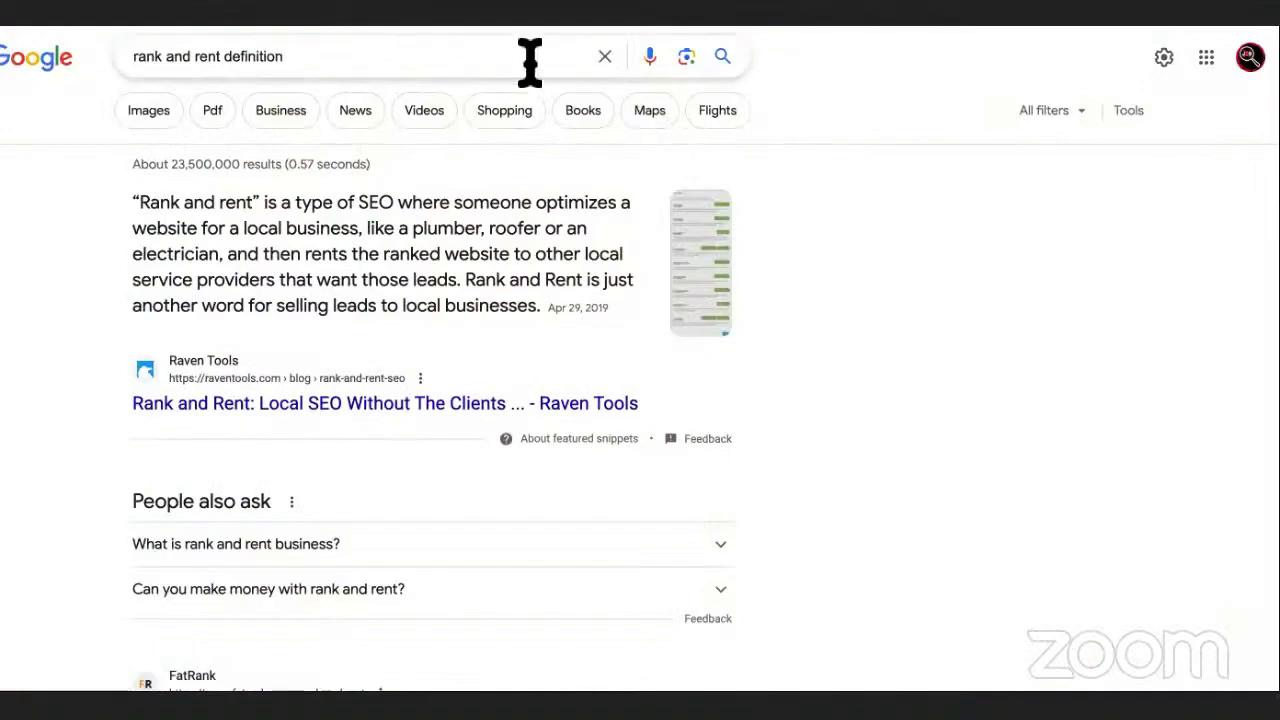
- Switch to the Google Docs document and add "Affiliates" as the second item of the numbered monetization list
key(ctrl+Tab)
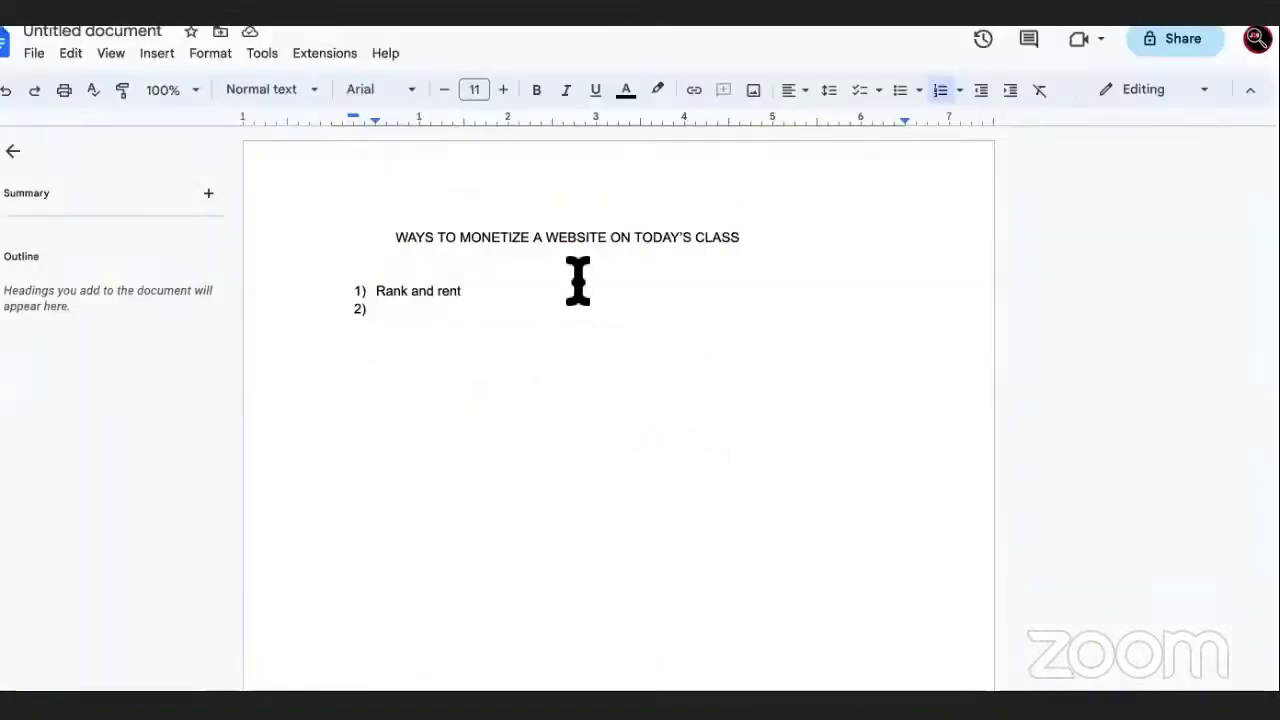
text(affiliates)
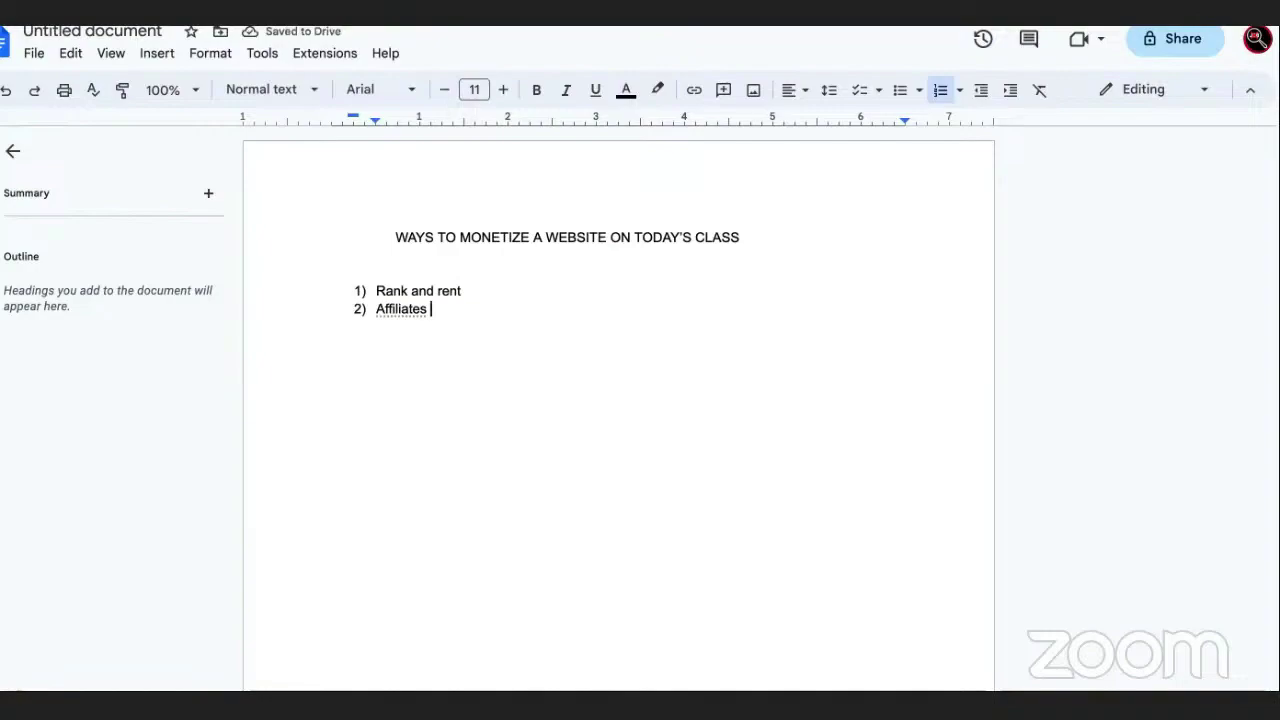
double_click(373, 310)
click(471, 308)
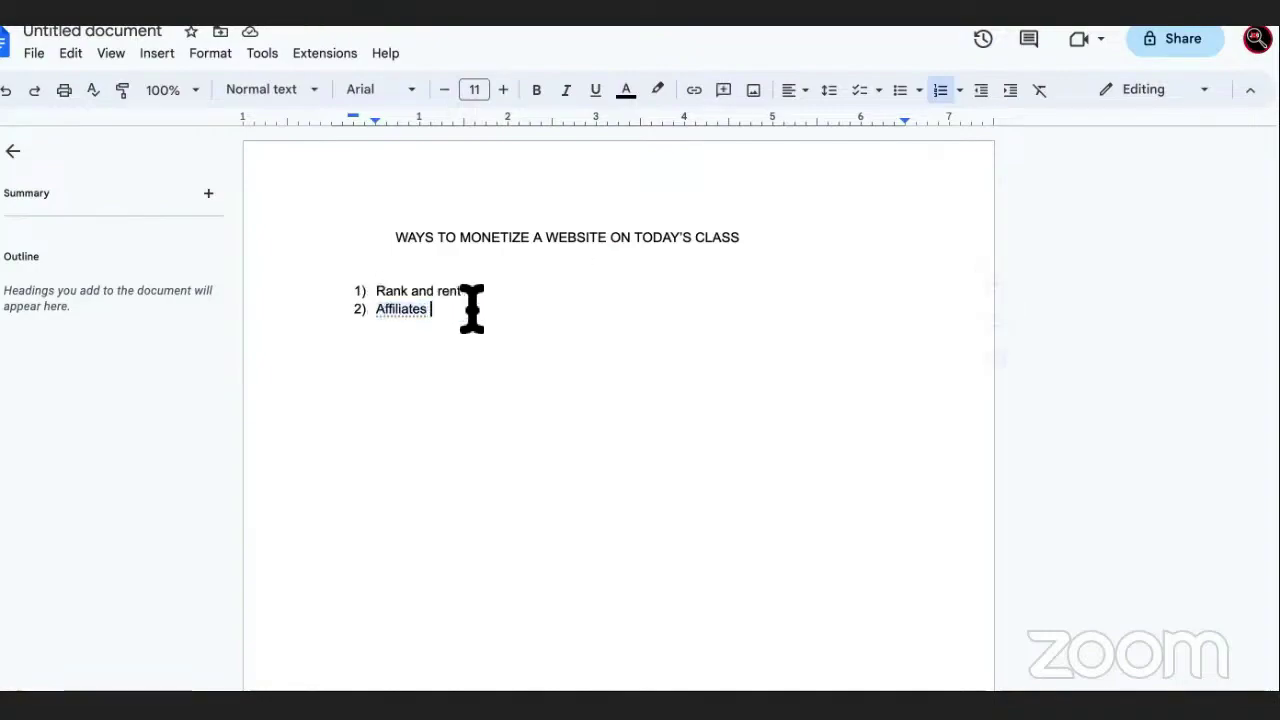
- Return to the Google results page and search for "home builders st louis"
key(ctrl+Tab)
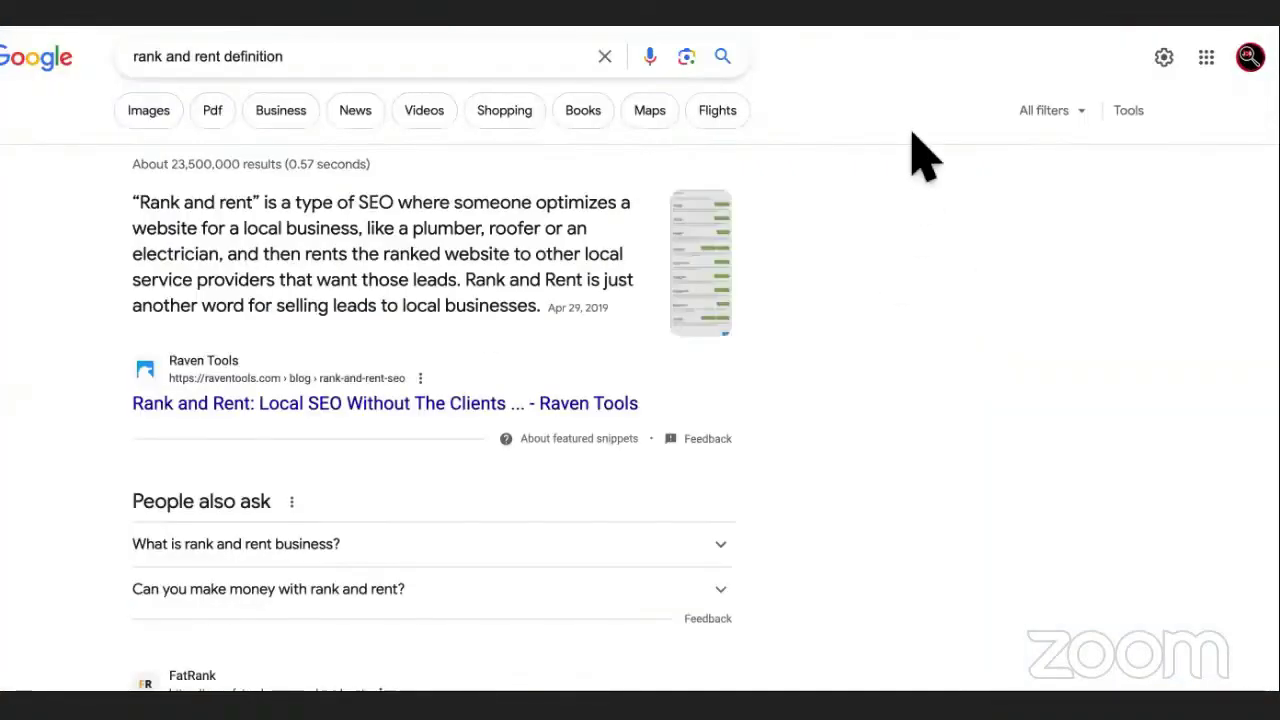
click(475, 52)
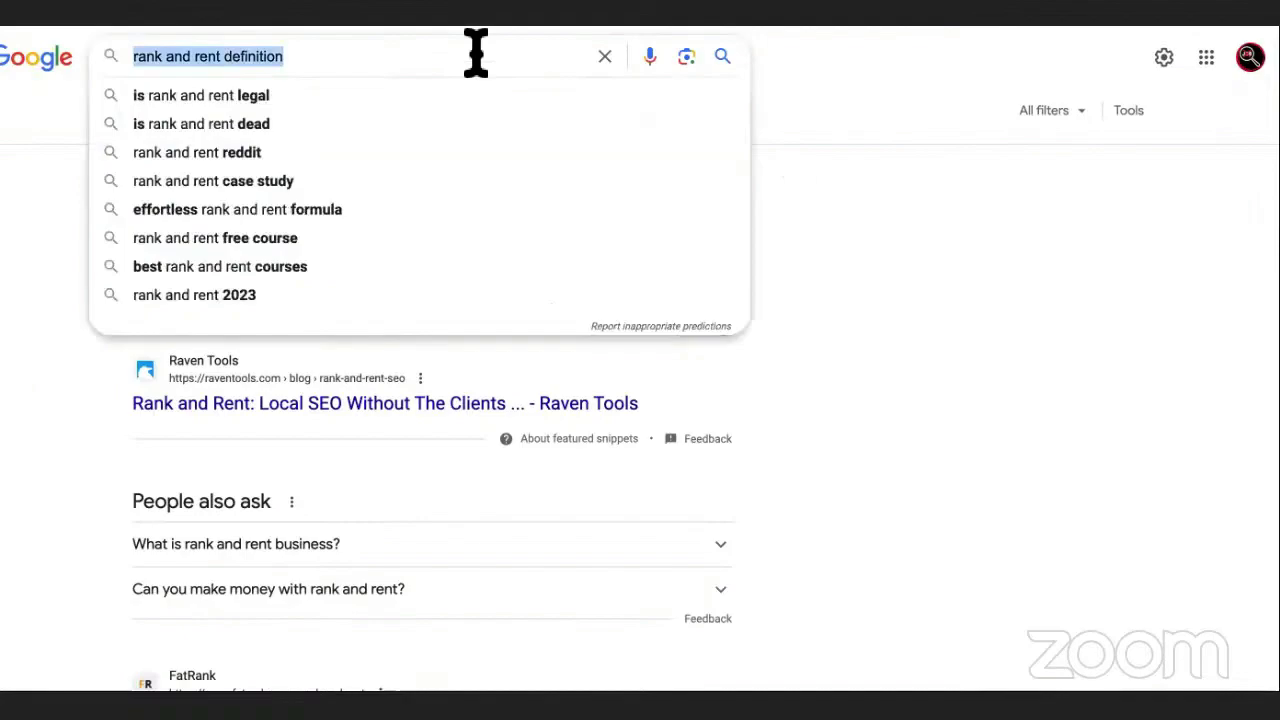
text(hom)
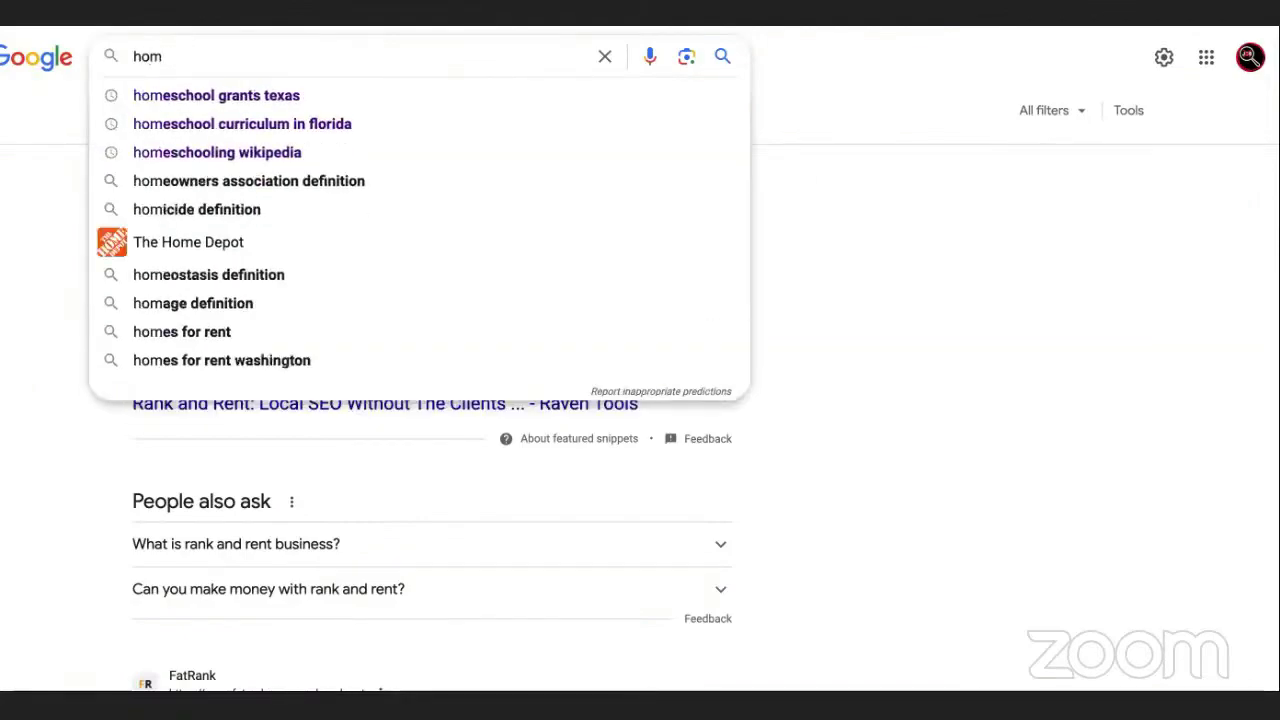
text(e bu)
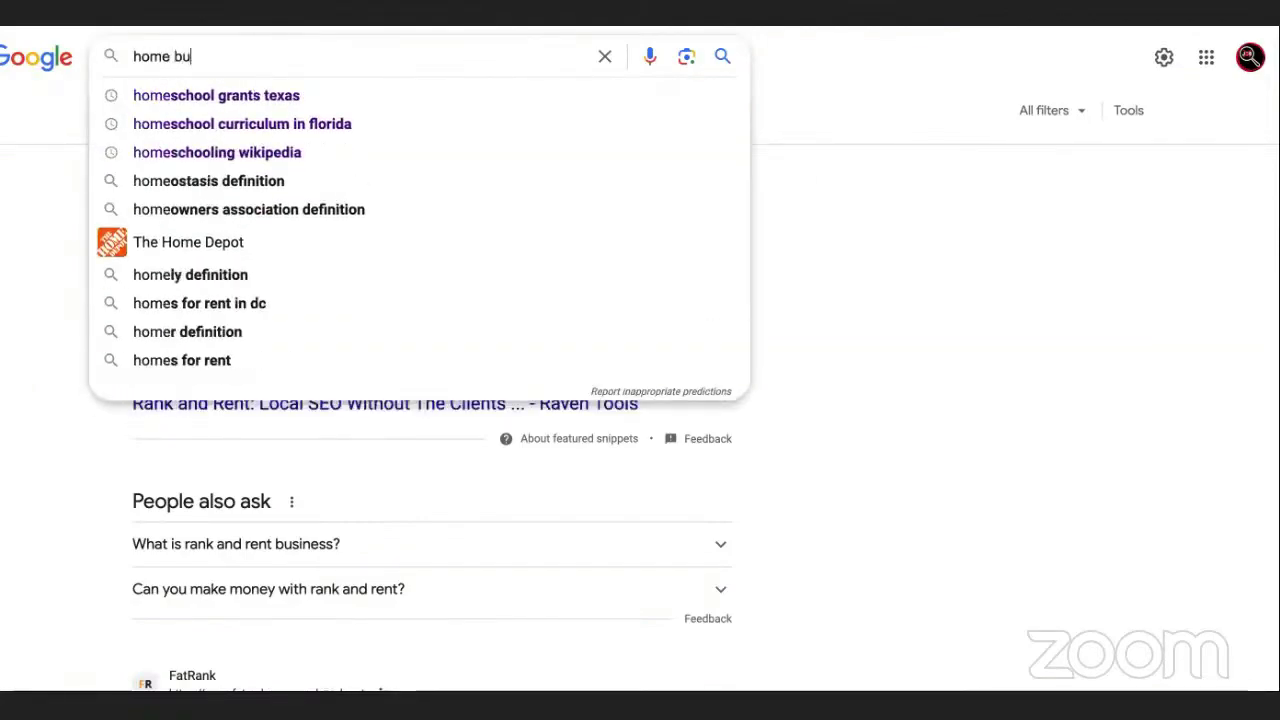
text(ilders)
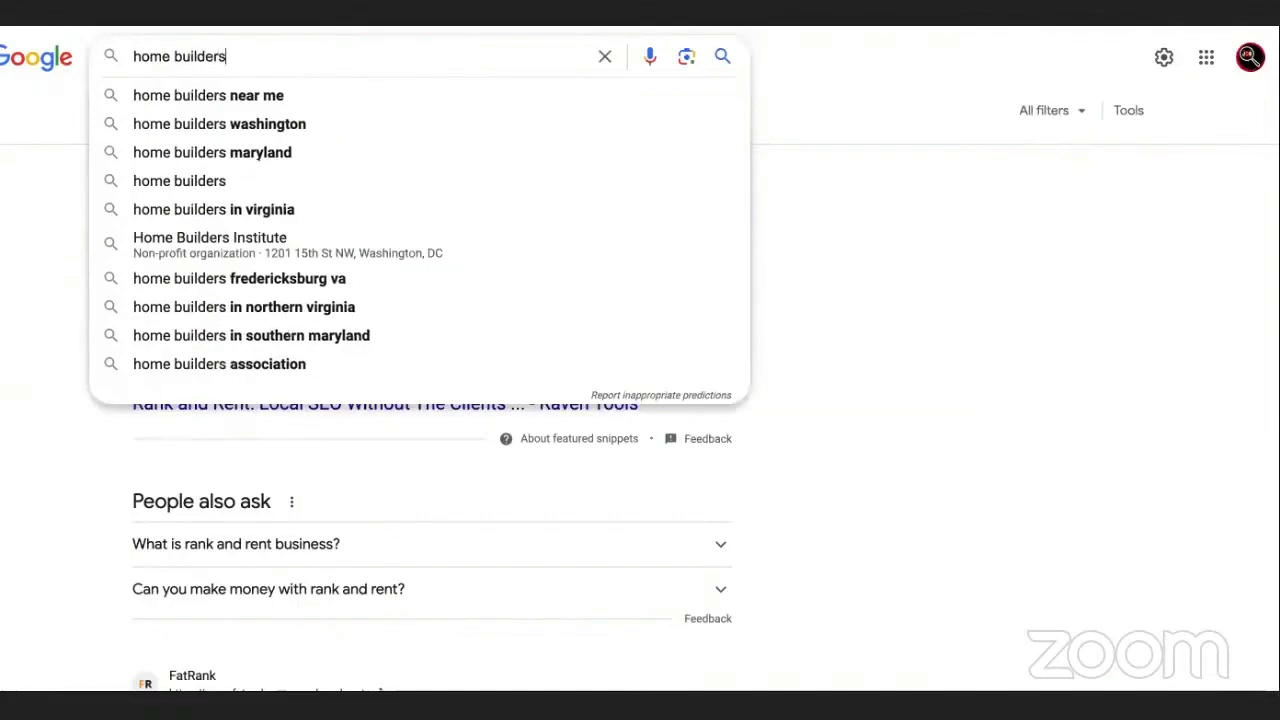
text( st louis)
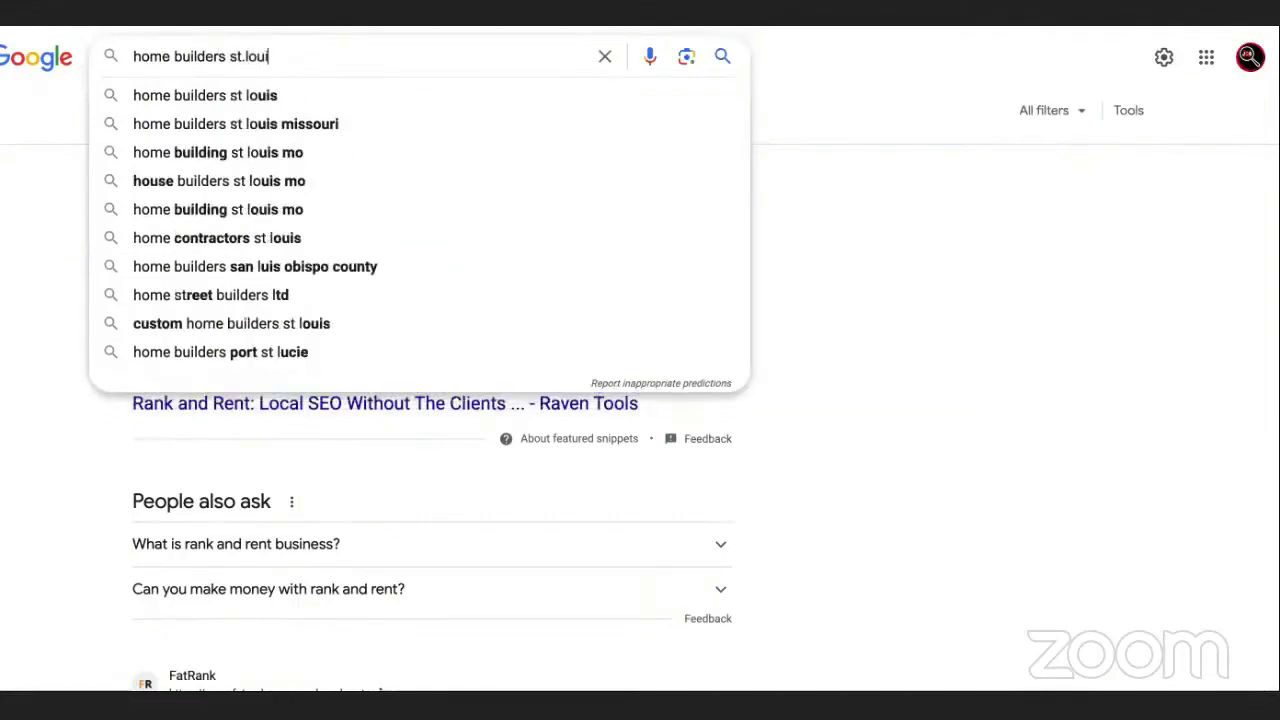
key(Return)
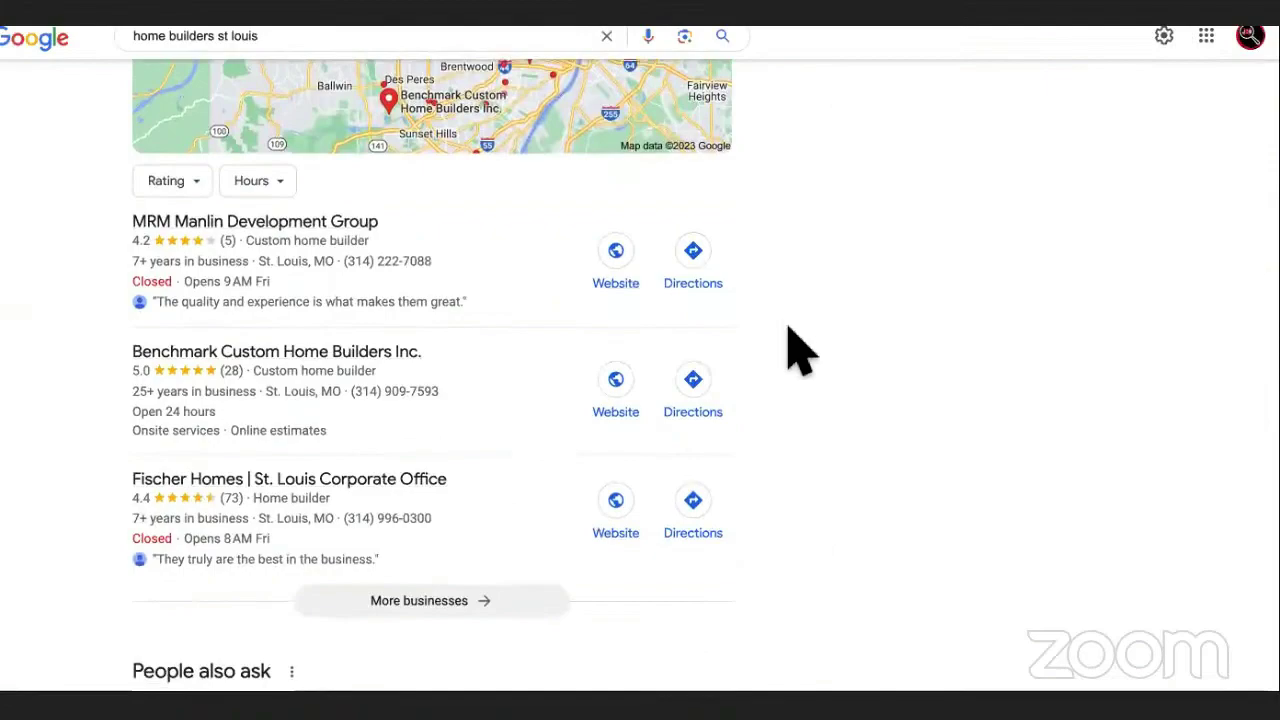
- Examine the business listings and website results for St. Louis home builders, and view the Antijob Affiliate Army homepage
scroll(790, 408, down, 3)
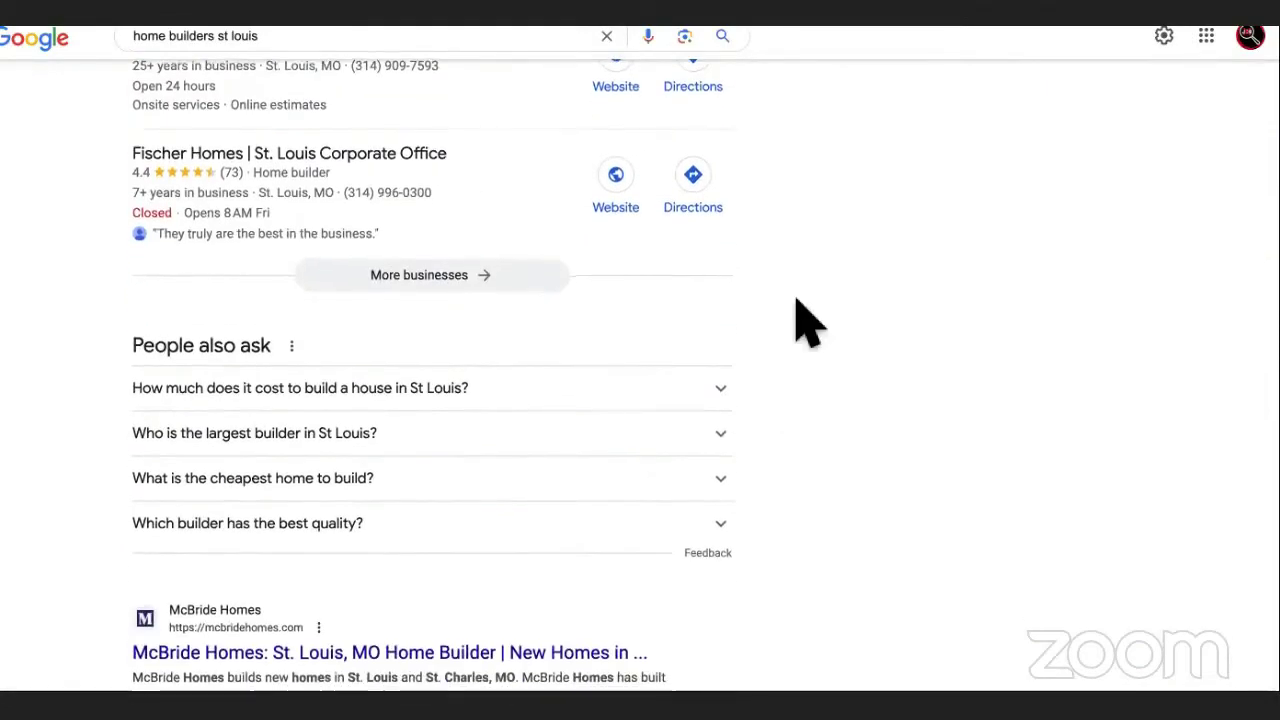
scroll(795, 305, down, 2)
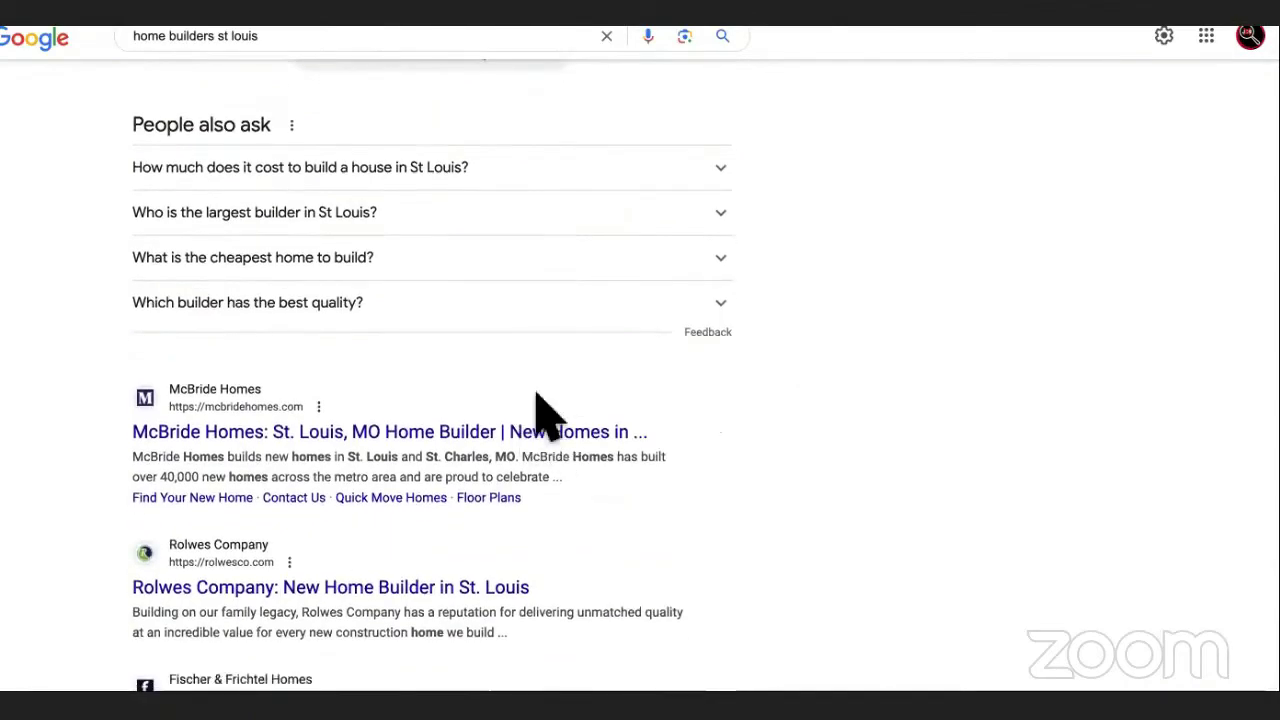
scroll(563, 350, up, 3)
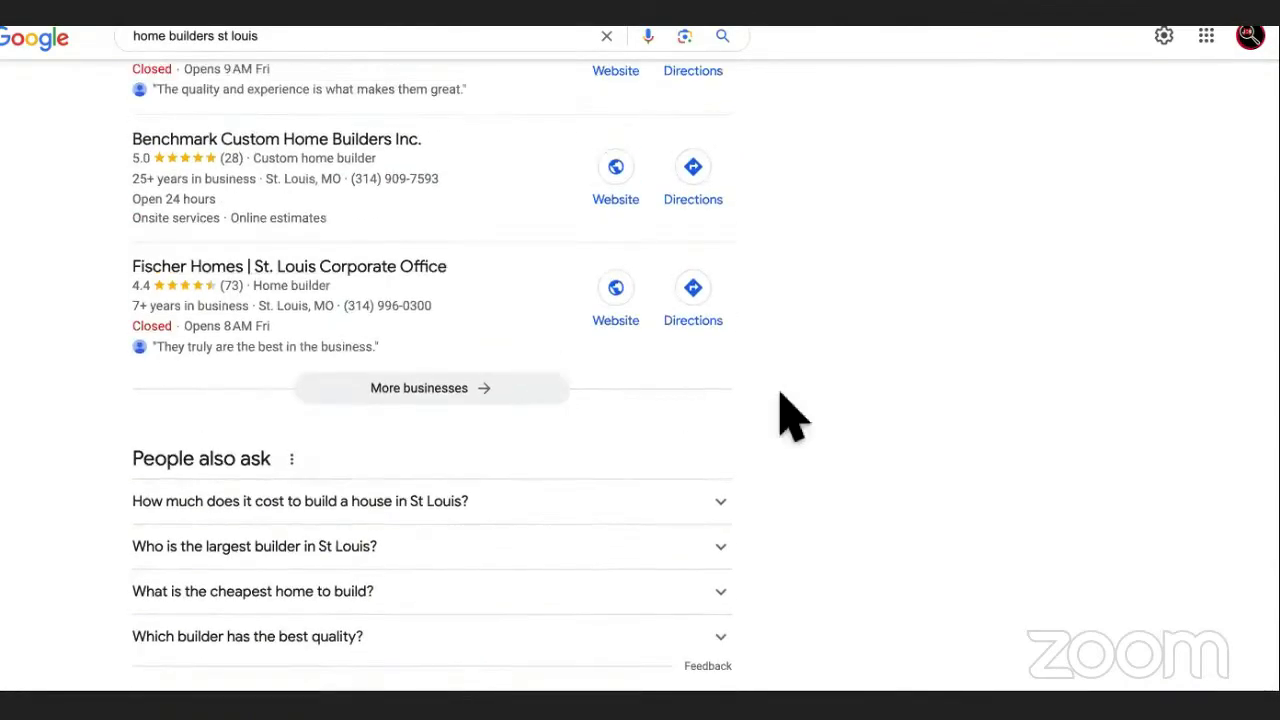
scroll(786, 412, up, 1)
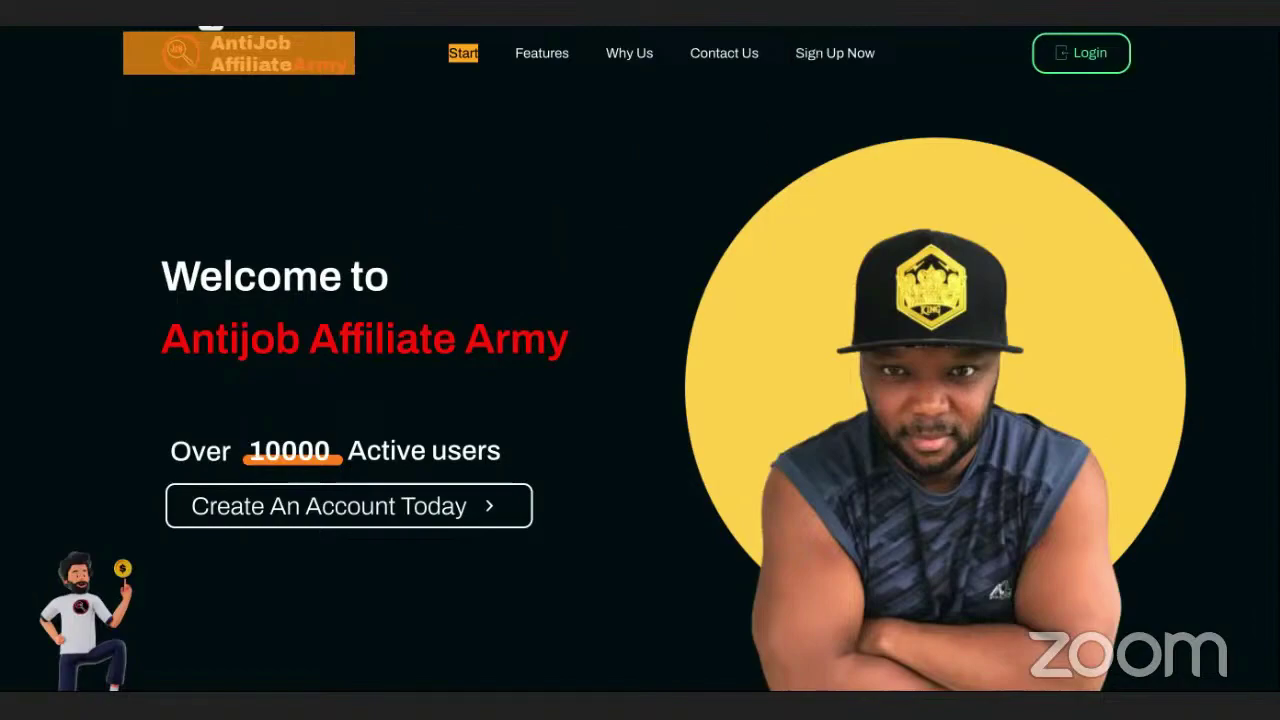
key(ctrl+Tab)
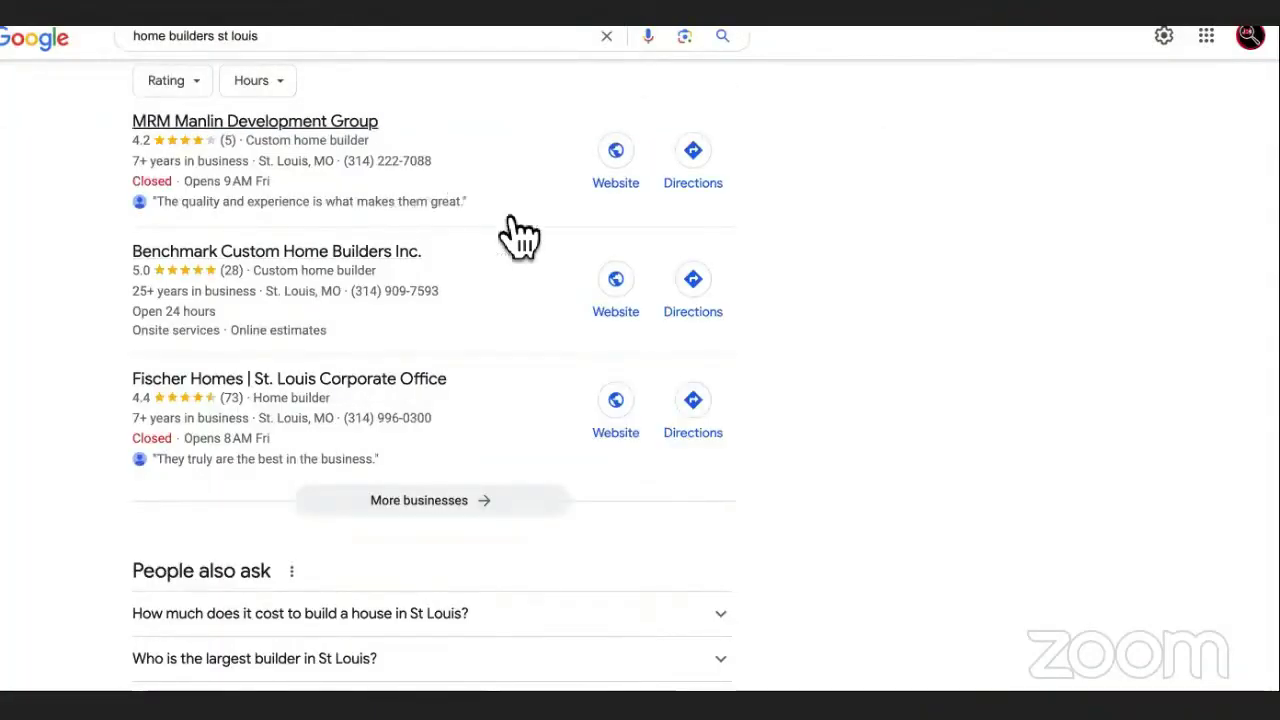
key(ctrl+Tab)
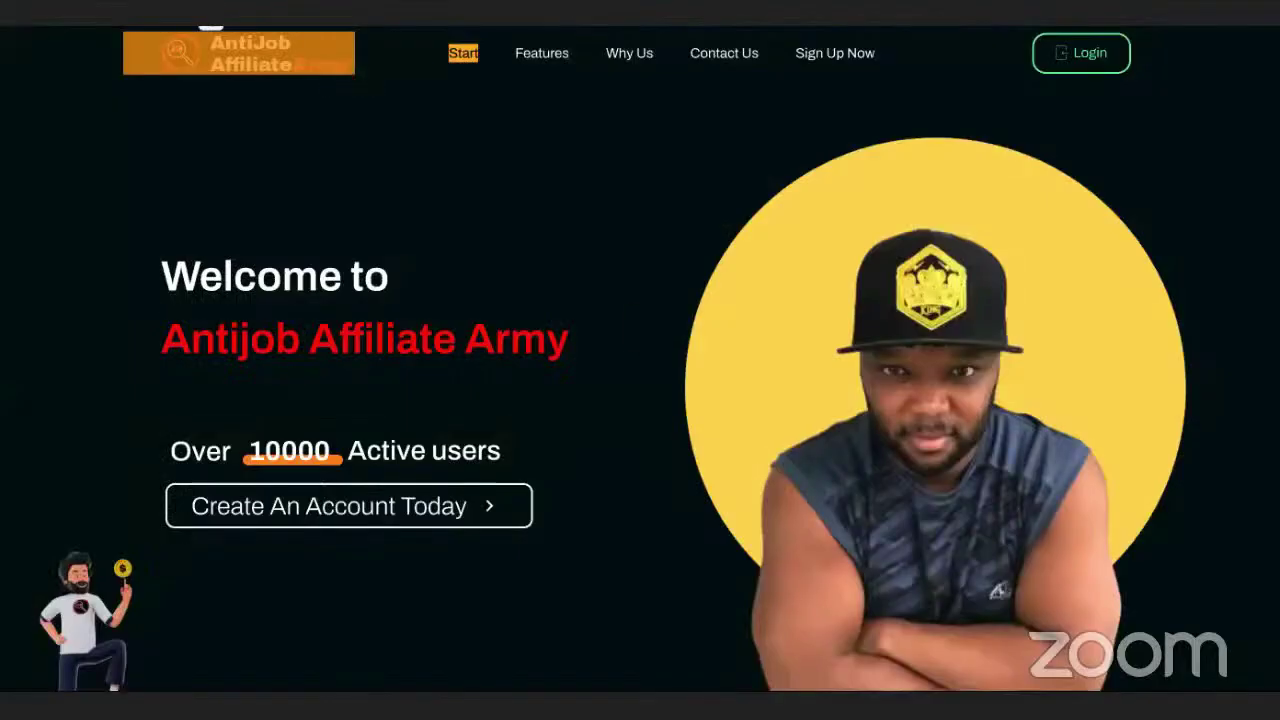
key(ctrl+Tab)
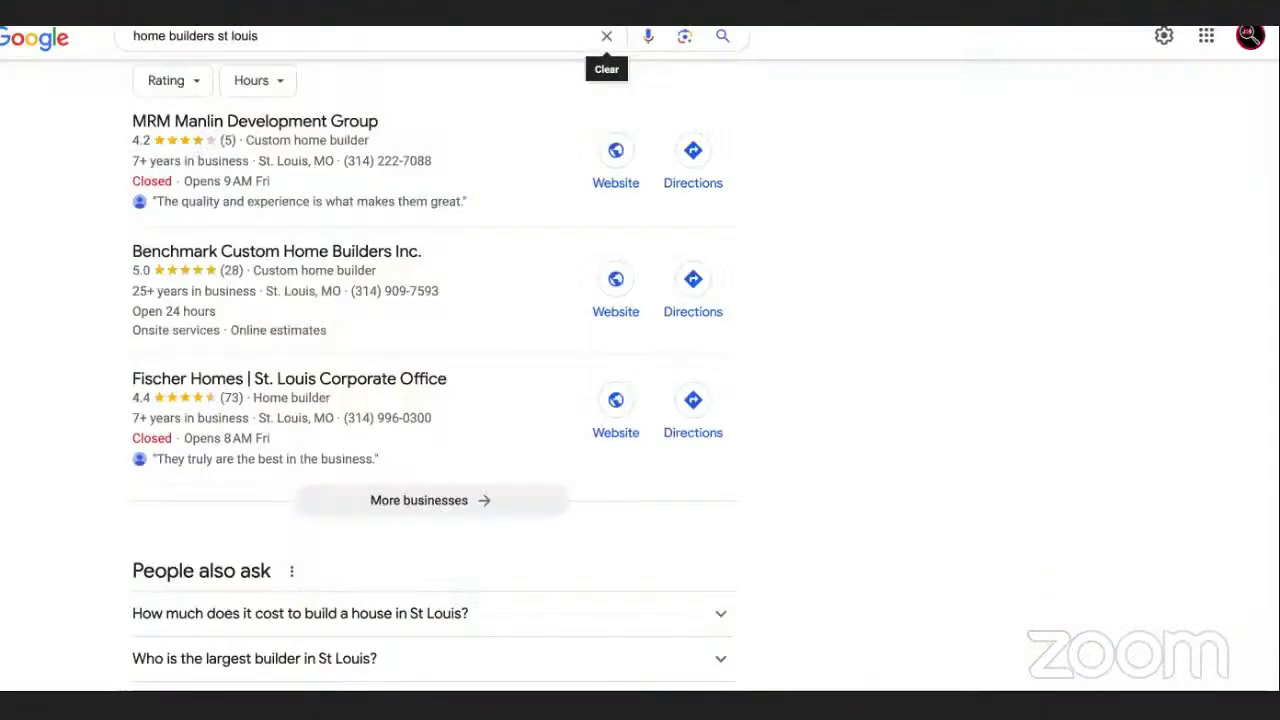
scroll(495, 255, up, 1)
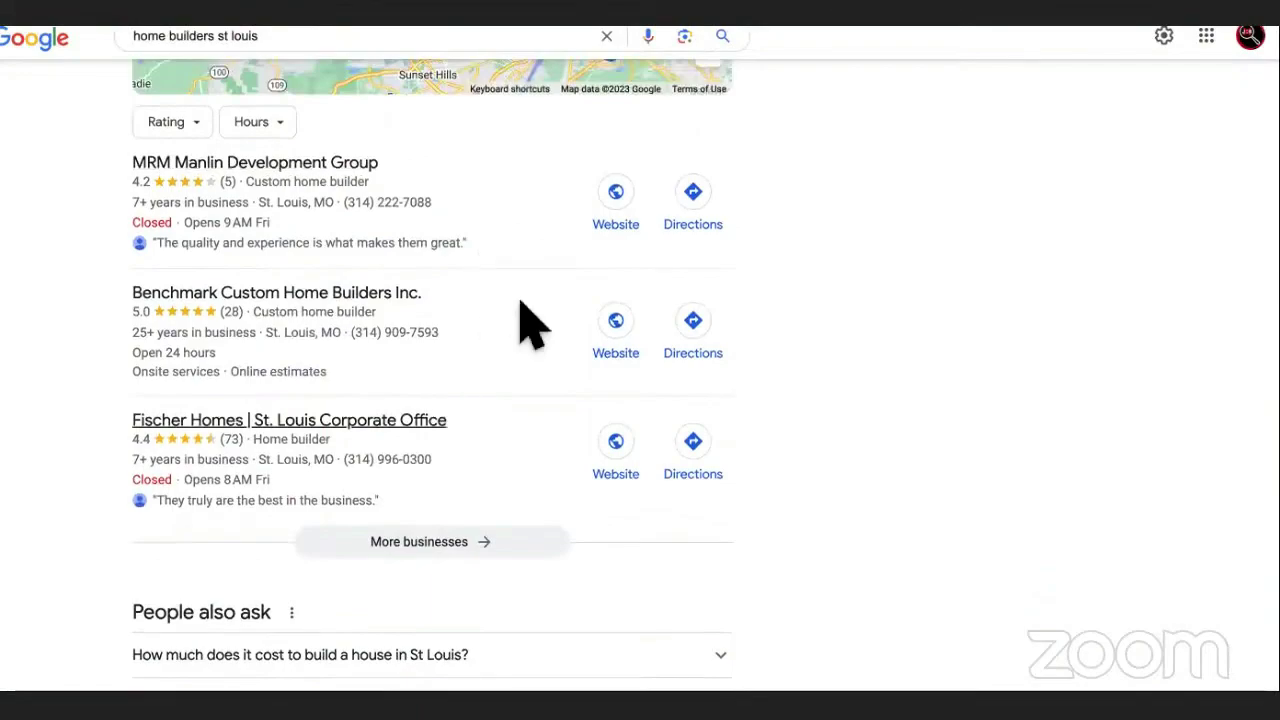
- Go back to the monetization document and highlight the "Affiliates" list item for reference, then clear the selection
key(ctrl+Tab)
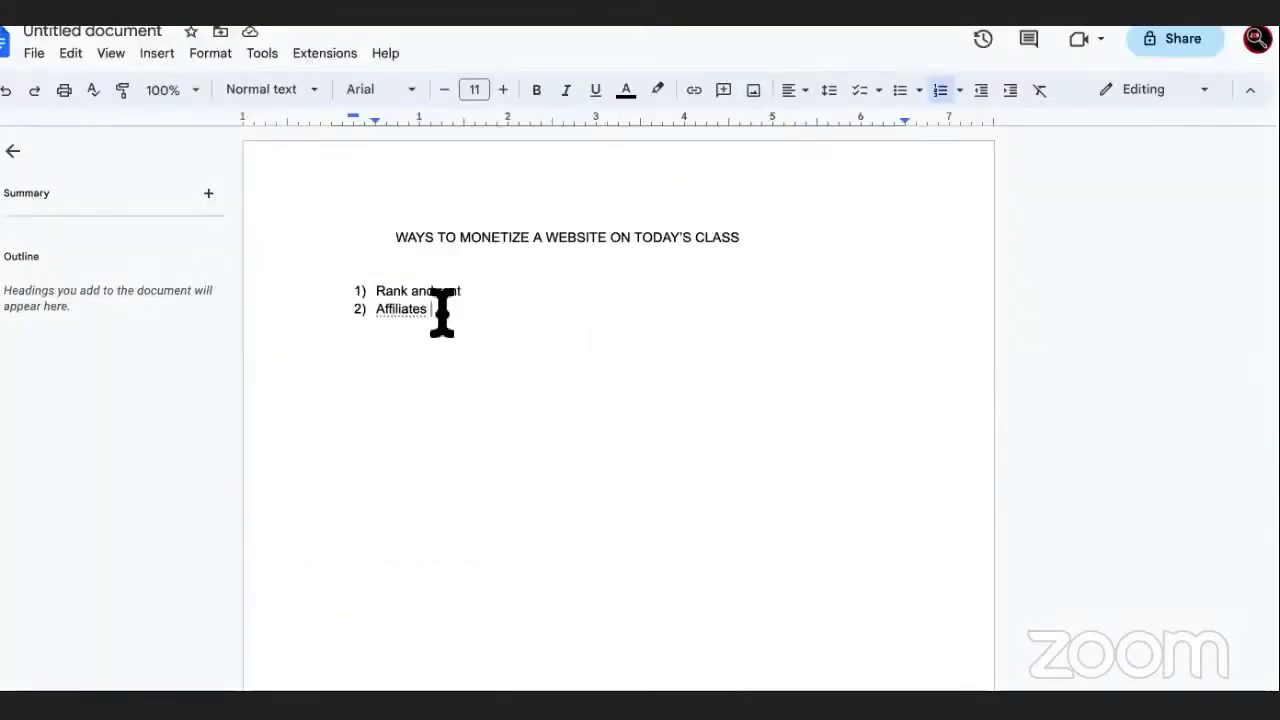
drag(374, 309, 457, 310)
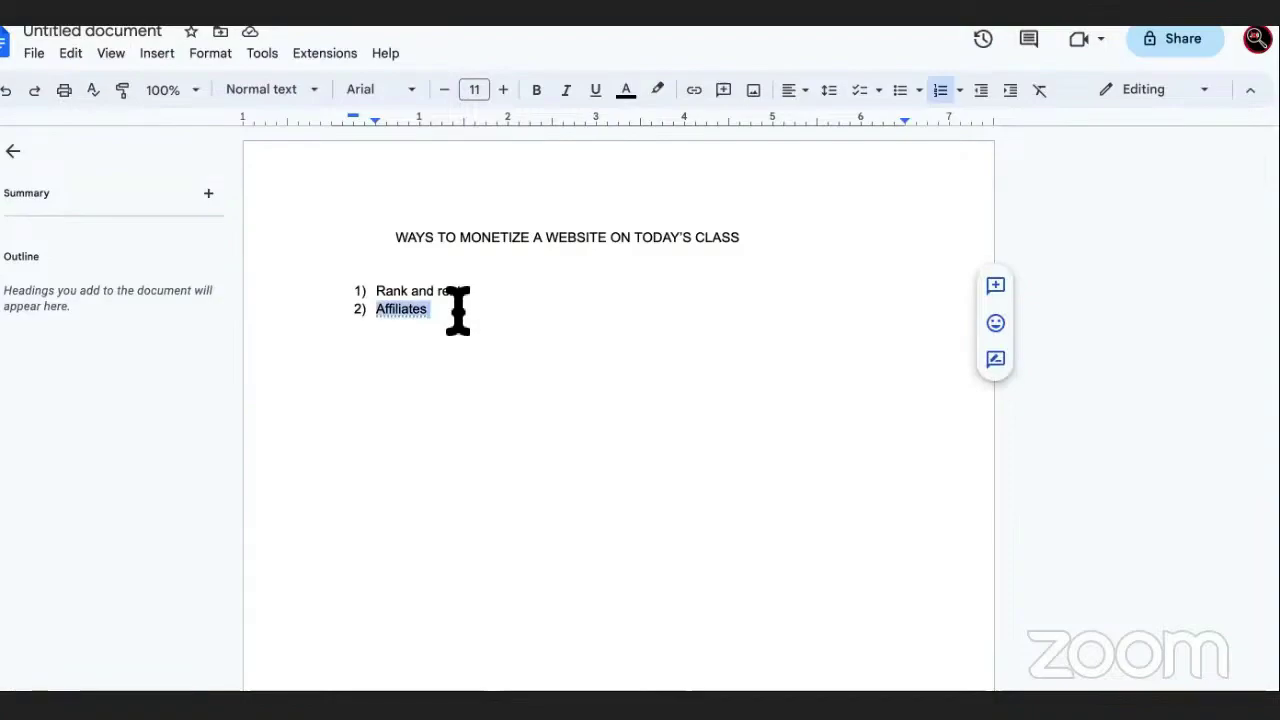
click(472, 291)
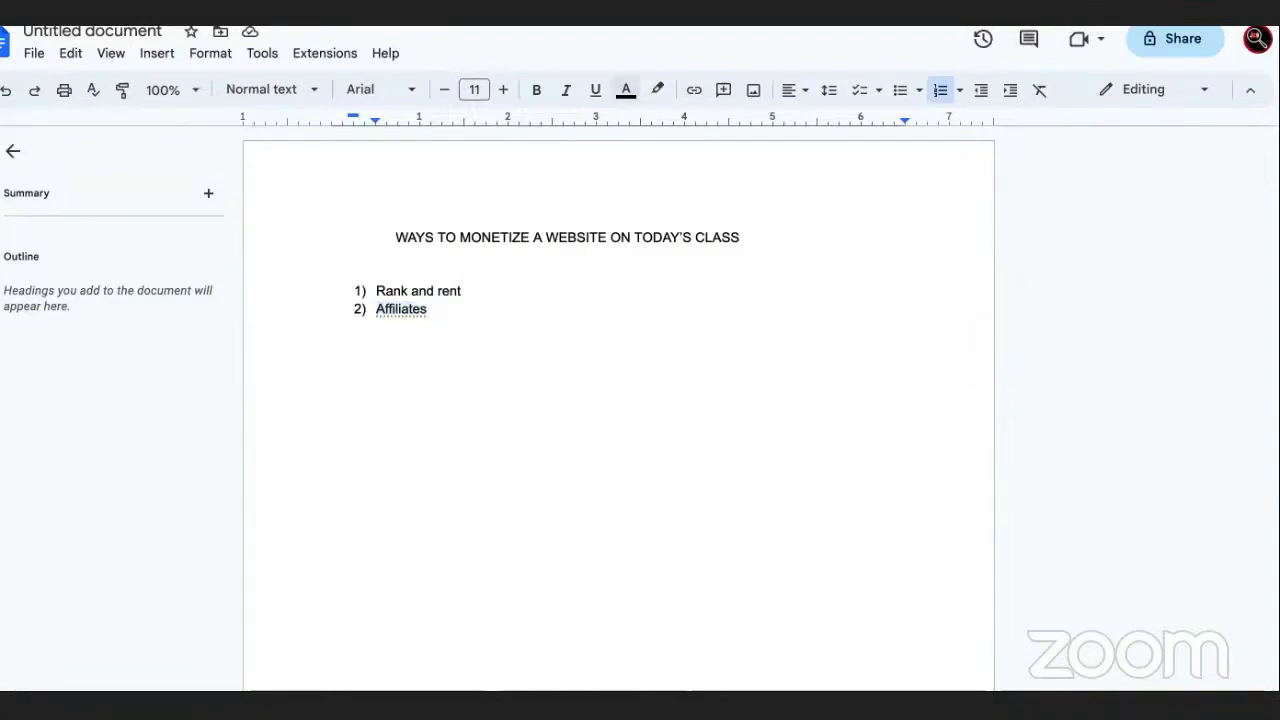
- Return to Google and search for "private yacht rental dc" using the suggested query
key(ctrl+Tab)
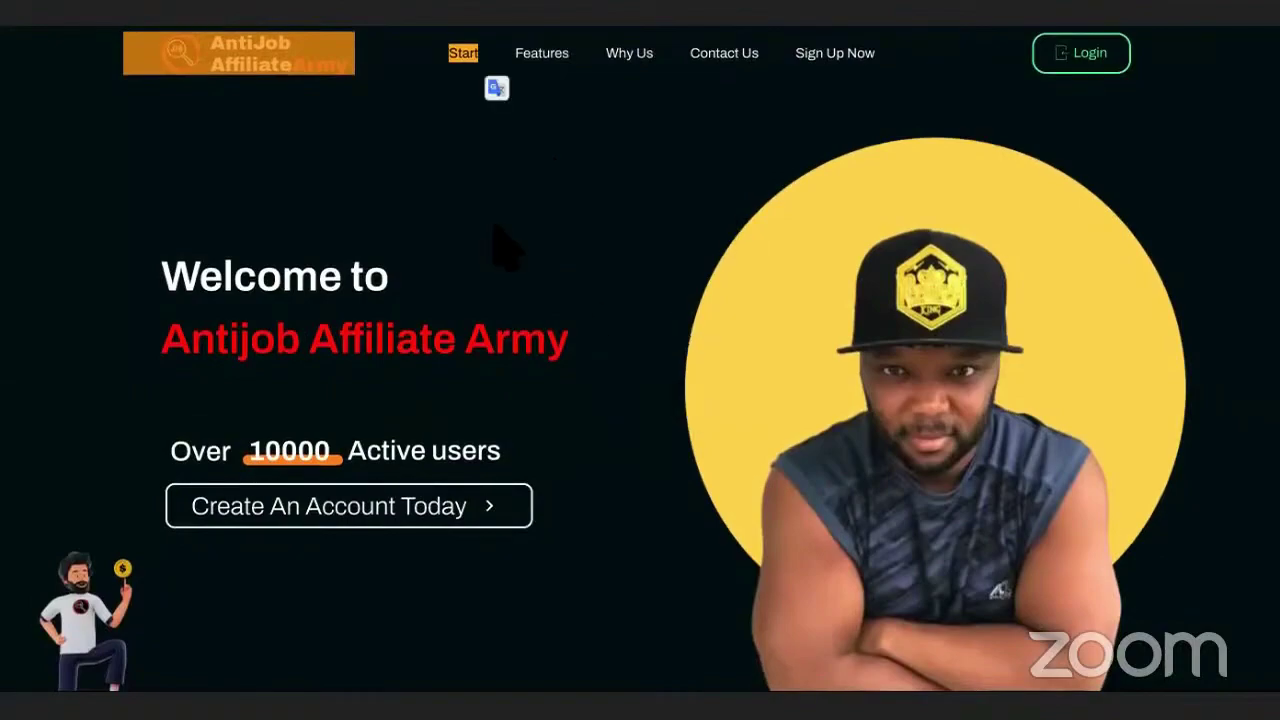
key(ctrl+Tab)
text(privat)
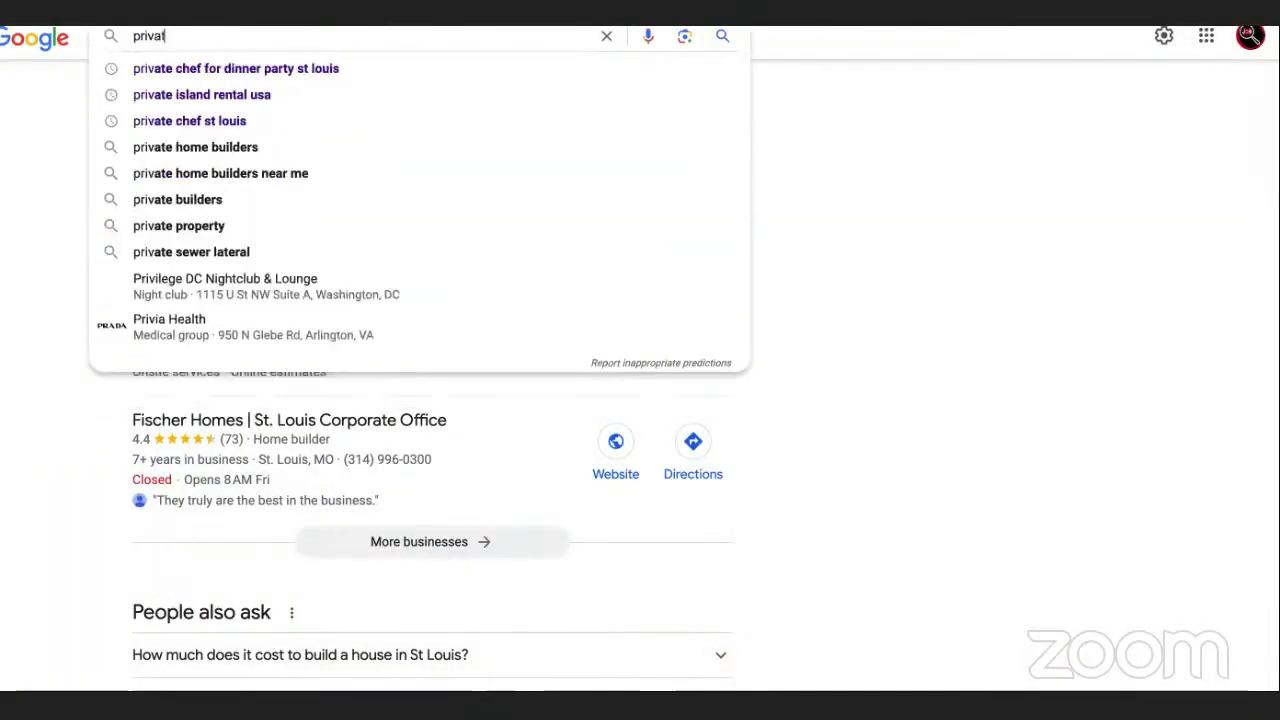
text(e yacht)
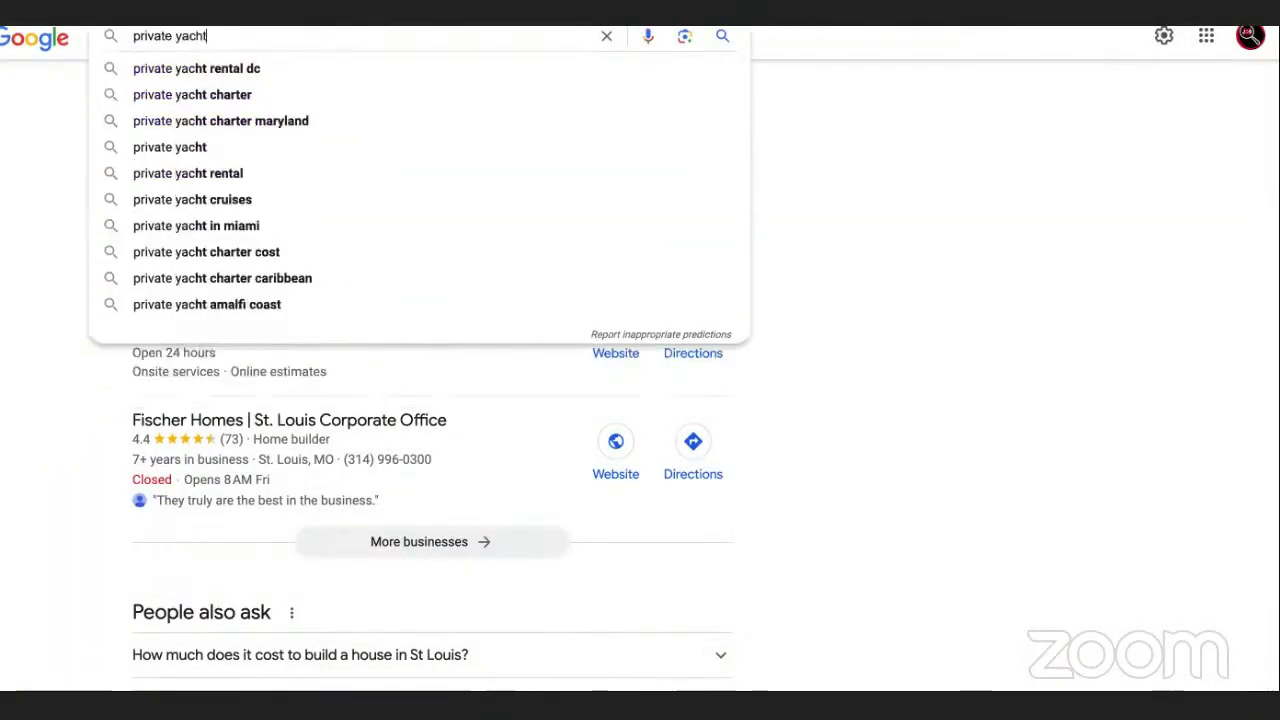
click(399, 64)
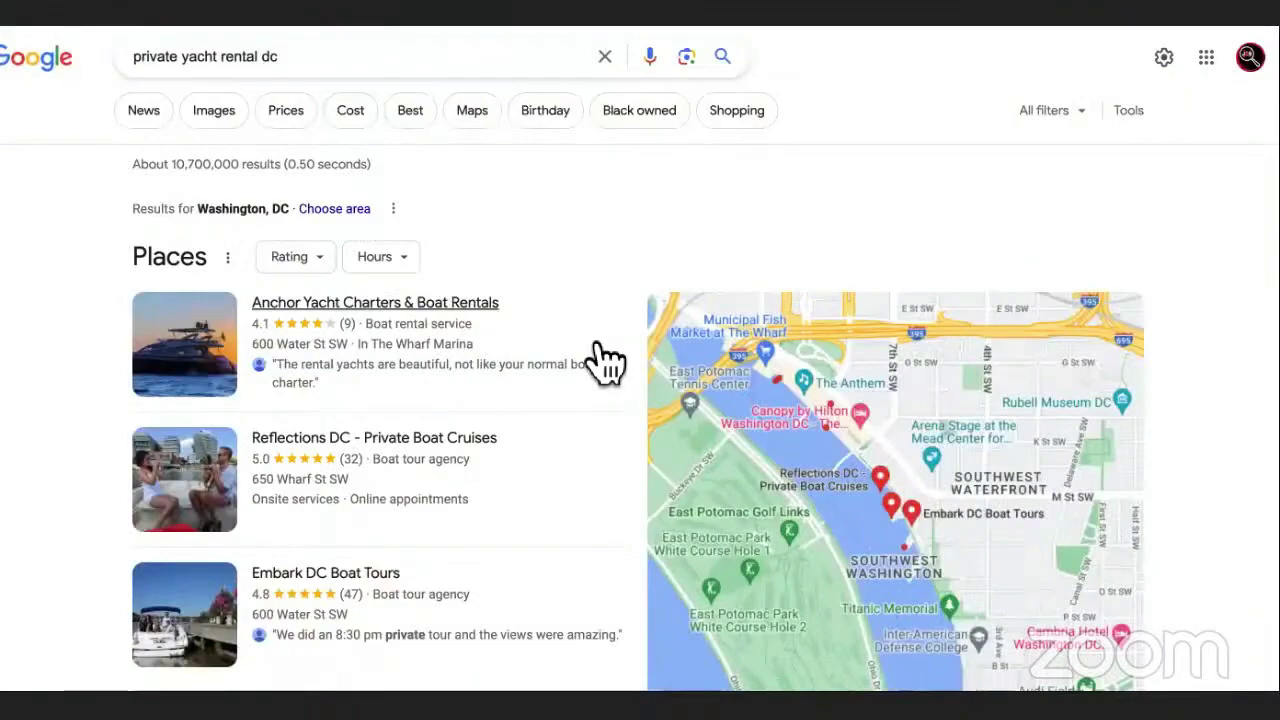
- Expand the related question on the cost of renting a private yacht in the Caribbean and highlight the motor yacht price range
scroll(600, 362, down, 5)
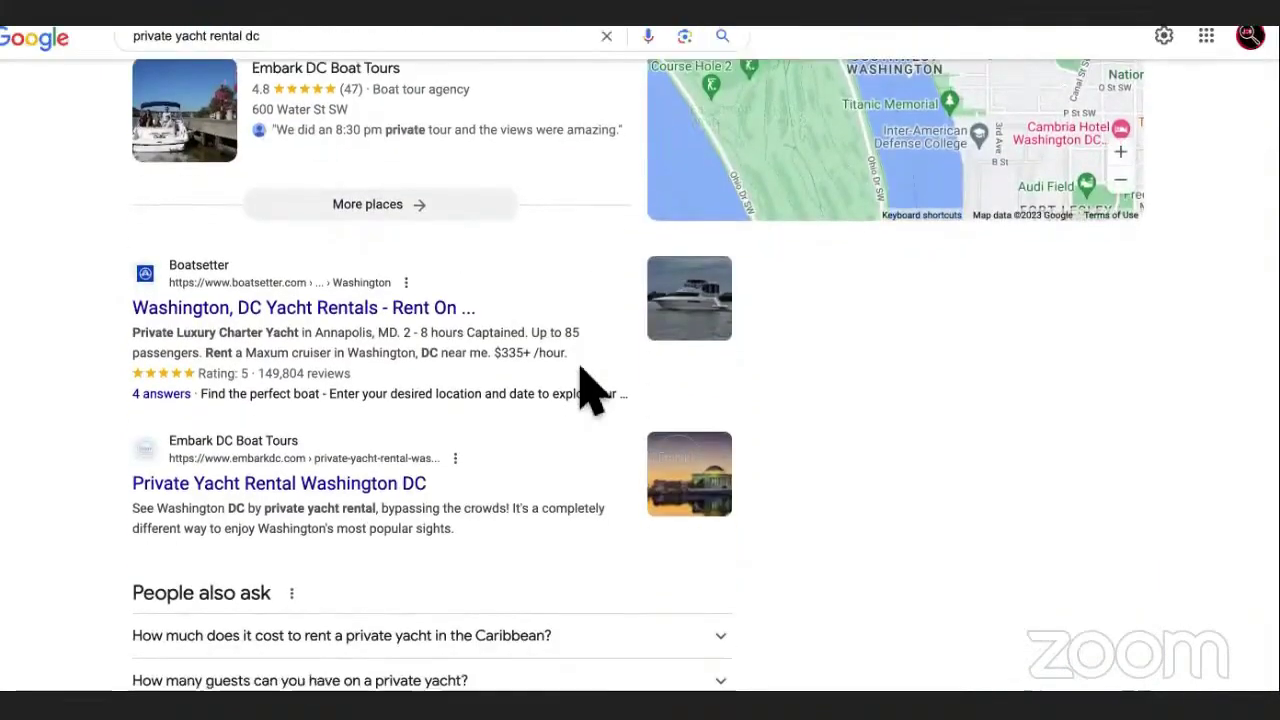
scroll(592, 392, down, 2)
click(600, 449)
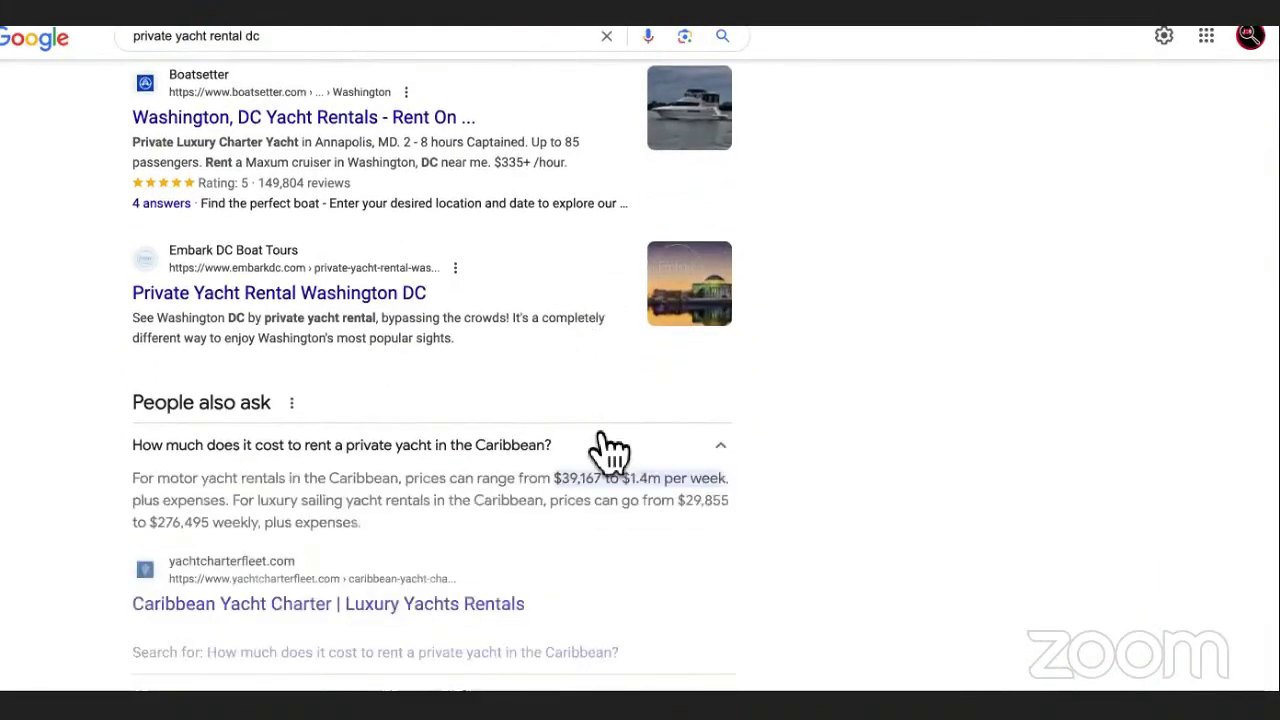
drag(603, 480, 550, 480)
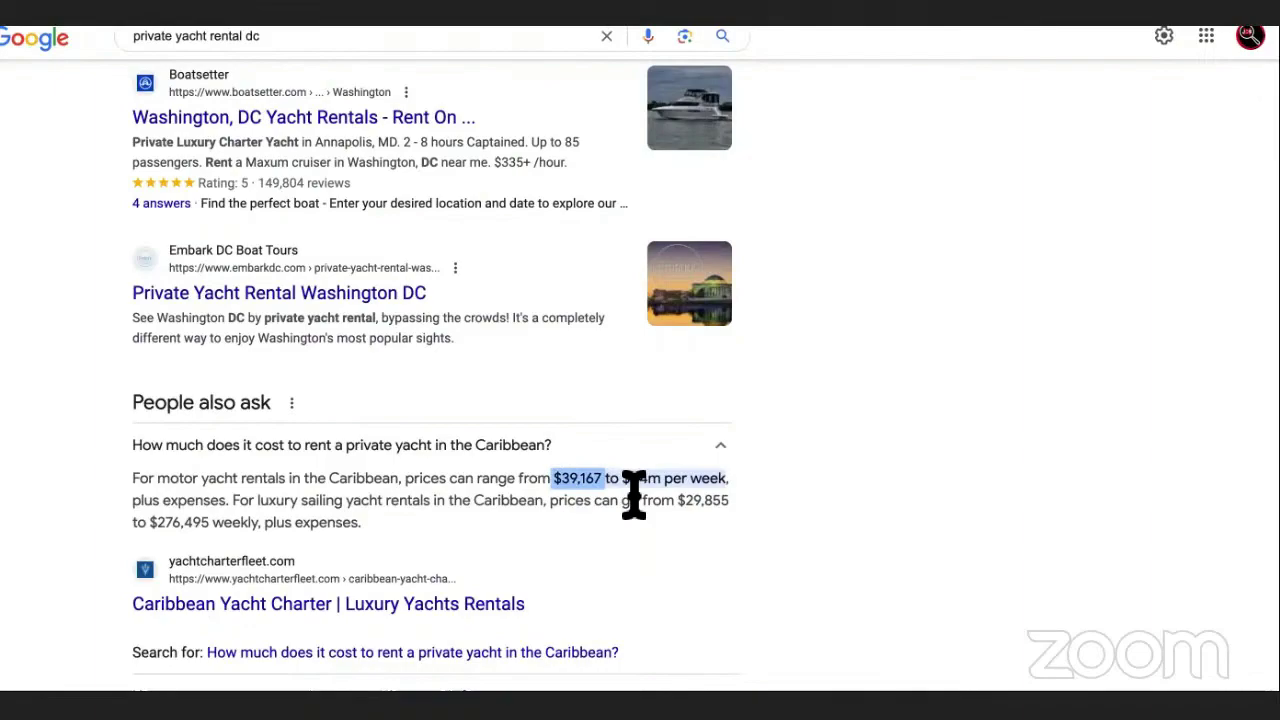
drag(663, 481, 625, 480)
- Examine the Washington, DC yacht rental places and website results, including the search phrase used to find them
scroll(678, 480, up, 3)
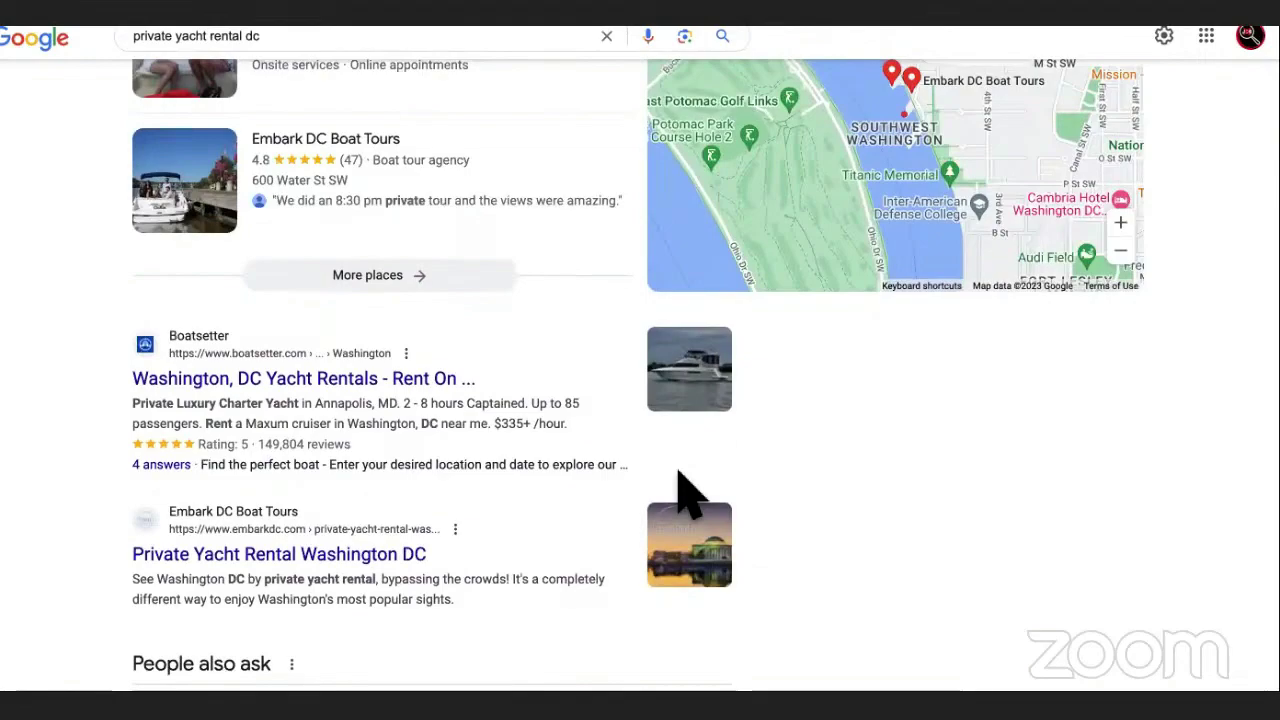
scroll(678, 472, up, 3)
scroll(680, 480, up, 5)
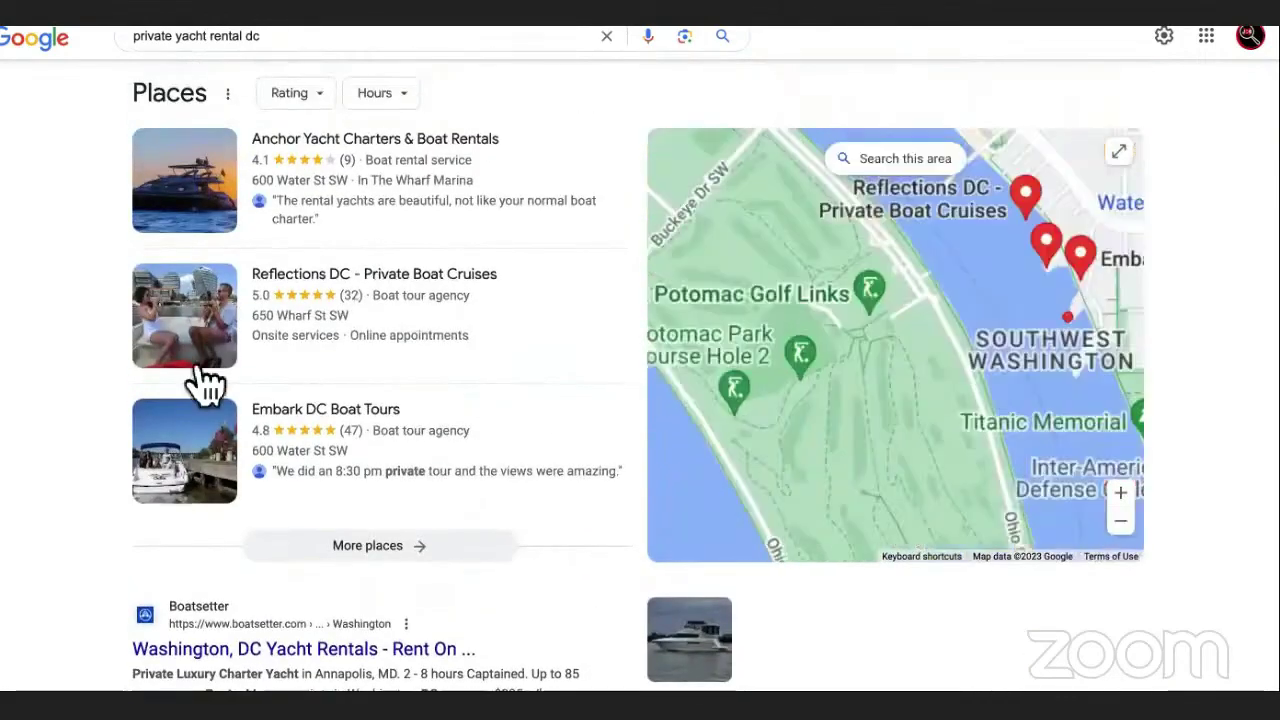
scroll(640, 400, up, 2)
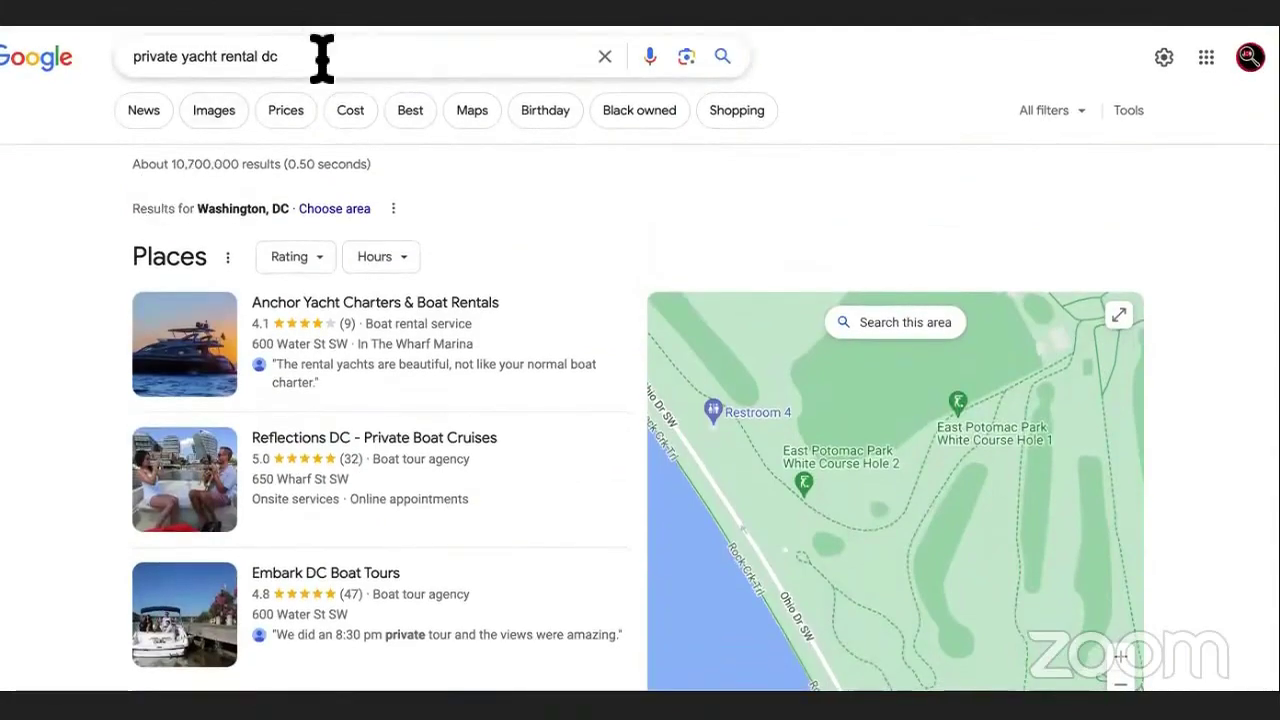
triple_click(321, 56)
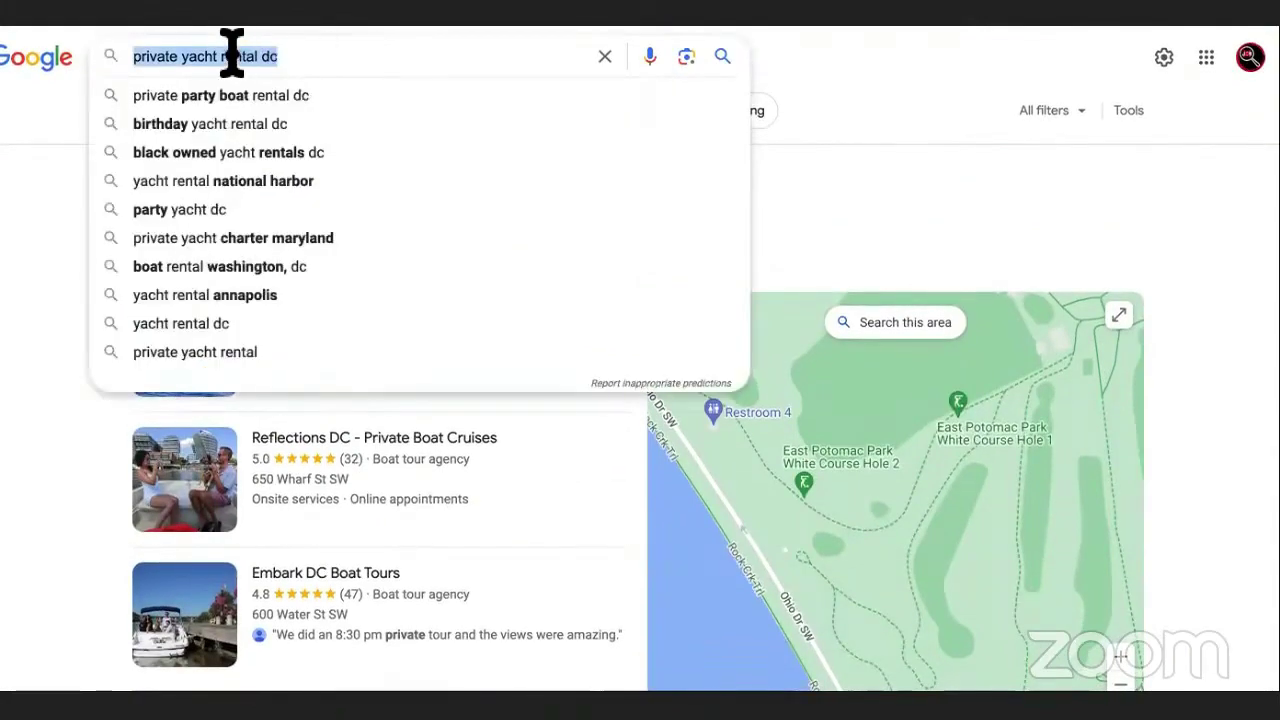
click(60, 300)
scroll(60, 300, down, 2)
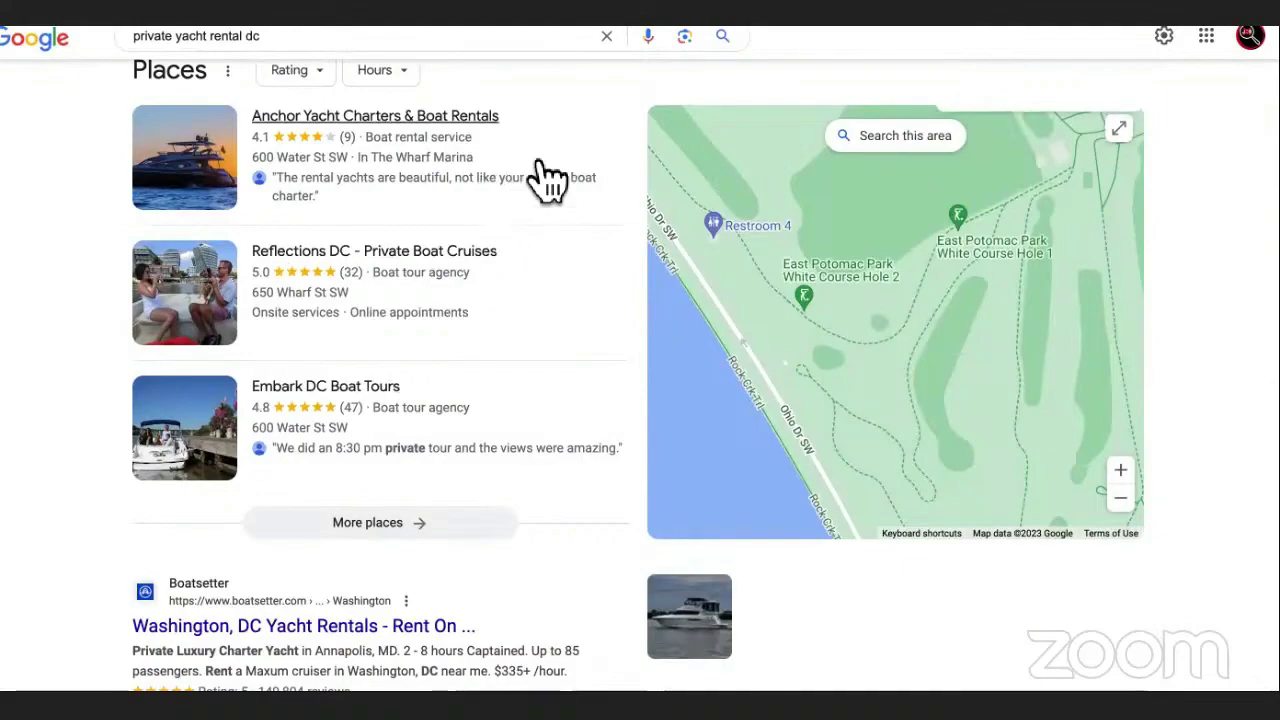
scroll(550, 180, down, 2)
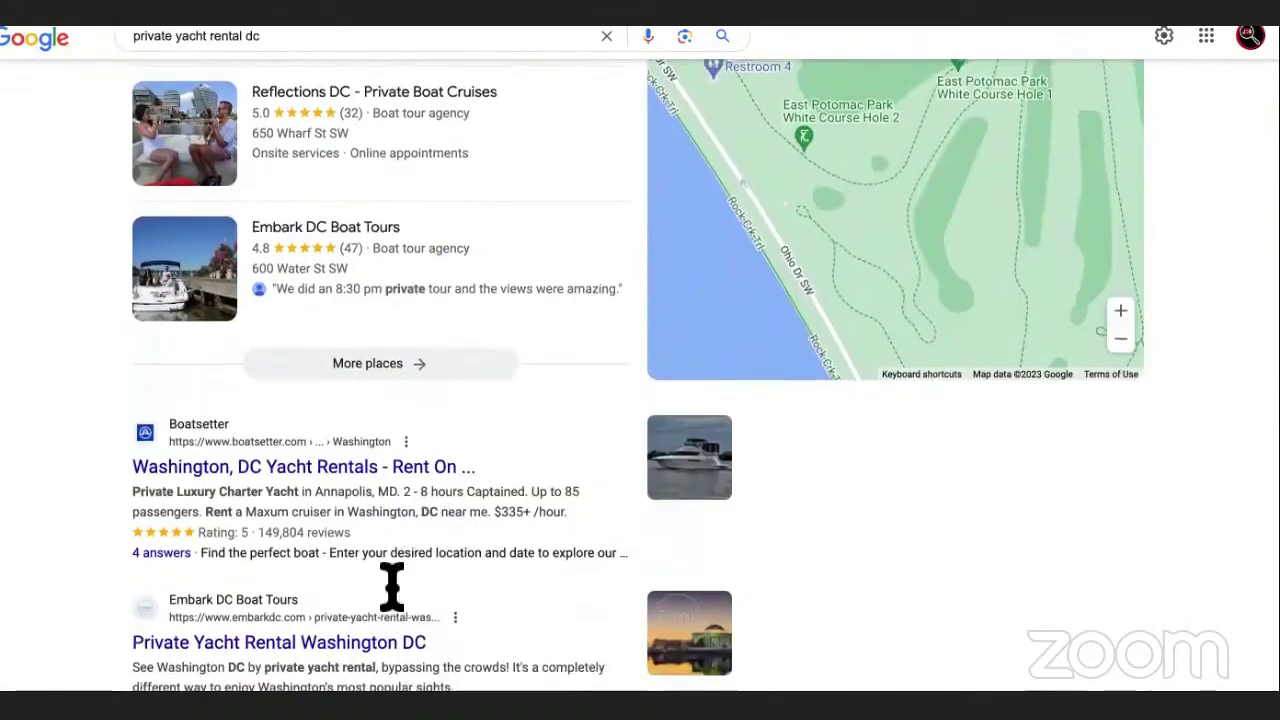
scroll(390, 585, up, 1)
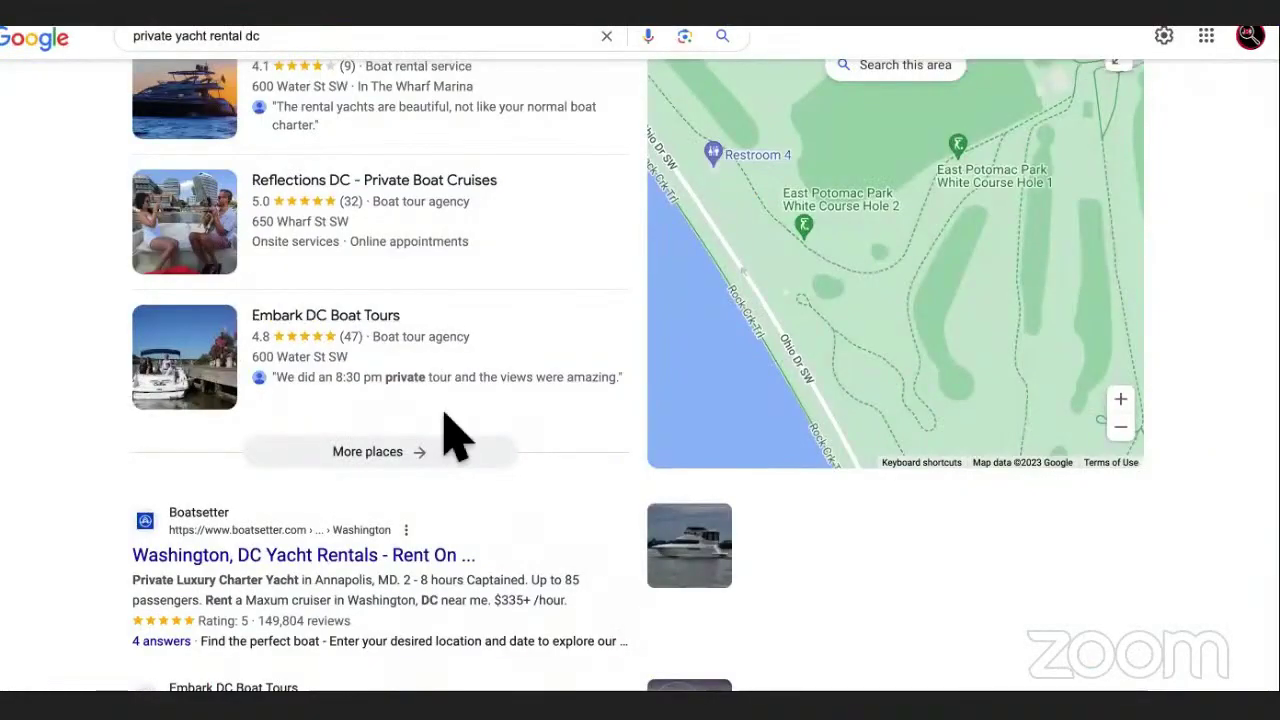
- Go back to the monetization document and add "Drop servicing" as the third list item, followed by an empty fourth item
scroll(452, 540, up, 2)
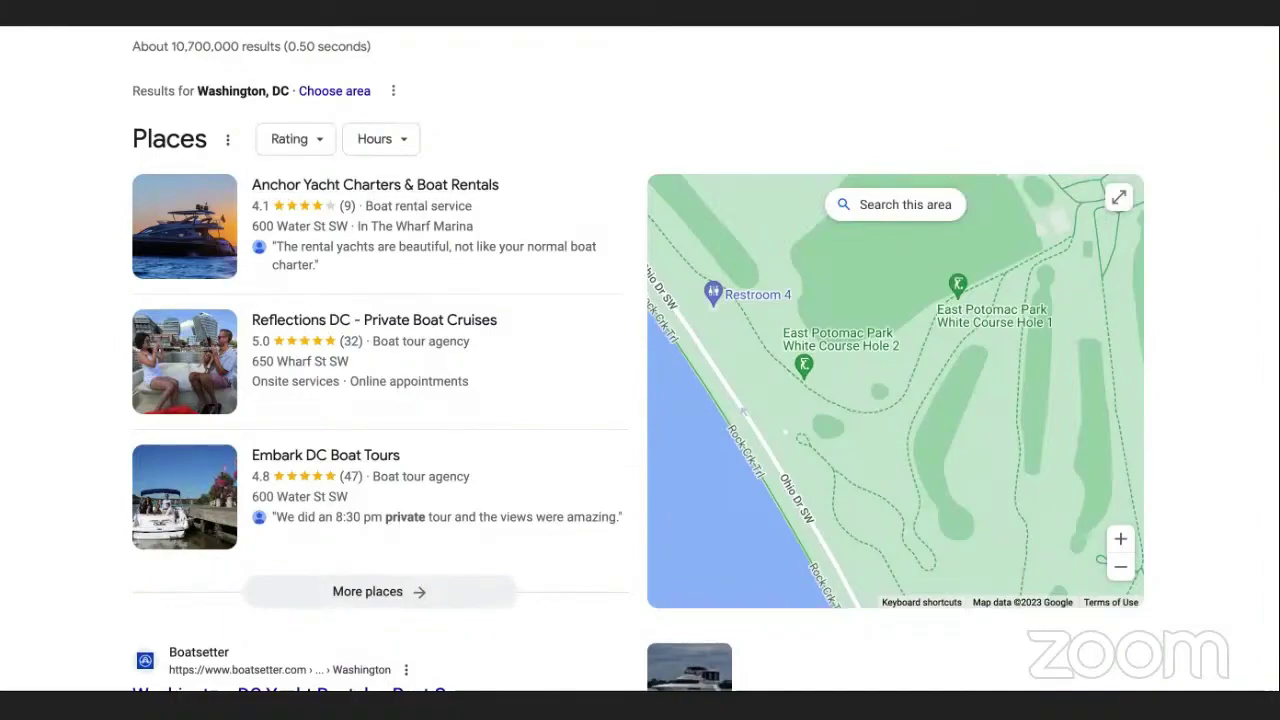
key(ctrl+Tab)
click(503, 320)
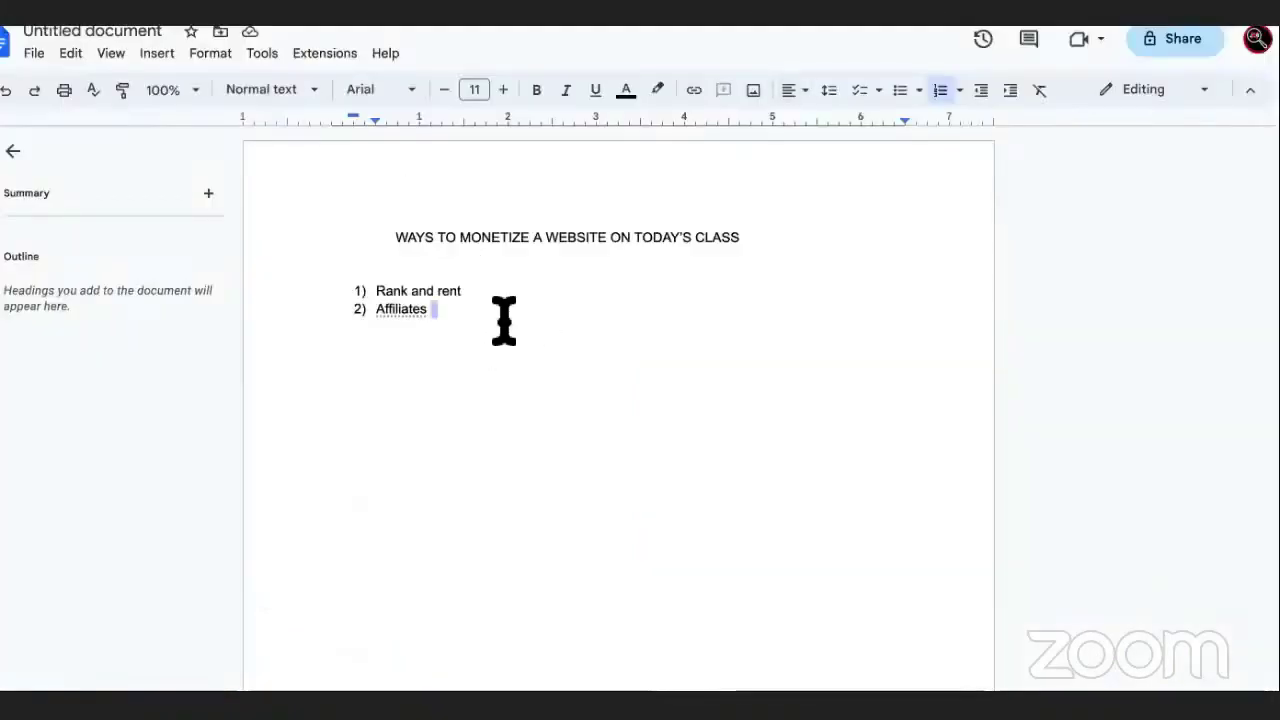
key(Return)
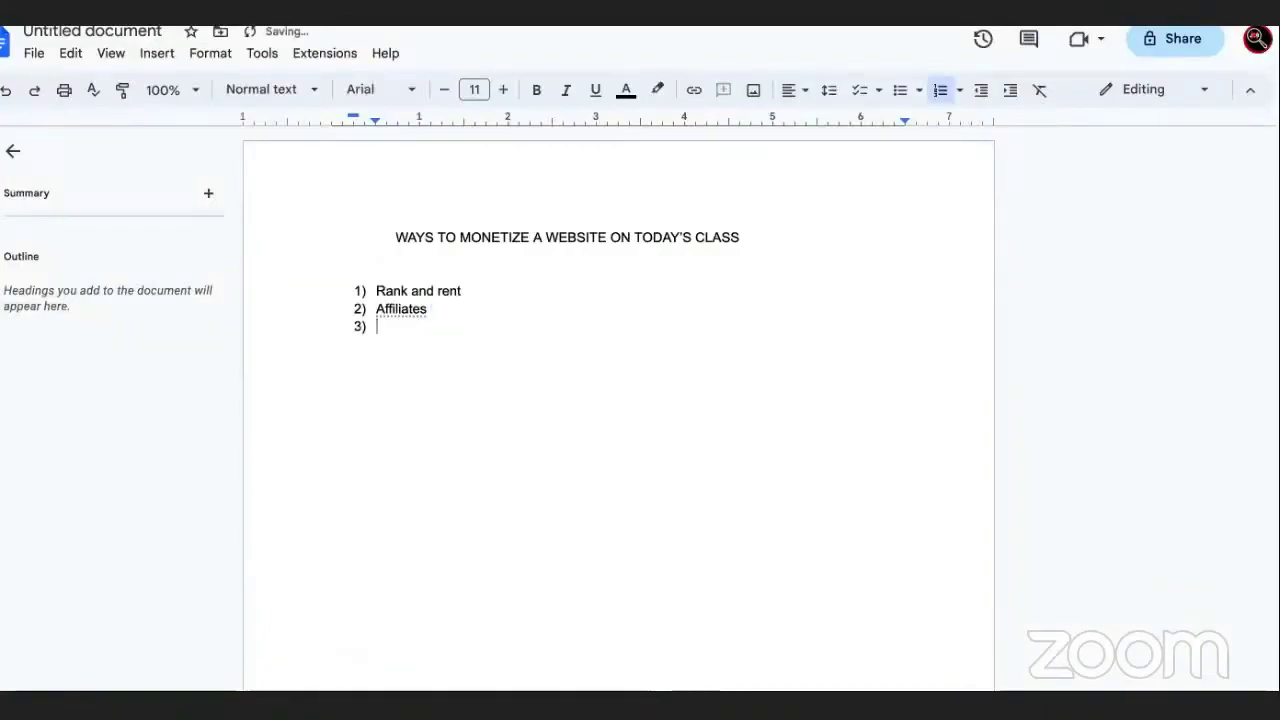
text(drop servic)
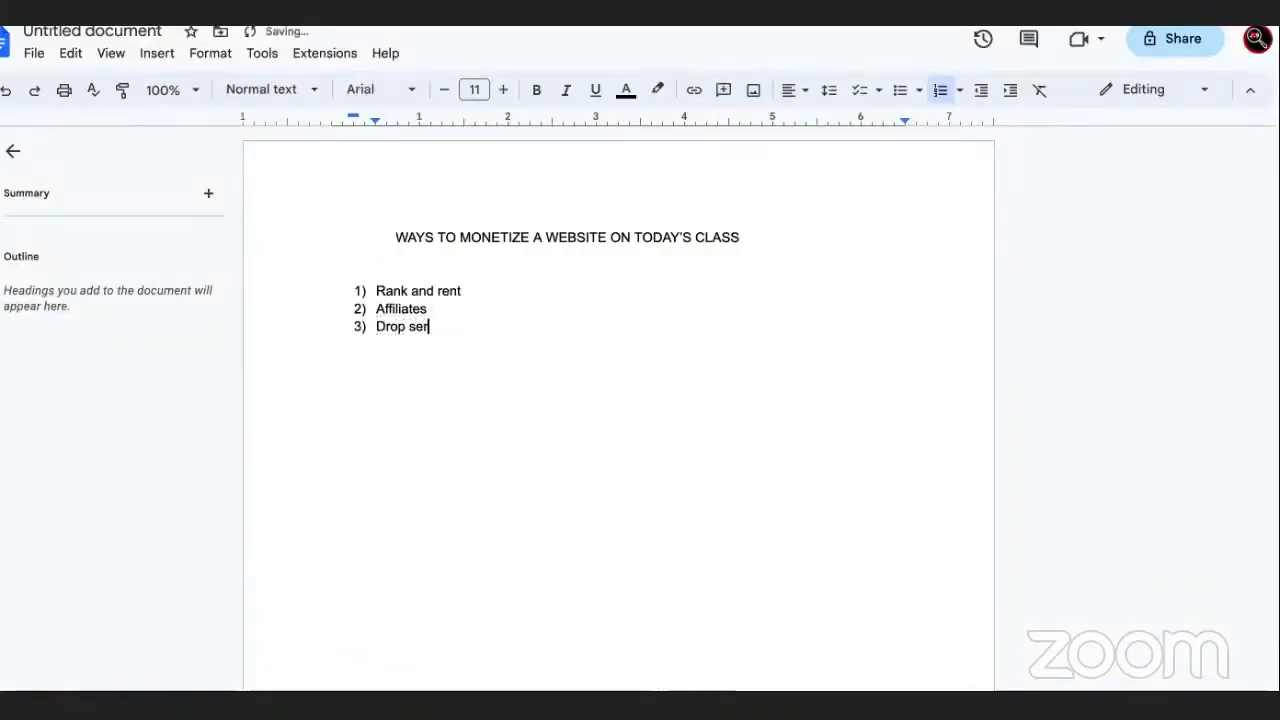
text(iing)
key(BackSpace)
key(BackSpace)
key(BackSpace)
key(BackSpace)
text(ing)
key(Return)
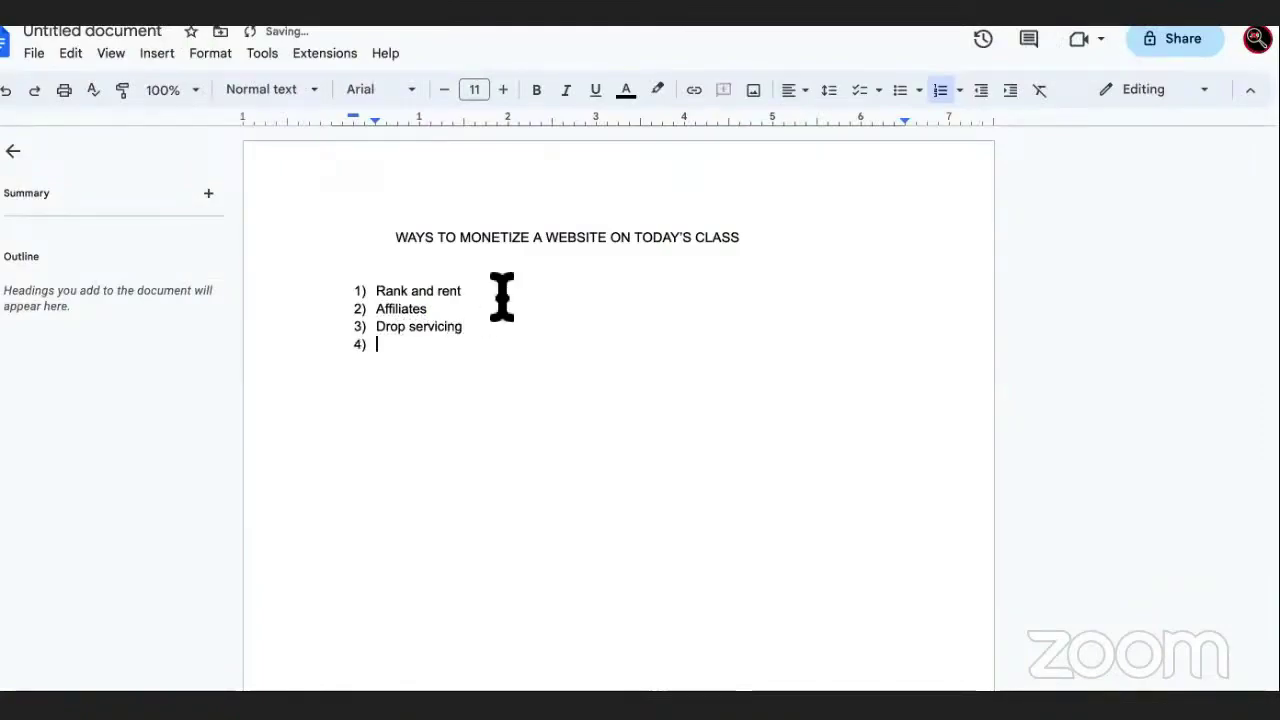
click(490, 325)
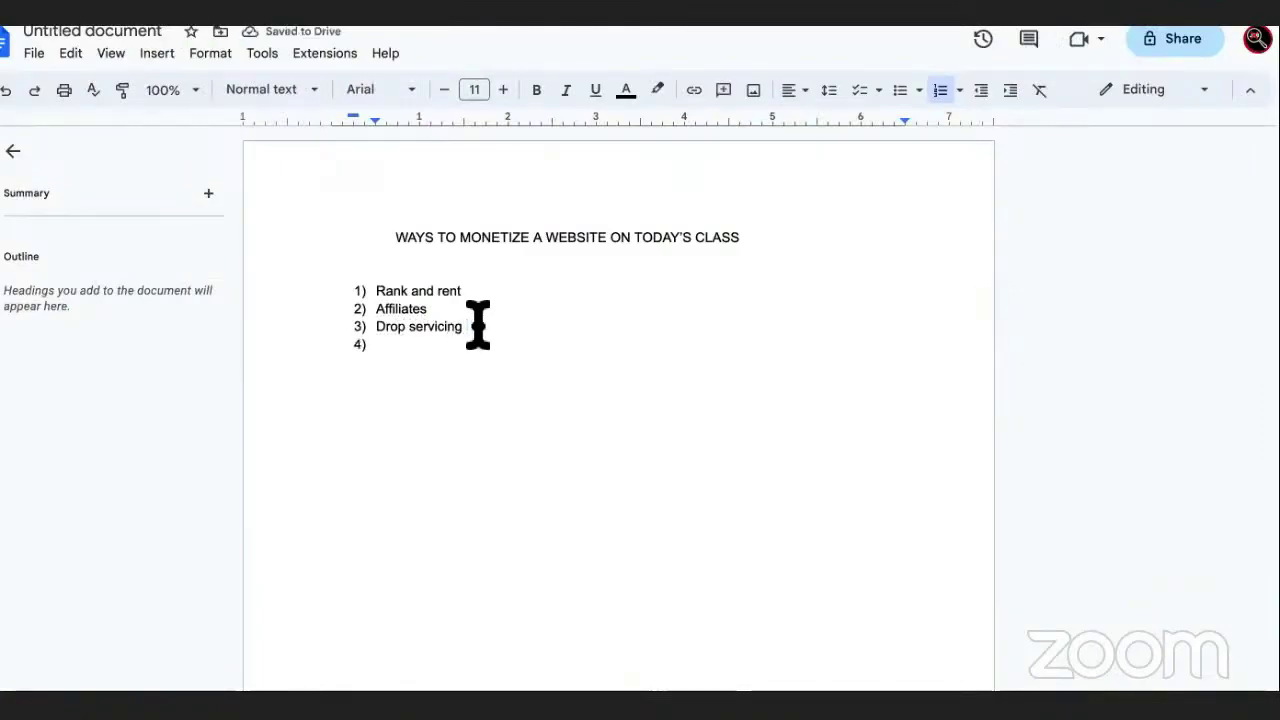
- Return to the "private yacht rental dc" results and examine the places, website listings and related questions
key(ctrl+Tab)
scroll(629, 143, up, 3)
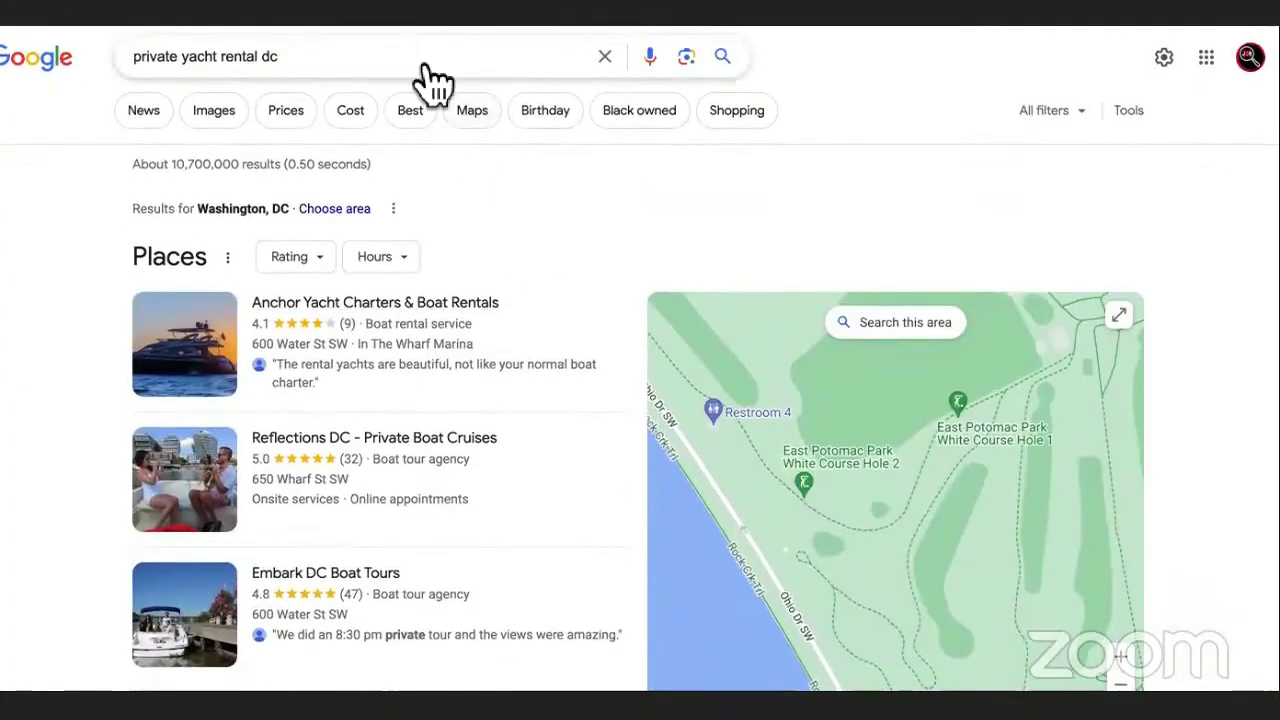
scroll(155, 495, down, 4)
scroll(155, 493, down, 7)
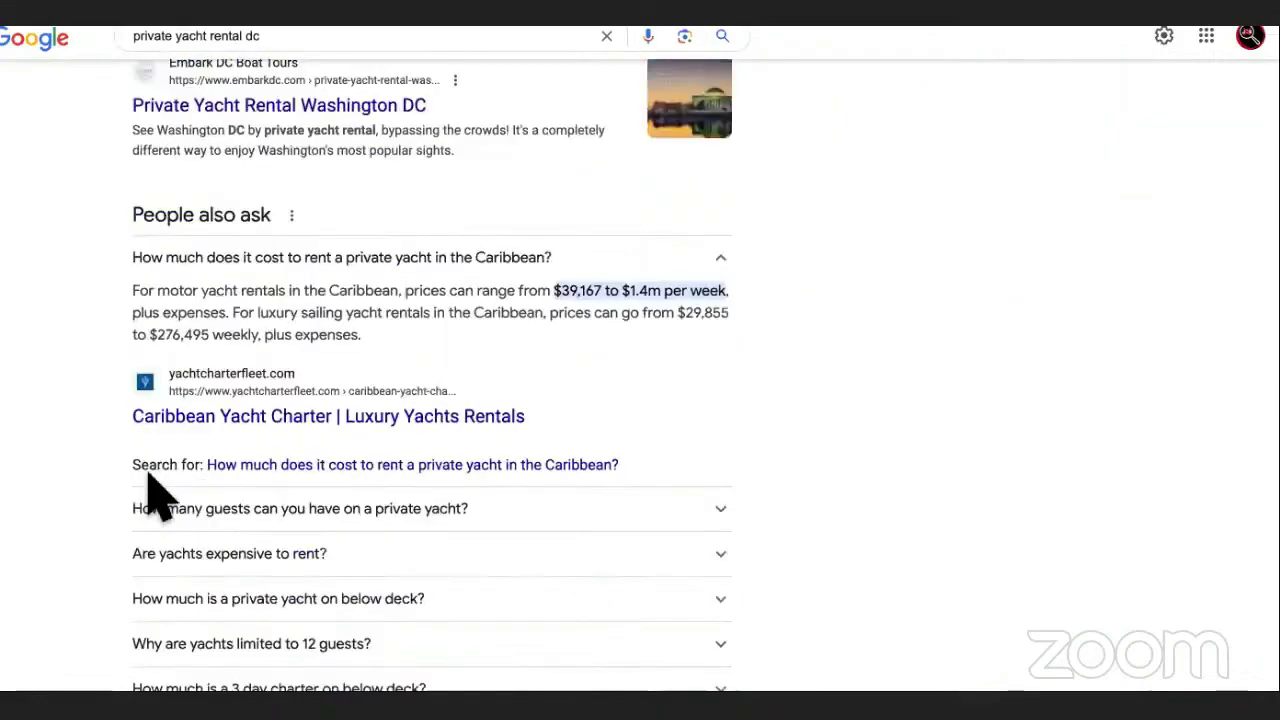
scroll(86, 423, up, 6)
scroll(86, 423, down, 3)
scroll(86, 423, up, 2)
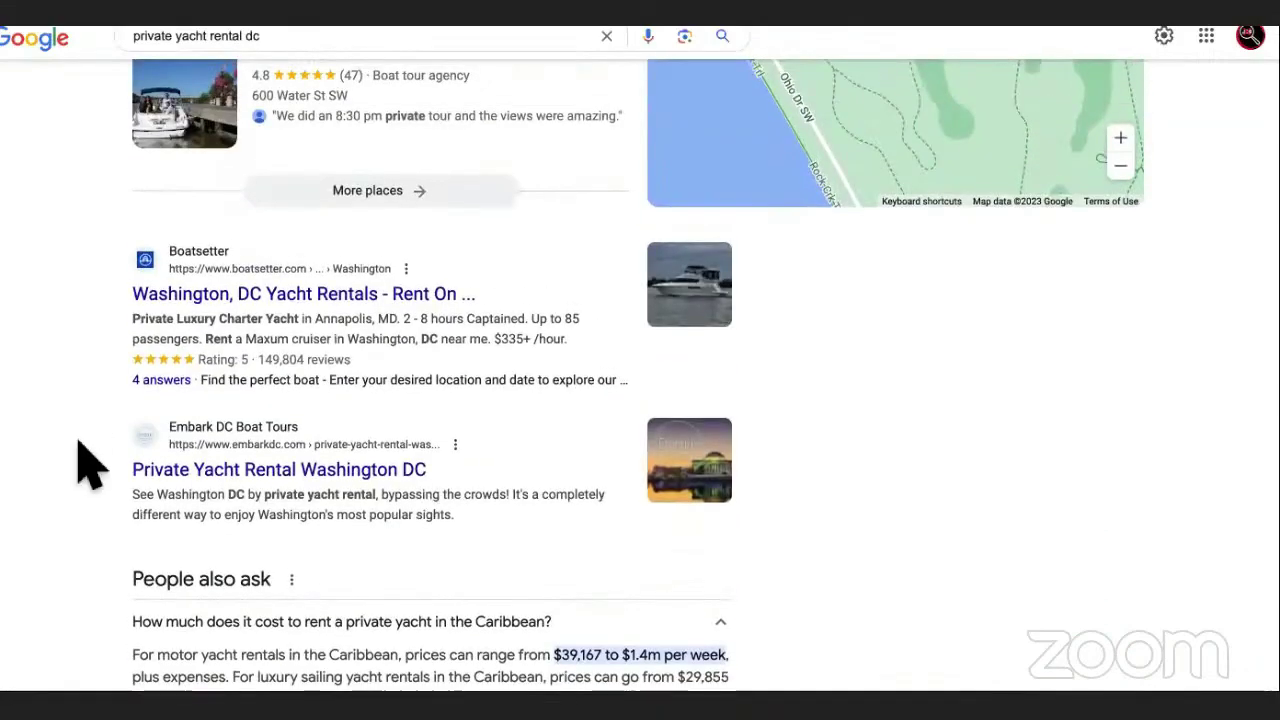
scroll(86, 463, up, 3)
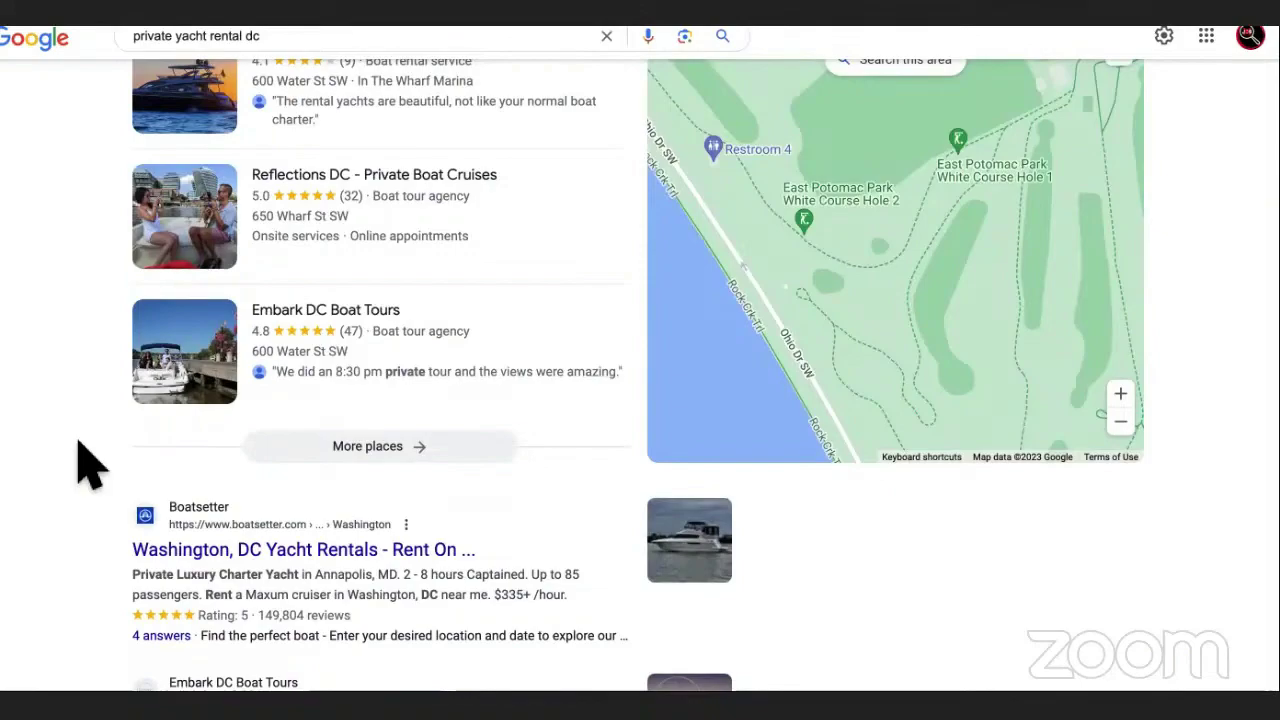
scroll(88, 462, up, 3)
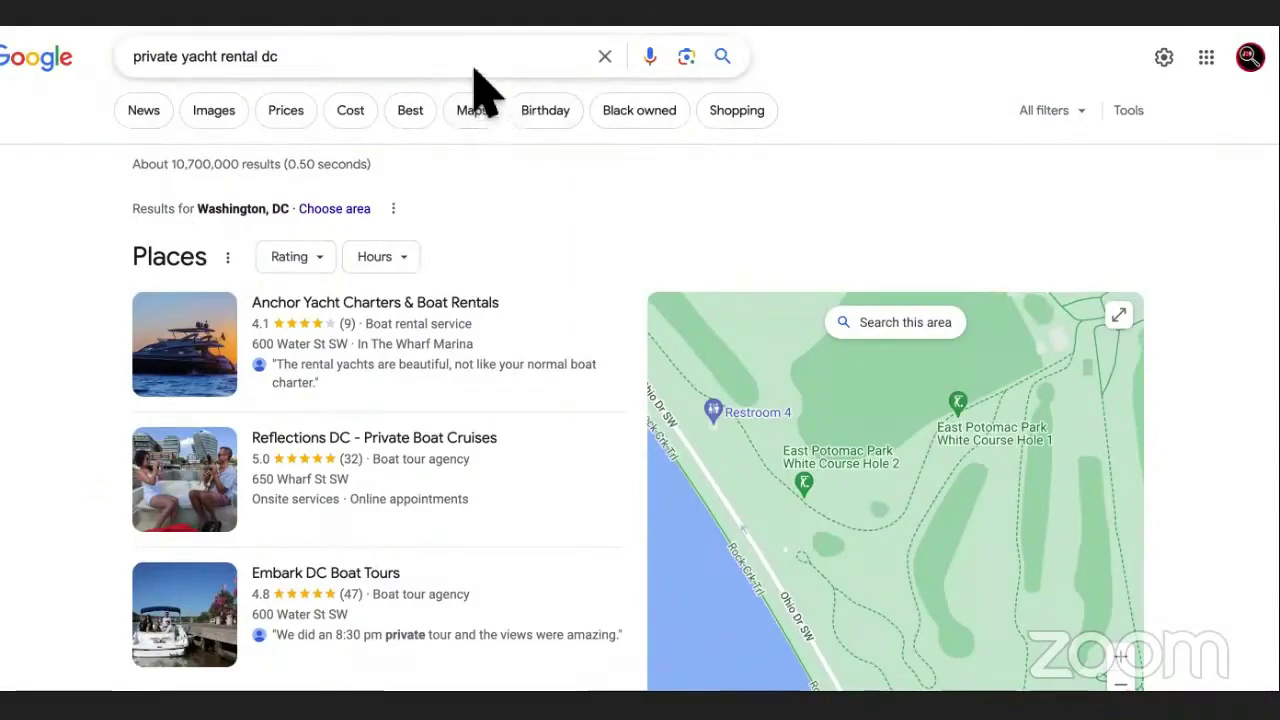
- Search Google for "drop servicing definition" using the suggested query
scroll(45, 380, down, 10)
triple_click(243, 38)
text(drop servici)
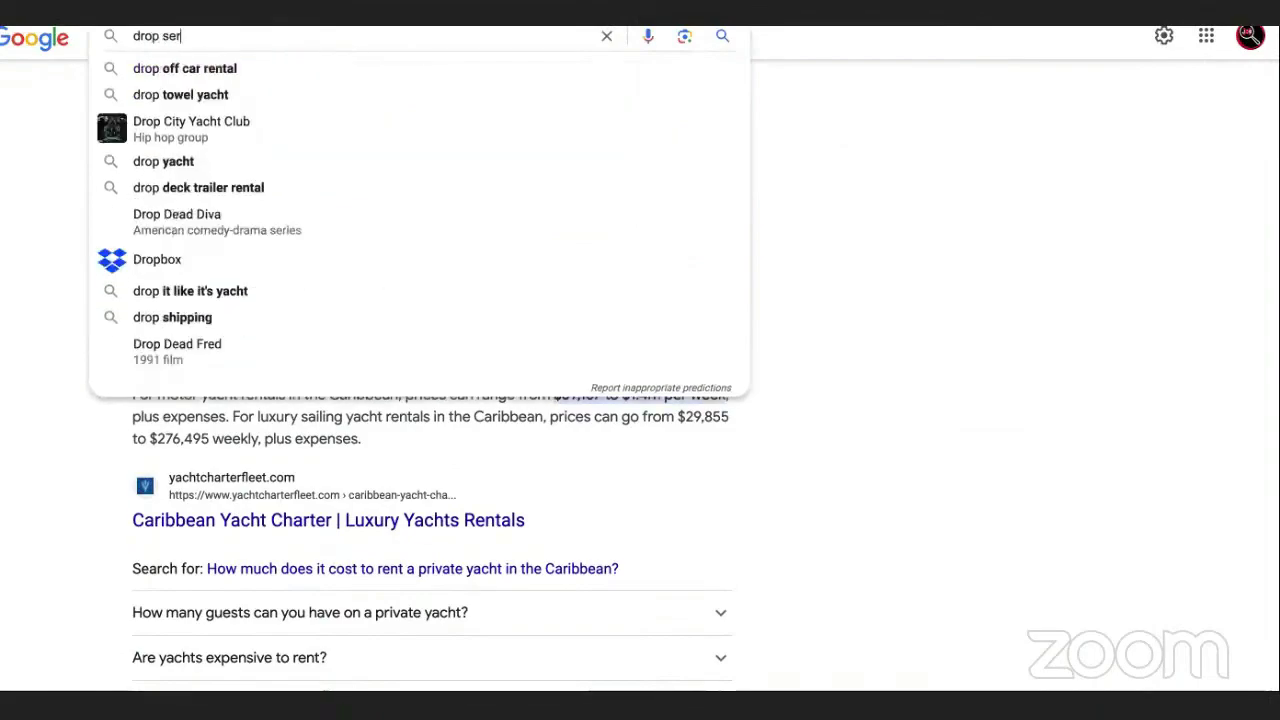
key(BackSpace)
key(BackSpace)
text(cing)
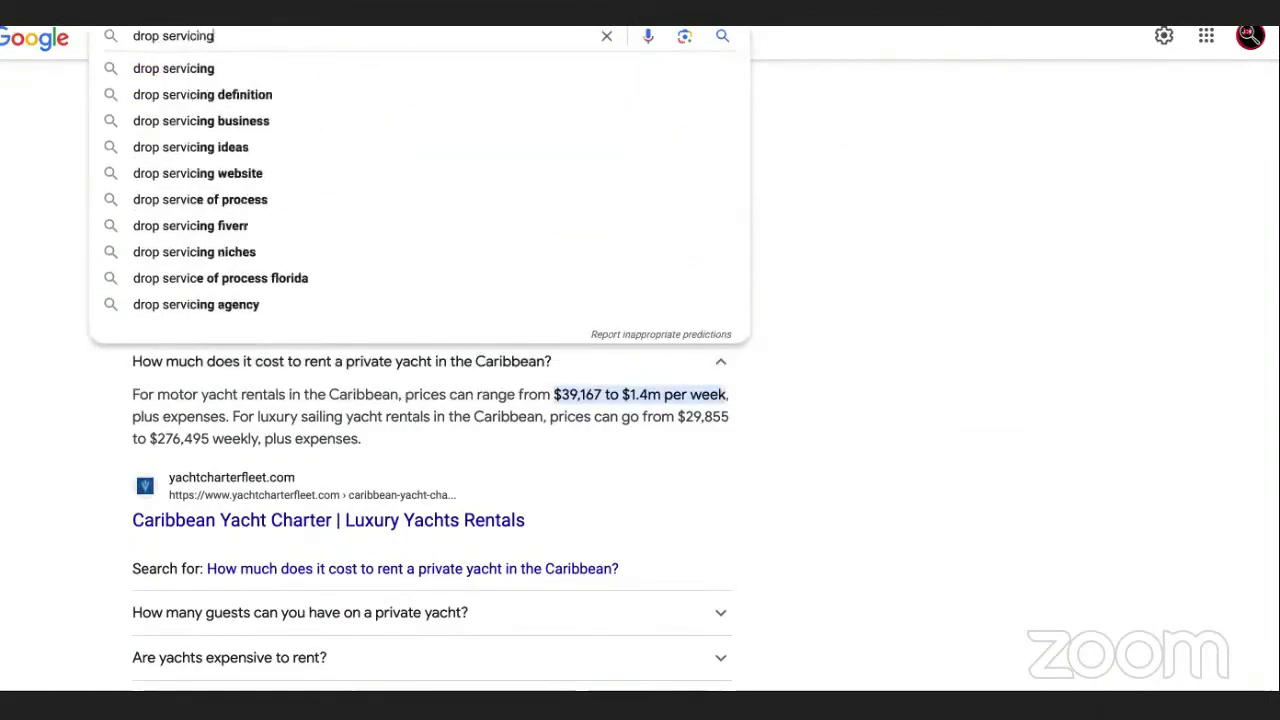
click(258, 64)
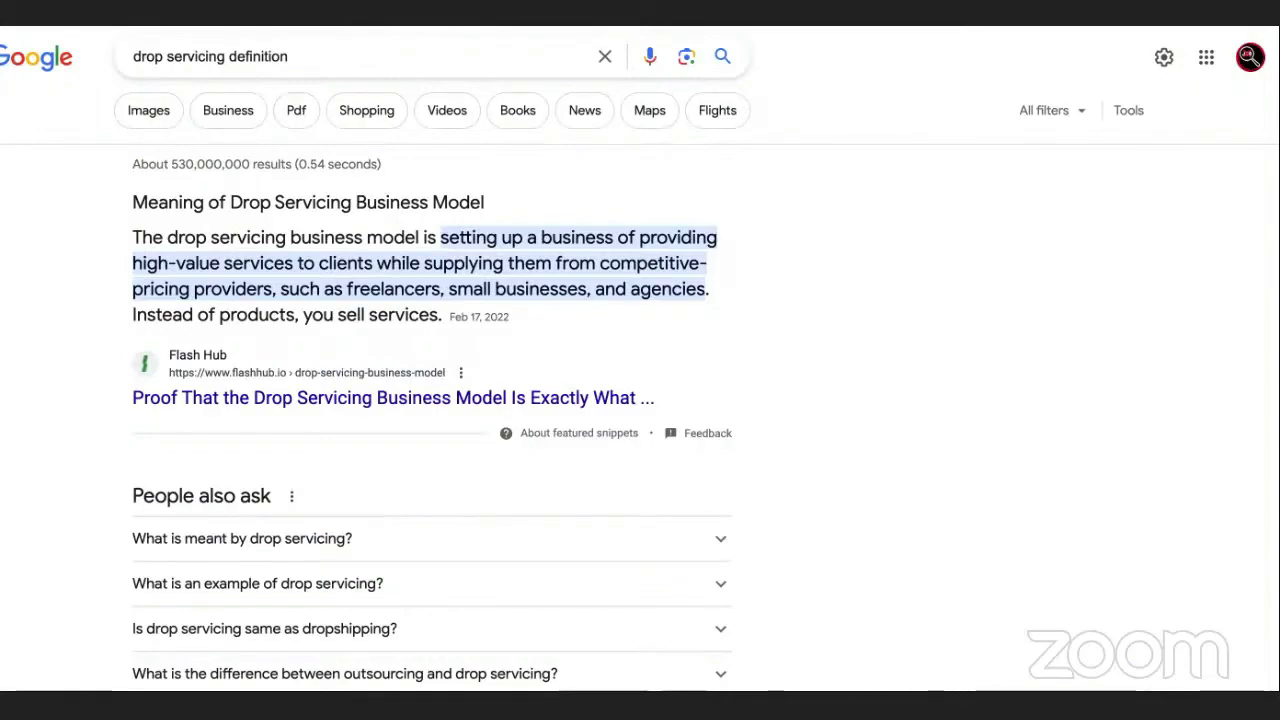
- Highlight the featured definition of the drop servicing business model while reading it, then clear the selection
drag(505, 195, 306, 214)
triple_click(335, 230)
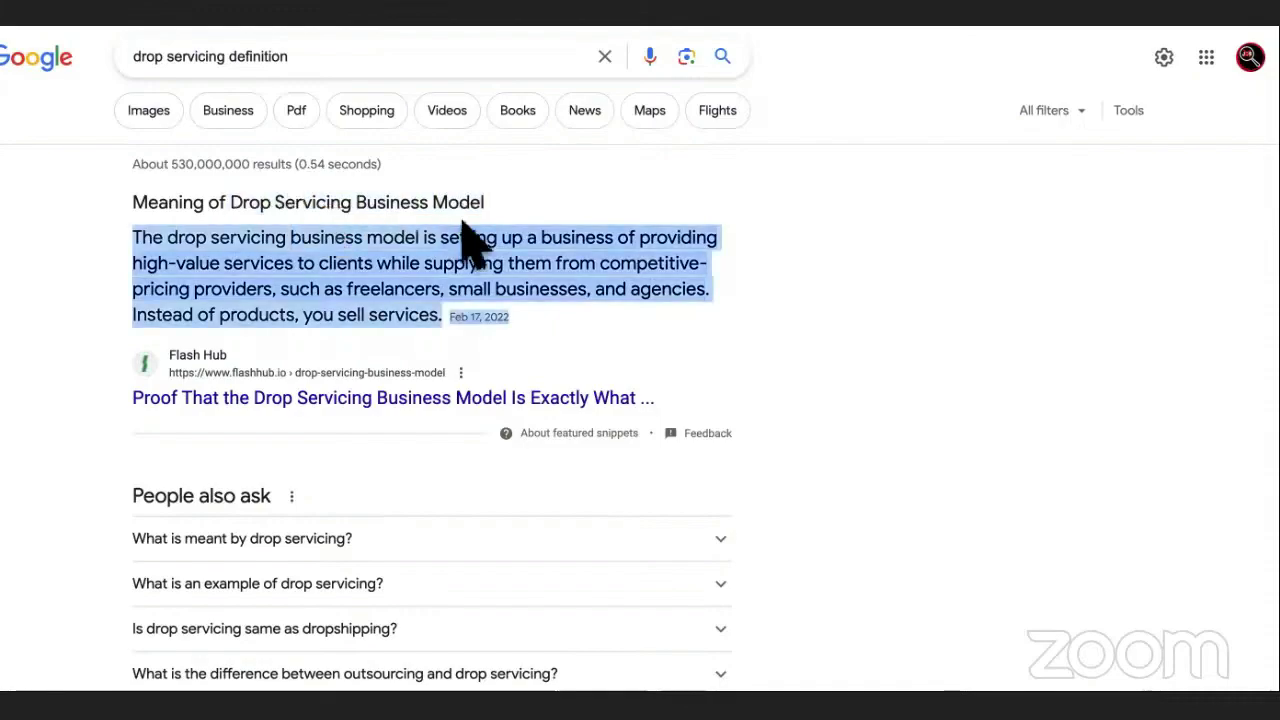
click(305, 266)
triple_click(260, 263)
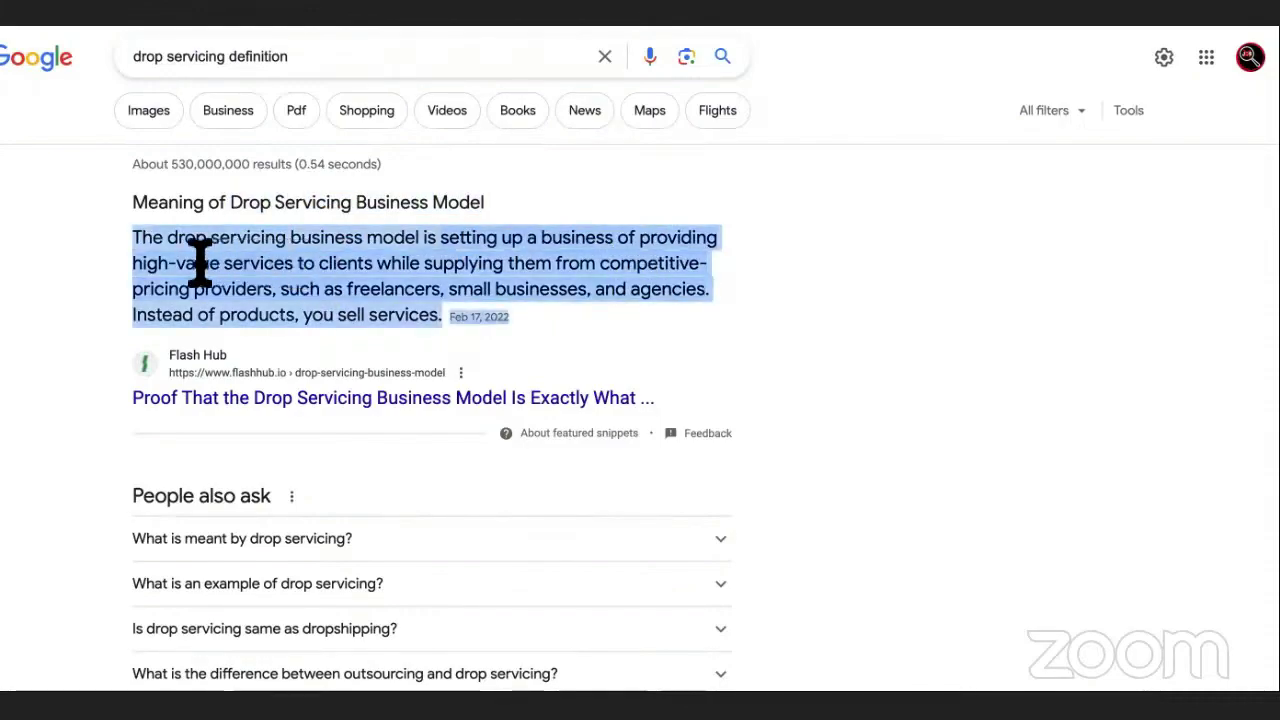
drag(220, 263, 418, 310)
click(418, 311)
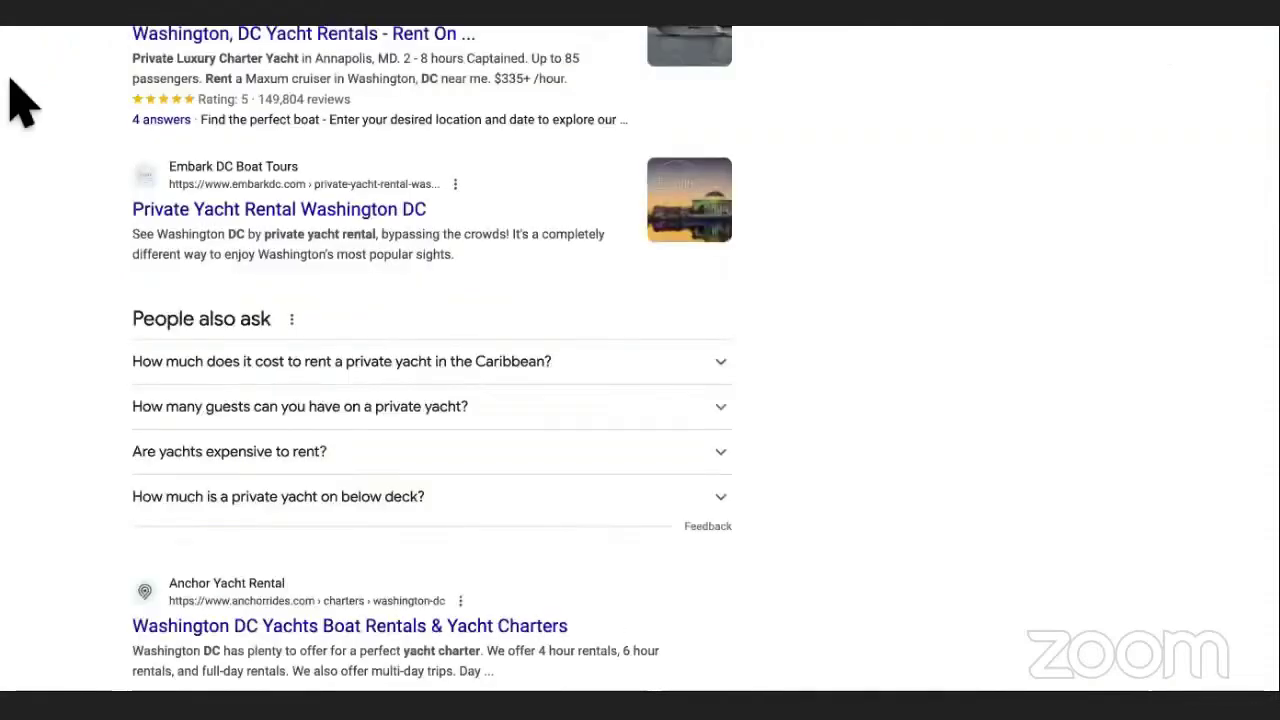
- From the private yacht rental results, open Boatsetter's "Washington, DC Yacht Rentals" page
scroll(52, 271, up, 2)
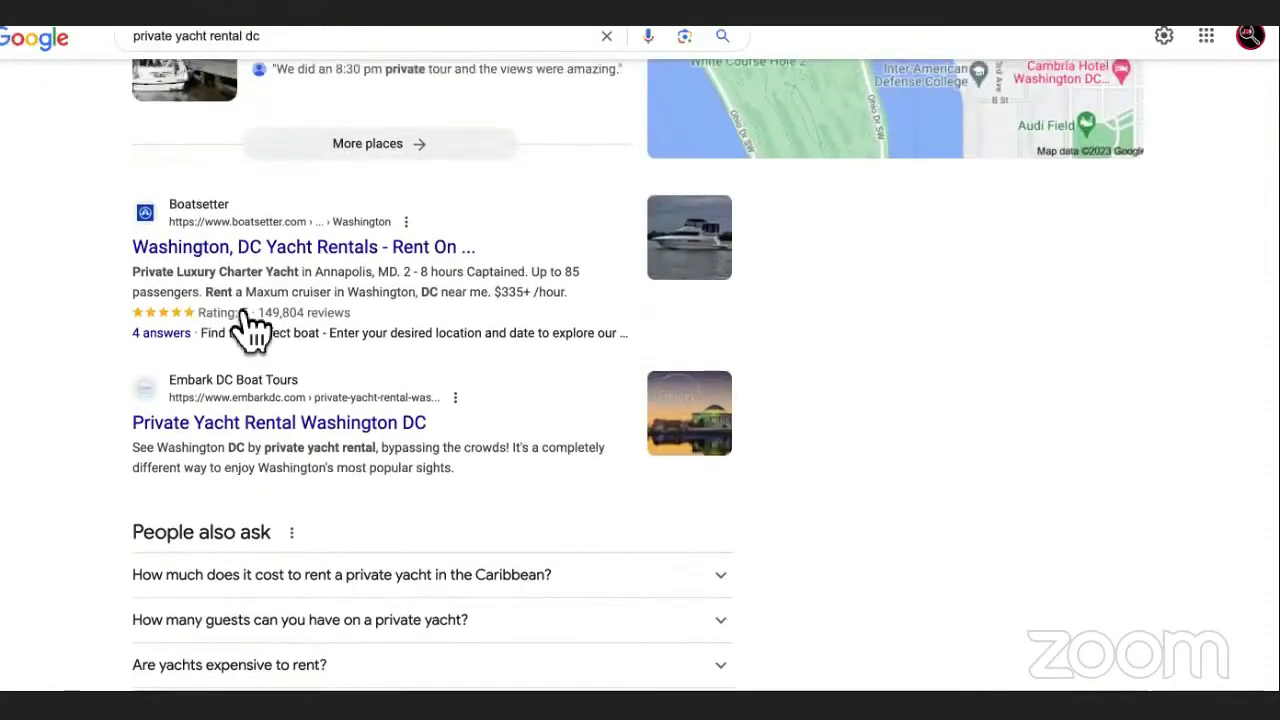
scroll(280, 335, up, 1)
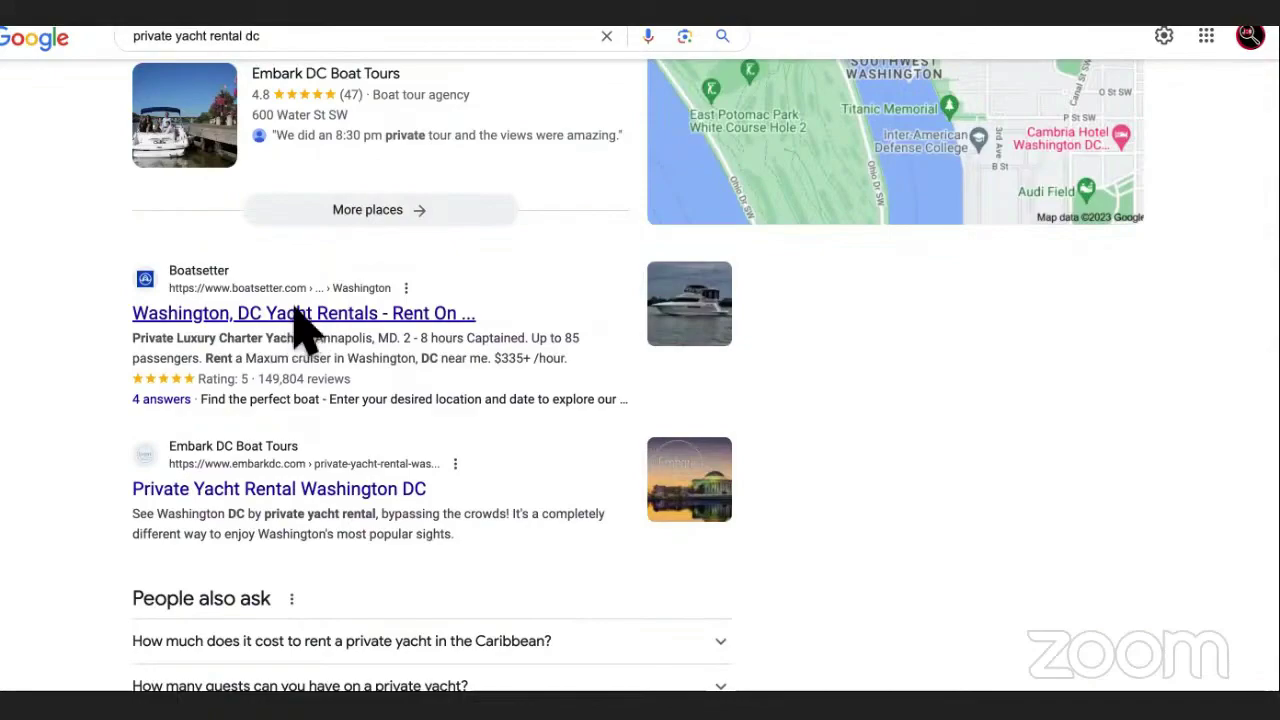
click(297, 316)
scroll(318, 370, down, 2)
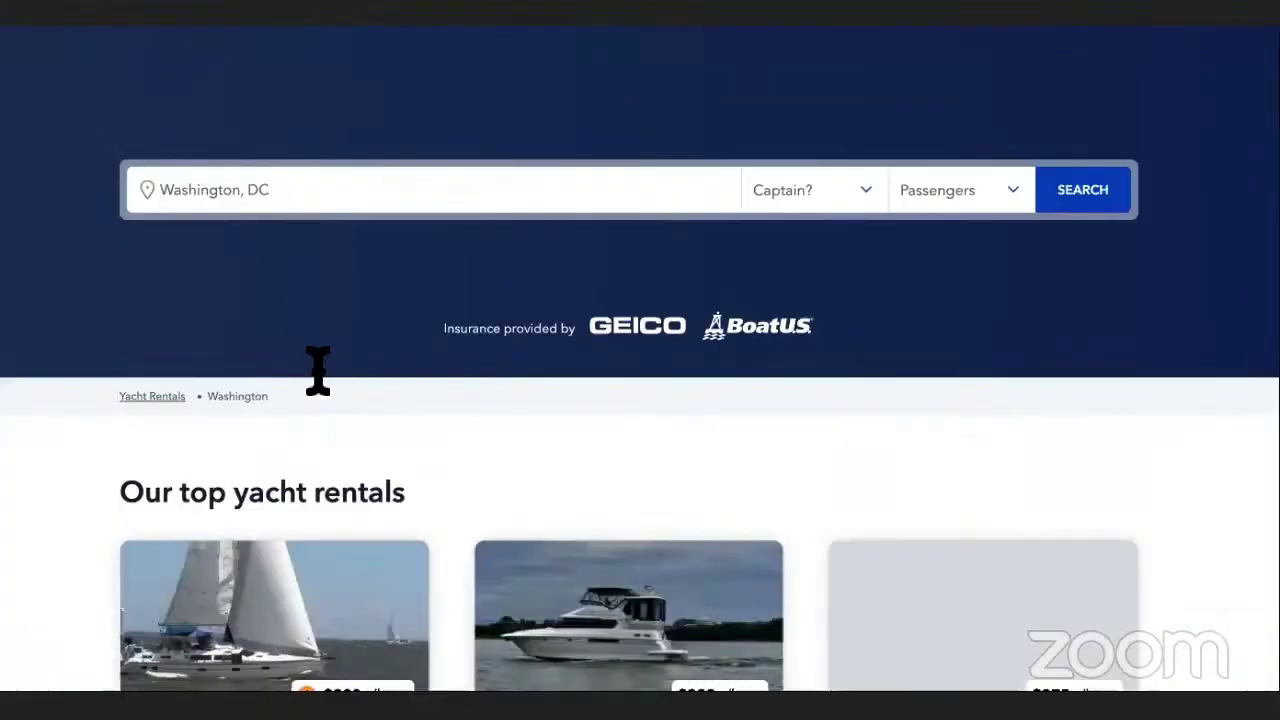
- Browse the top yacht rentals on the Boatsetter page, examining hourly prices, locations and passenger capacities
scroll(318, 370, down, 5)
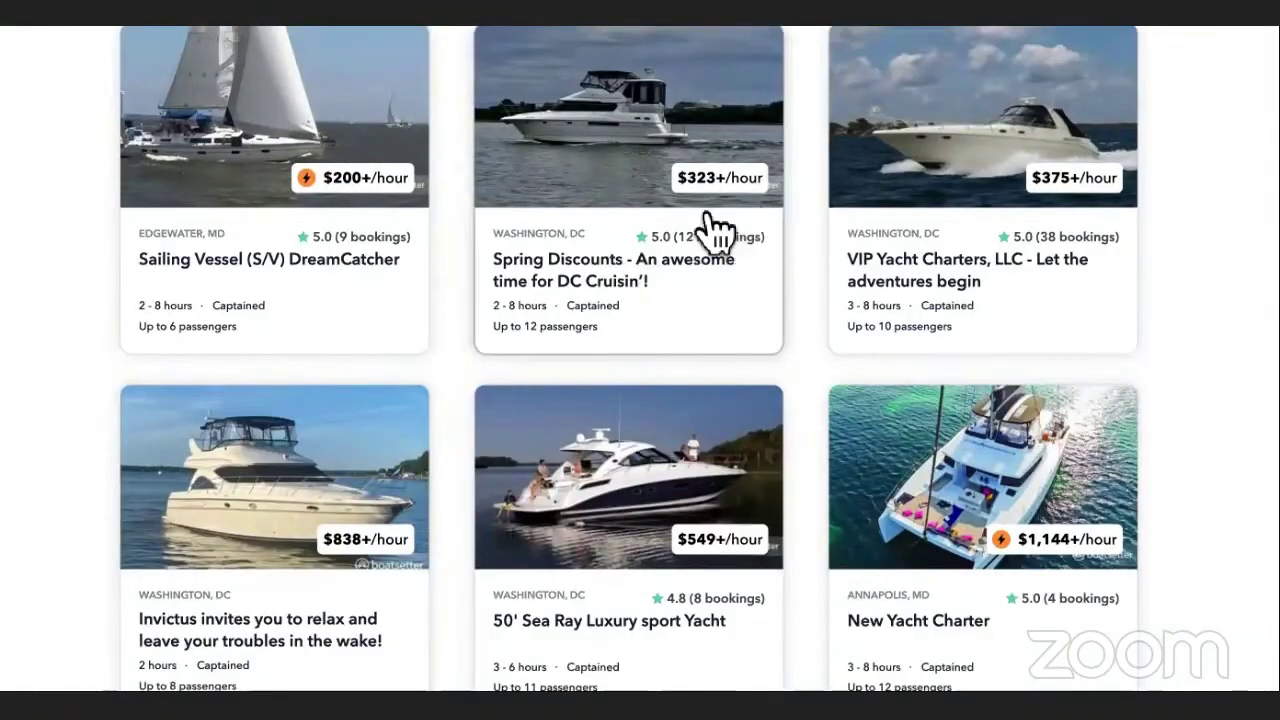
scroll(820, 218, down, 3)
scroll(820, 218, down, 10)
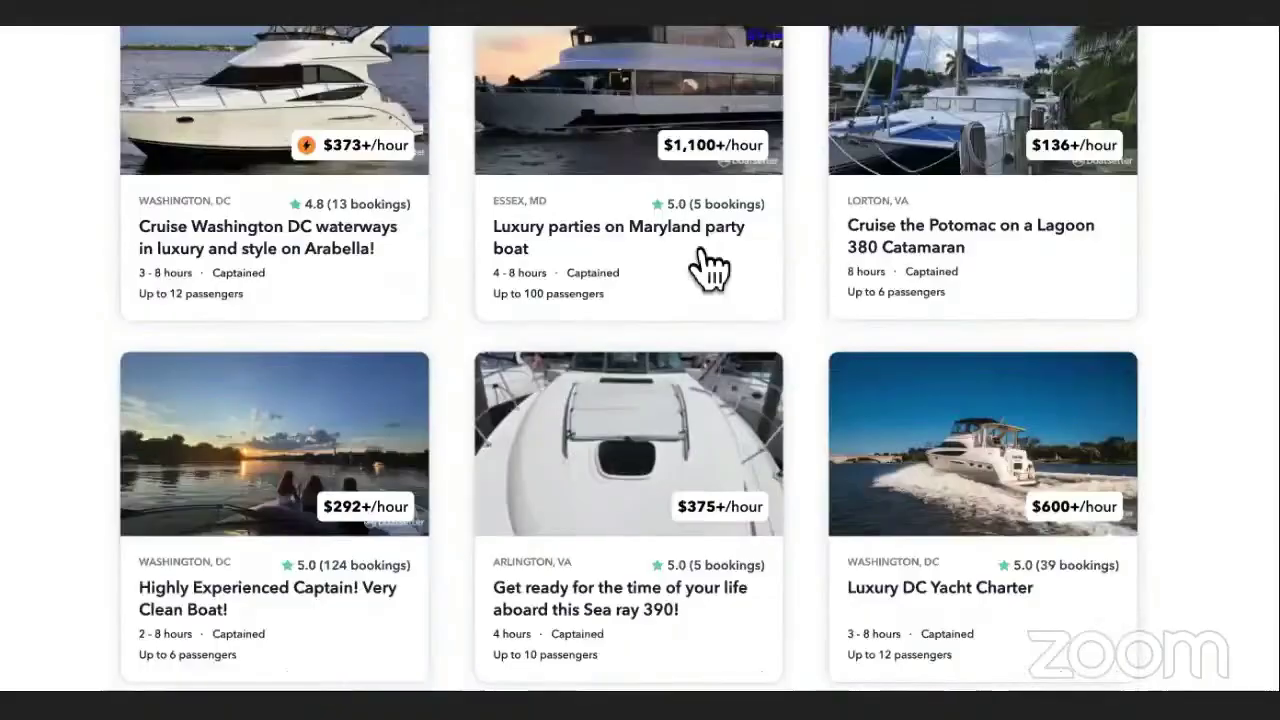
scroll(720, 278, up, 1)
scroll(737, 271, down, 2)
scroll(720, 214, down, 6)
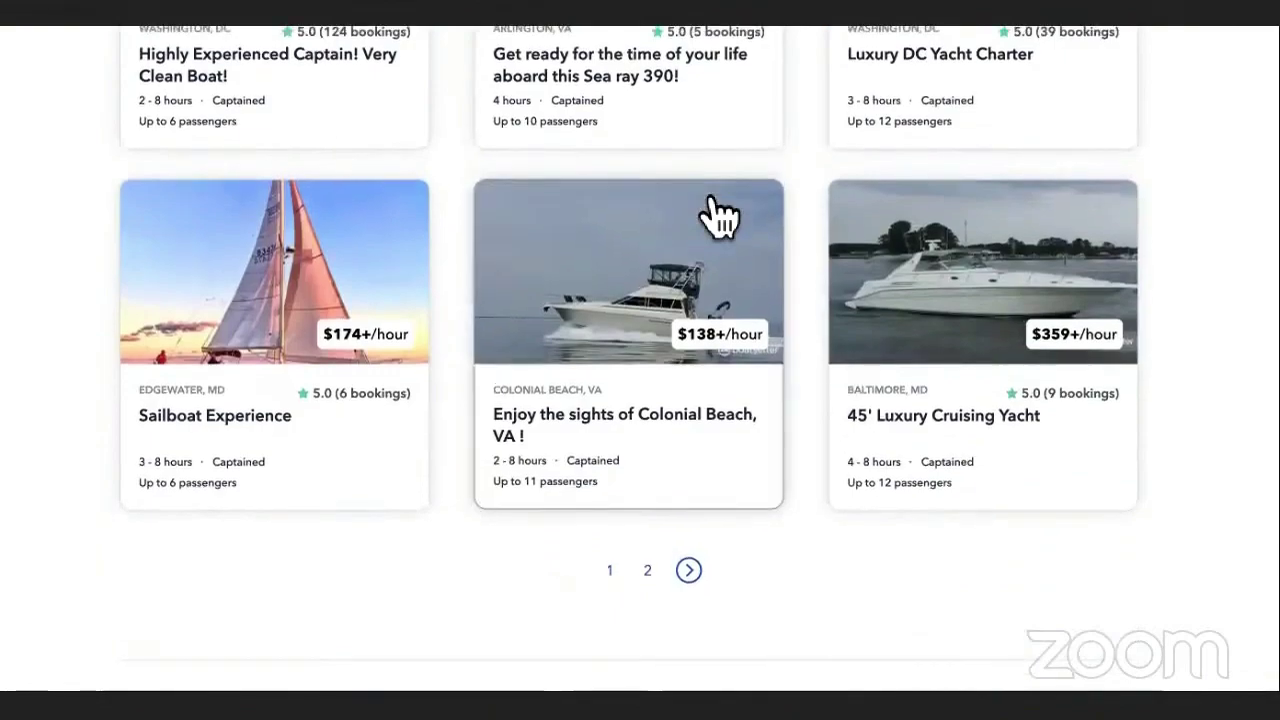
scroll(720, 214, up, 10)
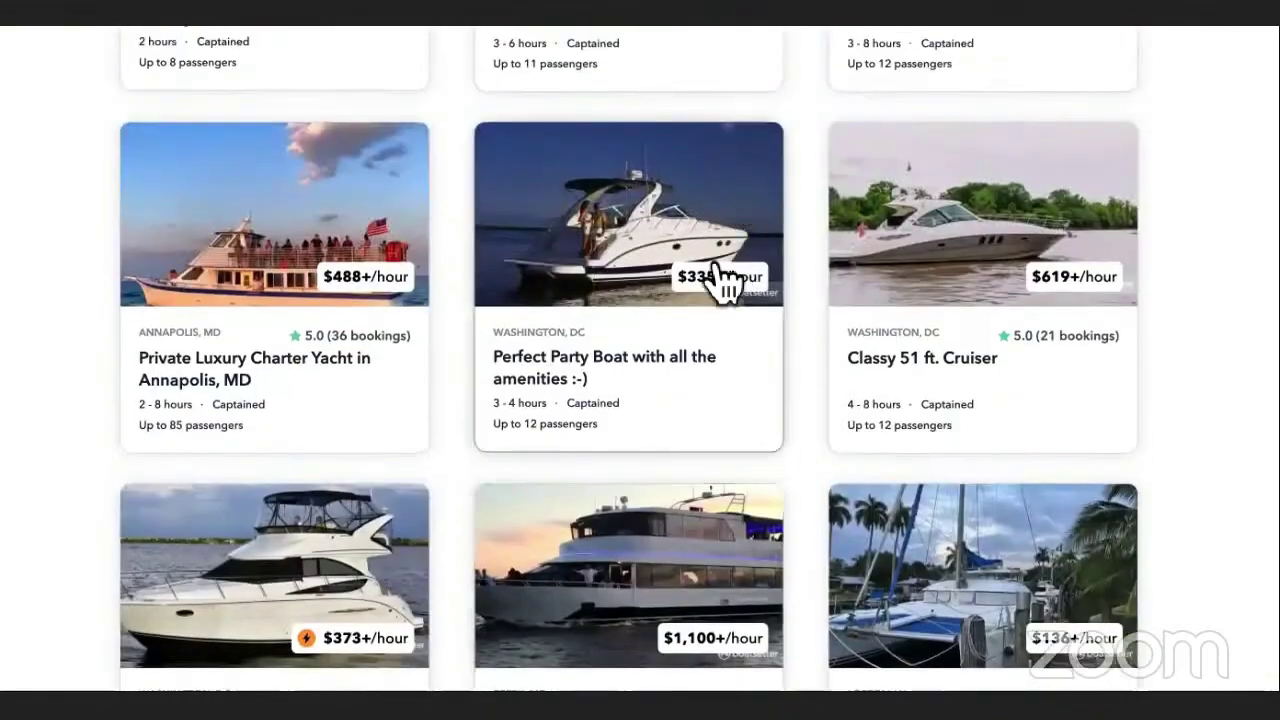
scroll(714, 310, down, 1)
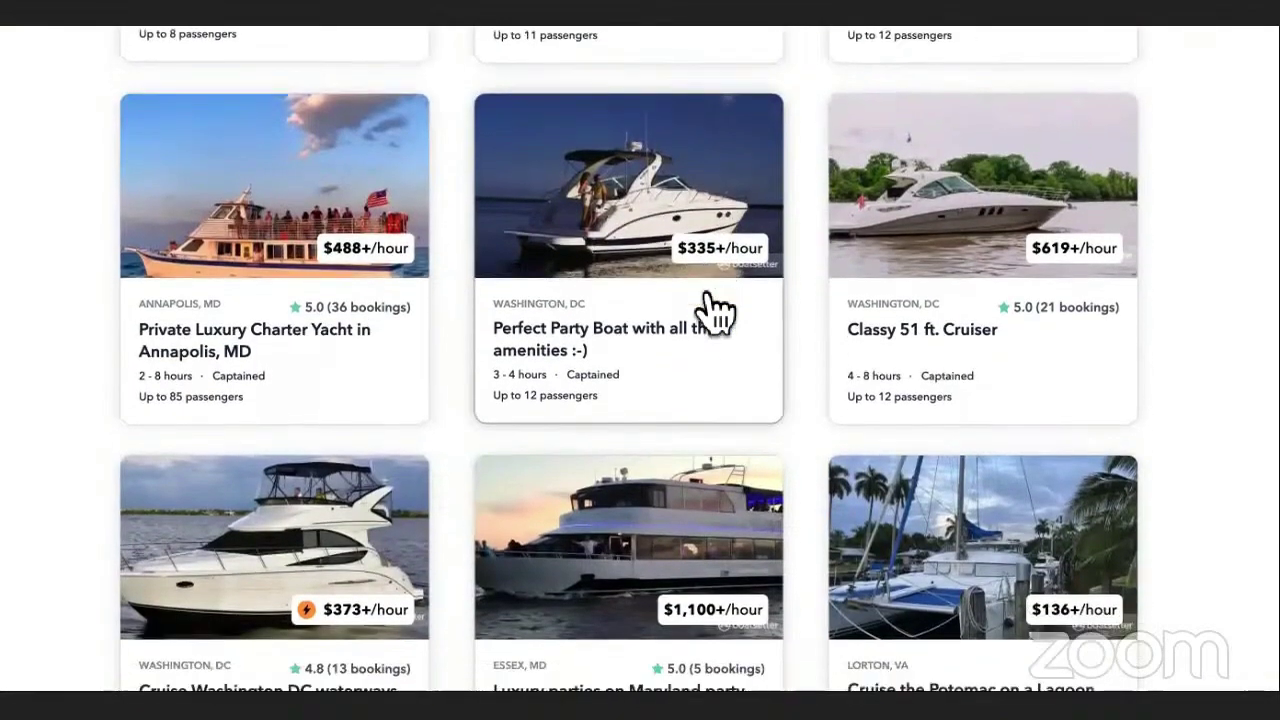
scroll(712, 340, up, 1)
scroll(712, 345, up, 2)
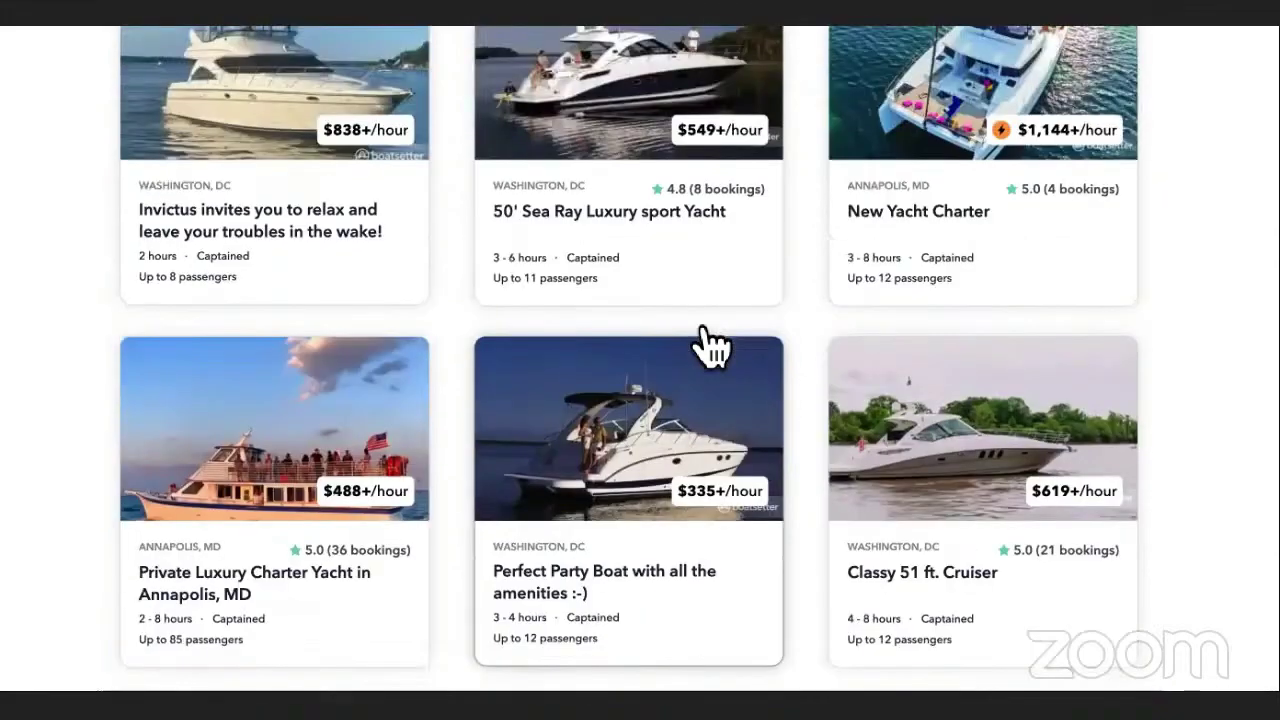
scroll(712, 345, up, 4)
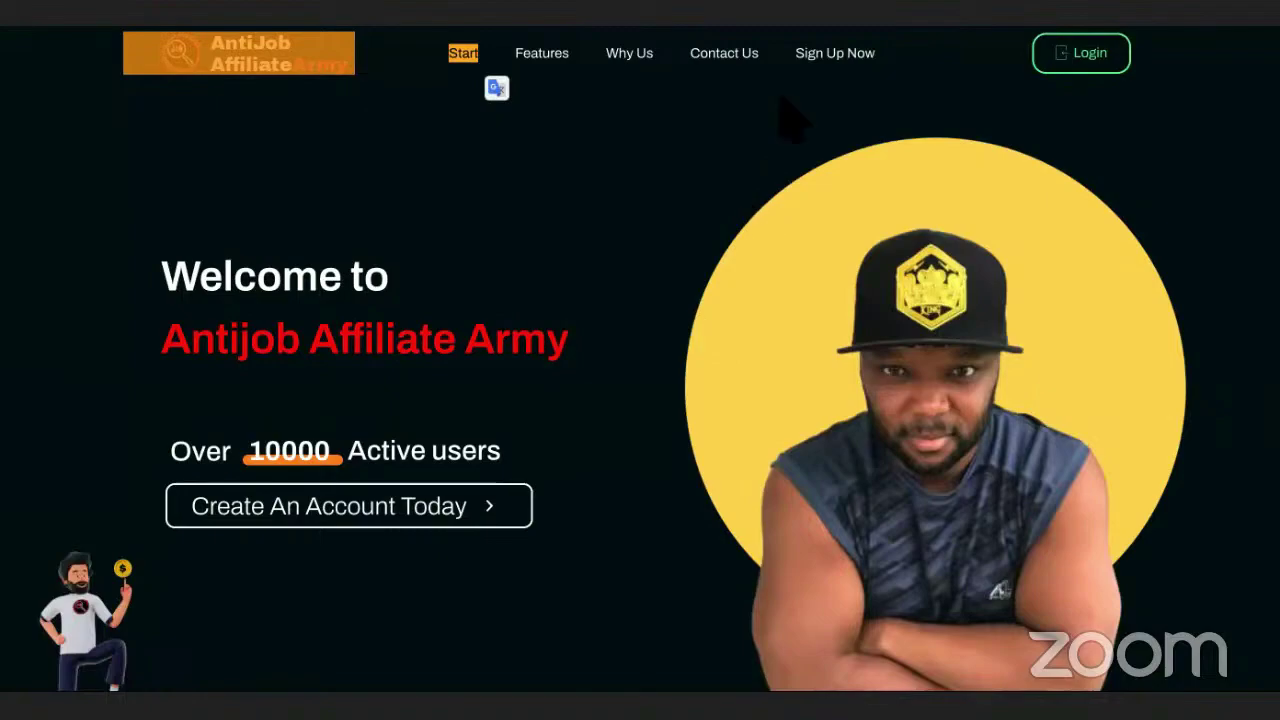
- Switch from the Antijob Affiliate Army site back to Boatsetter and compare the hourly rates of the first rows of yachts
key(ctrl+Tab)
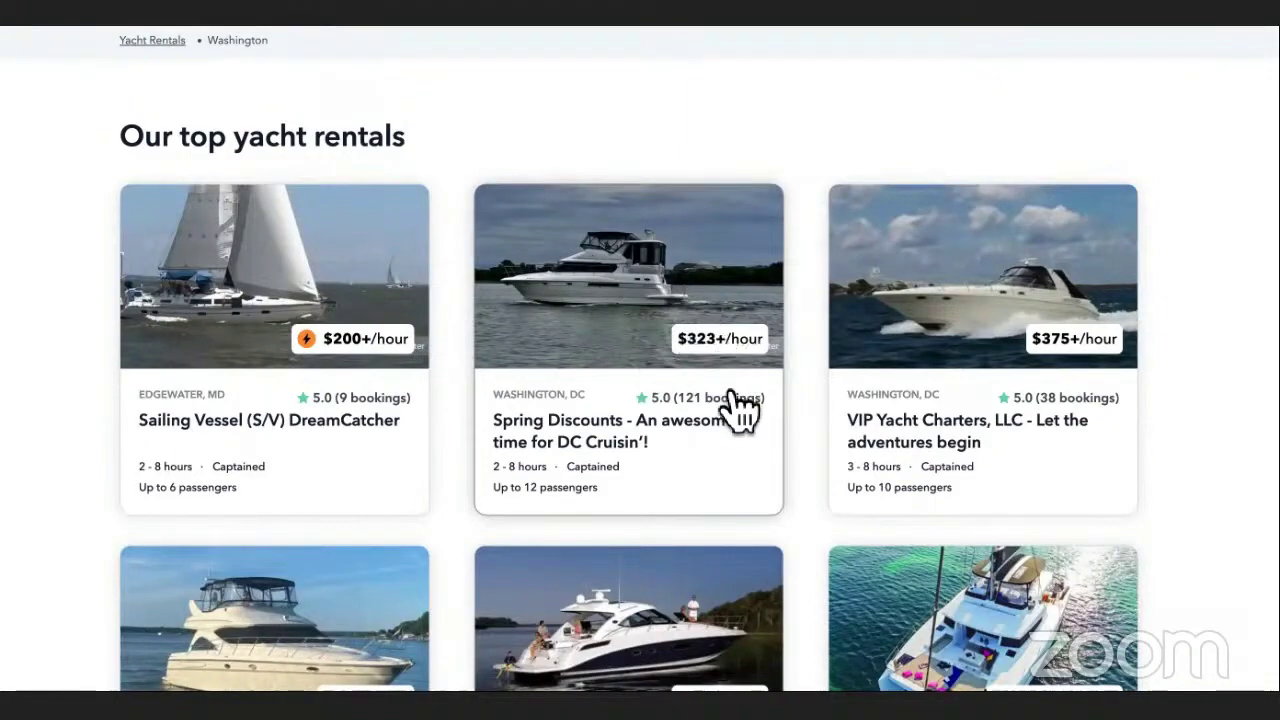
scroll(740, 408, down, 5)
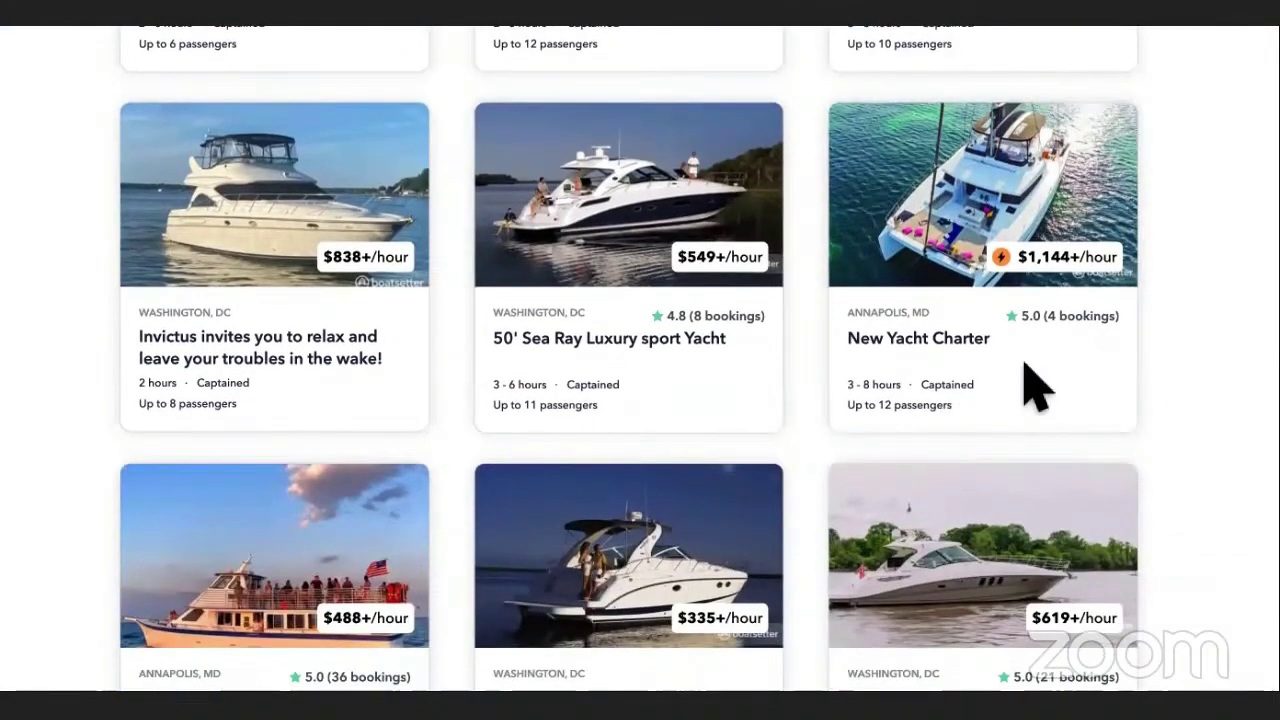
scroll(1200, 380, down, 1)
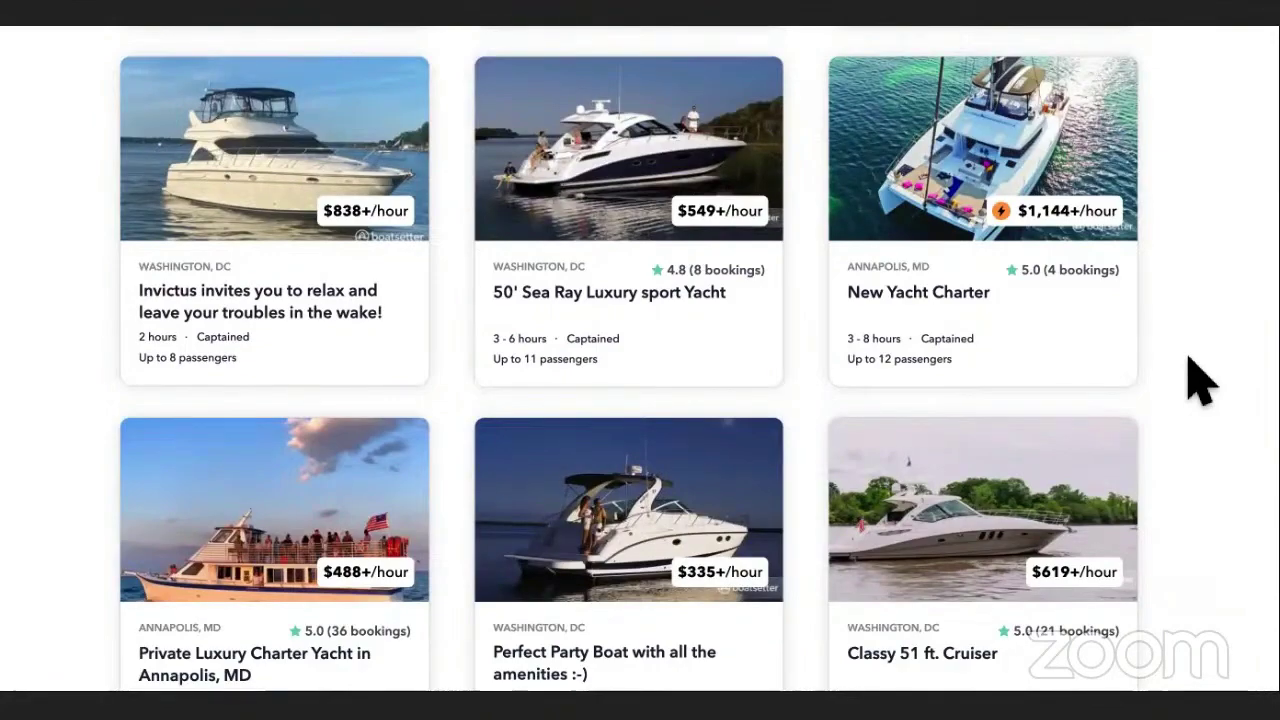
scroll(1190, 382, up, 1)
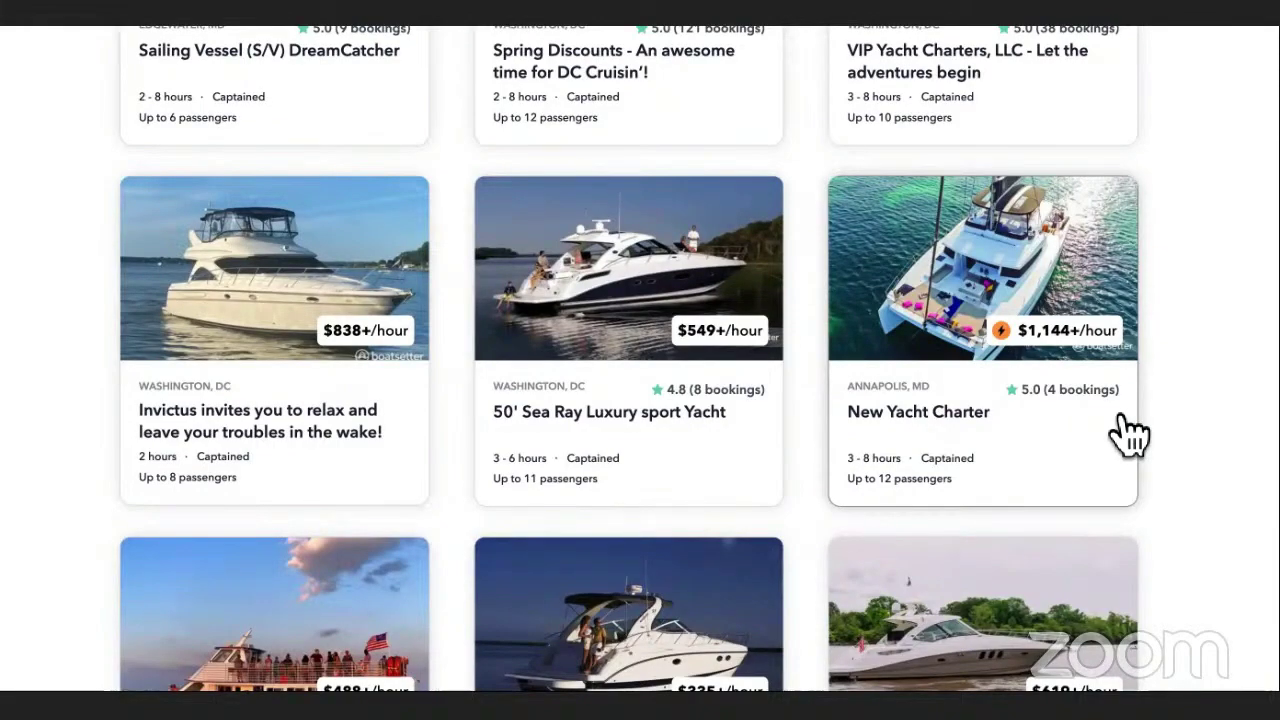
scroll(1180, 405, up, 1)
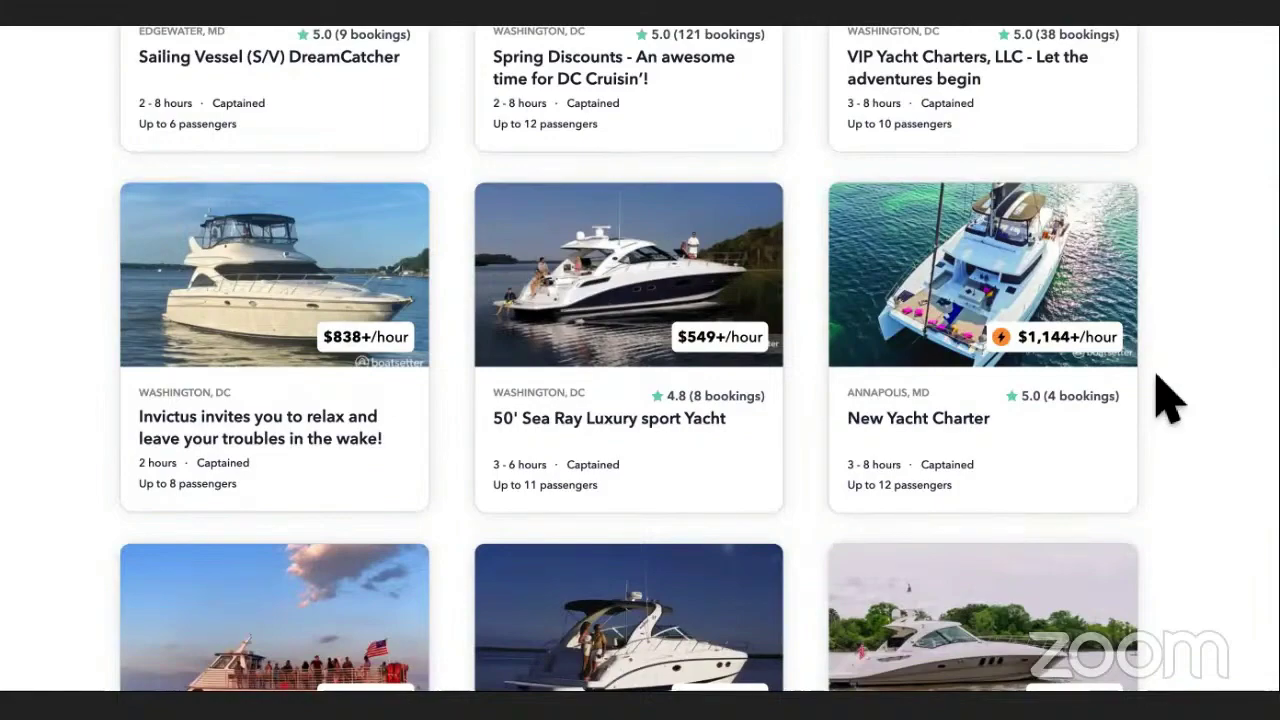
scroll(1170, 400, up, 1)
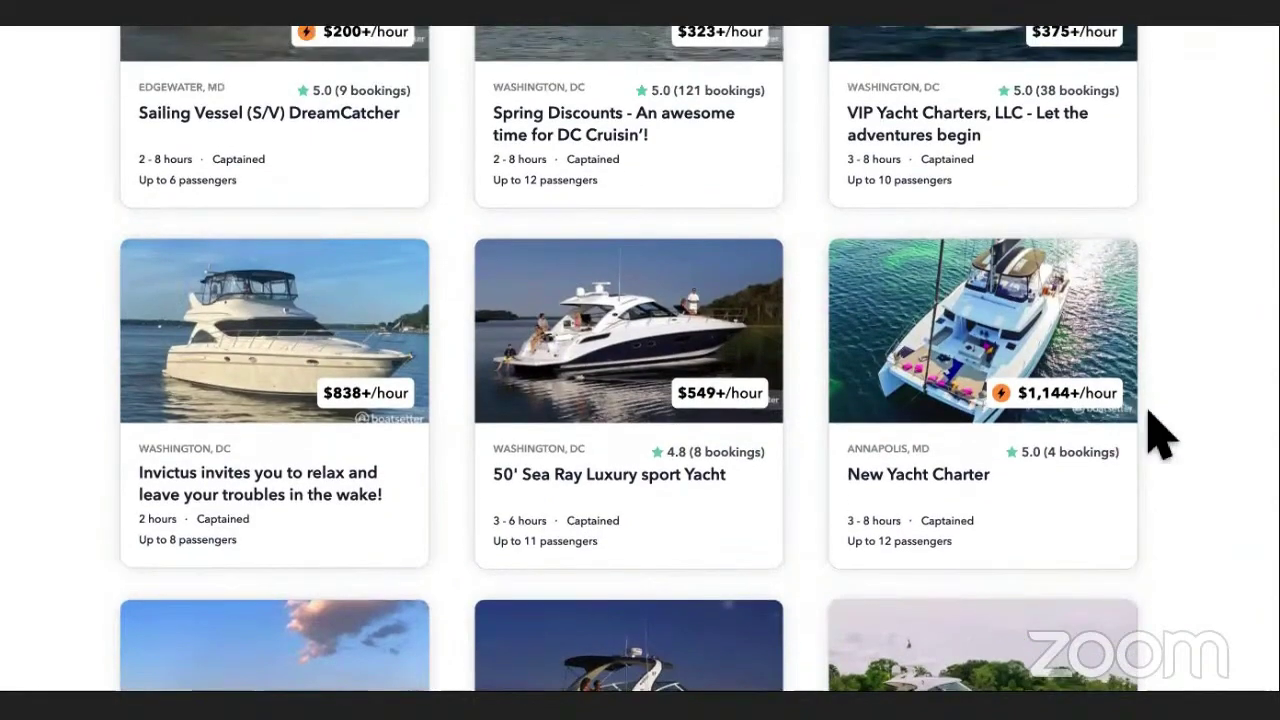
scroll(1157, 429, up, 1)
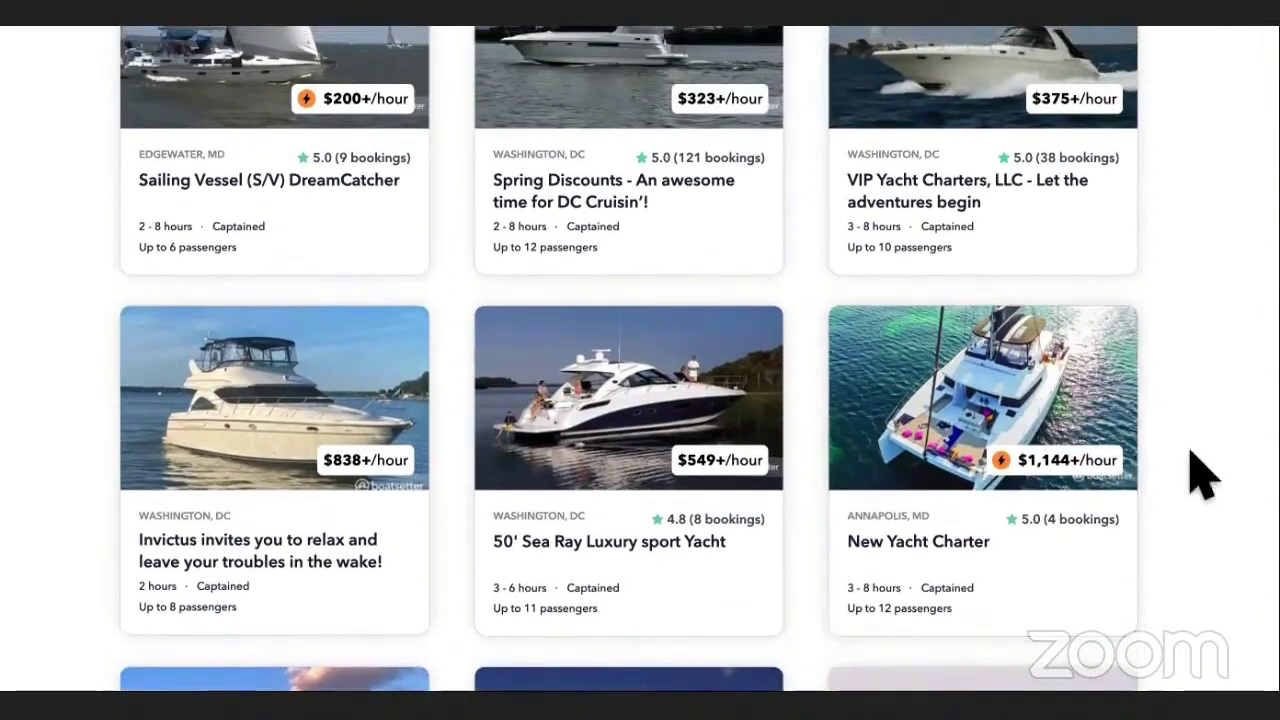
scroll(1194, 437, up, 1)
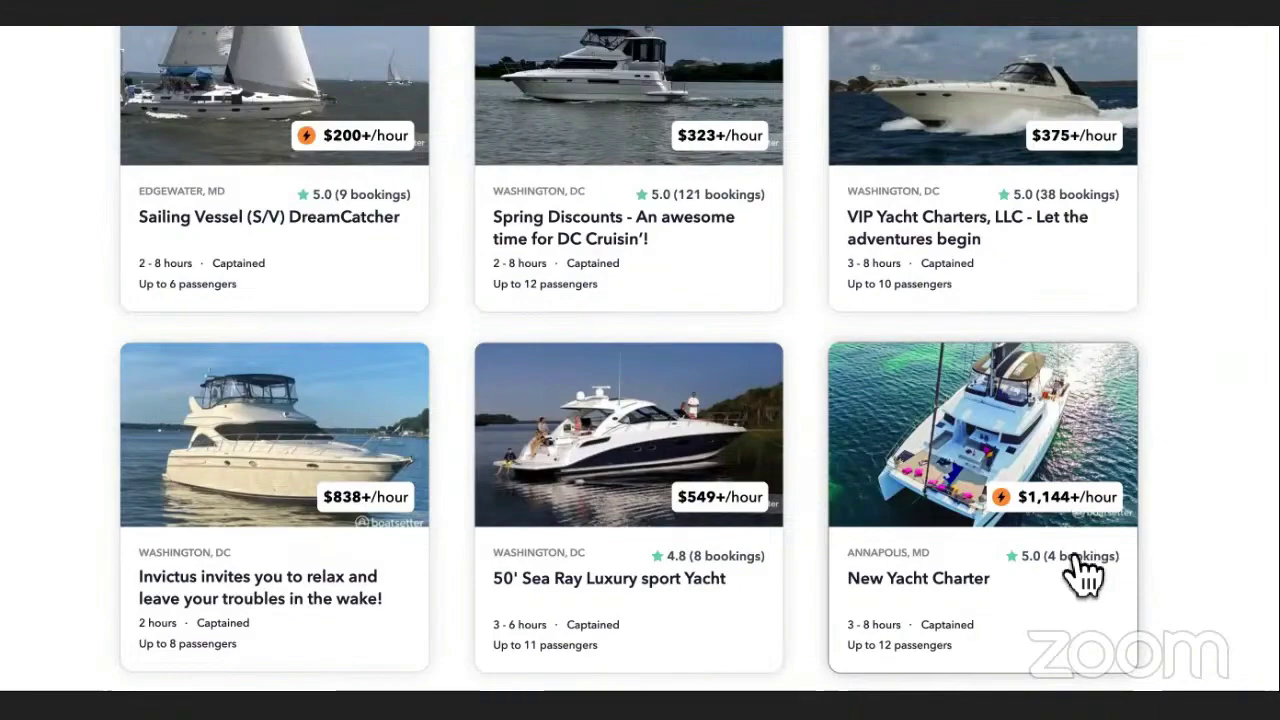
- Finish comparing the Boatsetter yacht rates, return to the private yacht rental search results, and review the companies listed under Places
scroll(1080, 568, down, 1)
scroll(1080, 568, down, 1)
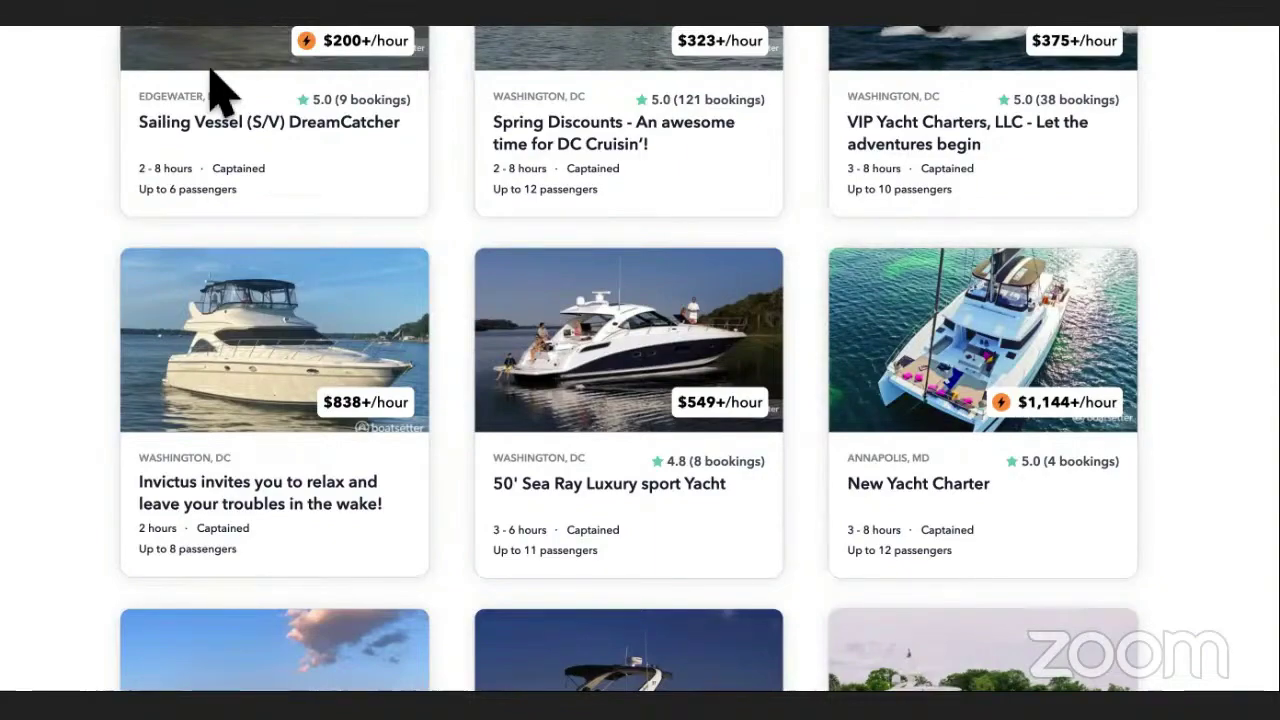
scroll(286, 314, up, 10)
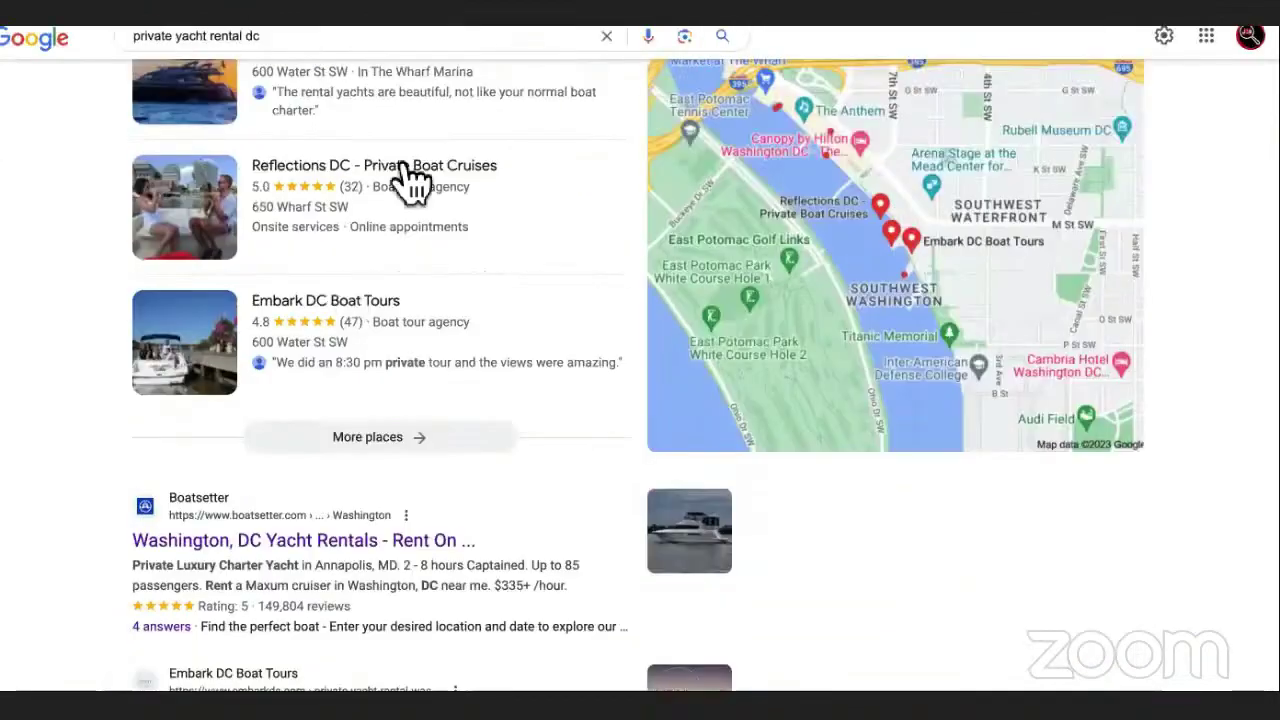
scroll(430, 260, up, 2)
mouse_move(440, 305)
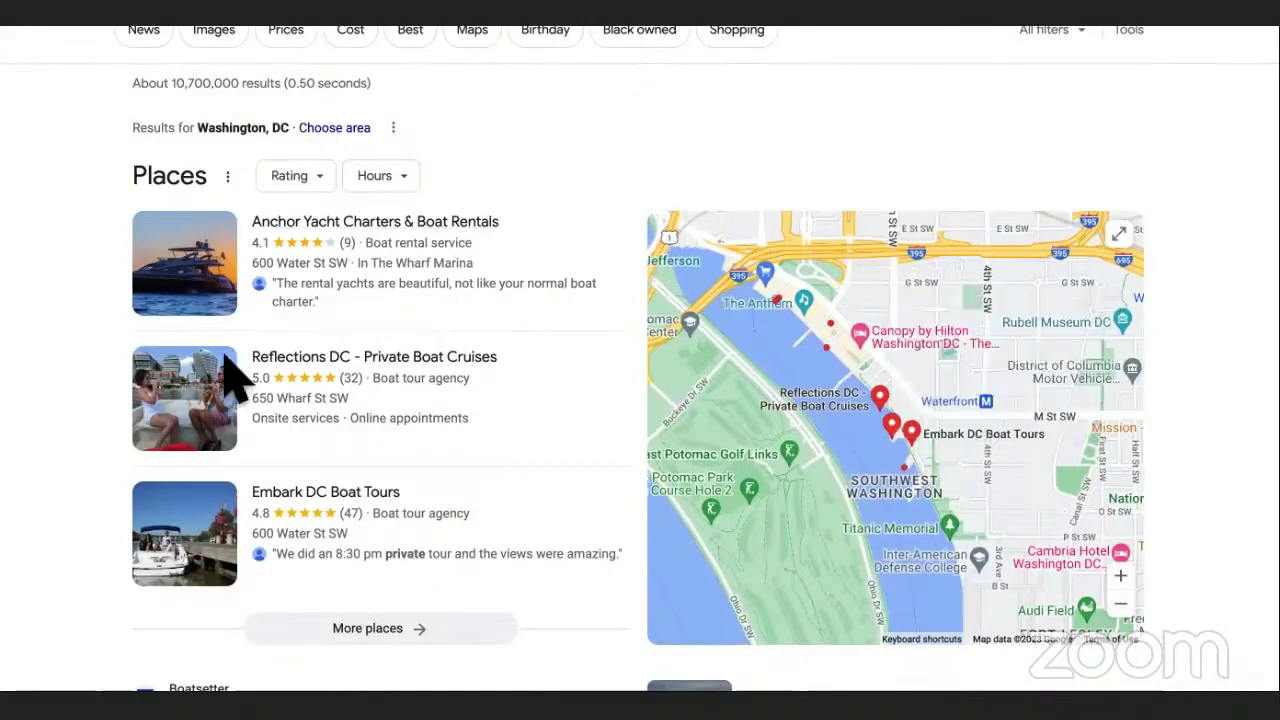
scroll(228, 373, up, 1)
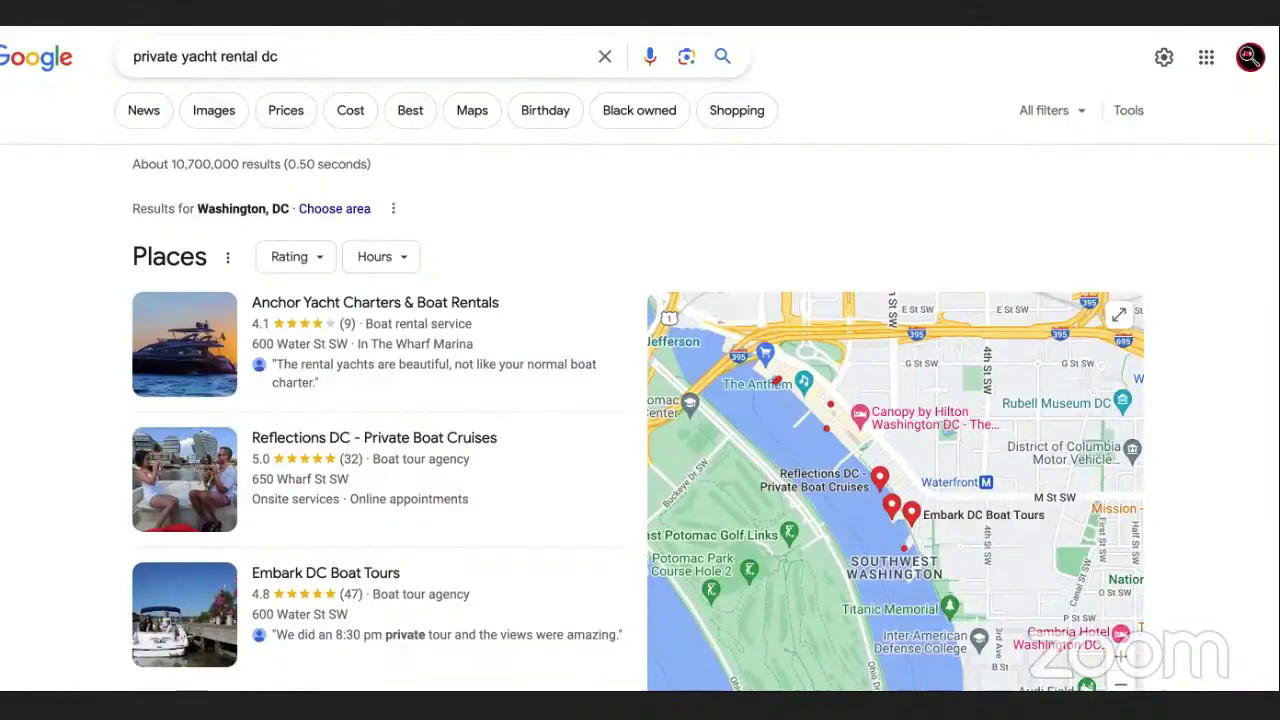
scroll(640, 400, down, 2)
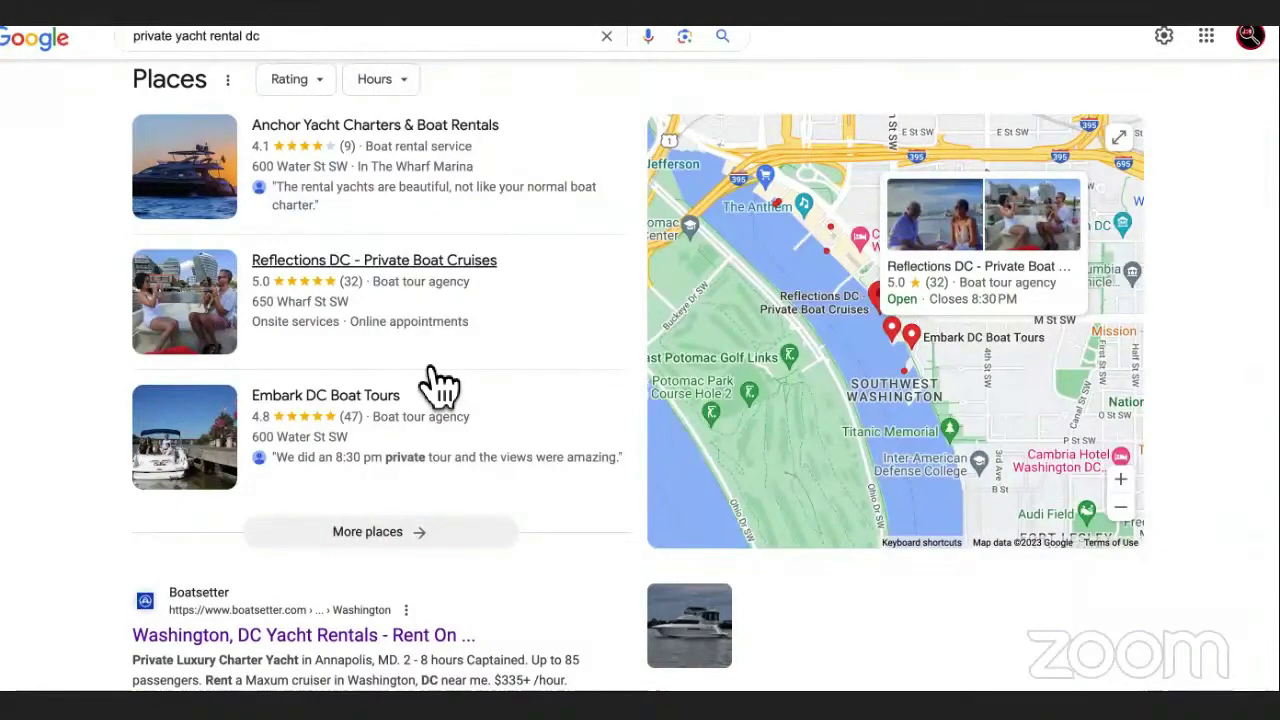
scroll(440, 385, up, 2)
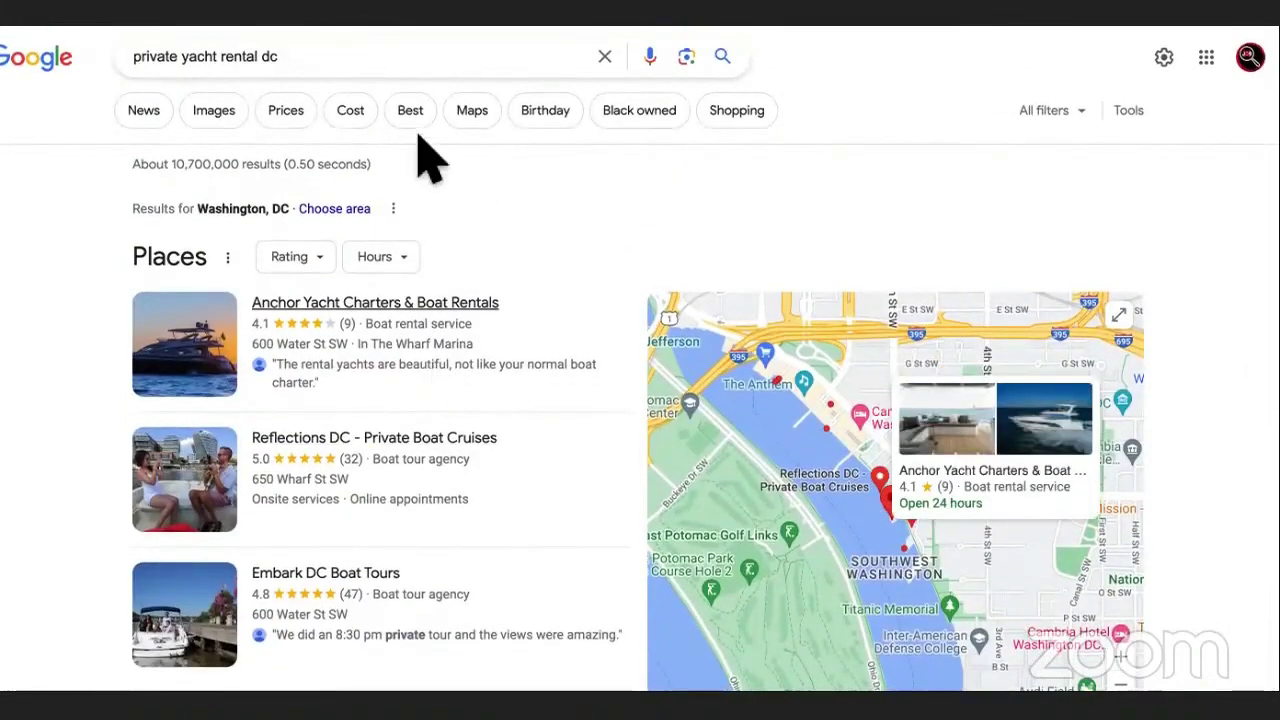
- Search Google for "airbnb" and follow up with the suggested search "airbnb near cancun airport"
triple_click(446, 62)
text(alrbnb)
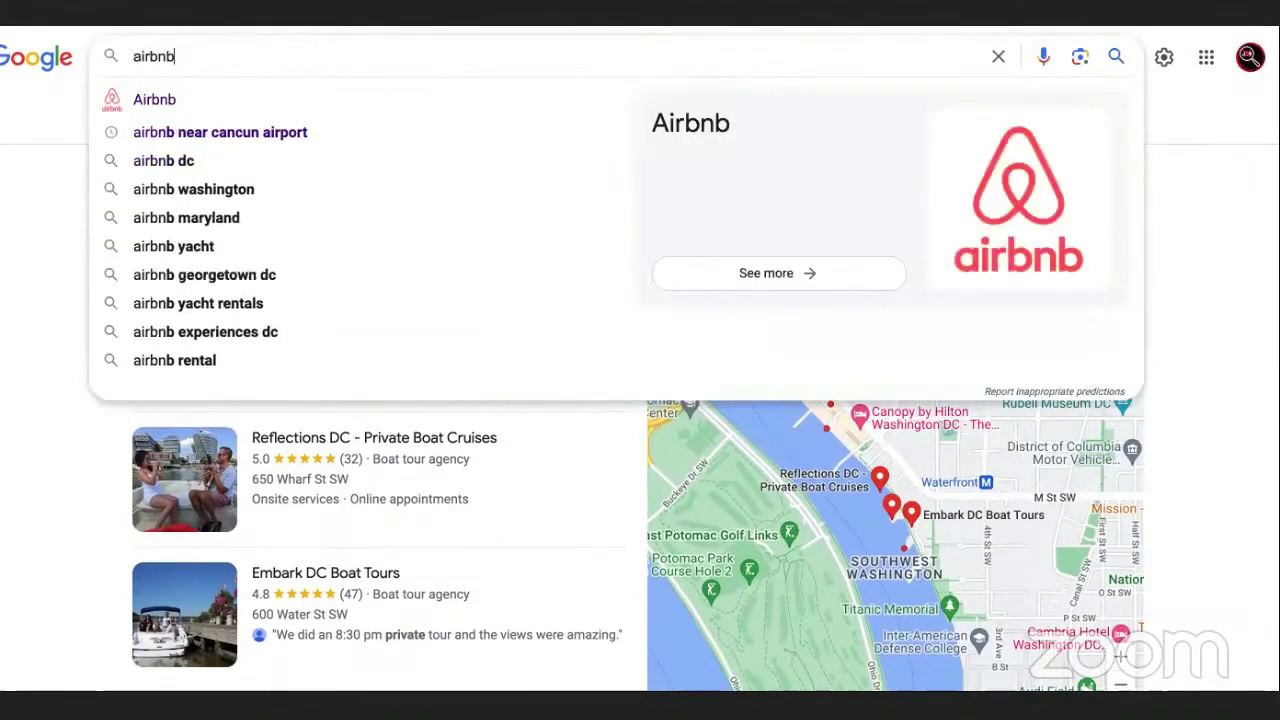
click(449, 90)
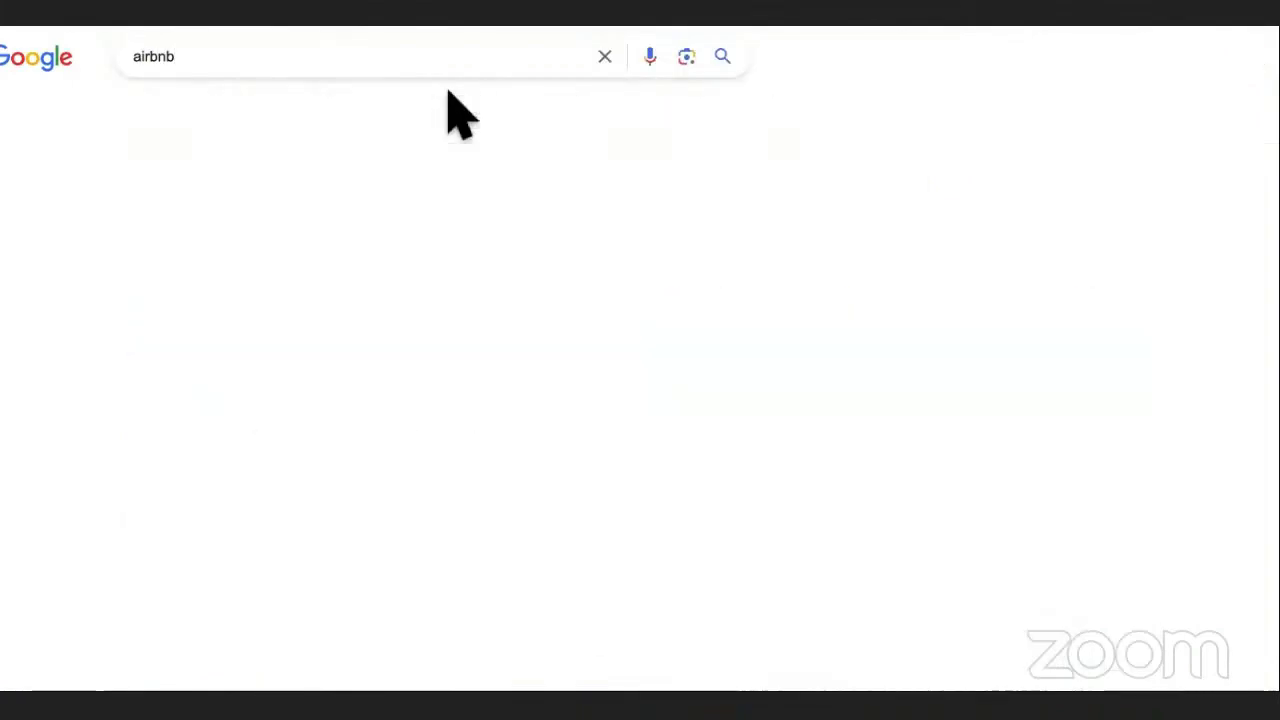
click(391, 62)
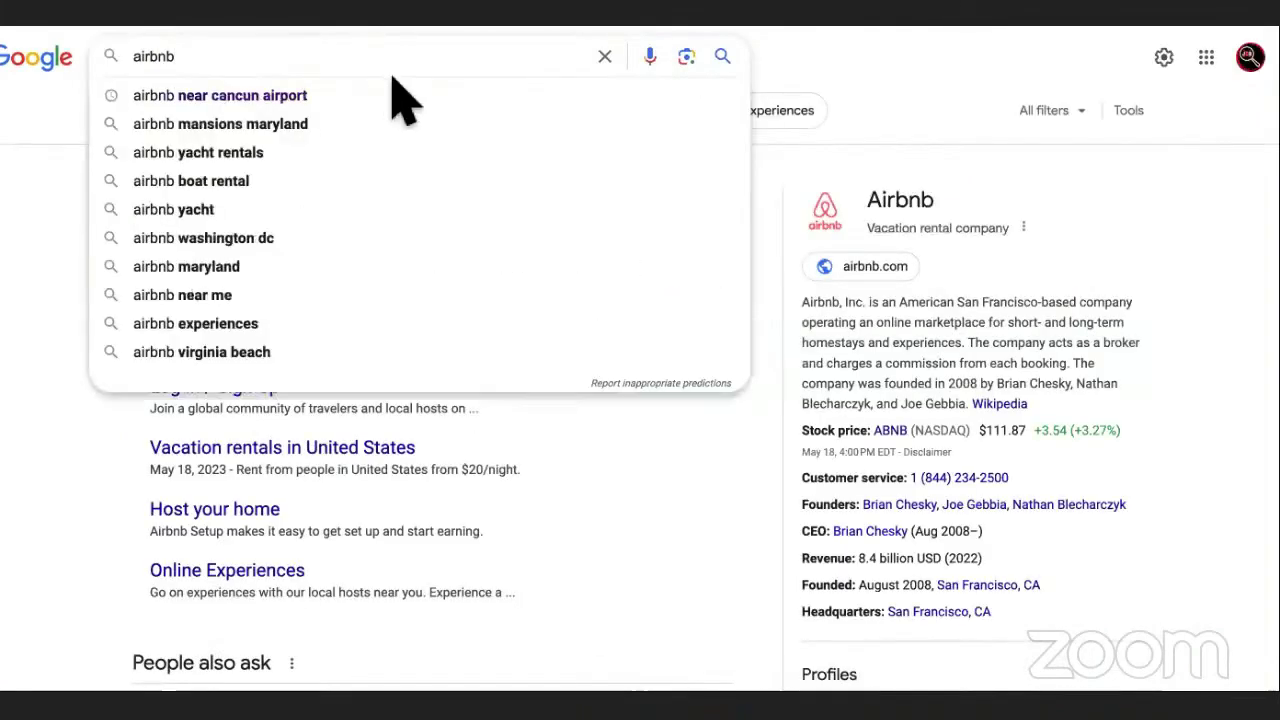
click(402, 94)
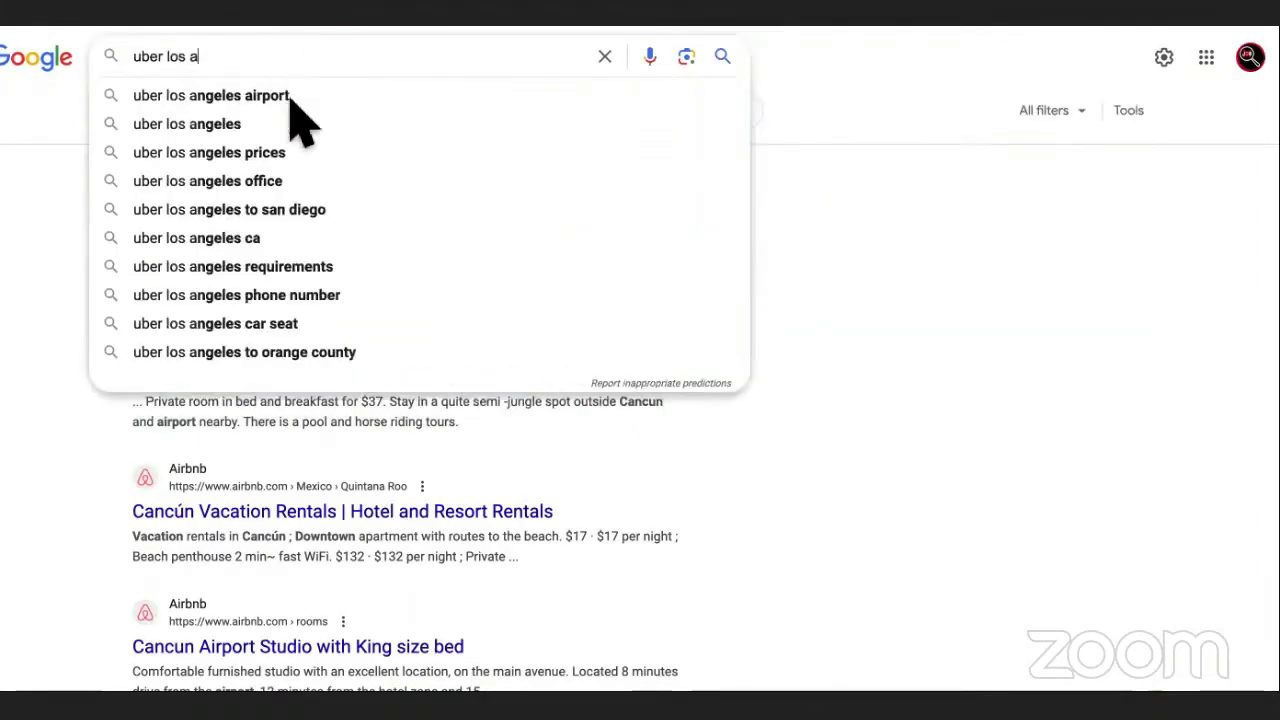
- Search Google for "uber los angeles" and look over the results
click(300, 122)
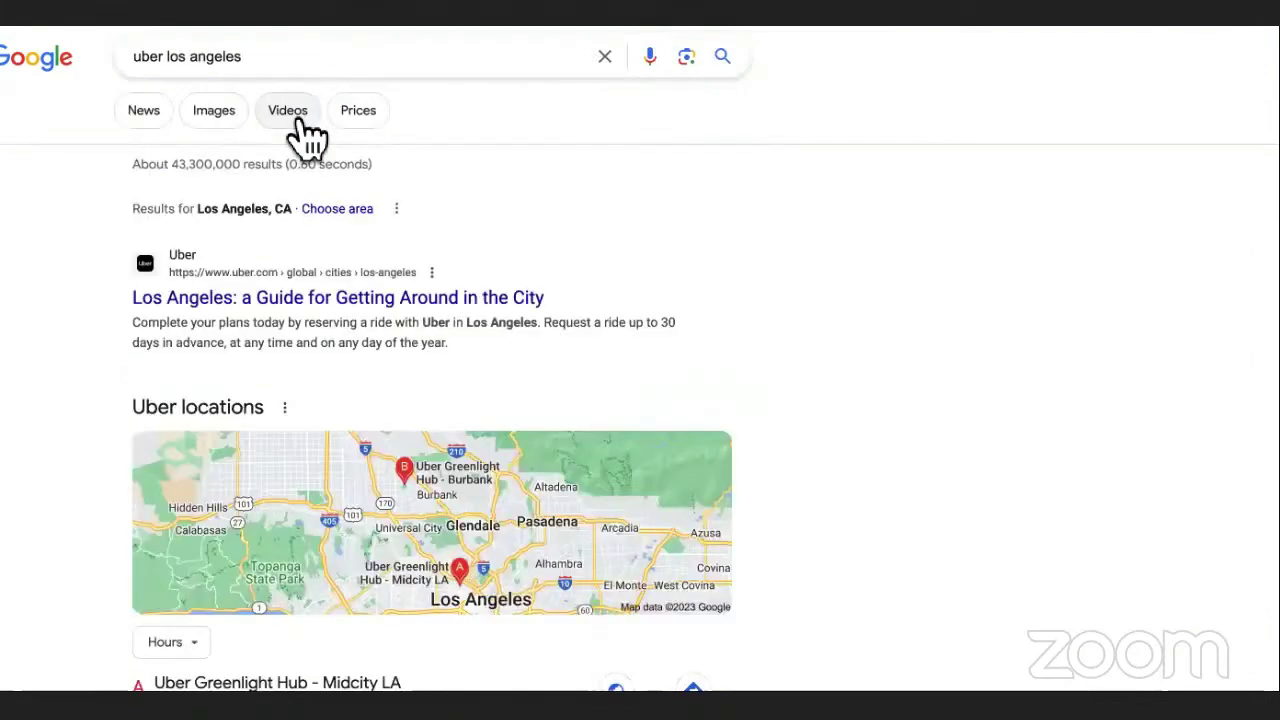
scroll(305, 133, down, 2)
scroll(300, 130, down, 2)
scroll(285, 120, up, 3)
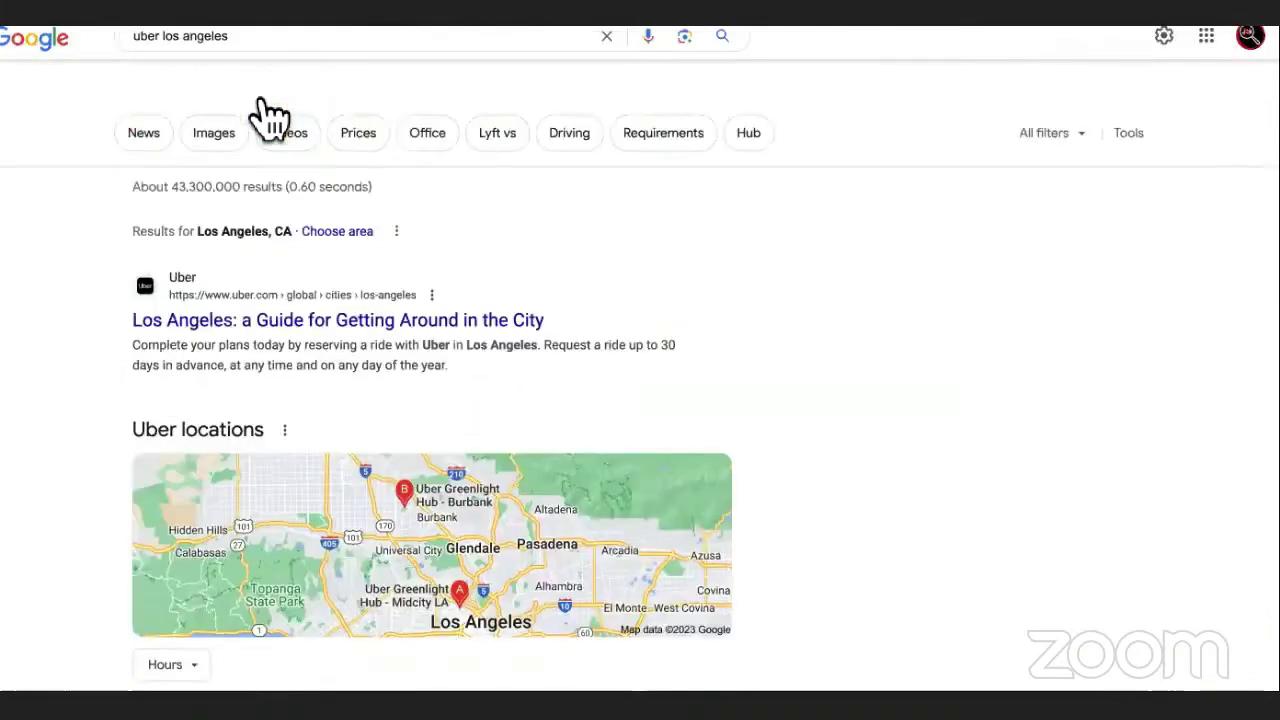
- Change the search to "doordash los angeles" and highlight "4156 Restaurants Near You" in DoorDash's result title
drag(162, 52, 100, 69)
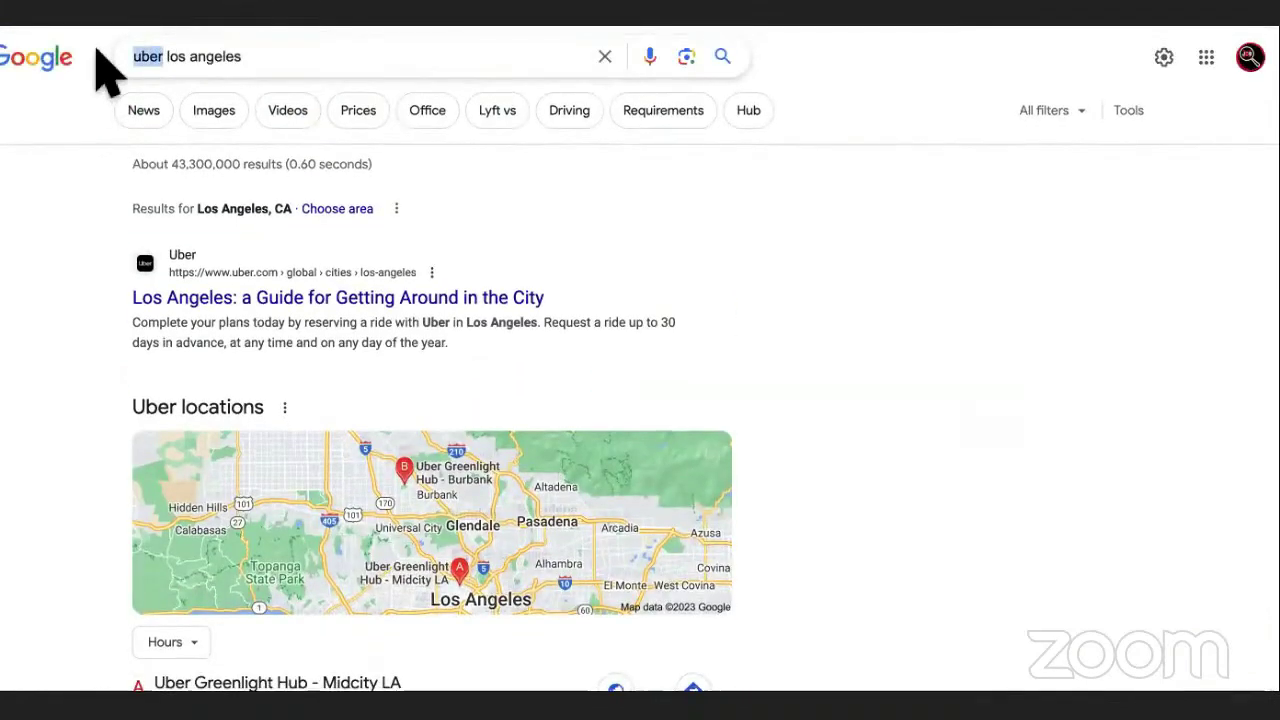
text(doordash)
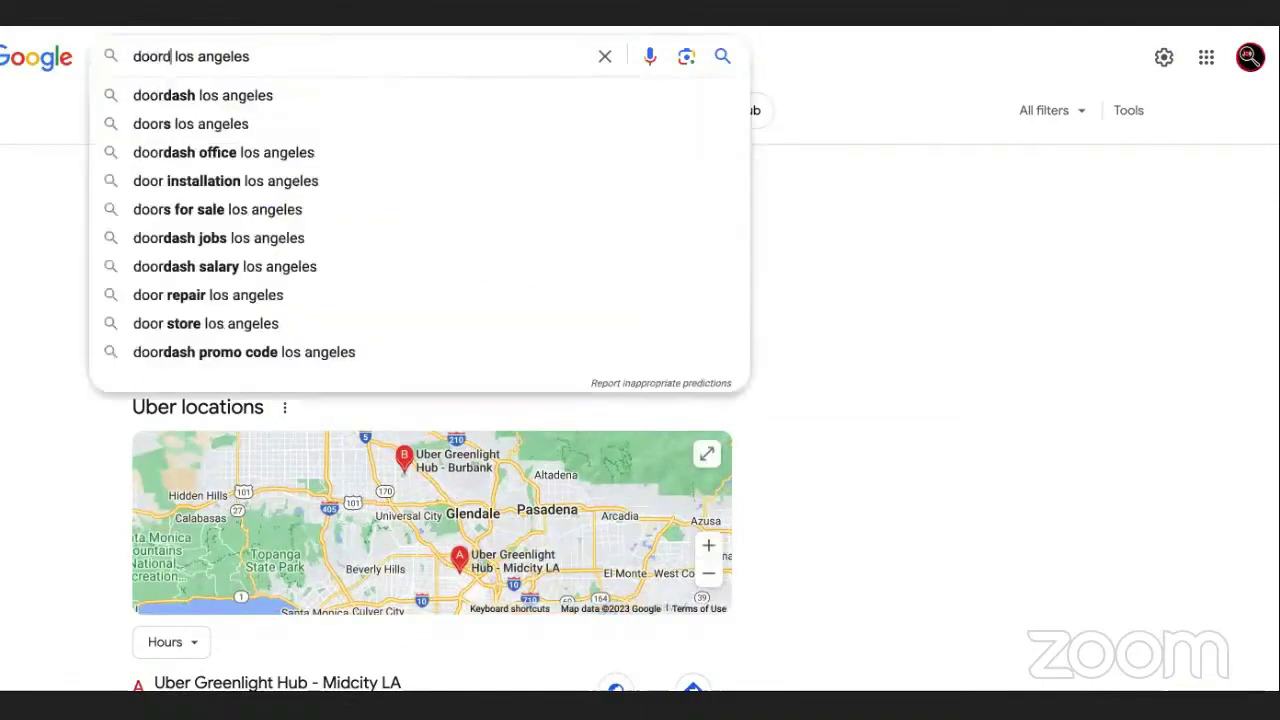
key(Return)
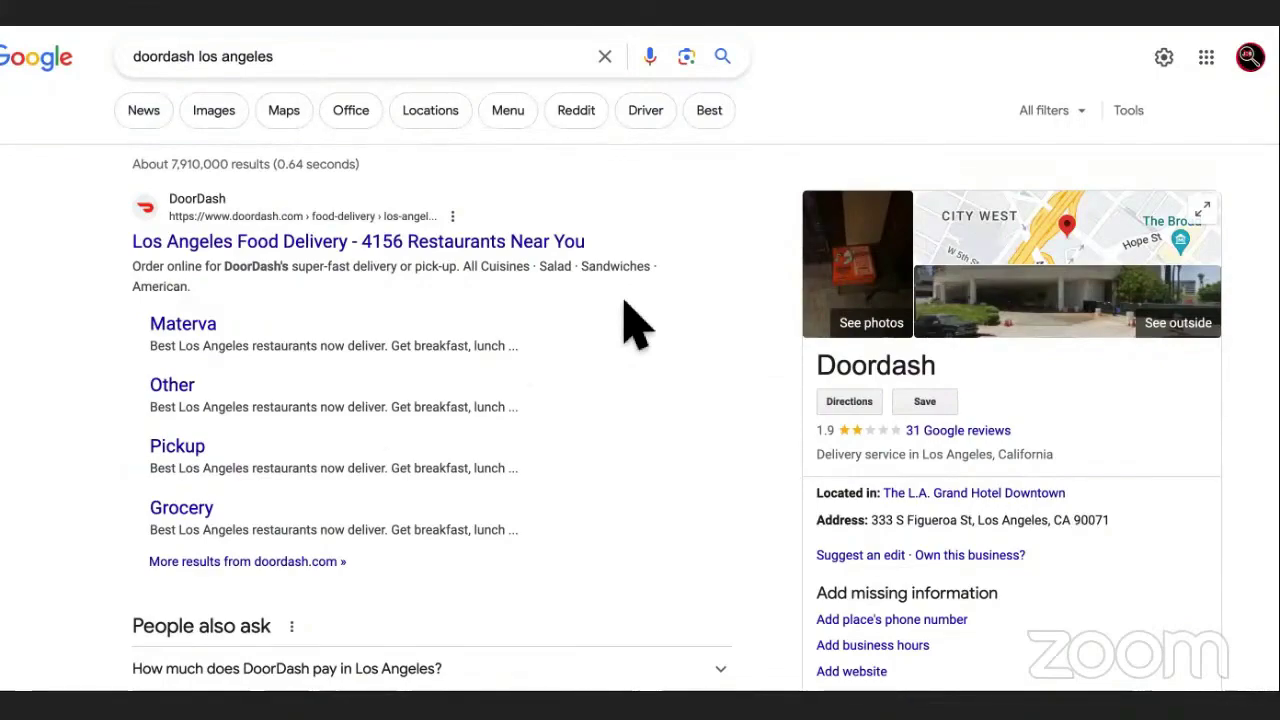
drag(588, 242, 362, 243)
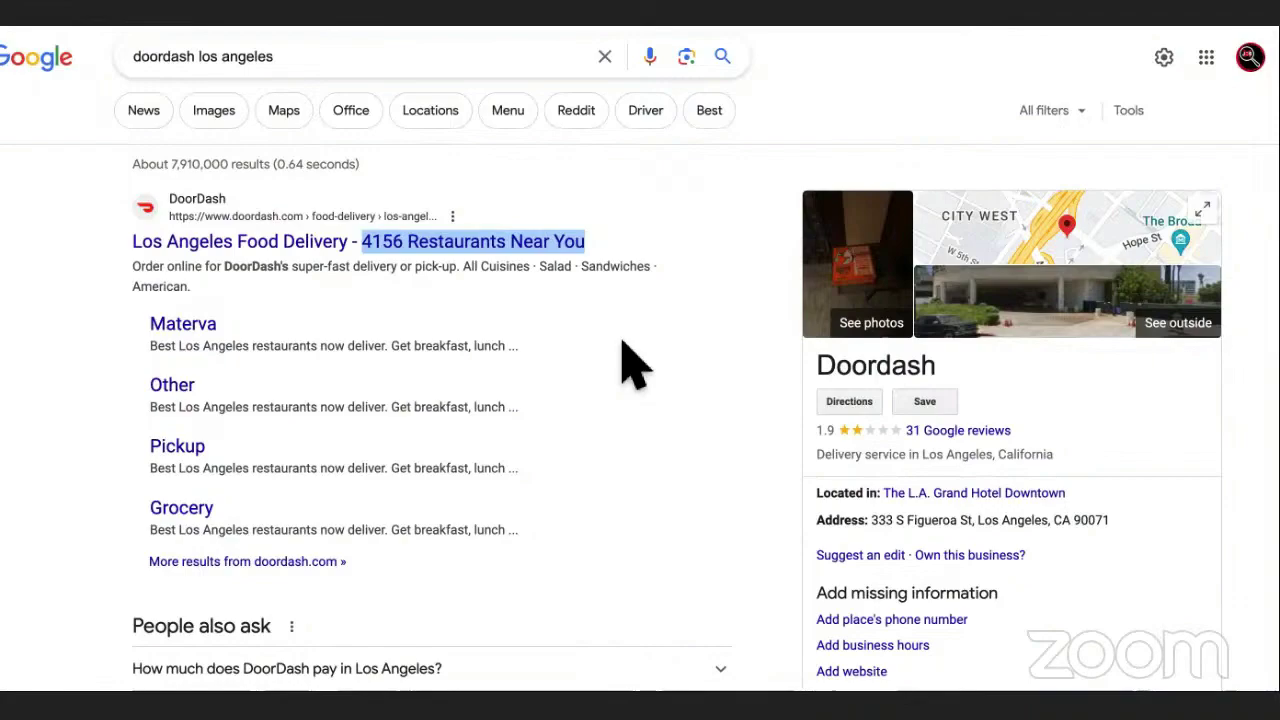
- Switch to the class document in Google Docs and add "Drop shipping" as item 4 of the website monetization list
key(ctrl+Tab)
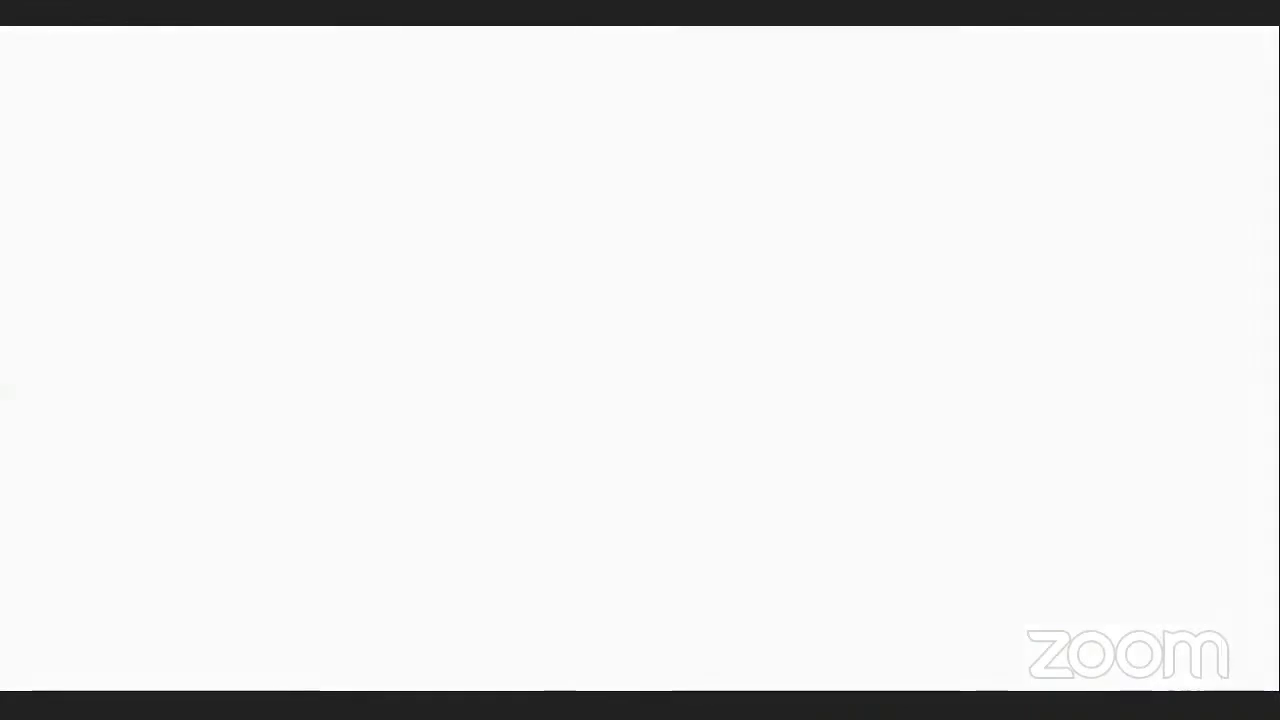
drag(464, 328, 372, 291)
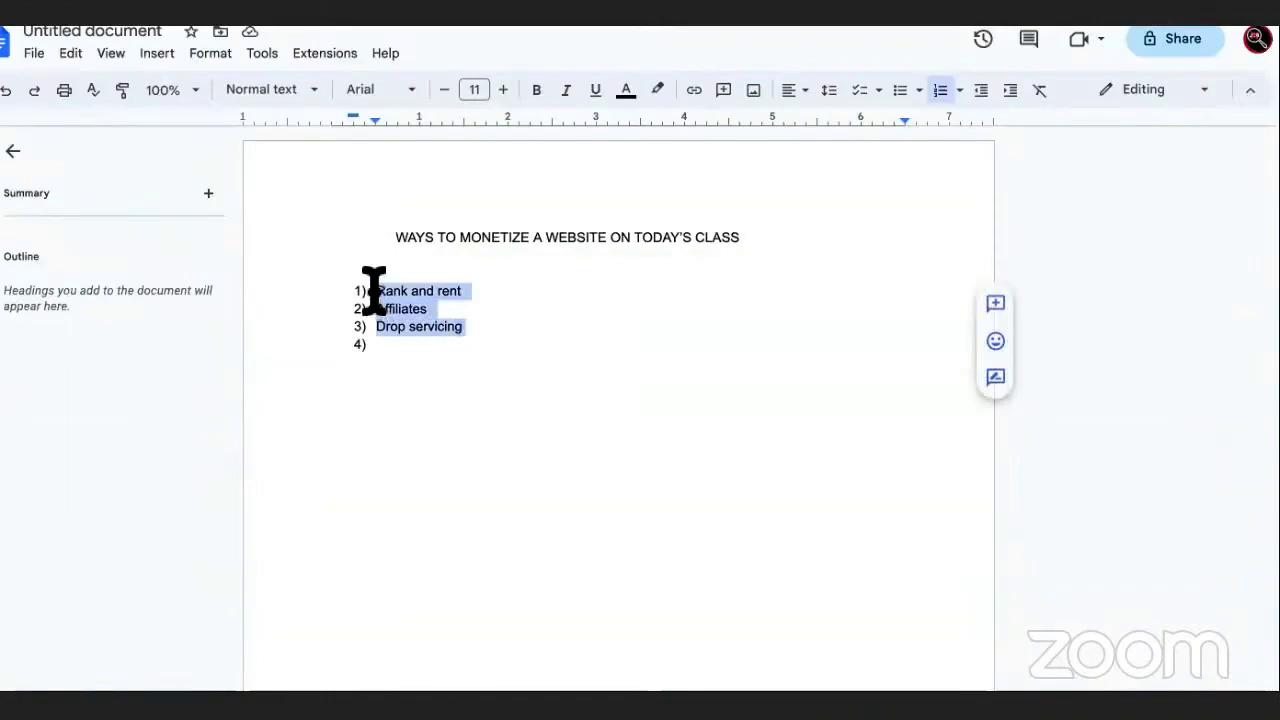
click(426, 350)
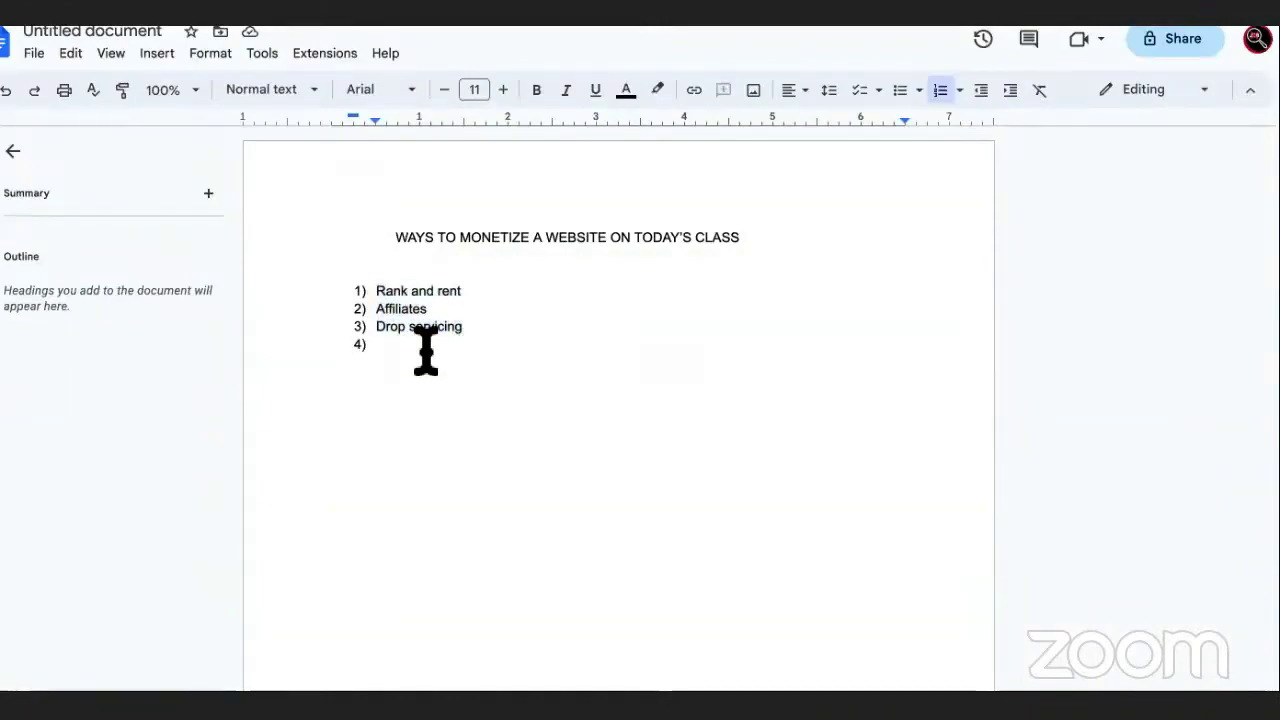
text(Drop shipping)
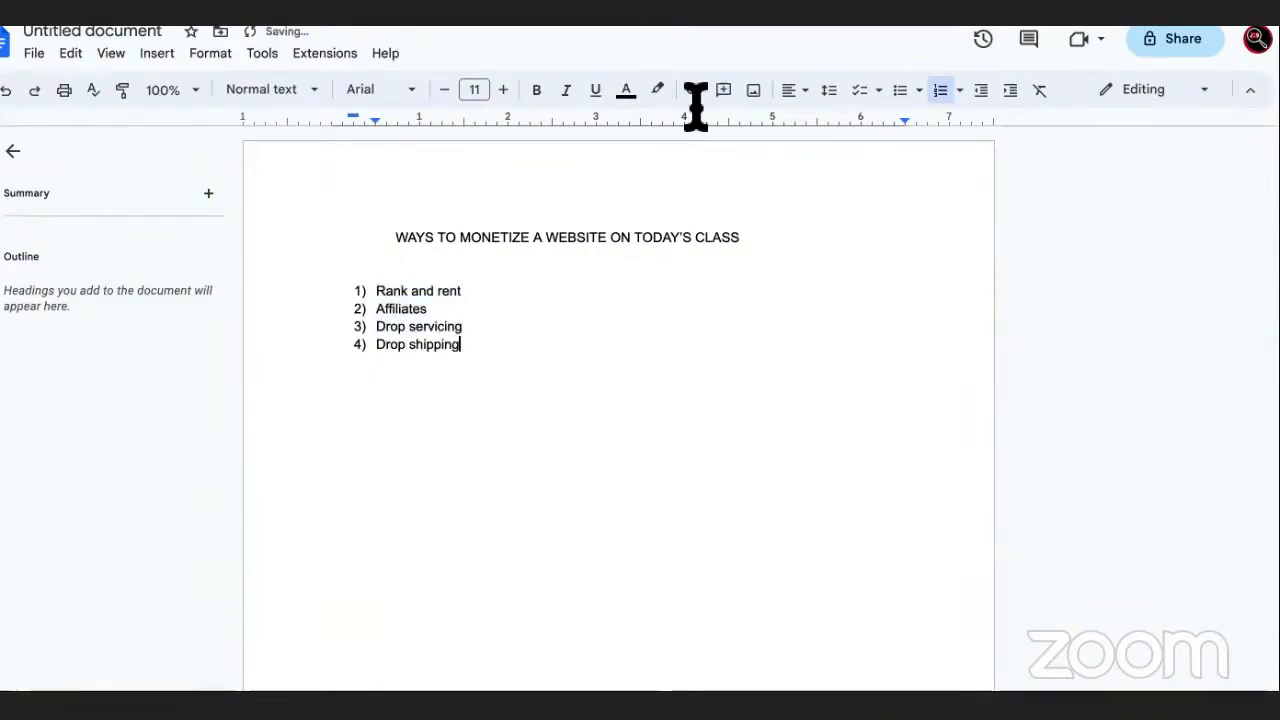
- Switch to the Antijob Affiliate Army site and skim its home page down to the section for business owners and back
key(ctrl+Tab)
triple_click(471, 57)
key(ctrl+Tab)
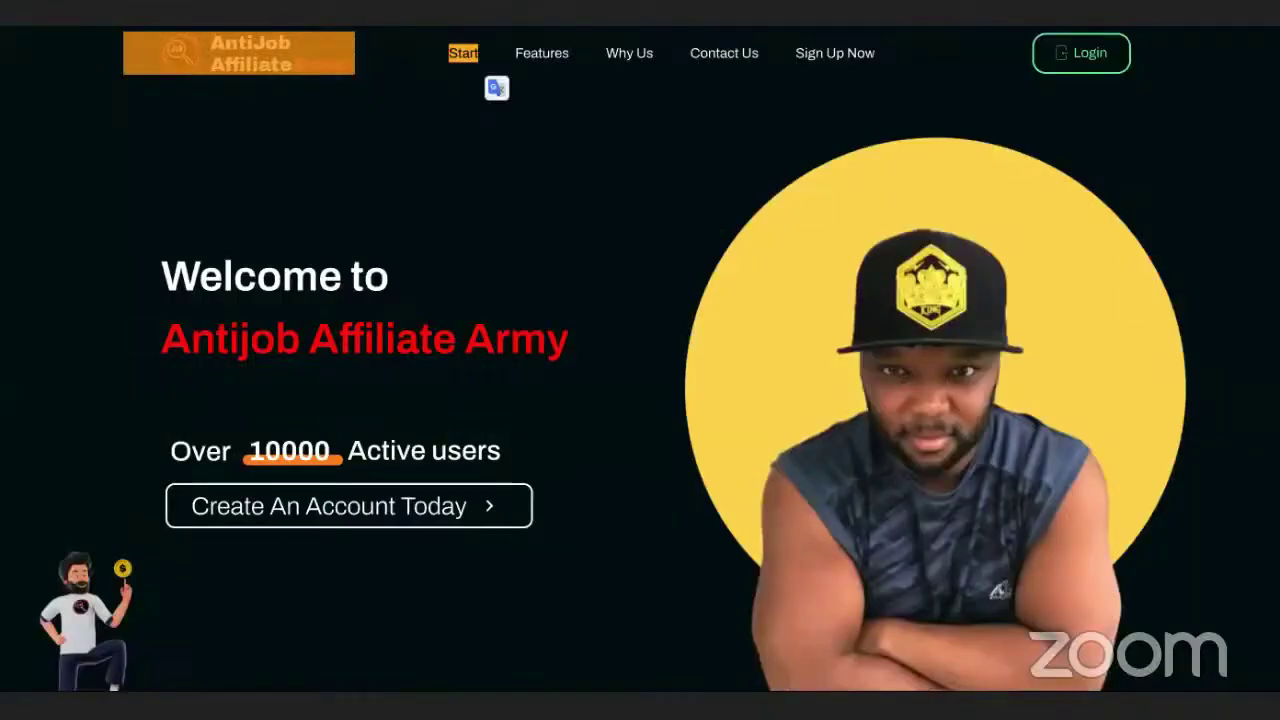
scroll(640, 360, down, 10)
scroll(663, 300, down, 15)
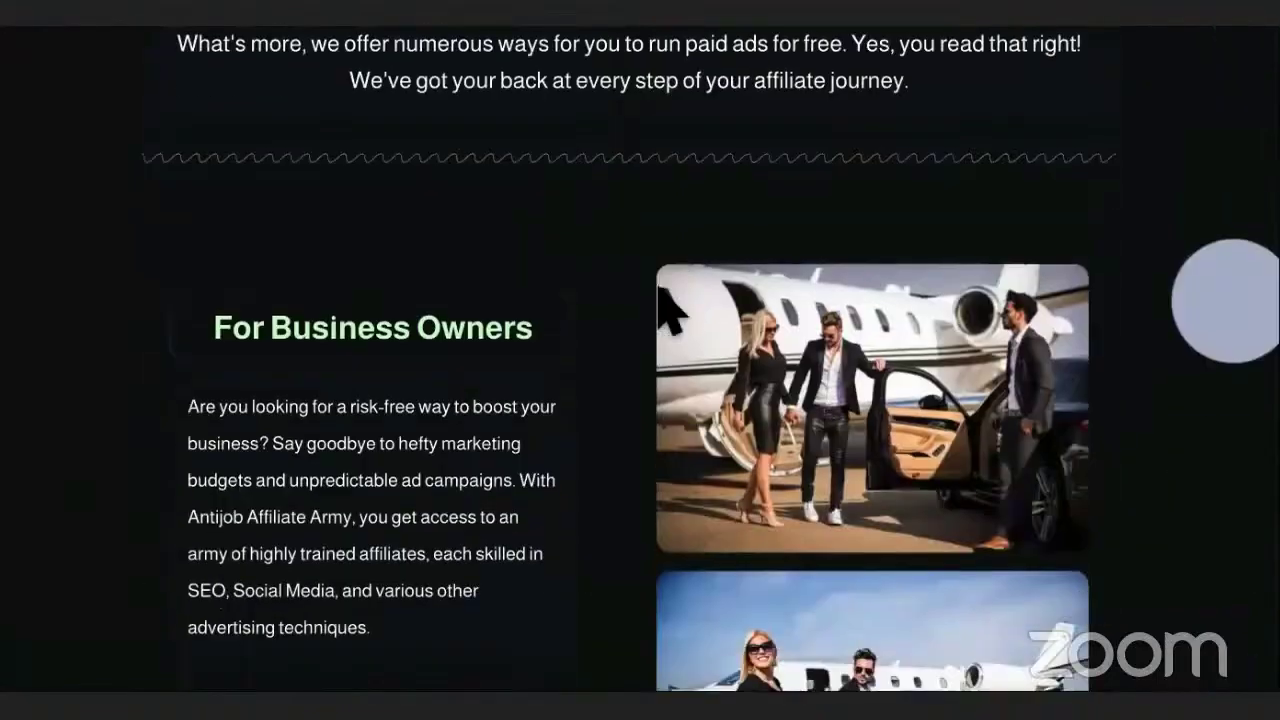
scroll(663, 300, up, 8)
scroll(663, 300, up, 20)
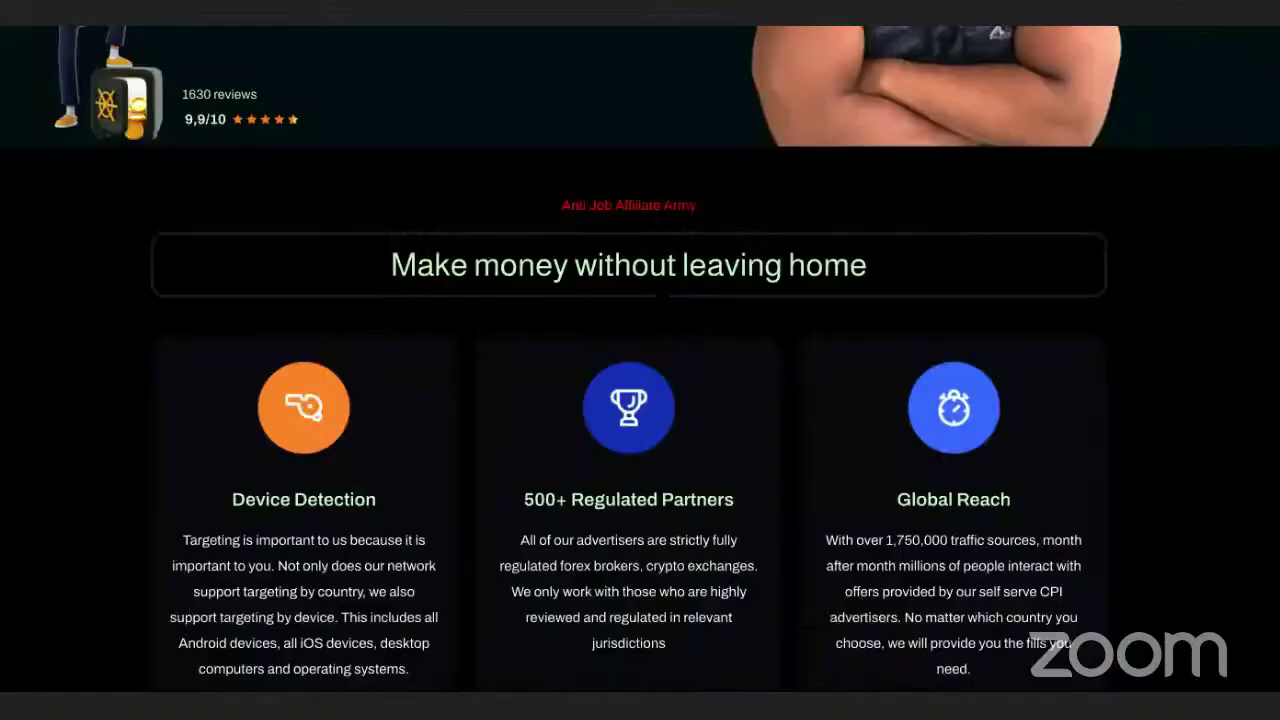
- Return to the Google results and search for "best laptops for affiliate marketing"
key(ctrl+shift+Tab)
triple_click(375, 62)
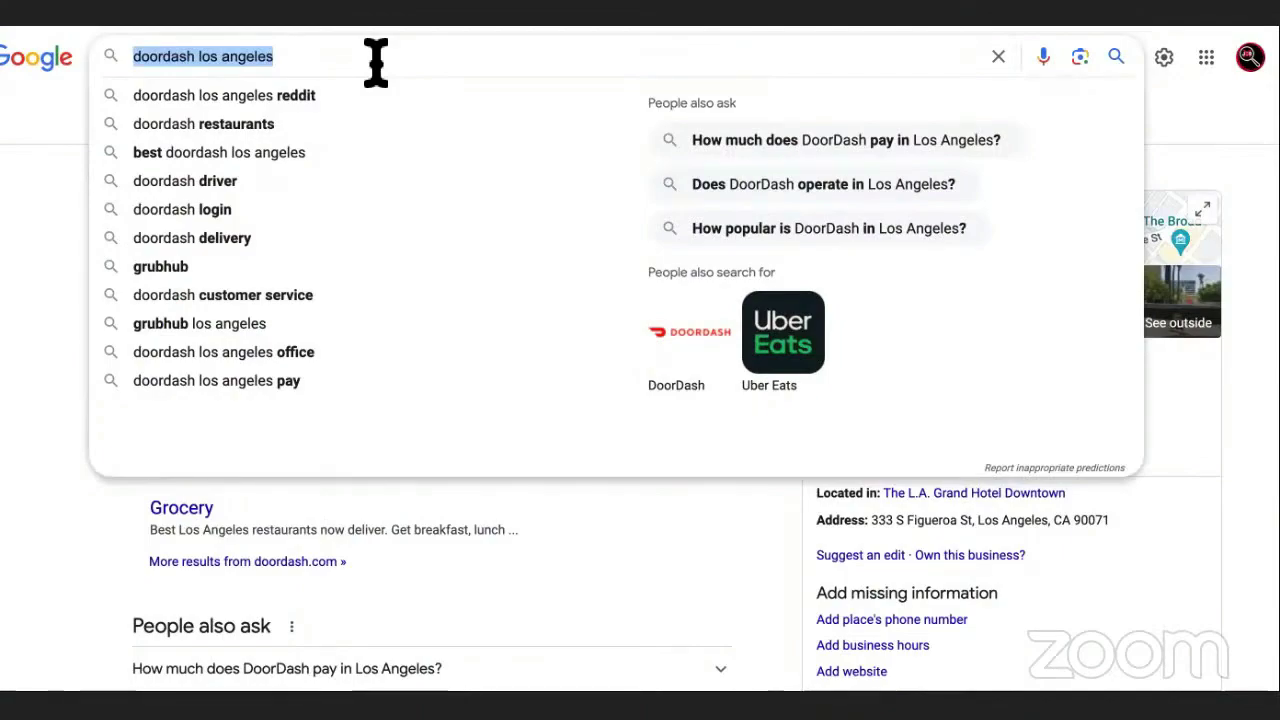
text(be)
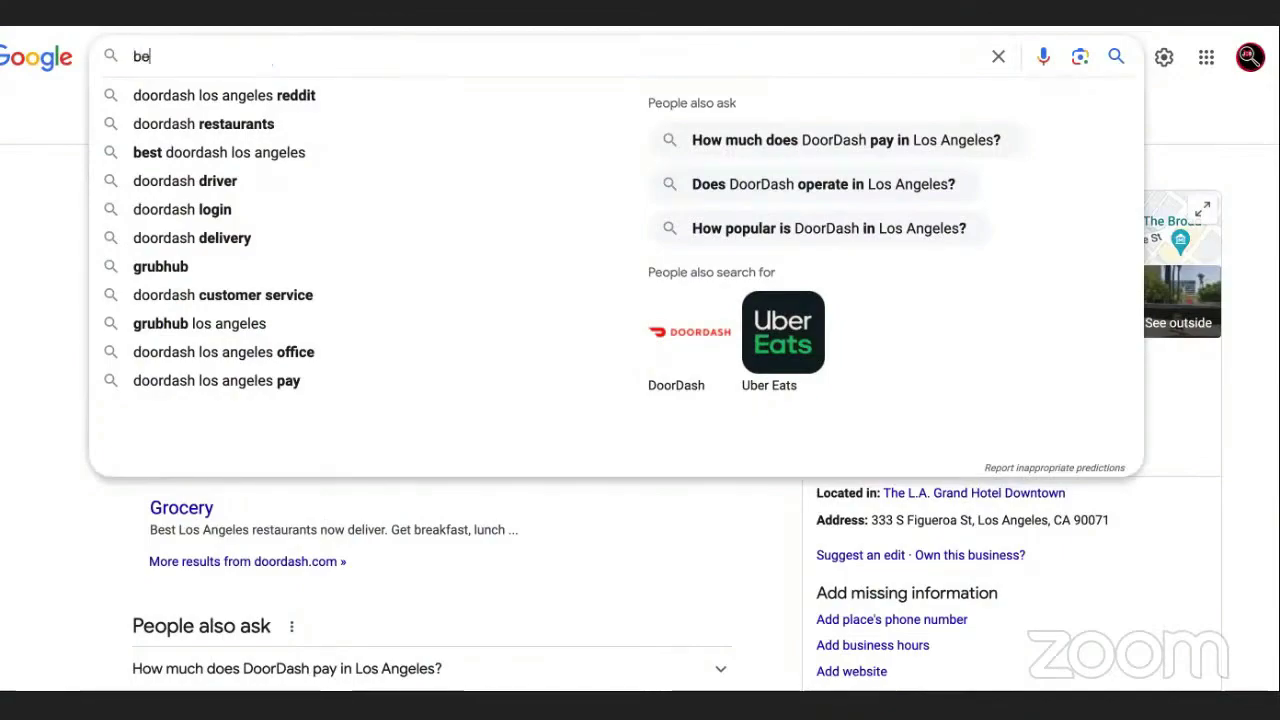
text(st lap)
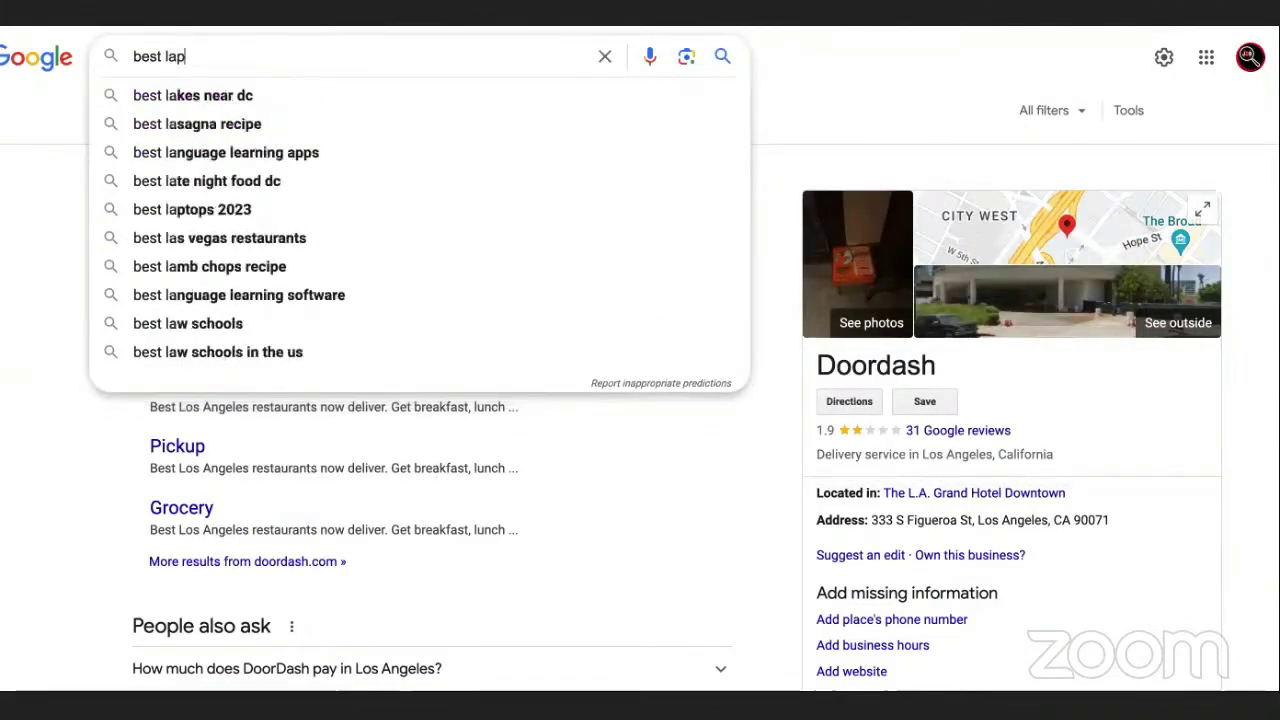
text(tops for )
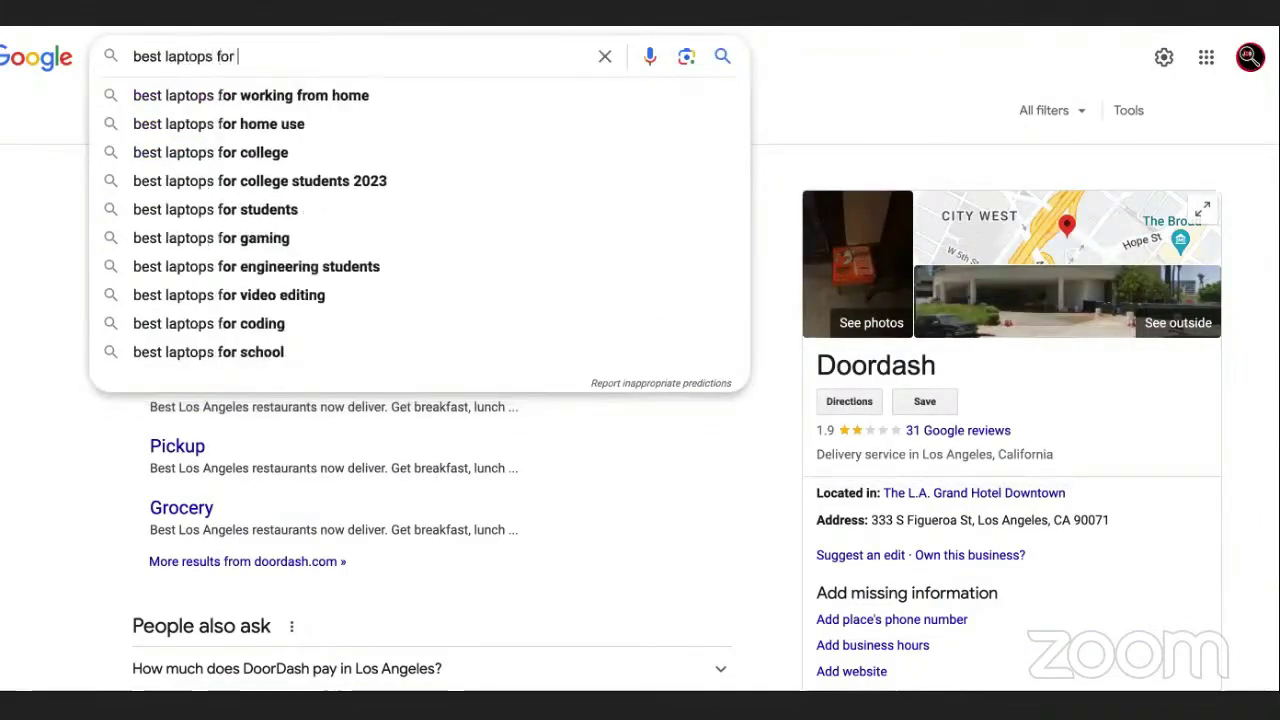
text(affii)
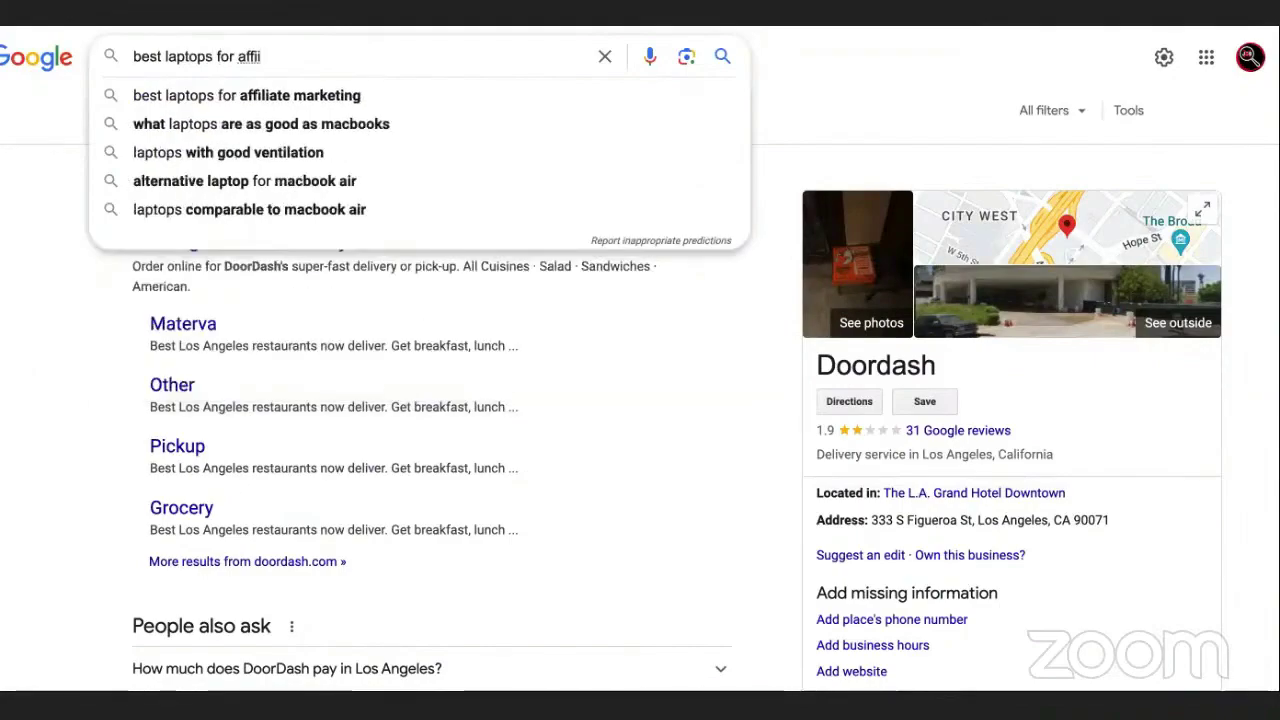
click(400, 97)
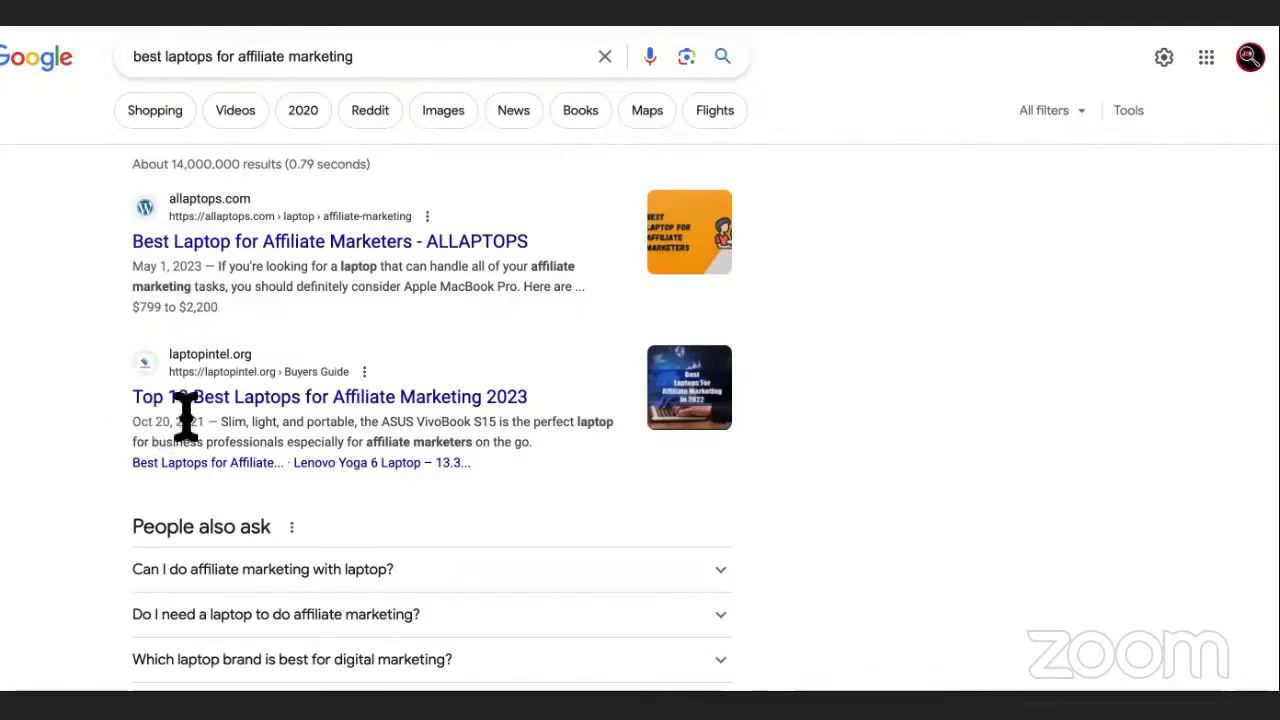
- Examine the publication dates of the laptop search results, highlighting those of the laptopintel.org and Engadget articles
drag(202, 421, 129, 420)
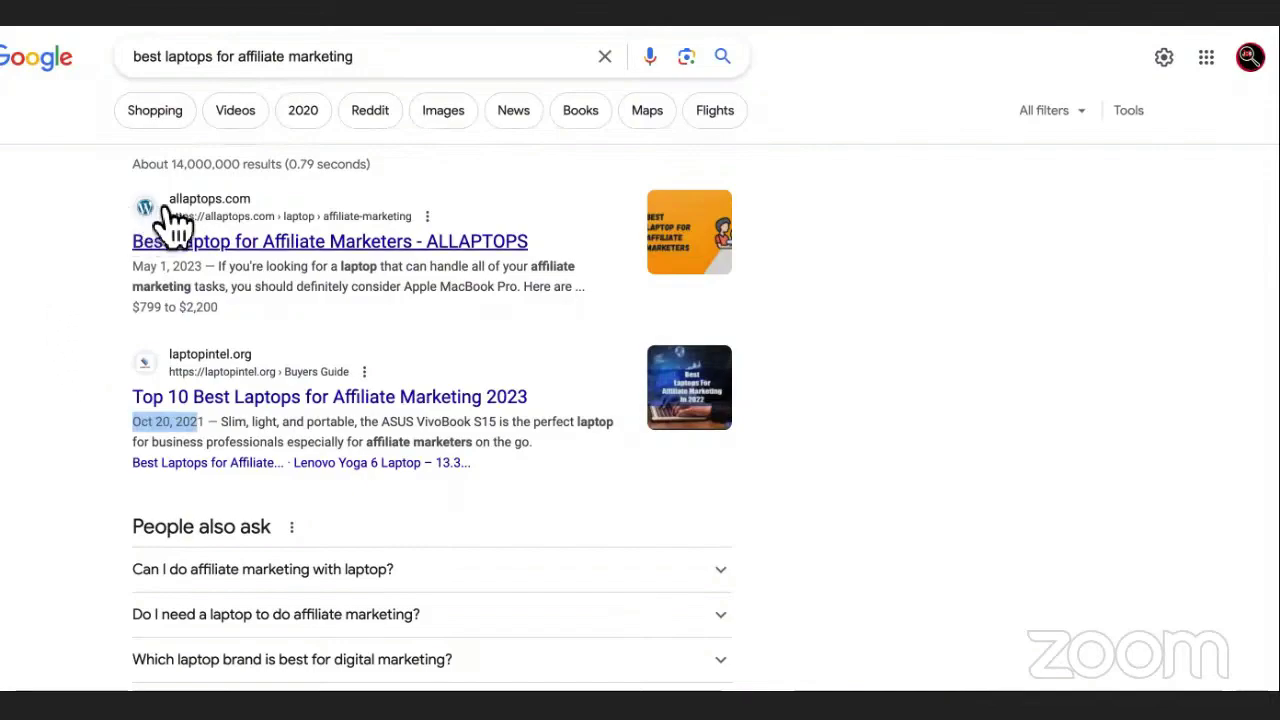
scroll(165, 222, down, 5)
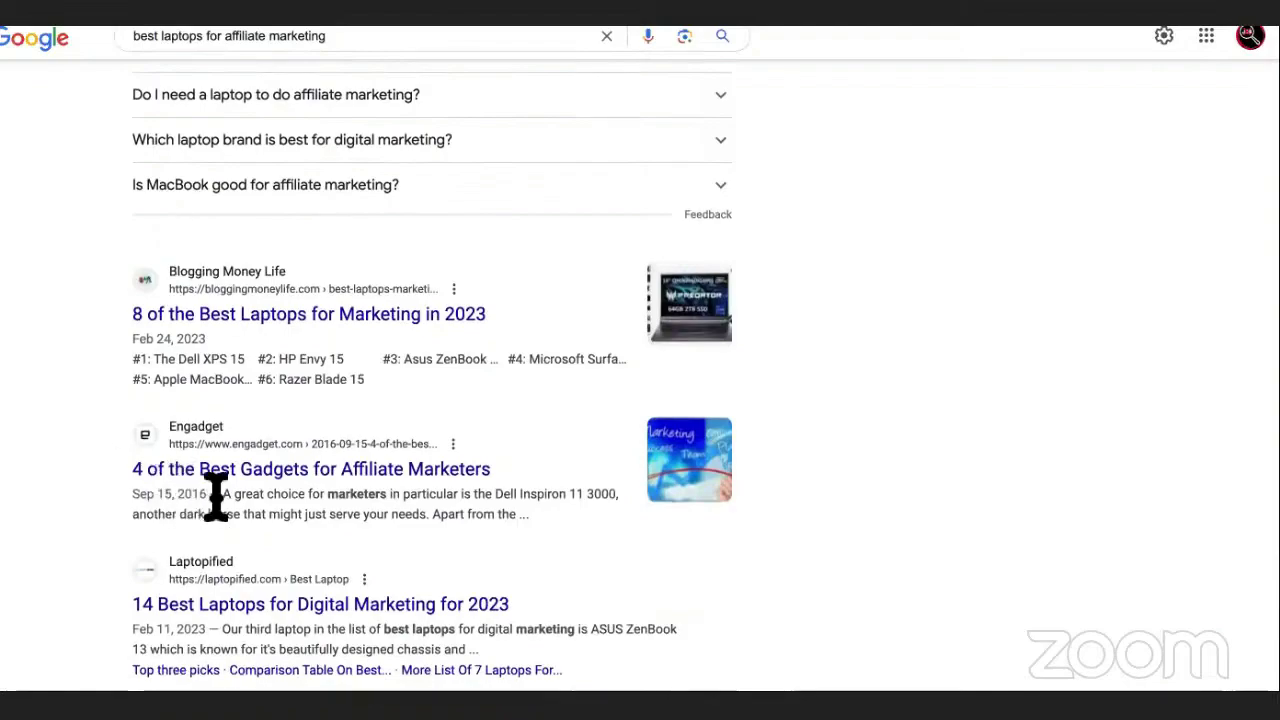
drag(216, 492, 135, 492)
click(135, 492)
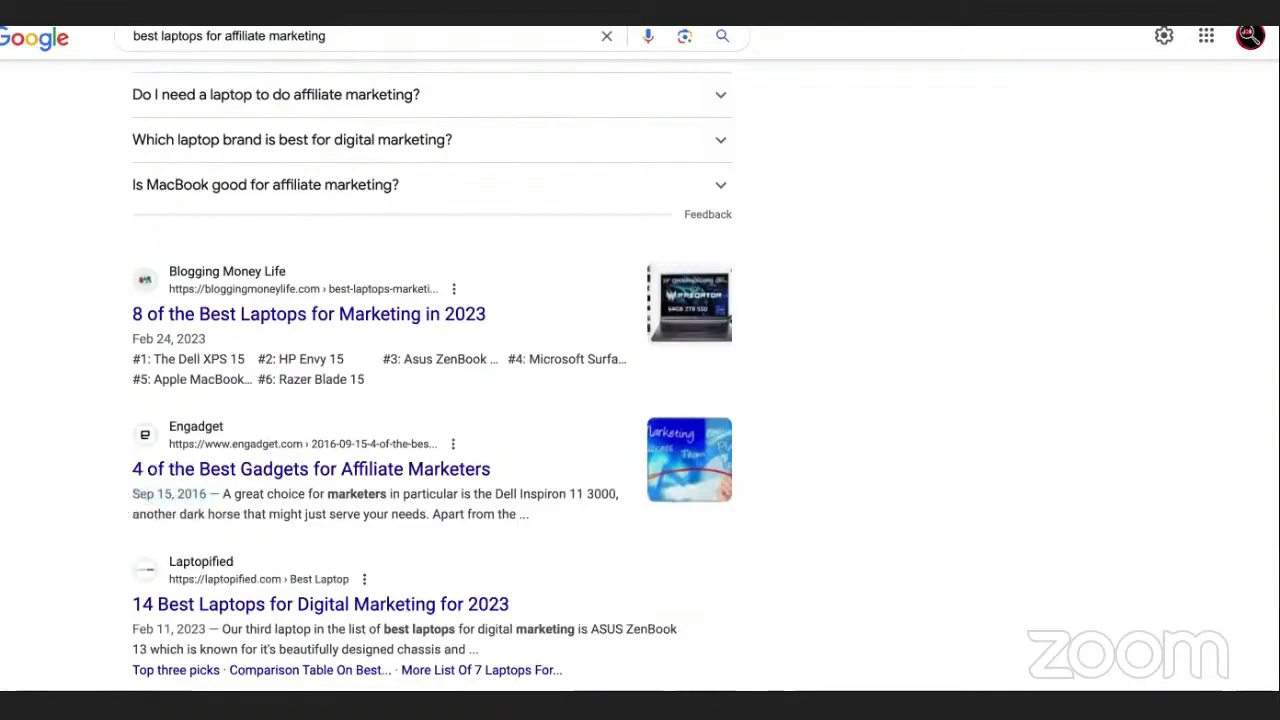
scroll(135, 492, down, 5)
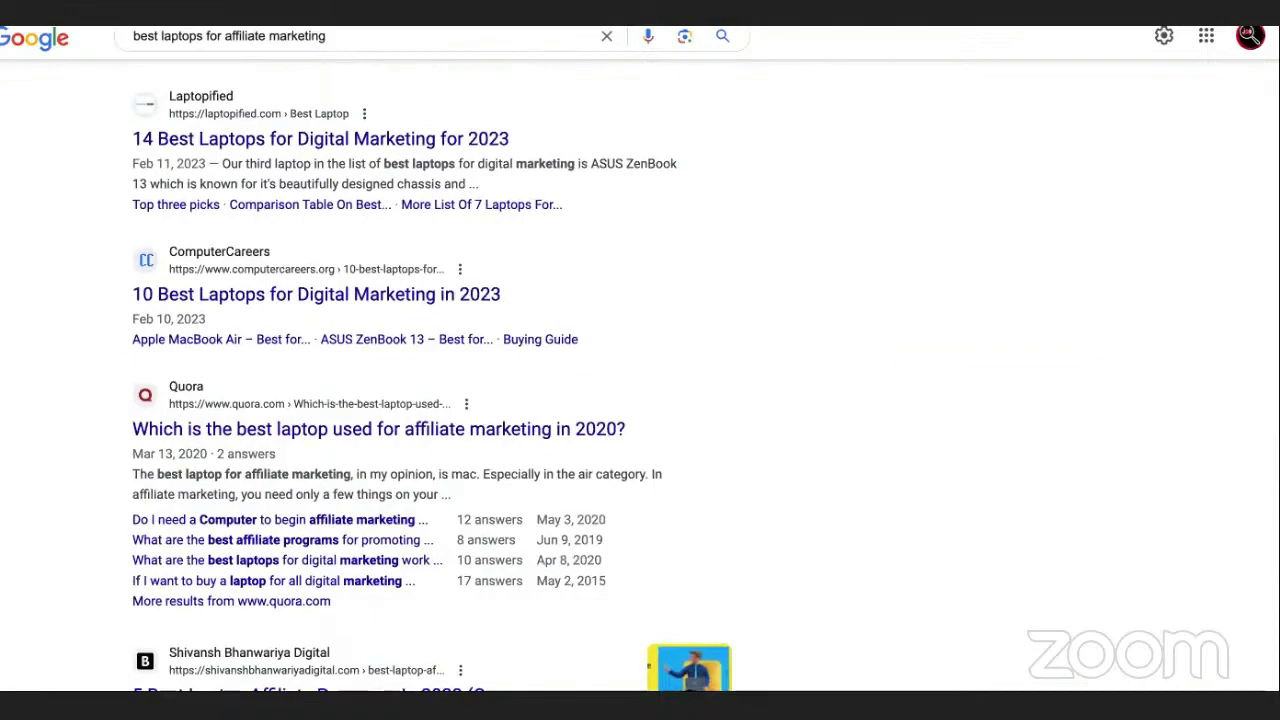
scroll(430, 380, down, 2)
scroll(430, 380, up, 6)
scroll(430, 380, up, 6)
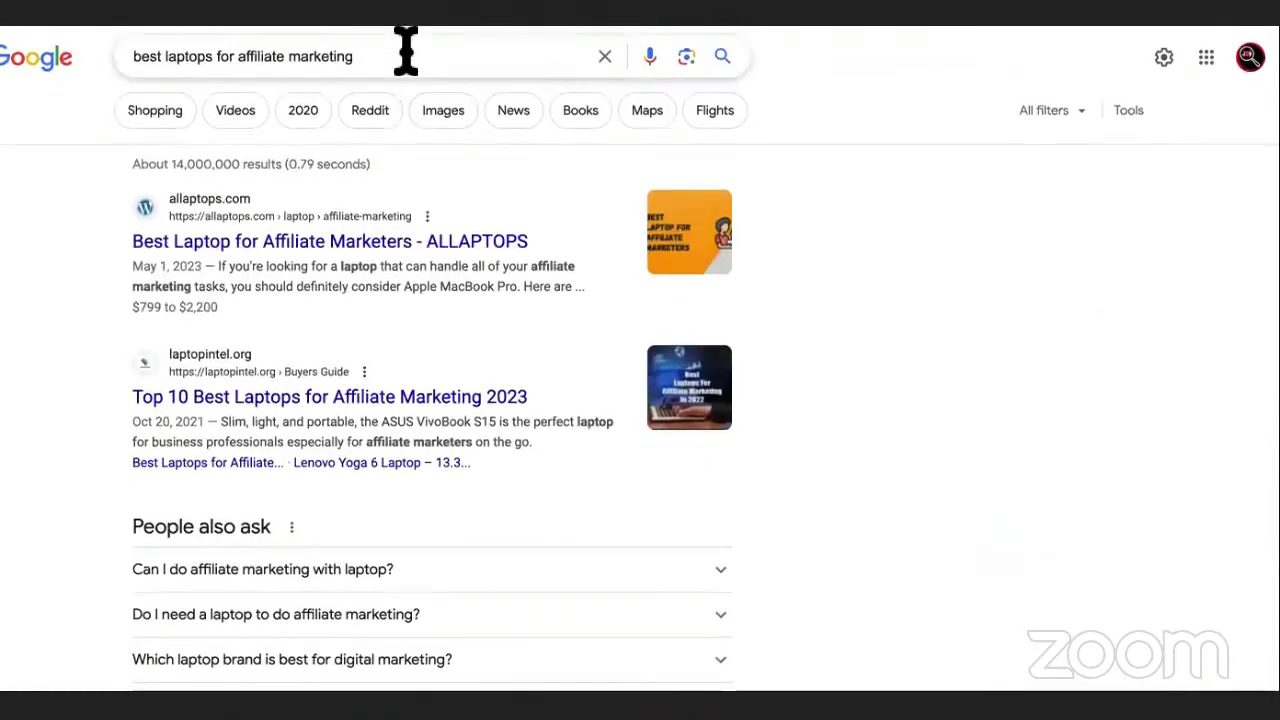
double_click(405, 52)
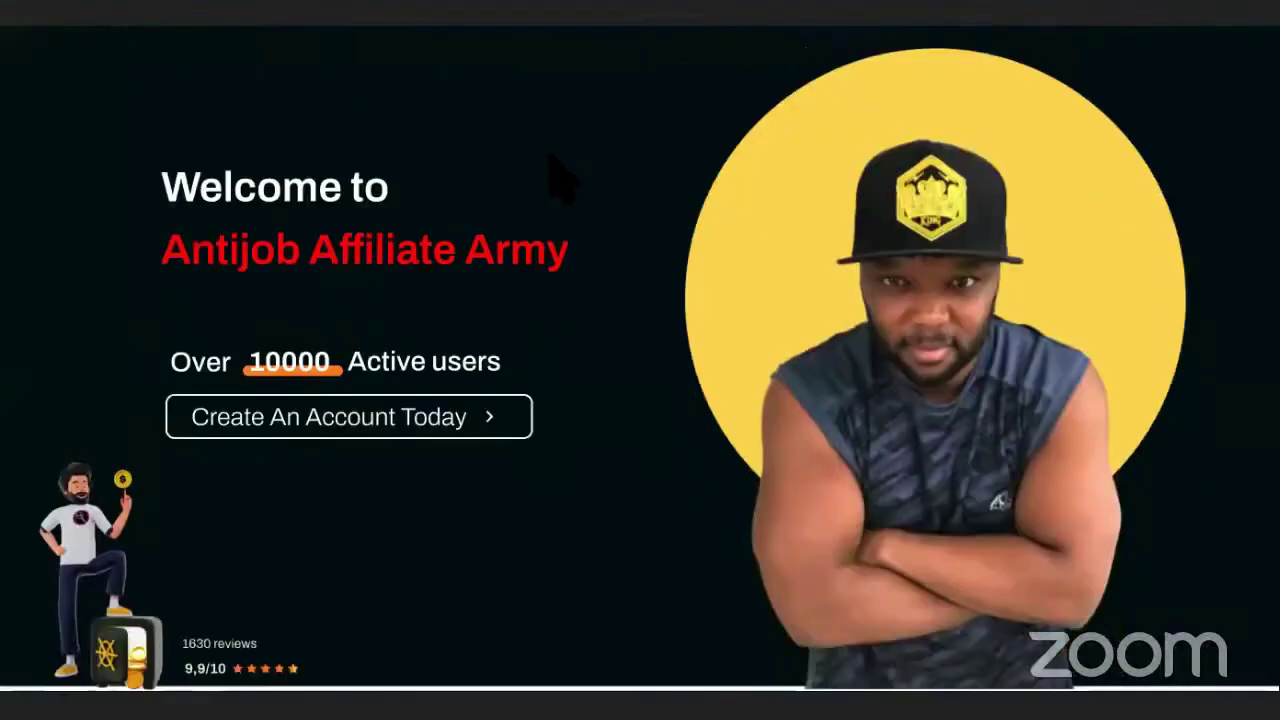
- Skim the Antijob Affiliate Army home page and return to the Google results for "best laptops for affiliate marketing"
scroll(560, 175, down, 20)
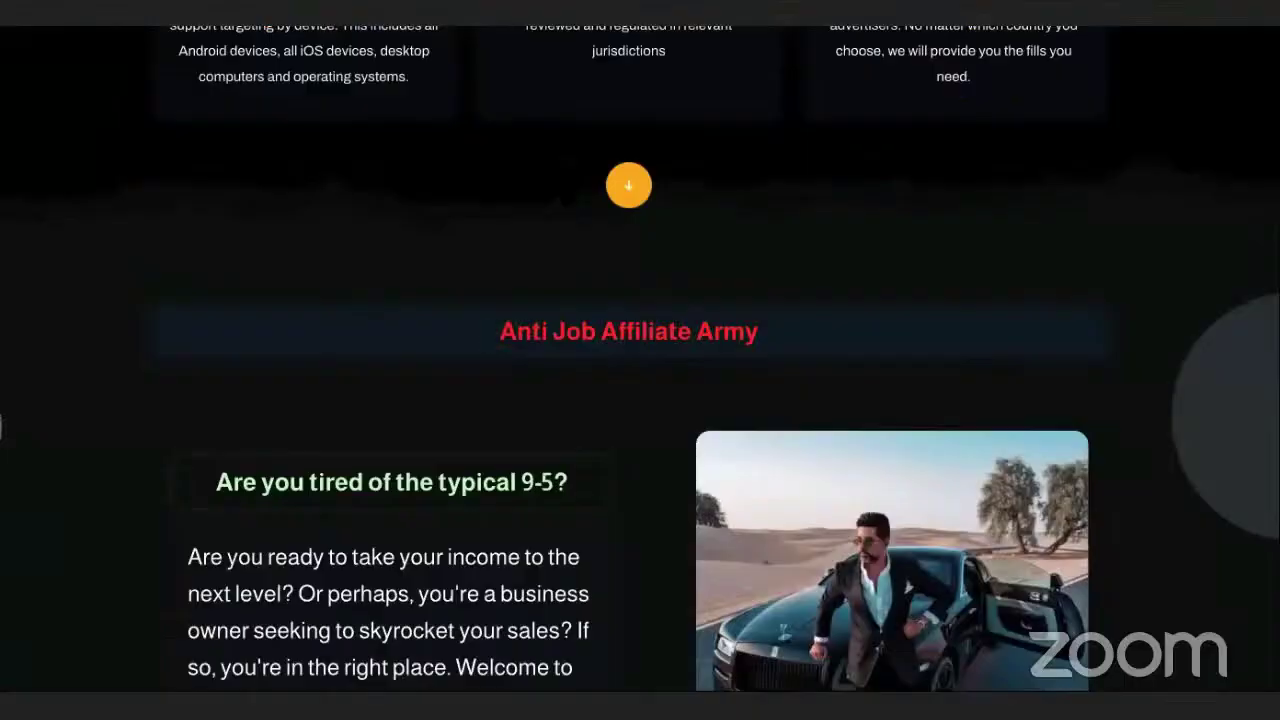
scroll(557, 171, up, 20)
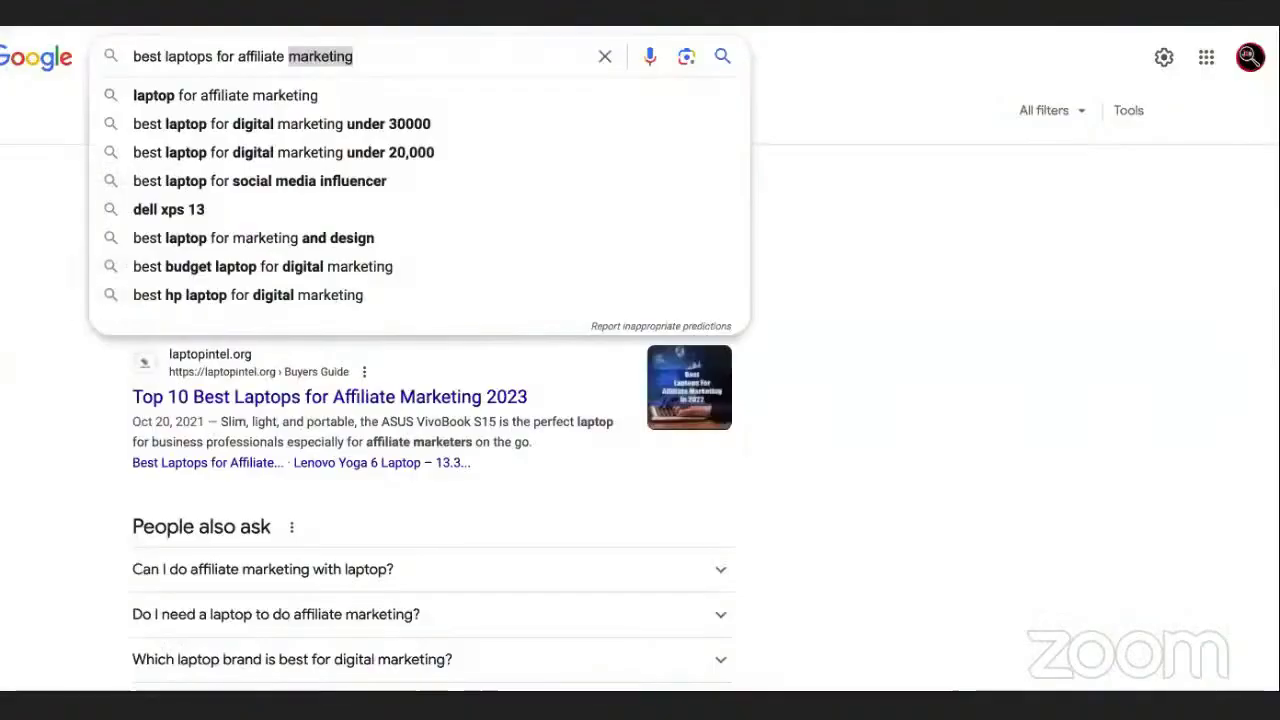
triple_click(443, 63)
click(451, 78)
click(828, 295)
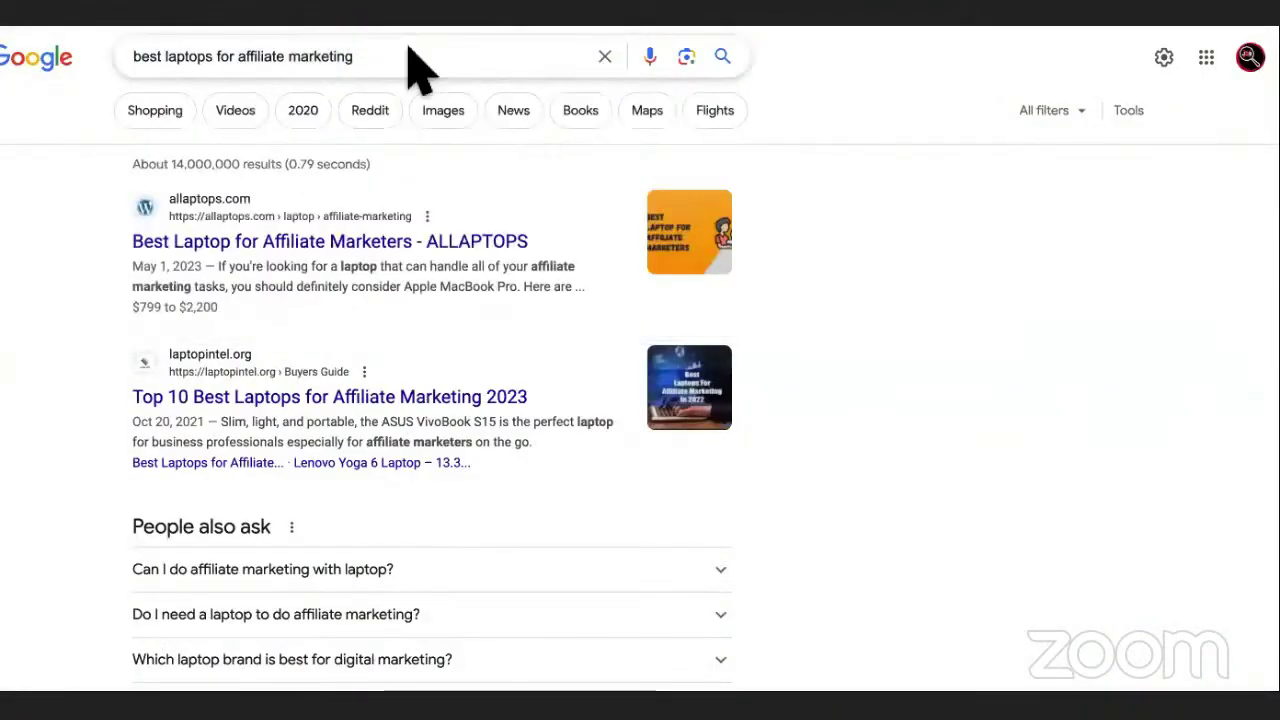
click(406, 51)
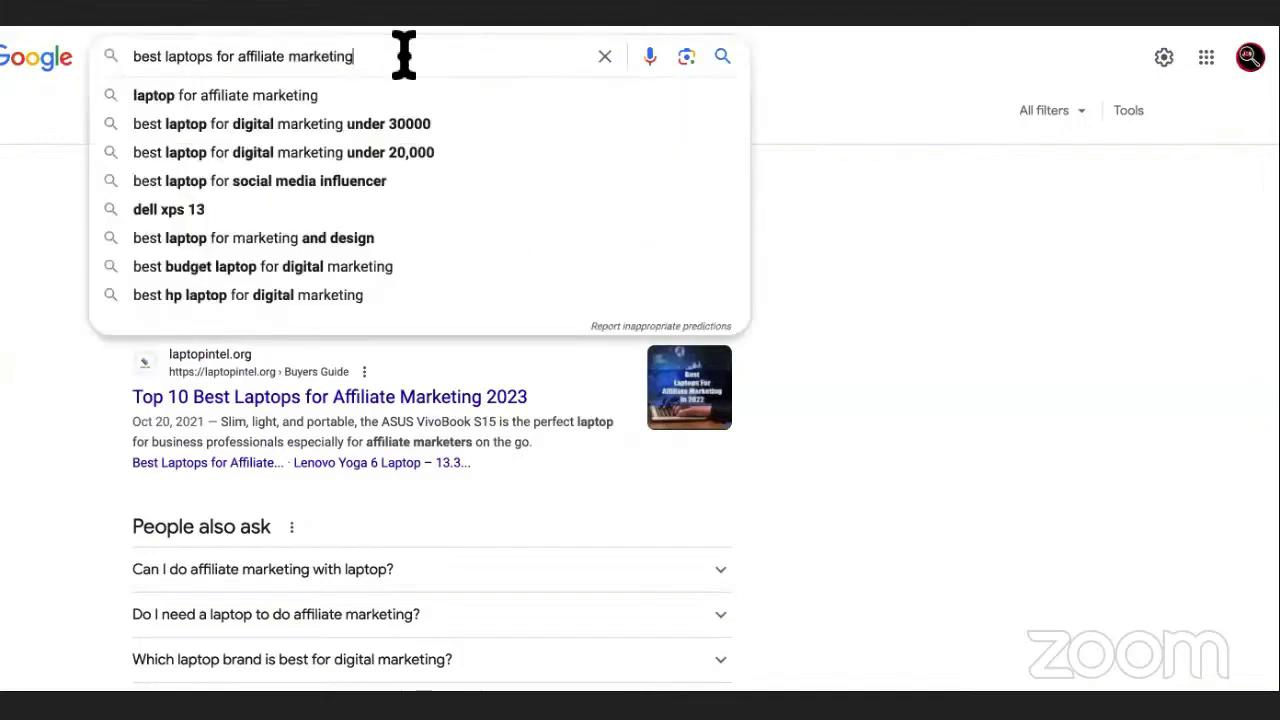
click(928, 258)
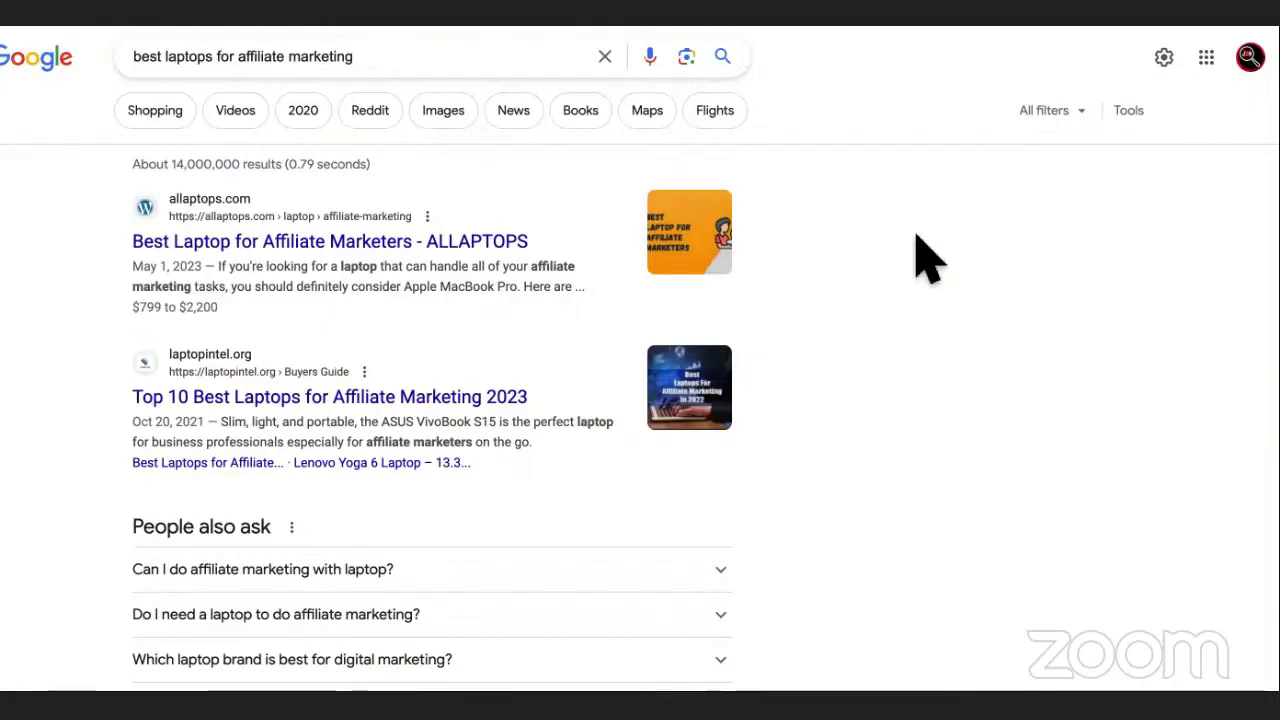
click(451, 55)
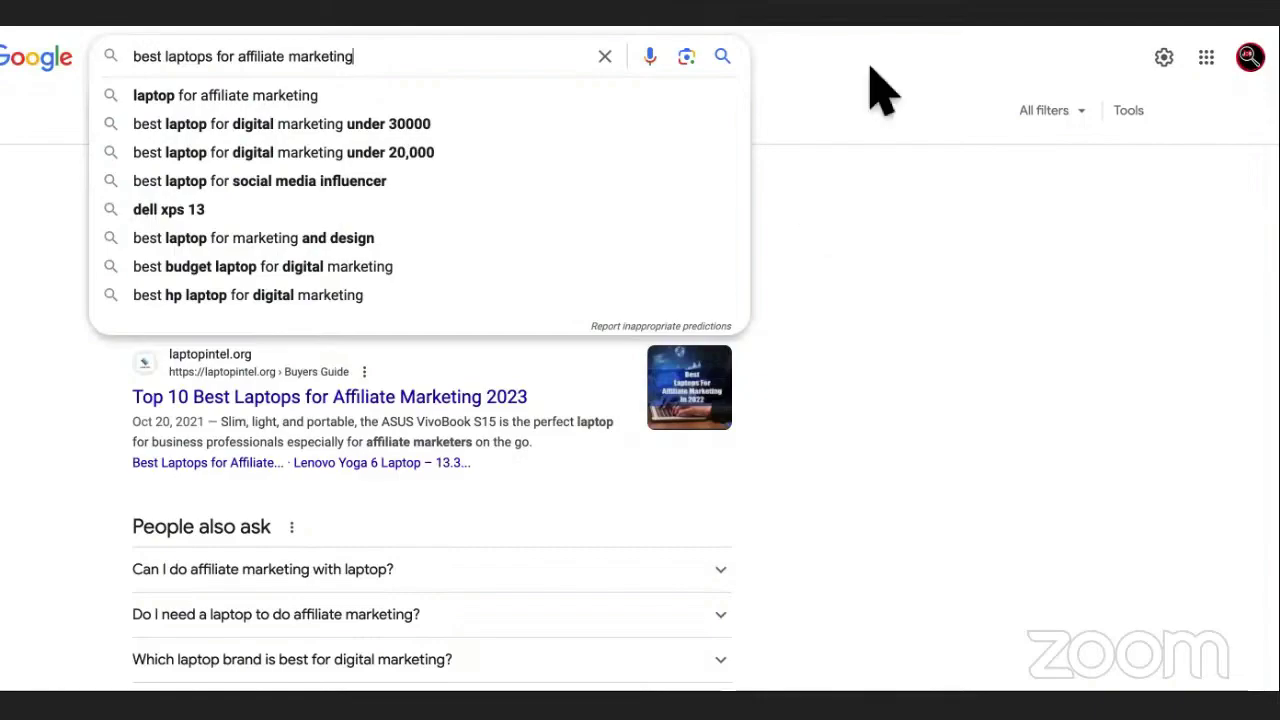
- Switch to the class document in Google Docs and start an empty item 5 below "Drop shipping" in the monetization list
key(ctrl+Tab)
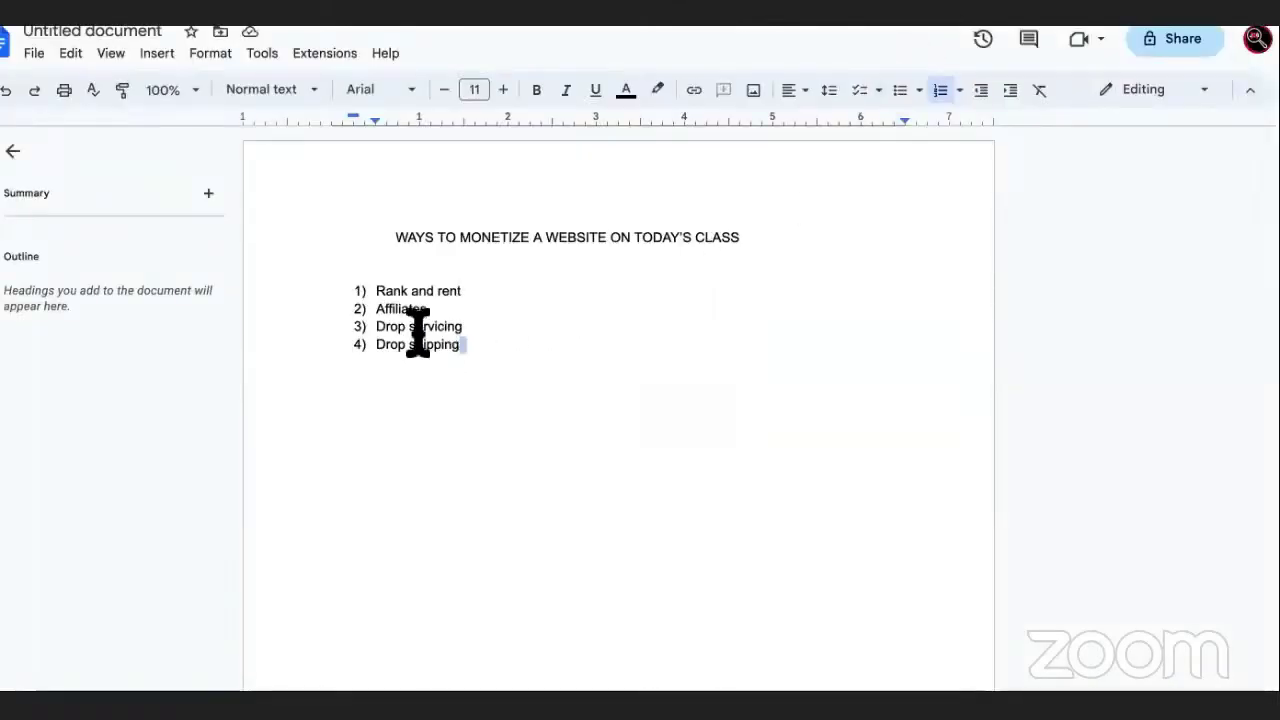
shift+click(360, 289)
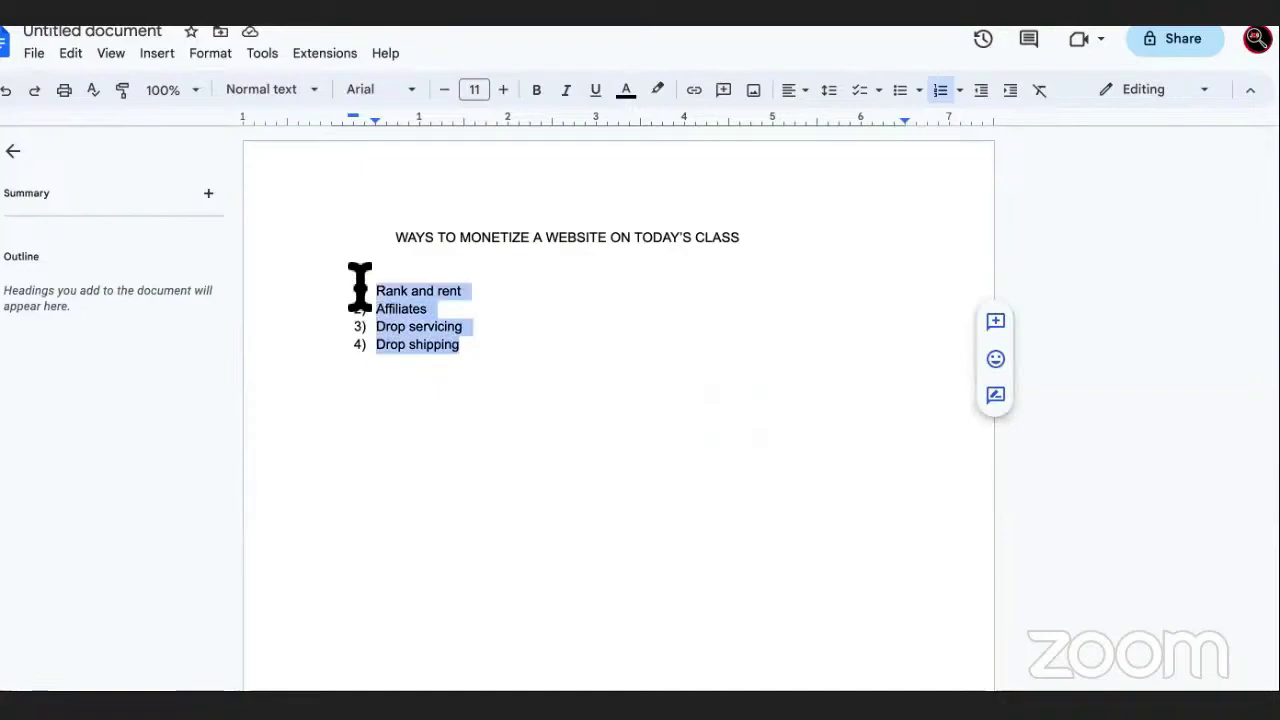
click(509, 337)
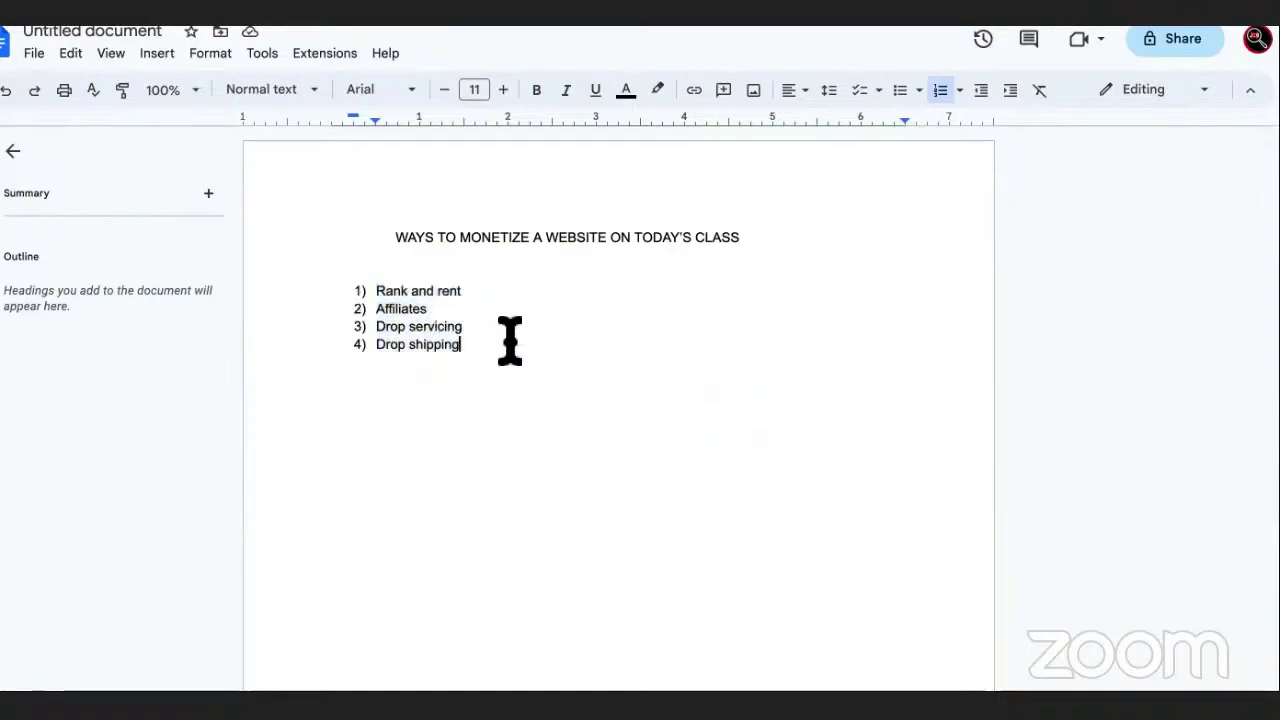
key(Return)
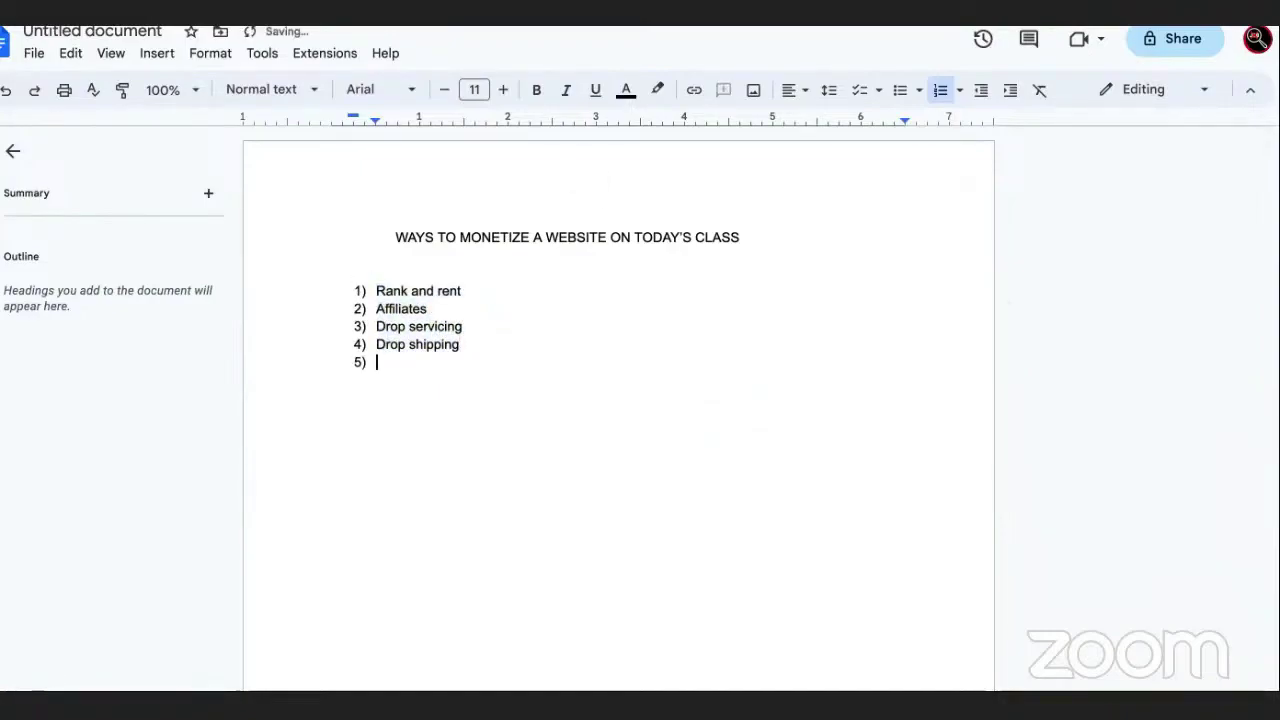
key(ctrl+Tab)
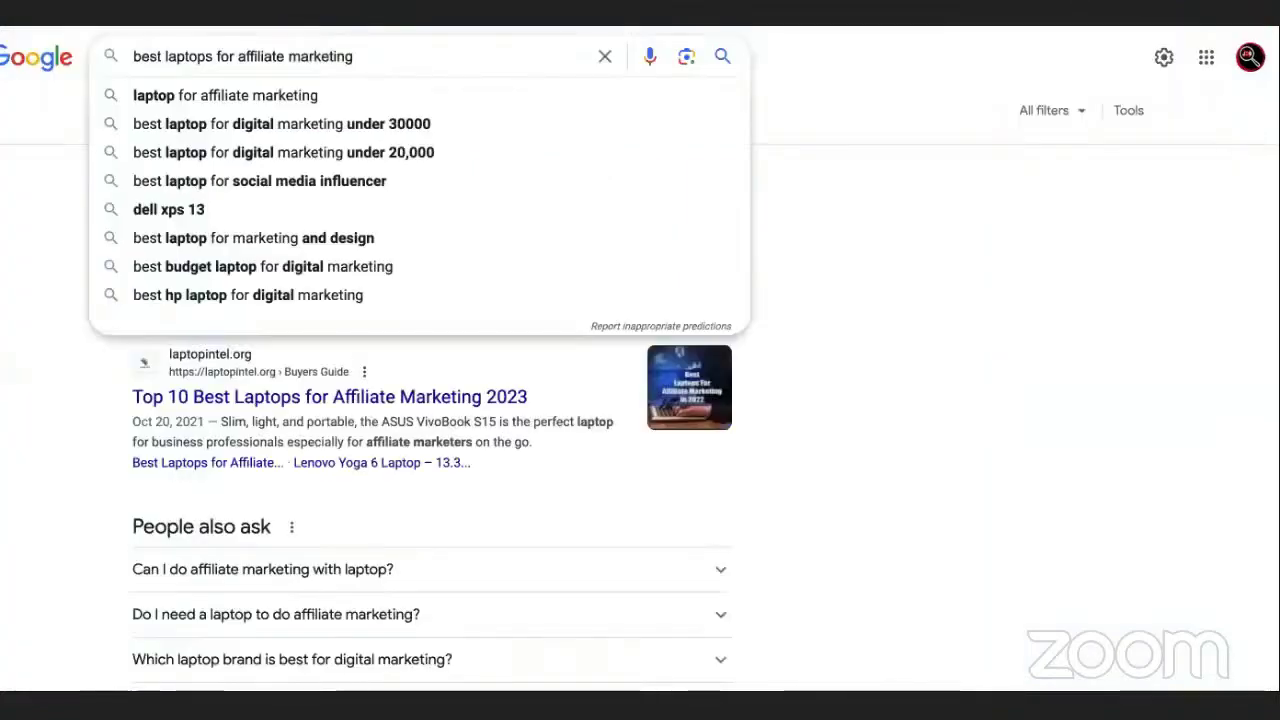
key(ctrl+shift+Tab)
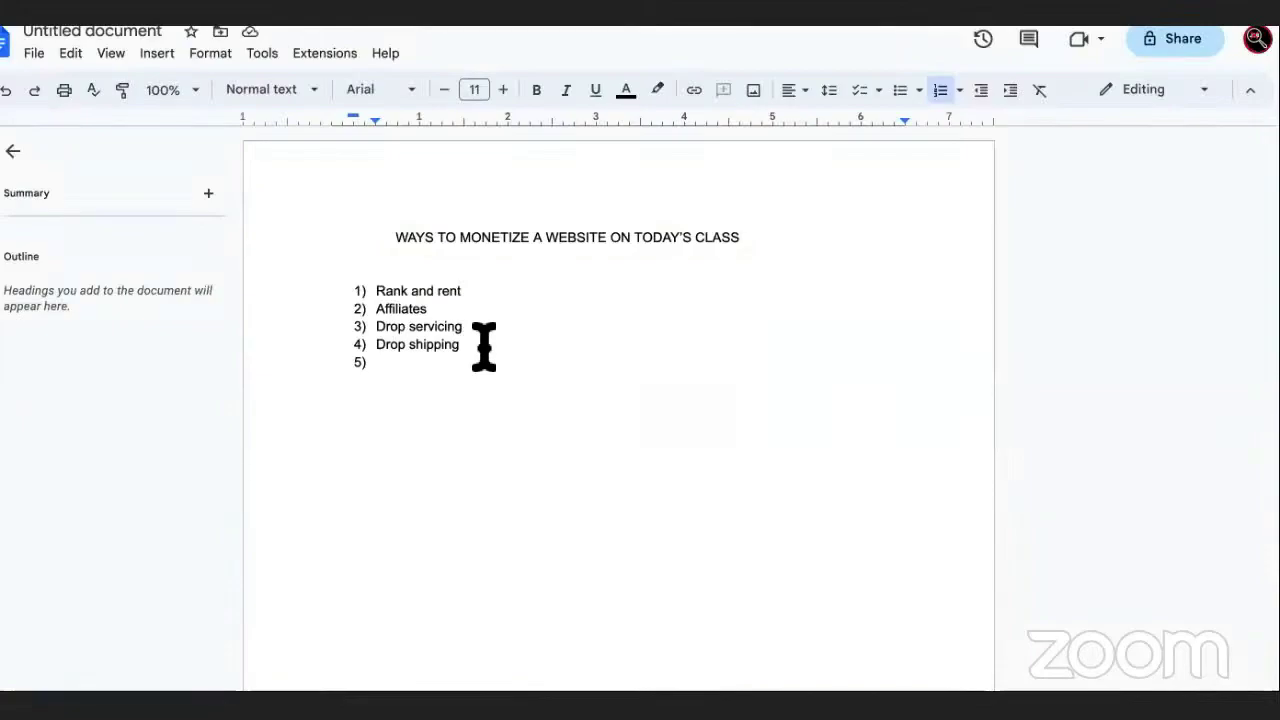
text(Monthly SEO)
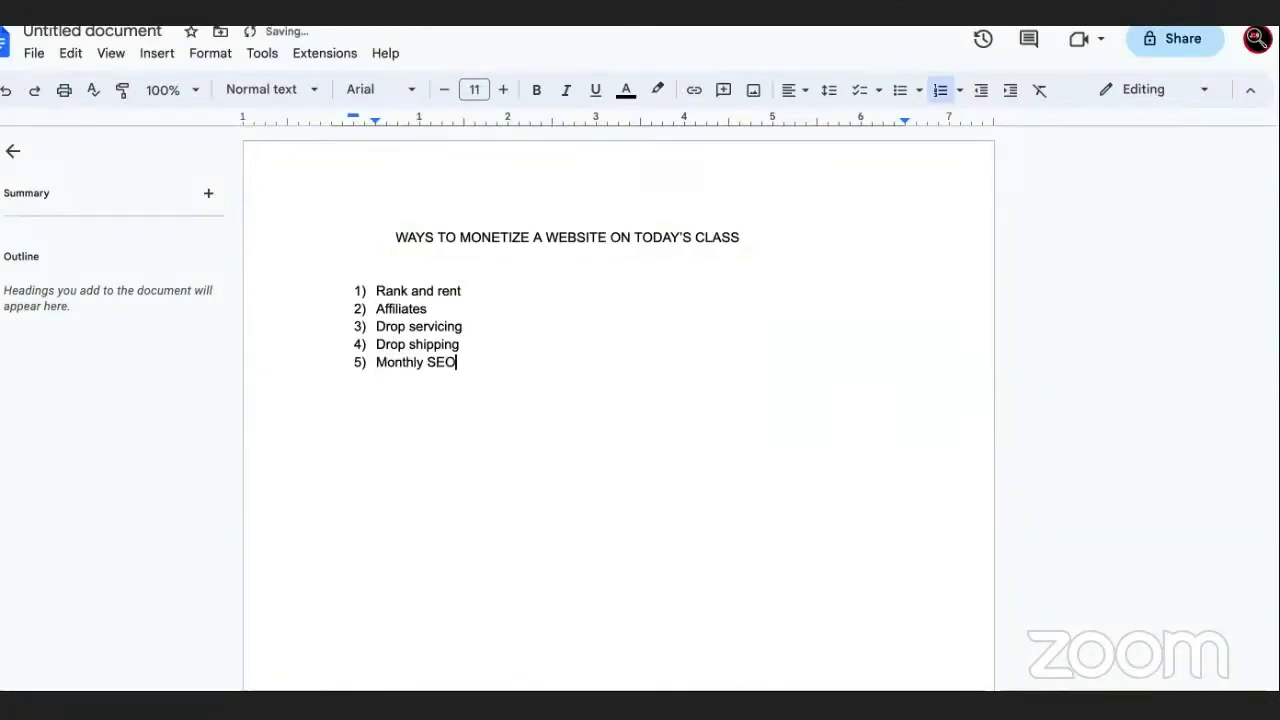
text( clients)
key(BackSpace)
key(BackSpace)
key(BackSpace)
key(BackSpace)
key(BackSpace)
key(BackSpace)
key(BackSpace)
key(BackSpace)
key(BackSpace)
key(BackSpace)
key(BackSpace)
key(BackSpace)
key(BackSpace)
key(BackSpace)
key(BackSpace)
key(BackSpace)
key(BackSpace)
key(BackSpace)
key(BackSpace)
key(BackSpace)
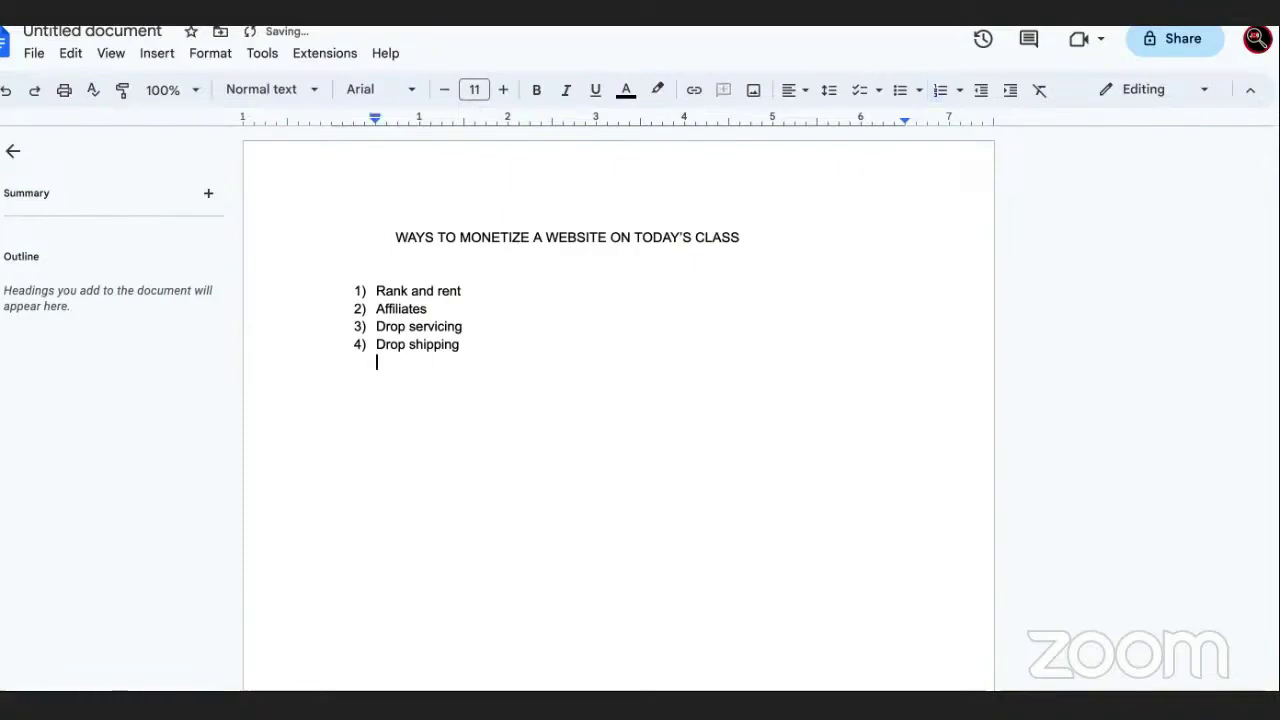
text(5)
key(BackSpace)
key(BackSpace)
key(BackSpace)
key(Return)
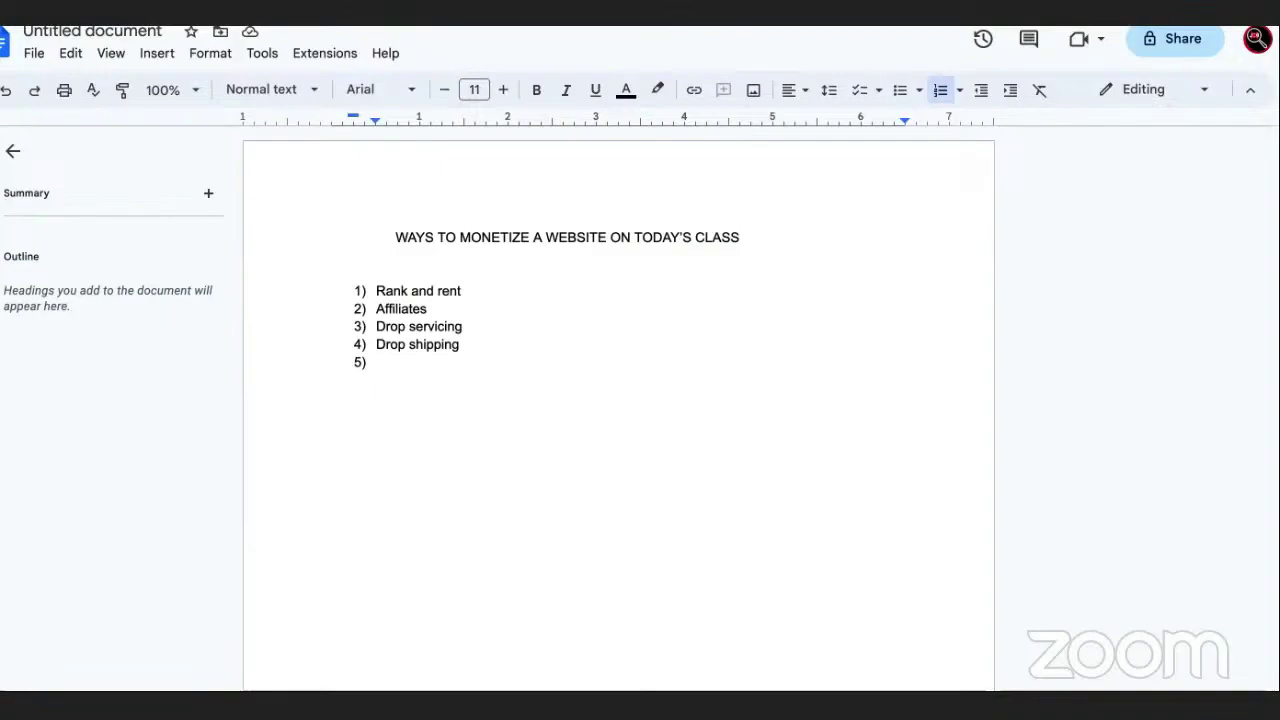
- Capitalize the last word of item 1 in the monetization list so it reads "Rank and Rent"
key(ctrl+Tab)
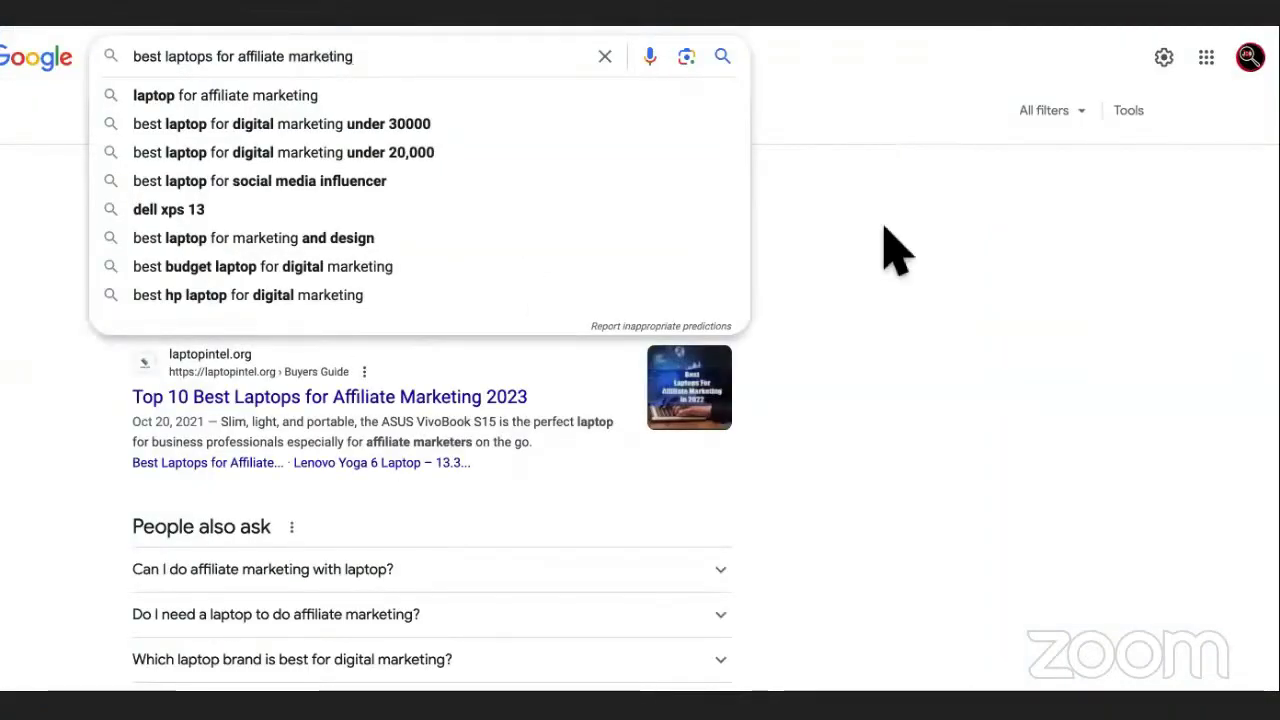
key(ctrl+shift+Tab)
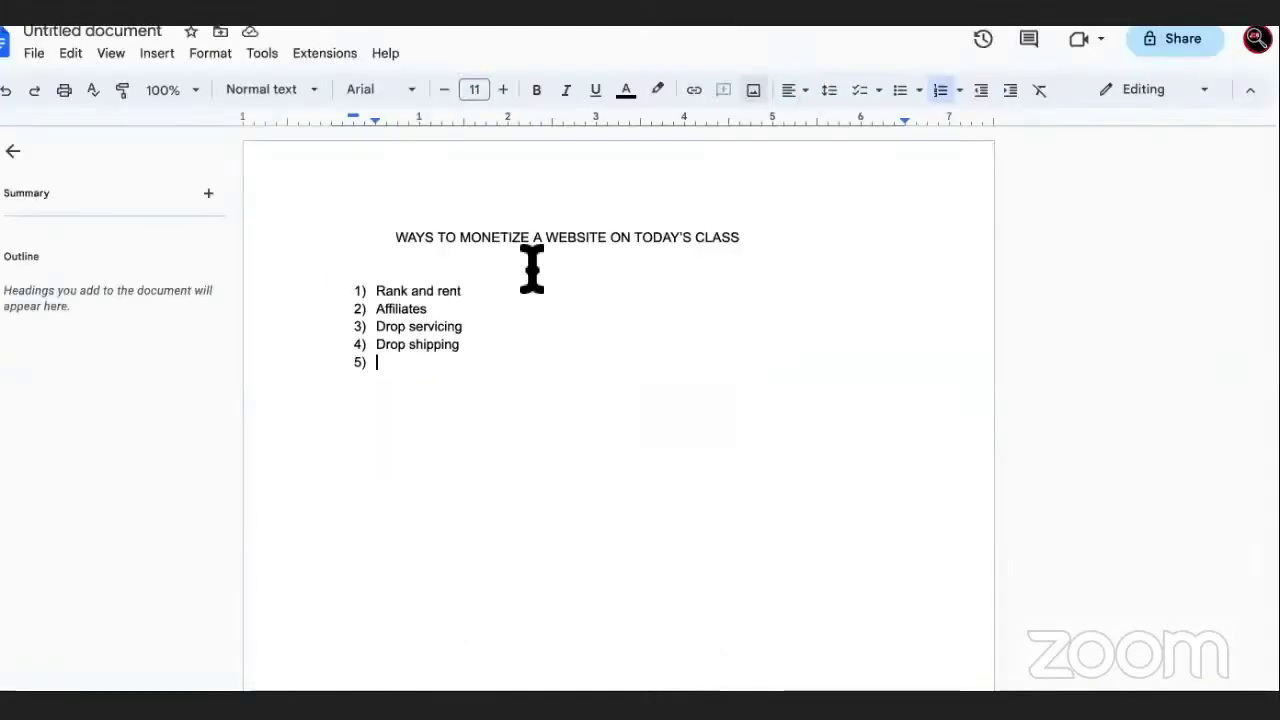
drag(492, 288, 371, 288)
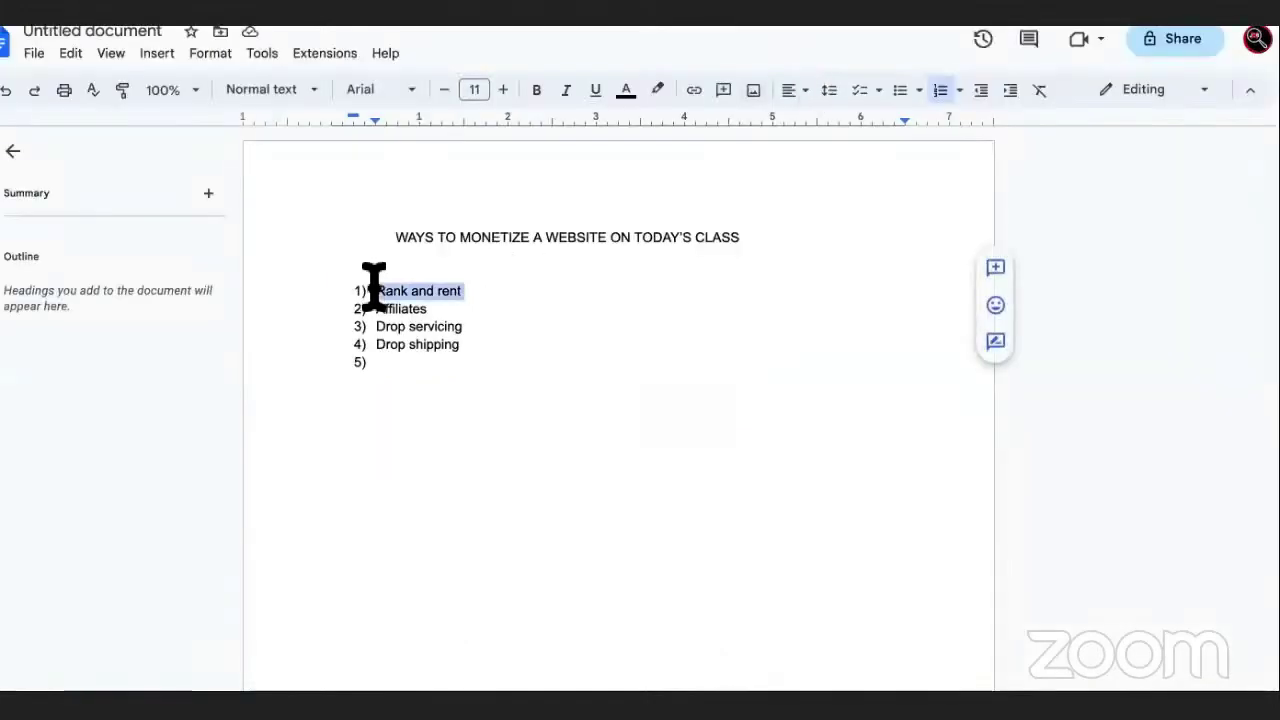
click(442, 290)
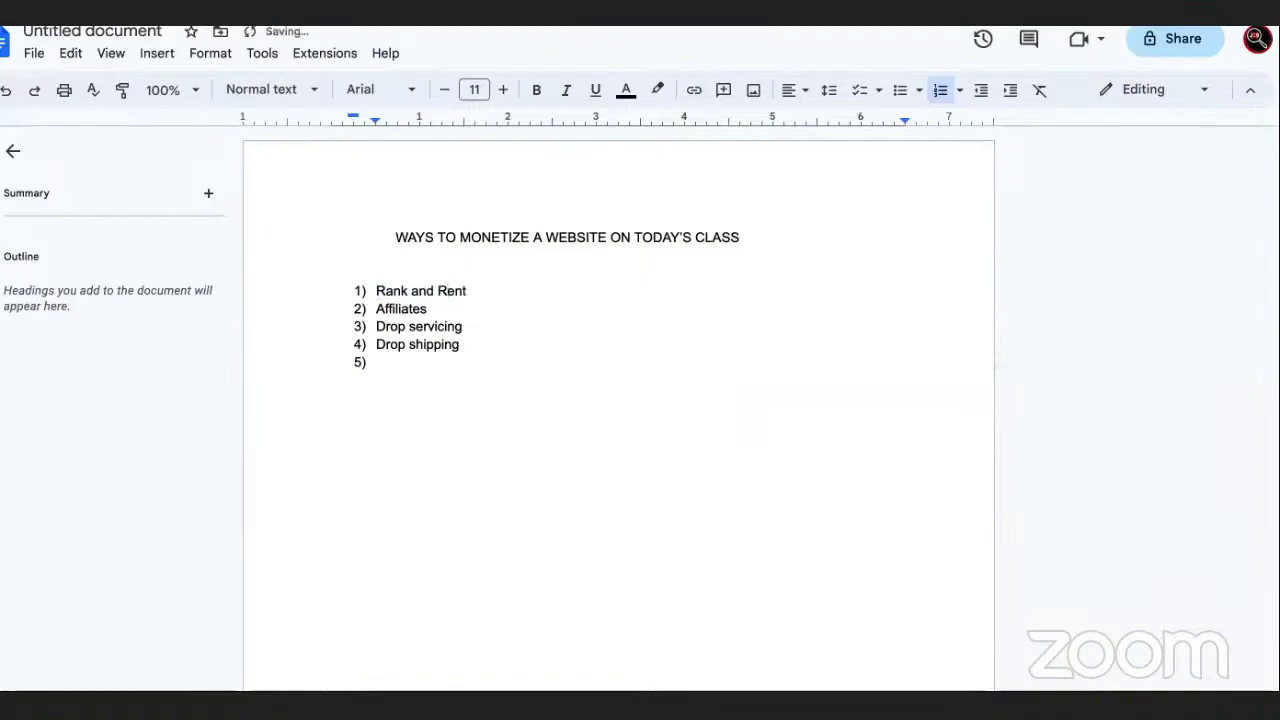
- Return to the Google results and search for "best chiropractors in columbia mo"
key(ctrl+Tab)
triple_click(402, 57)
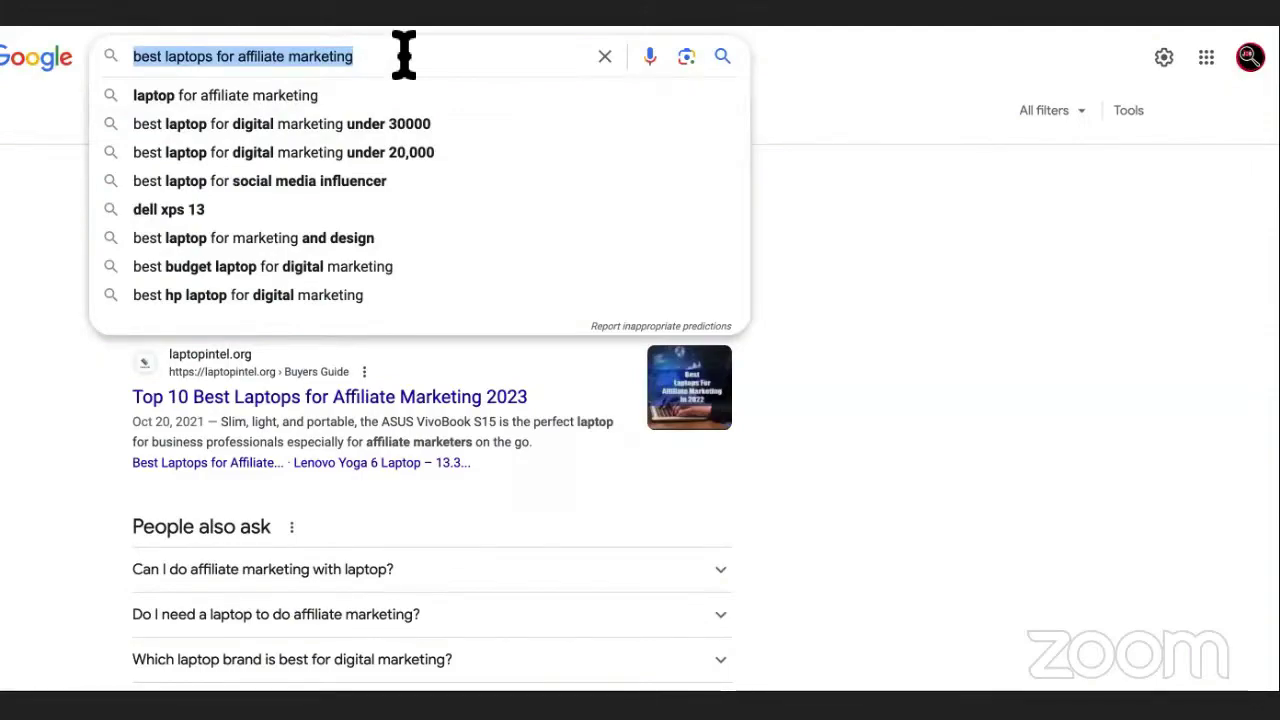
text(best chiropract)
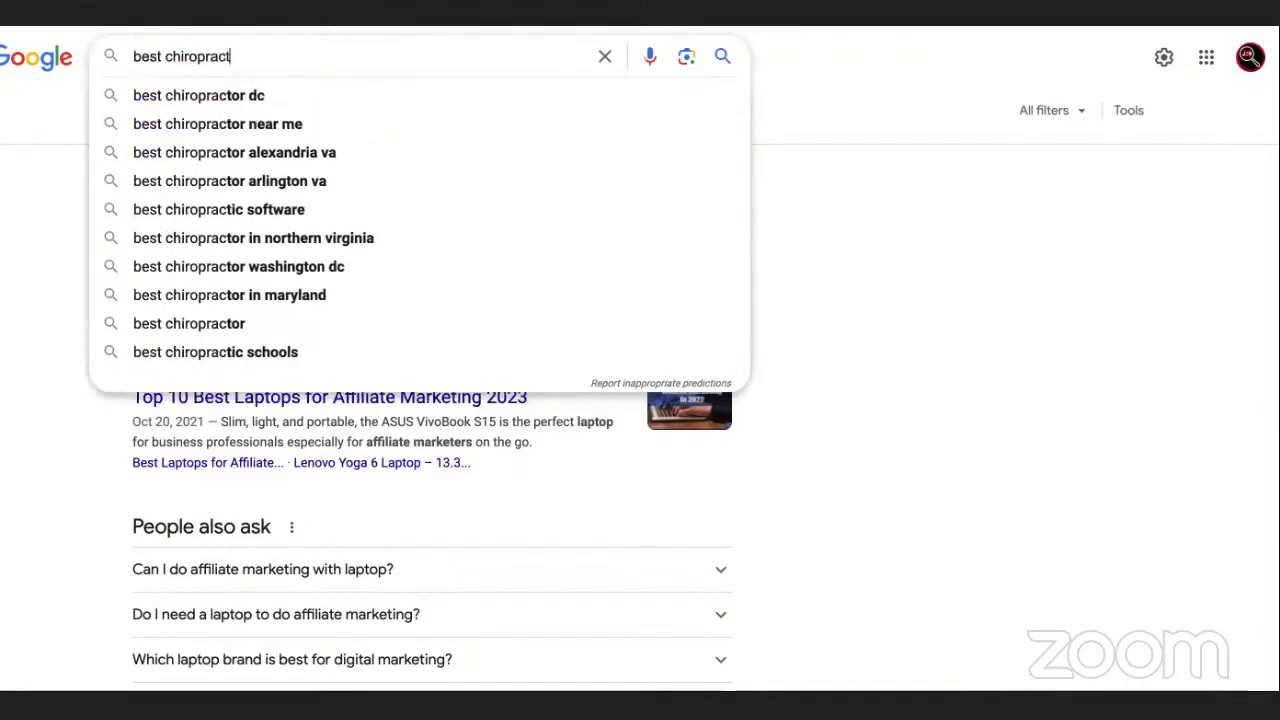
text(ors in )
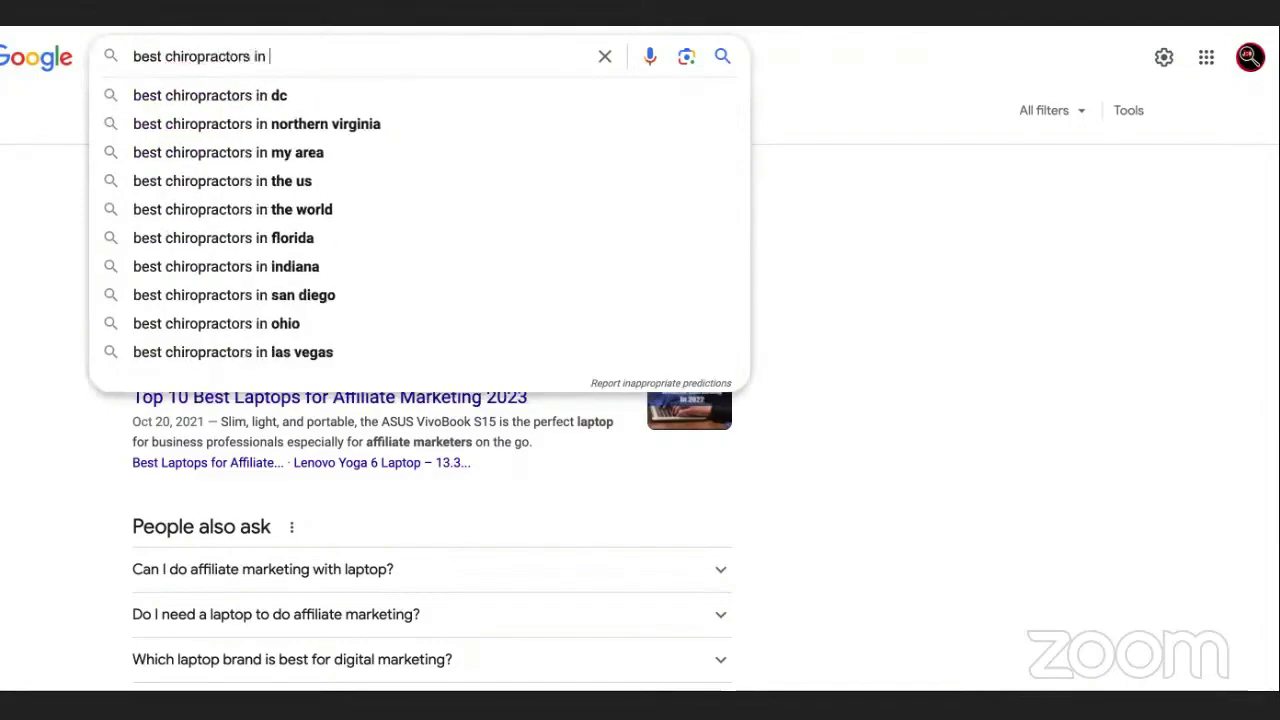
text(columb)
click(415, 129)
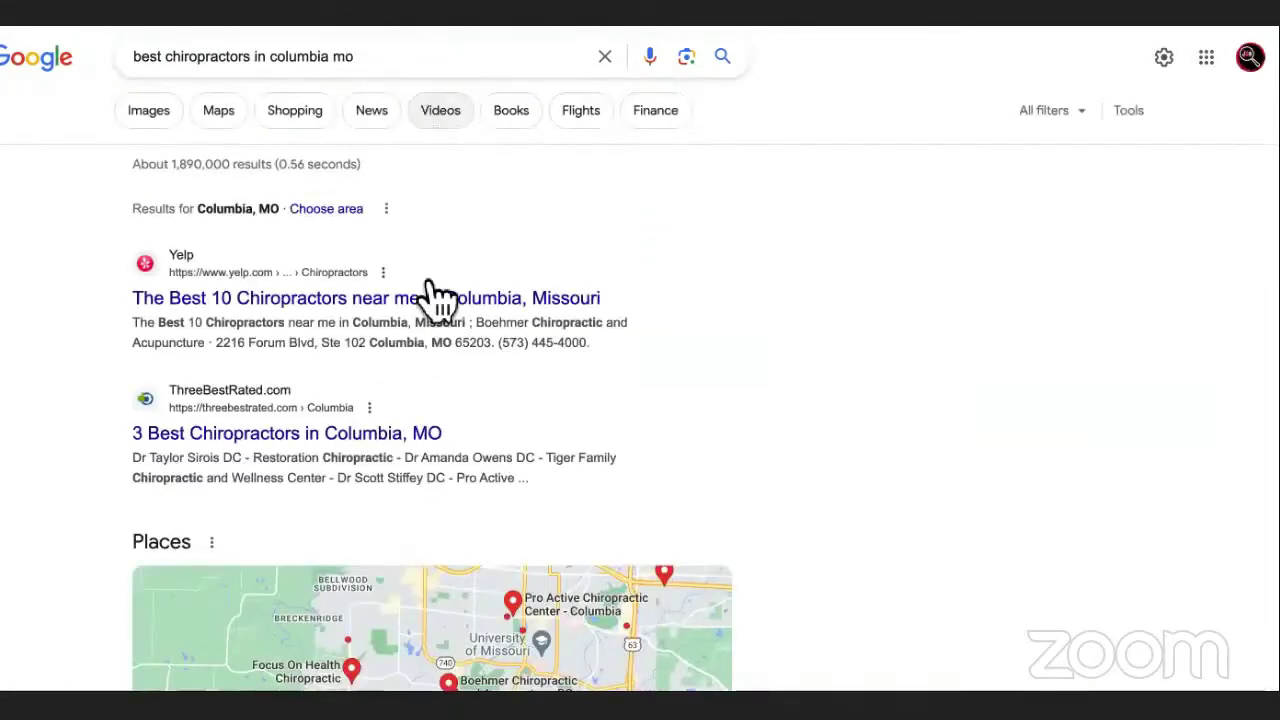
- Examine the chiropractor results for Columbia, MO, including the directory sites, the map listings and the individual practice websites
scroll(434, 300, down, 7)
scroll(434, 300, up, 7)
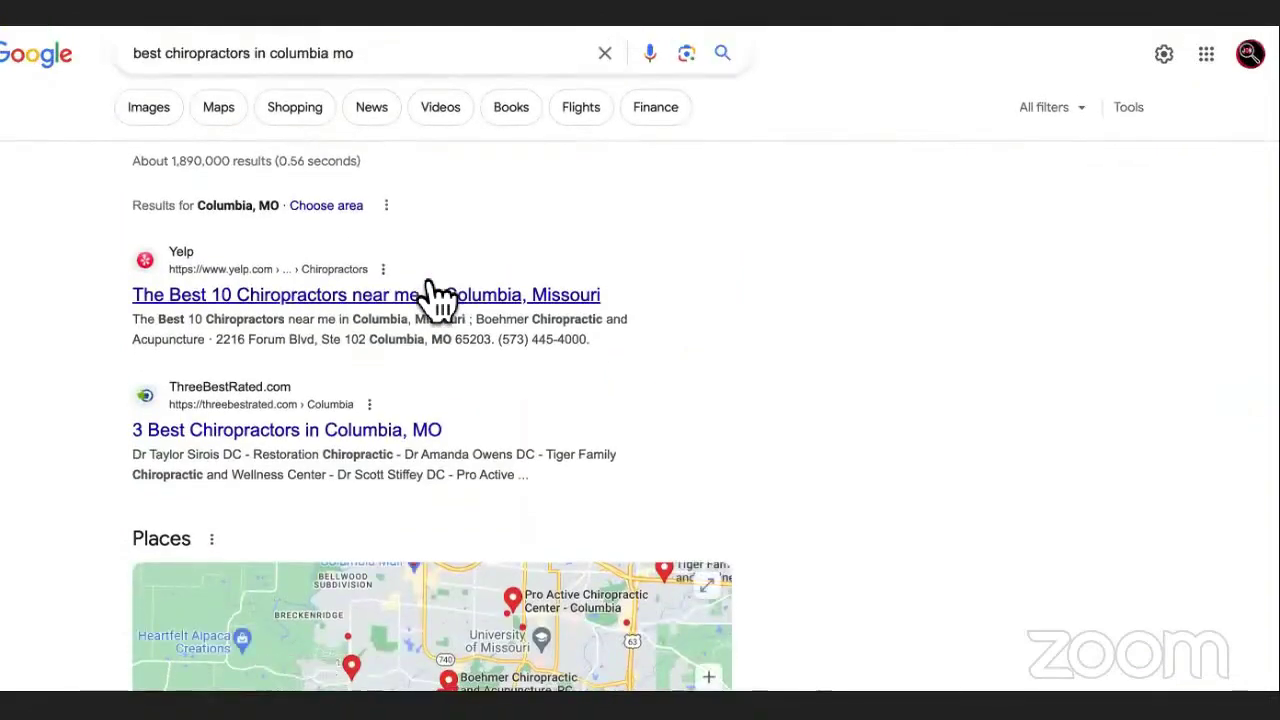
scroll(430, 286, down, 5)
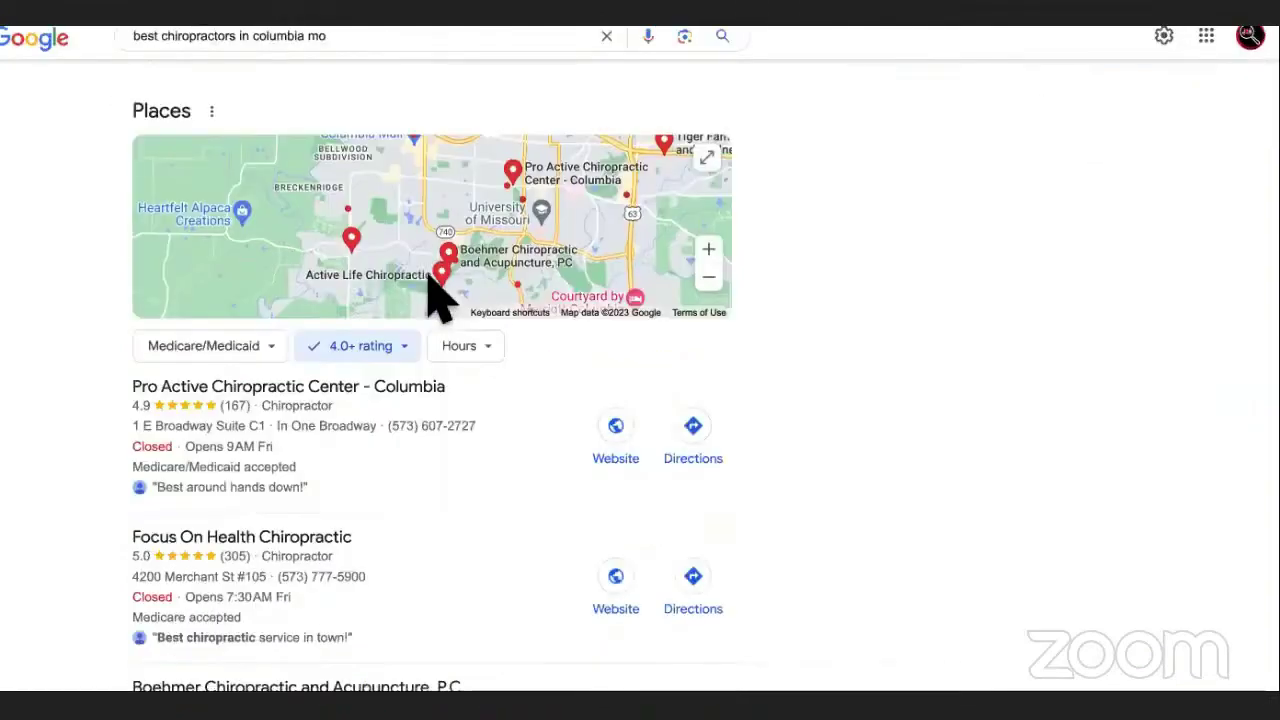
scroll(491, 443, down, 5)
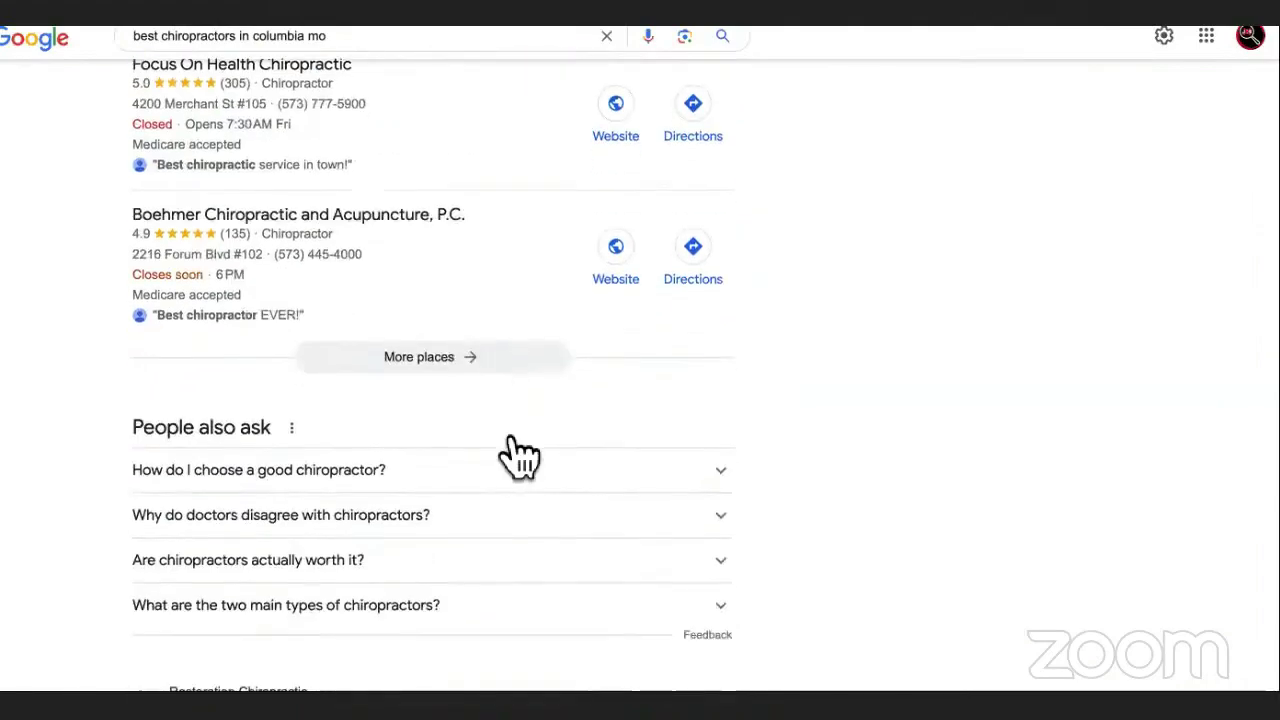
scroll(585, 545, down, 3)
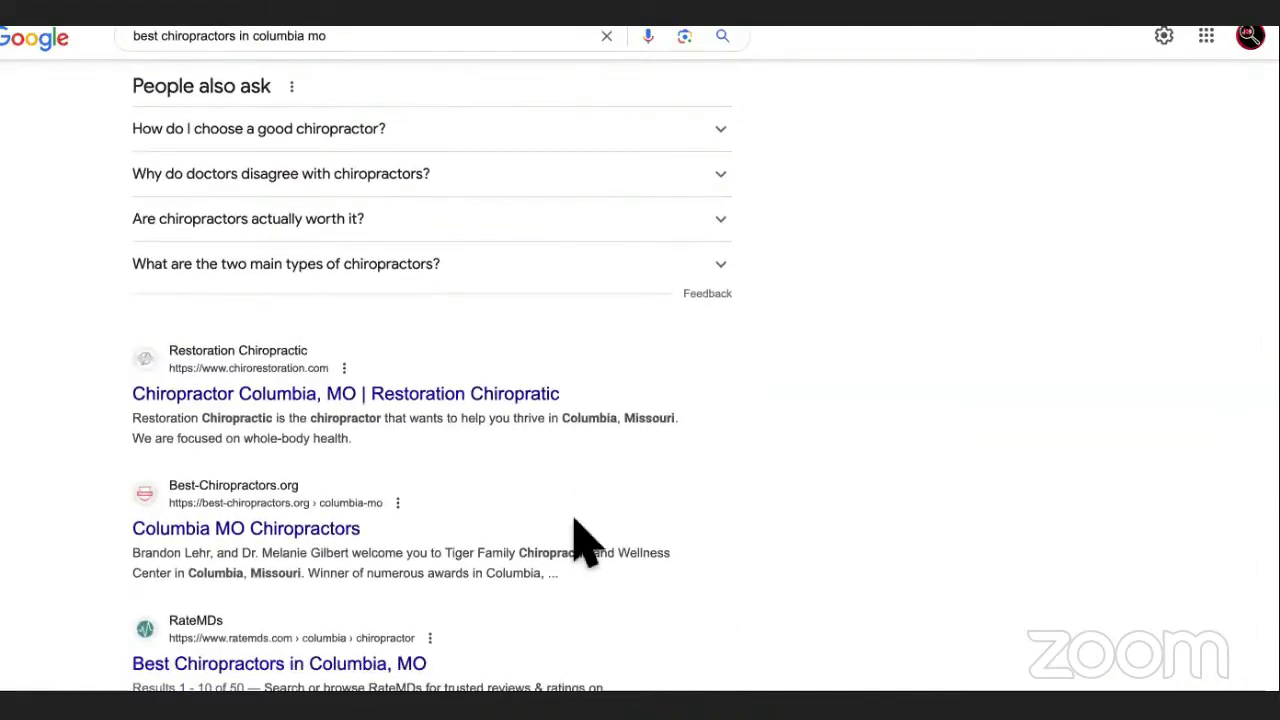
scroll(580, 543, up, 6)
scroll(849, 457, down, 2)
scroll(423, 234, up, 10)
- Search Google for "pest control in columbia mo" and skim the business listings and website results
click(251, 56)
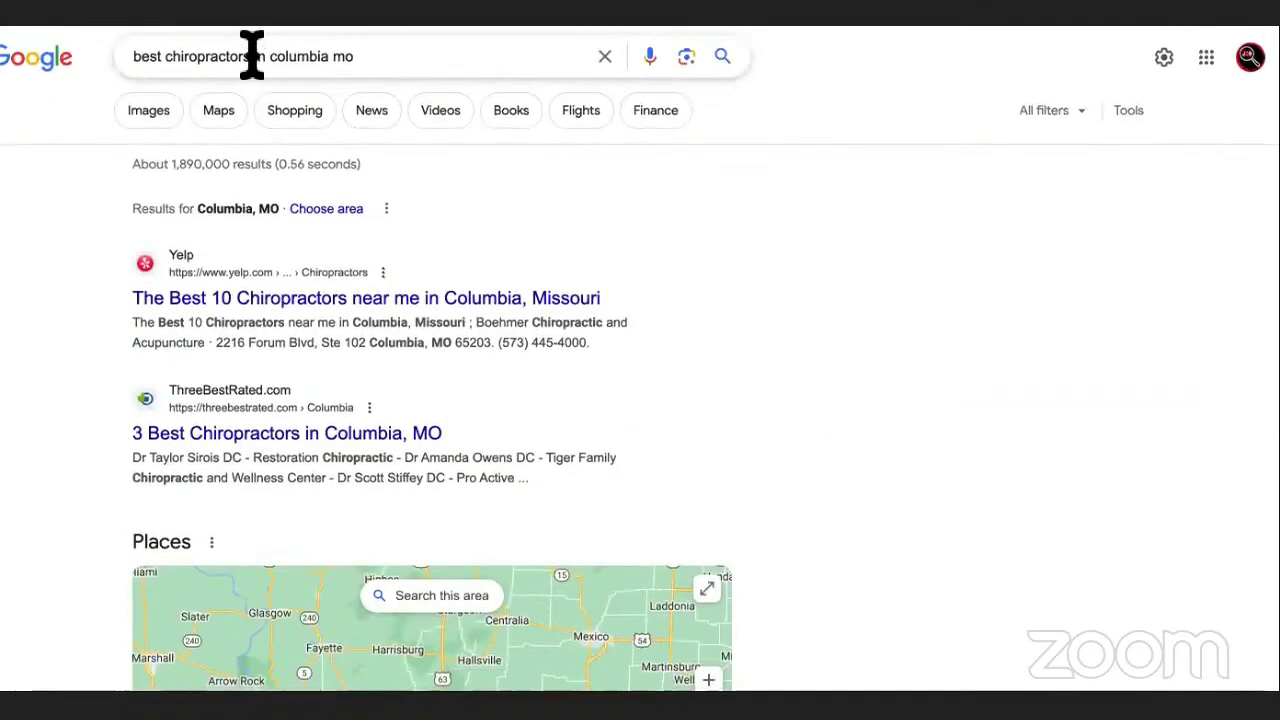
shift+click(114, 56)
text(pest co)
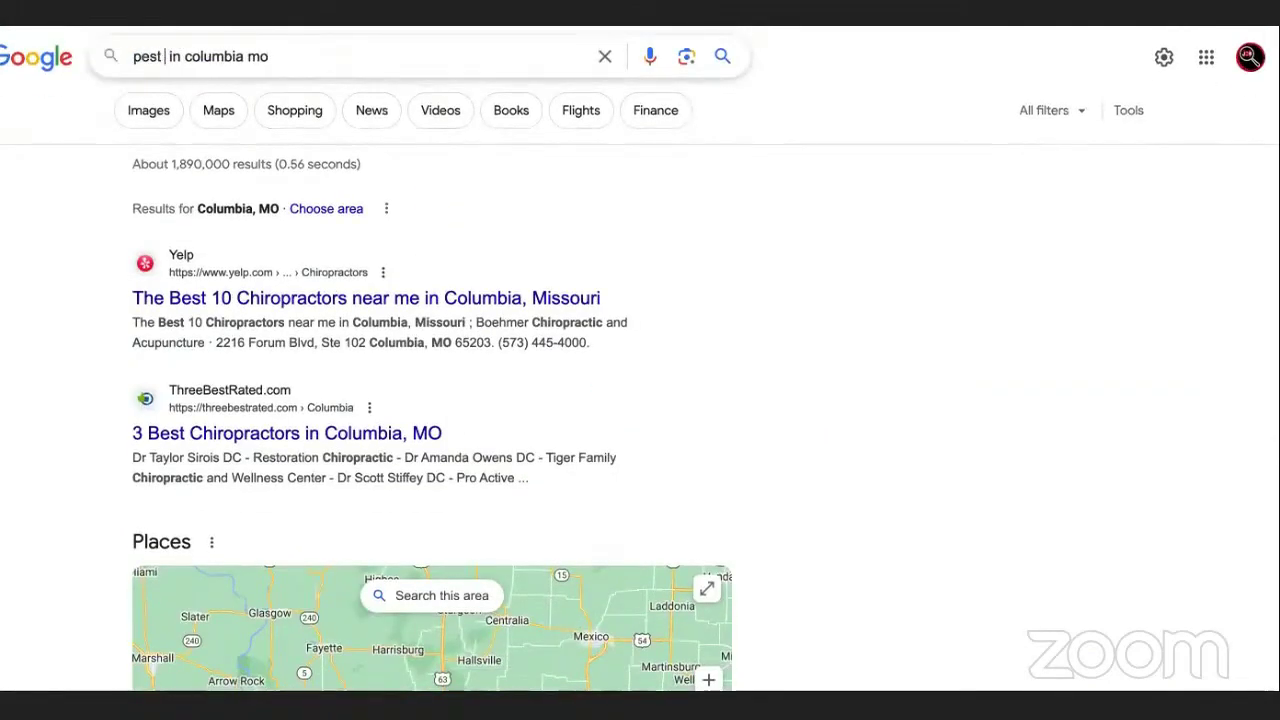
text(n)
click(175, 95)
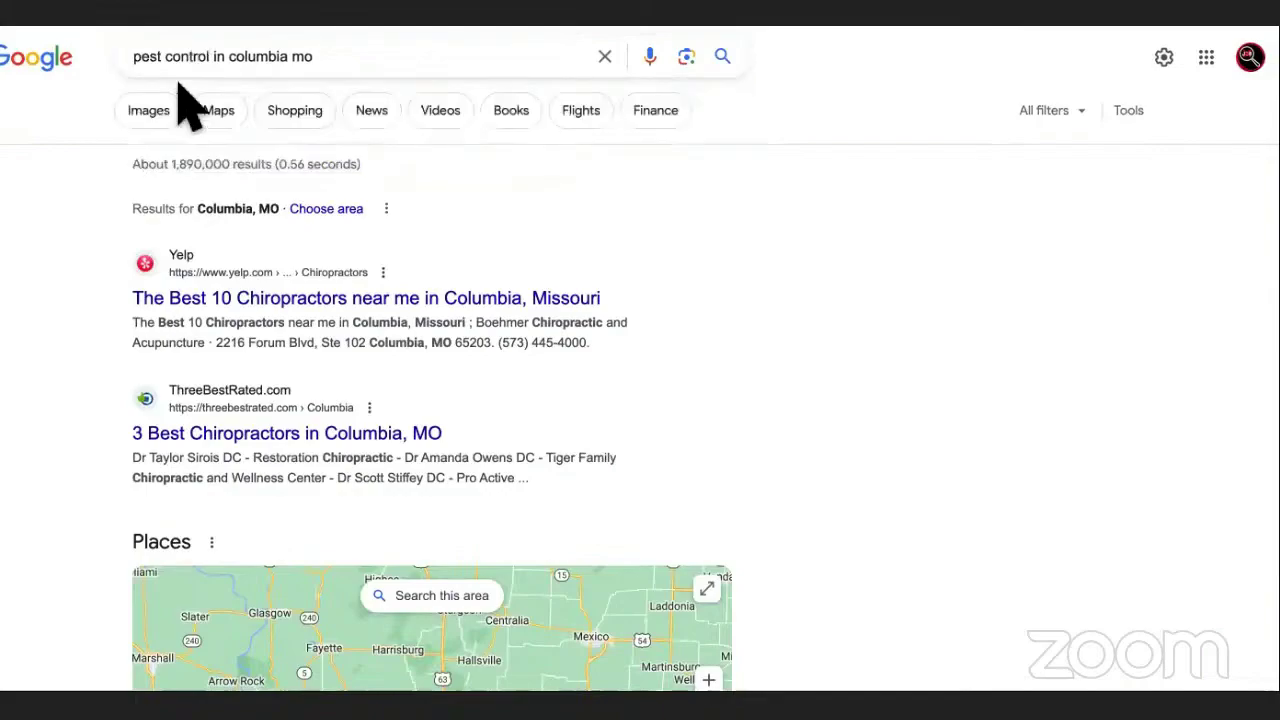
scroll(391, 386, down, 3)
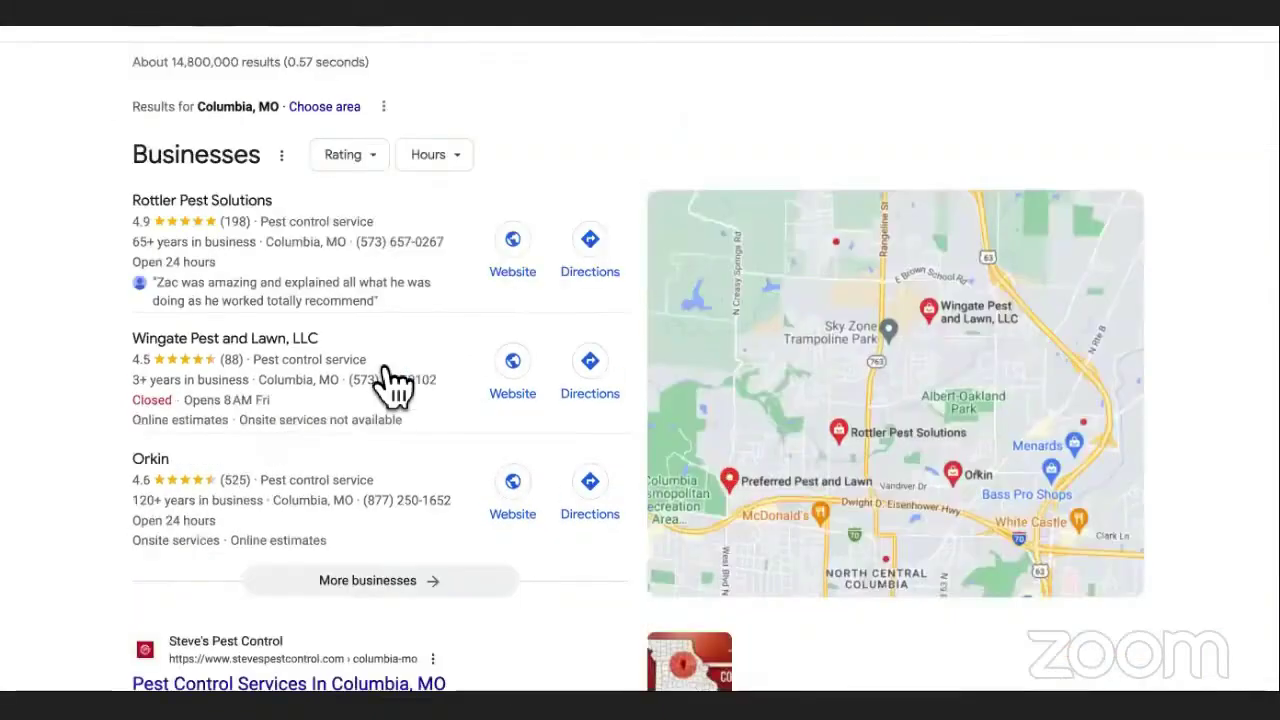
scroll(24, 375, up, 3)
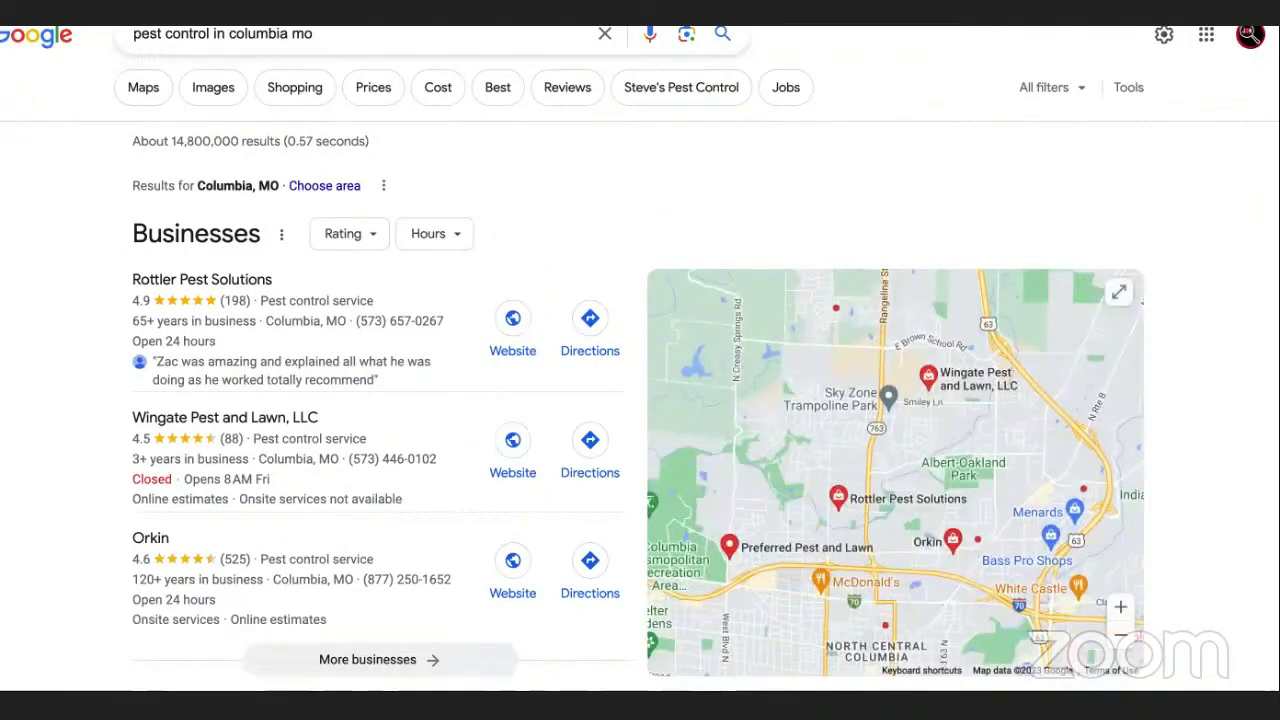
scroll(171, 486, down, 8)
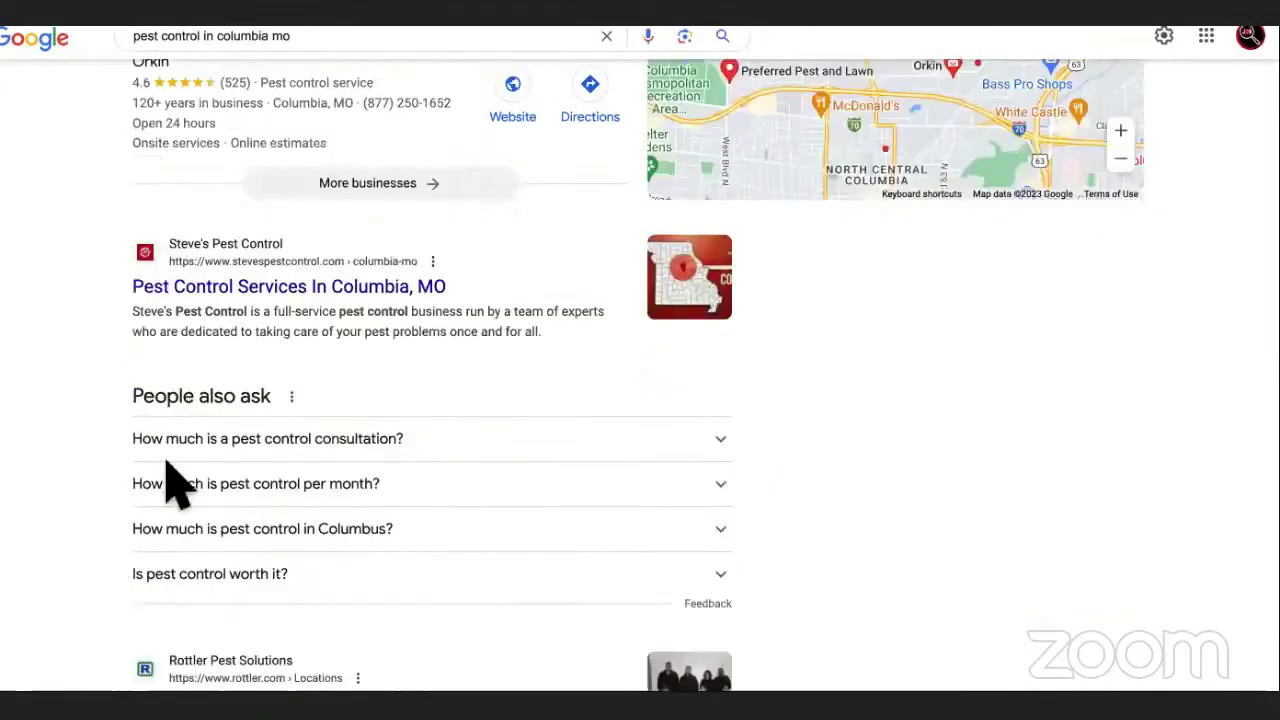
scroll(171, 486, down, 2)
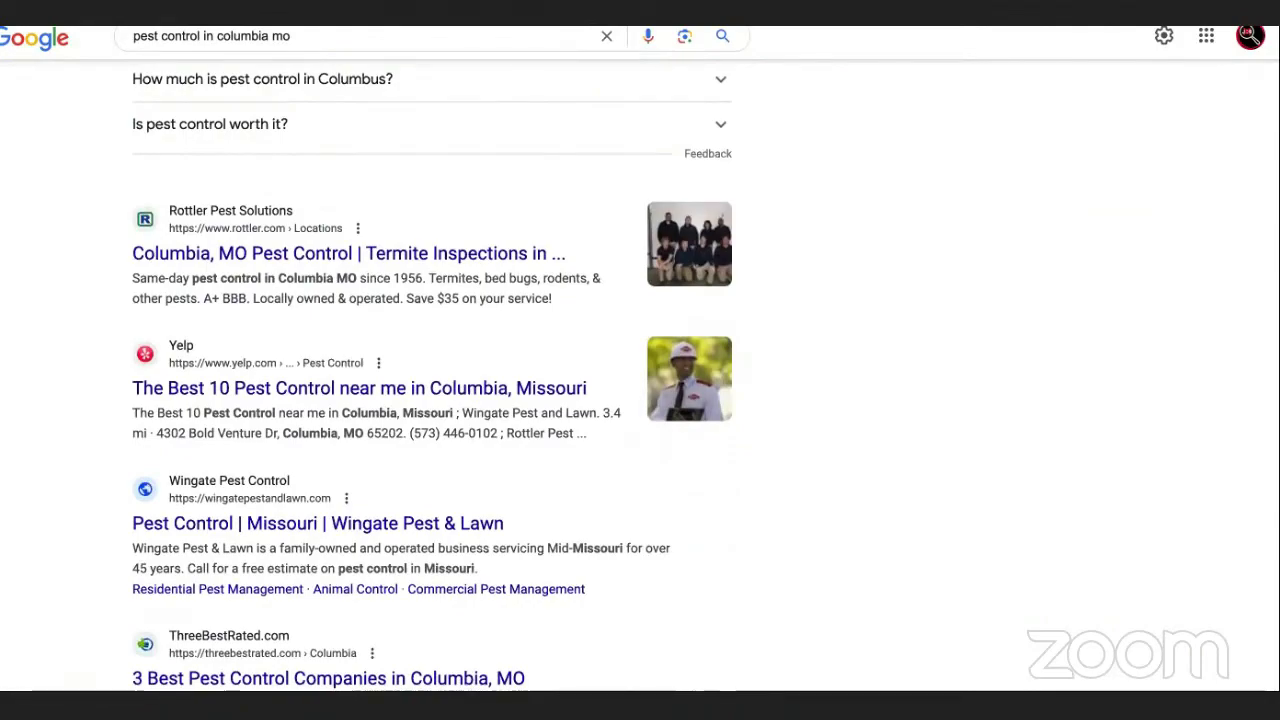
scroll(109, 271, up, 6)
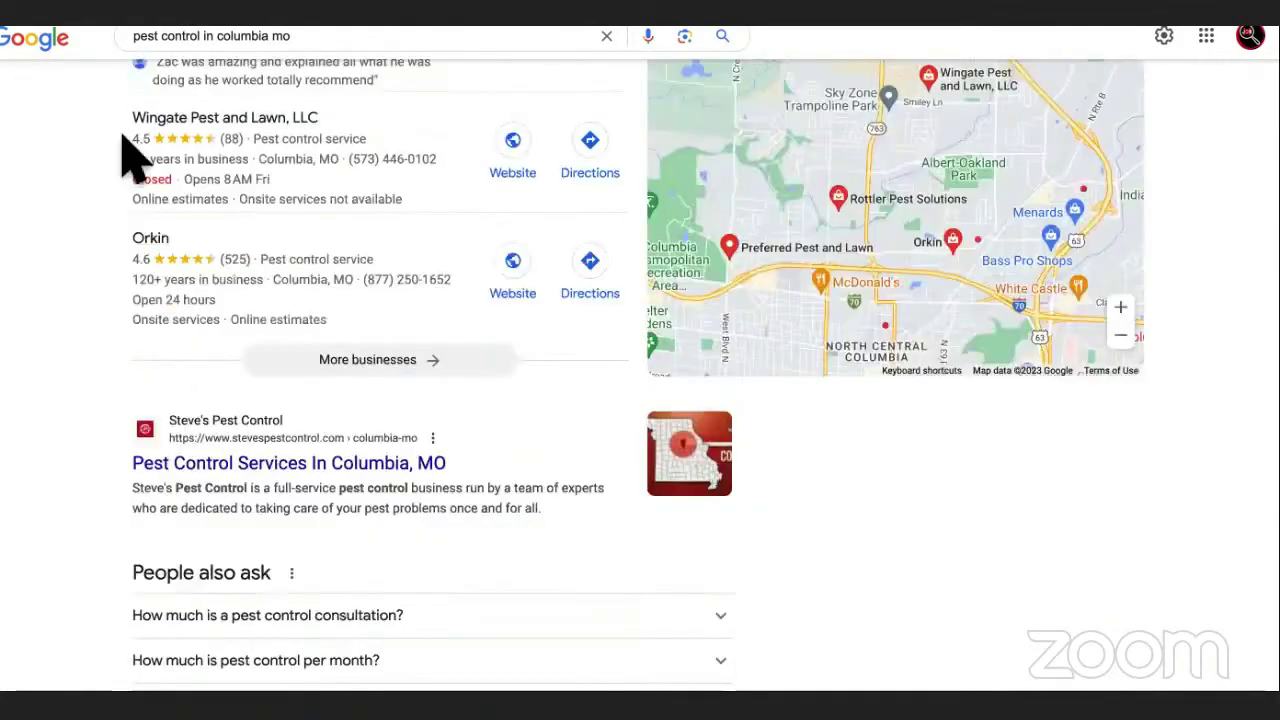
- Open OfferVault in a new browser tab and search its offers for "pest control"
scroll(129, 157, up, 3)
scroll(640, 358, up, 1)
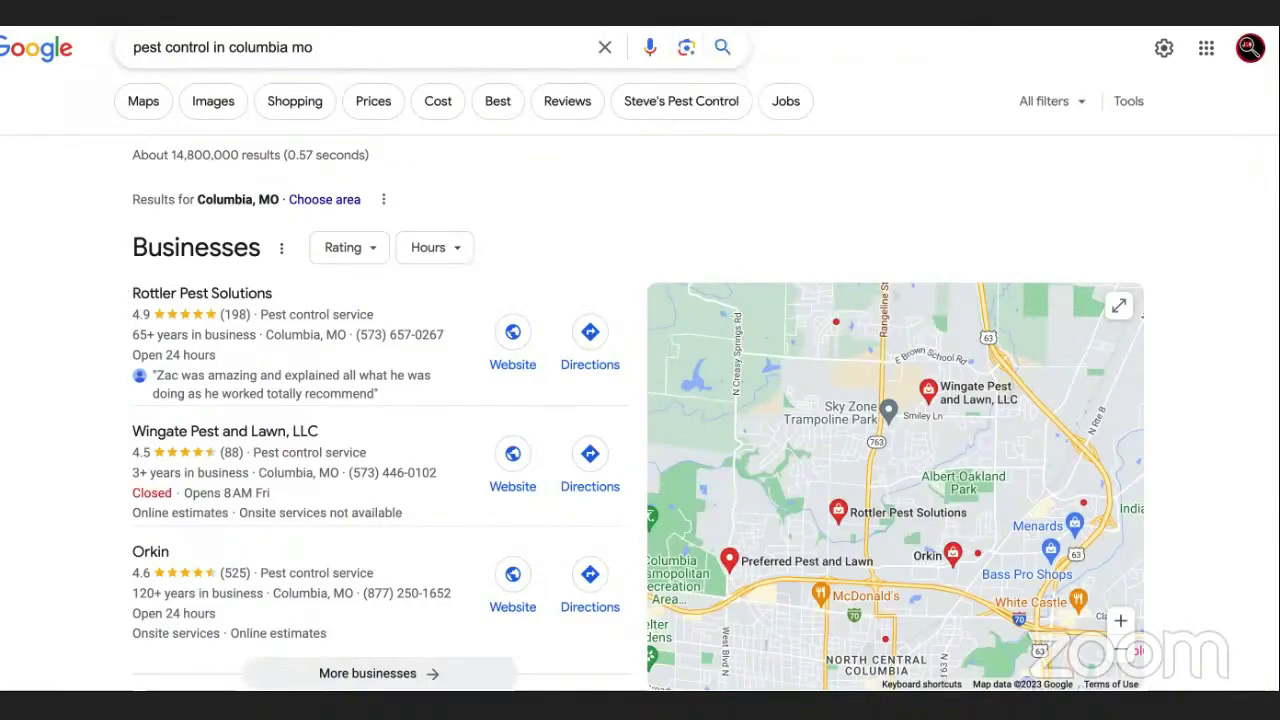
scroll(640, 360, left, 1)
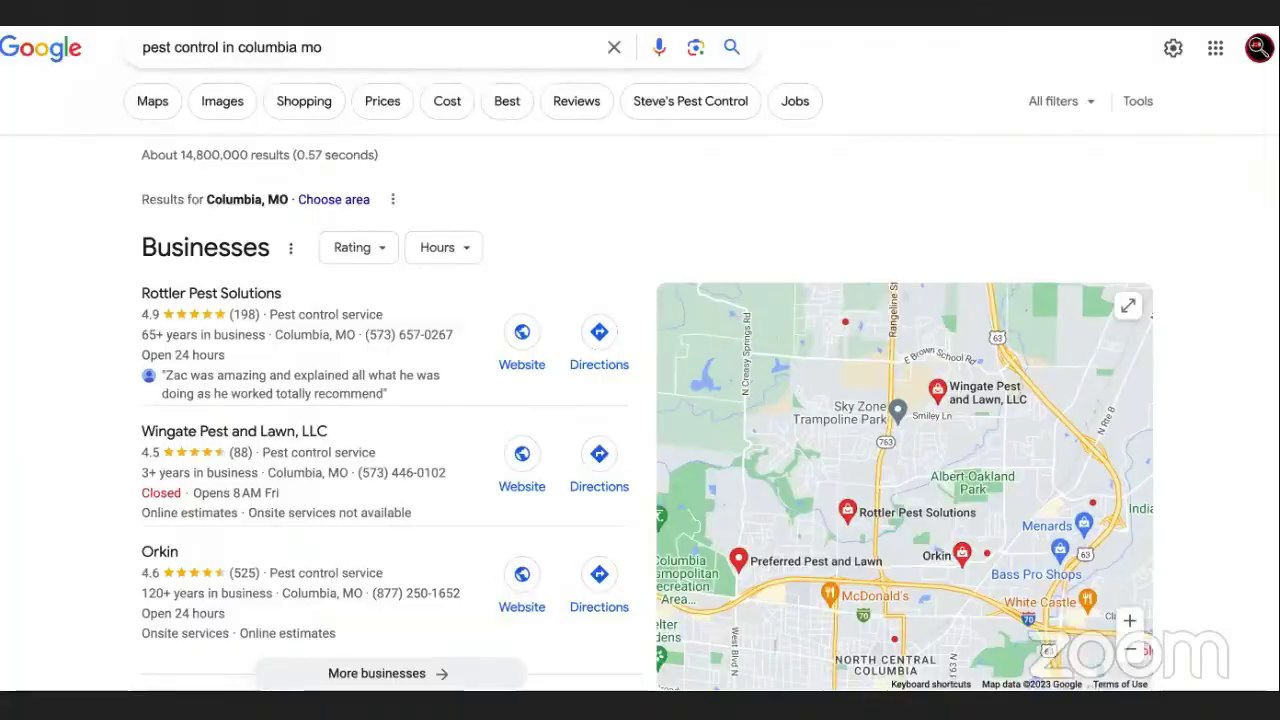
key(ctrl+t)
text(off)
key(Return)
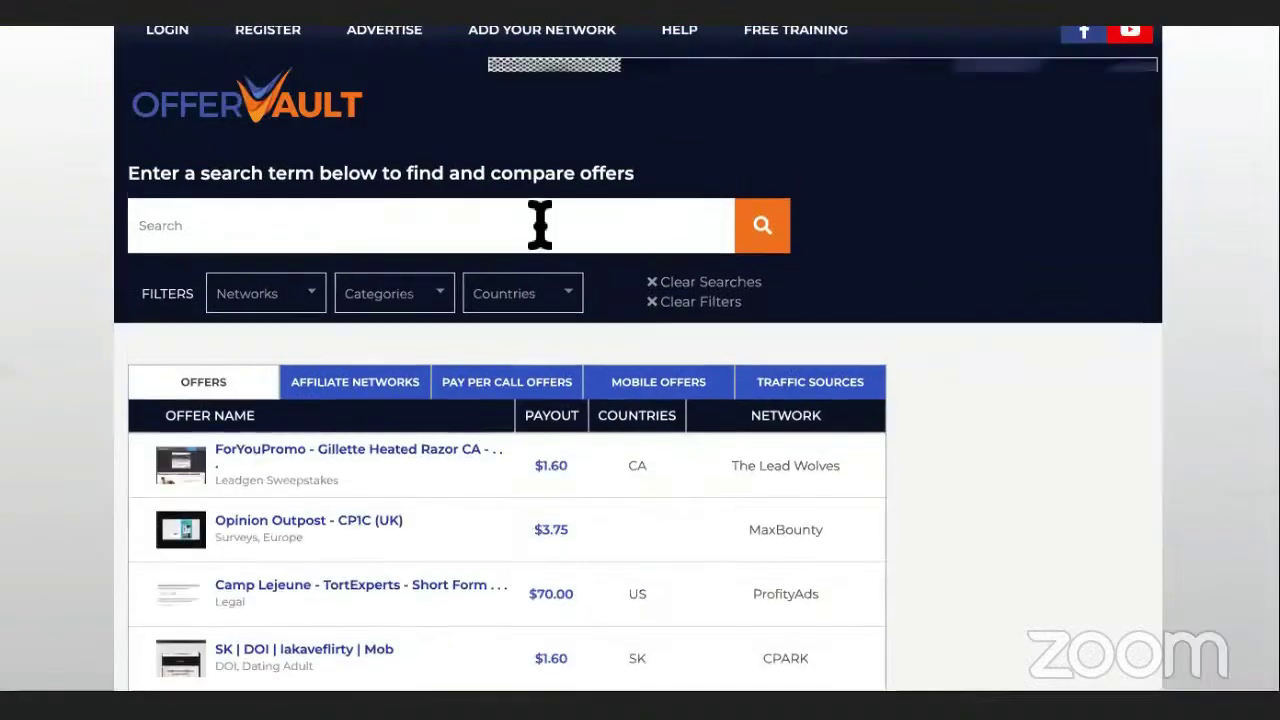
click(540, 223)
text(pest control)
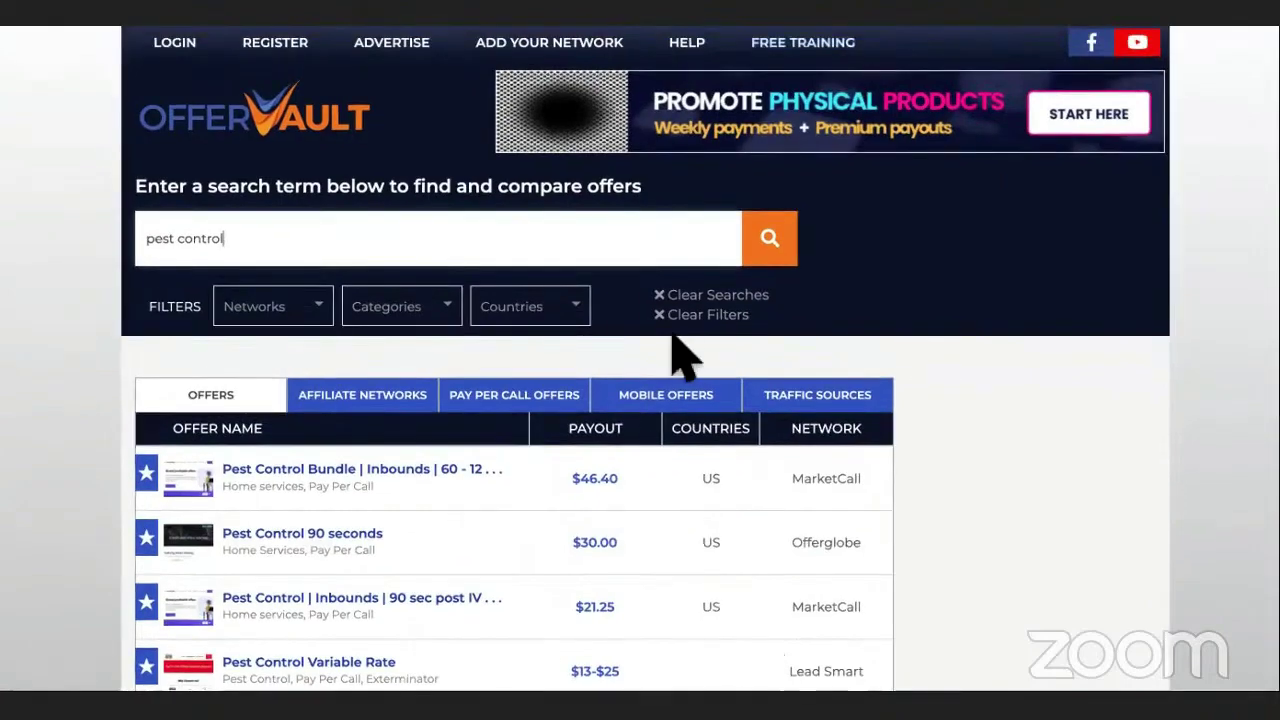
- Browse the affiliate networks available for filtering the offers, leaving the filter unset
click(302, 312)
scroll(305, 472, down, 3)
scroll(310, 475, down, 15)
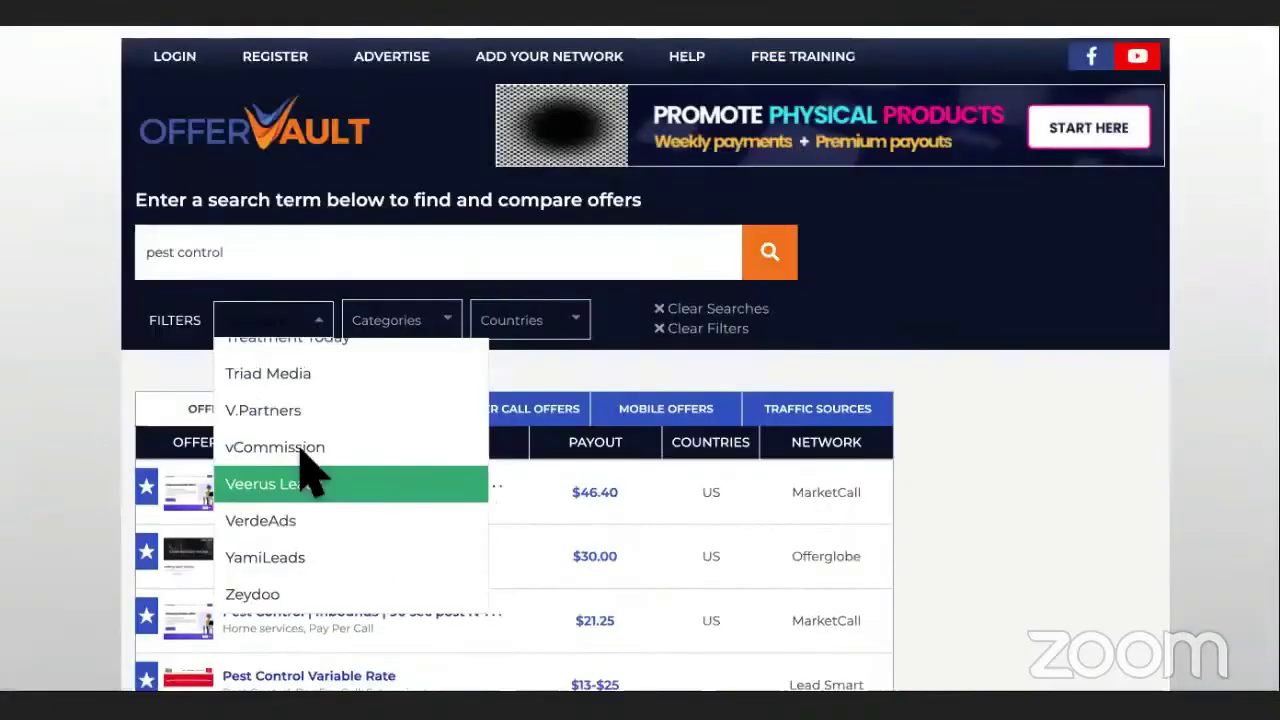
click(157, 452)
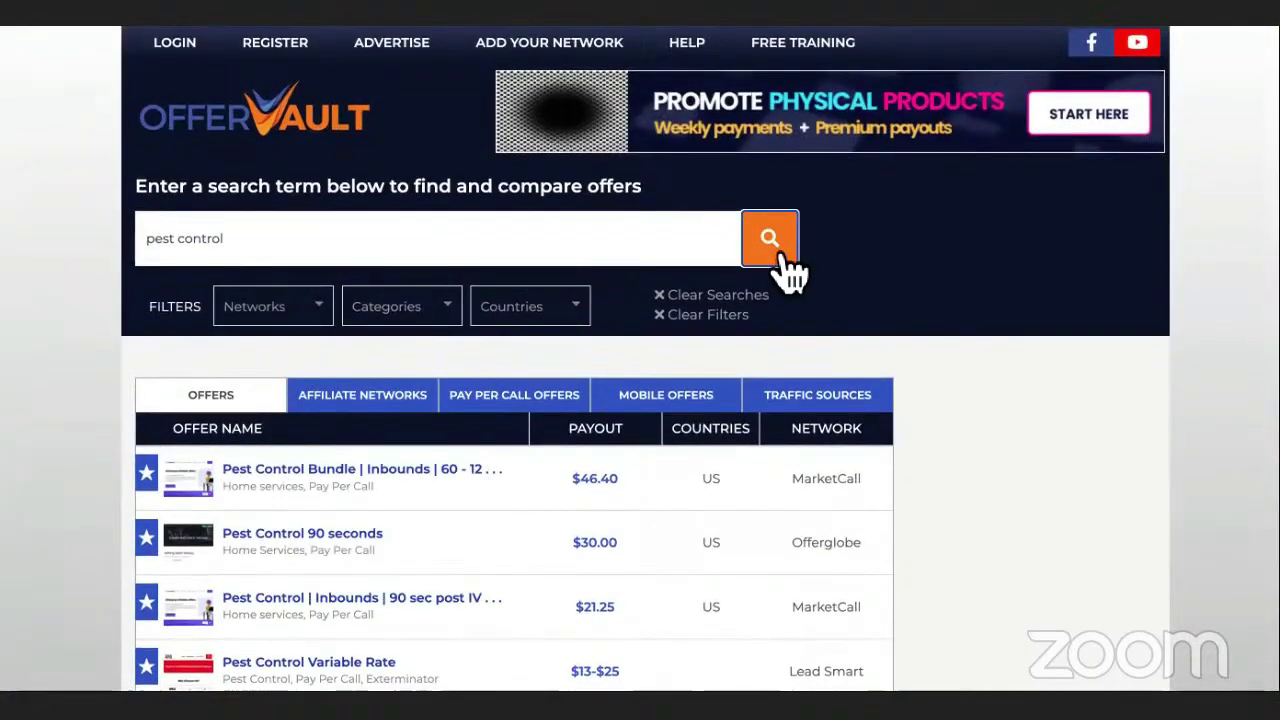
- Compare the payouts of the pest control offers from MarketCall and Offerglobe
scroll(771, 437, down, 3)
drag(628, 240, 573, 244)
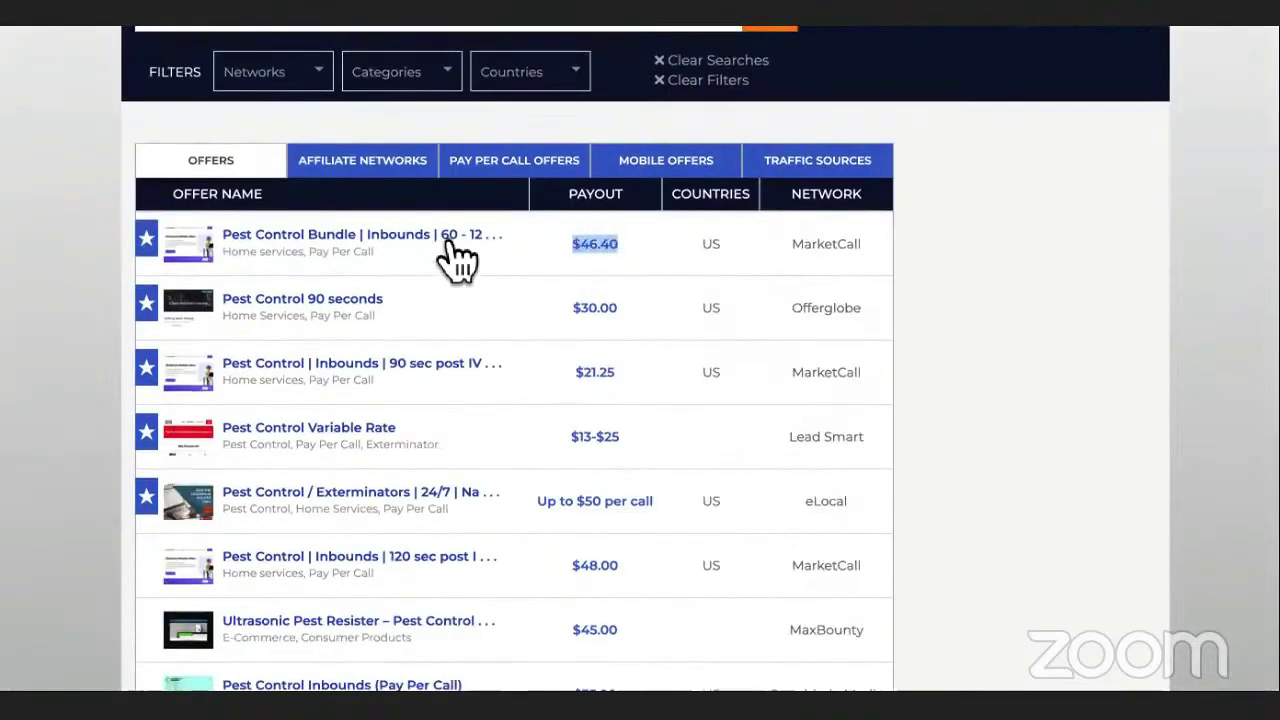
drag(655, 312, 556, 318)
drag(629, 566, 568, 566)
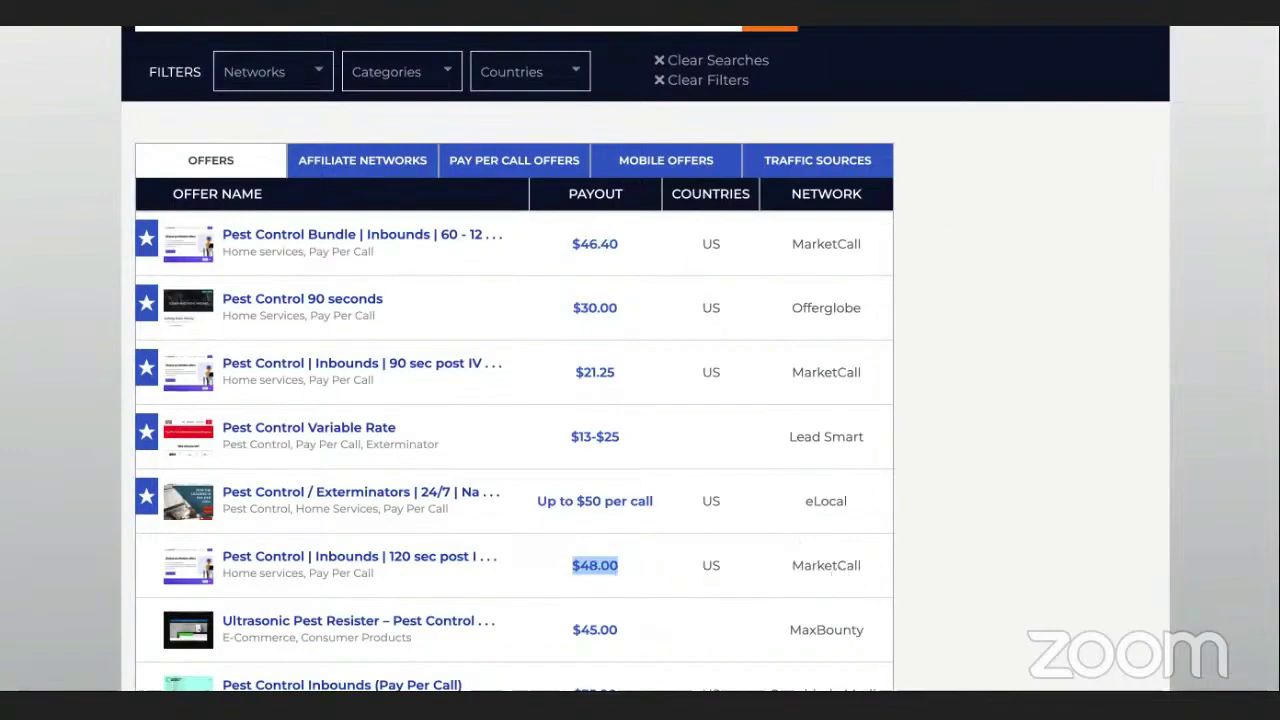
- Open the Marketcall affiliate dashboard in a new browser tab
key(ctrl+t)
text(mark)
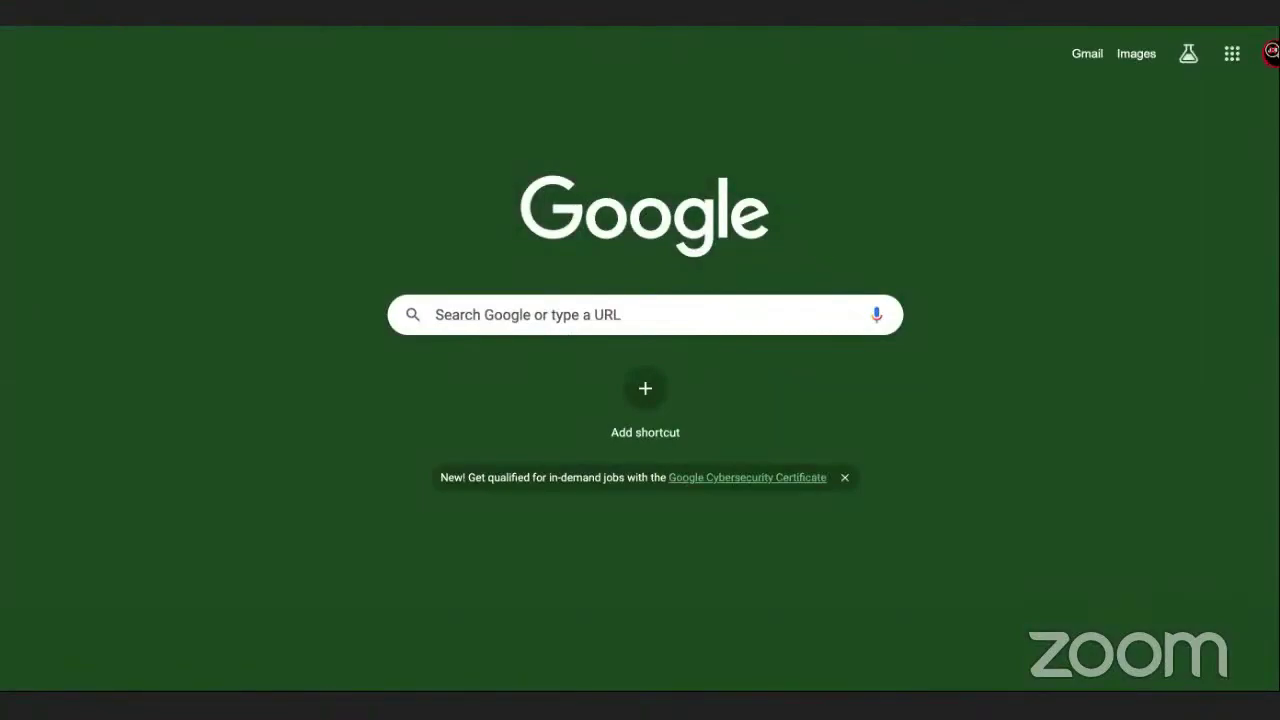
key(Return)
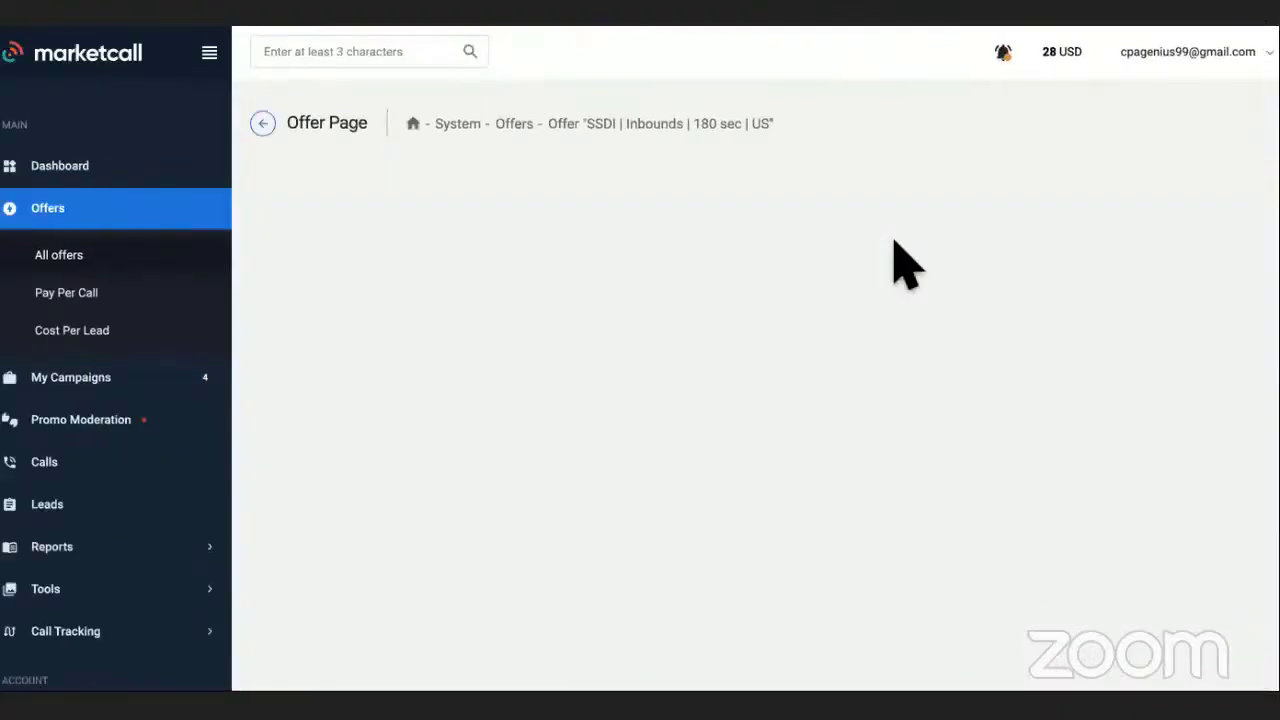
- Look through the Anti Job Affiliate Army website, including its sections for affiliates and business owners
scroll(920, 150, down, 6)
scroll(800, 234, up, 6)
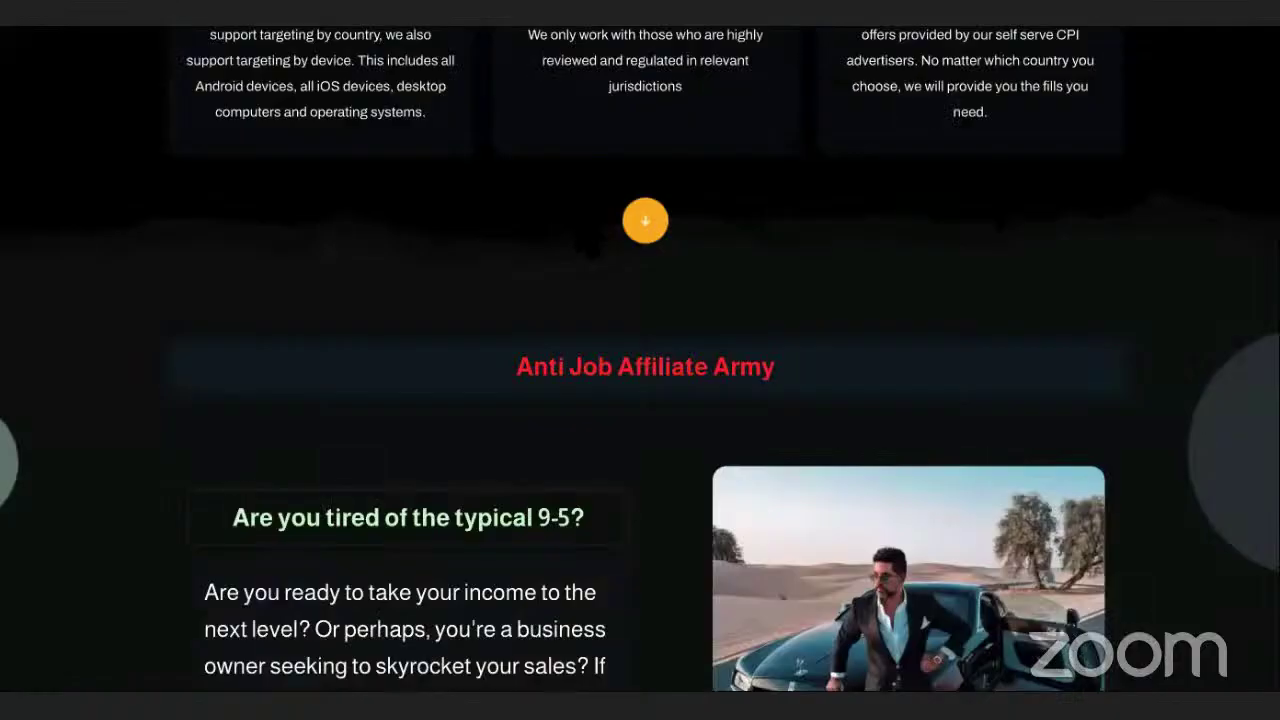
scroll(585, 232, up, 4)
scroll(585, 232, down, 10)
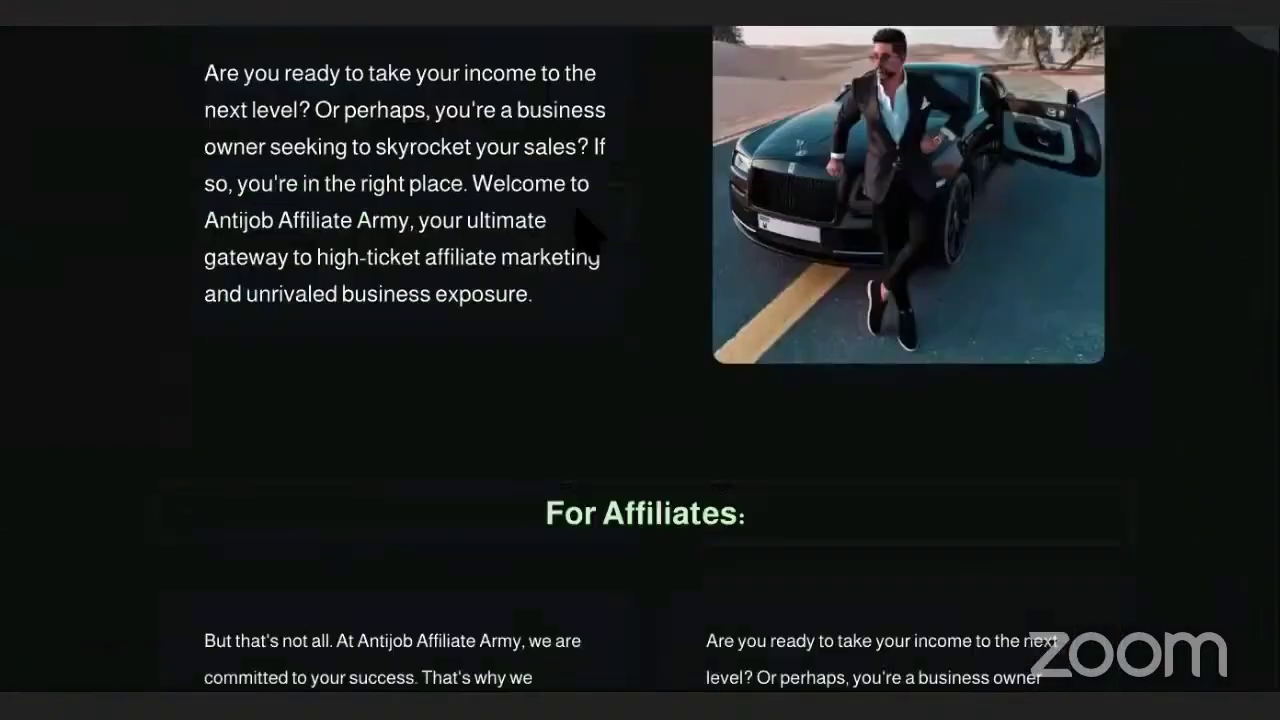
scroll(585, 232, up, 2)
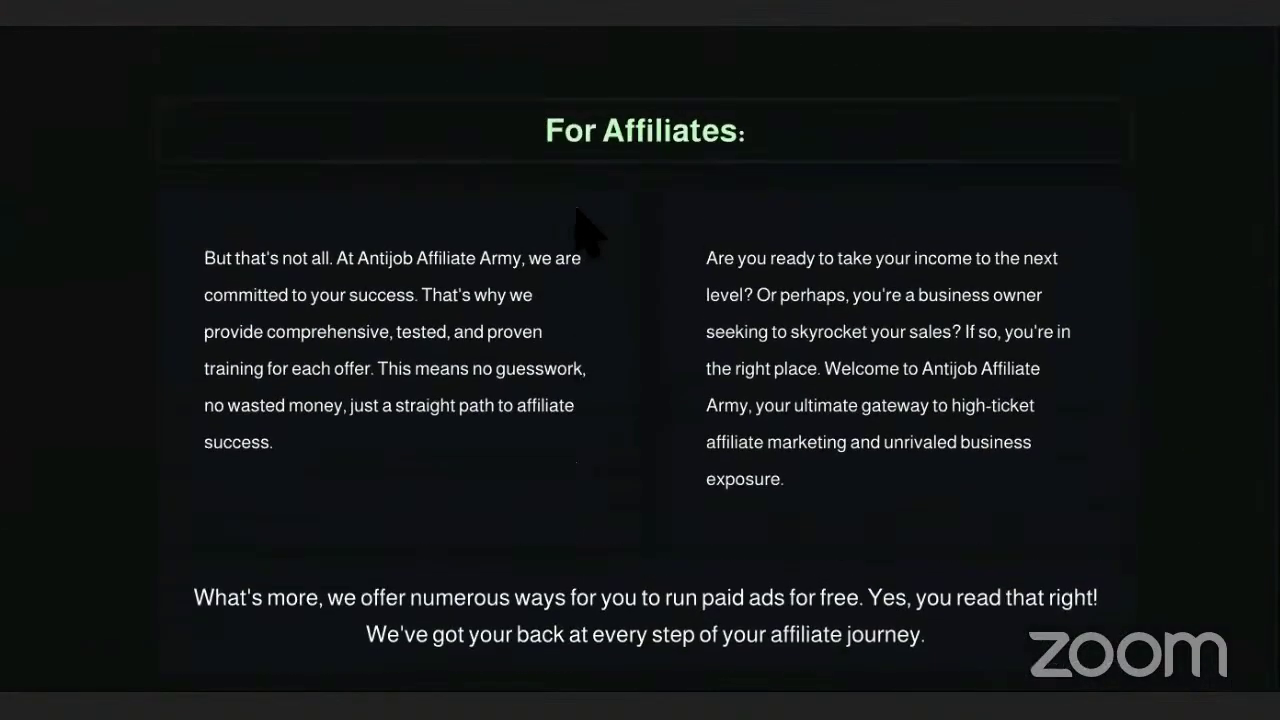
scroll(585, 232, down, 5)
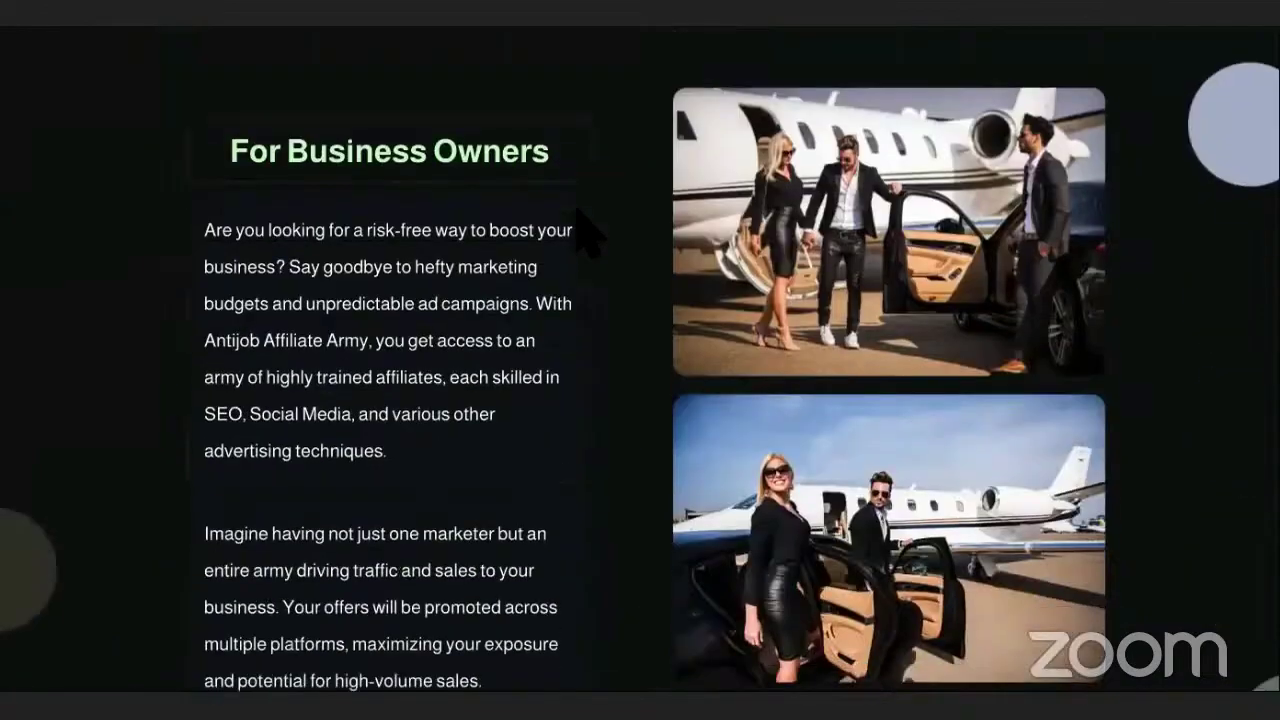
scroll(585, 235, up, 15)
scroll(588, 235, up, 1)
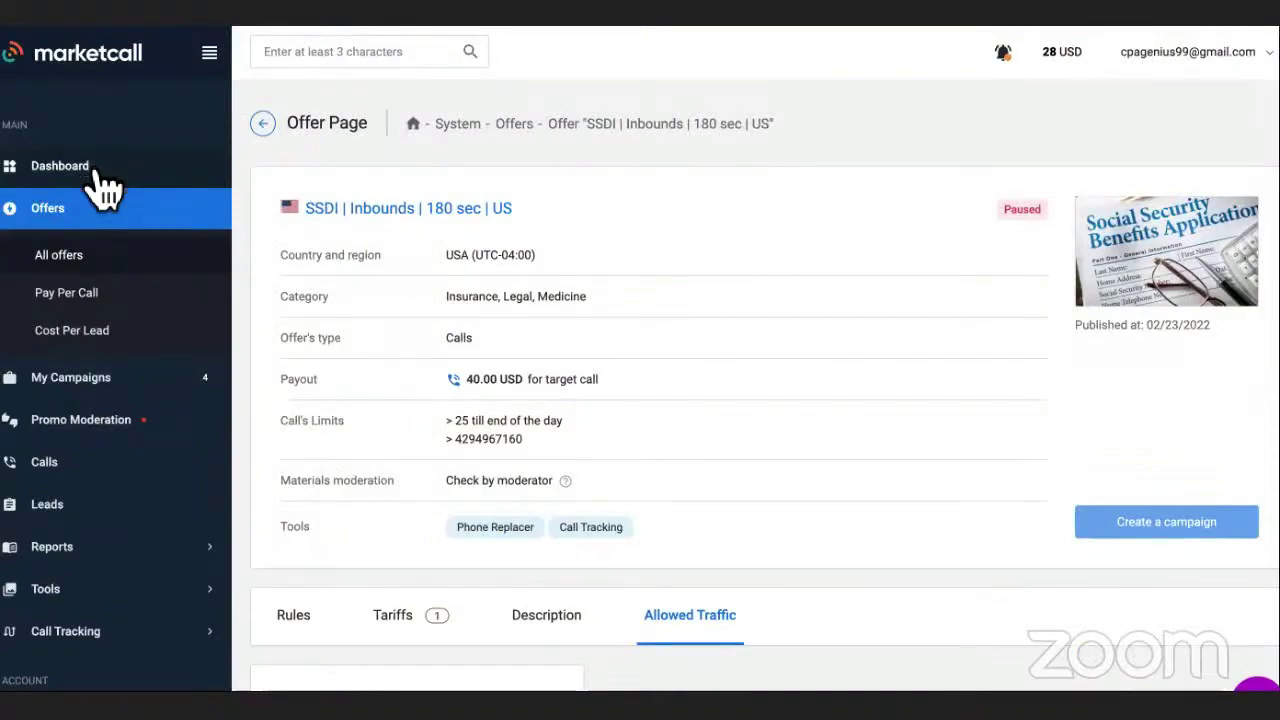
- List Marketcall's pay-per-call offers and open the "Pest Control | Inbounds | 120 sec post IVR" offer
click(123, 298)
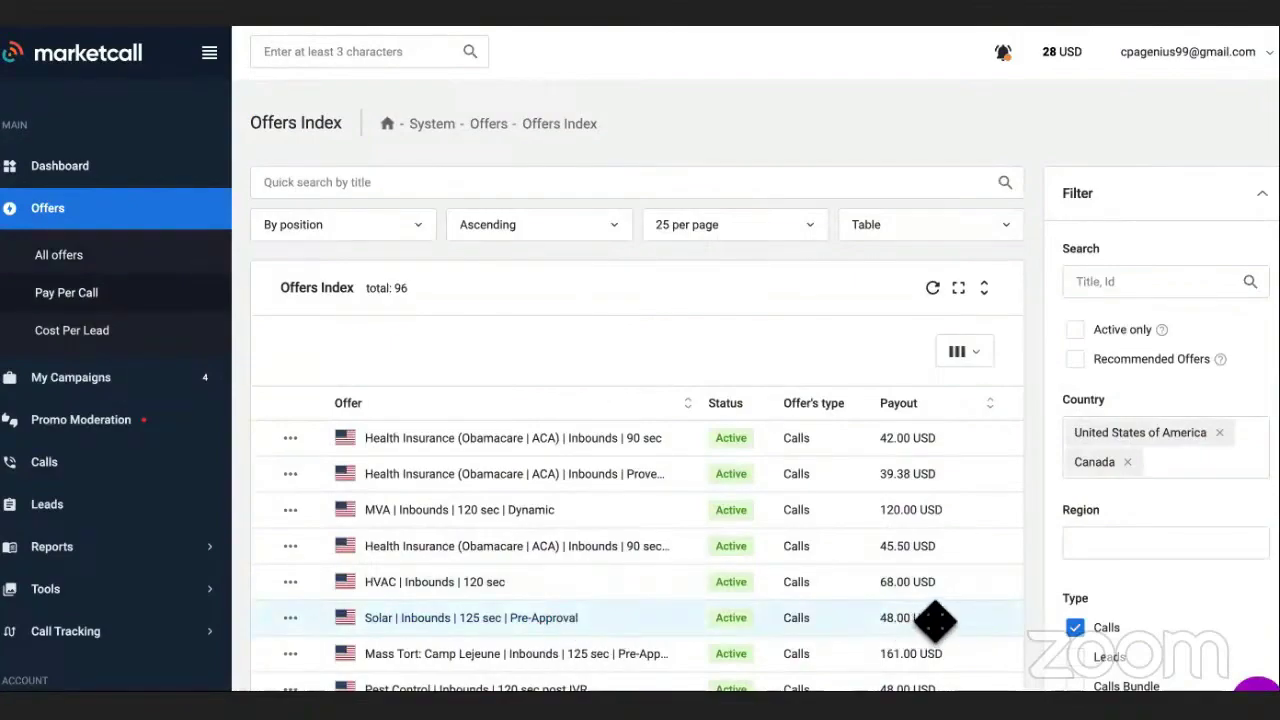
scroll(877, 620, down, 3)
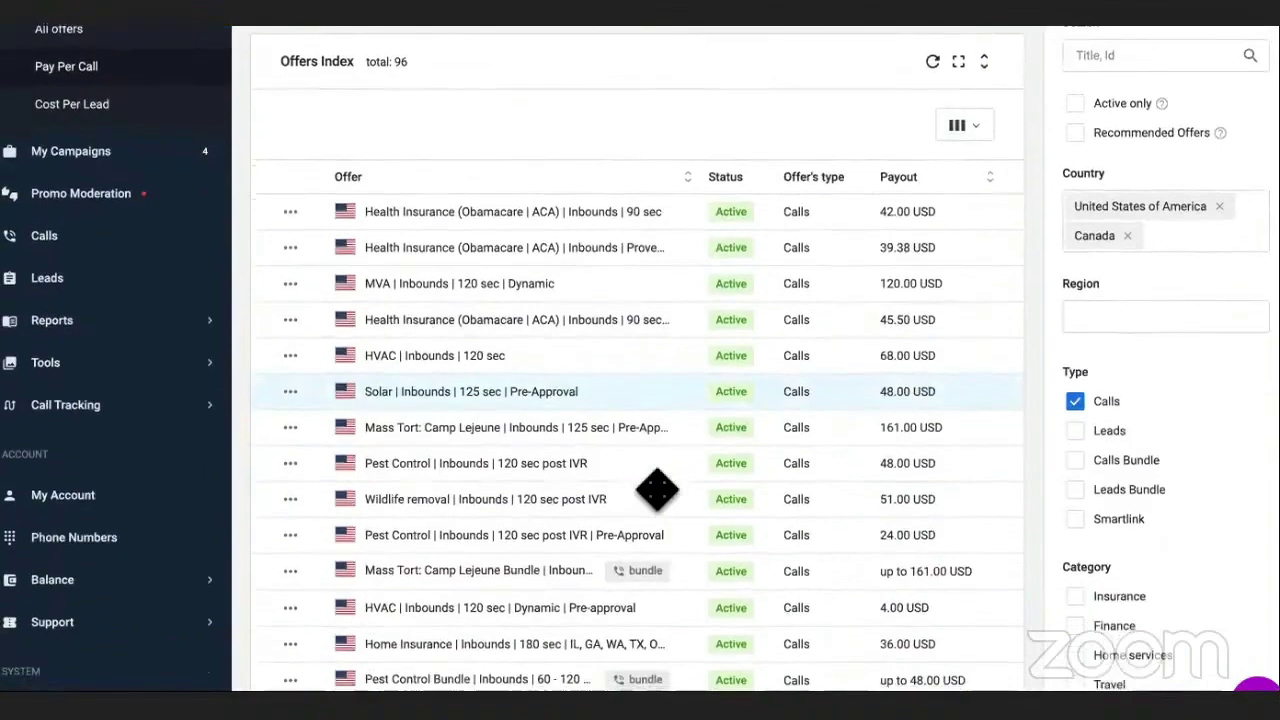
click(537, 465)
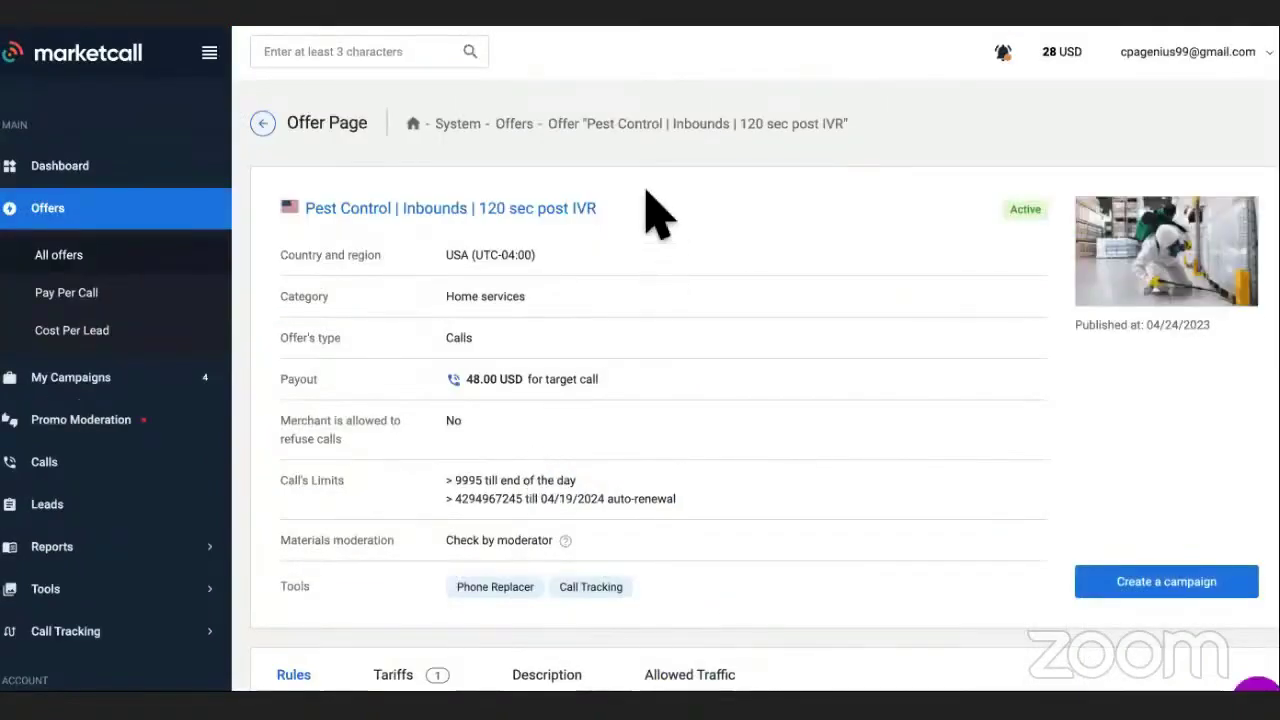
- Examine the pest control offer's required call duration, payout per target call and call limits
drag(623, 206, 479, 208)
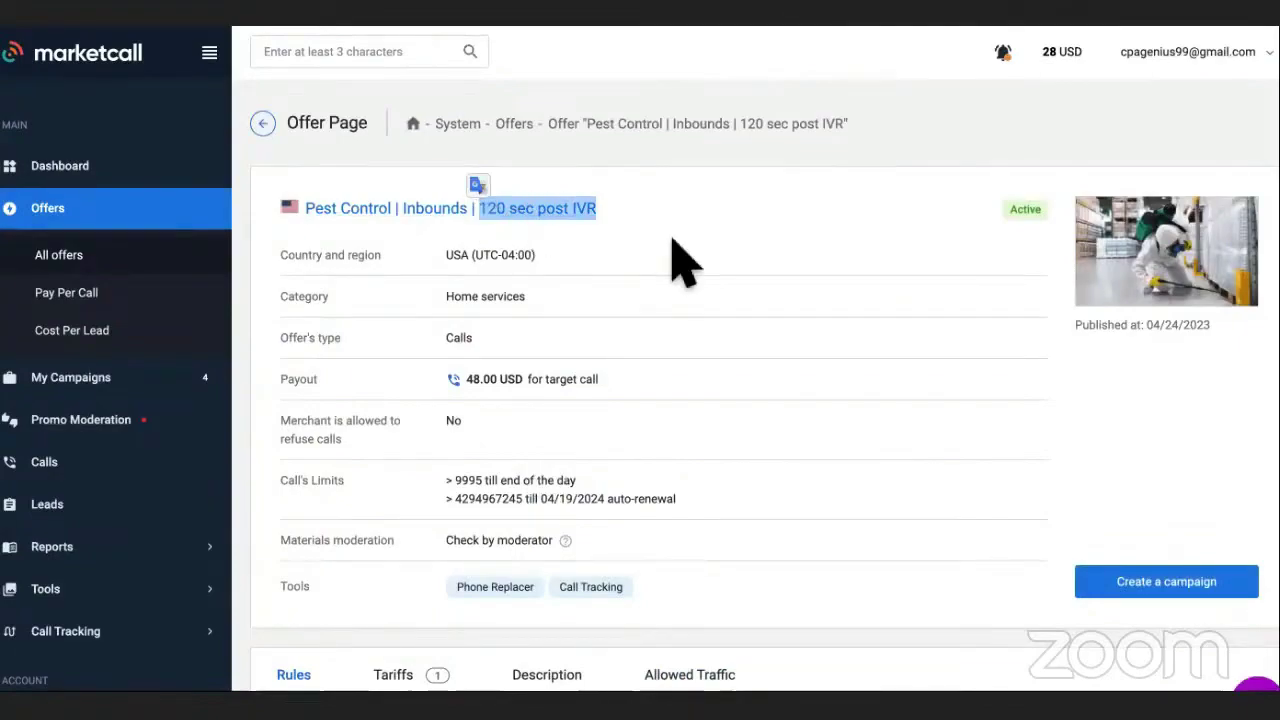
scroll(680, 262, down, 3)
drag(604, 206, 466, 206)
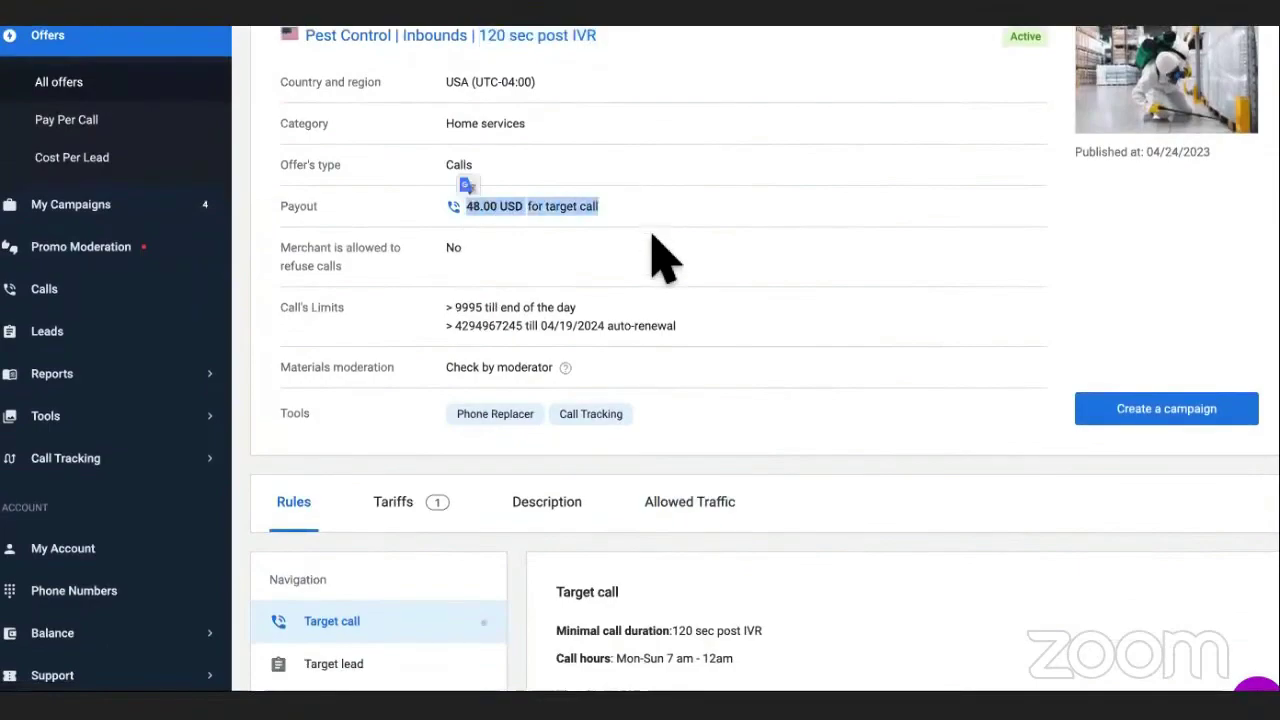
scroll(662, 255, down, 6)
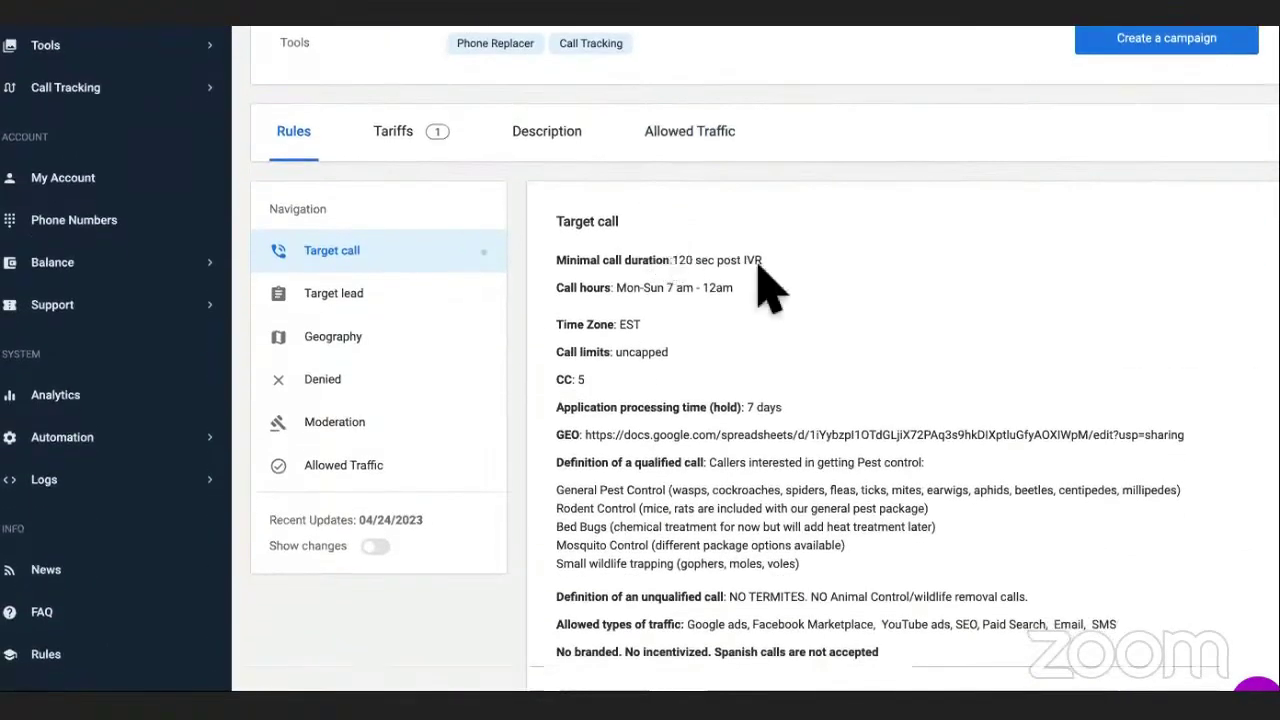
drag(557, 352, 680, 348)
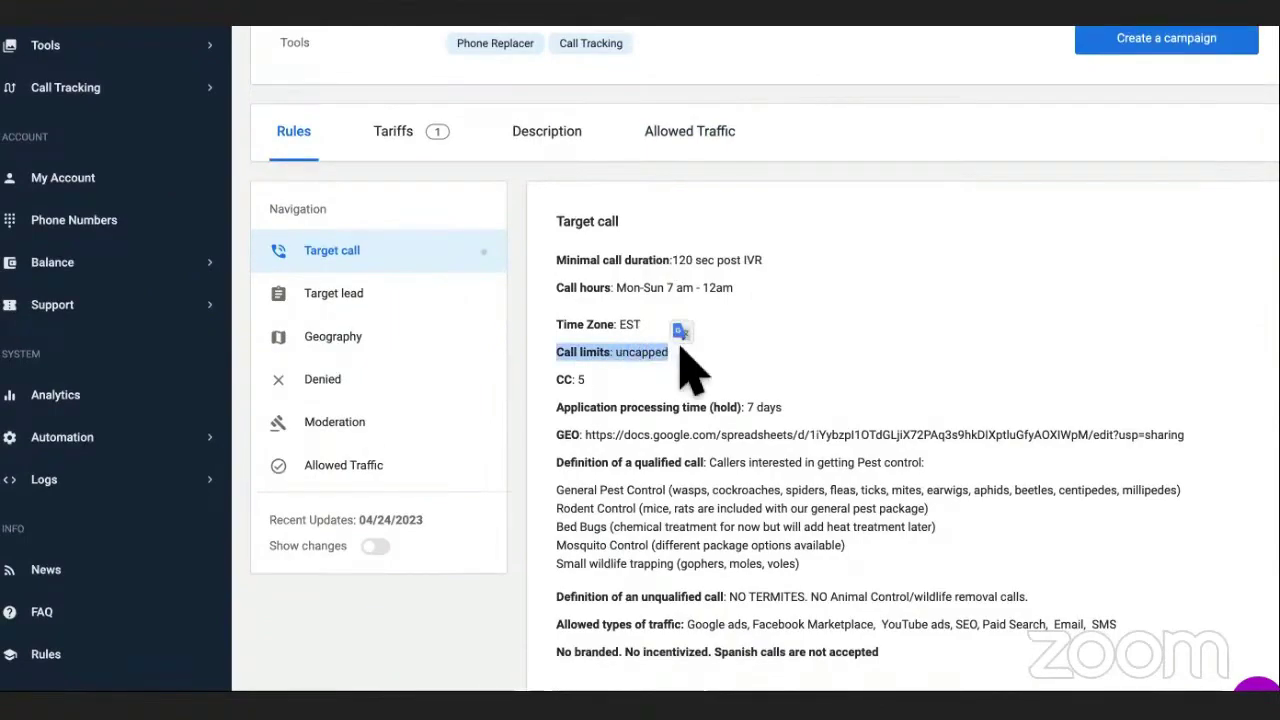
scroll(690, 370, down, 1)
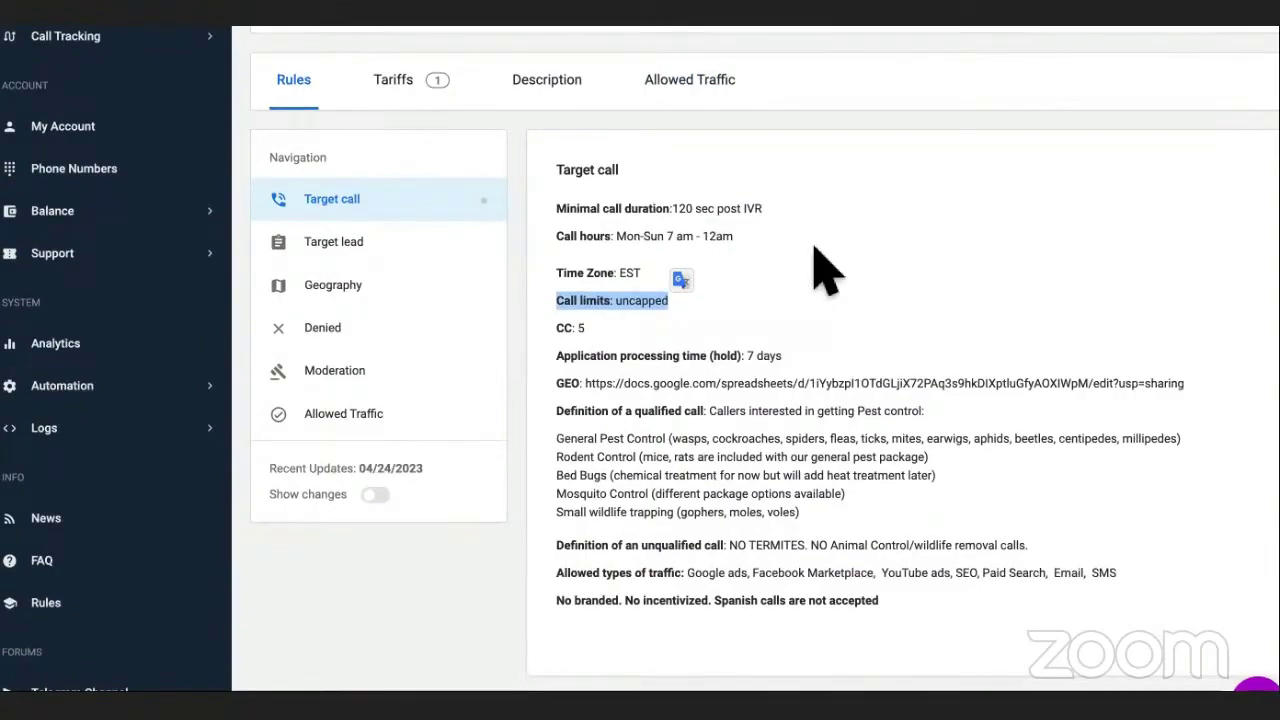
- Review the pest types in the qualified call definition and select the word "wasps"
click(858, 435)
drag(858, 435, 677, 437)
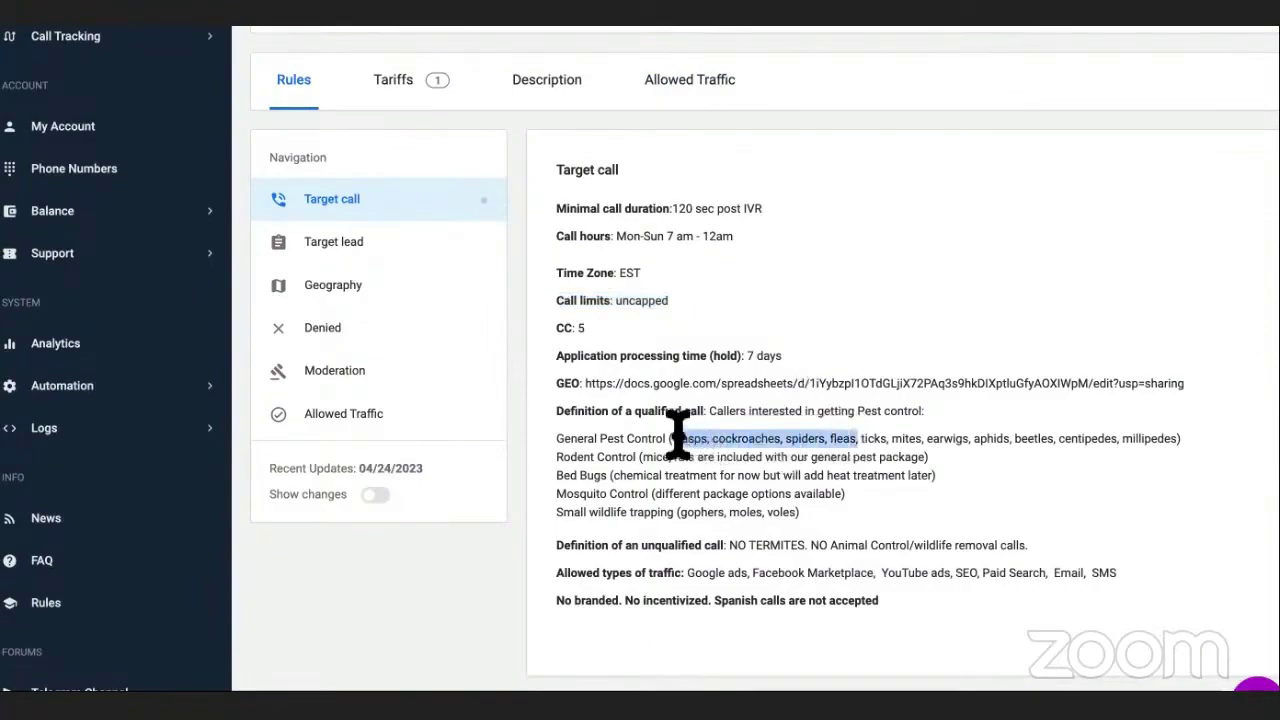
click(781, 437)
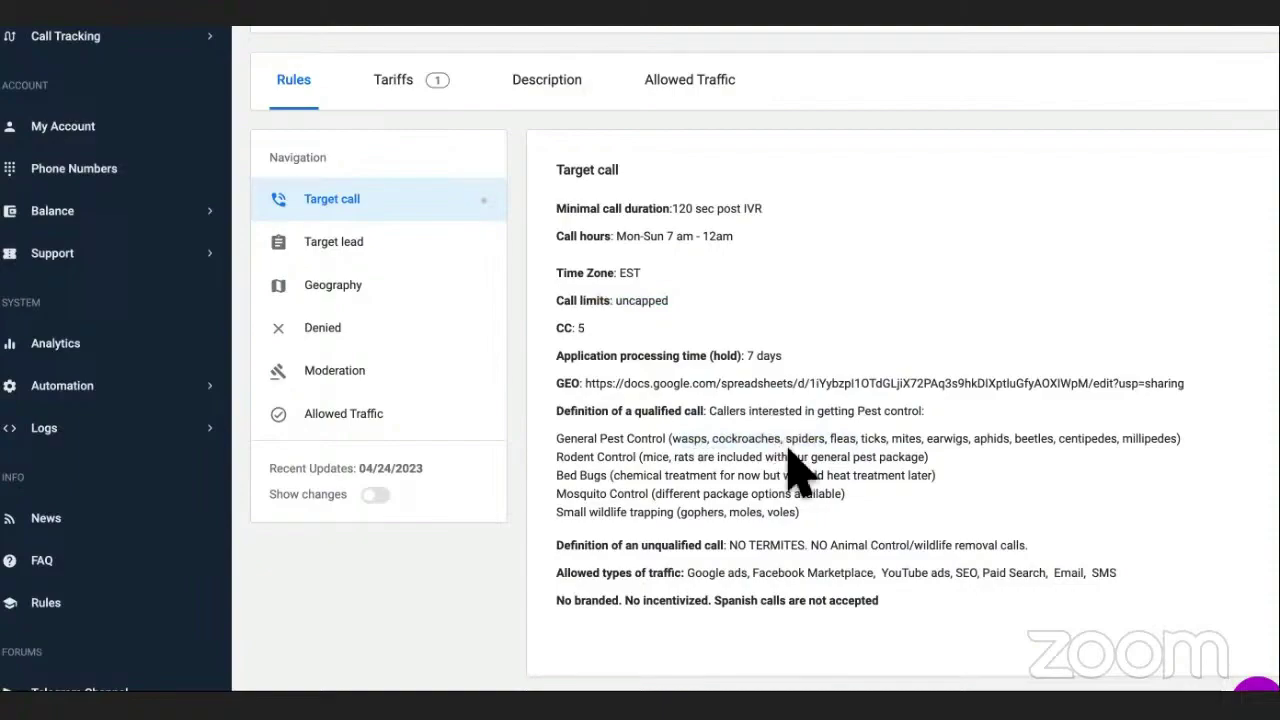
double_click(690, 438)
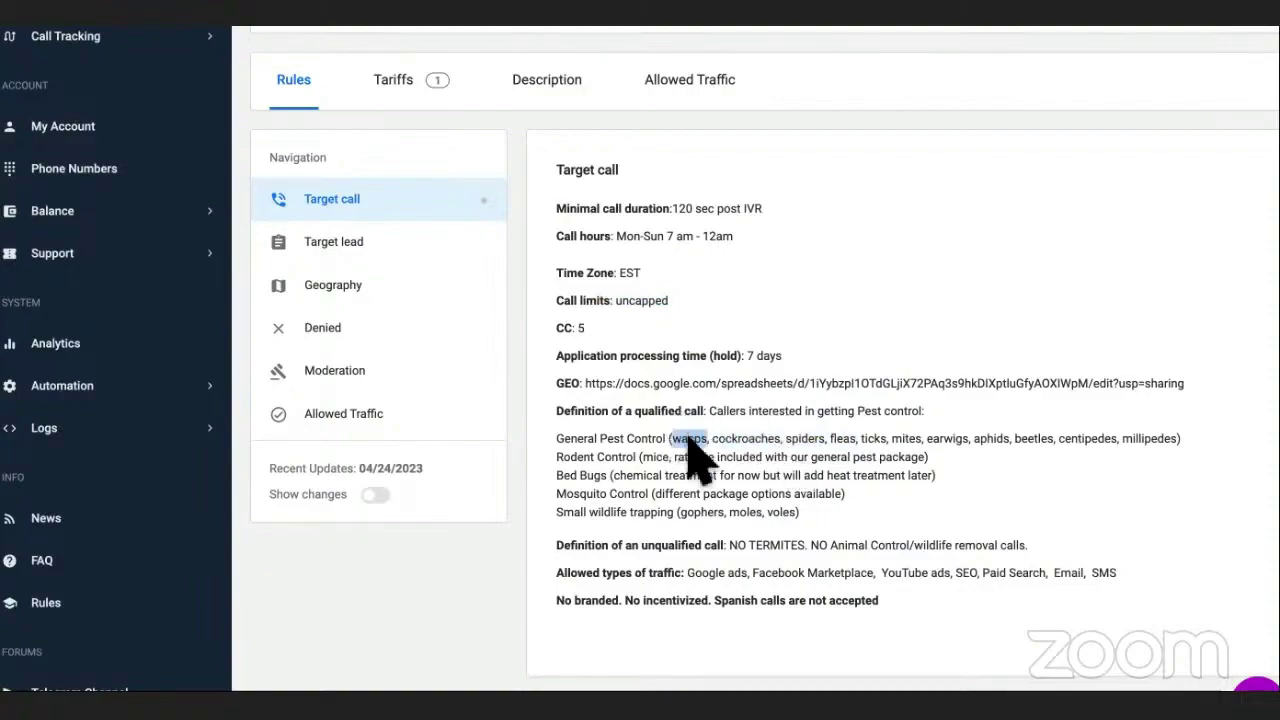
right_click(690, 438)
click(736, 482)
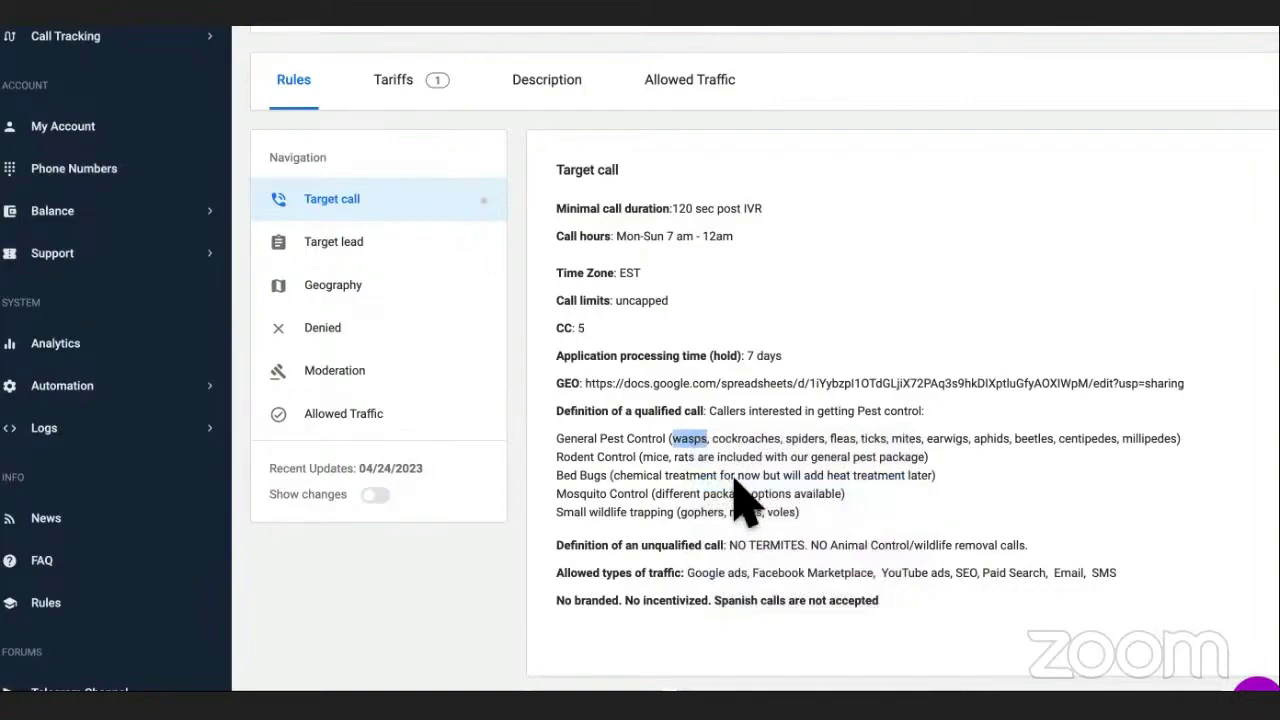
- Return to the Google results, search for "wasp removal st louis" and skim the website results
click(656, 20)
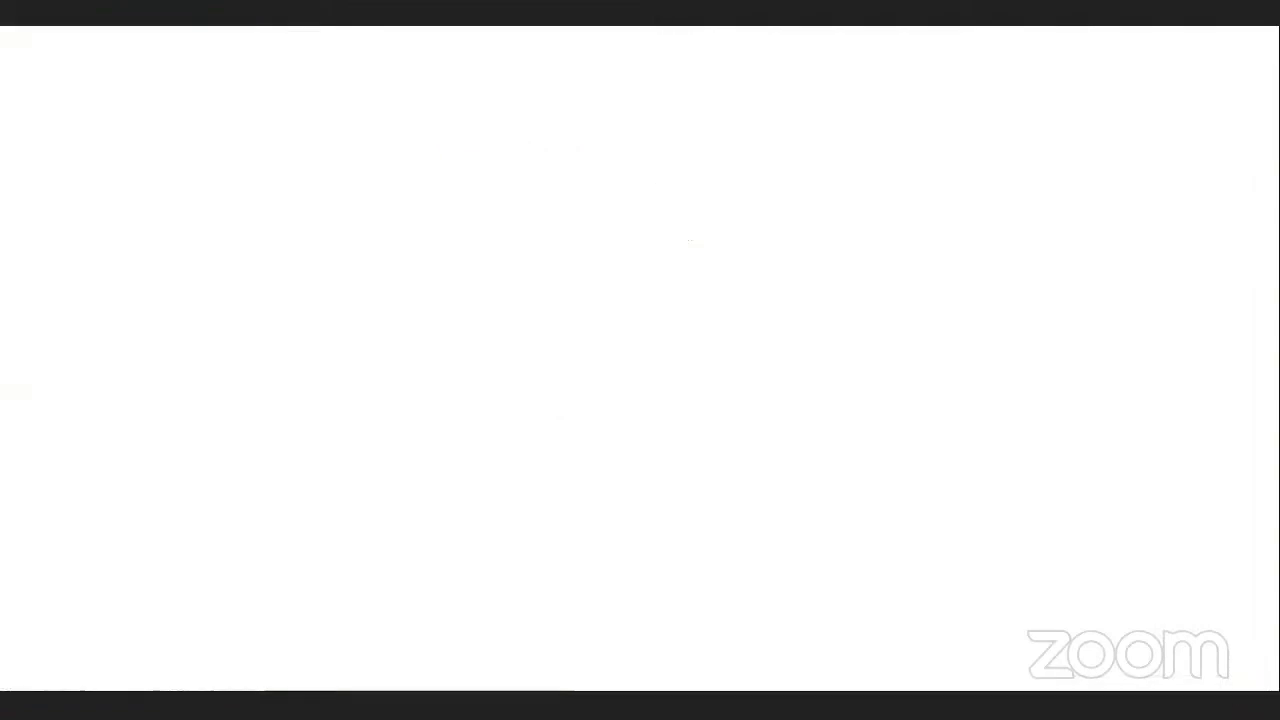
click(386, 60)
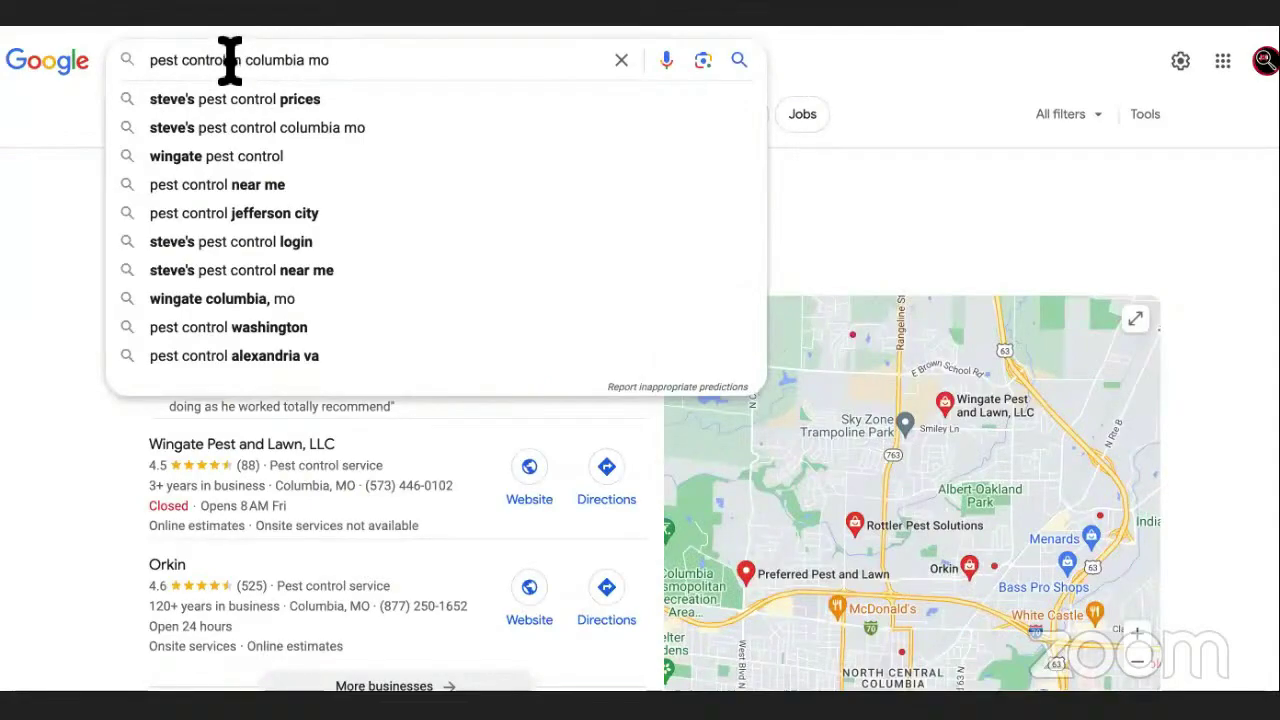
triple_click(333, 62)
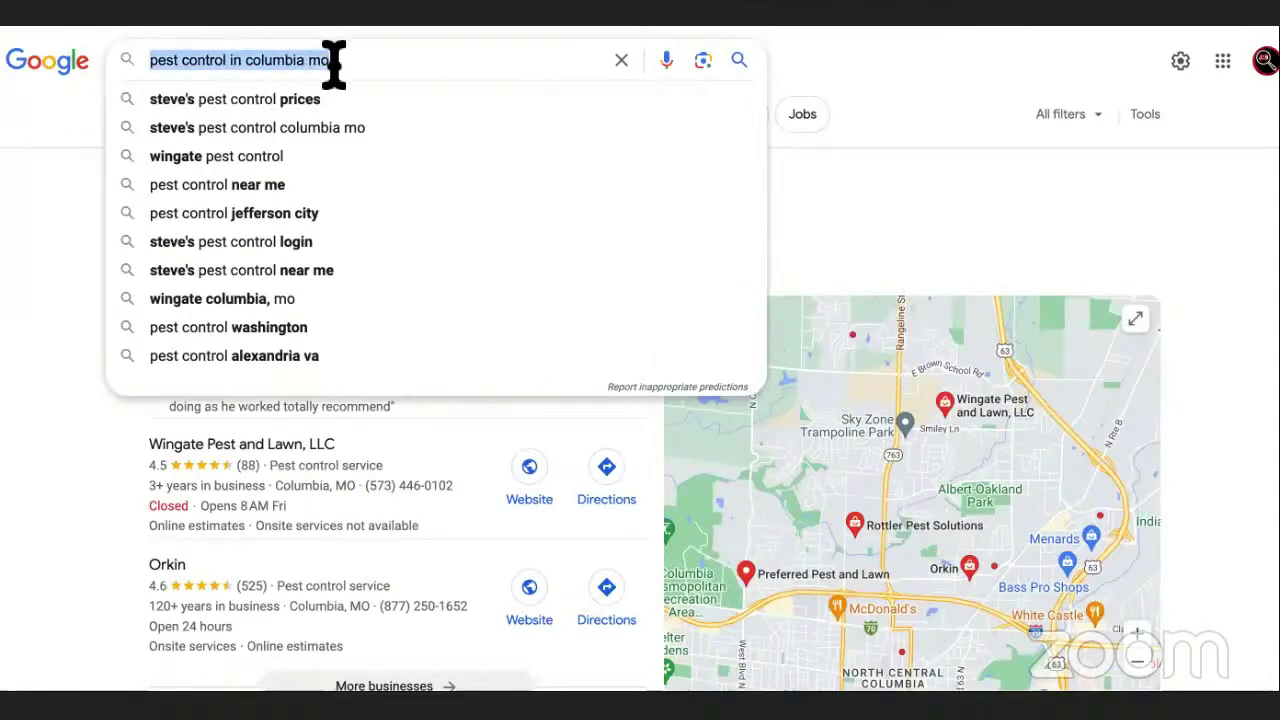
text(wasps)
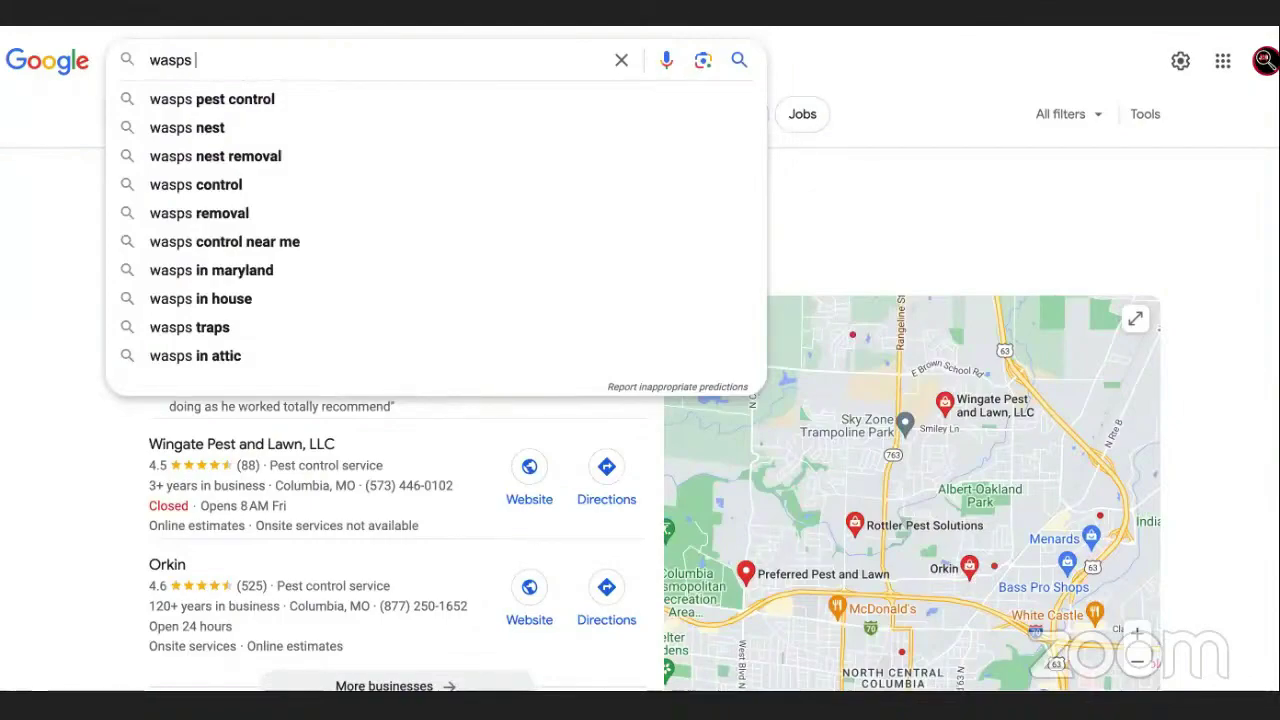
text( removal s)
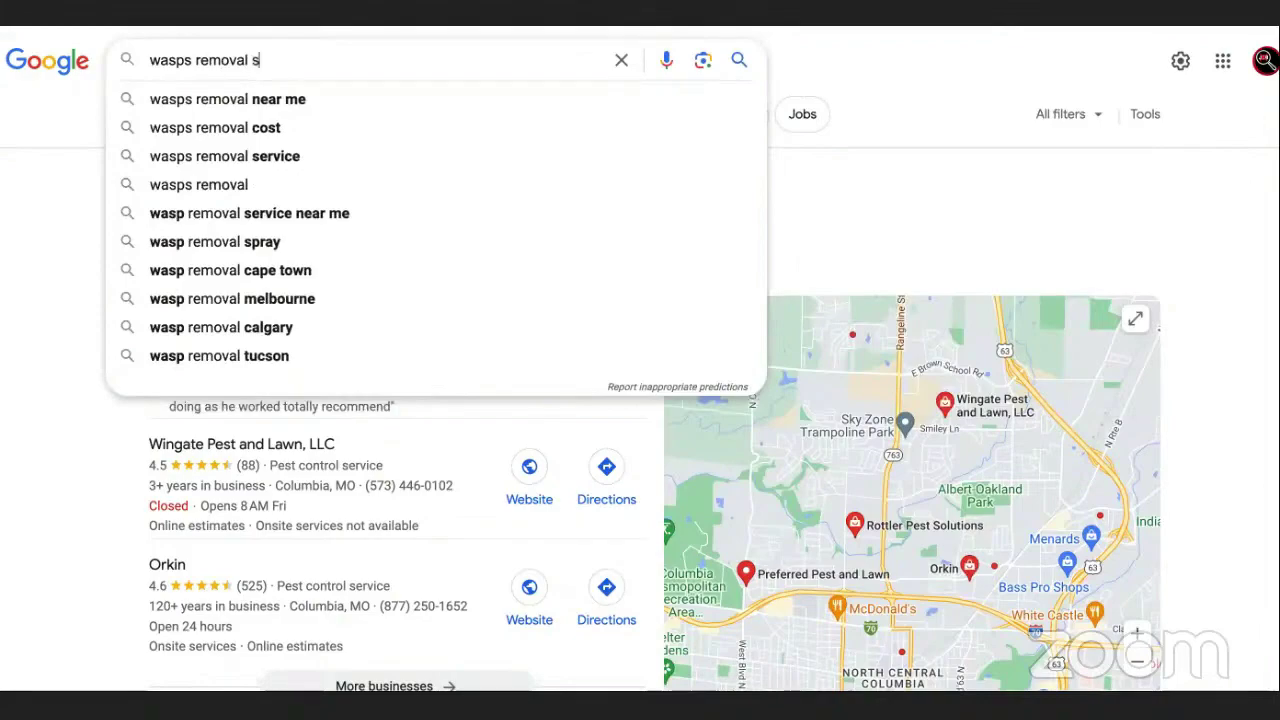
text(t.l)
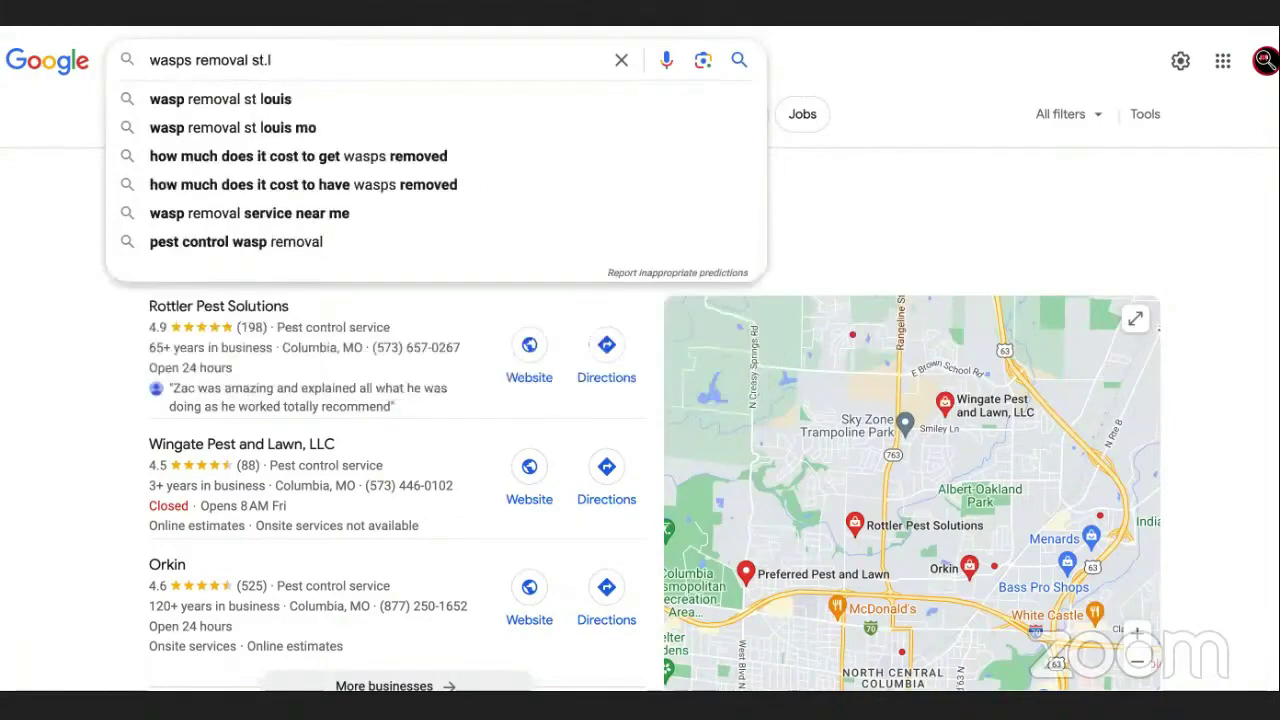
click(338, 90)
scroll(100, 429, down, 5)
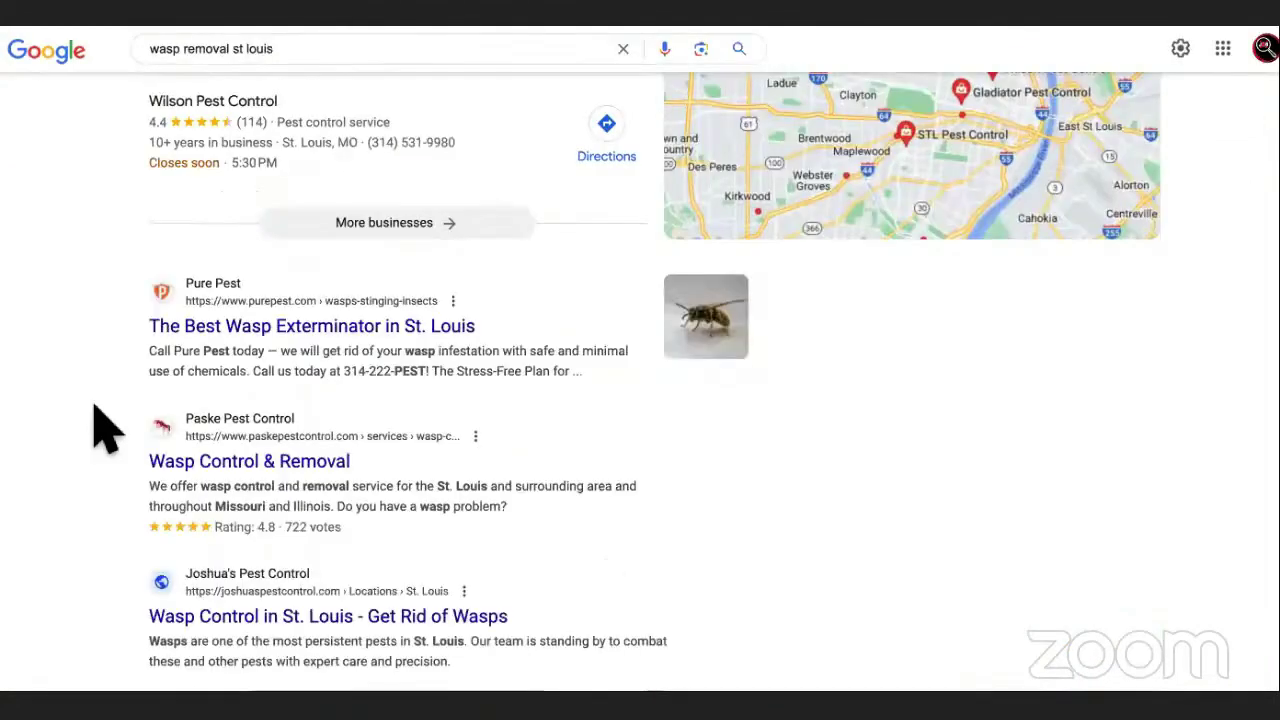
scroll(100, 429, down, 1)
scroll(100, 429, down, 3)
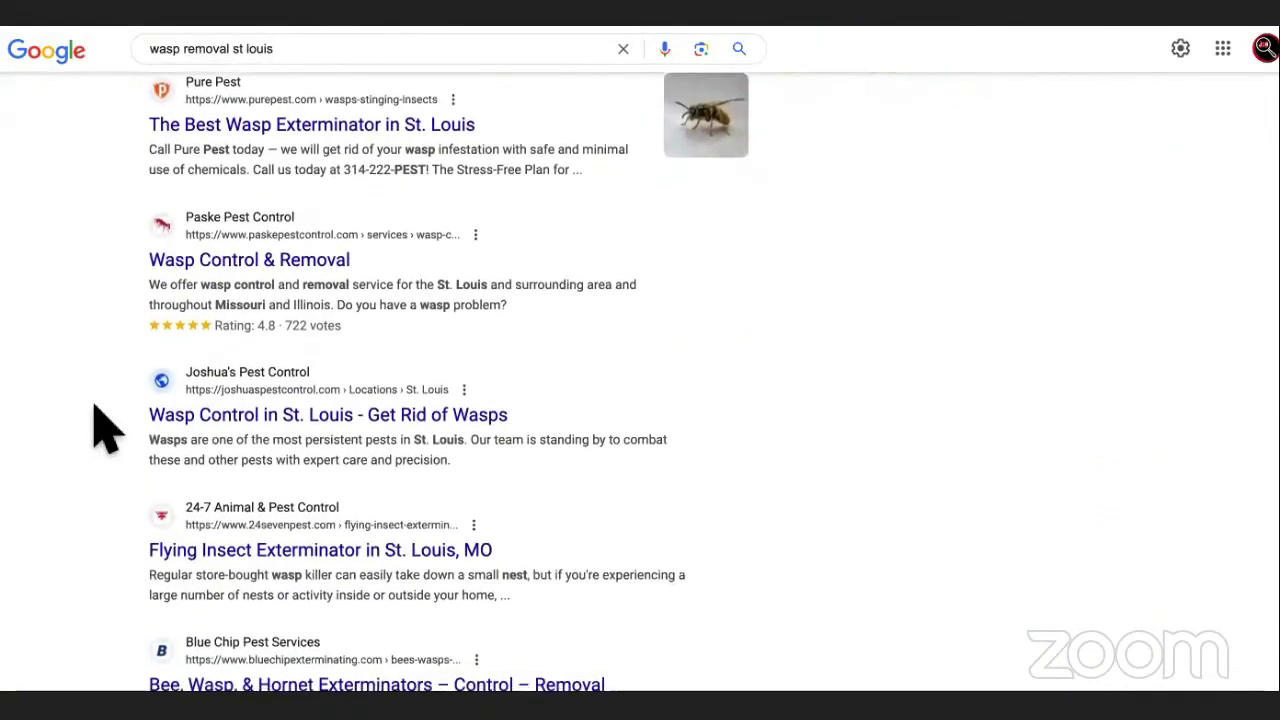
- Skim the lower organic results for "wasp removal st louis", including the local pest control and directory sites
scroll(100, 429, down, 4)
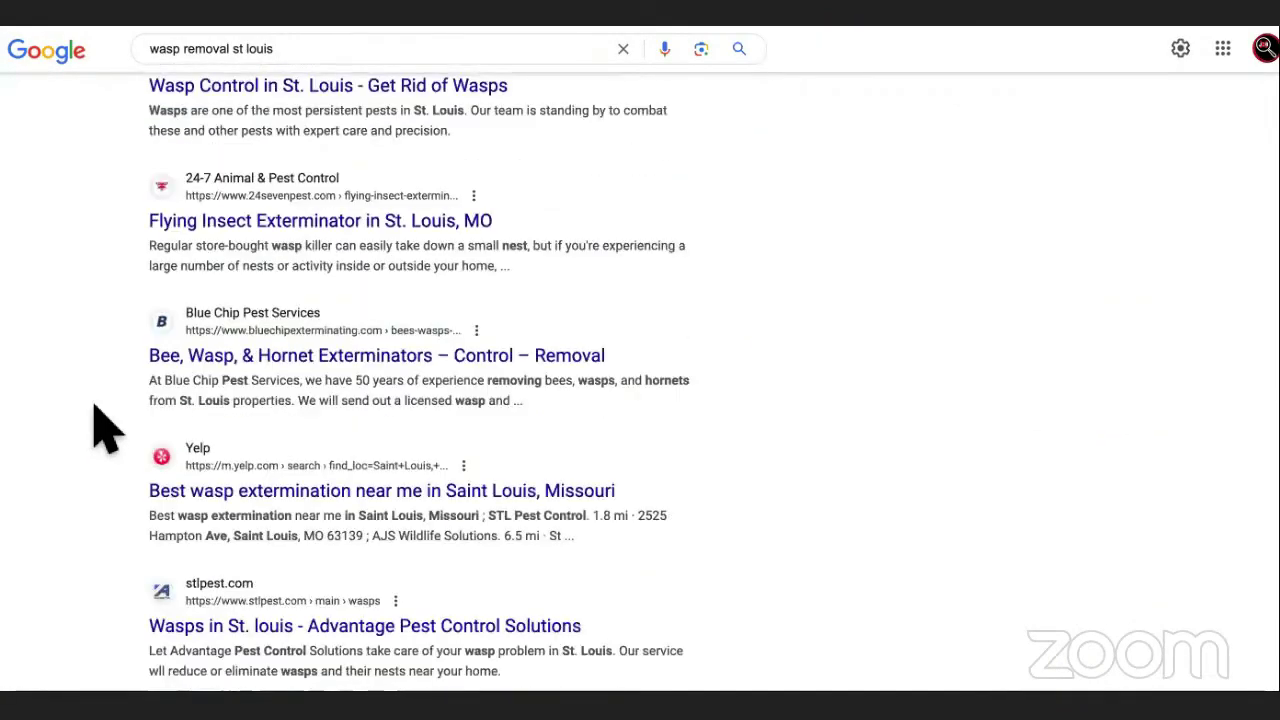
scroll(100, 429, down, 5)
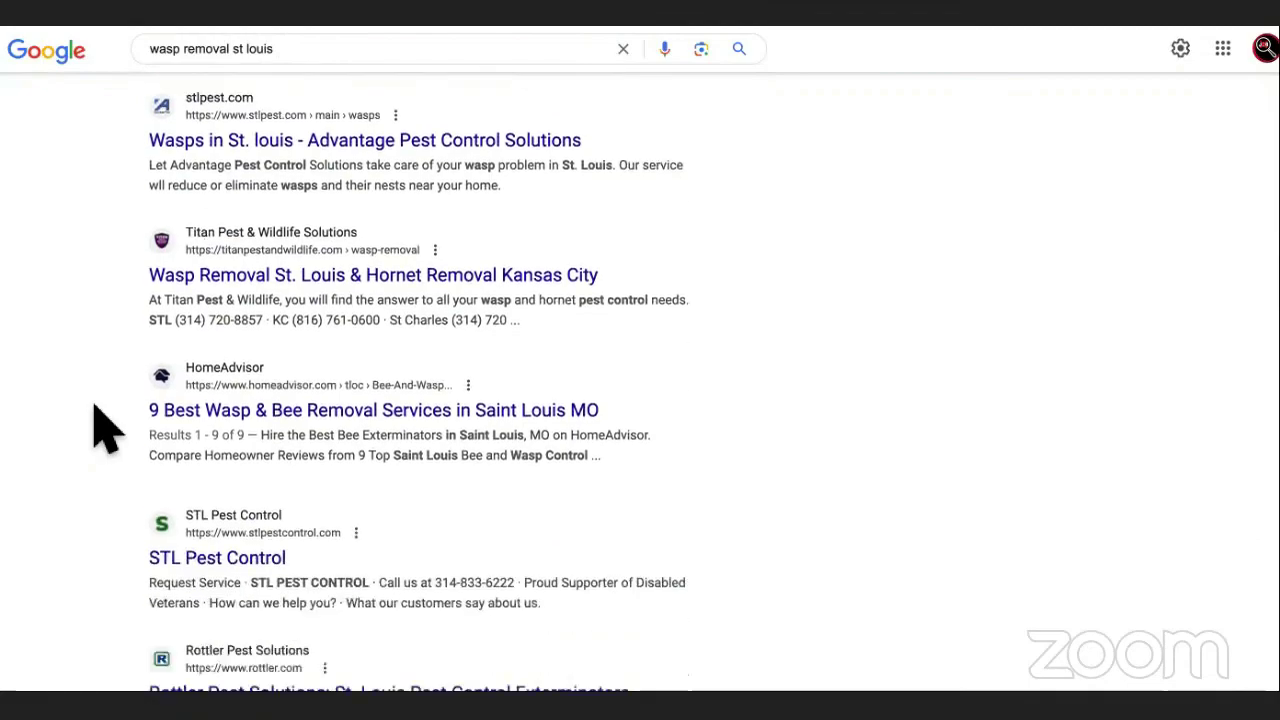
scroll(100, 429, up, 6)
scroll(105, 429, up, 5)
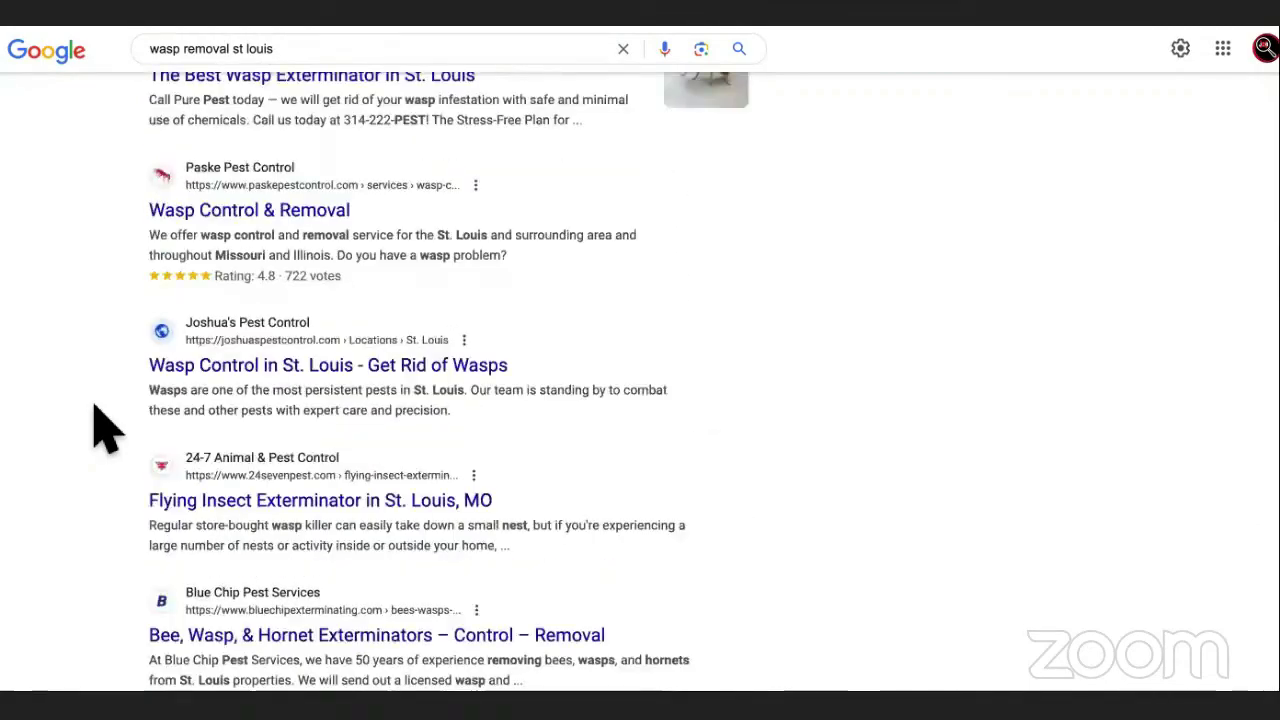
- Switch to the Marketcall offer and copy the word "cockroaches" from its general pest control list
key(alt+Tab)
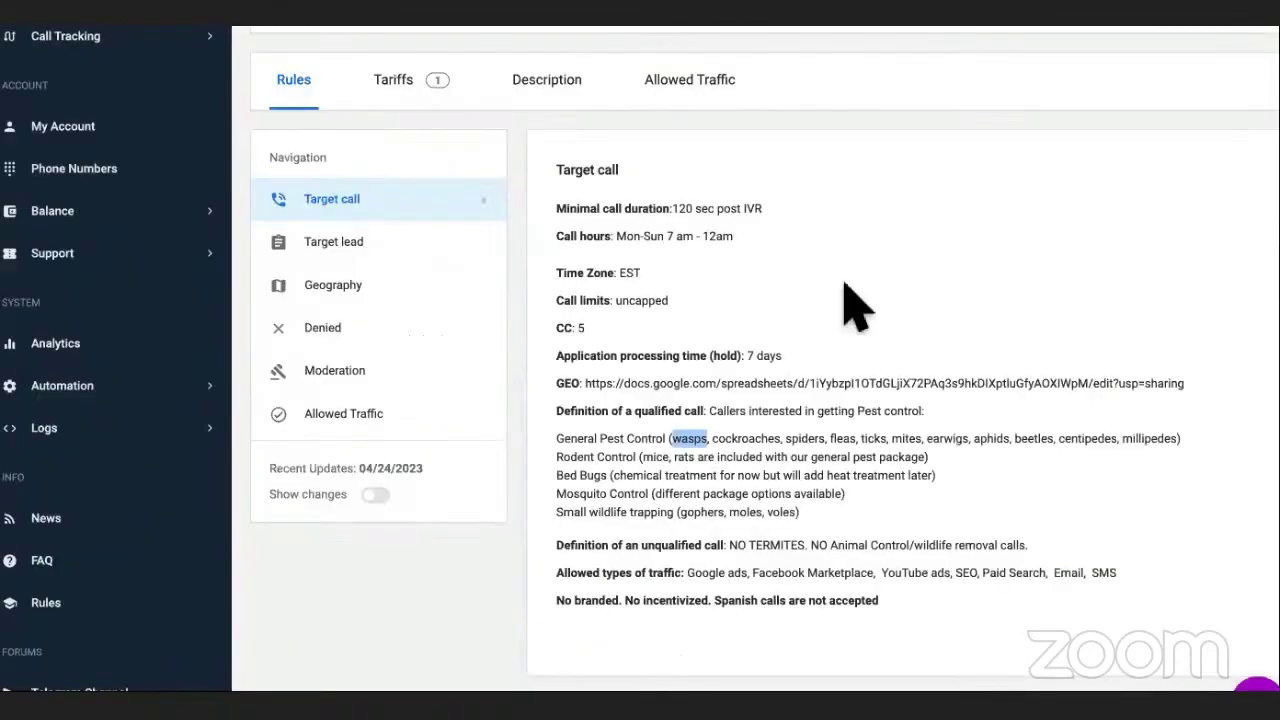
drag(780, 436, 712, 436)
right_click(730, 434)
click(795, 476)
- Return to the Google results and search for "cockroaches removal st louis"
key(alt+Tab)
scroll(610, 318, up, 2)
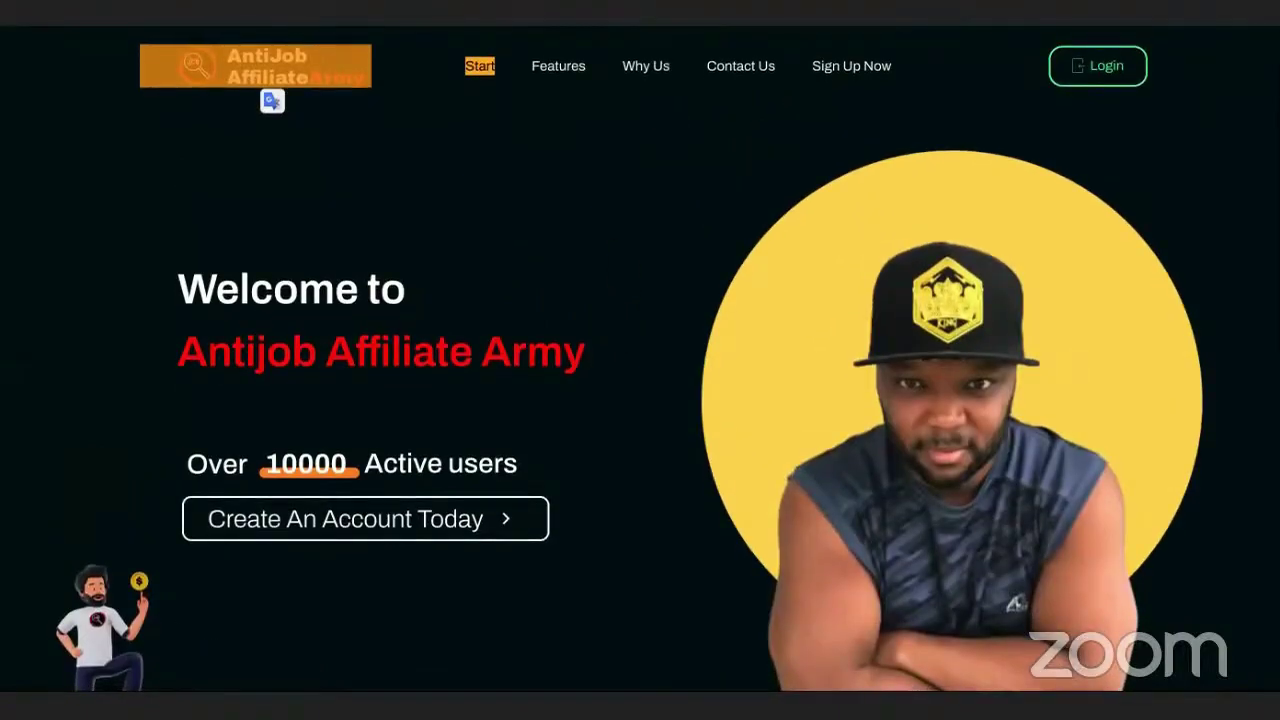
key(alt+Tab)
drag(231, 49, 100, 65)
text(cockroaches st louis)
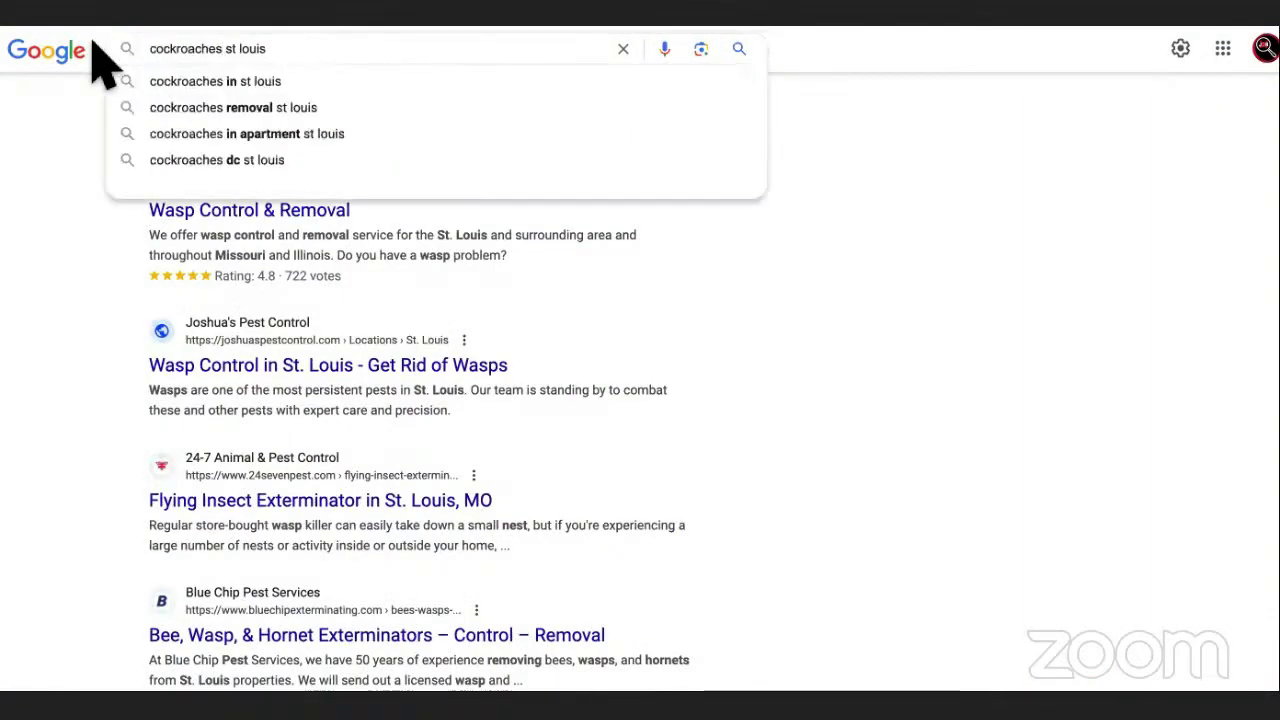
click(205, 107)
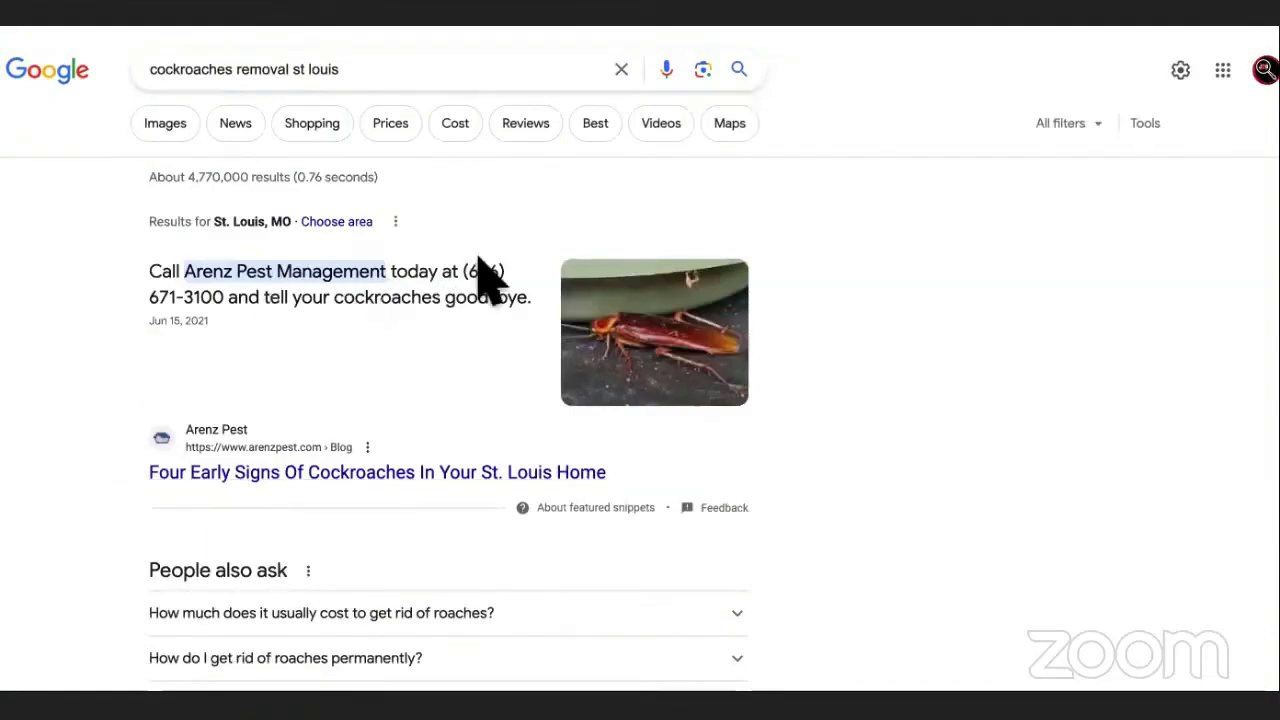
- Highlight the phone number in the featured snippet and skim the cockroach removal results down to the business map
drag(462, 268, 488, 305)
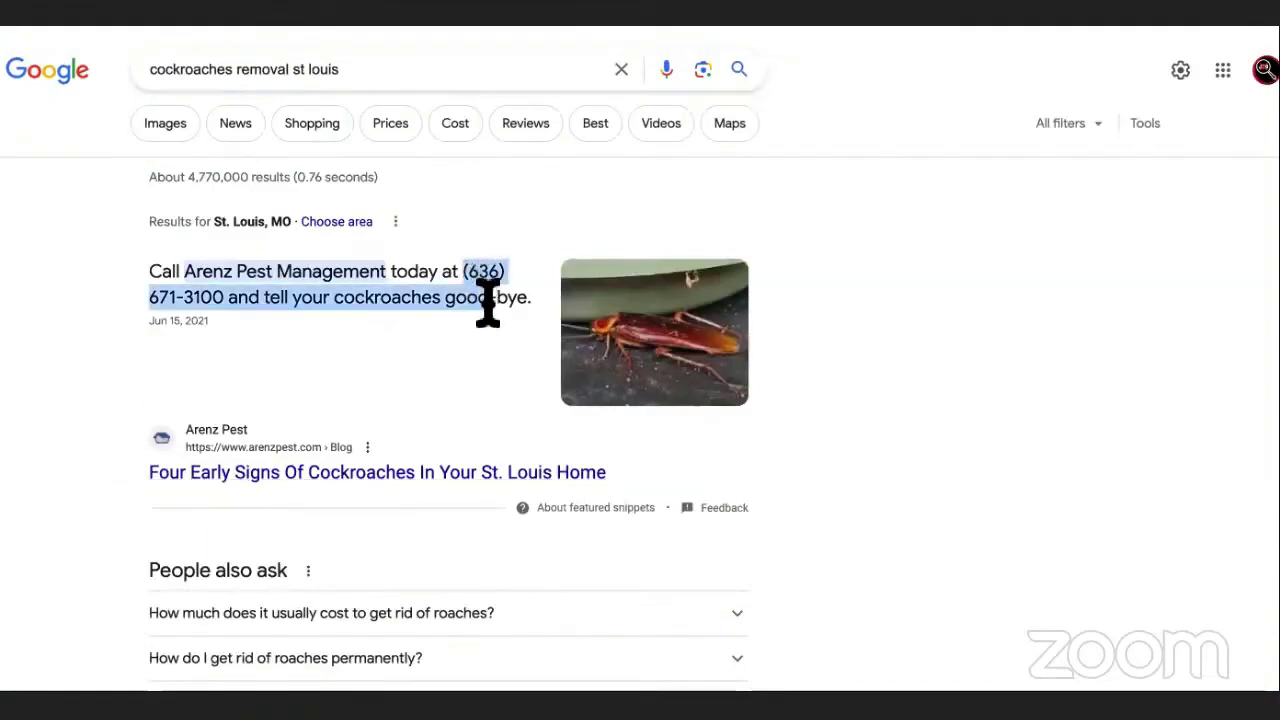
scroll(490, 315, down, 4)
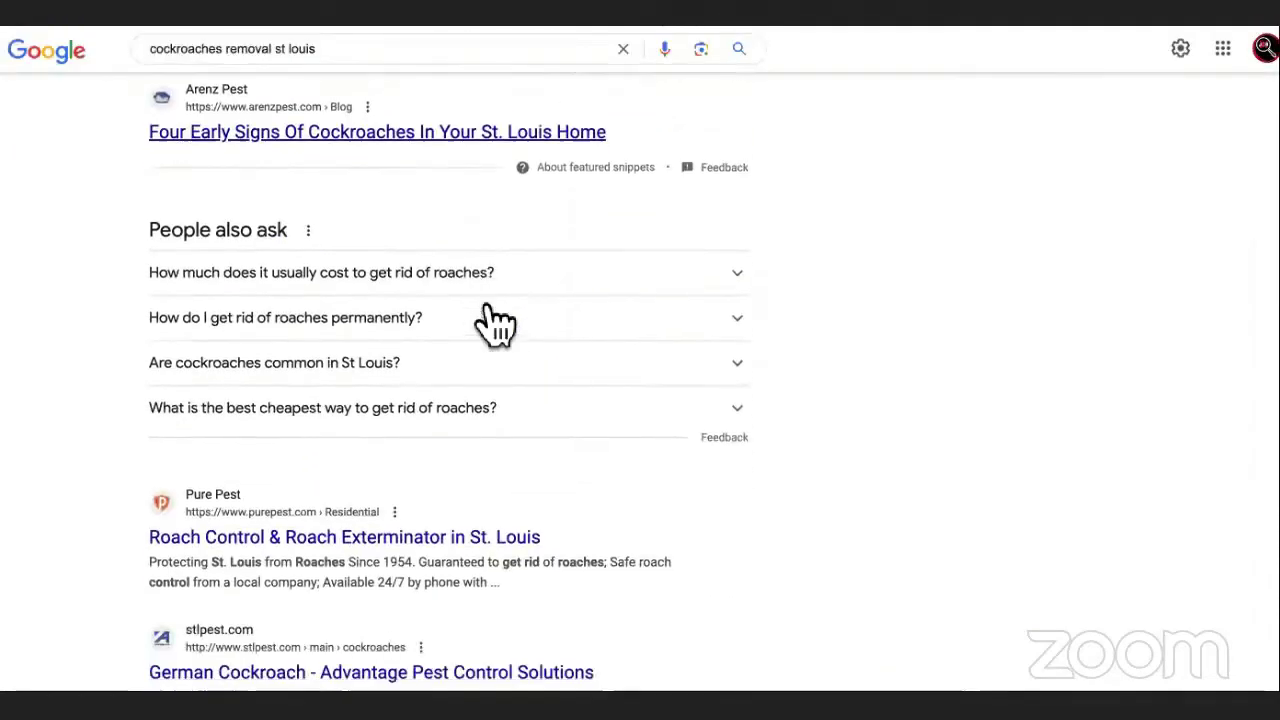
scroll(495, 320, down, 4)
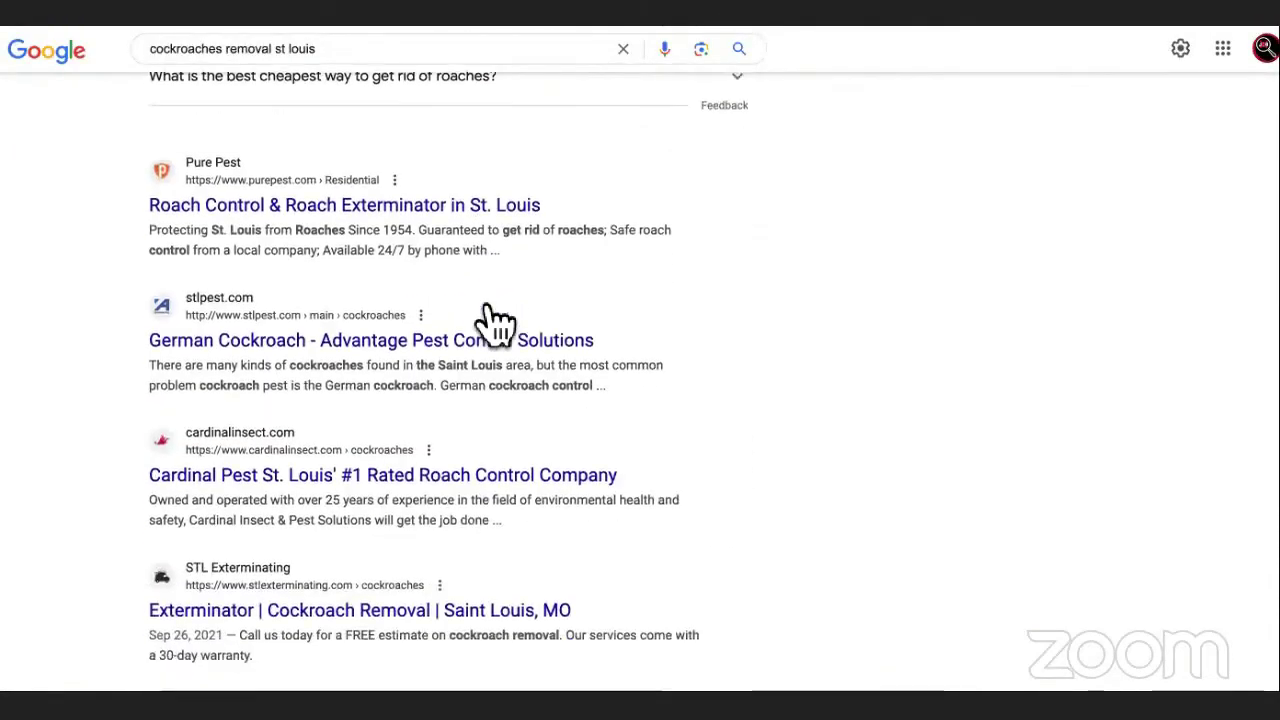
scroll(490, 315, down, 6)
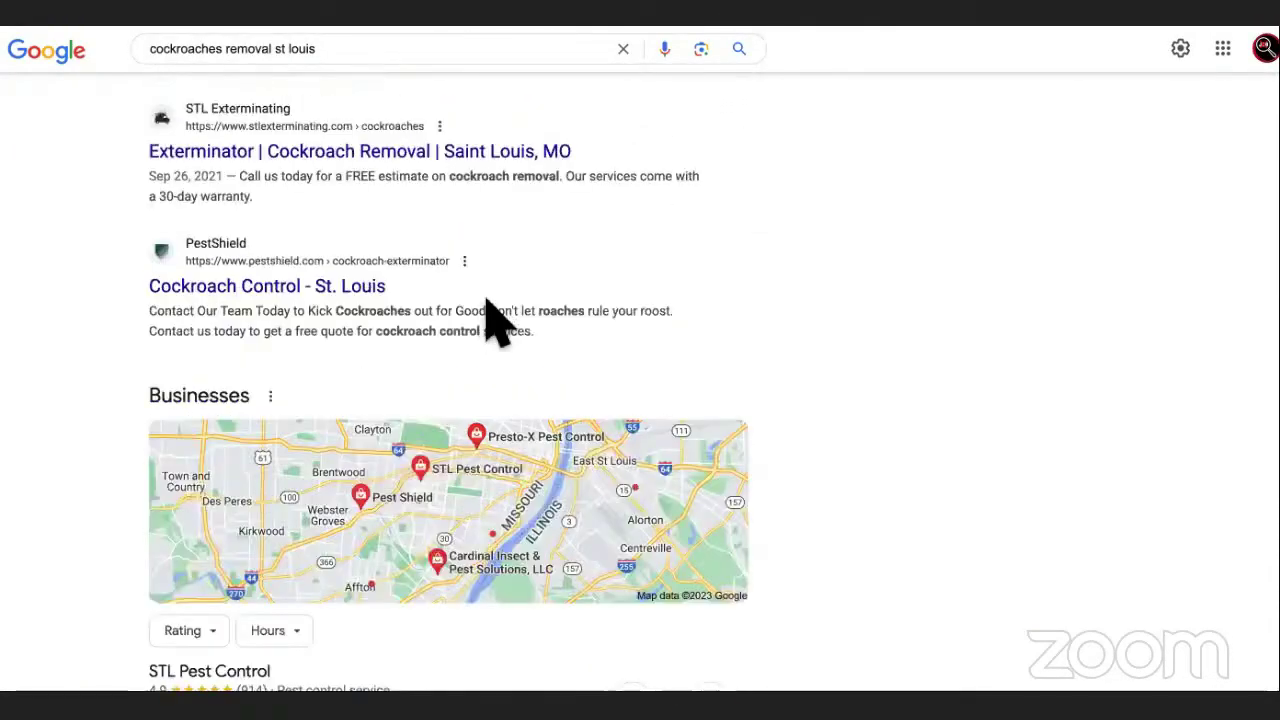
scroll(490, 305, up, 7)
scroll(490, 318, up, 6)
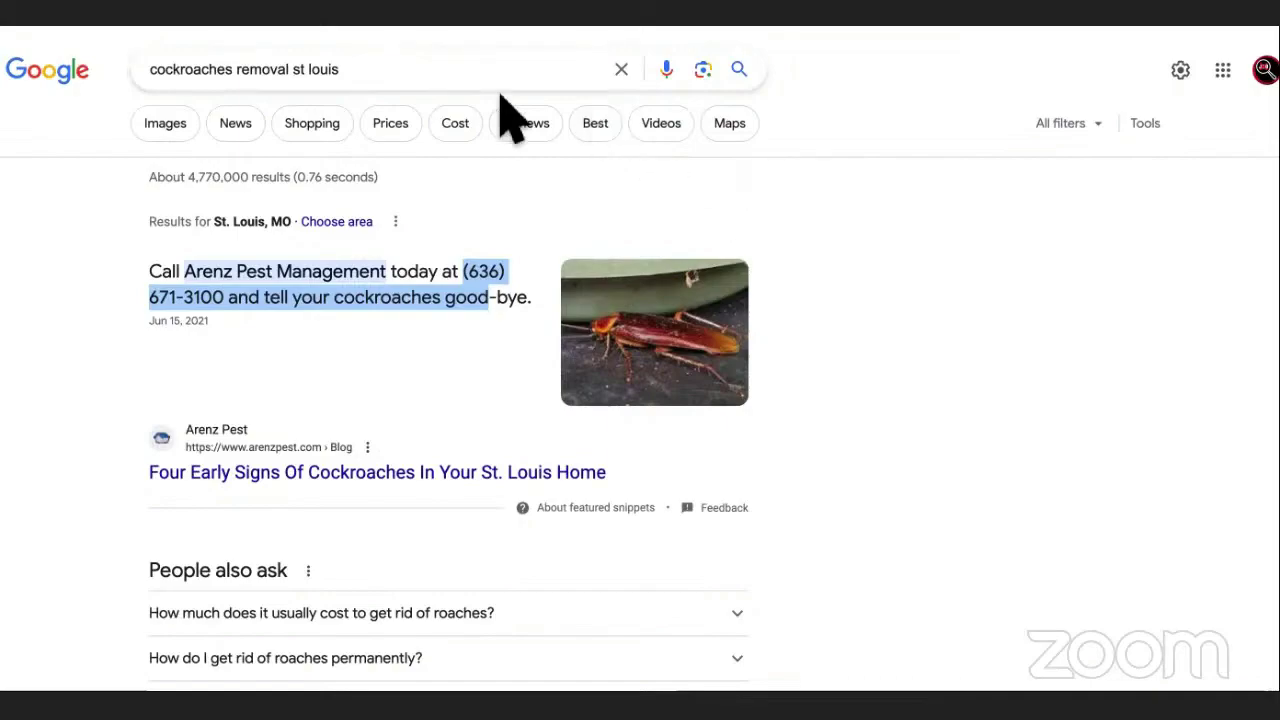
- Go back to the Marketcall offer and highlight "spiders" and the other pest types in the qualified call definition
key(ctrl+Tab)
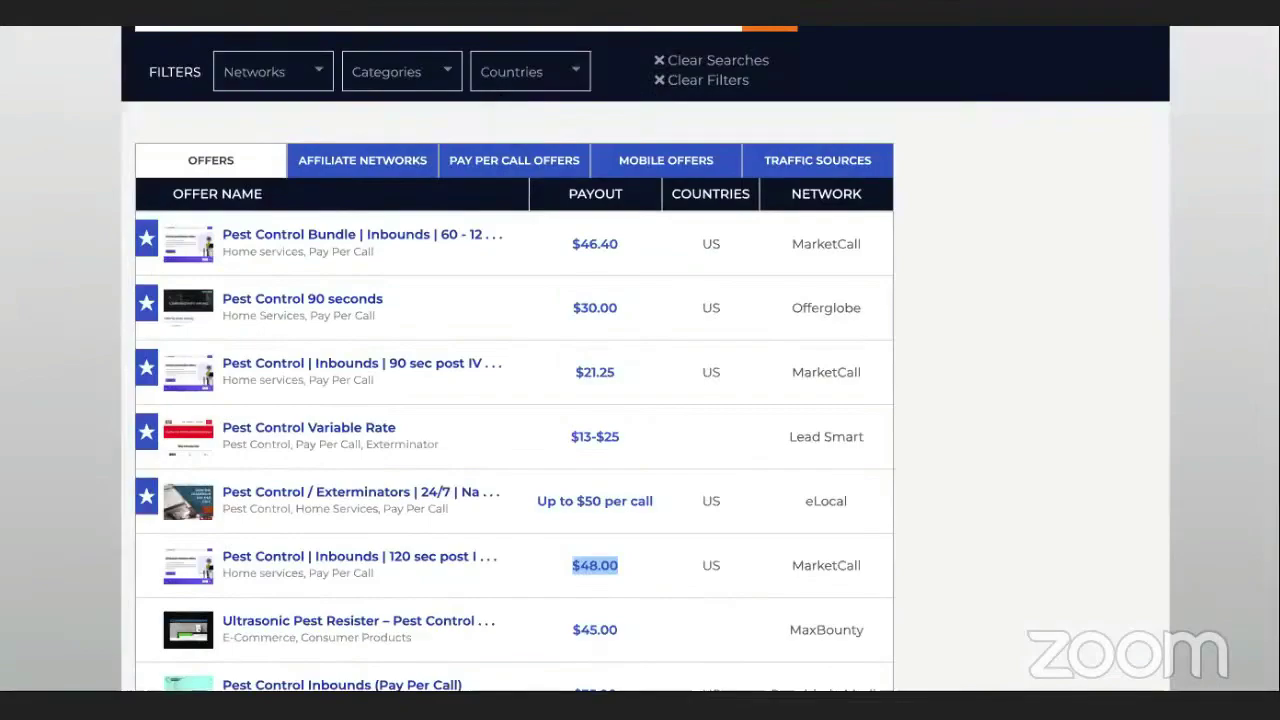
key(ctrl+Tab)
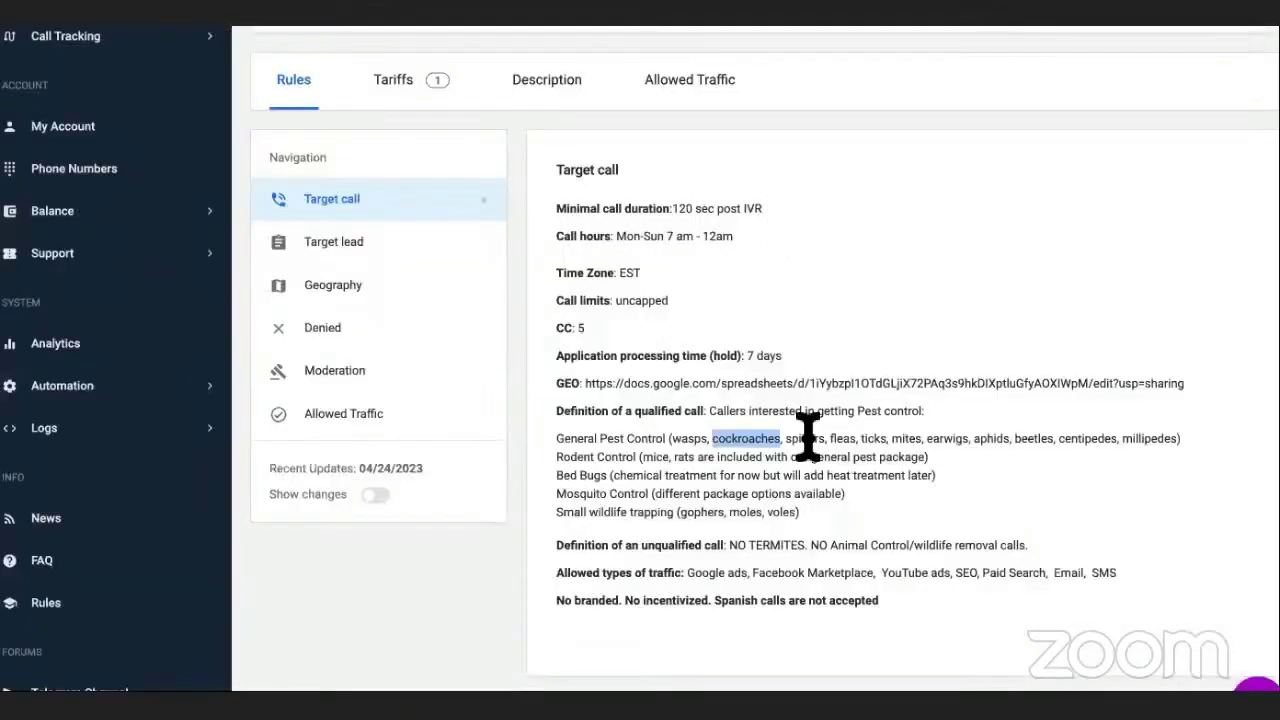
double_click(806, 438)
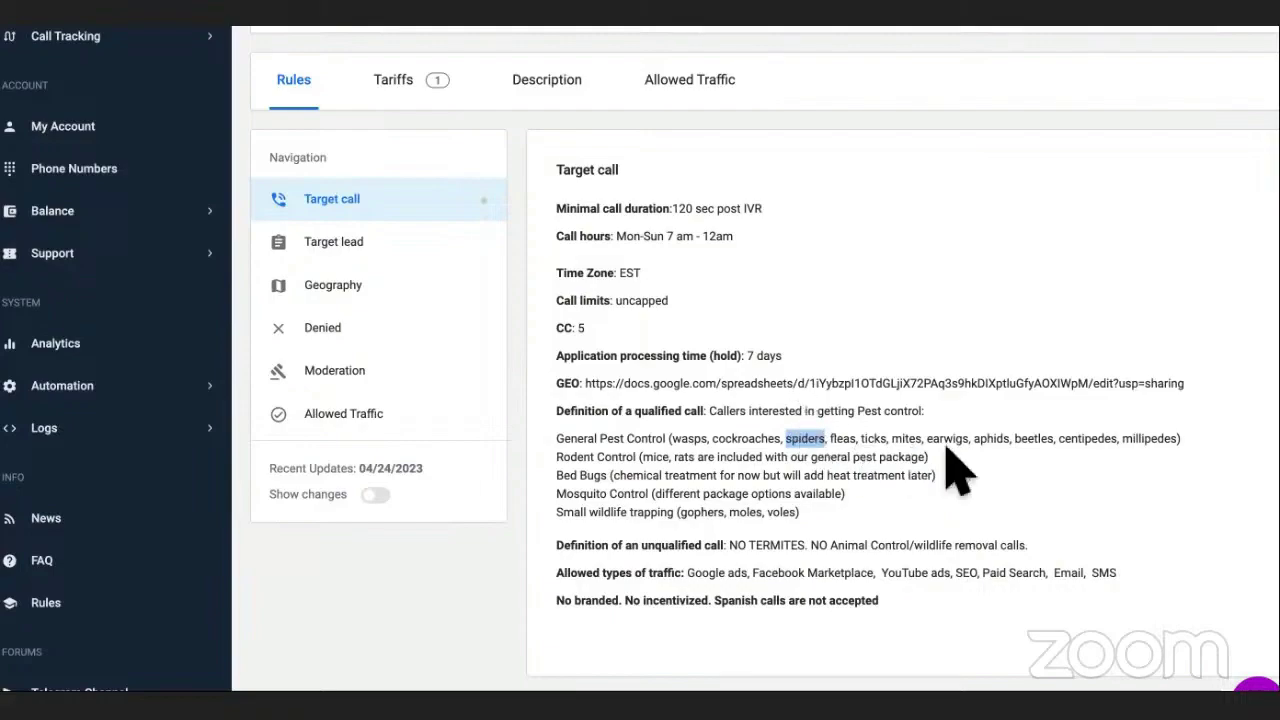
drag(938, 462, 720, 432)
- Highlight "120 sec post IVR" in the offer's title and the payout for a target call
scroll(720, 432, up, 10)
double_click(585, 208)
drag(508, 208, 491, 223)
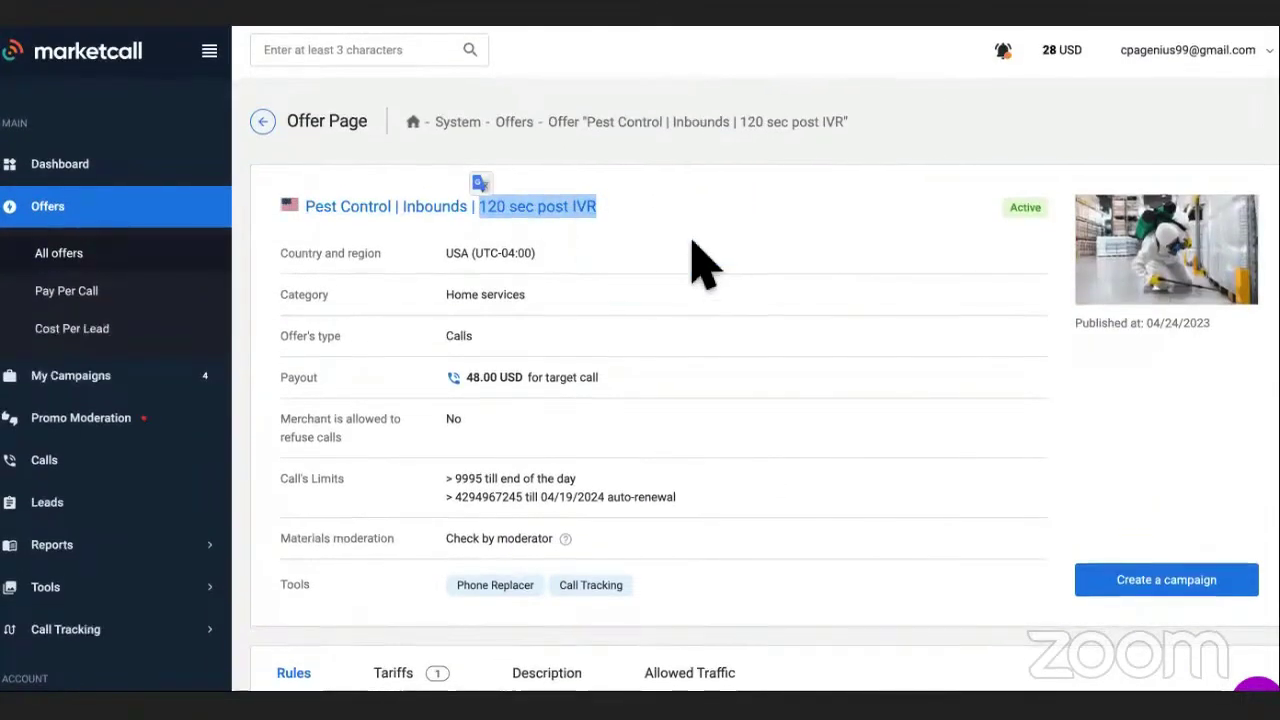
scroll(700, 262, down, 3)
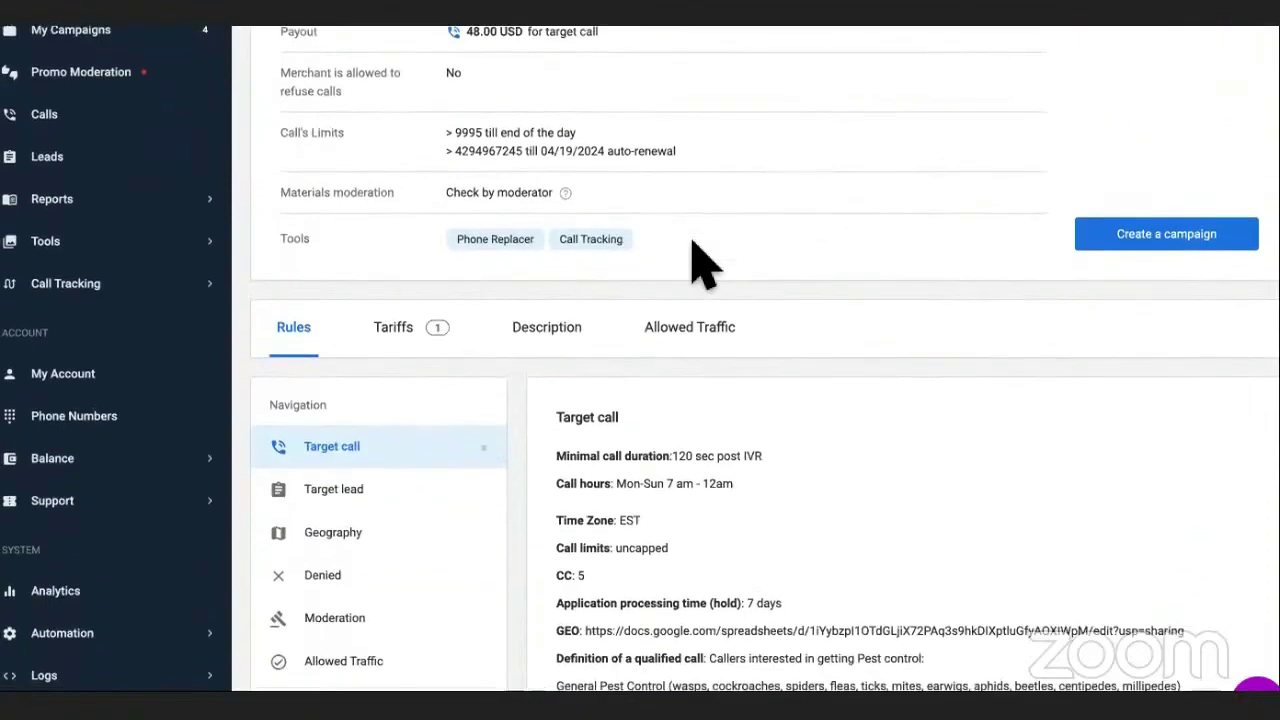
scroll(700, 262, up, 2)
drag(600, 183, 462, 185)
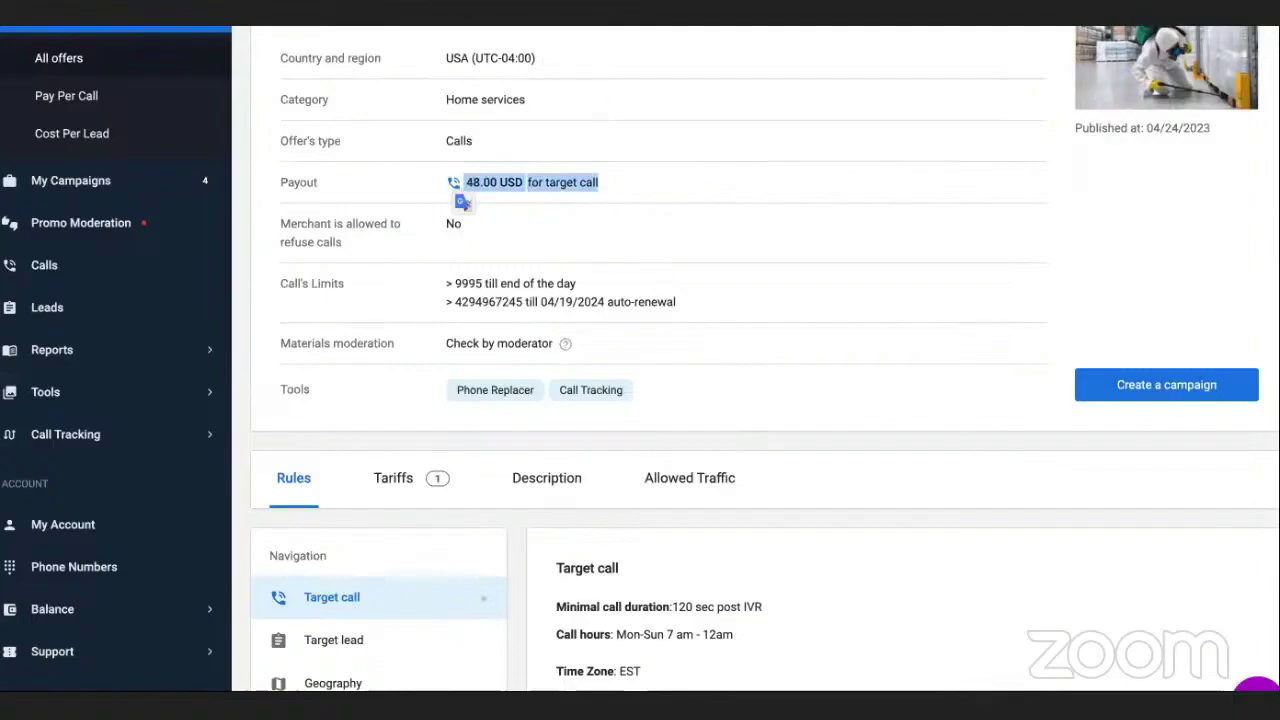
- Switch through the open pages to the Google results for "pest control in columbia mo" and look over them
key(ctrl+Tab)
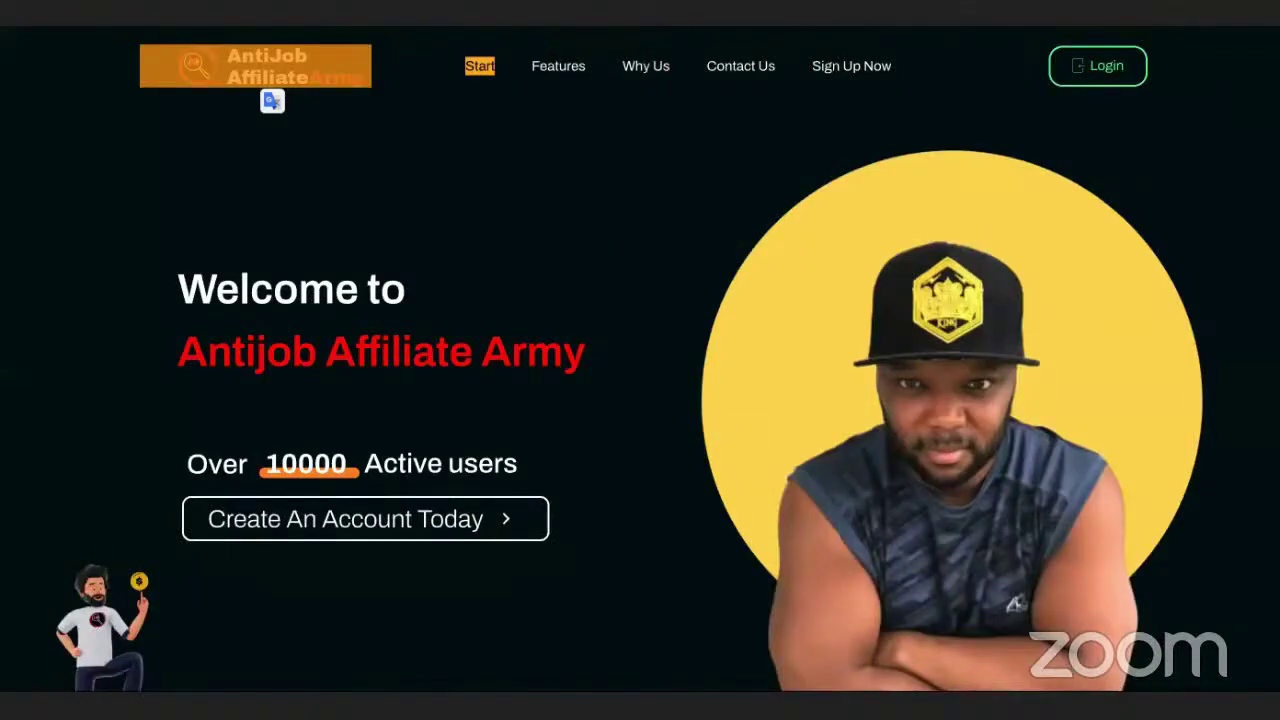
key(ctrl+Tab)
key(ctrl+Tab)
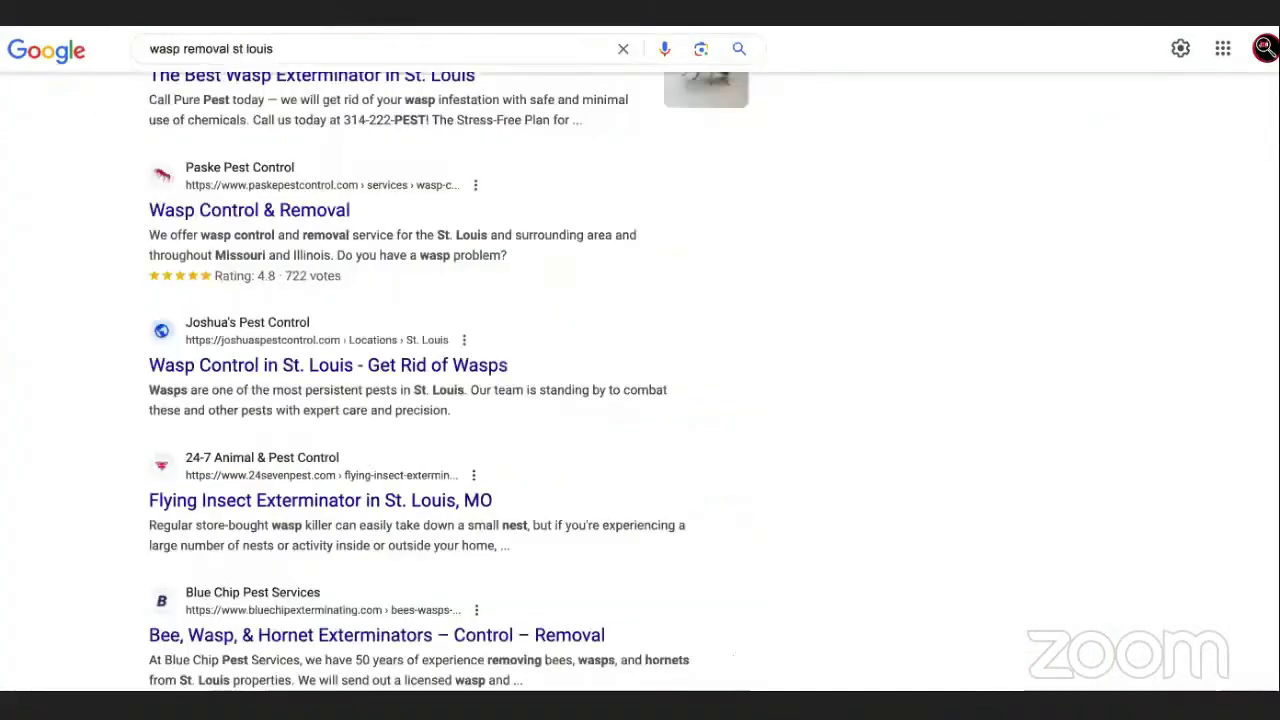
key(ctrl+Tab)
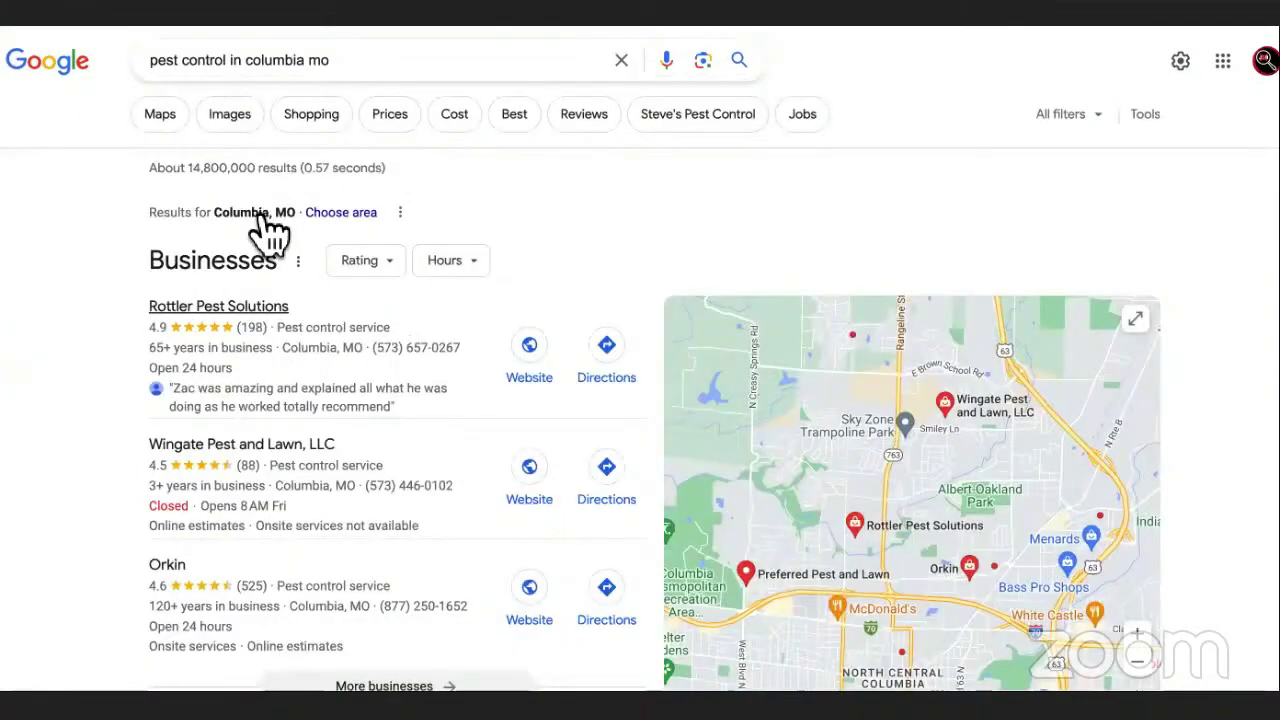
scroll(443, 343, down, 2)
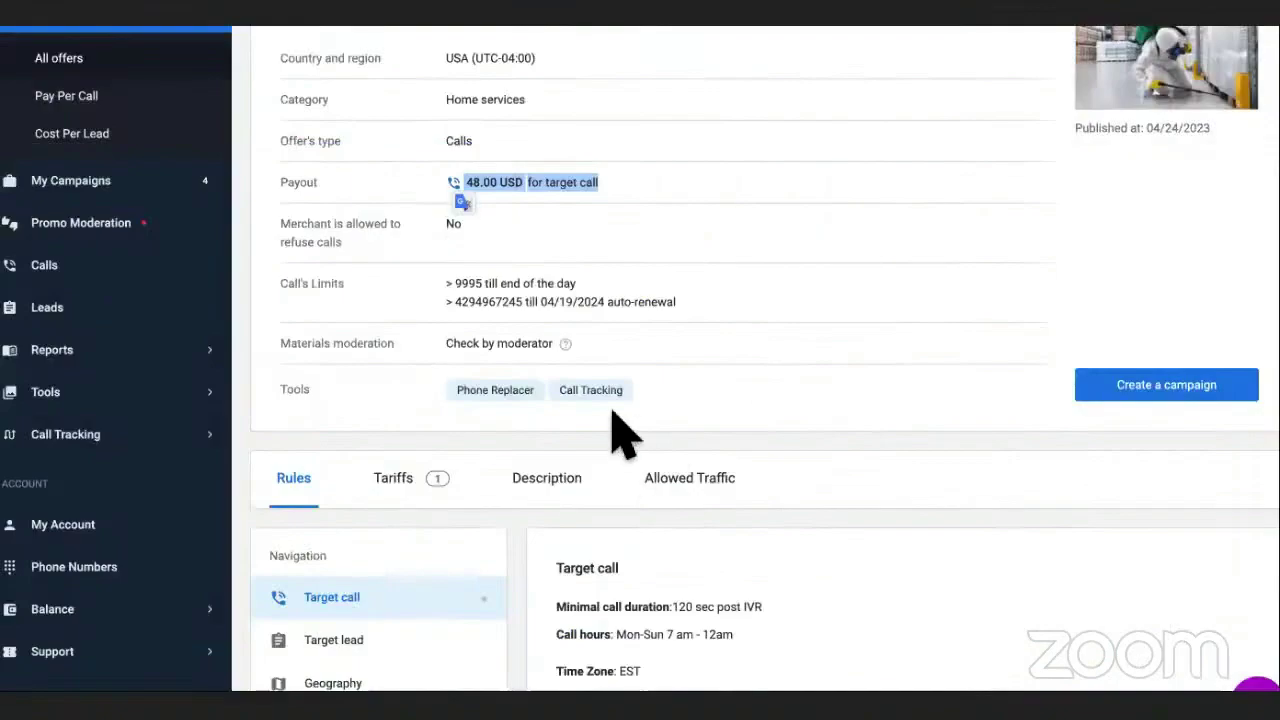
- Review the Marketcall offer's target call rules and select the line with the GEO spreadsheet link
scroll(617, 430, down, 5)
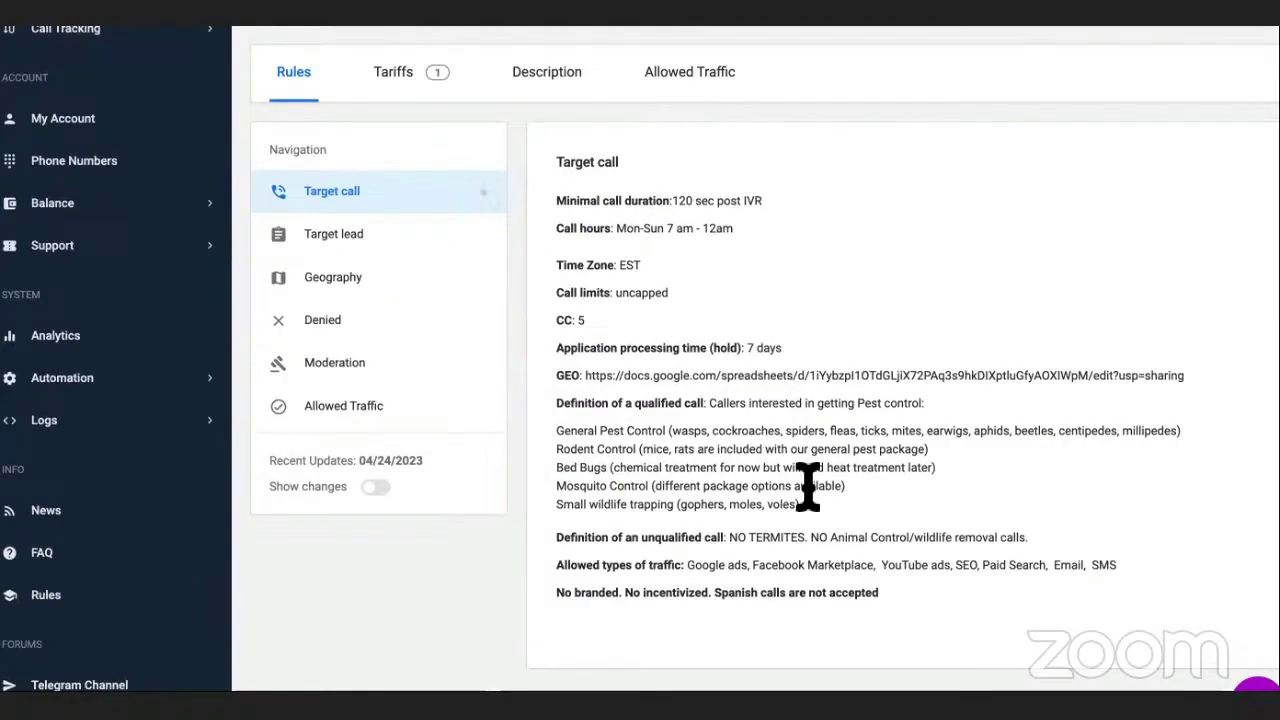
drag(846, 486, 706, 443)
click(754, 372)
triple_click(754, 372)
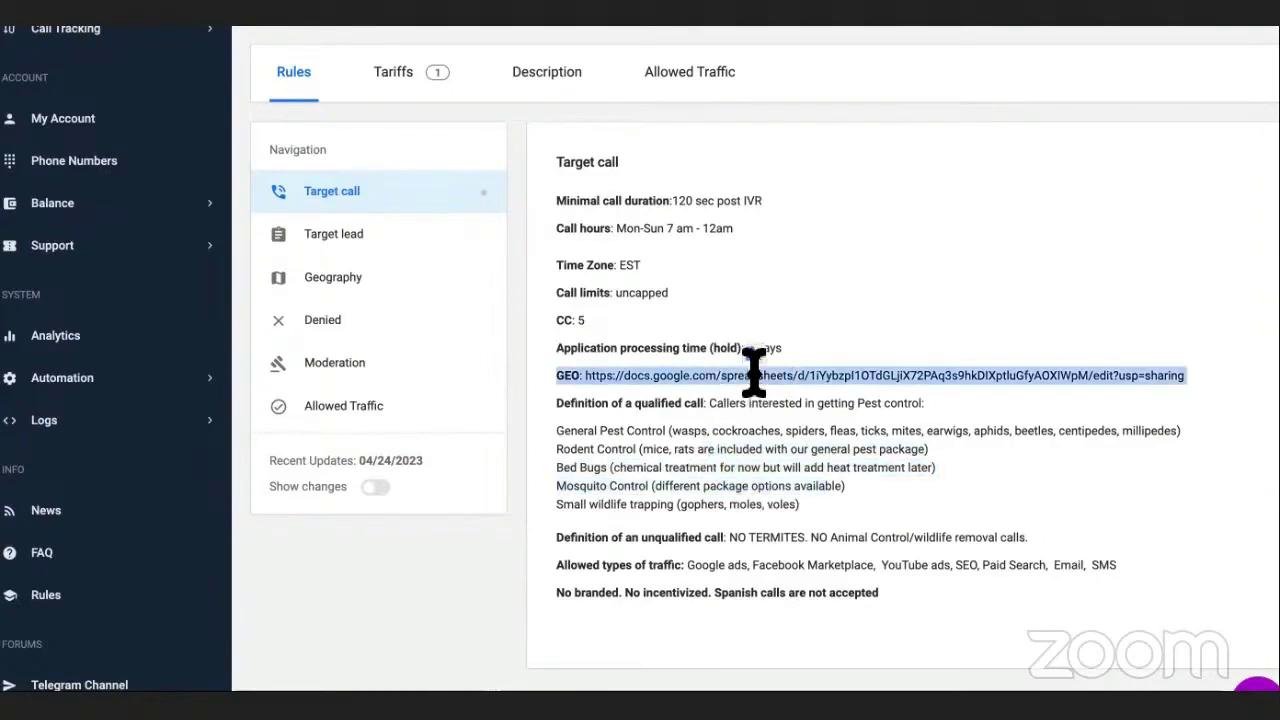
- Return to the "pest control in columbia mo" results and examine the organic listings below the business map
key(alt+Tab)
scroll(400, 295, up, 3)
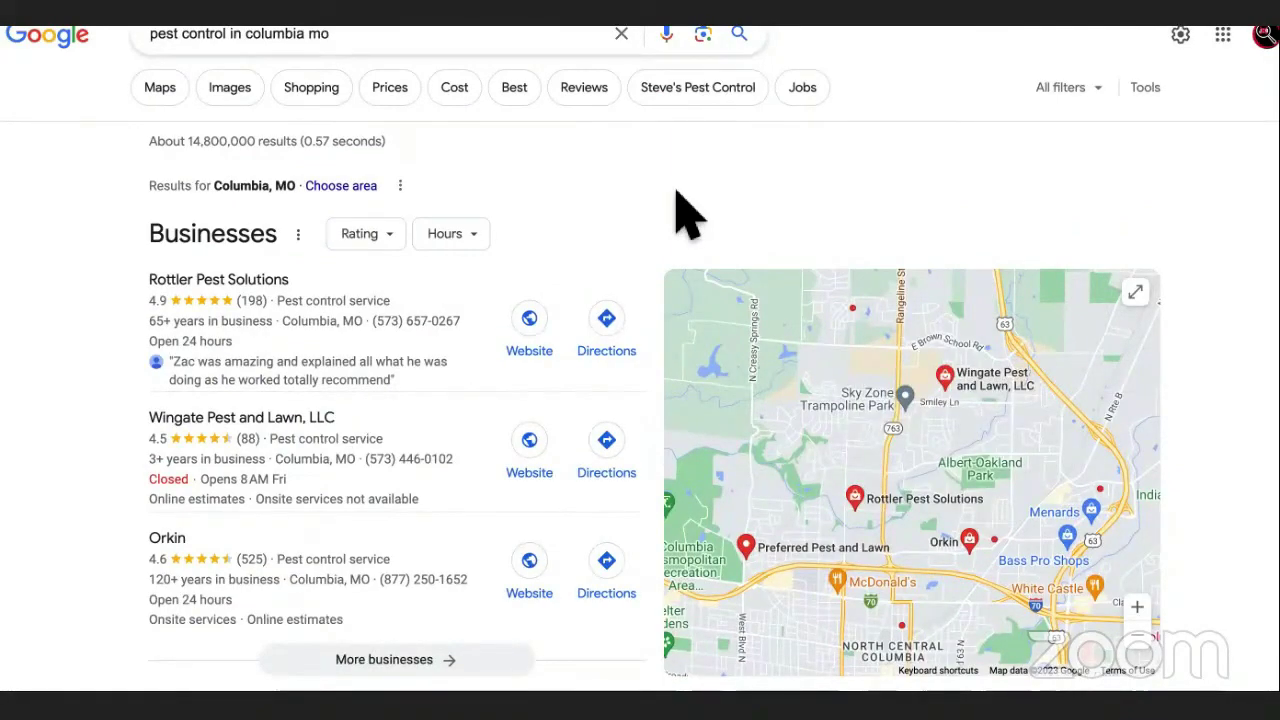
scroll(685, 213, up, 1)
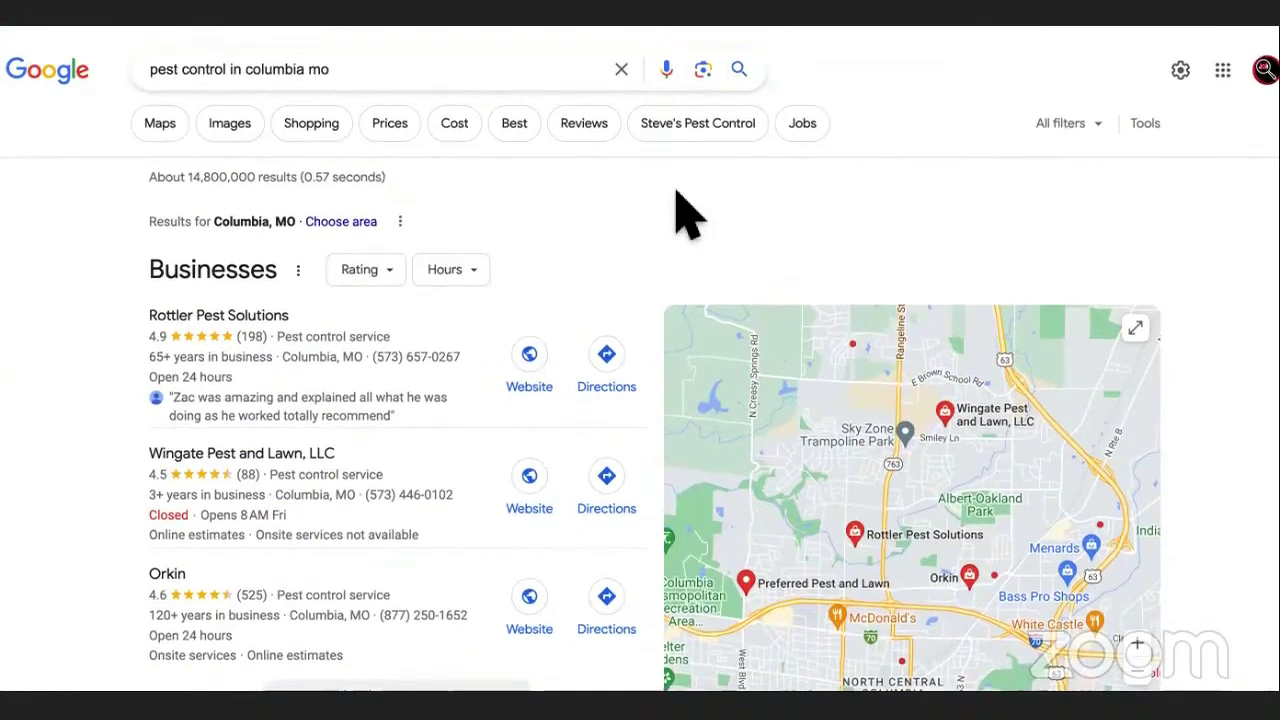
scroll(685, 213, down, 1)
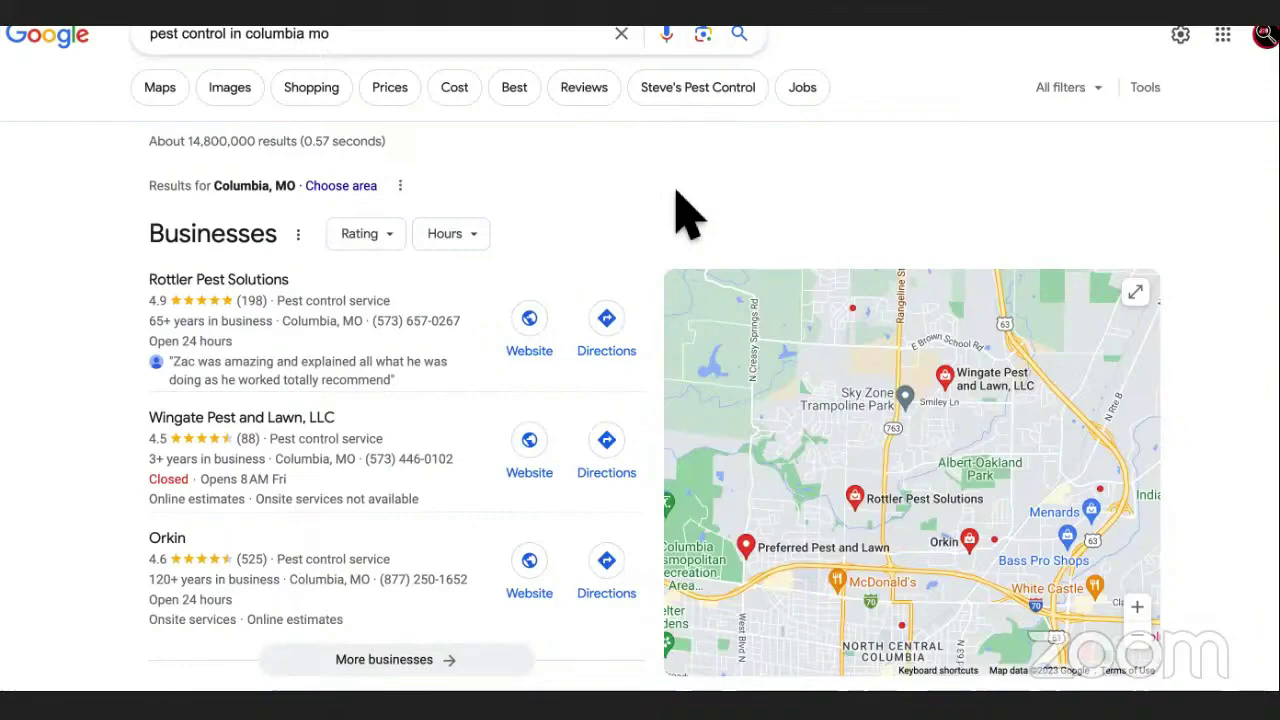
scroll(685, 213, up, 1)
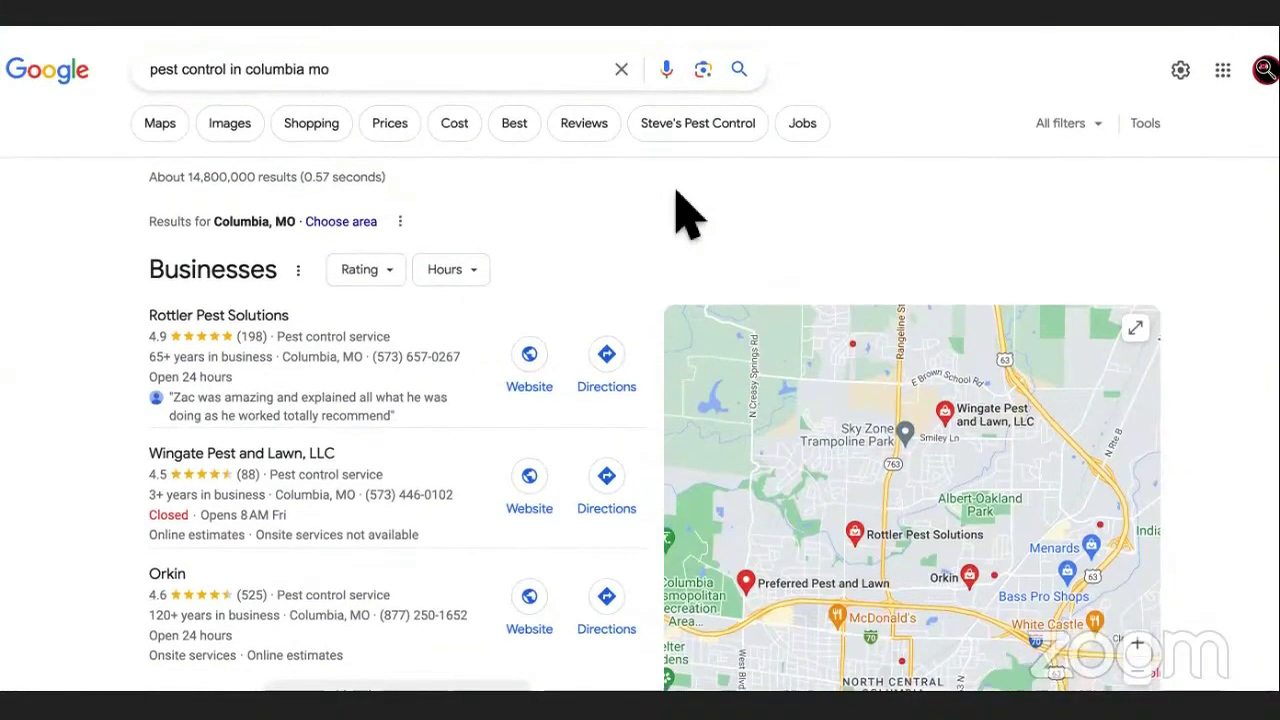
scroll(685, 213, down, 10)
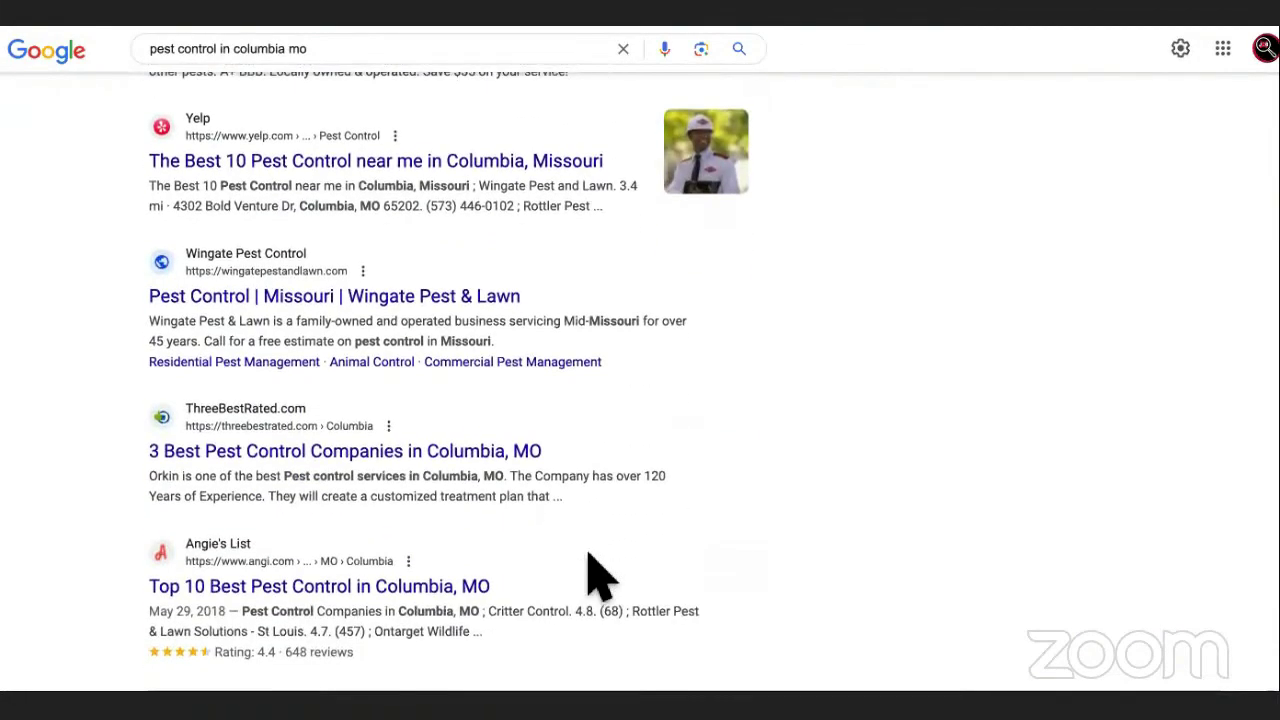
scroll(588, 572, up, 1)
scroll(589, 557, down, 5)
drag(540, 610, 337, 206)
scroll(337, 206, up, 7)
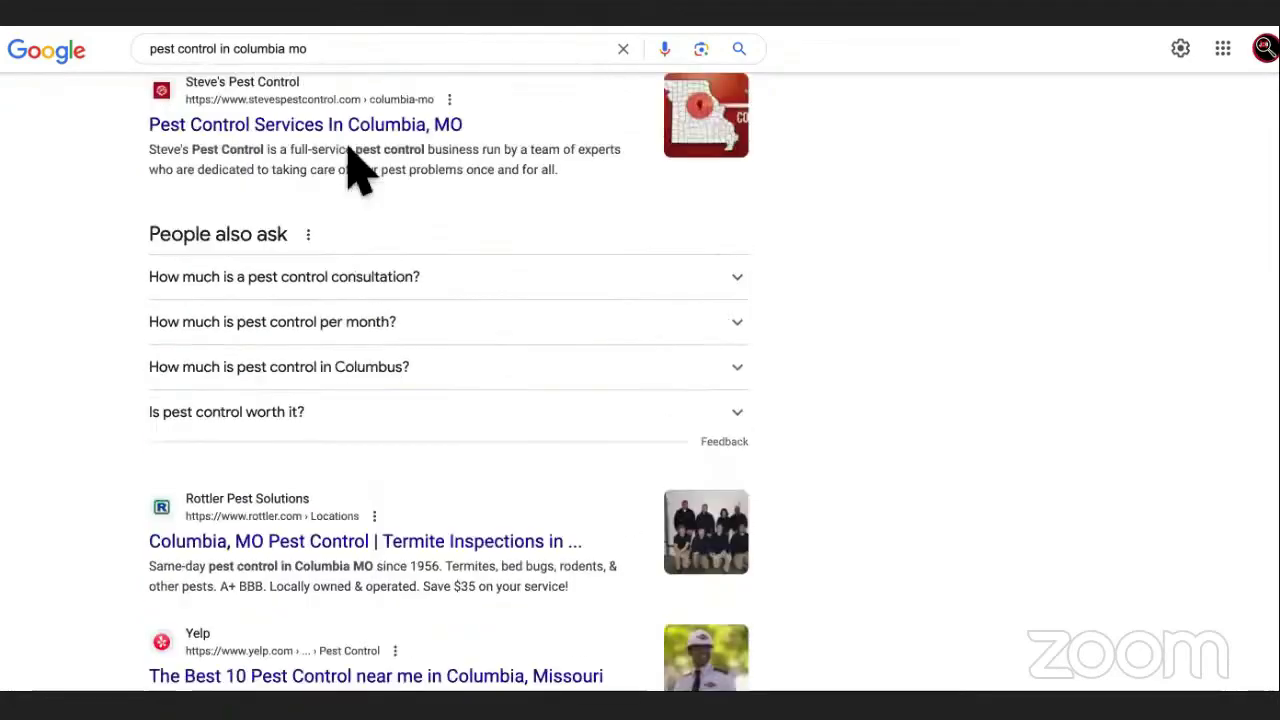
scroll(566, 391, up, 3)
scroll(826, 405, up, 3)
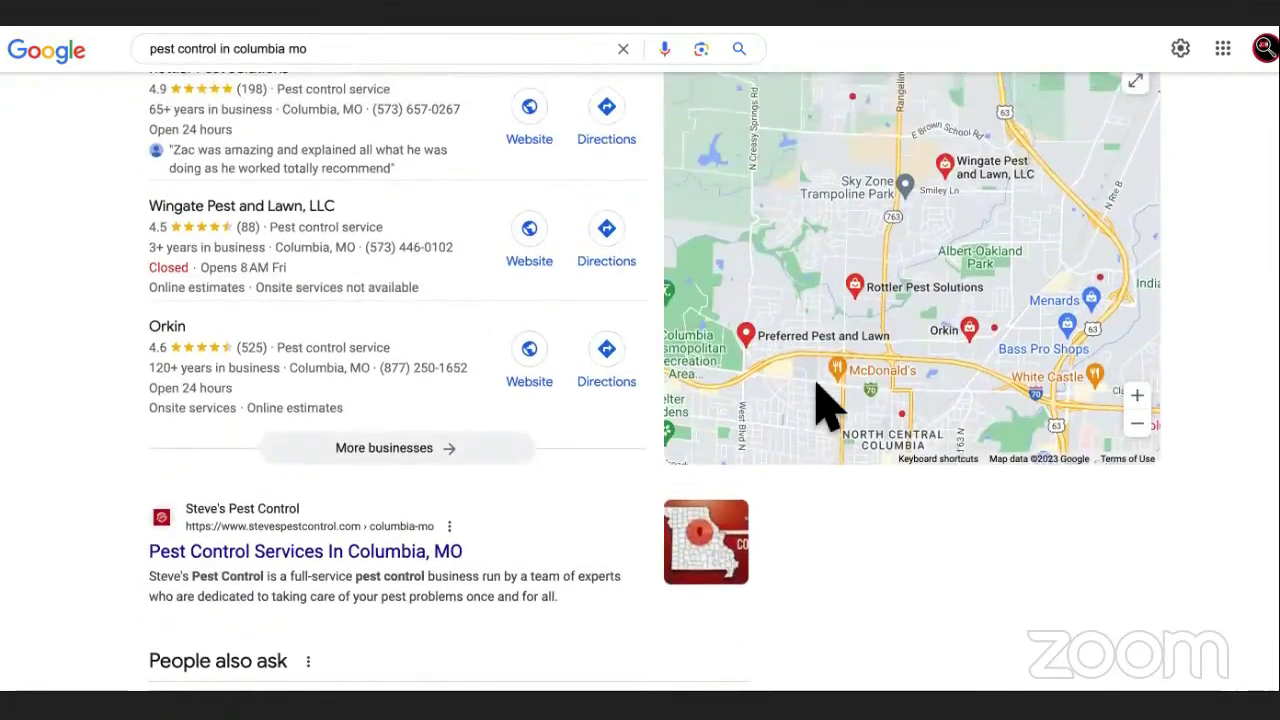
- Examine the three local business listings for Columbia, MO, including their ratings and contact details
scroll(826, 405, up, 4)
scroll(100, 325, up, 3)
scroll(100, 325, down, 3)
scroll(91, 363, up, 1)
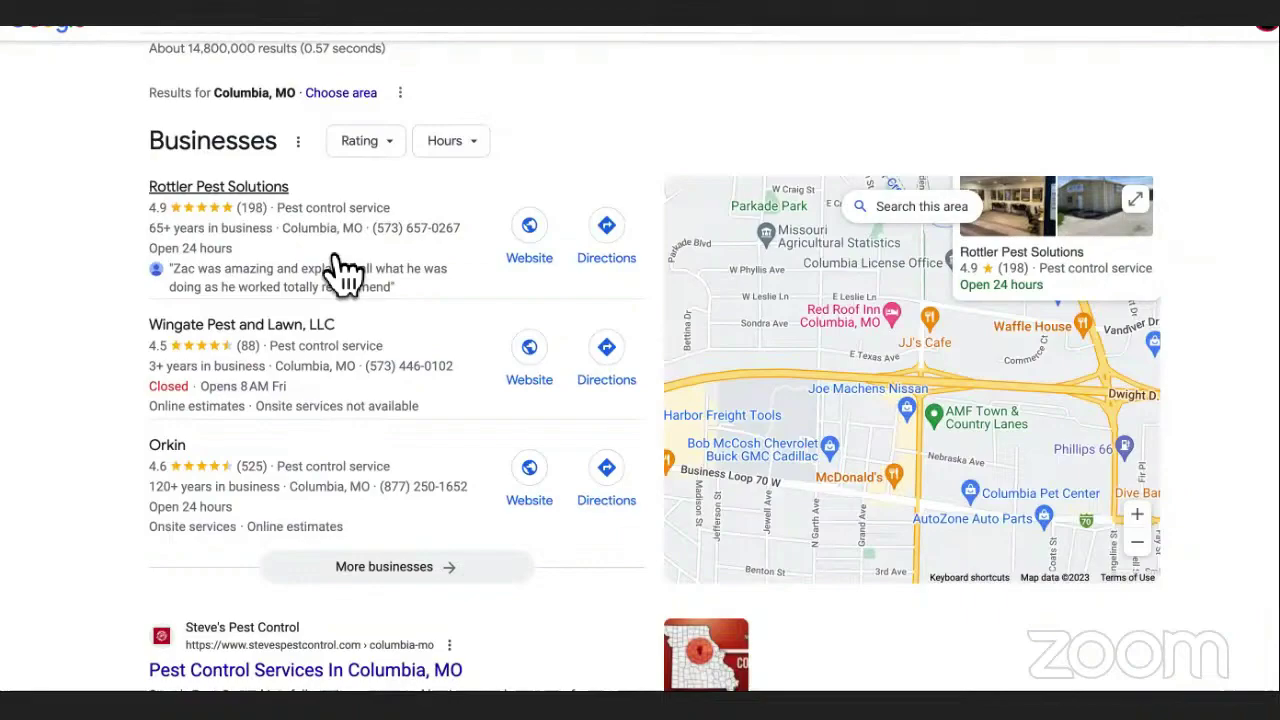
scroll(391, 280, up, 2)
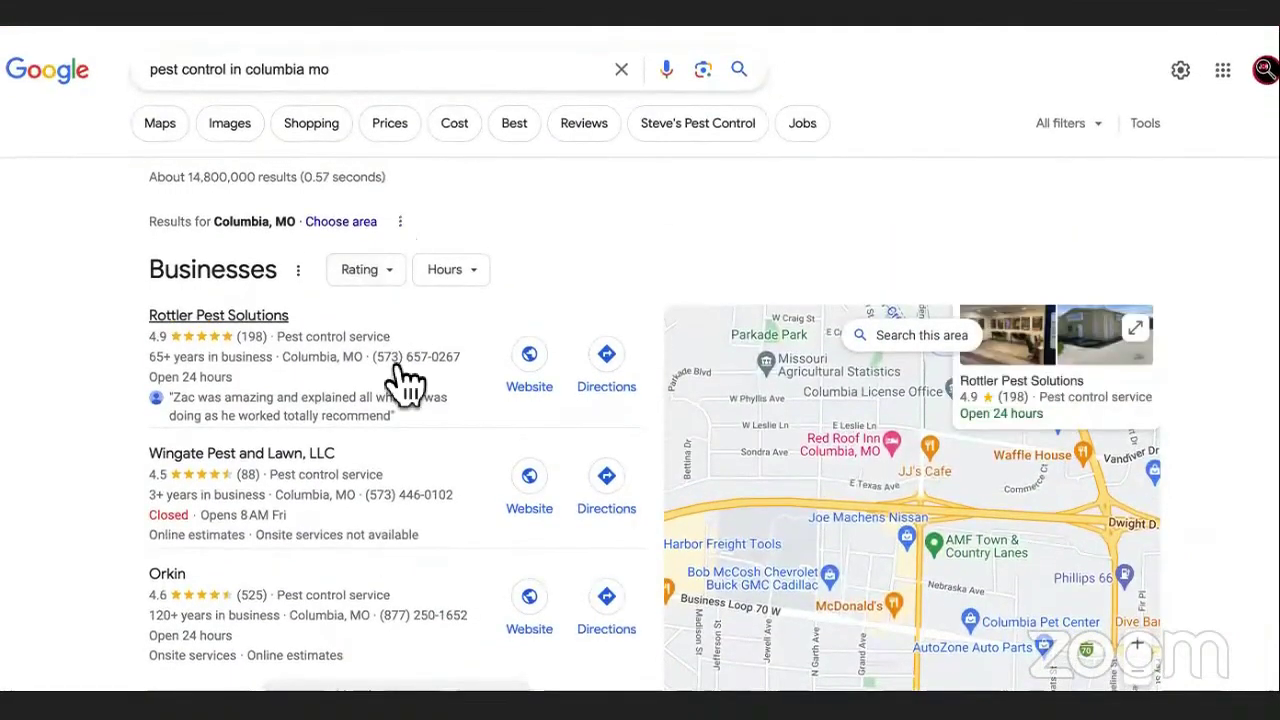
scroll(405, 380, down, 2)
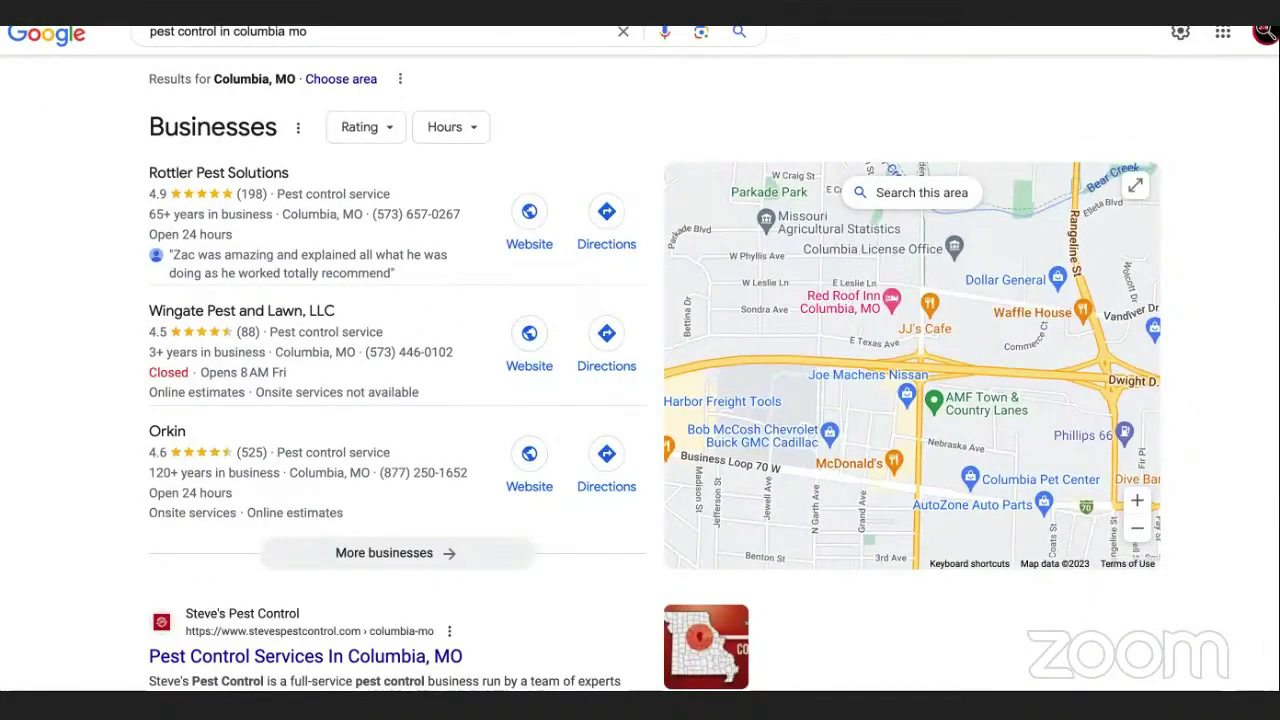
scroll(51, 314, down, 2)
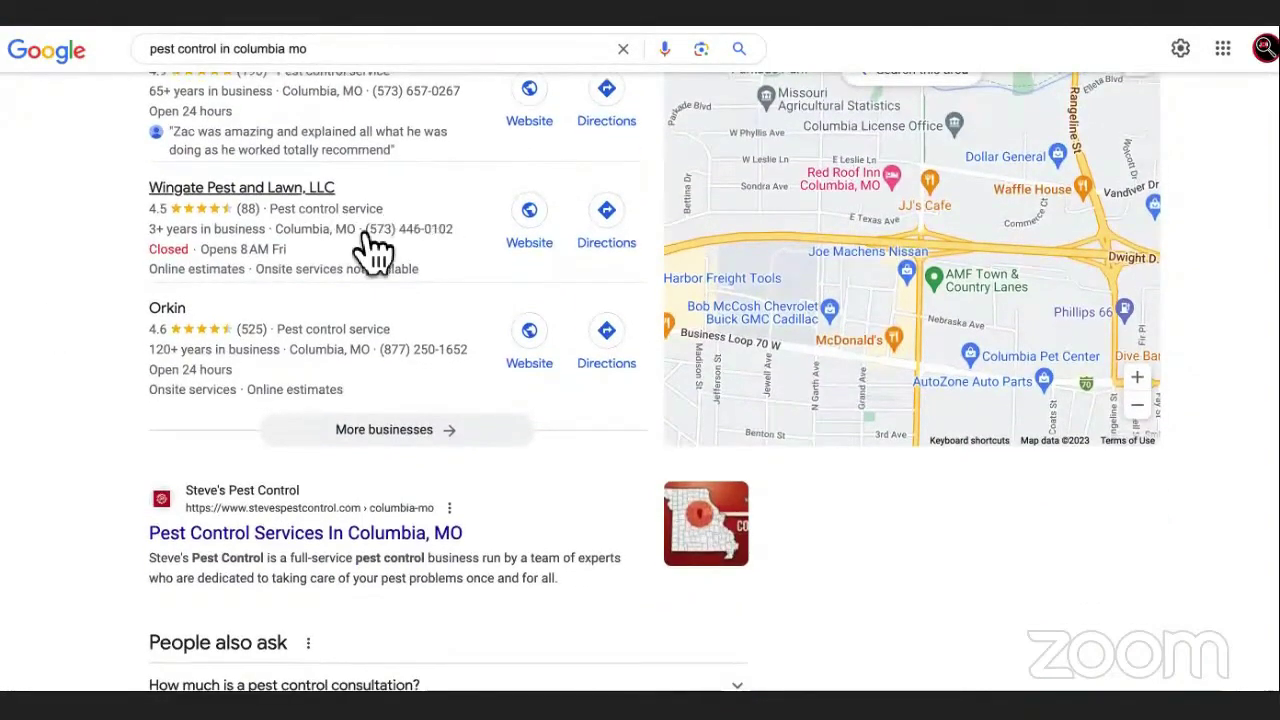
- Examine the organic listings and related searches for "pest control in columbia mo", and return to the local business listings
scroll(400, 360, down, 3)
scroll(409, 306, down, 4)
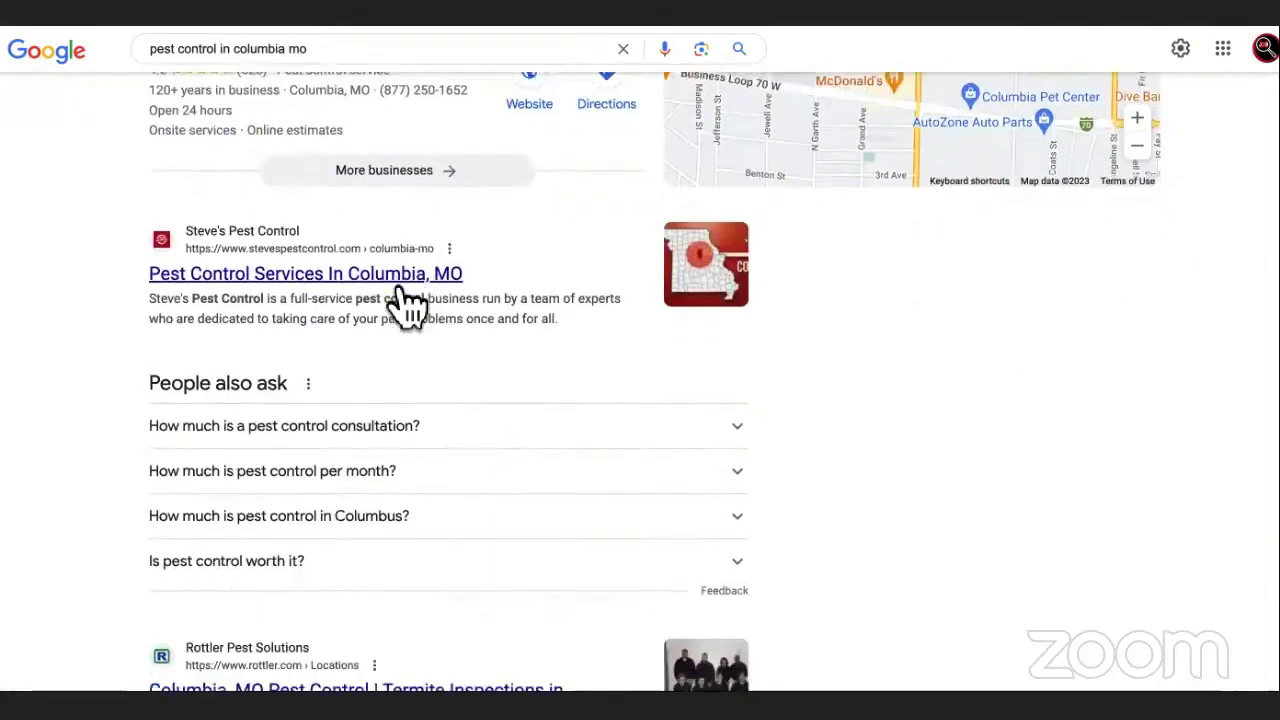
scroll(437, 157, down, 4)
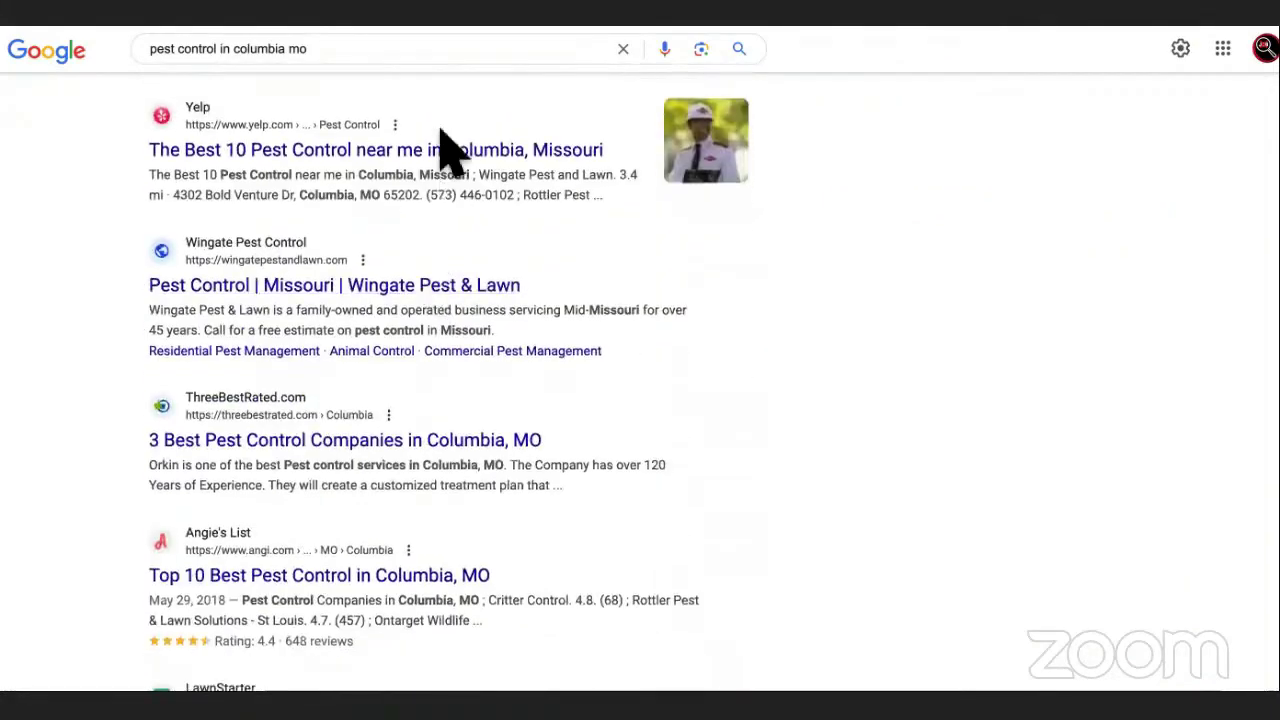
scroll(480, 140, down, 3)
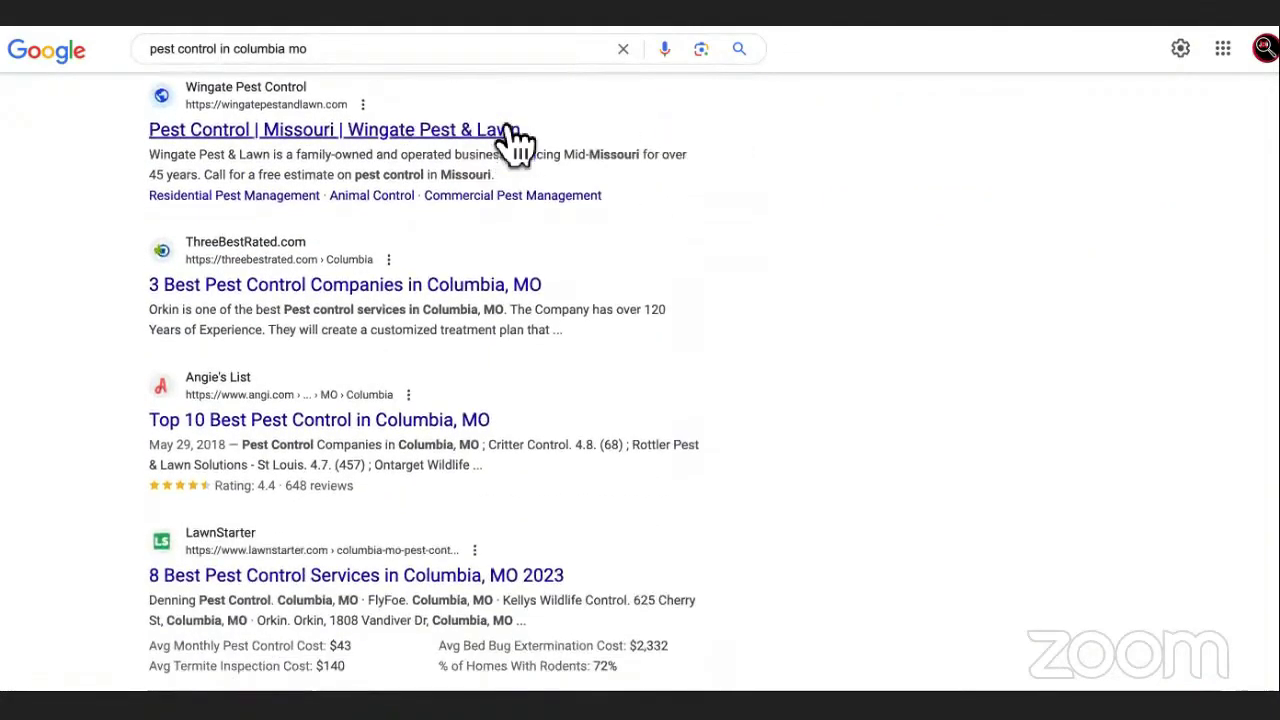
scroll(514, 143, down, 2)
scroll(514, 200, down, 5)
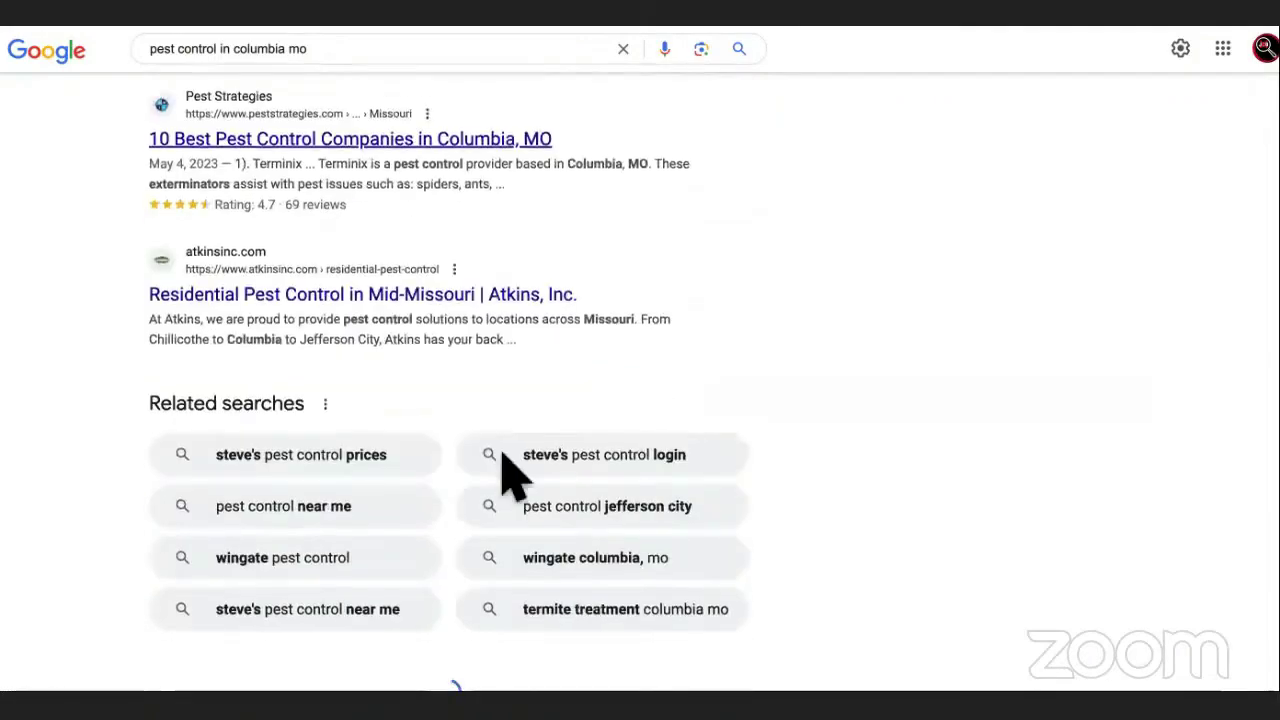
scroll(507, 470, up, 15)
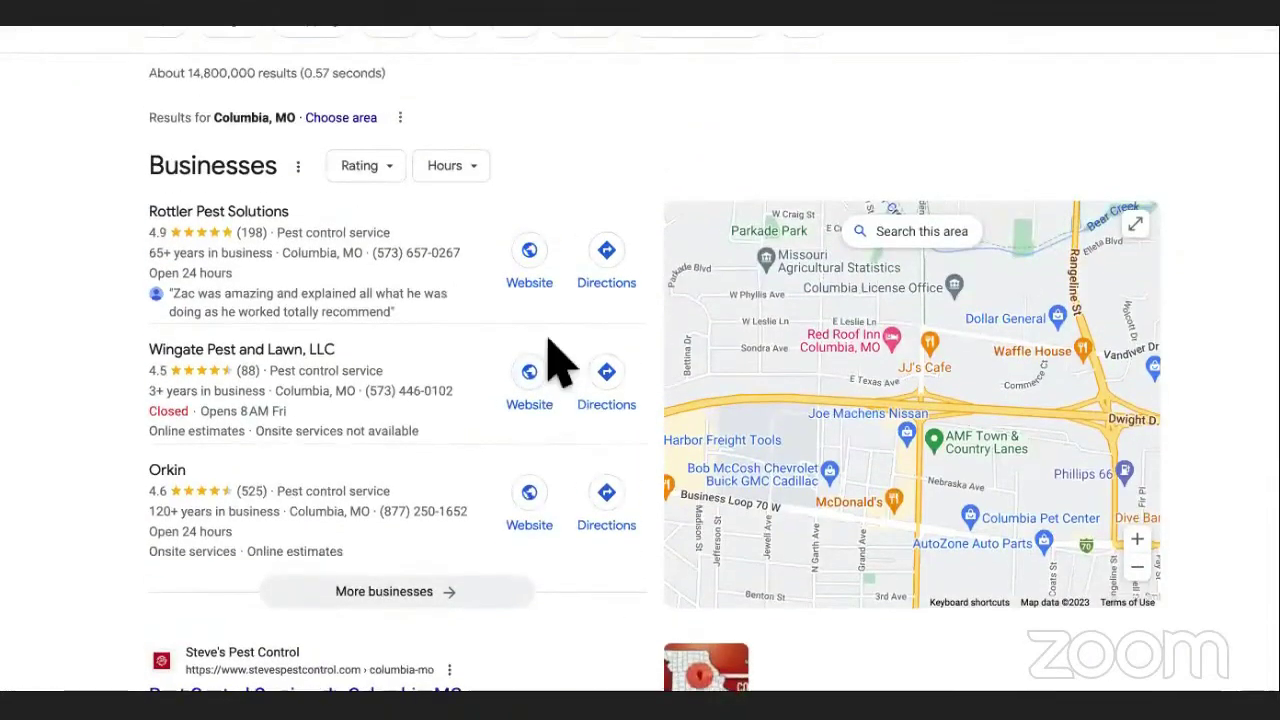
scroll(558, 355, up, 1)
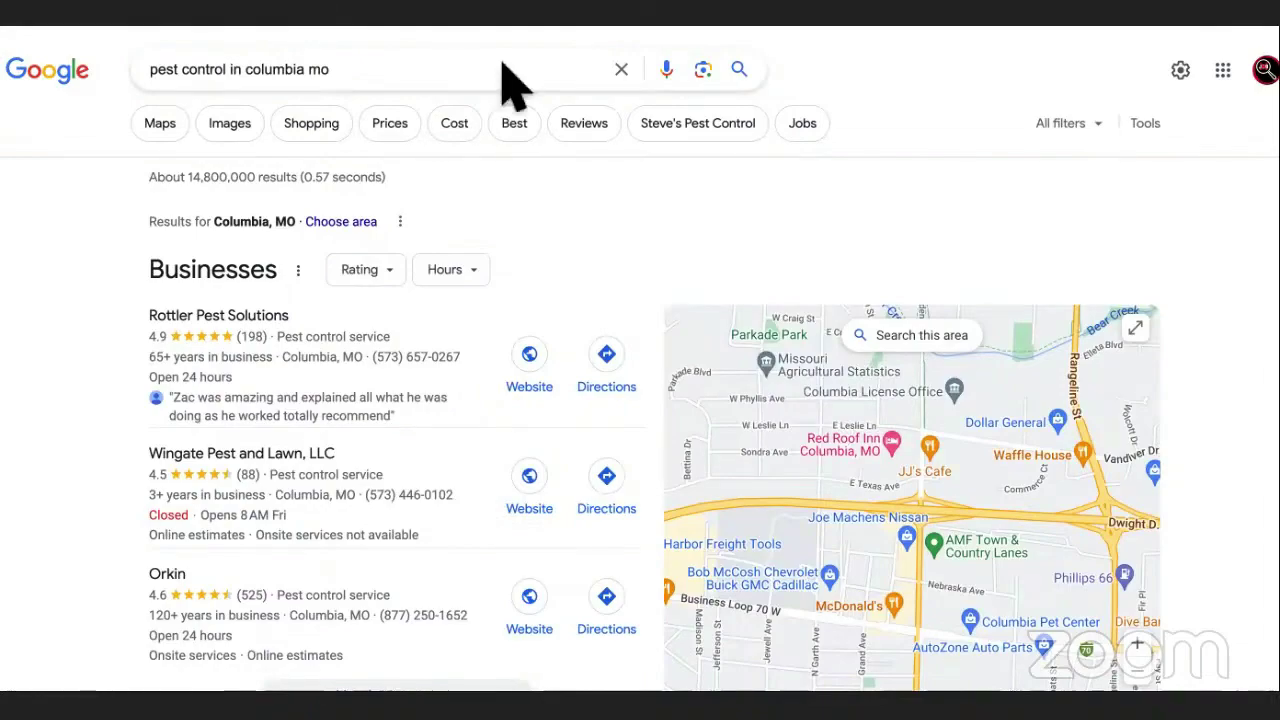
- Switch to the Google Docs list of ways to monetize a website and add "Pay Per Call" as item 5
key(ctrl+Tab)
key(shift+Up)
key(shift+Up)
key(shift+Up)
key(shift+Up)
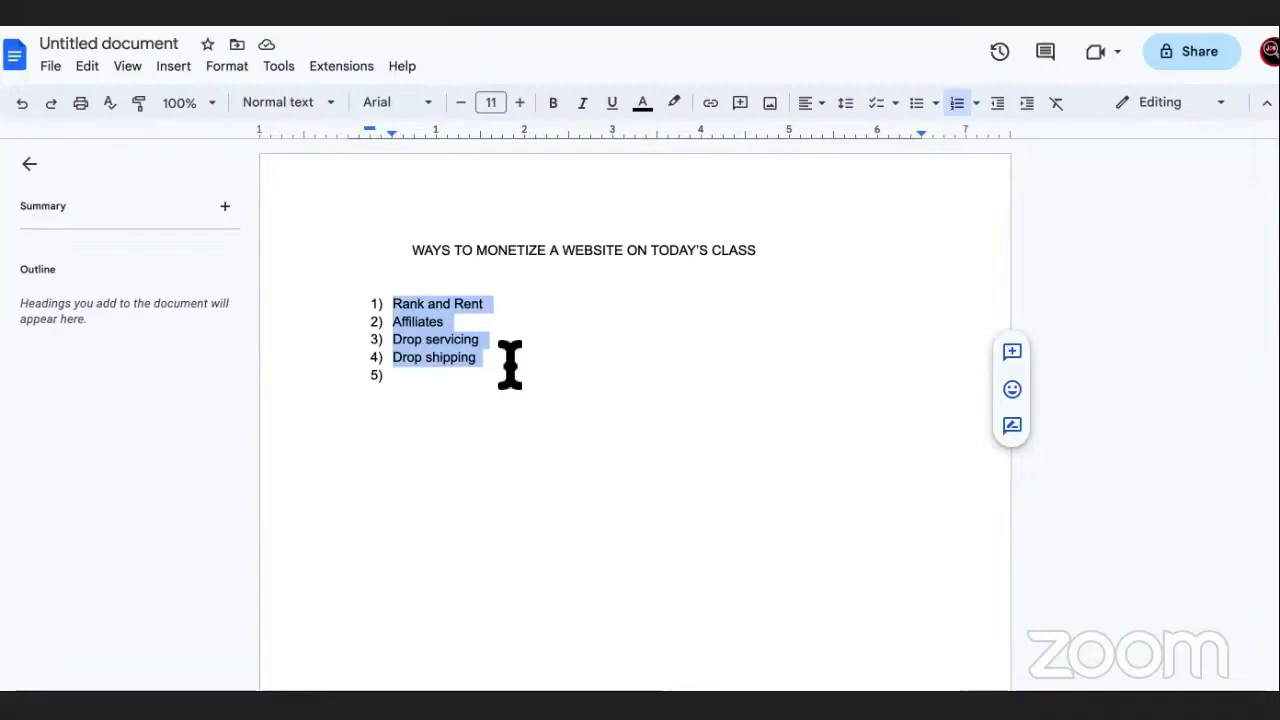
click(461, 381)
text(Pa)
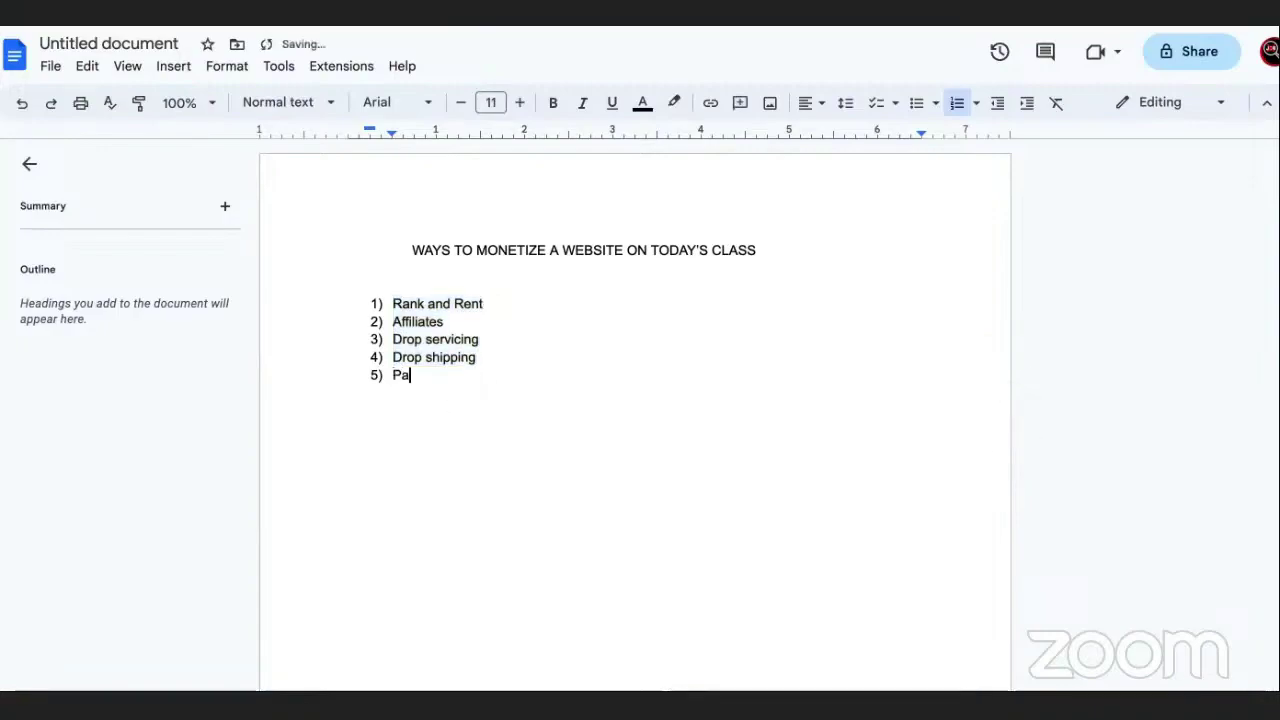
text(y Per Call)
key(Return)
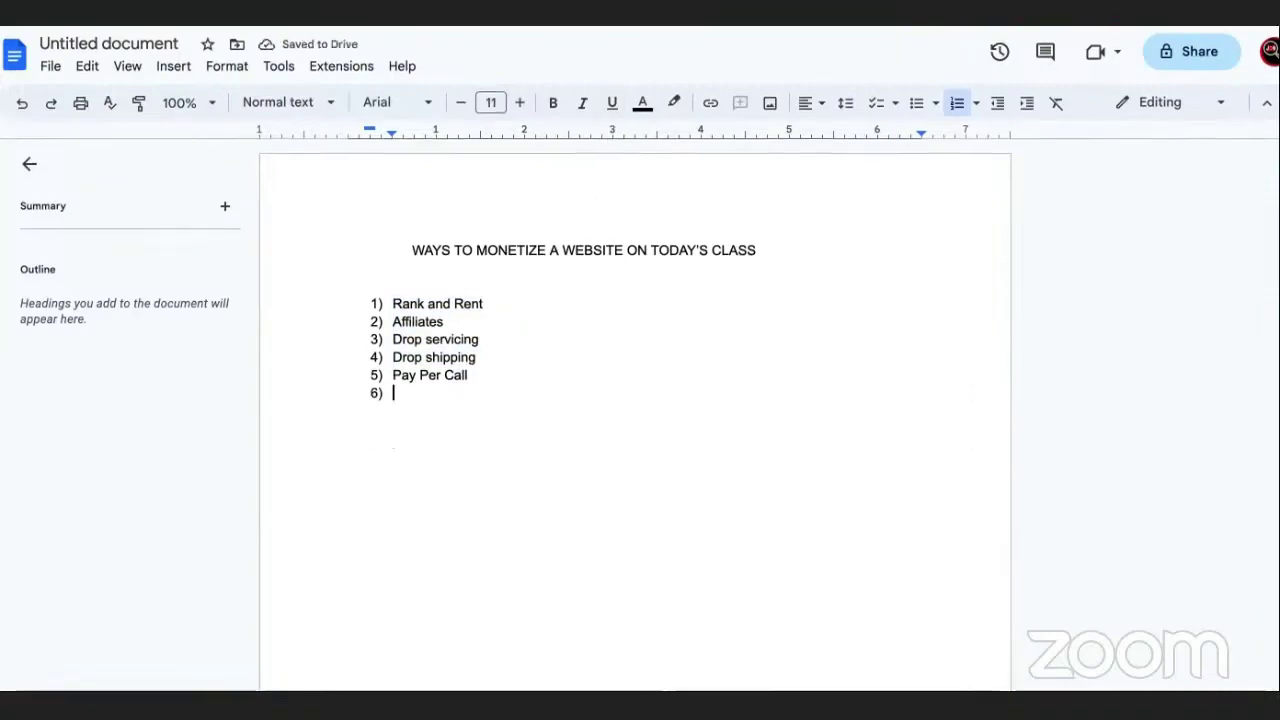
- Switch to the MaxBounty site, open its affiliate login, and submit the account e-mail and password
key(super+Tab)
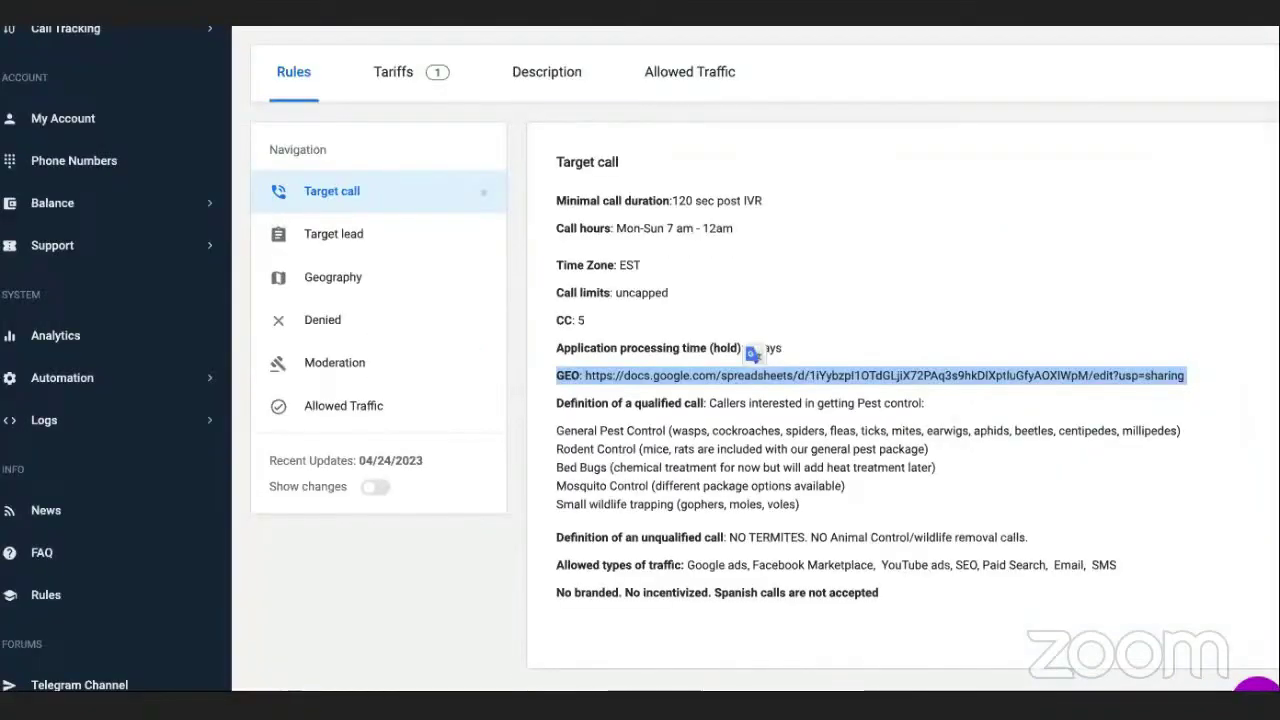
key(alt+Tab)
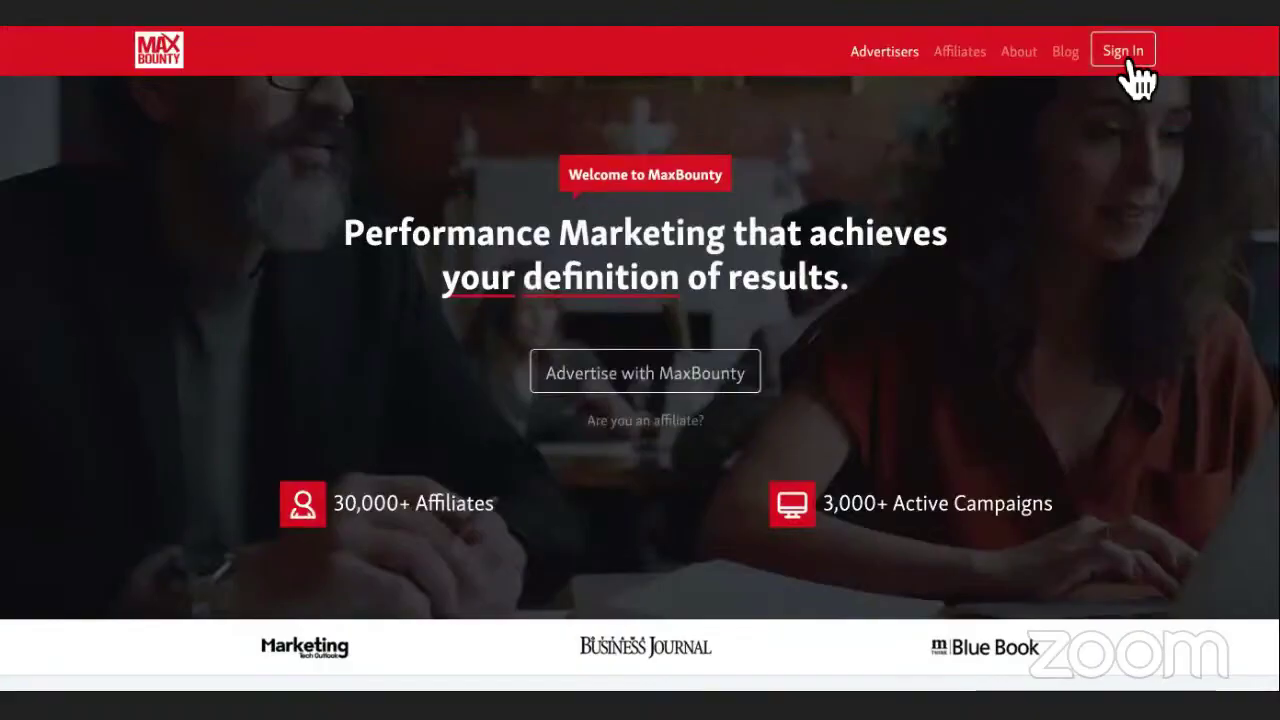
click(1128, 54)
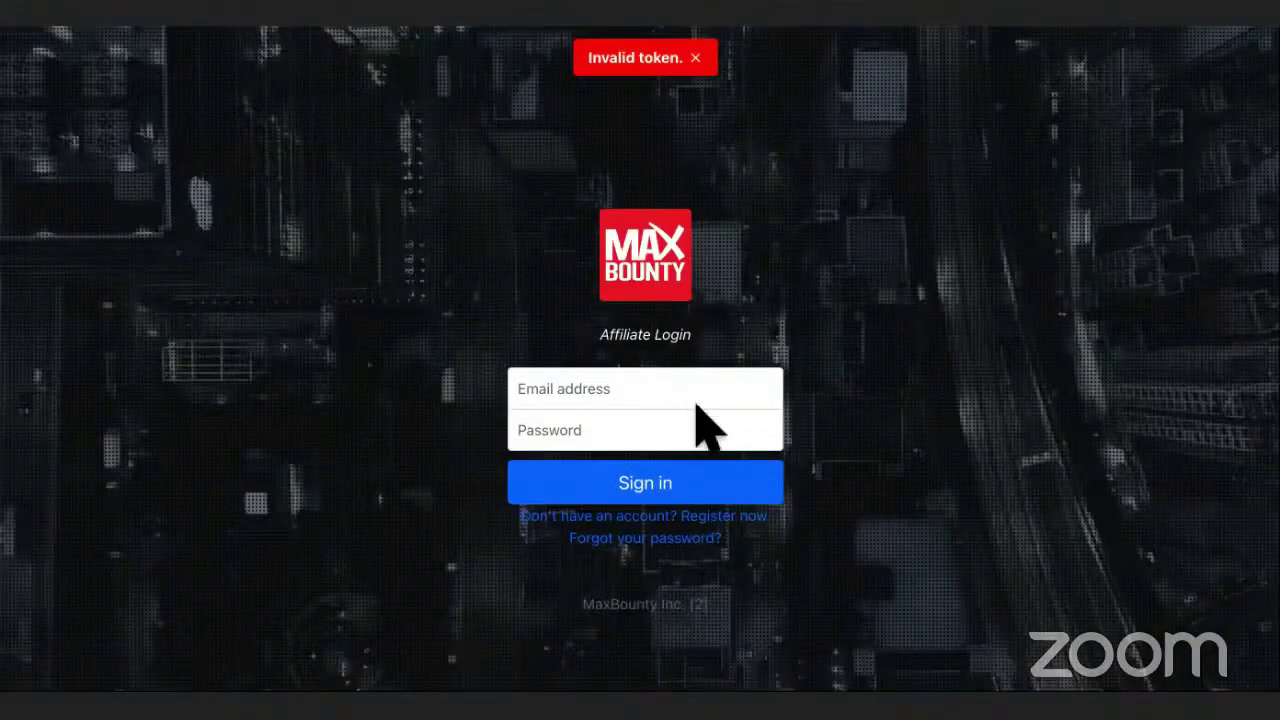
key(Down)
key(Return)
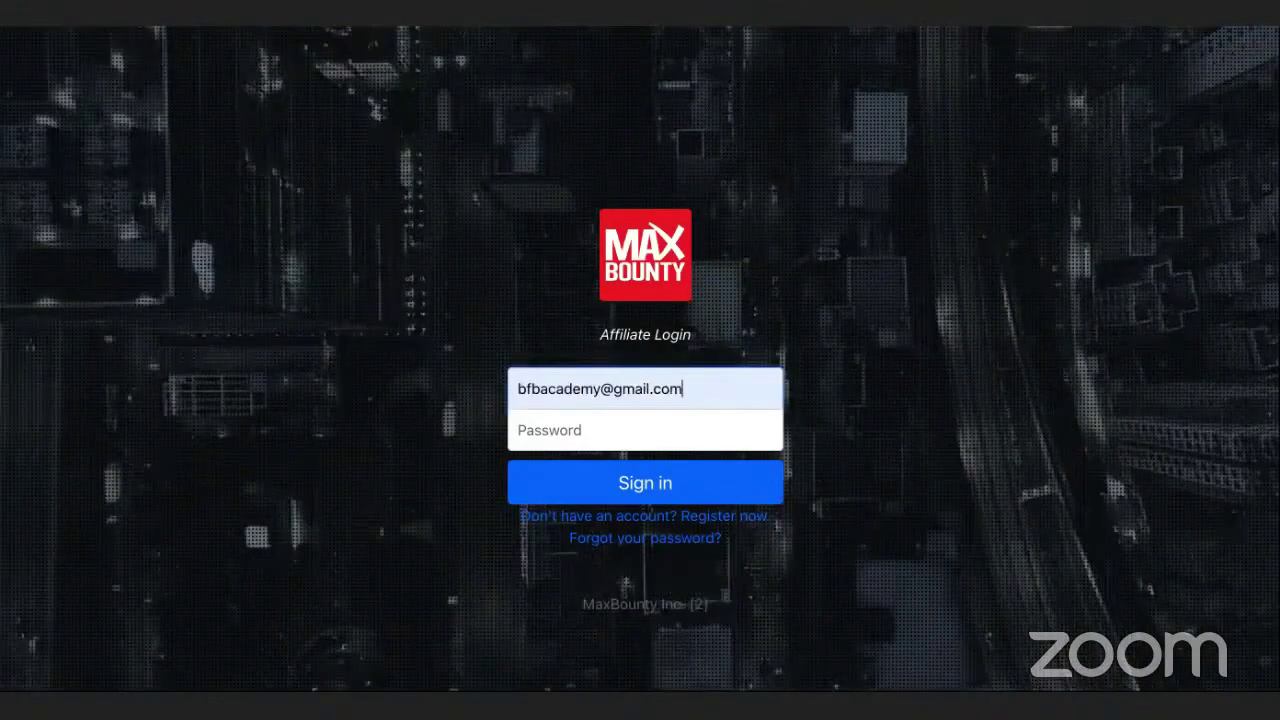
key(Tab)
text(••)
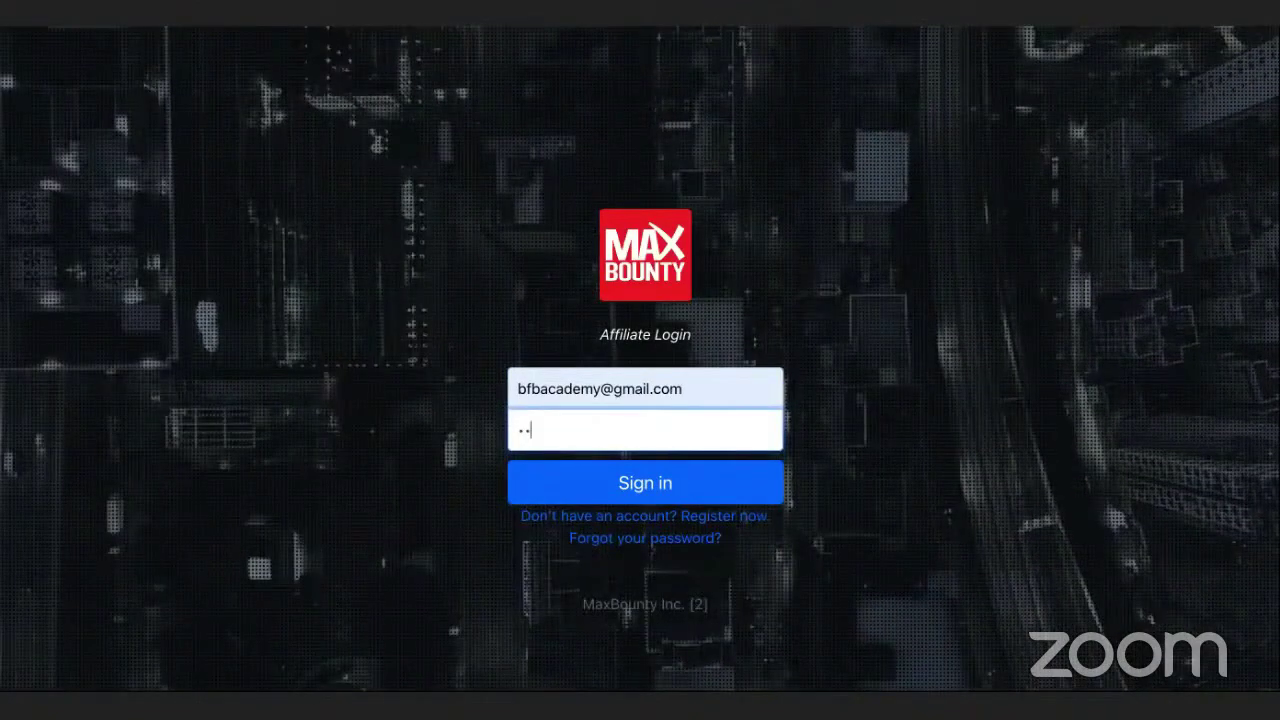
text(•••••••••)
key(Return)
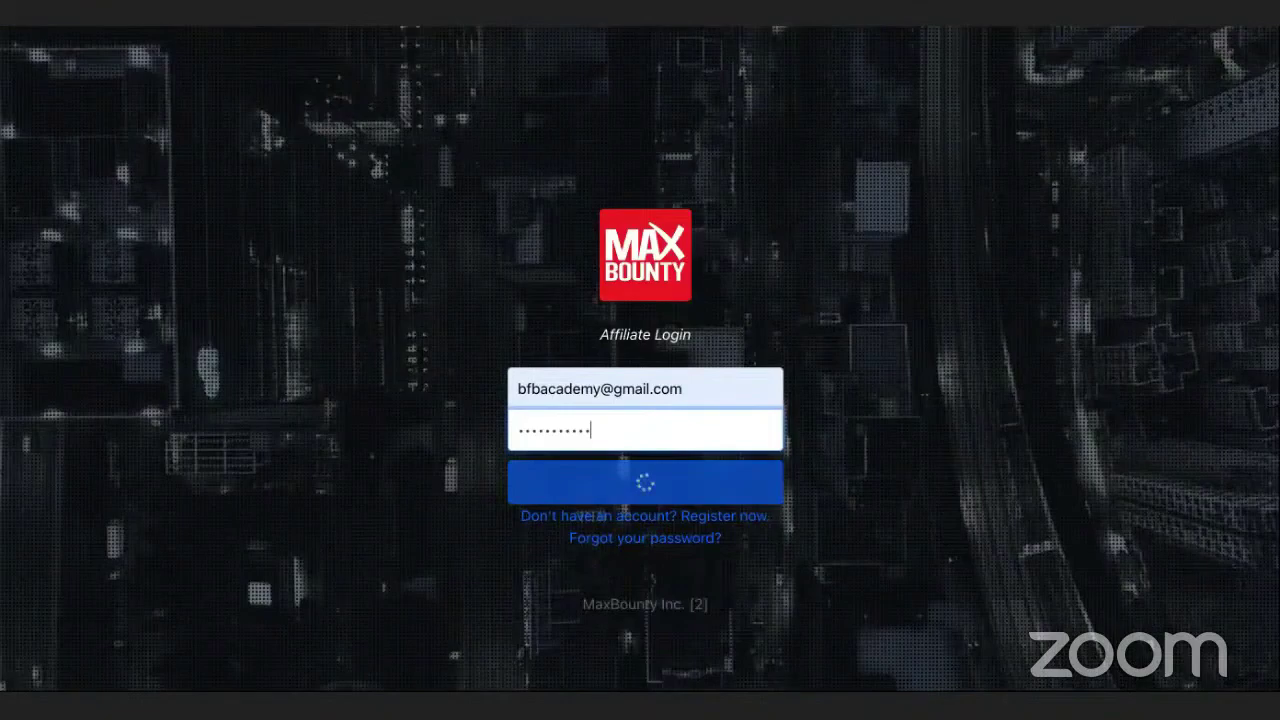
- Re-enter the account e-mail and password on the MaxBounty affiliate login and sign in again
key(Down)
key(Return)
key(Tab)
text(••)
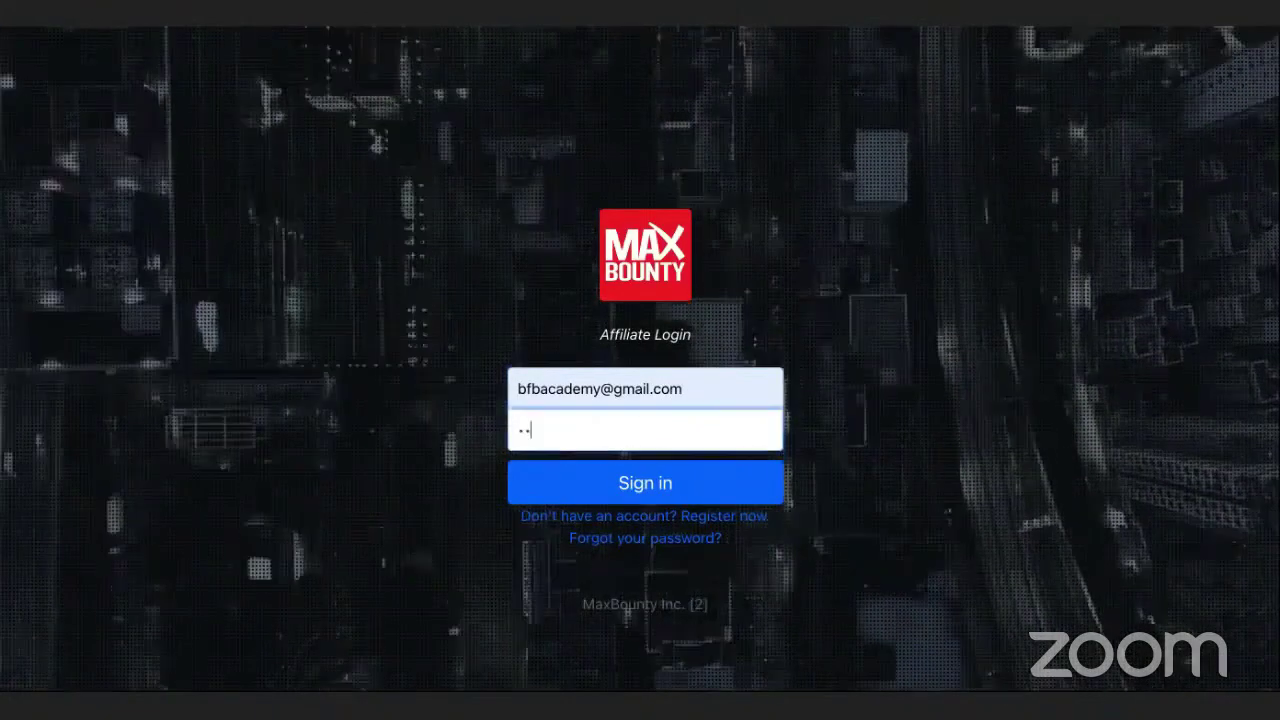
text(•••••••••)
key(Return)
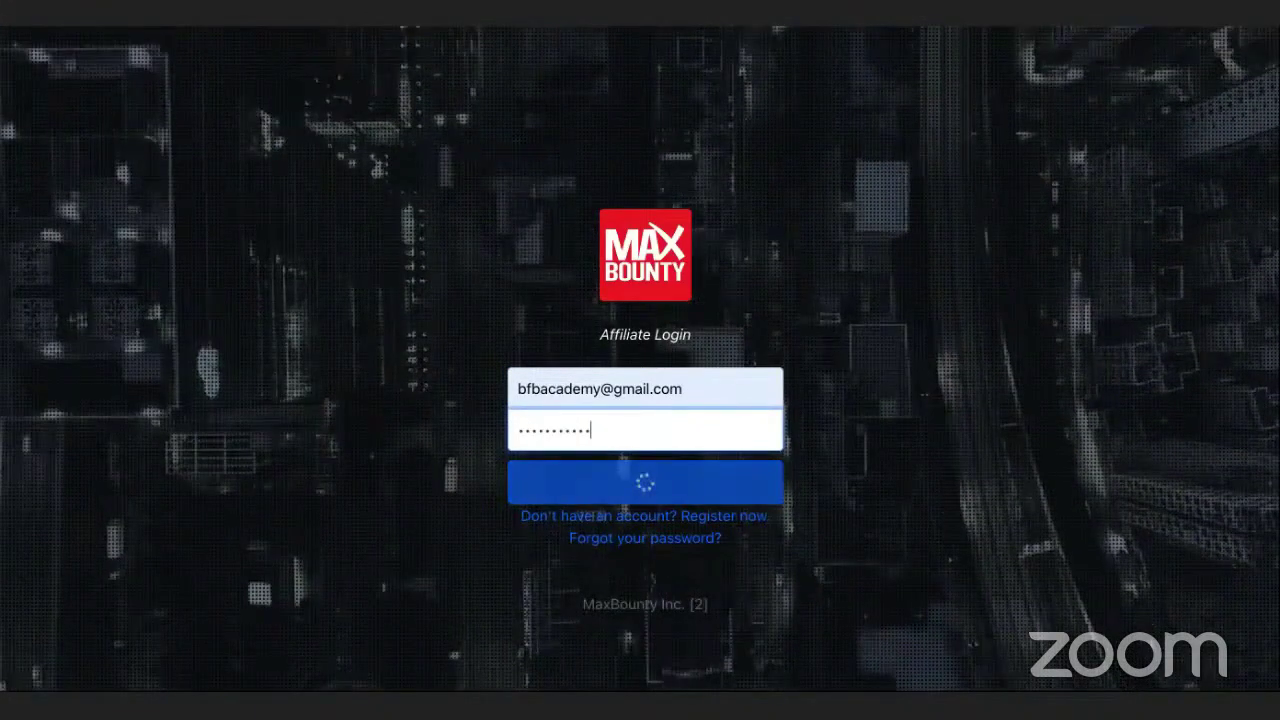
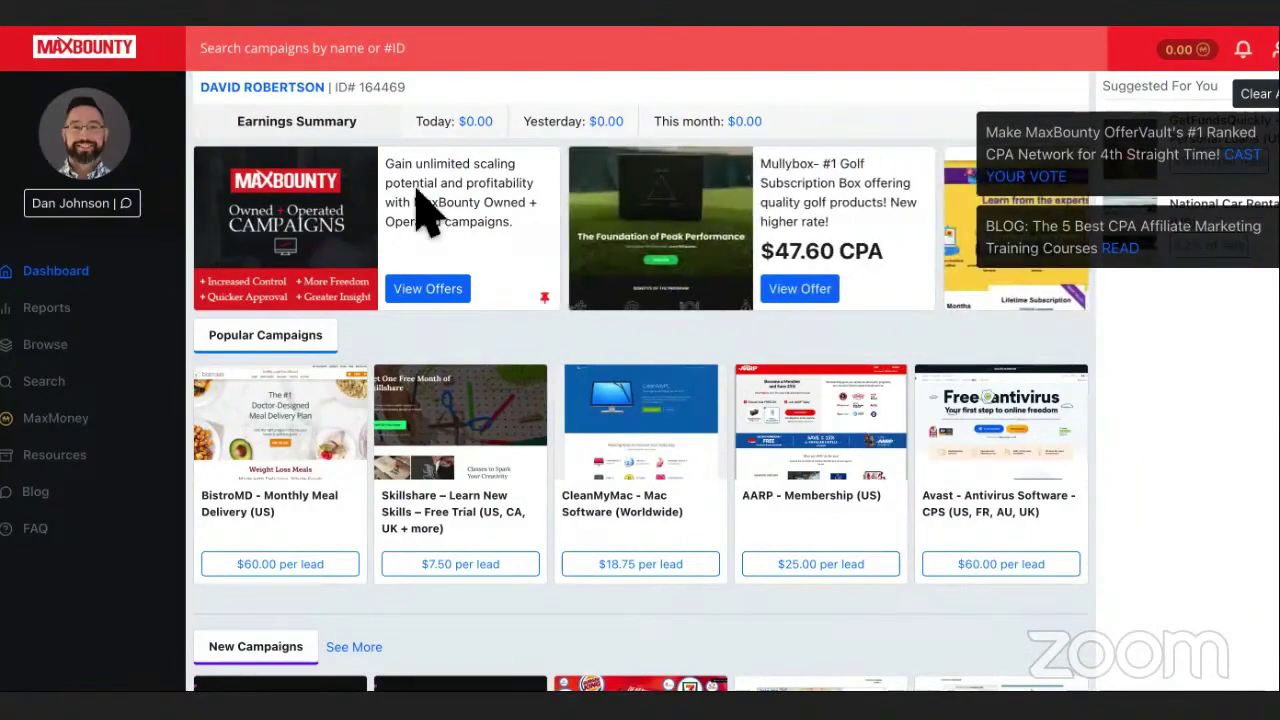
- Open the MaxBounty campaign reports and look over the Antijob Affiliate Army homepage
click(50, 309)
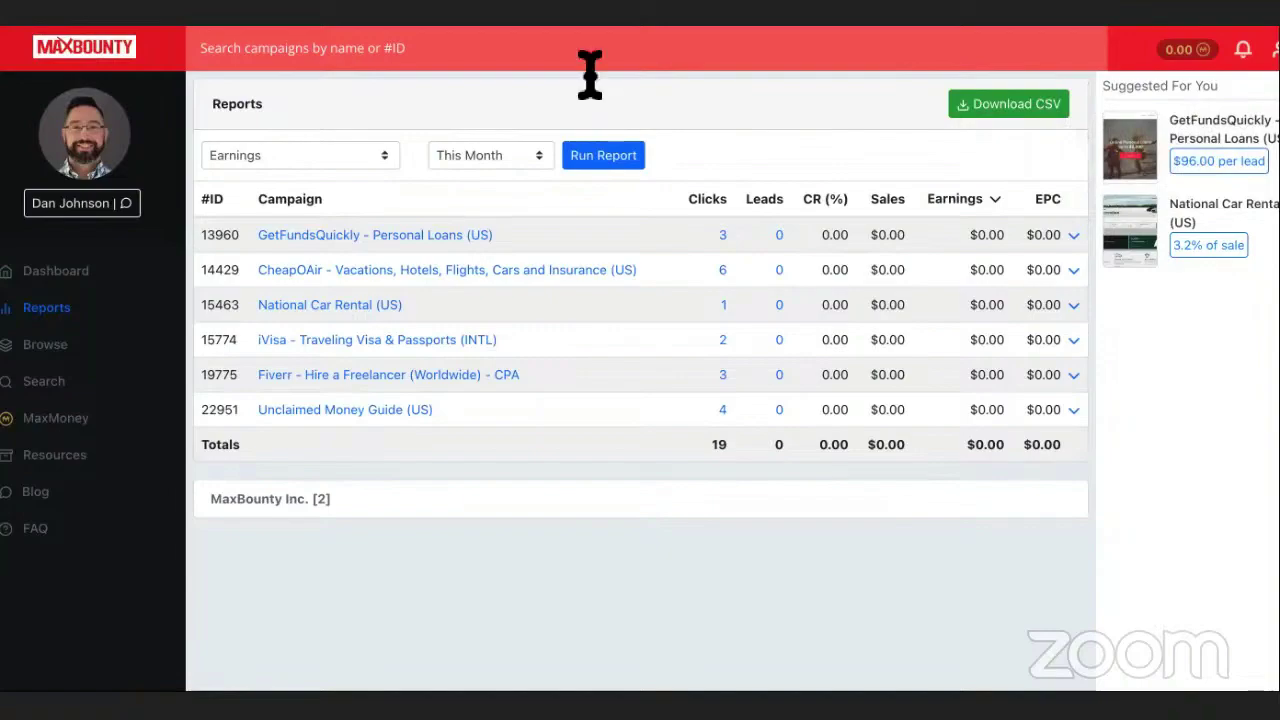
scroll(592, 300, down, 20)
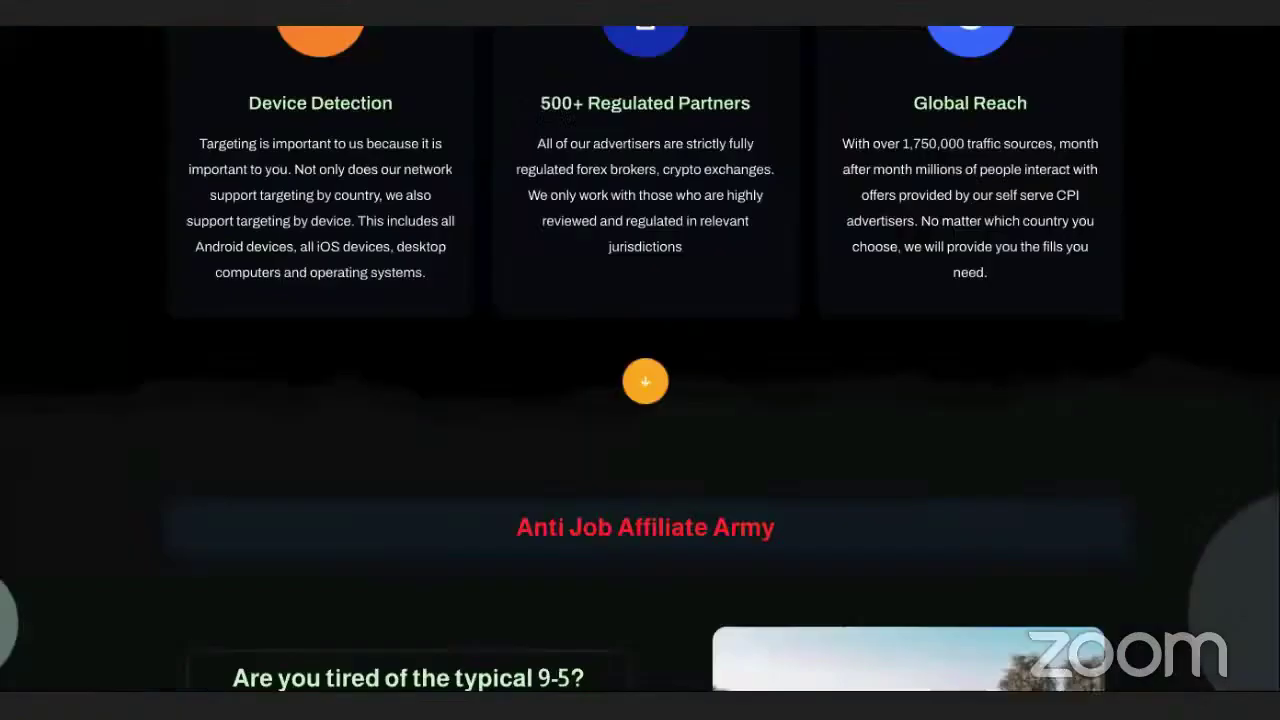
scroll(592, 300, down, 10)
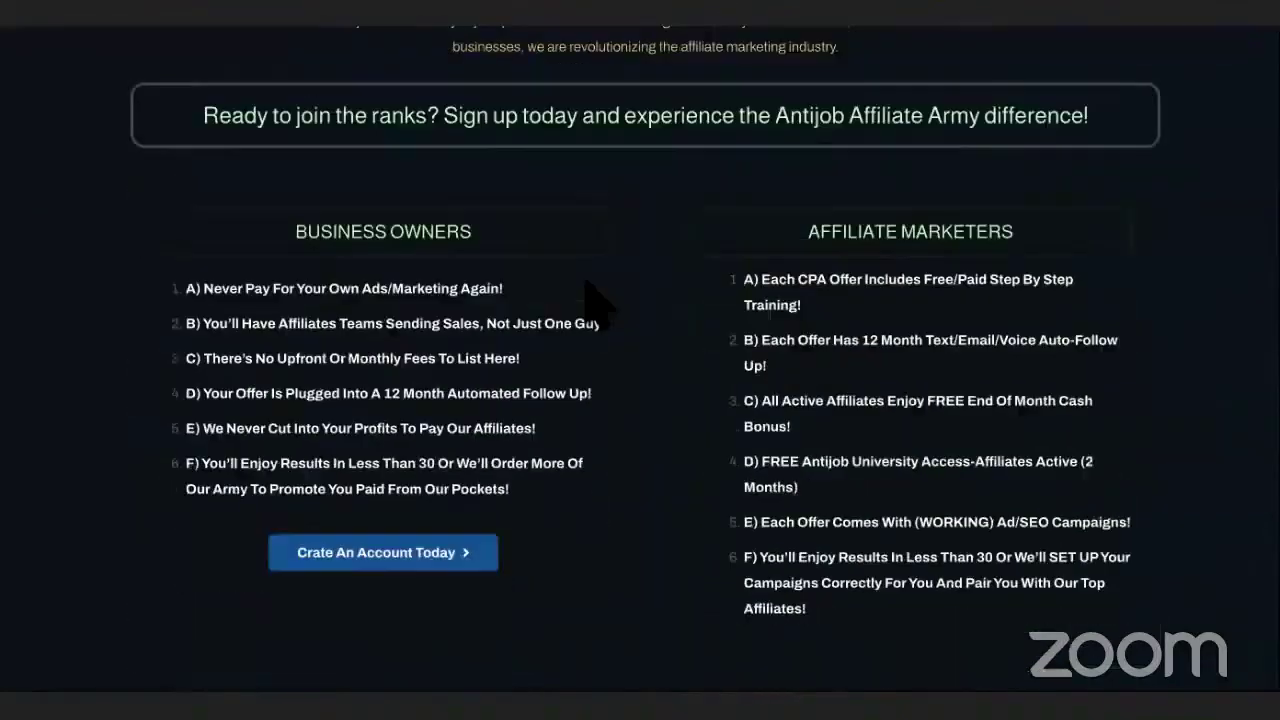
scroll(590, 295, up, 20)
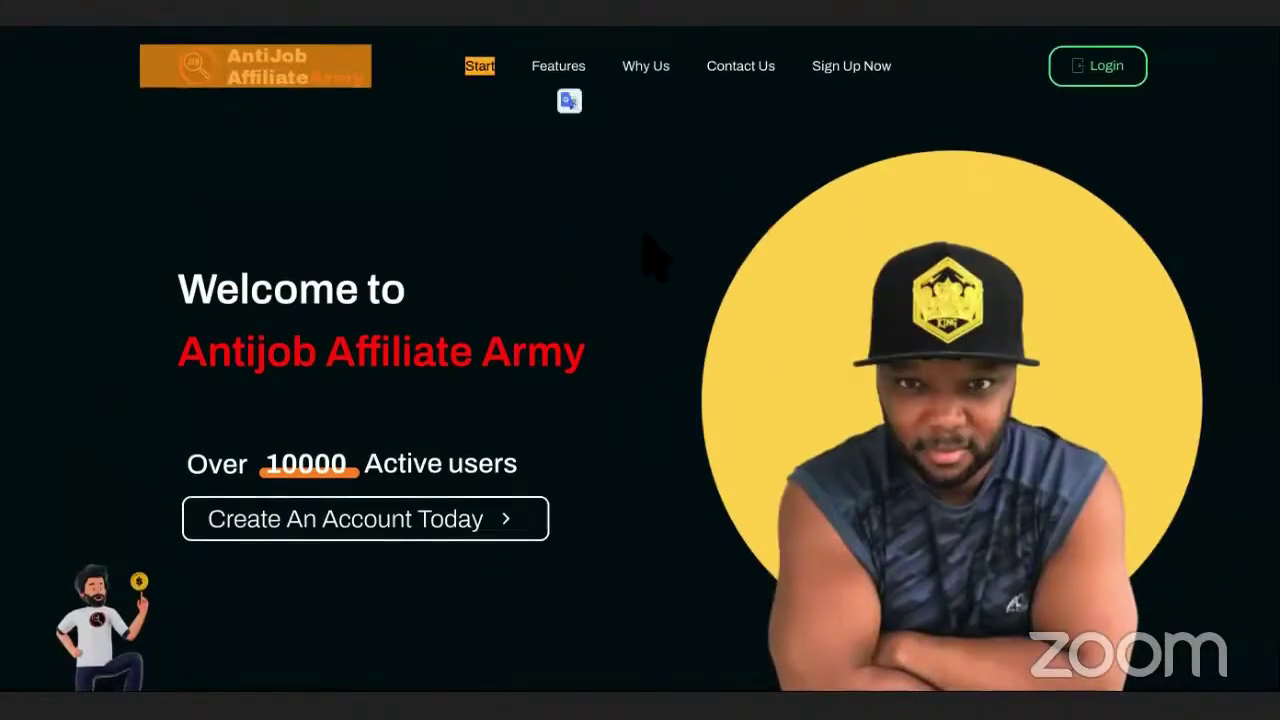
scroll(655, 262, down, 3)
scroll(655, 262, up, 2)
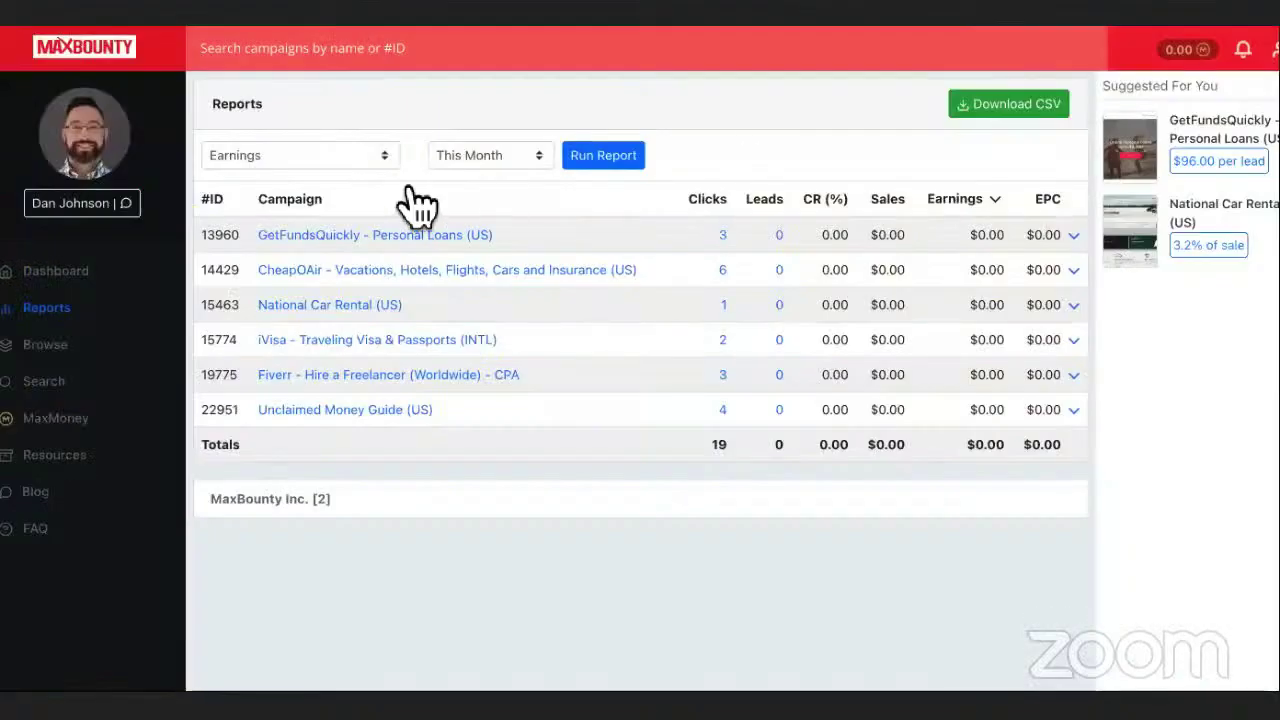
- Run the MaxBounty earnings report for a custom date range from 05/01/2015 to 05/31/2023
click(450, 160)
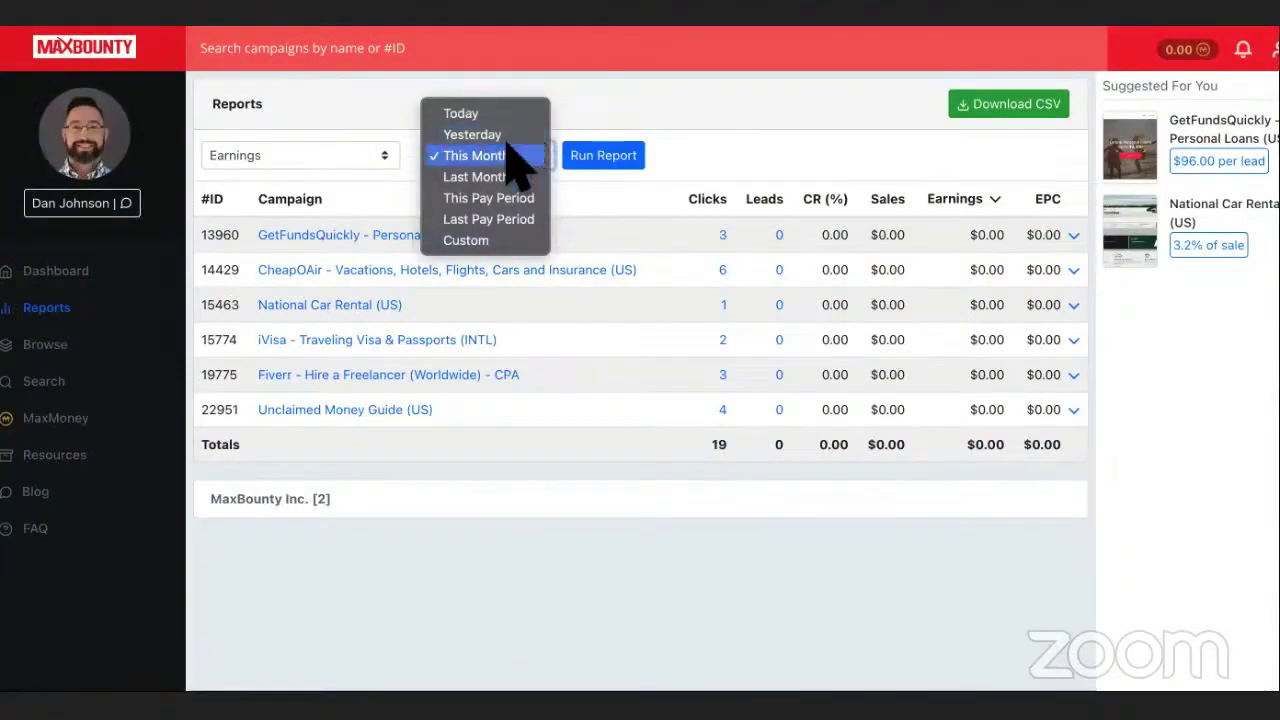
click(506, 244)
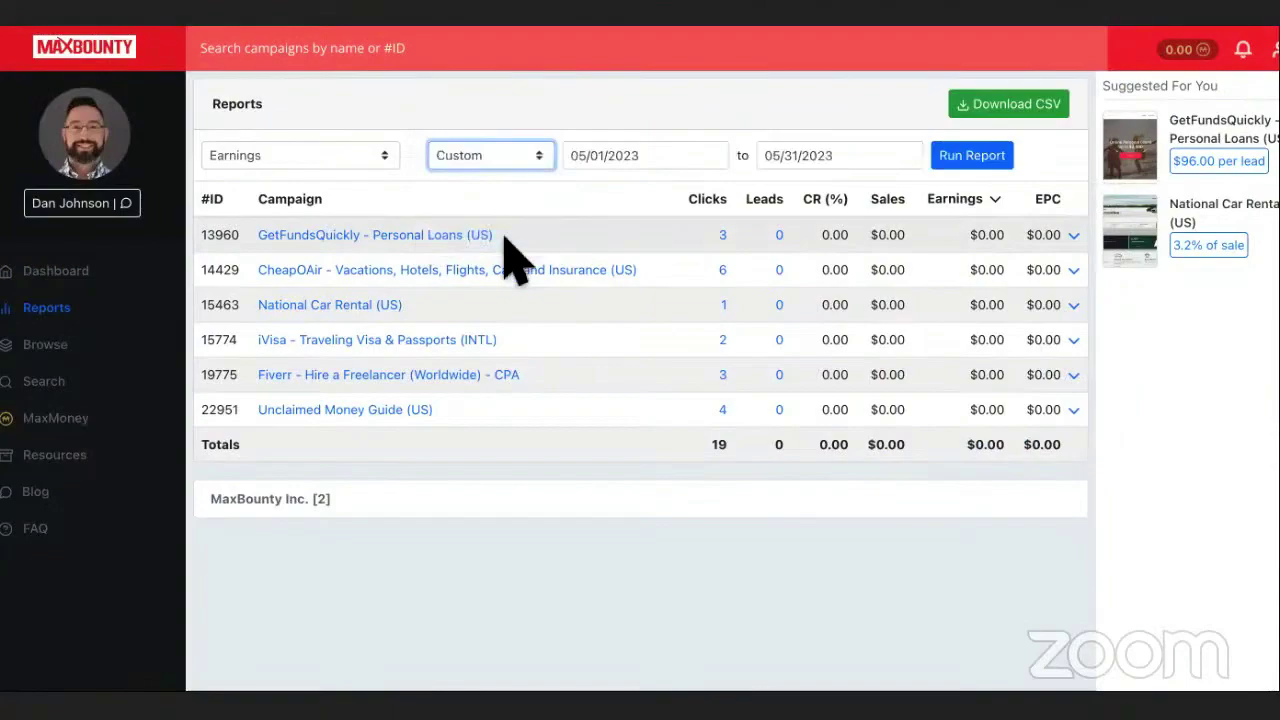
click(666, 158)
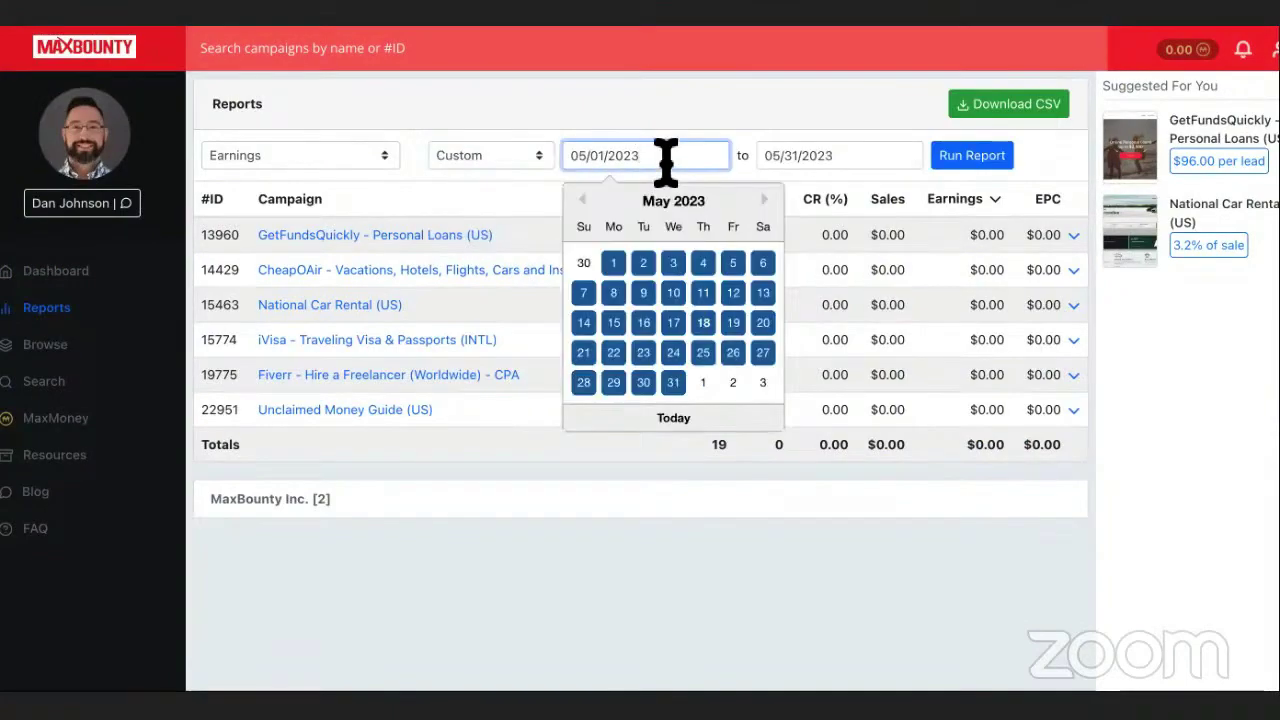
key(BackSpace)
key(BackSpace)
key(BackSpace)
text(015)
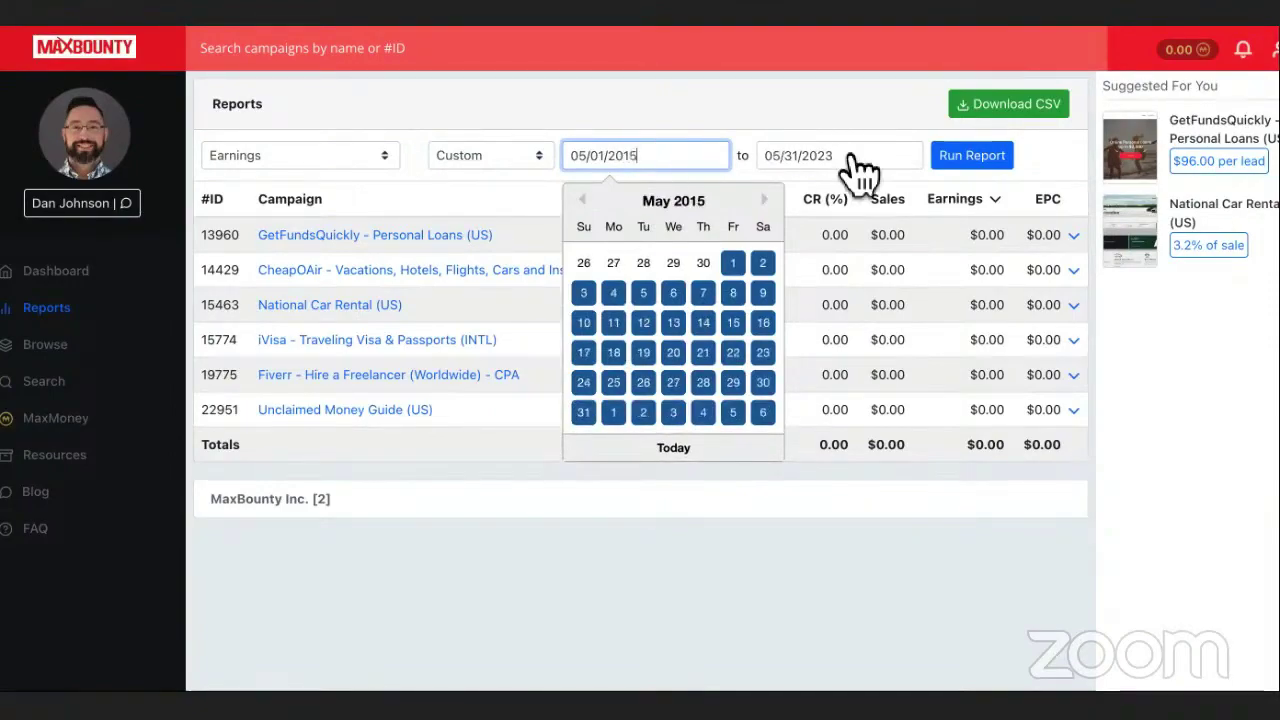
click(996, 164)
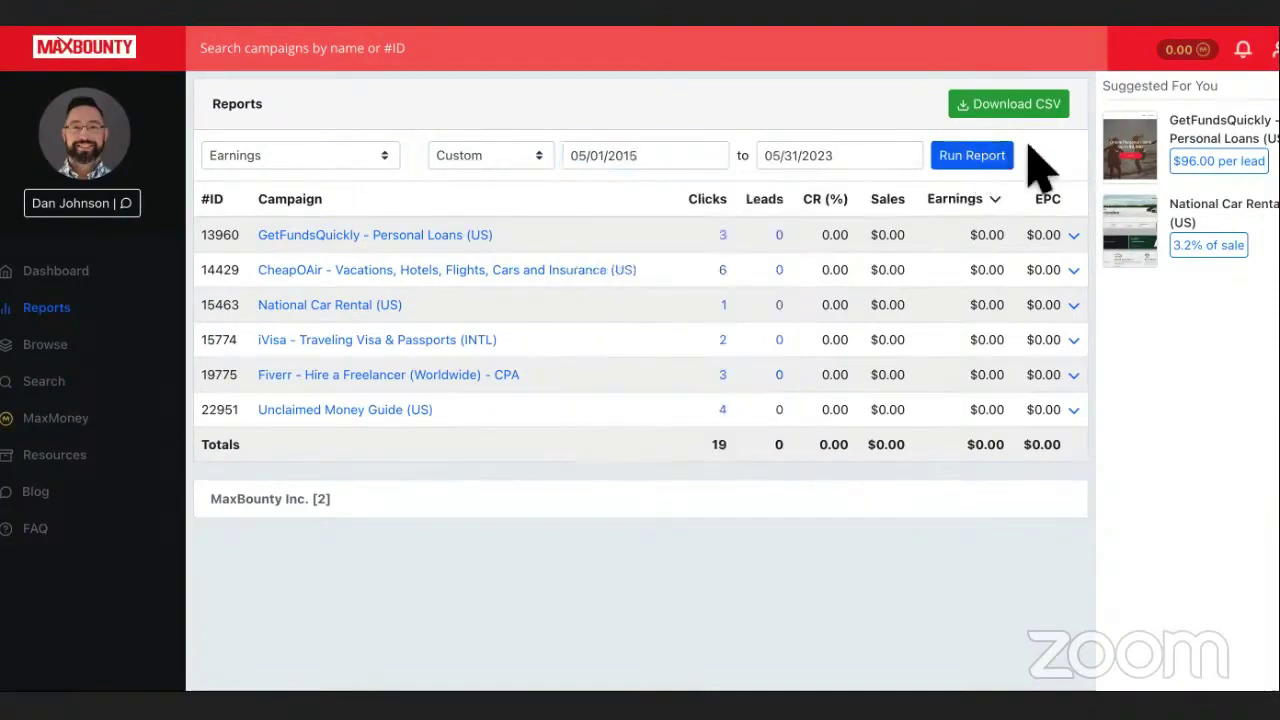
click(990, 175)
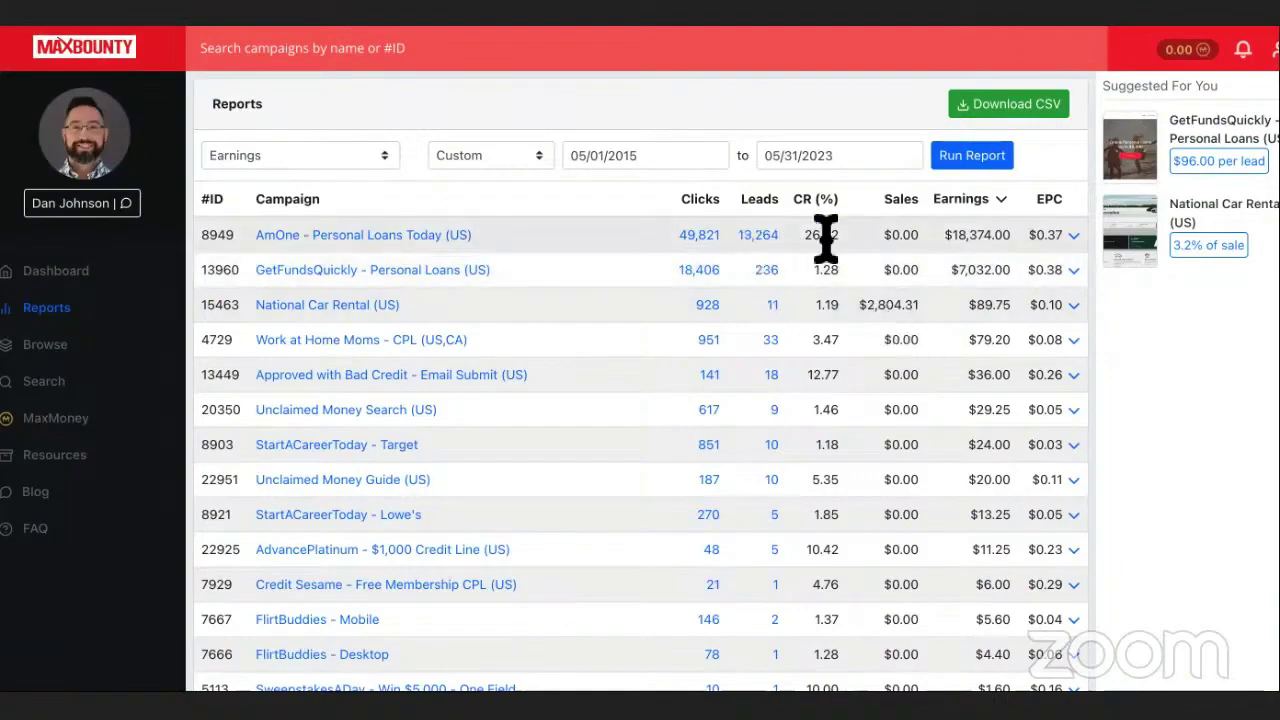
- Highlight the National Car Rental sales amount in the report and the "Rank and Rent" item in the Google Docs list
drag(919, 305, 857, 307)
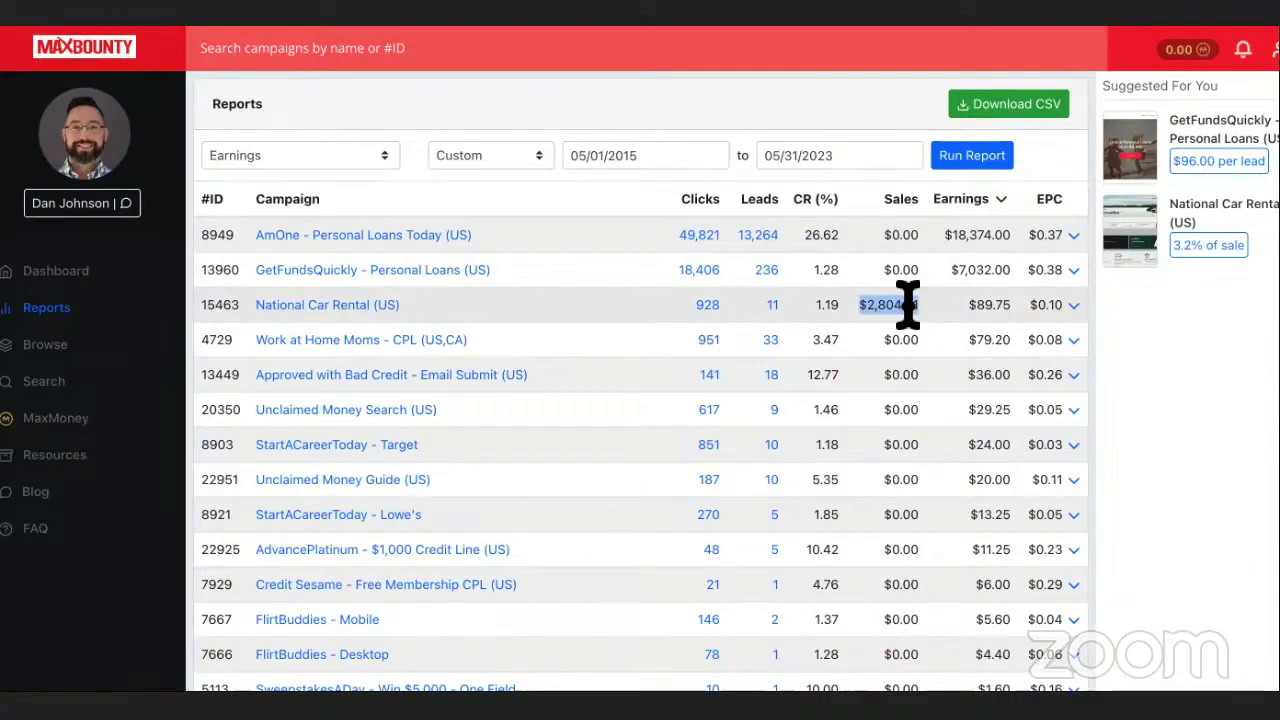
key(alt+Tab)
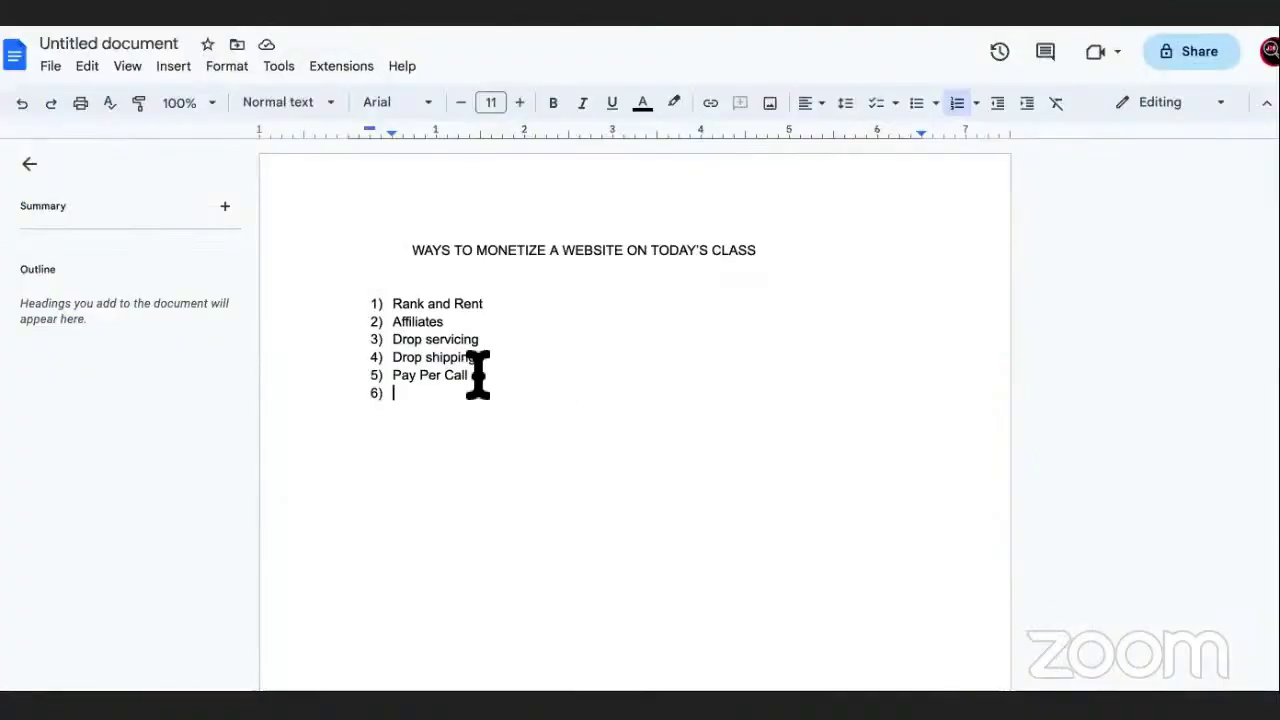
drag(486, 303, 392, 303)
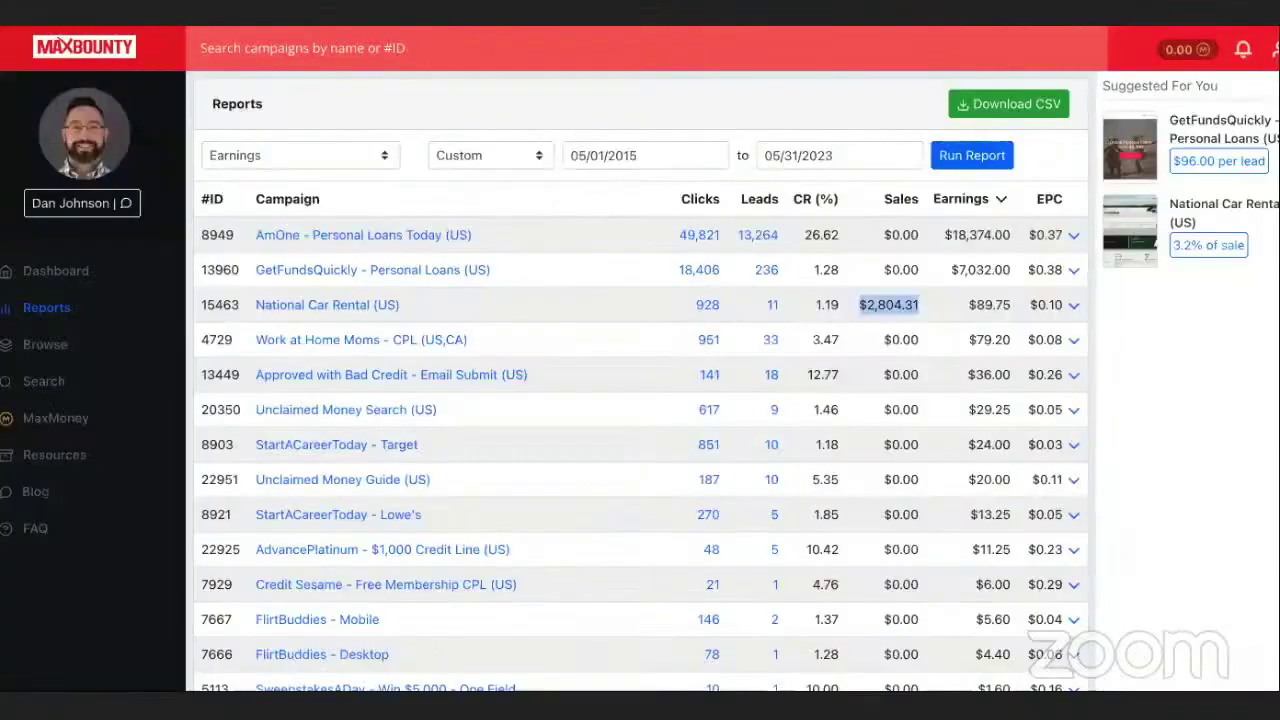
- Return to the MaxBounty report, highlight the total earnings in its Totals row, and switch back to the Google Docs list
scroll(1006, 120, down, 15)
scroll(1000, 114, down, 12)
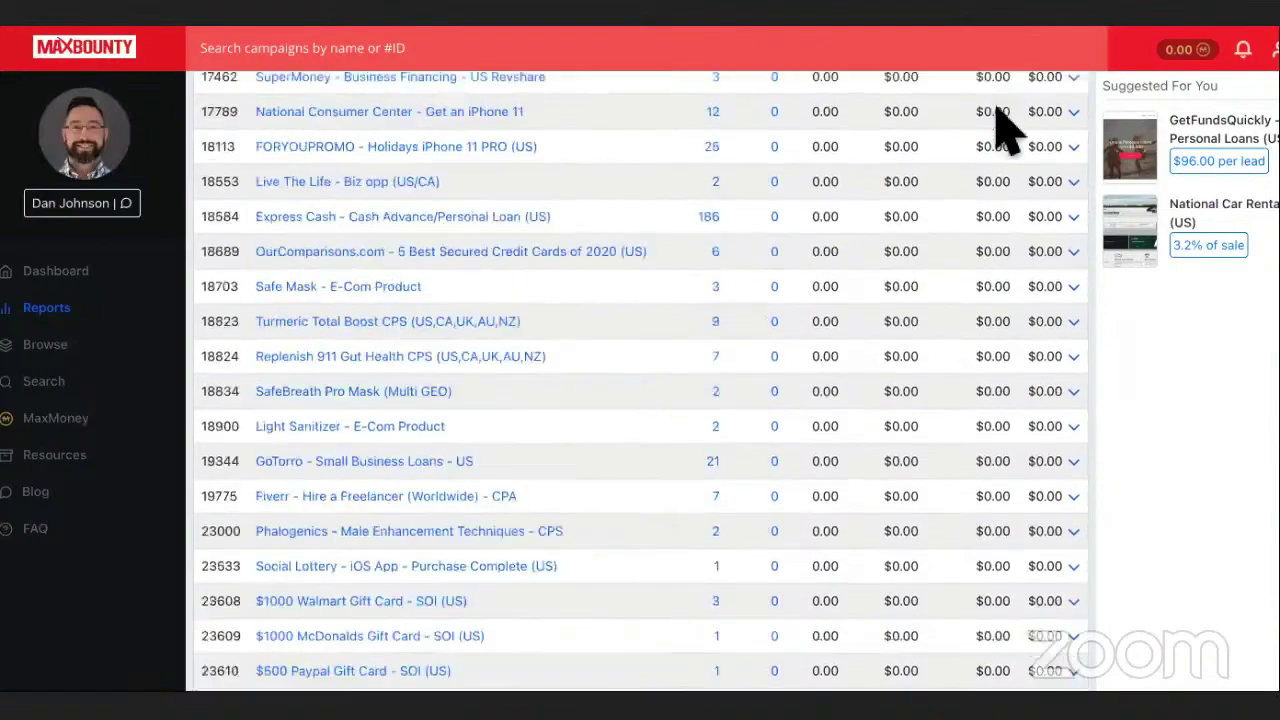
drag(1010, 676, 938, 676)
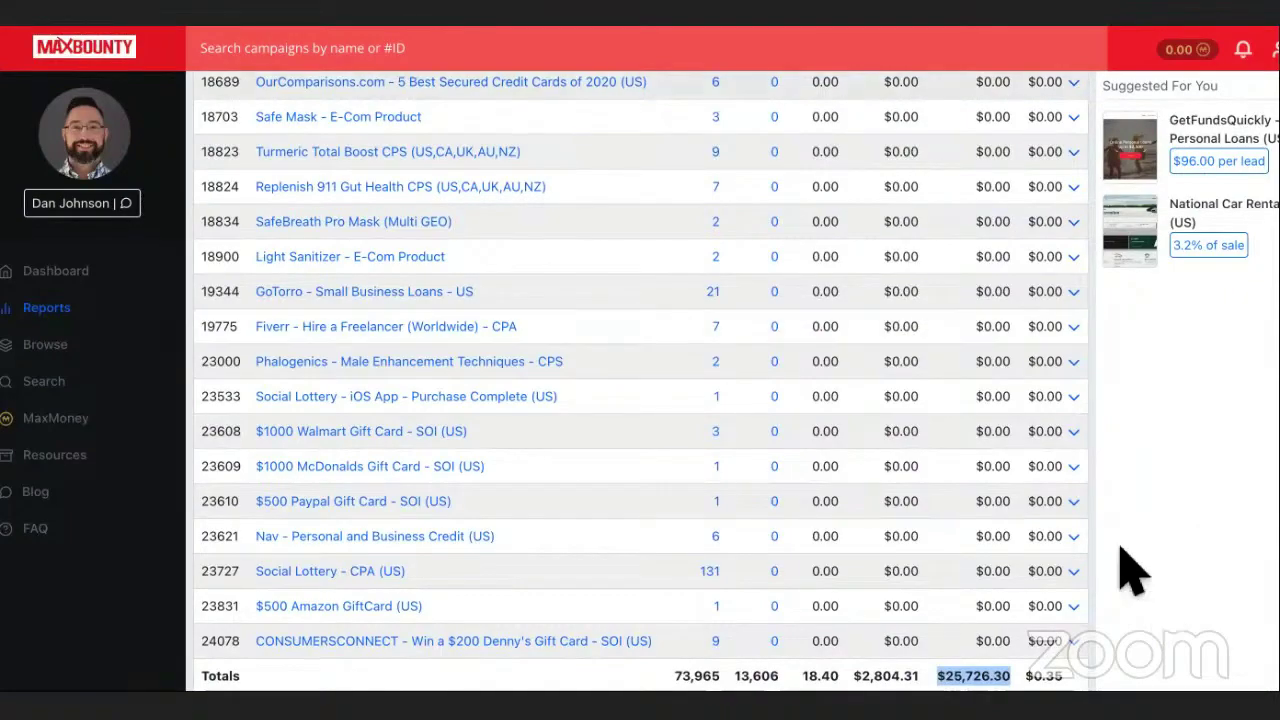
key(alt+Tab)
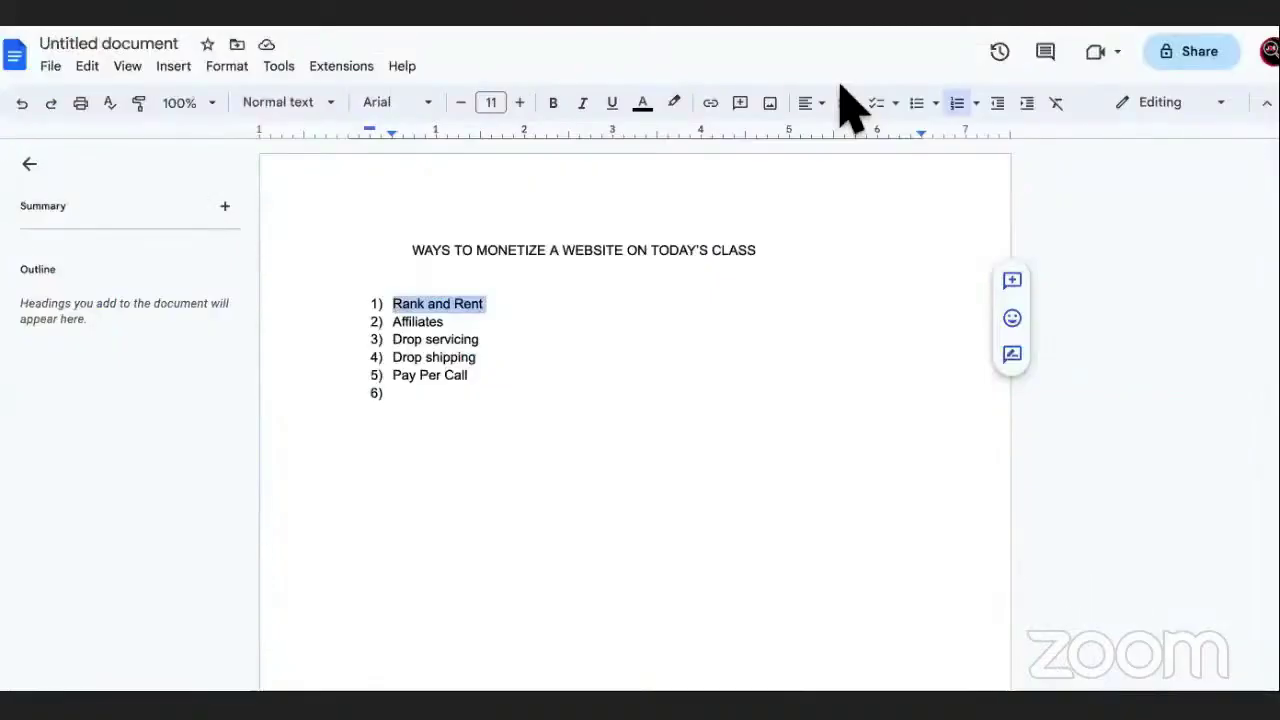
- Add "Cpa Marketing" as the sixth item in the numbered list of website monetization methods
click(503, 394)
text(Cpa)
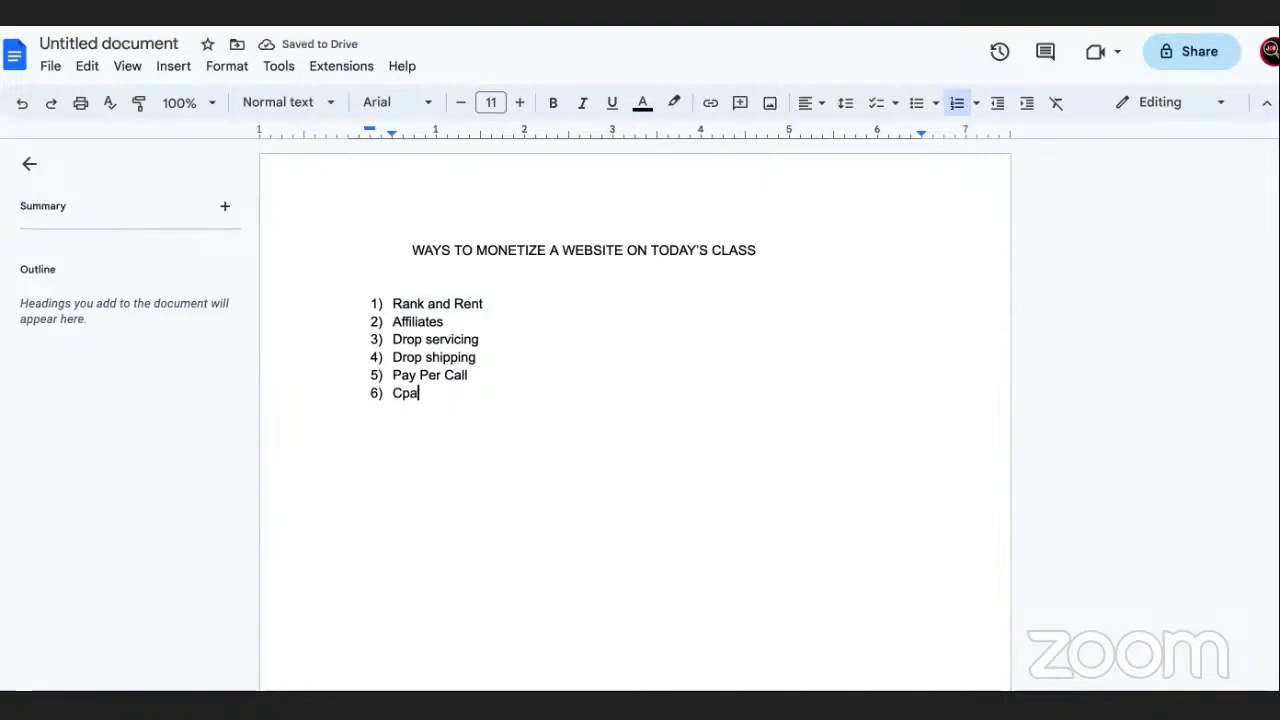
text(Marketing)
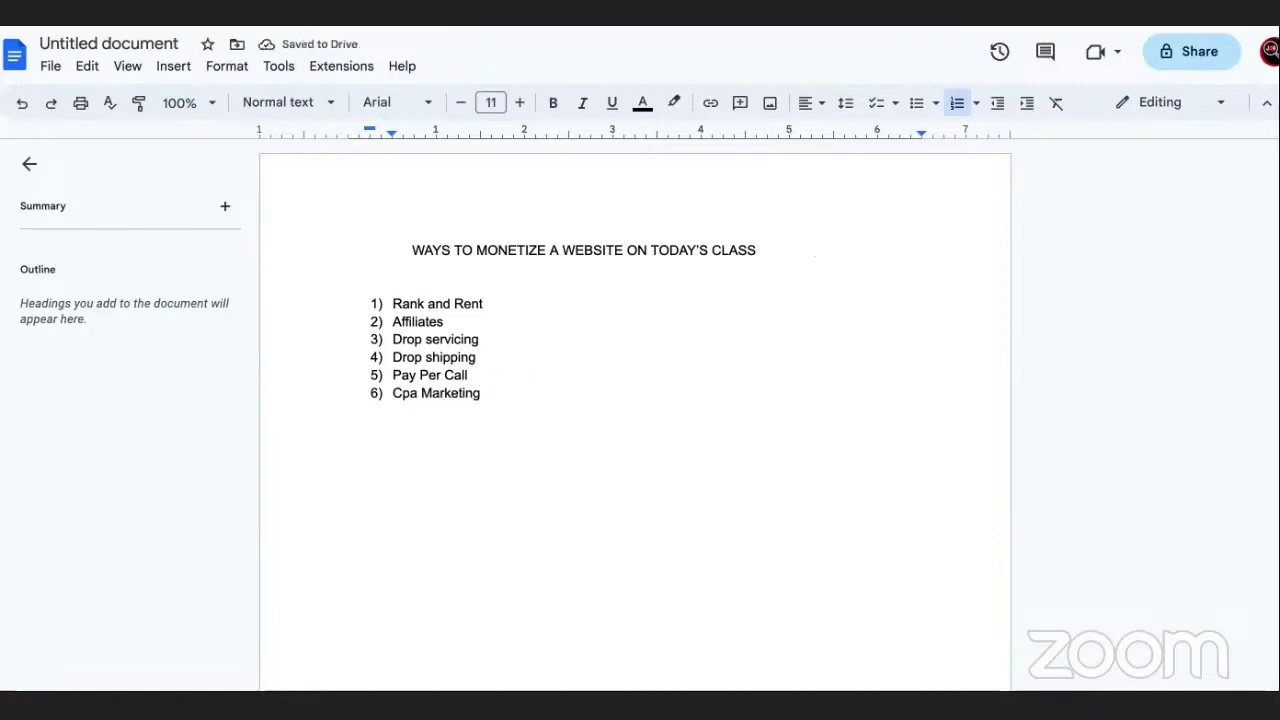
- Switch to the Google search page and search for "cpa marketing definition"
key(alt+Tab)
triple_click(451, 63)
text(cpa marketing)
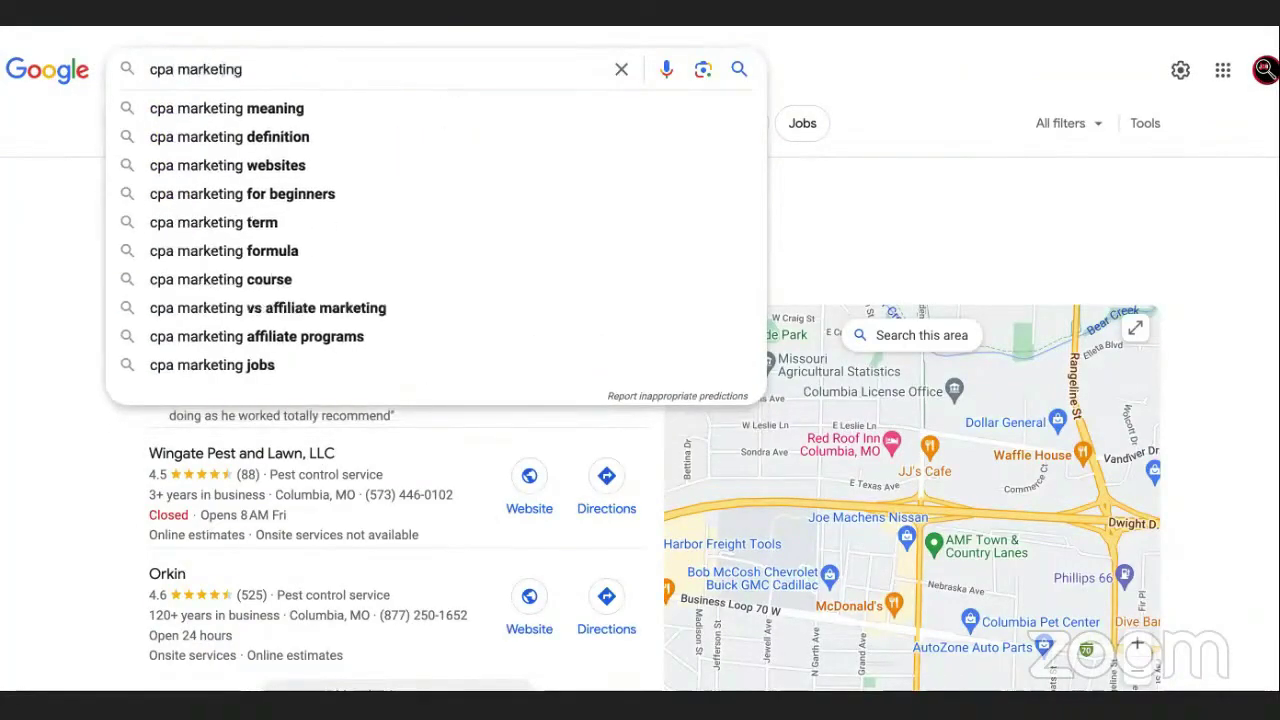
click(403, 136)
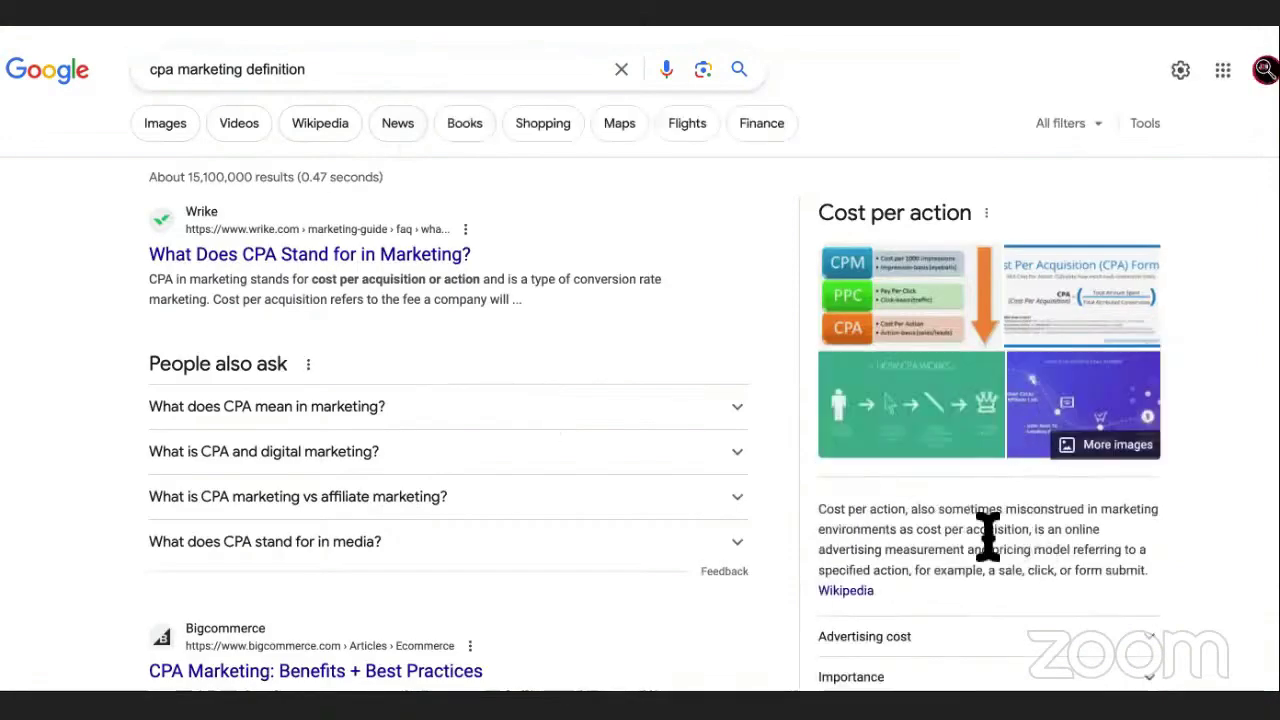
- Highlight the Wikipedia definition of cost per action, especially the part on the pricing model and its example actions
triple_click(988, 537)
scroll(988, 537, down, 2)
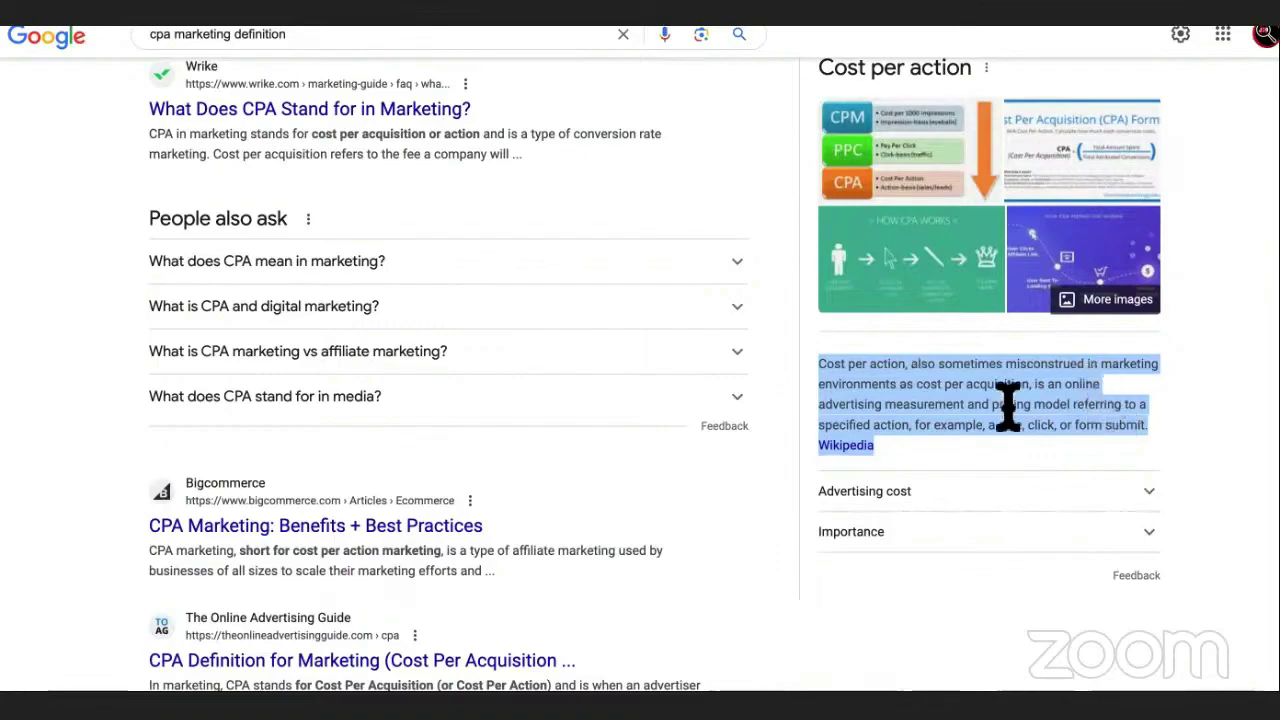
drag(968, 404, 918, 415)
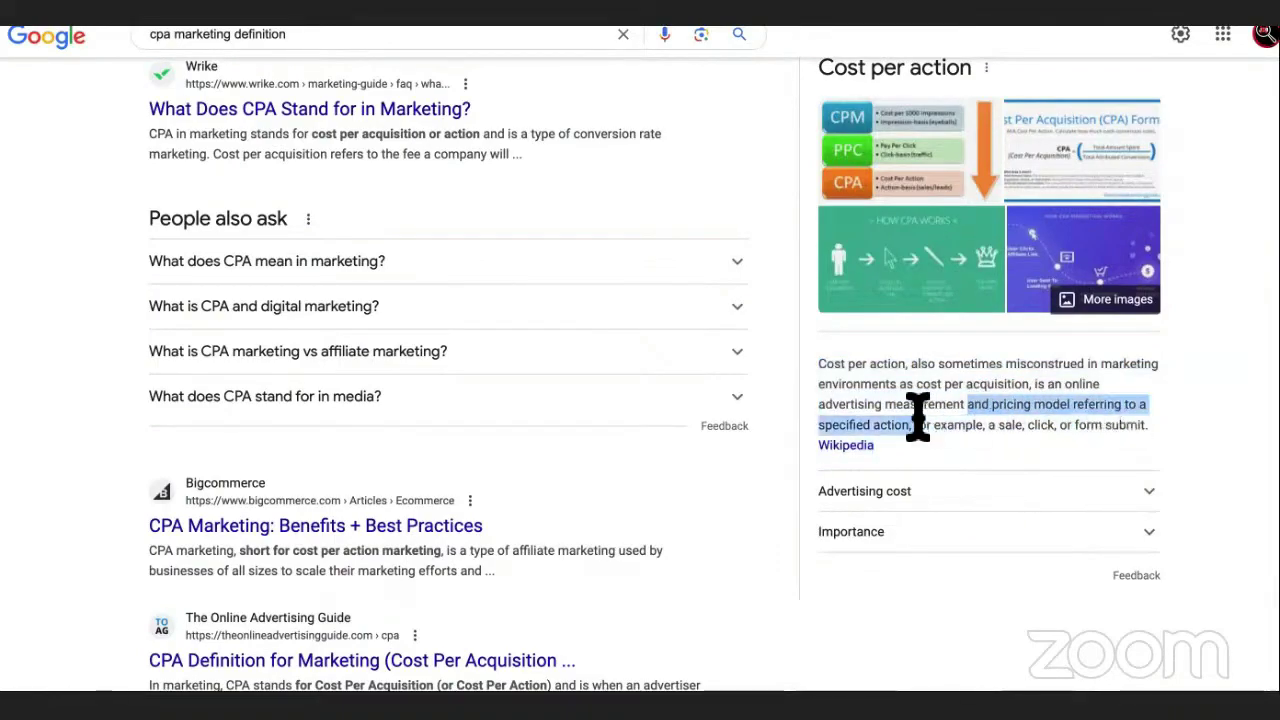
click(922, 436)
drag(968, 404, 1148, 424)
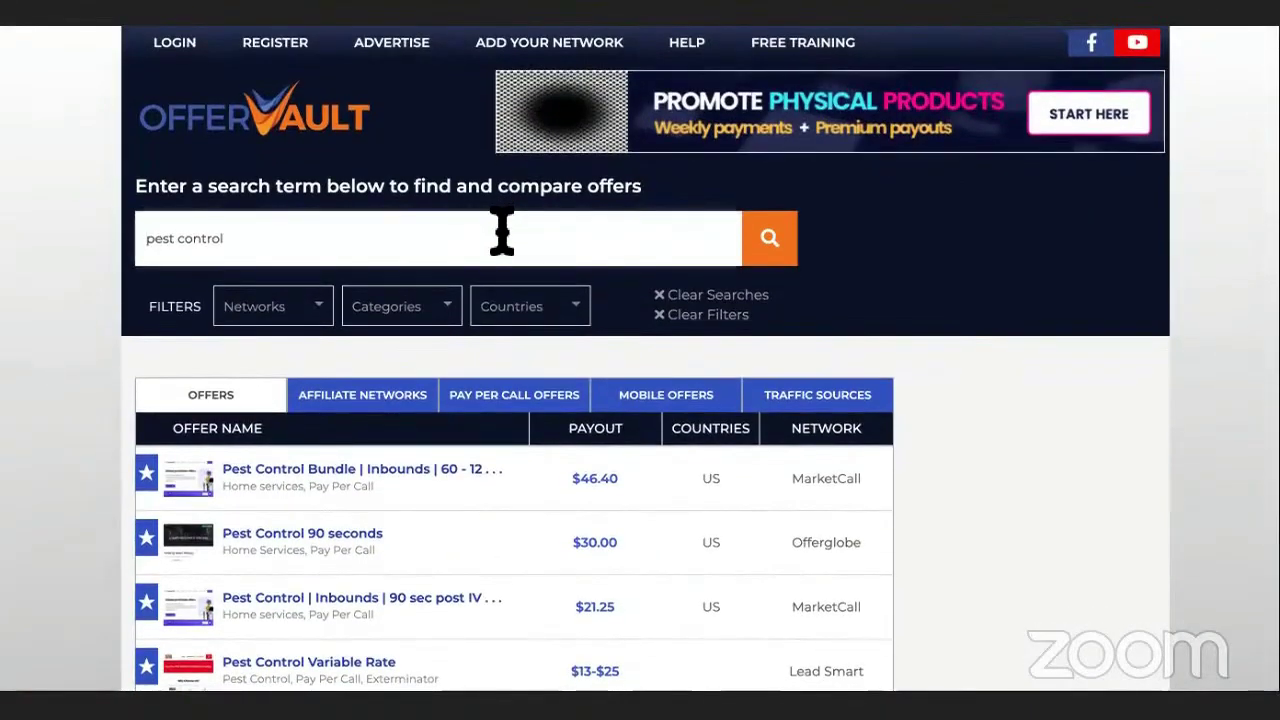
- Search OfferVault for "business loans" and show only the pay per call offers
triple_click(502, 232)
text(business loans)
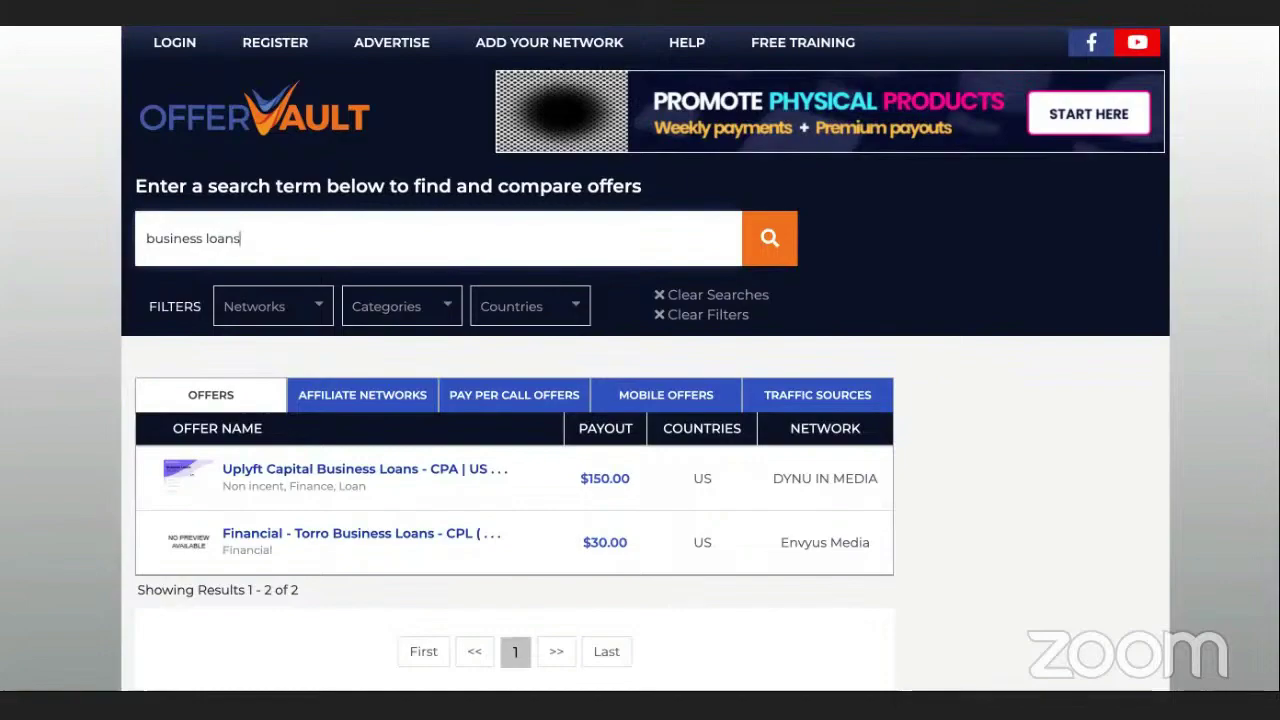
click(548, 400)
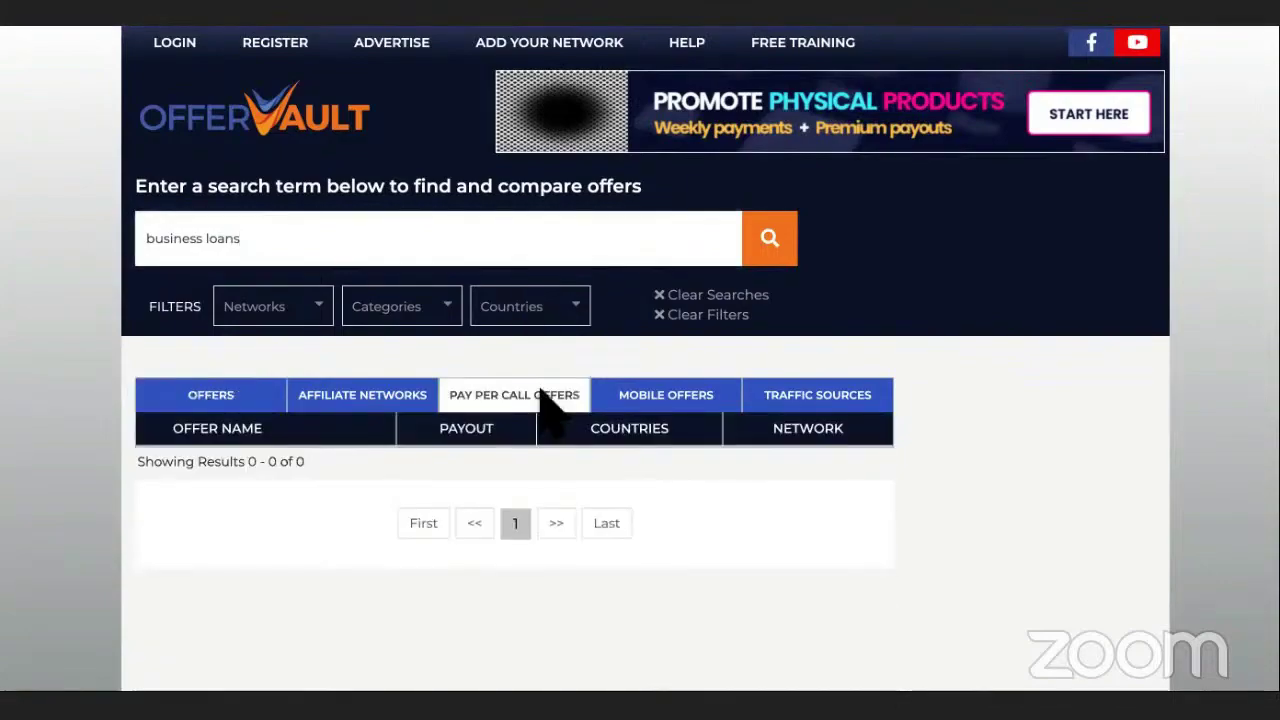
- Re-enter the OfferVault search term "business loans" and return to the general offers list
click(400, 238)
drag(207, 238, 143, 240)
key(BackSpace)
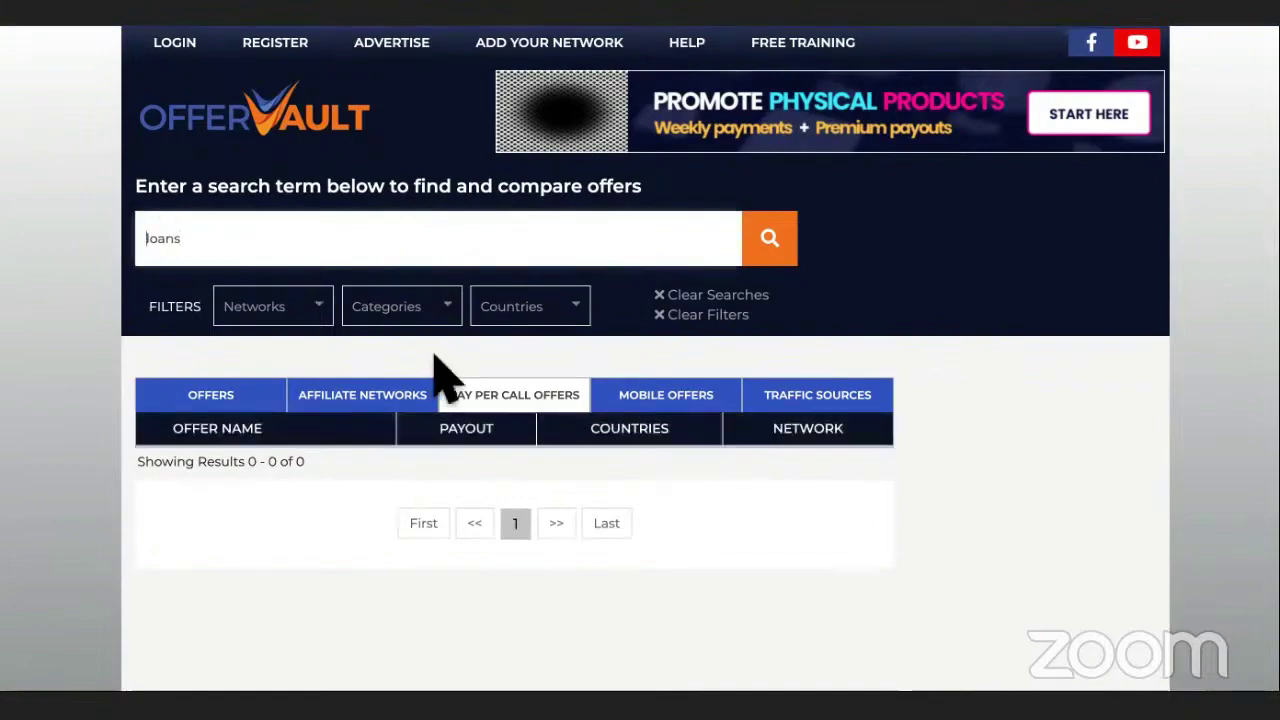
double_click(389, 232)
text(business loa)
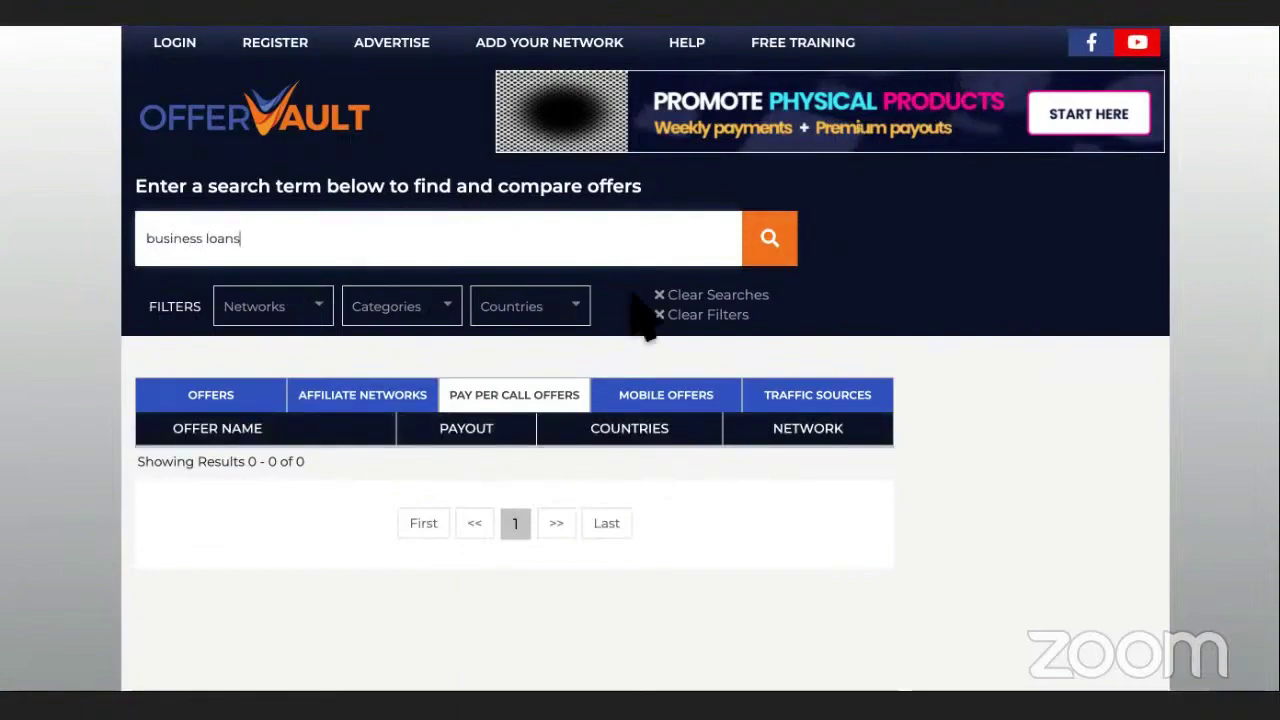
click(240, 398)
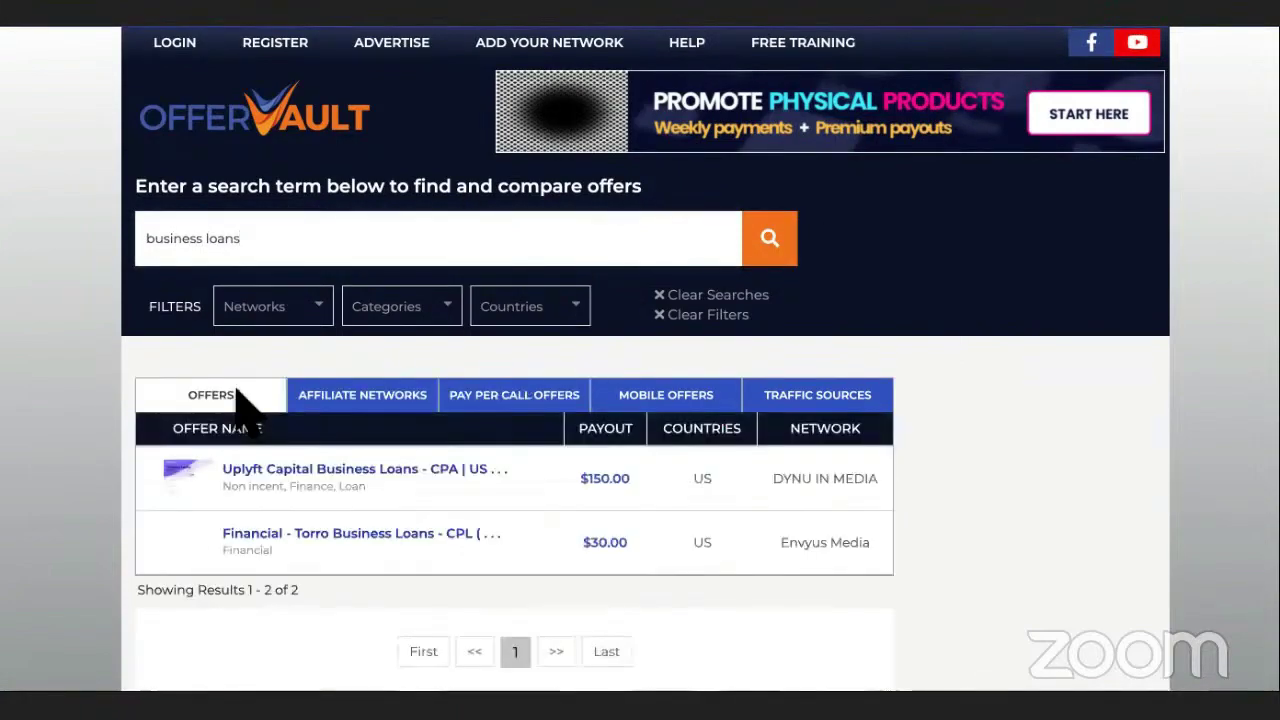
- Highlight the payouts of the Uplyft Capital and Torro business loan offers in the OfferVault results
drag(651, 509, 585, 485)
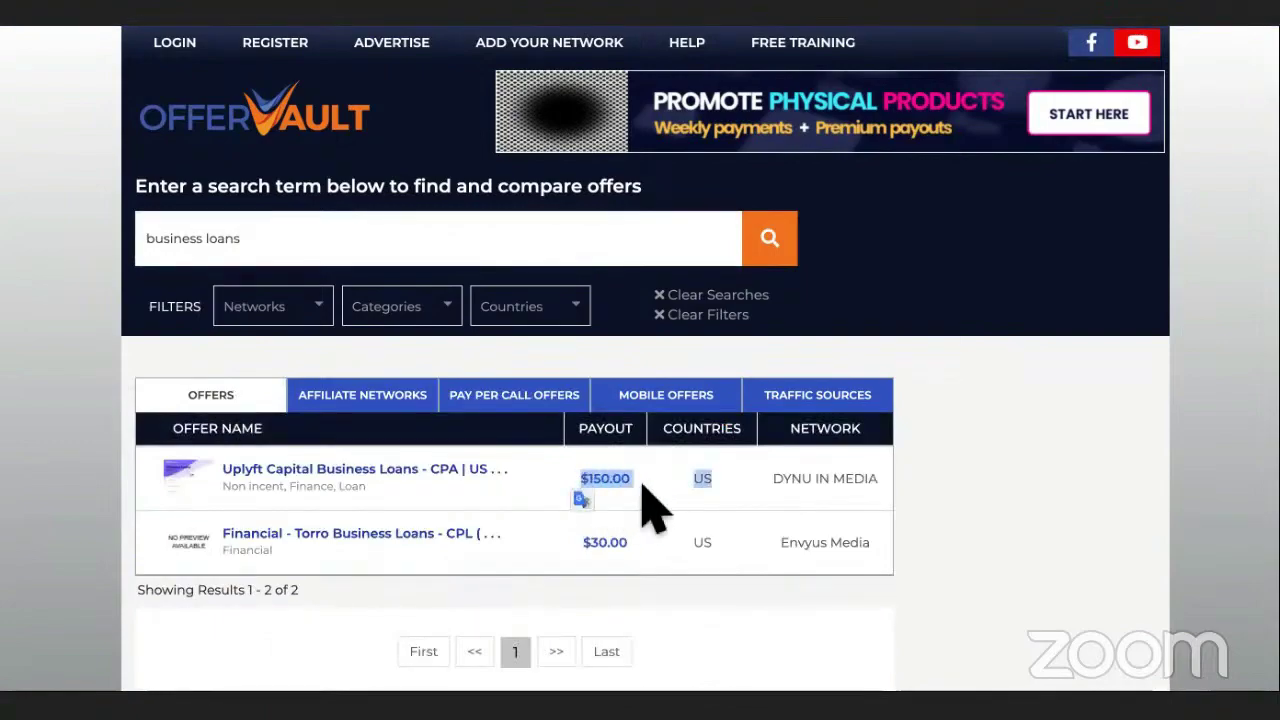
click(637, 531)
drag(636, 530, 582, 541)
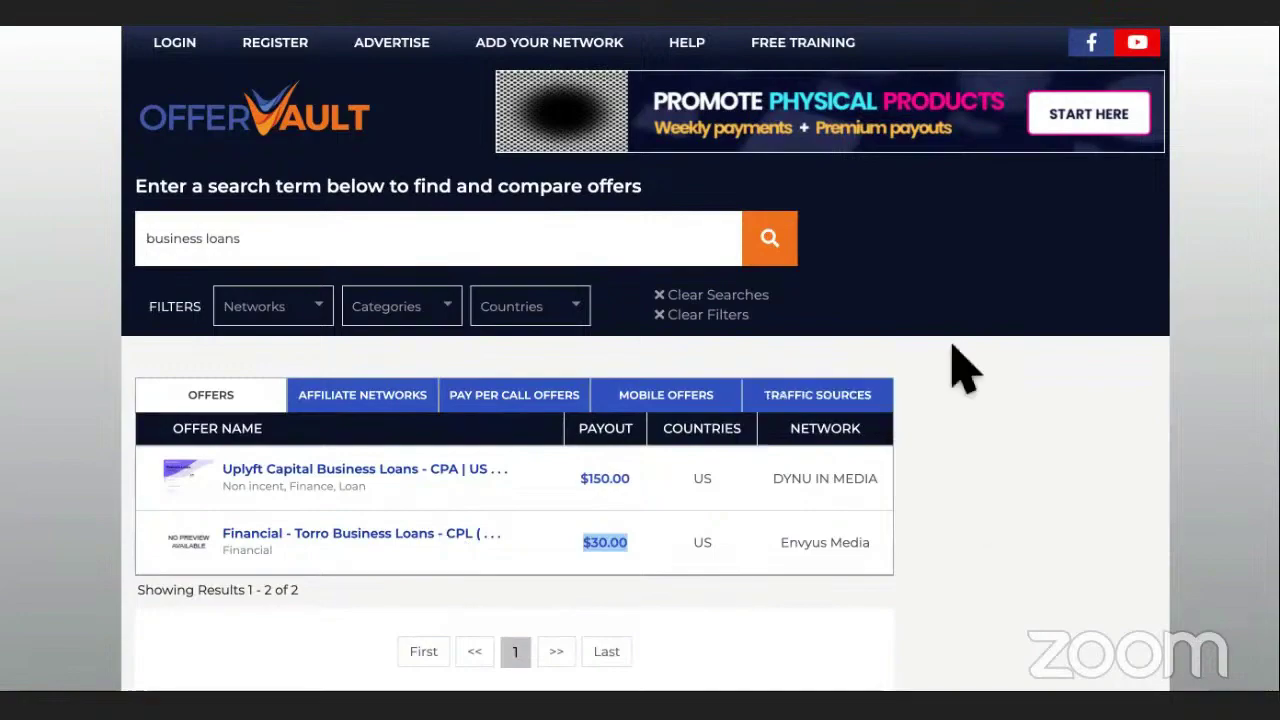
drag(634, 479, 585, 481)
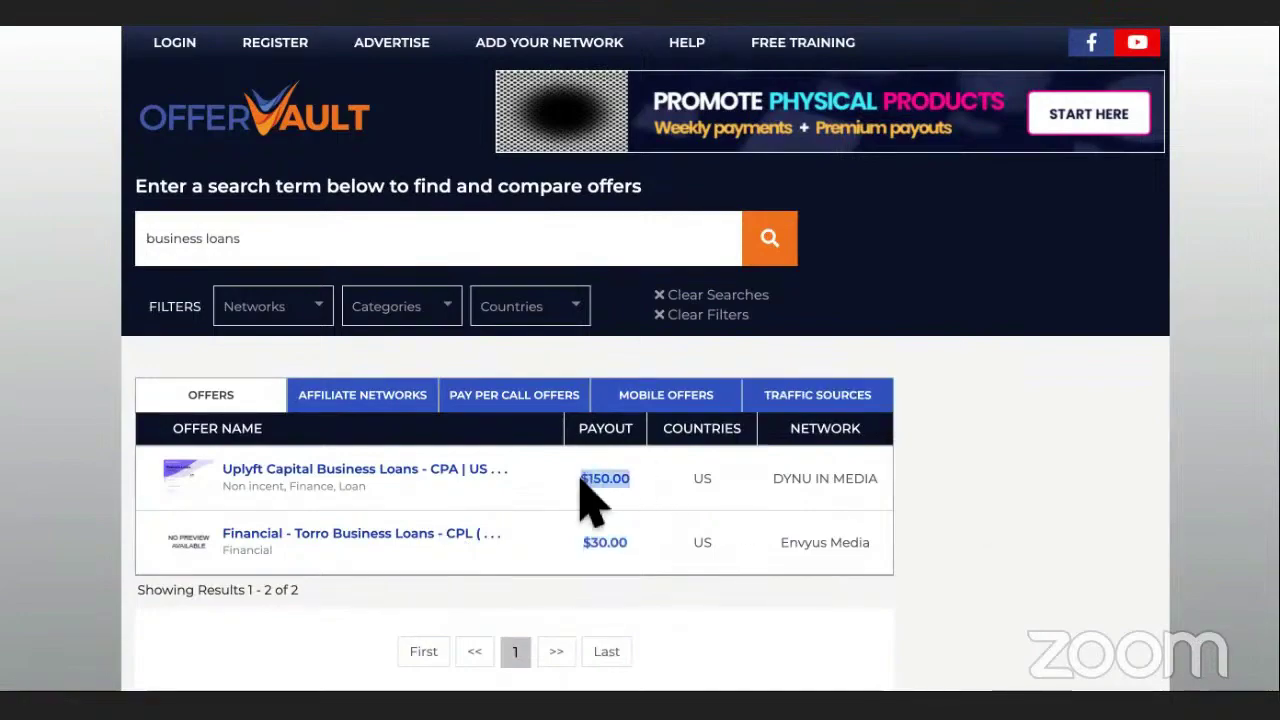
- Pass by the Google Docs list to the Google search page and search for "construction loans in kenya"
key(ctrl+Tab)
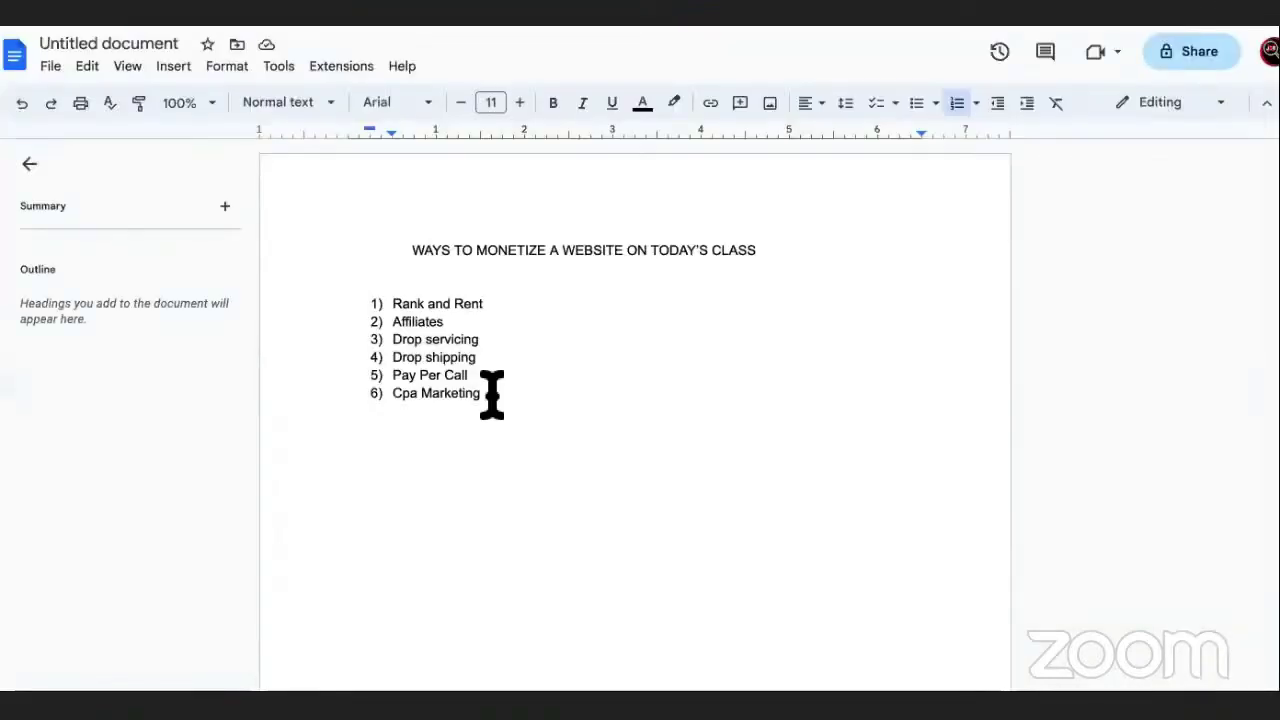
key(ctrl+Tab)
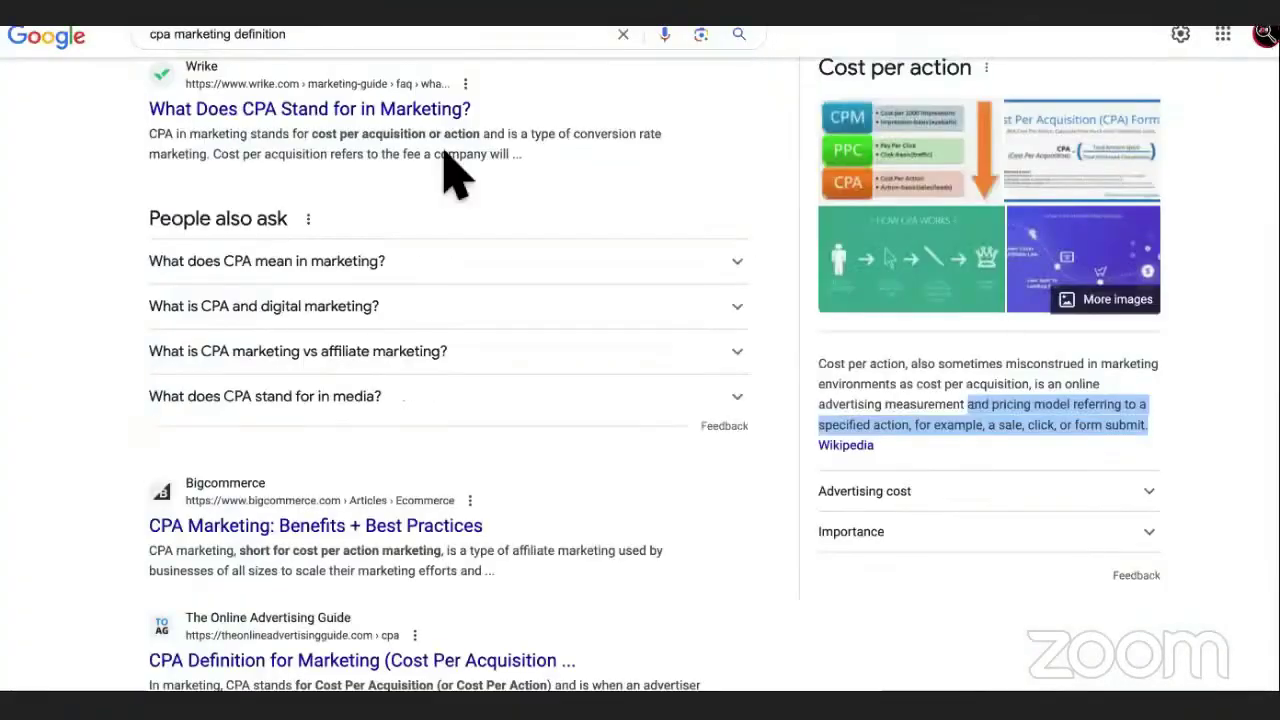
scroll(432, 188, up, 2)
click(343, 72)
key(ctrl+a)
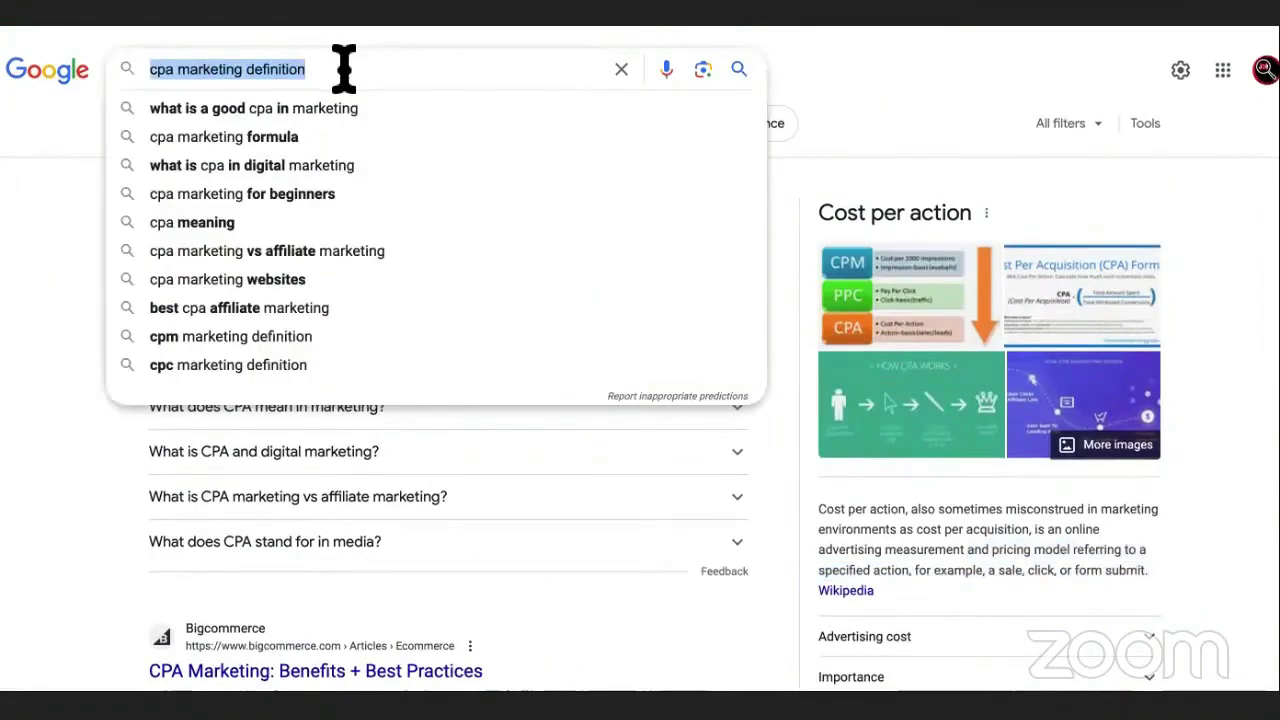
text(con)
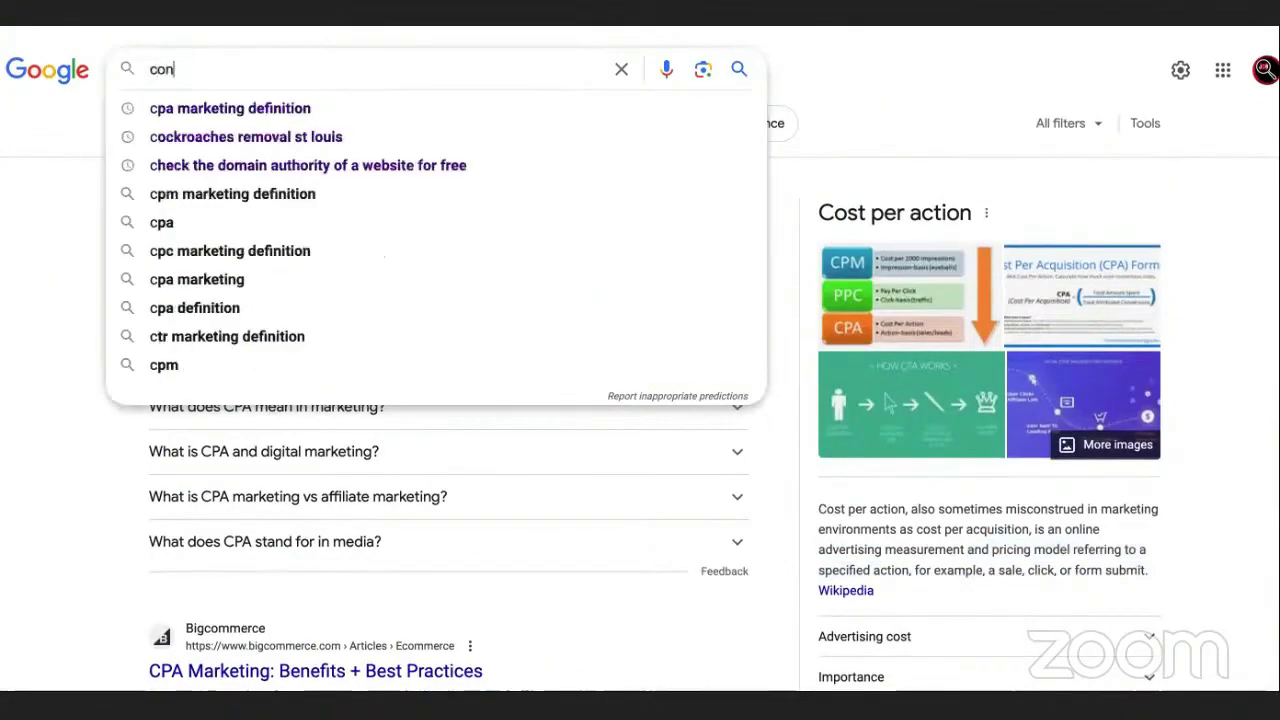
text(struction)
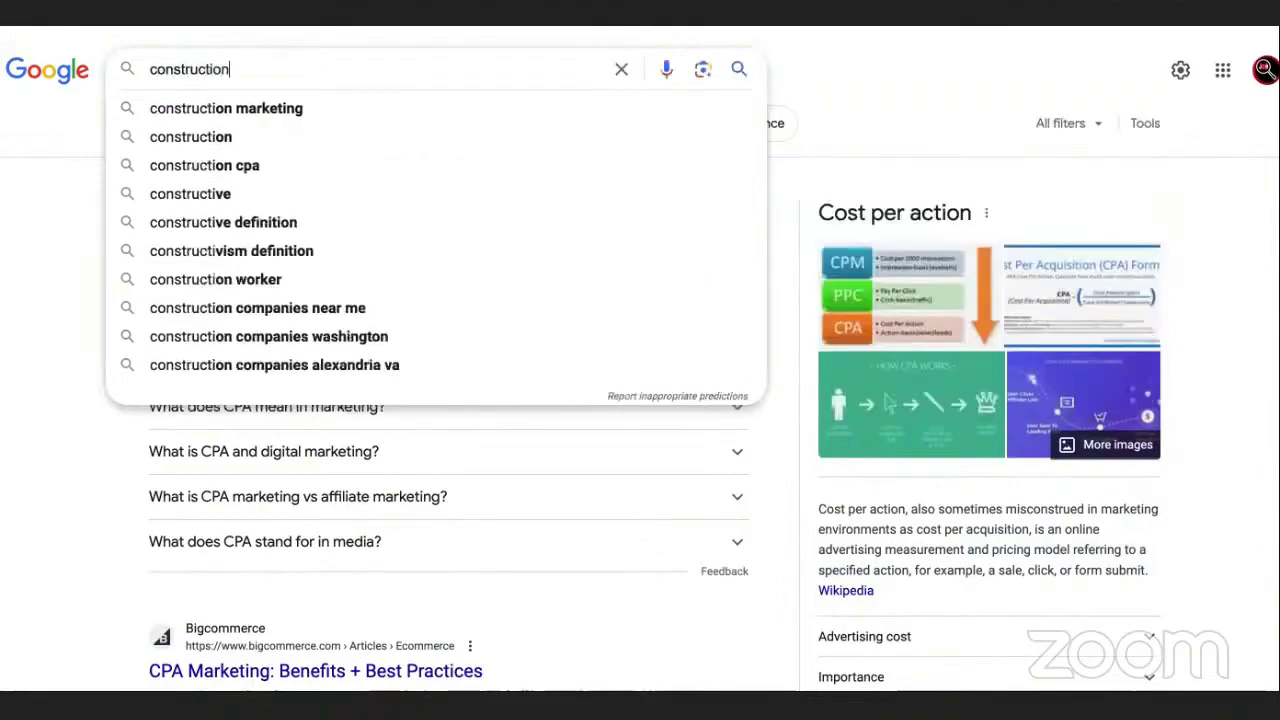
text( loans in kenya)
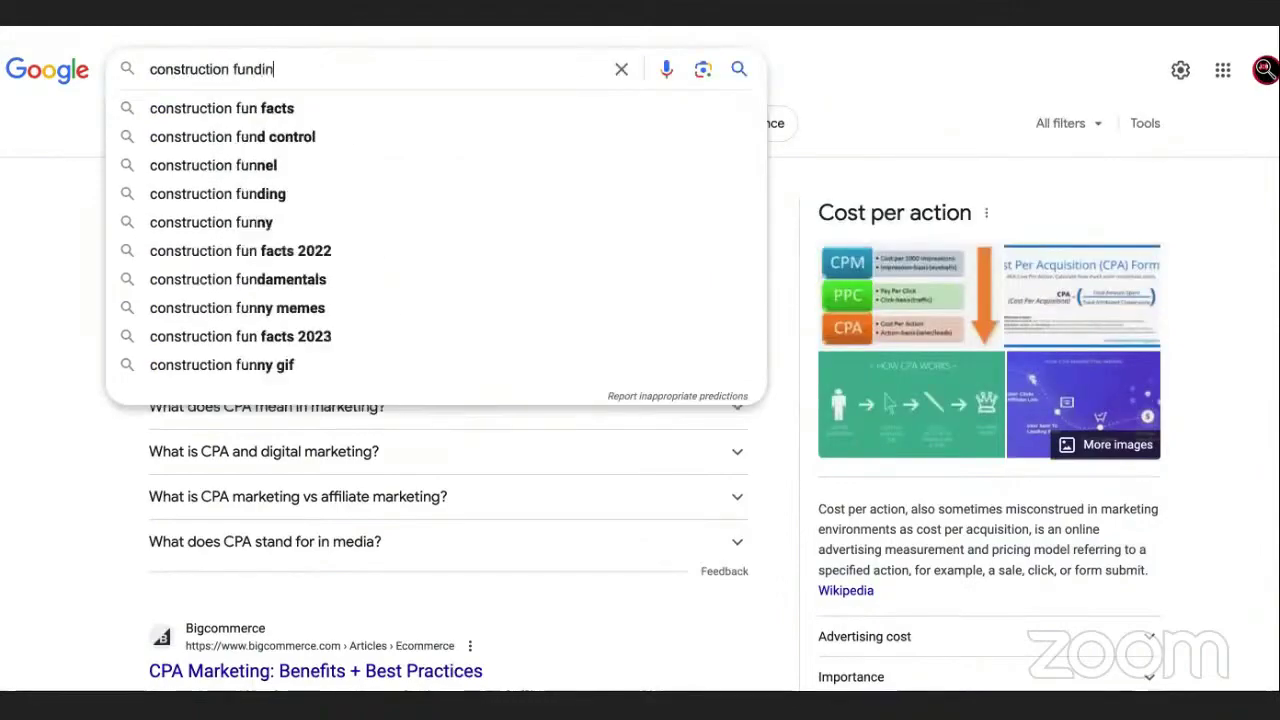
key(Return)
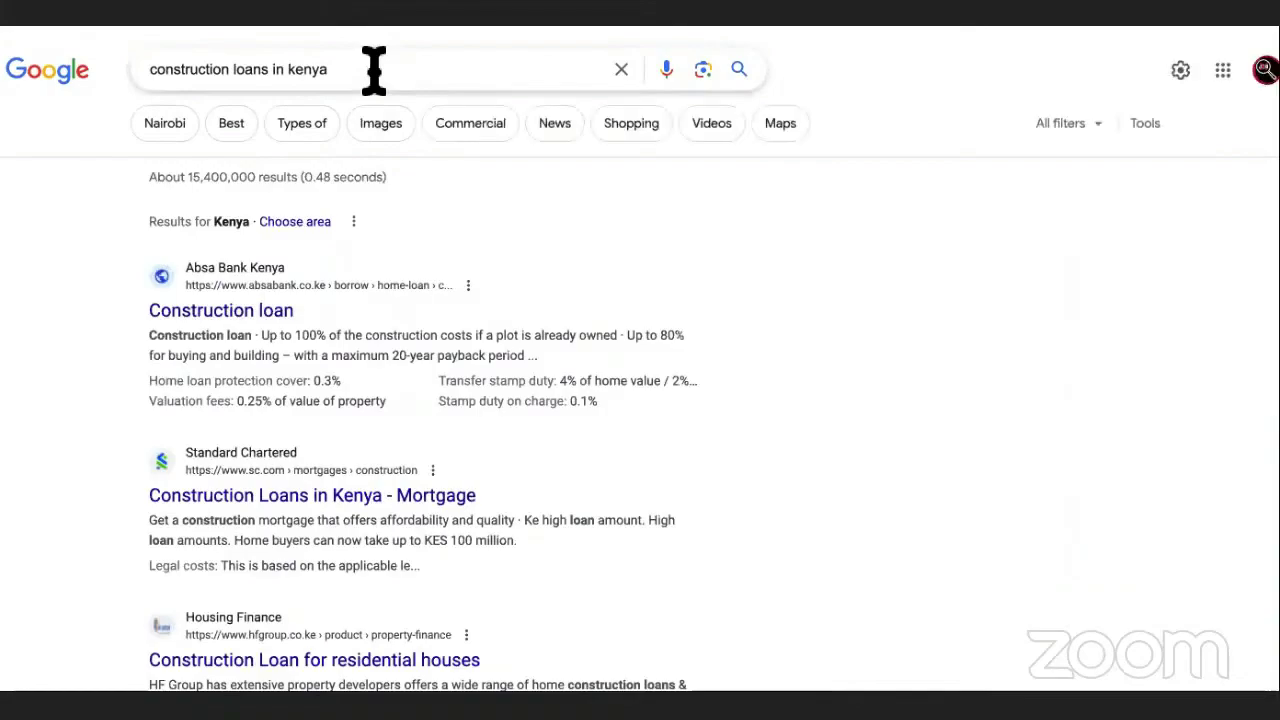
- Change the location in the Google query to search for "construction loans in florida"
click(371, 69)
key(BackSpace)
key(BackSpace)
key(BackSpace)
key(BackSpace)
key(BackSpace)
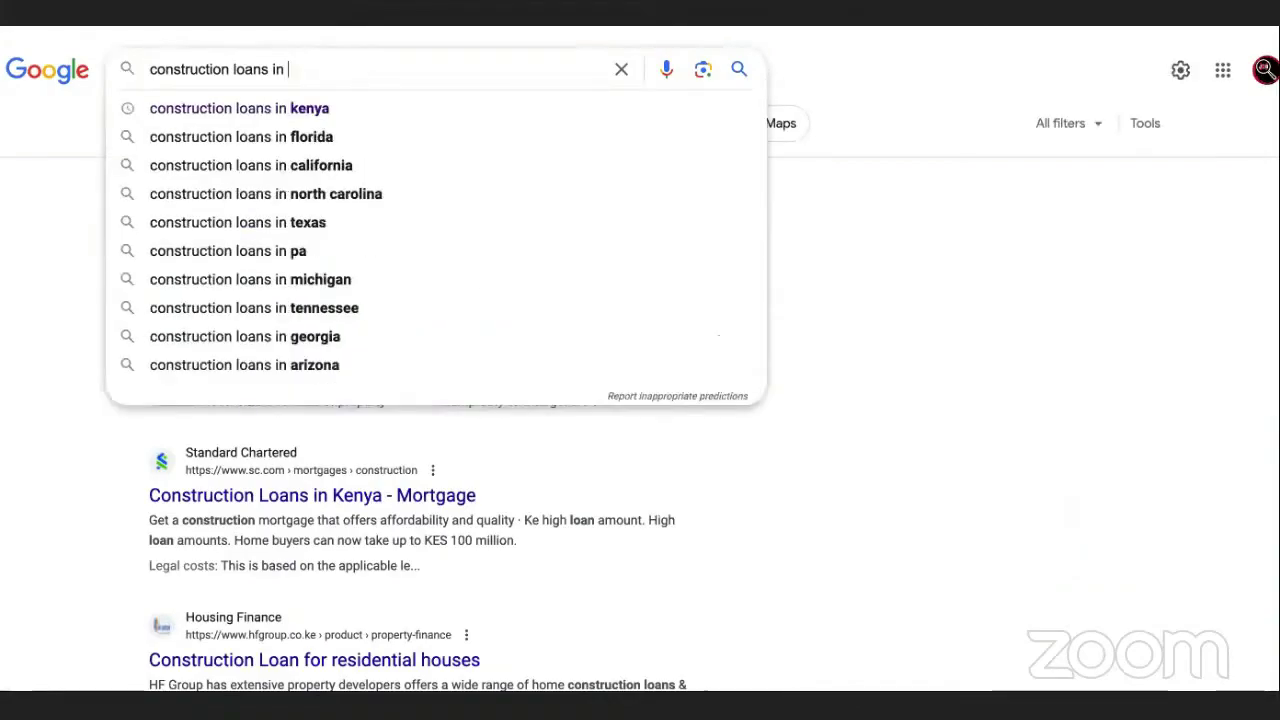
click(383, 136)
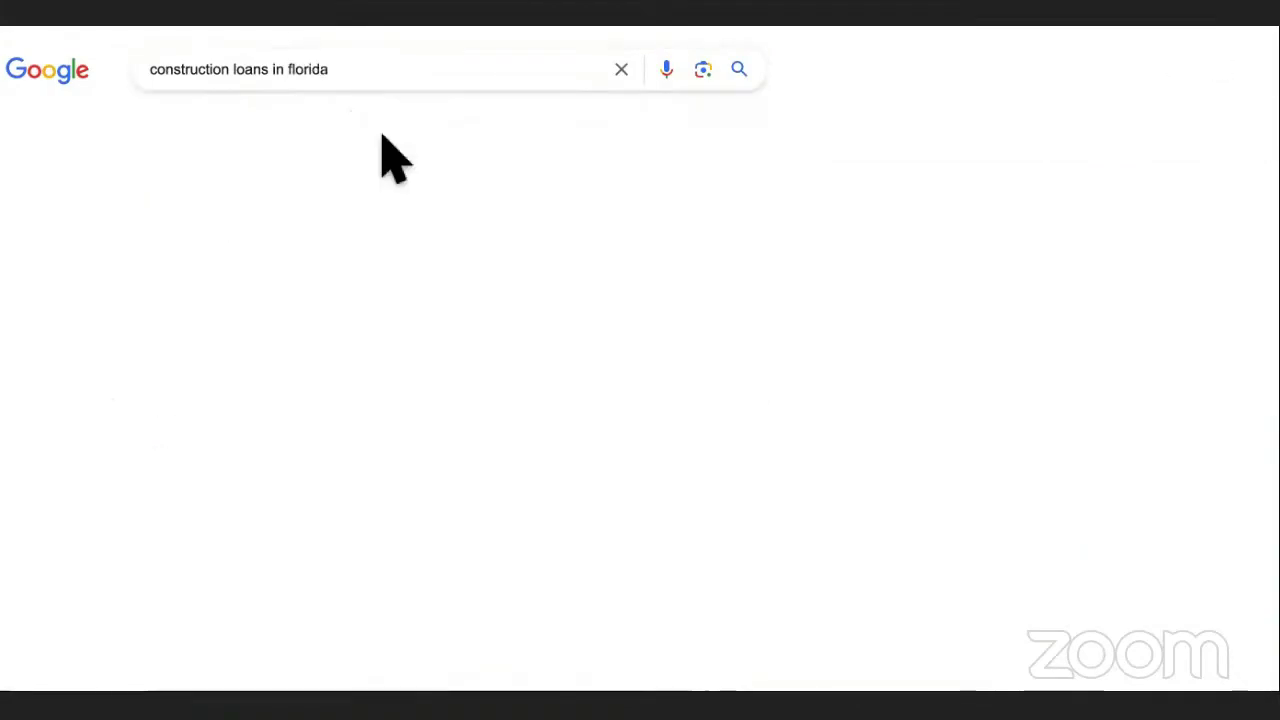
- Change the Google query to "construction loans miami", run it, and skim the results
click(340, 72)
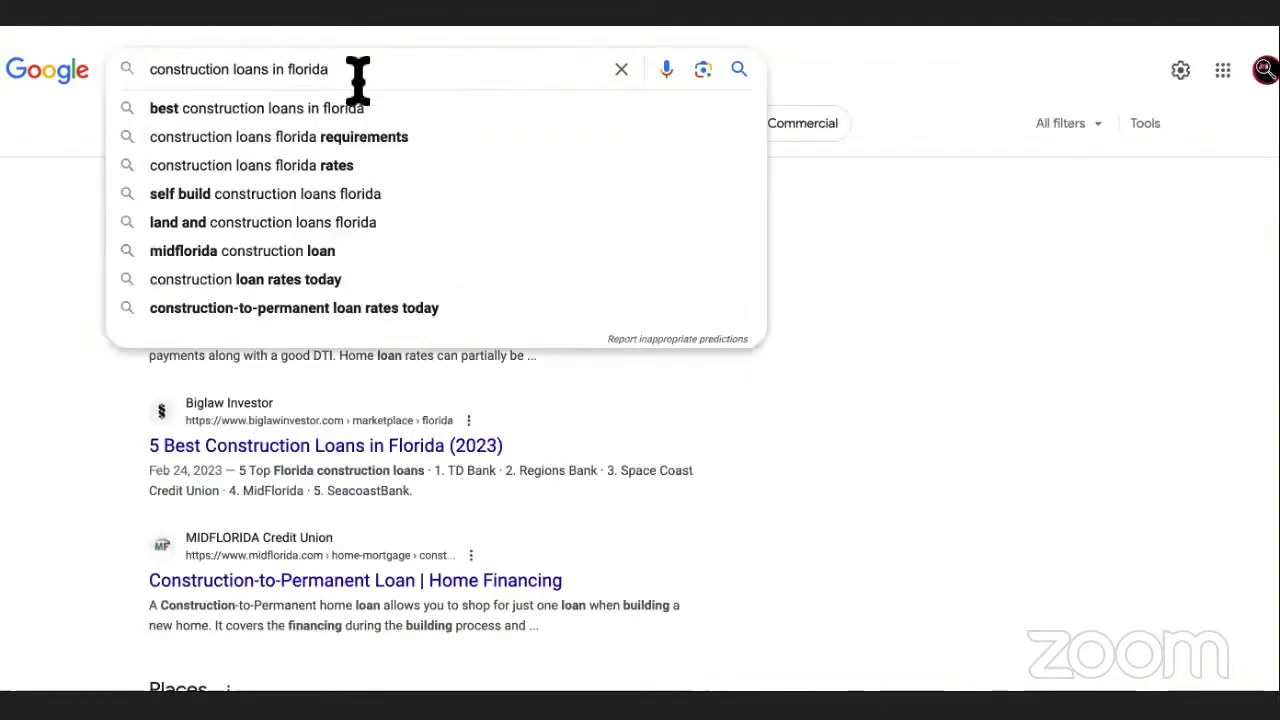
key(BackSpace)
key(BackSpace)
key(BackSpace)
key(BackSpace)
key(BackSpace)
key(BackSpace)
key(BackSpace)
key(BackSpace)
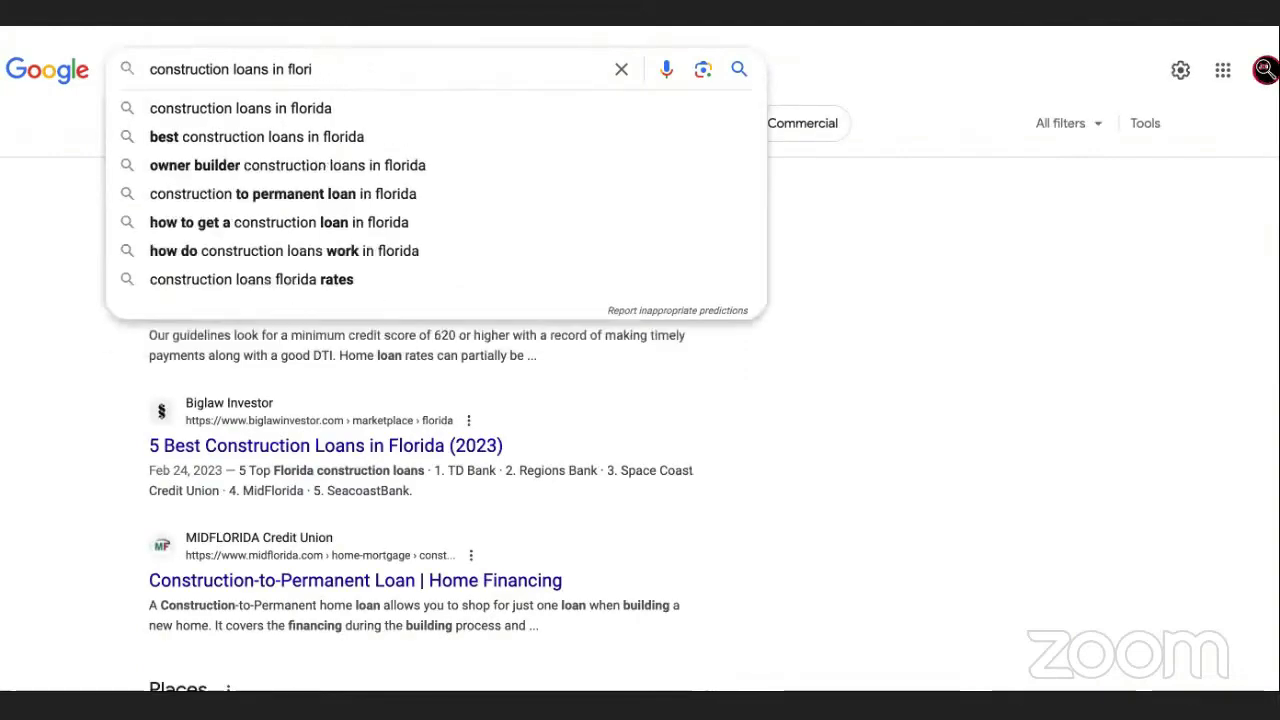
text(miami)
key(Return)
scroll(177, 553, down, 5)
scroll(420, 223, up, 5)
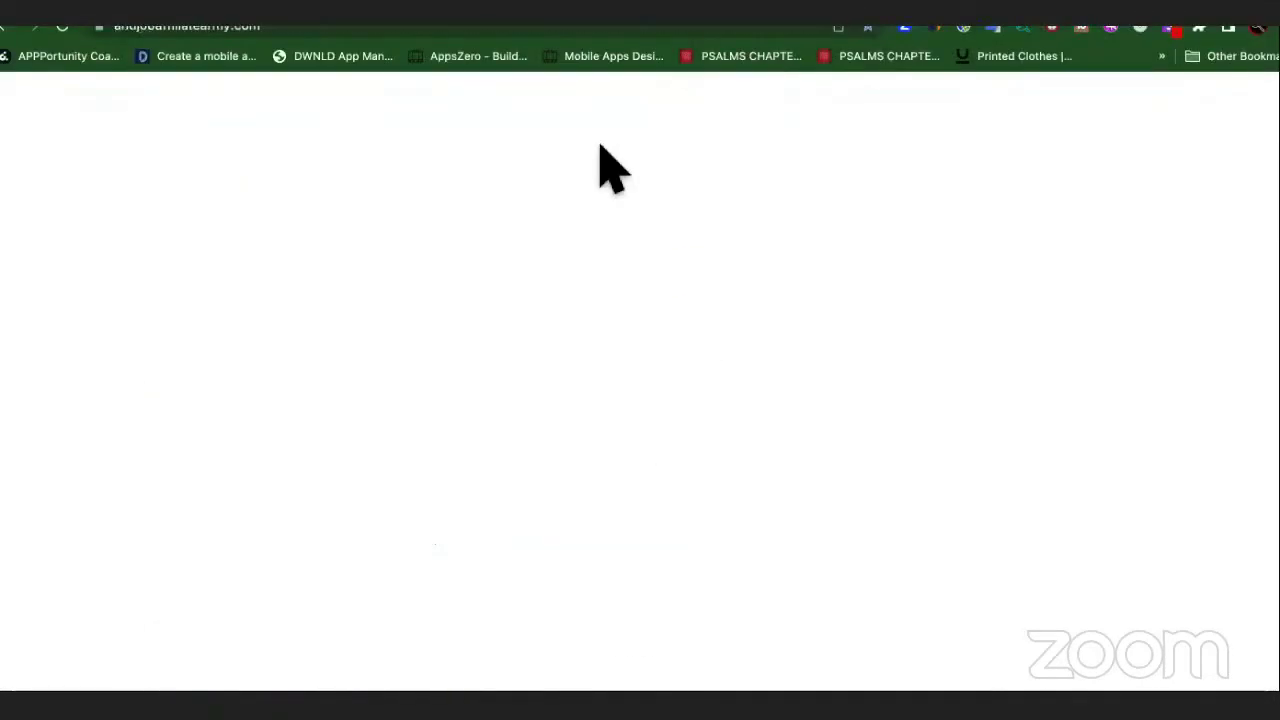
- Look over the Antijob Affiliate Army homepage sections, including device detection, regulated partners and global reach
scroll(590, 250, down, 15)
scroll(596, 262, up, 5)
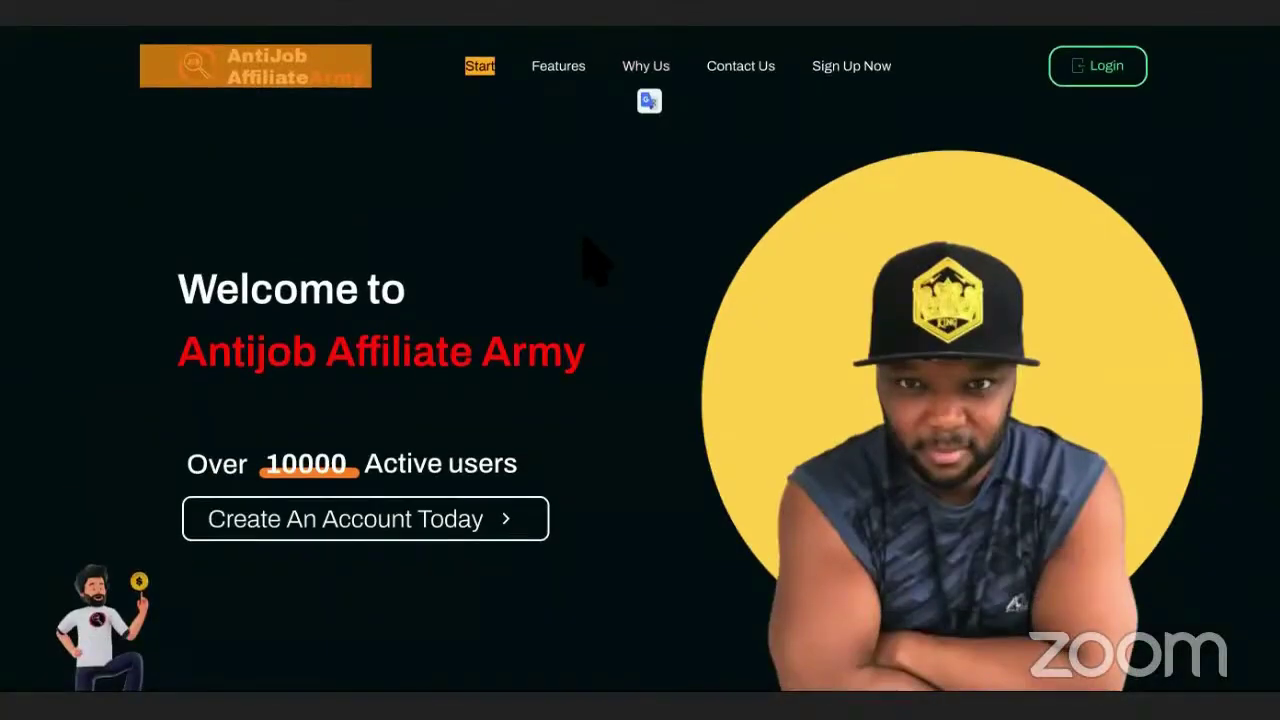
scroll(596, 262, down, 10)
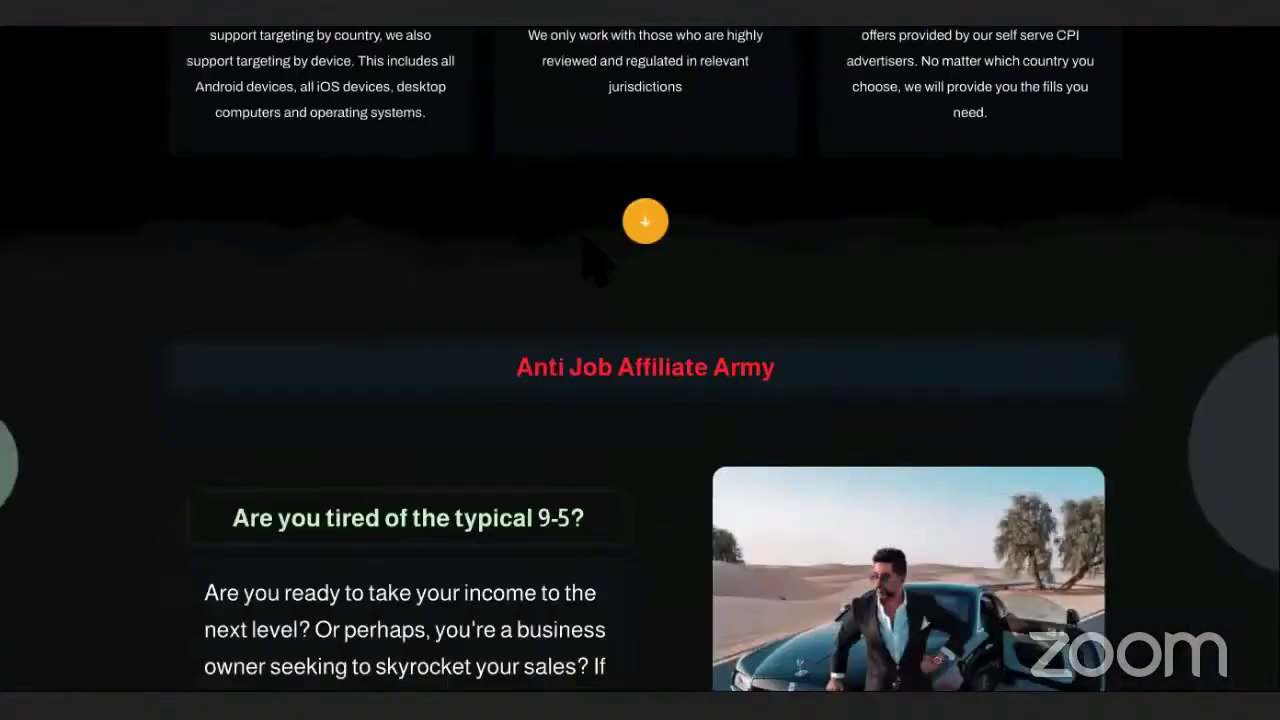
scroll(586, 243, down, 1)
scroll(586, 243, up, 6)
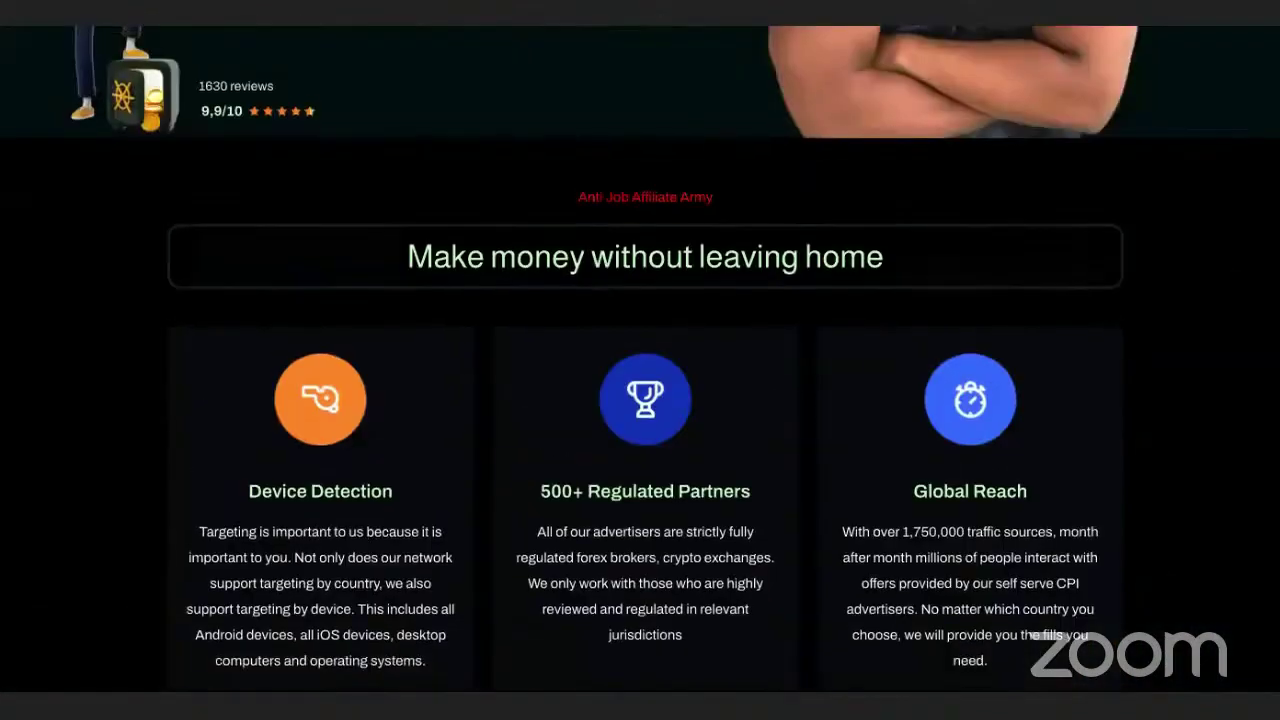
scroll(541, 265, up, 1)
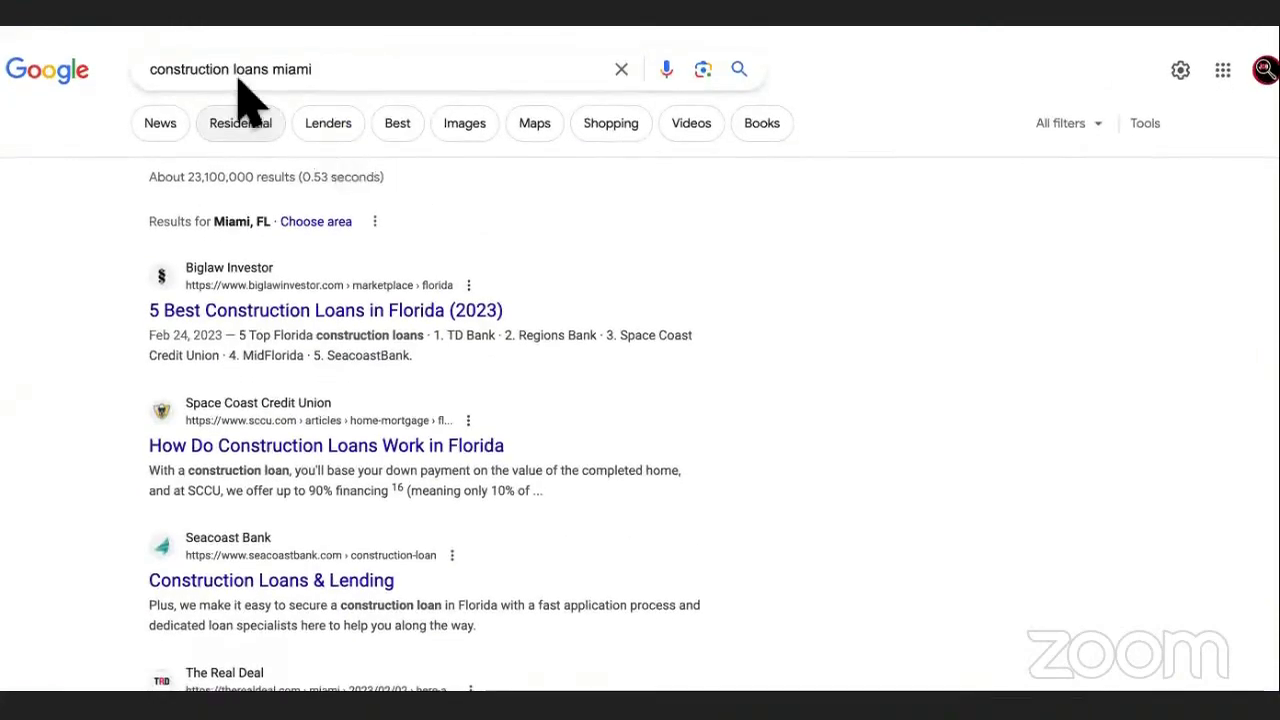
- Replace "construction" with "real estate" in the Google query about Miami loans, and start erasing that replacement wording
drag(228, 65, 145, 66)
text(real estate)
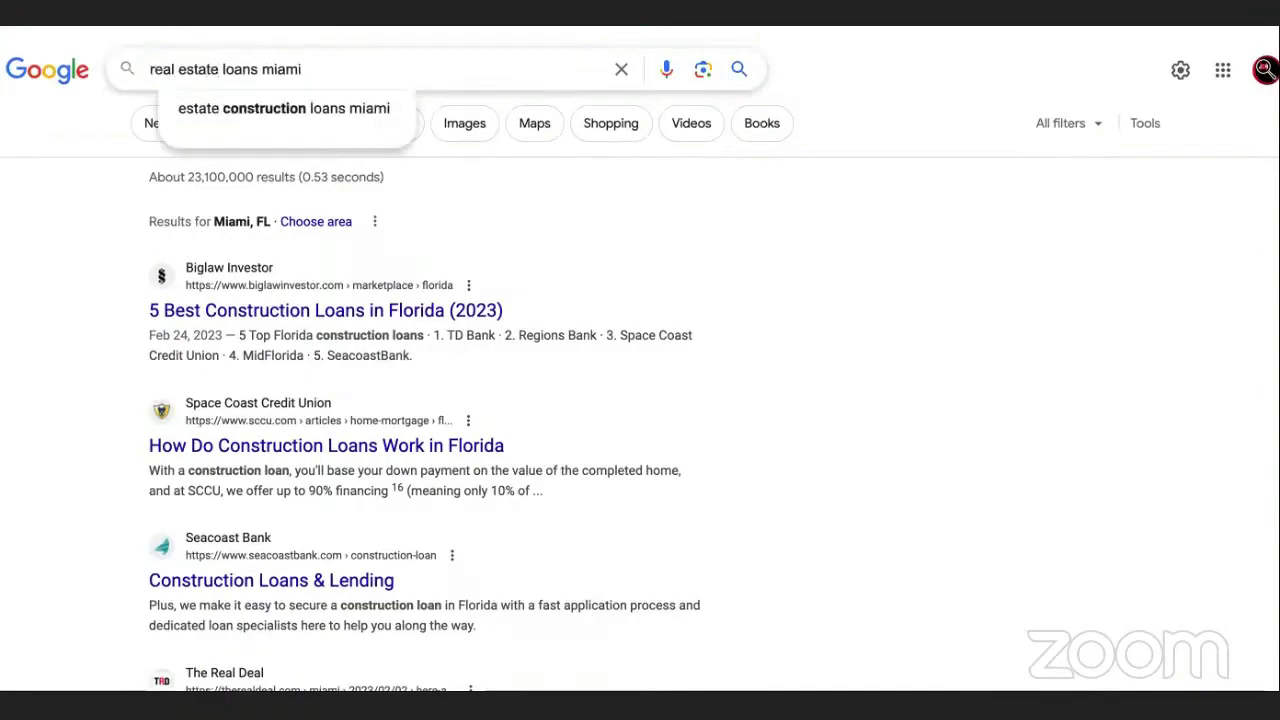
key(BackSpace)
key(BackSpace)
key(BackSpace)
key(BackSpace)
key(BackSpace)
key(BackSpace)
key(BackSpace)
key(BackSpace)
key(BackSpace)
key(BackSpace)
key(BackSpace)
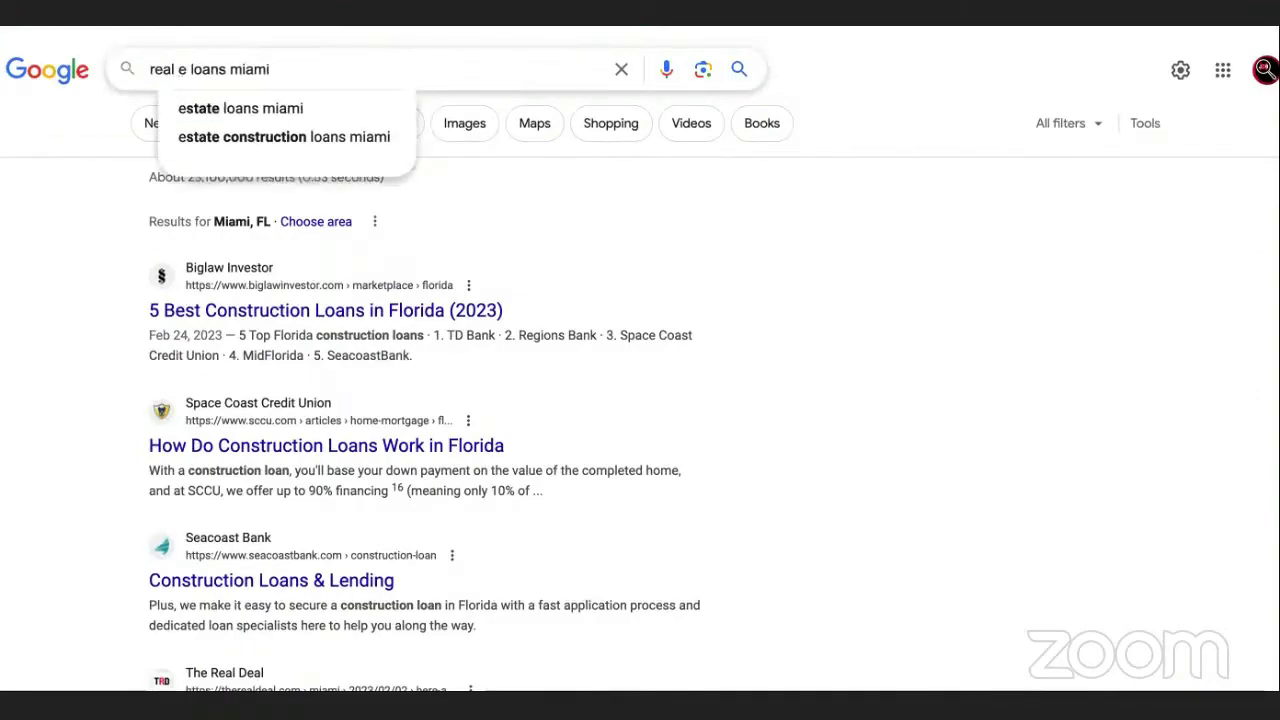
- Search Google for construction loans miami and look through the organic results
text(cons)
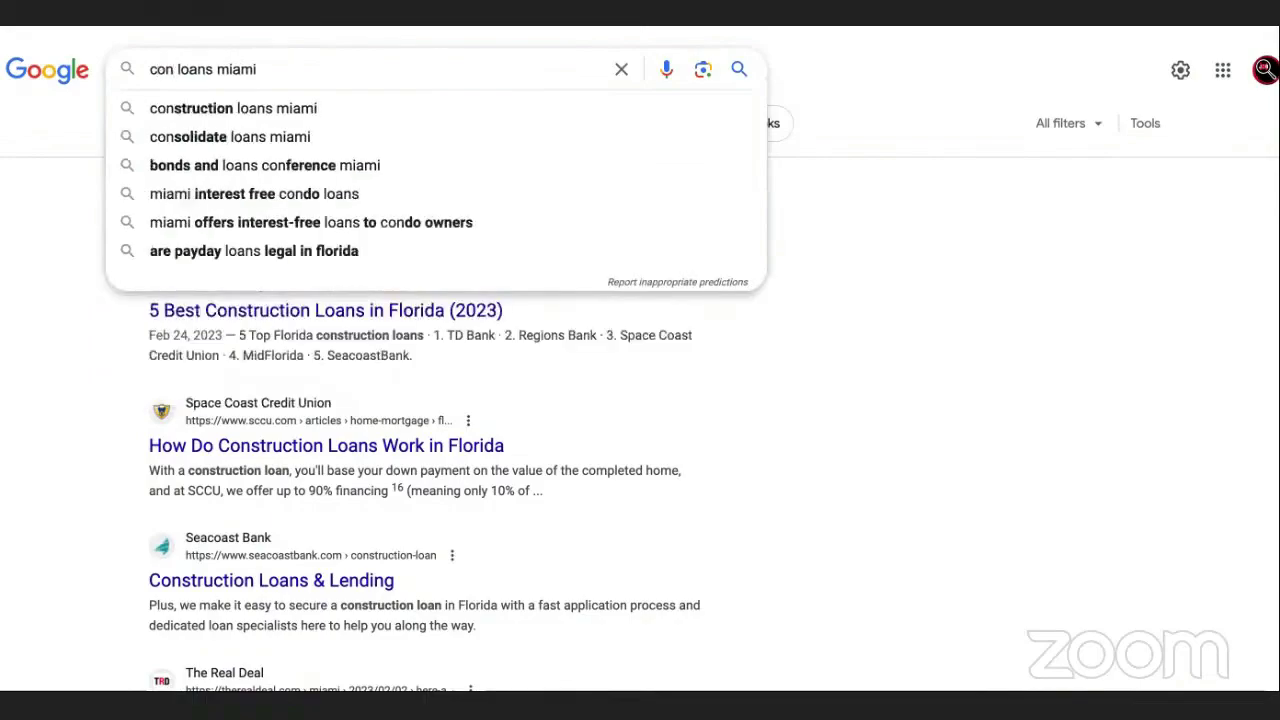
click(222, 118)
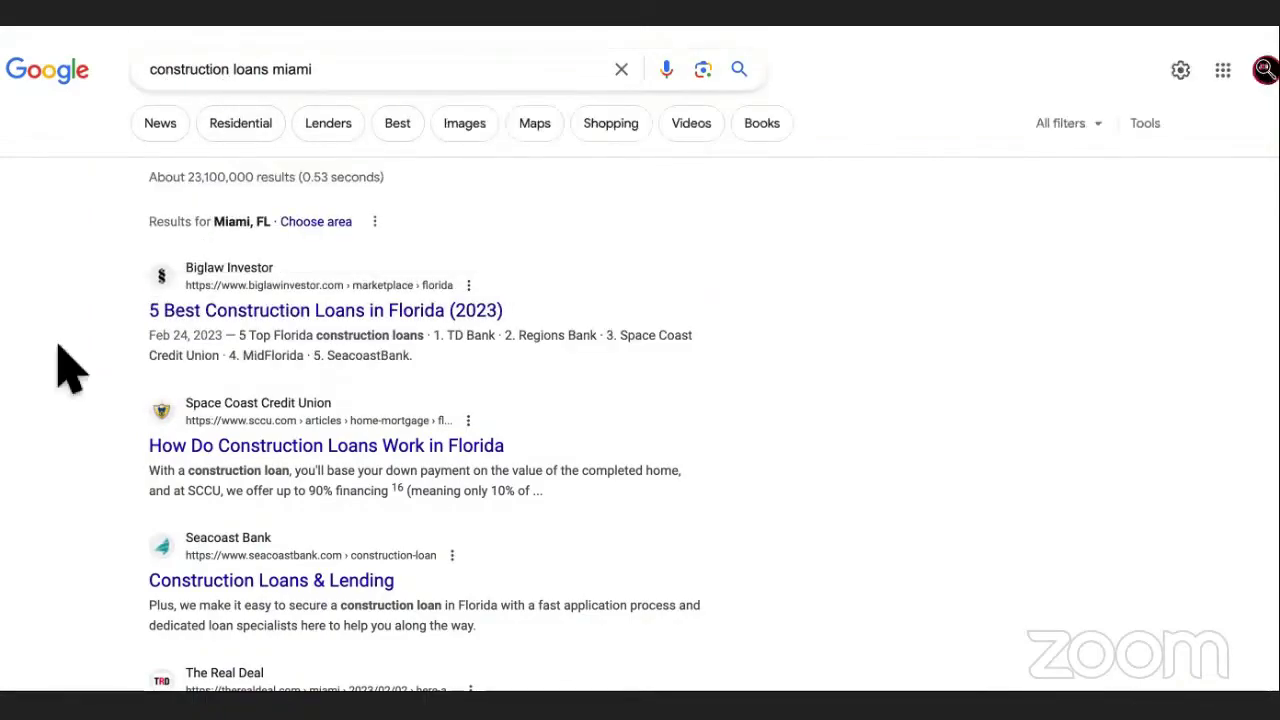
scroll(38, 390, down, 3)
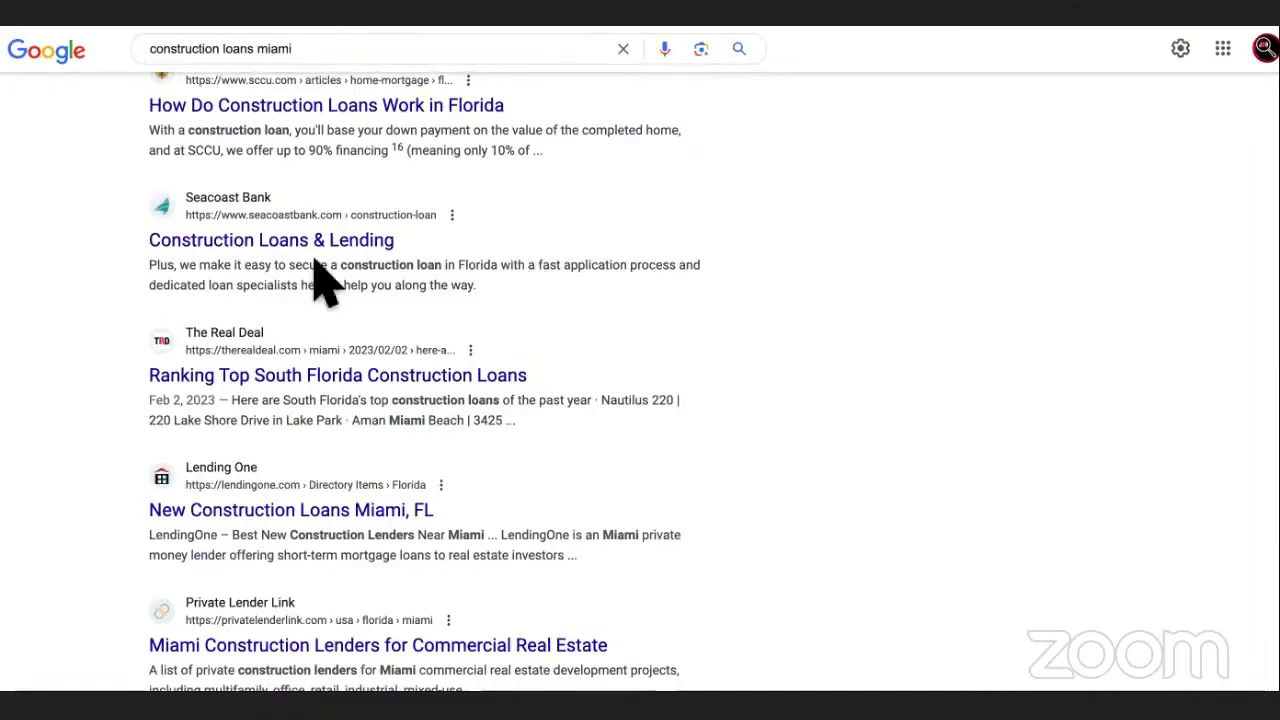
scroll(315, 270, down, 7)
scroll(315, 270, up, 7)
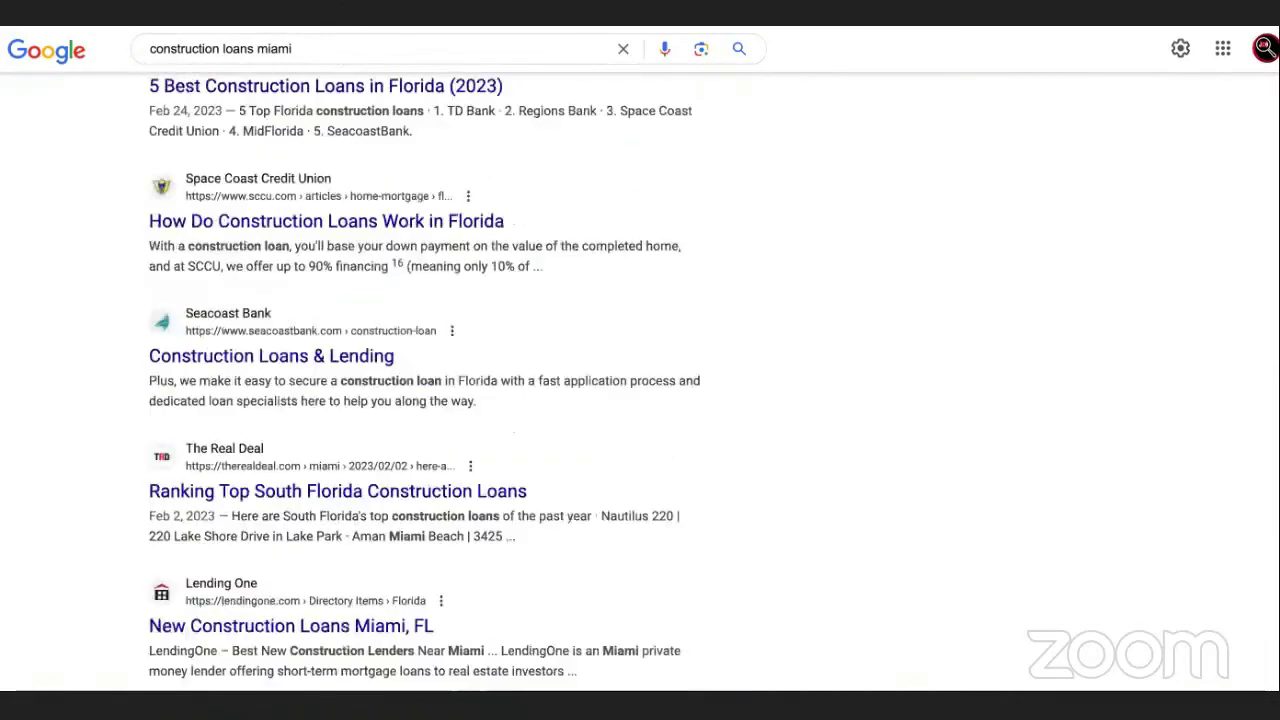
scroll(640, 380, up, 4)
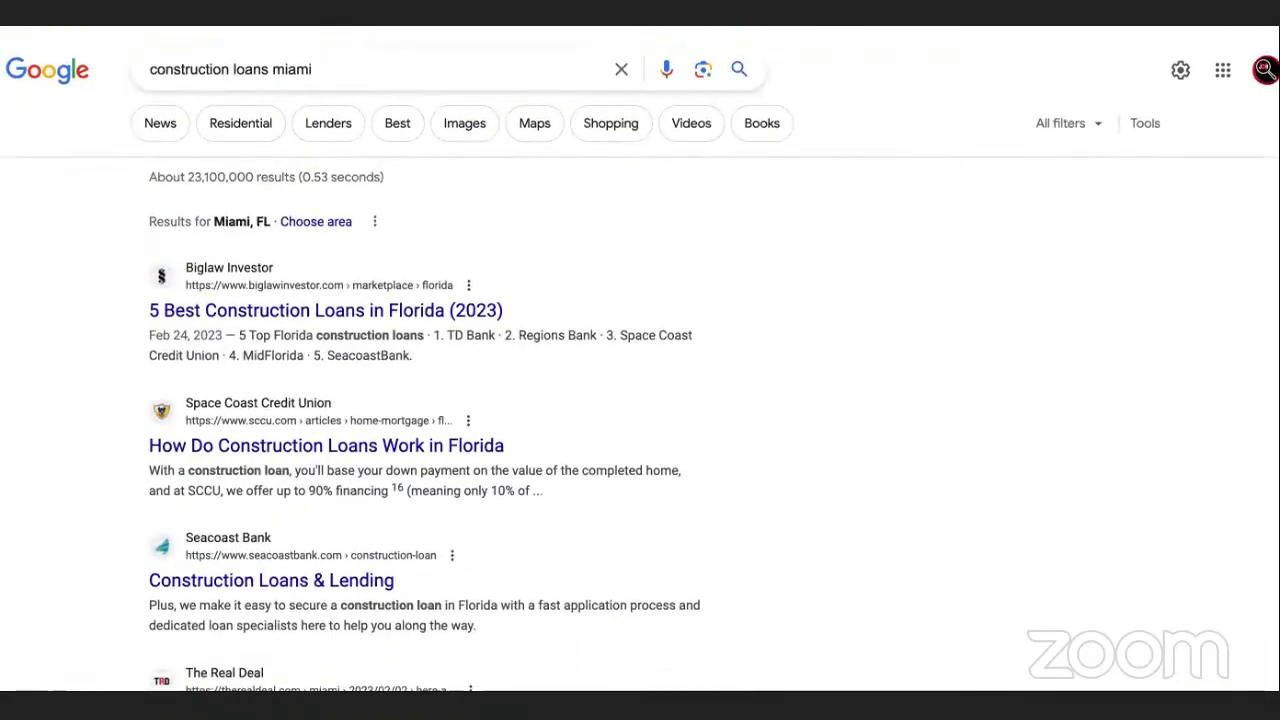
- Switch to the OfferVault business loans listing and examine the payout of the Uplyft Capital Business Loans offer
key(ctrl+Tab)
double_click(590, 478)
click(638, 473)
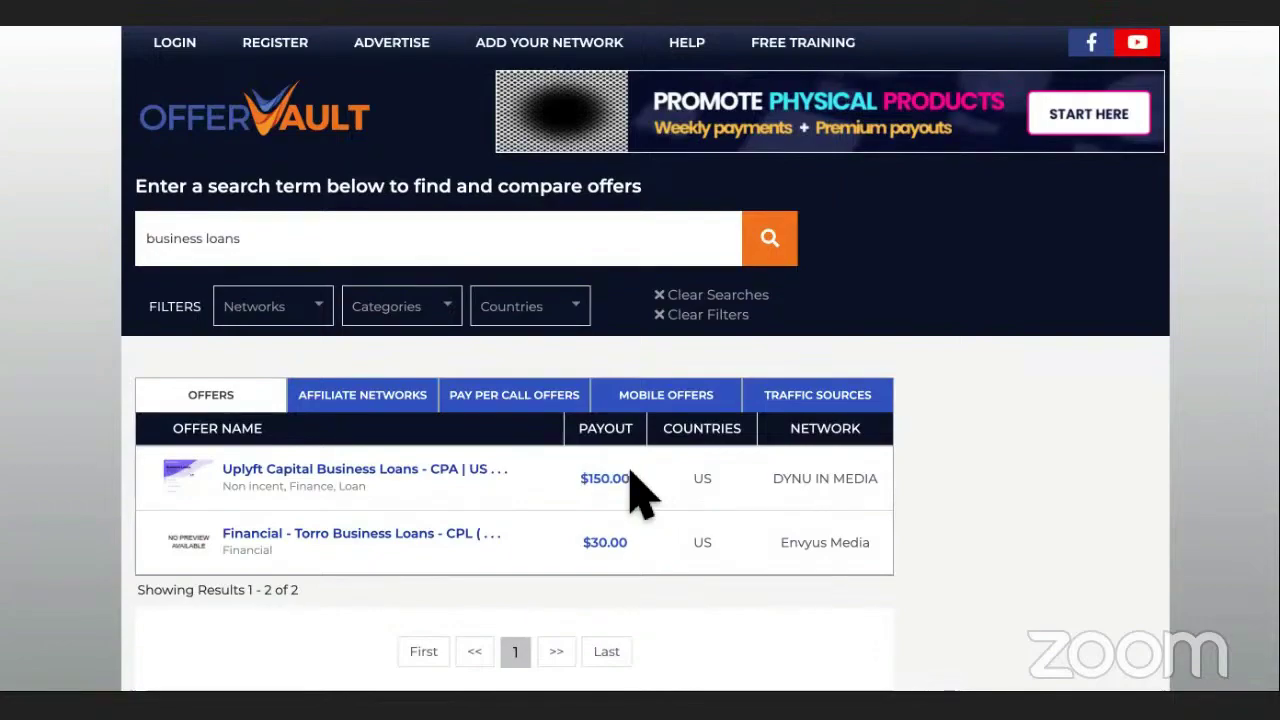
drag(638, 471, 576, 471)
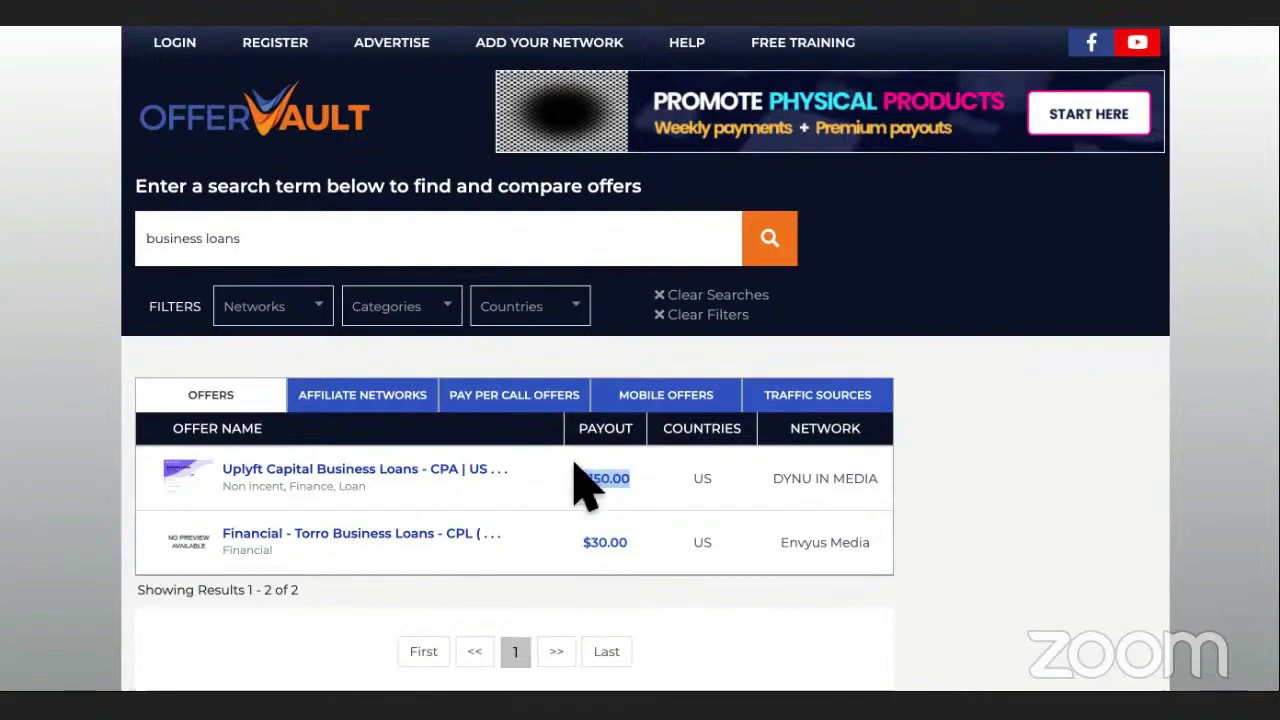
click(535, 466)
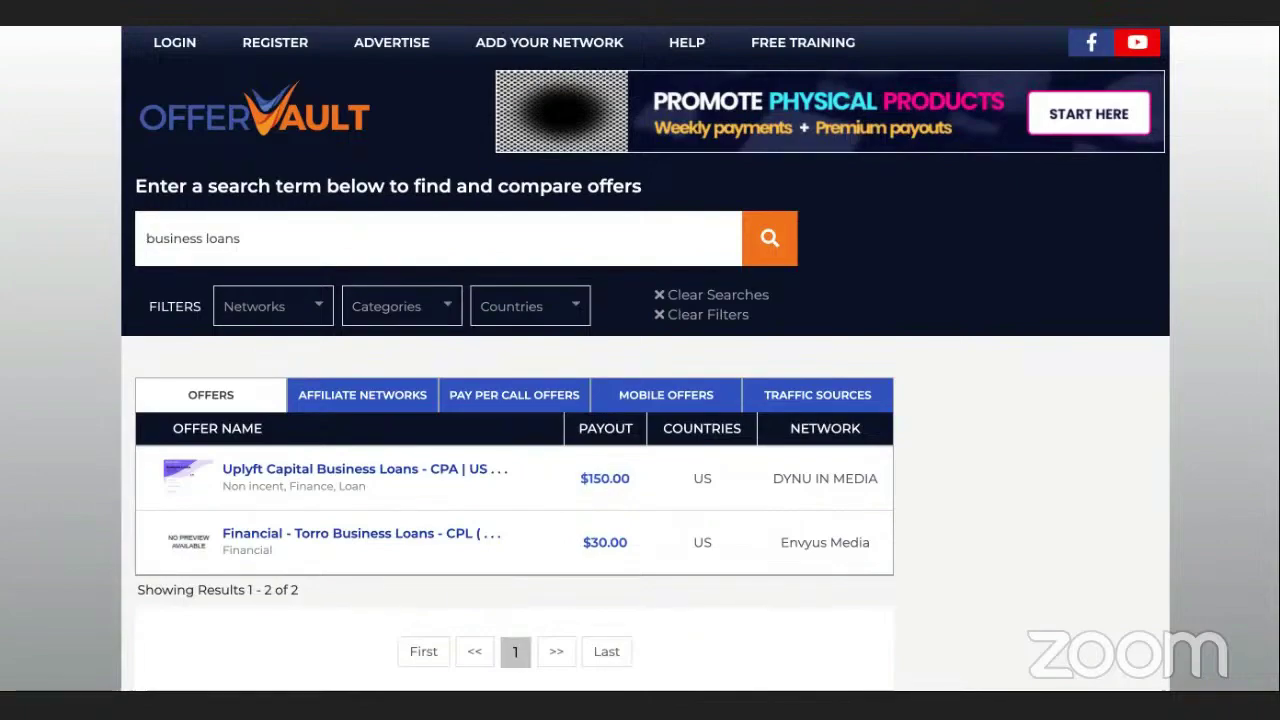
- Switch to the Antijob Affiliate Army website and examine its landing page, including the business owner and affiliate marketer benefits
key(ctrl+Tab)
click(337, 71)
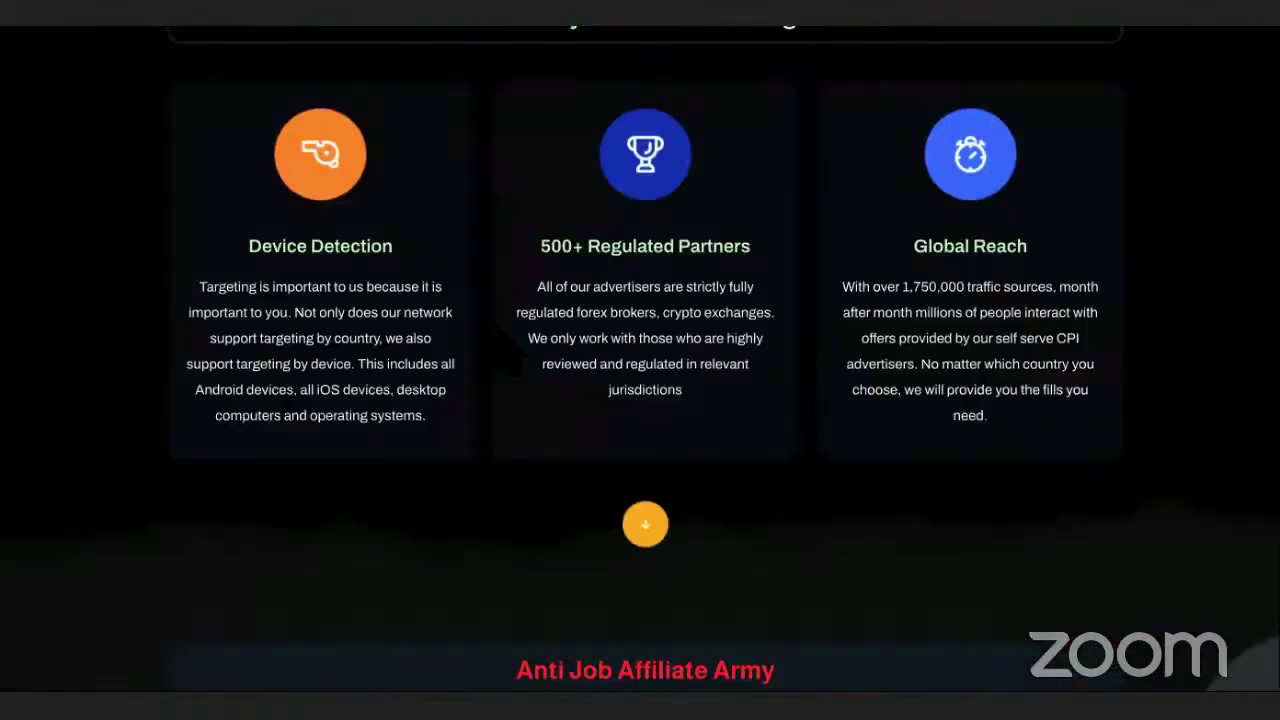
scroll(500, 340, down, 15)
scroll(500, 340, up, 10)
scroll(500, 345, up, 10)
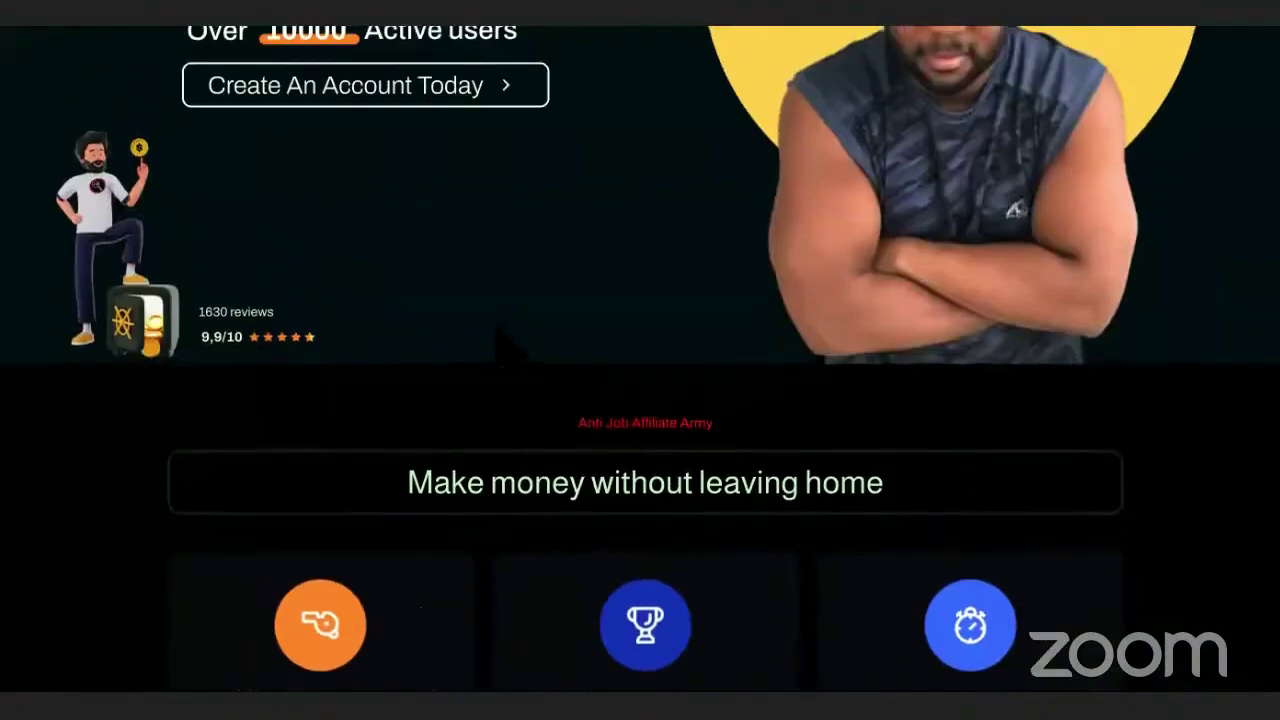
scroll(505, 345, up, 5)
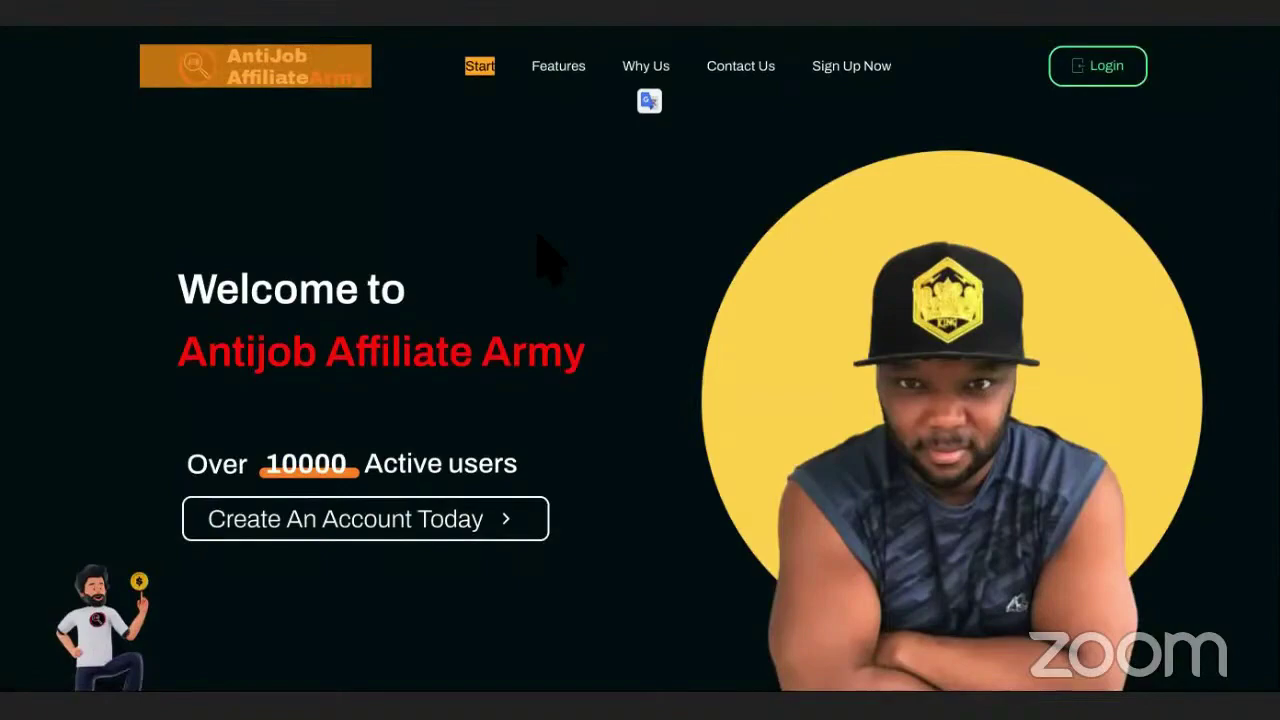
scroll(548, 260, down, 15)
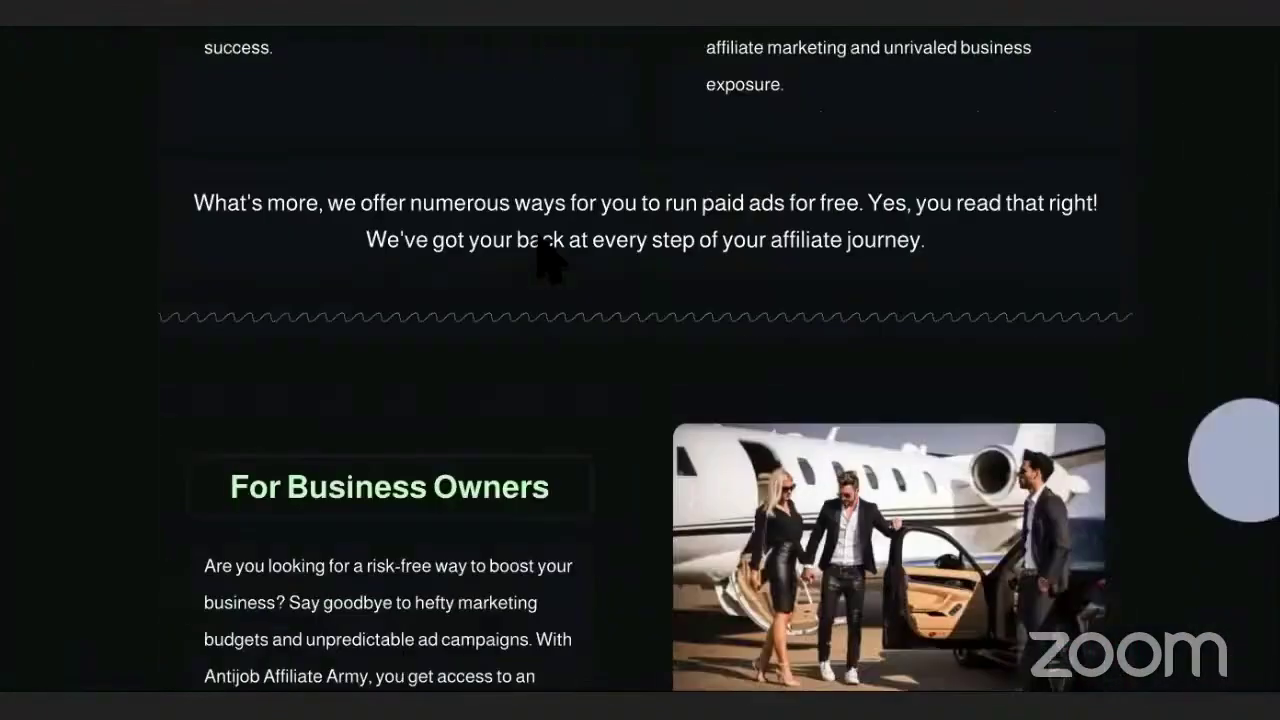
scroll(540, 238, down, 6)
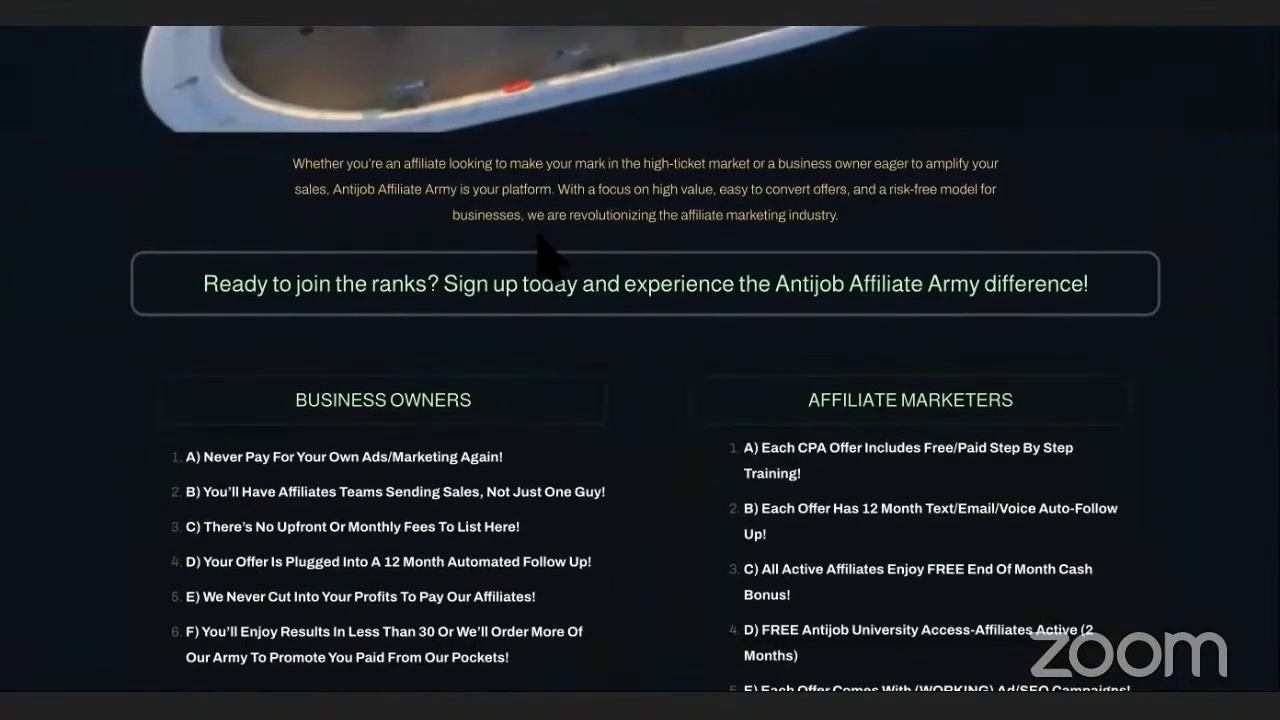
scroll(548, 260, down, 3)
scroll(545, 258, up, 20)
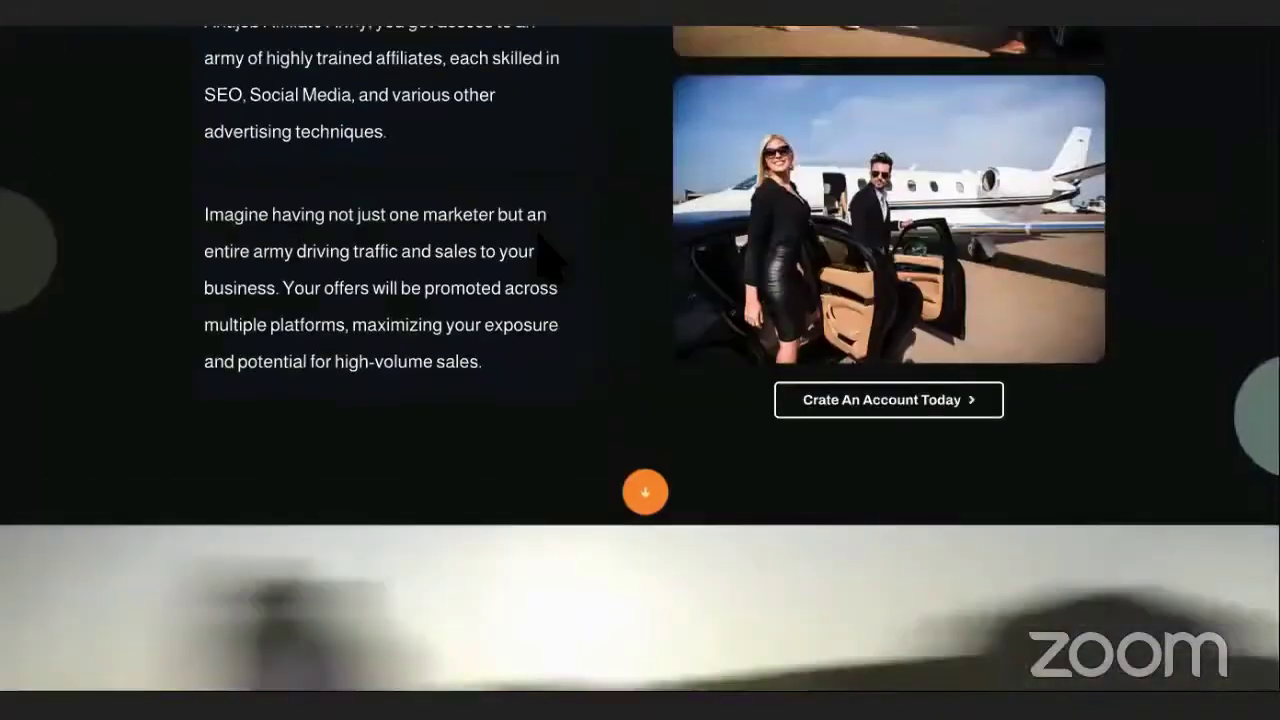
scroll(545, 258, up, 3)
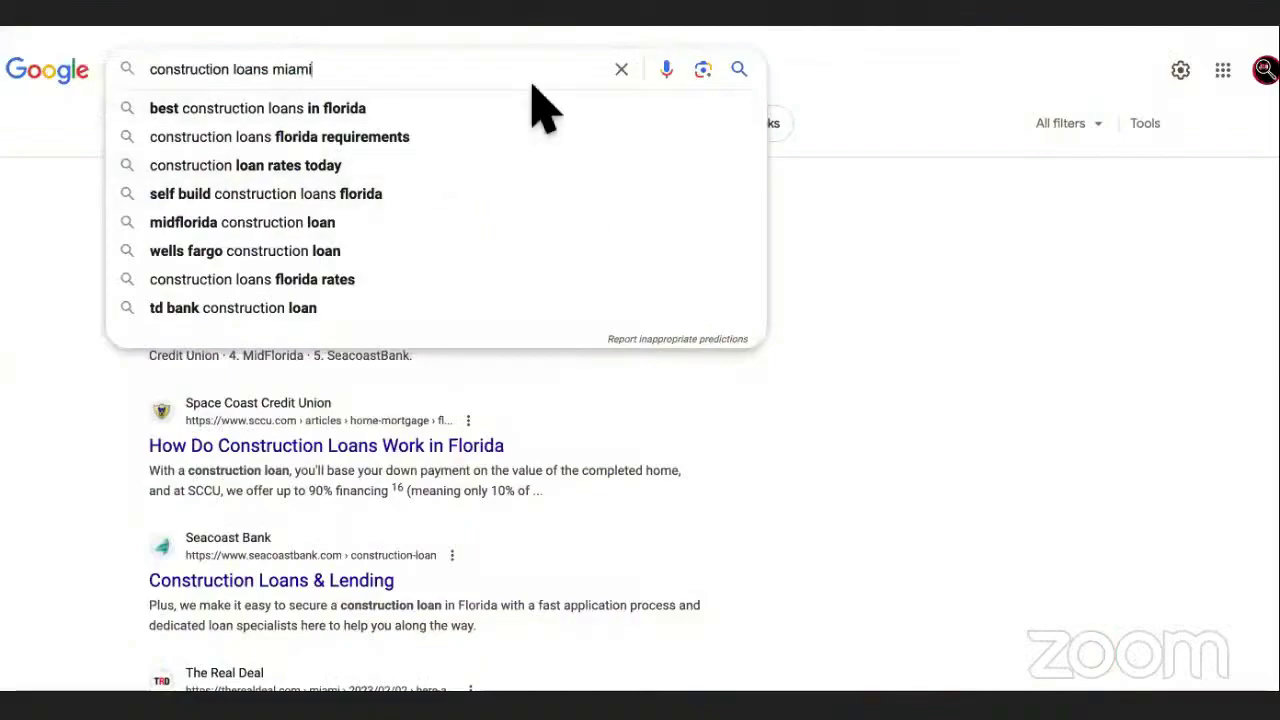
- Shorten the Google search query to construction loans without running the search
key(BackSpace)
key(BackSpace)
key(BackSpace)
key(BackSpace)
key(BackSpace)
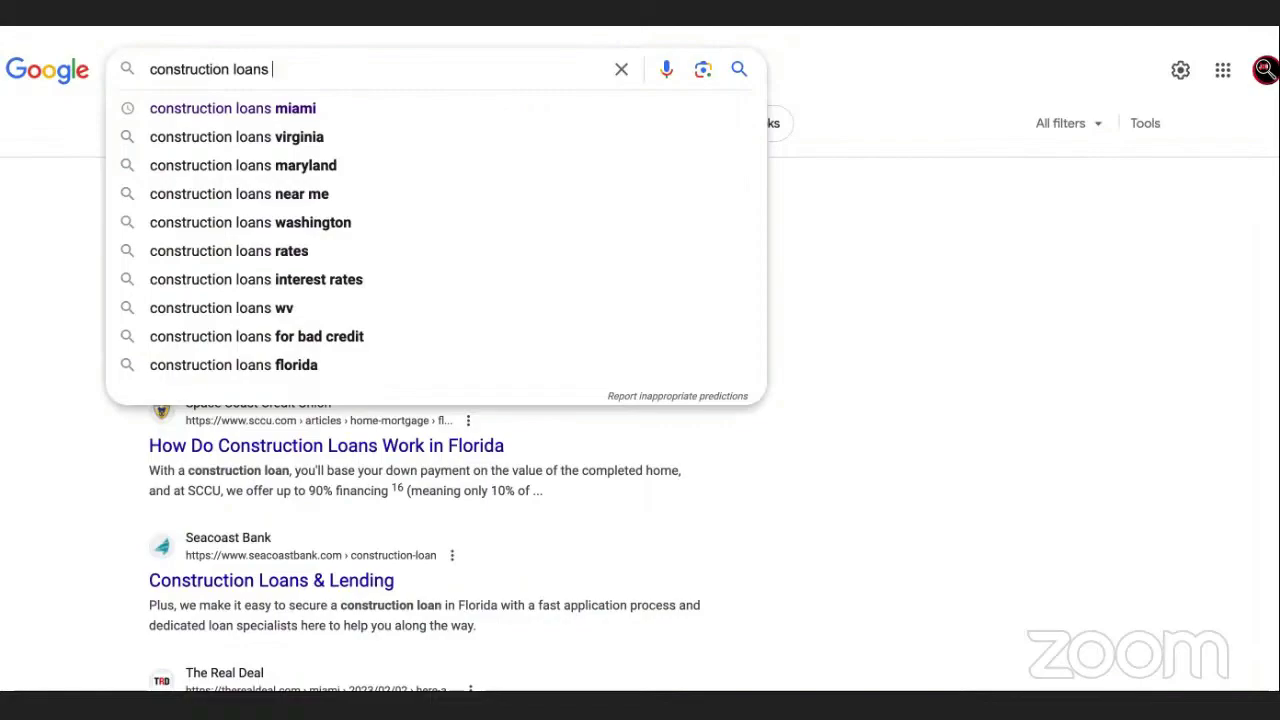
key(Escape)
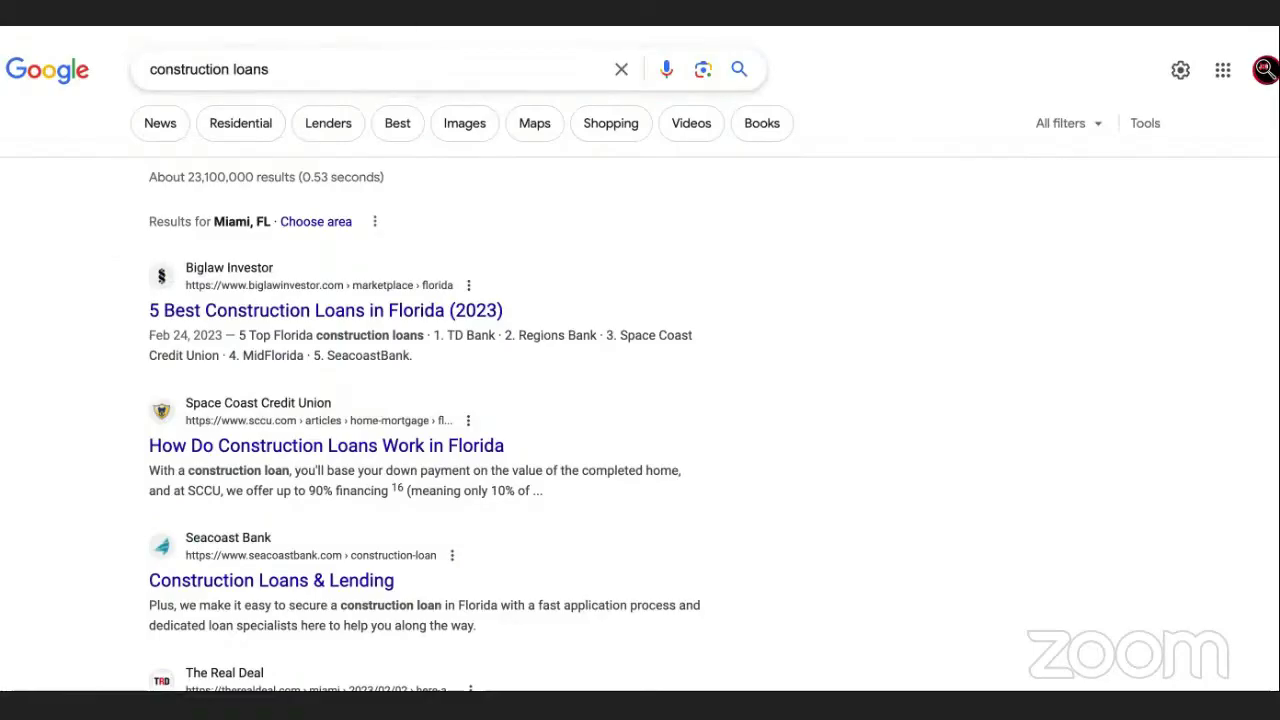
- Switch to the website monetization document and add Brand Jacking as item 7 of the numbered list
key(alt+Tab)
key(ctrl+Tab)
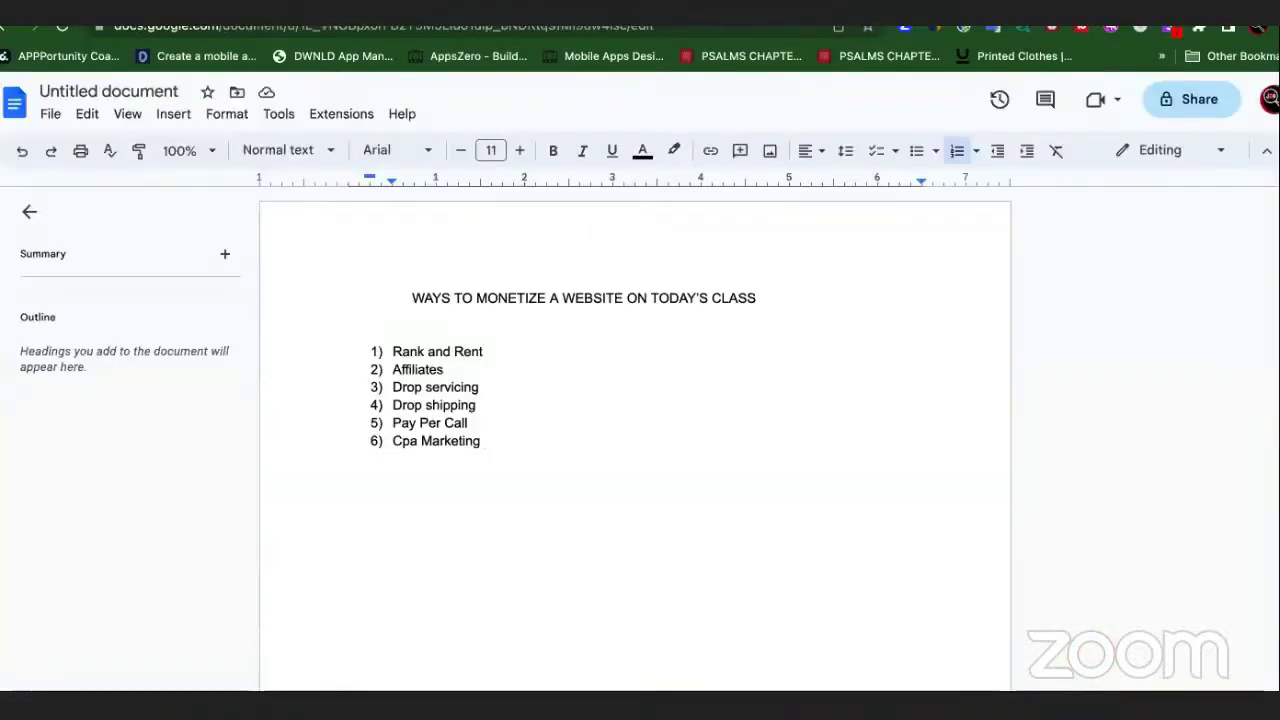
key(Return)
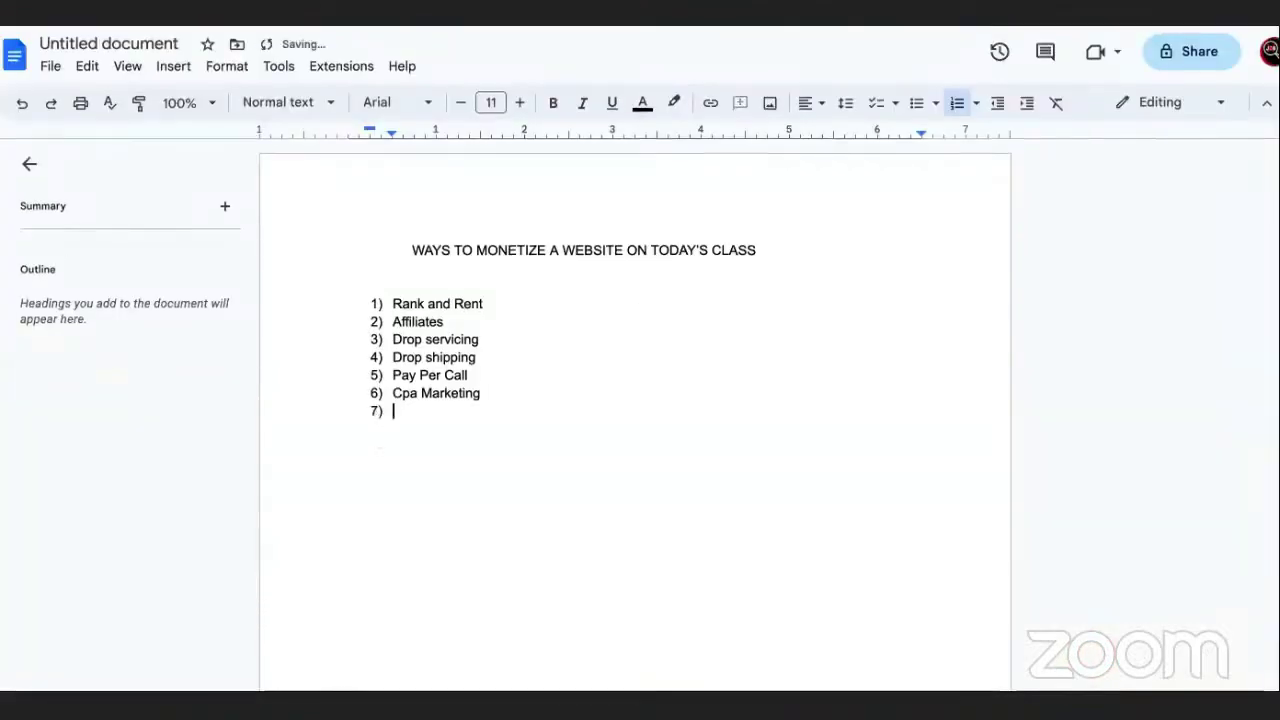
text(Brand Jack)
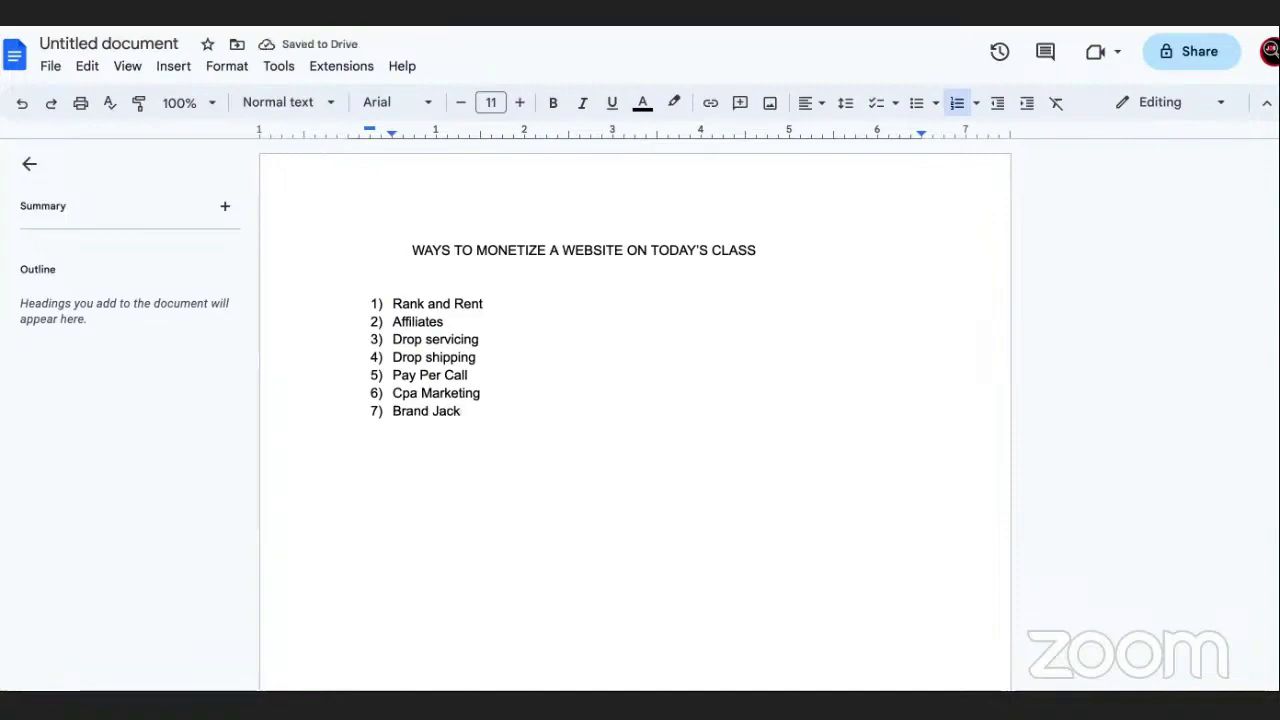
text(ing)
- Return to the Google results page, replace the query with maxbounty and bring up the MaxBounty campaign earnings report
key(ctrl+Tab)
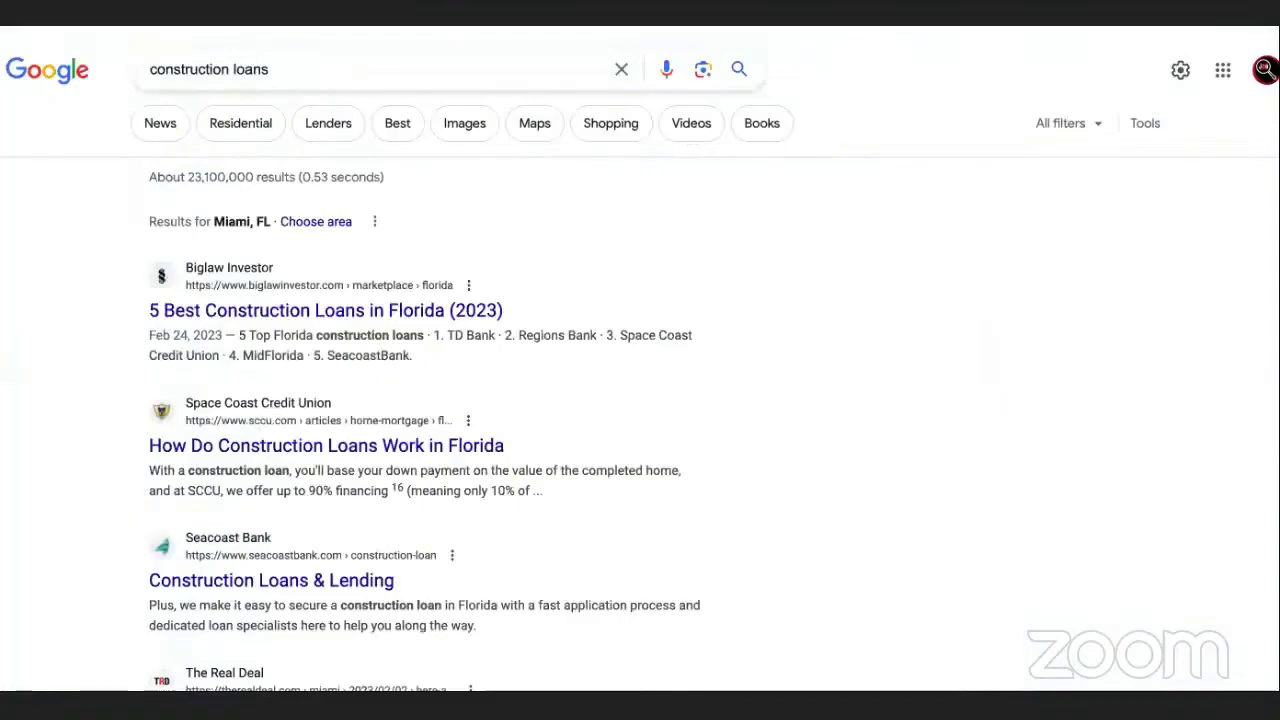
triple_click(441, 62)
text(maxboun)
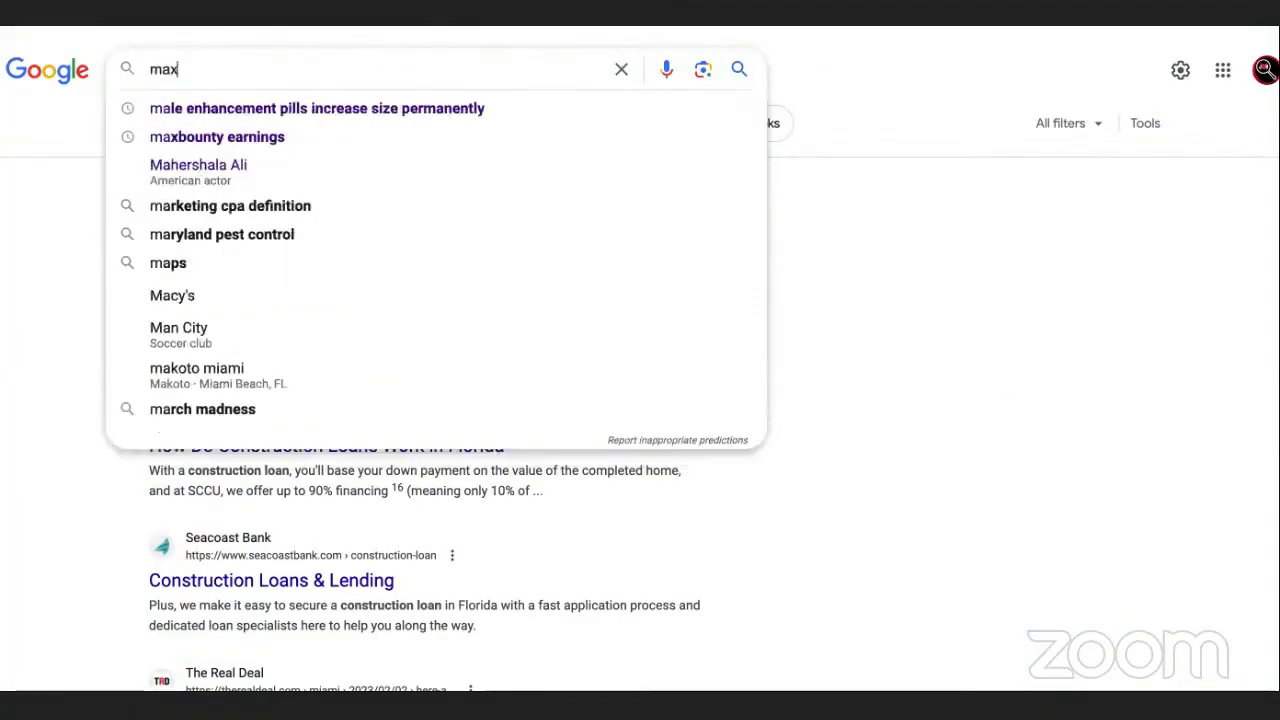
text(ty)
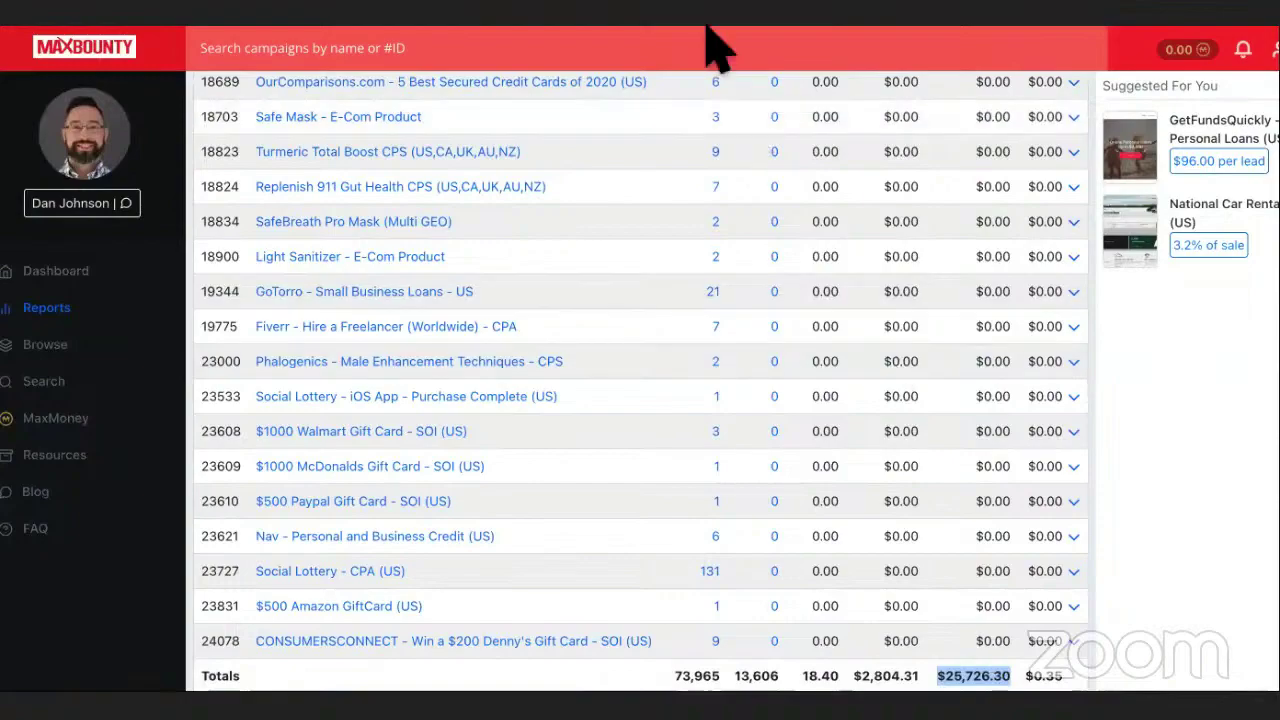
- Switch to Builderall, open the affiliate area's Get Paid earnings page for affiliates, and select the eWallet setup tutorial
text(bui)
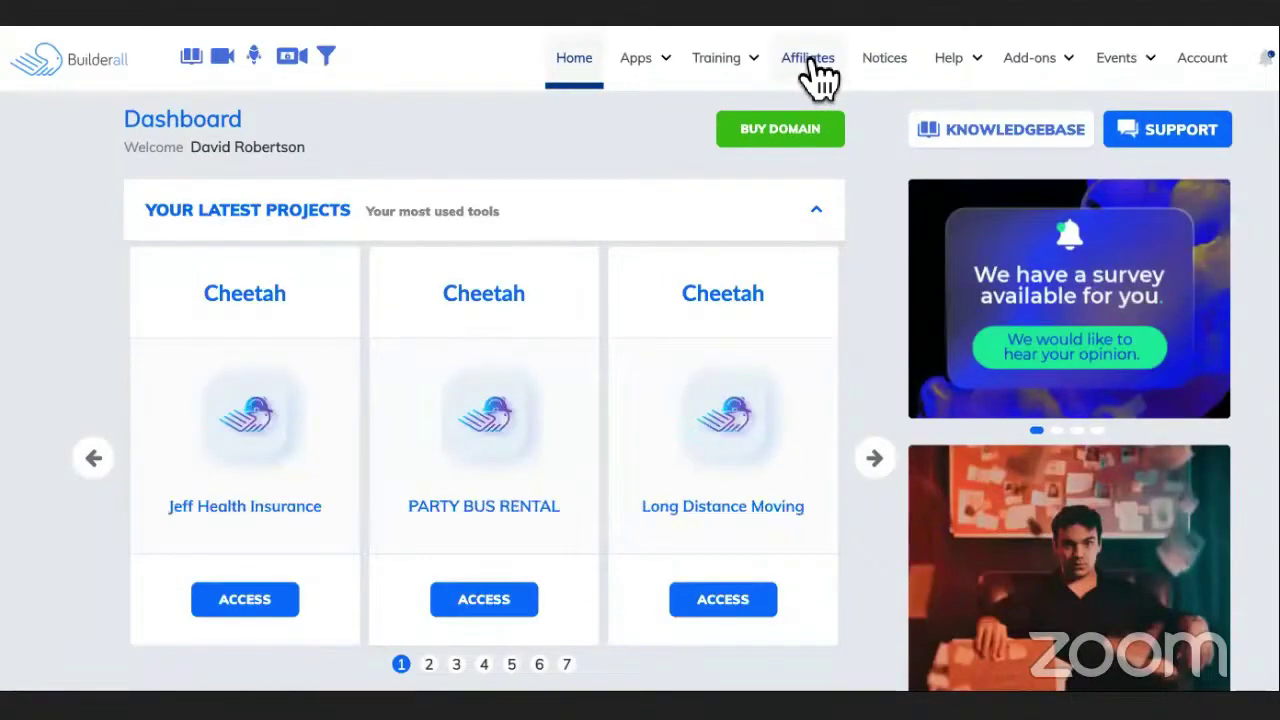
click(812, 60)
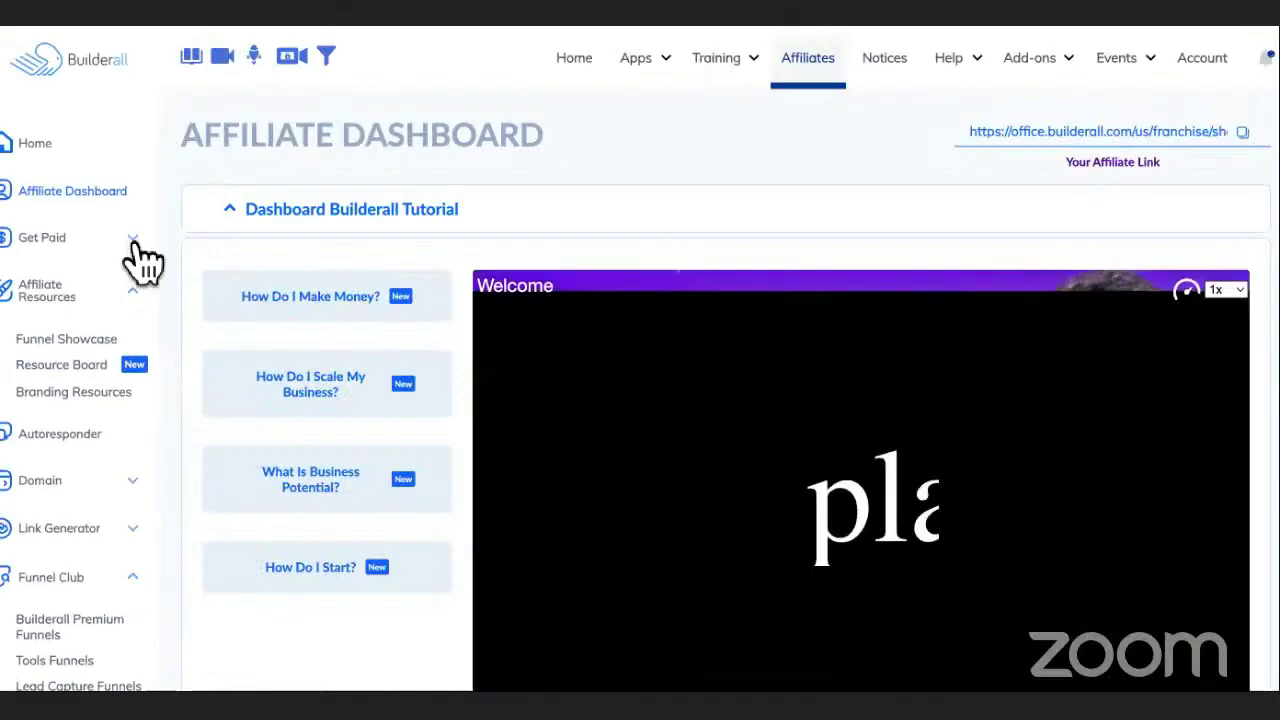
click(136, 246)
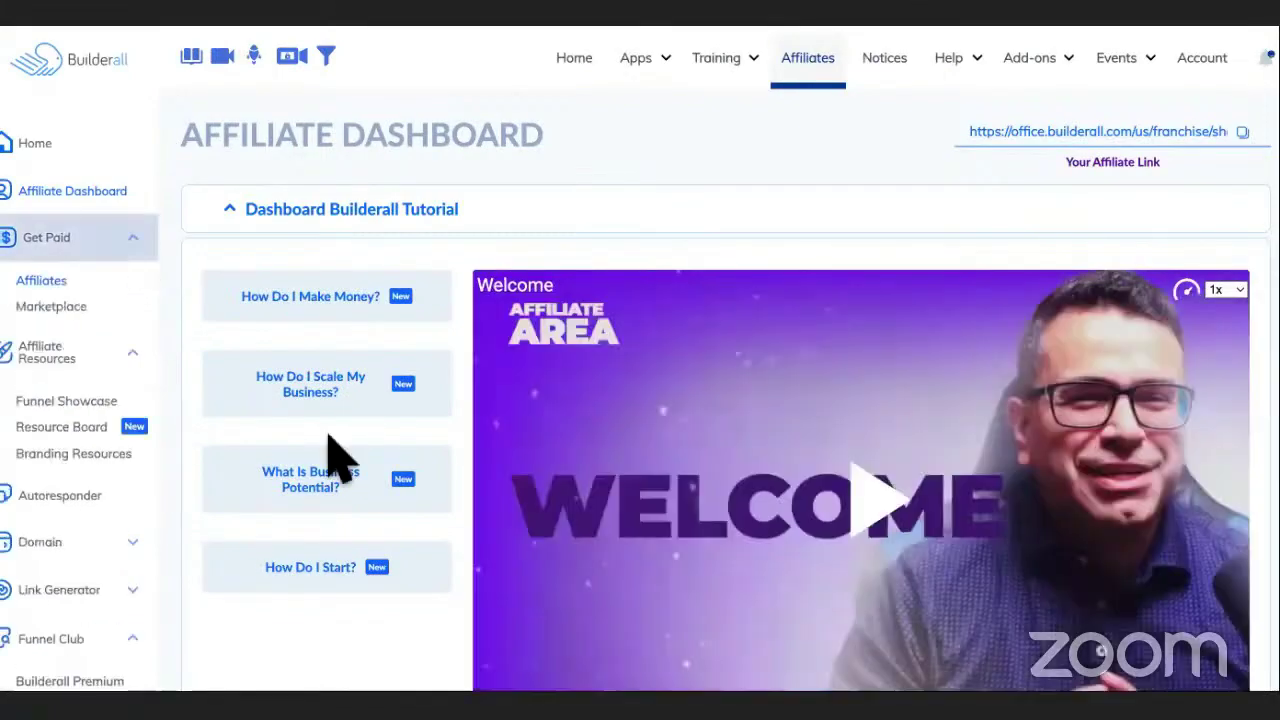
click(340, 460)
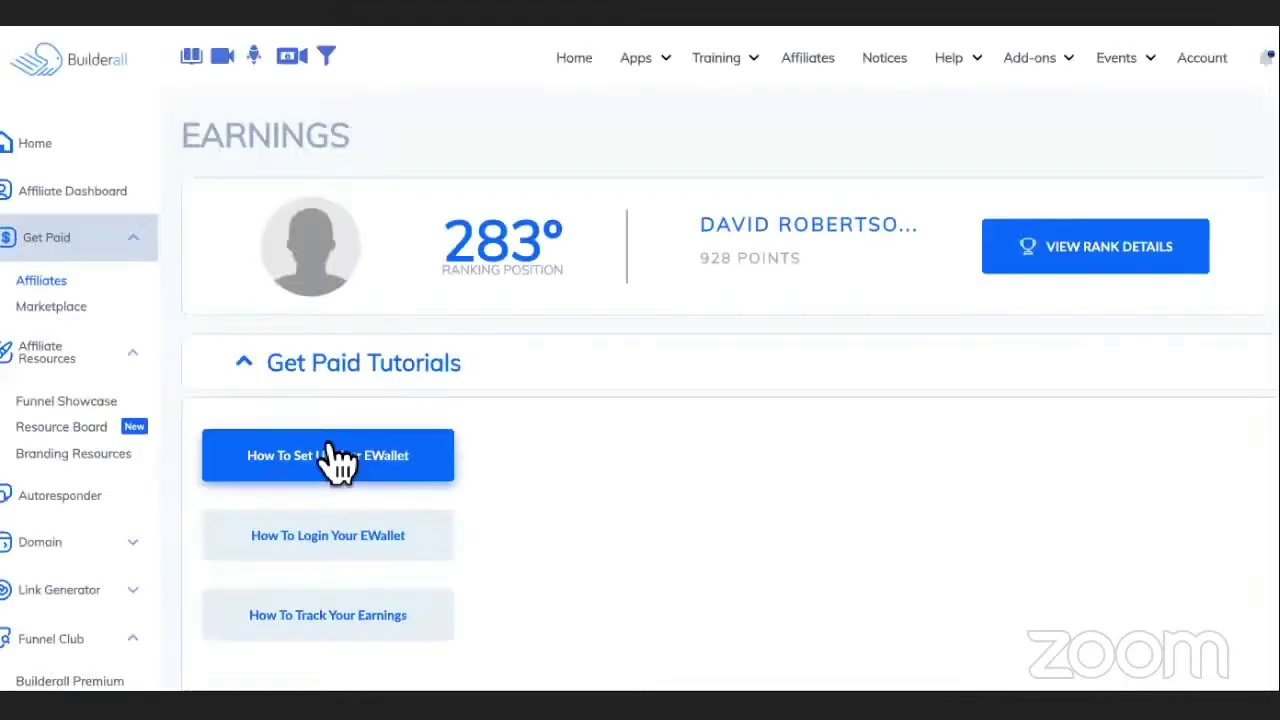
click(338, 458)
- Find the payout summary on the earnings page and highlight the USD amount under Paid
scroll(338, 458, down, 4)
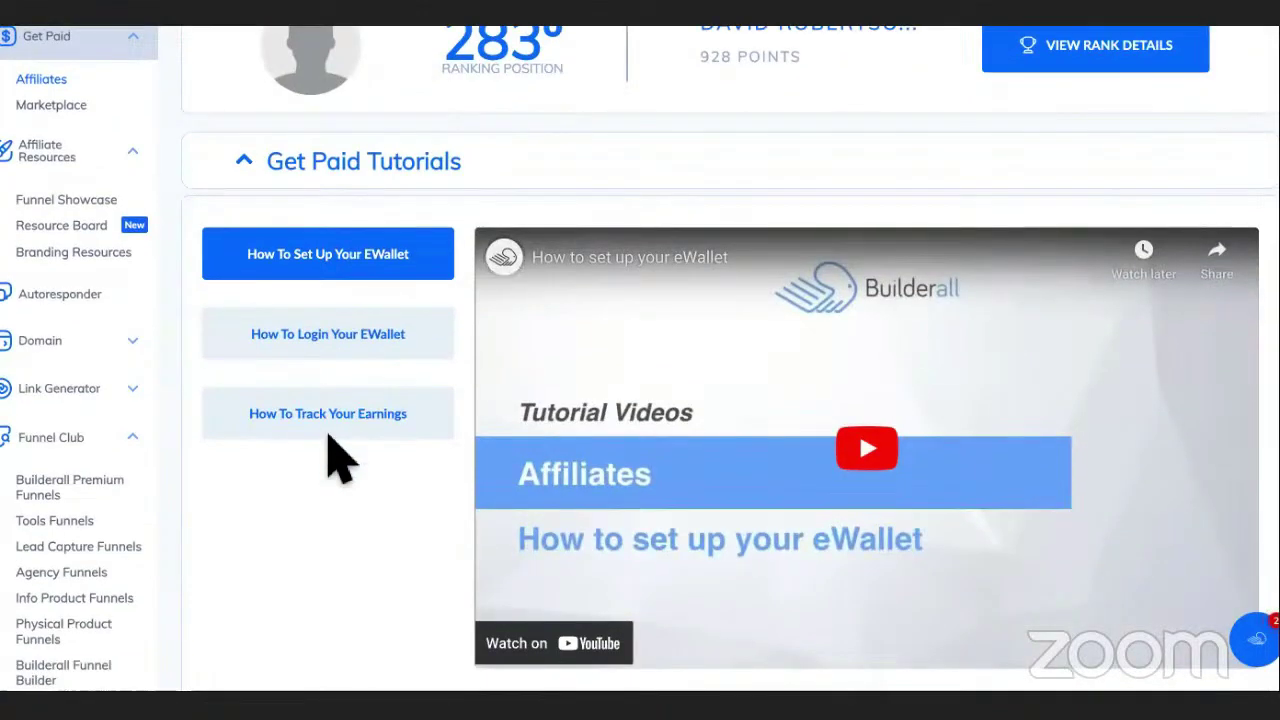
scroll(338, 458, down, 5)
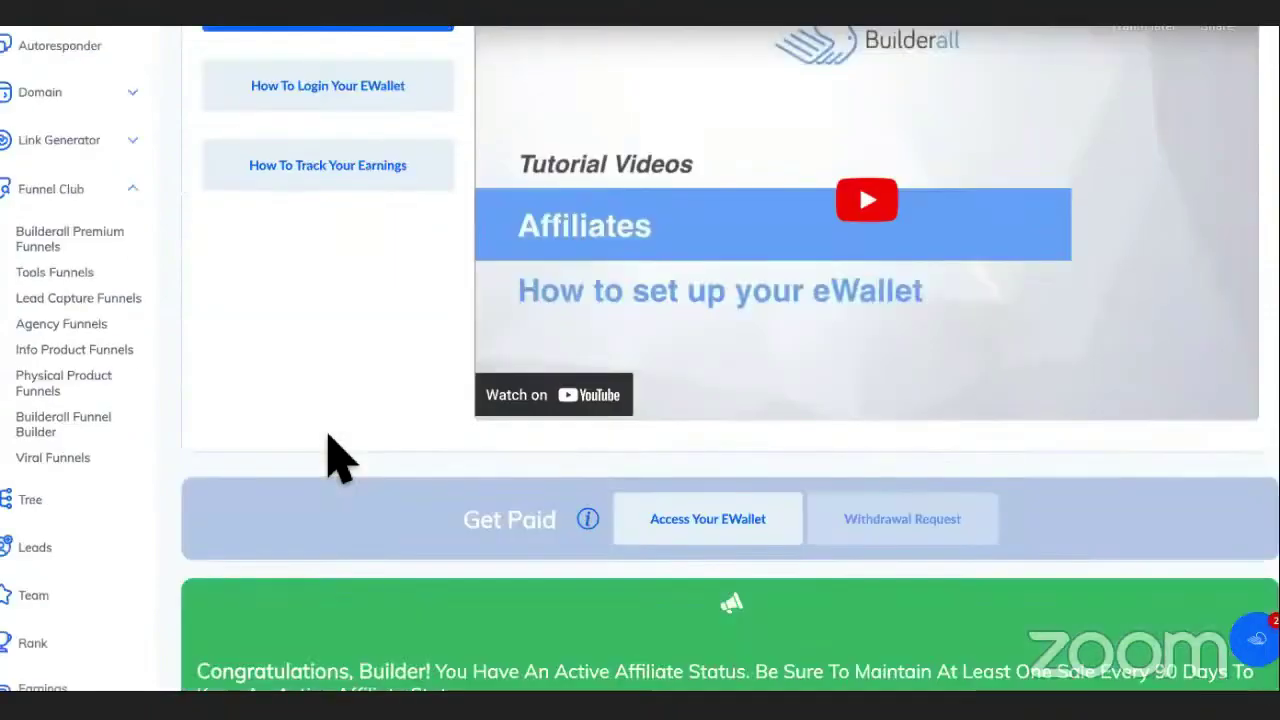
scroll(338, 458, down, 4)
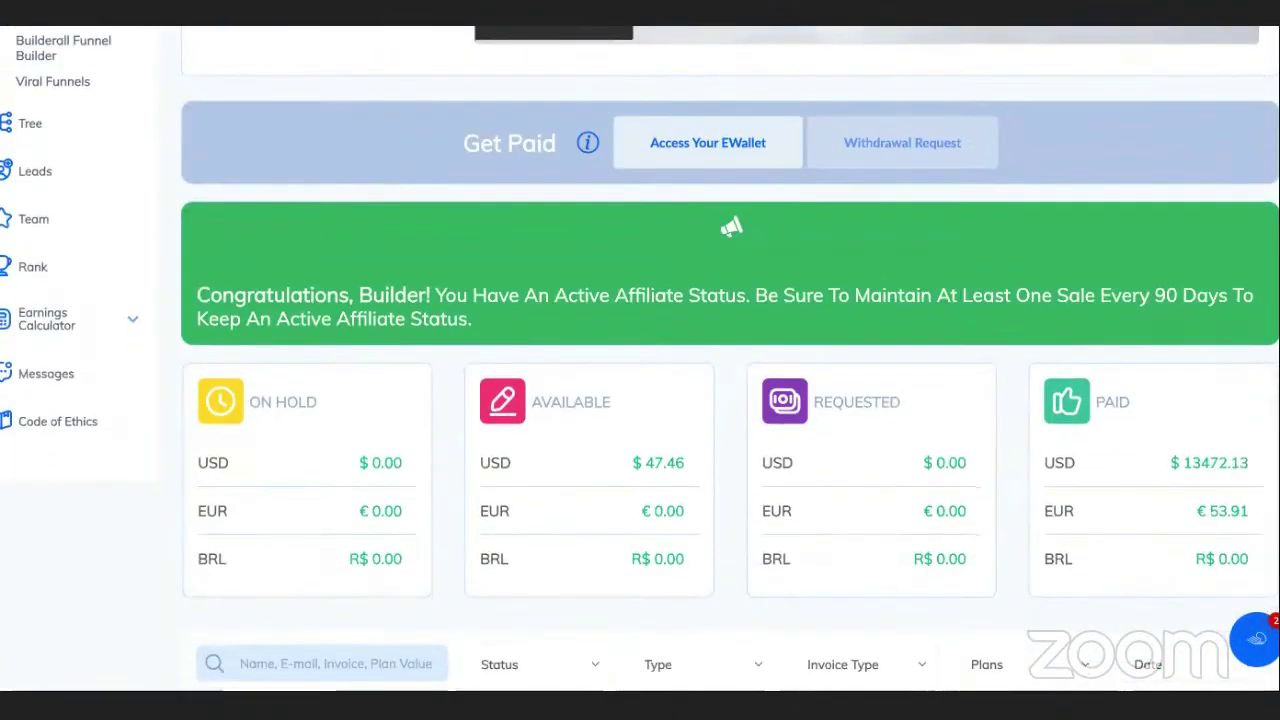
drag(1257, 463, 1170, 463)
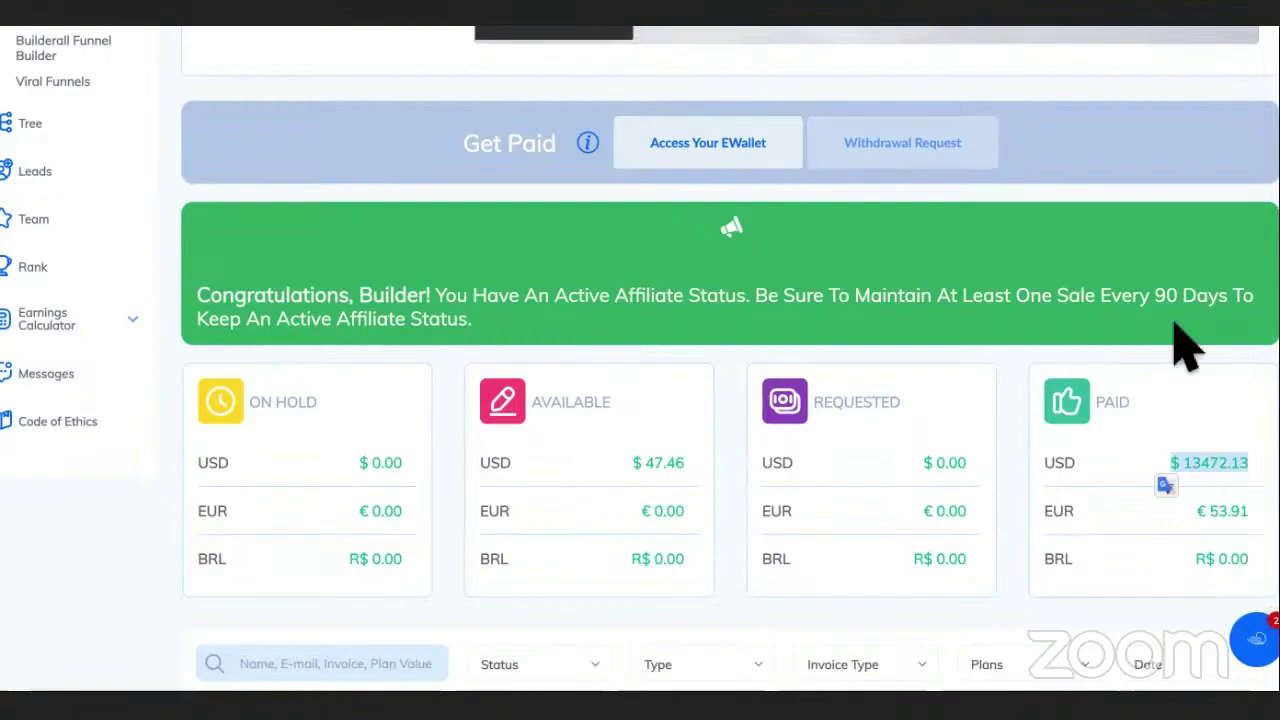
- Briefly start the eWallet setup video, return to the payout summary and clear the highlight on the paid USD amount
scroll(1180, 343, up, 10)
click(667, 57)
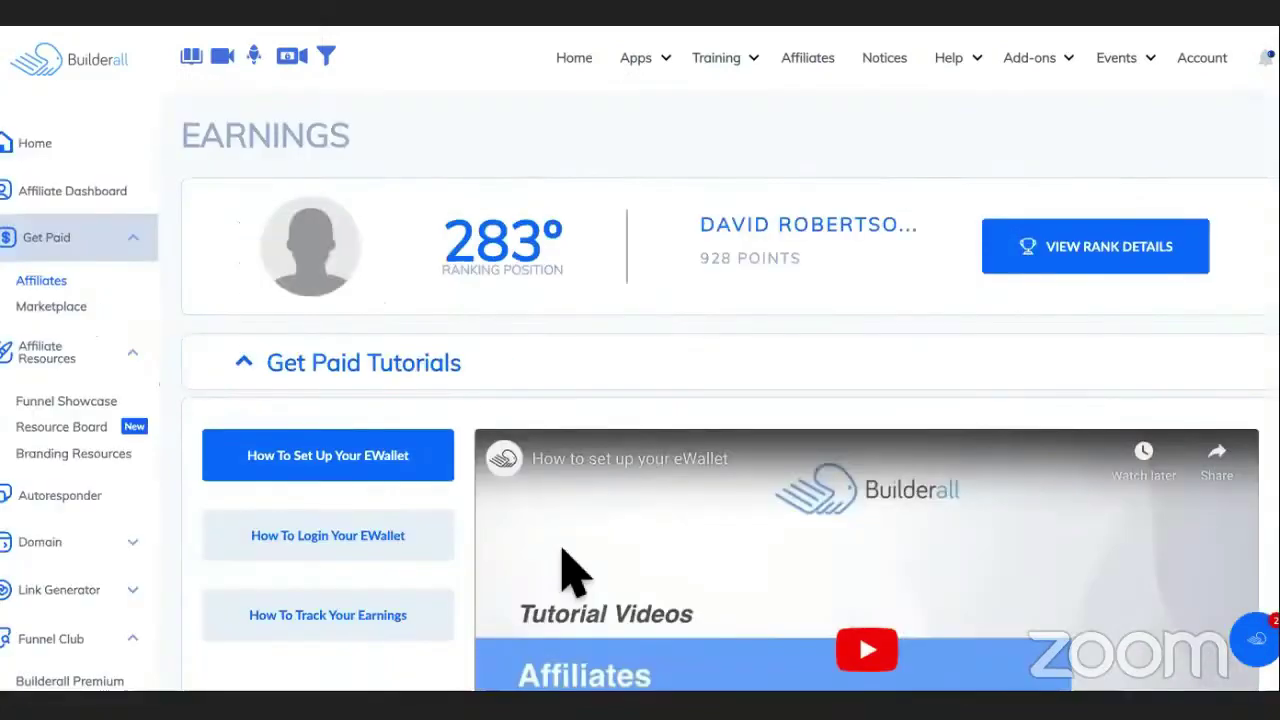
click(571, 571)
scroll(463, 543, down, 4)
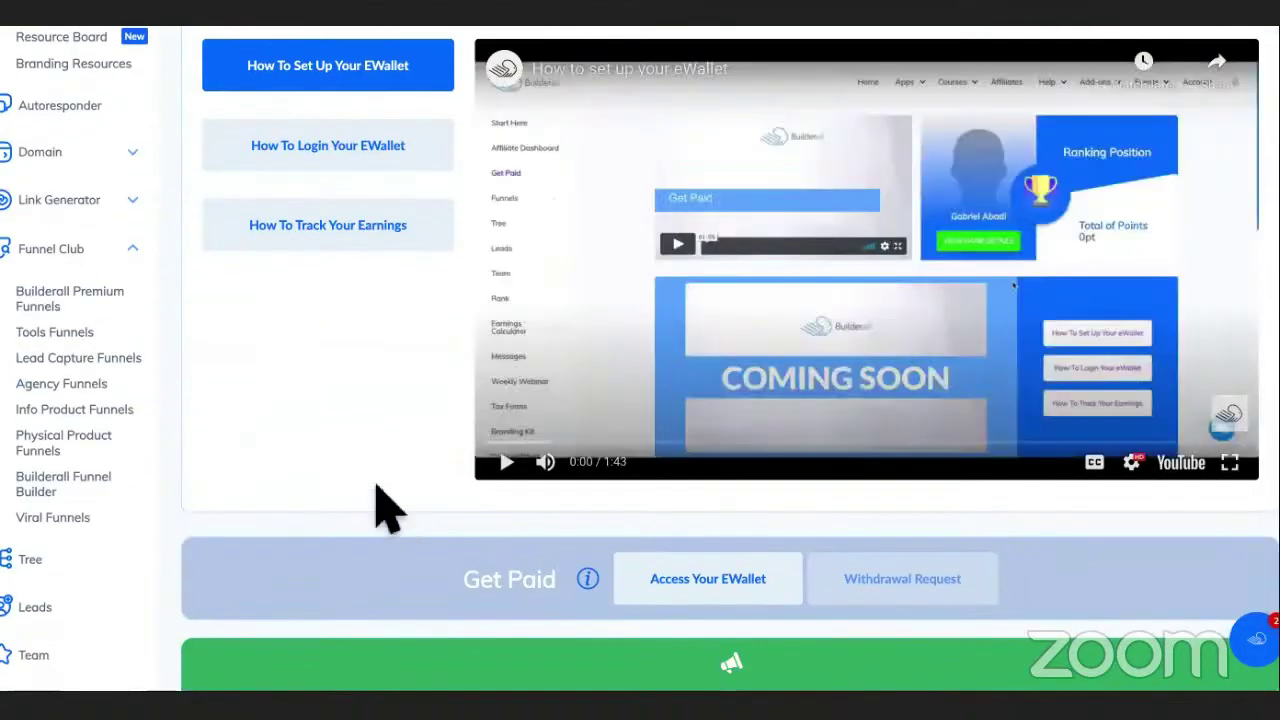
click(513, 405)
scroll(403, 523, down, 5)
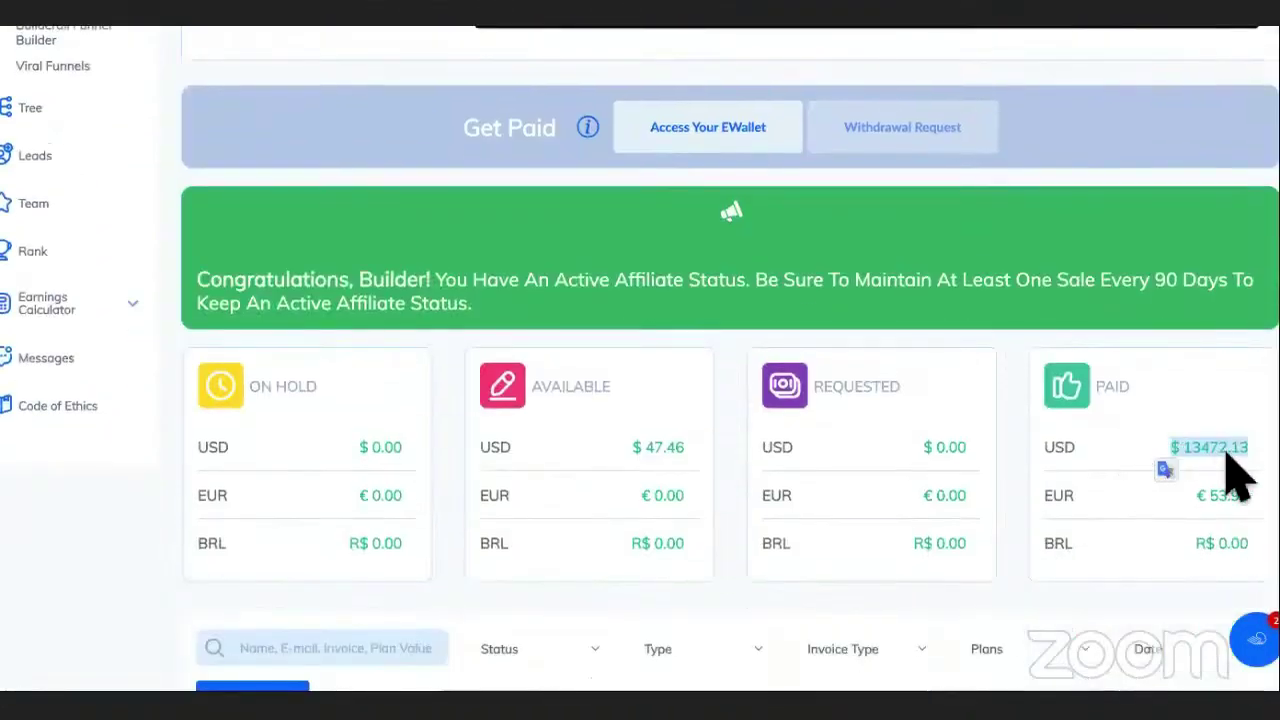
click(1243, 450)
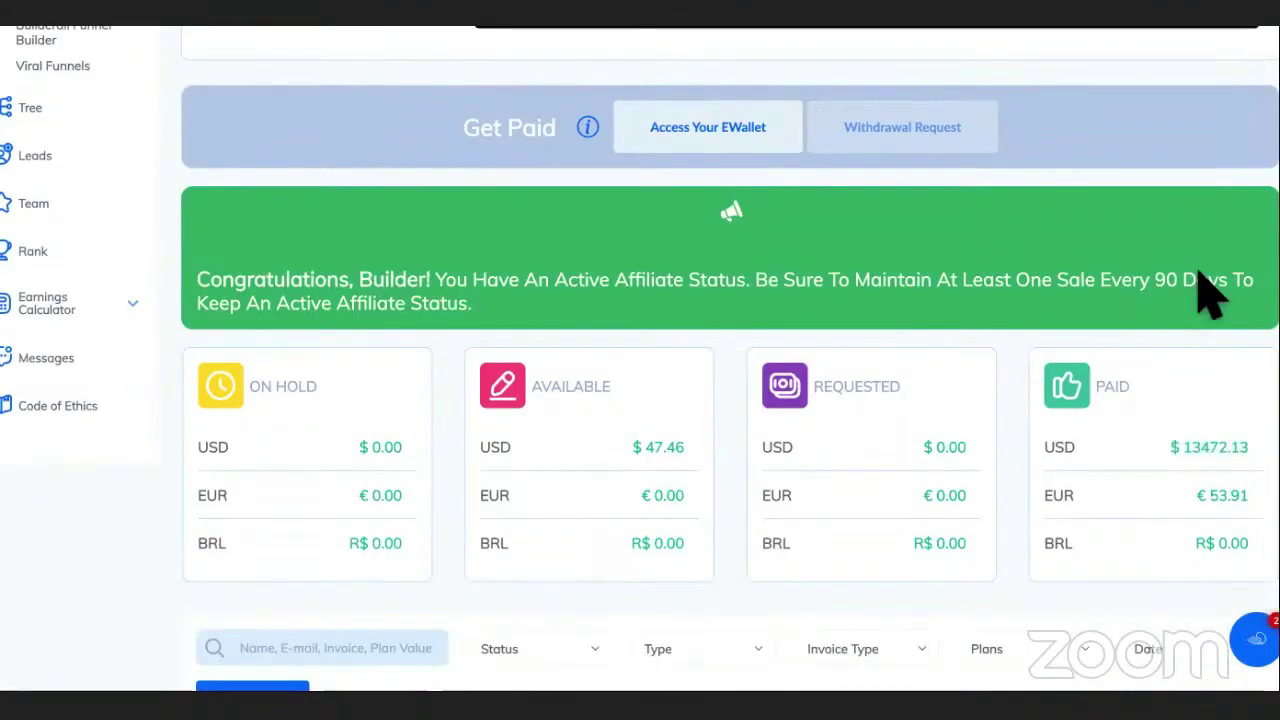
- Leave the payout page, pass through OfferVault and the monetization document, and search Google for maxbounty earnings
key(ctrl+Tab)
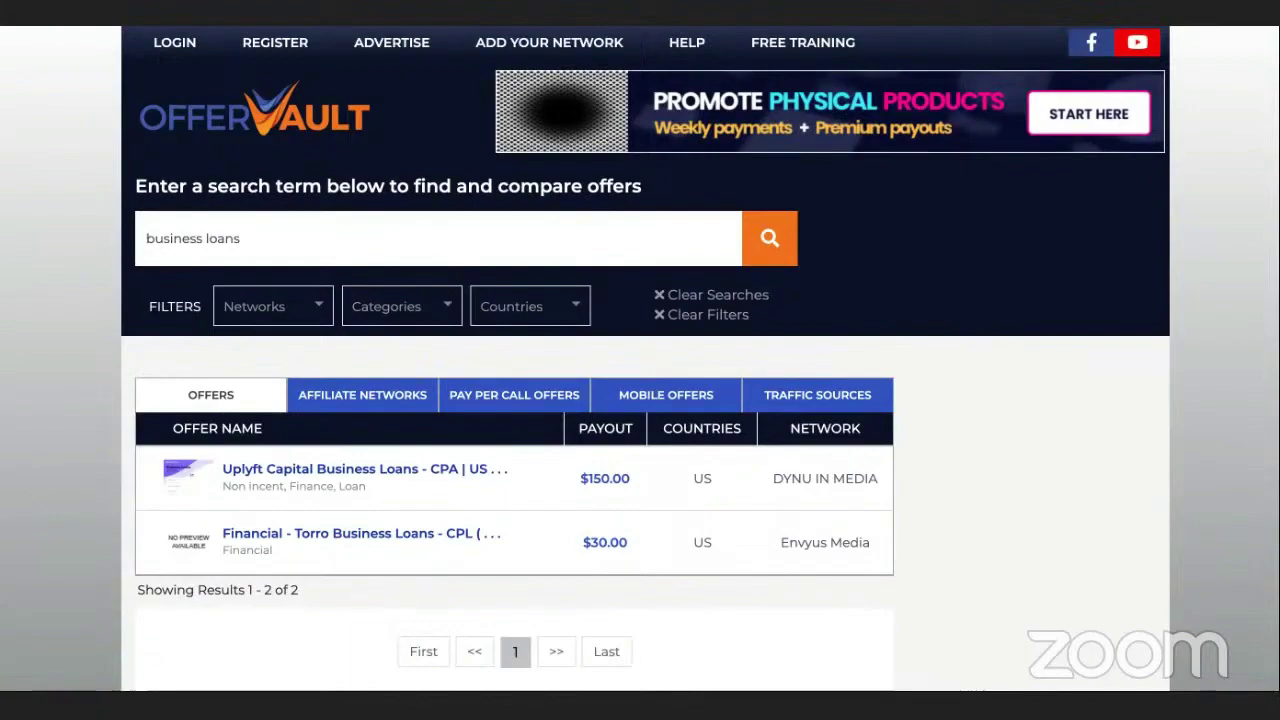
click(893, 83)
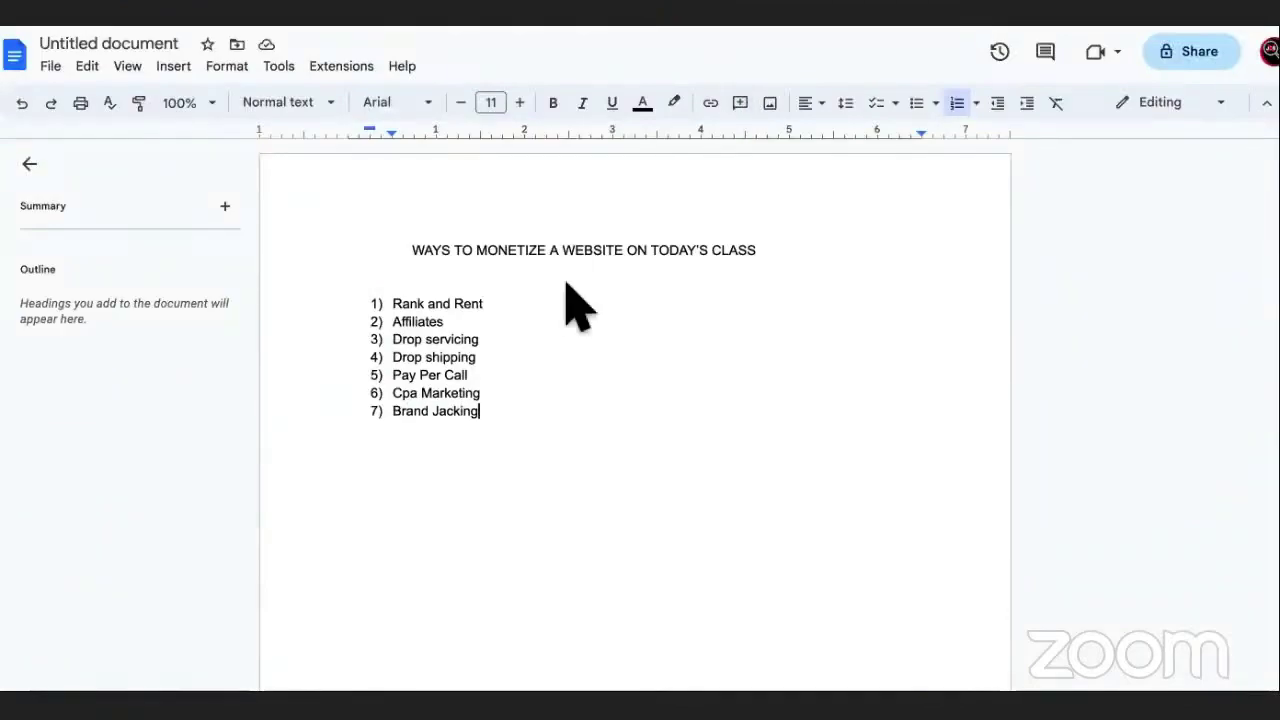
key(alt+Tab)
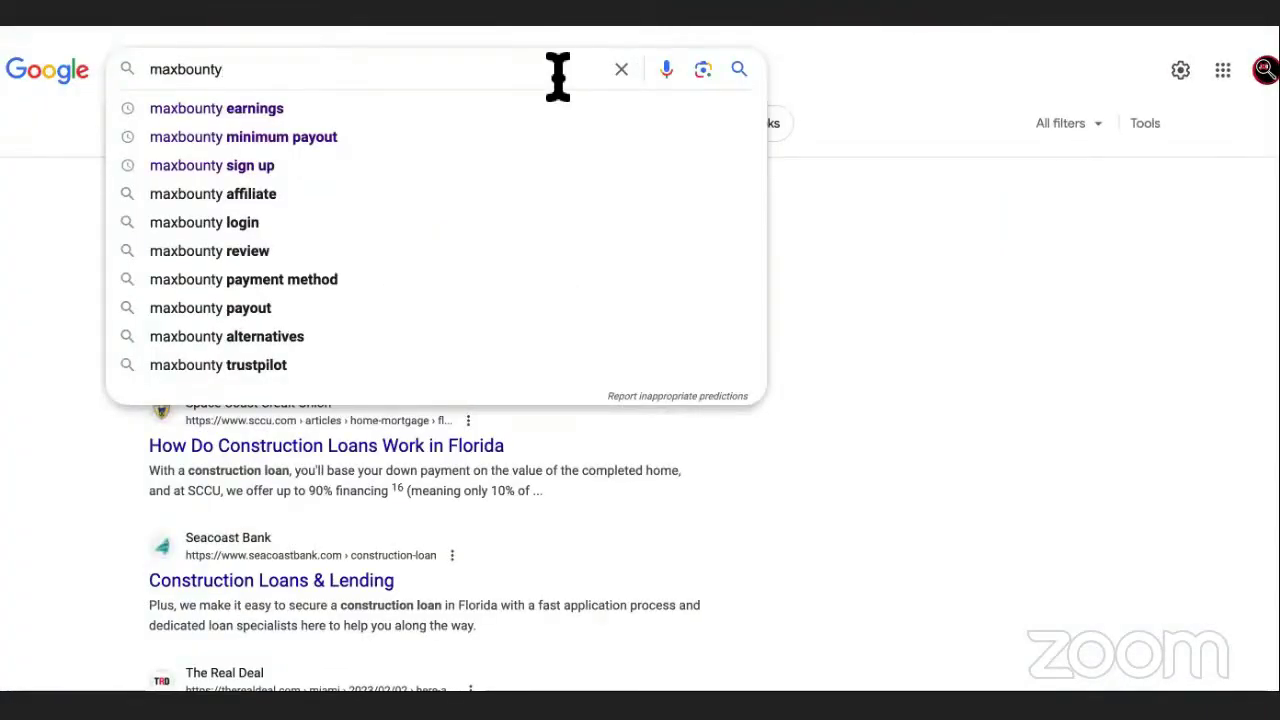
click(510, 110)
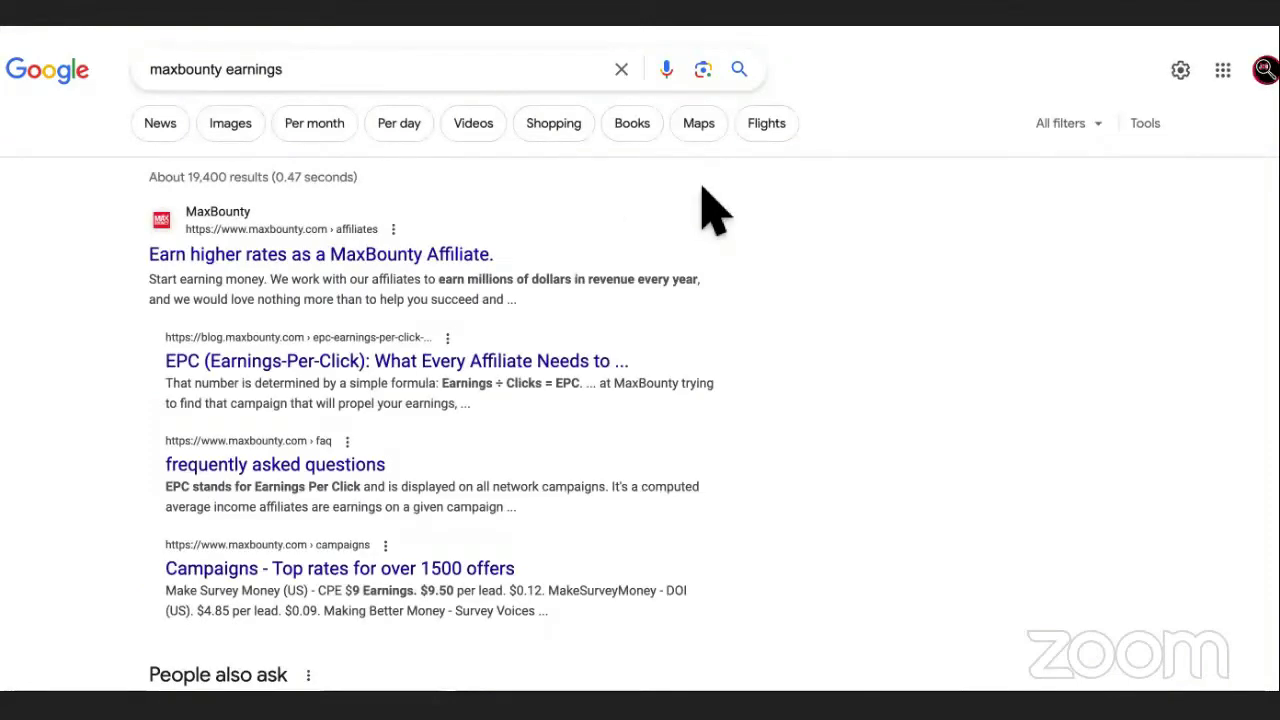
scroll(713, 210, down, 1)
scroll(710, 207, up, 1)
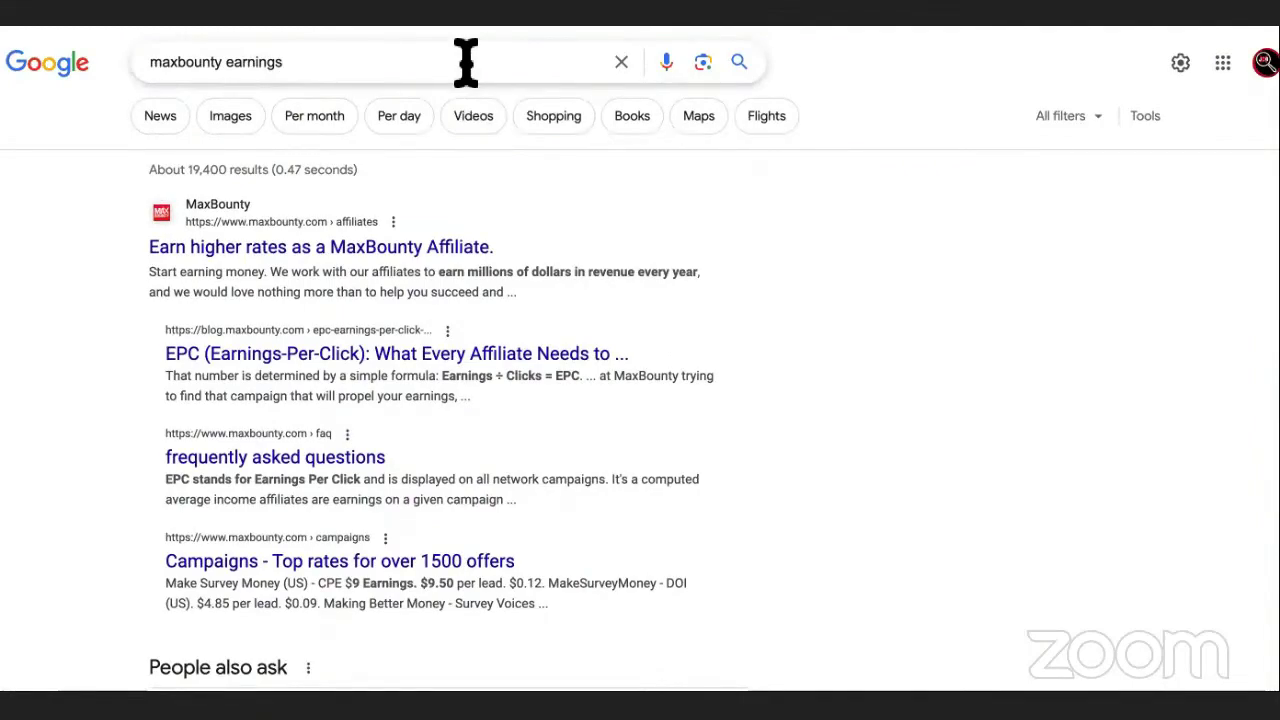
- Glance at the Antijob Affiliate Army site, then return to Google and search for top cpa networks 2023
key(ctrl+Tab)
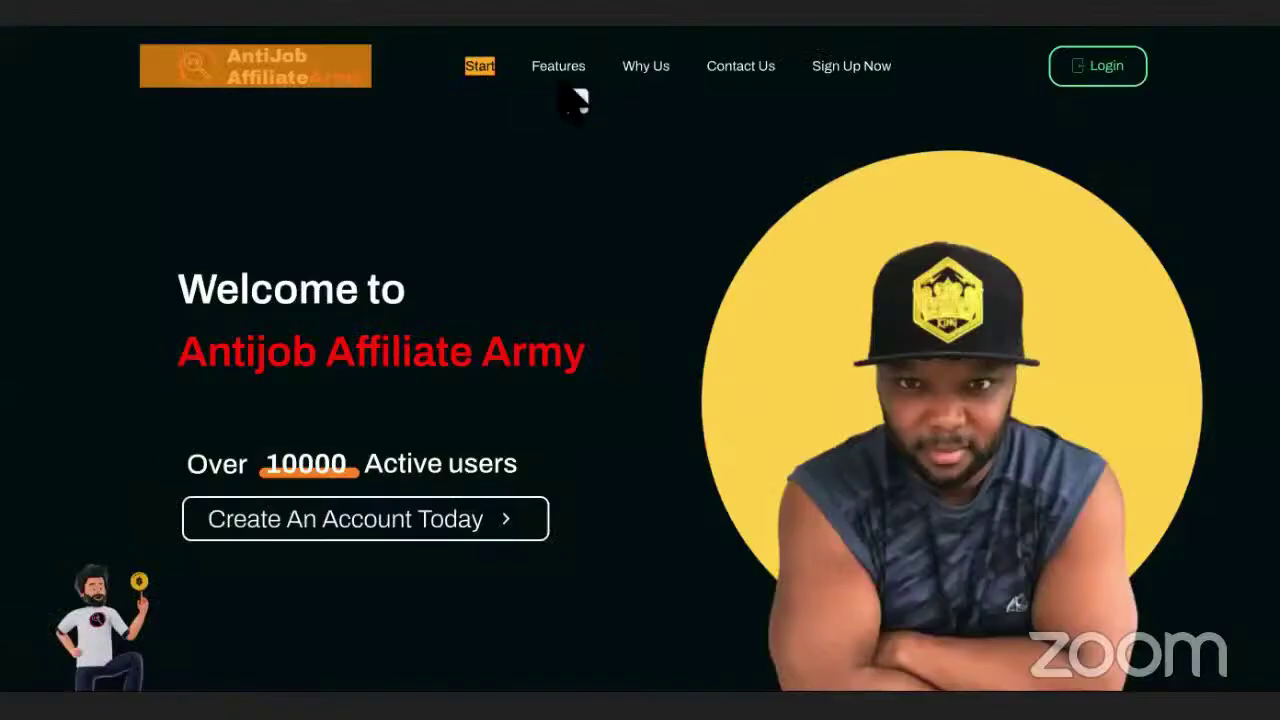
key(ctrl+shift+Tab)
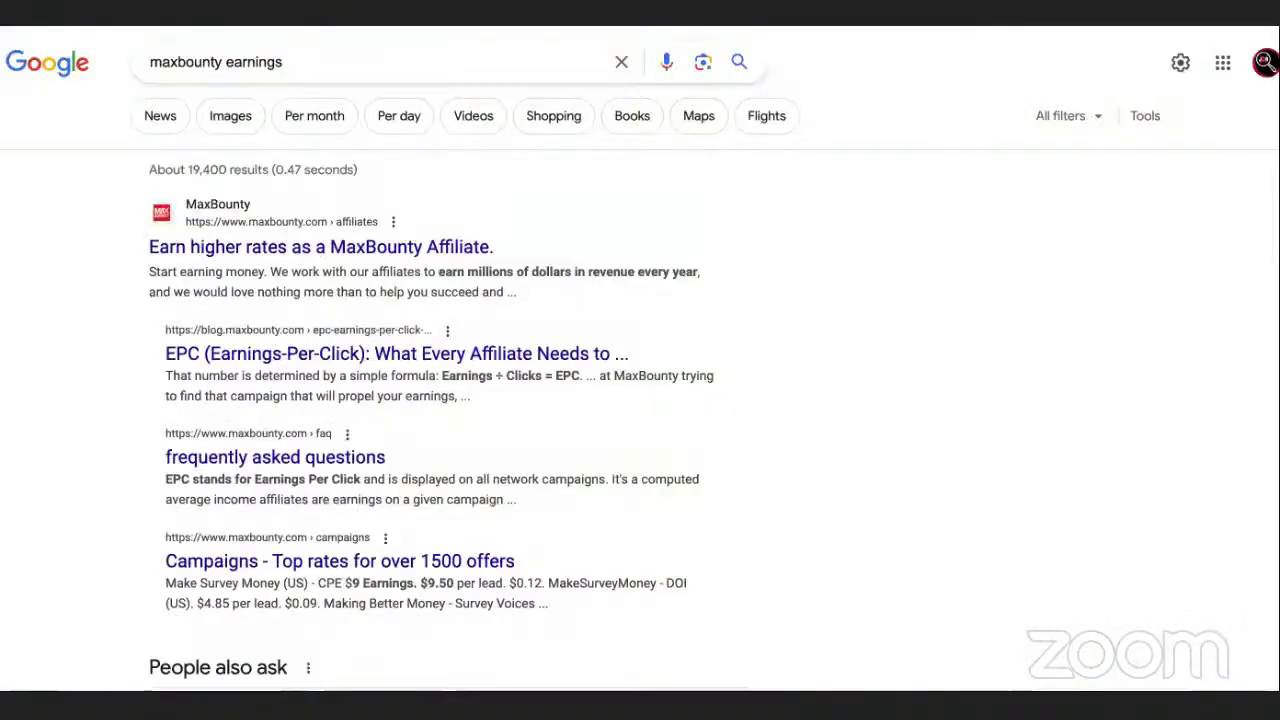
triple_click(390, 62)
text(to)
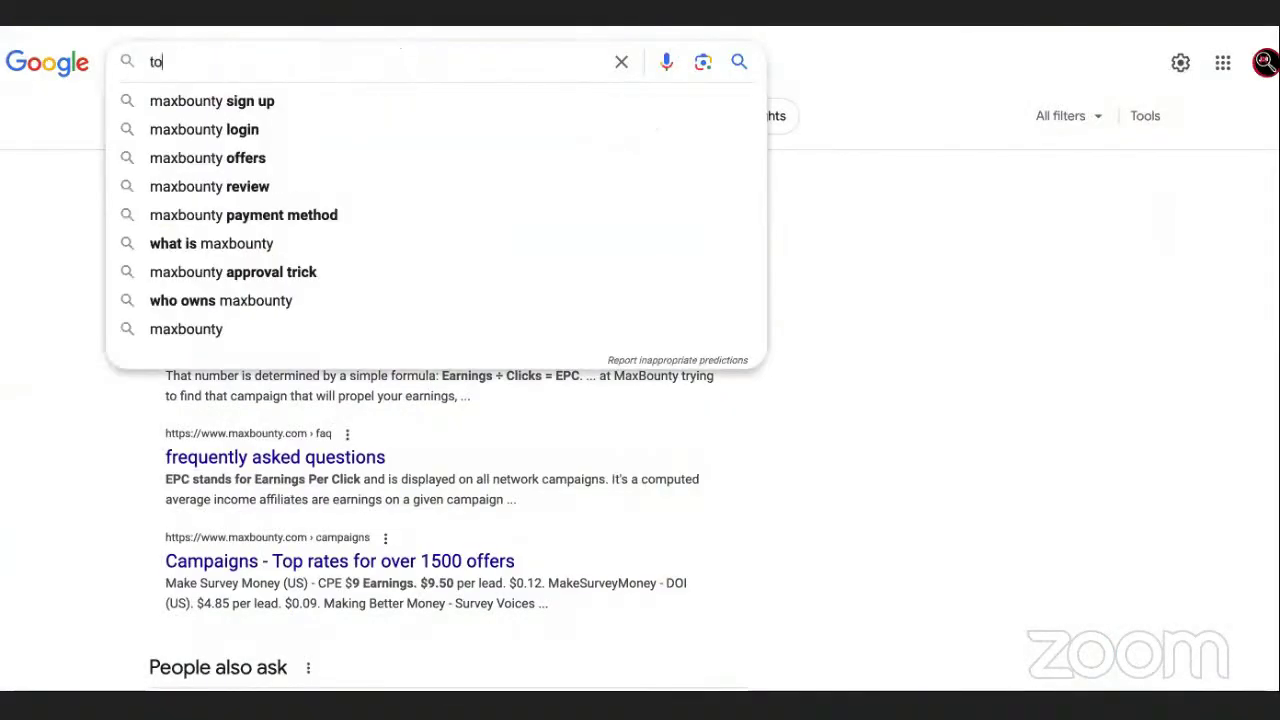
text(p cpa network)
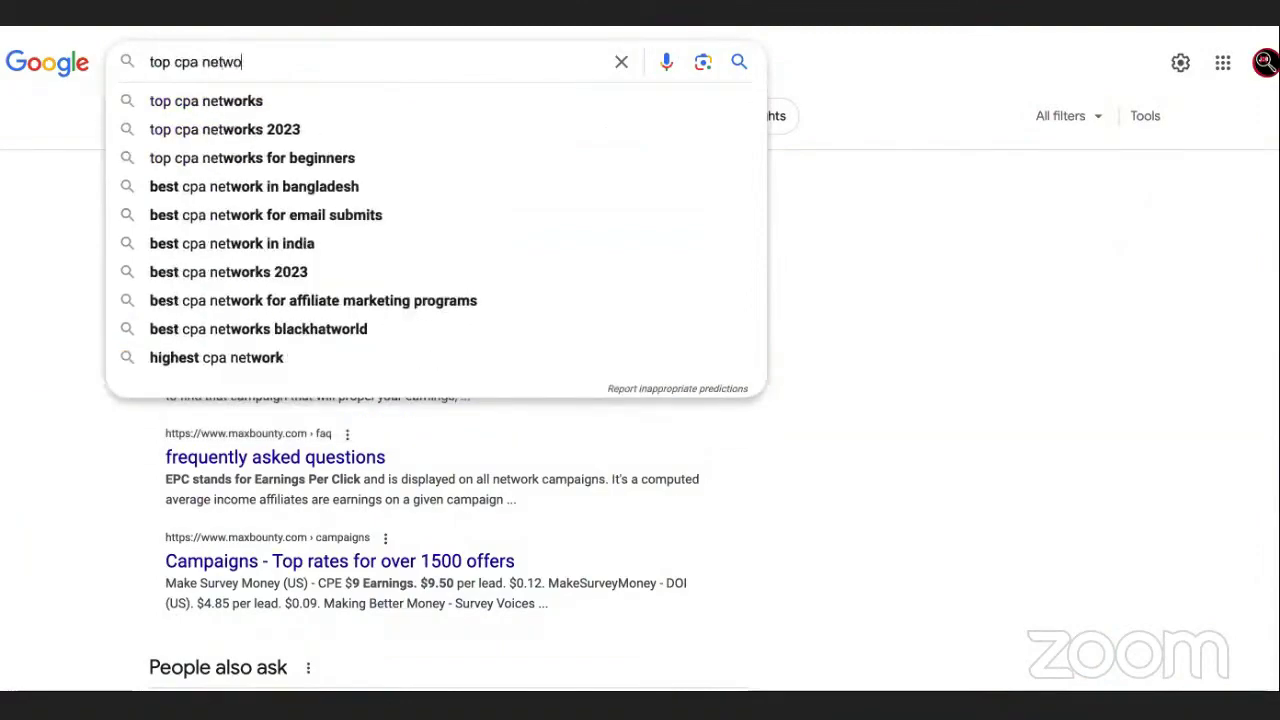
click(371, 128)
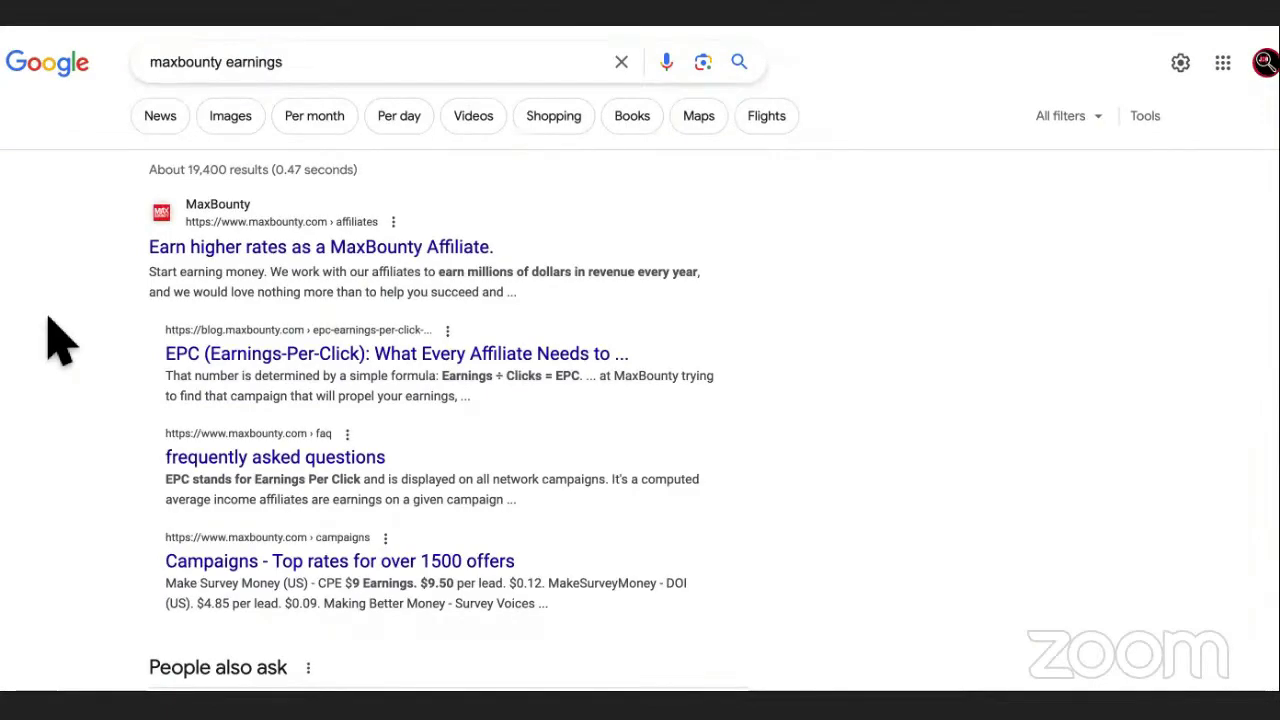
- Search Google for walmart connected to sam's club, view the image results and open the Fortune photo showing both storefronts
key(ctrl+Tab)
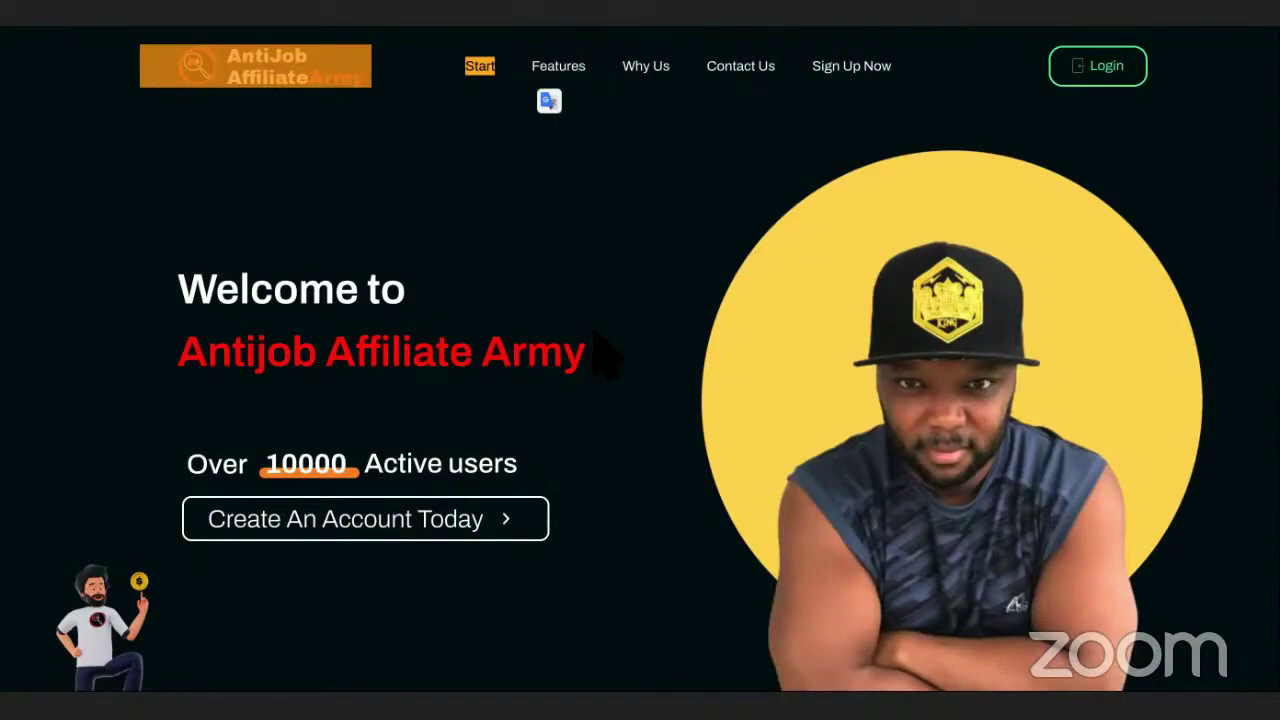
key(ctrl+Tab)
text(walmar)
click(440, 93)
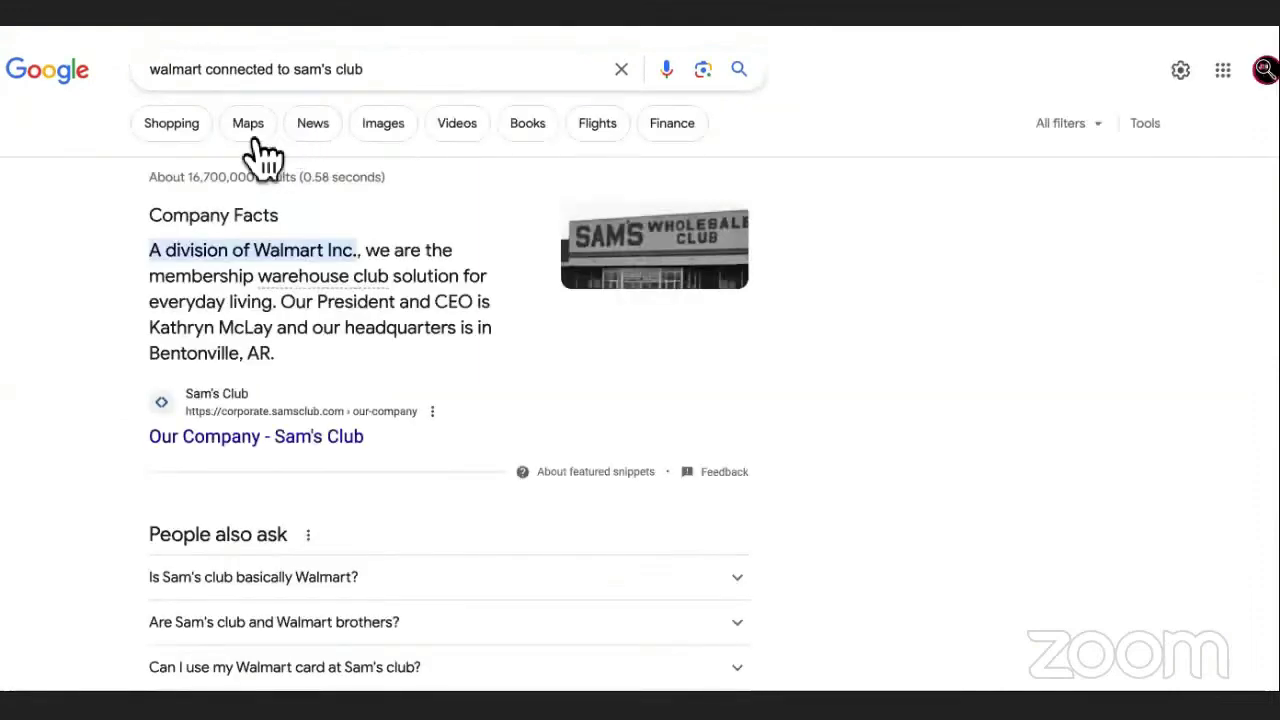
click(392, 135)
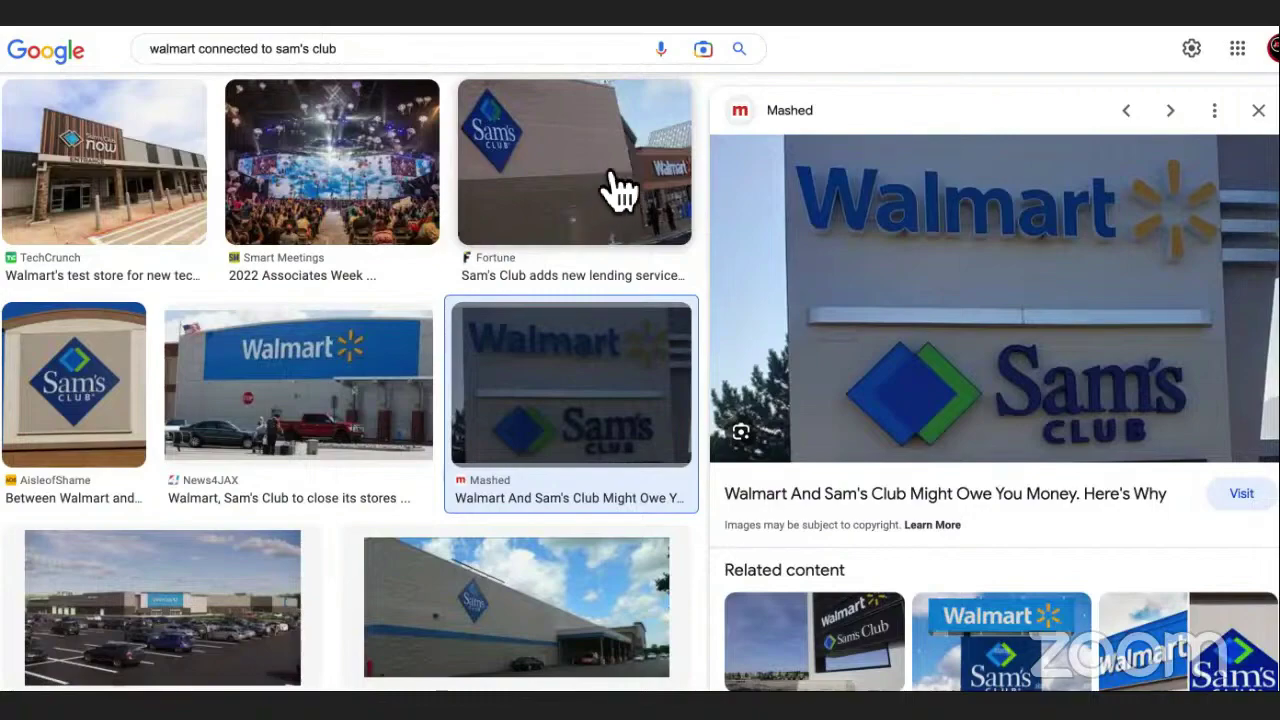
click(618, 190)
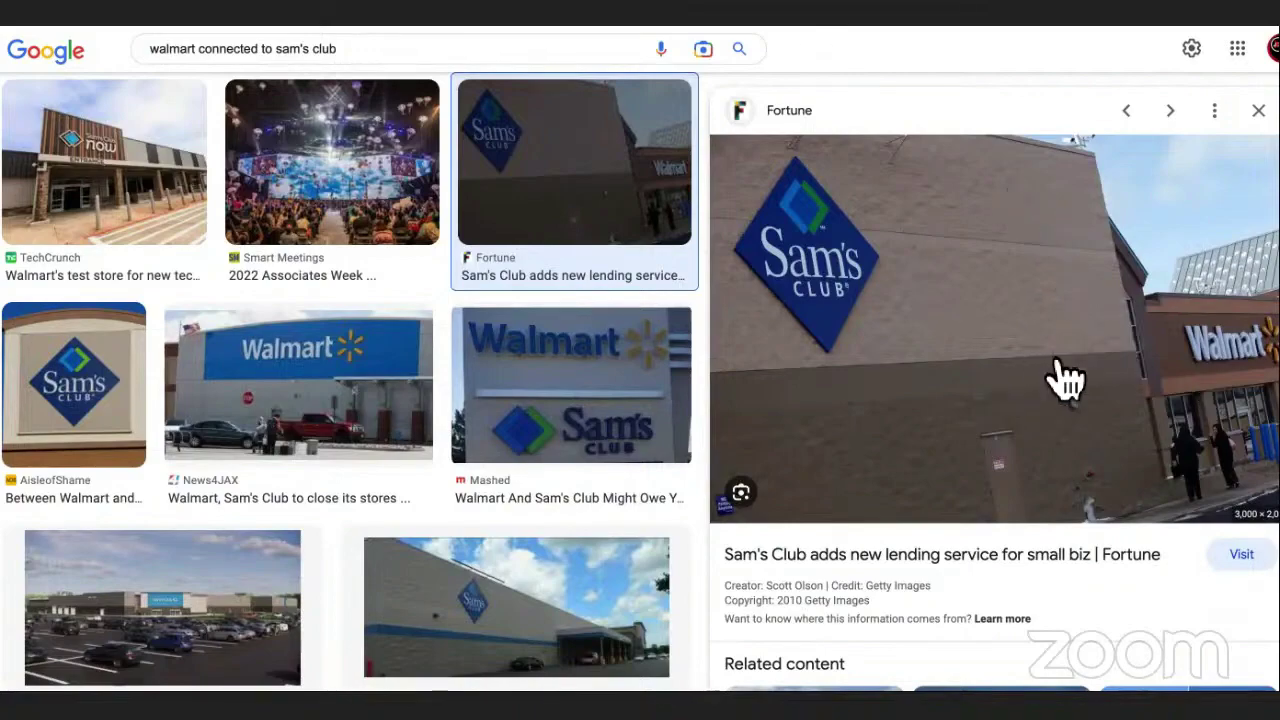
key(XF86MonBrightnessUp)
key(XF86MonBrightnessUp)
key(XF86MonBrightnessUp)
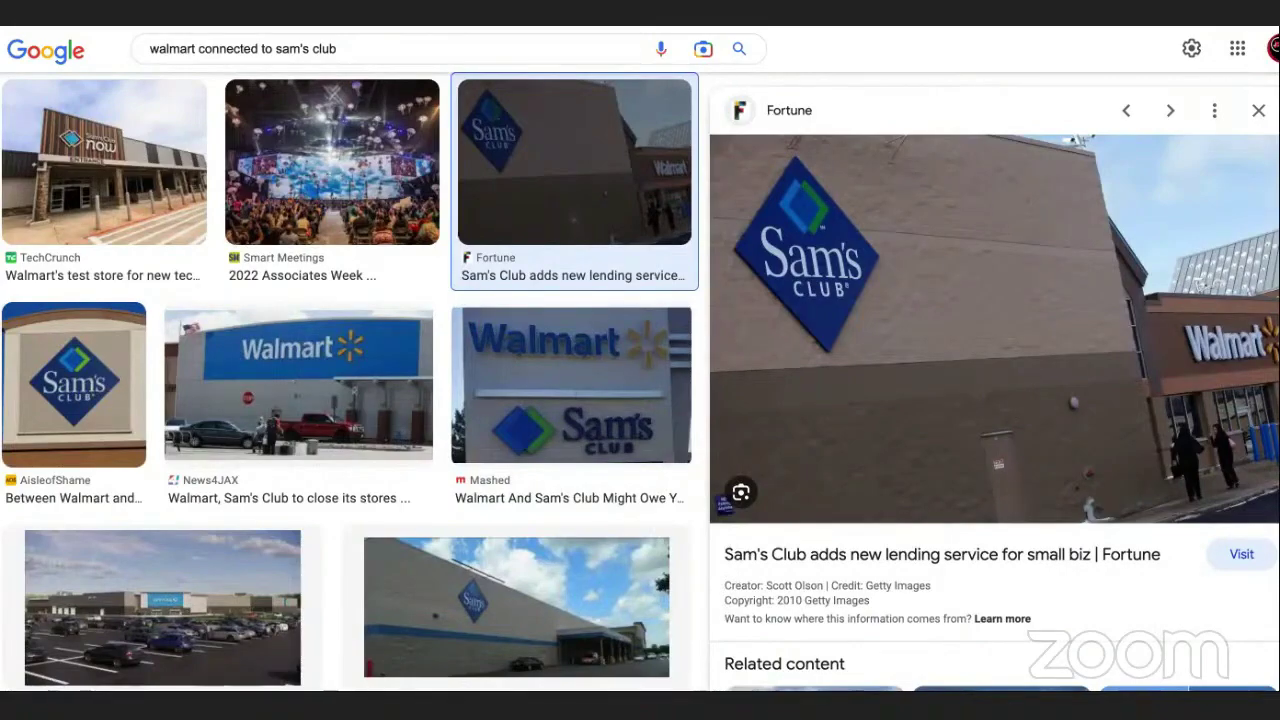
- Close the image preview, return to the maxbounty earnings results, and highlight the query text before clearing the selection
click(571, 385)
key(Escape)
key(alt+Left)
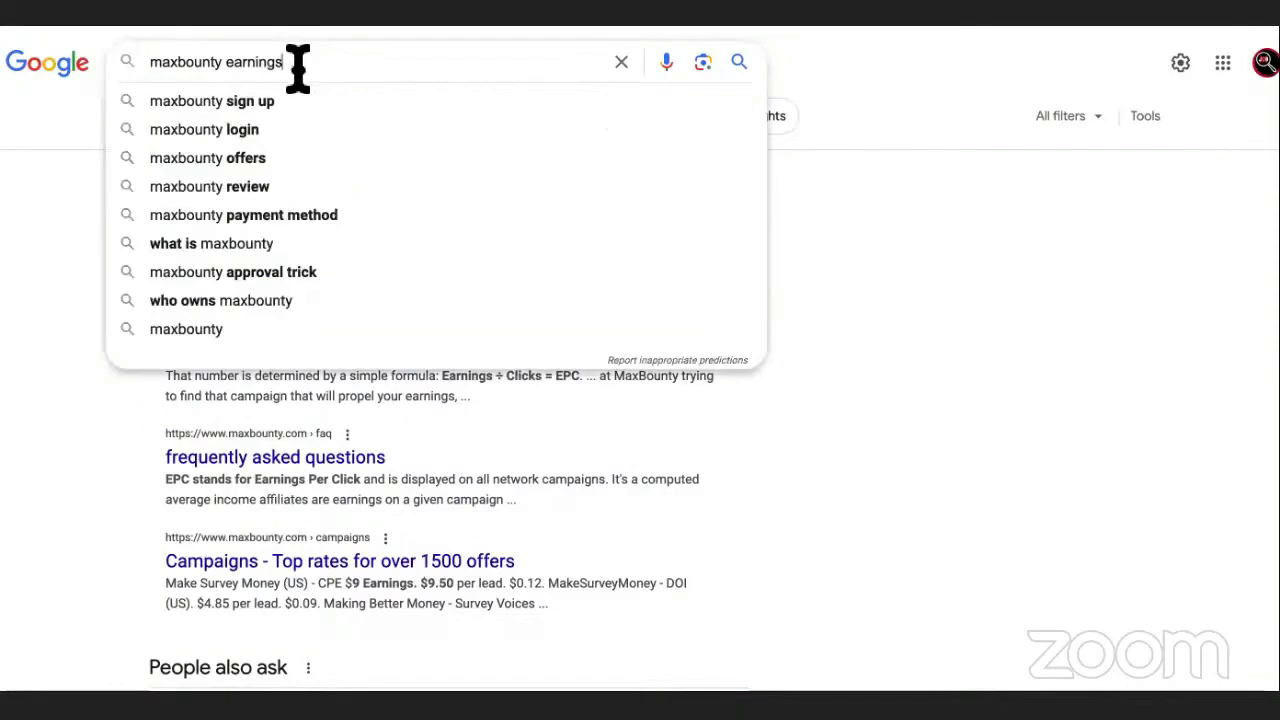
drag(298, 68, 152, 64)
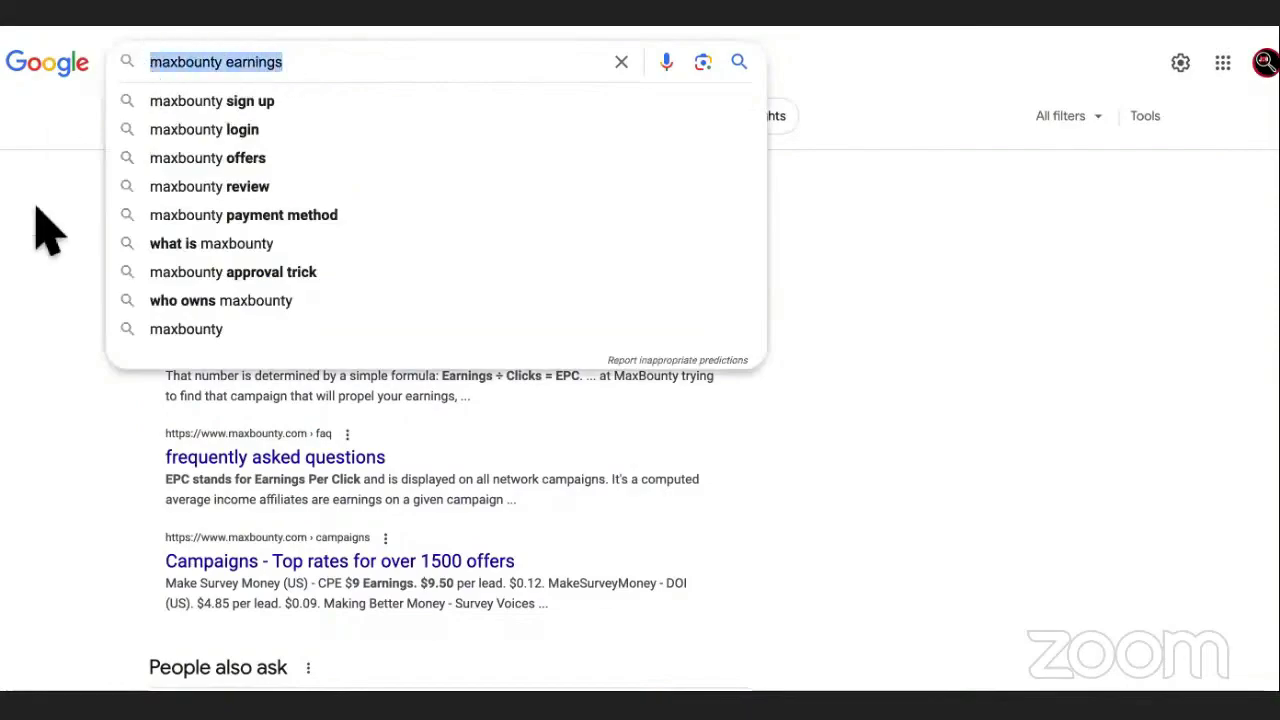
click(45, 245)
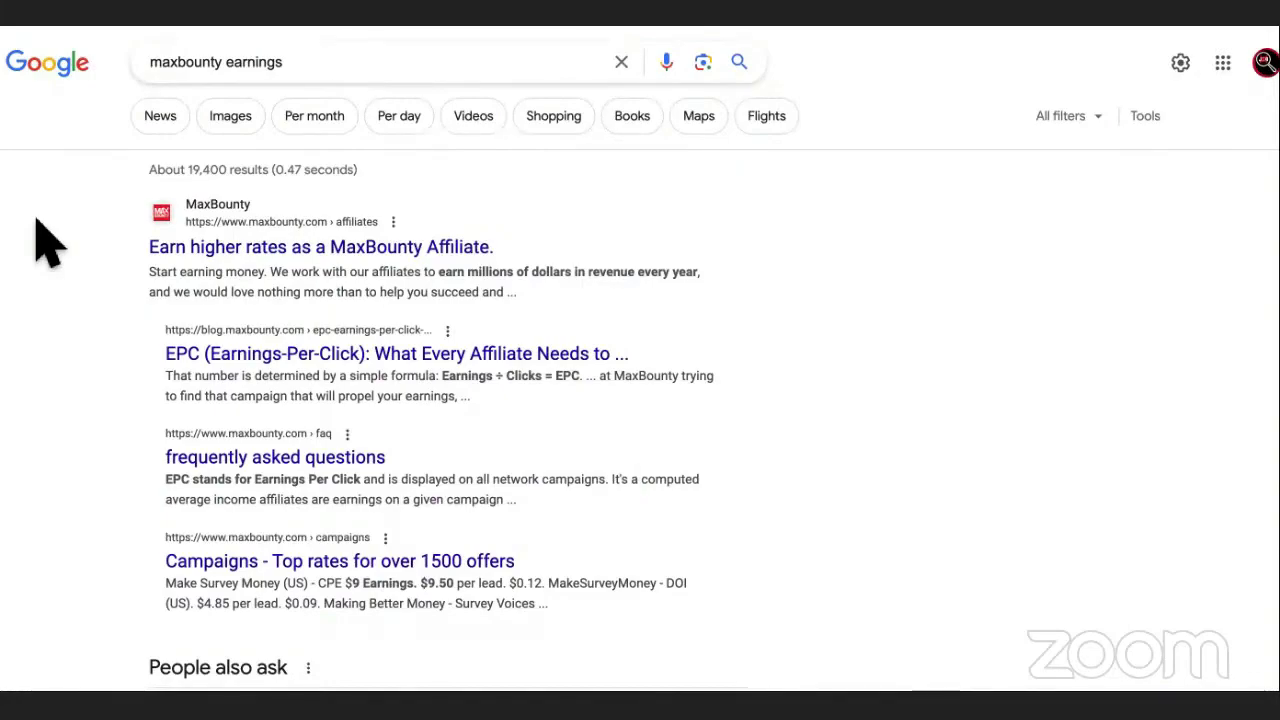
- Extend the search query to read maxbounty earnings vs antijob affiliate army earnings, without running the search
click(326, 62)
text(vs)
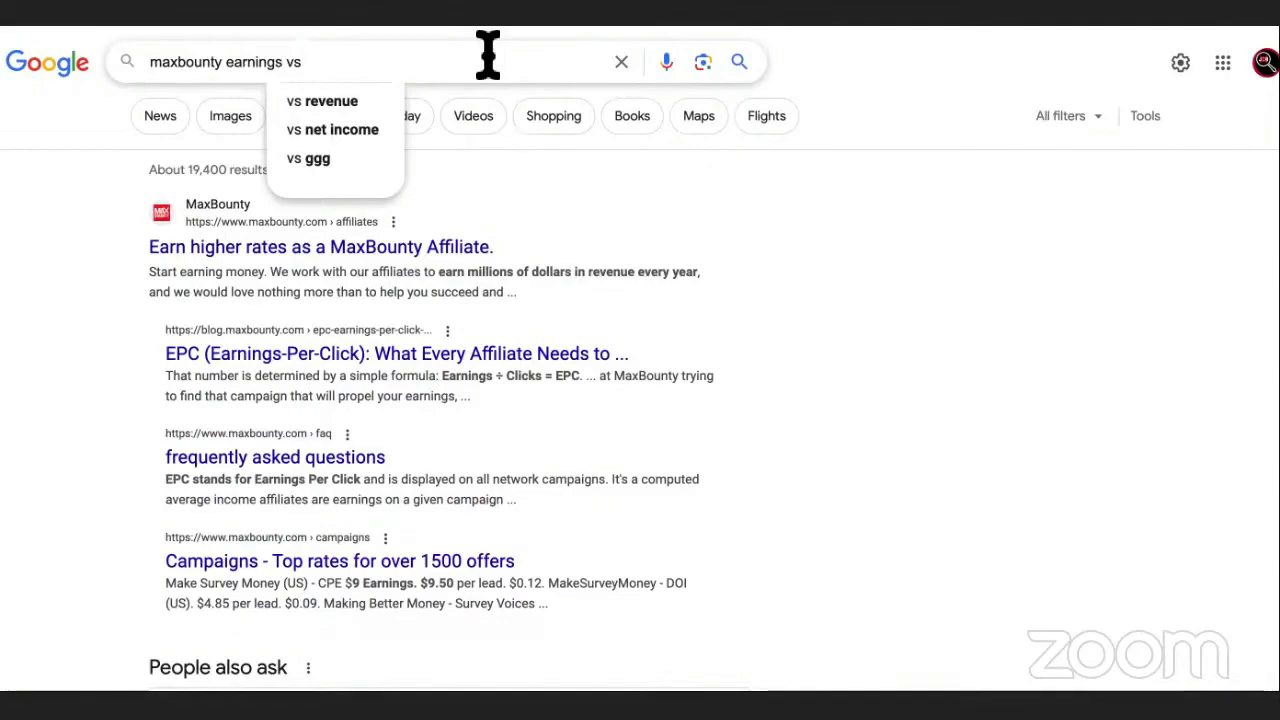
text(antio)
key(BackSpace)
key(BackSpace)
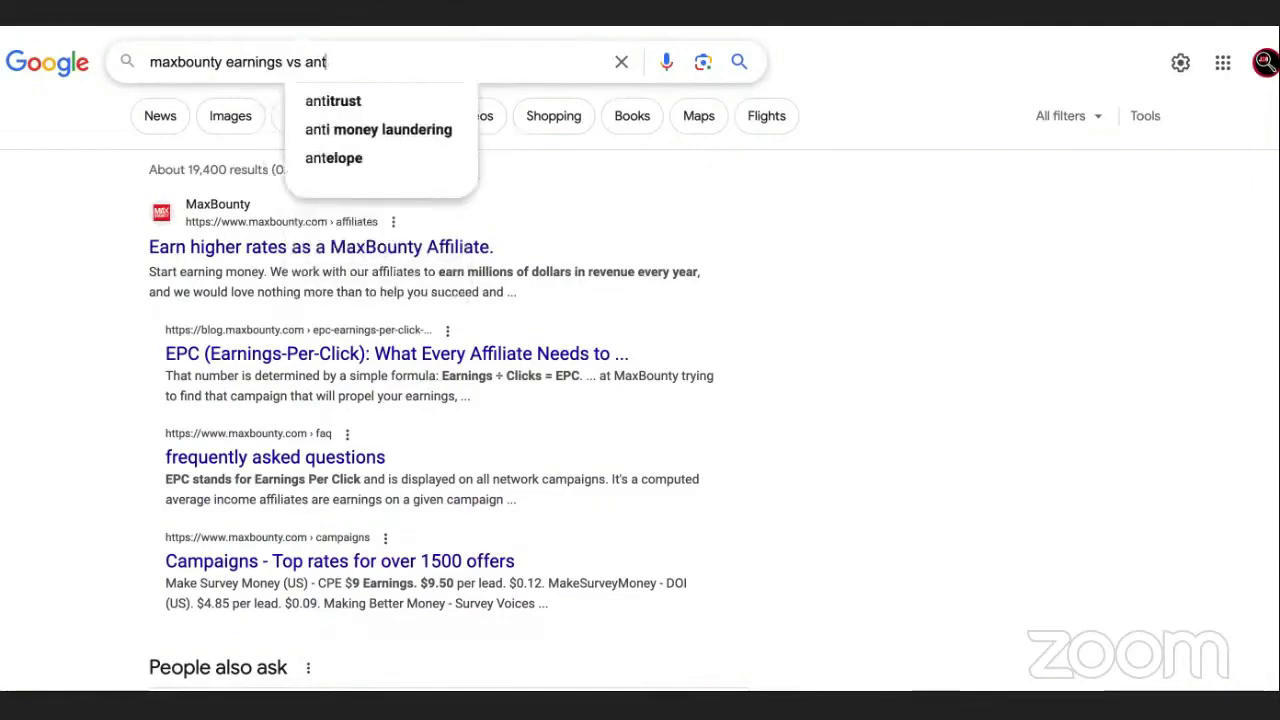
text(ijob affiliate arm)
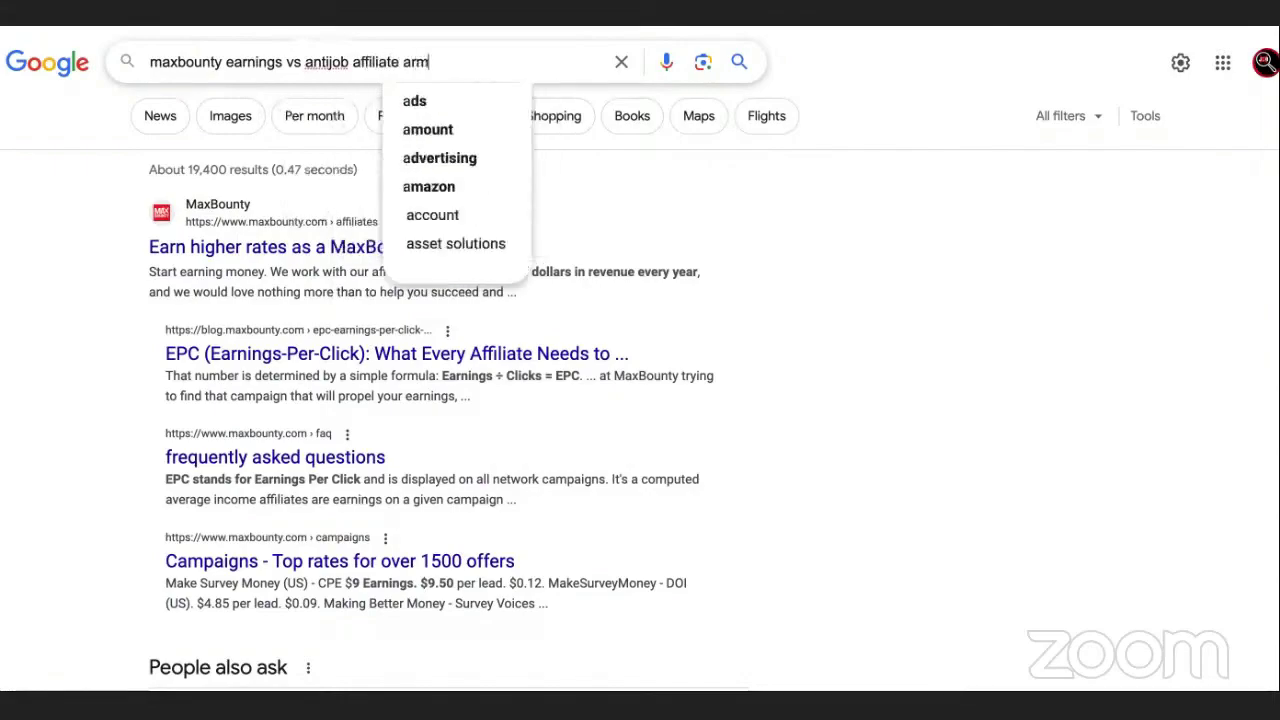
text(m)
key(BackSpace)
text(y earning)
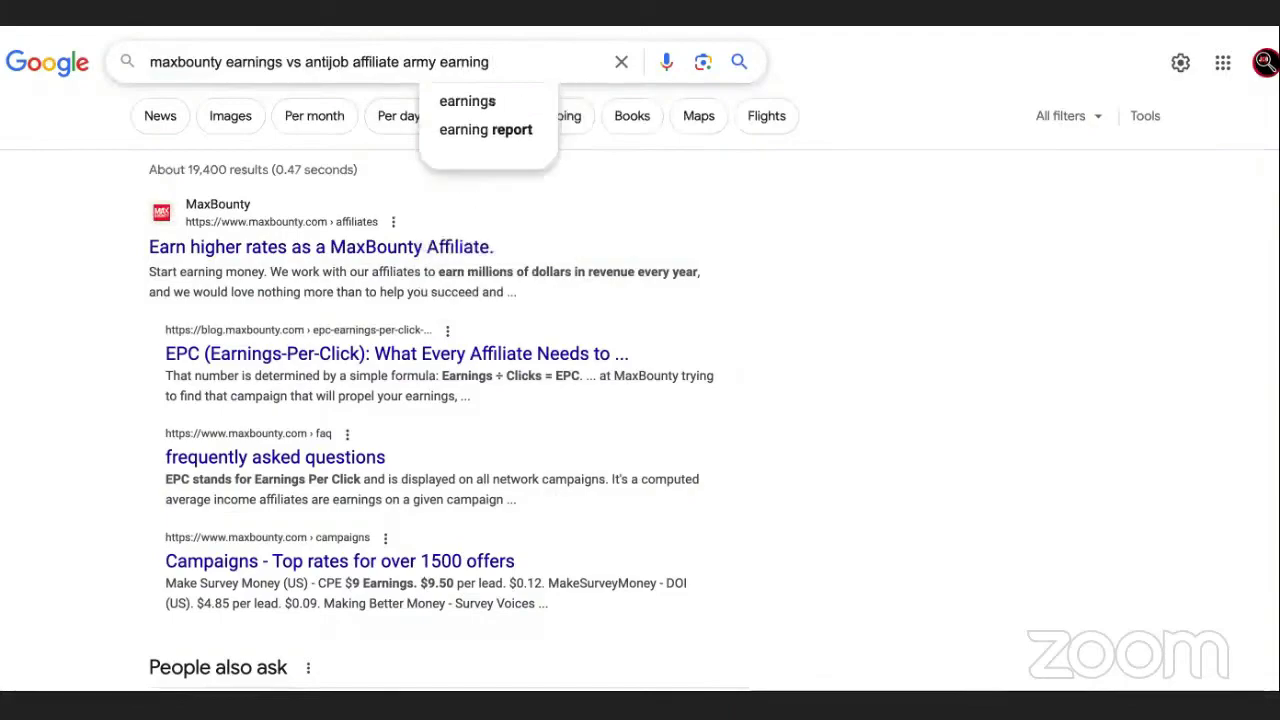
text(s)
click(812, 262)
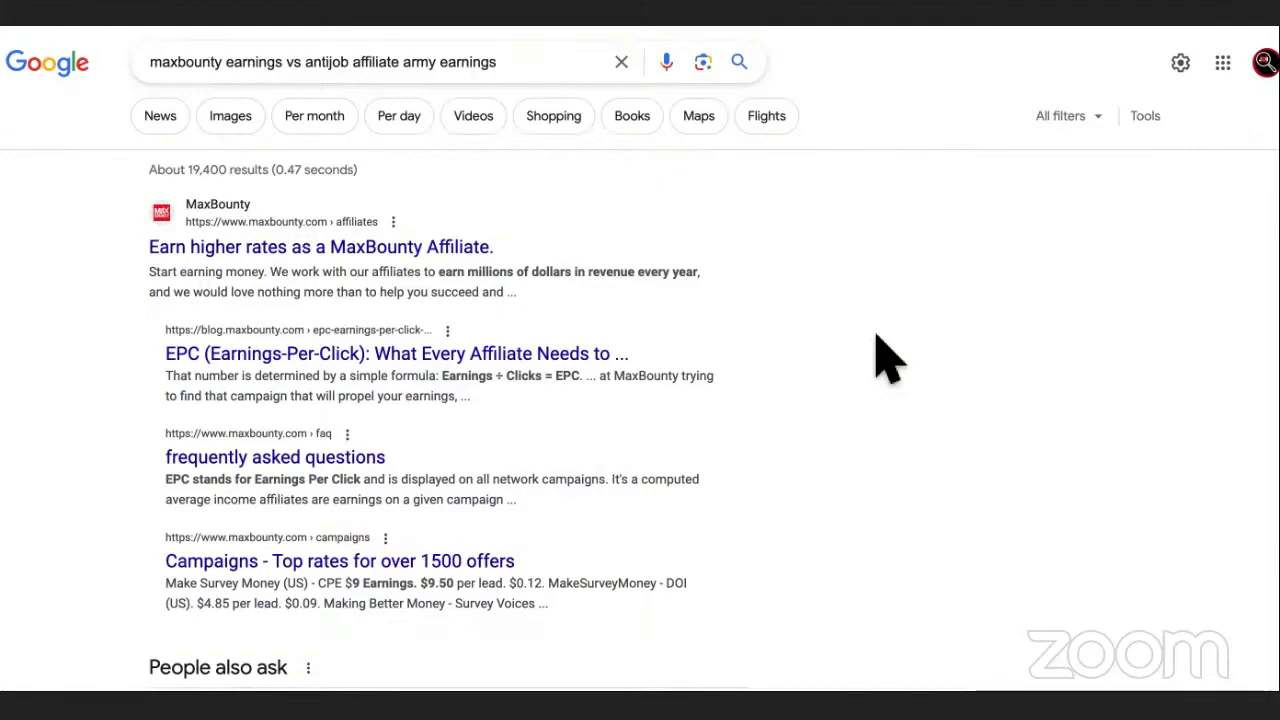
- Highlight maxbounty earnings and antijob affiliate army earnings in turn within the query, and clear the selection
click(283, 57)
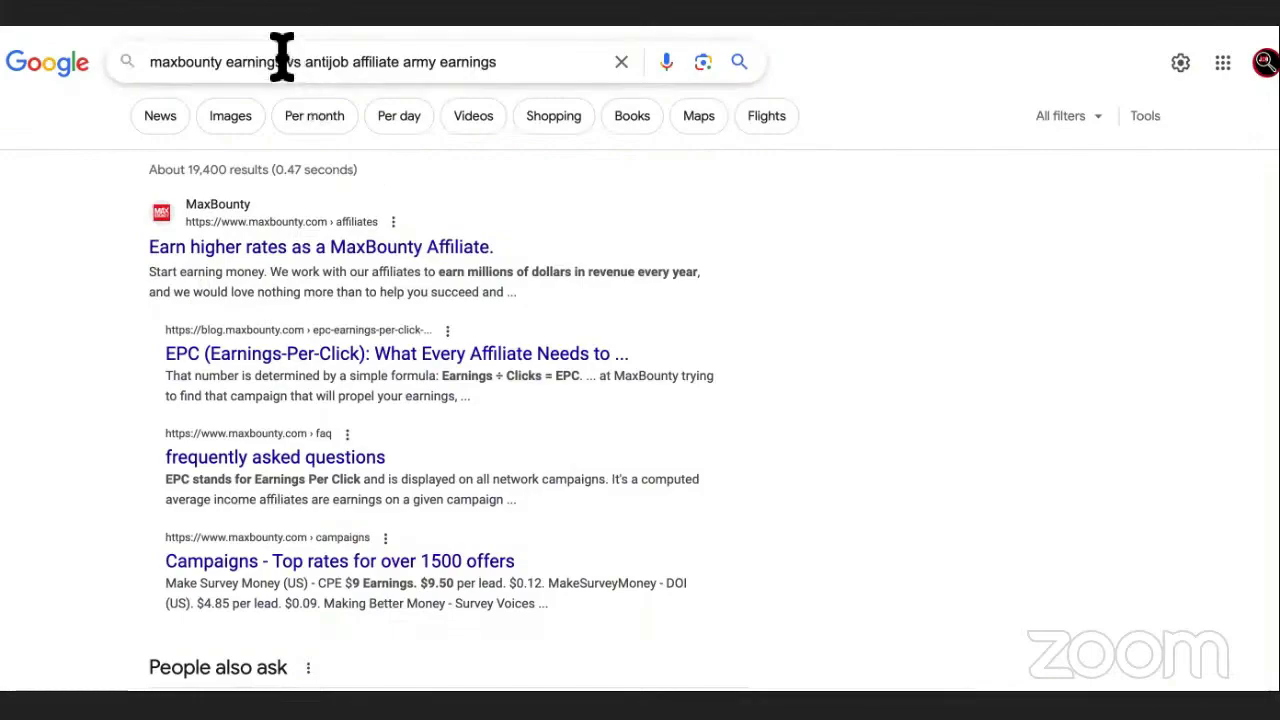
drag(283, 57, 143, 57)
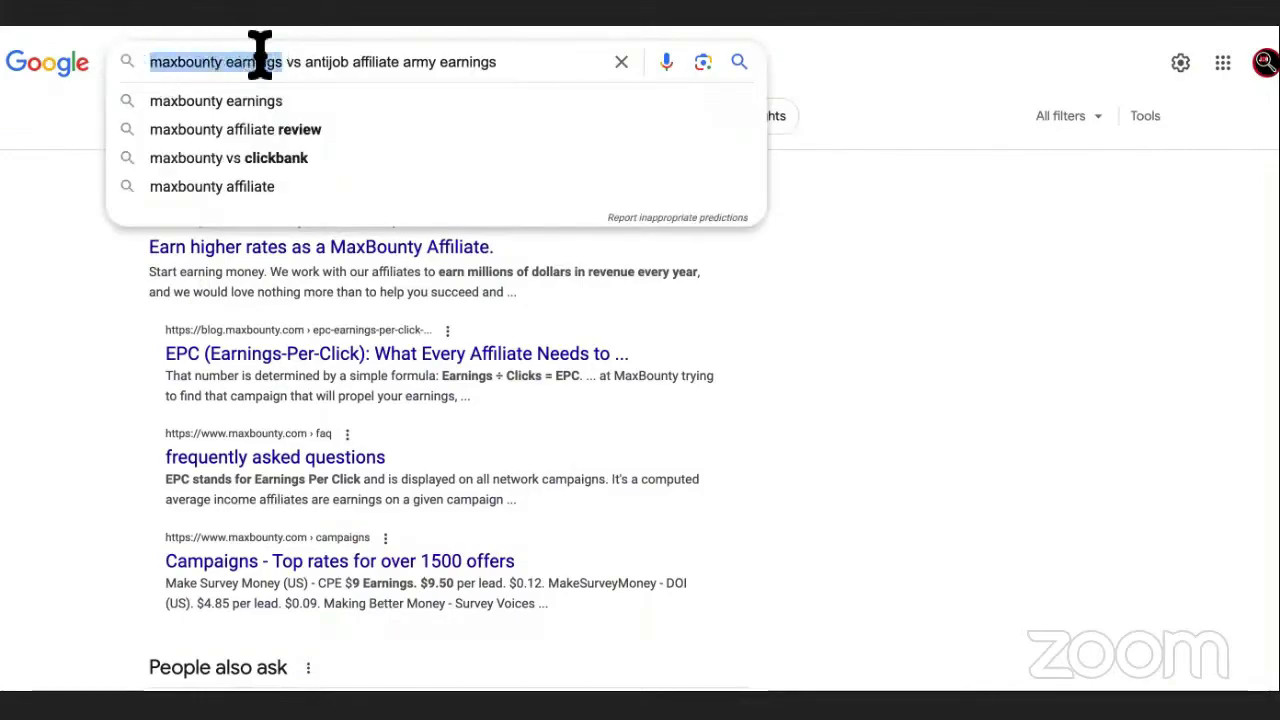
click(305, 61)
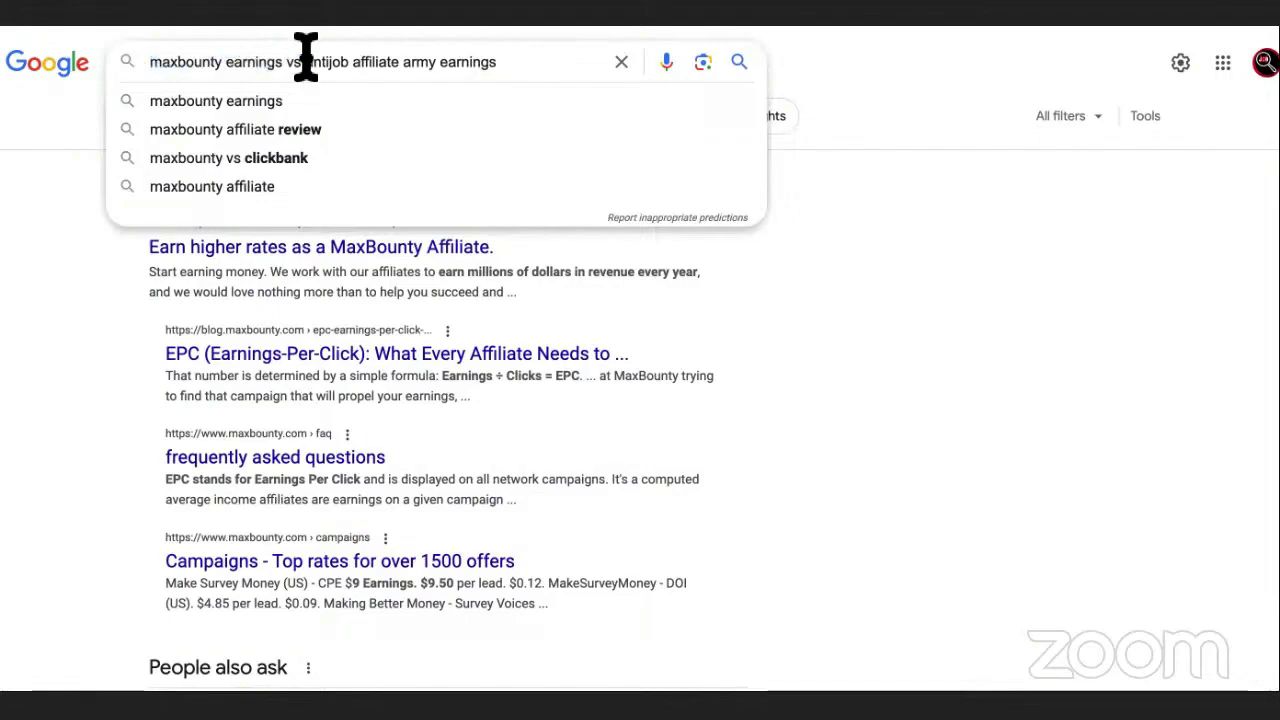
drag(305, 61, 493, 63)
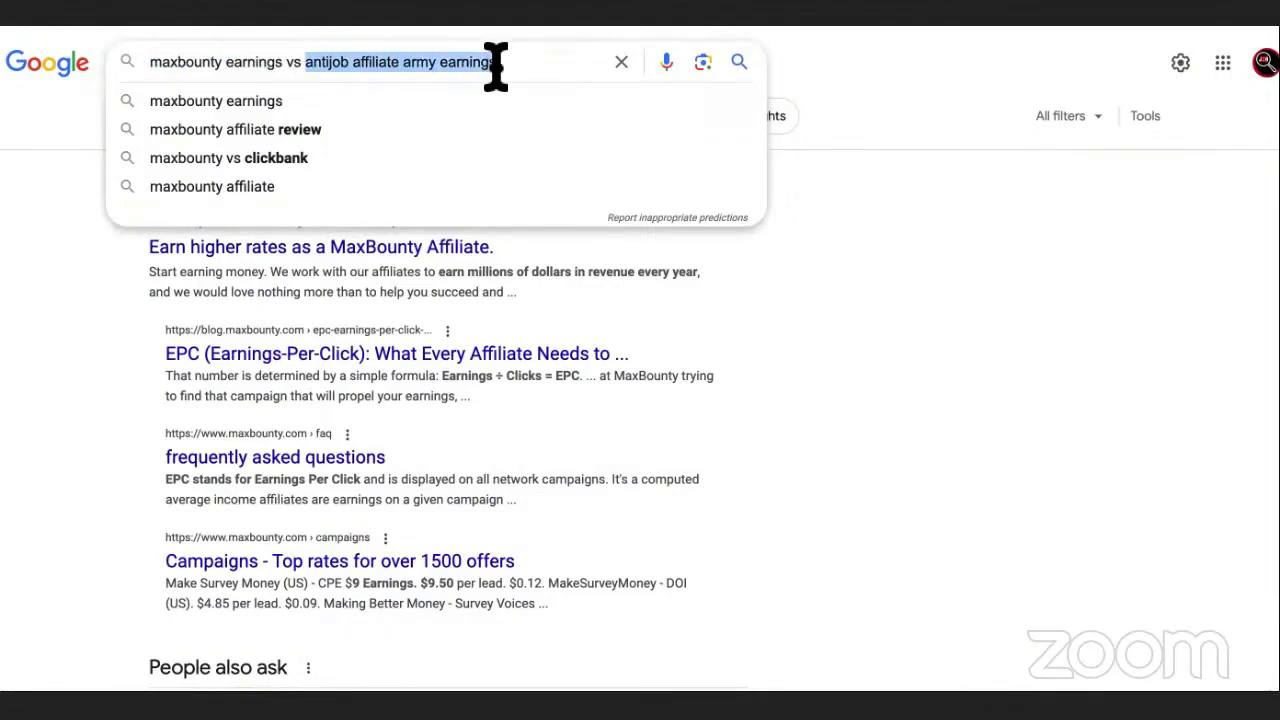
click(948, 372)
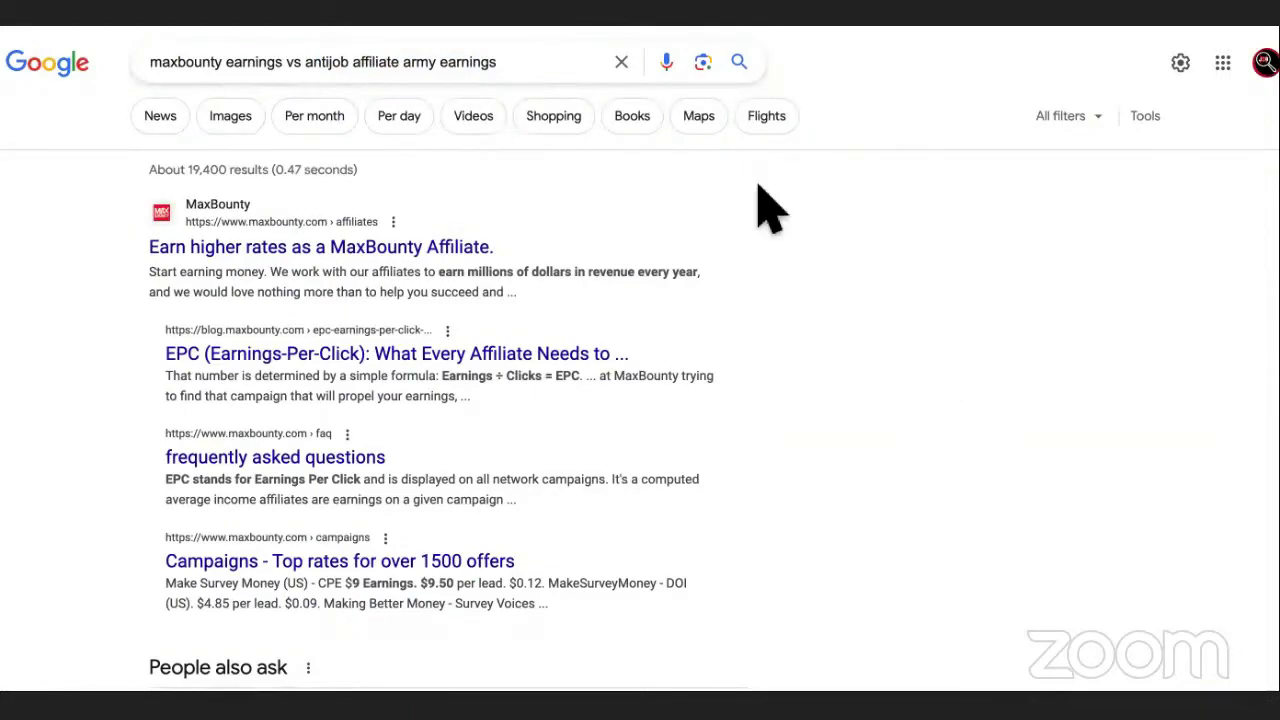
- Switch to Google Docs, add Adsense as item 8 of the monetization list, and highlight Rank and Rent followed by Affiliates
key(ctrl+Tab)
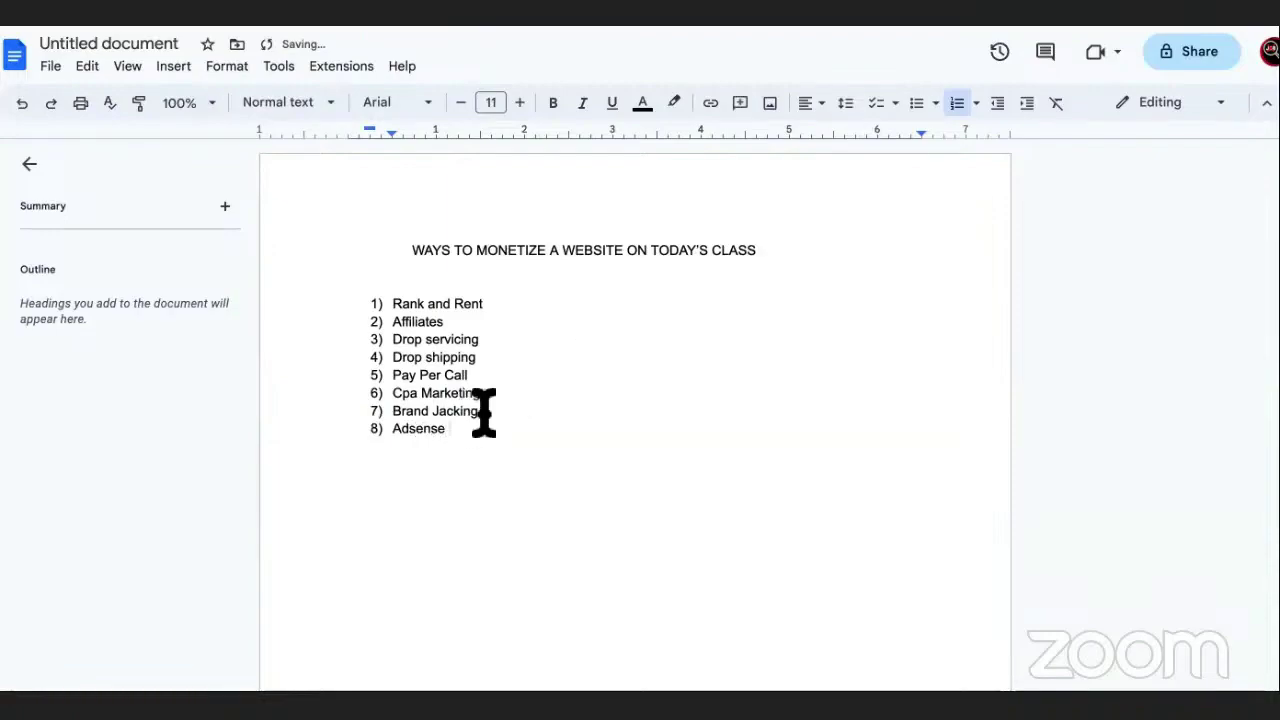
key(shift+Home)
drag(488, 300, 394, 300)
drag(489, 302, 394, 305)
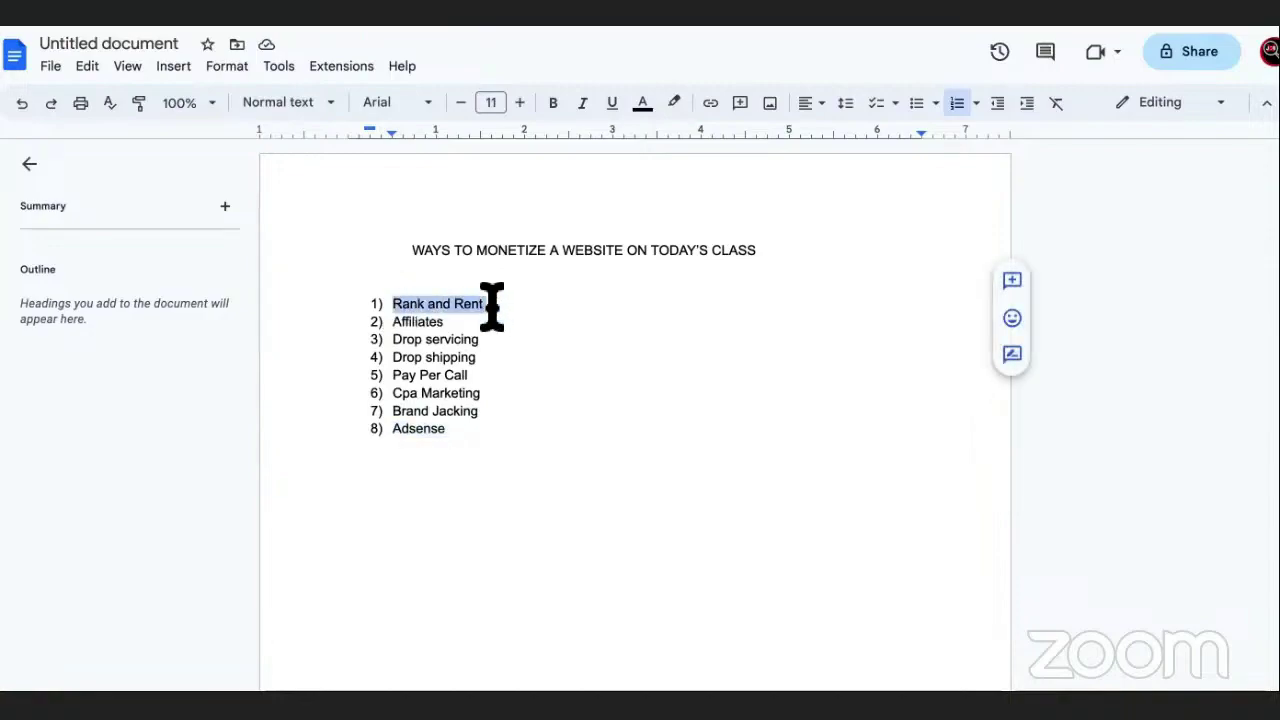
double_click(440, 321)
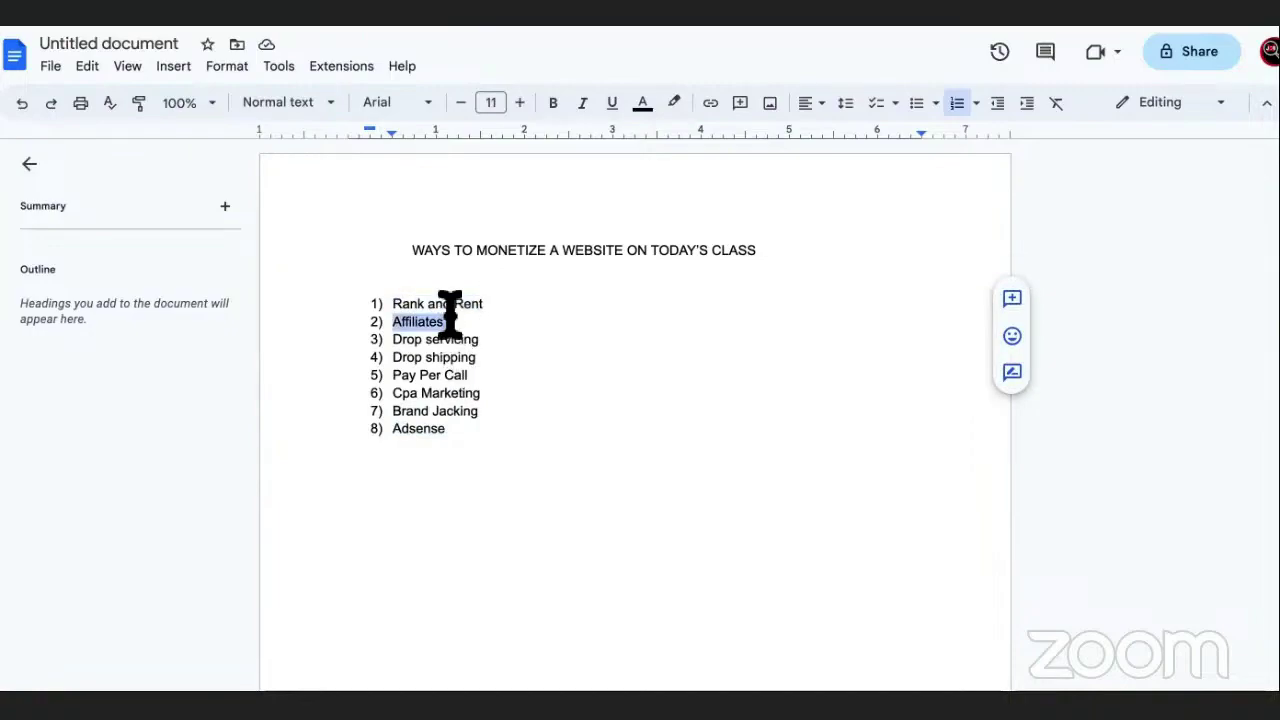
- Switch to the Antijob Affiliate Army homepage and review its business owners section down to the Join Antijob Affiliate Army Today banner
key(ctrl+Tab)
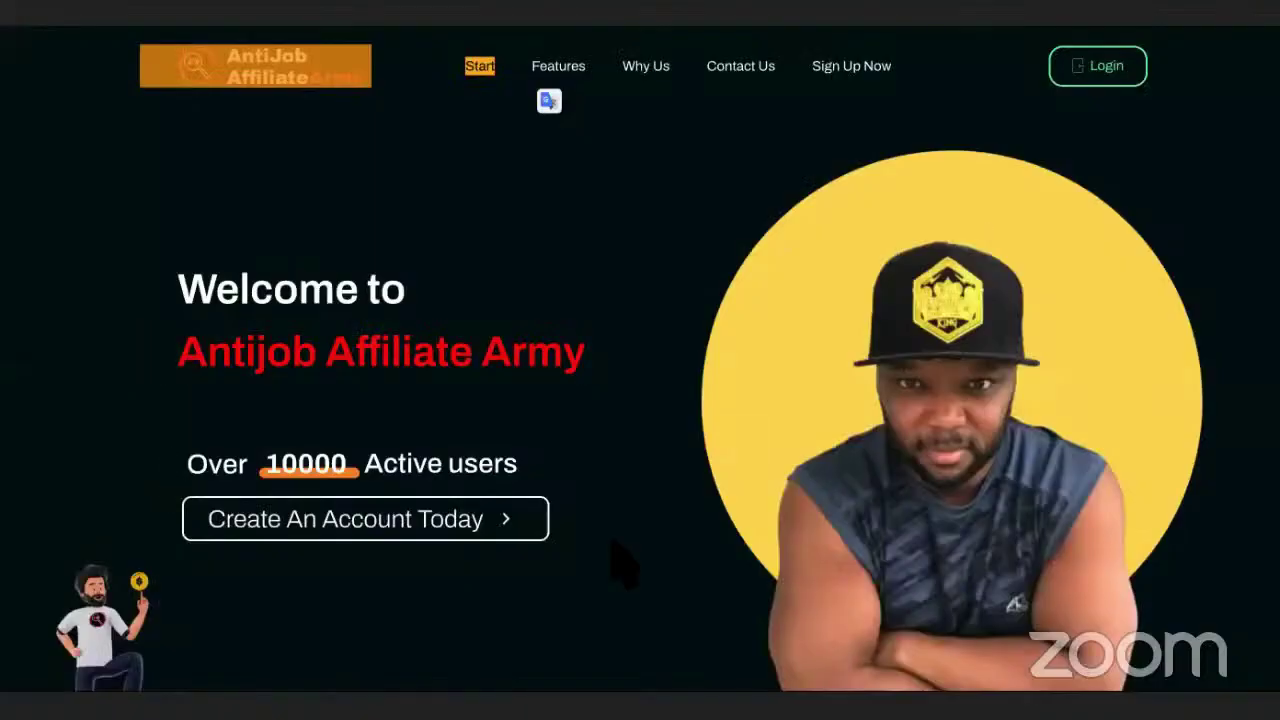
scroll(620, 565, down, 15)
scroll(620, 565, up, 5)
scroll(620, 565, down, 10)
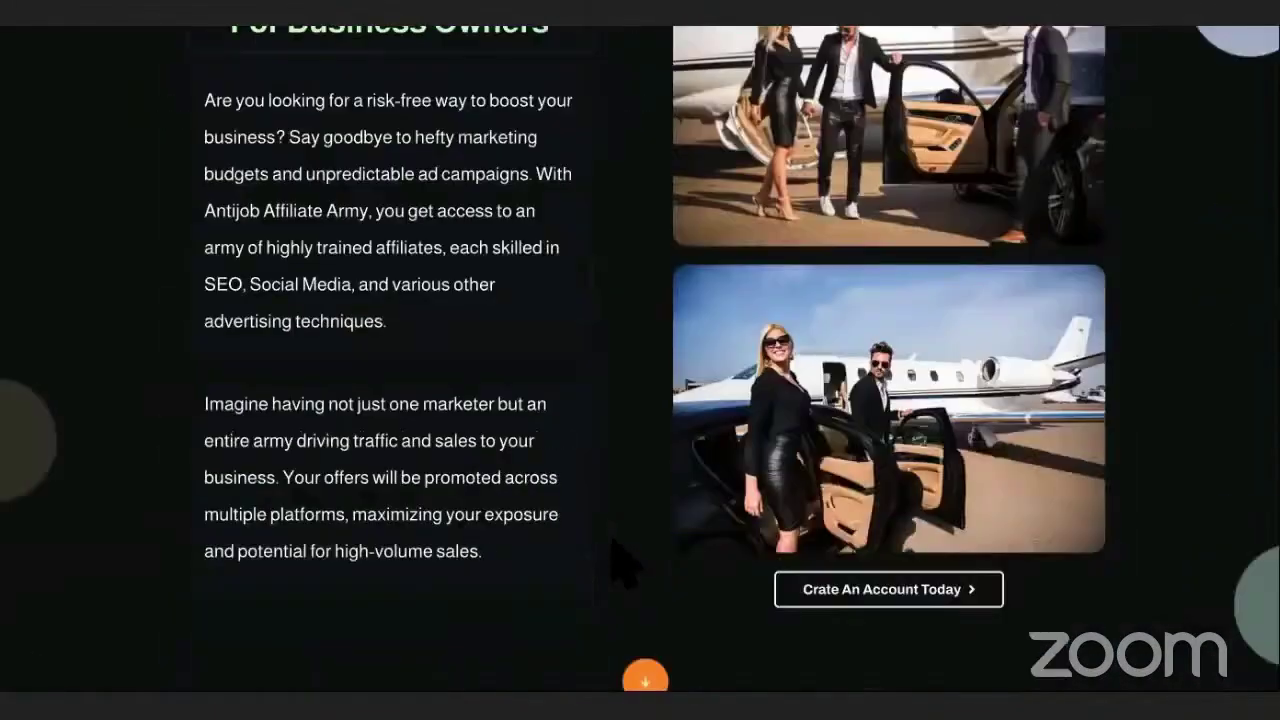
scroll(620, 565, down, 2)
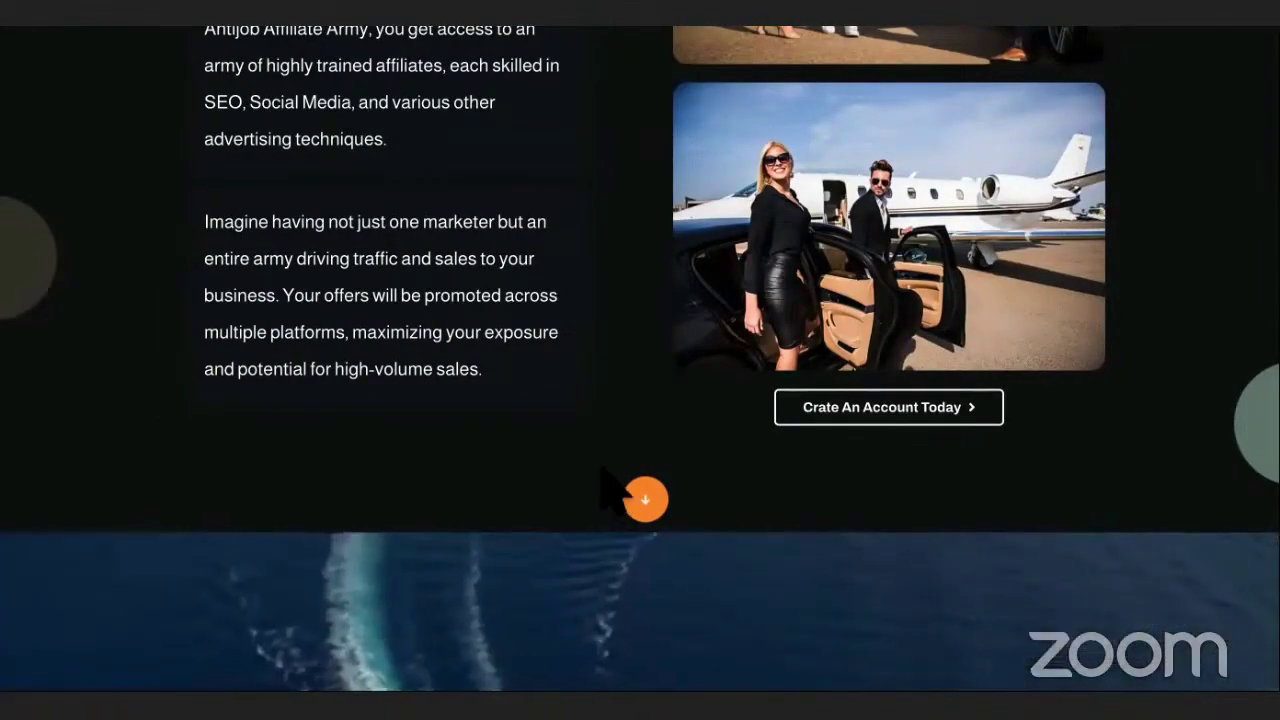
scroll(602, 470, down, 2)
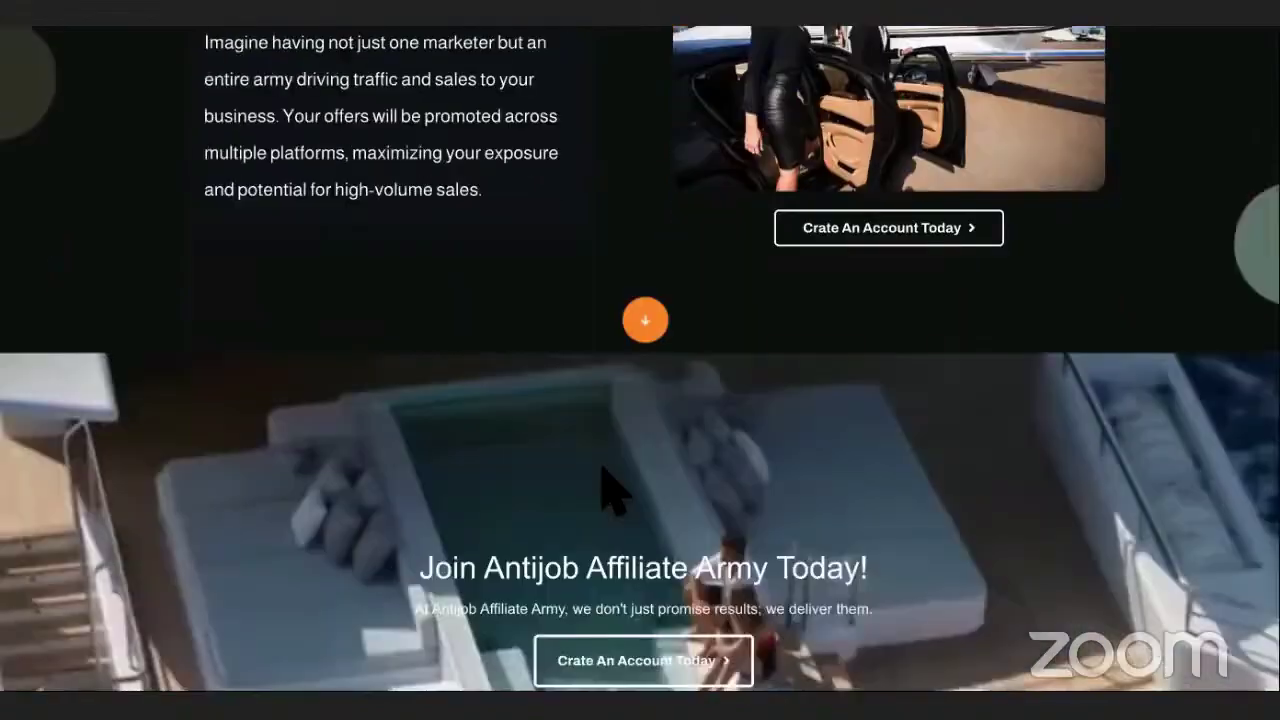
- Open the MaxBounty website, maxbounty.com, in a new browser tab
scroll(602, 470, down, 7)
scroll(604, 470, up, 3)
scroll(604, 470, up, 1)
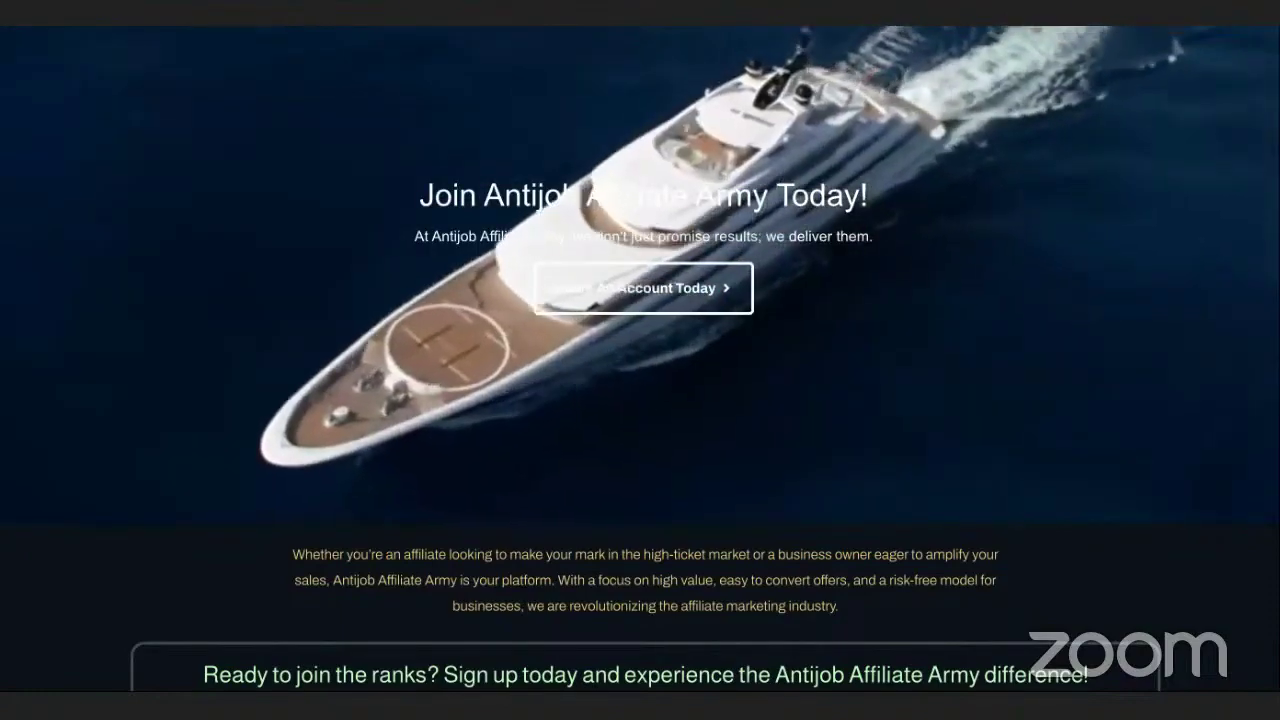
key(super+t)
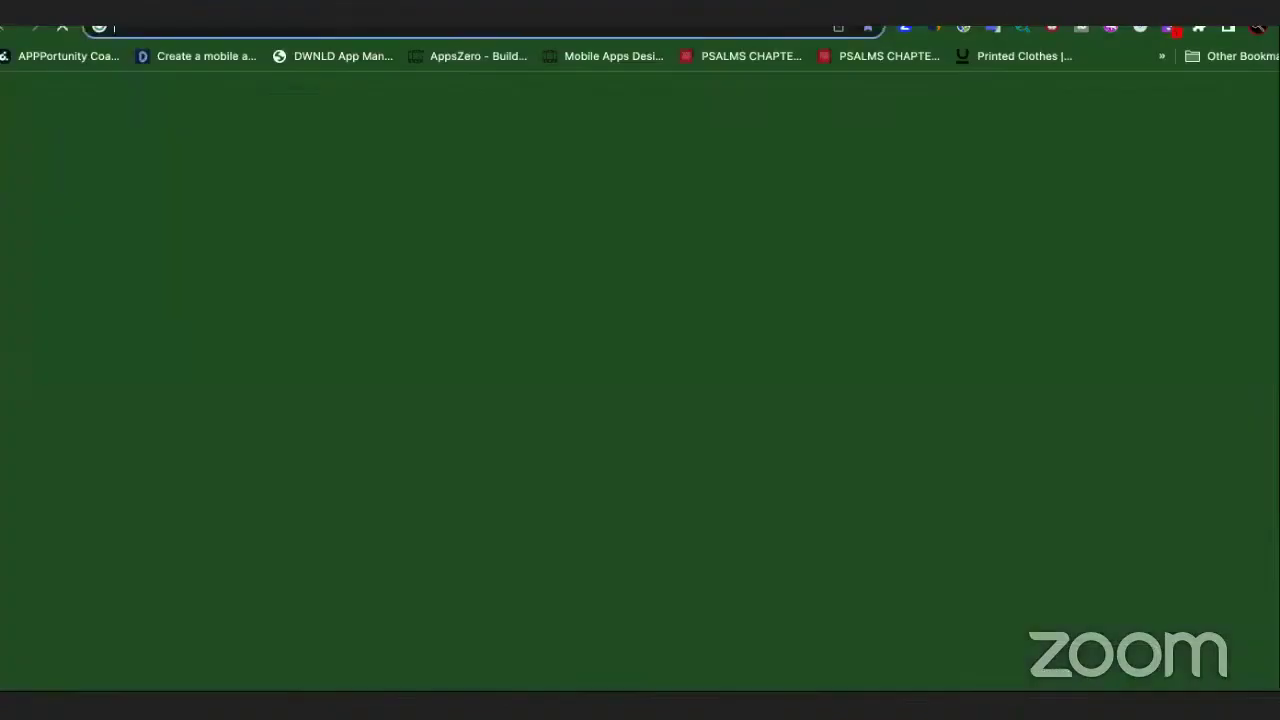
text(maxbounty.com)
key(Return)
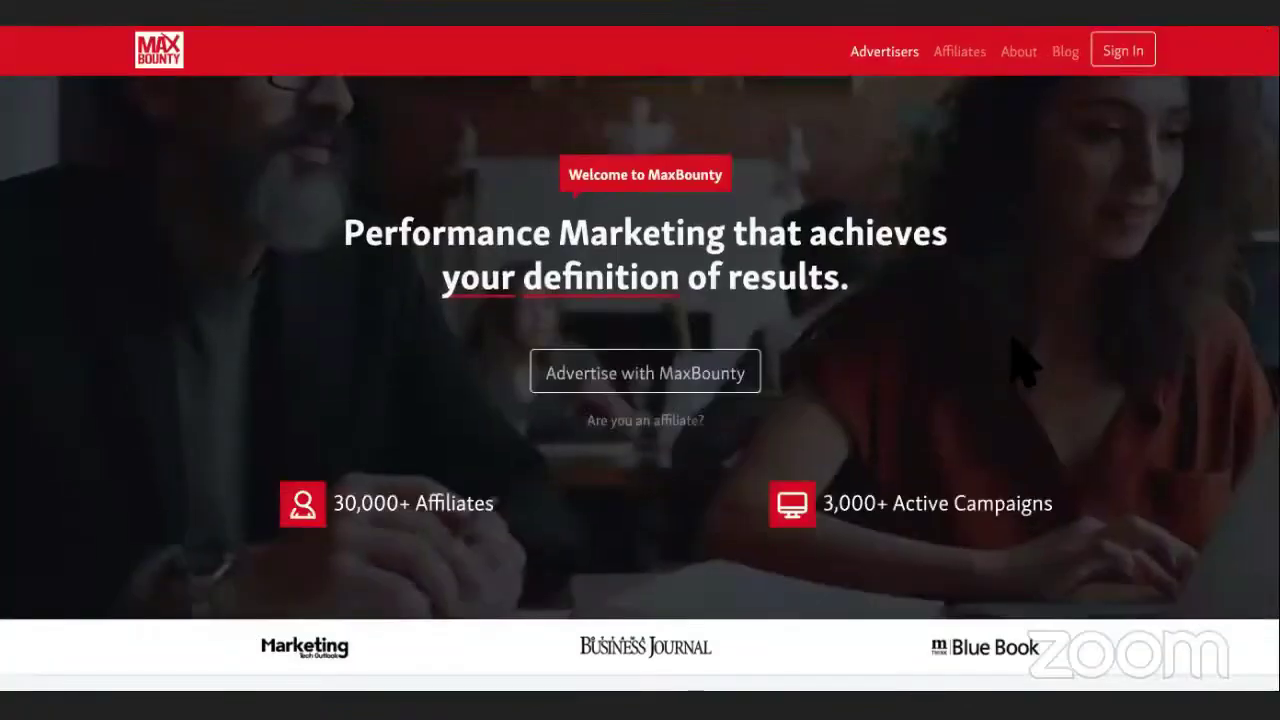
- Highlight the MaxBounty homepage headline, followed by the 30,000+ Affiliates and 3,000+ Active Campaigns figures
drag(852, 285, 357, 236)
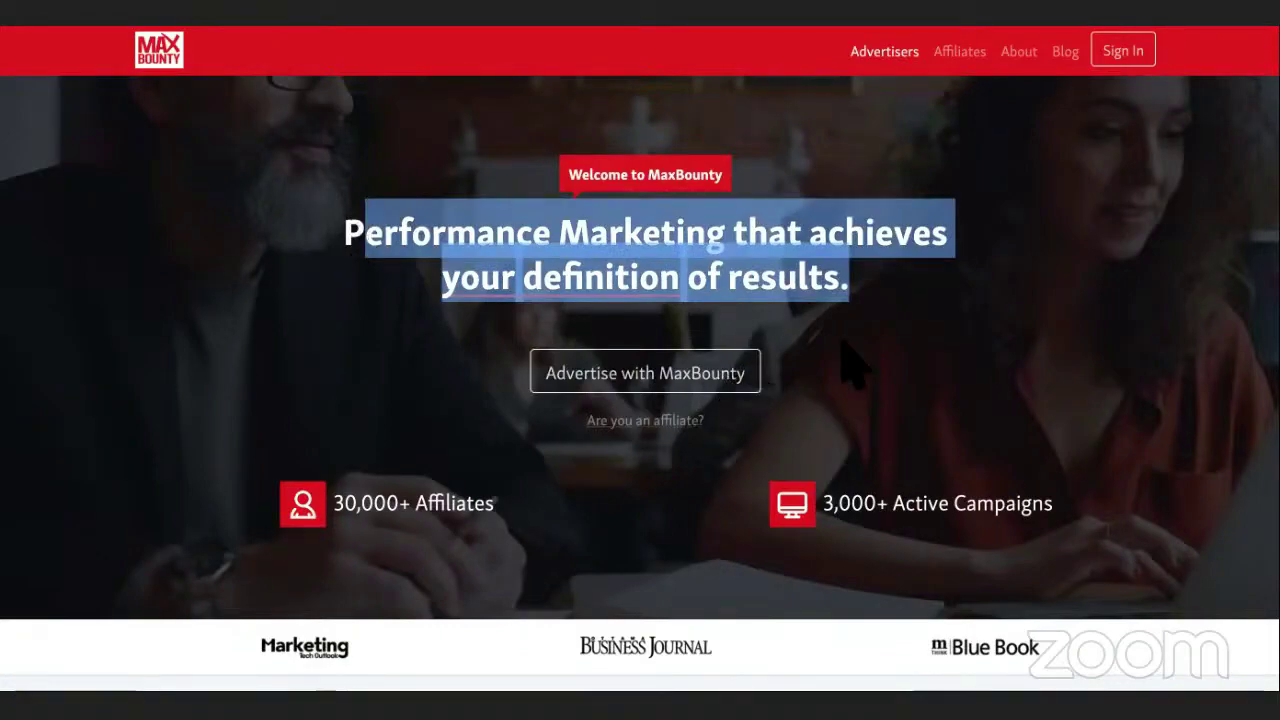
scroll(694, 314, down, 3)
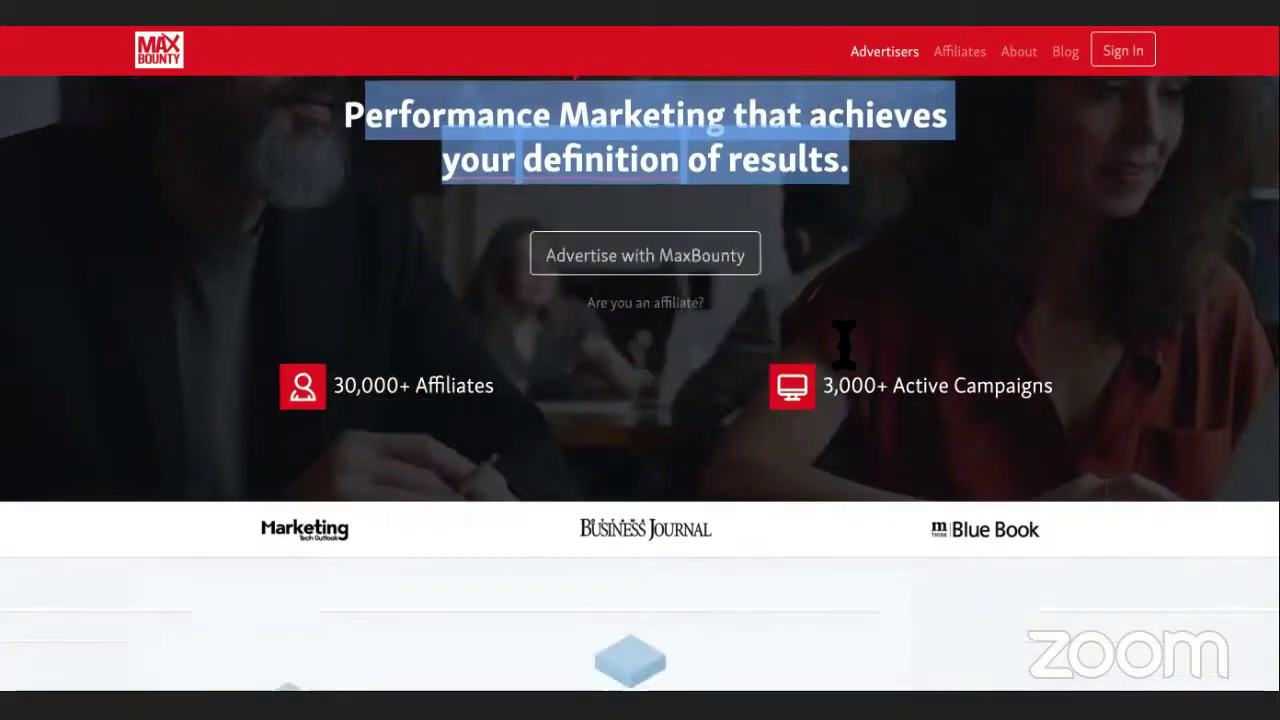
scroll(572, 288, down, 1)
drag(494, 241, 333, 241)
drag(1052, 241, 826, 241)
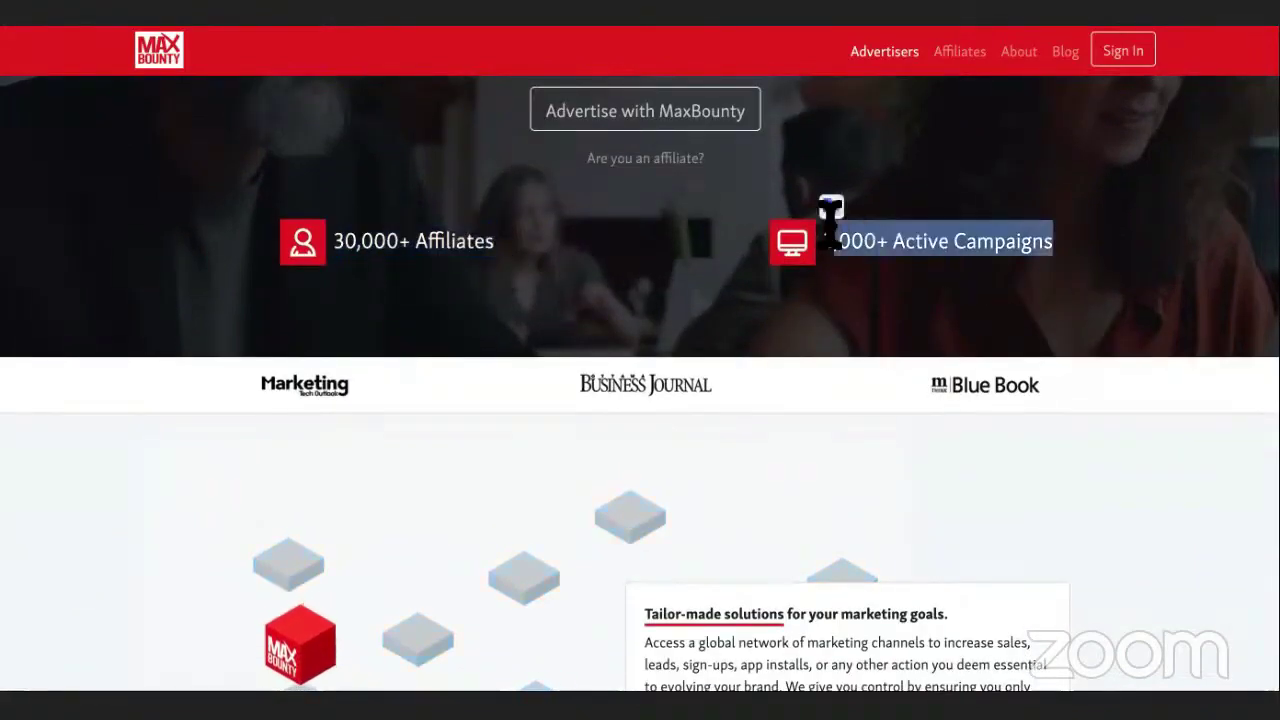
- Review the MaxBounty homepage down to the four advertiser benefits, from Proprietary Software to Committed Account Managers, and highlight them
scroll(830, 235, down, 4)
scroll(835, 235, down, 6)
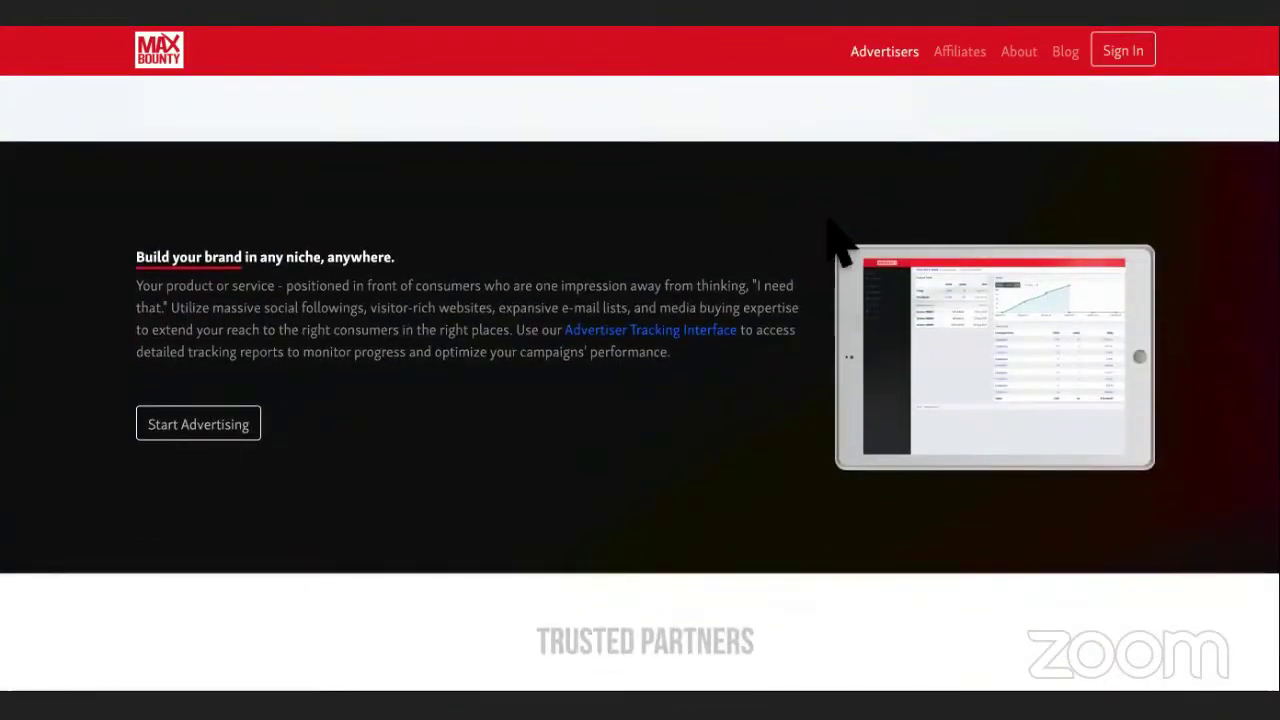
scroll(838, 240, down, 9)
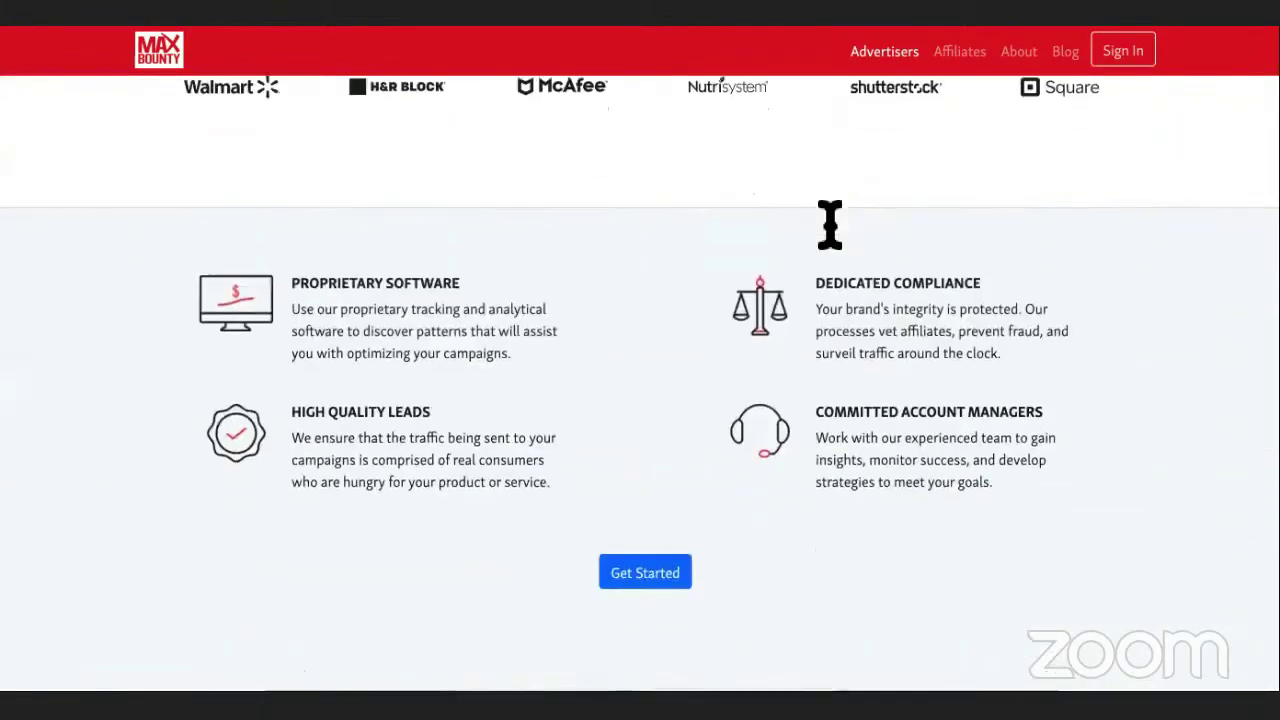
scroll(833, 235, down, 4)
scroll(837, 243, up, 3)
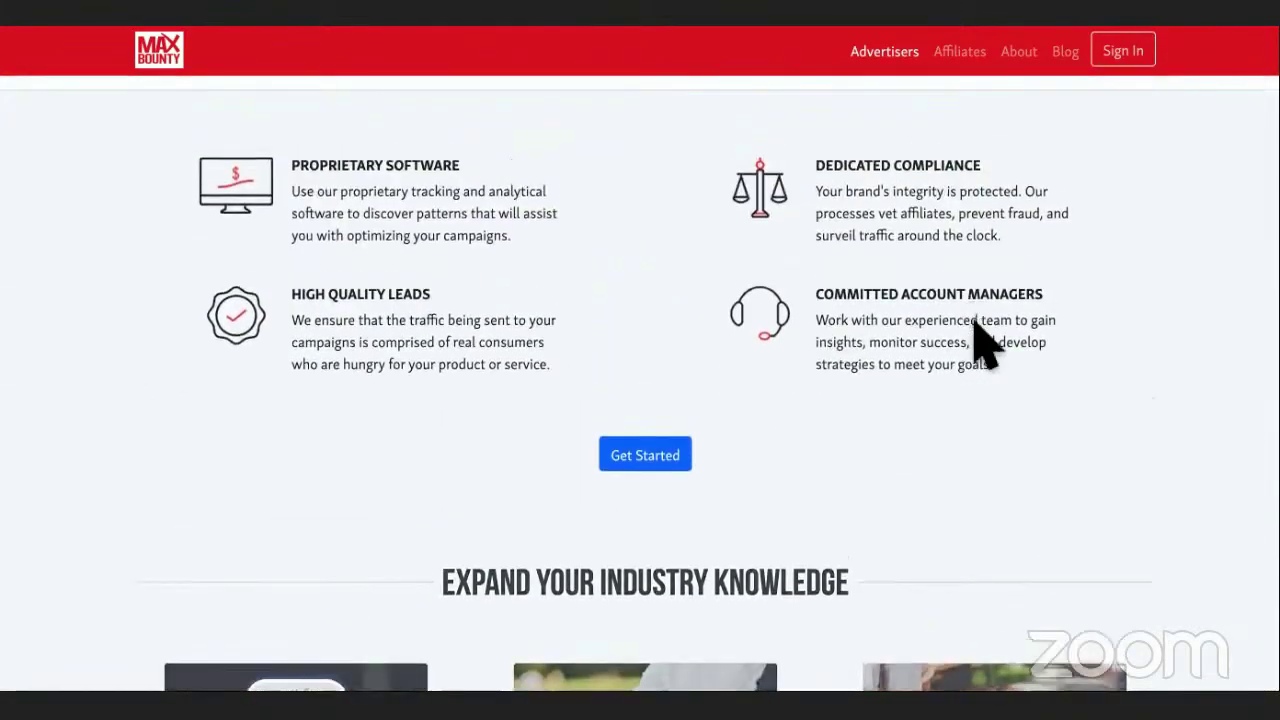
drag(540, 400, 290, 168)
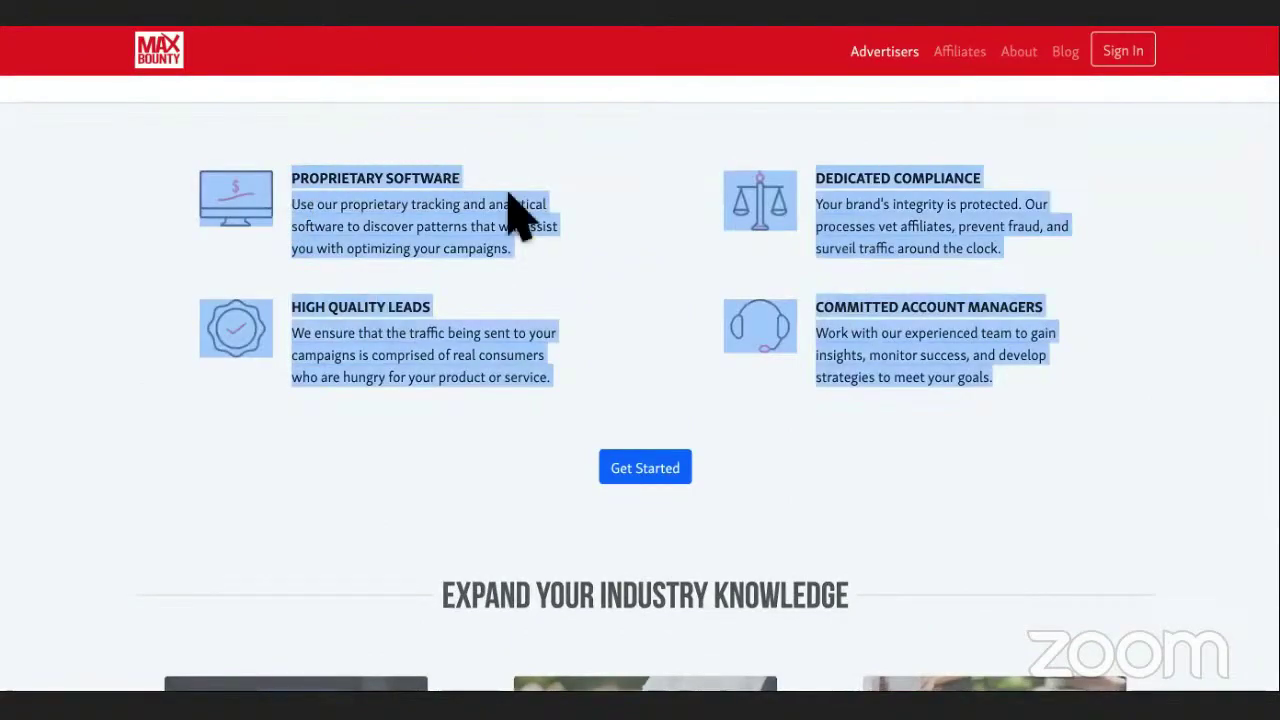
- Examine the full MaxBounty homepage between the welcome banner, the industry news articles and the footer
scroll(510, 215, down, 8)
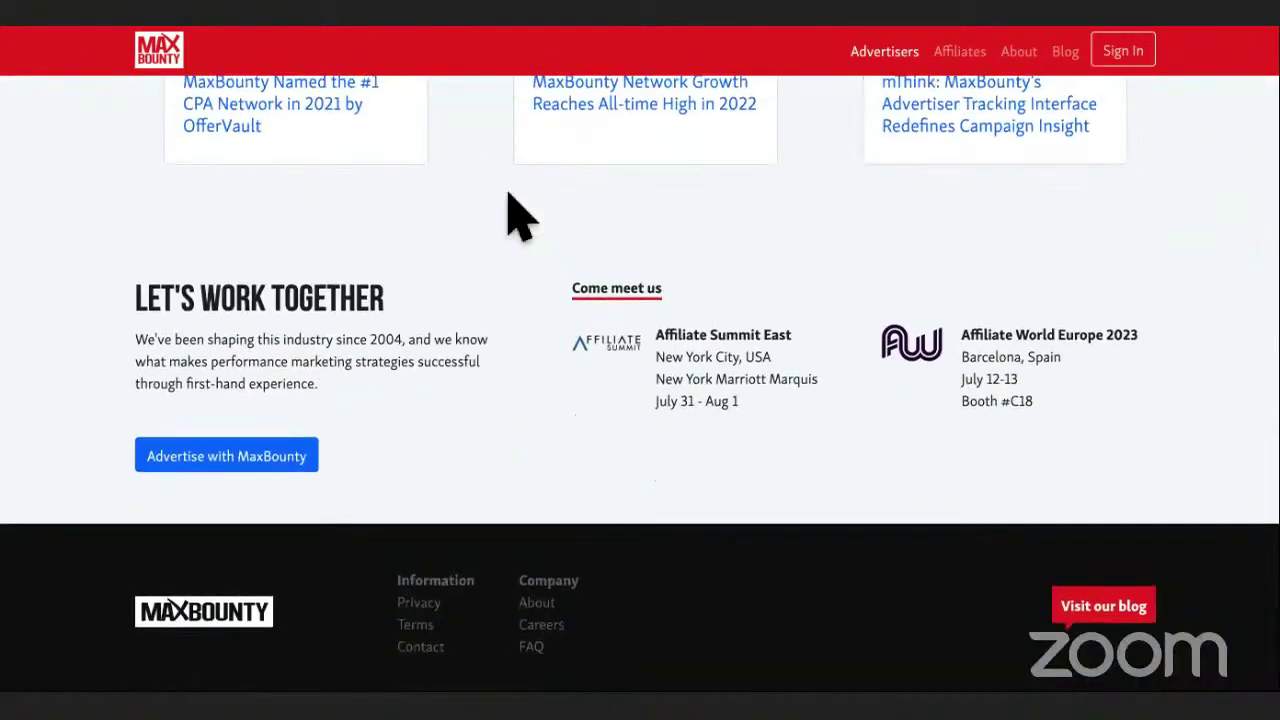
scroll(510, 215, up, 15)
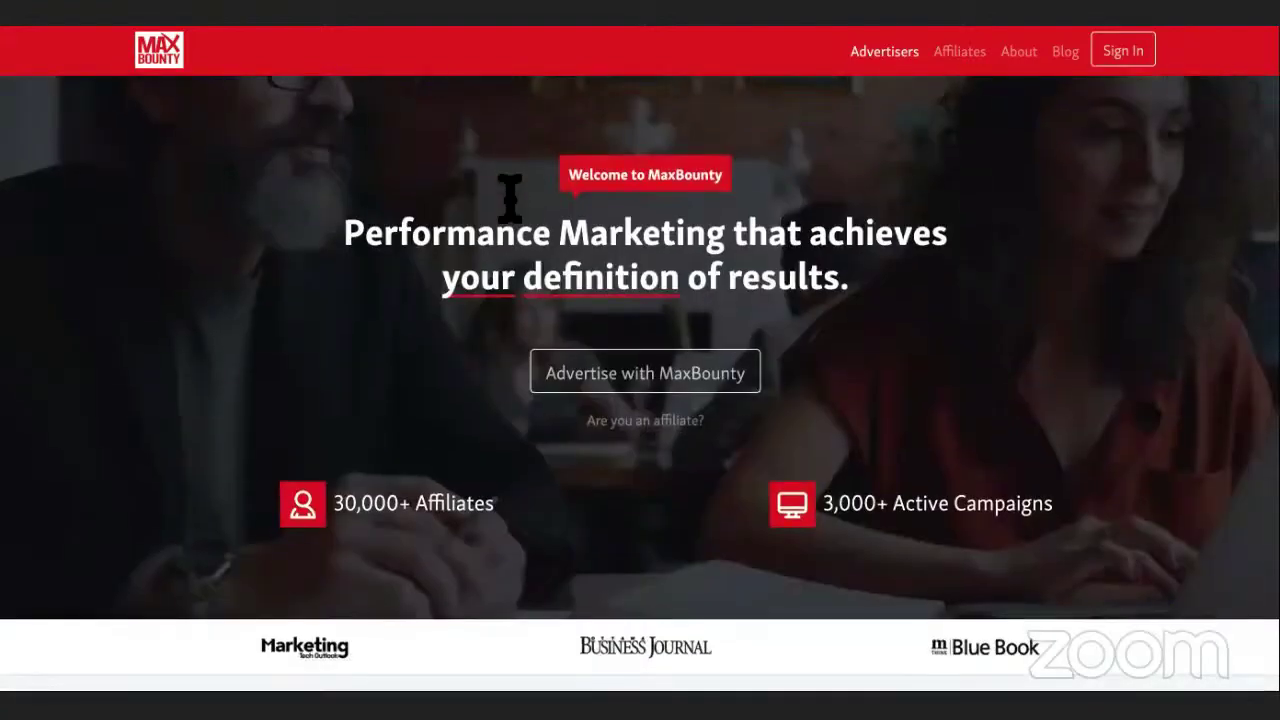
scroll(510, 215, down, 15)
scroll(510, 210, up, 8)
scroll(510, 210, down, 8)
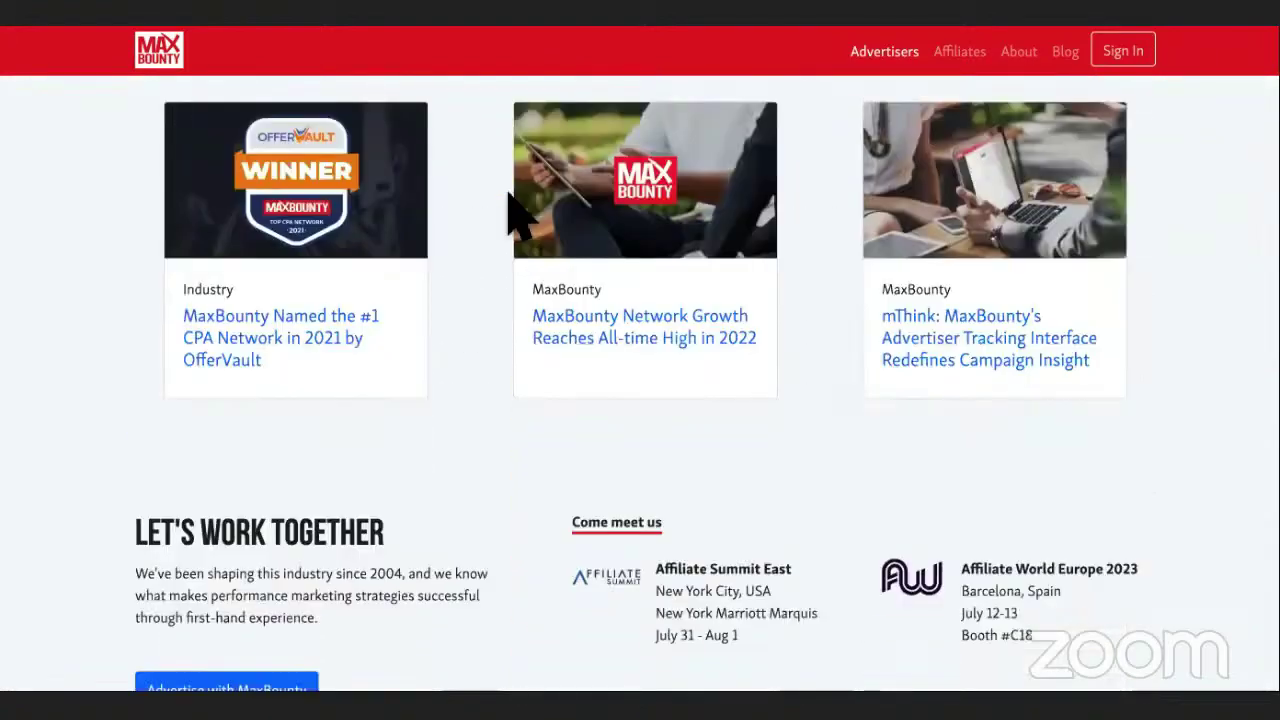
scroll(510, 210, up, 15)
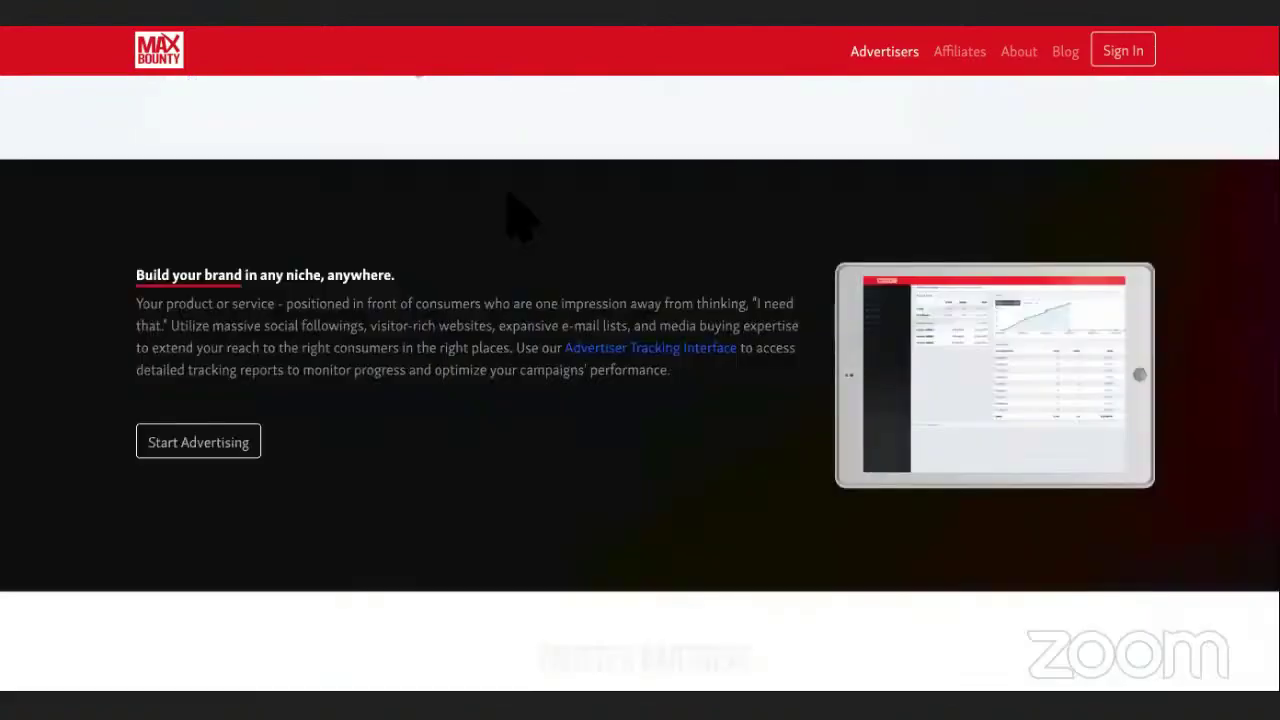
scroll(510, 210, down, 15)
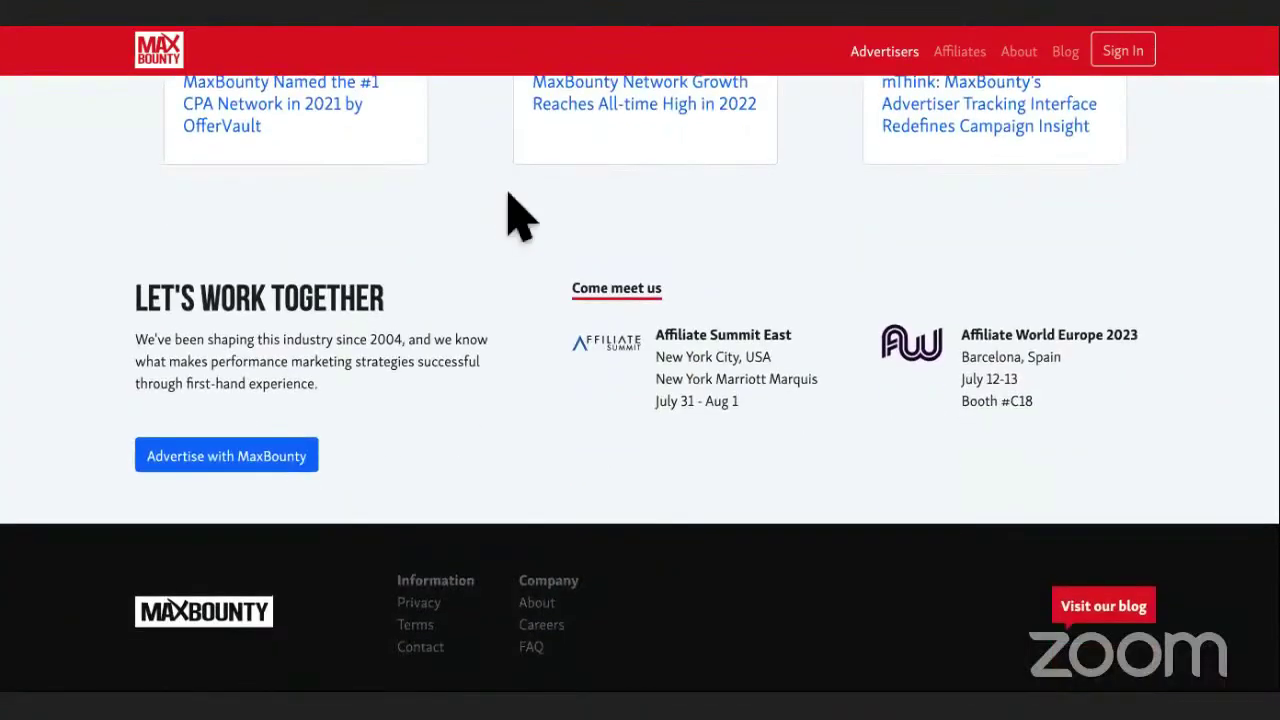
scroll(510, 198, up, 10)
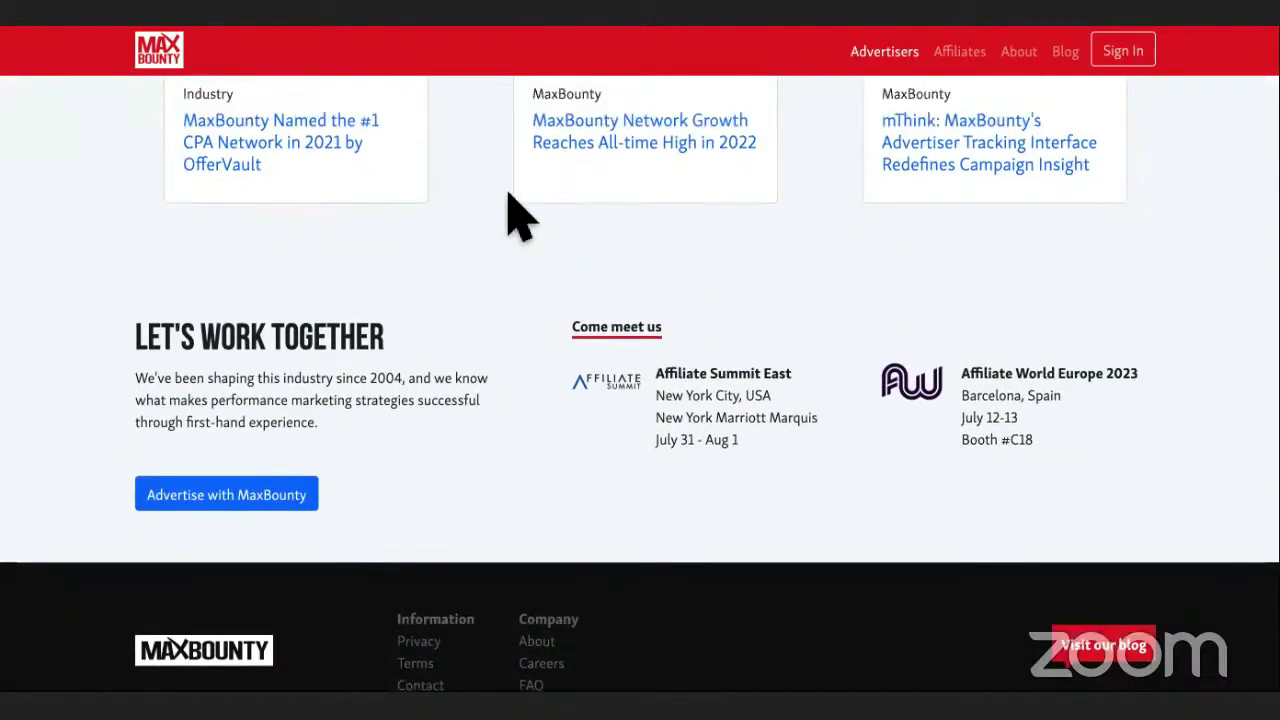
scroll(517, 215, up, 3)
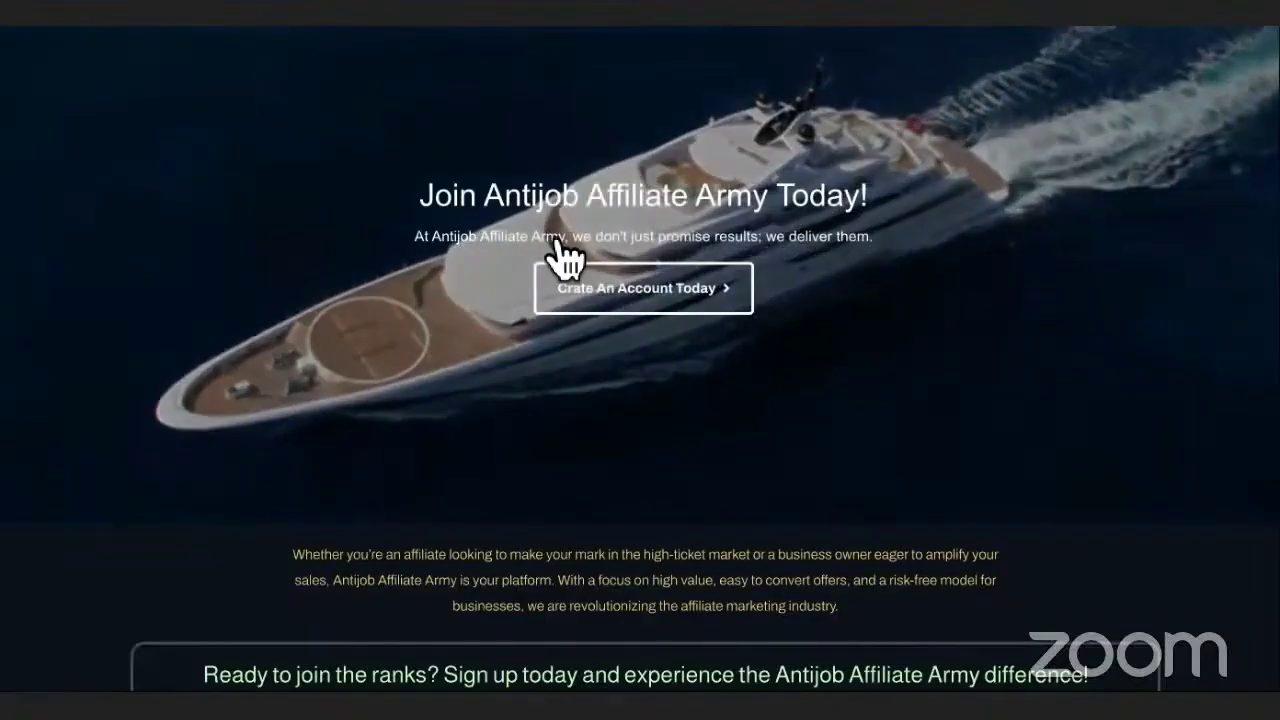
- Return to the Antijob Affiliate Army homepage and highlight the Business Owners and Affiliate Marketers headings in the benefits section
scroll(578, 295, down, 5)
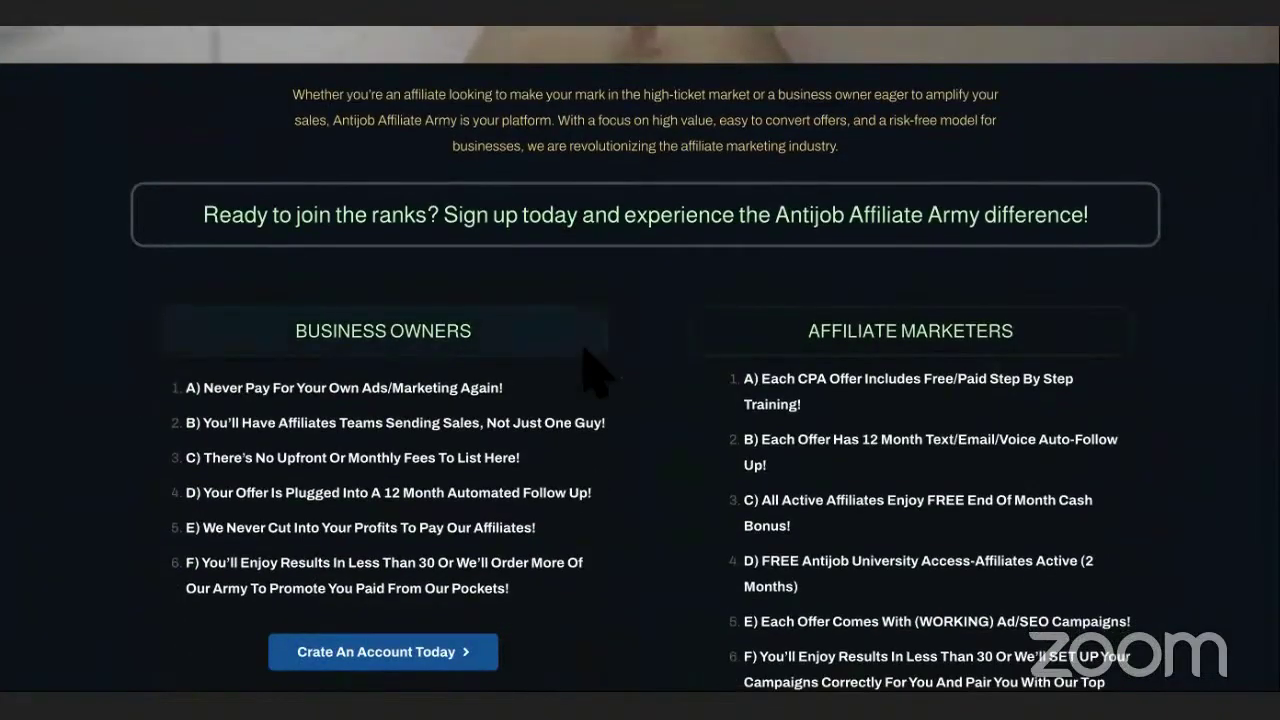
scroll(588, 370, down, 1)
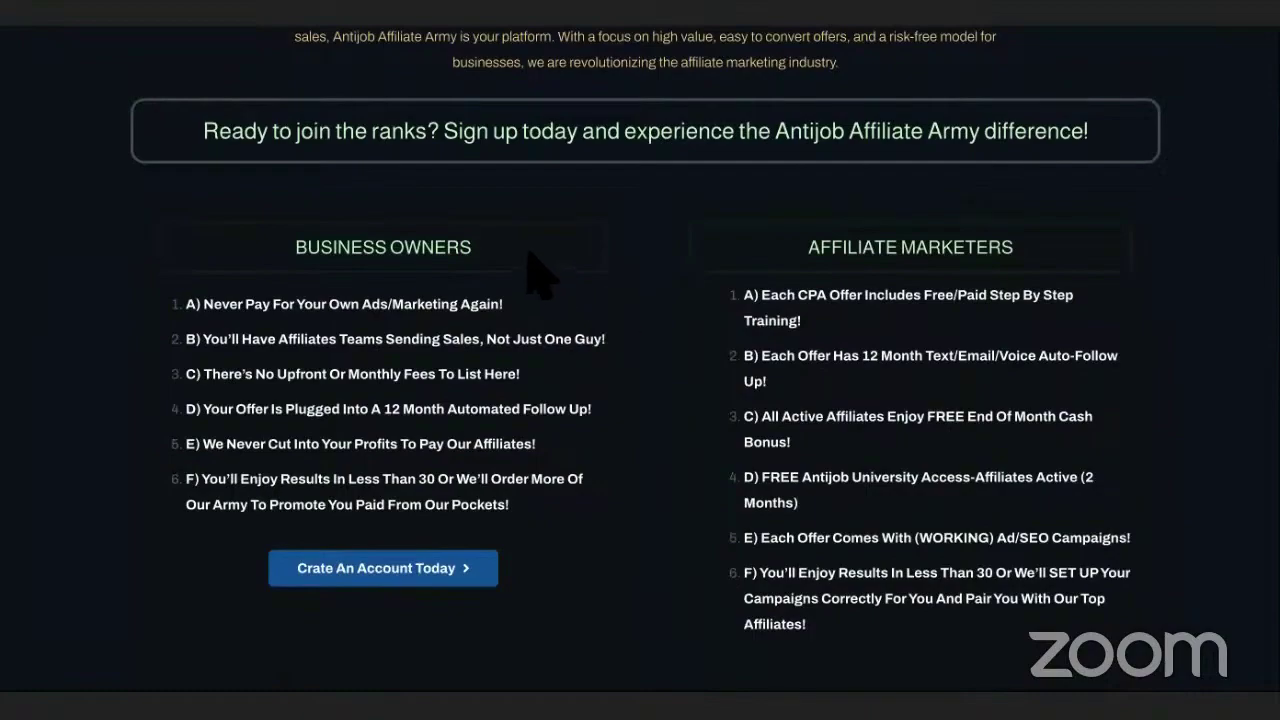
triple_click(392, 247)
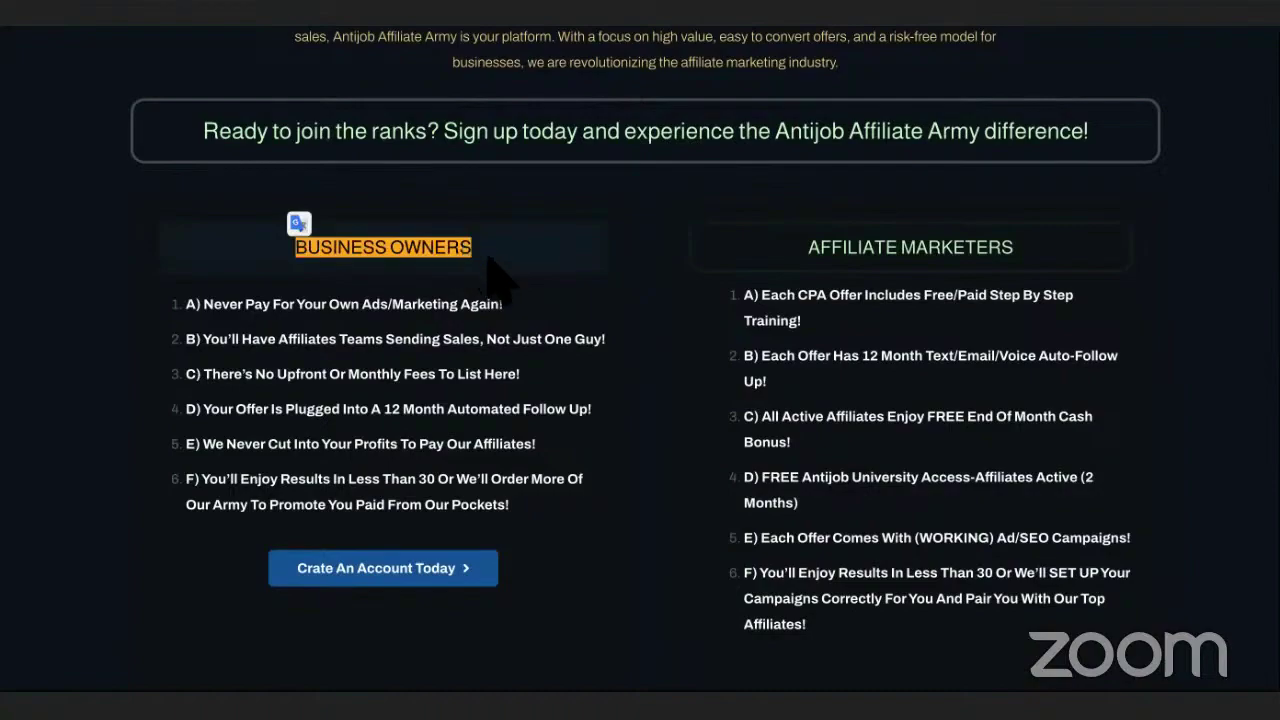
drag(1095, 250, 805, 247)
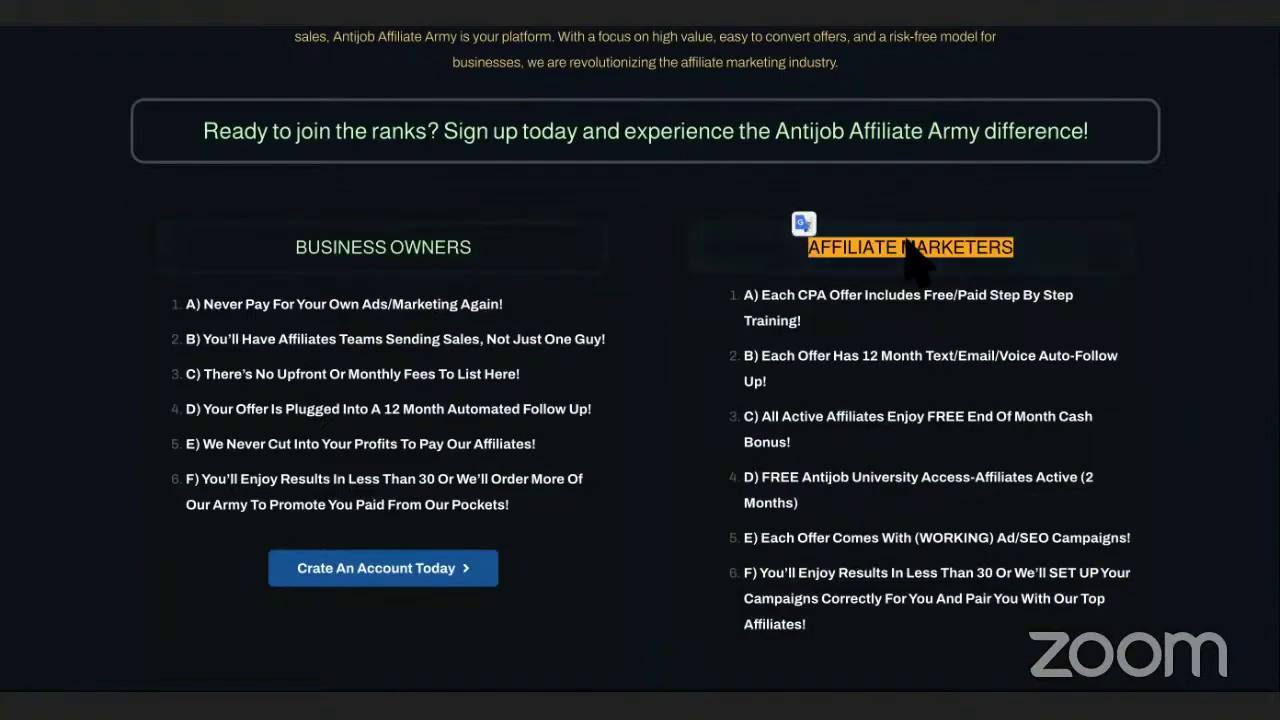
- Highlight business owner benefits A to D in turn, from never paying for ads to the 12 month automated follow up
drag(504, 304, 213, 305)
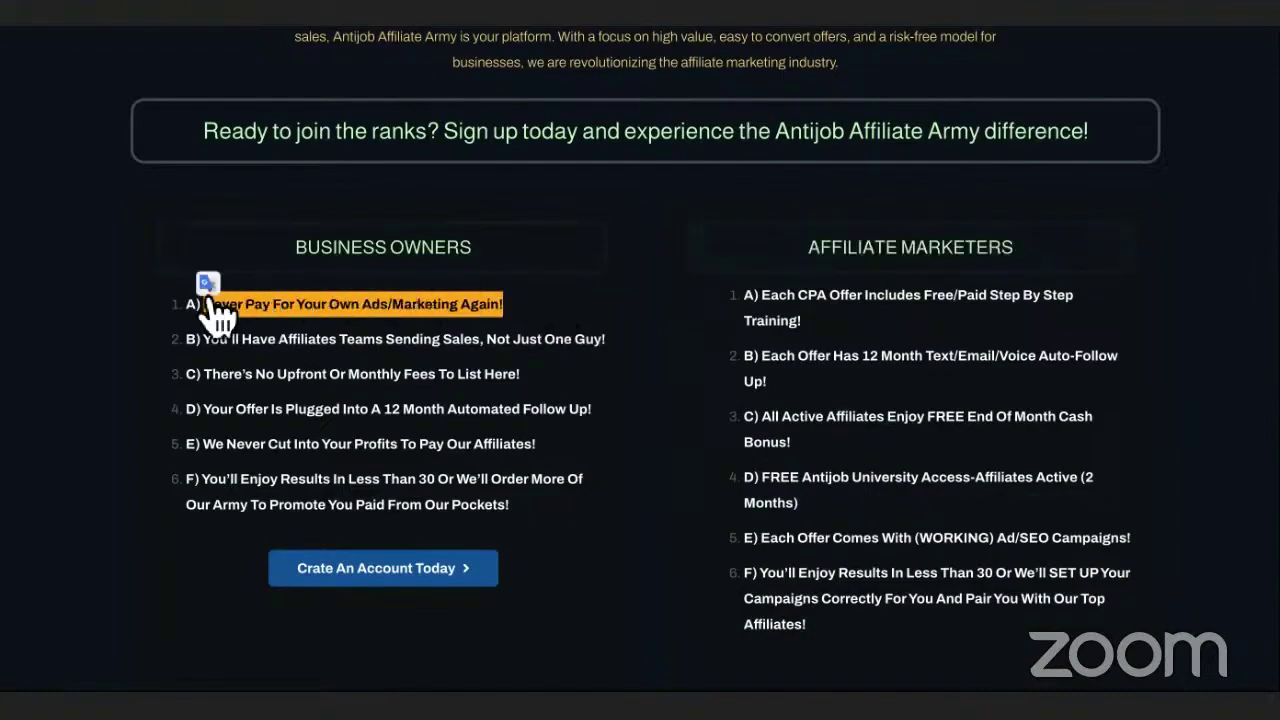
drag(629, 338, 203, 339)
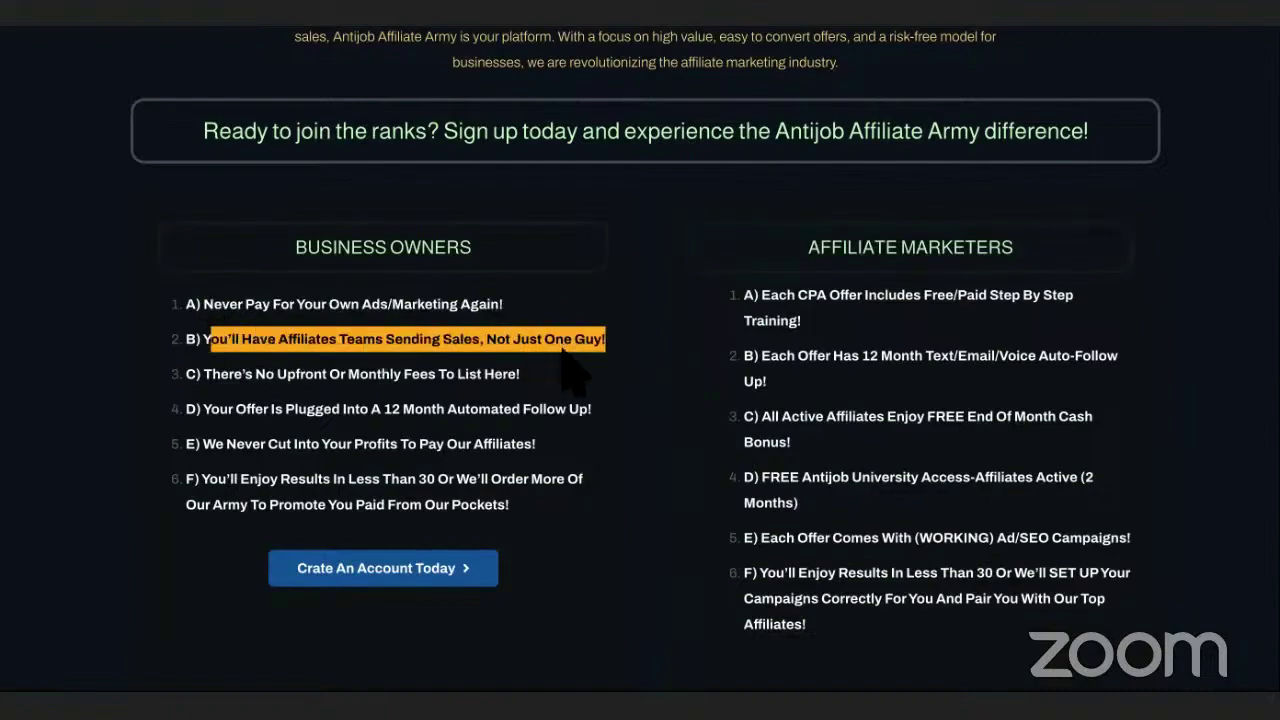
drag(546, 373, 314, 374)
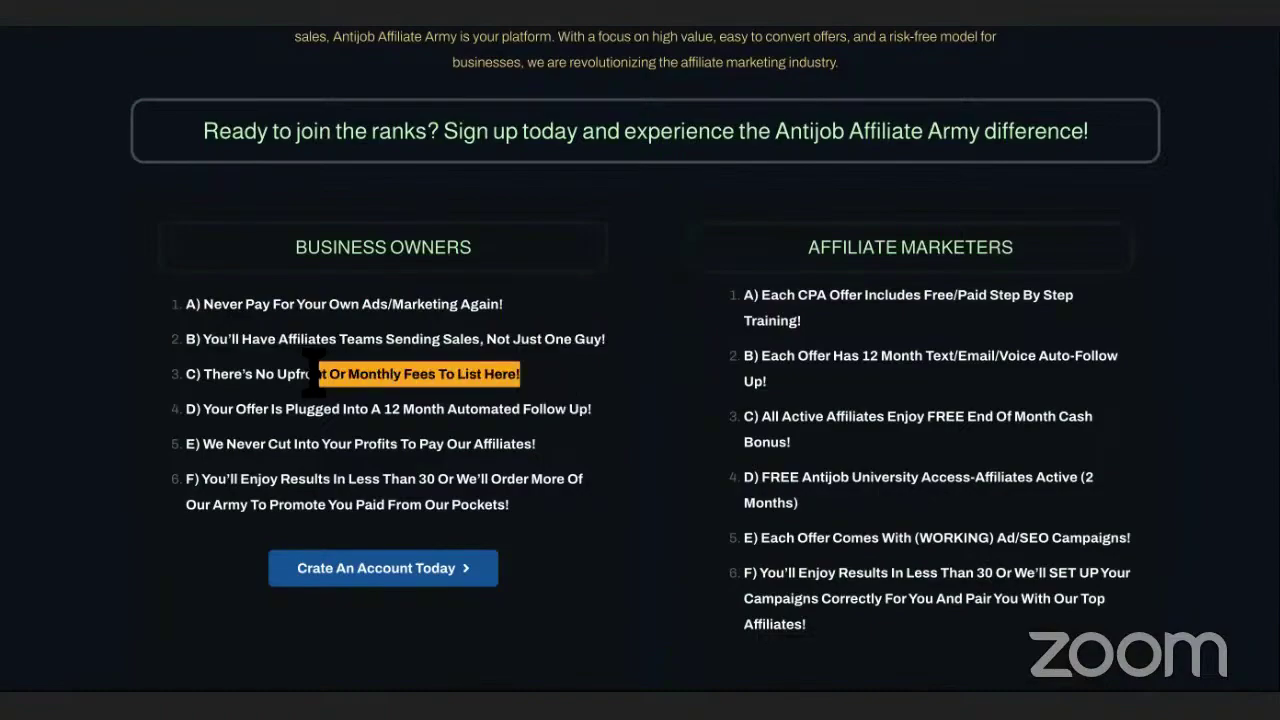
drag(521, 374, 200, 374)
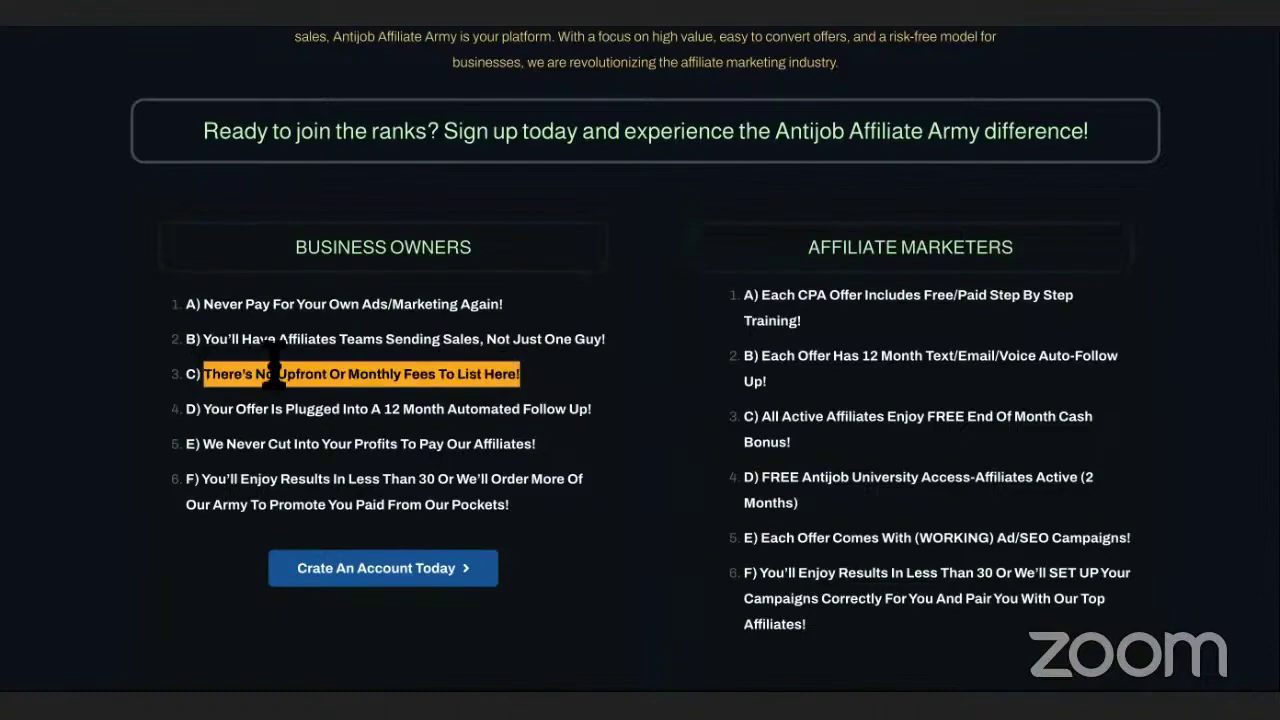
scroll(452, 362, down, 1)
drag(608, 314, 208, 314)
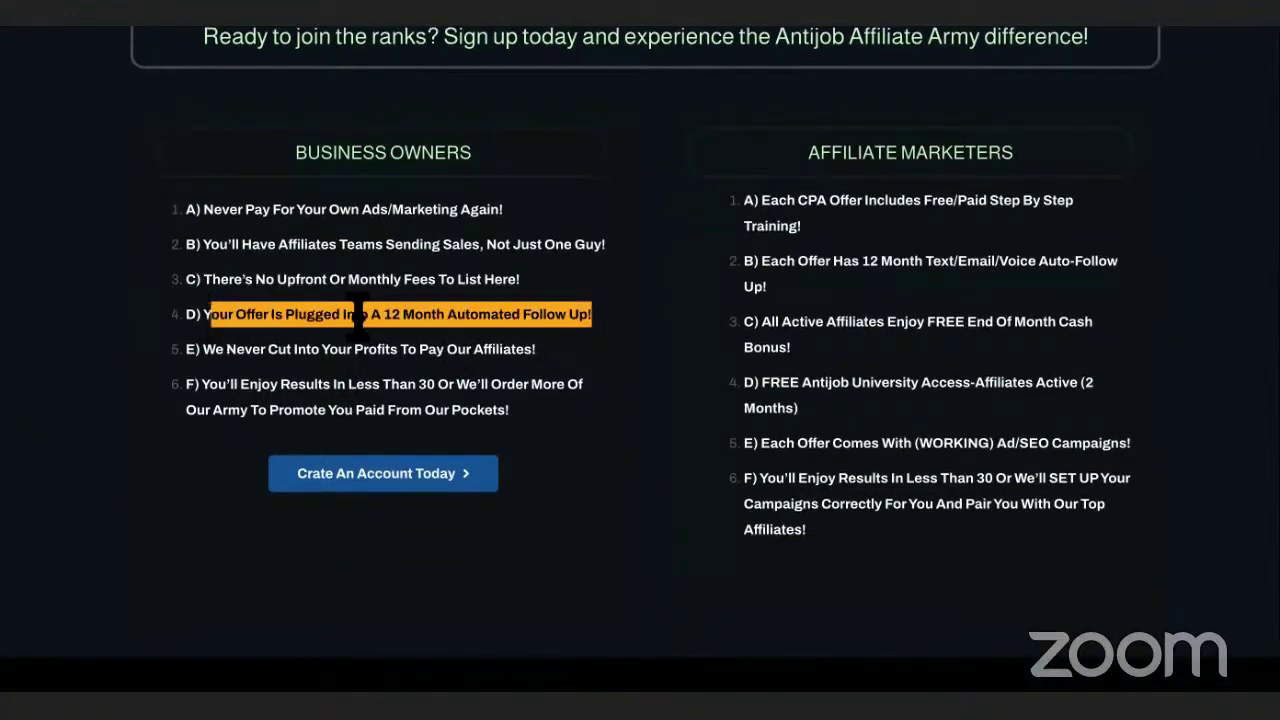
- Highlight business owner benefits E and F, followed by the Affiliate Marketers heading
click(540, 346)
drag(187, 349, 578, 375)
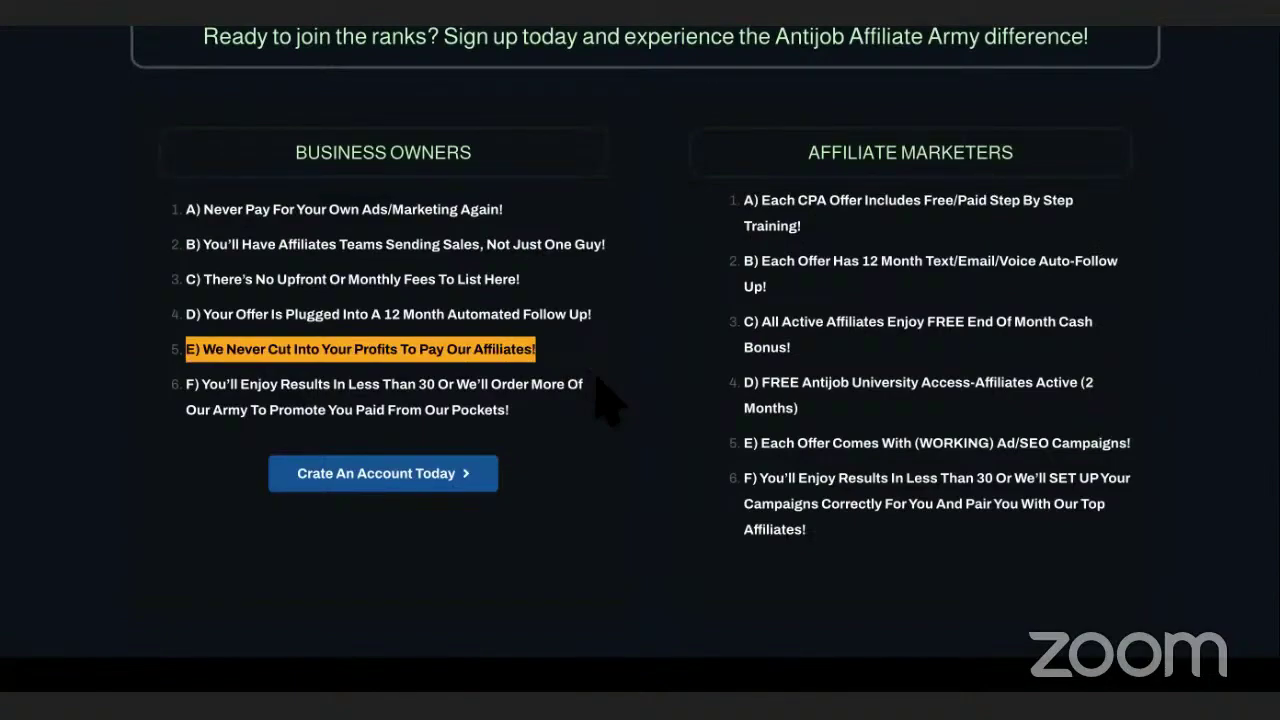
drag(512, 410, 193, 386)
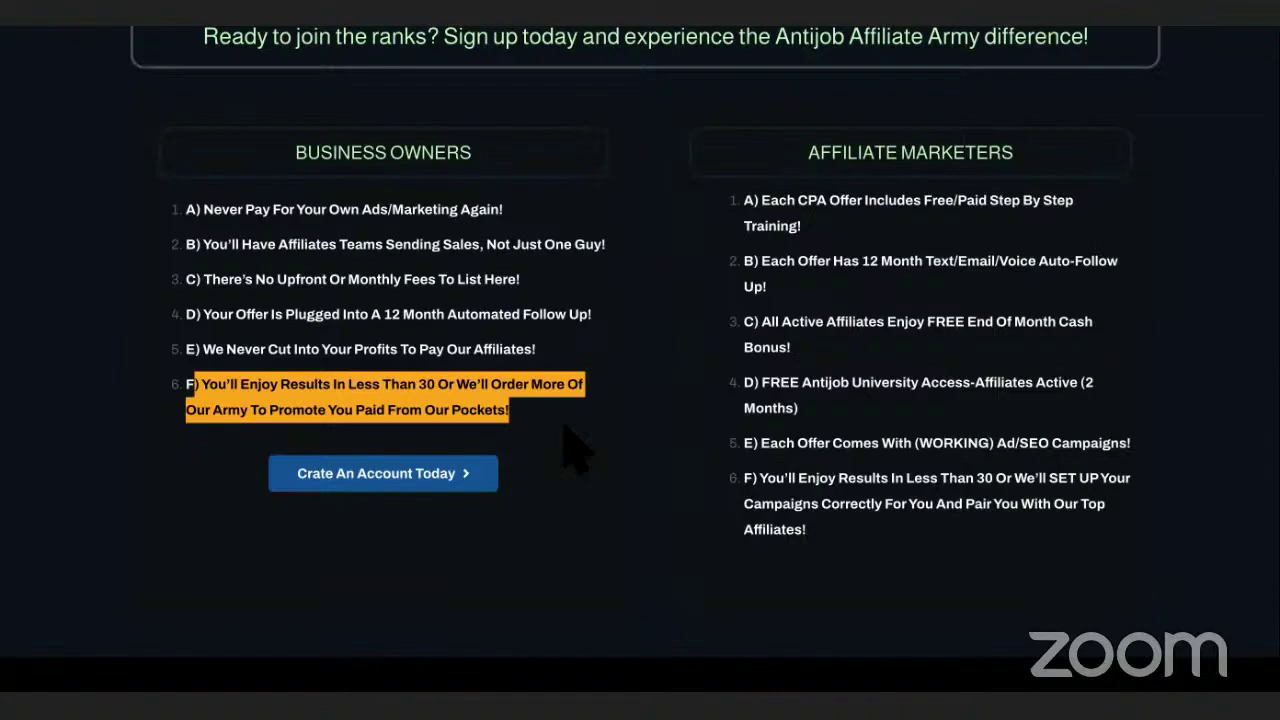
drag(537, 352, 221, 240)
drag(510, 410, 187, 395)
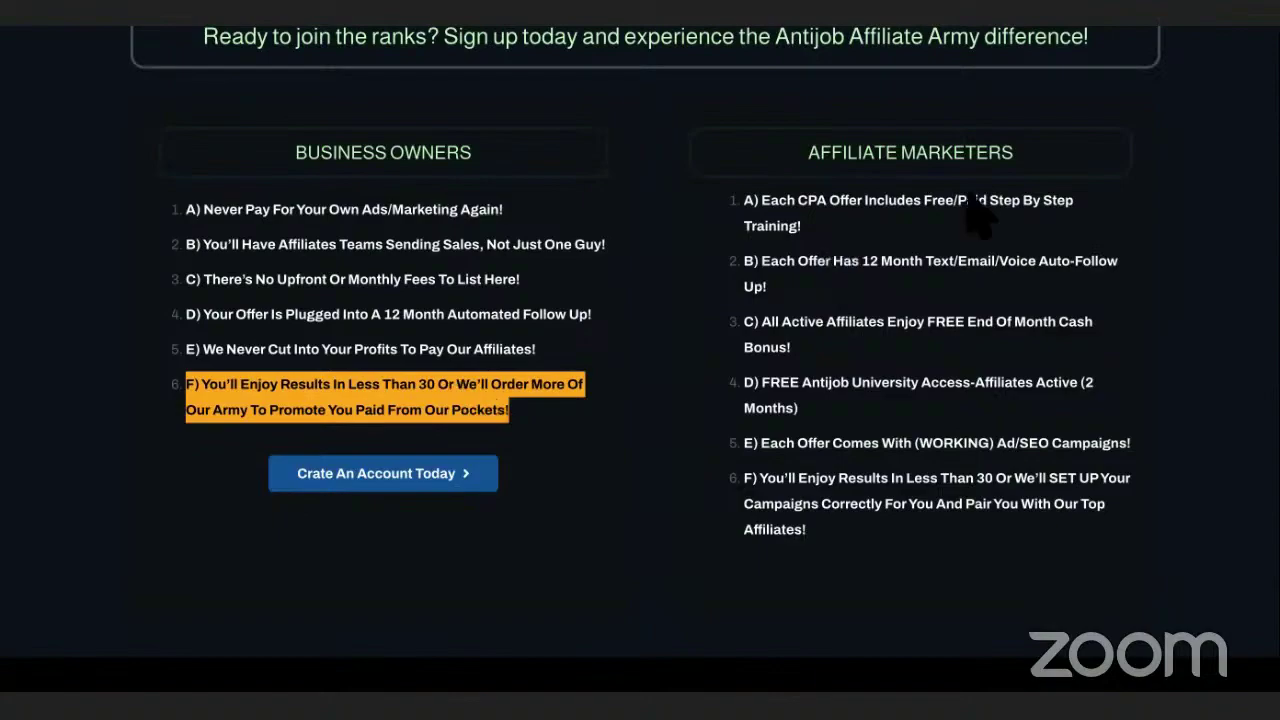
drag(1016, 152, 774, 168)
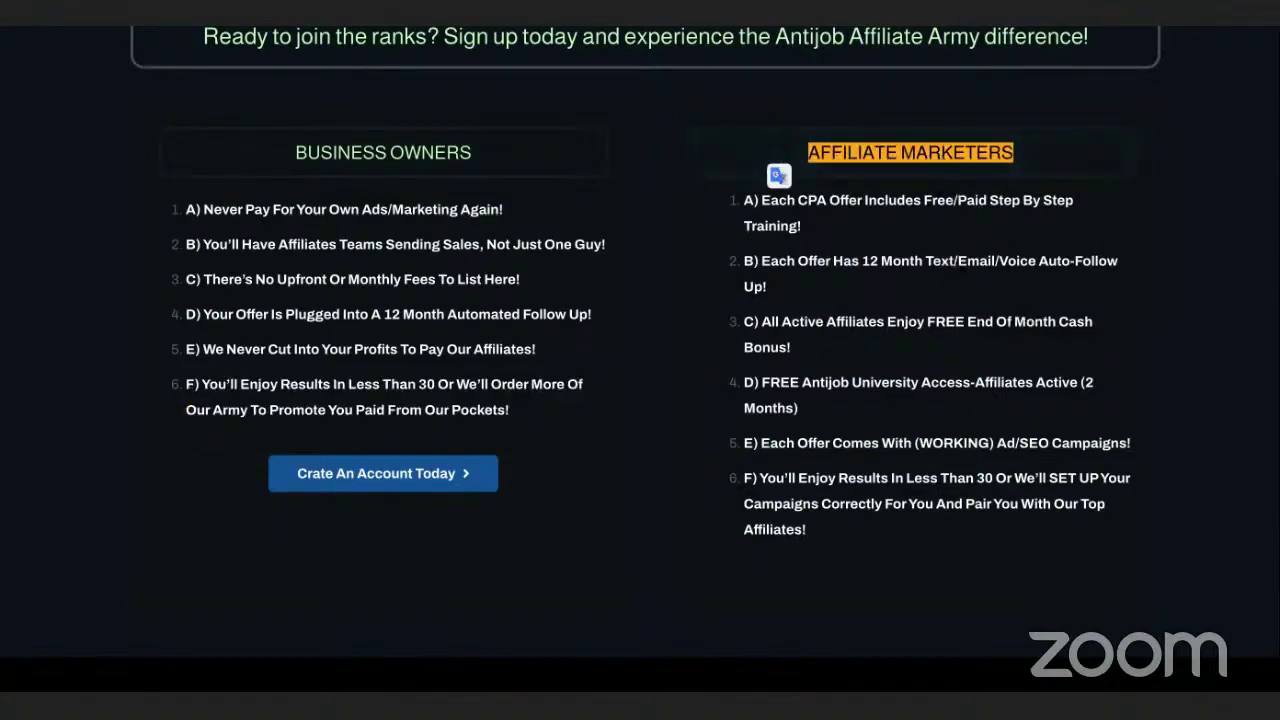
- Return to the Google search and replace the MaxBounty comparison query with the suggested search cpalead earnings
click(680, 12)
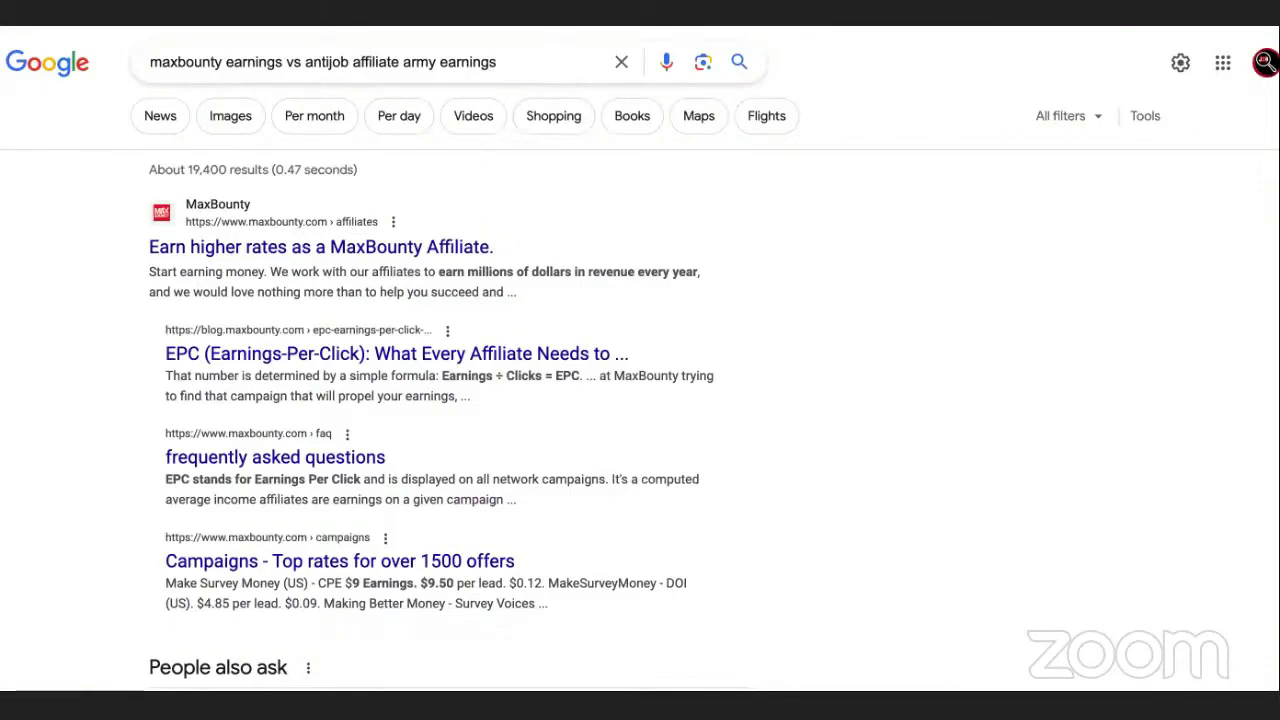
drag(497, 62, 288, 62)
key(BackSpace)
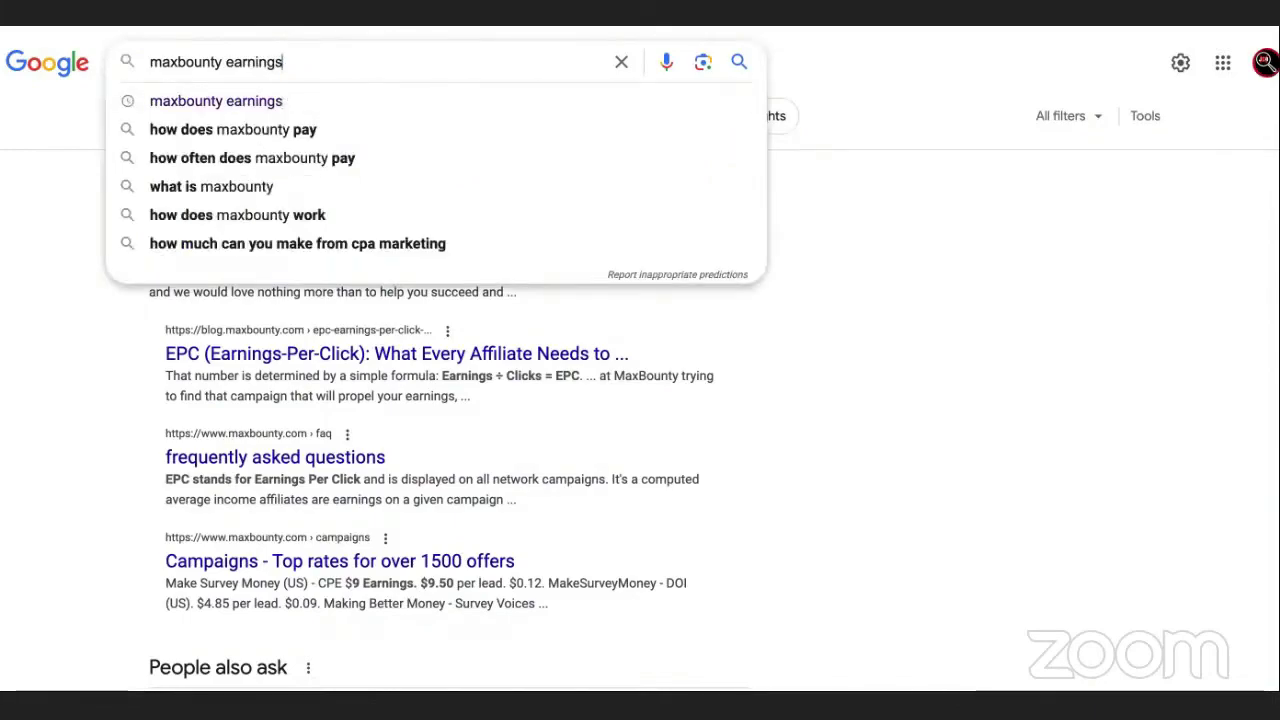
key(Return)
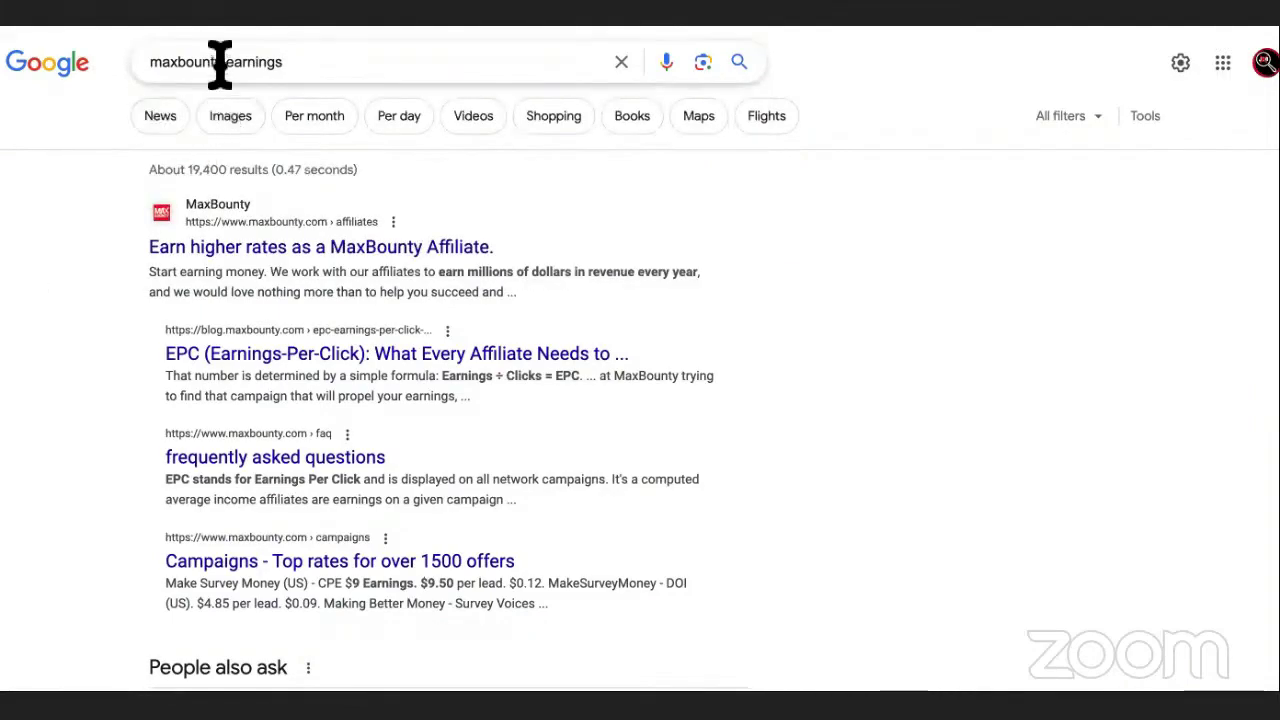
double_click(177, 61)
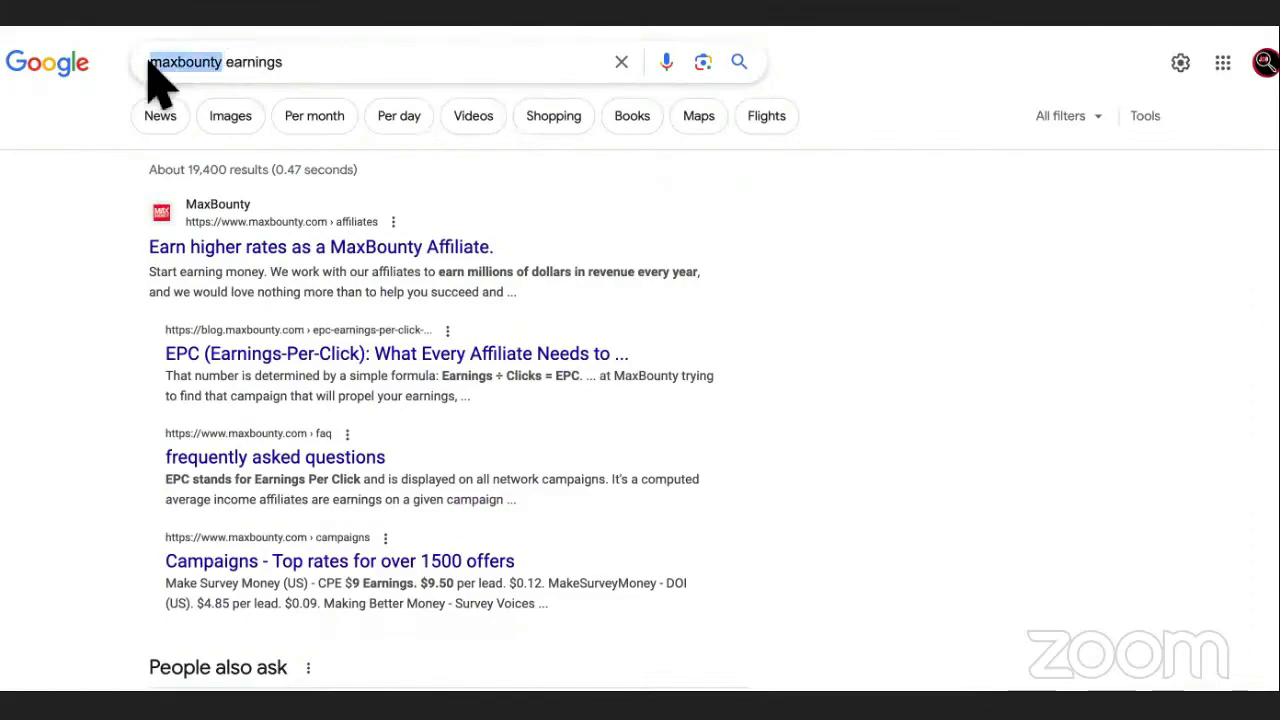
text(cpa)
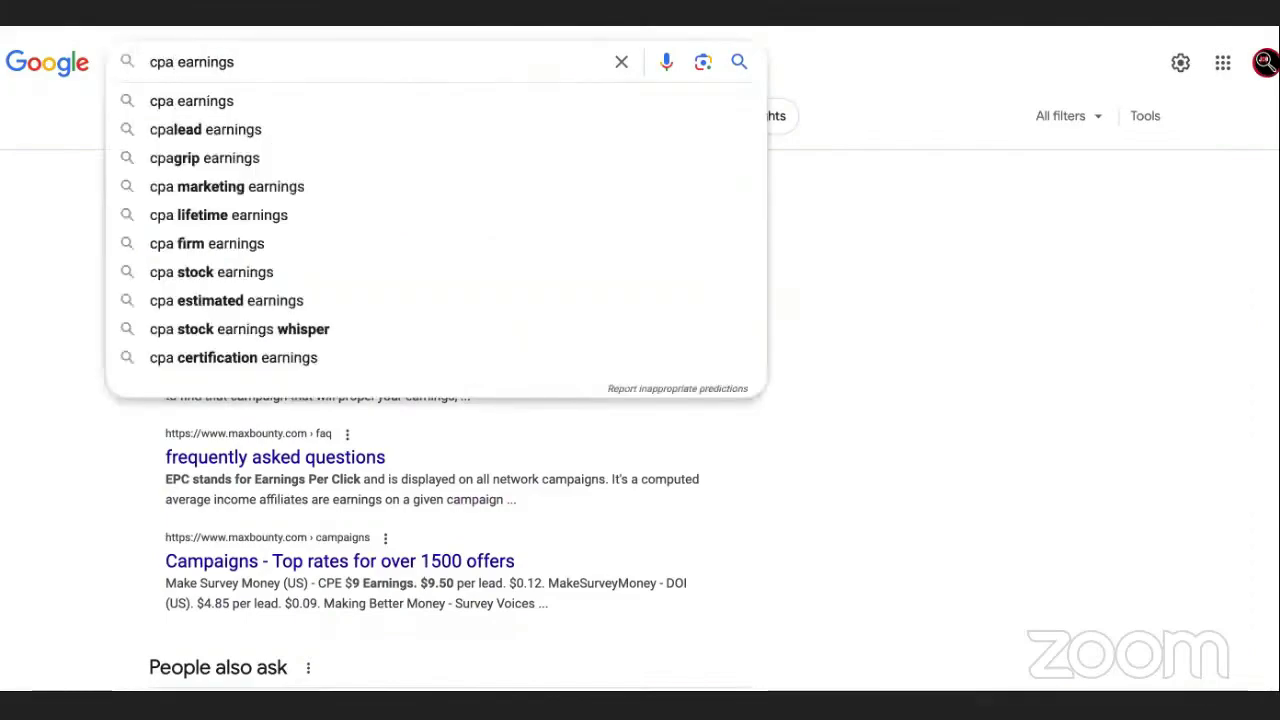
click(250, 131)
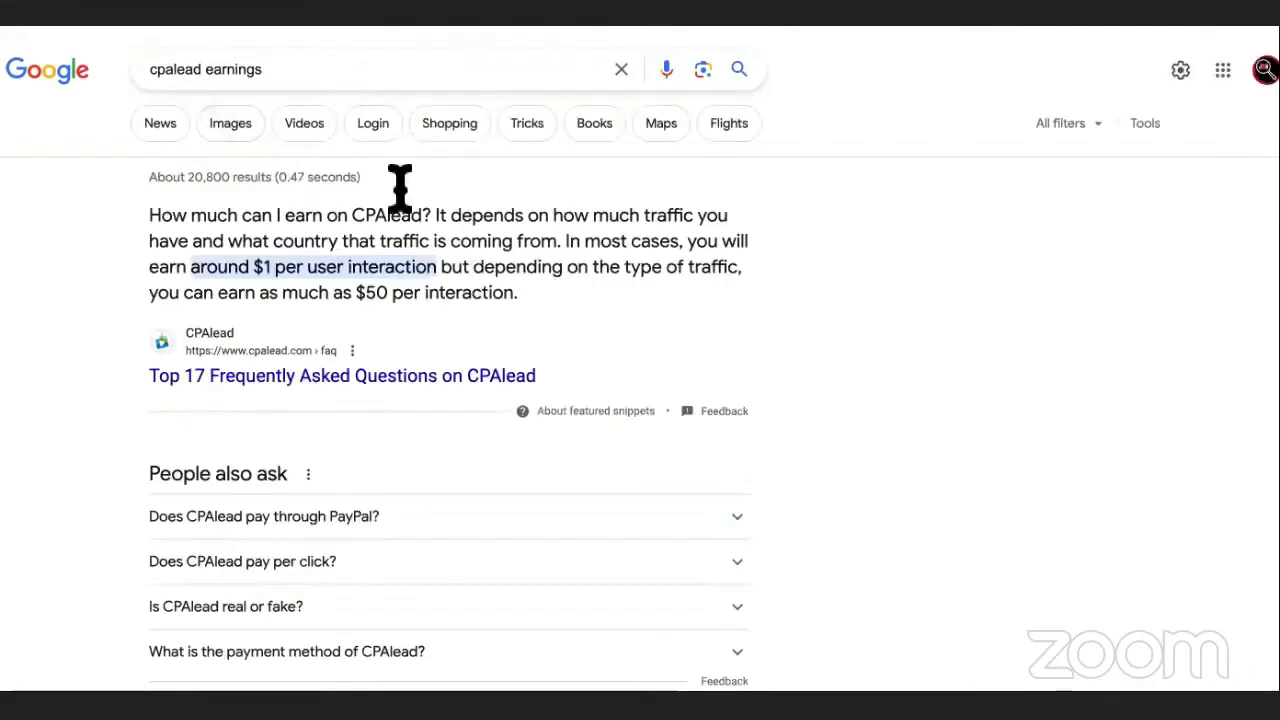
- Look through the cpalead earnings results from the featured snippet down to the images and related searches
scroll(425, 560, down, 4)
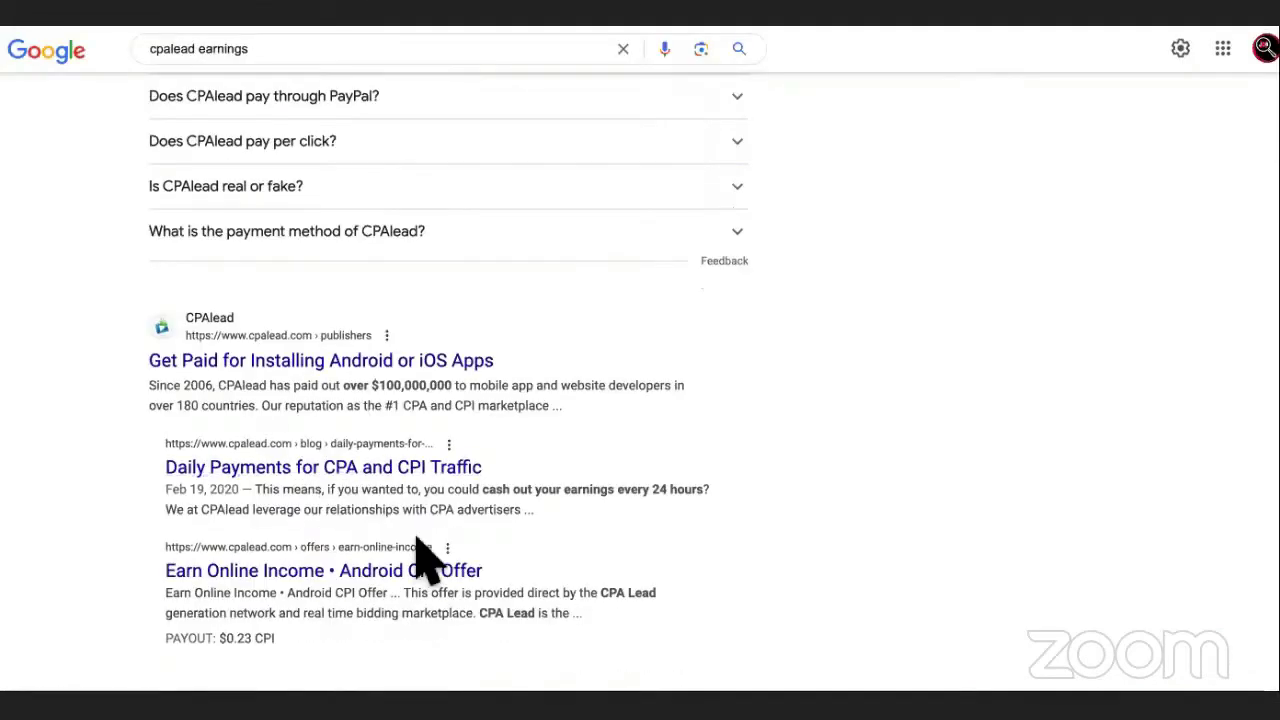
scroll(428, 563, down, 5)
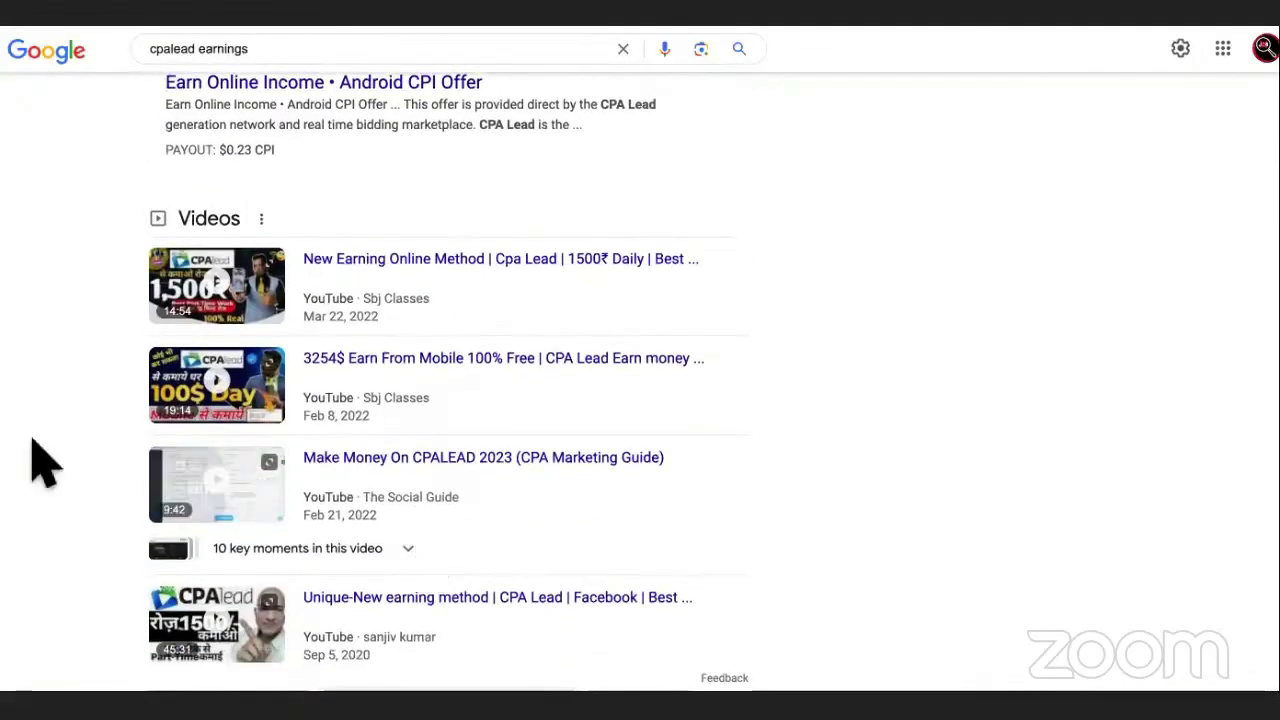
scroll(34, 458, down, 6)
scroll(12, 430, down, 2)
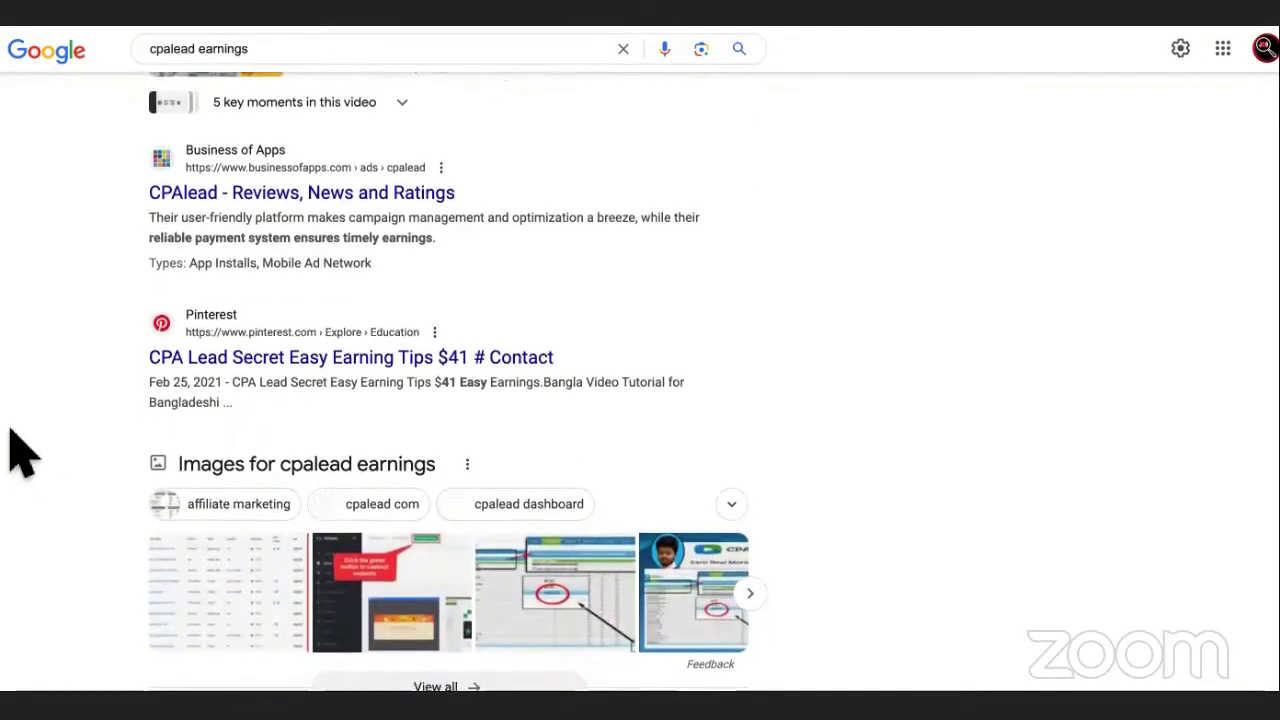
scroll(22, 455, down, 3)
scroll(22, 455, up, 12)
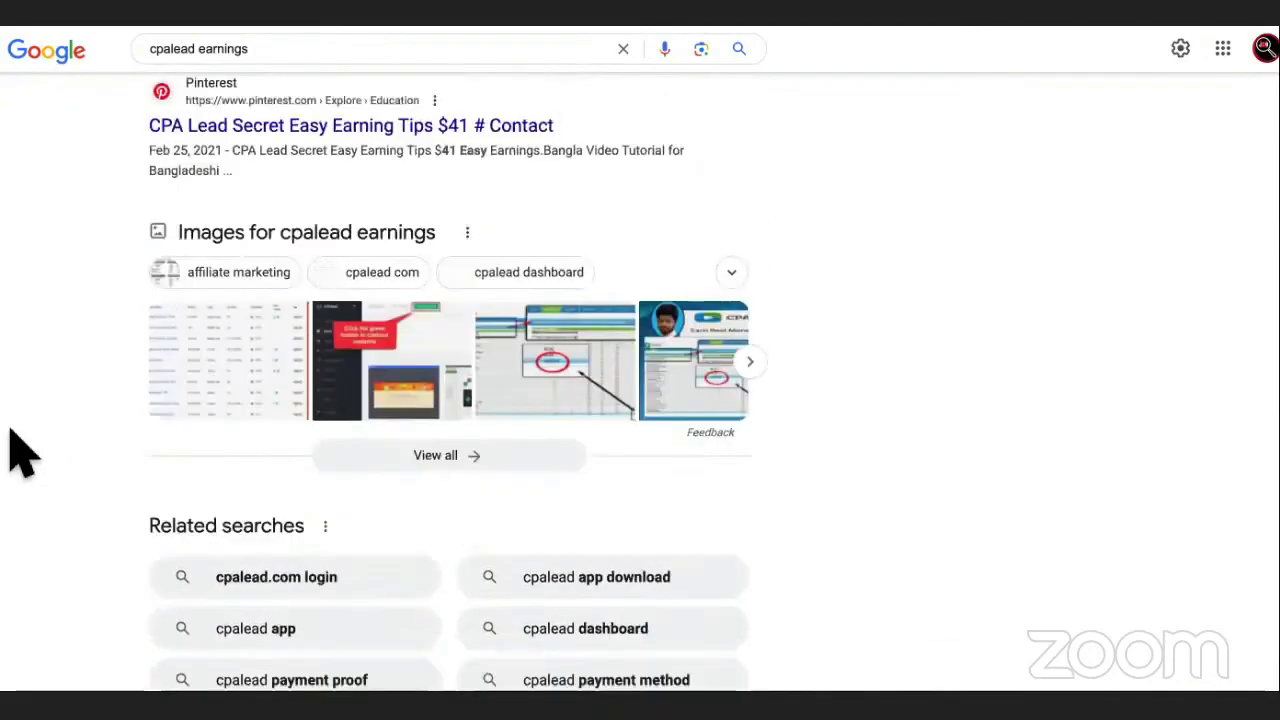
triple_click(284, 72)
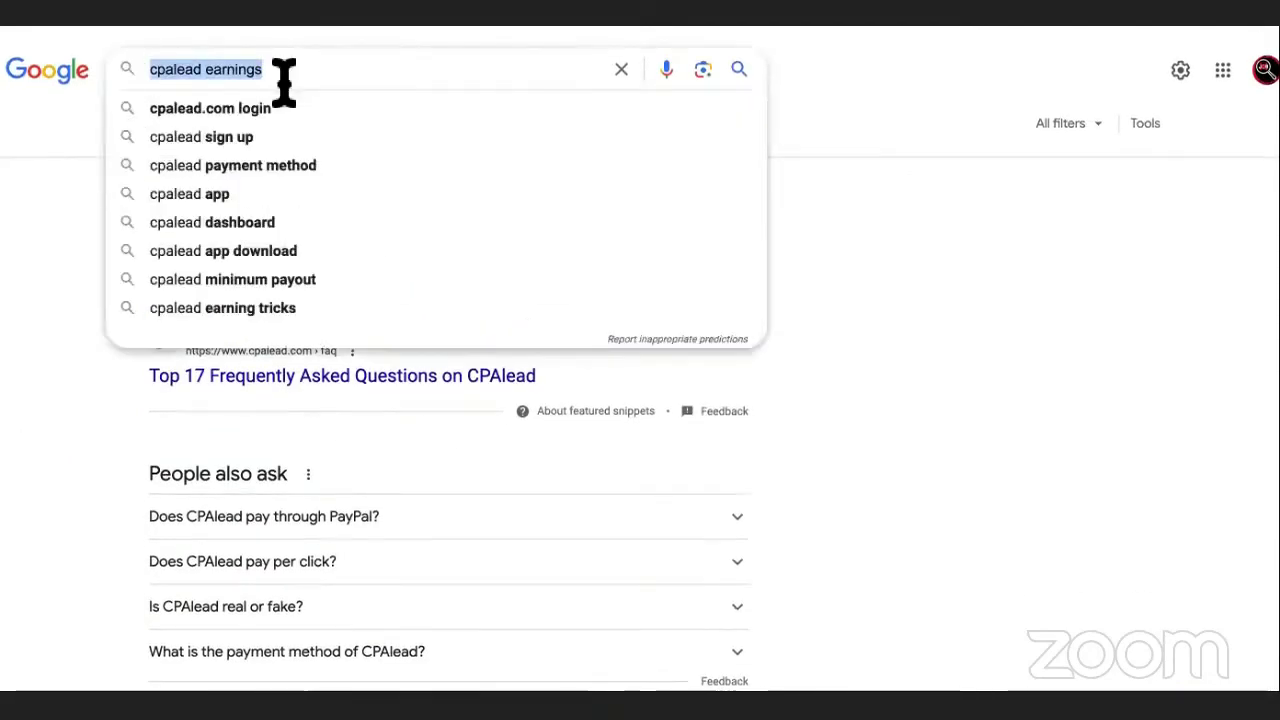
text(cpa networks)
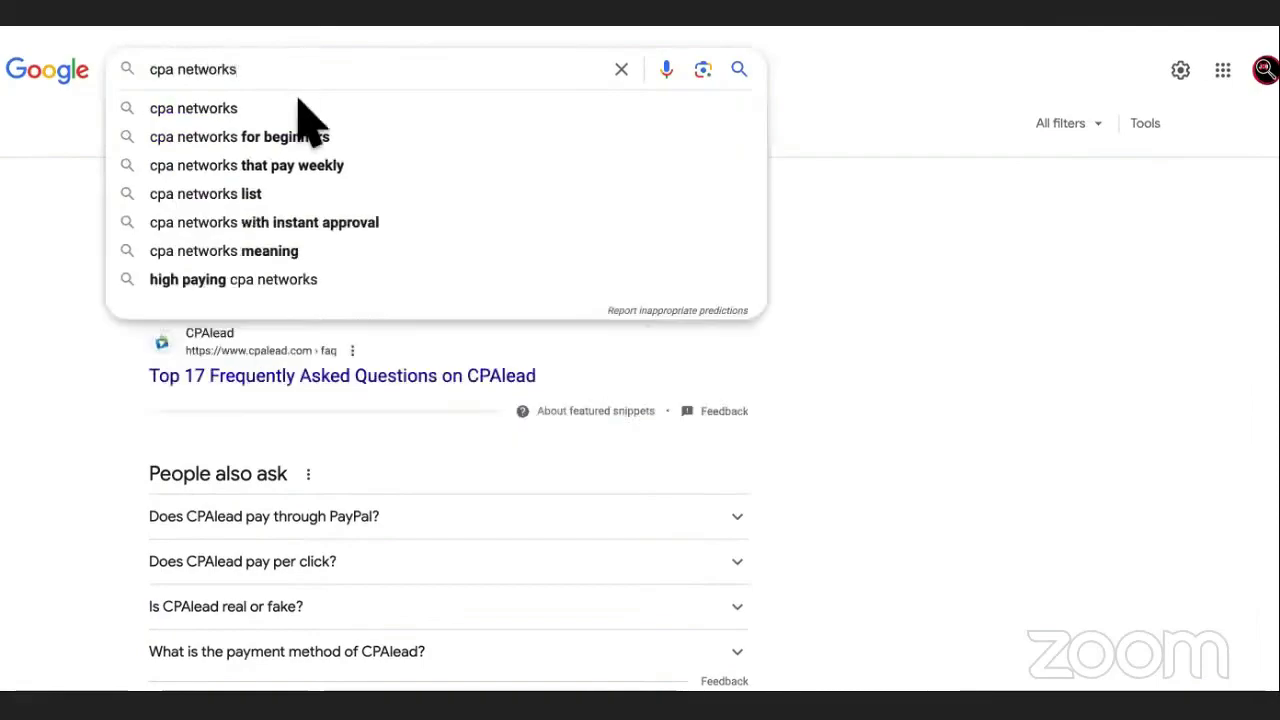
click(302, 134)
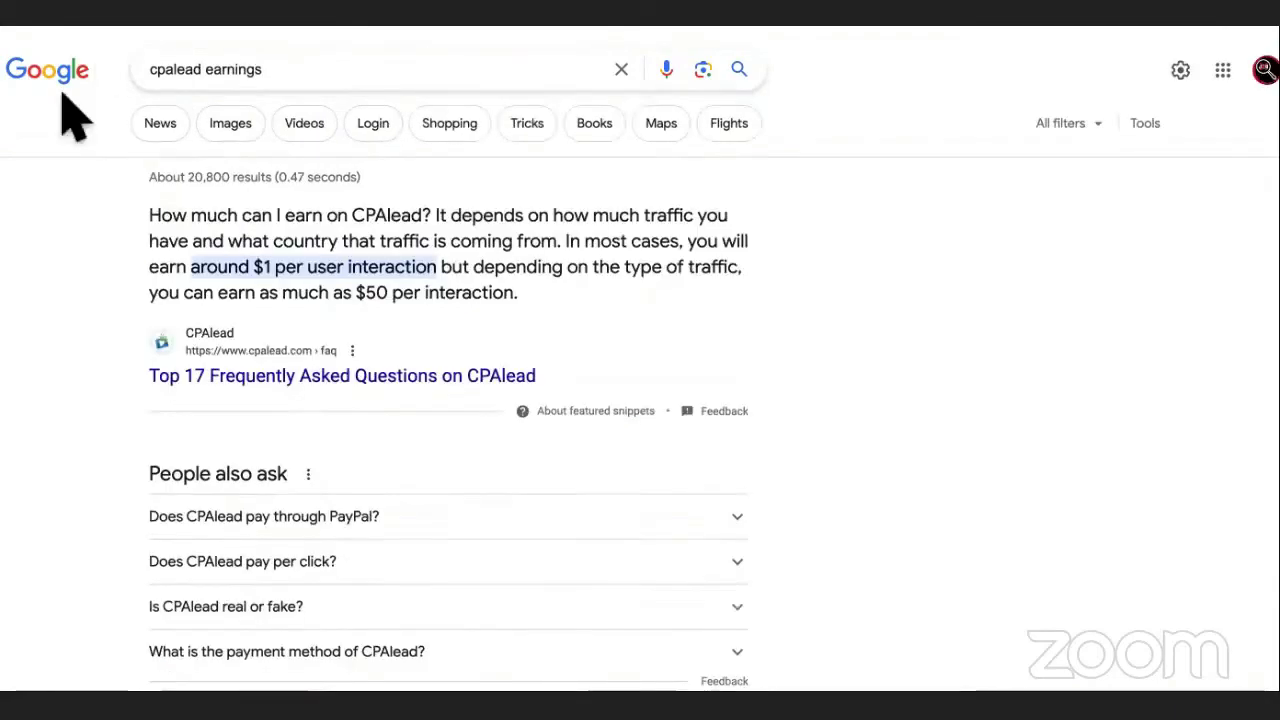
- Search for cpalead earnings with the allintitle: operator in front and highlight the keyword part of the query
click(150, 78)
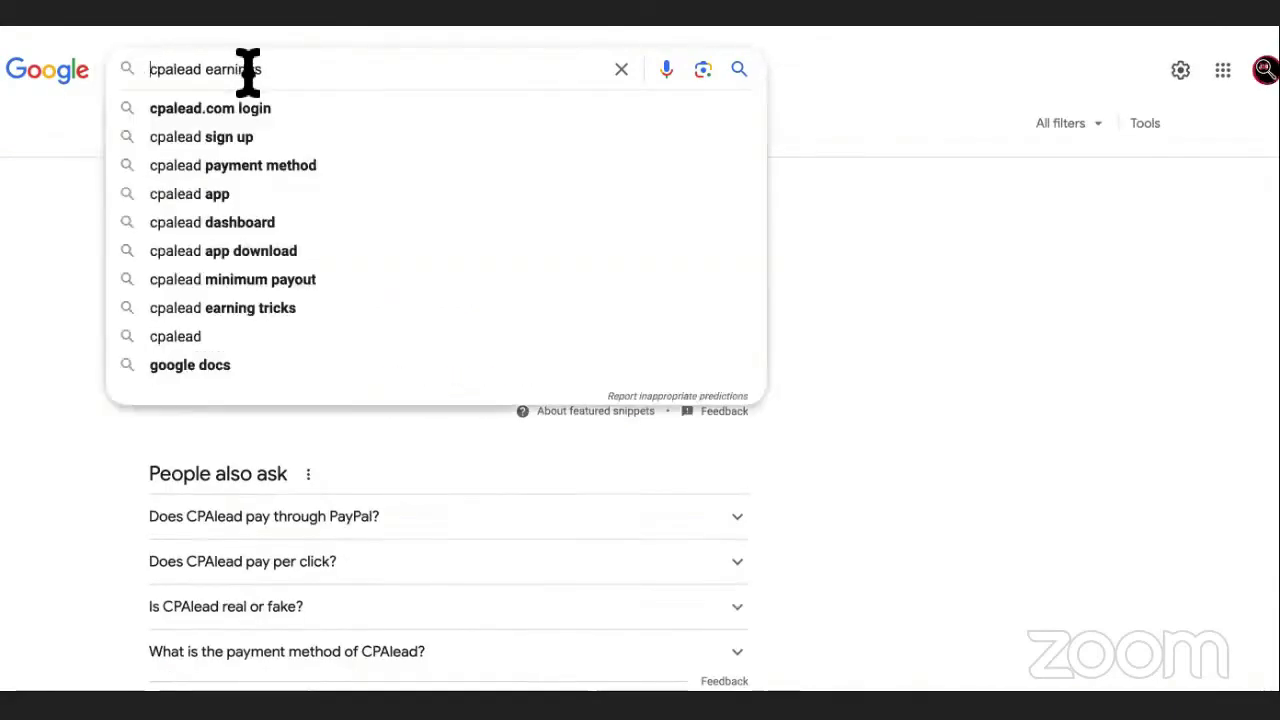
text(allintitle:)
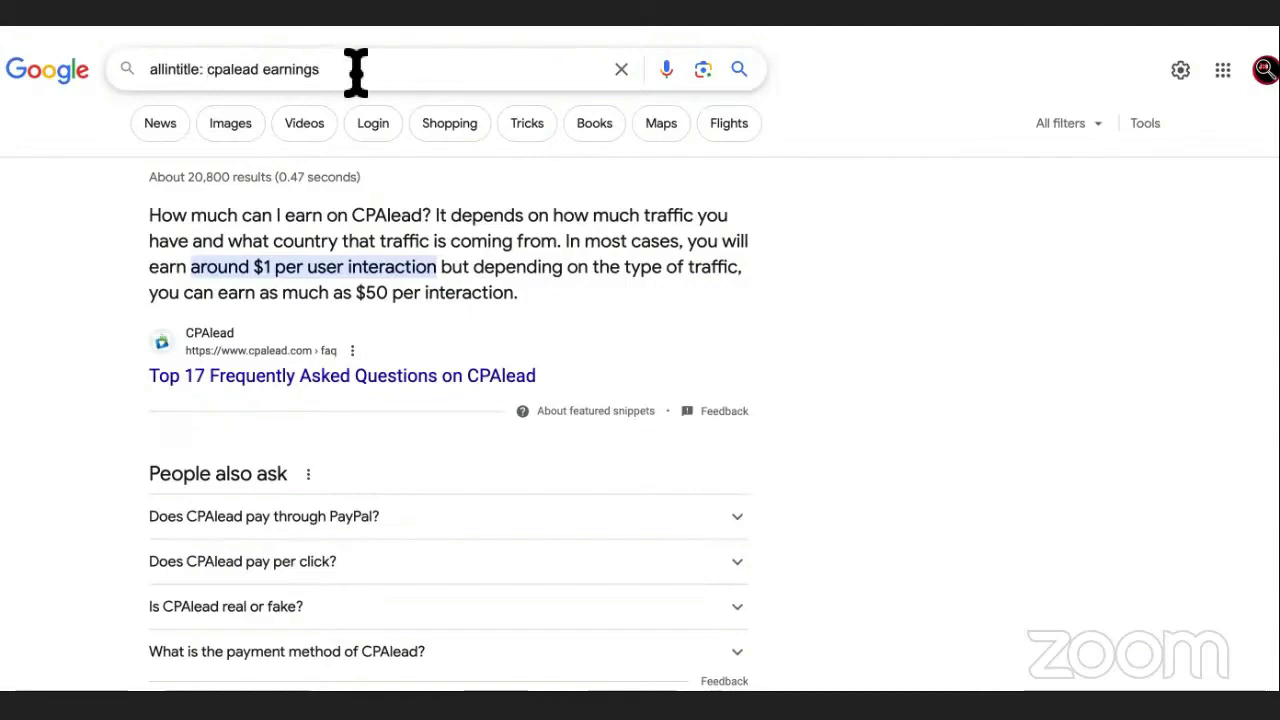
drag(354, 69, 209, 69)
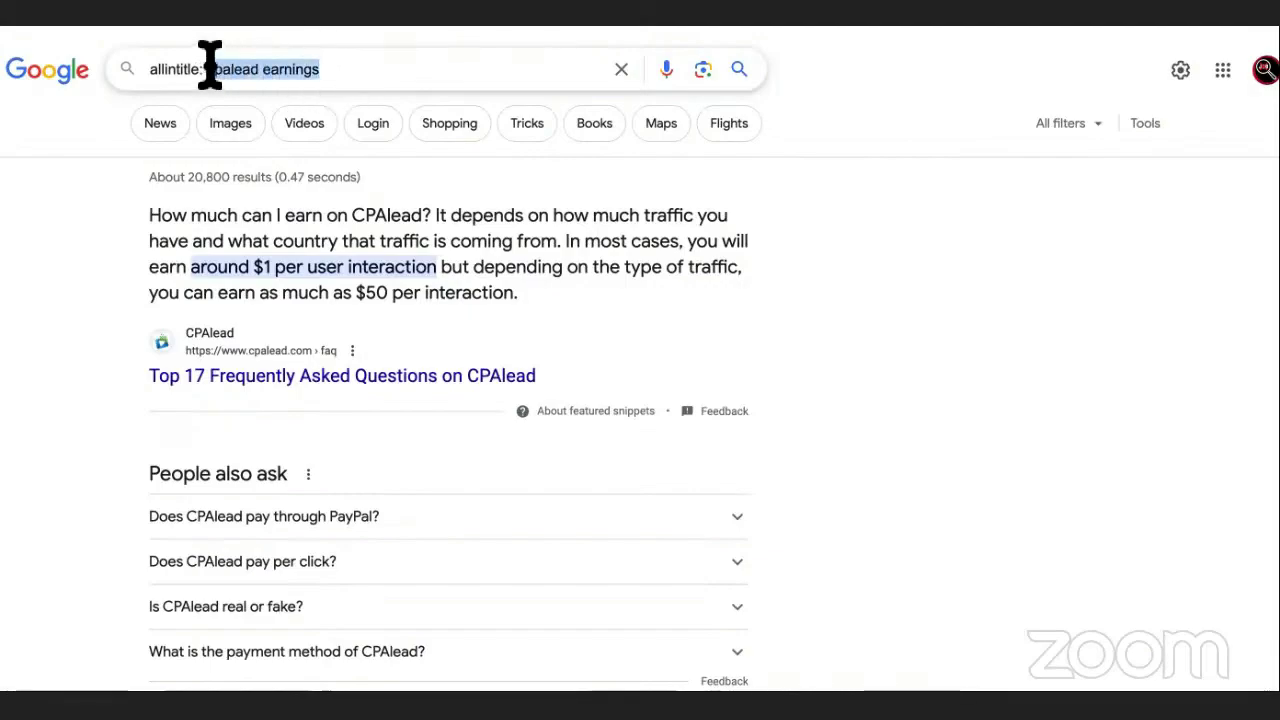
click(347, 69)
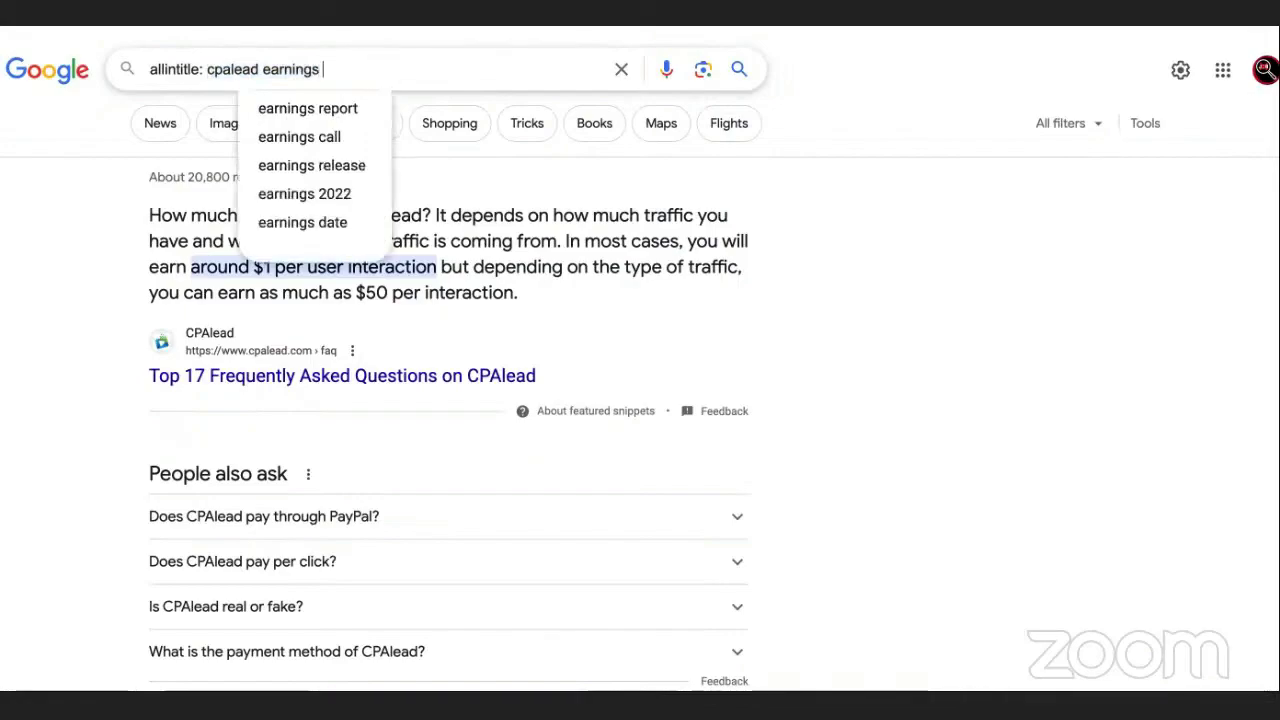
key(Return)
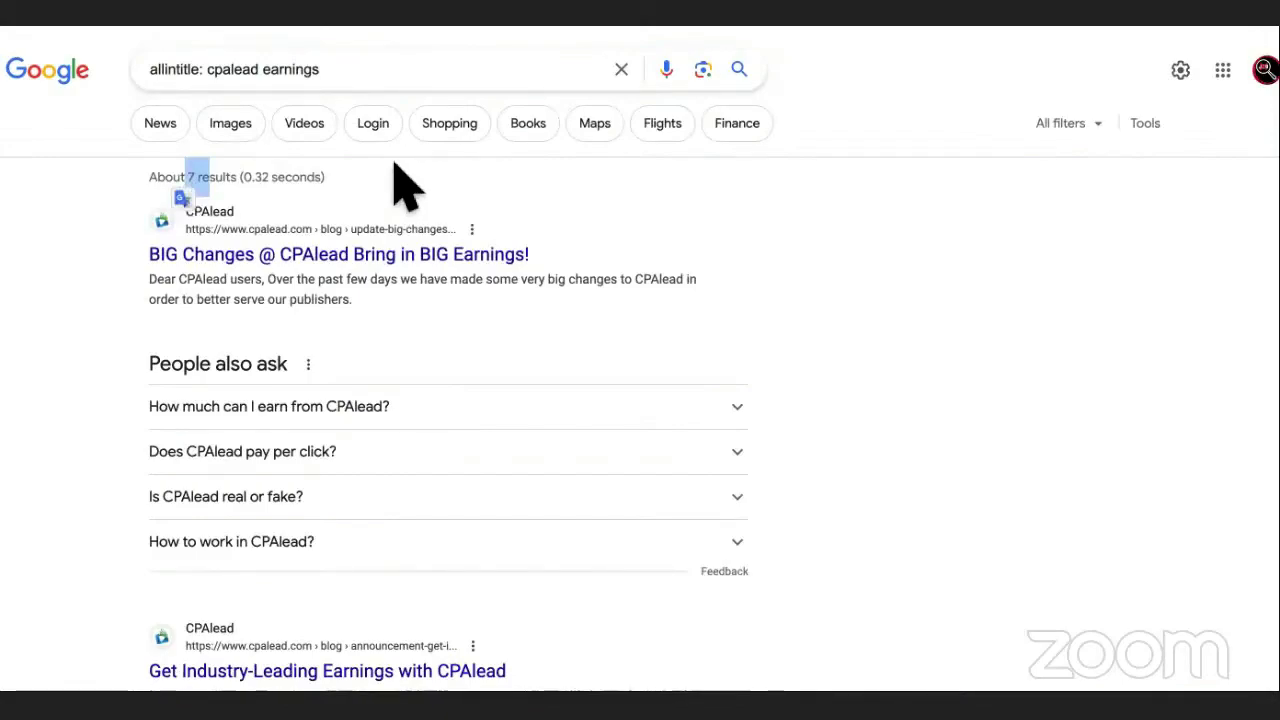
drag(321, 70, 206, 74)
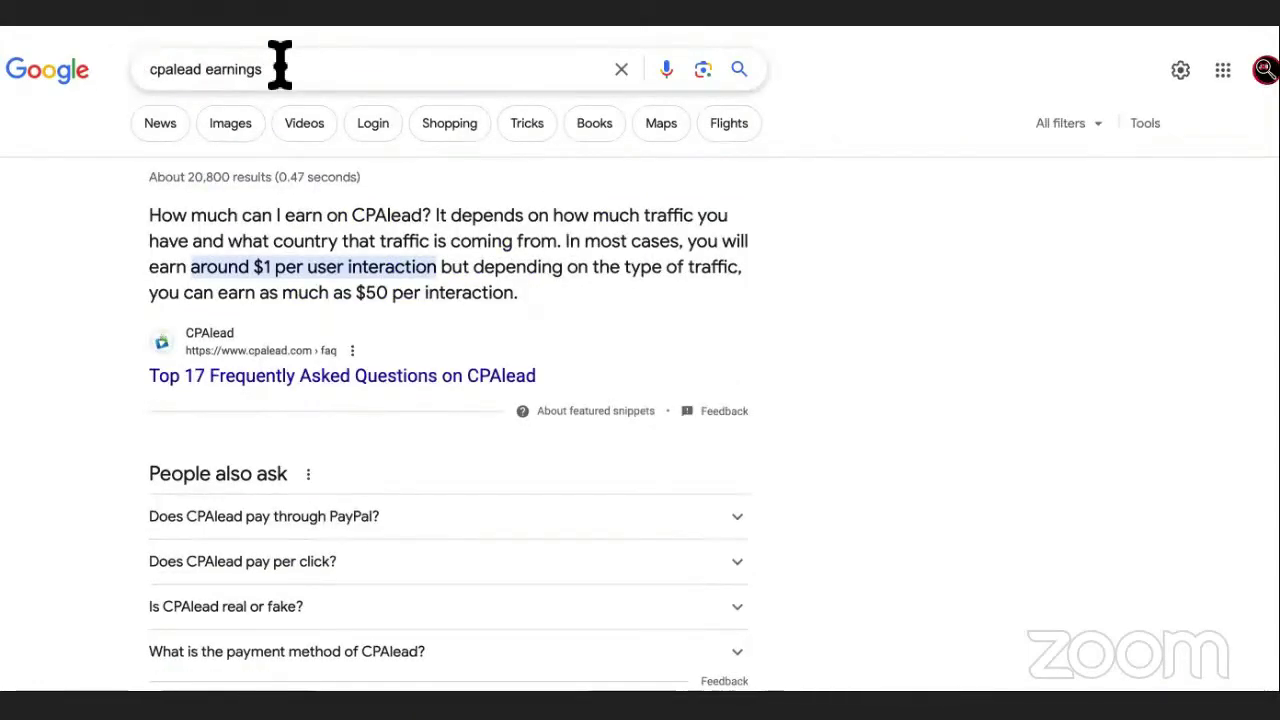
- Open the Google homepage, search for google keyword planner, pass the robot check and open the Choose the Right Keywords with Our Research Tools result
right_click(45, 70)
click(80, 88)
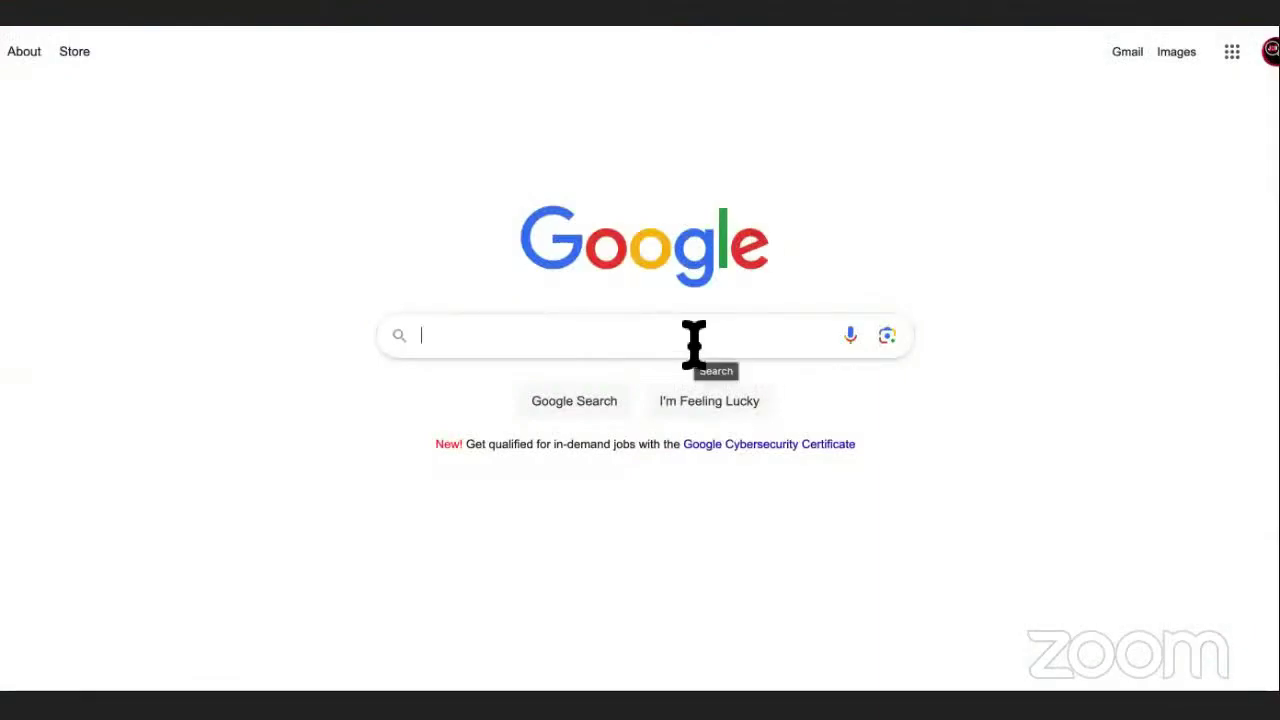
text(goog)
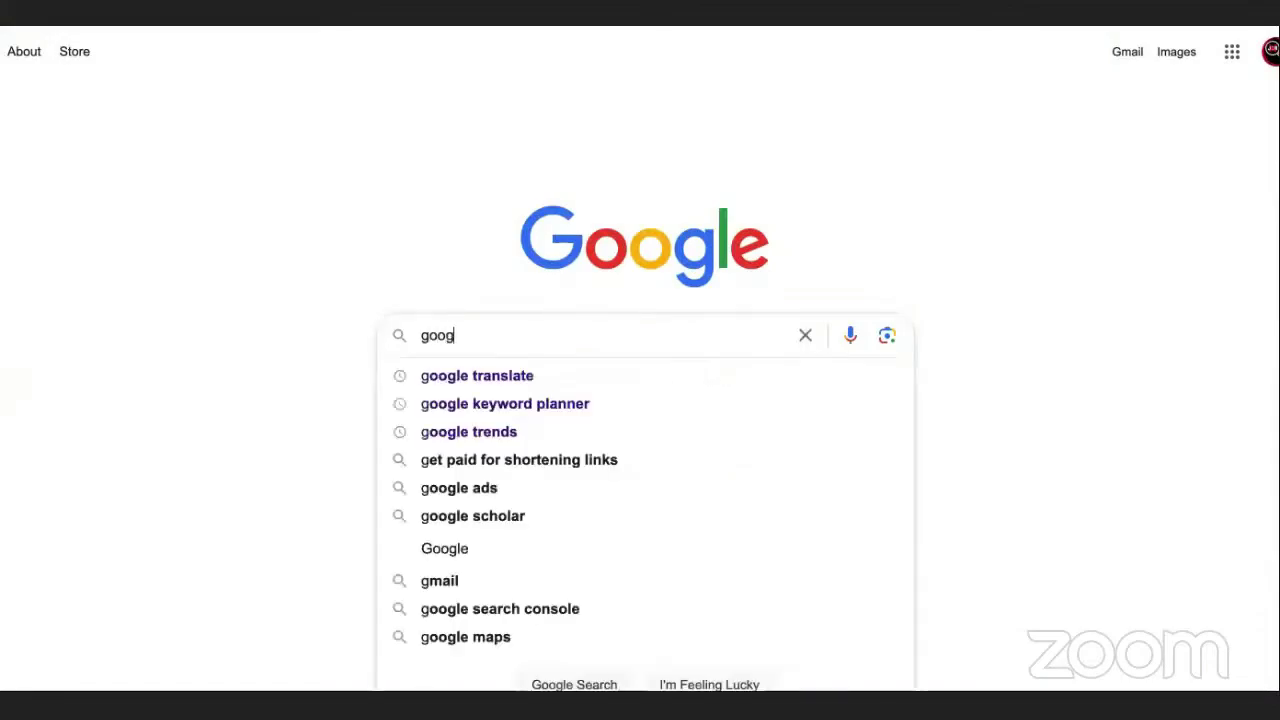
click(667, 405)
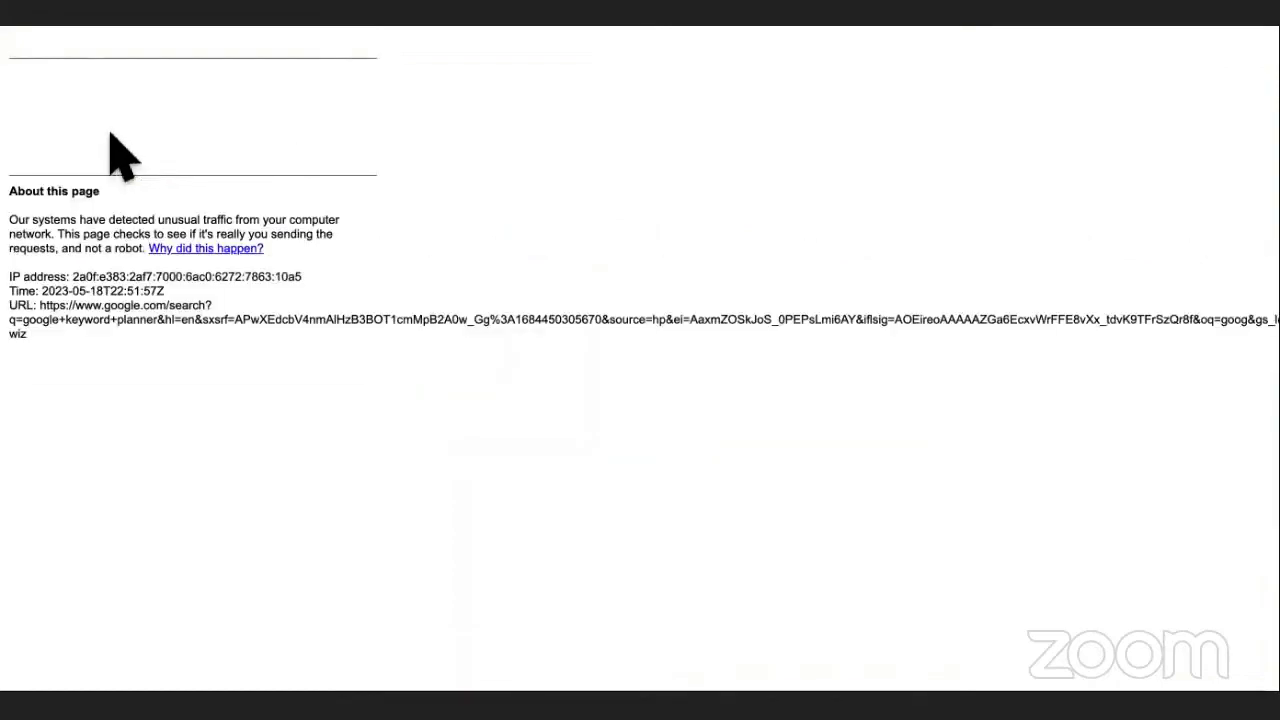
click(90, 138)
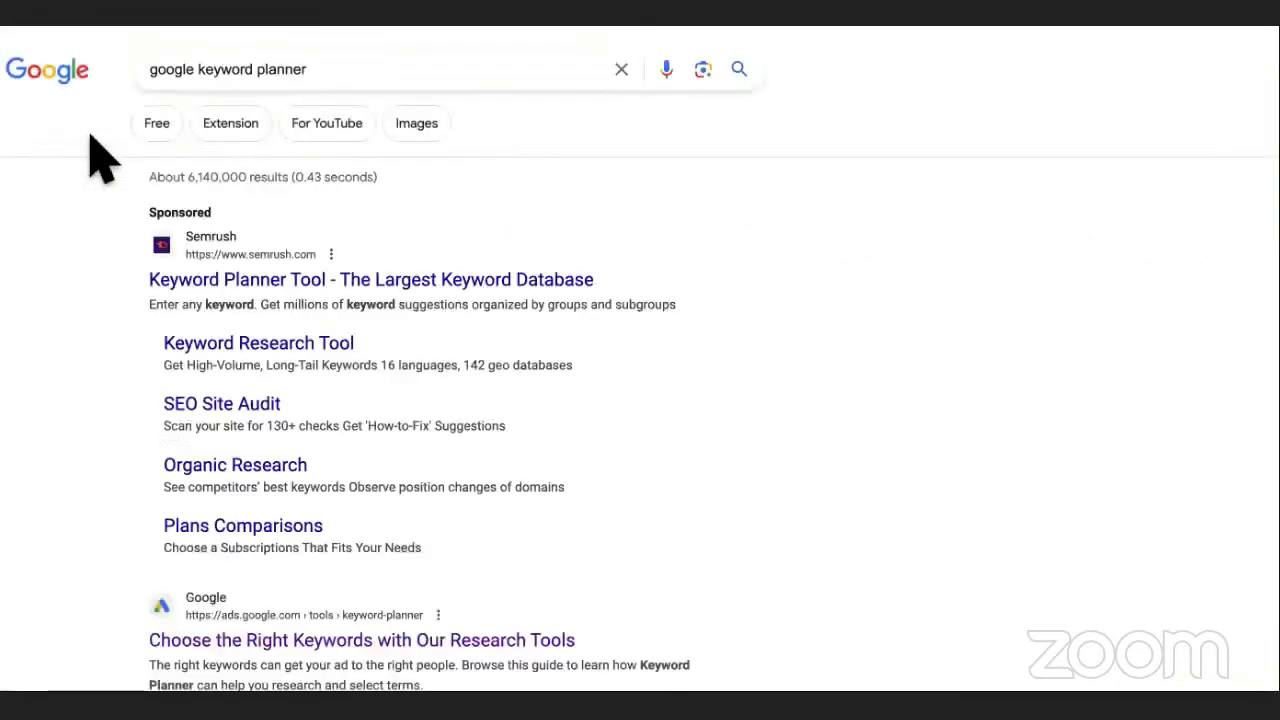
scroll(357, 463, down, 4)
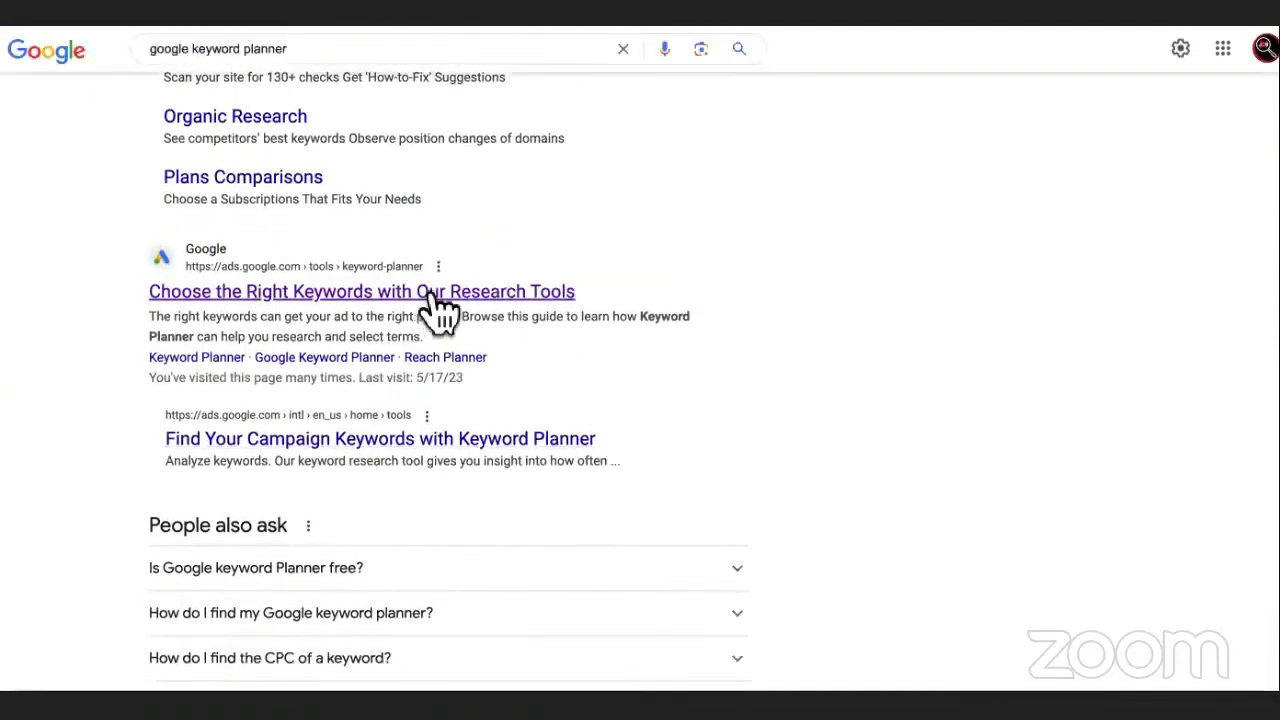
click(432, 292)
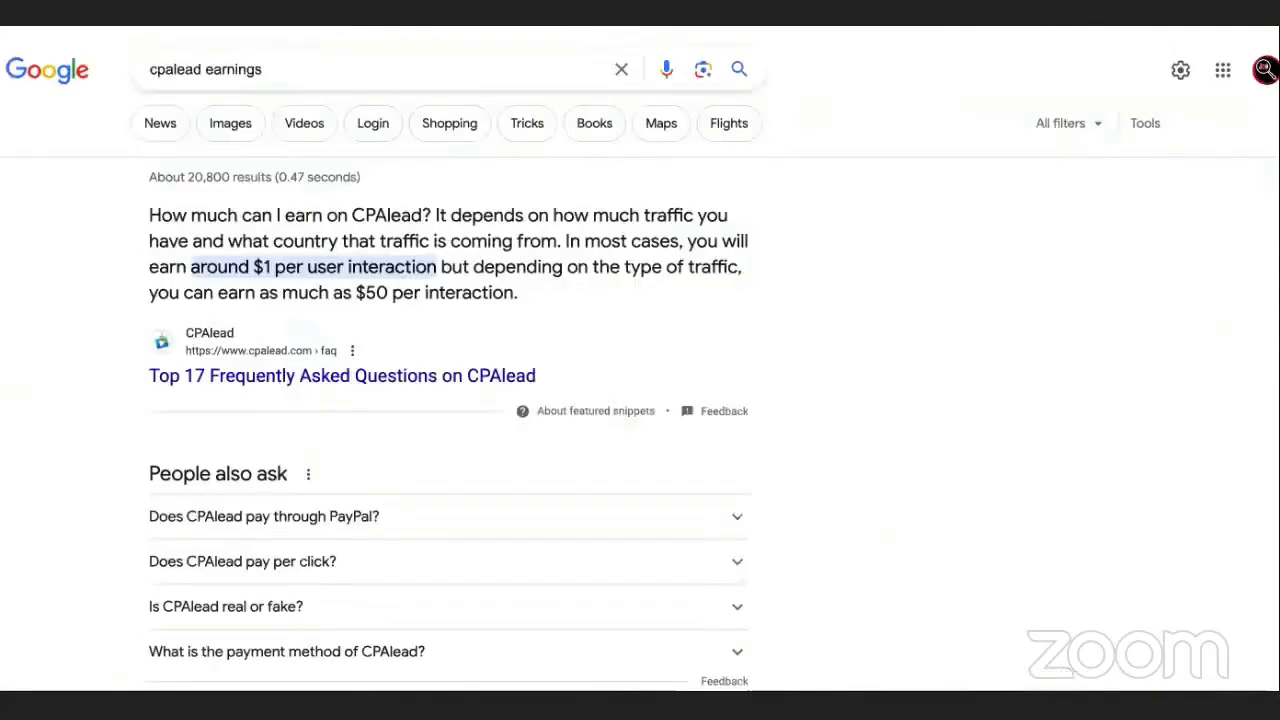
- Return to the cpalead earnings search and highlight the query and its word cpalead, glancing at the Antijob Affiliate Army benefits section in between
click(339, 70)
triple_click(150, 69)
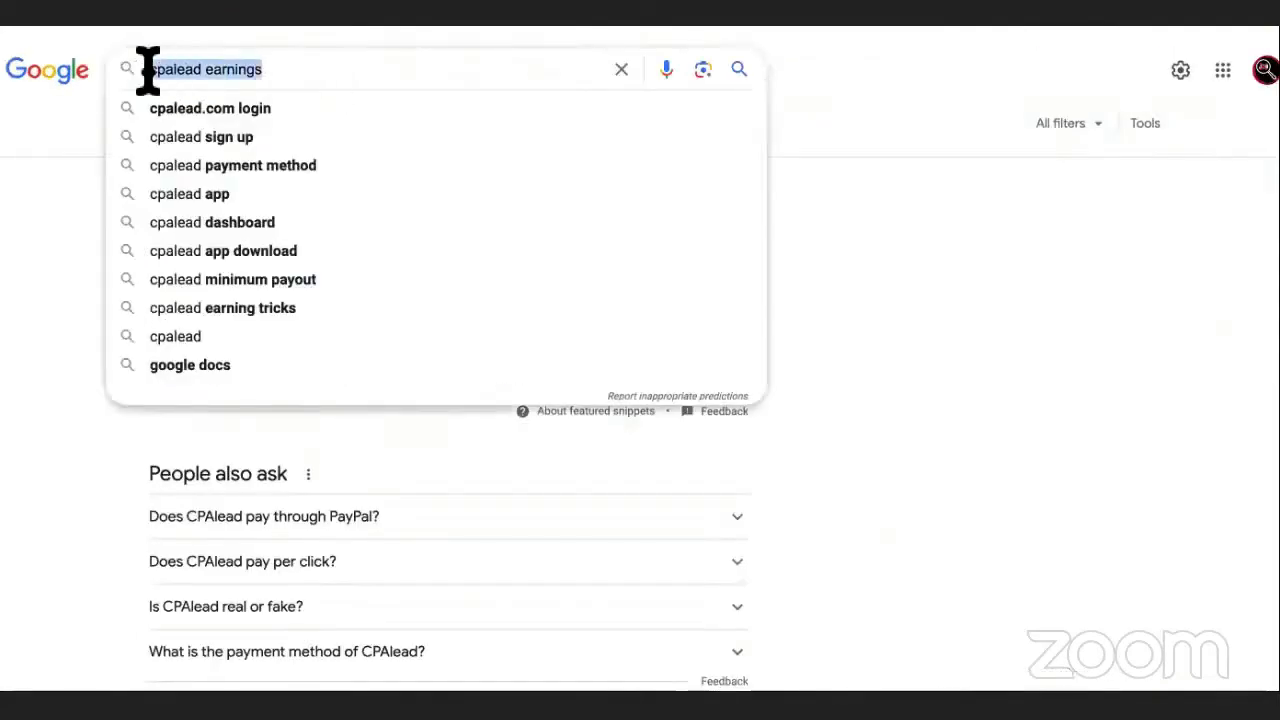
click(268, 62)
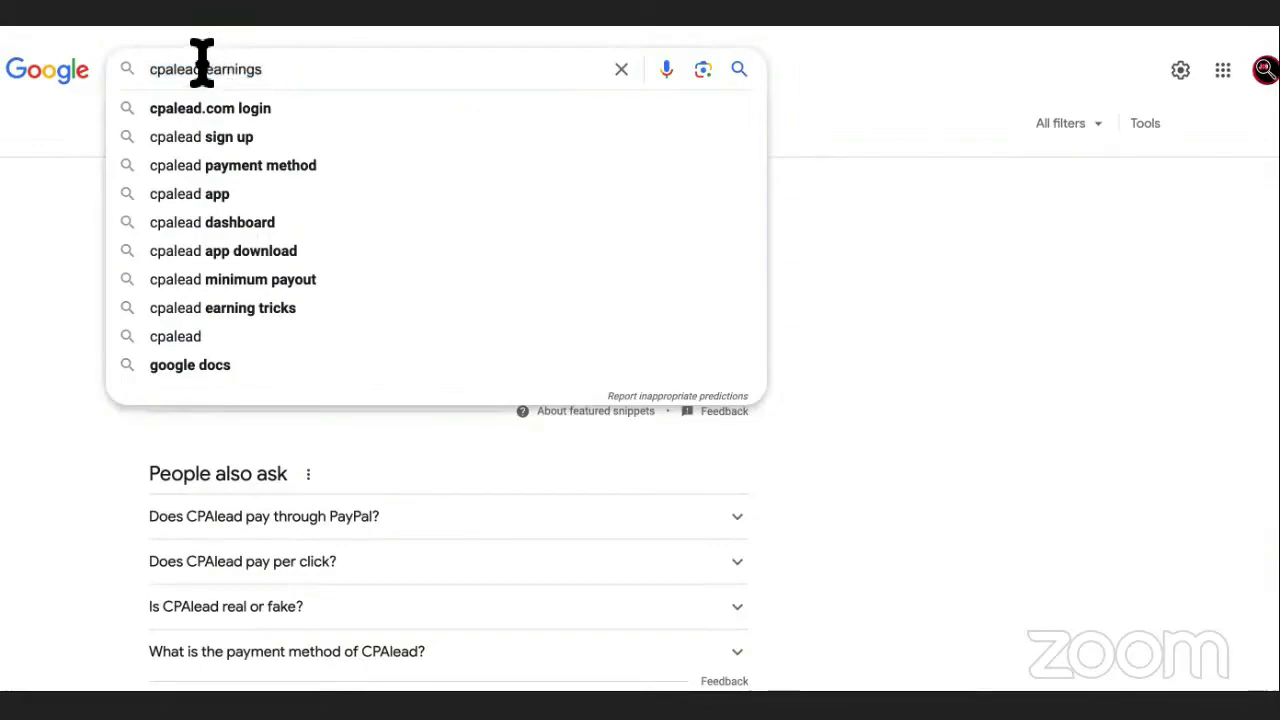
drag(202, 62, 137, 57)
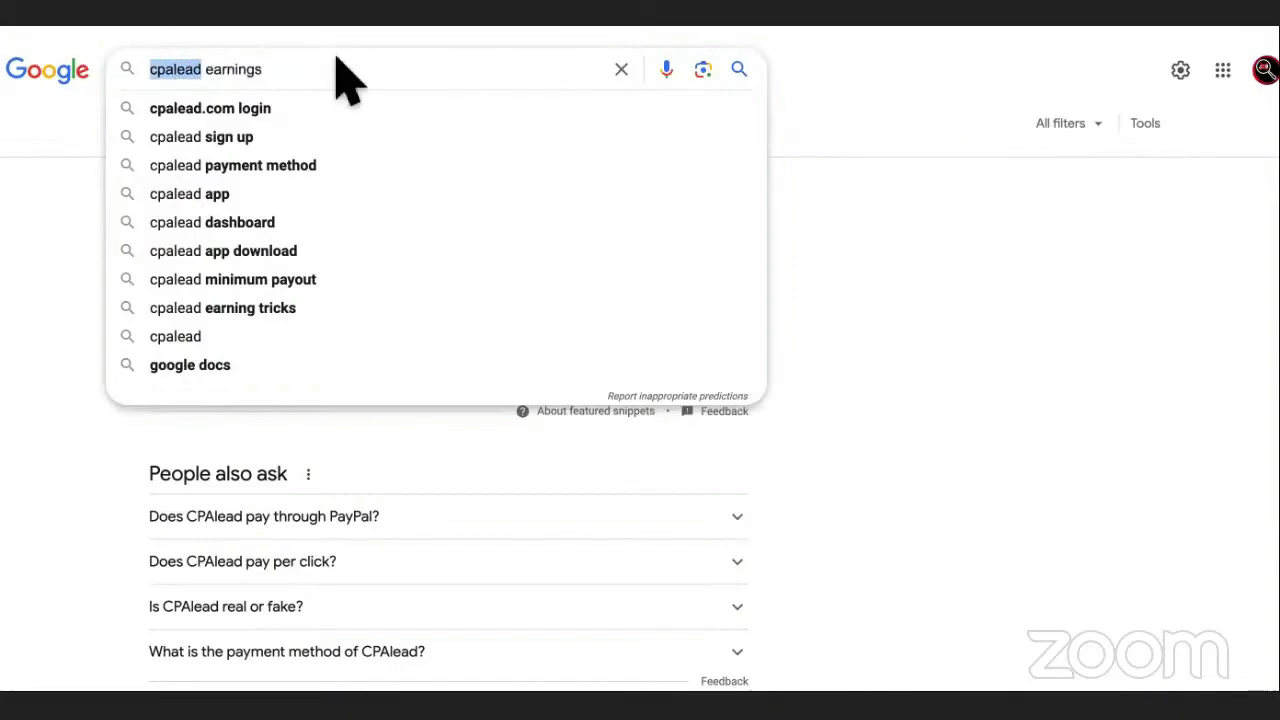
key(ctrl+Tab)
scroll(450, 110, up, 1)
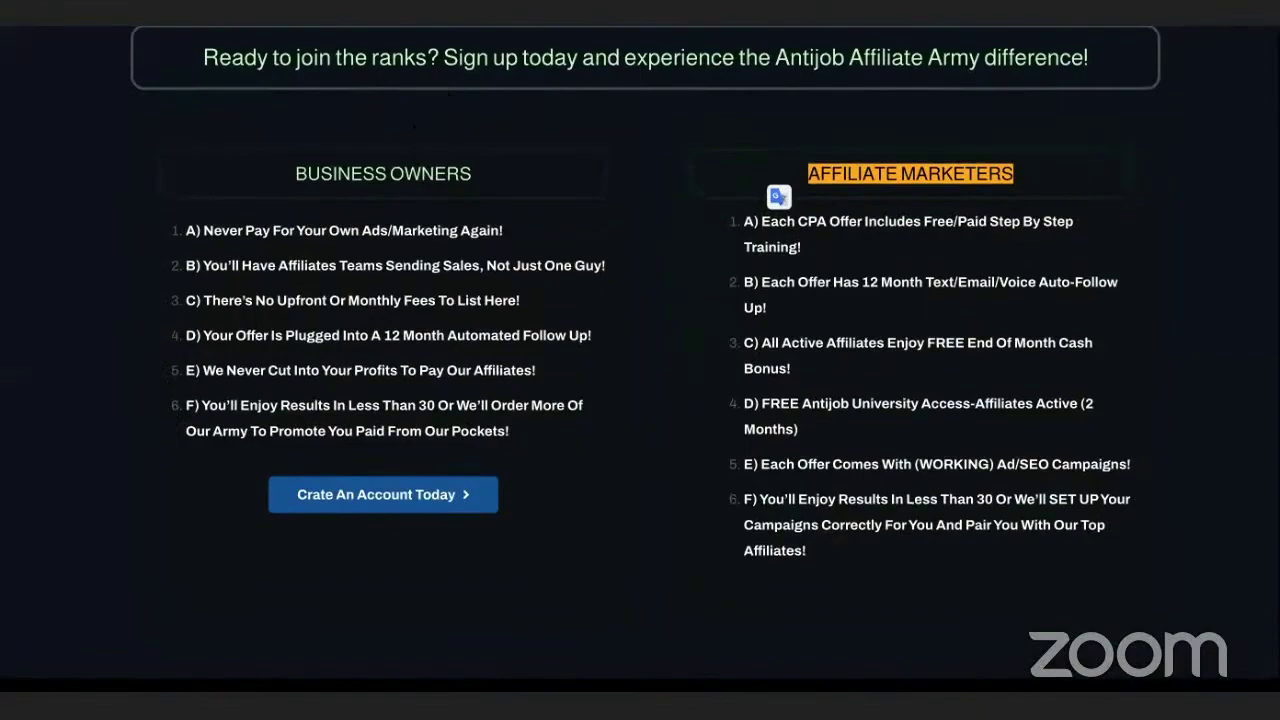
key(ctrl+shift+Tab)
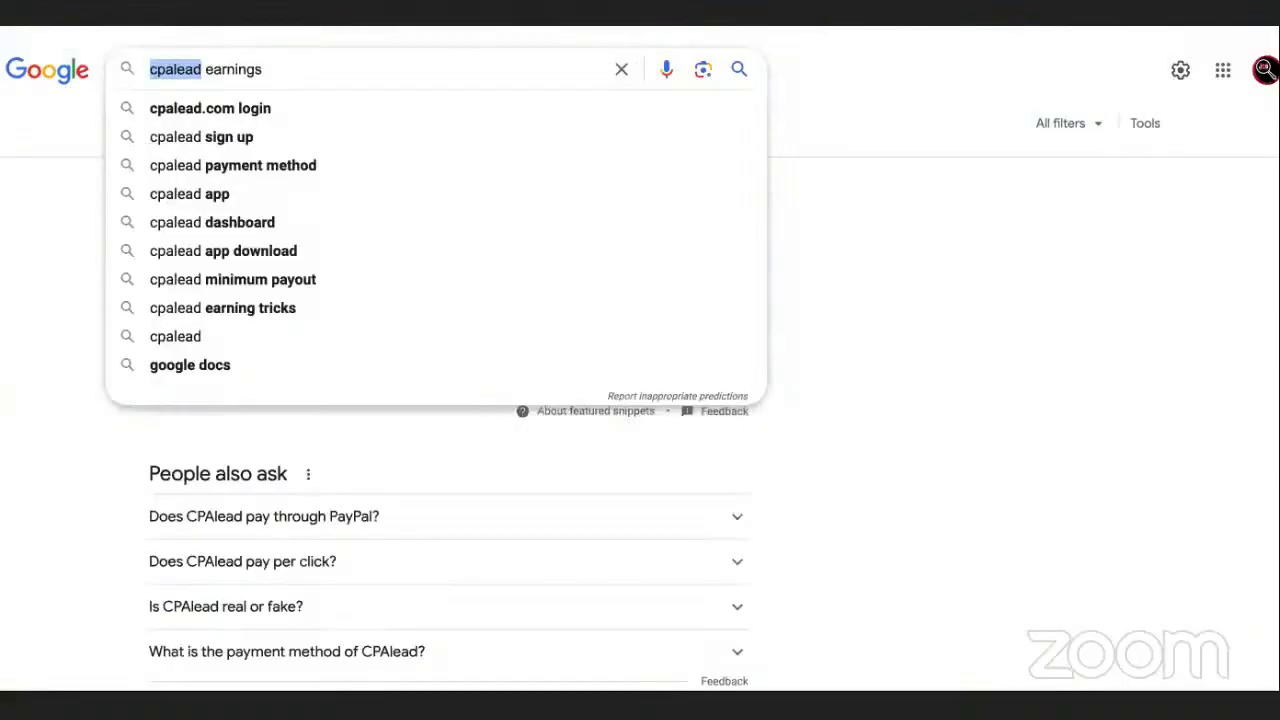
click(544, 69)
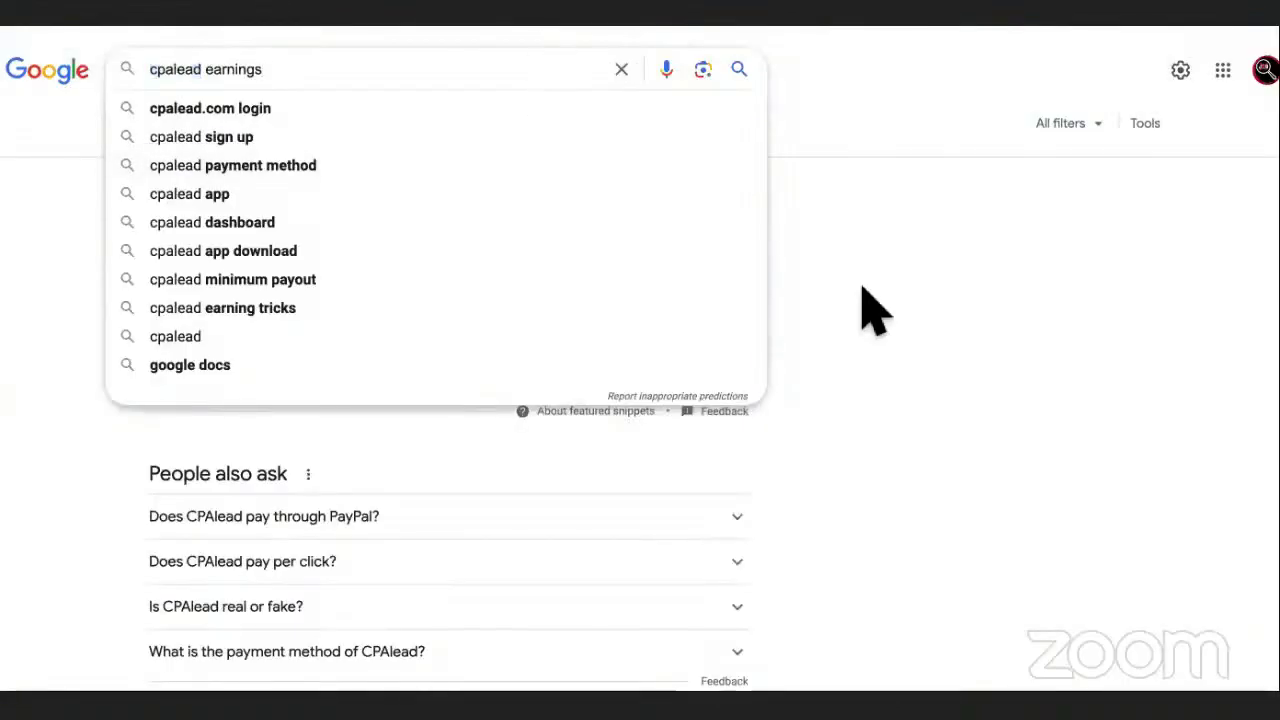
triple_click(352, 69)
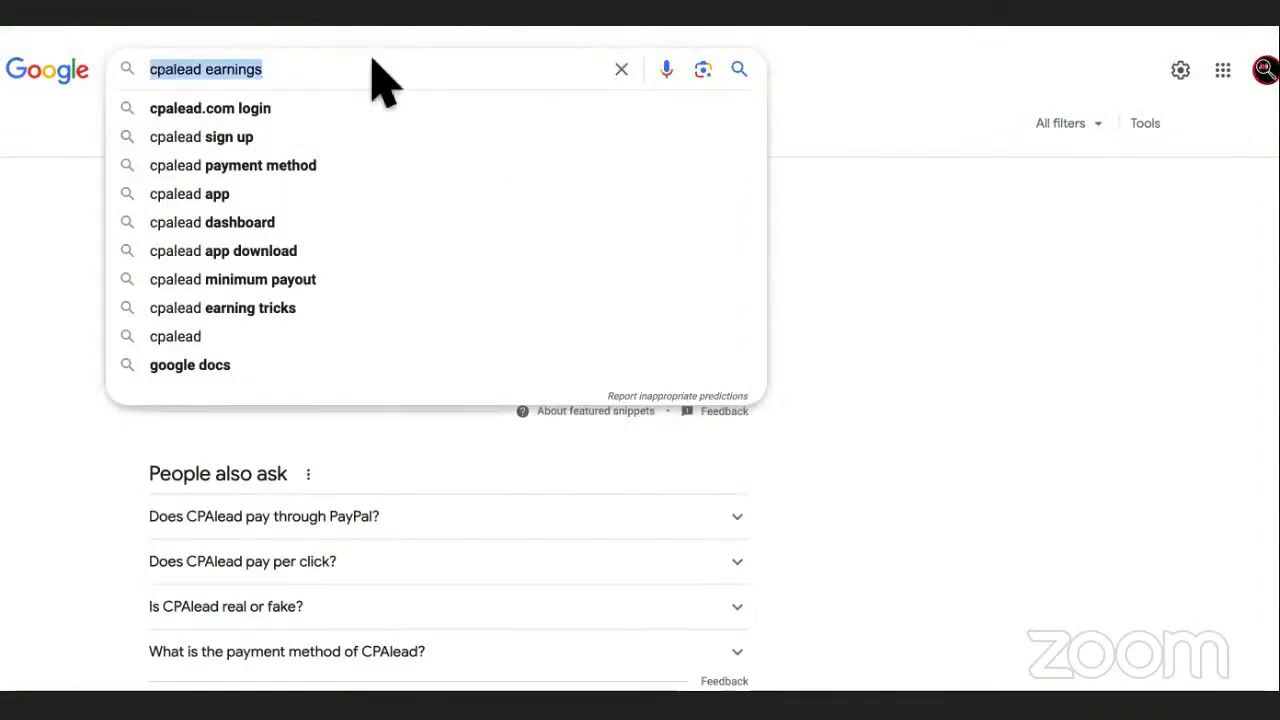
- Switch to the Google Docs document and add Courses as a new item after Adsense in the numbered list
key(alt+Tab)
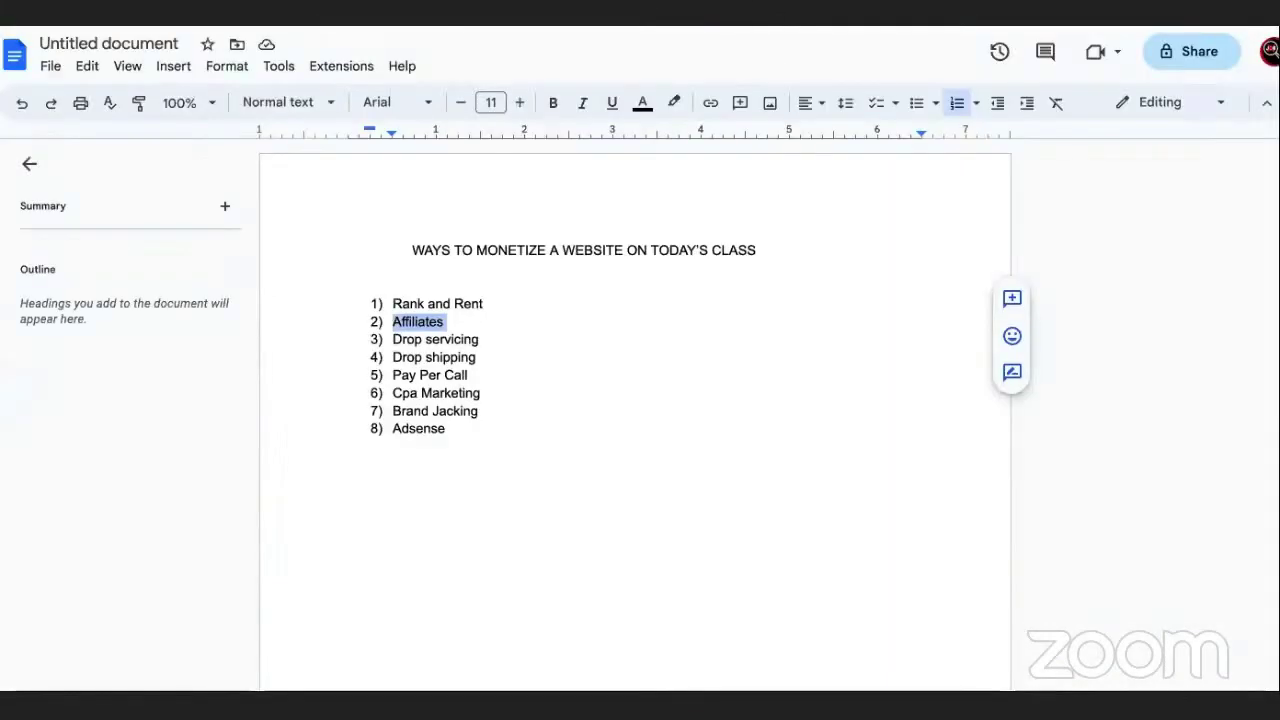
click(500, 428)
key(Return)
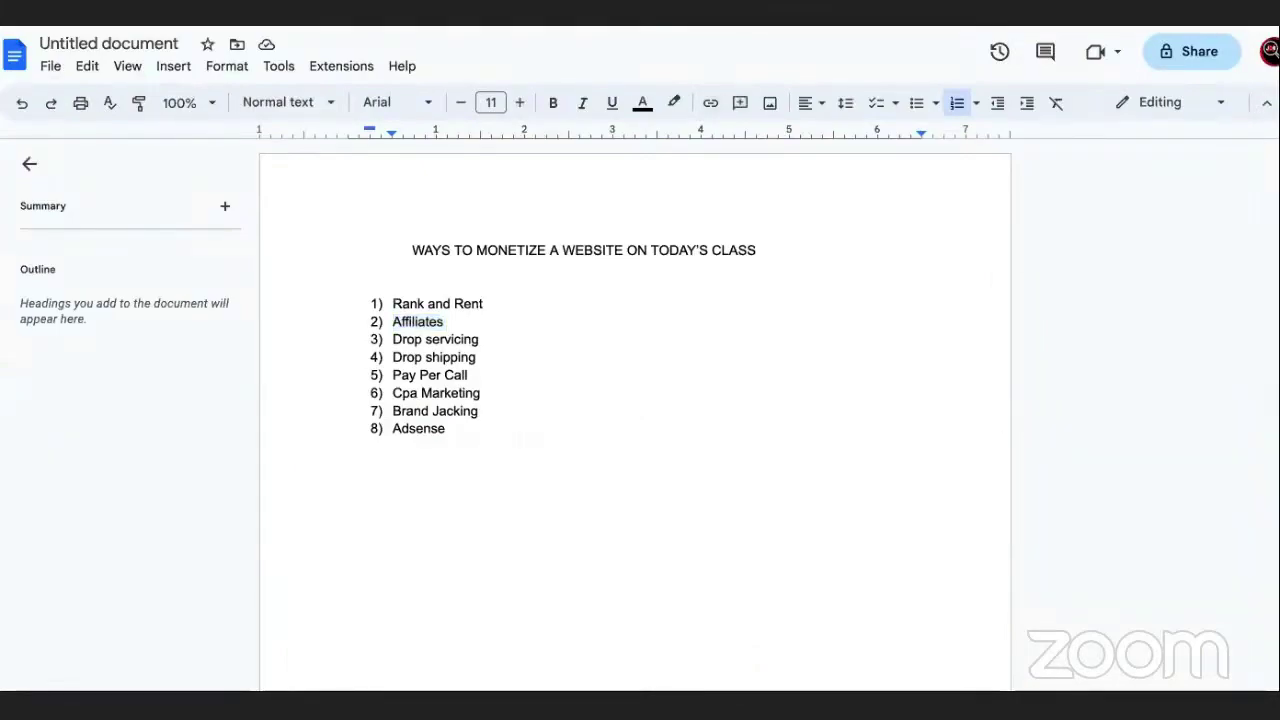
text(Cours)
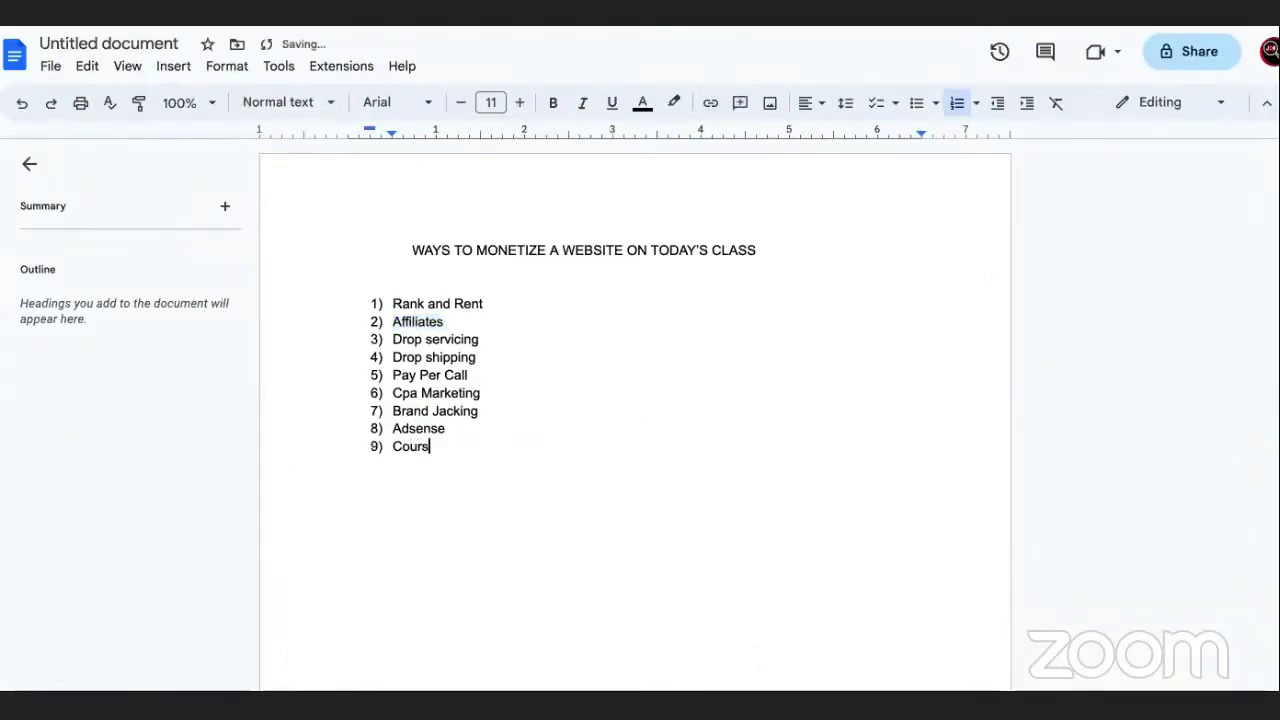
- Return to the Google search, enter affiliate marketing courses to view its suggestions, and reload the cpalead earnings results without submitting
key(alt+Tab)
click(450, 55)
key(ctrl+shift+Left)
key(ctrl+shift+Left)
text(a)
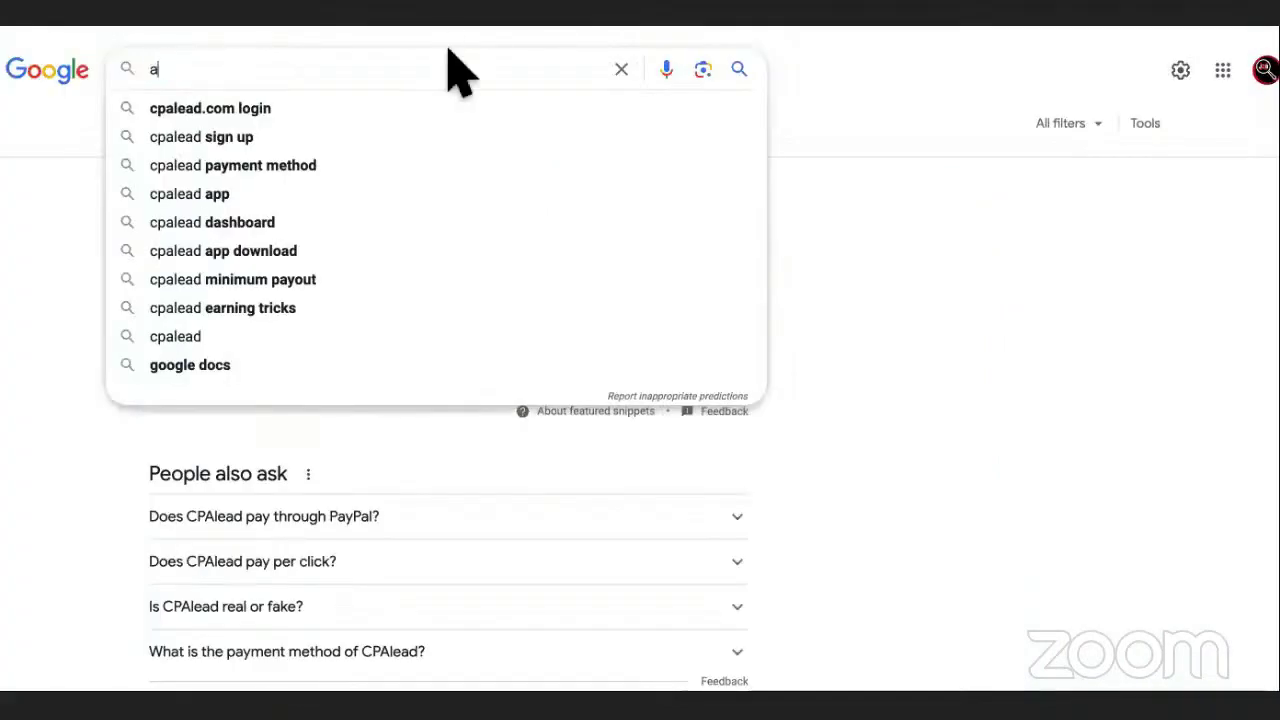
text(ffiliat)
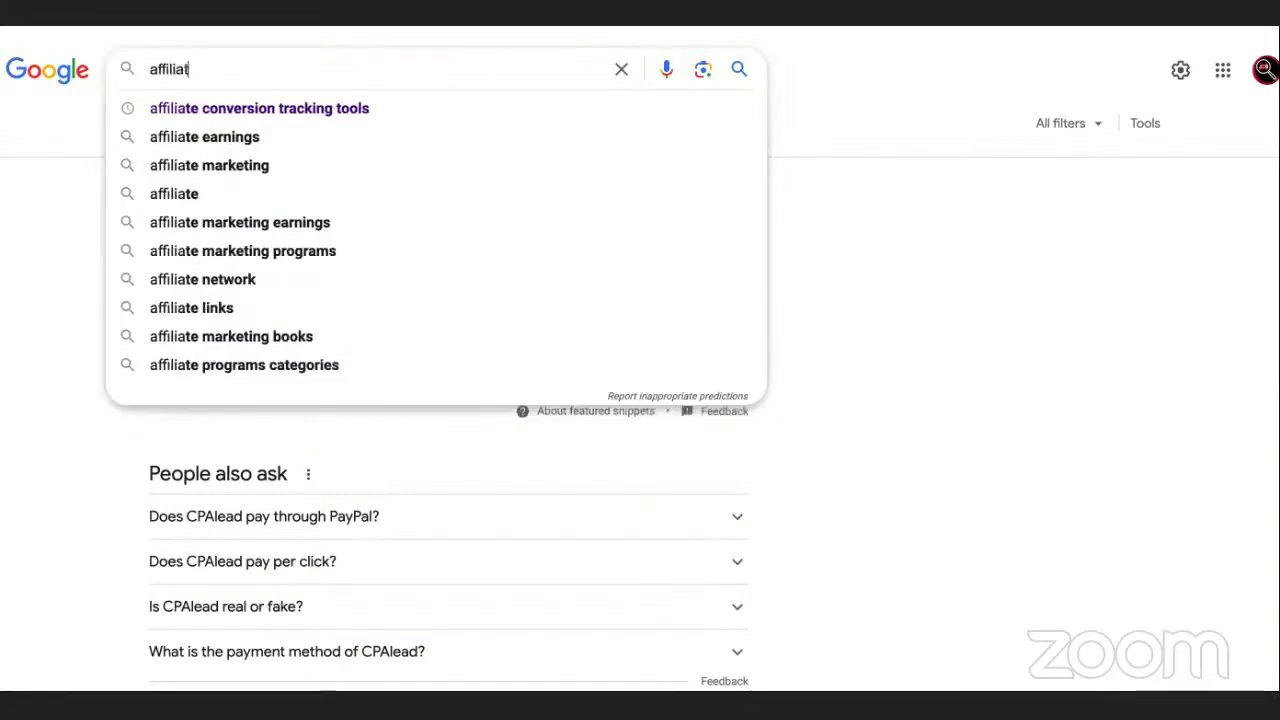
text(e marketing)
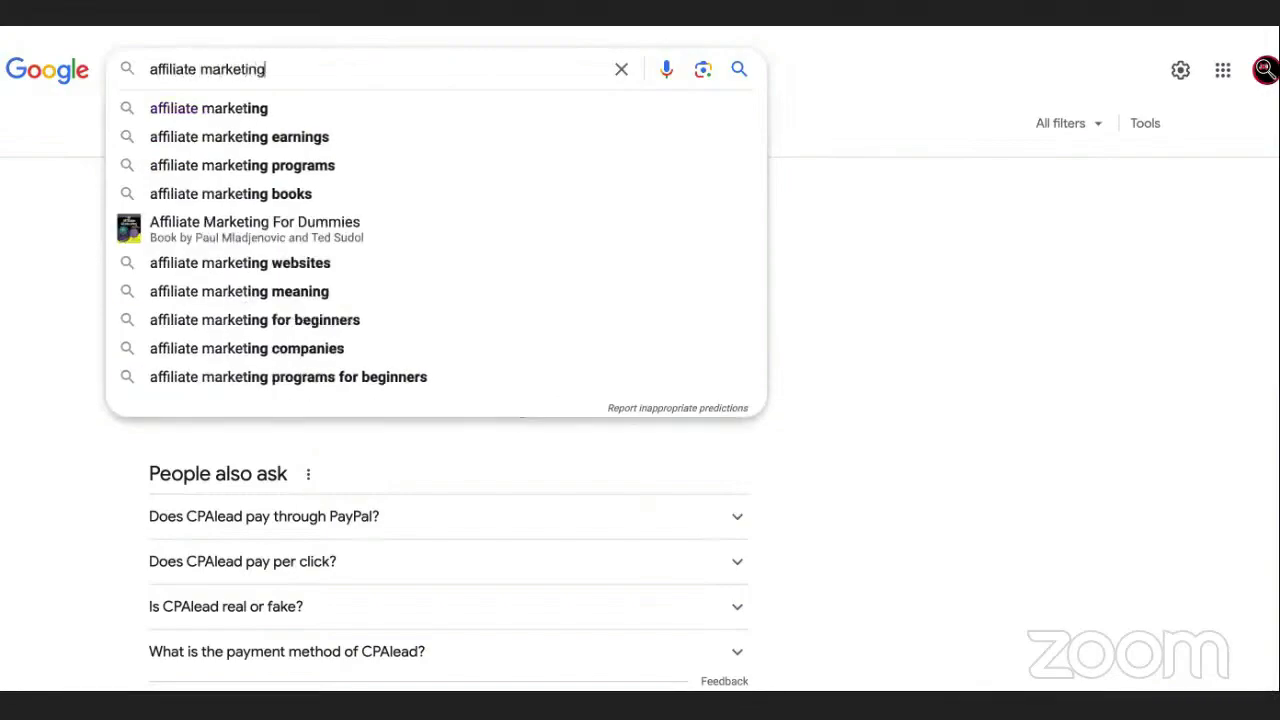
text( courses)
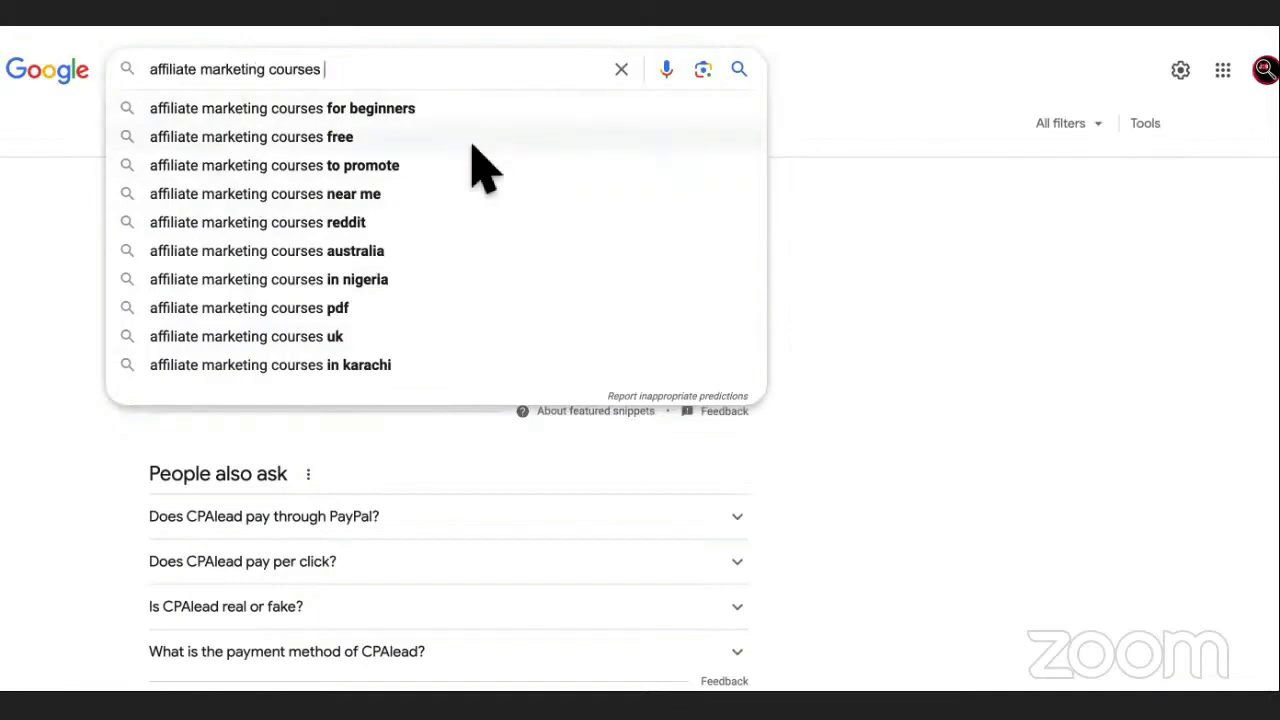
key(F5)
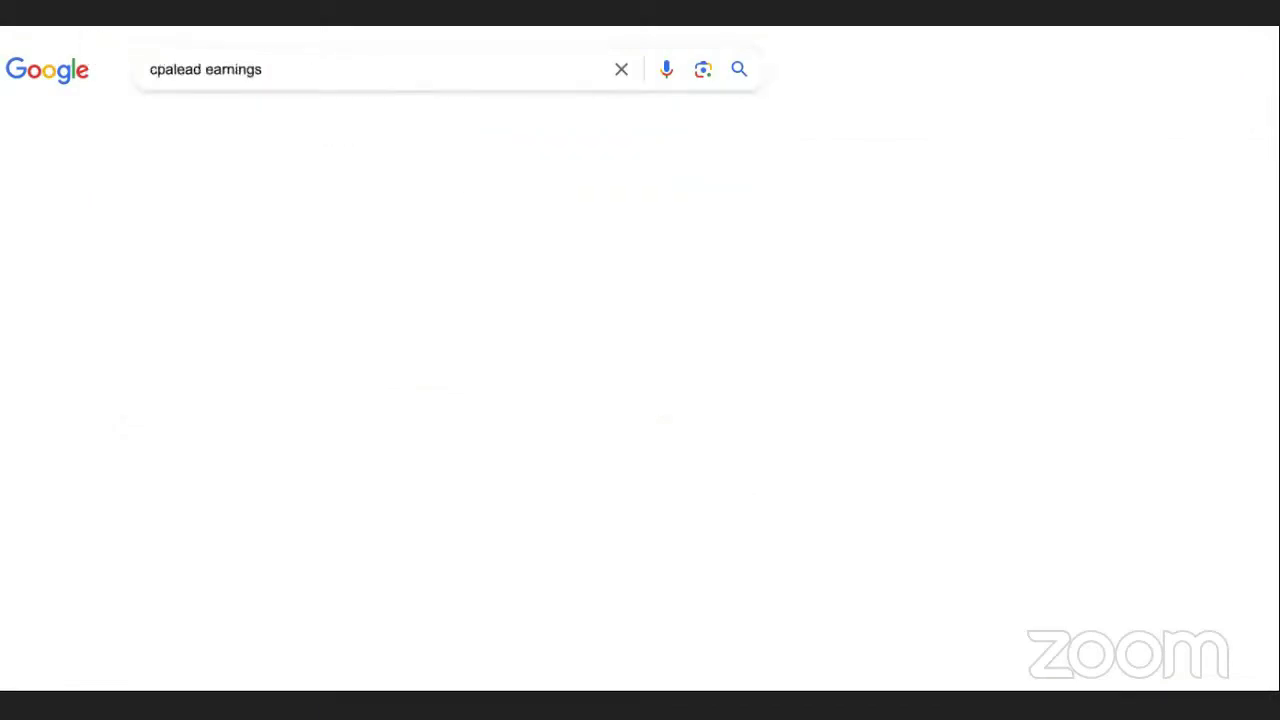
- Go back to the monetization list and highlight Adsense, Cpa Marketing, Drop shipping and Affiliates one after another
key(ctrl+Tab)
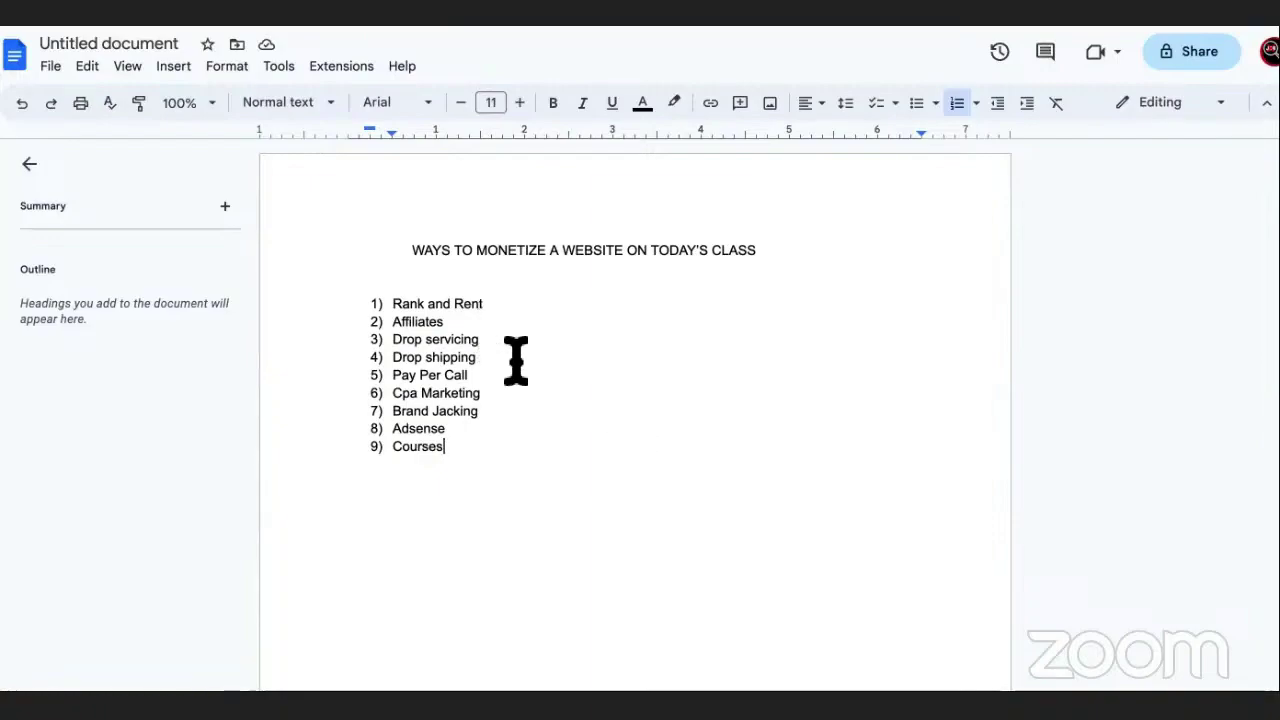
double_click(480, 426)
drag(463, 428, 396, 428)
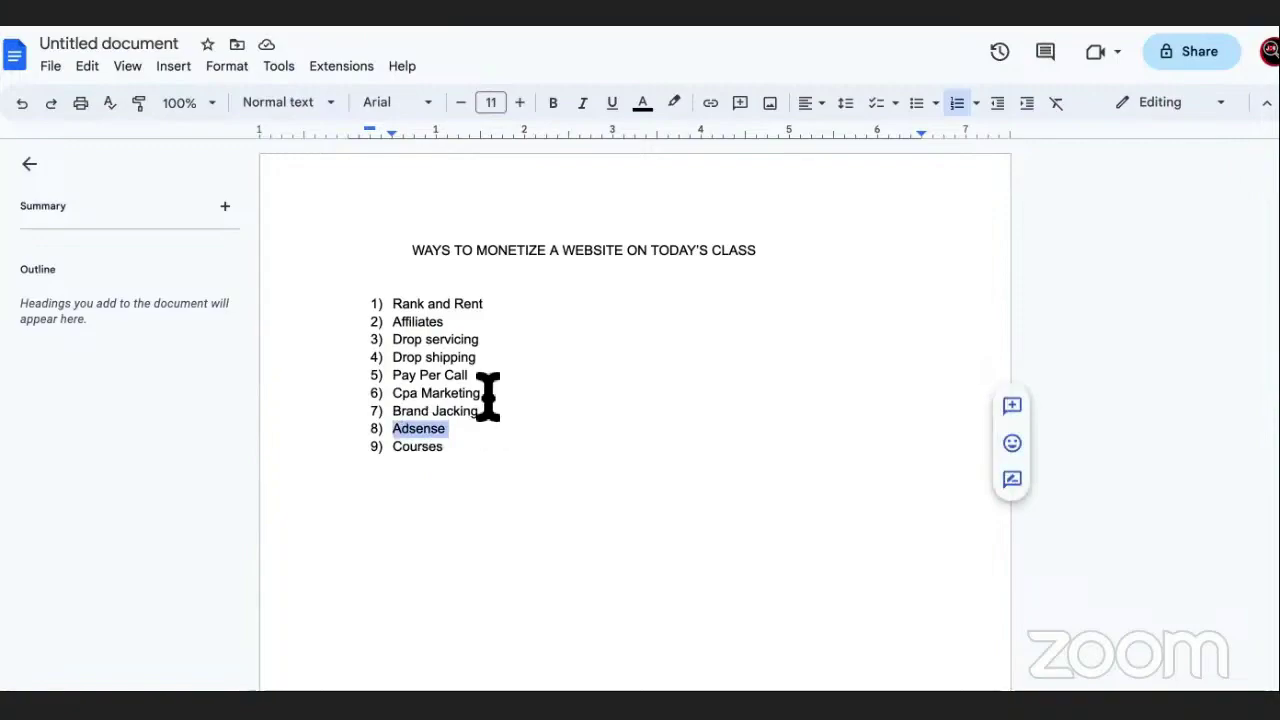
drag(486, 395, 391, 393)
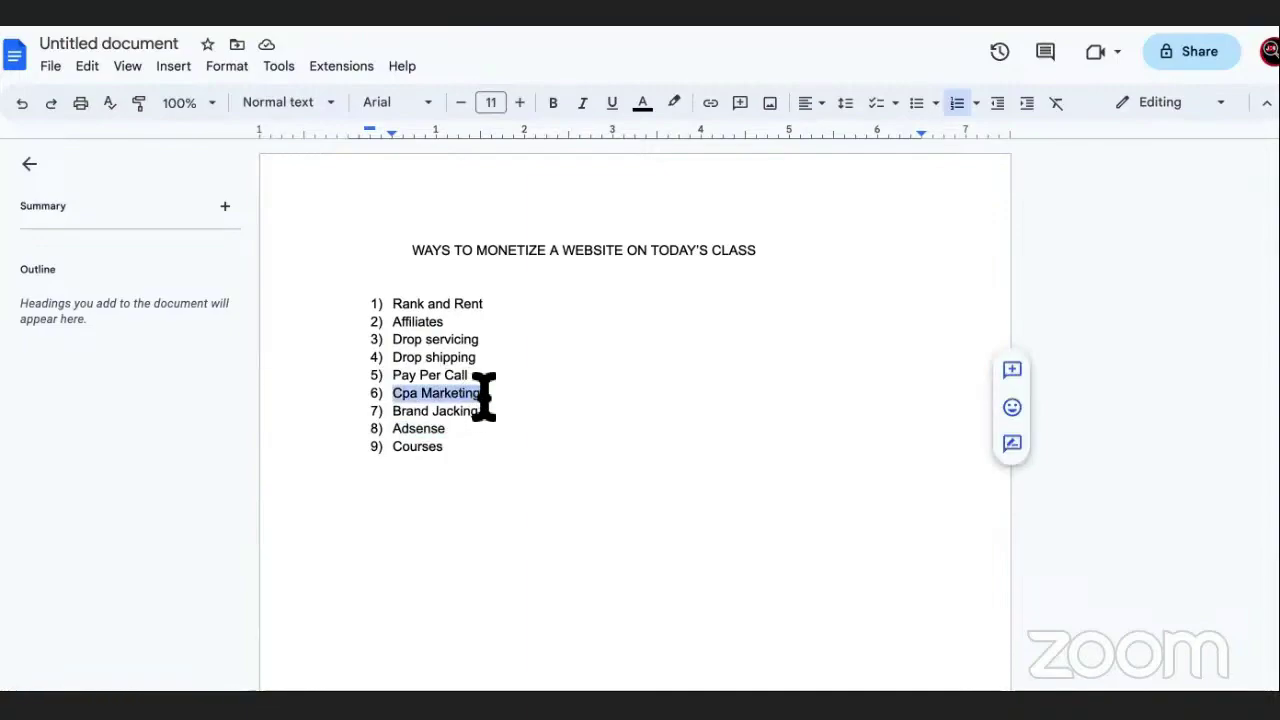
drag(489, 363, 388, 357)
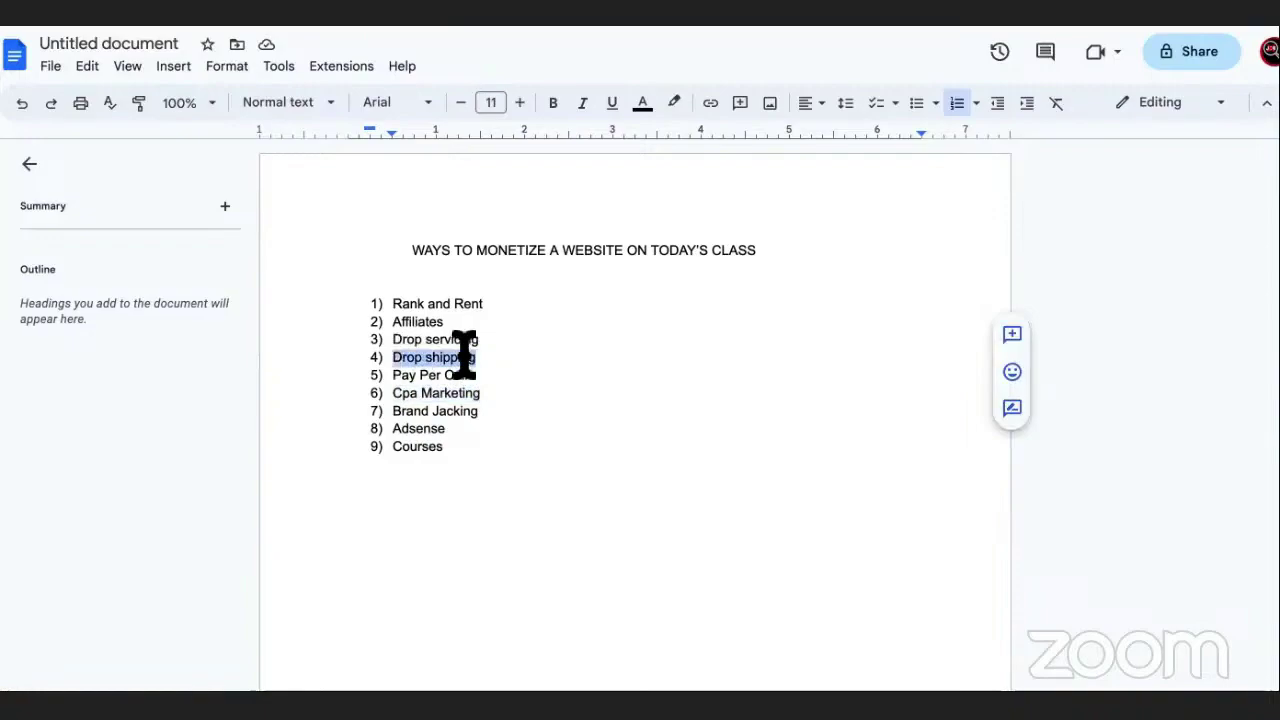
drag(447, 321, 394, 320)
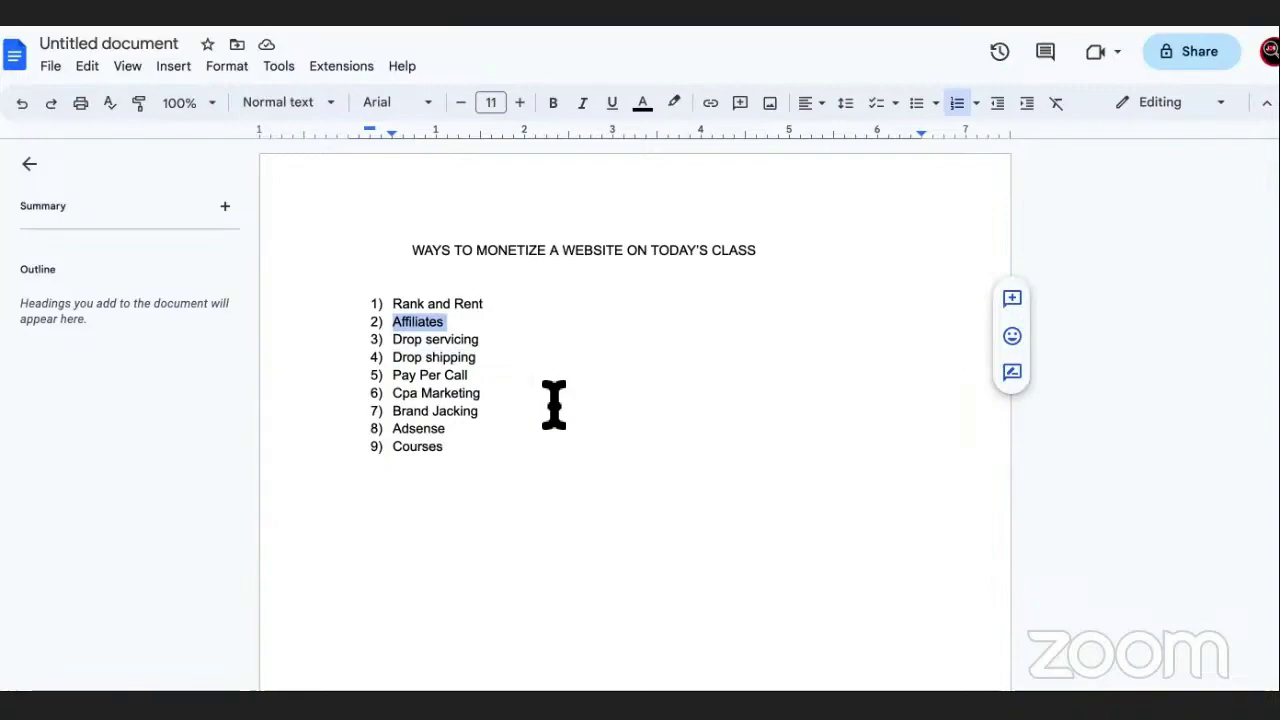
- Search Google for products to do my own plumbing from home
key(ctrl+Tab)
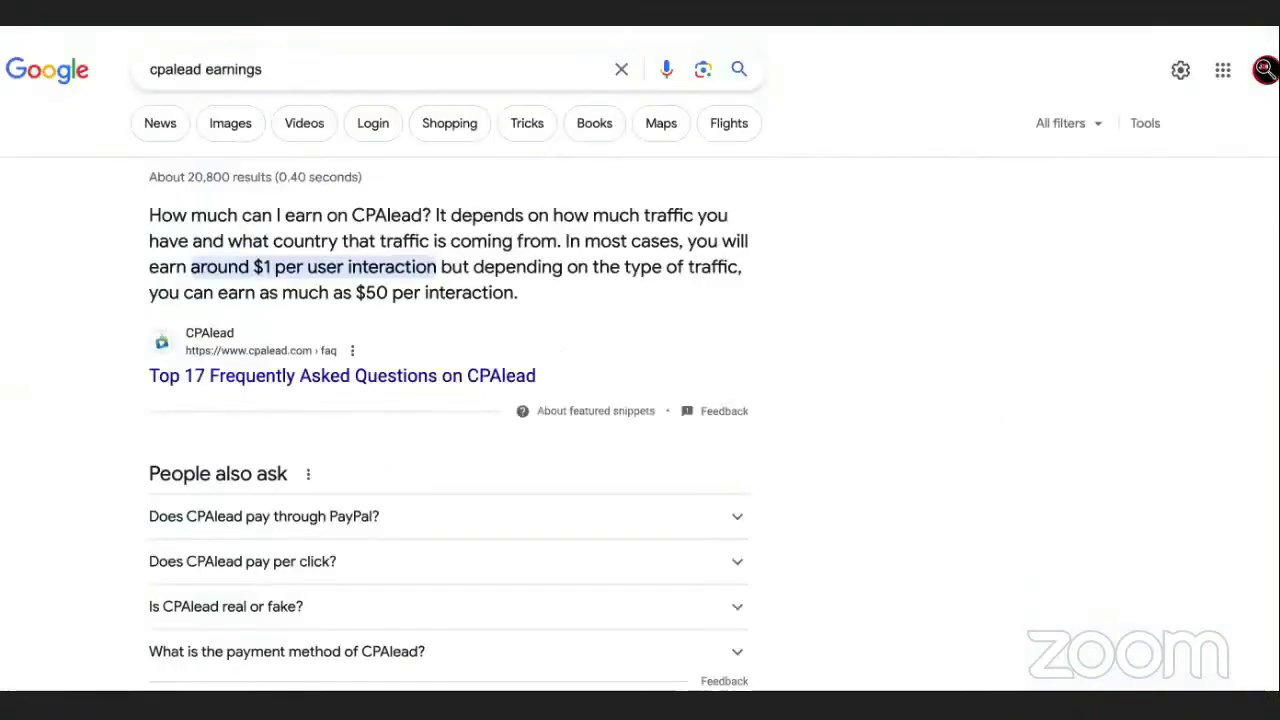
click(405, 62)
text(prou)
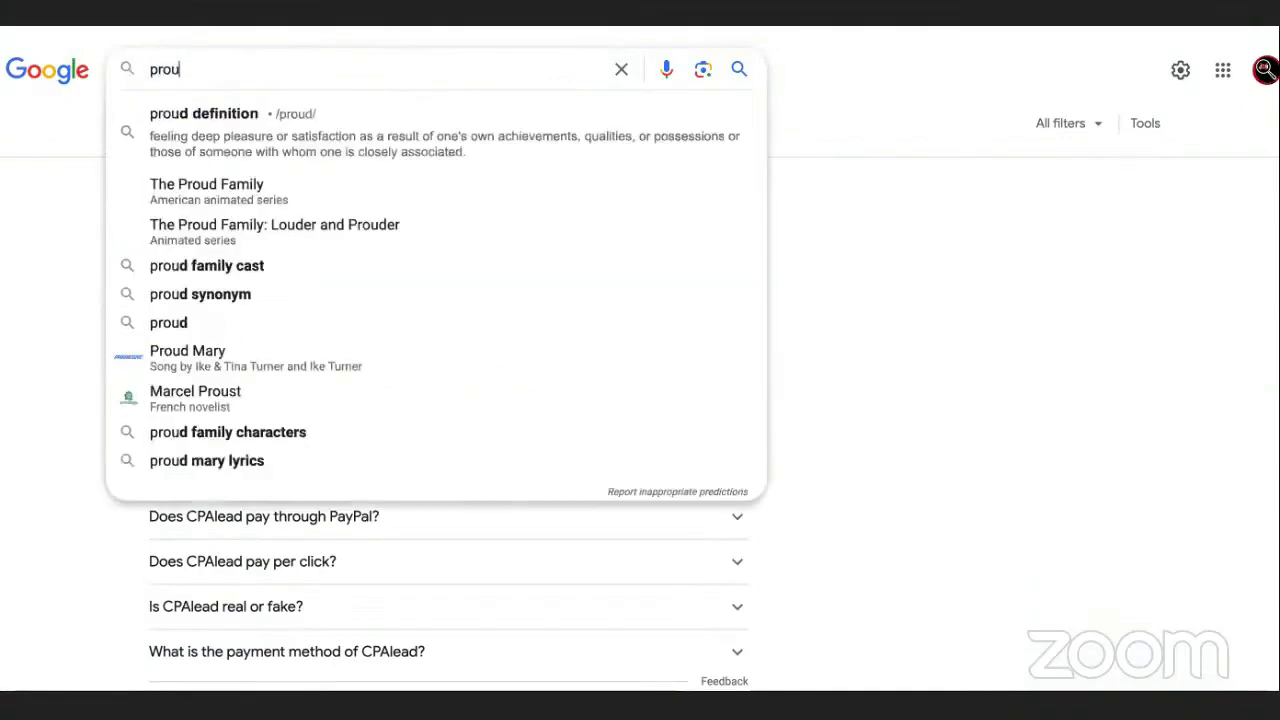
key(BackSpace)
text(ducts)
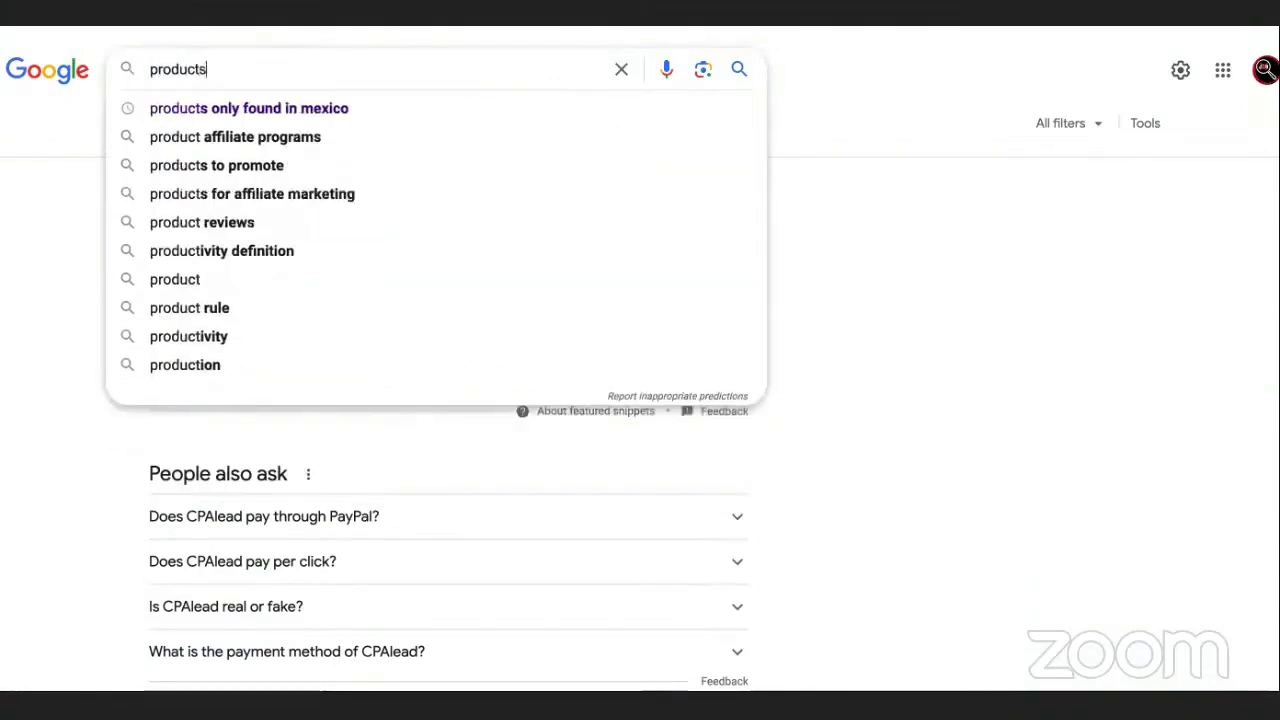
text( to do my own)
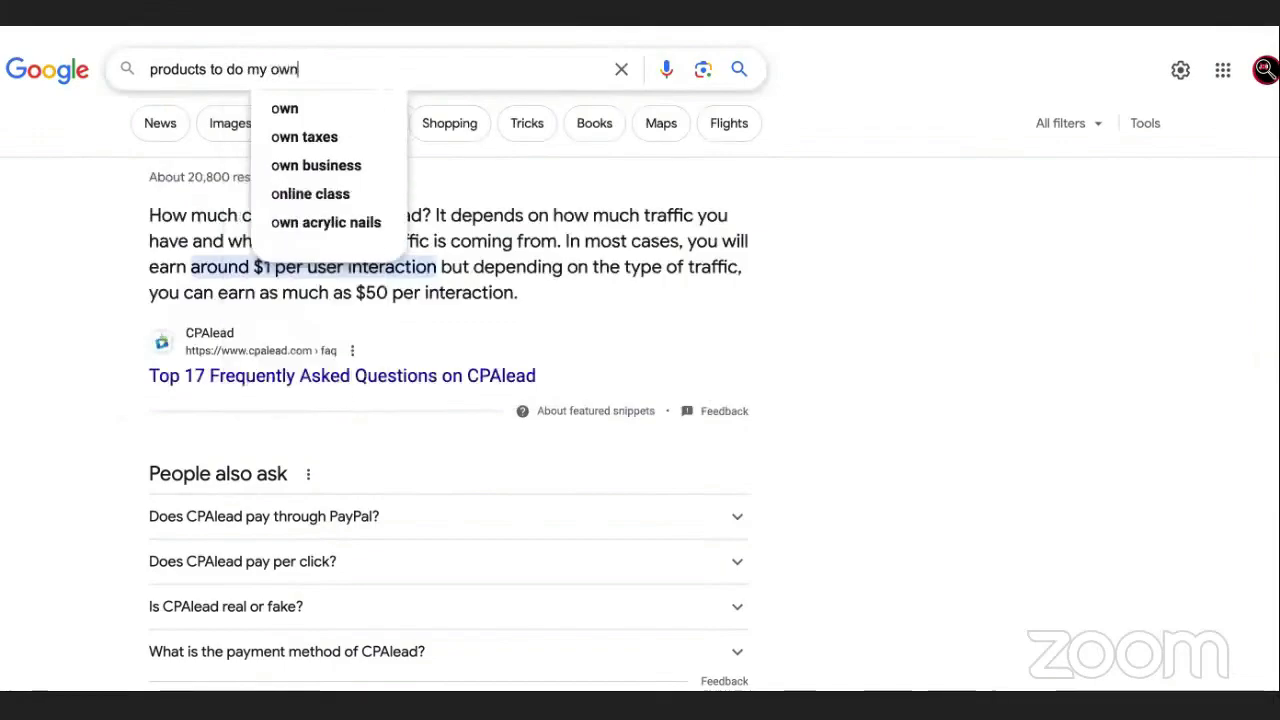
text( plubm)
key(BackSpace)
key(BackSpace)
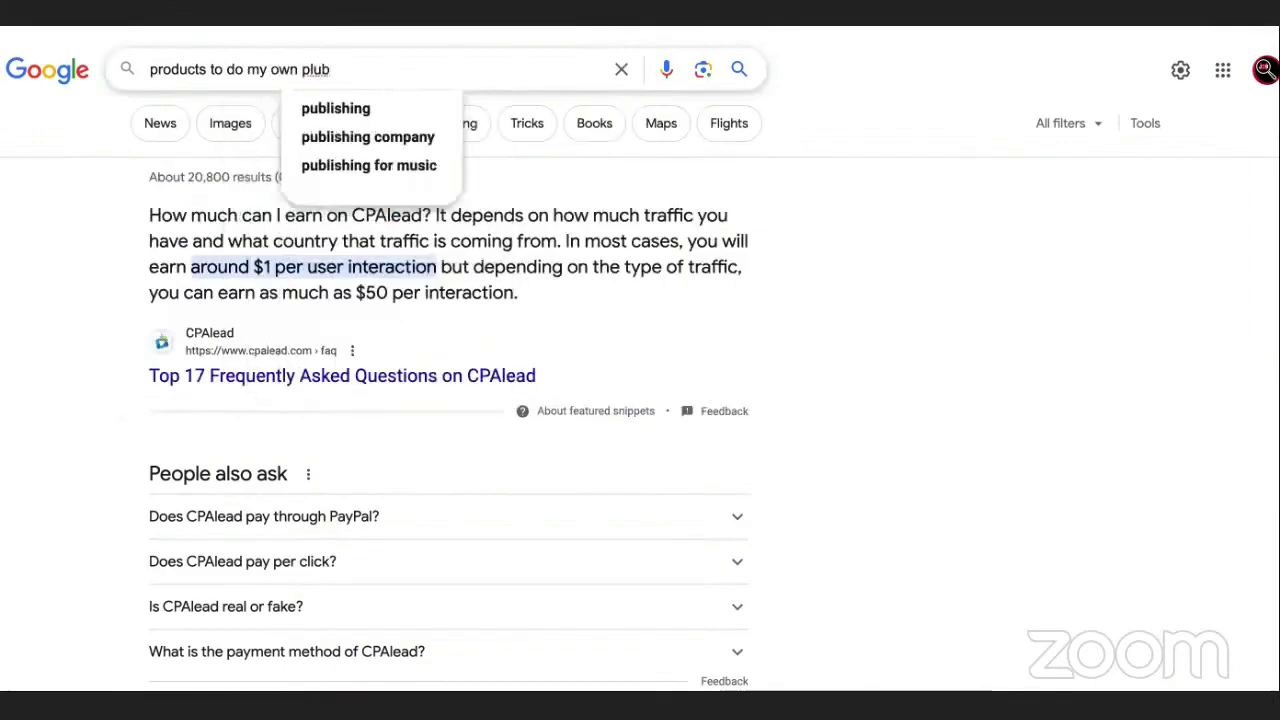
text(mbing from home)
key(Return)
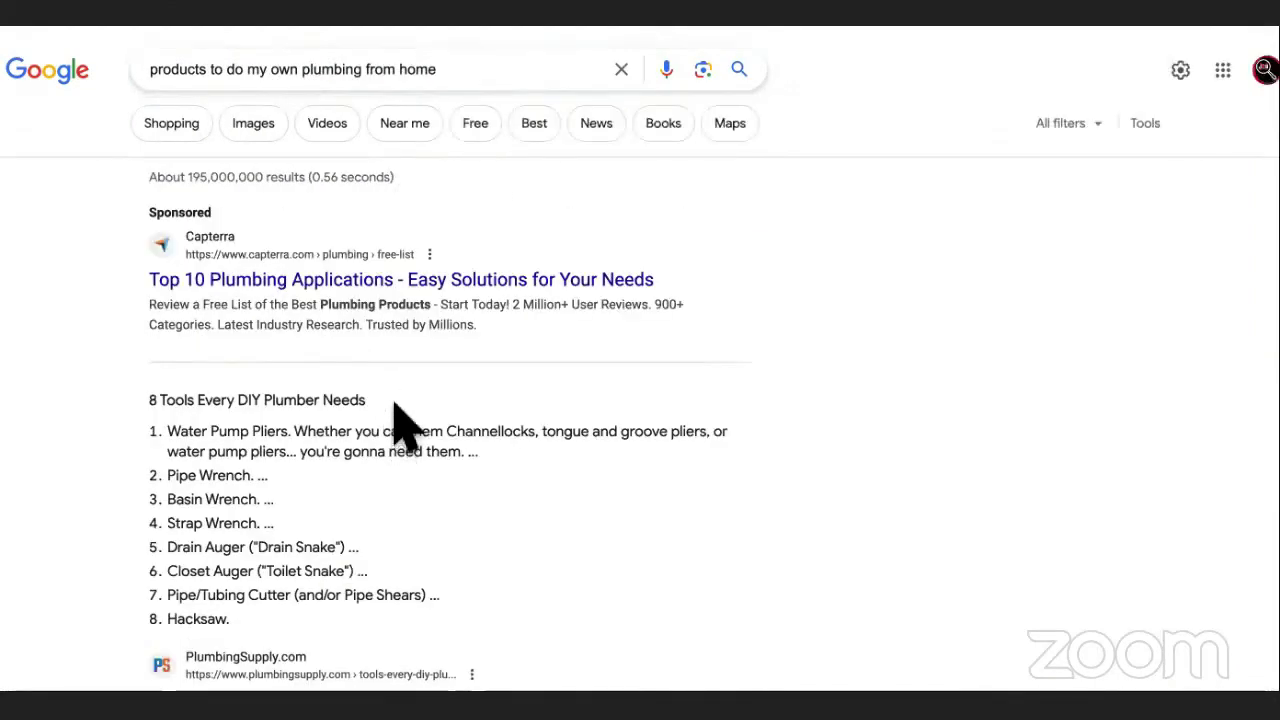
- Examine the featured list of plumbing tools and highlight its heading, 8 Tools Every DIY Plumber Needs
drag(348, 405, 163, 408)
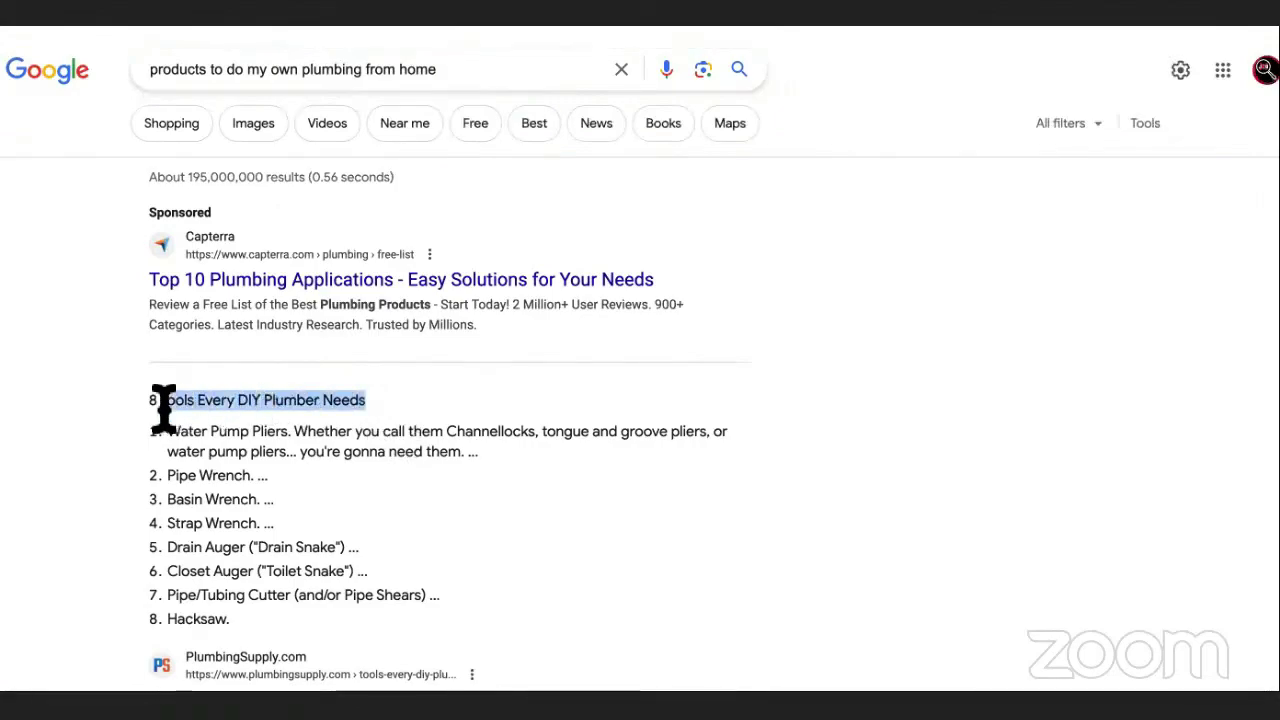
drag(325, 400, 205, 400)
scroll(262, 500, down, 1)
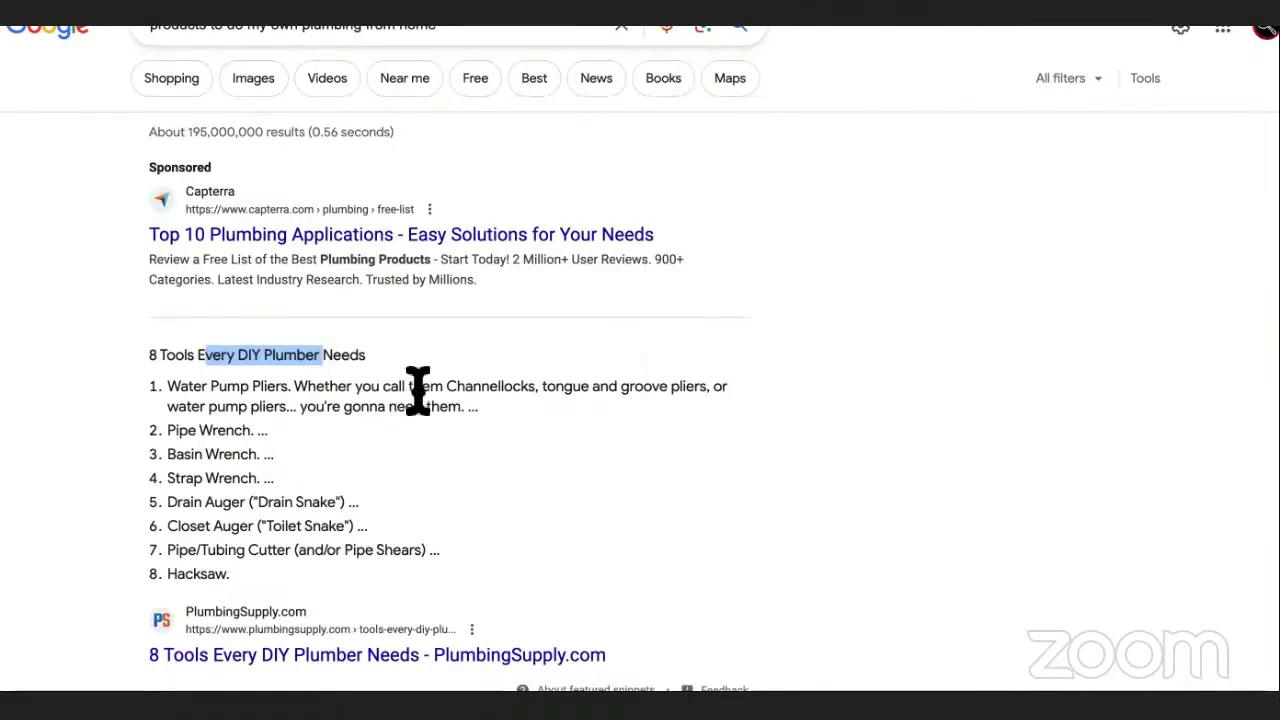
scroll(418, 390, down, 1)
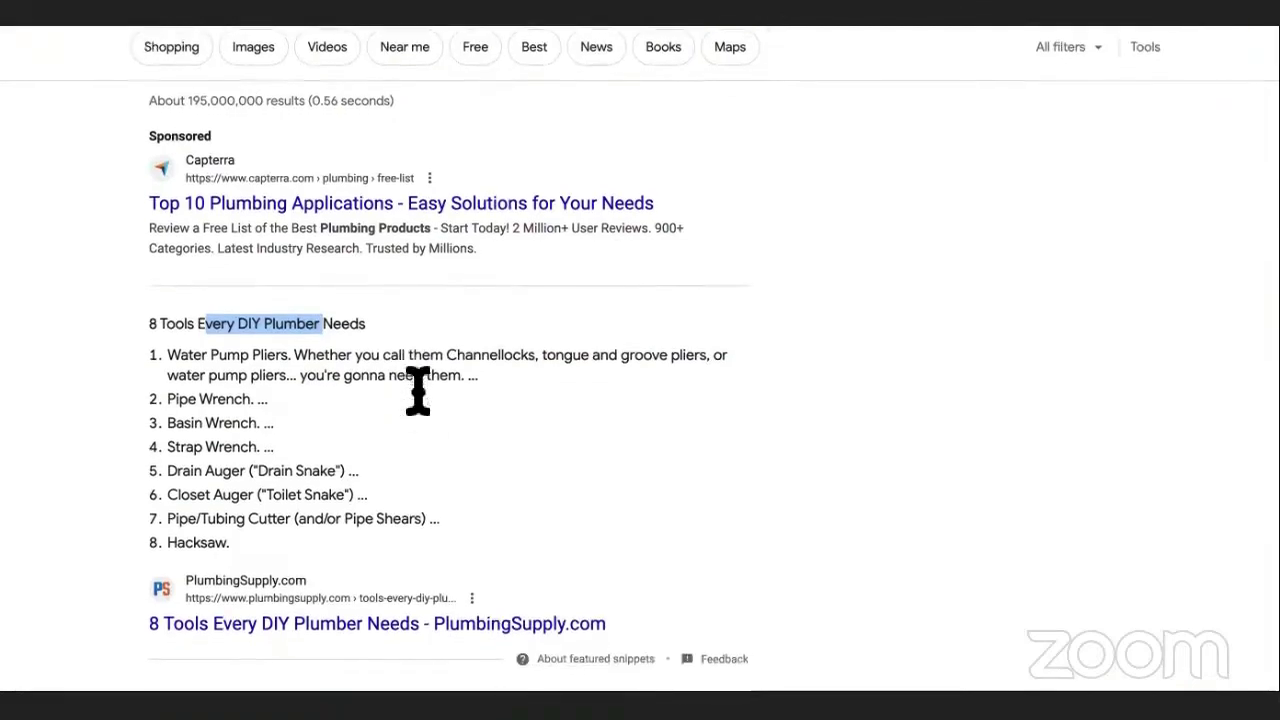
click(320, 316)
drag(320, 316, 160, 320)
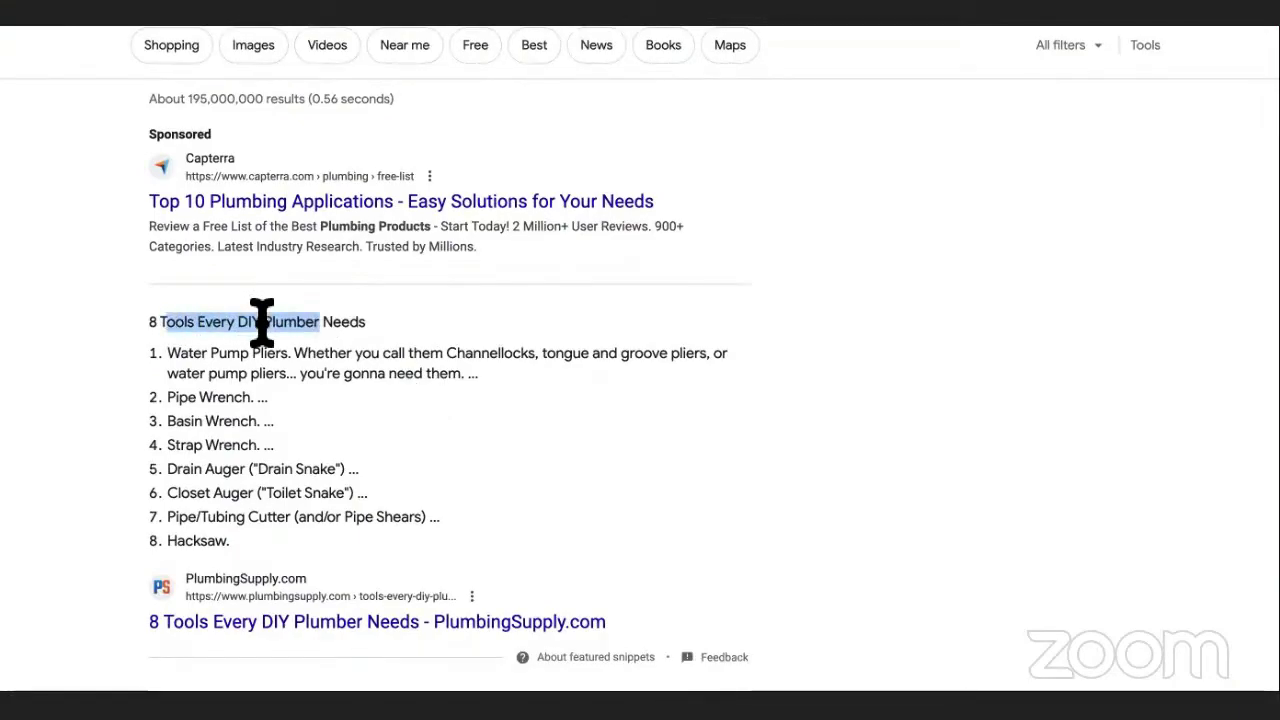
scroll(260, 321, up, 2)
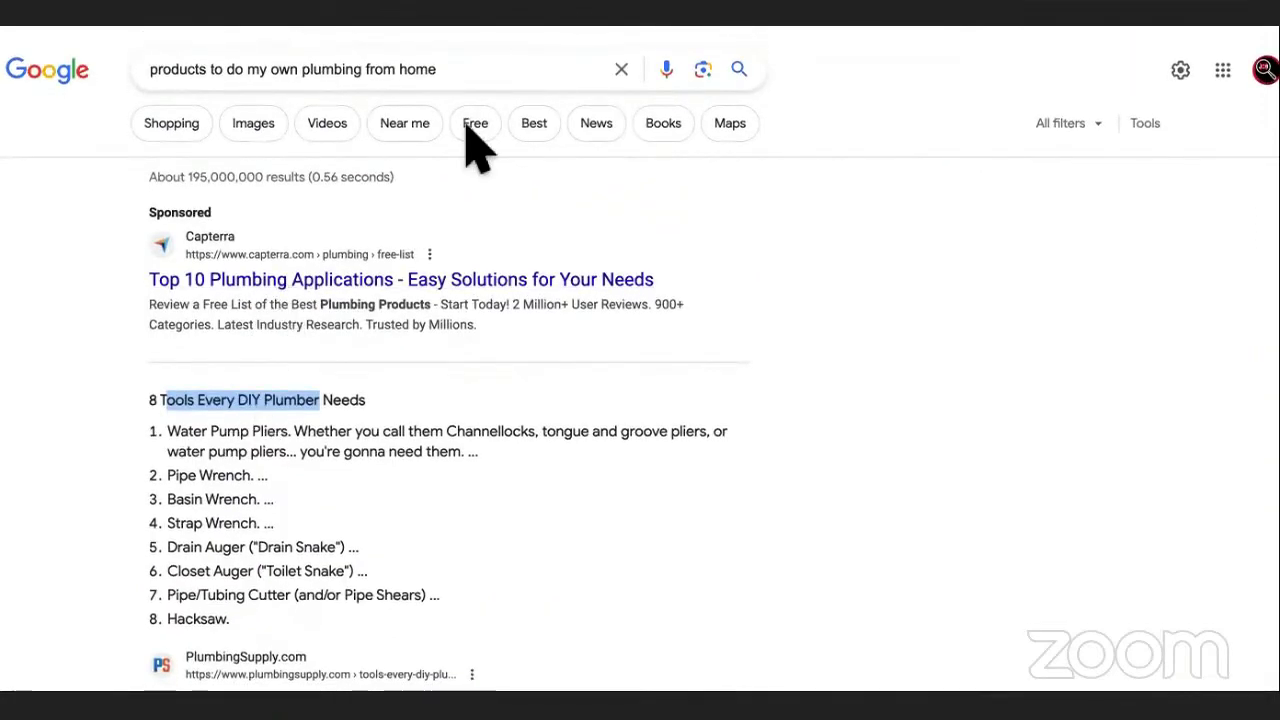
- Highlight Courses in the document's list and enter how to get my plumbing in the Google search to view its suggestions
key(ctrl+Tab)
drag(447, 441, 394, 449)
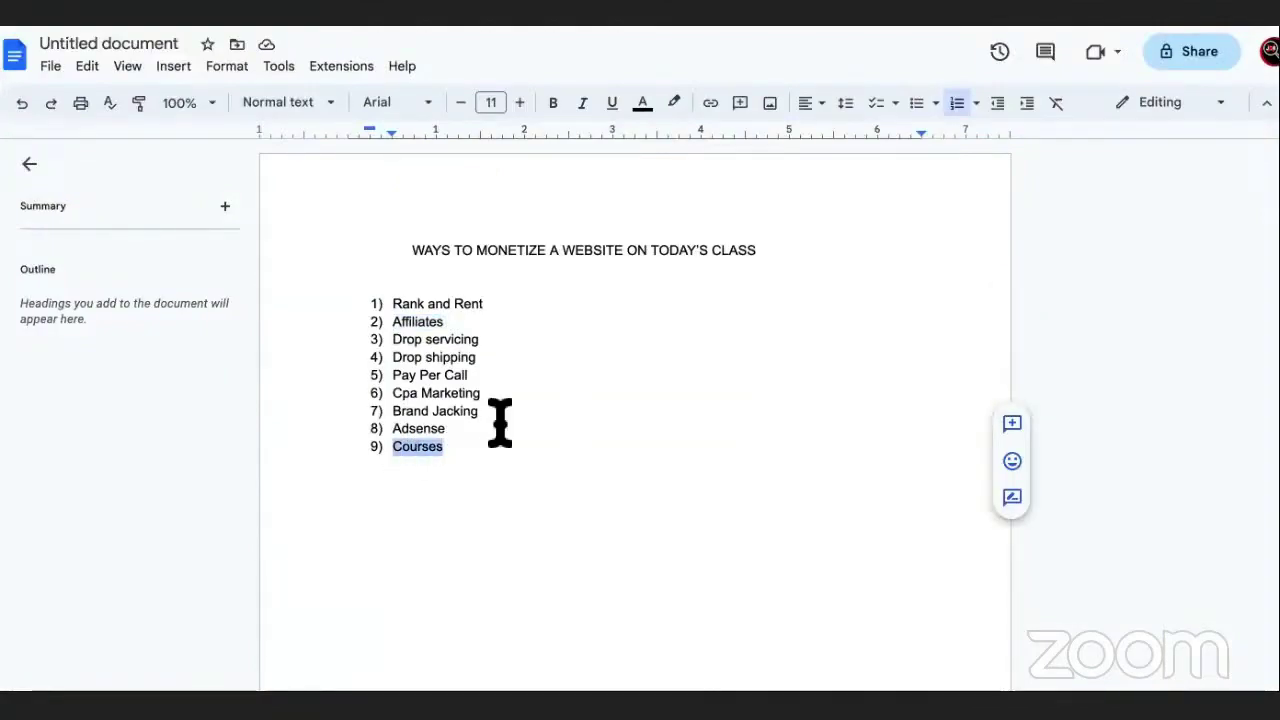
key(ctrl+Tab)
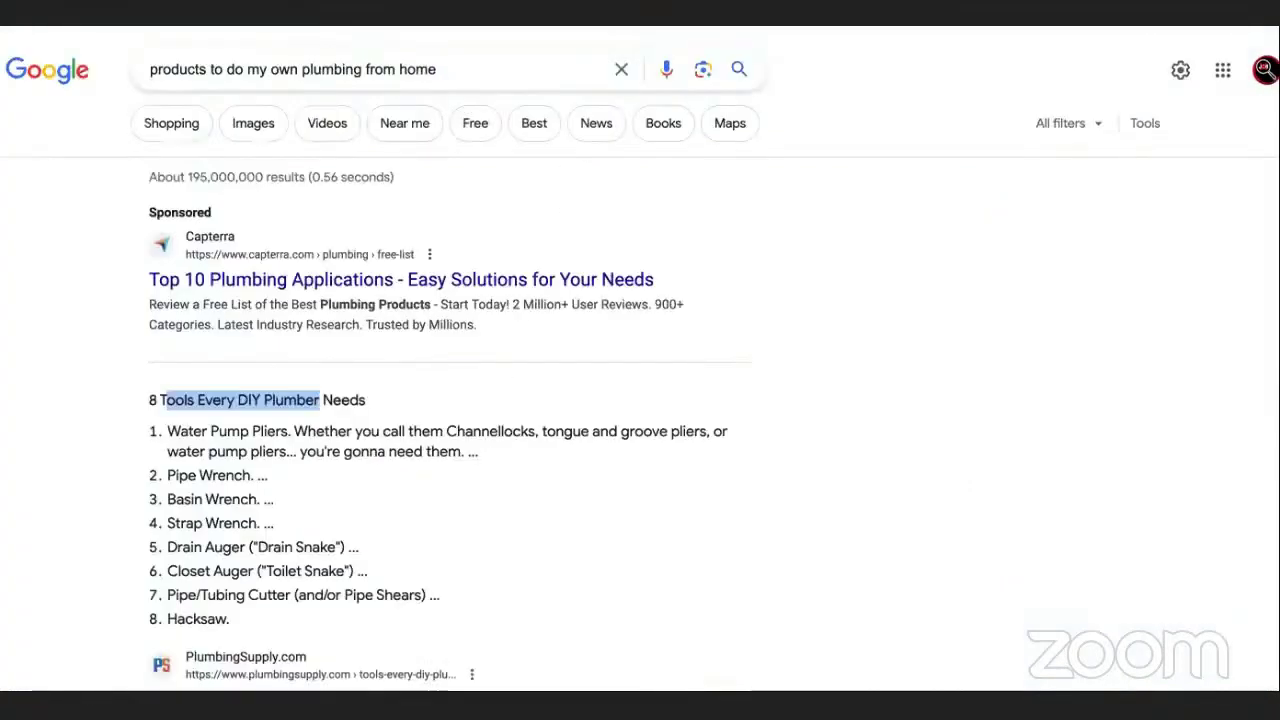
triple_click(477, 68)
text(how t)
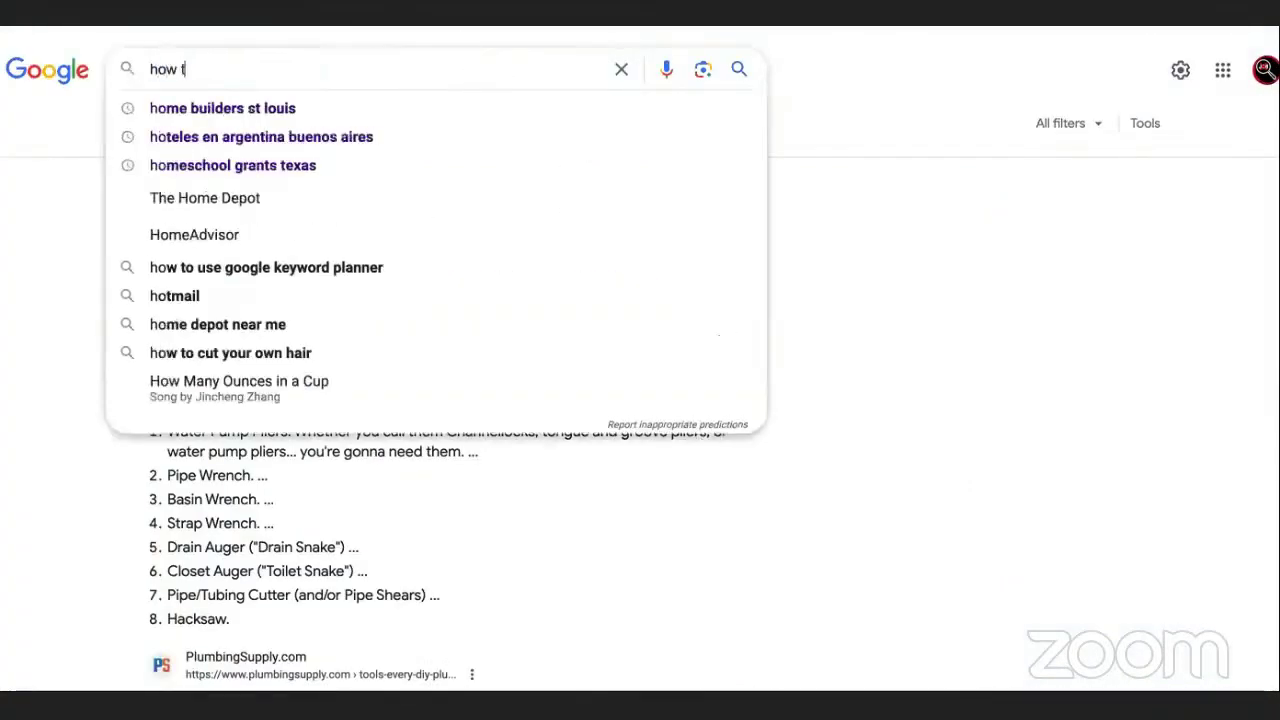
text(o get my plubmi)
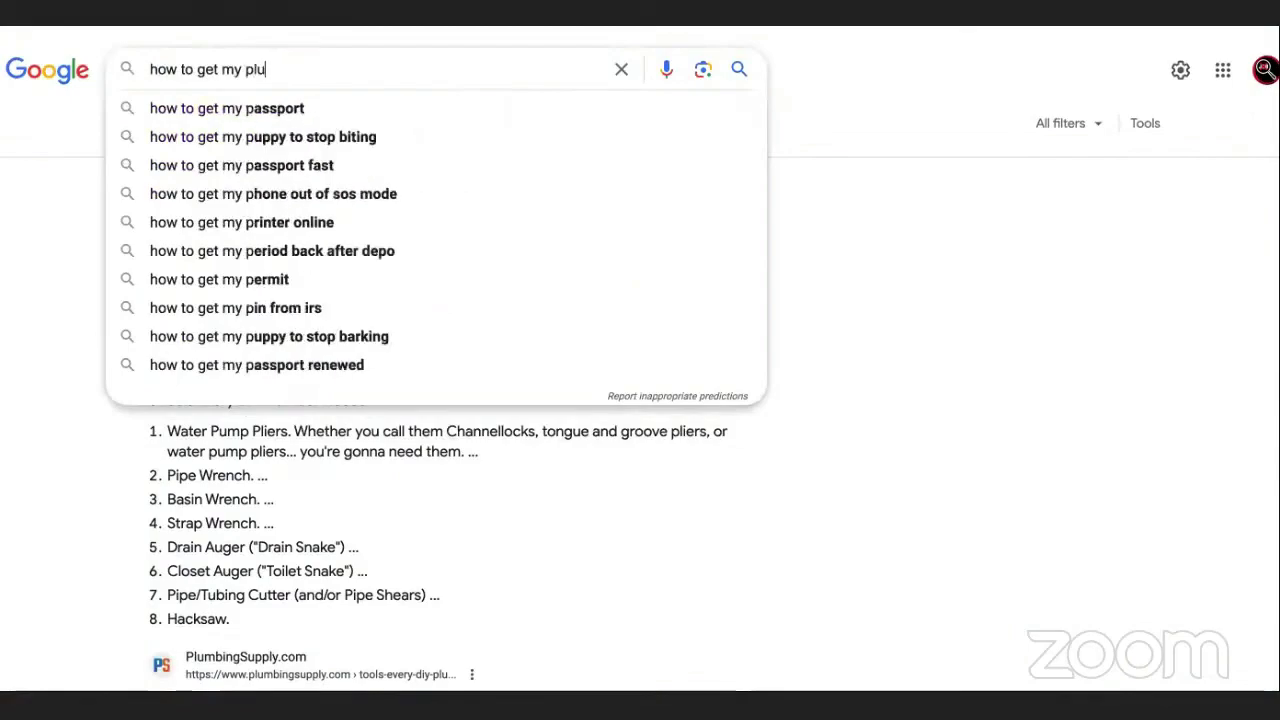
key(BackSpace)
key(BackSpace)
key(BackSpace)
text(mbing)
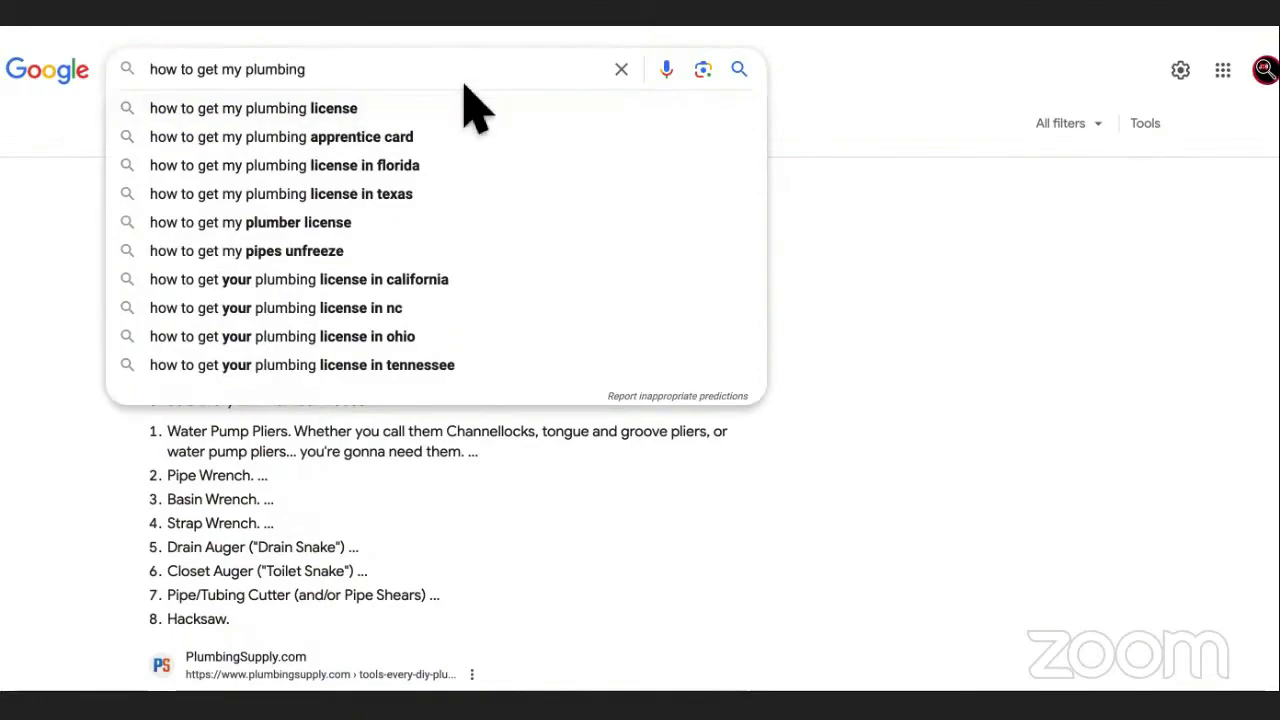
- Add Ebook/Audiobook after Courses in the document's numbered list and start an empty item below it
key(ctrl+Tab)
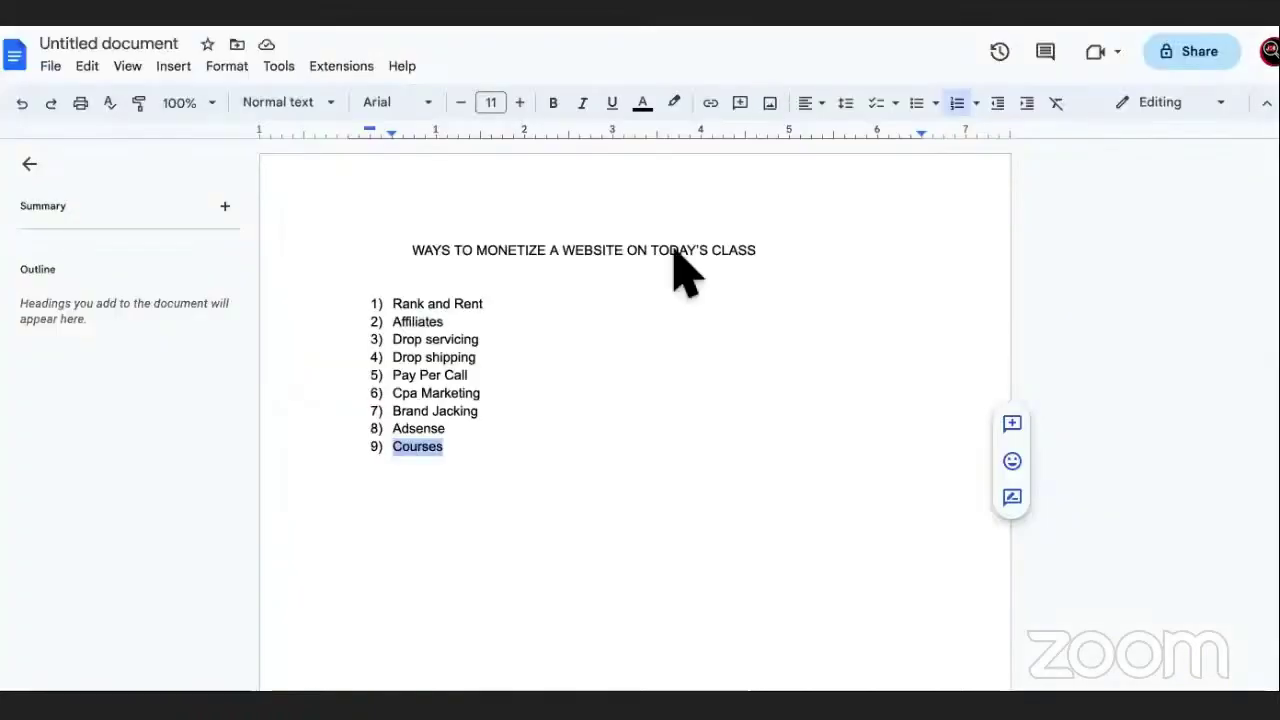
click(574, 449)
key(Return)
text(Ebook/Ausio)
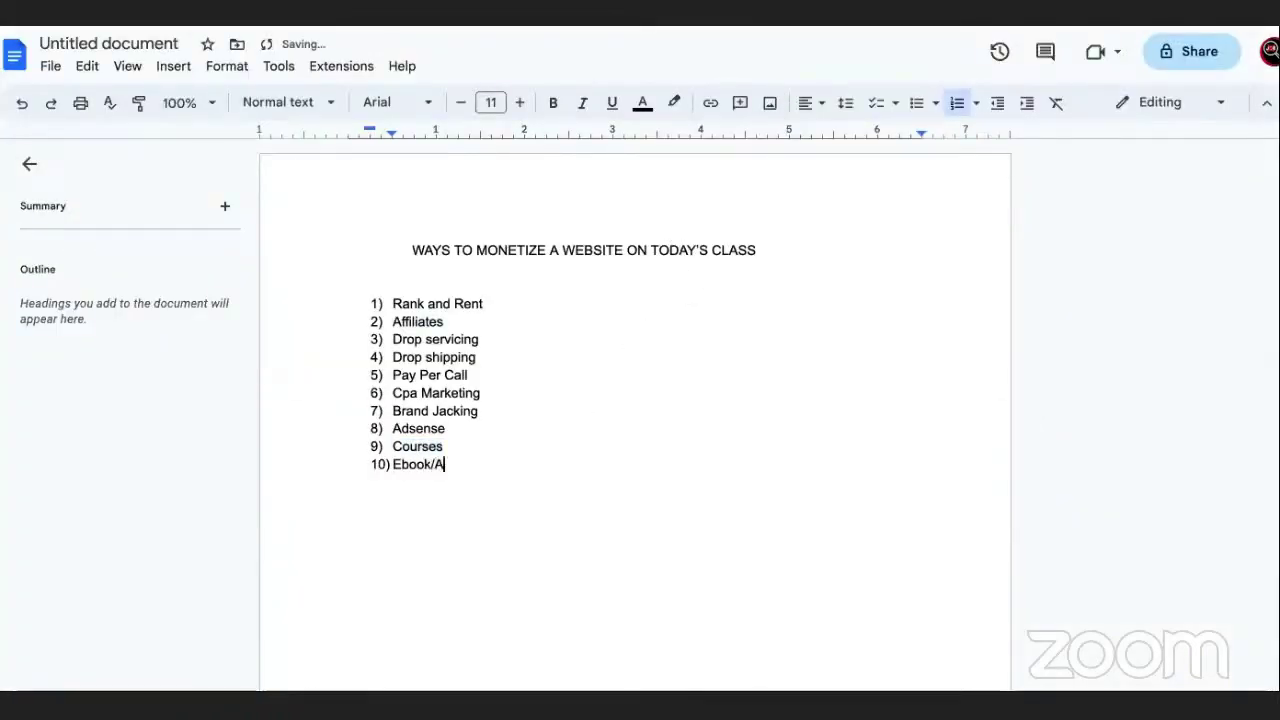
key(BackSpace)
key(BackSpace)
key(BackSpace)
text(diobook)
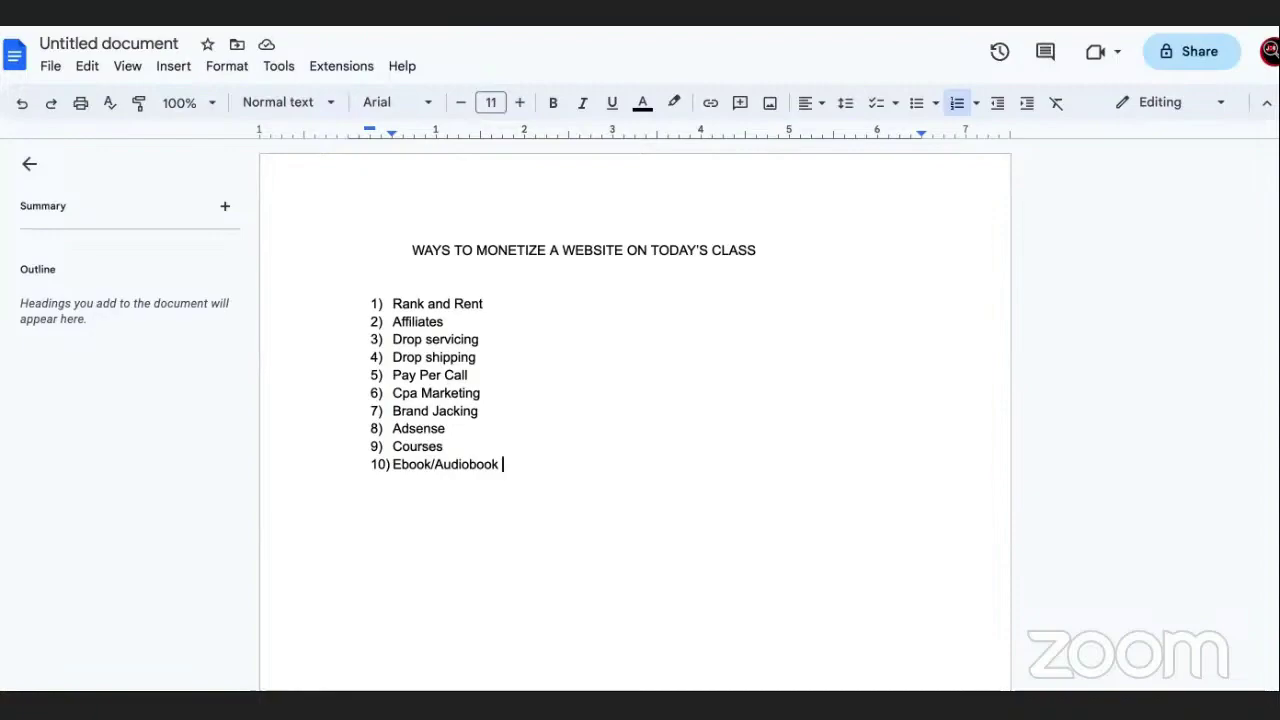
key(Return)
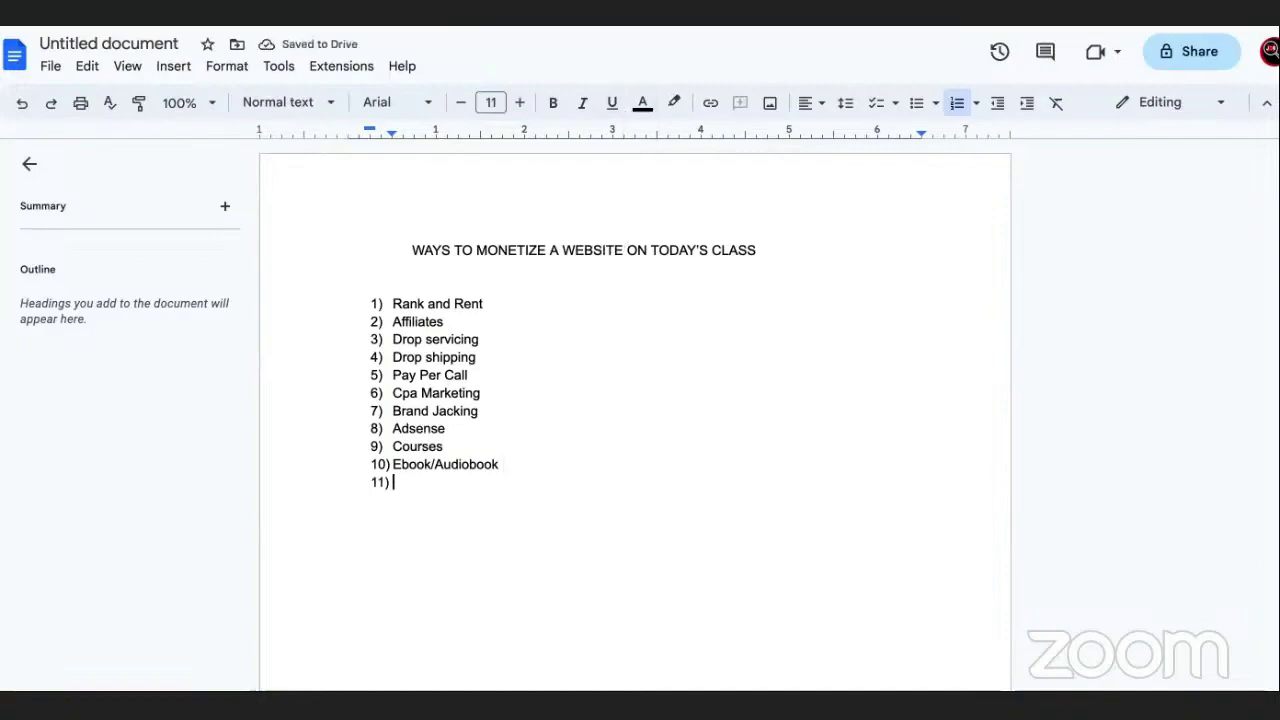
- Switch back to Google and enter plumbing books as the query to view its suggestions
key(alt+Tab)
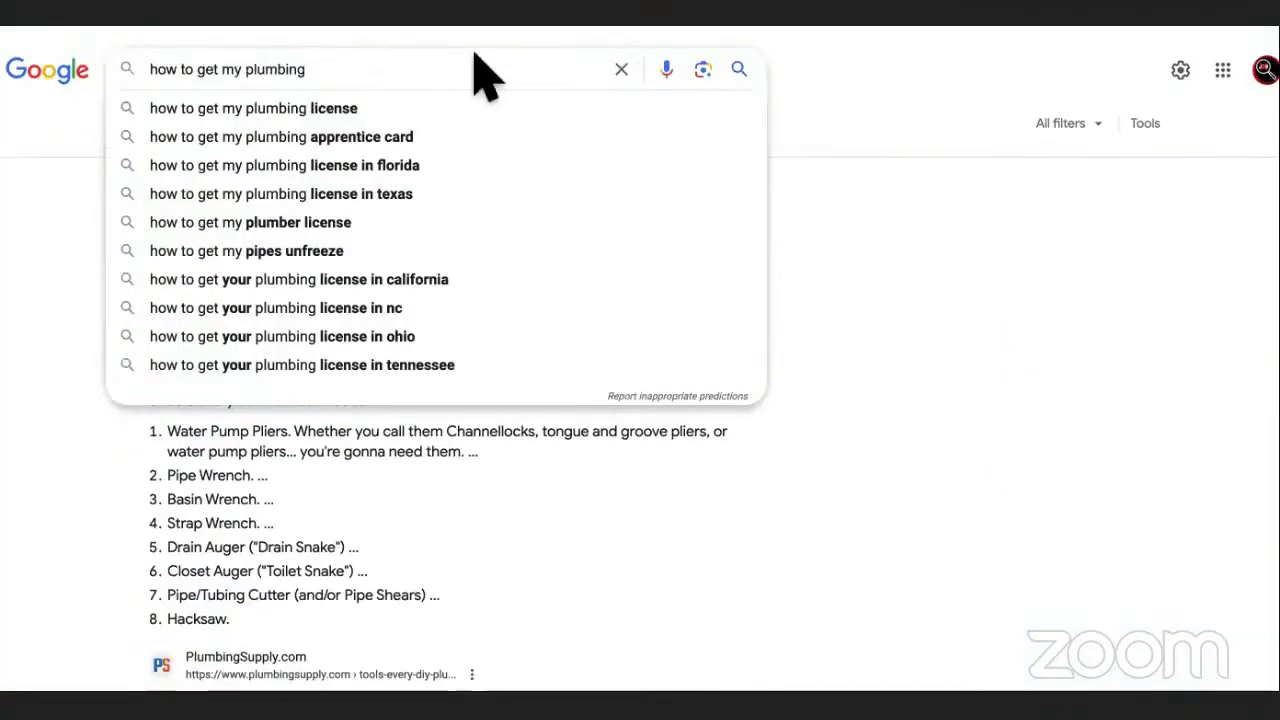
triple_click(432, 63)
text(p)
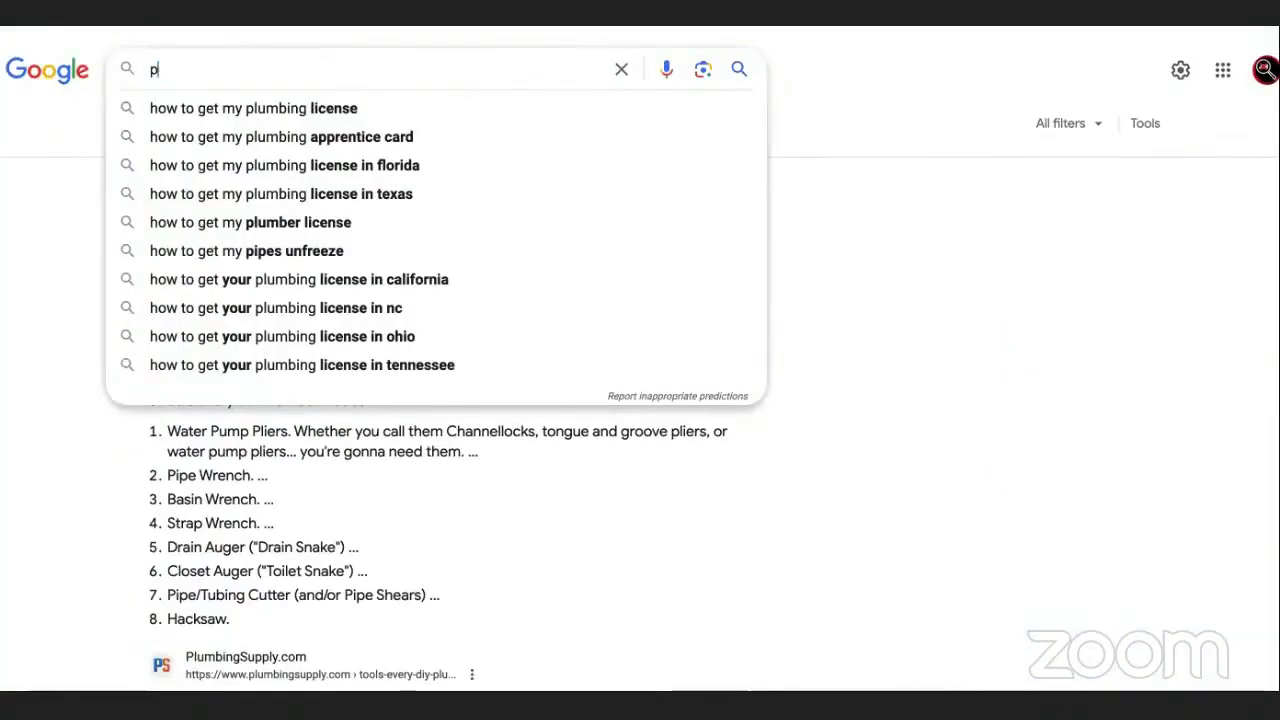
text(lumbing books)
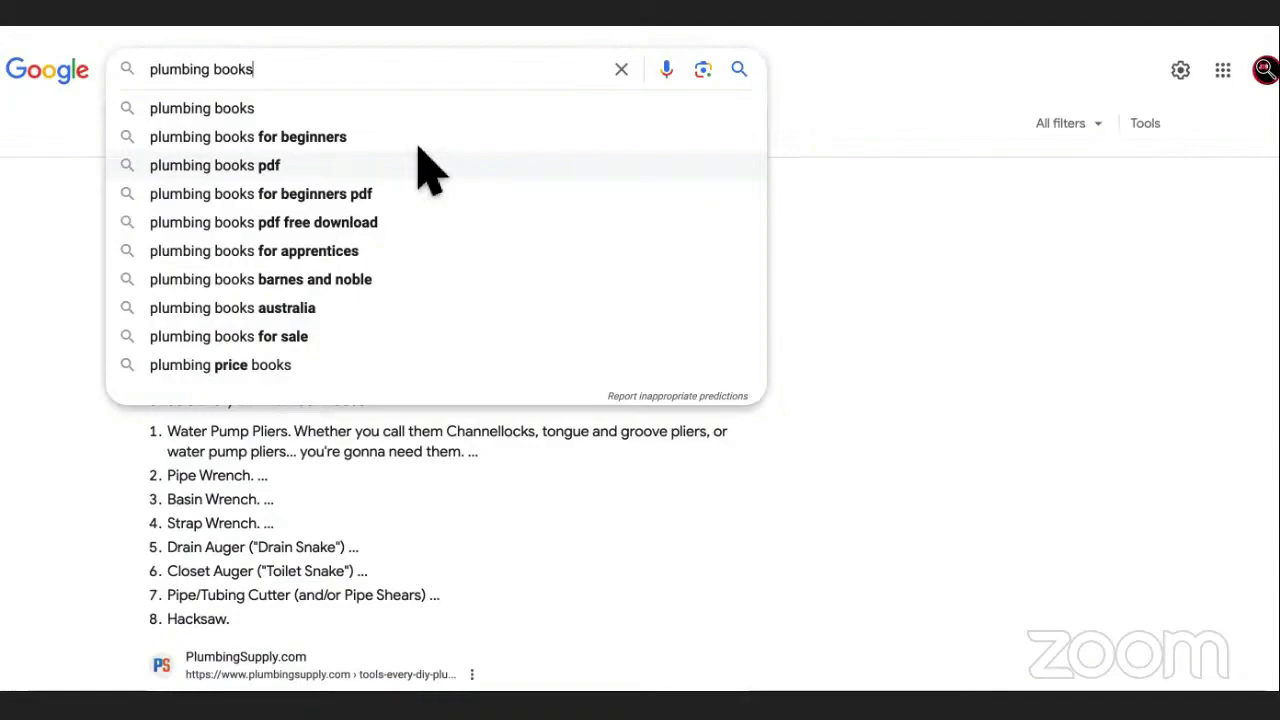
- Replace the Google query with best cake recipes to view its suggestions
key(ctrl+a)
text(best cal)
key(BackSpace)
text(ke )
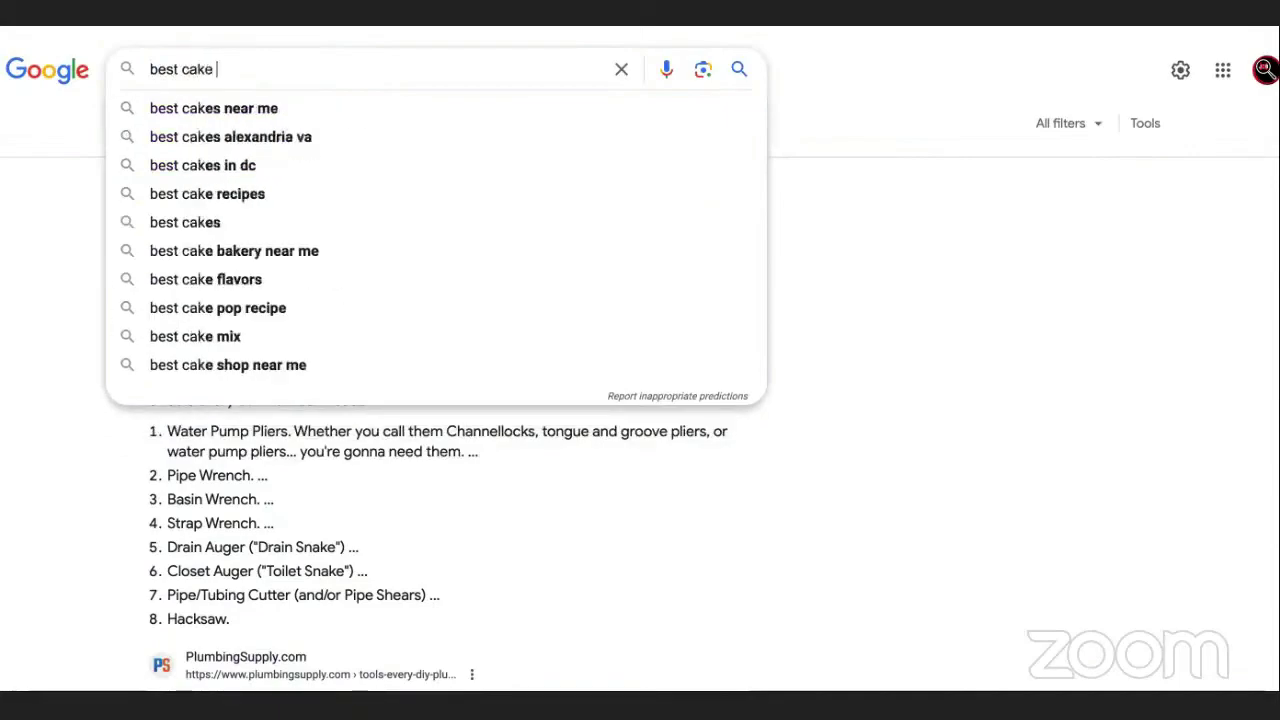
text(recipes)
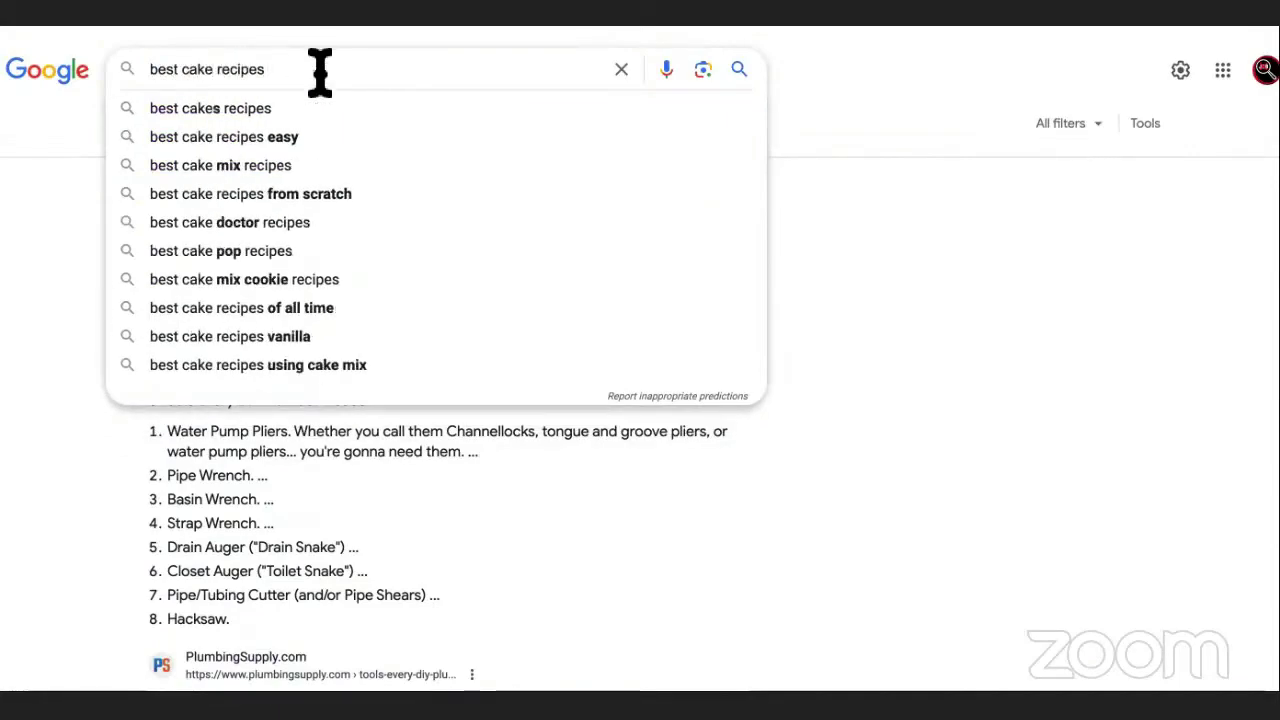
- Insert a before recipes in the query and search for the suggestion best apple cake recipes with fresh apples
click(215, 69)
text(a)
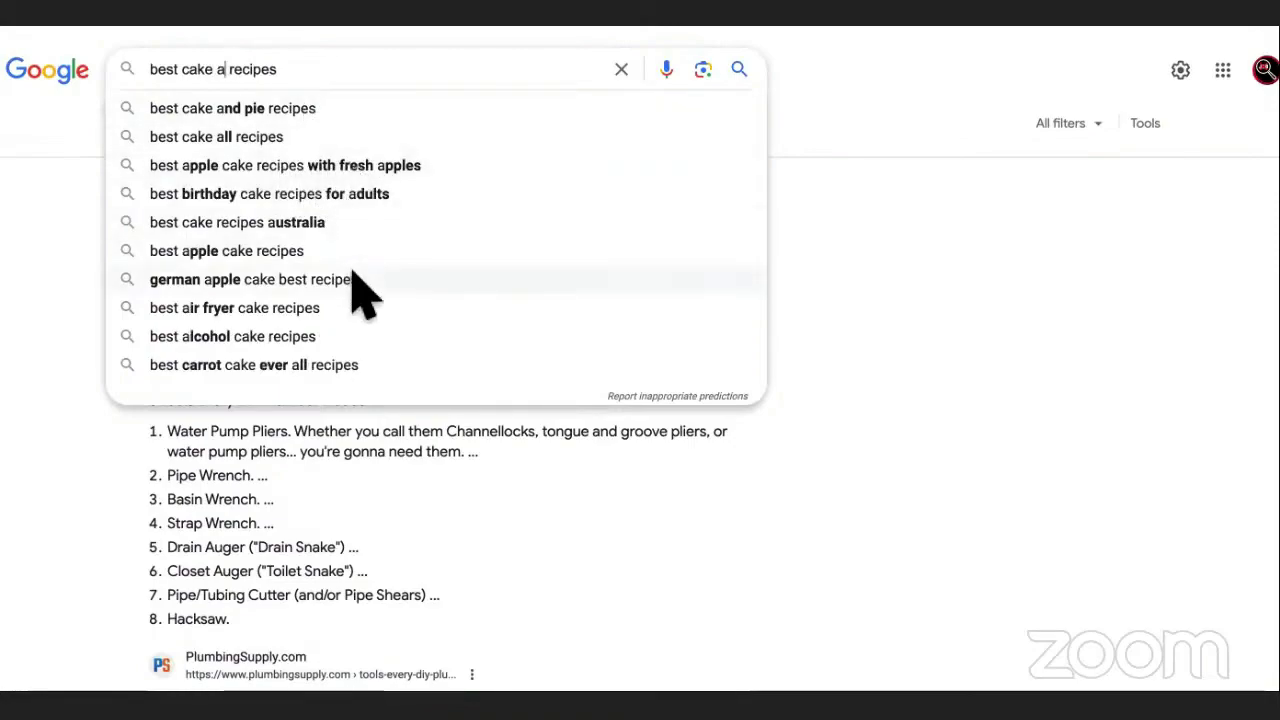
click(351, 165)
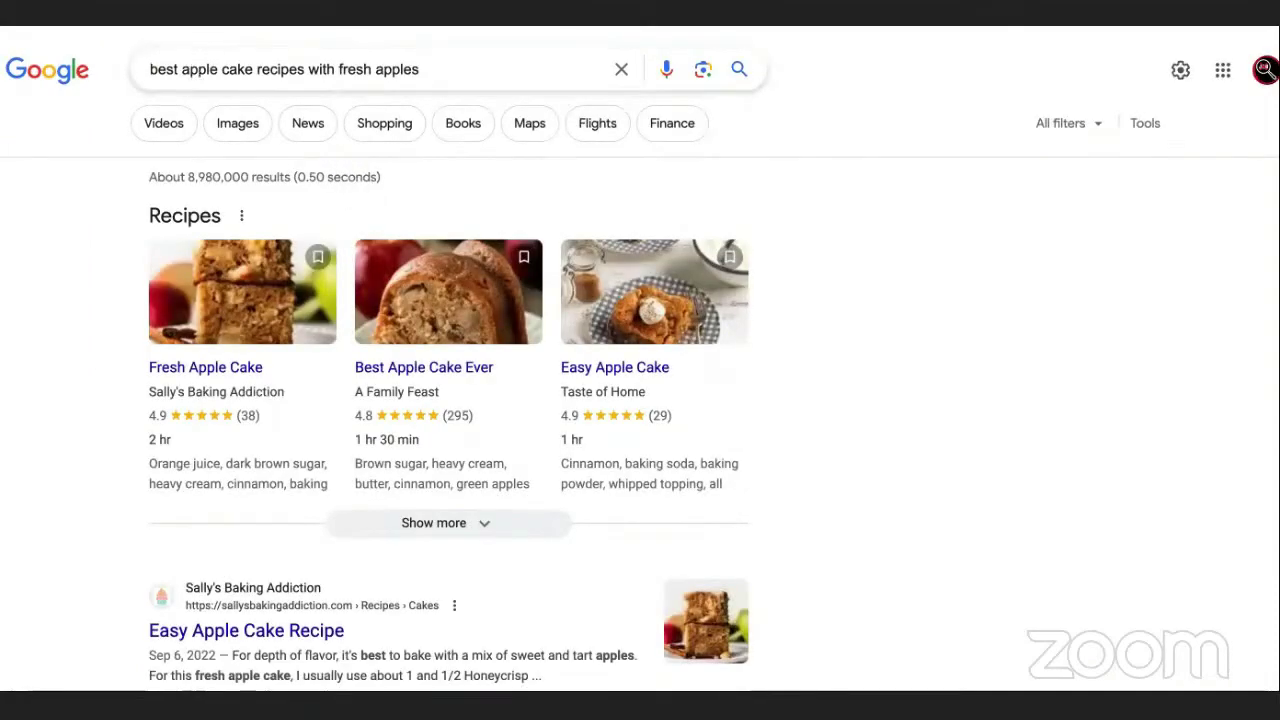
- Check the monetization list in the document, return to the Google results and highlight the apple cake query
key(alt+Tab)
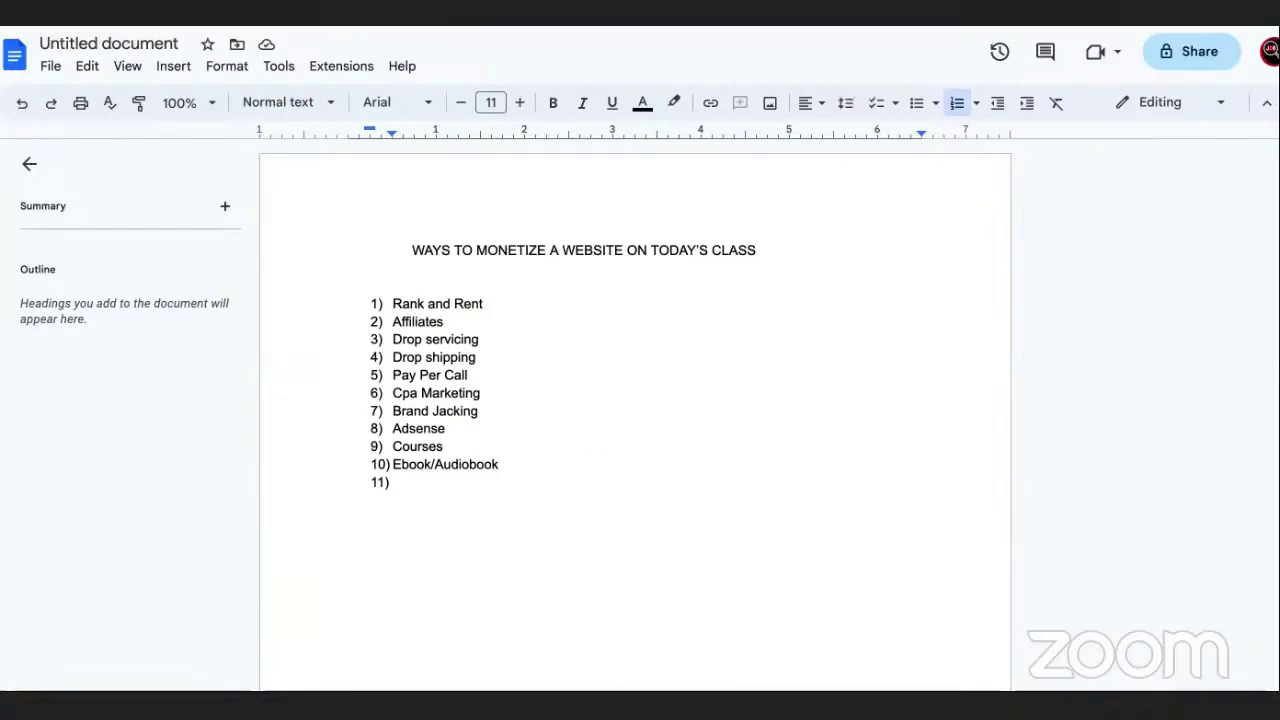
key(ctrl+Tab)
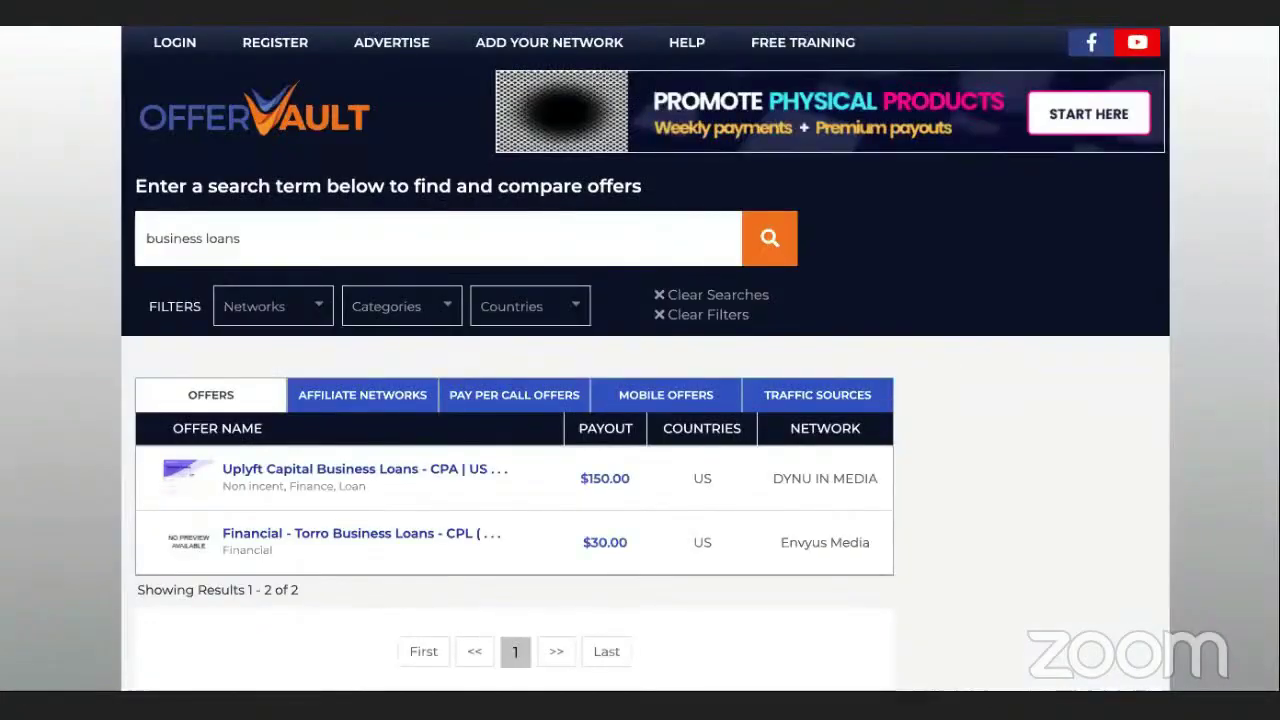
key(ctrl+Tab)
click(420, 63)
triple_click(421, 68)
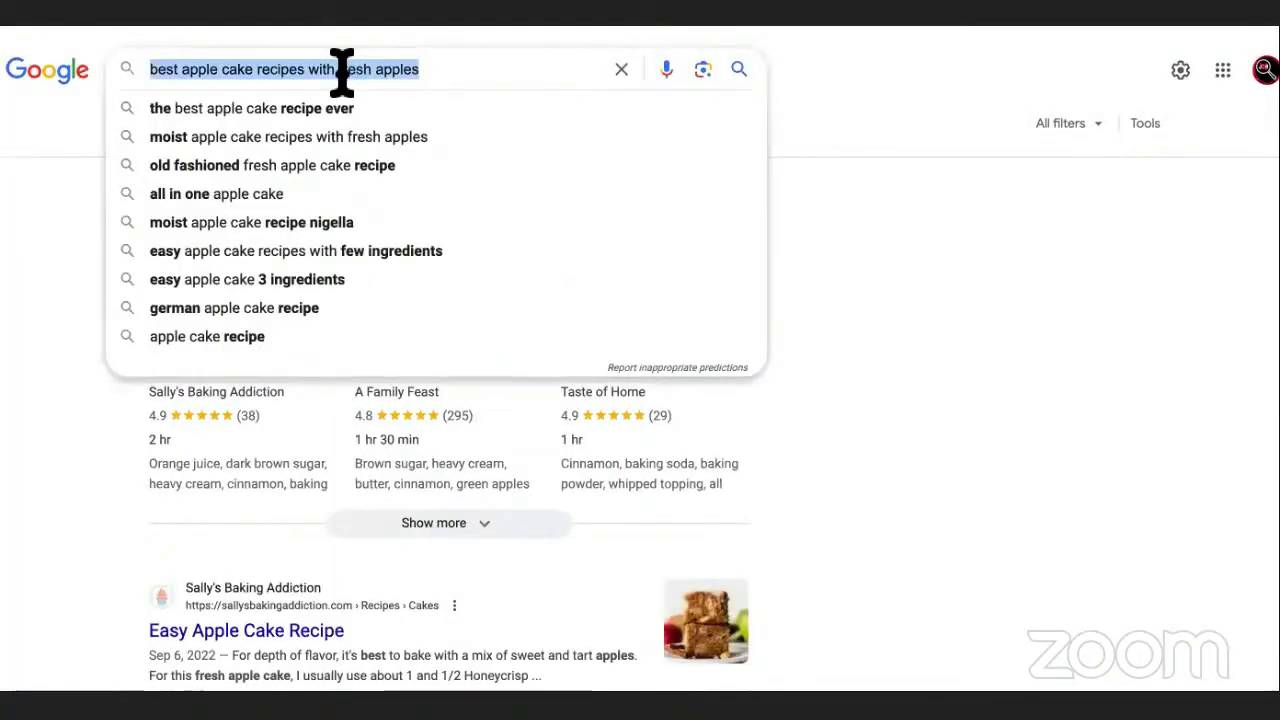
click(443, 72)
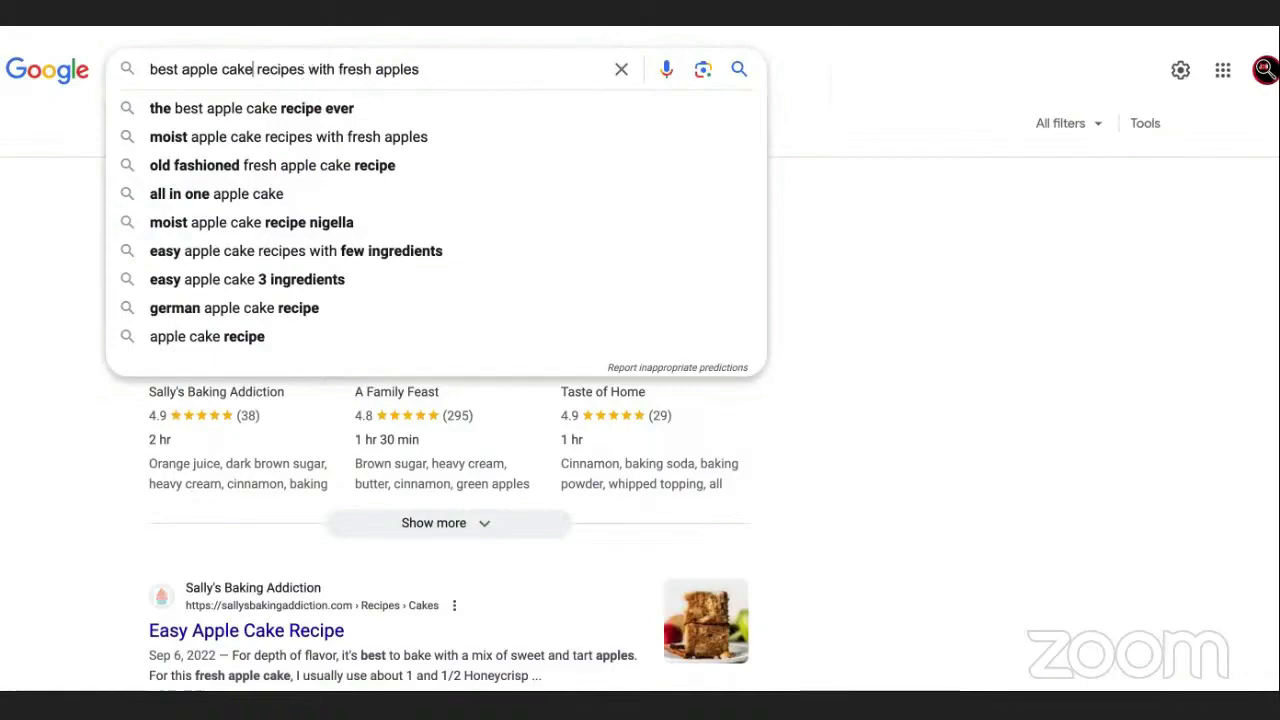
- Highlight Adsense in the document's list and select the whole apple cake query in the Google search
key(ctrl+Tab)
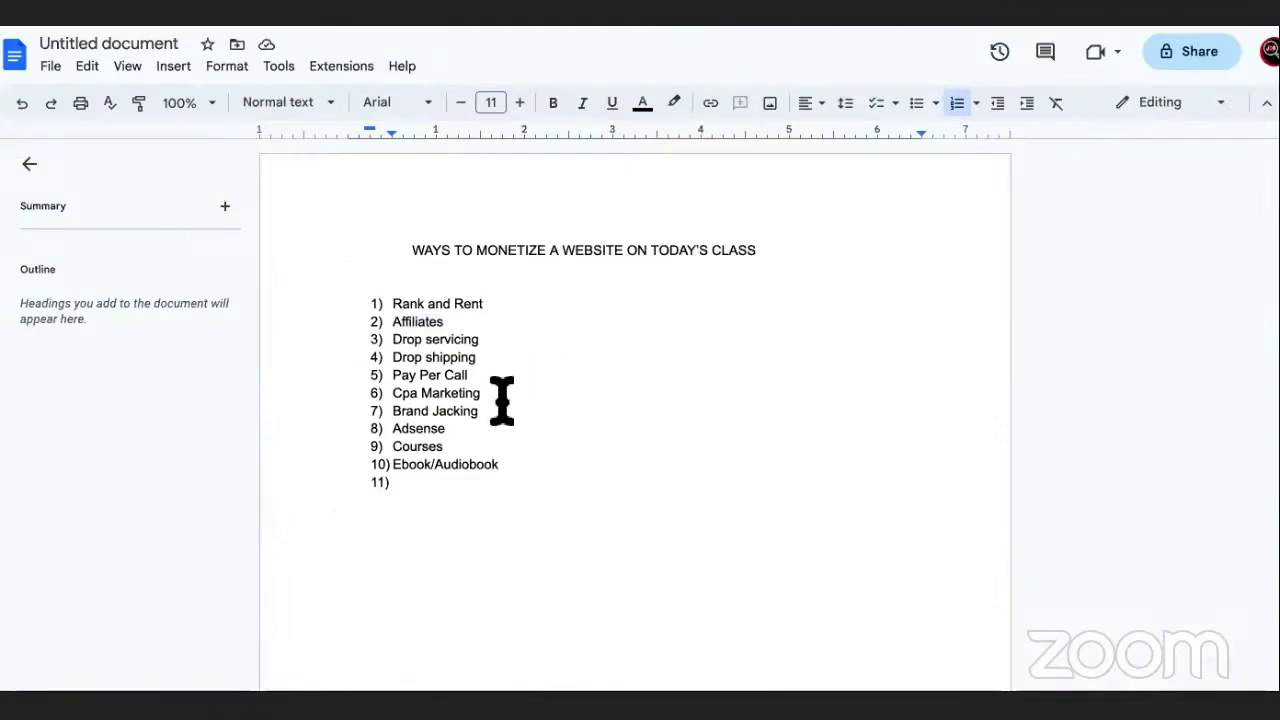
click(450, 429)
double_click(430, 429)
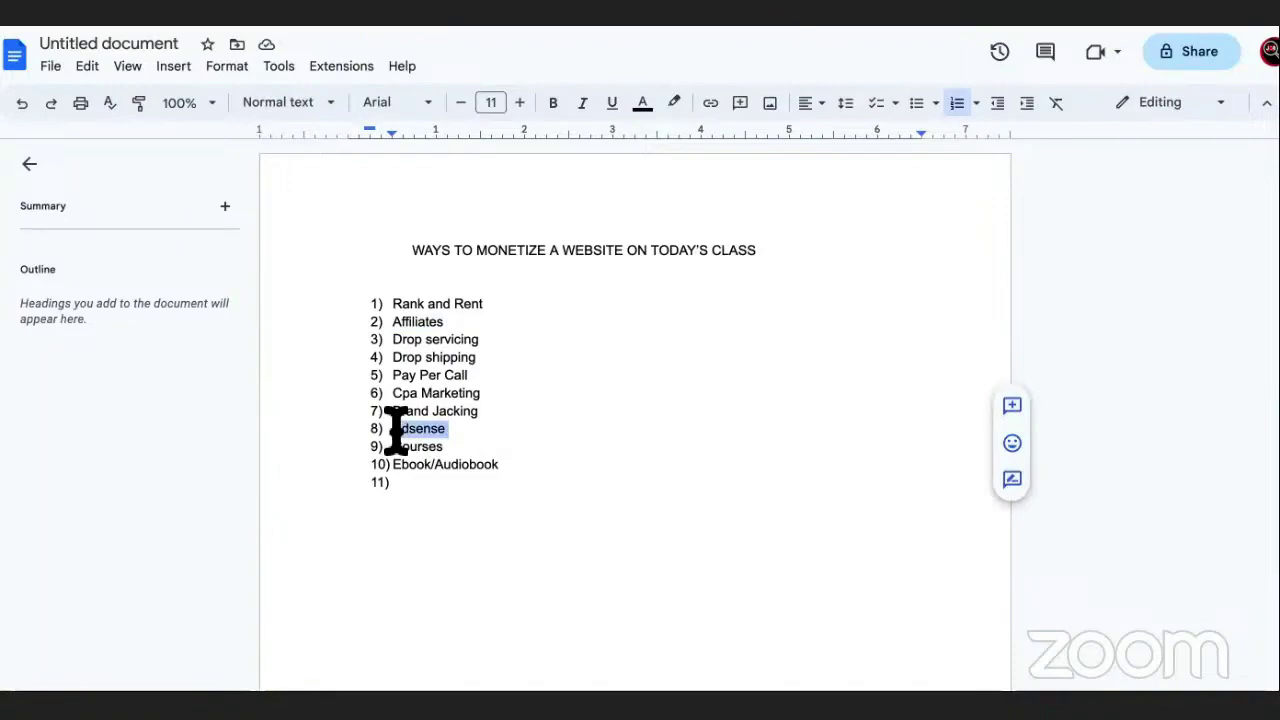
key(ctrl+Tab)
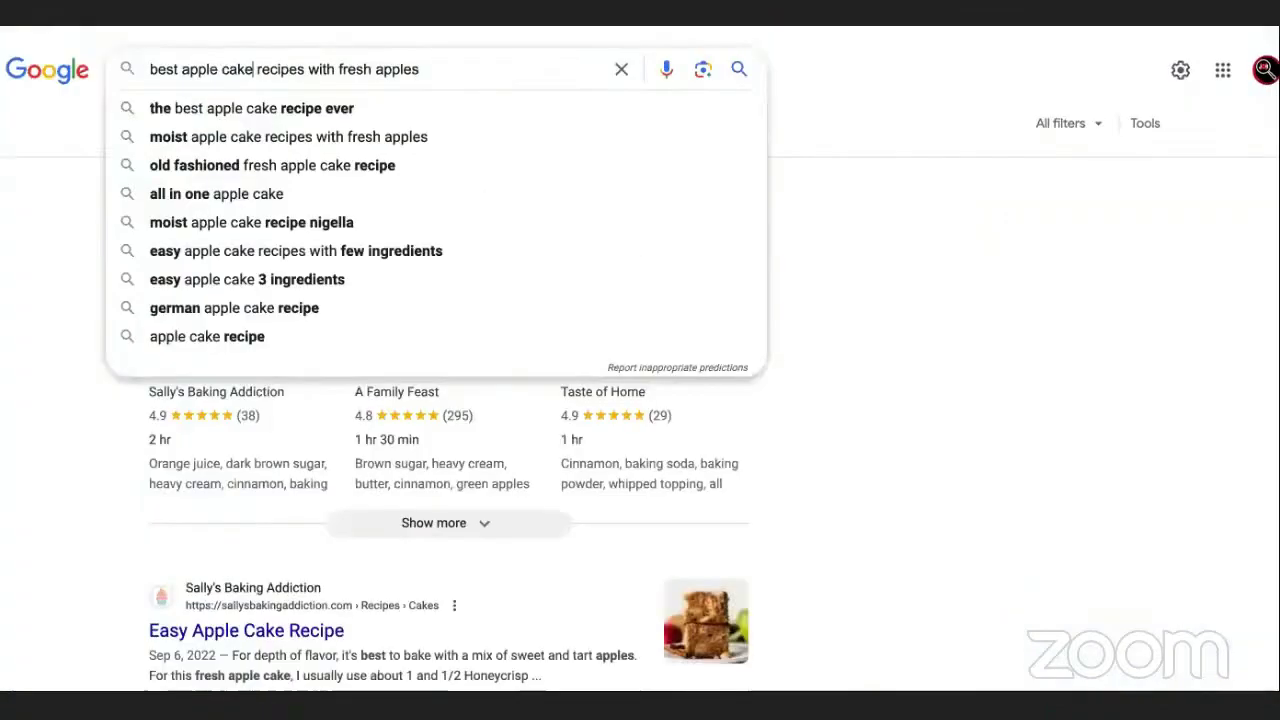
triple_click(380, 69)
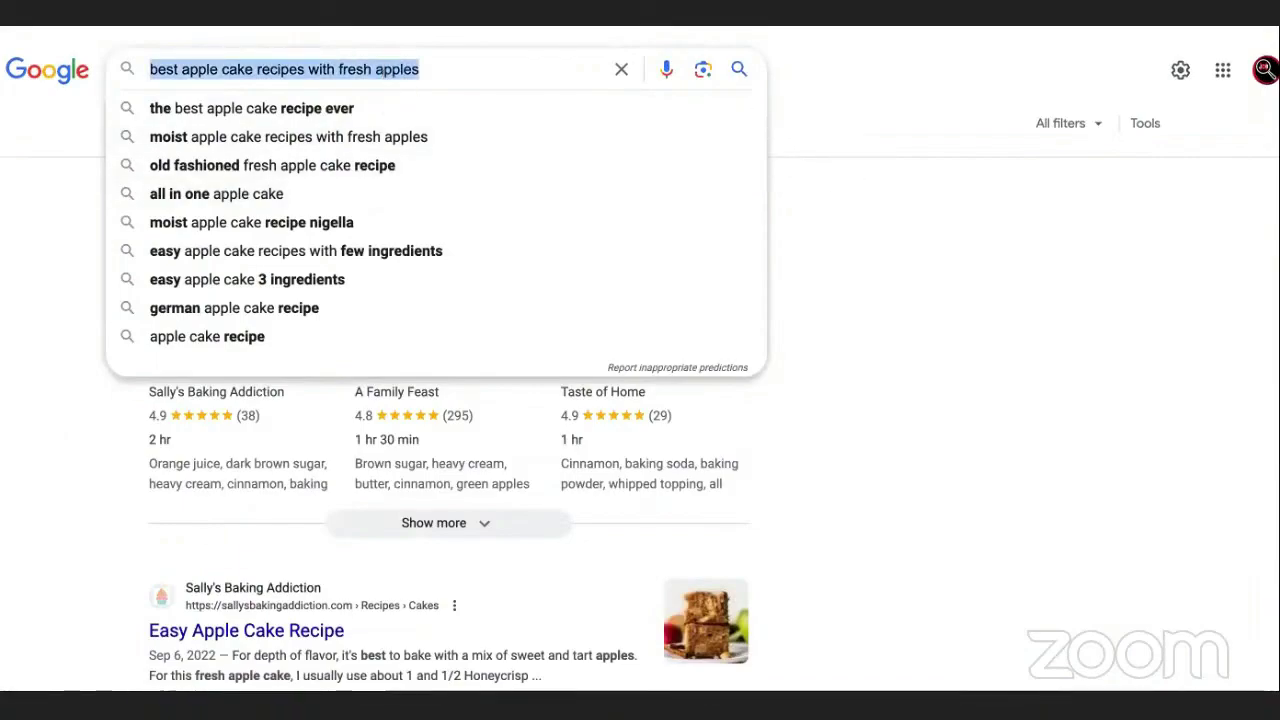
- Return to the document and highlight Adsense and Courses in the numbered list
key(alt+Tab)
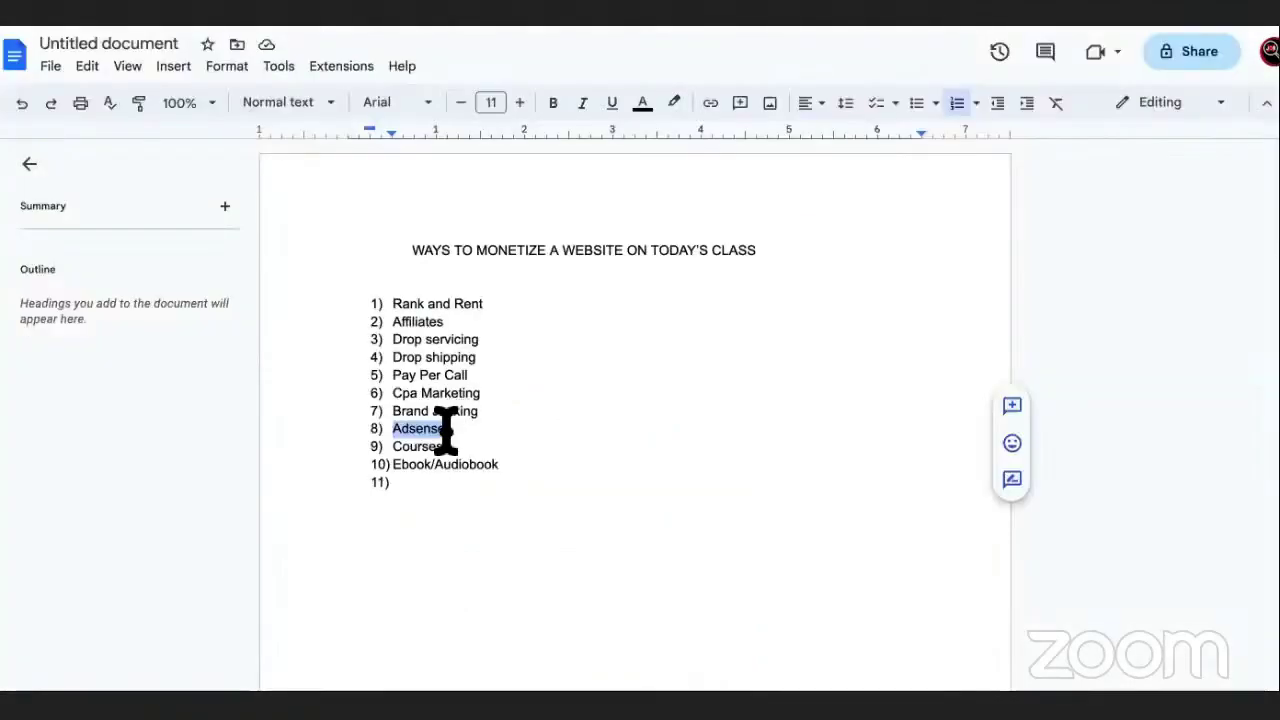
drag(446, 429, 391, 428)
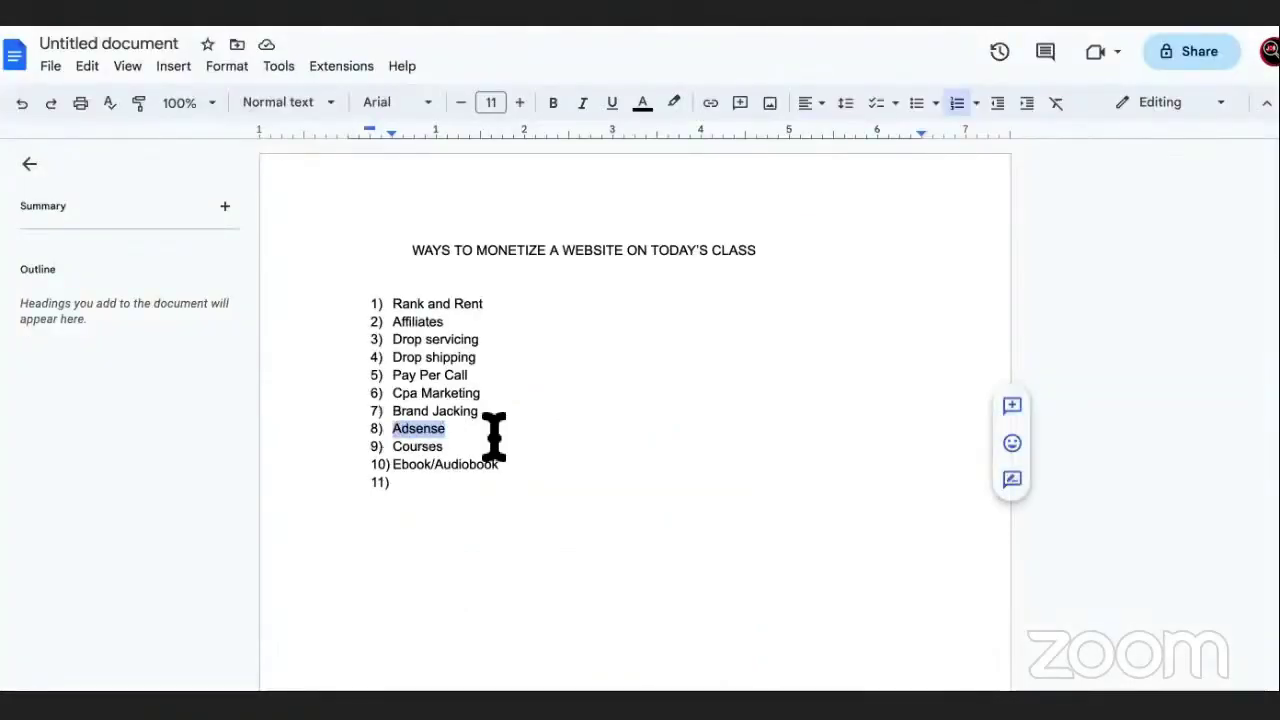
drag(498, 464, 398, 447)
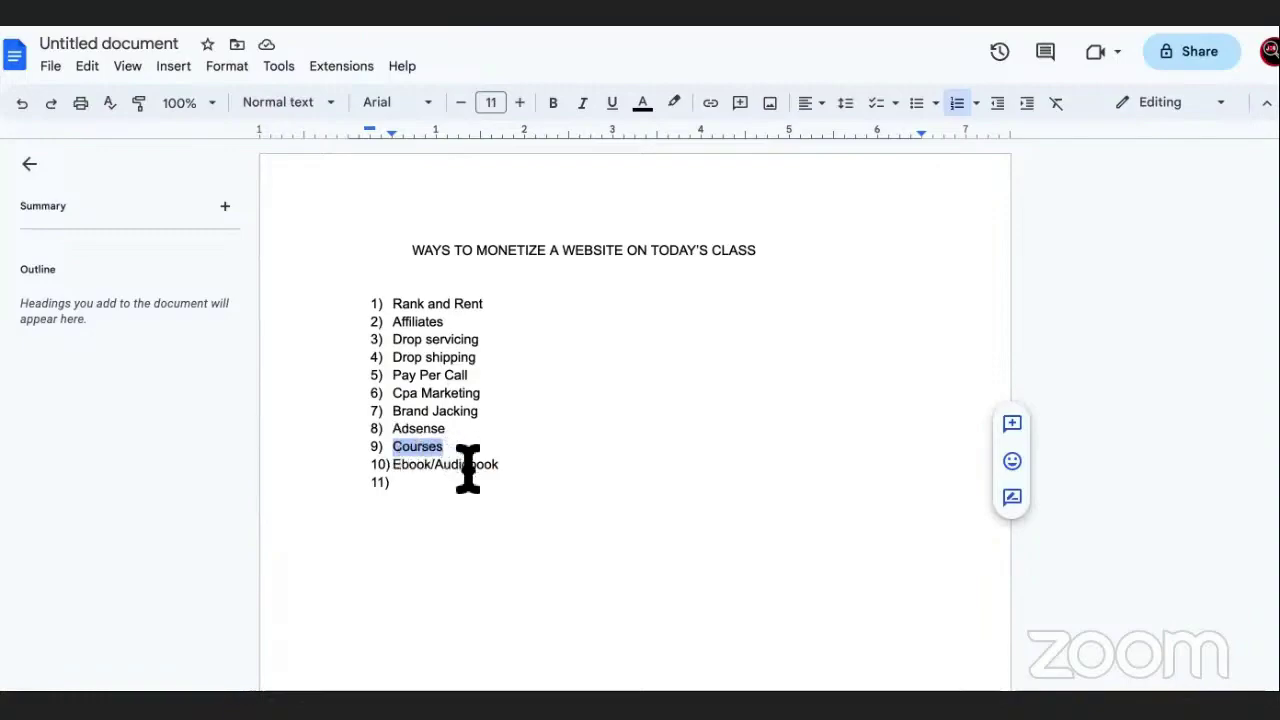
- Switch to the Google Ads page and open Keyword Planner with the second listed Google Ads account
key(ctrl+Tab)
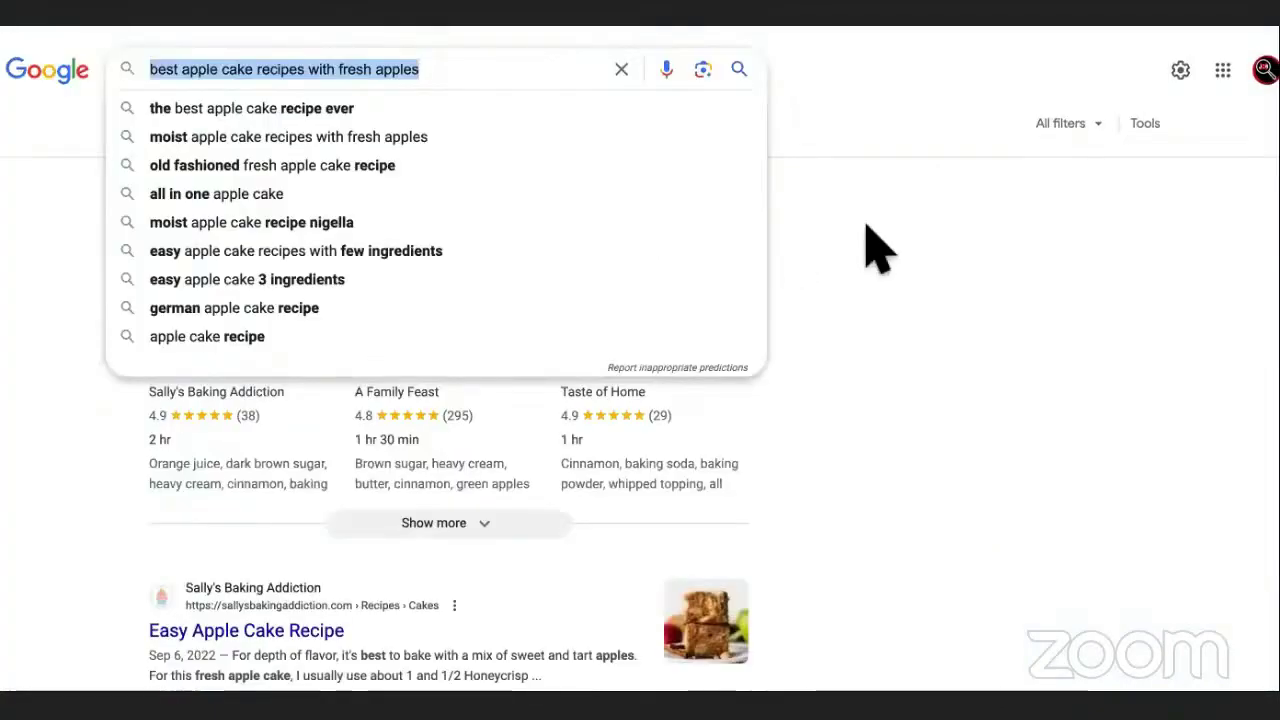
click(306, 64)
key(ctrl+Tab)
key(ctrl+Tab)
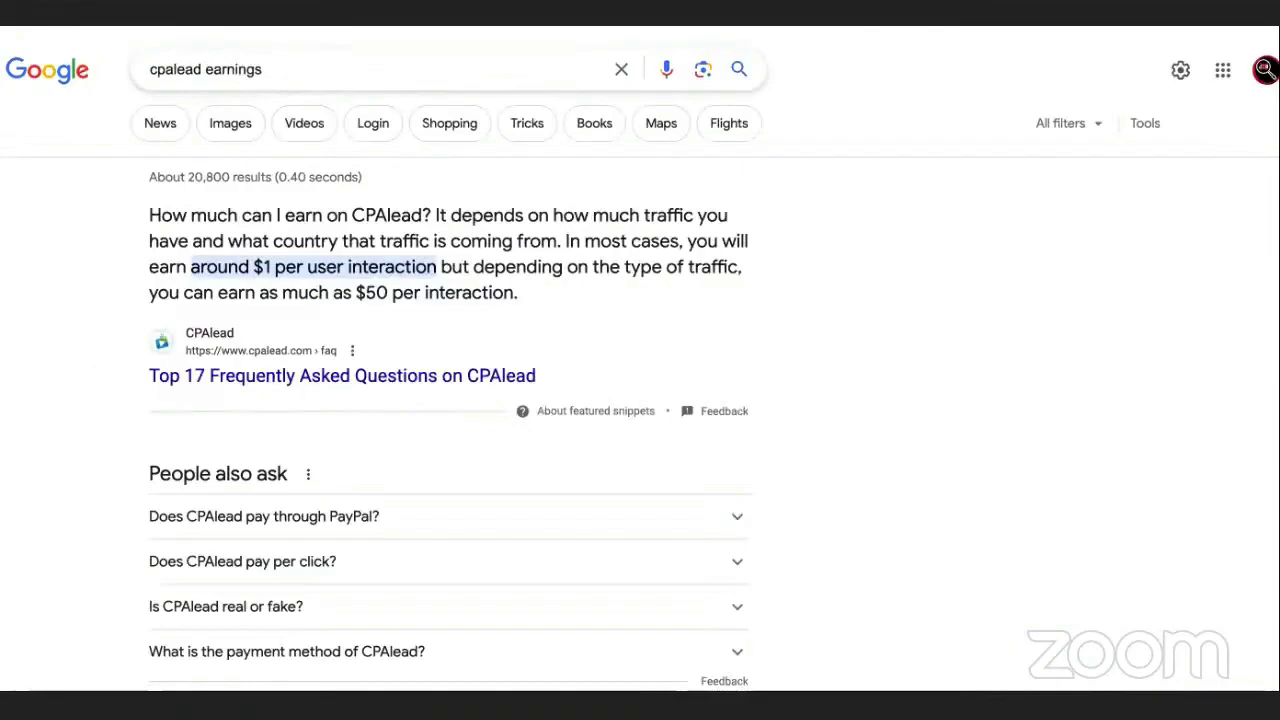
key(ctrl+Tab)
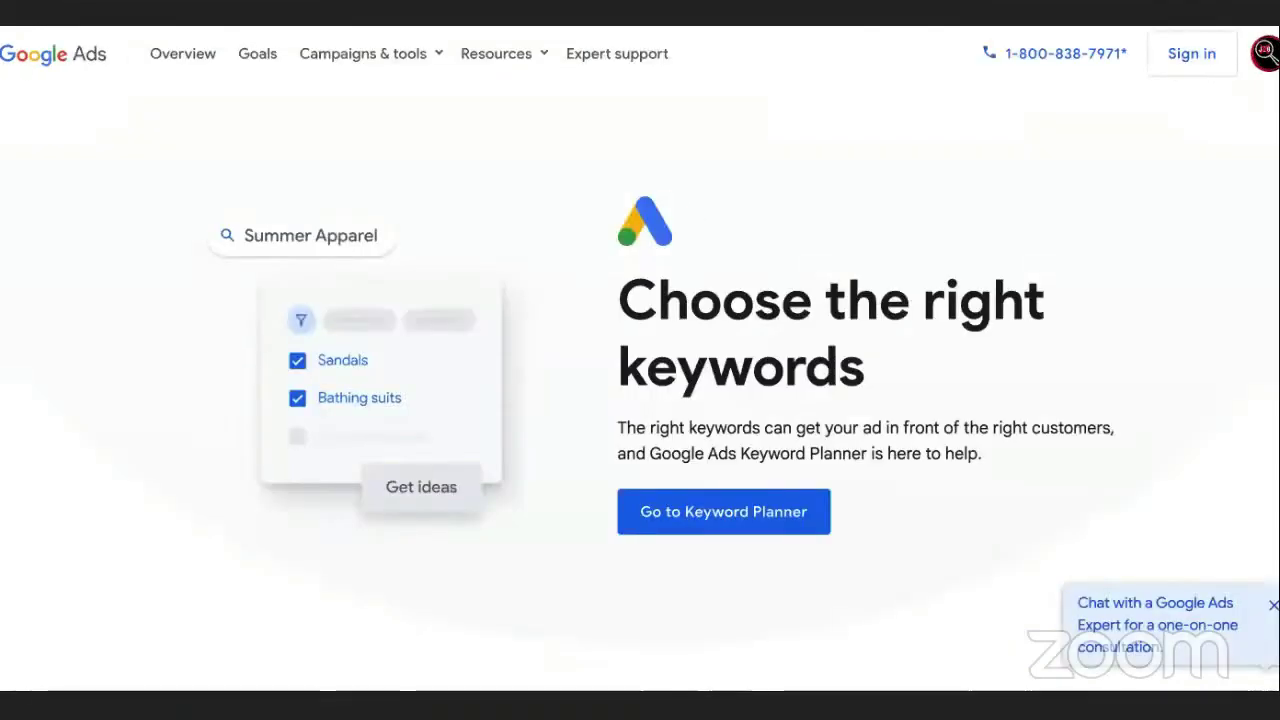
click(760, 510)
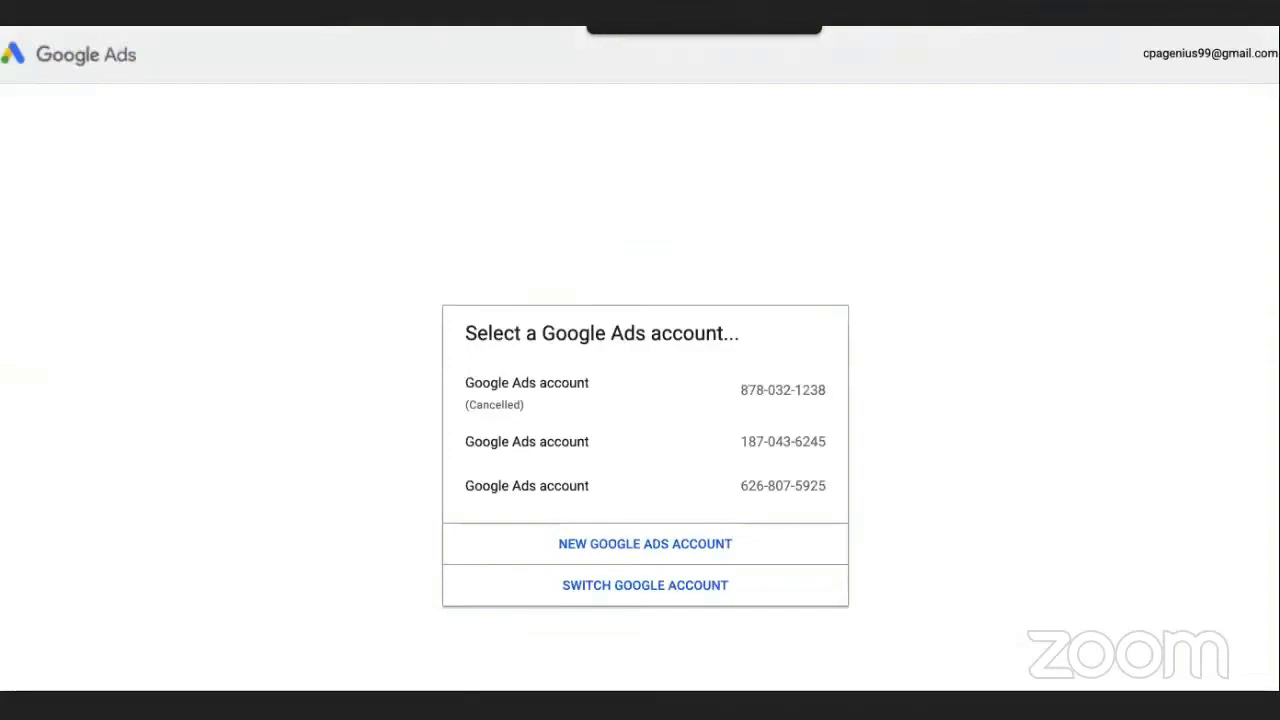
click(647, 437)
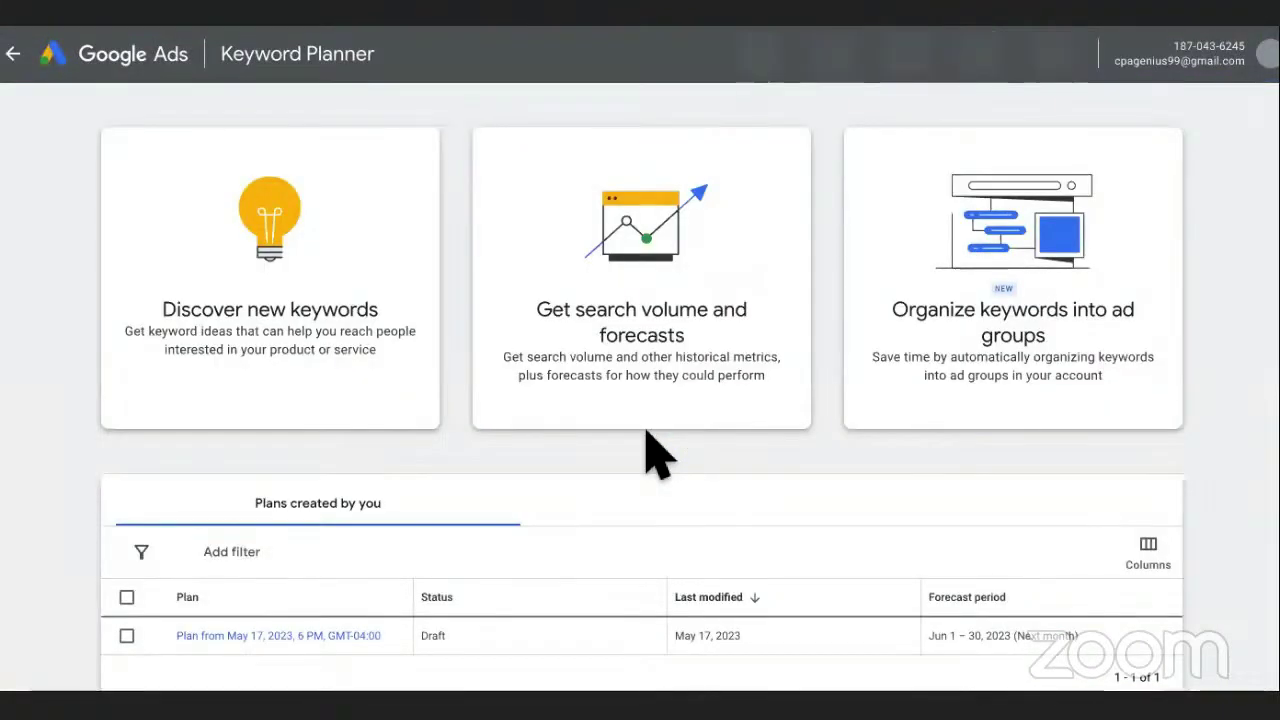
- Open Get search volume and forecasts for keyword entry and dismiss the unauthorized activity notification
click(651, 288)
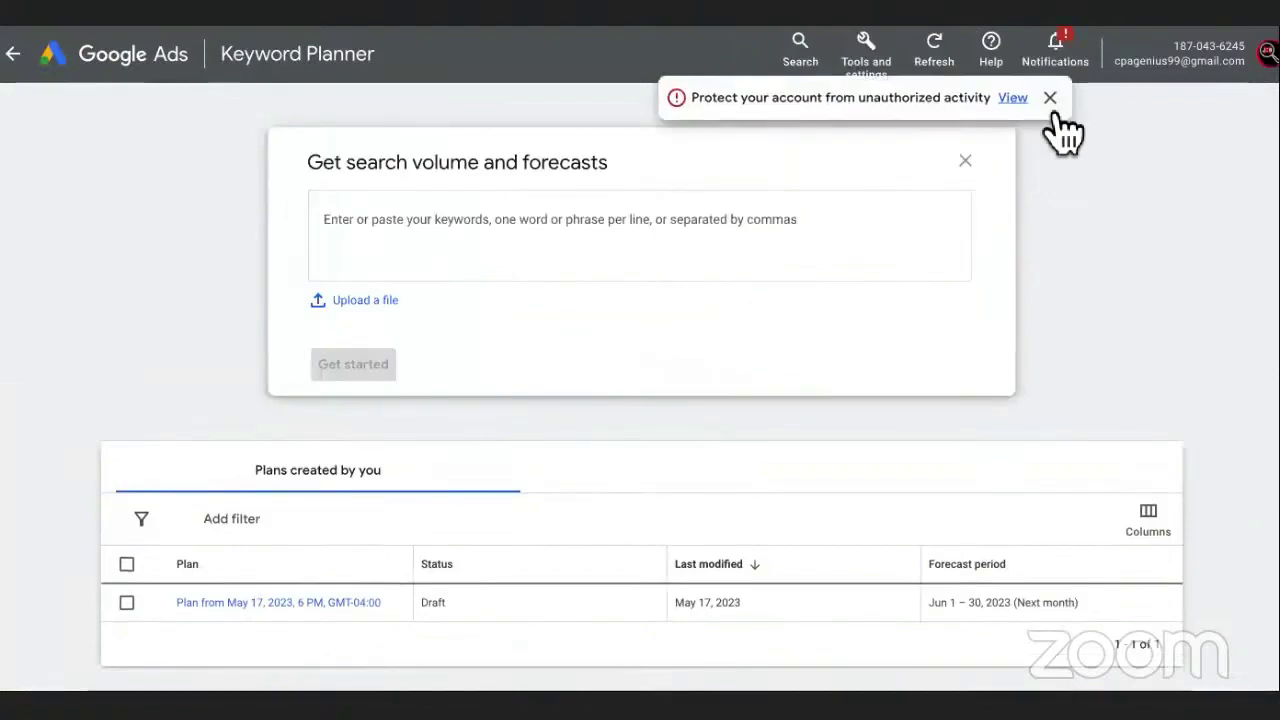
click(1050, 97)
click(651, 280)
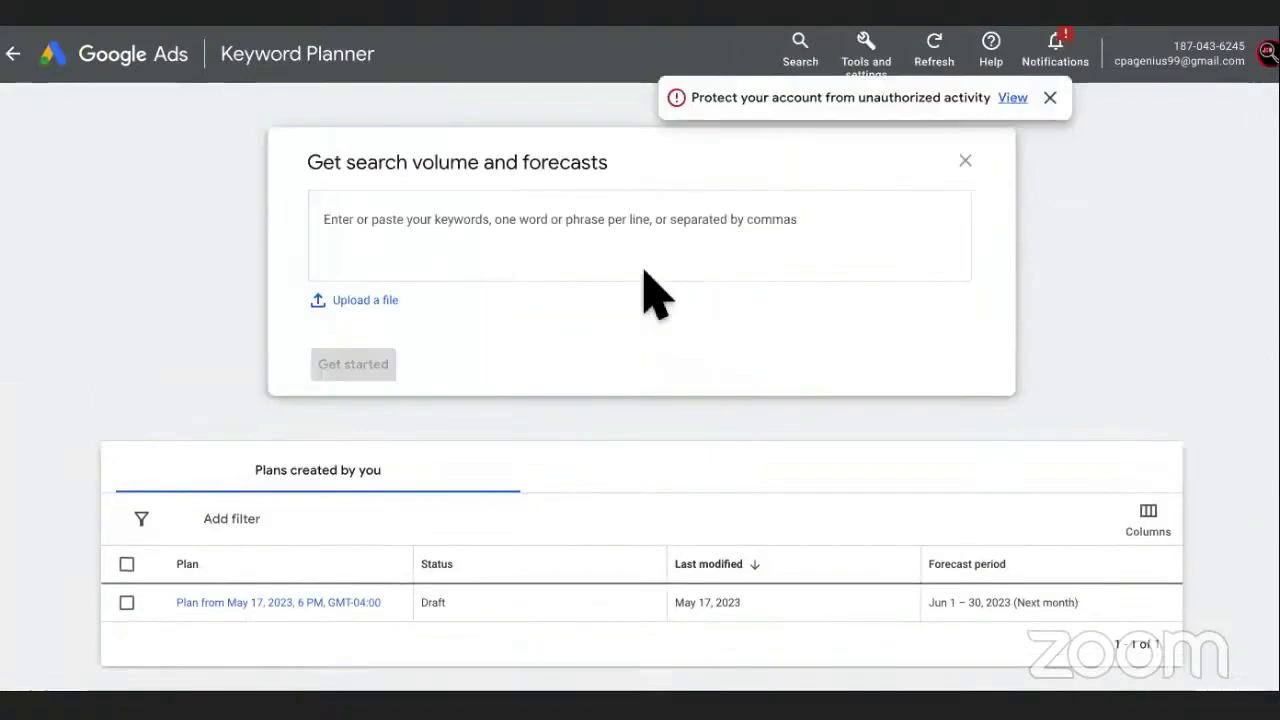
click(1050, 97)
click(894, 230)
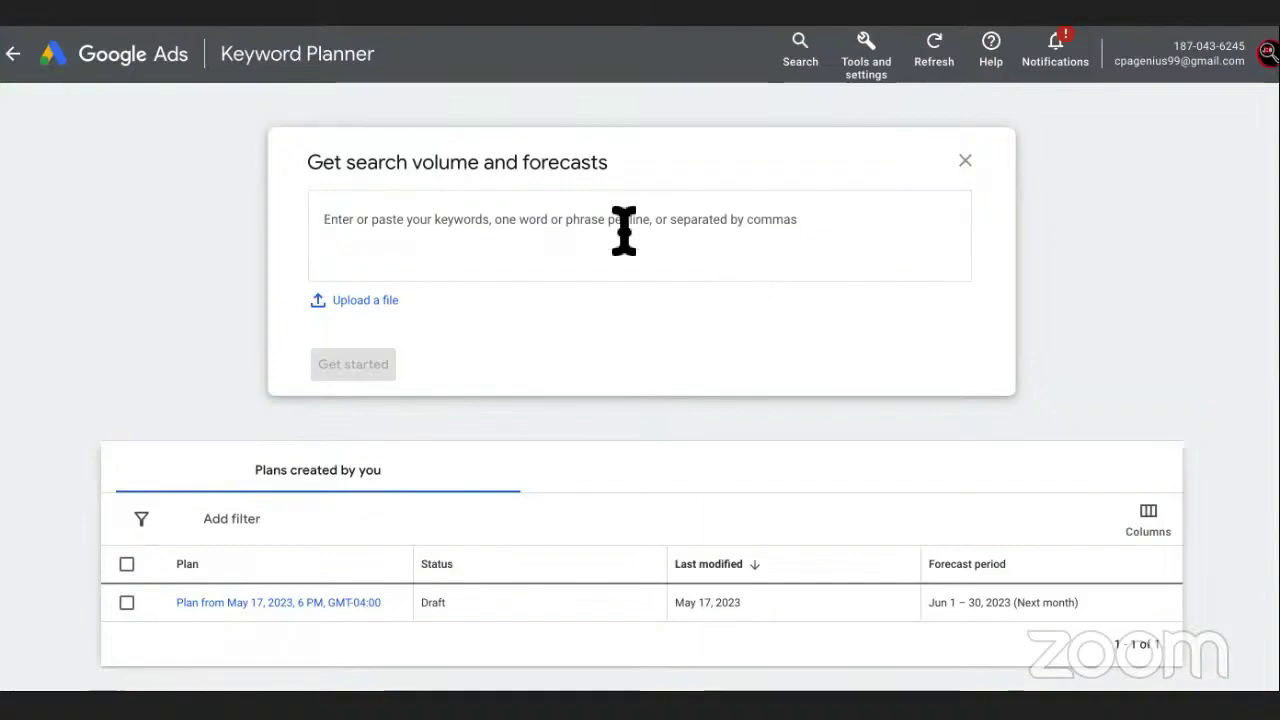
- Get the search volume for the keyword maxbounty and highlight its average monthly searches
text(maxbounty)
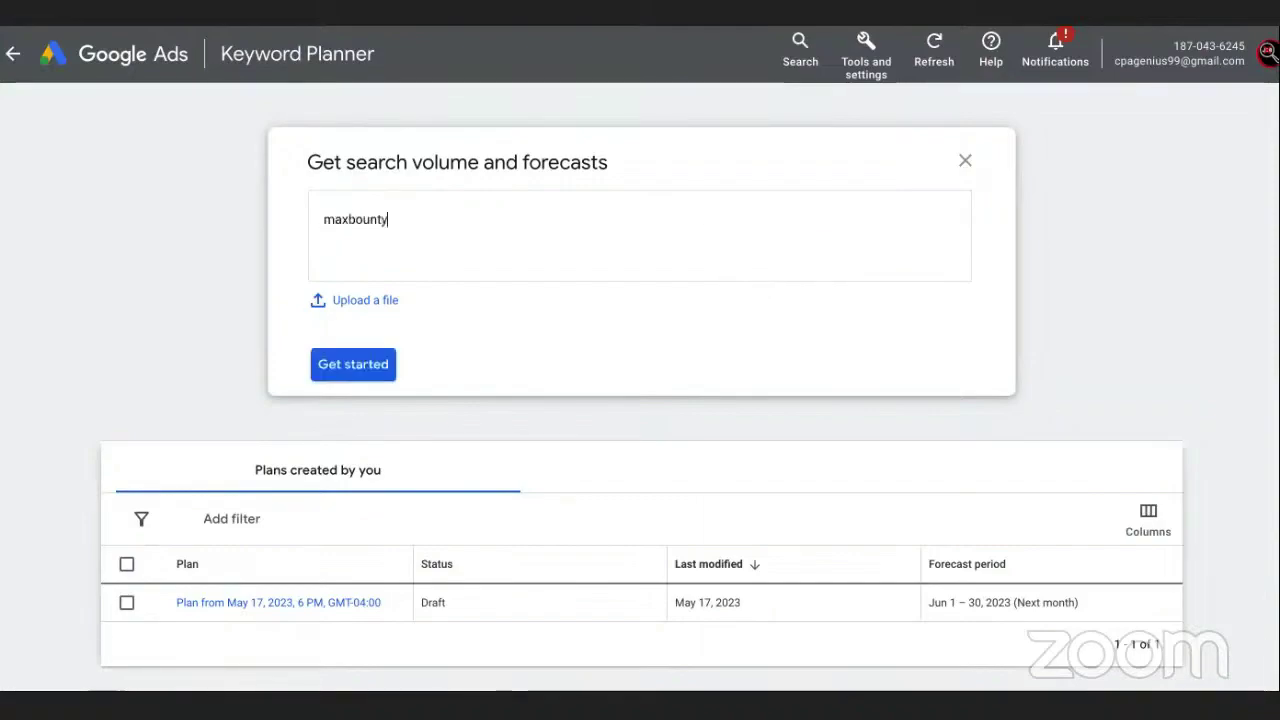
click(382, 368)
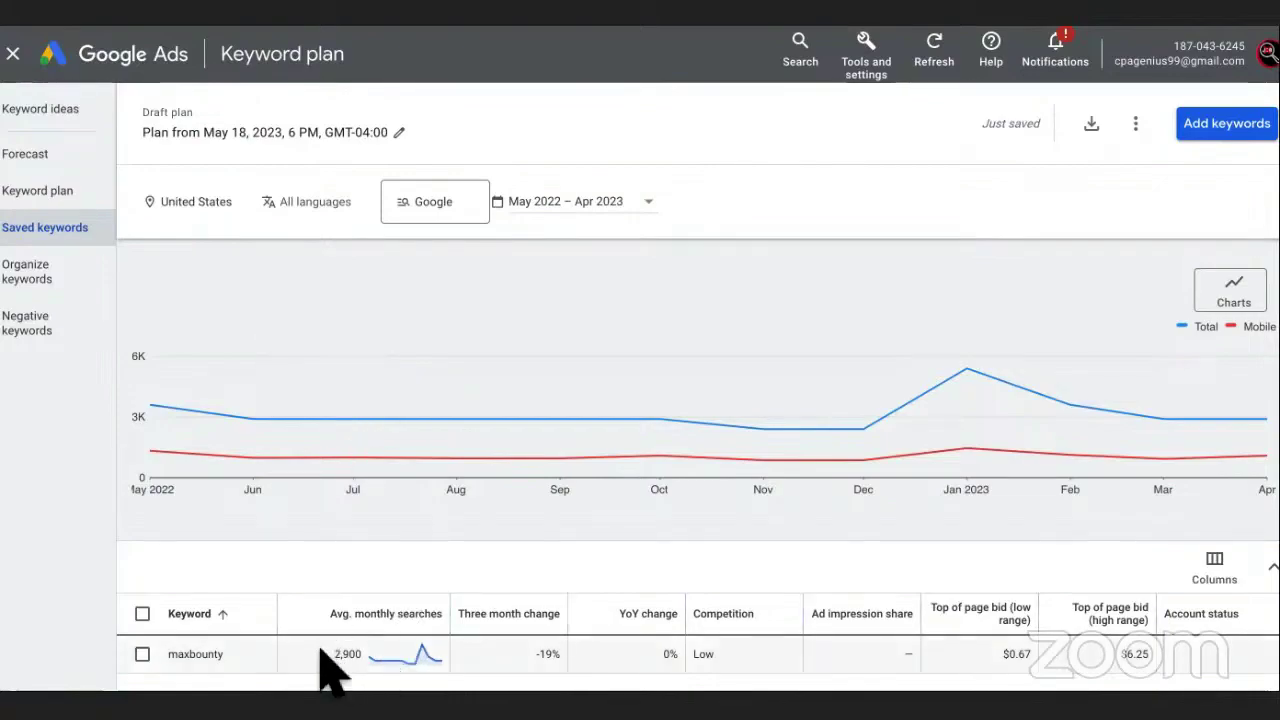
drag(328, 654, 358, 652)
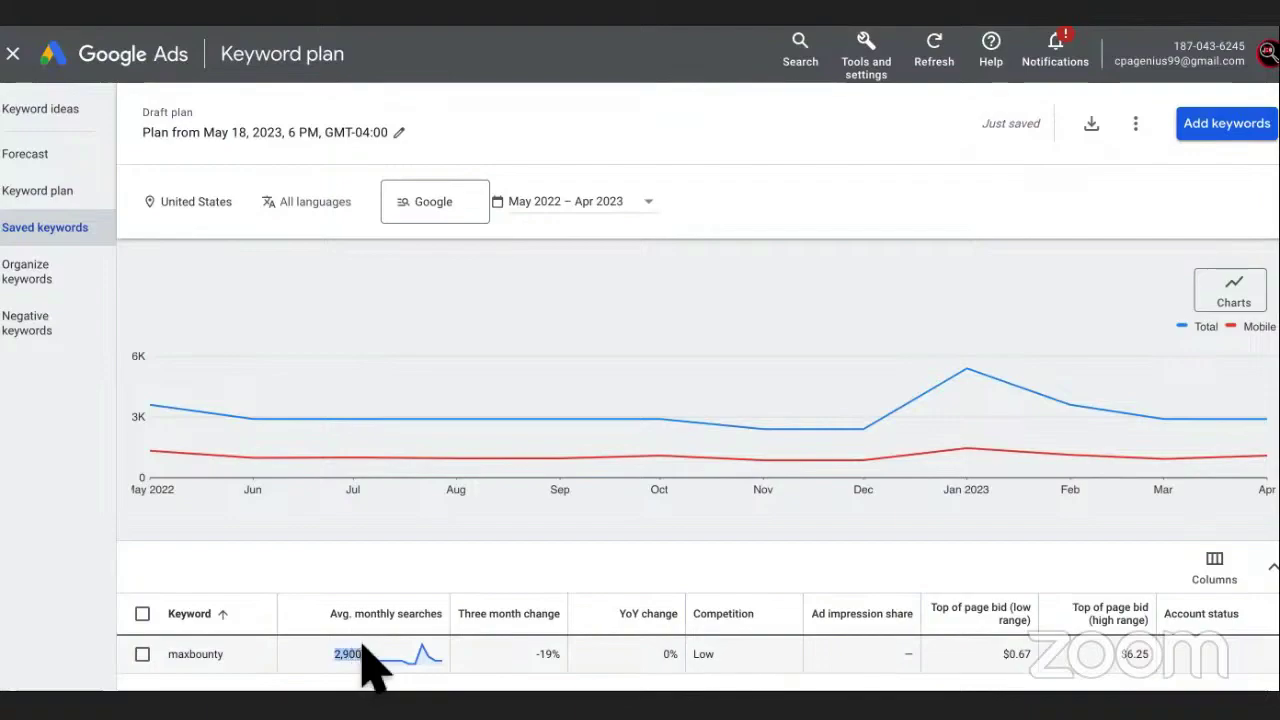
mouse_move(385, 672)
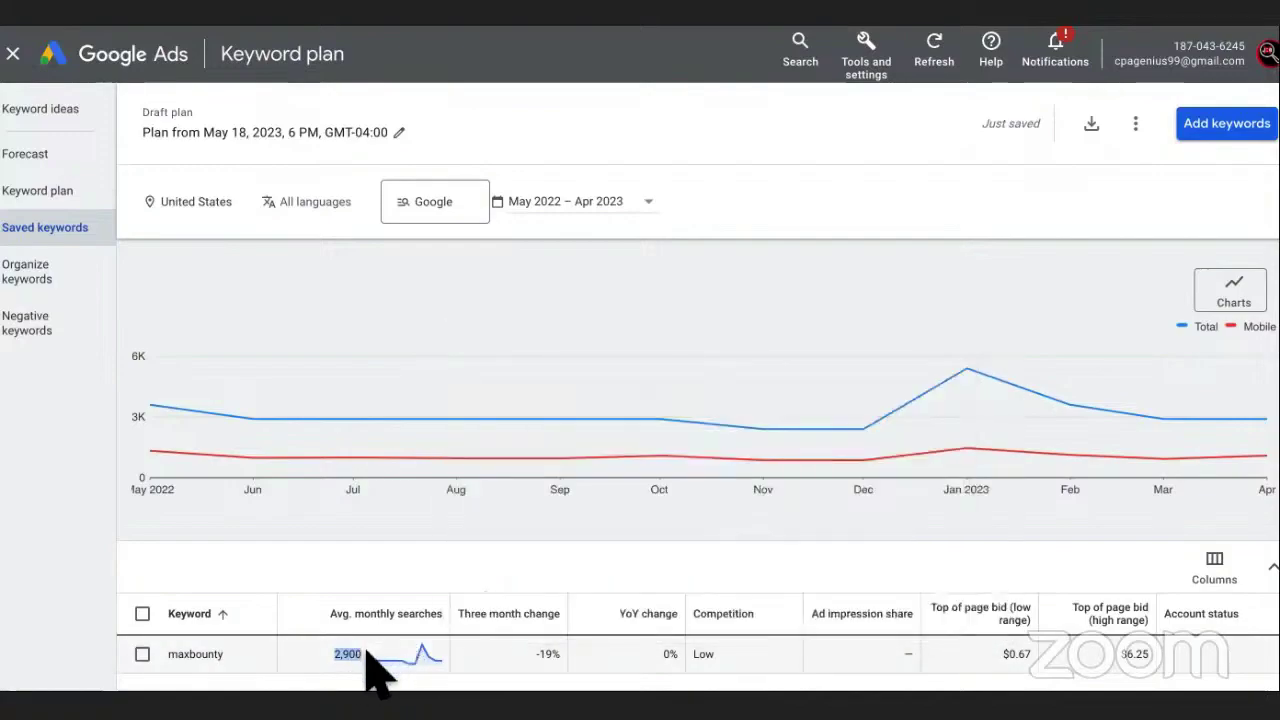
- Remove the draft keyword plan created for maxbounty
click(1135, 125)
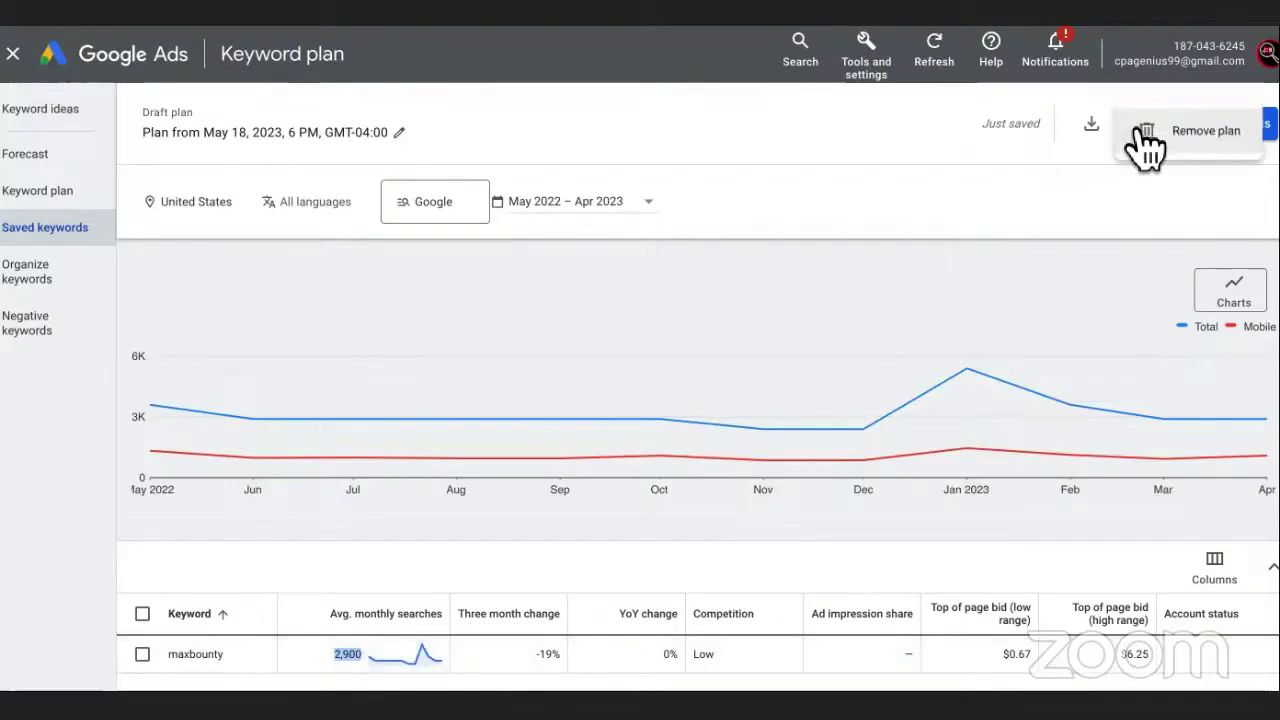
click(1150, 145)
click(785, 425)
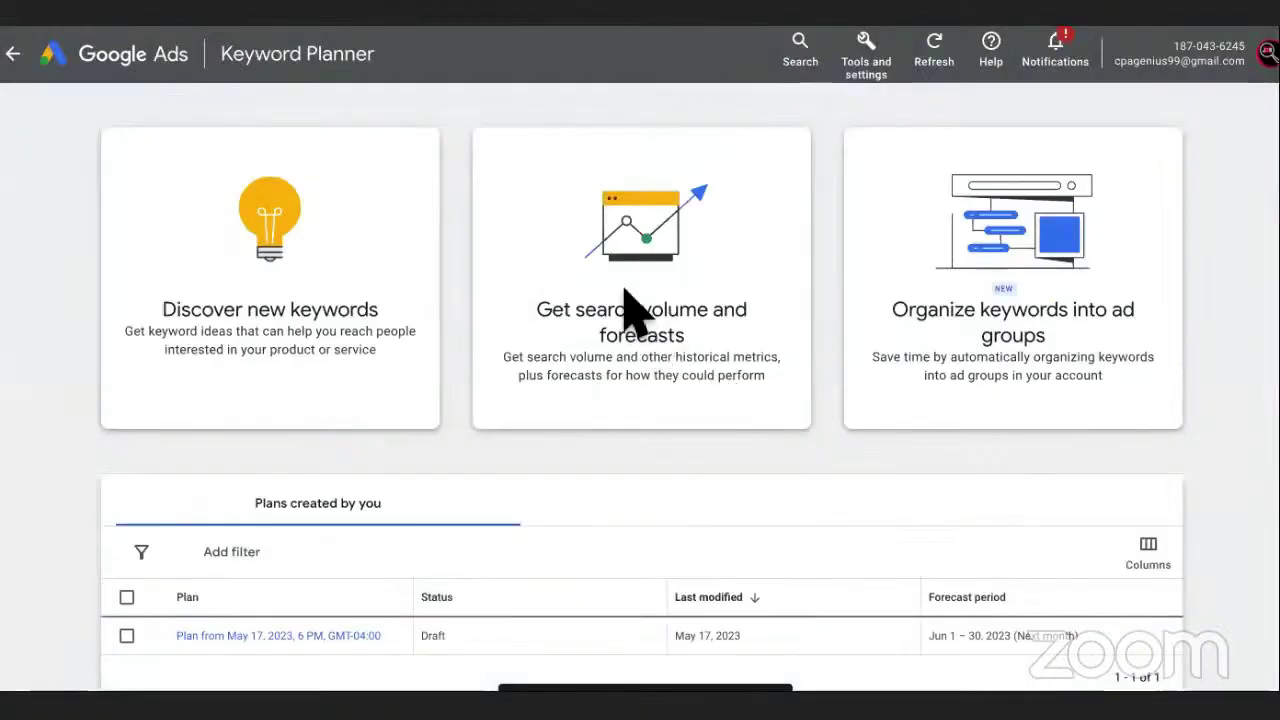
- Get search volume and forecasts for the keyword cpalead
click(615, 300)
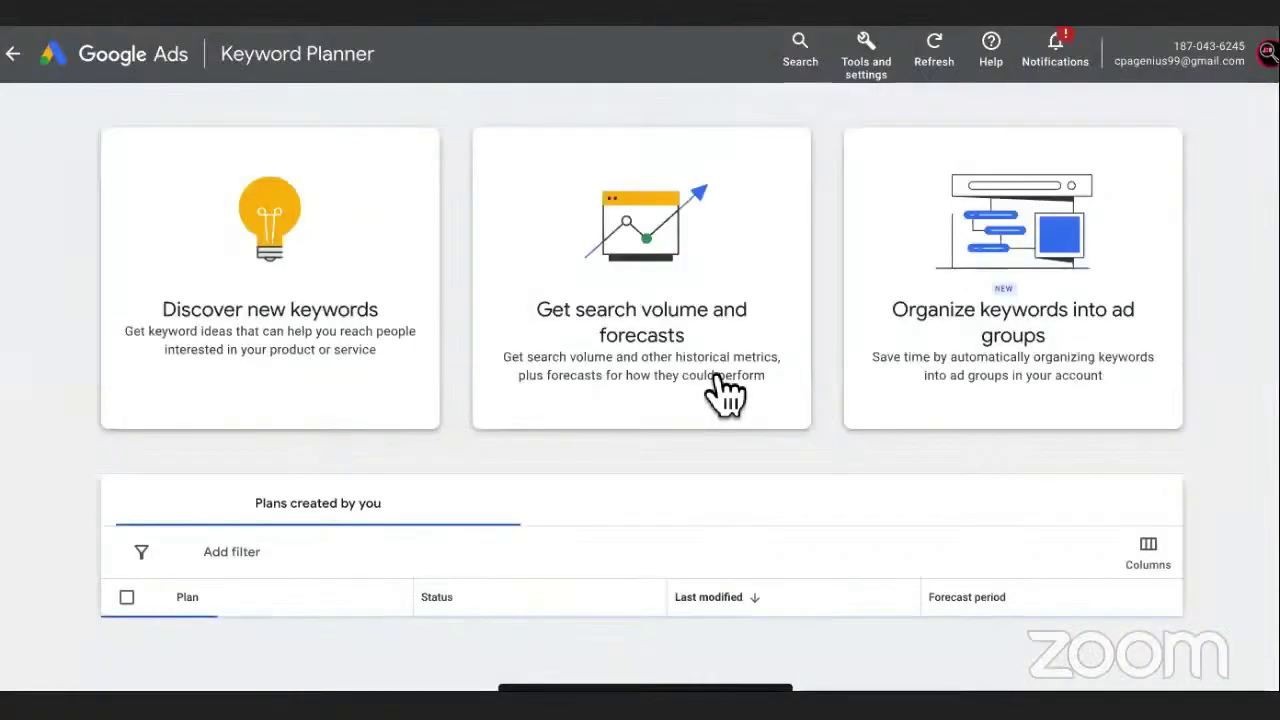
click(623, 308)
text(cpa)
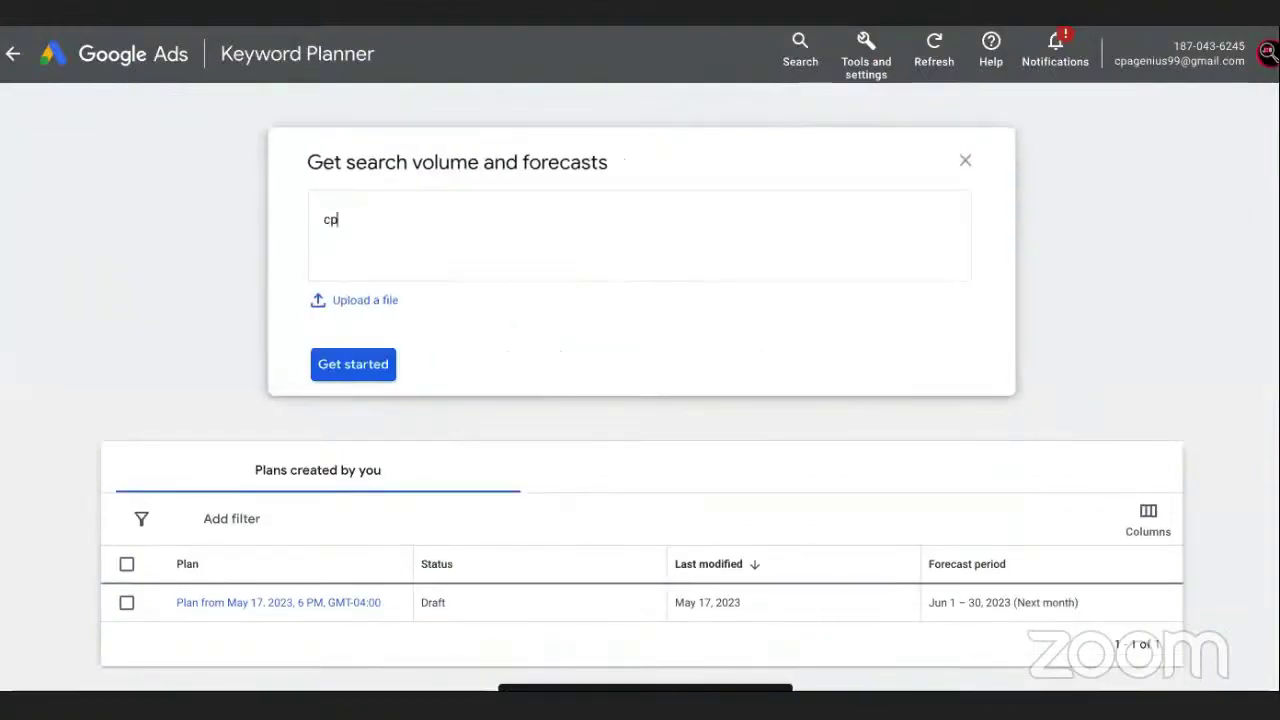
text(lead)
key(Return)
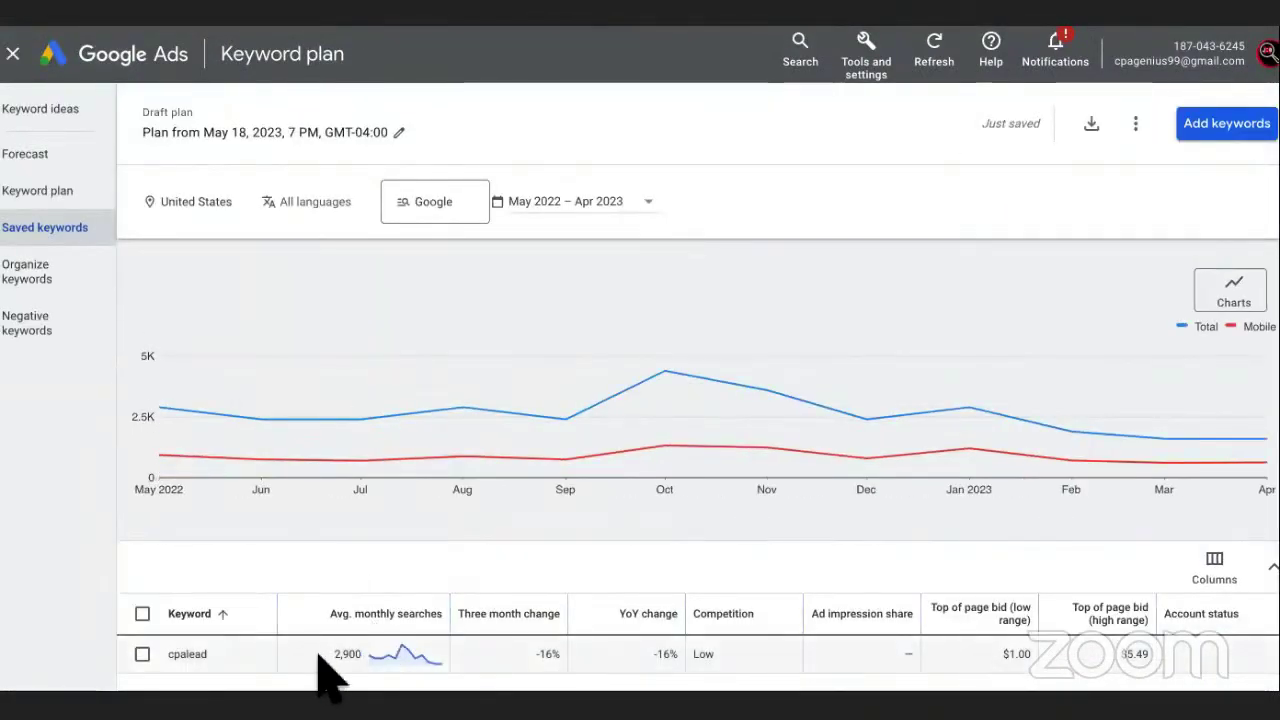
- Highlight the average monthly searches for cpalead, and highlight the Rank and Rent item in the Google Docs list
drag(328, 655, 366, 662)
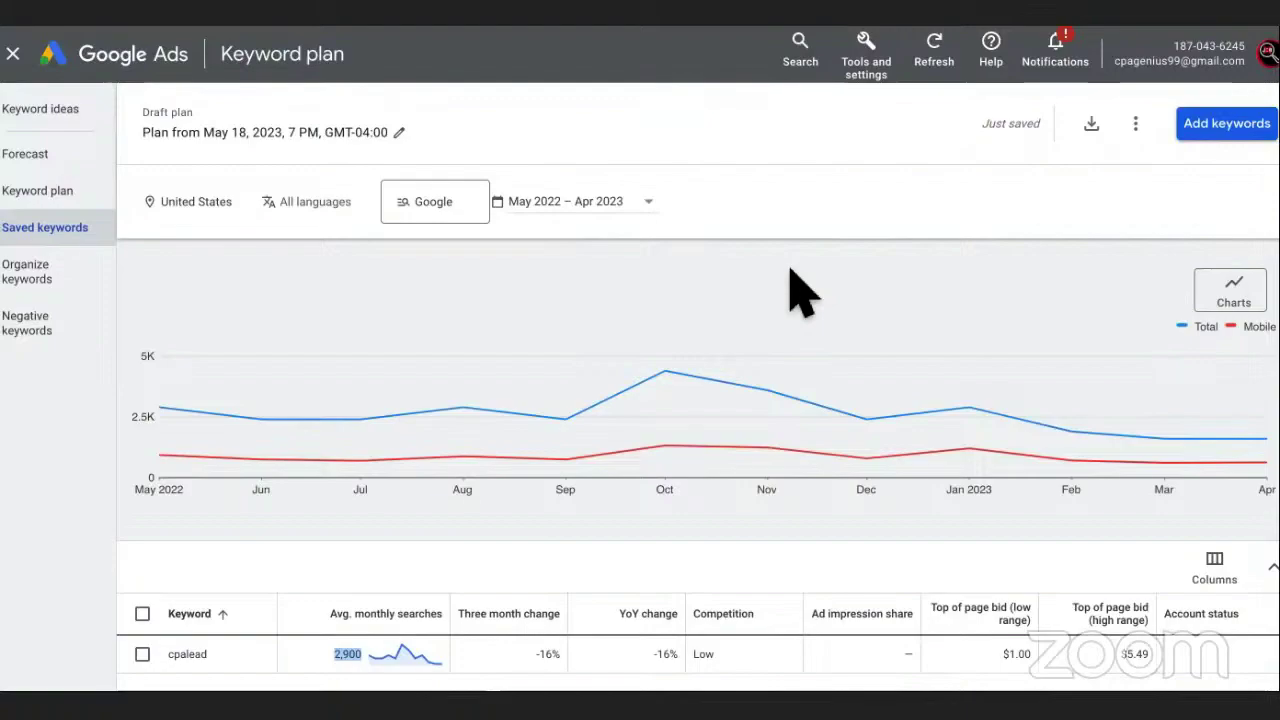
key(ctrl+Tab)
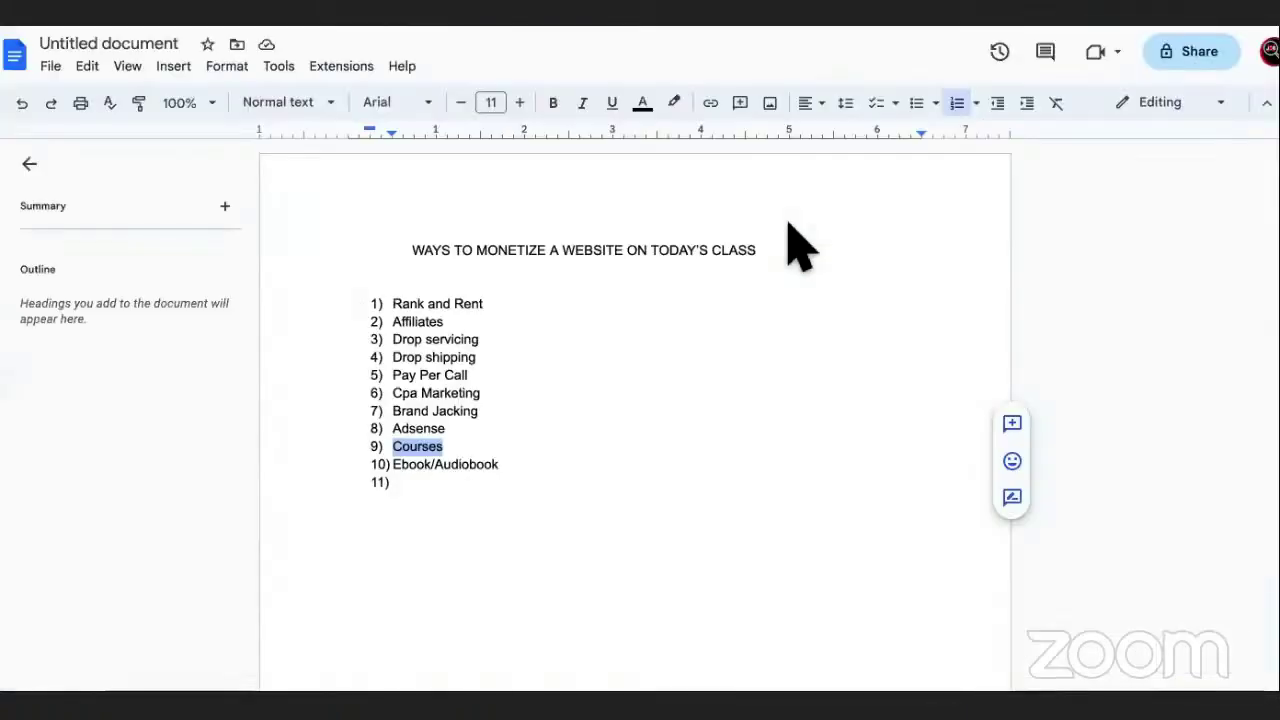
click(520, 411)
drag(489, 304, 393, 303)
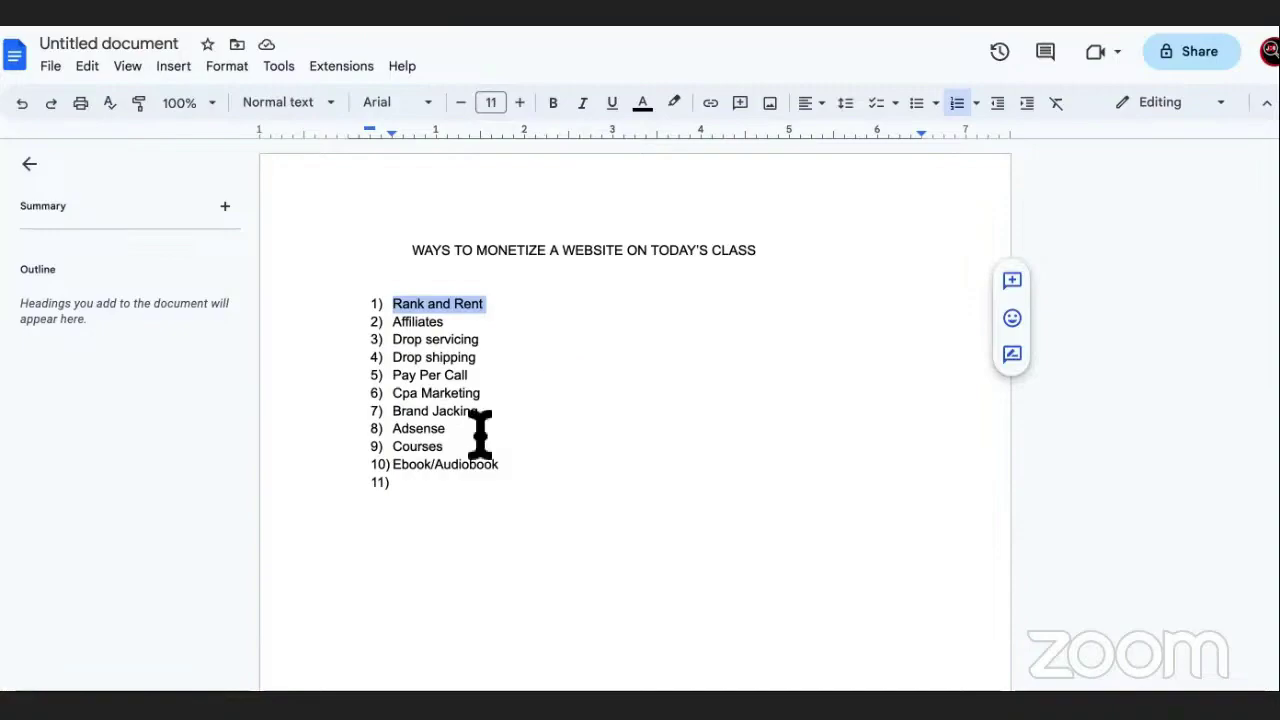
- Add Joint Venture Partnerships as item 11 of the monetization list and start a new item below it
click(458, 490)
text(Joint Venture Partnerships)
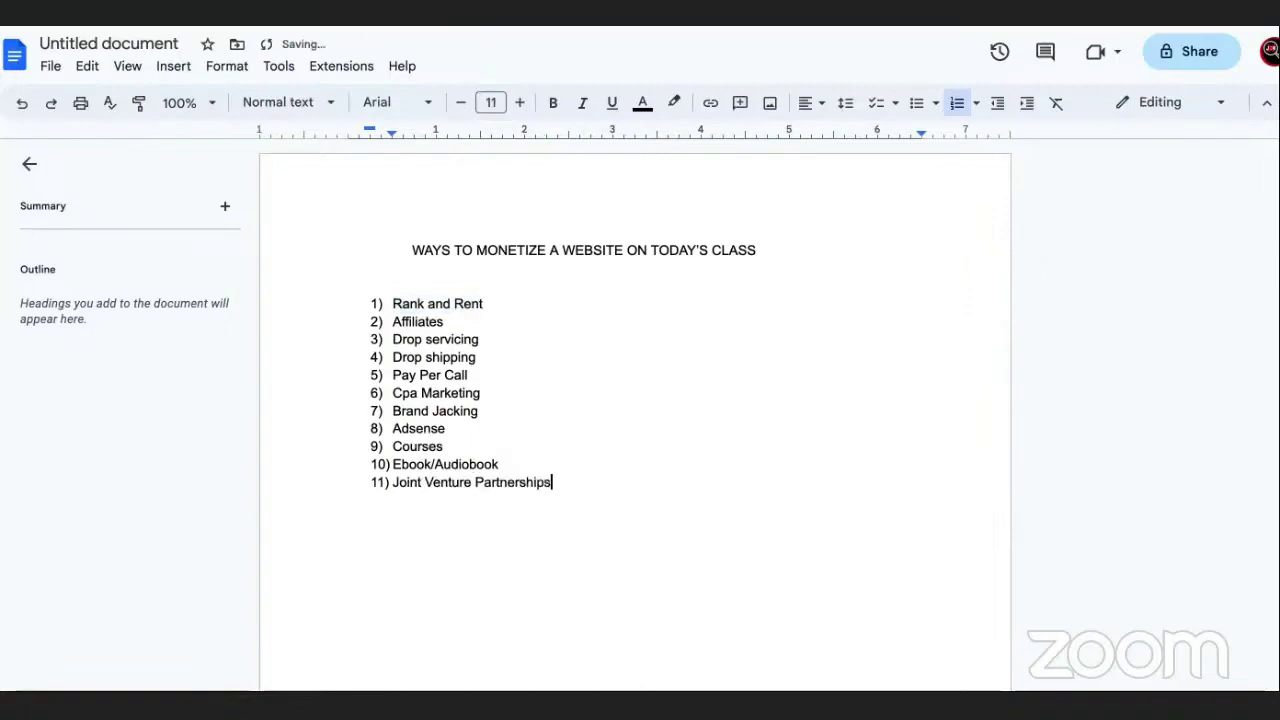
key(Return)
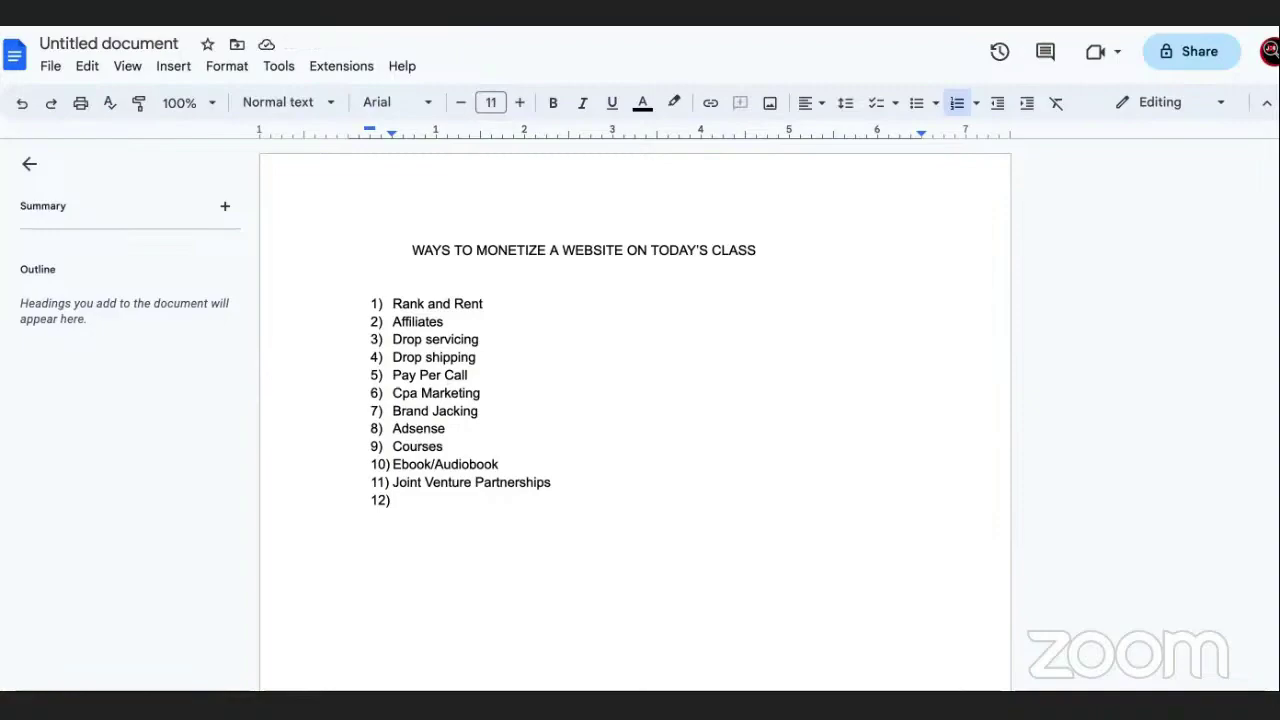
key(ctrl+Tab)
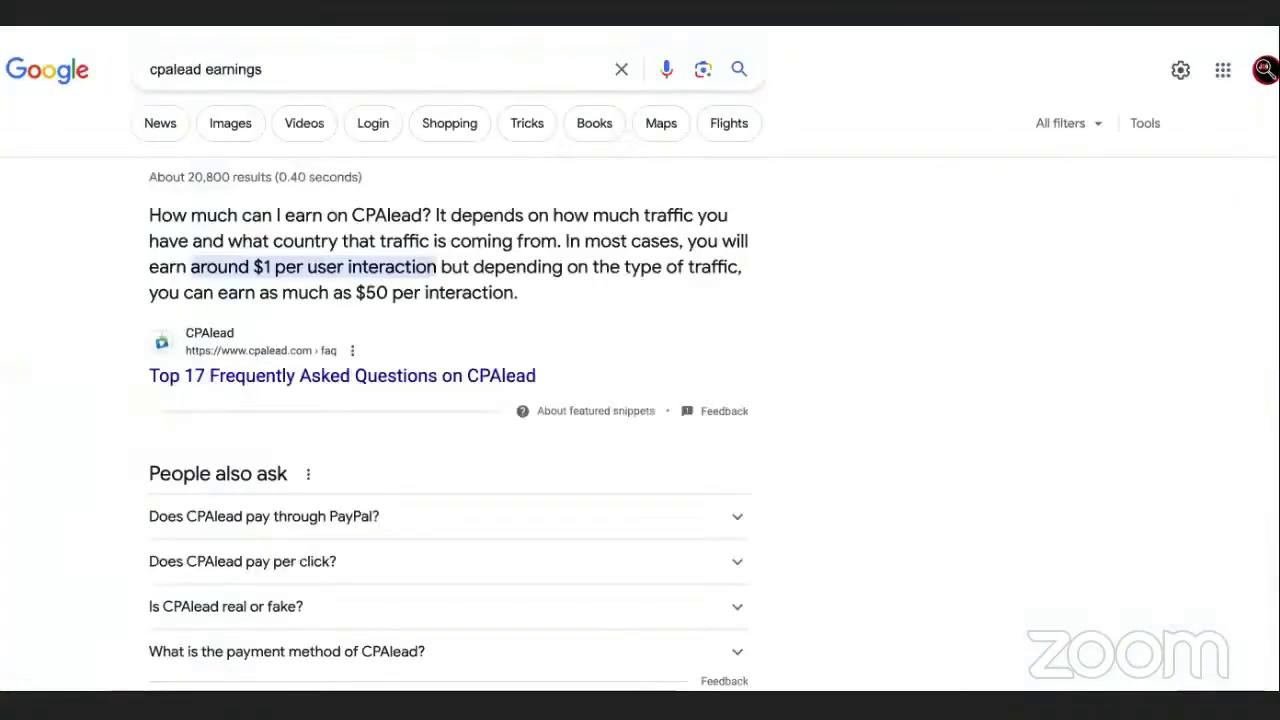
click(486, 80)
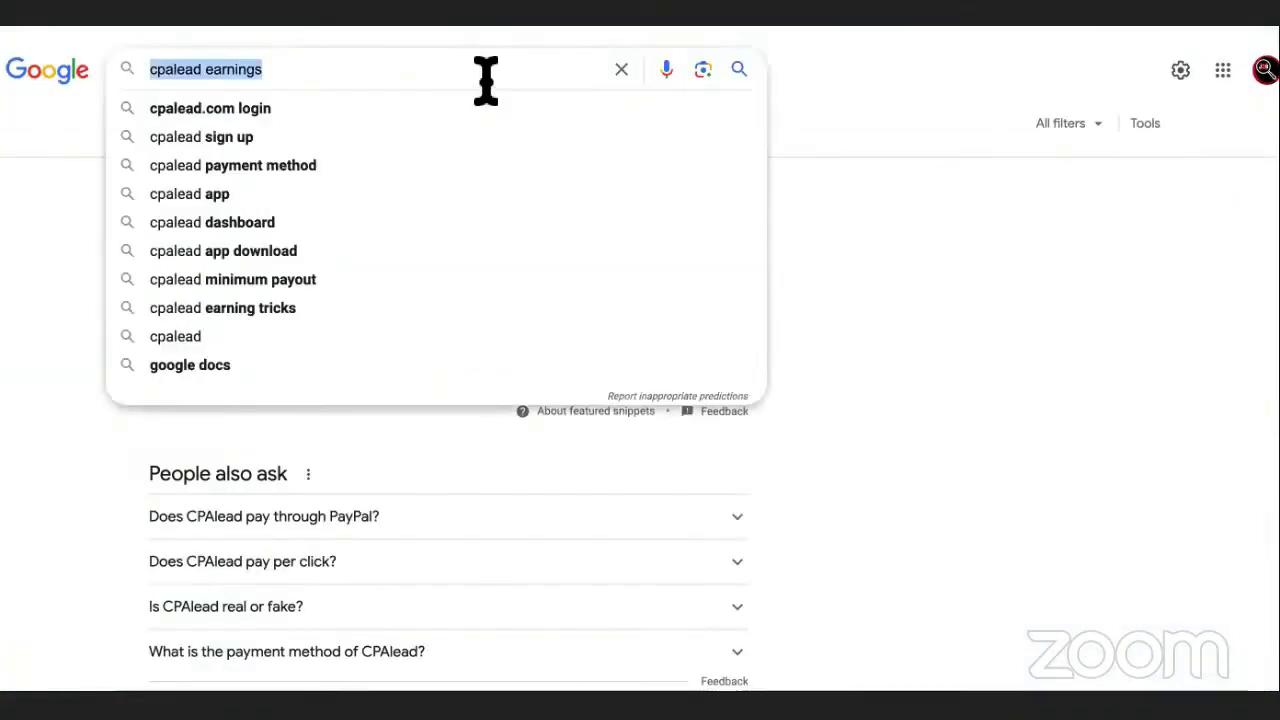
click(812, 145)
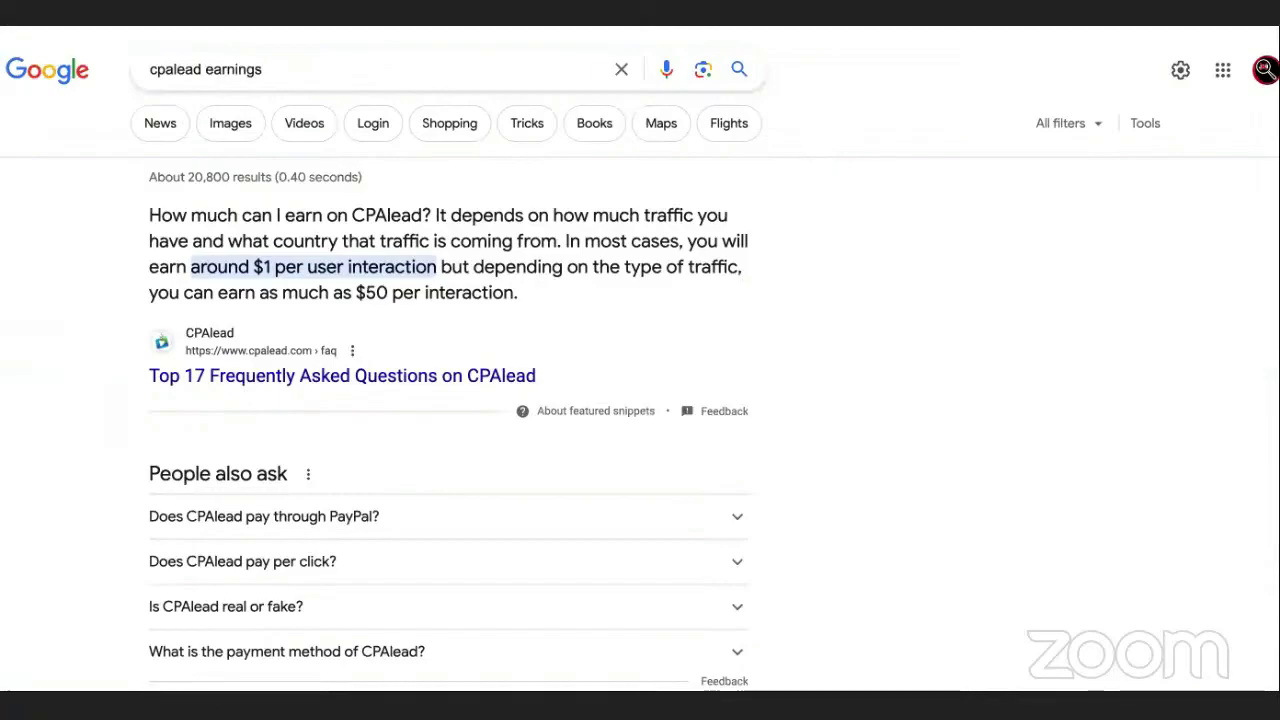
- Switch to the Antijob Affiliate Army page and highlight affiliate marketer benefits A, B and C one after another
key(ctrl+Tab)
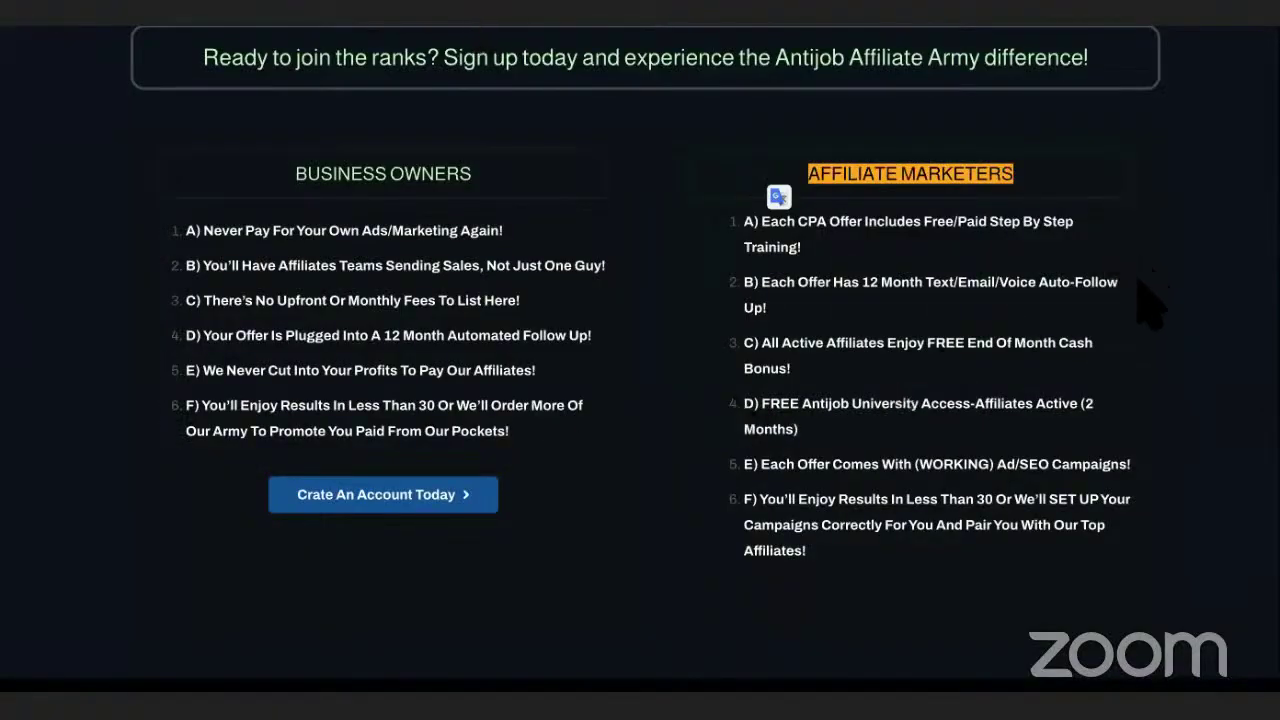
click(886, 252)
drag(802, 248, 749, 221)
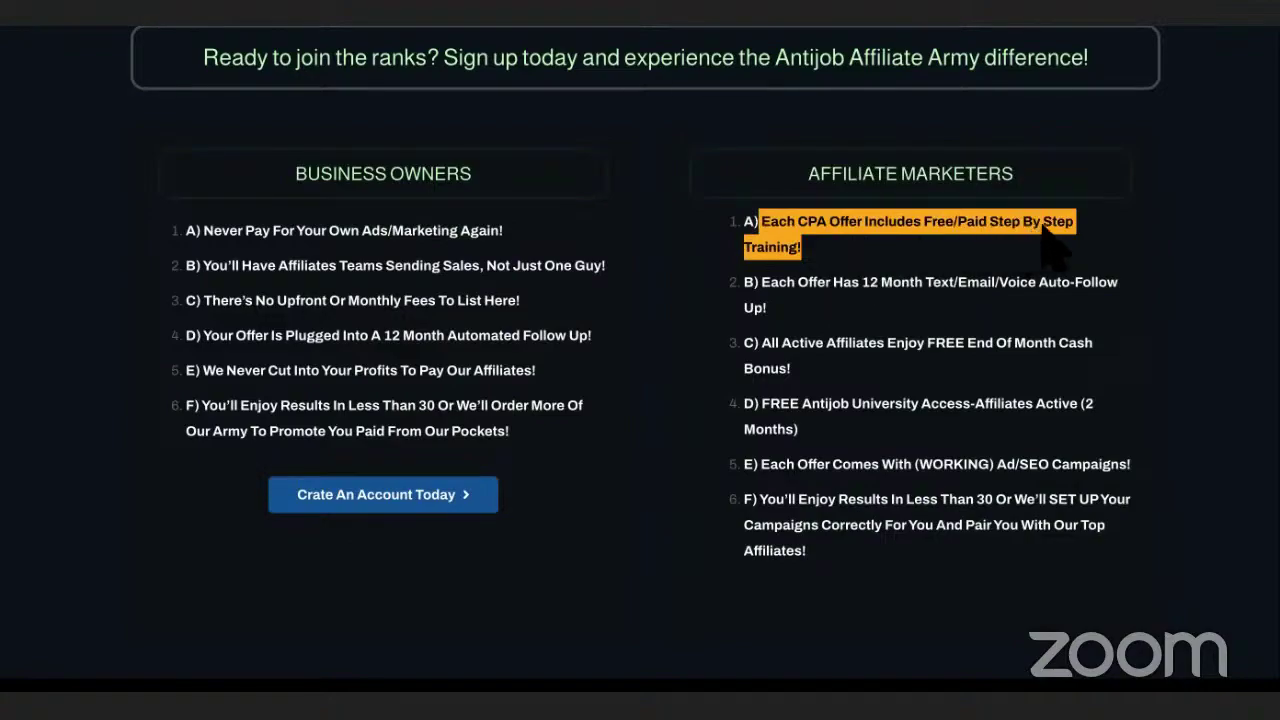
drag(815, 325, 764, 284)
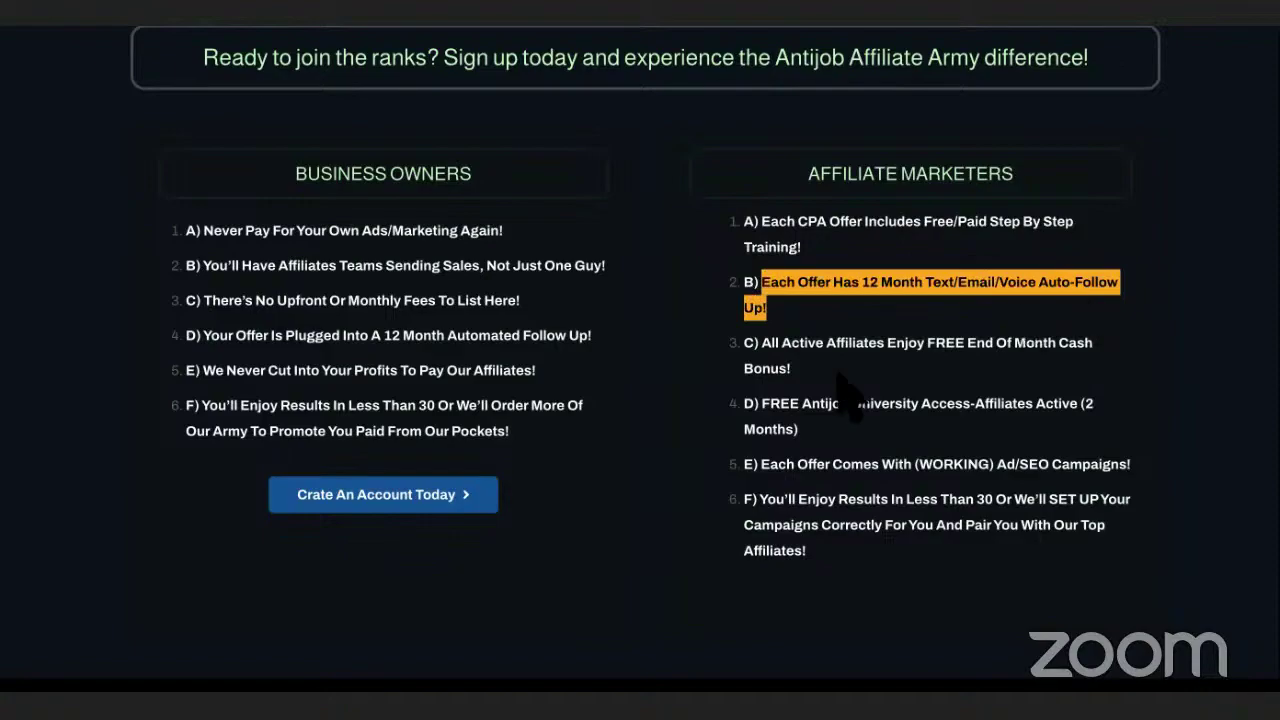
drag(830, 385, 766, 350)
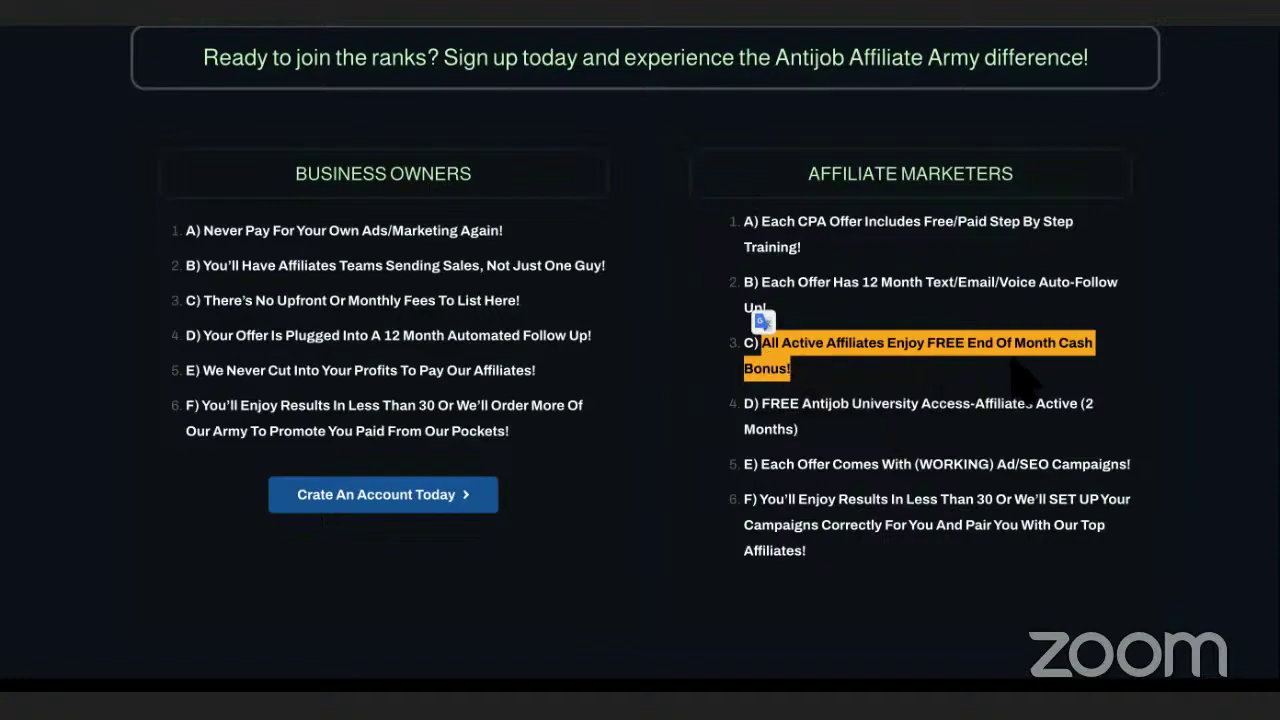
- Highlight affiliate marketer benefits D, E and F one after another, and return to the start of the page
scroll(1020, 378, down, 3)
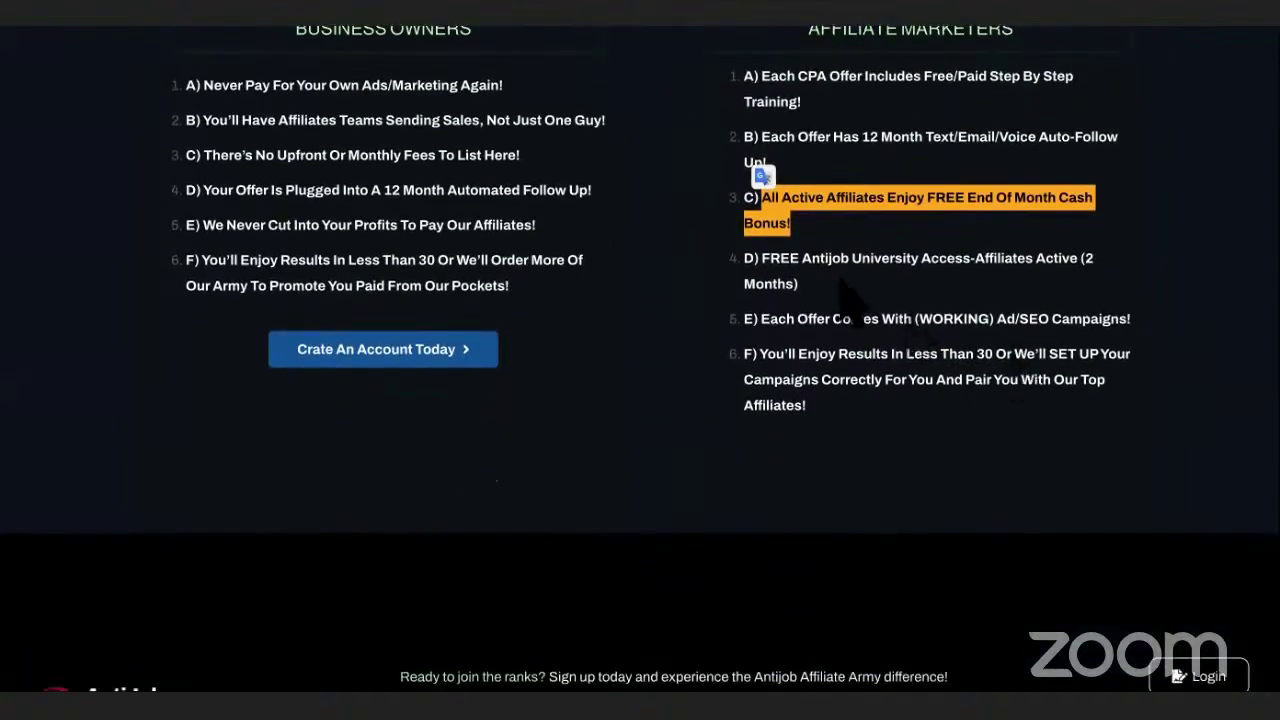
click(845, 300)
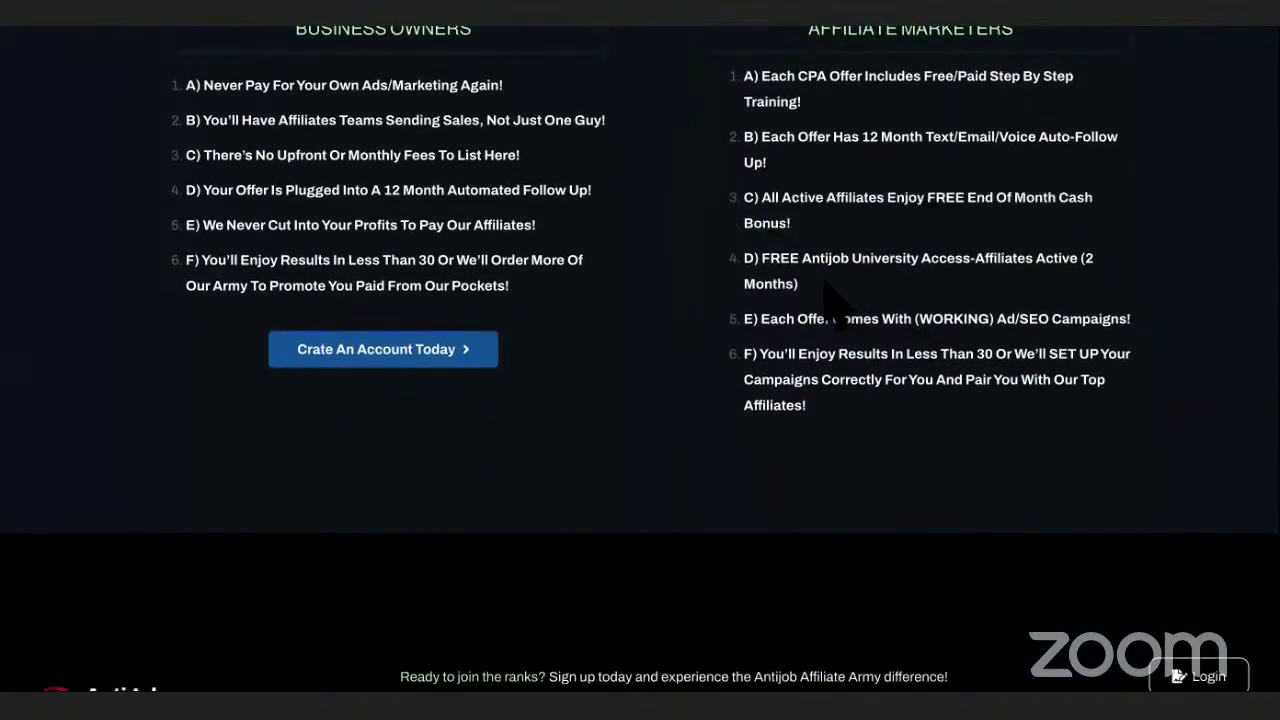
drag(805, 287, 766, 257)
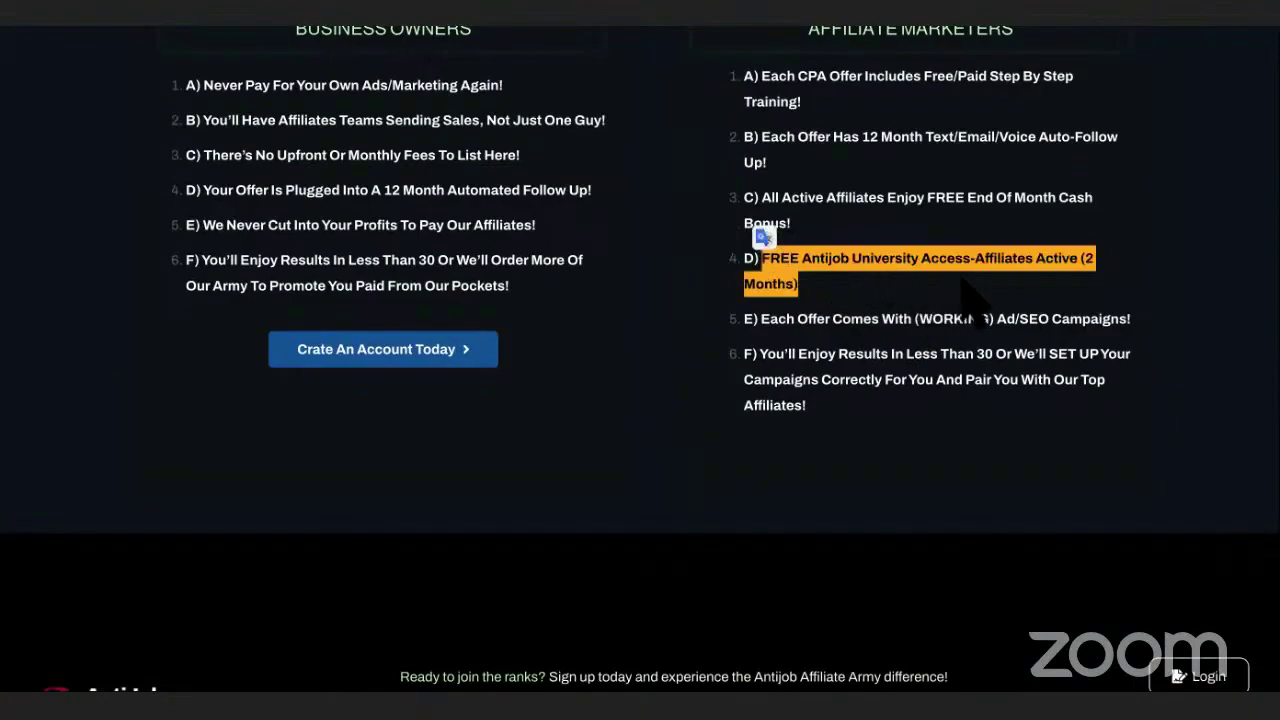
triple_click(1068, 313)
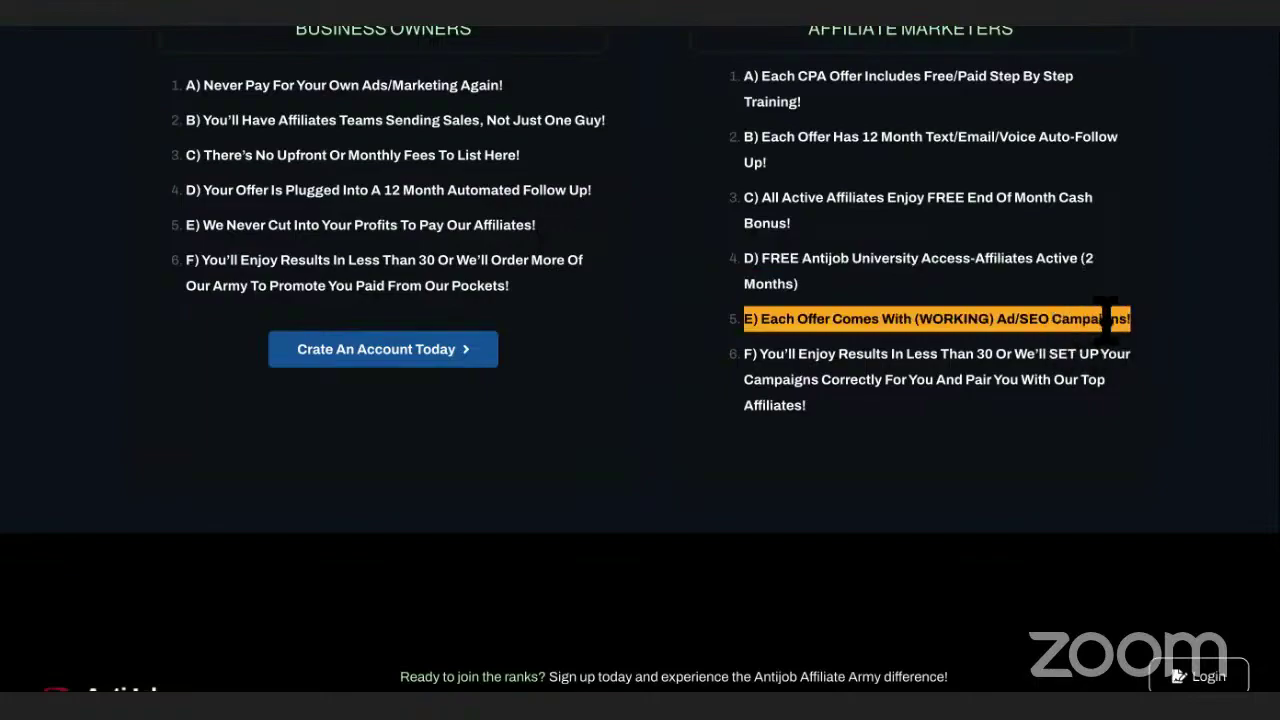
click(992, 355)
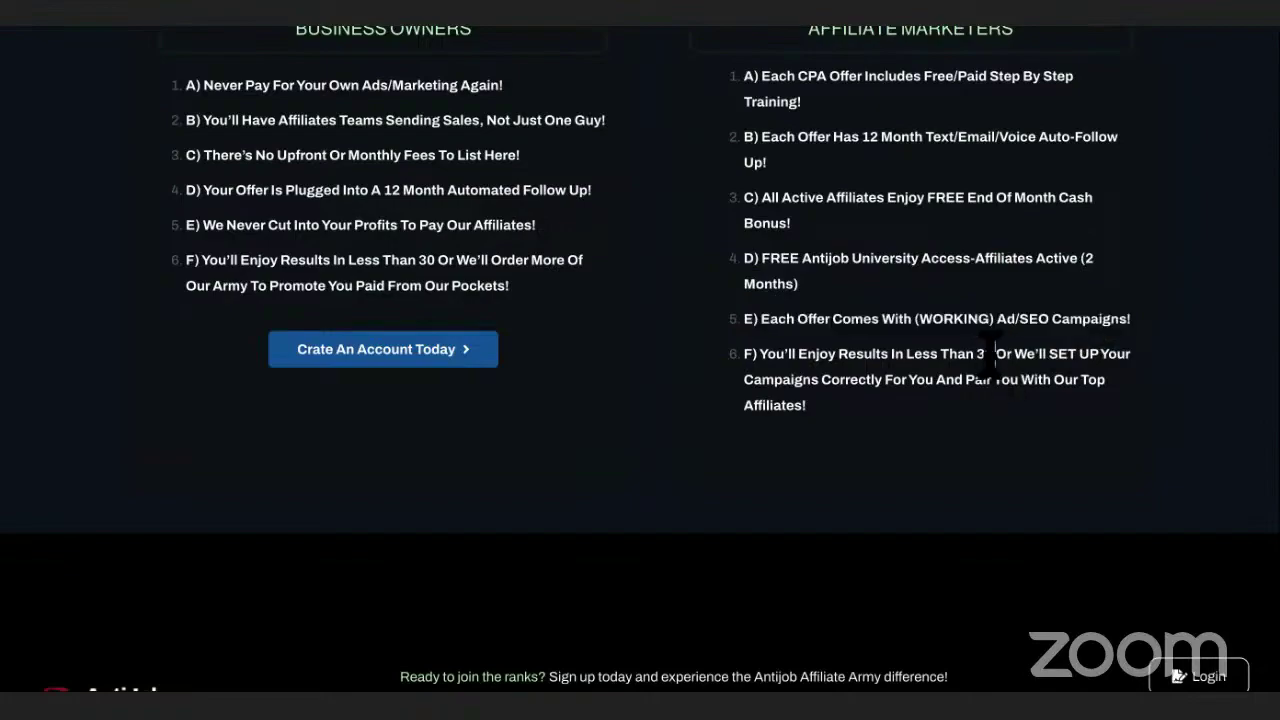
drag(851, 420, 759, 354)
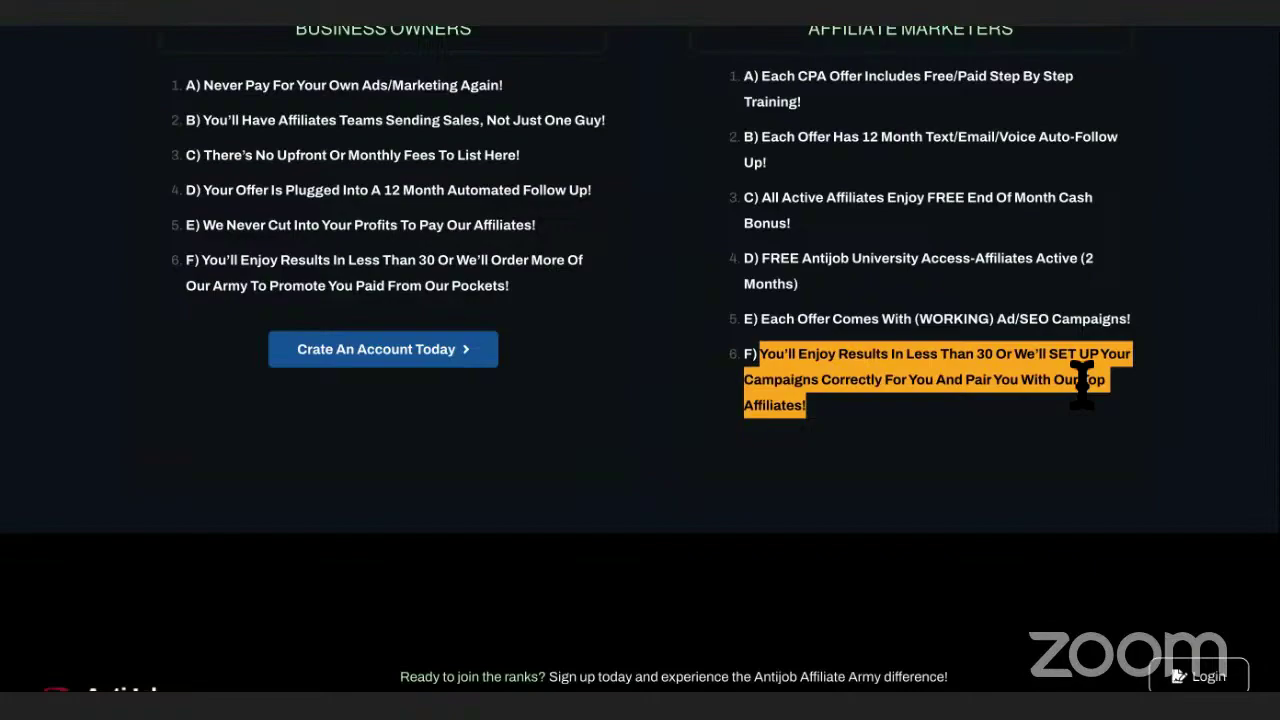
scroll(1082, 380, up, 20)
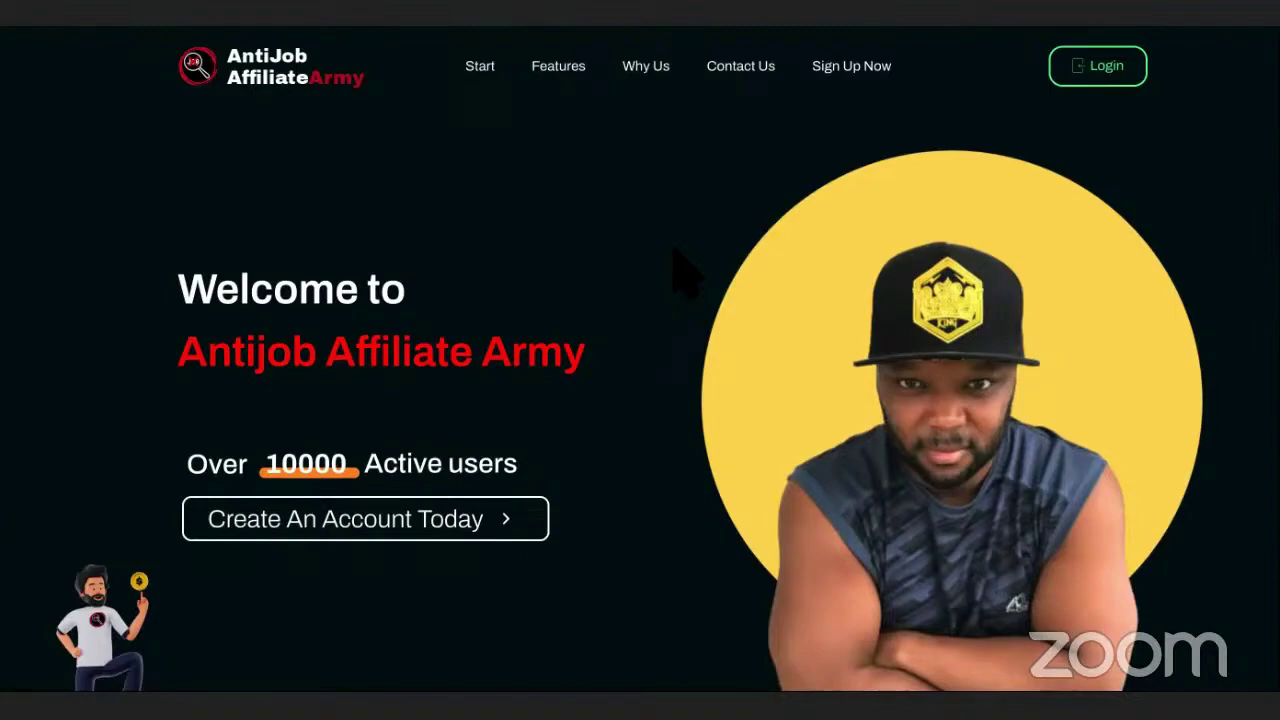
- Enter hosting events as the Google query, view its search suggestions, and close them without running the search
key(ctrl+Tab)
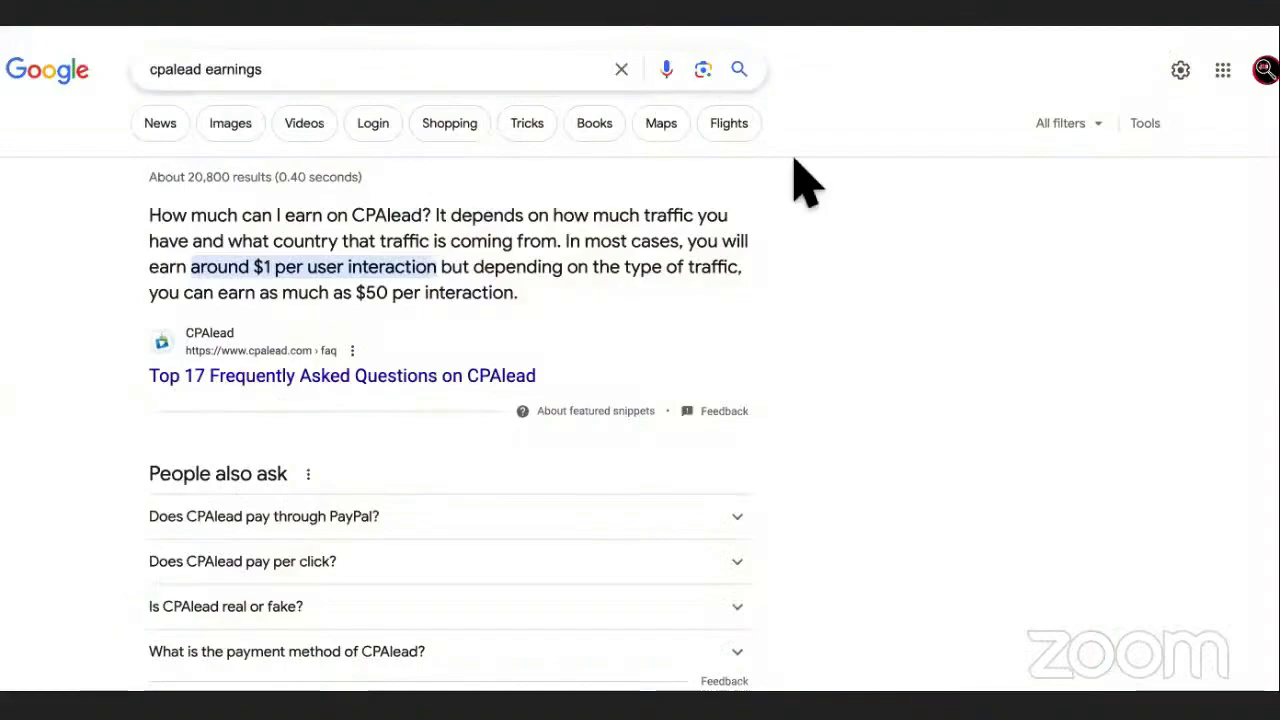
click(463, 69)
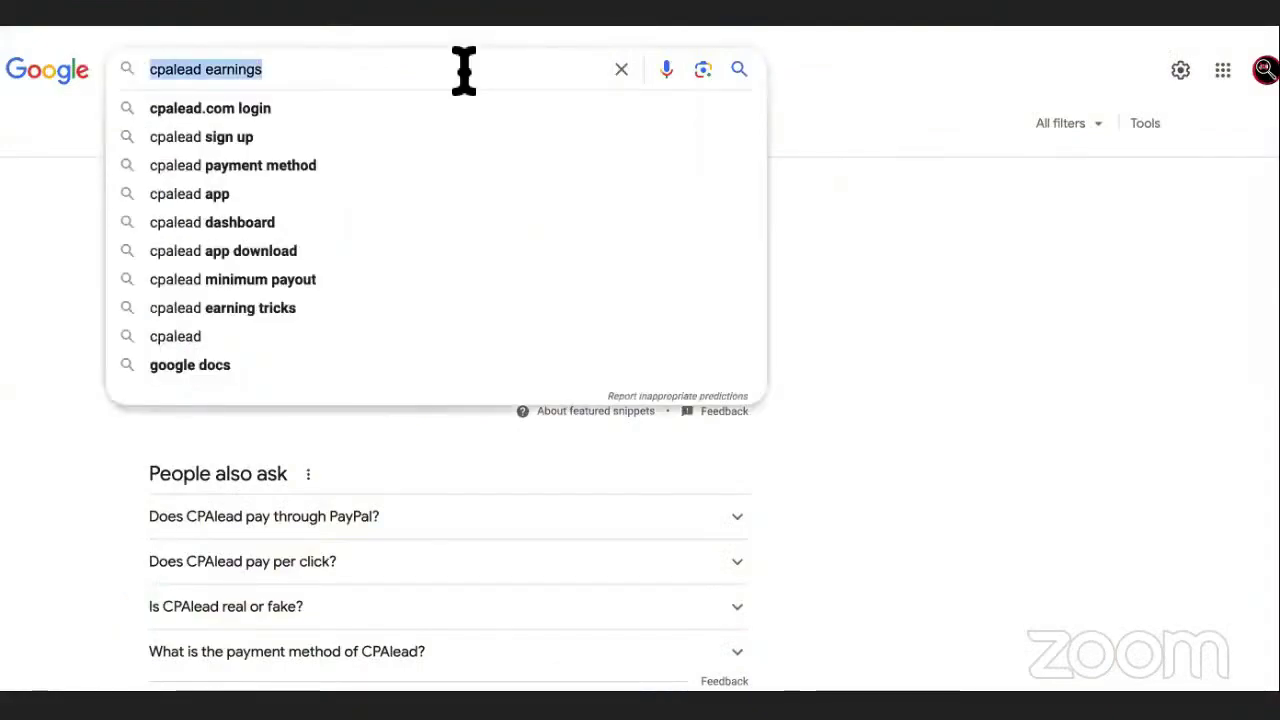
text(s)
key(BackSpace)
text(hos)
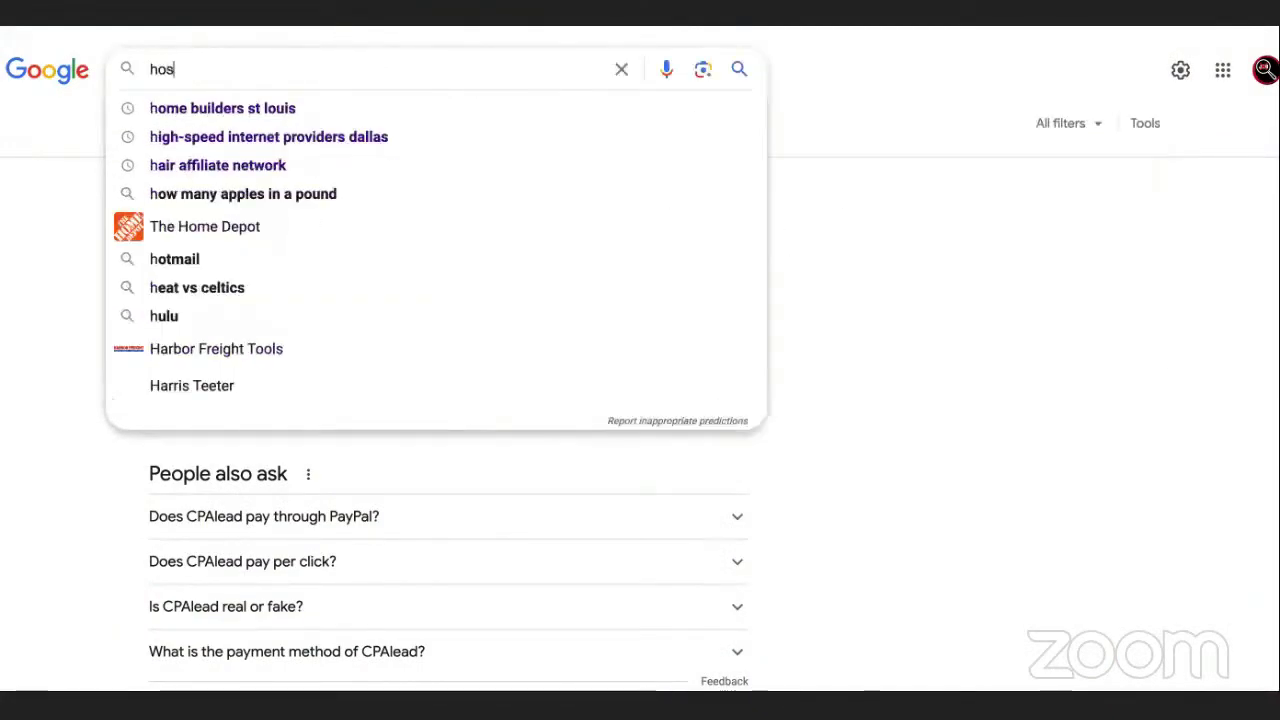
text(ting ev)
text(ents)
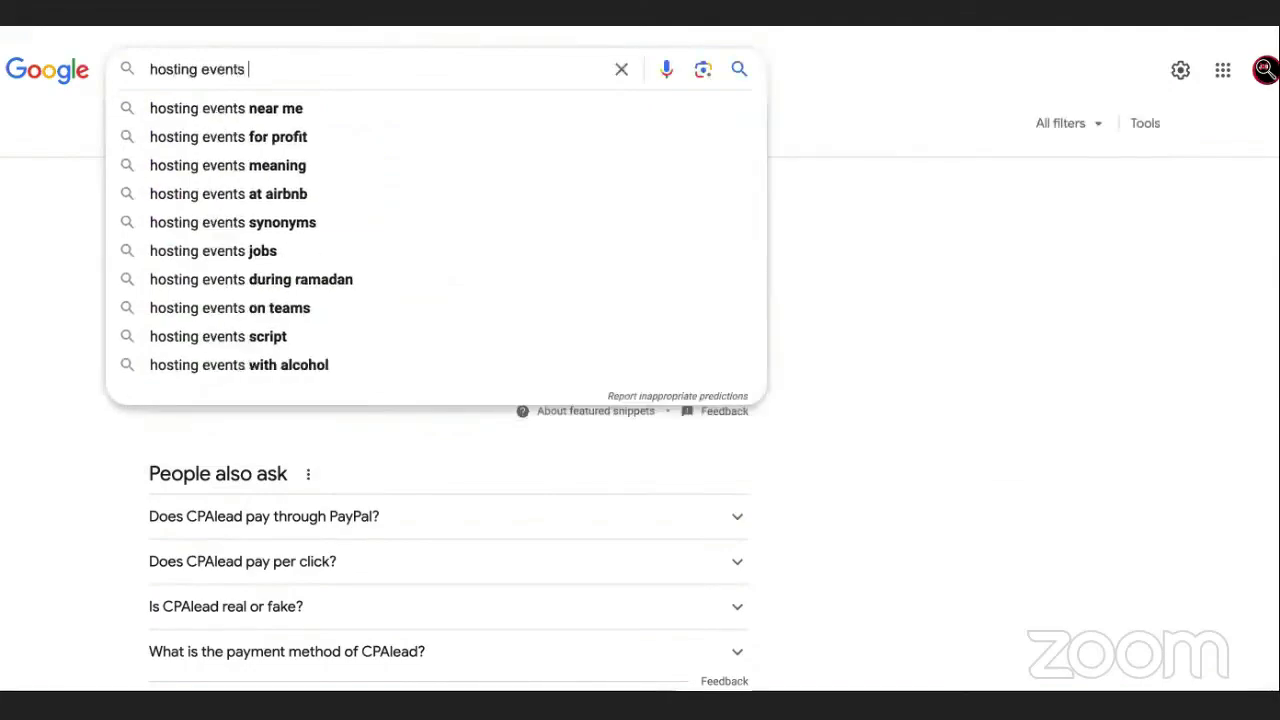
click(860, 445)
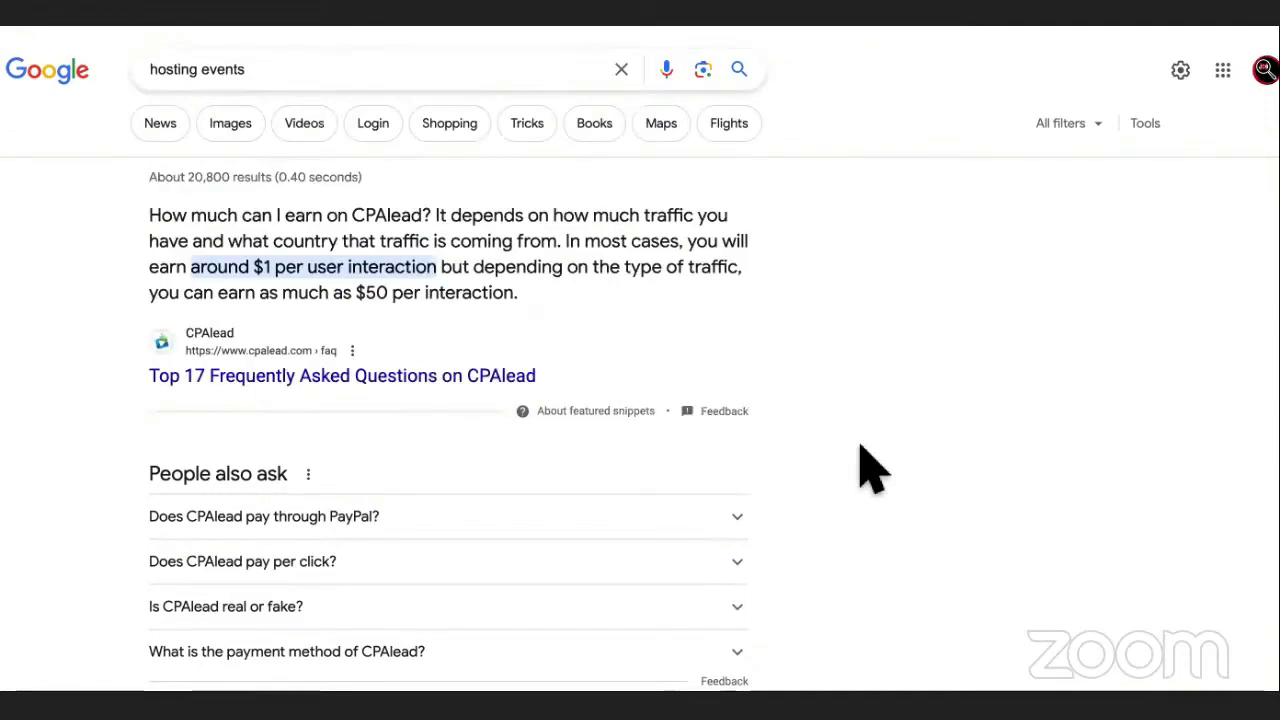
- Add Hosting Paid Events as item 12 of the Google Docs monetization list and start a new item
key(alt+Tab)
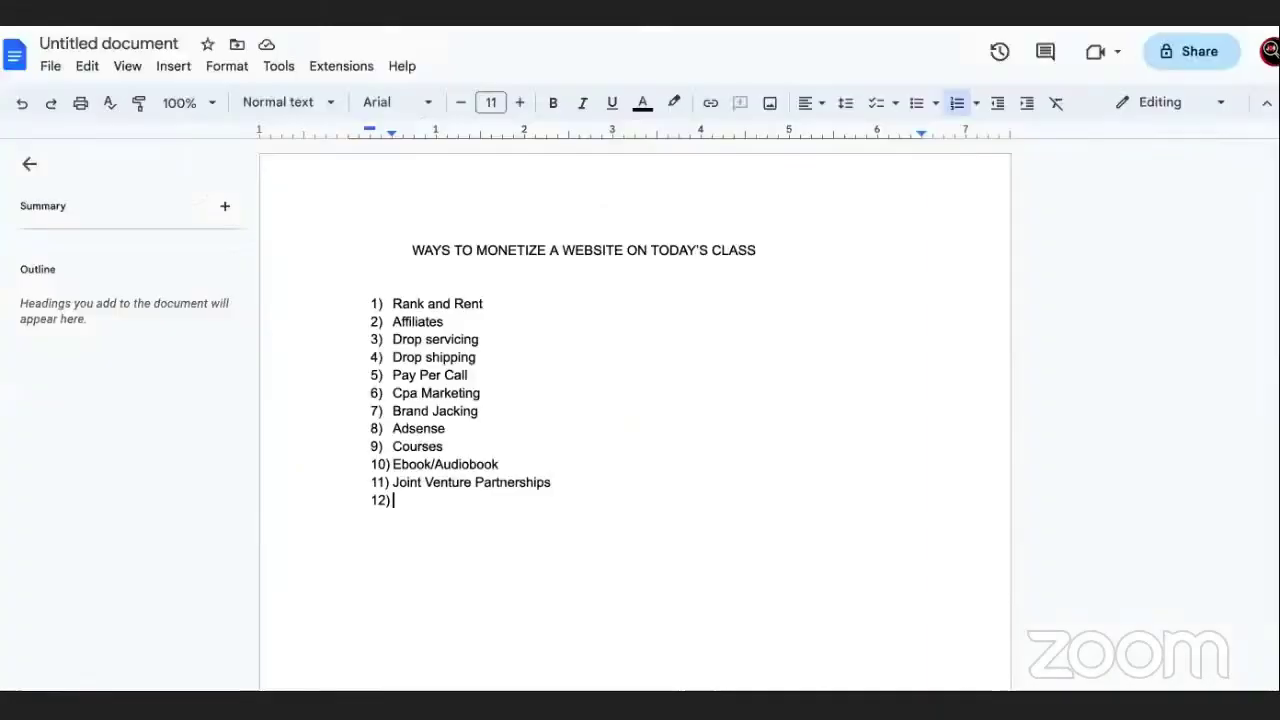
text(hosting Events)
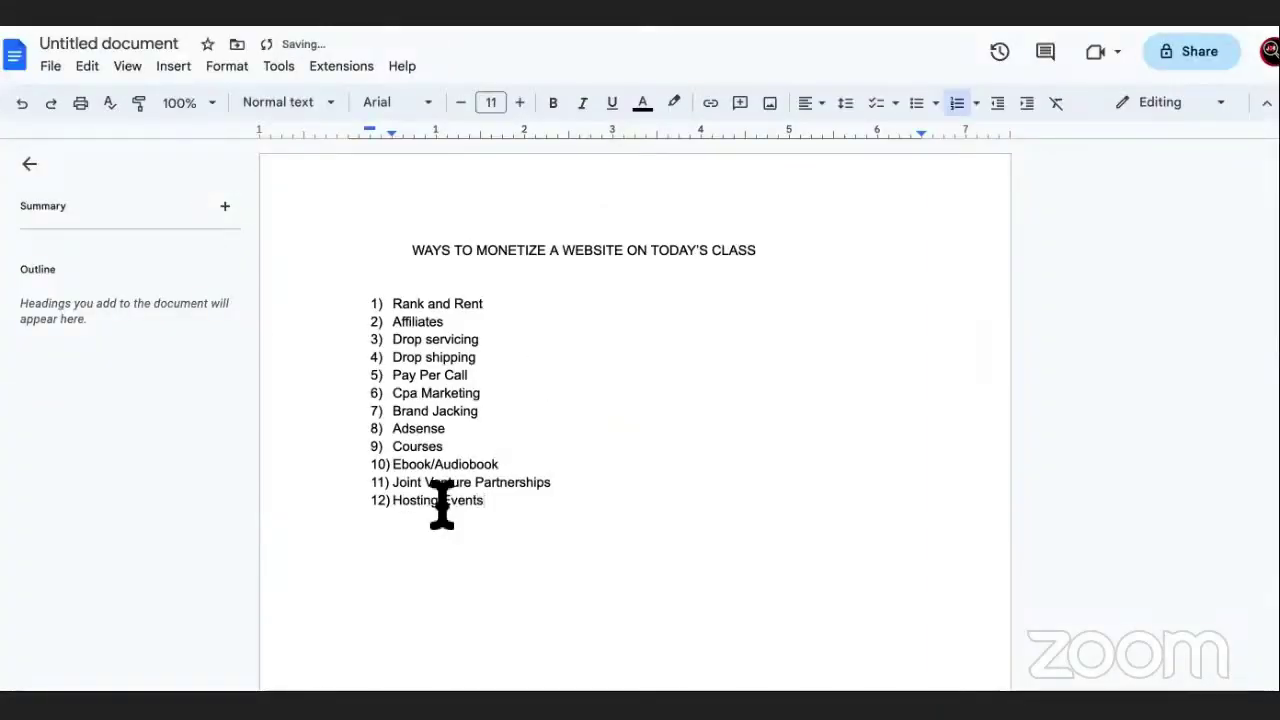
click(442, 500)
text(Paid)
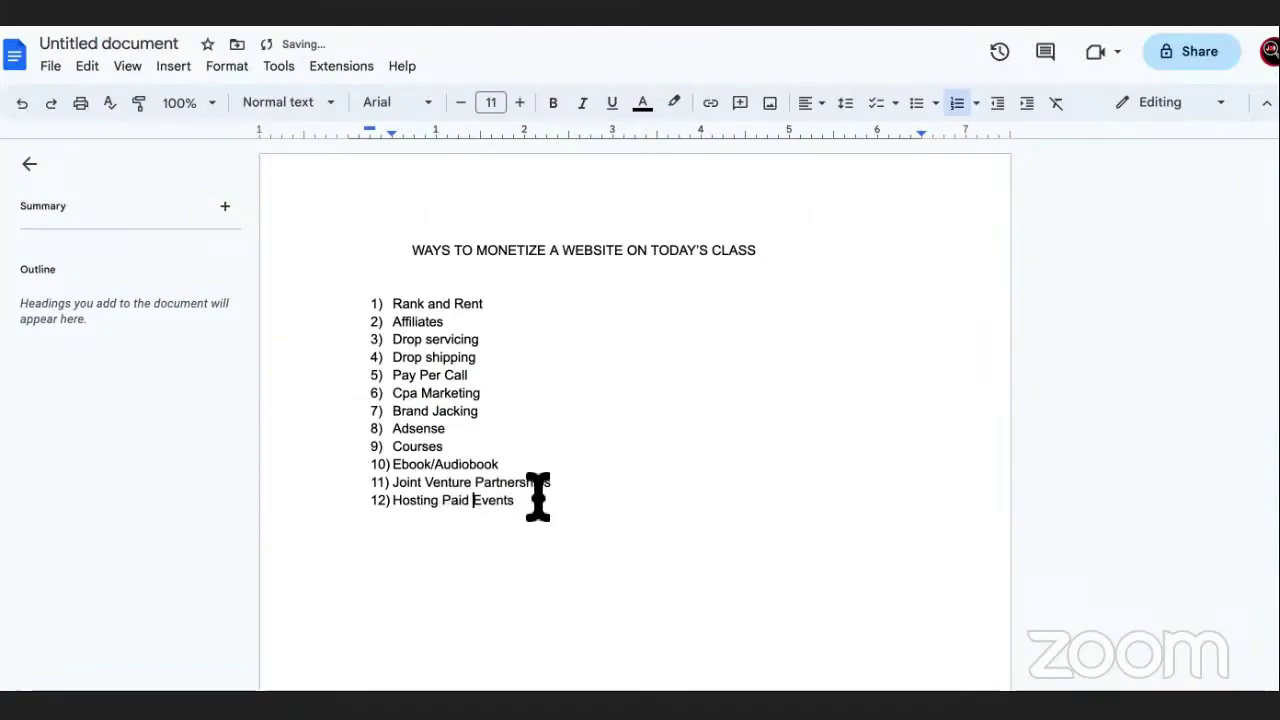
key(Return)
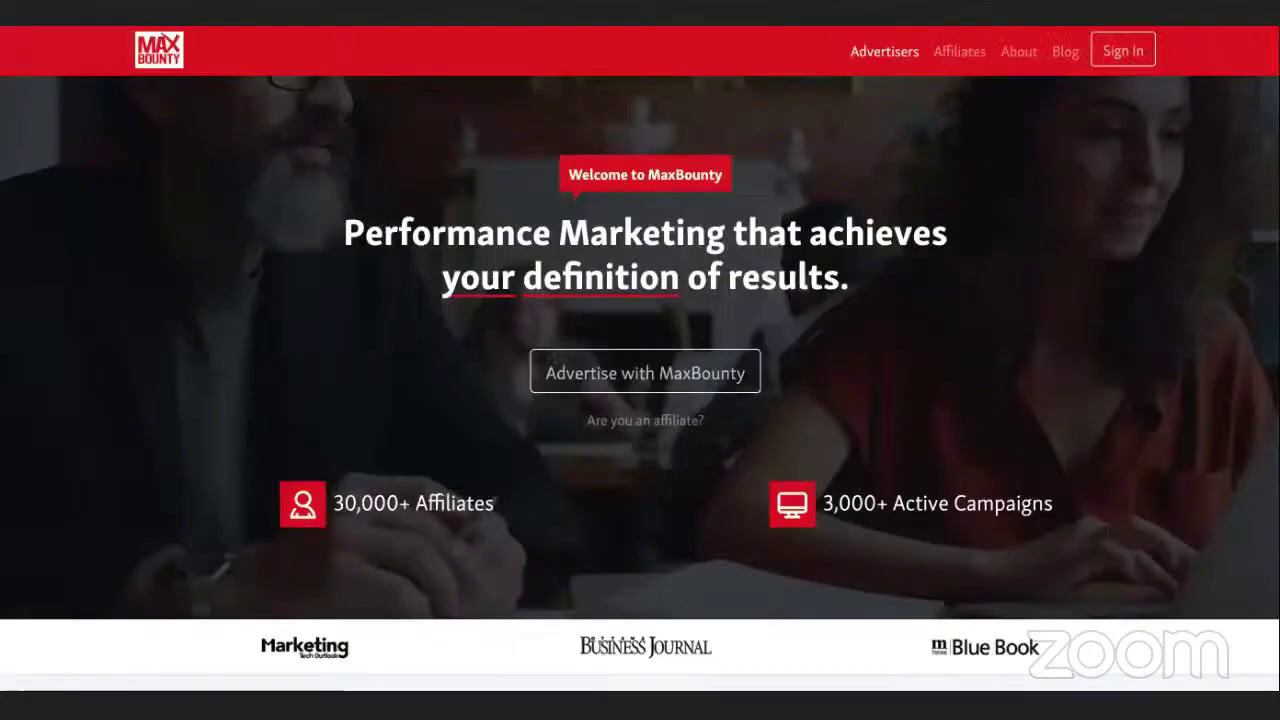
- Copy the event name Affiliate Summit East from the Come meet us section of the MaxBounty homepage
scroll(985, 435, down, 15)
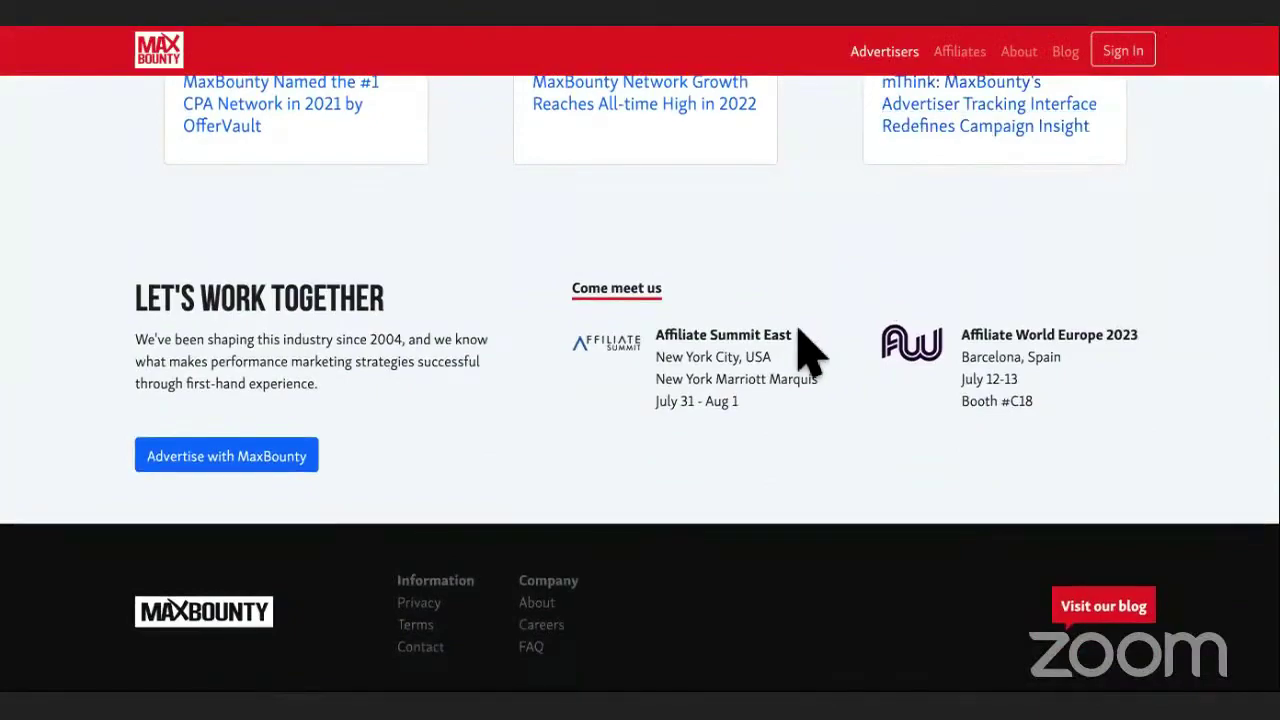
drag(795, 335, 658, 340)
right_click(690, 341)
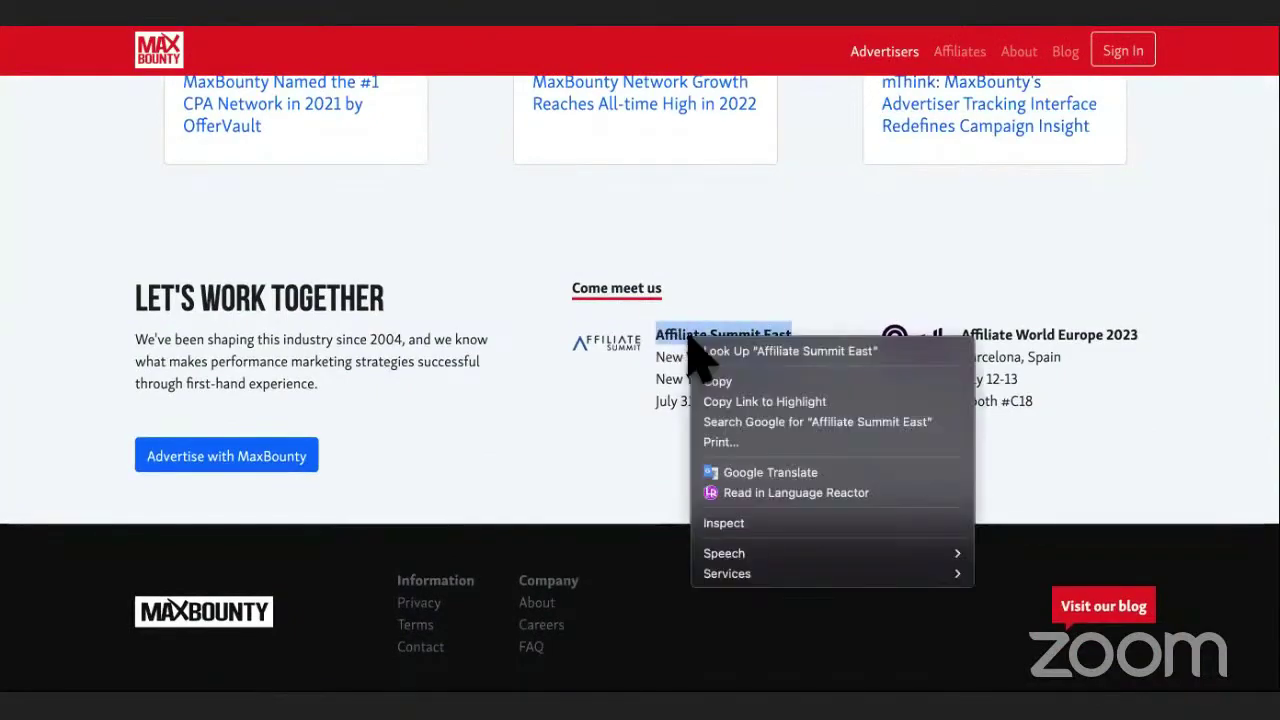
click(745, 383)
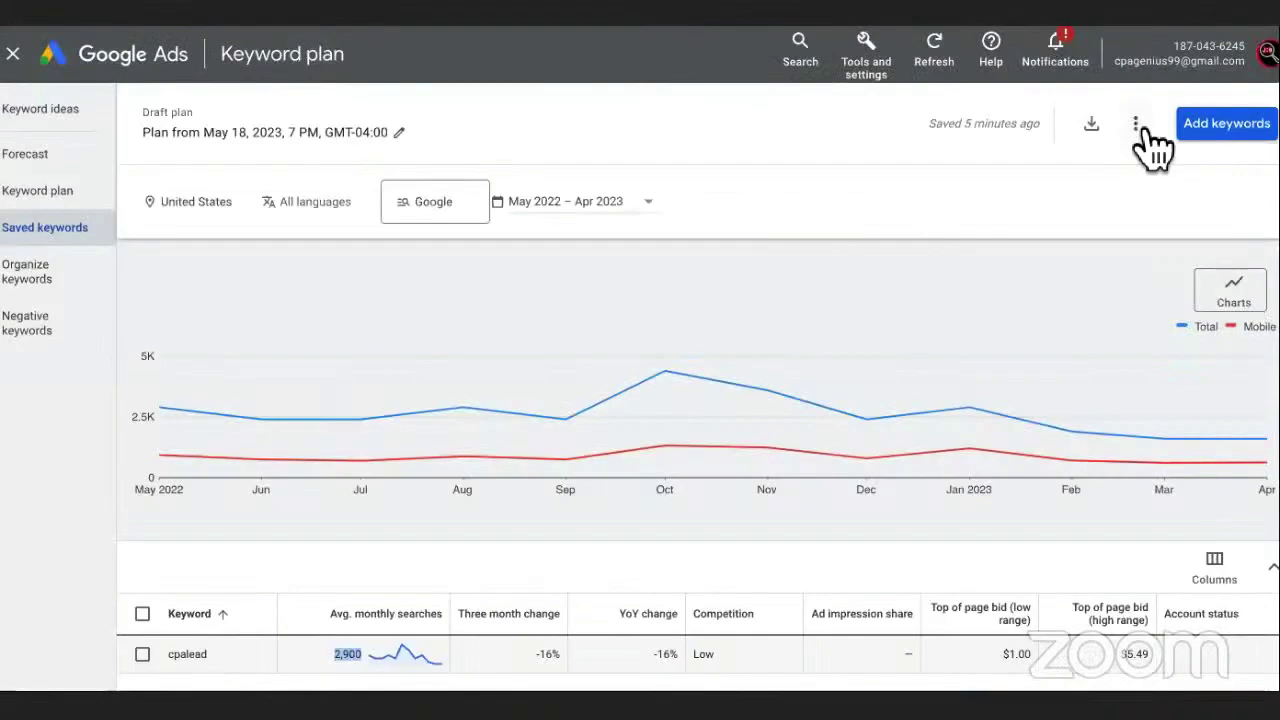
- Remove the draft keyword plan created for cpalead in Google Ads
click(1148, 132)
click(1157, 145)
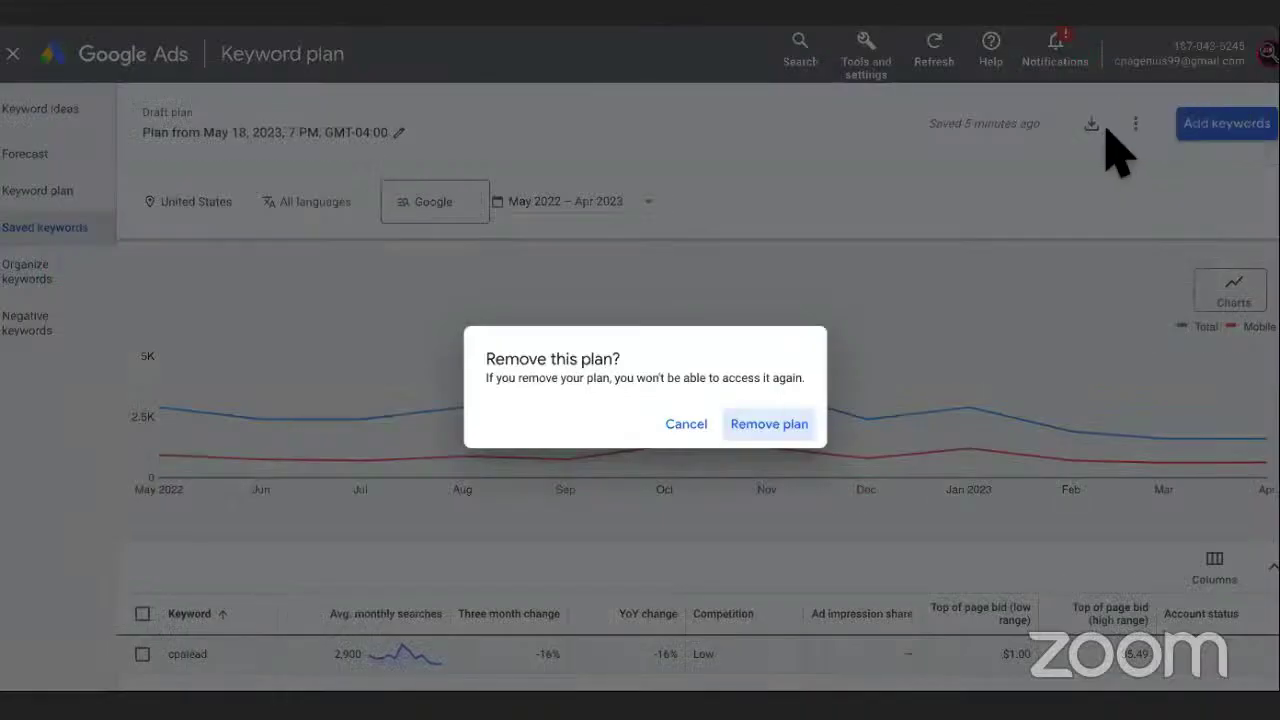
click(780, 428)
- Get search volume and forecasts for the copied keyword Affiliate Summit East
click(643, 277)
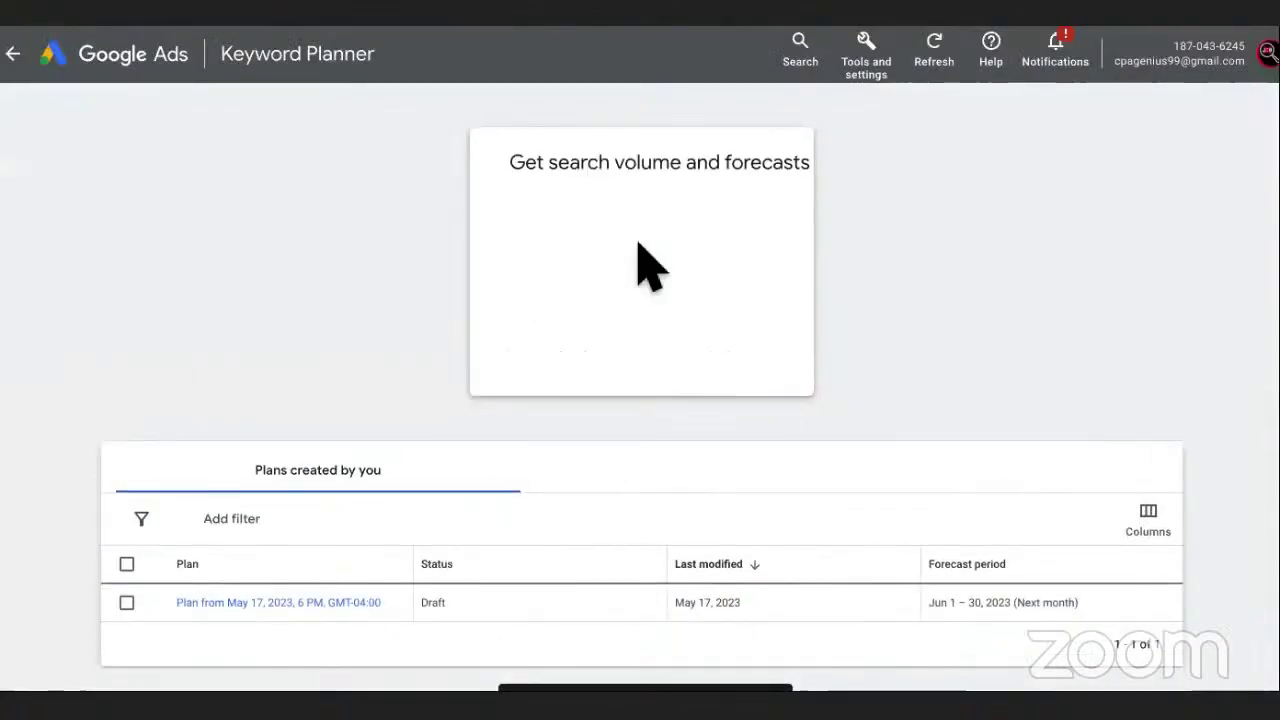
key(ctrl+v)
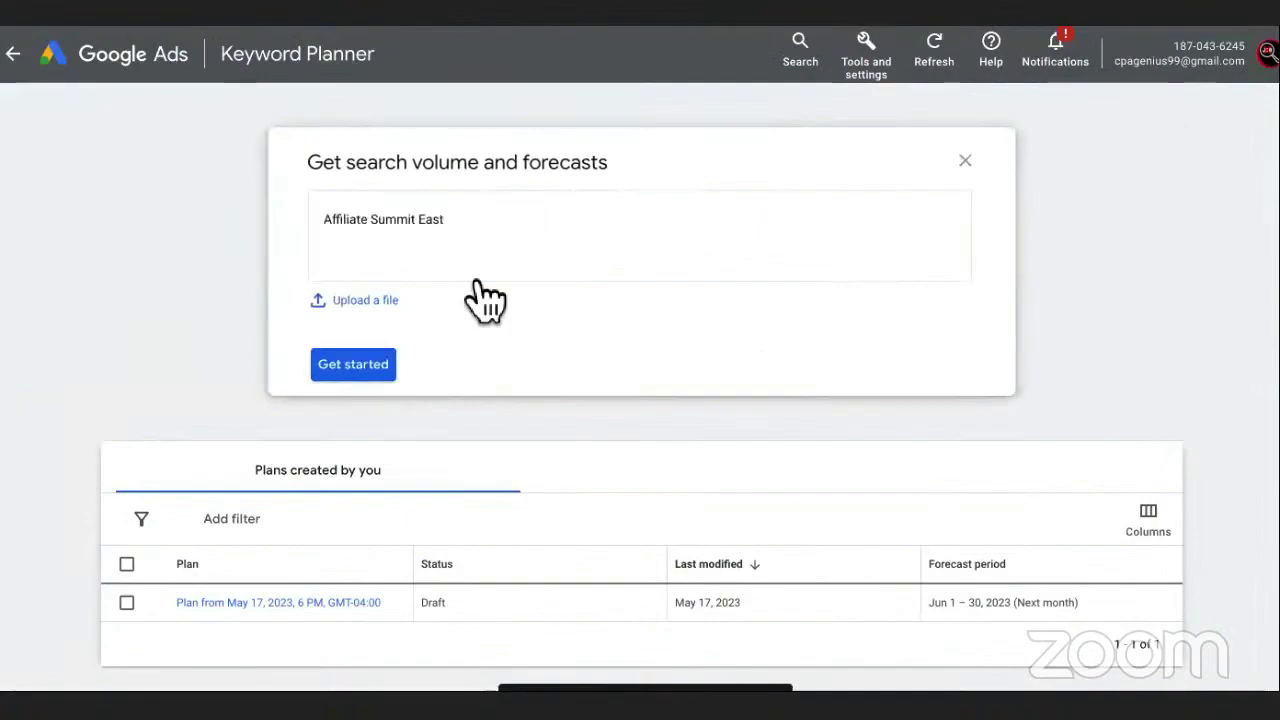
click(374, 372)
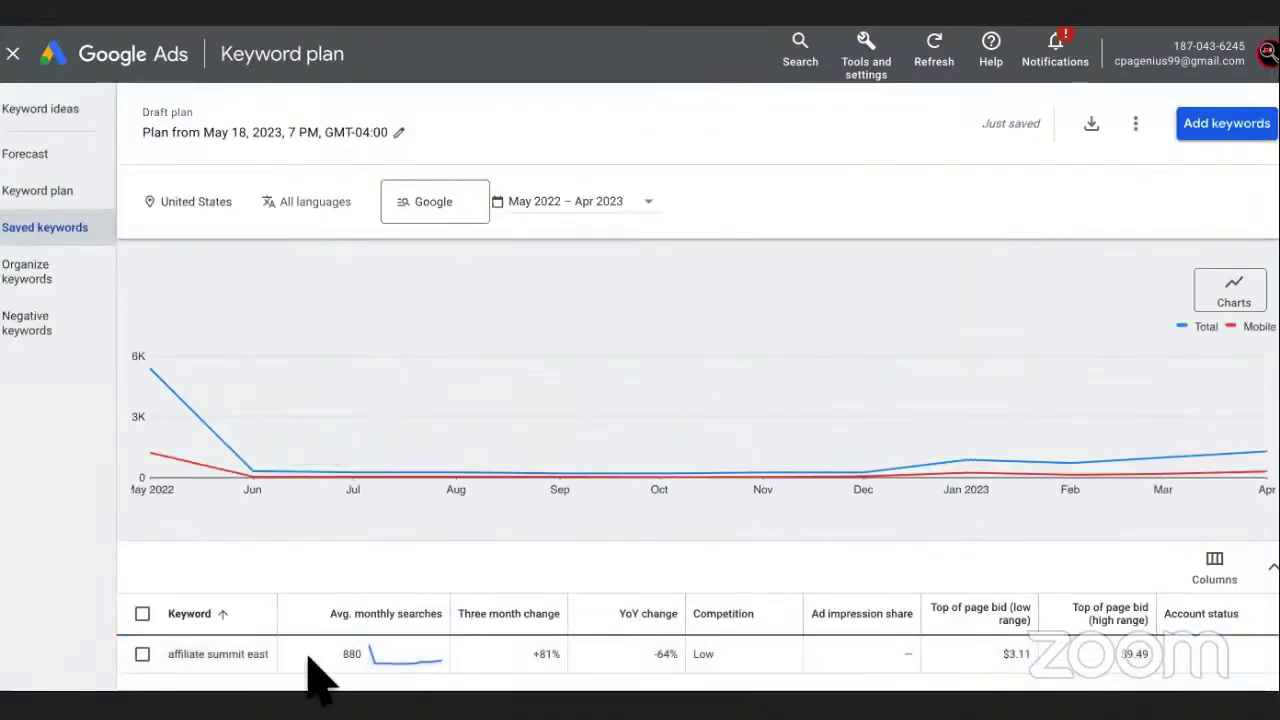
- View the monthly search trend for affiliate summit east, and search Google for the copied event name Affiliate Summit East
click(348, 654)
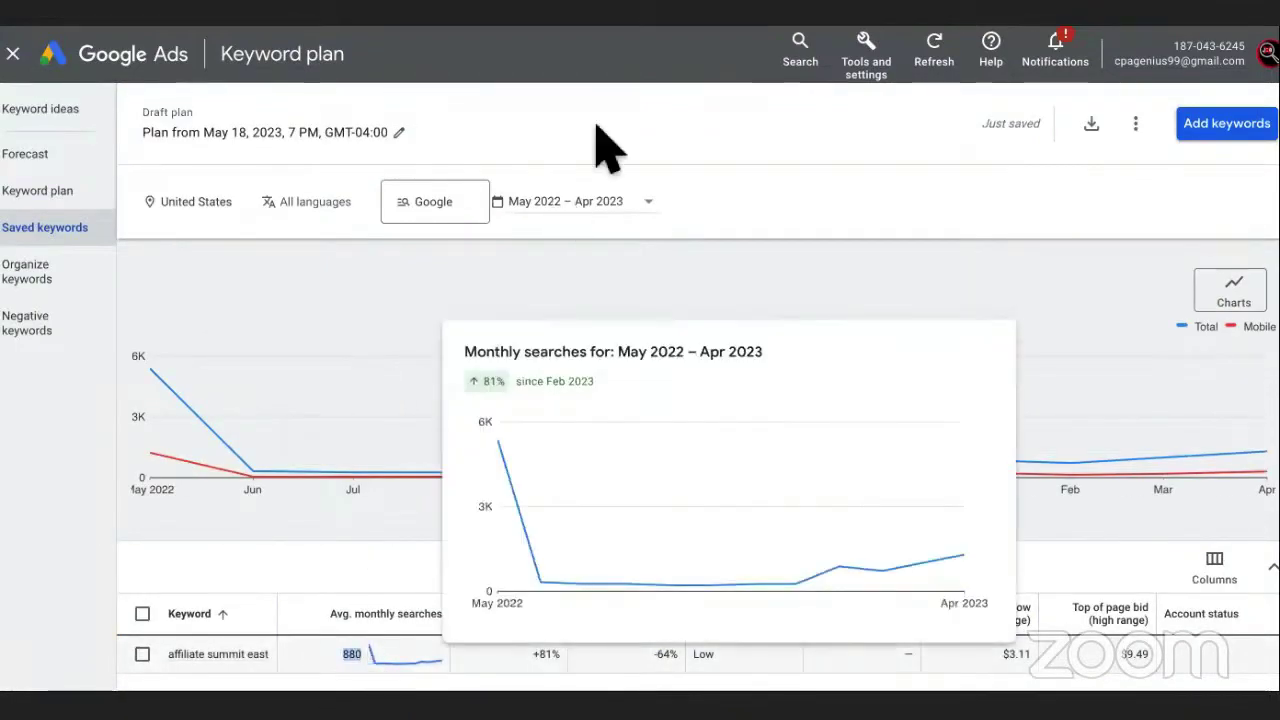
key(alt+Tab)
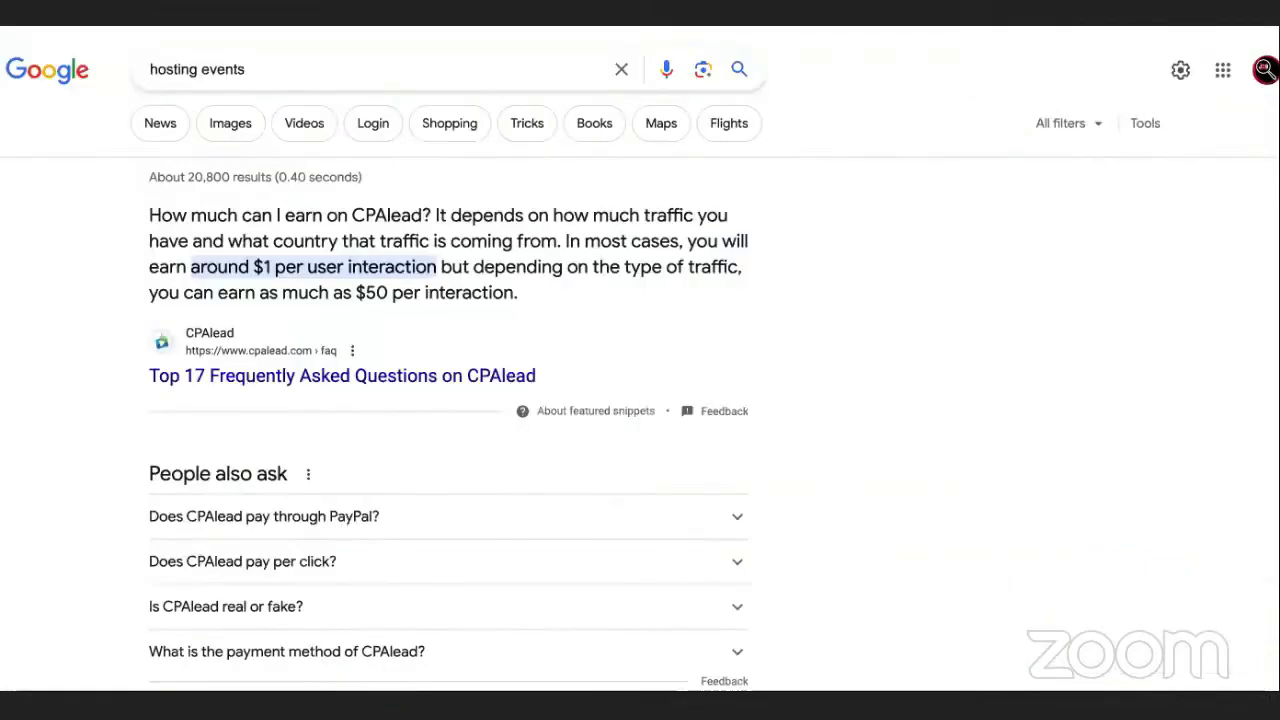
click(406, 74)
key(ctrl+a)
key(ctrl+v)
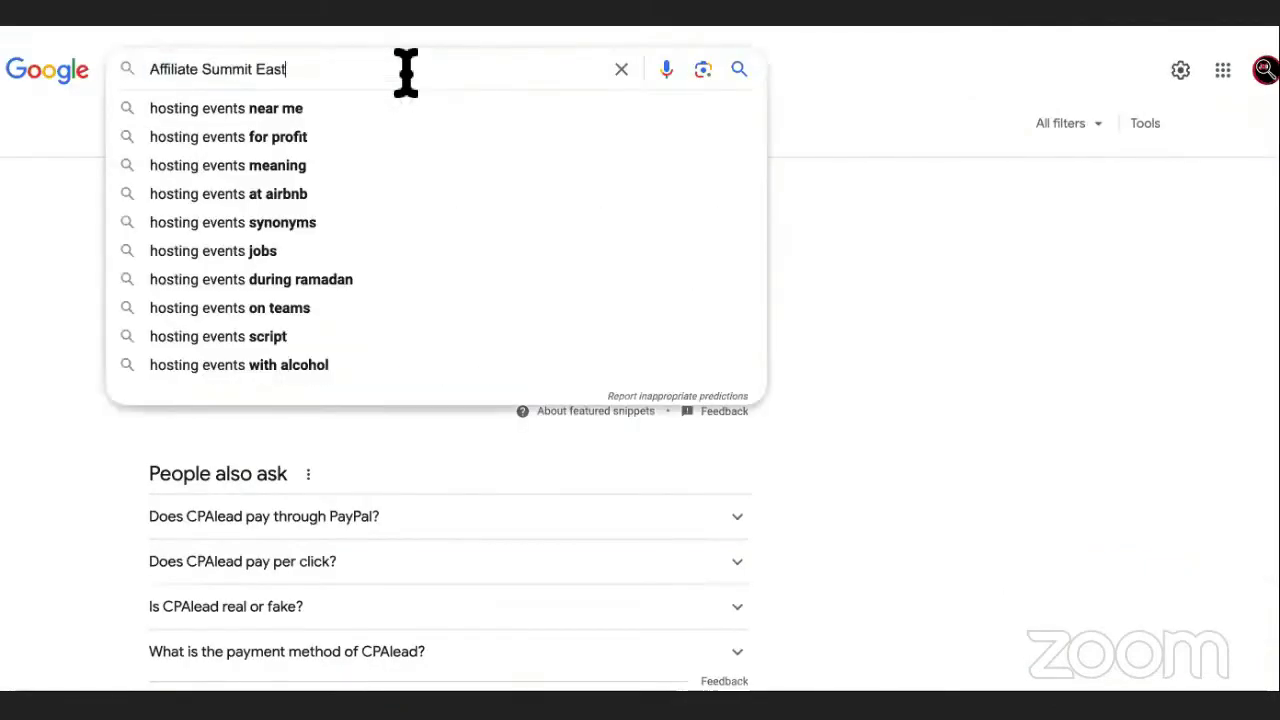
click(391, 108)
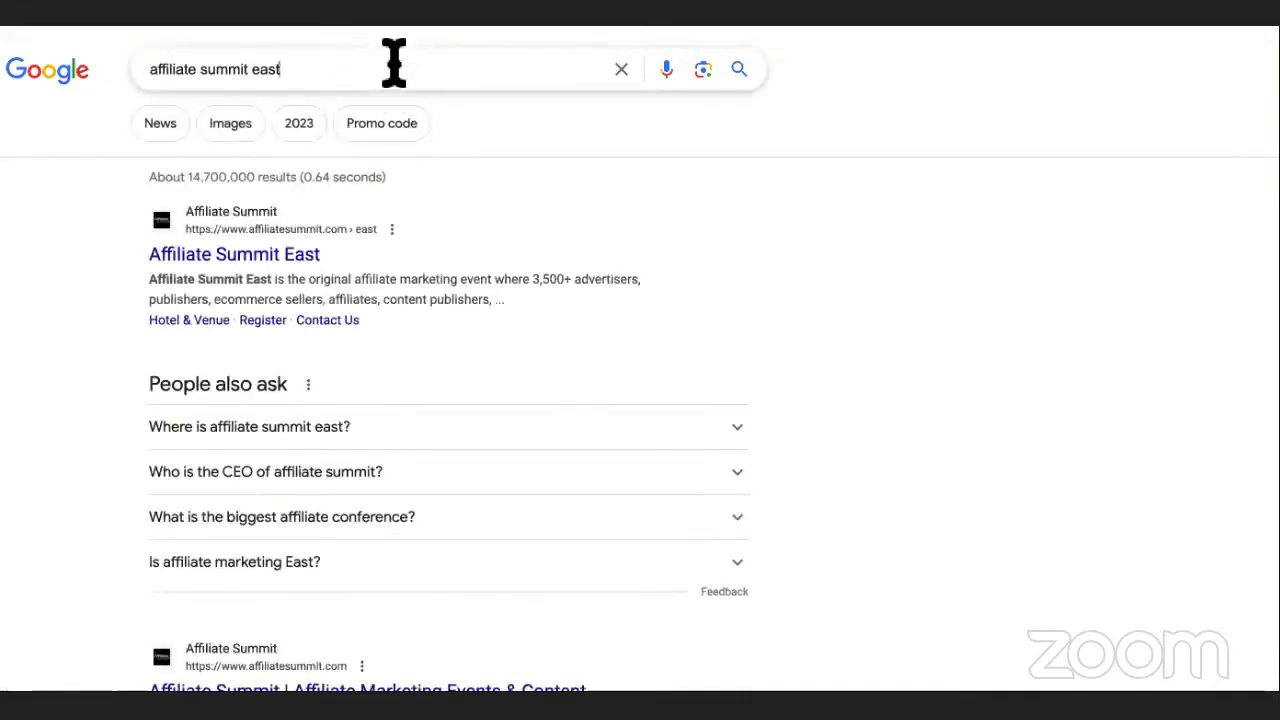
- Search Google for "allintitle: affiliate summit east" and highlight the number of results
click(393, 64)
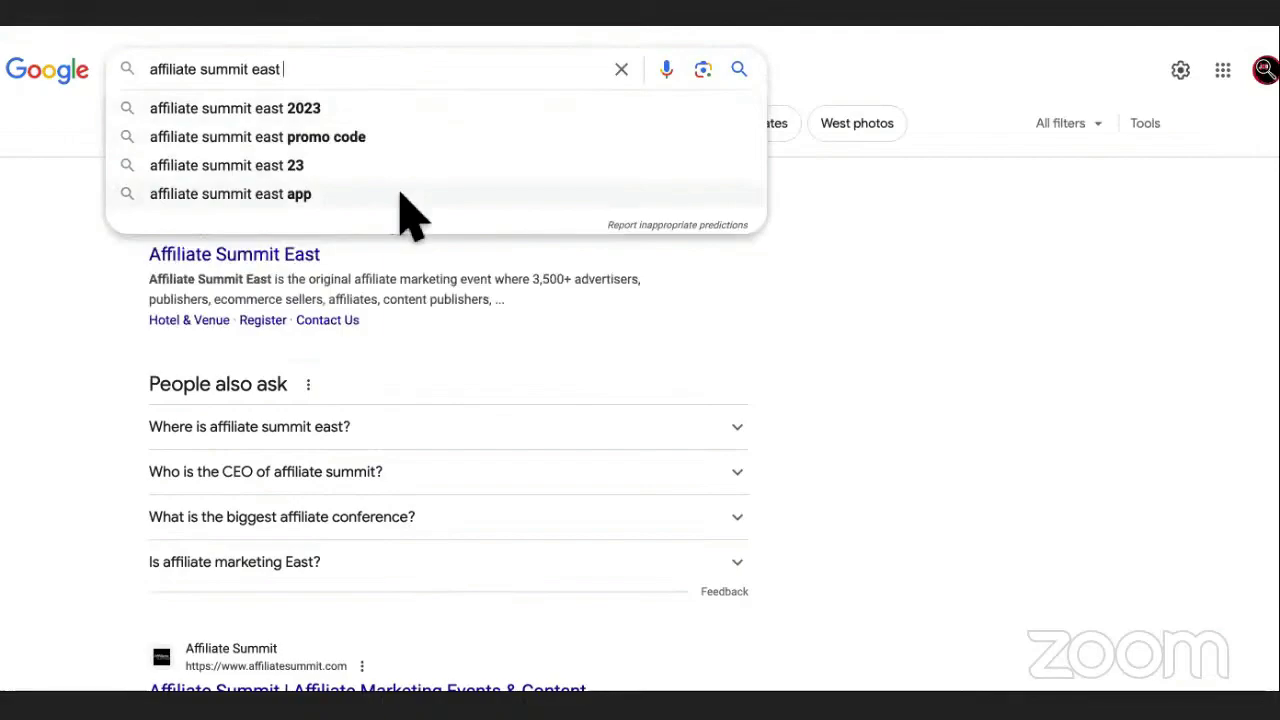
click(157, 66)
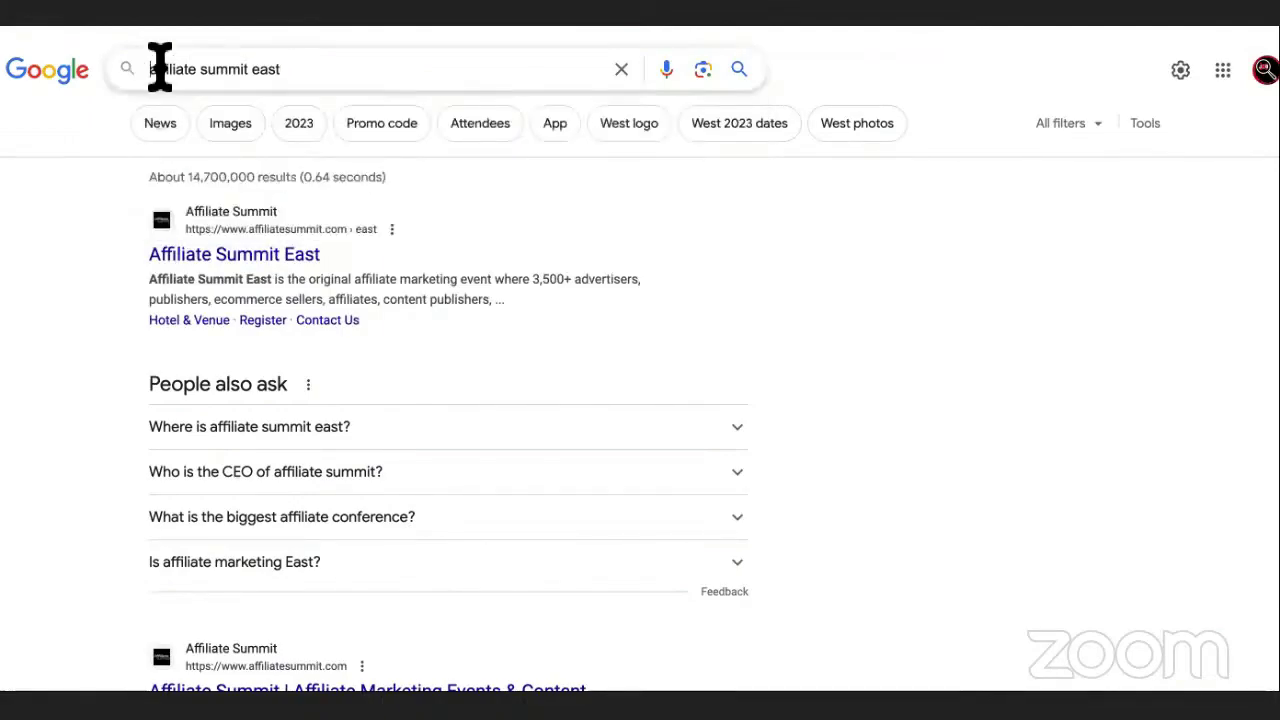
text(allintitle:)
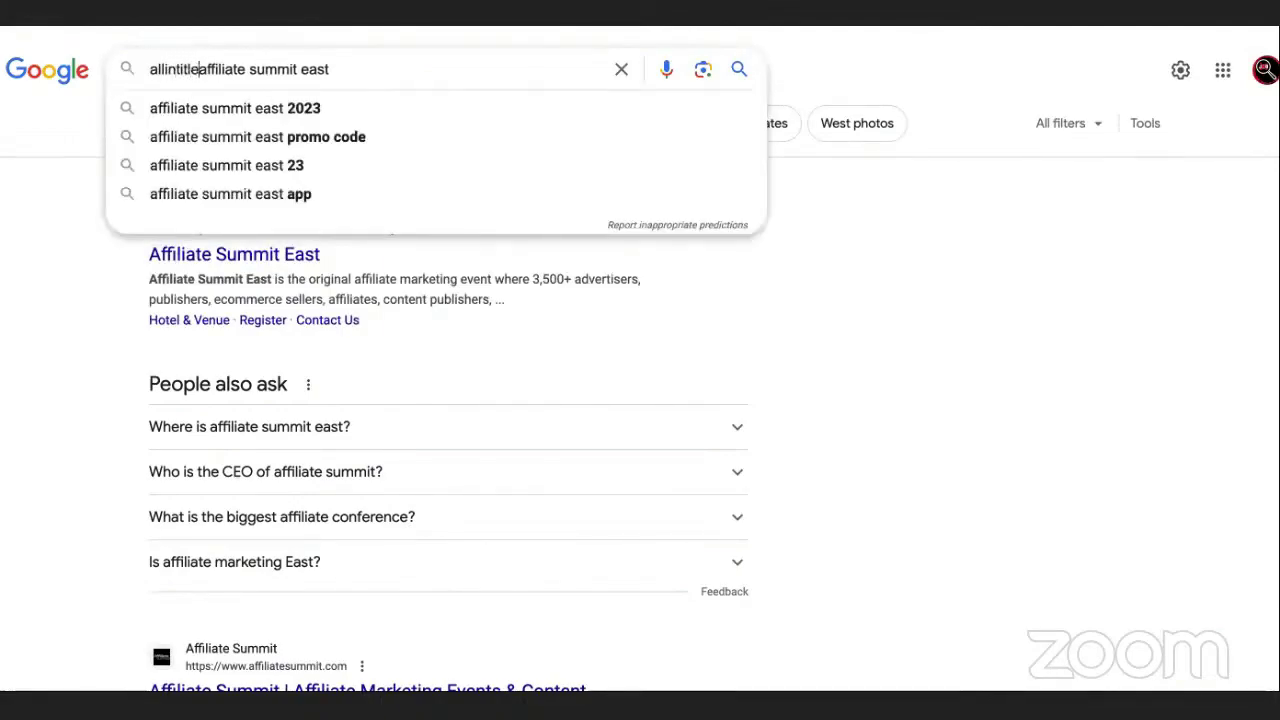
key(Return)
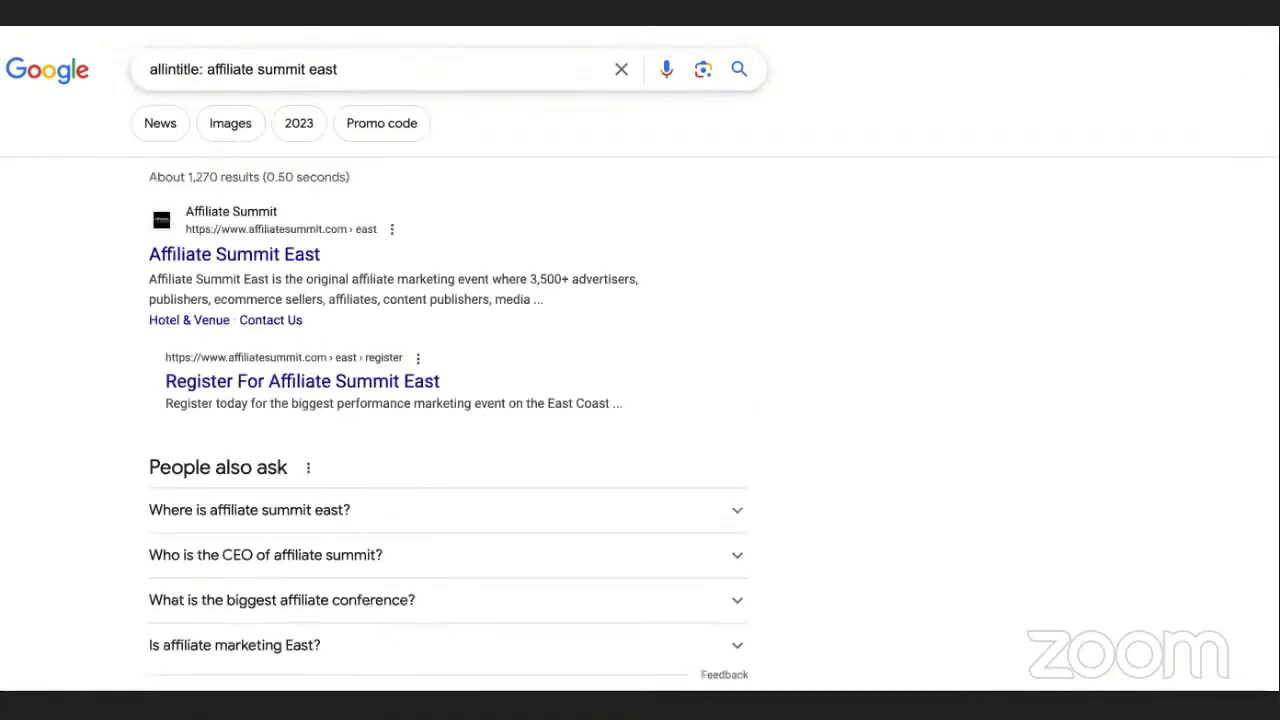
drag(186, 180, 183, 180)
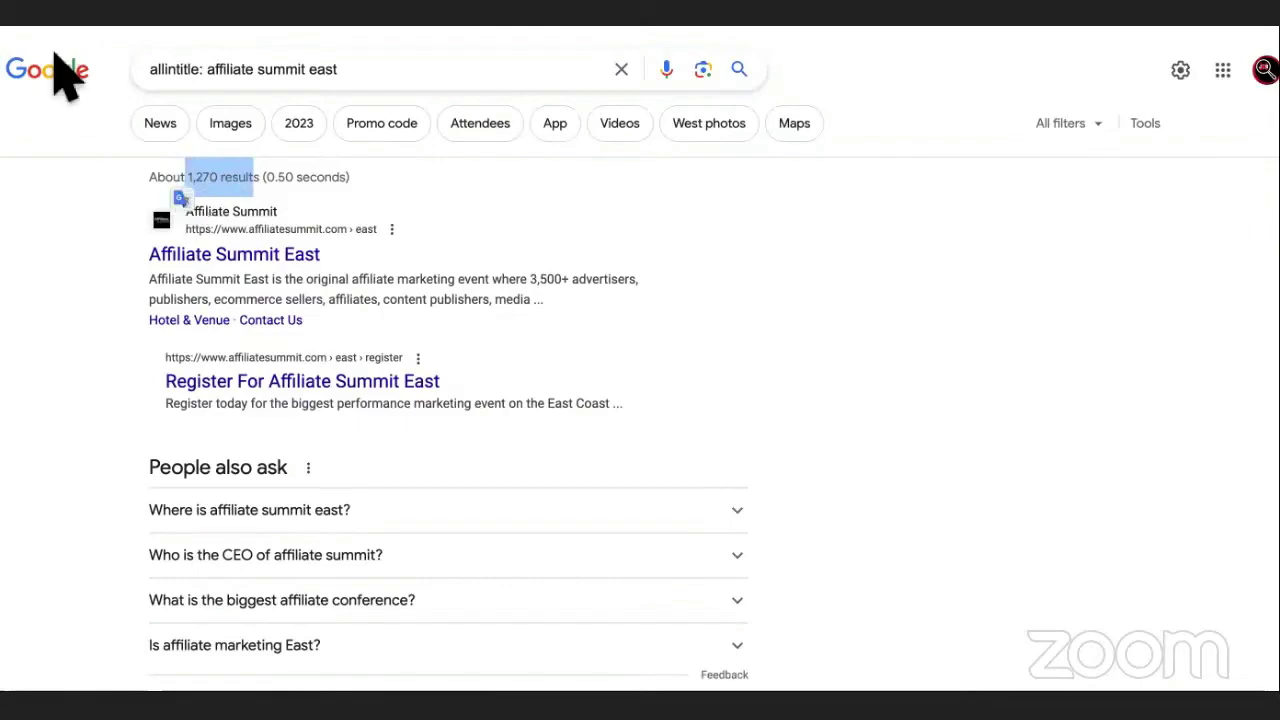
- Go back to the plain affiliate summit east search results and examine which websites are listed
key(alt+Left)
scroll(305, 525, down, 5)
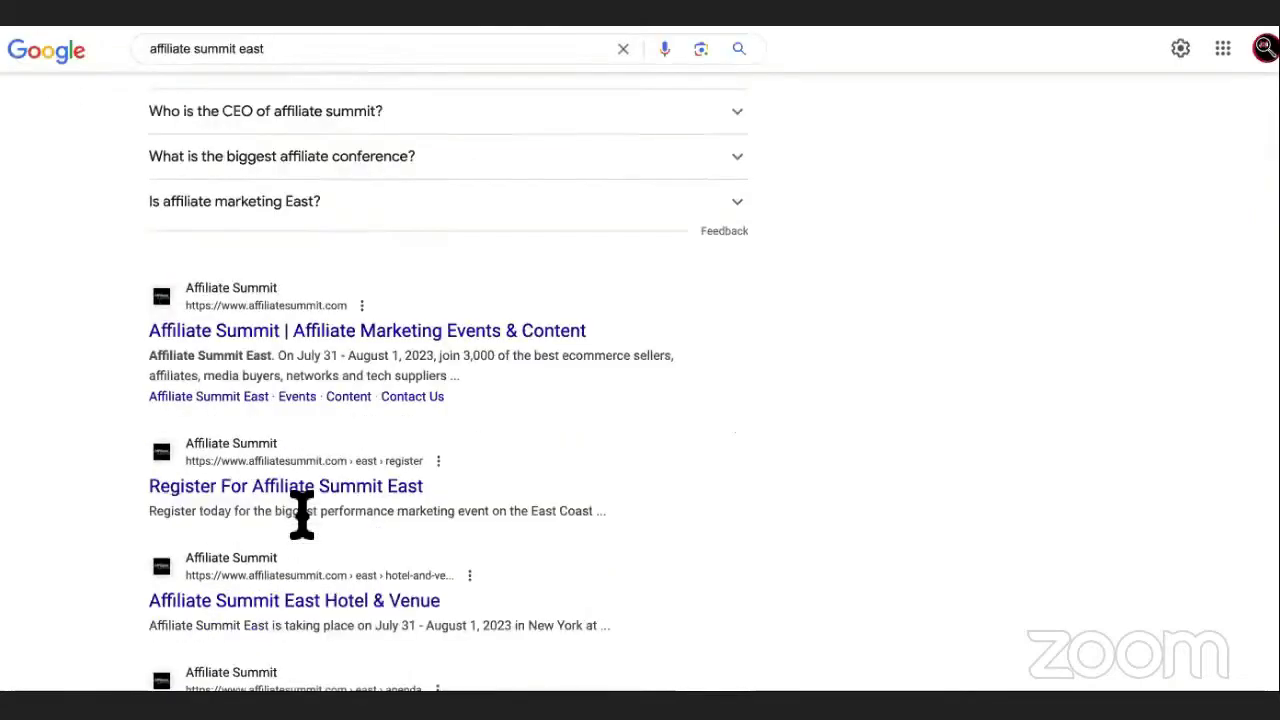
scroll(320, 450, down, 3)
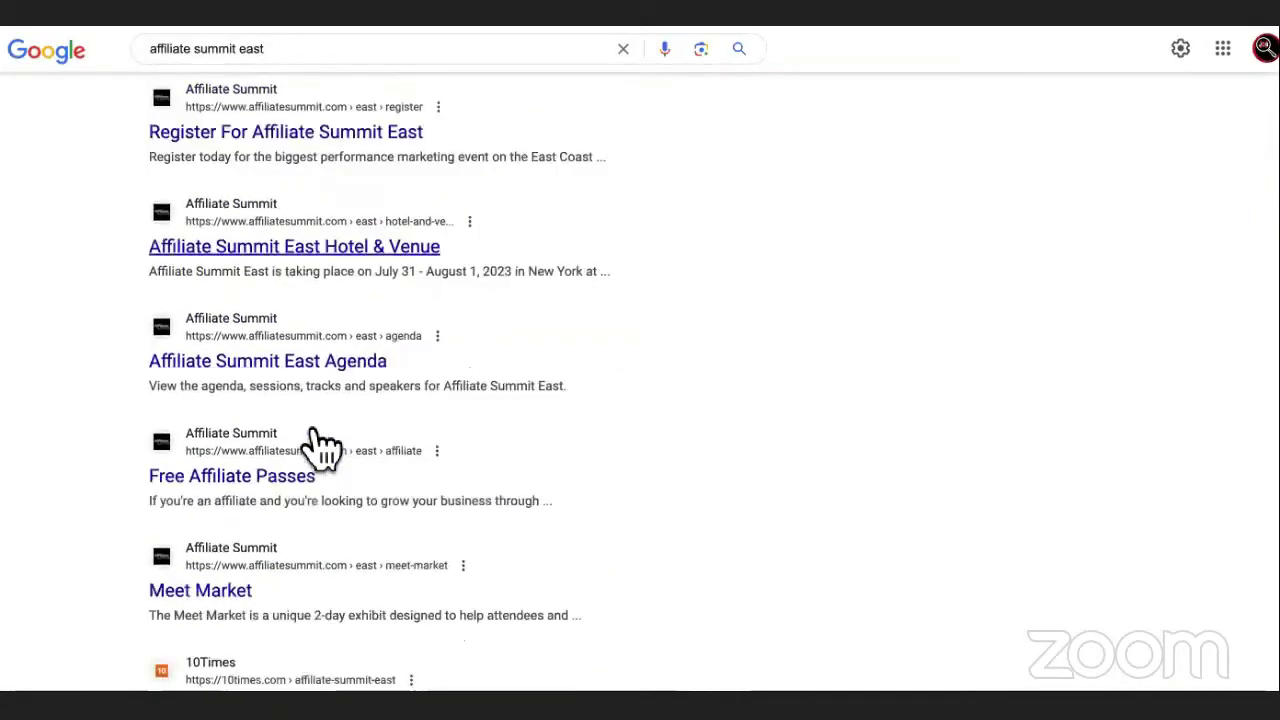
scroll(345, 512, down, 2)
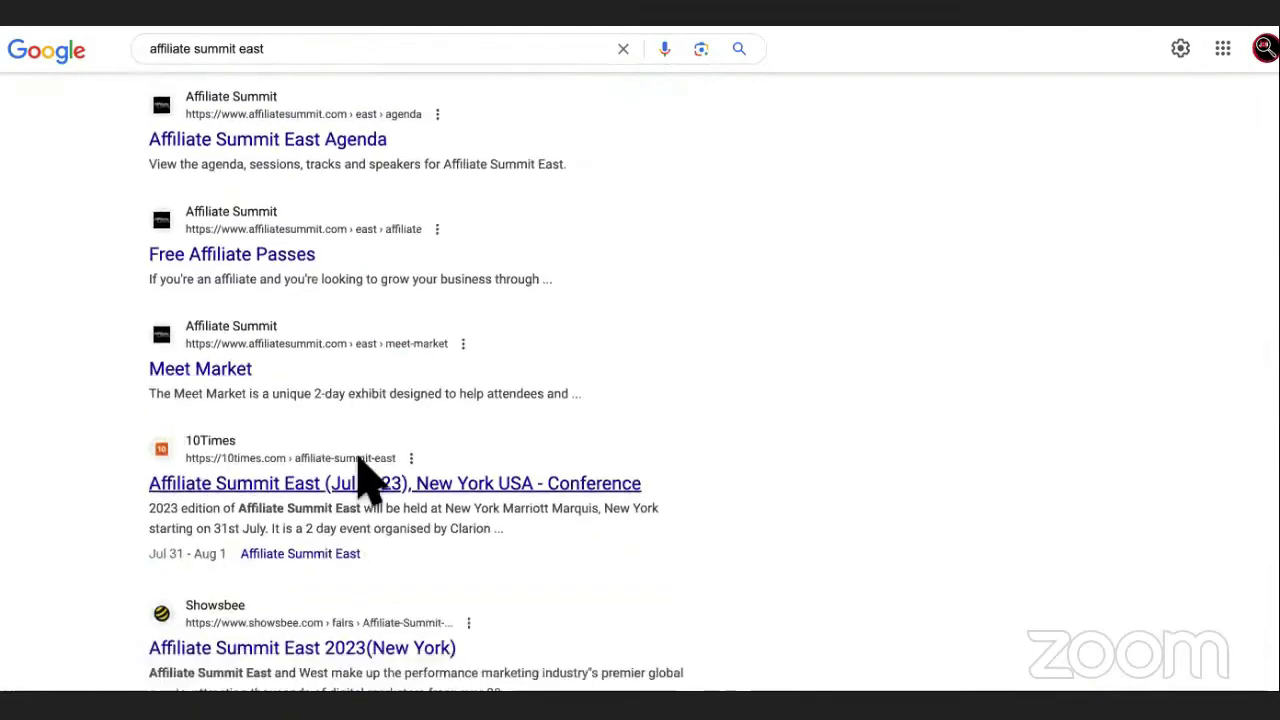
drag(503, 423, 311, 50)
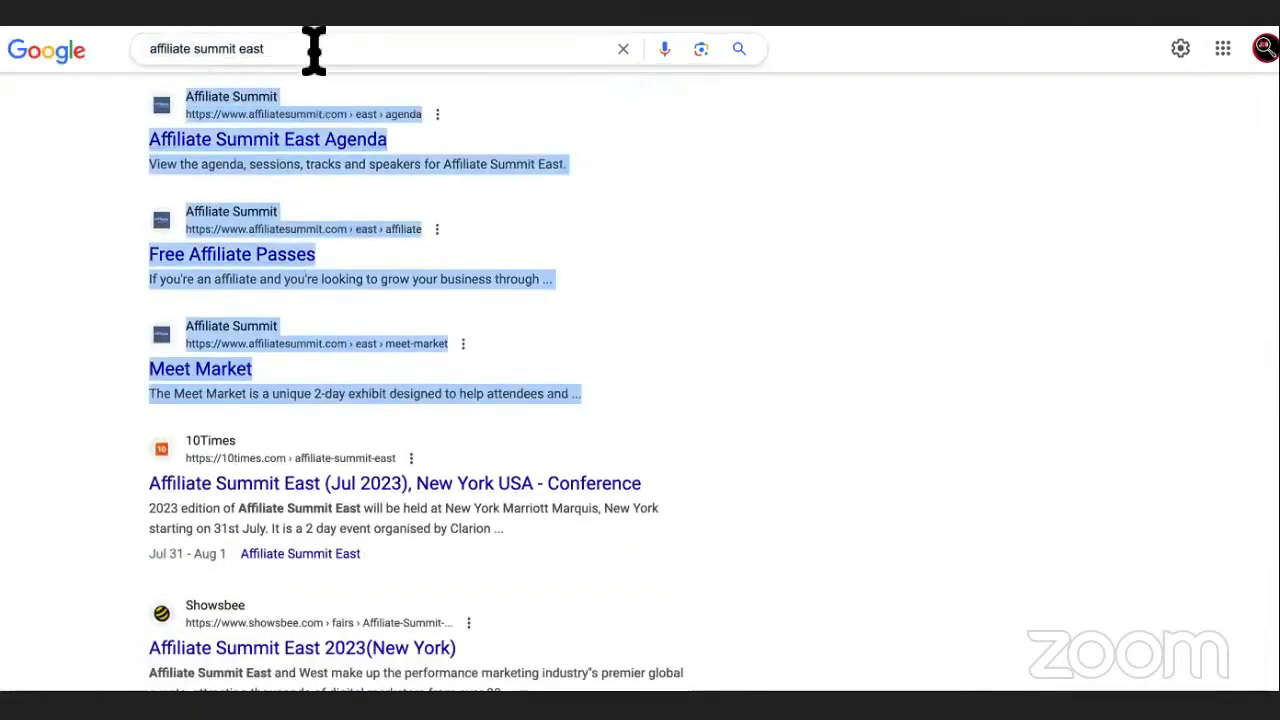
scroll(337, 177, down, 3)
scroll(340, 190, down, 1)
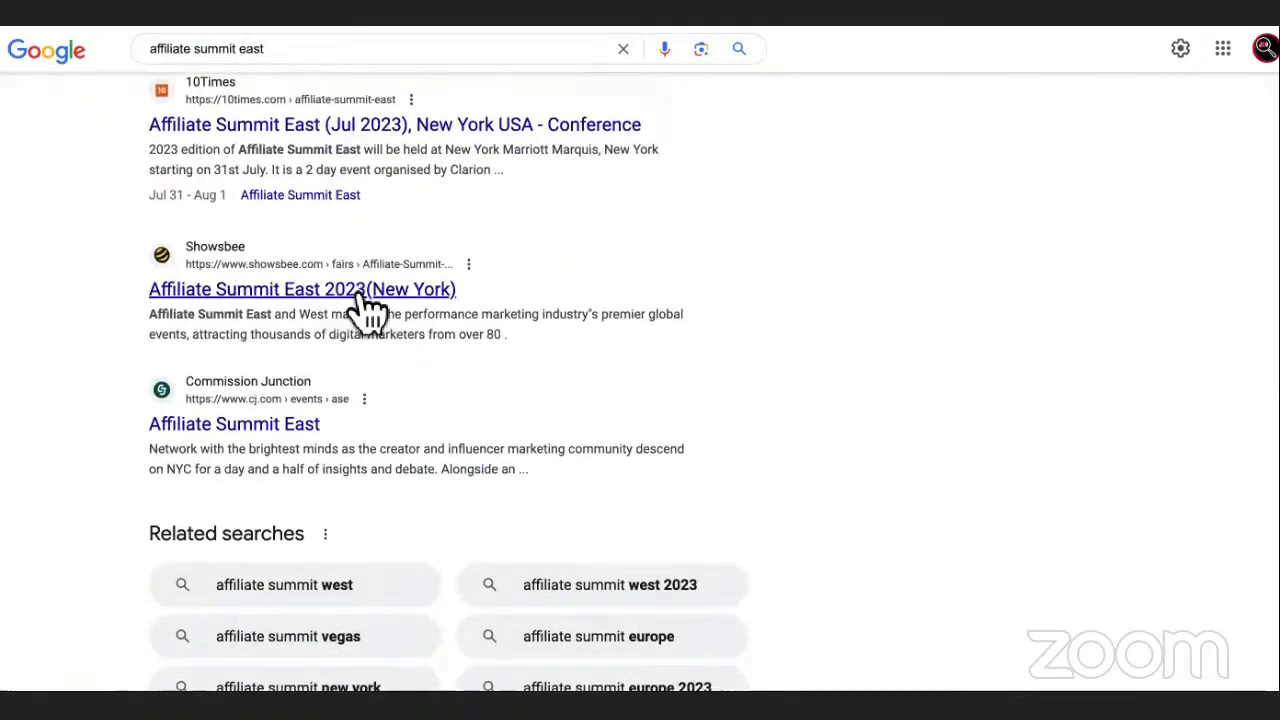
- Open the Showsbee result Affiliate Summit East 2023(New York) and look over its event details and ads
click(360, 295)
scroll(543, 300, up, 10)
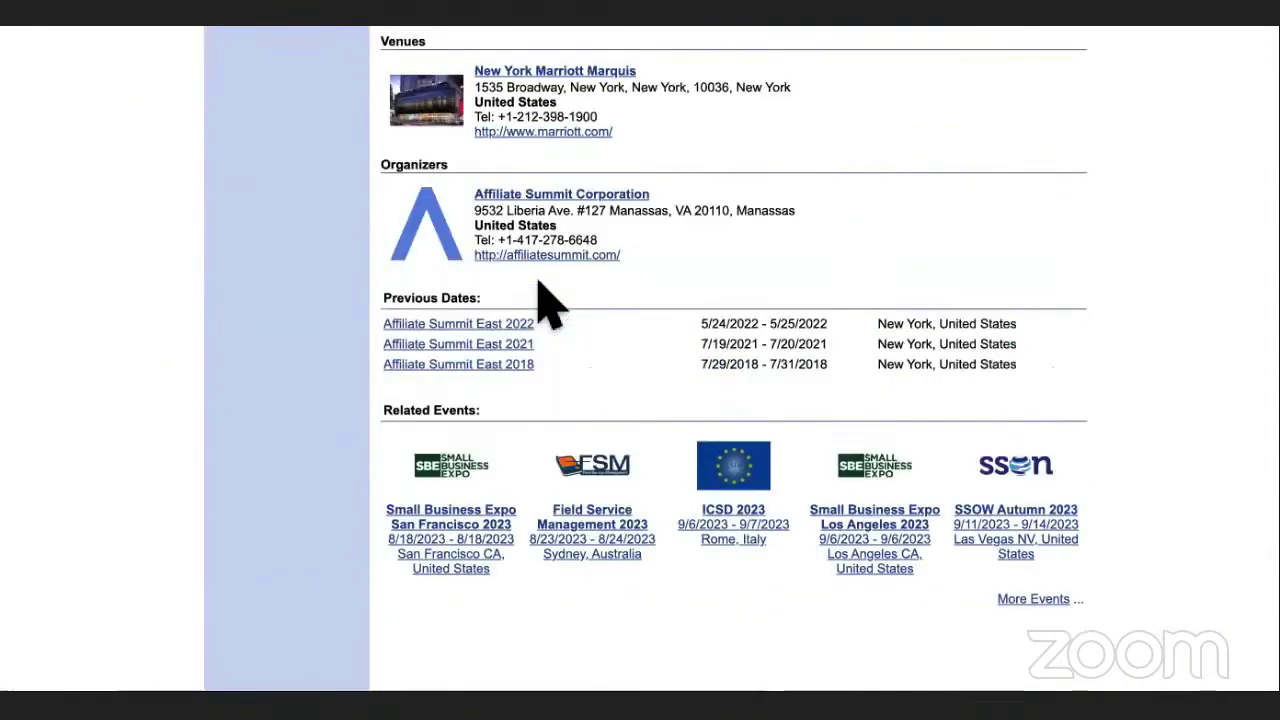
scroll(543, 300, down, 10)
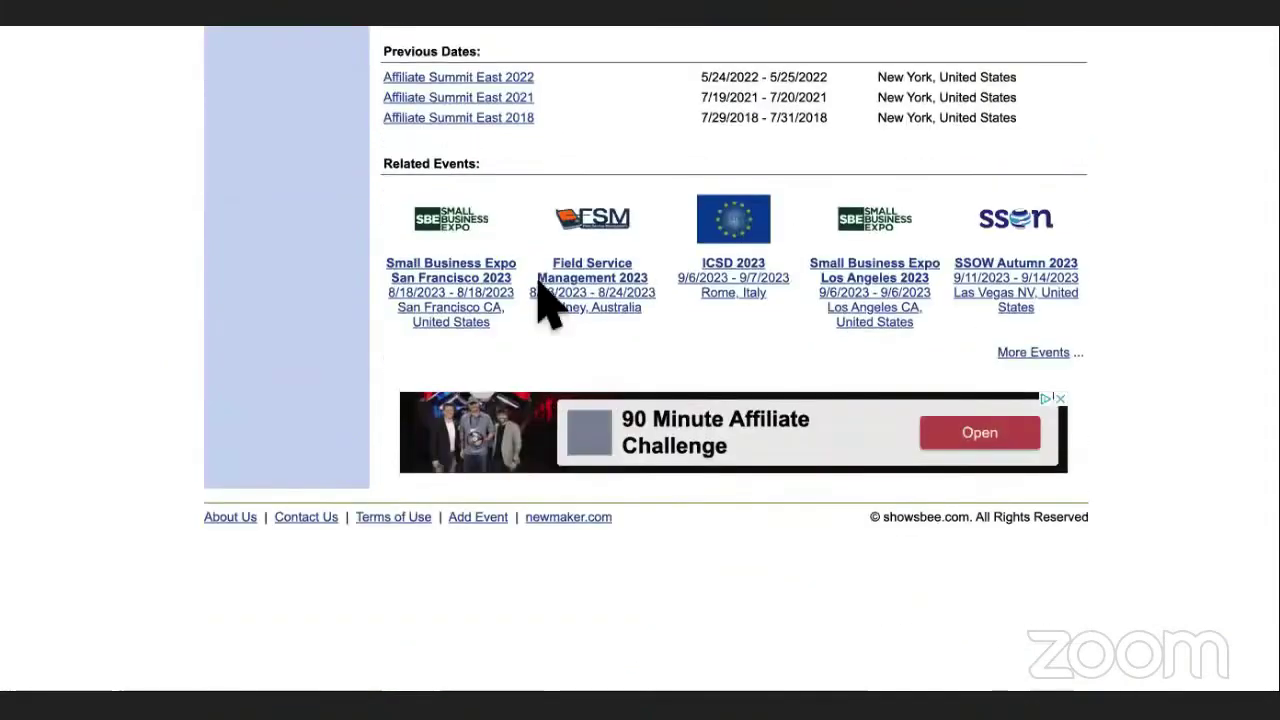
scroll(548, 303, up, 10)
scroll(548, 303, down, 10)
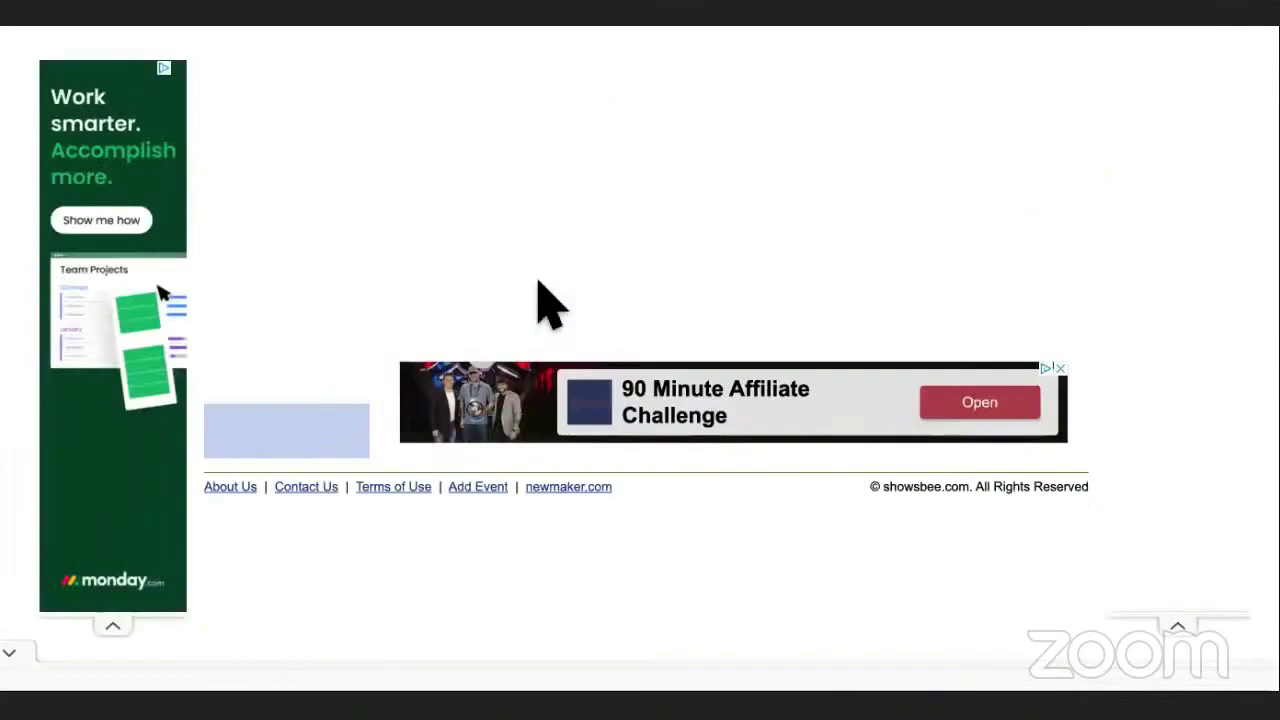
scroll(540, 283, up, 10)
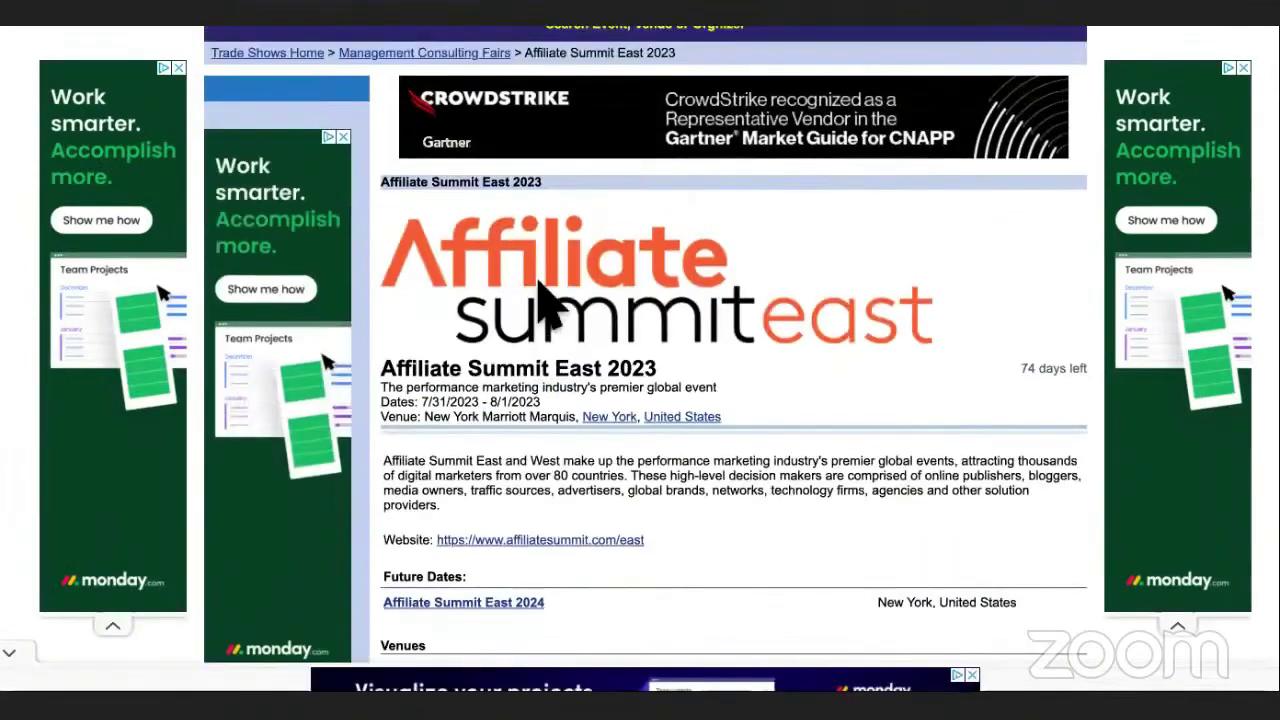
scroll(540, 283, up, 2)
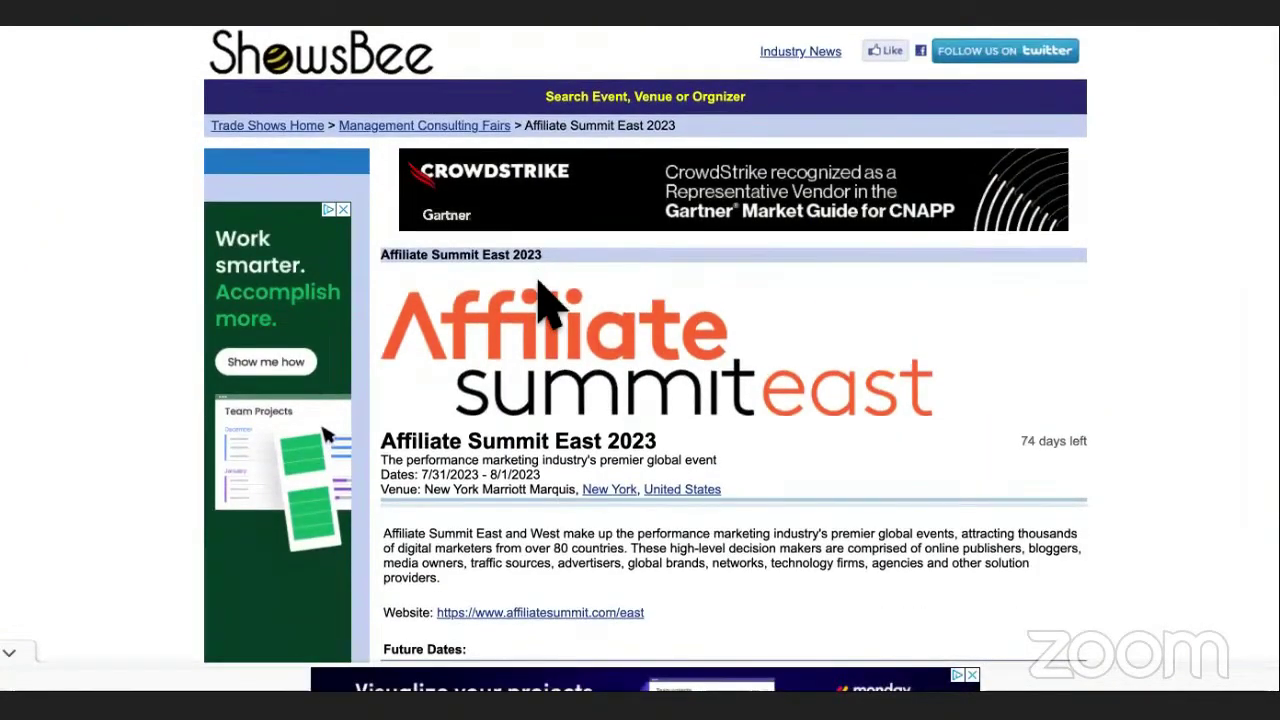
- Return to the affiliate summit east results and review the 10Times listing and the official Affiliate Summit listings
key(alt+Left)
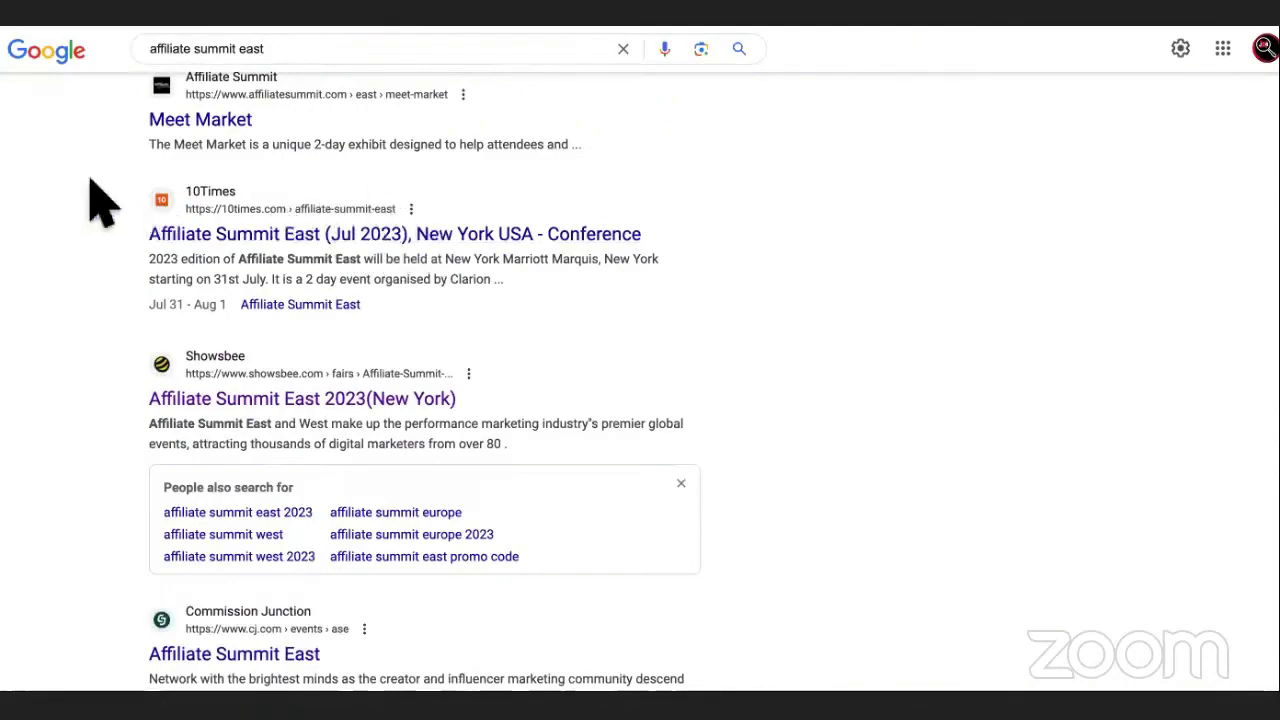
drag(134, 190, 414, 243)
scroll(829, 251, up, 2)
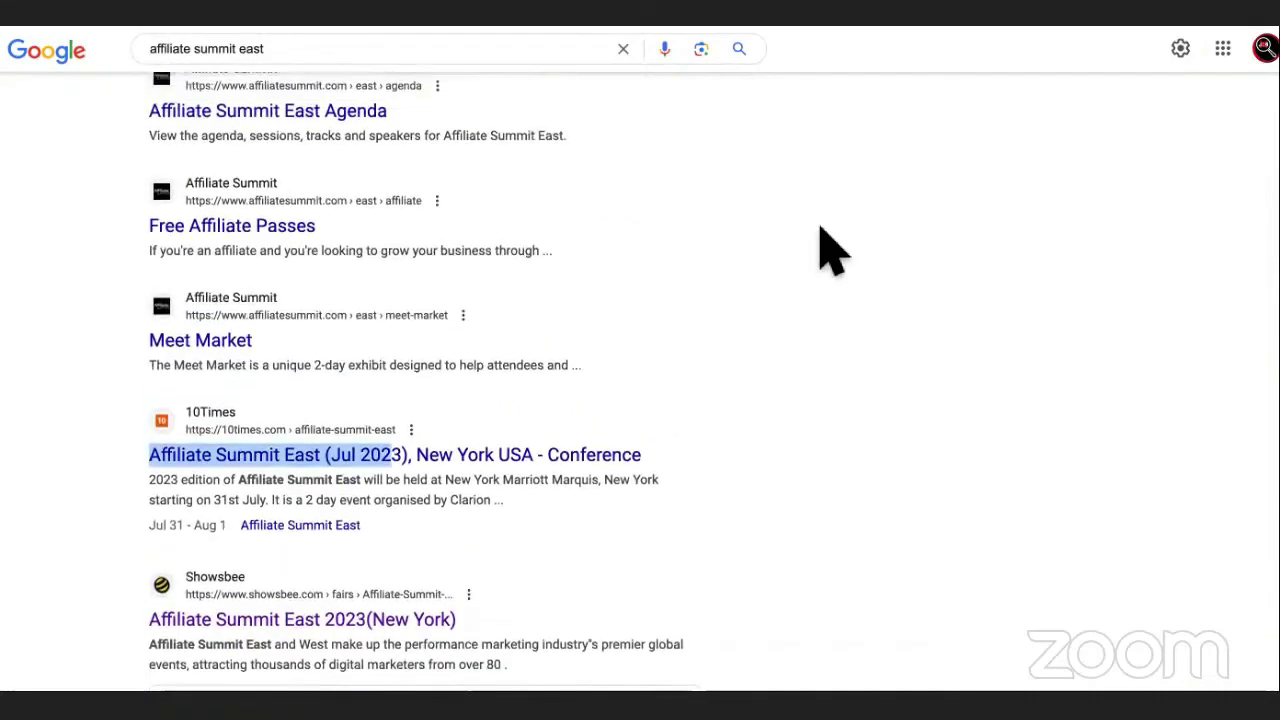
scroll(829, 251, down, 1)
scroll(586, 406, up, 2)
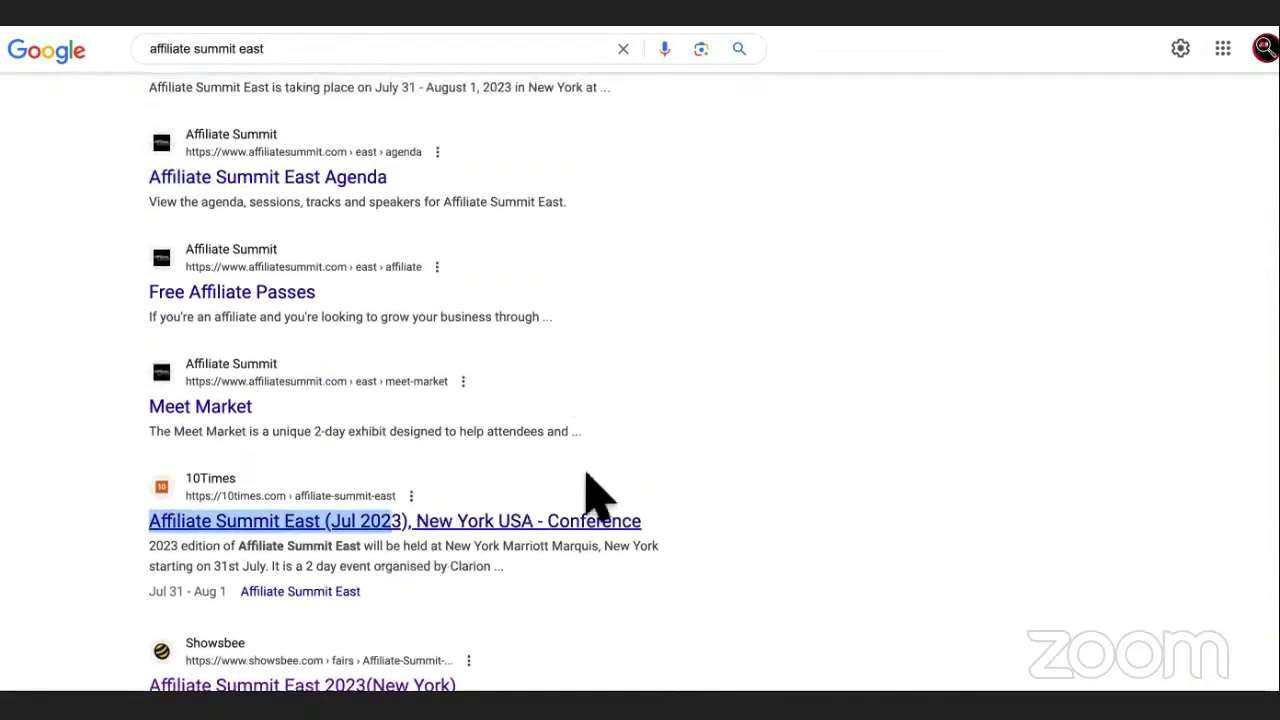
scroll(629, 471, up, 1)
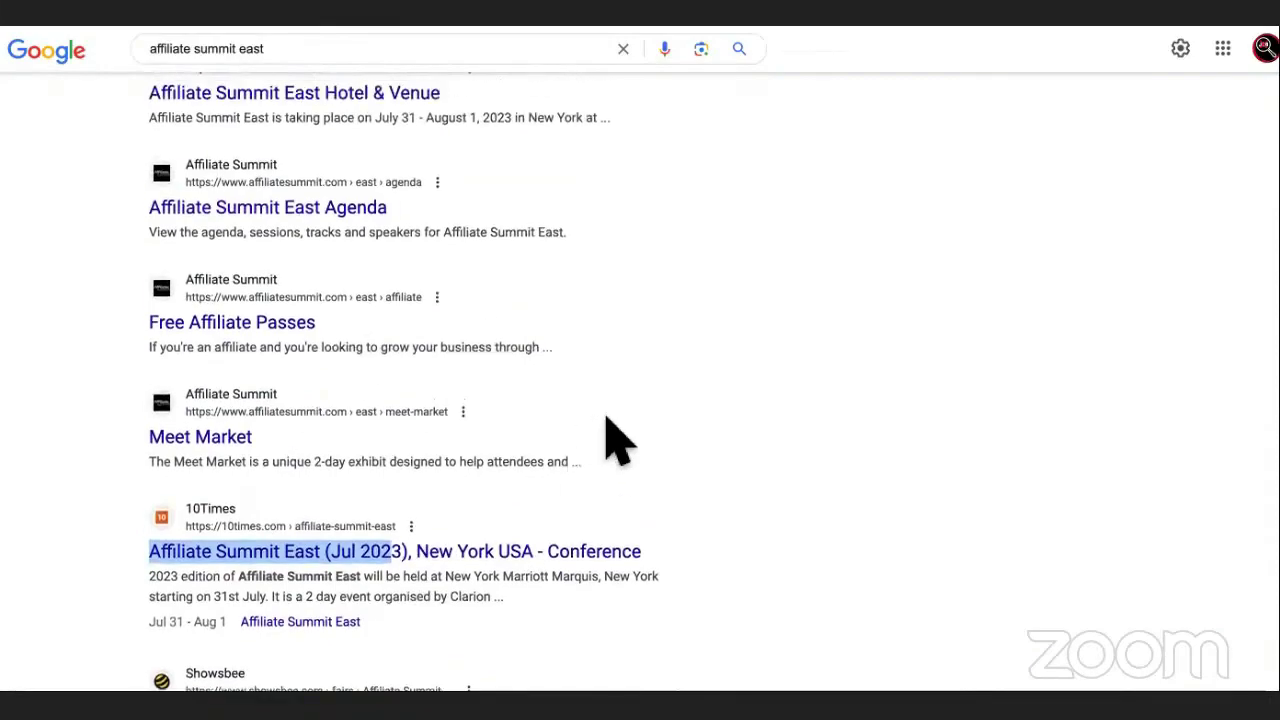
scroll(615, 440, up, 6)
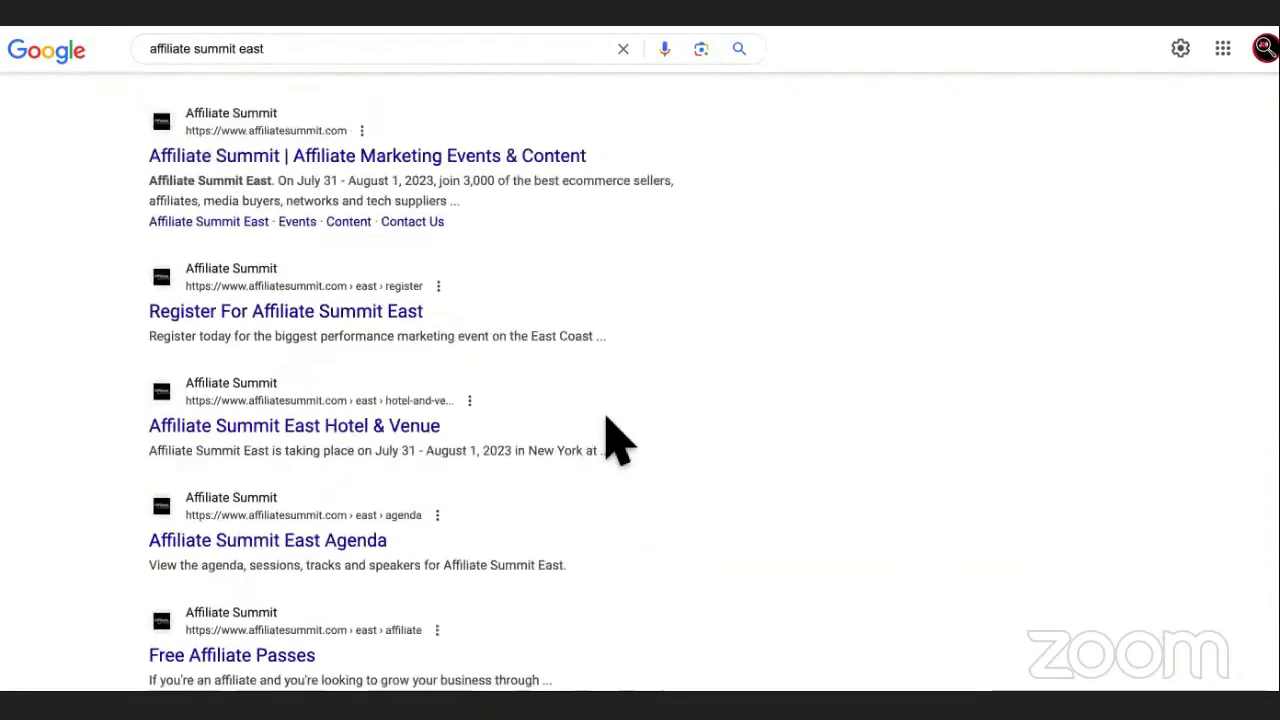
scroll(613, 440, up, 2)
scroll(613, 440, down, 7)
scroll(613, 442, down, 6)
scroll(613, 442, up, 10)
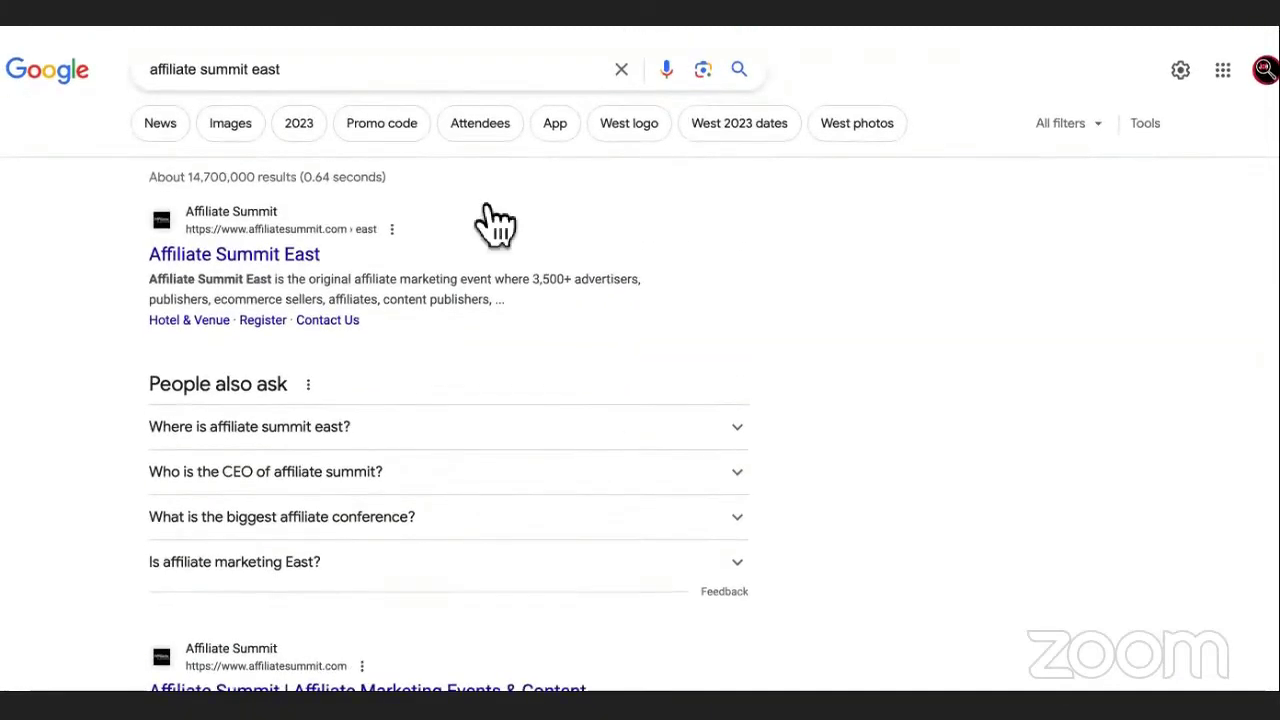
click(442, 70)
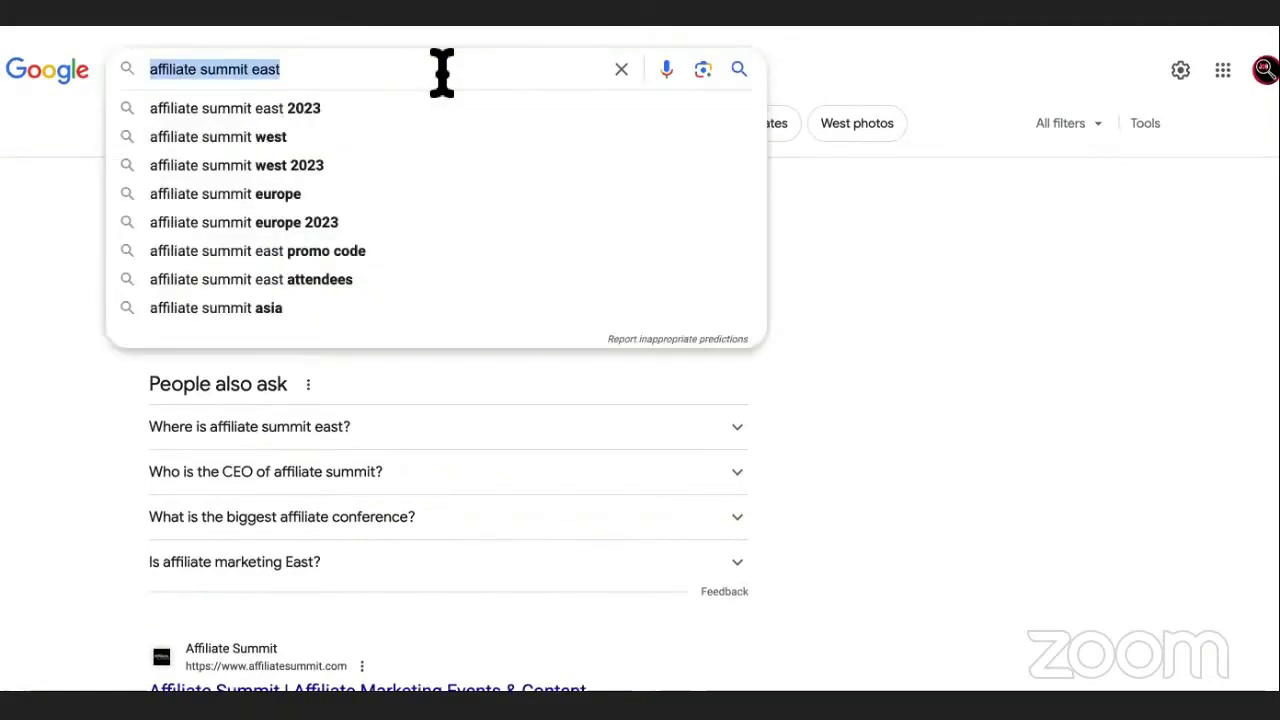
text(l)
key(BackSpace)
text(list a)
key(BackSpace)
text(of)
key(BackSpace)
key(BackSpace)
key(BackSpace)
key(BackSpace)
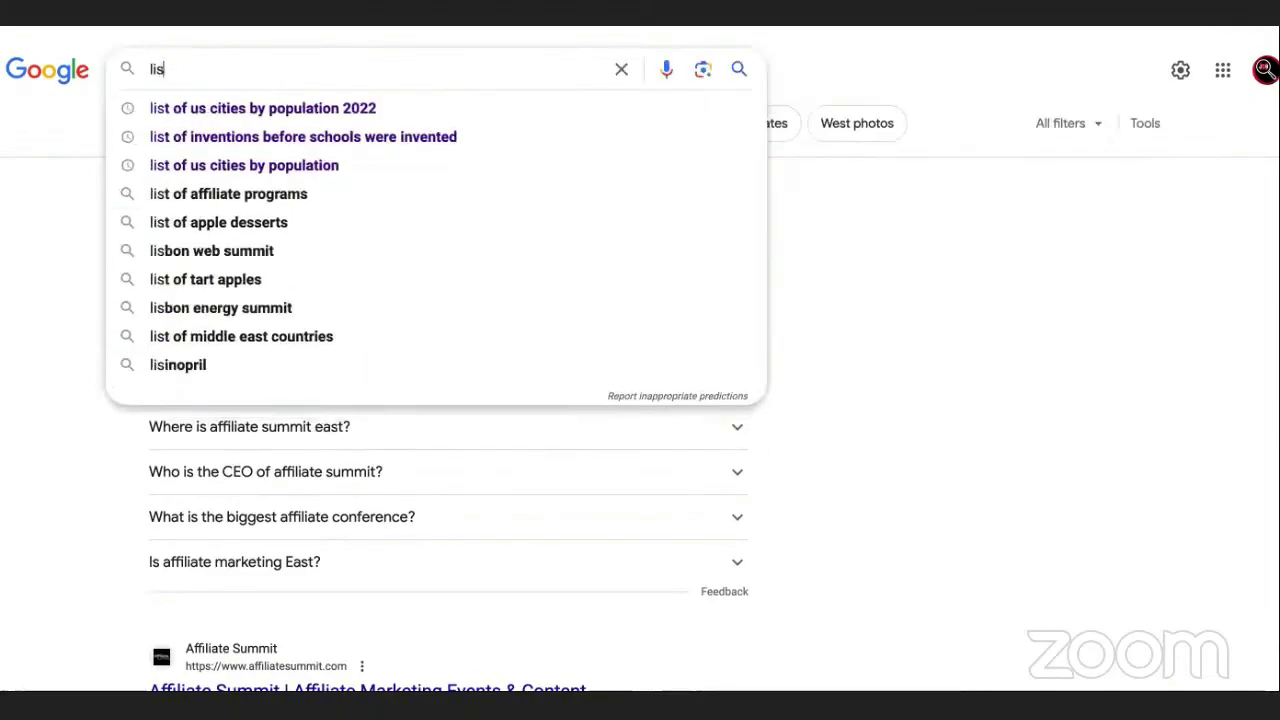
key(BackSpace)
key(BackSpace)
key(BackSpace)
- Search Google for affiliate marketing conferences 2023 and copy the phrase affiliate marketing conferences from the query
text(affili)
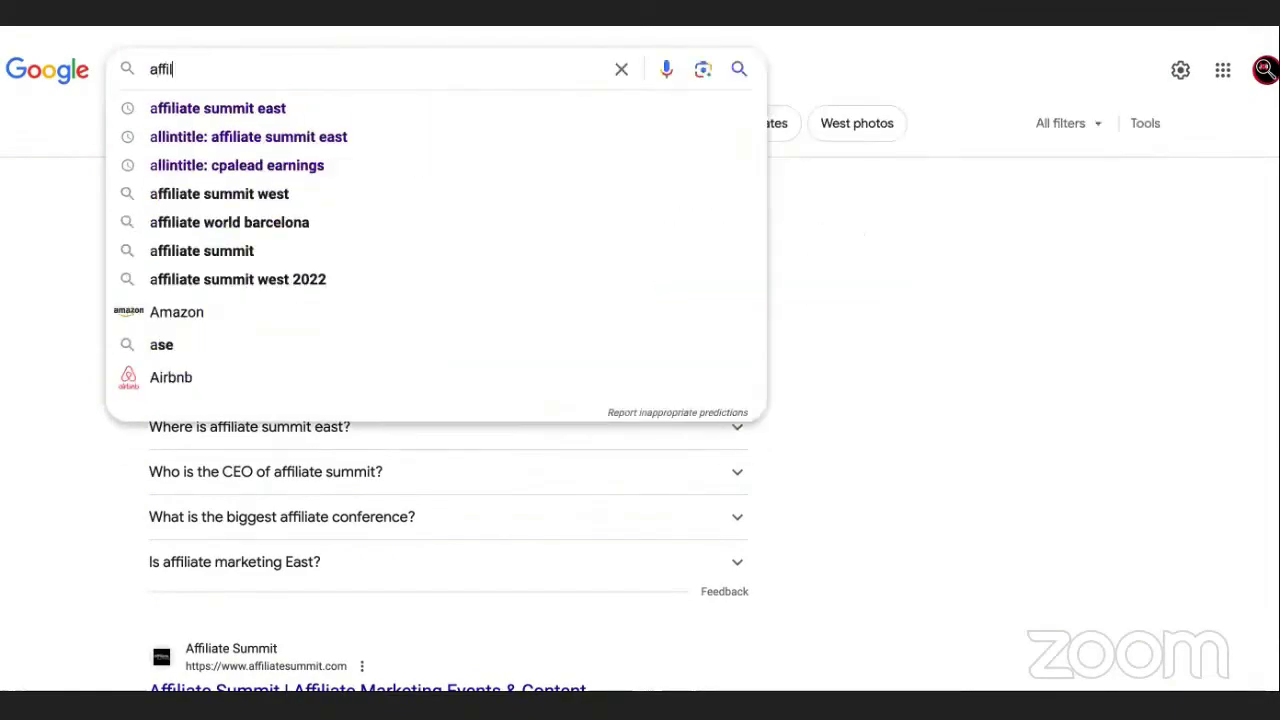
text(ate marketing conv)
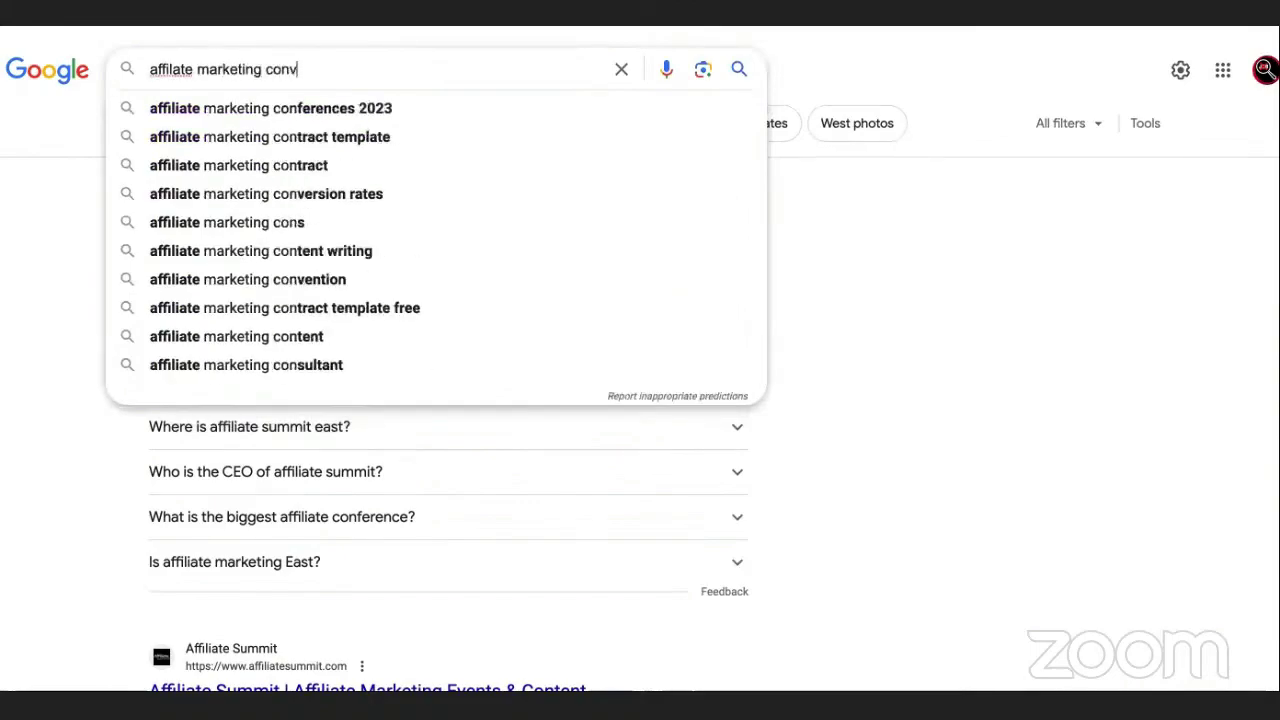
key(BackSpace)
text(feren)
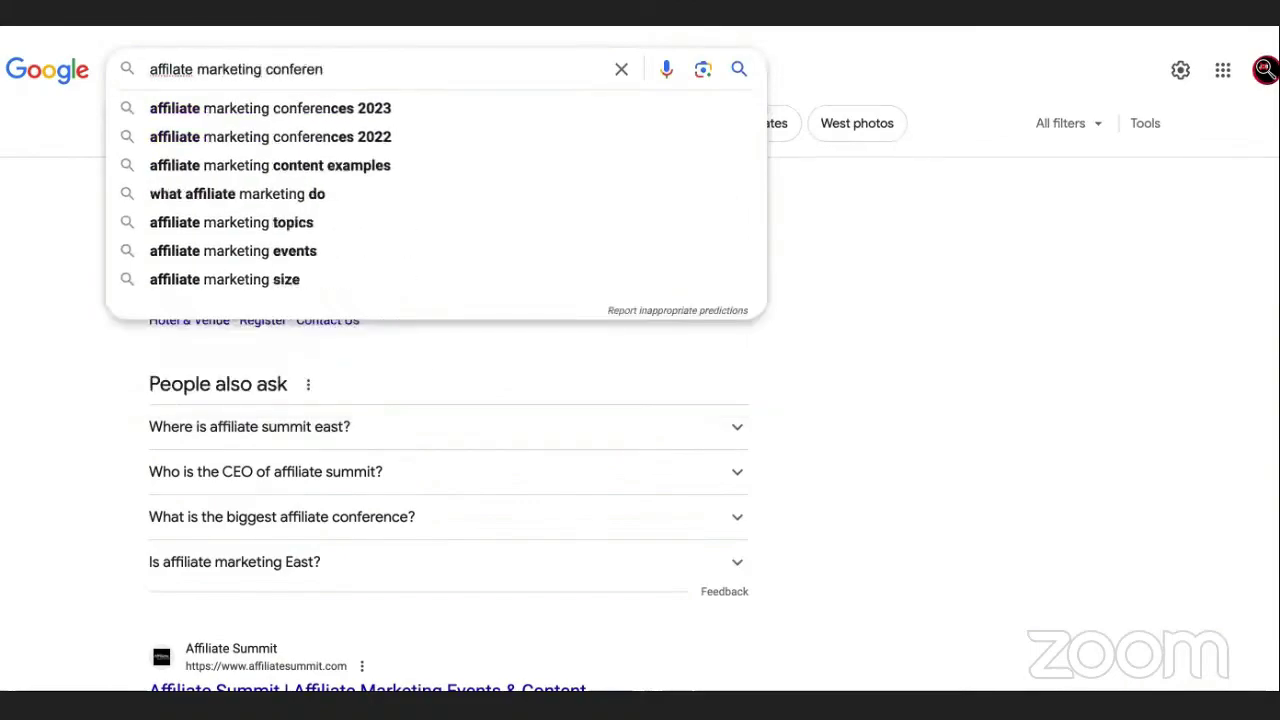
key(Down)
key(Return)
right_click(232, 68)
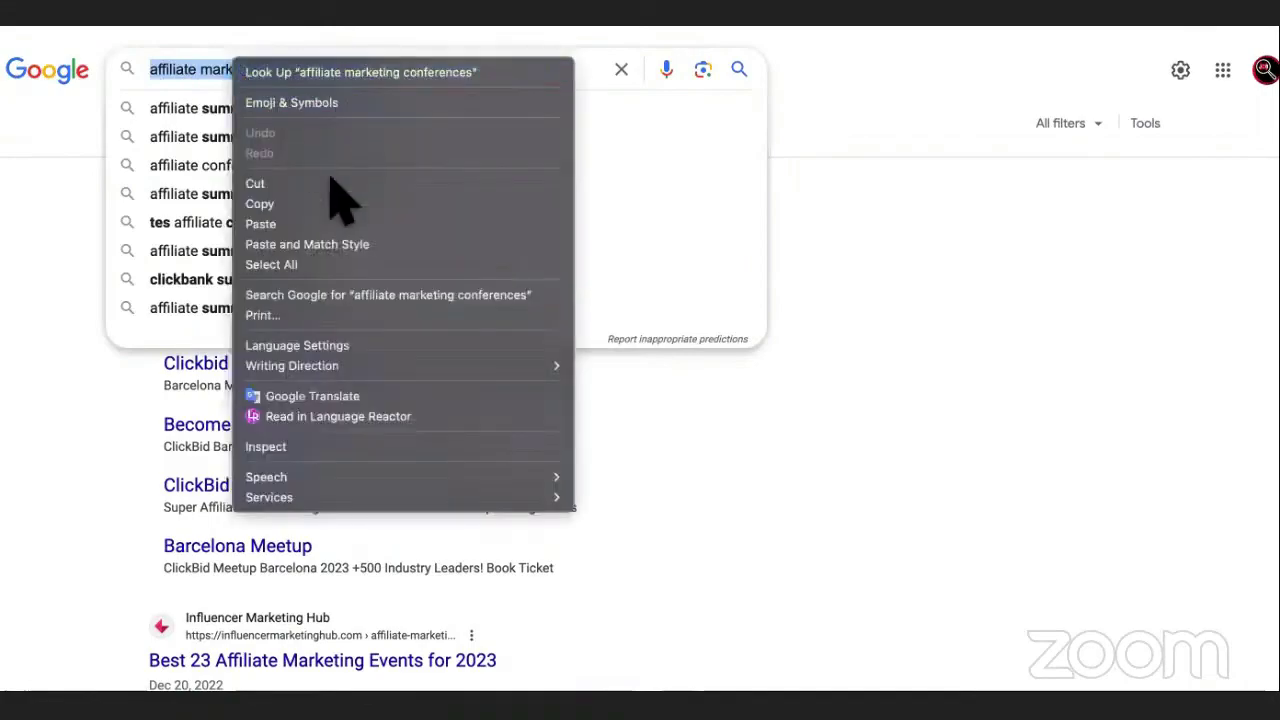
click(343, 206)
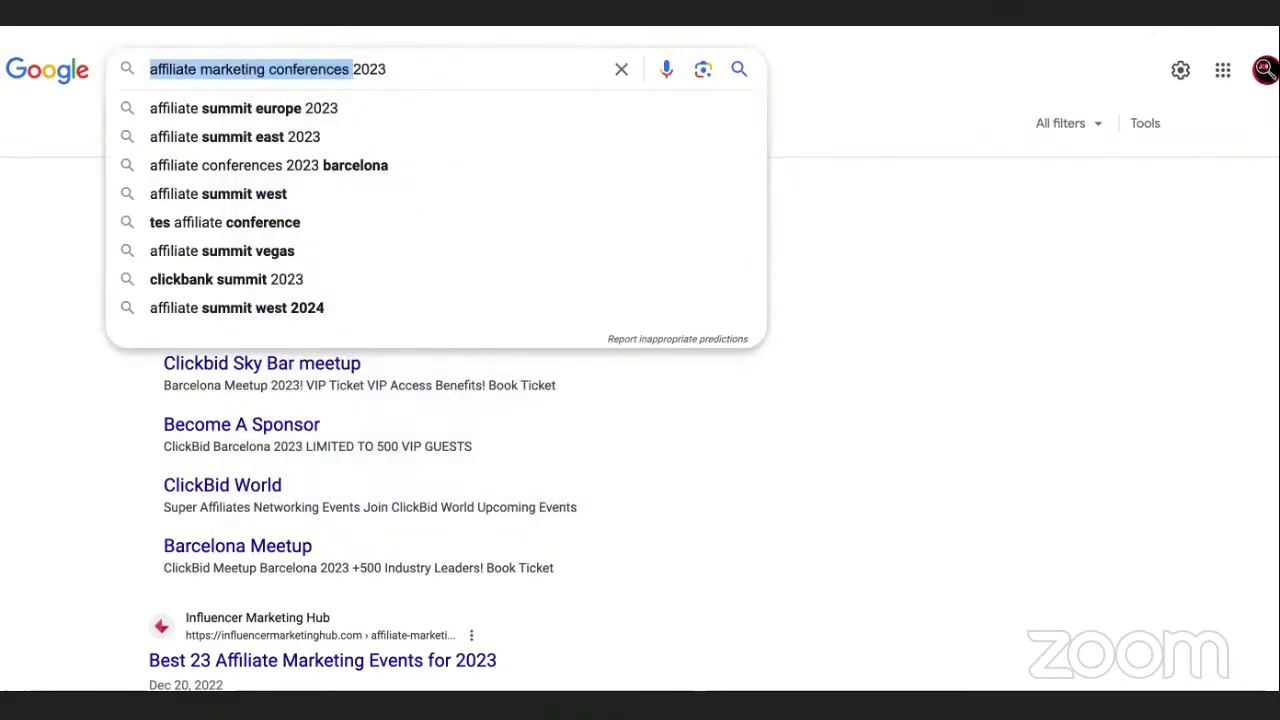
- Switch to Google Ads and remove the draft keyword plan created for affiliate summit east
key(alt+Tab)
click(1135, 123)
click(1158, 136)
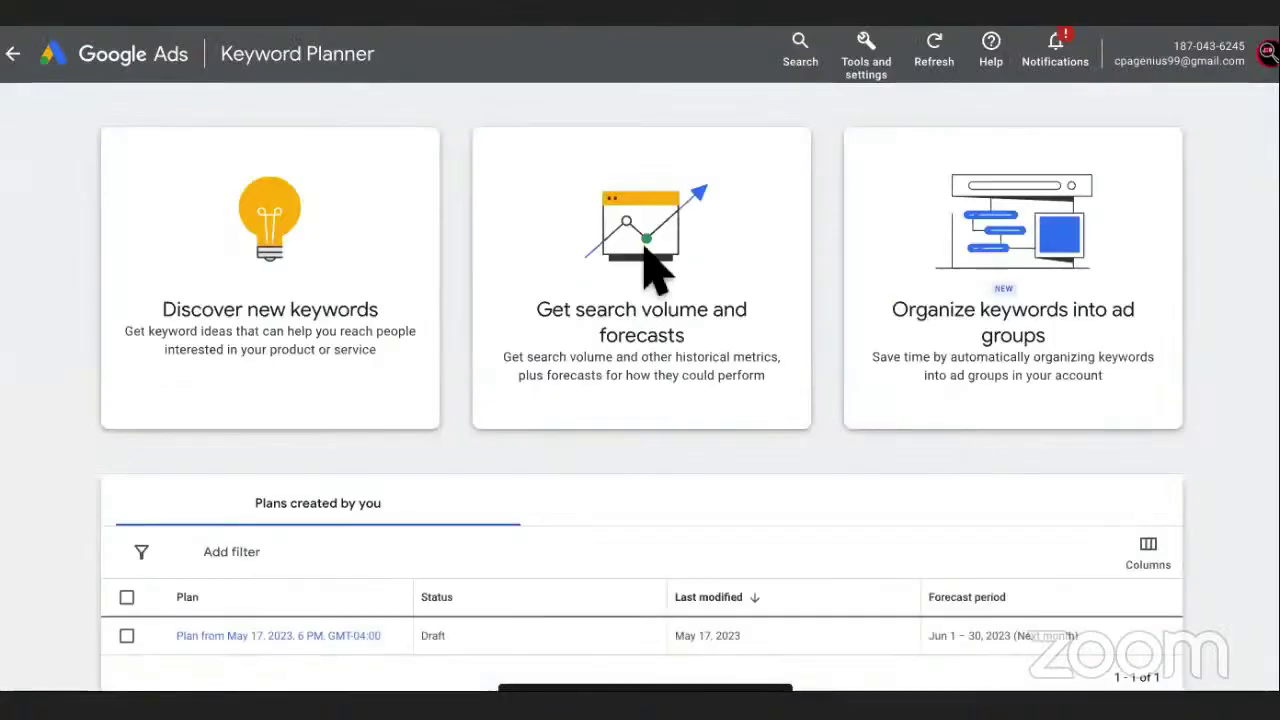
- Get search volume and forecasts for the copied keyword affiliate marketing conferences
click(646, 263)
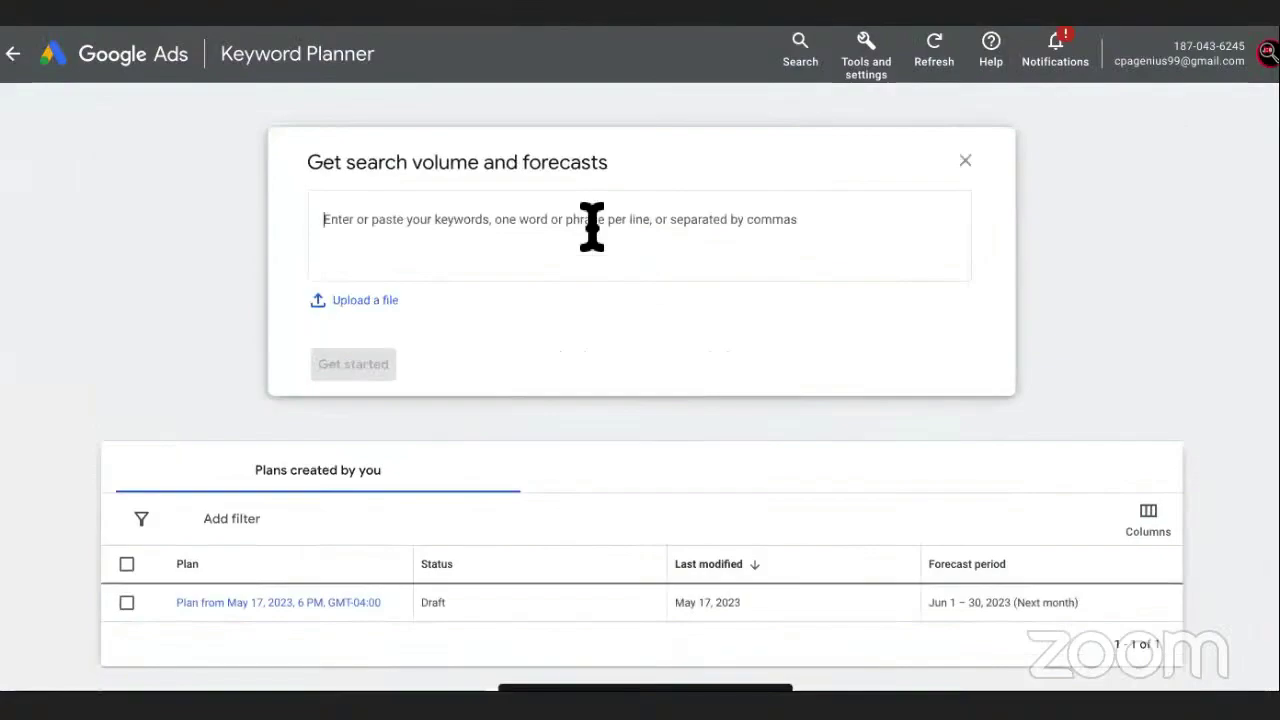
key(ctrl+v)
click(388, 364)
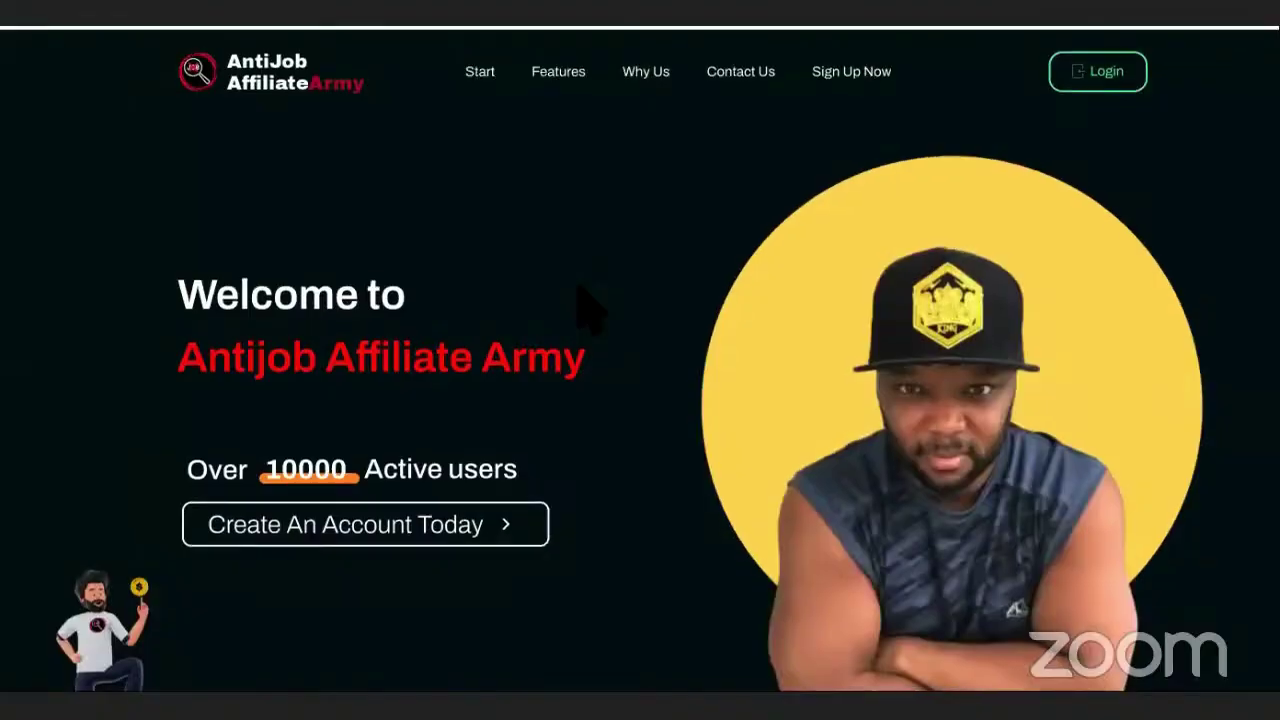
- Review the Antijob Affiliate Army landing page, from the welcome banner through the business and For Affiliates sections
scroll(590, 340, down, 10)
scroll(600, 350, up, 10)
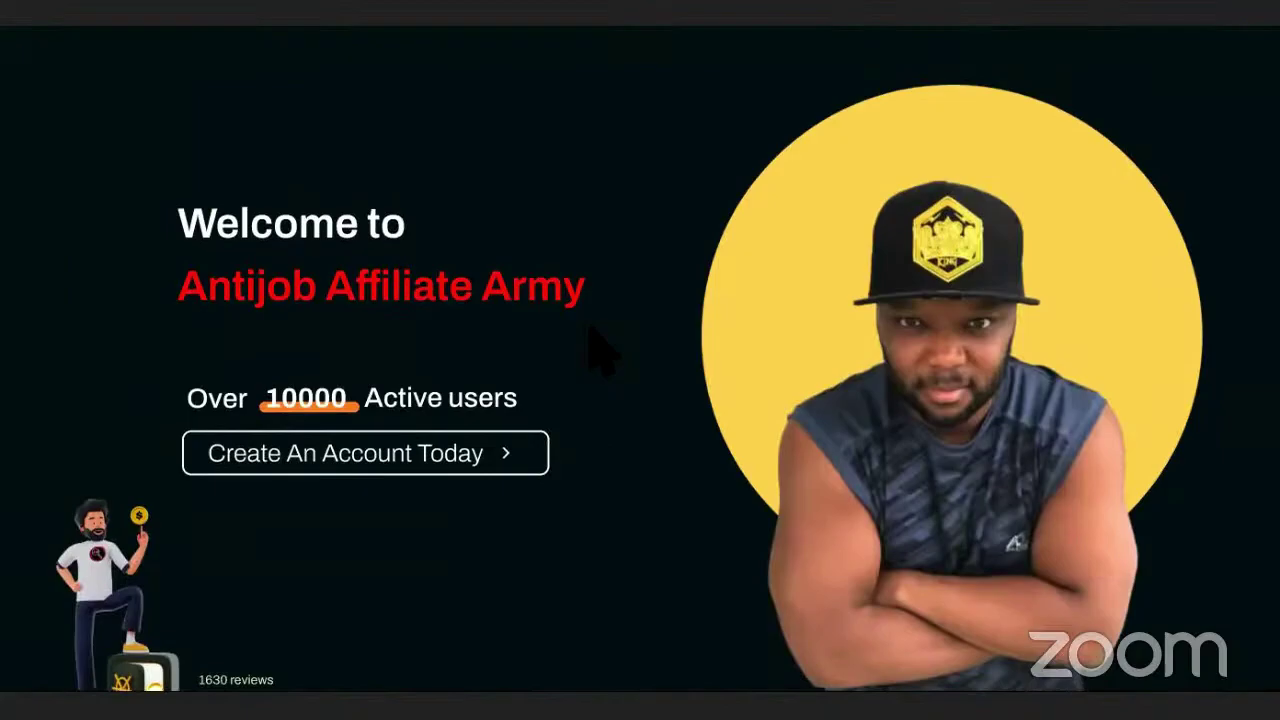
scroll(597, 350, down, 10)
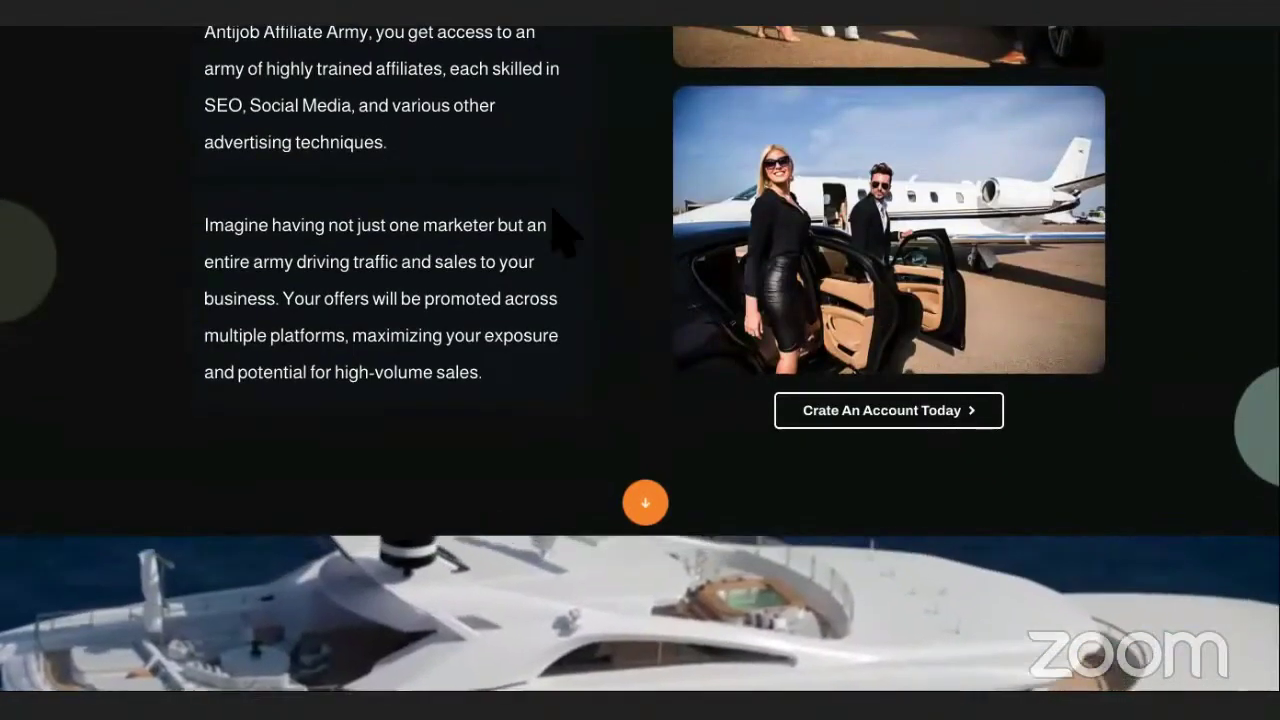
scroll(560, 228, up, 8)
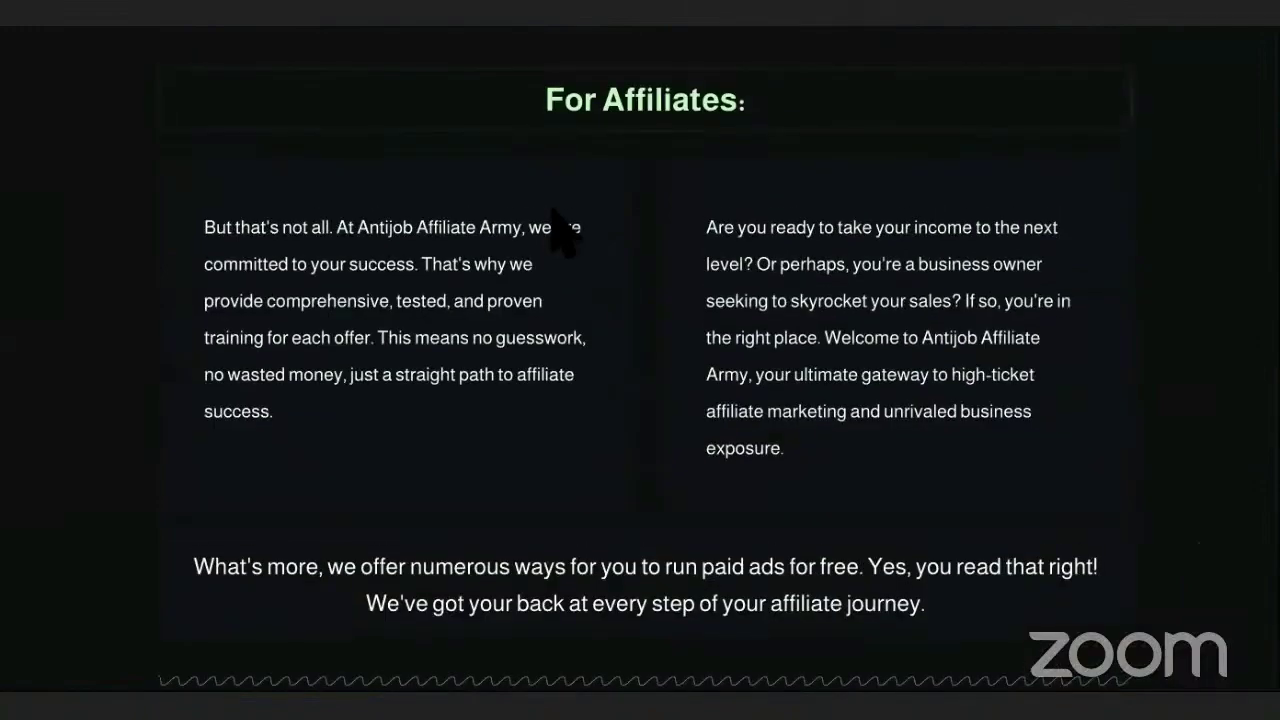
scroll(556, 222, up, 10)
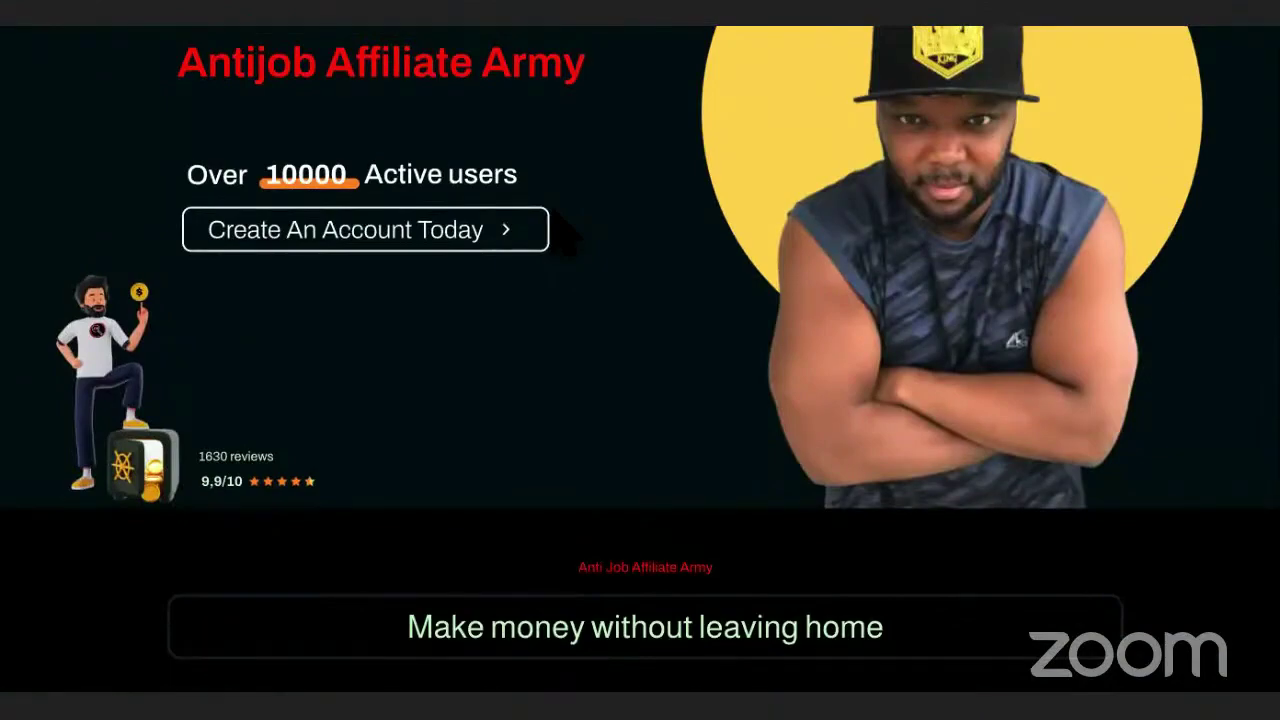
scroll(560, 232, up, 4)
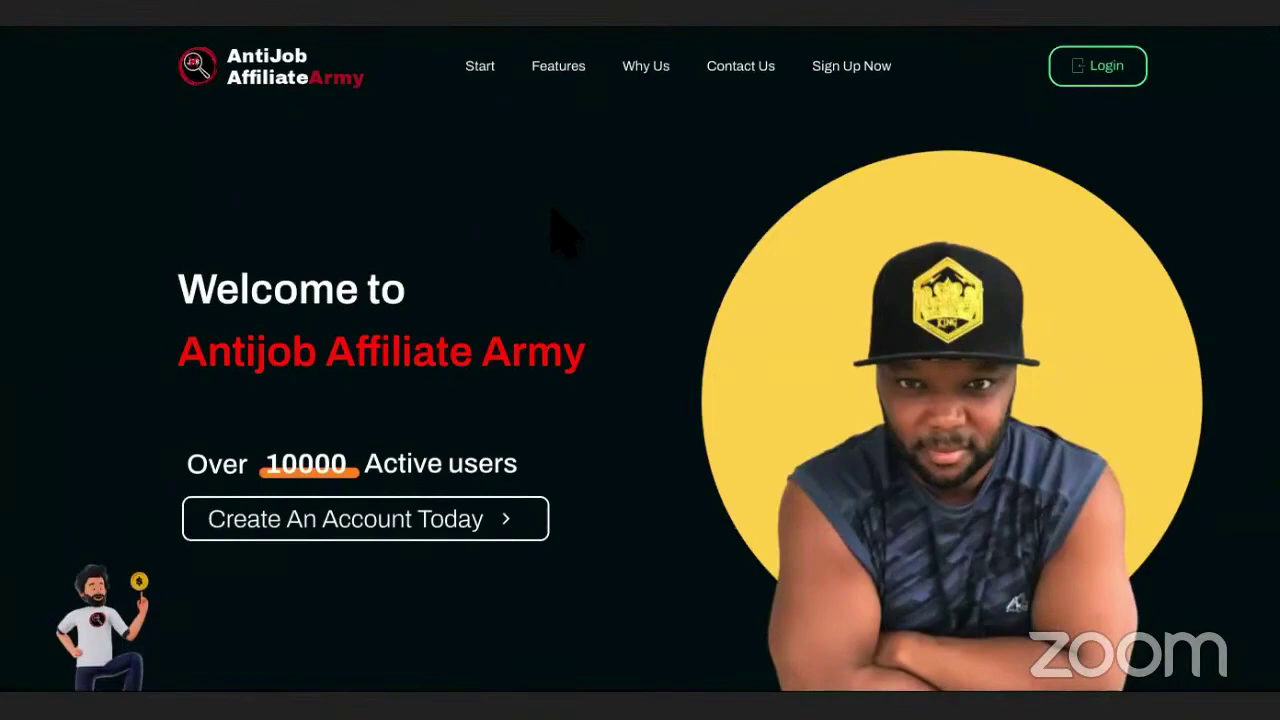
scroll(563, 233, down, 10)
scroll(553, 230, up, 9)
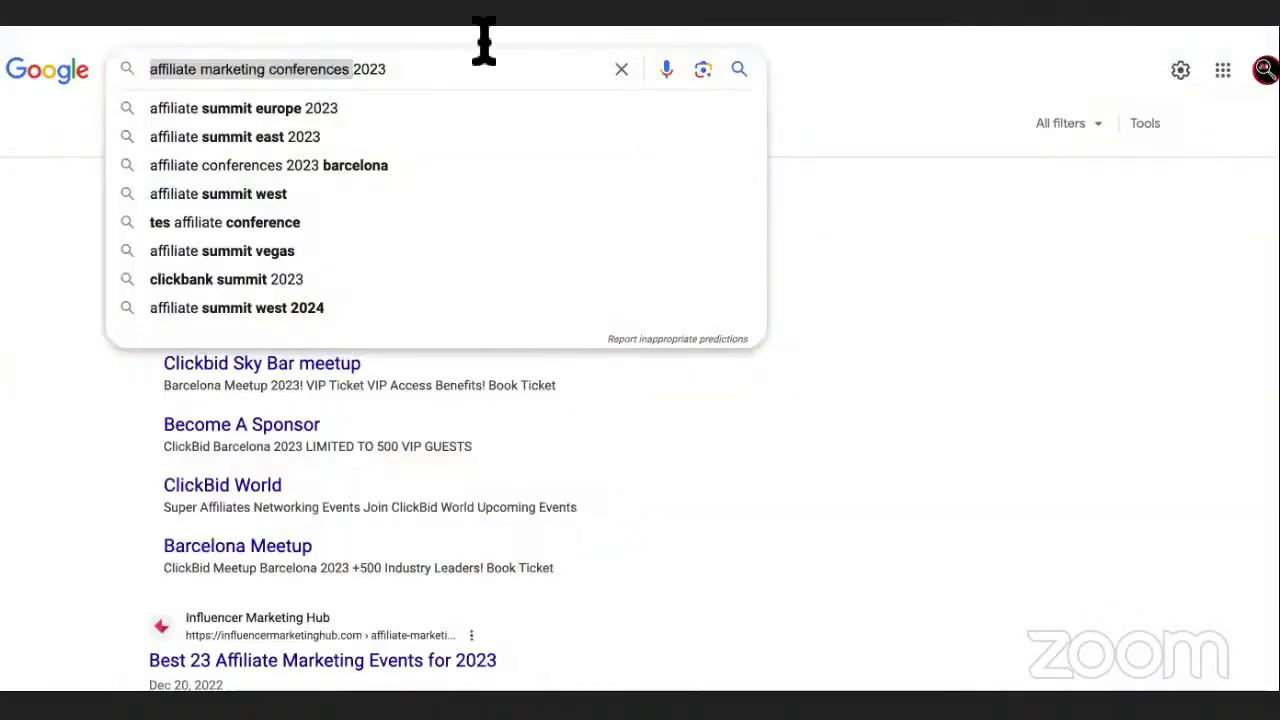
- Return to the Google results for affiliate marketing conferences 2023 and search the suggested query affiliate summit europe 2023
click(463, 76)
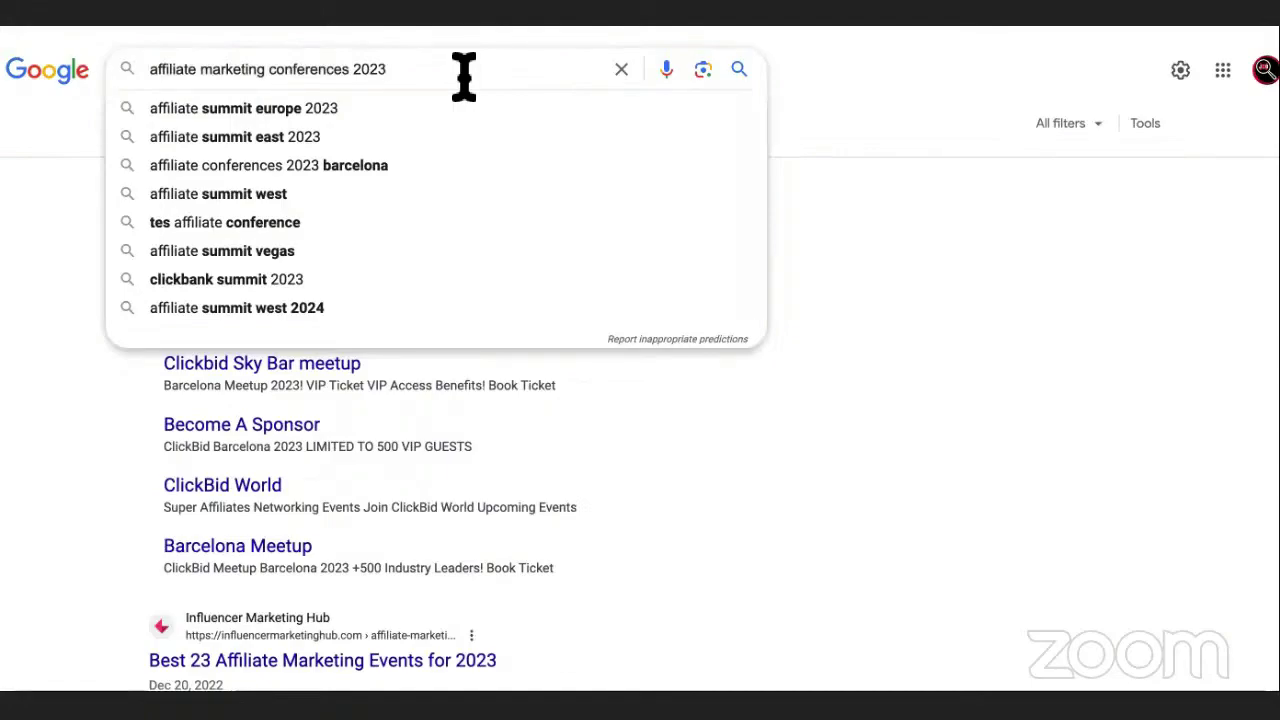
click(438, 108)
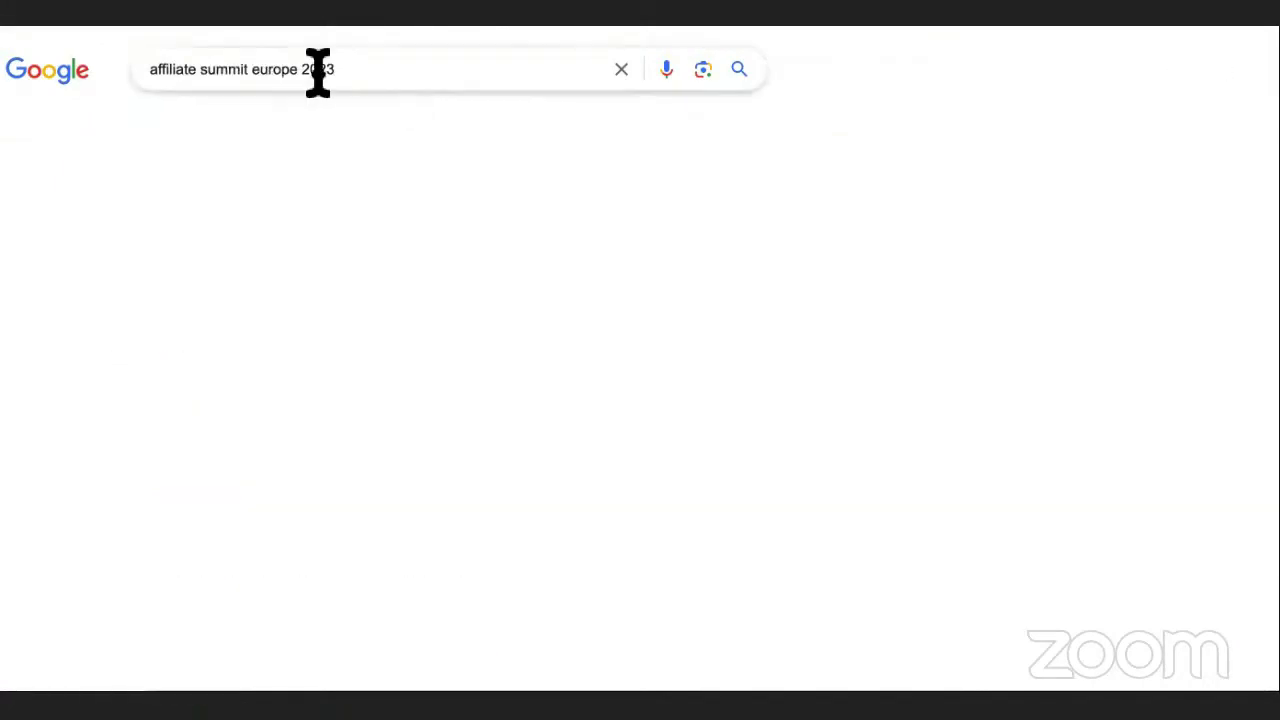
- Copy "affiliate summit europe" from the Google search query and remove the existing keyword plan in Google Ads Keyword Planner
drag(298, 66, 148, 75)
right_click(170, 70)
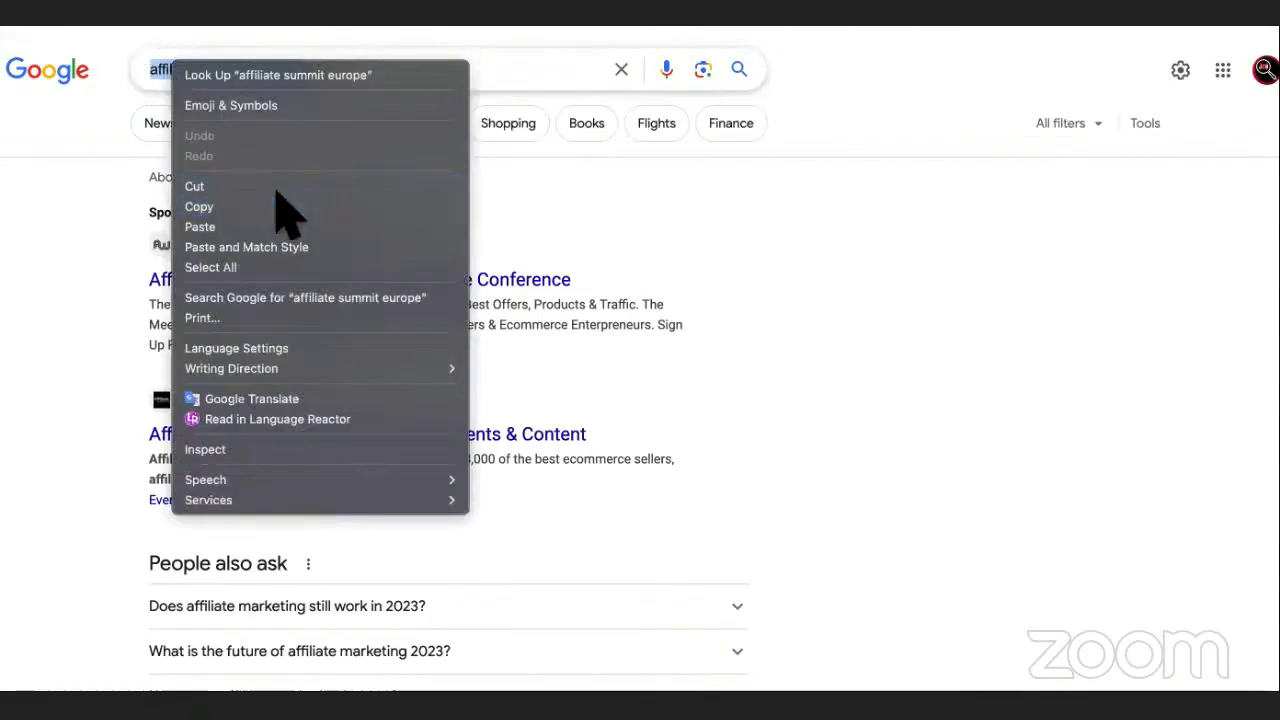
click(503, 66)
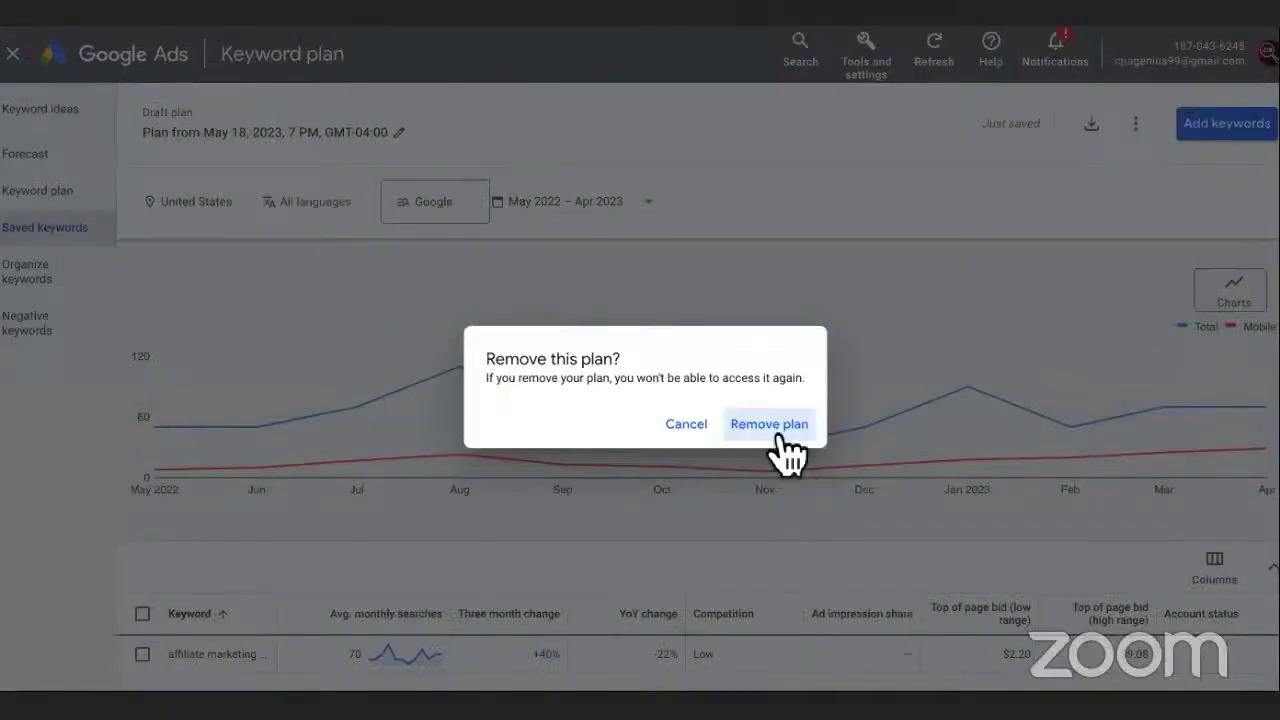
click(781, 438)
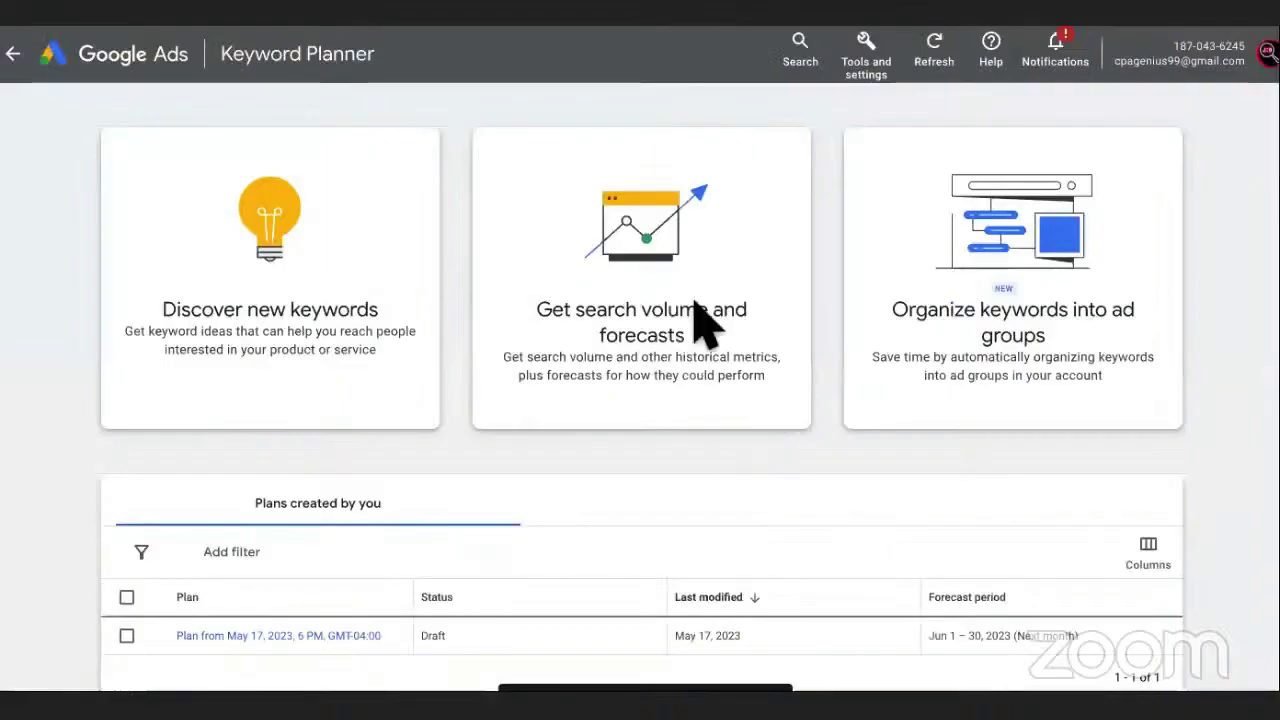
- Get search volume and forecasts for the copied keyword "affiliate summit europe"
click(705, 325)
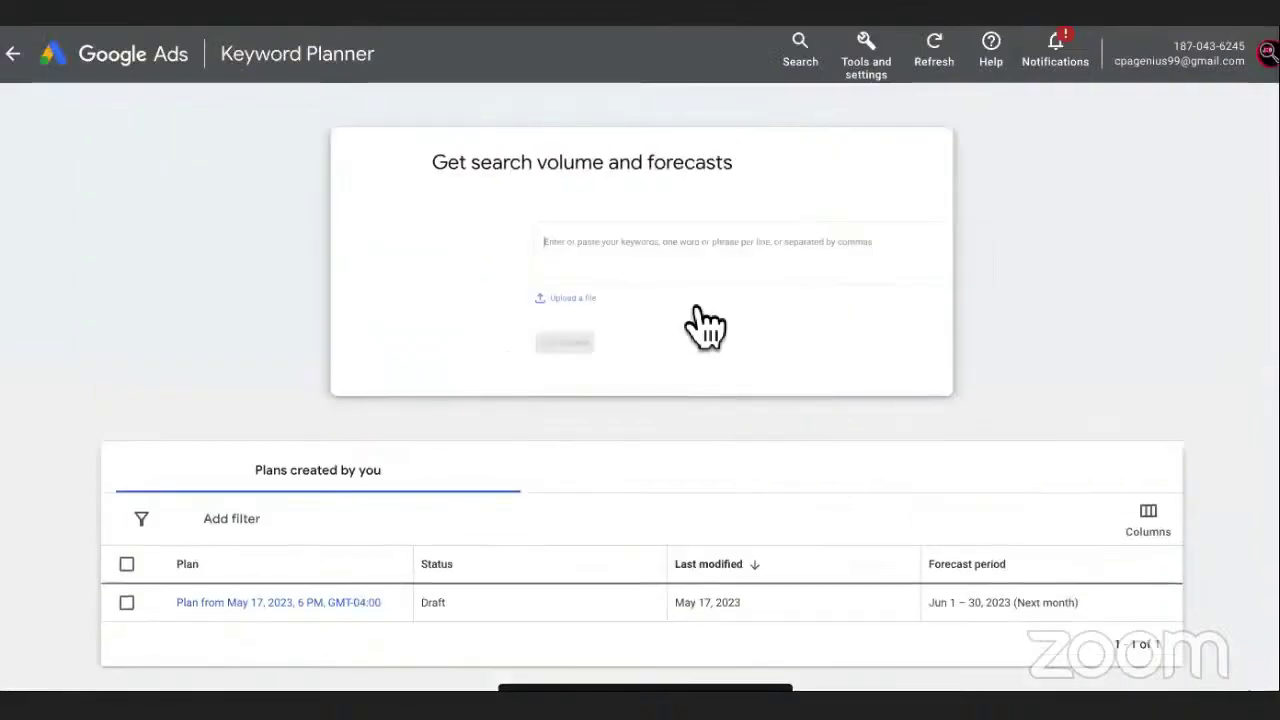
key(ctrl+v)
click(372, 360)
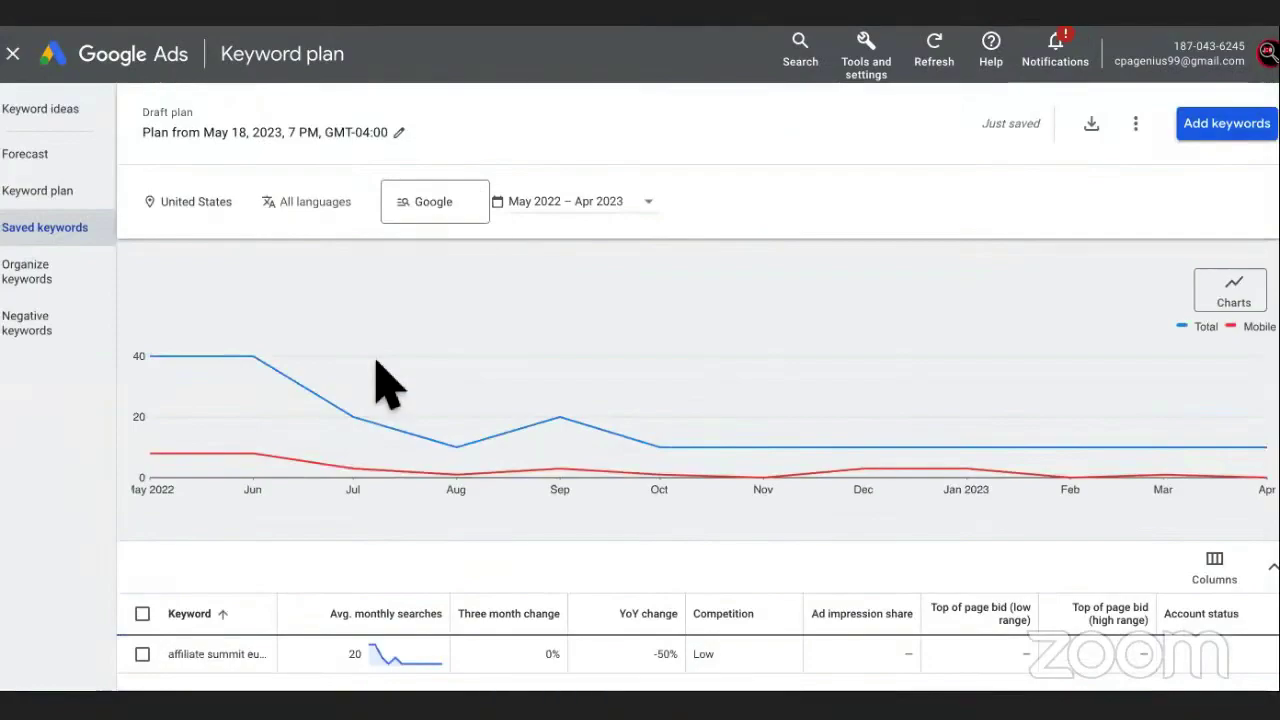
- Return to the Google results for "affiliate summit europe 2023" and look through the listed events and related questions
key(ctrl+Tab)
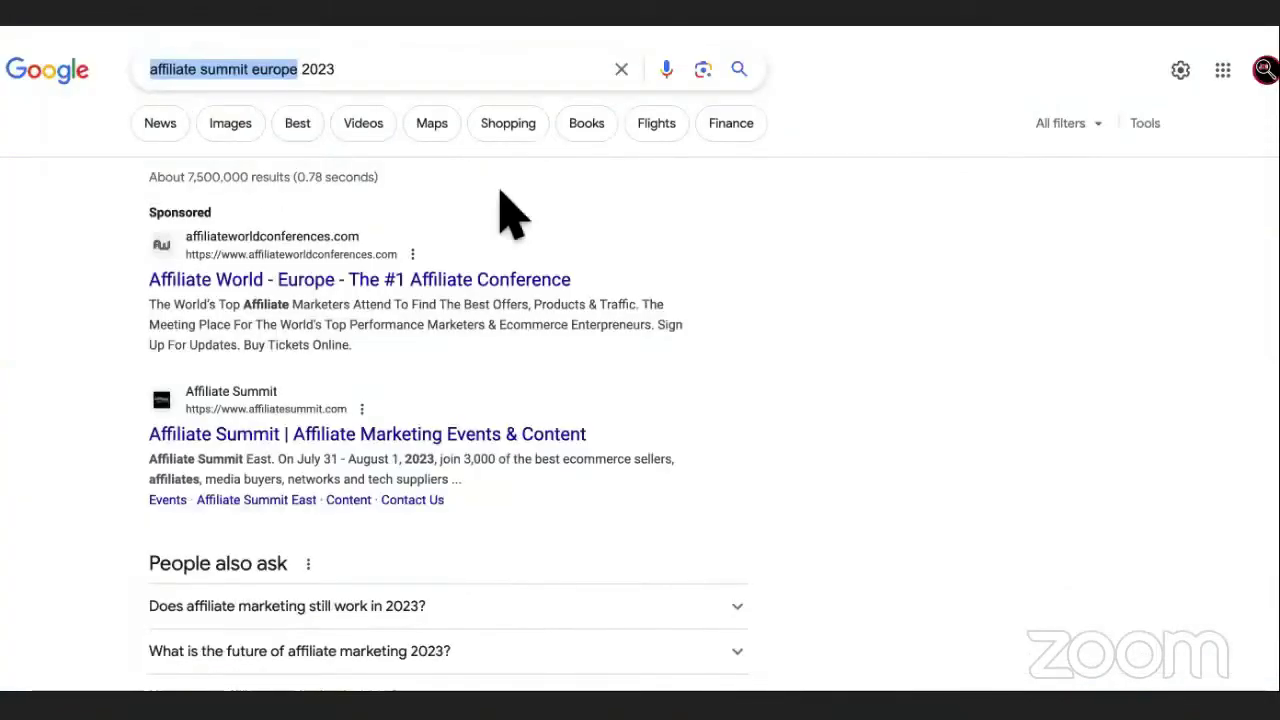
scroll(42, 460, down, 1)
scroll(42, 460, down, 3)
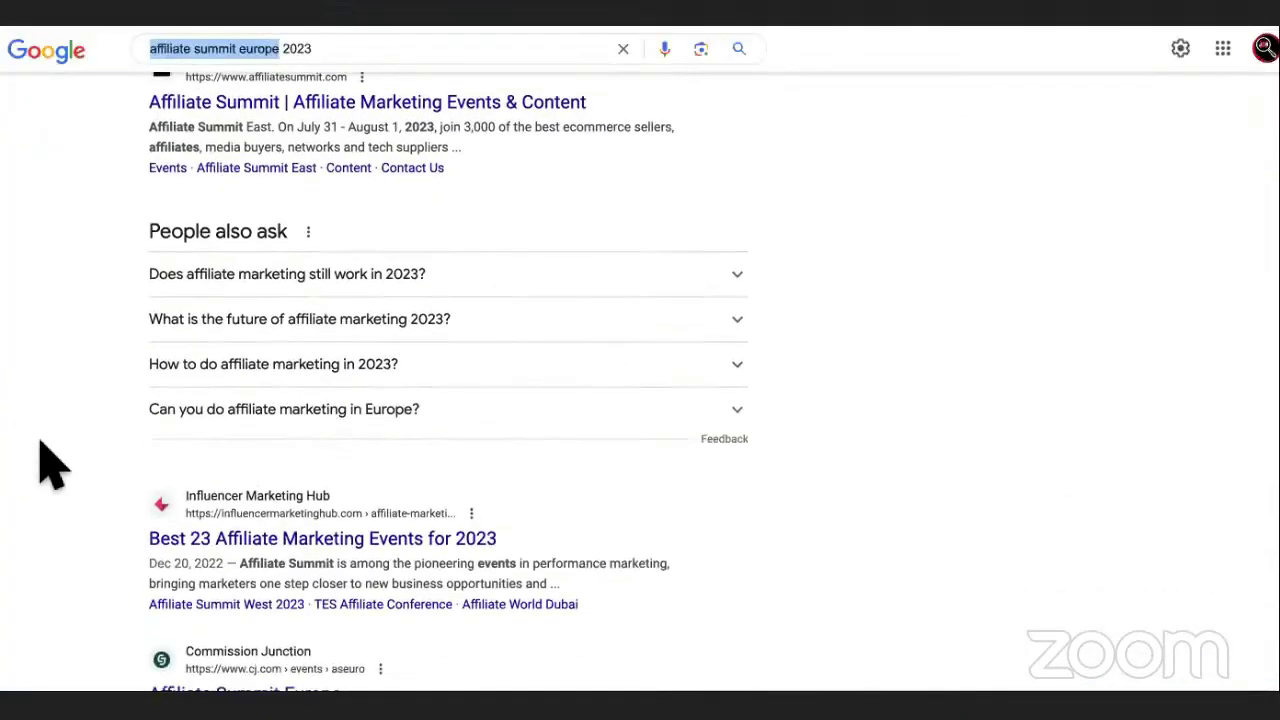
scroll(120, 515, up, 1)
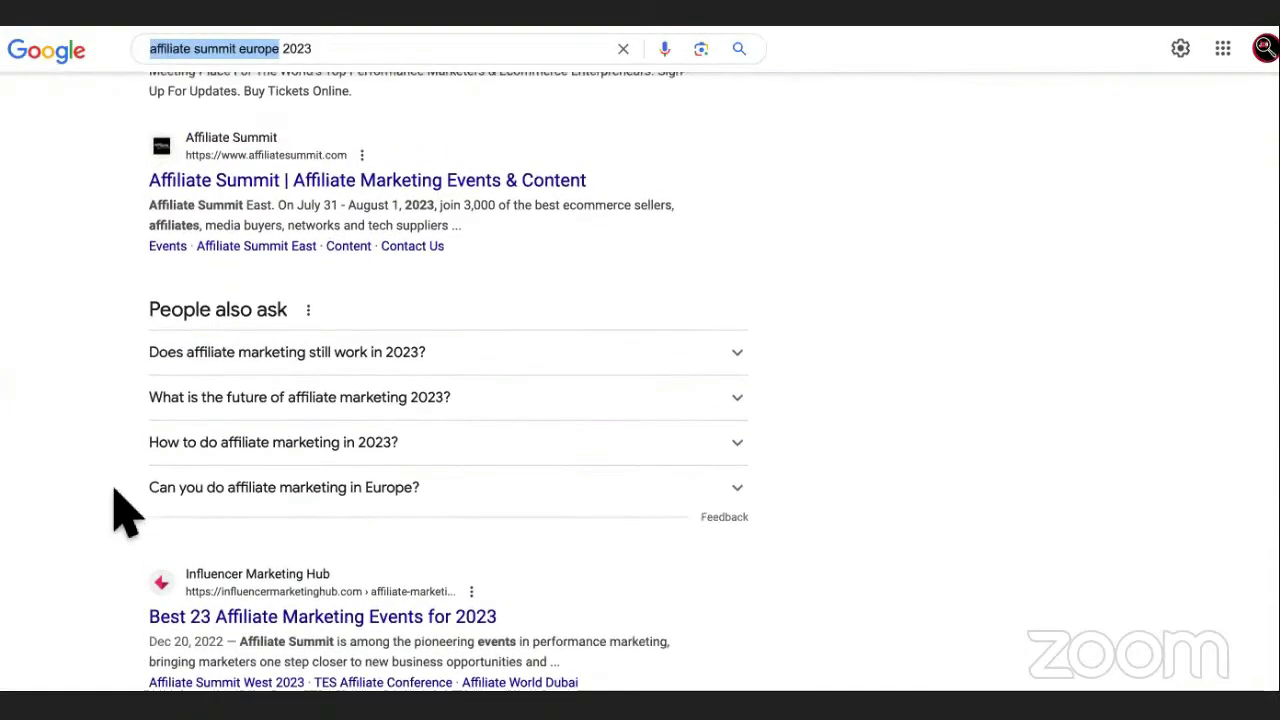
- Search Google for "affiliate summit east"
click(275, 49)
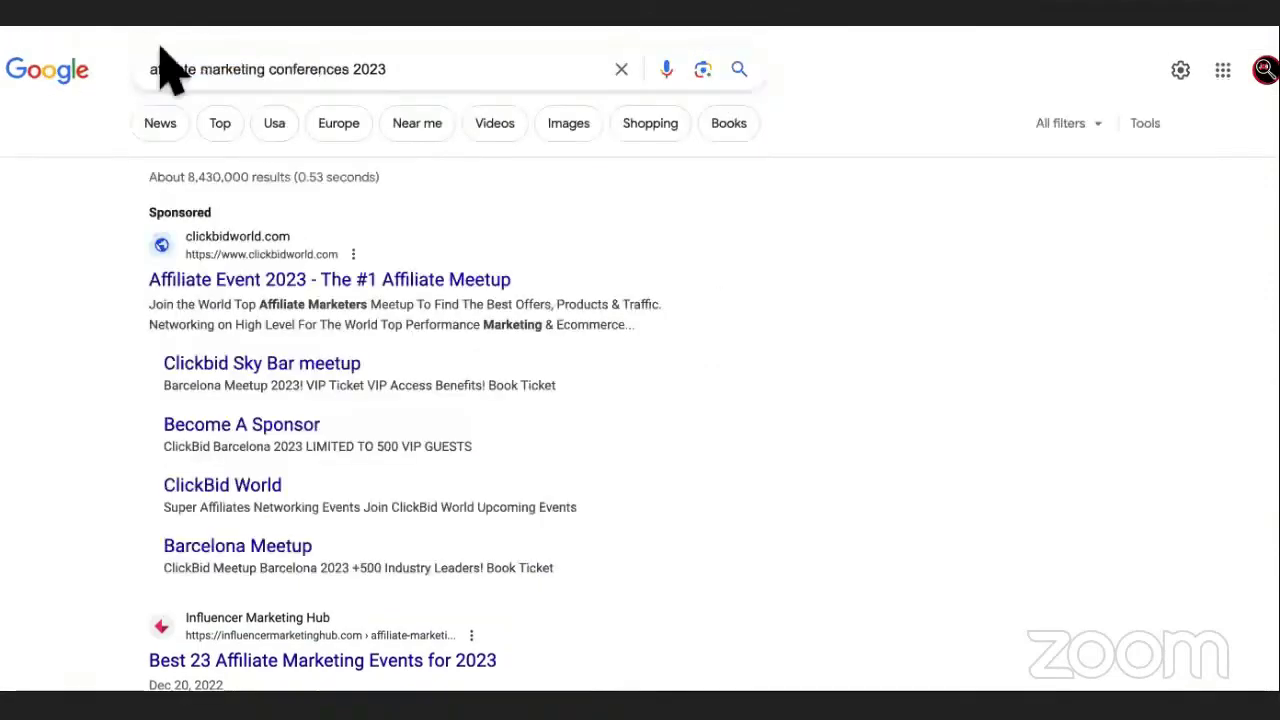
click(420, 69)
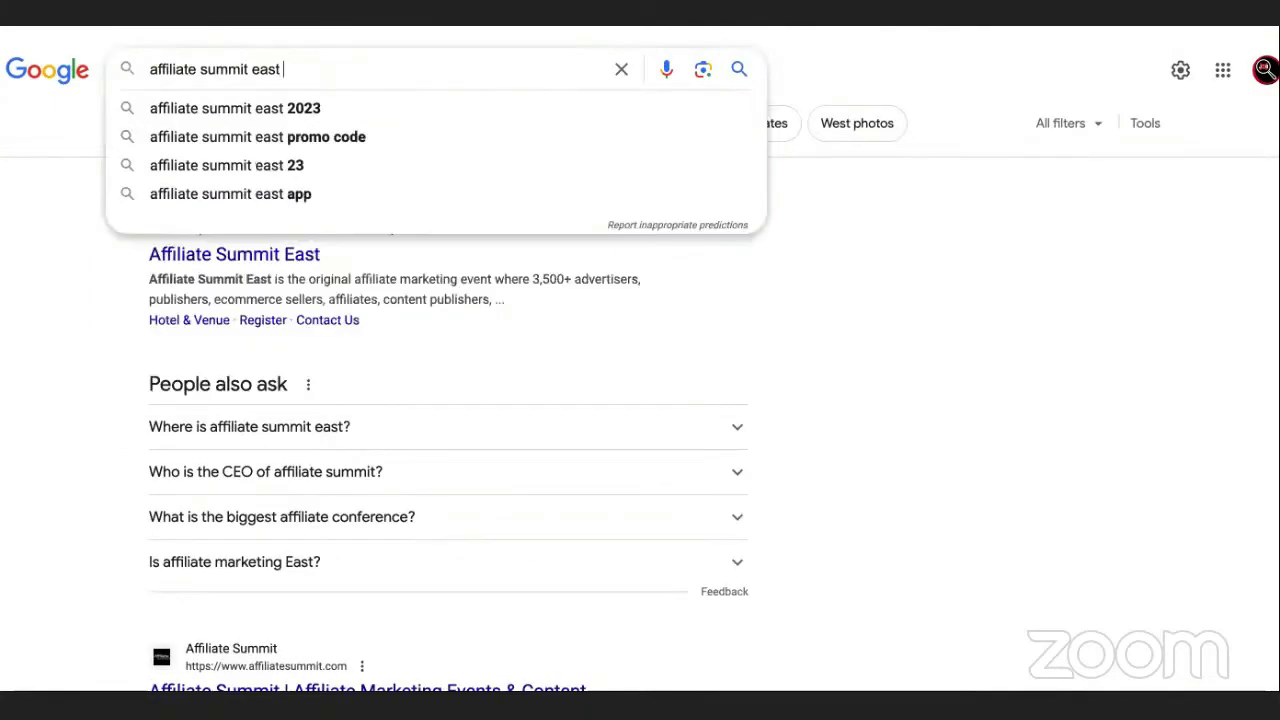
click(738, 70)
- Replace the Google query and search for "affiliate conference"
click(540, 78)
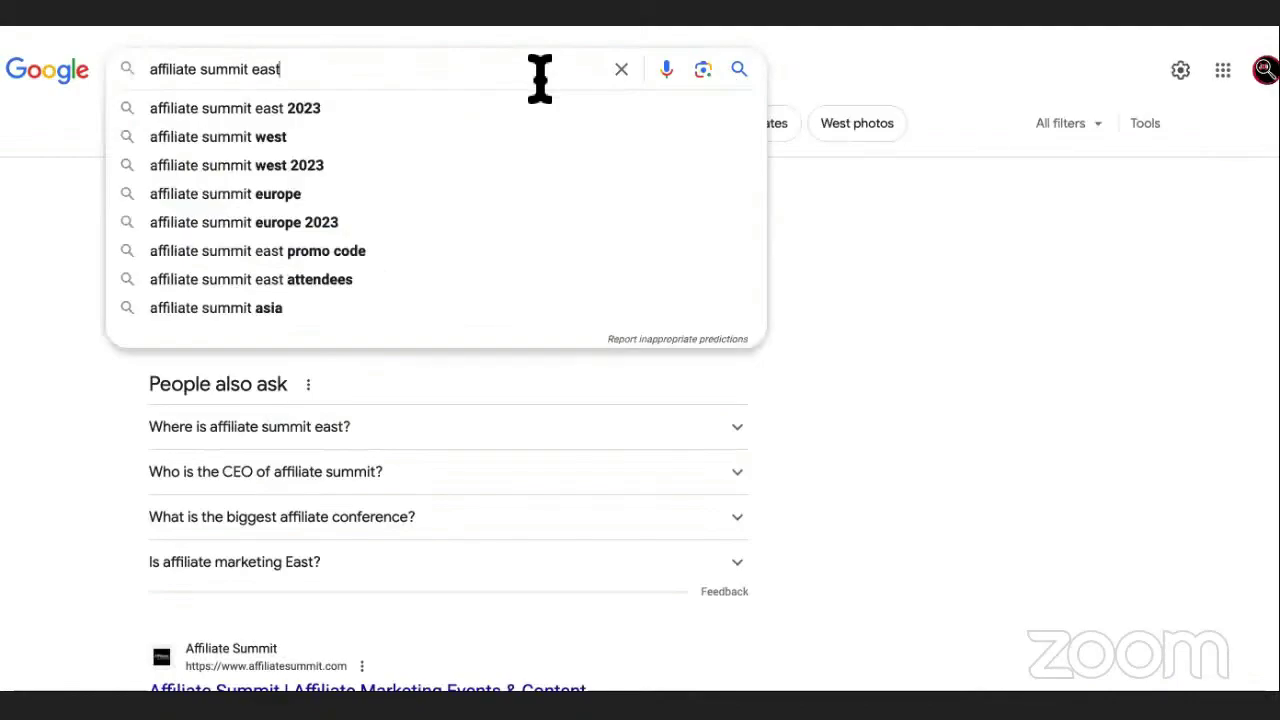
triple_click(420, 68)
text(affi)
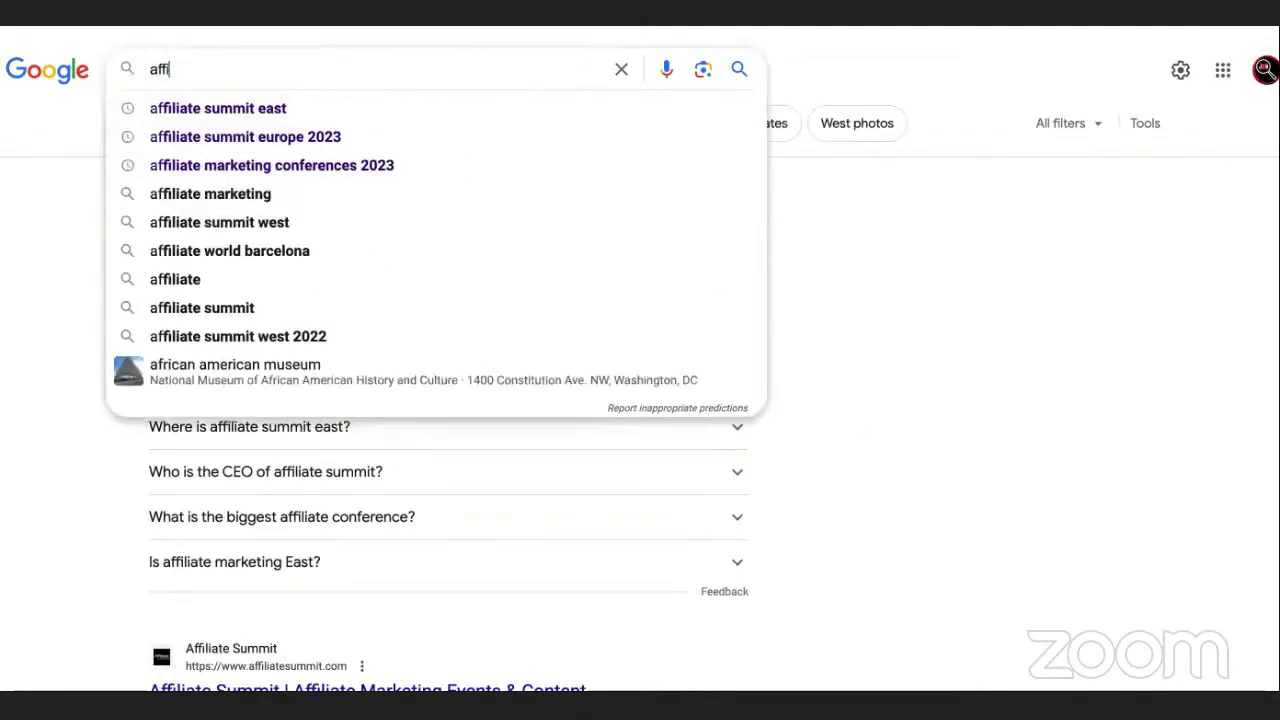
text(liate confere)
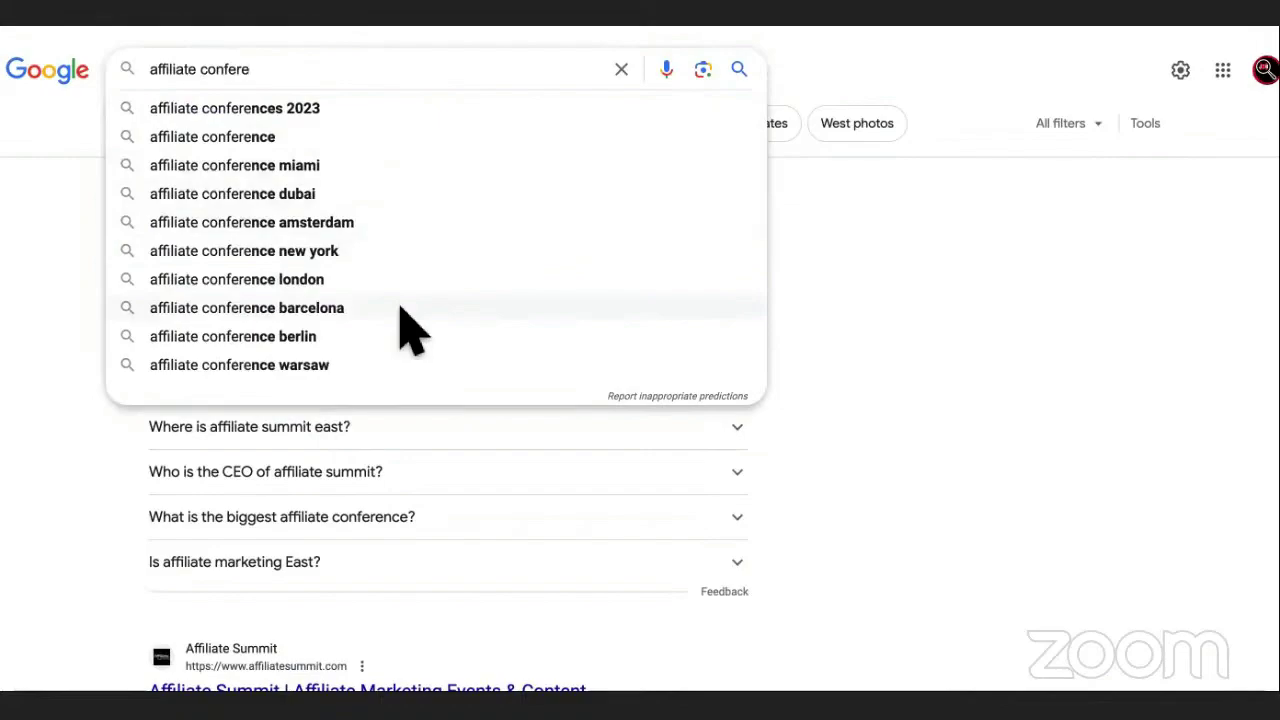
click(390, 135)
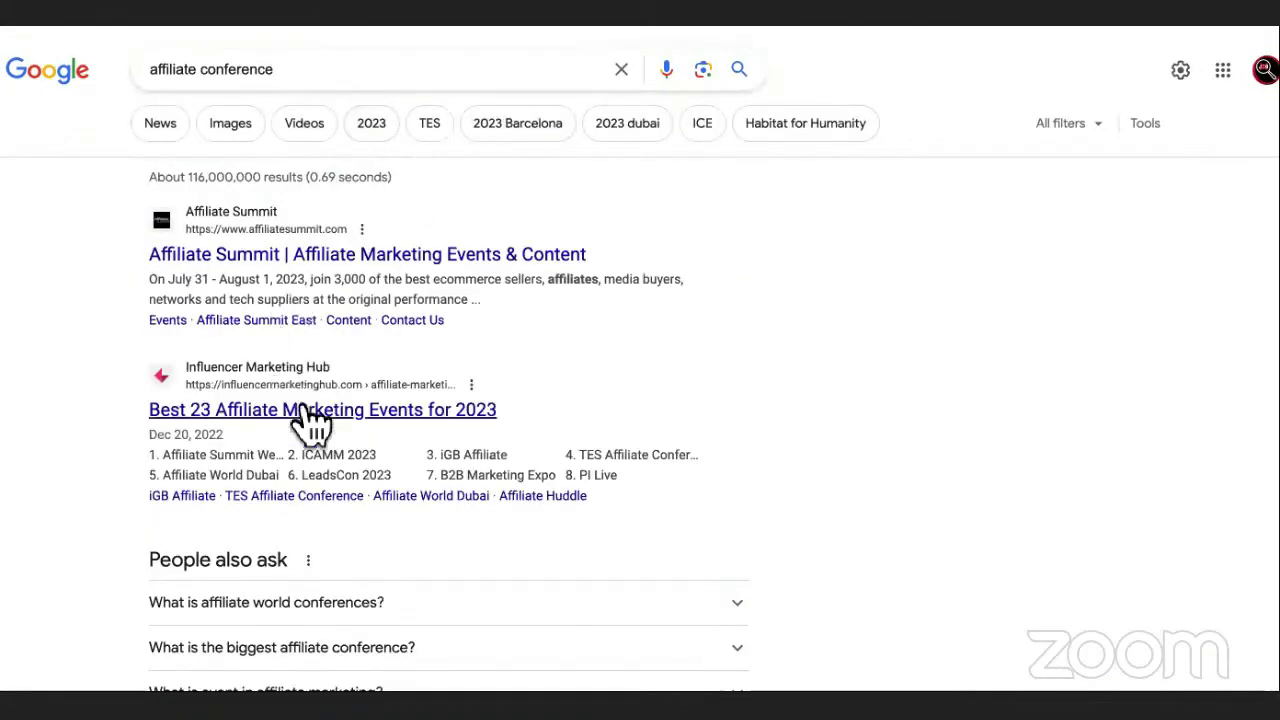
- Open the "Best 23 Affiliate Marketing Events for 2023" article and review the conference names in its summary and the first event
click(323, 414)
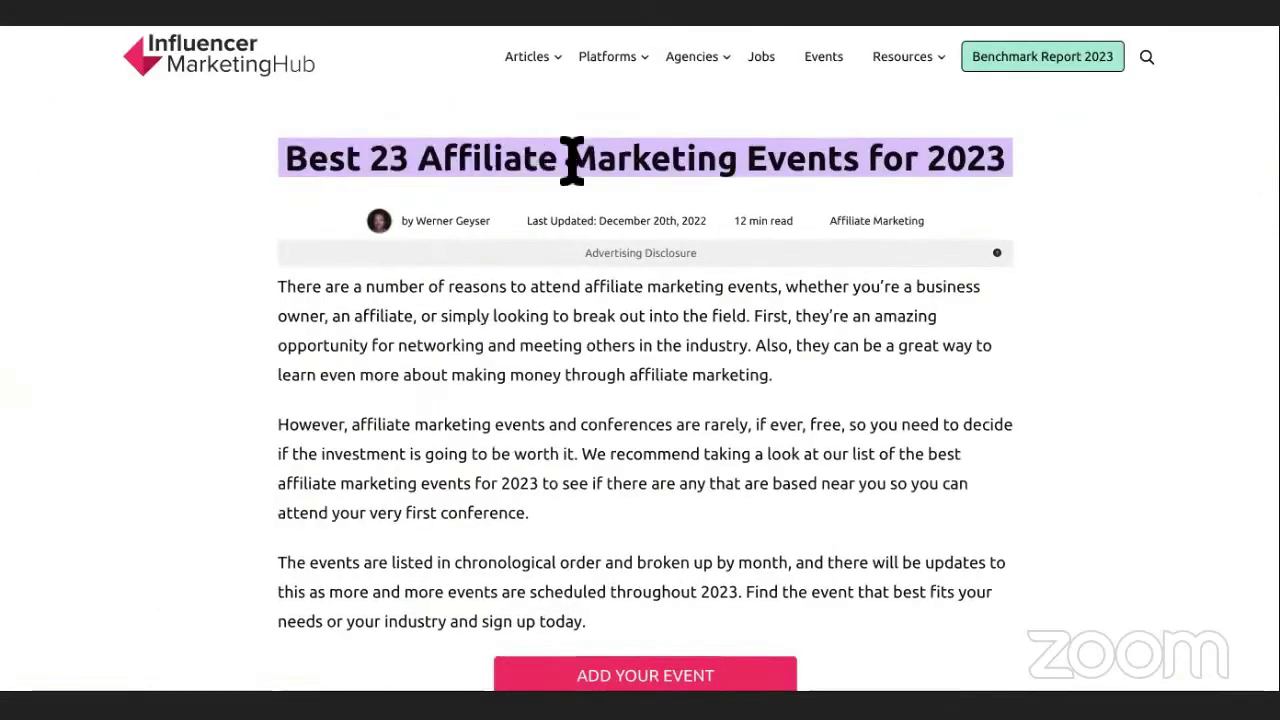
scroll(591, 437, down, 10)
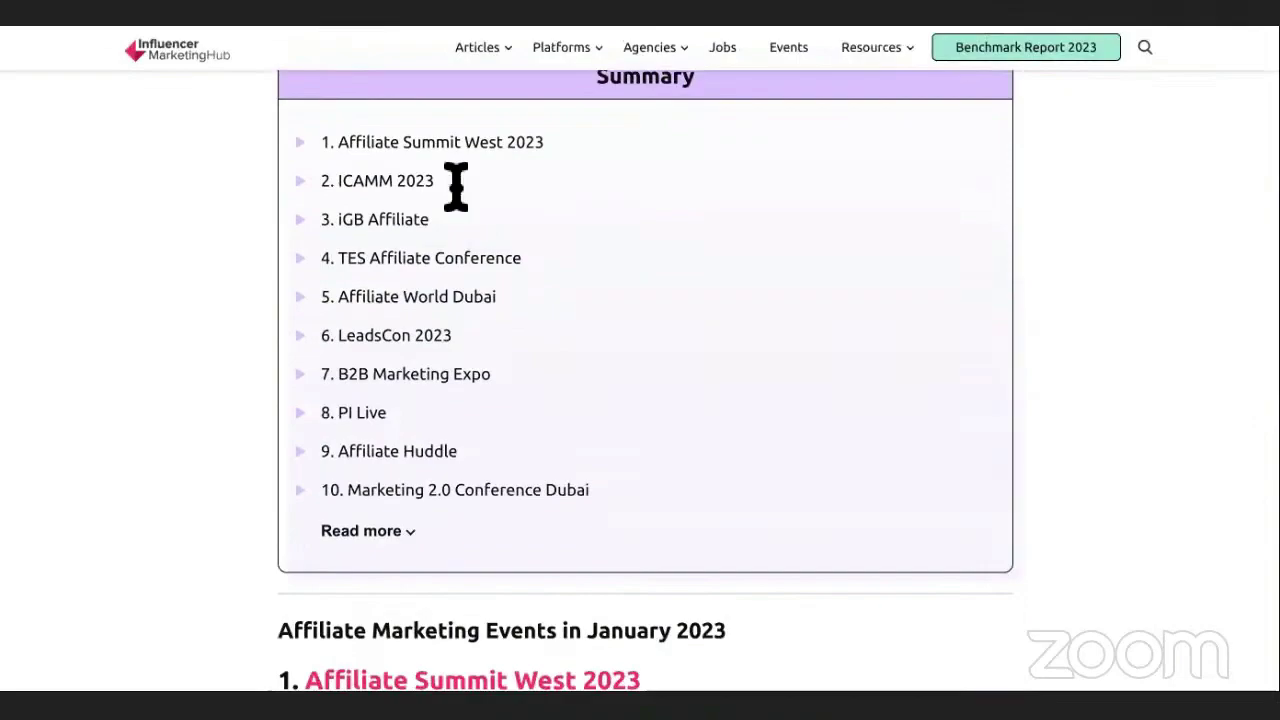
drag(456, 186, 338, 188)
drag(440, 220, 336, 220)
drag(556, 248, 347, 258)
drag(499, 297, 338, 297)
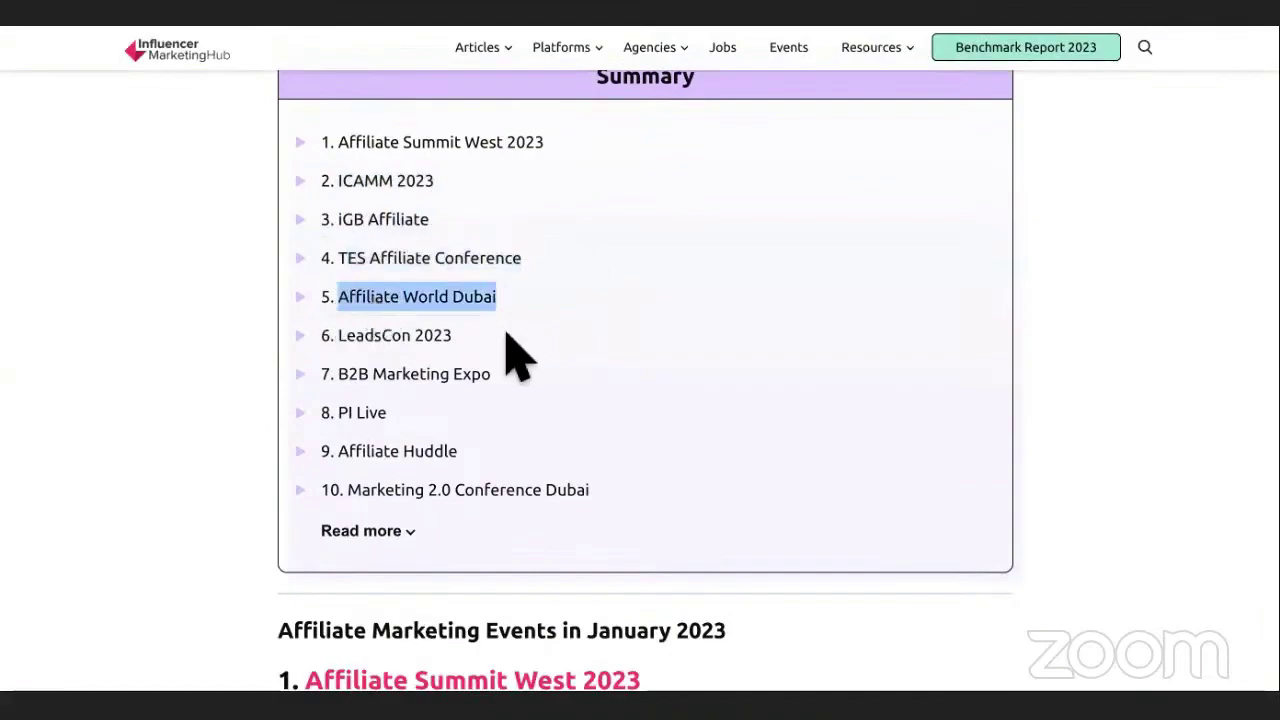
scroll(516, 355, down, 1)
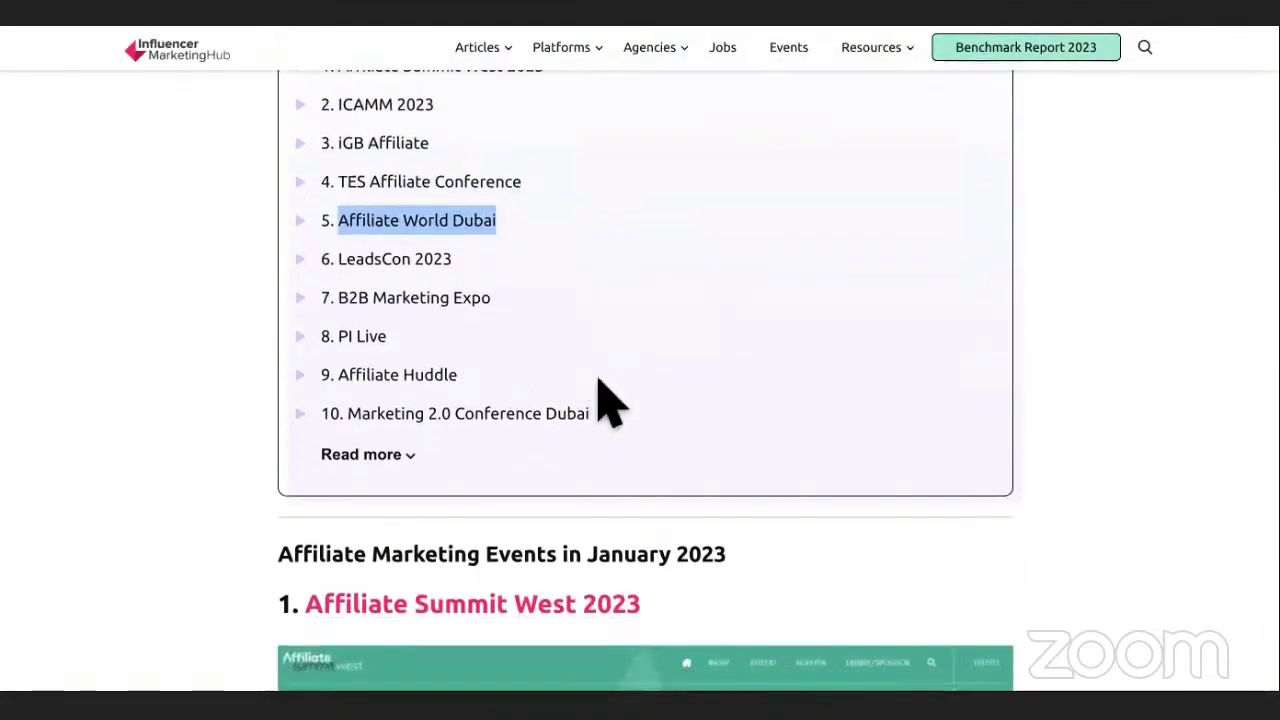
scroll(622, 410, down, 6)
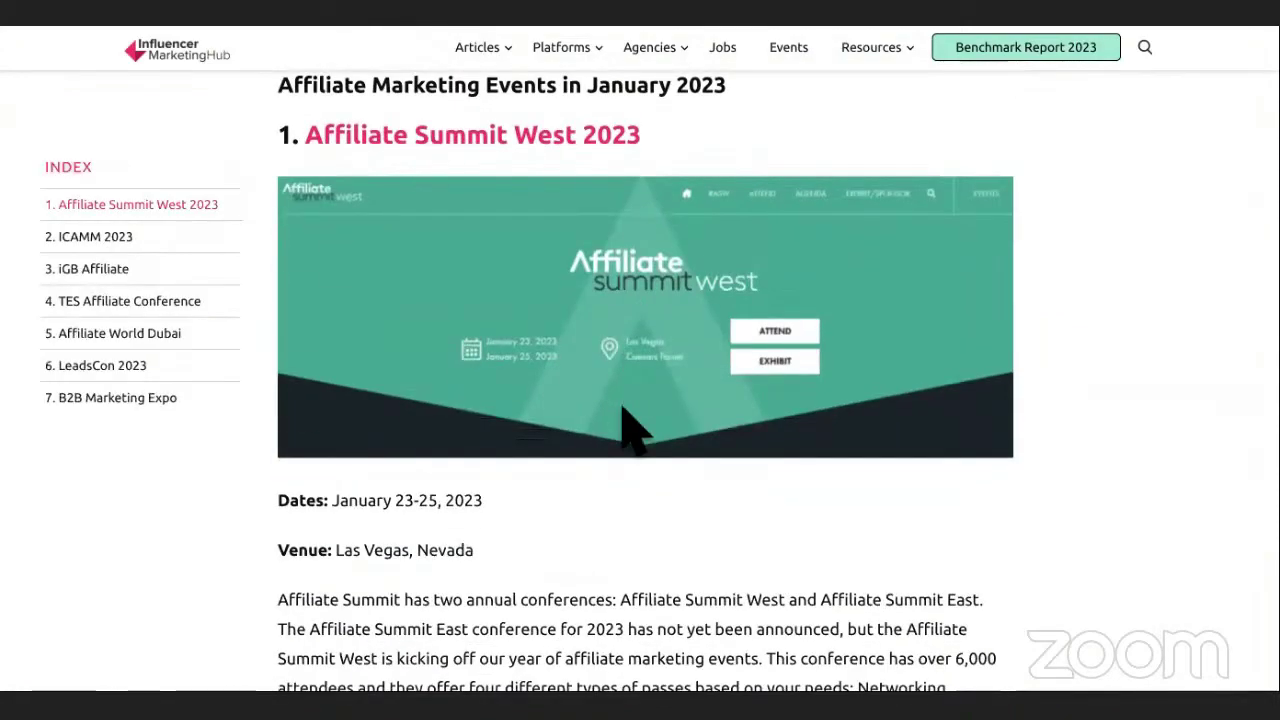
scroll(628, 430, up, 6)
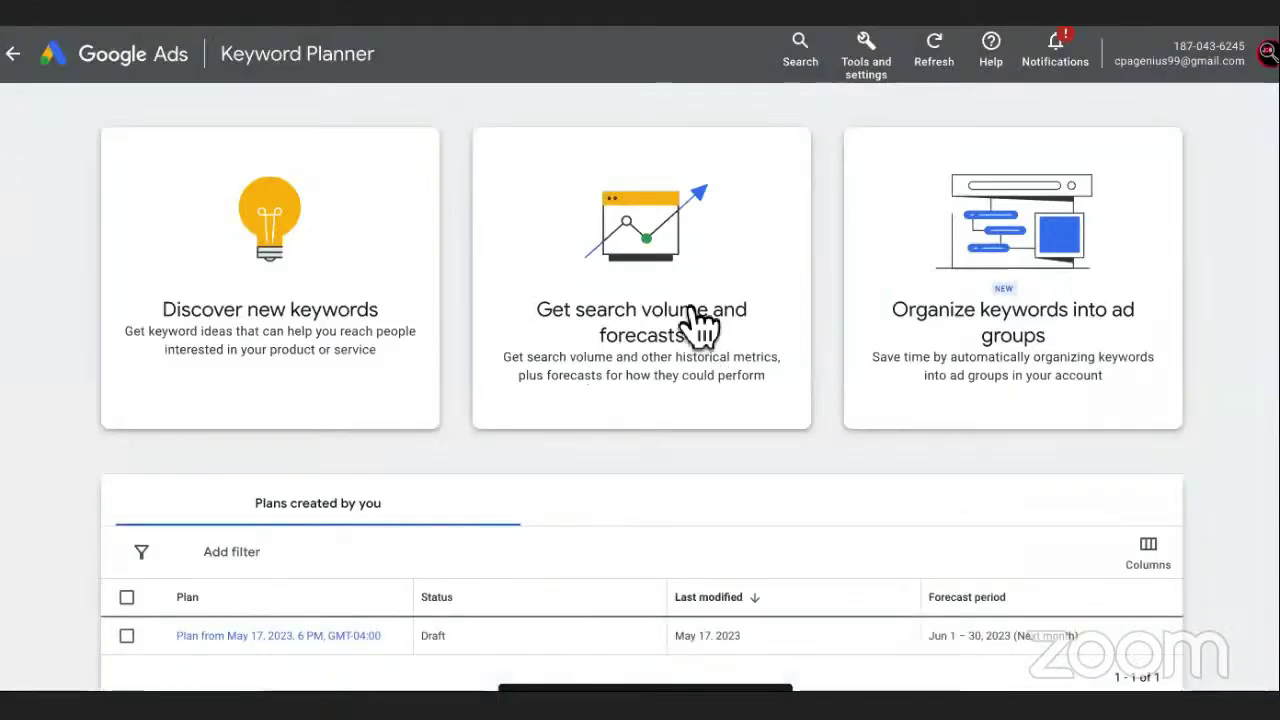
- Get search volume and forecasts for the keyword "affiliate world" in Keyword Planner
click(697, 323)
text(affiliate world)
click(372, 365)
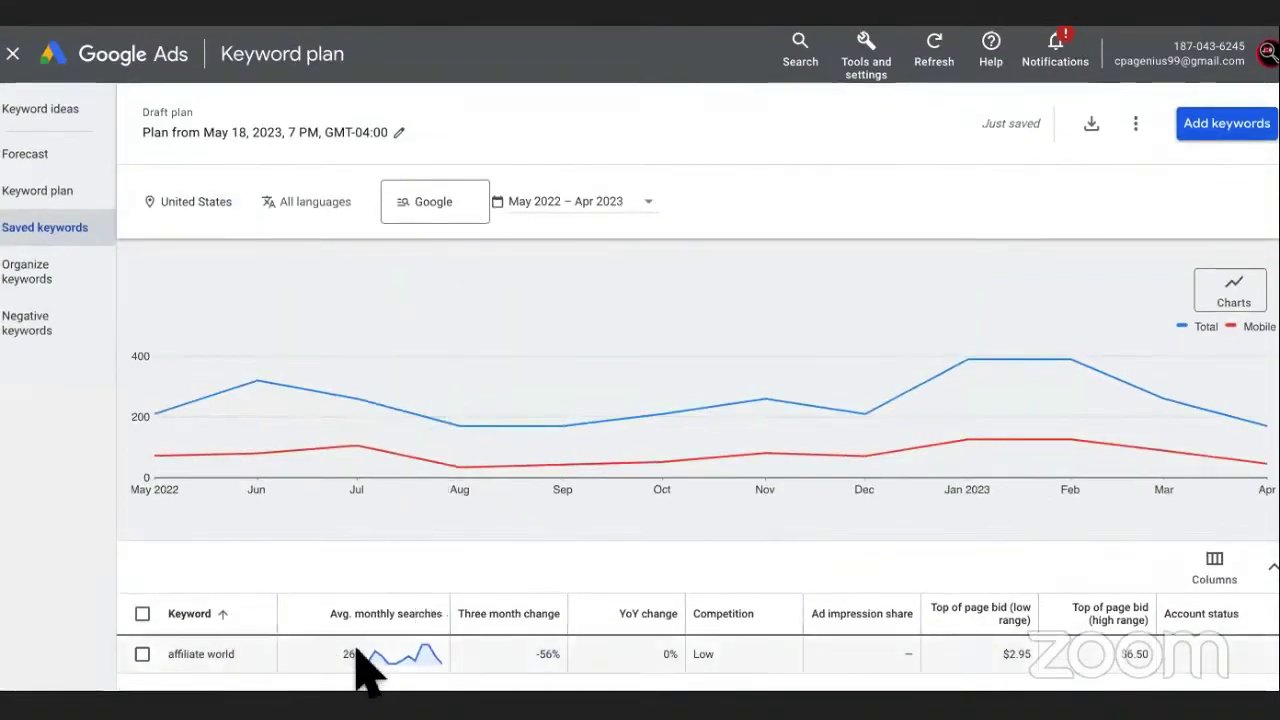
- Switch to the Google Docs monetization list and extend item 12 to read "Hosting Paid Events/Summits"
key(alt+Tab)
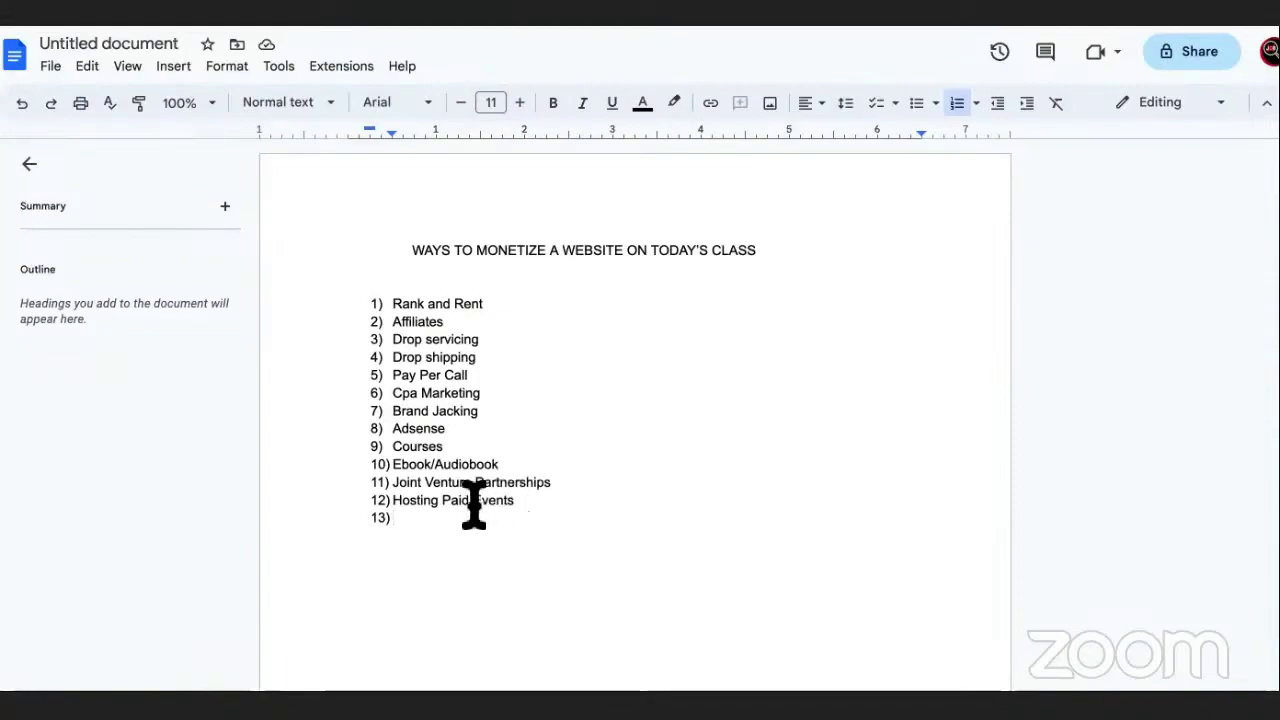
click(528, 498)
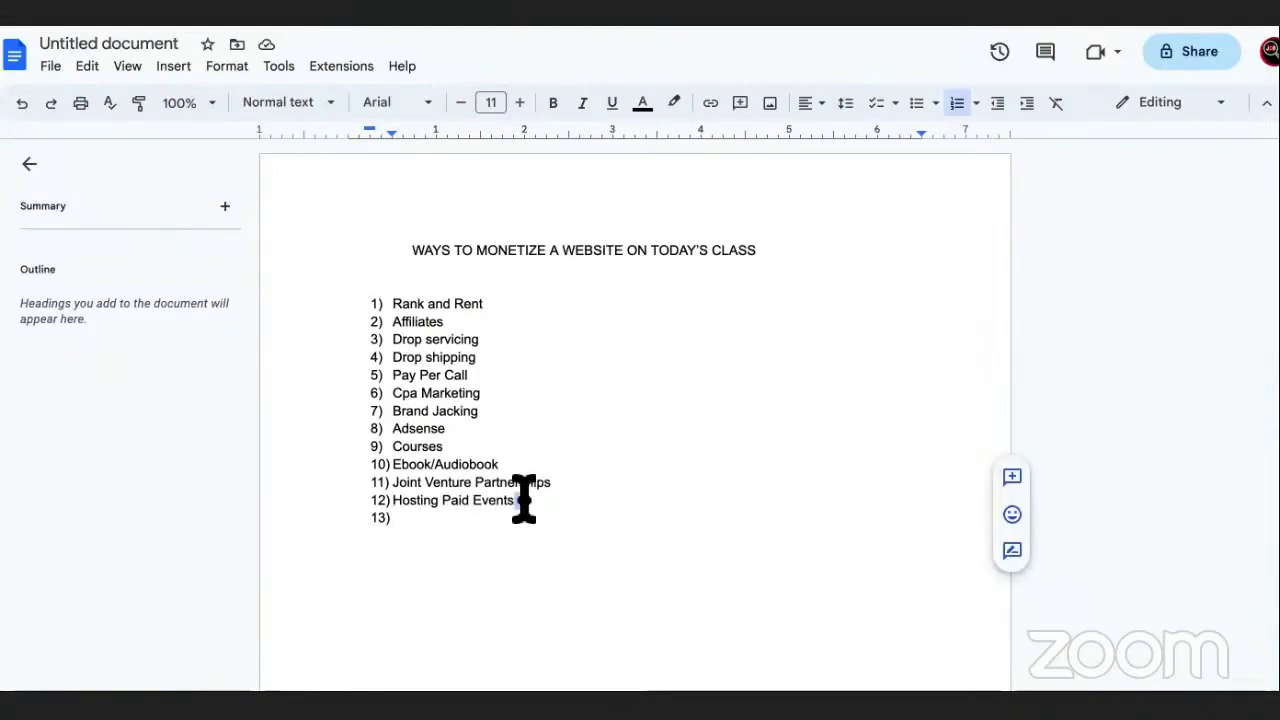
text(/Summits)
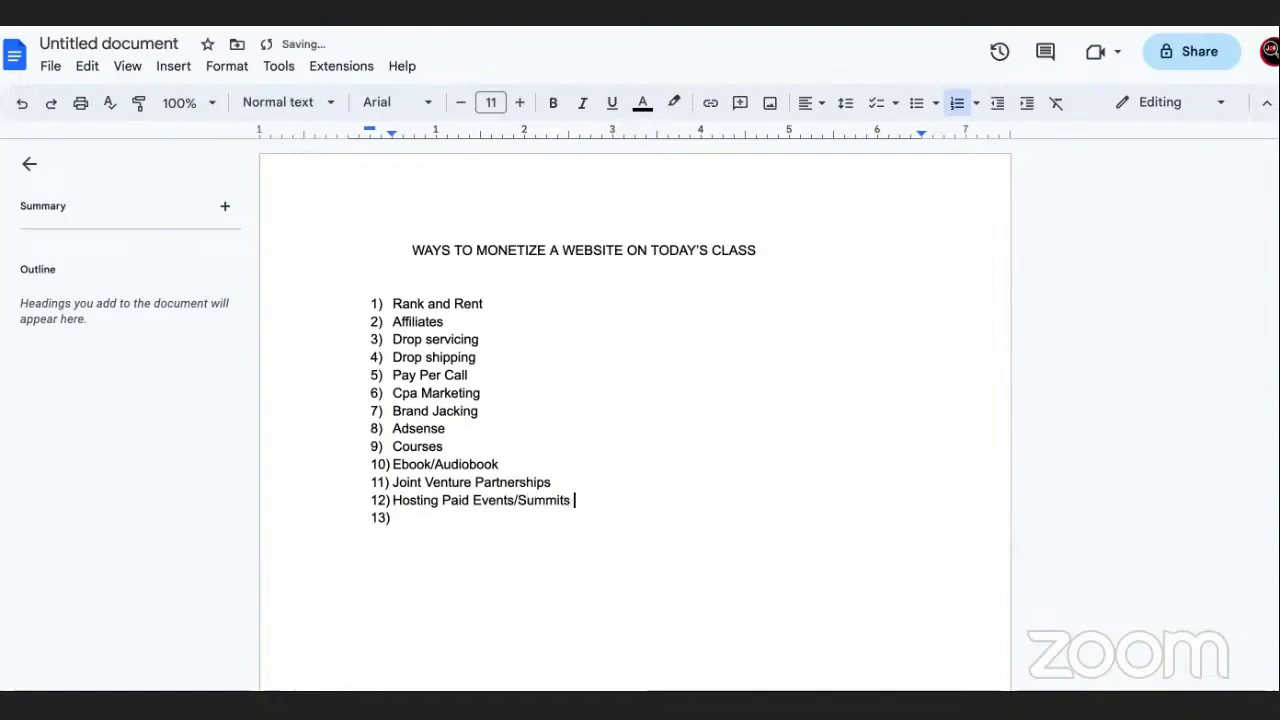
- Highlight list items 2 through 12, from "Affiliates" to "Hosting Paid Events/Summits", to review them
key(shift+Up)
key(shift+Up)
key(shift+Up)
key(shift+Up)
key(shift+Up)
key(shift+Up)
key(shift+Up)
key(shift+Up)
key(shift+Up)
key(shift+Up)
key(shift+Home)
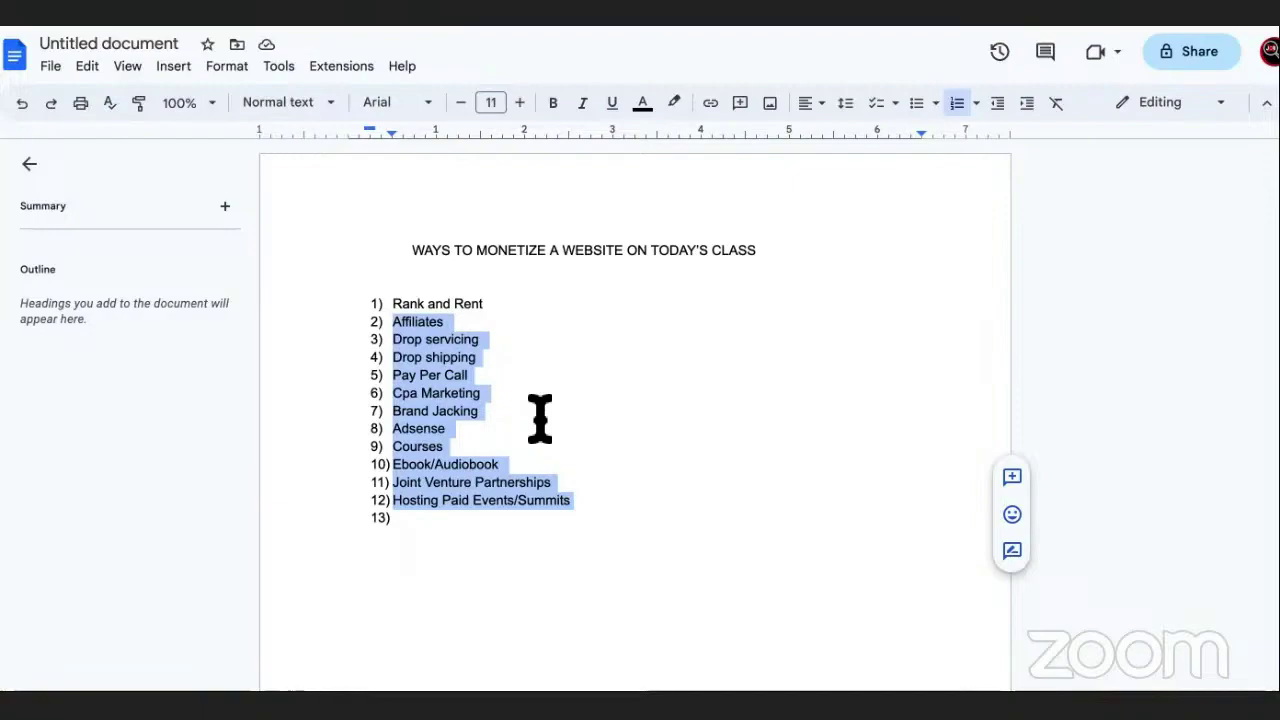
- Enter "Sponsored Posts" as item 13 of the monetization list
click(480, 518)
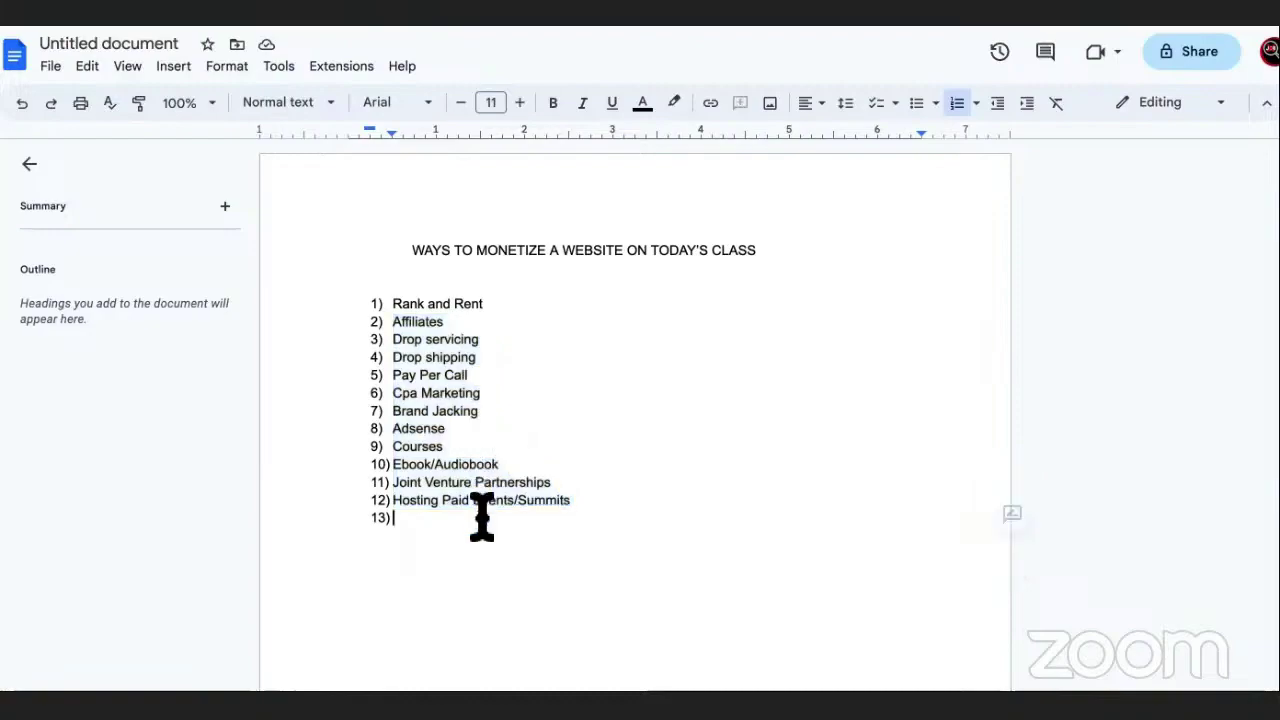
text(Sponsored Posts)
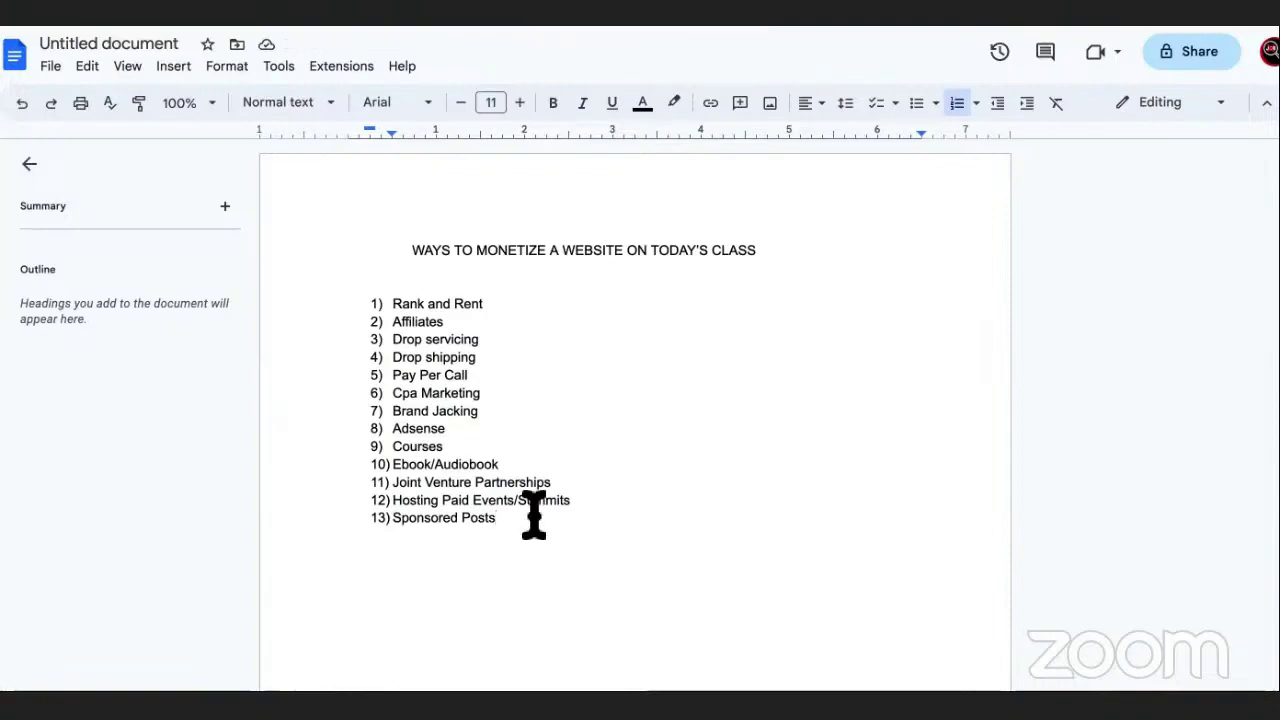
- Switch to Google, search for "how to get my business license", and look through the sponsored and organic results
key(alt+Tab)
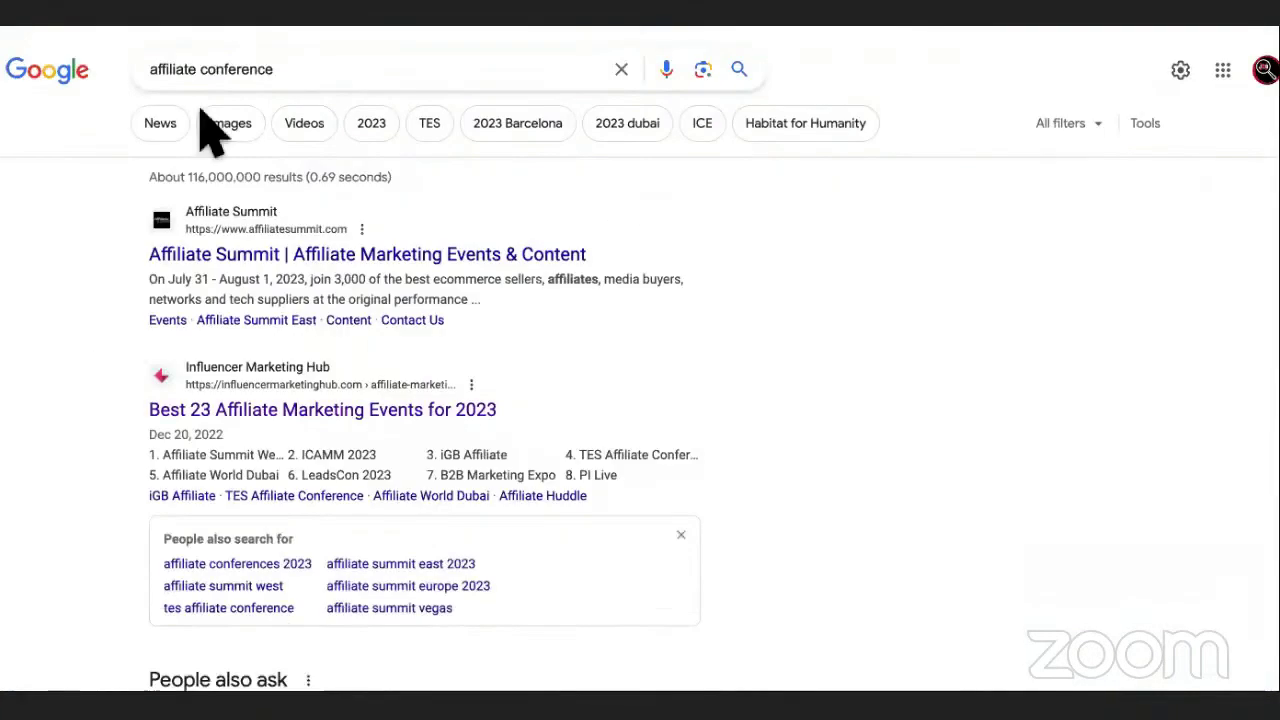
click(317, 66)
key(ctrl+a)
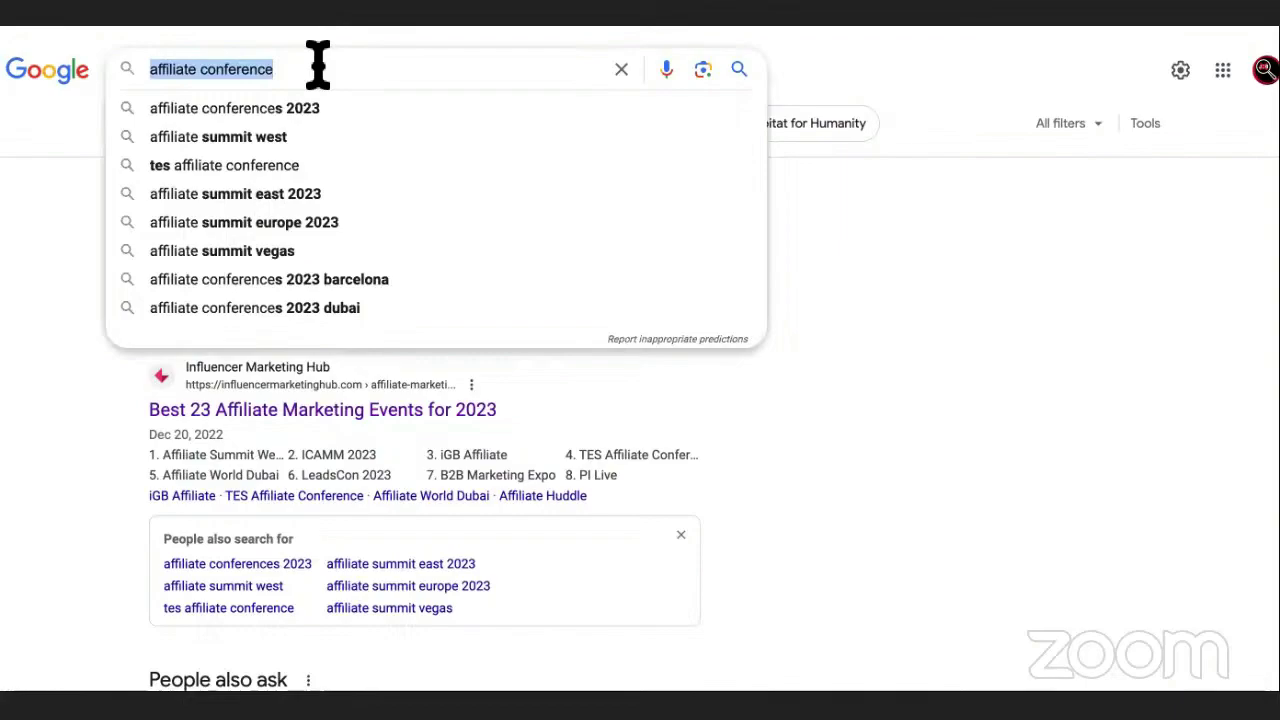
text(how to get my )
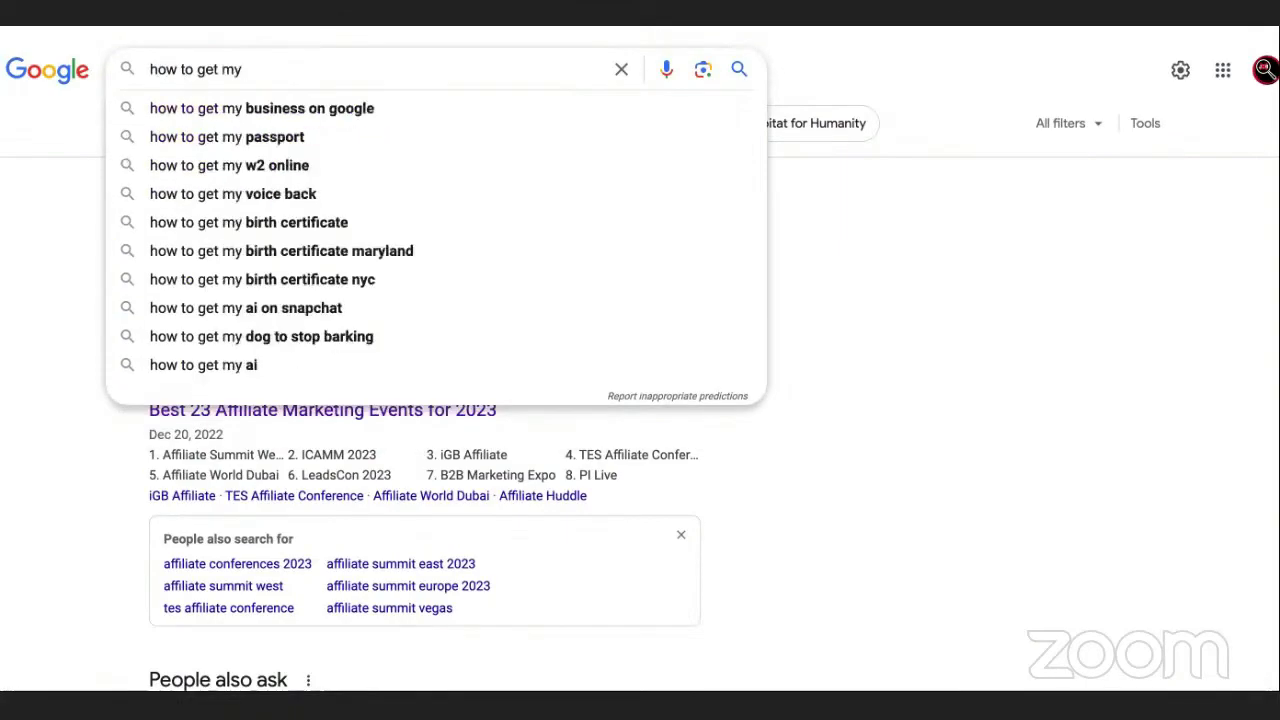
text(business license)
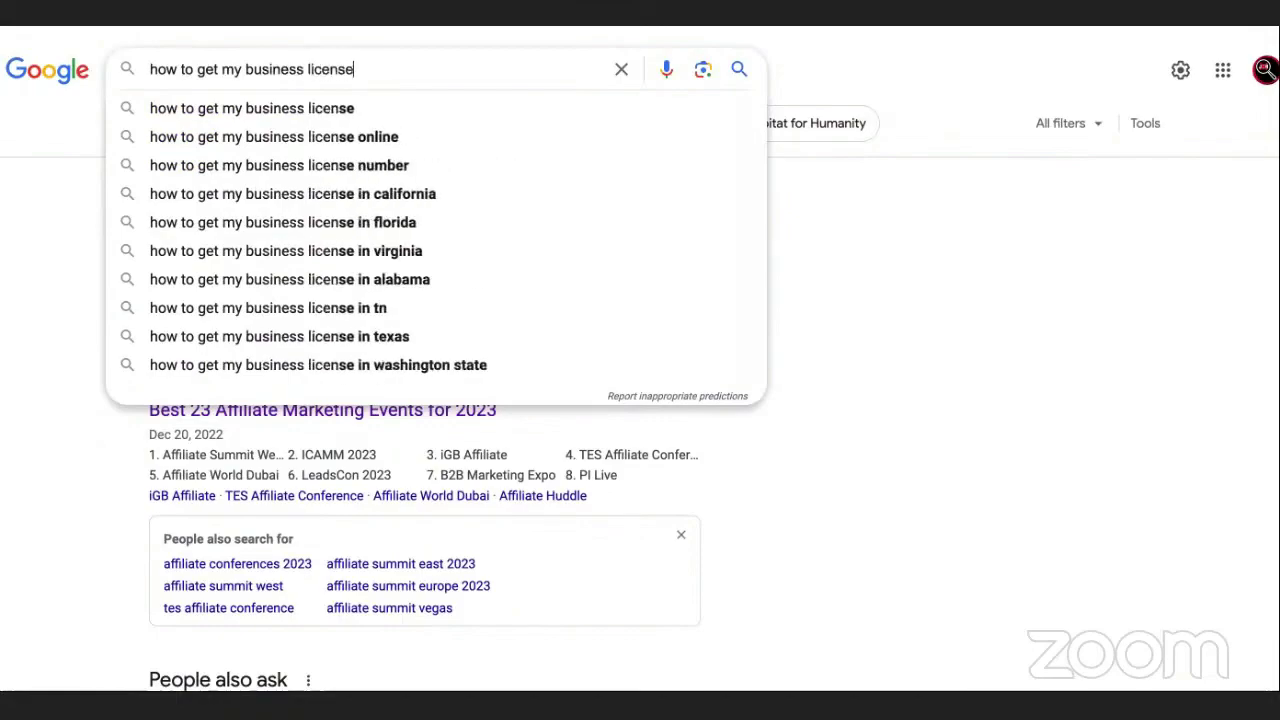
click(336, 106)
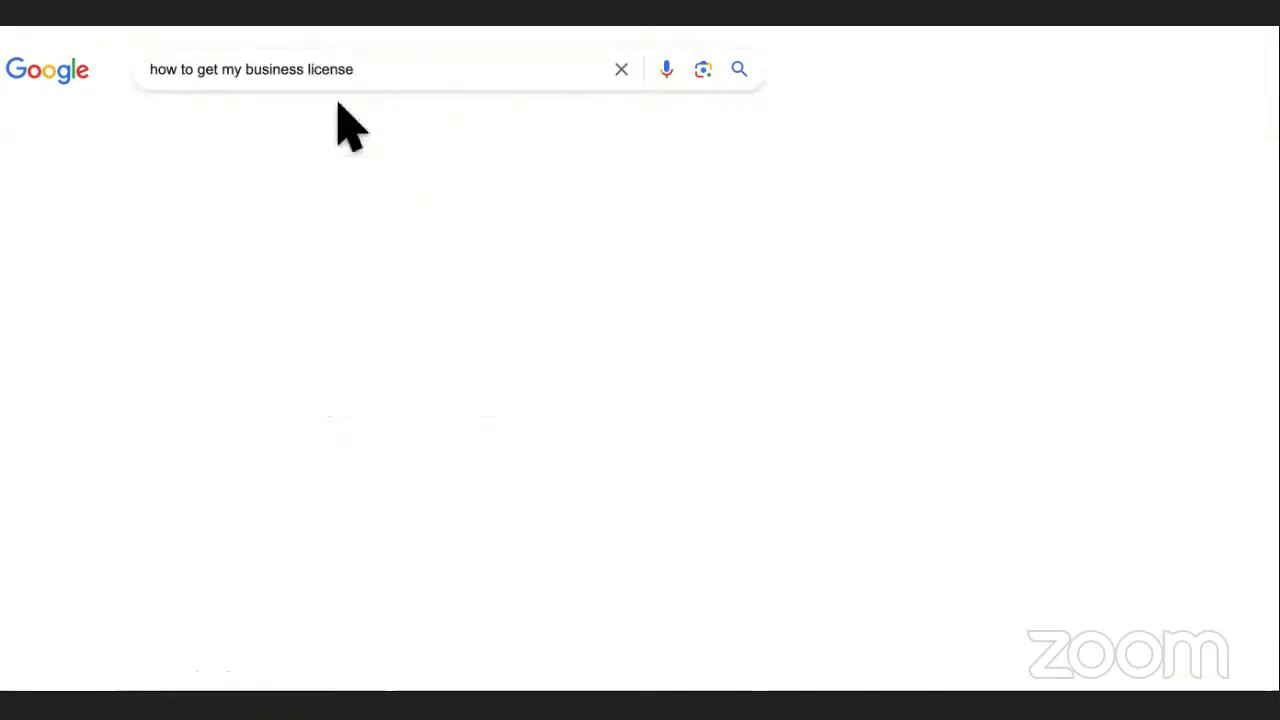
scroll(428, 335, down, 1)
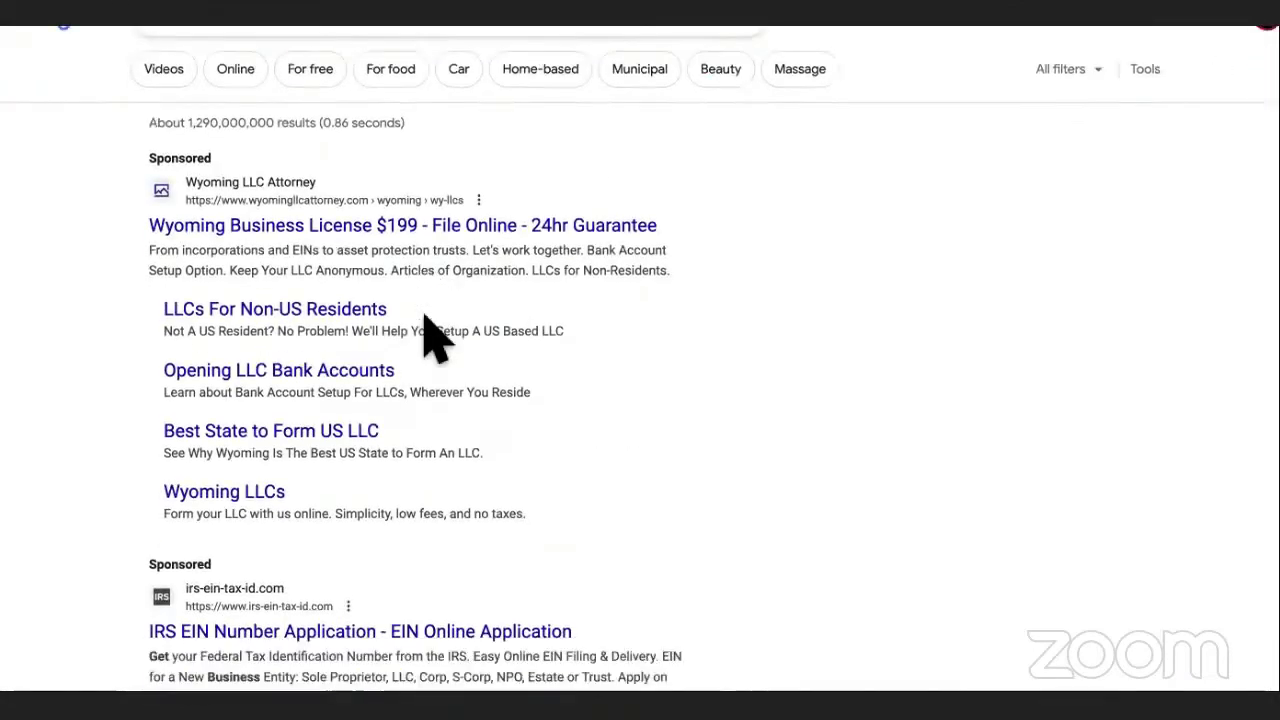
scroll(428, 335, down, 5)
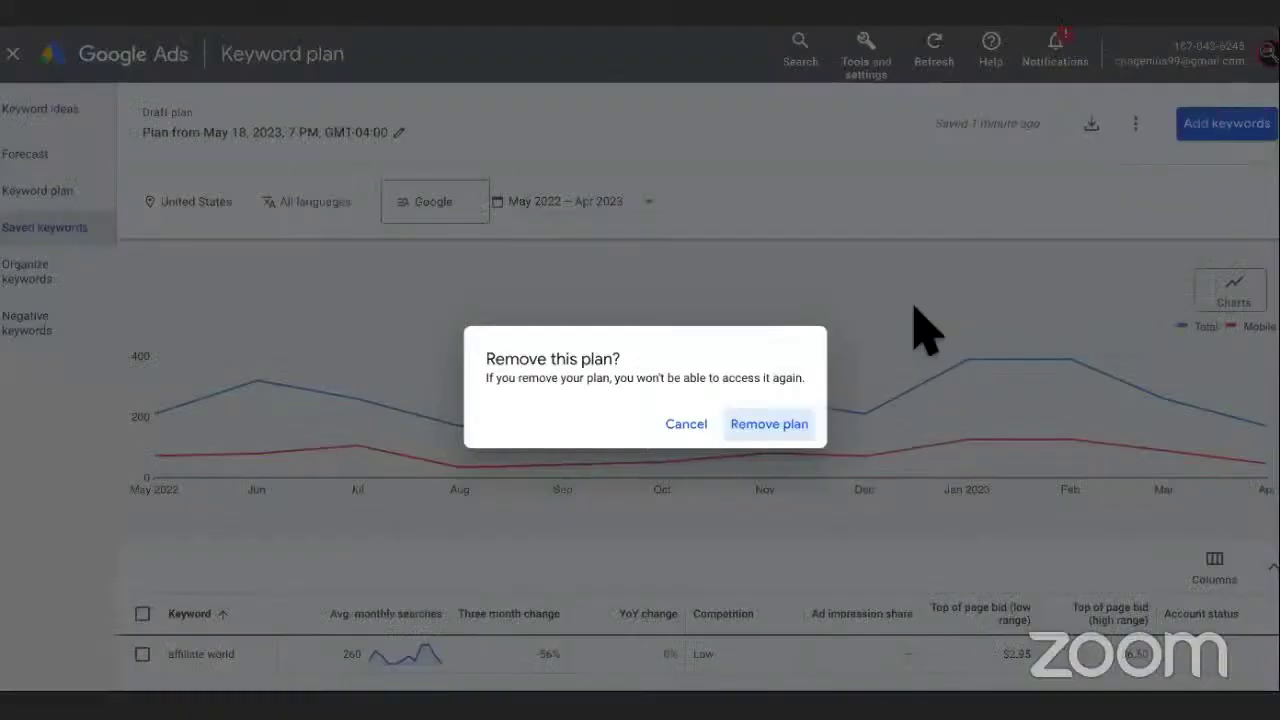
- Remove the "affiliate world" keyword plan in Google Ads Keyword Planner
click(785, 425)
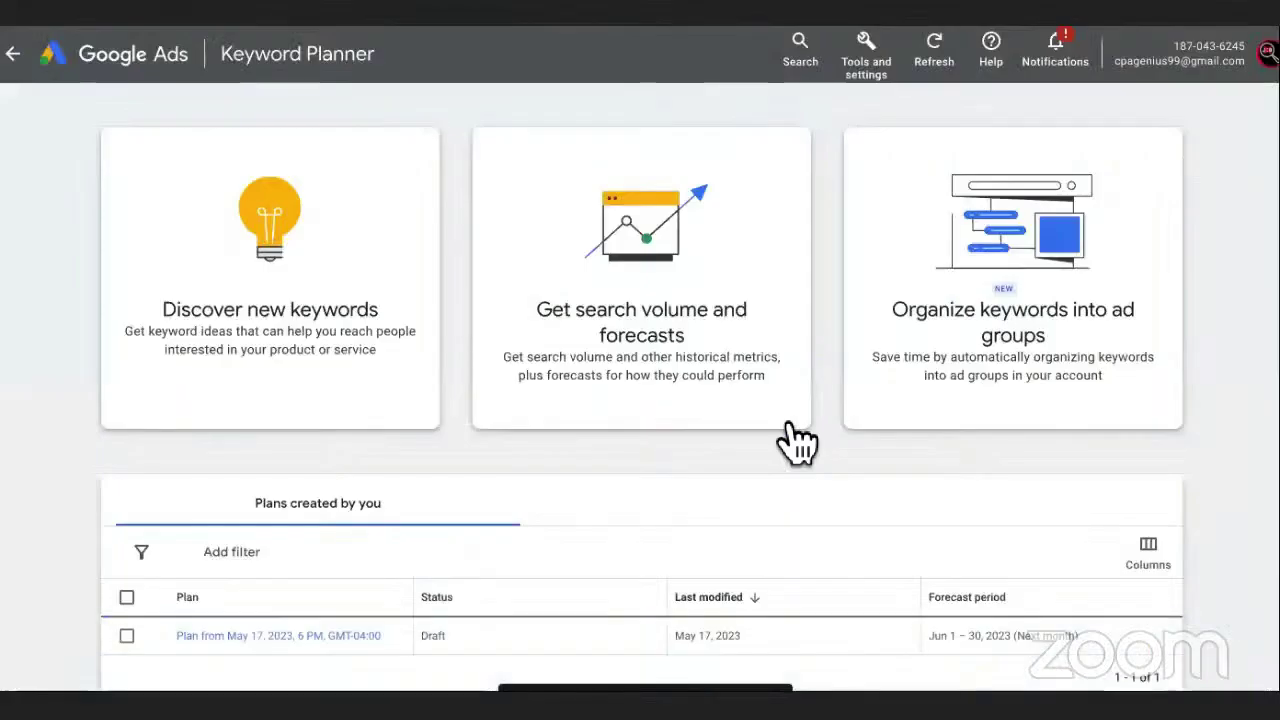
- Get the search volume and forecasts for the keyword "how to get my business license"
click(622, 238)
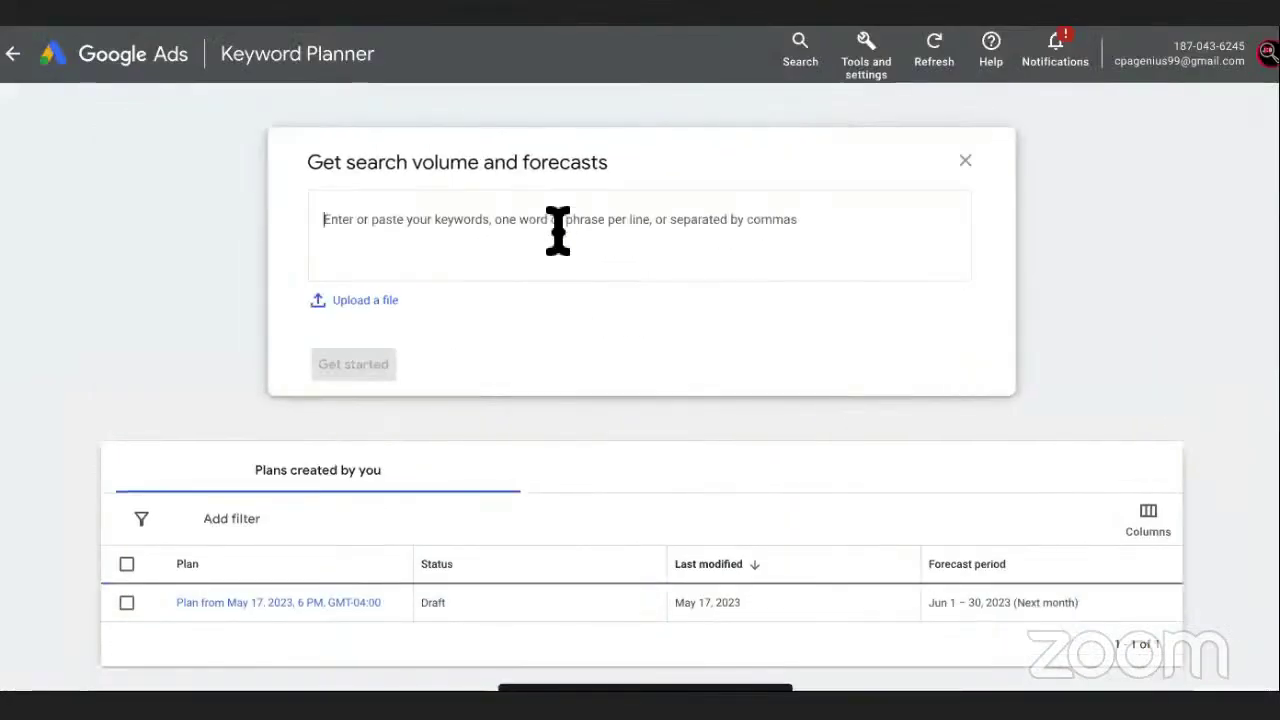
text(how to get my business license)
click(355, 364)
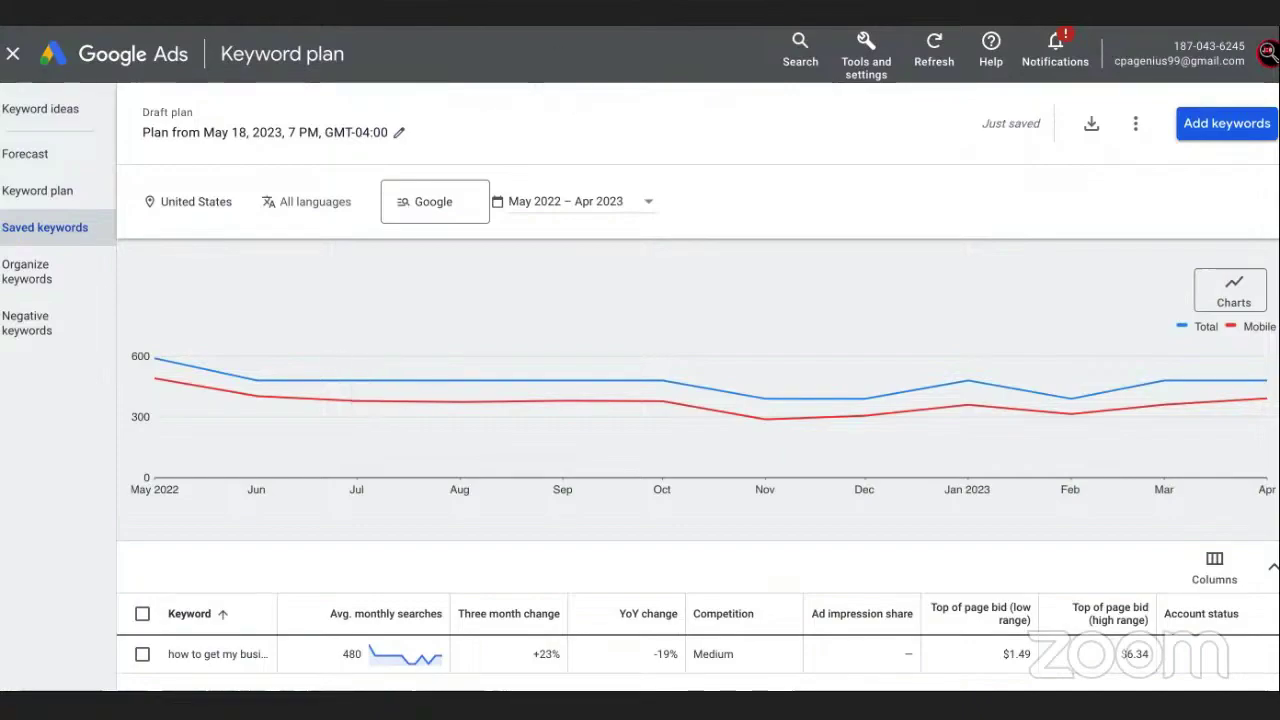
- Review the Google results for "how to get my business license" and highlight the "Sponsored Posts" item in the monetization document
key(alt+Tab)
click(672, 422)
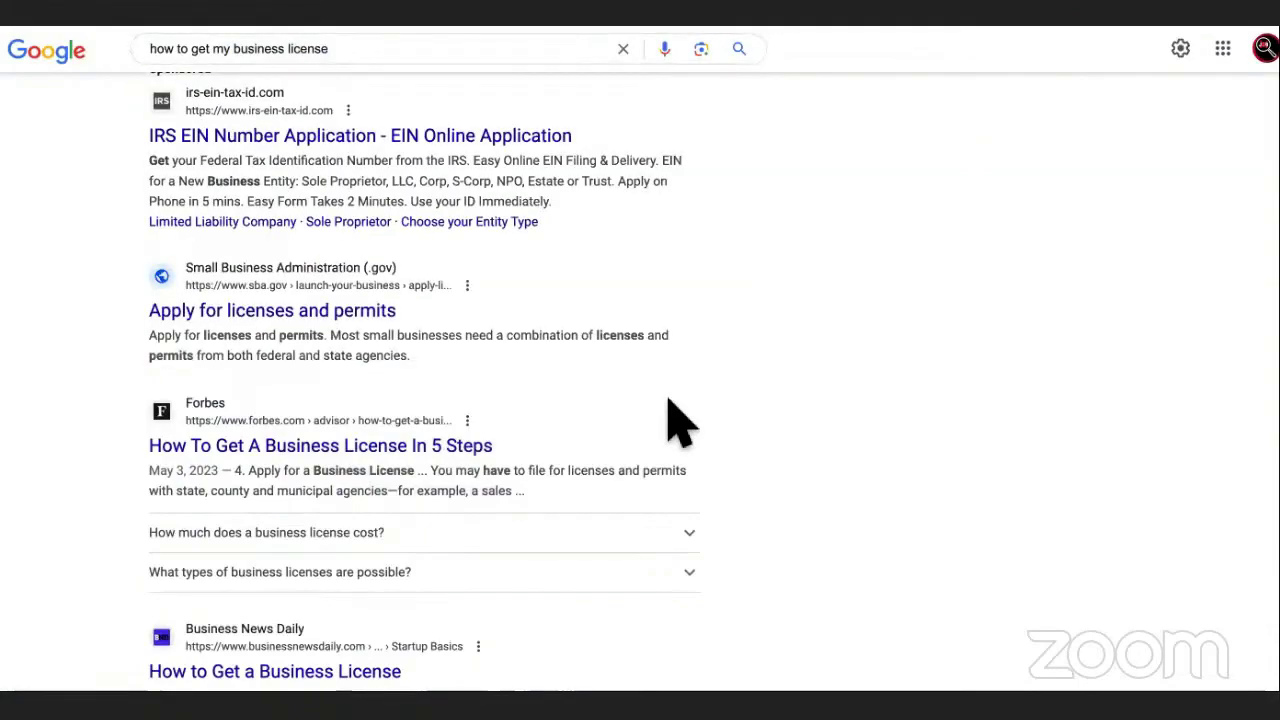
scroll(671, 420, down, 1)
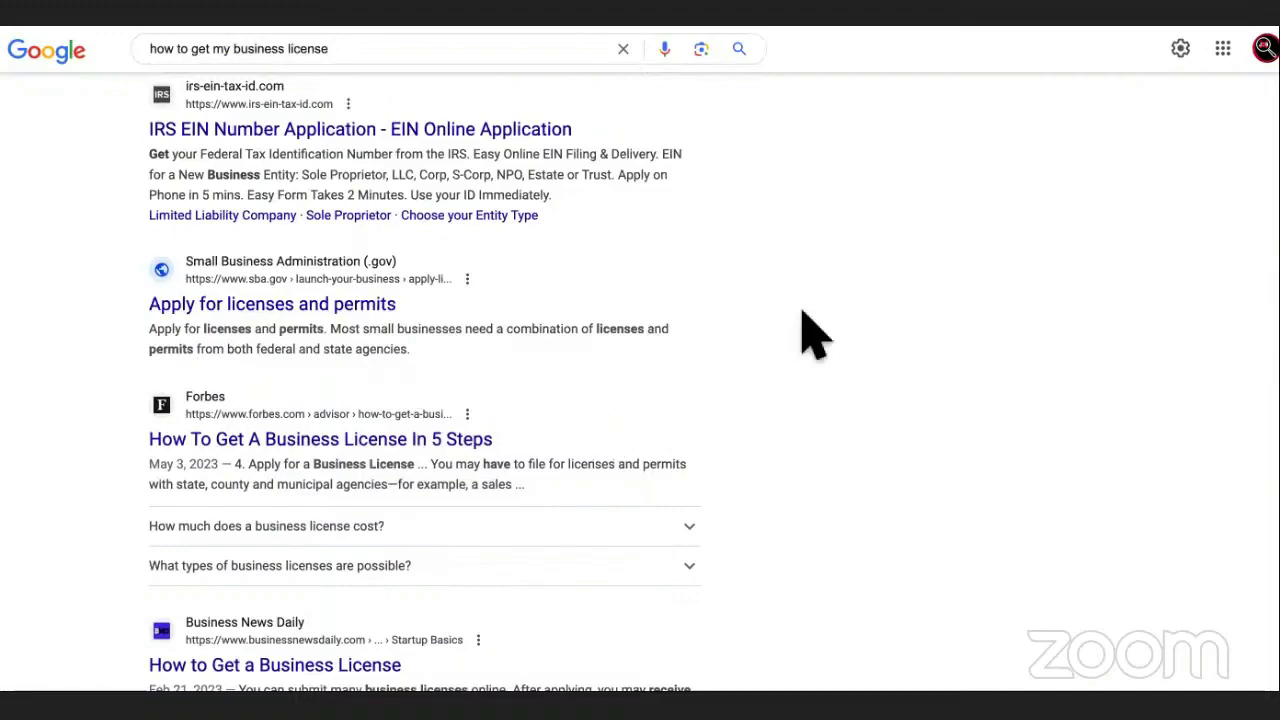
scroll(805, 330, up, 2)
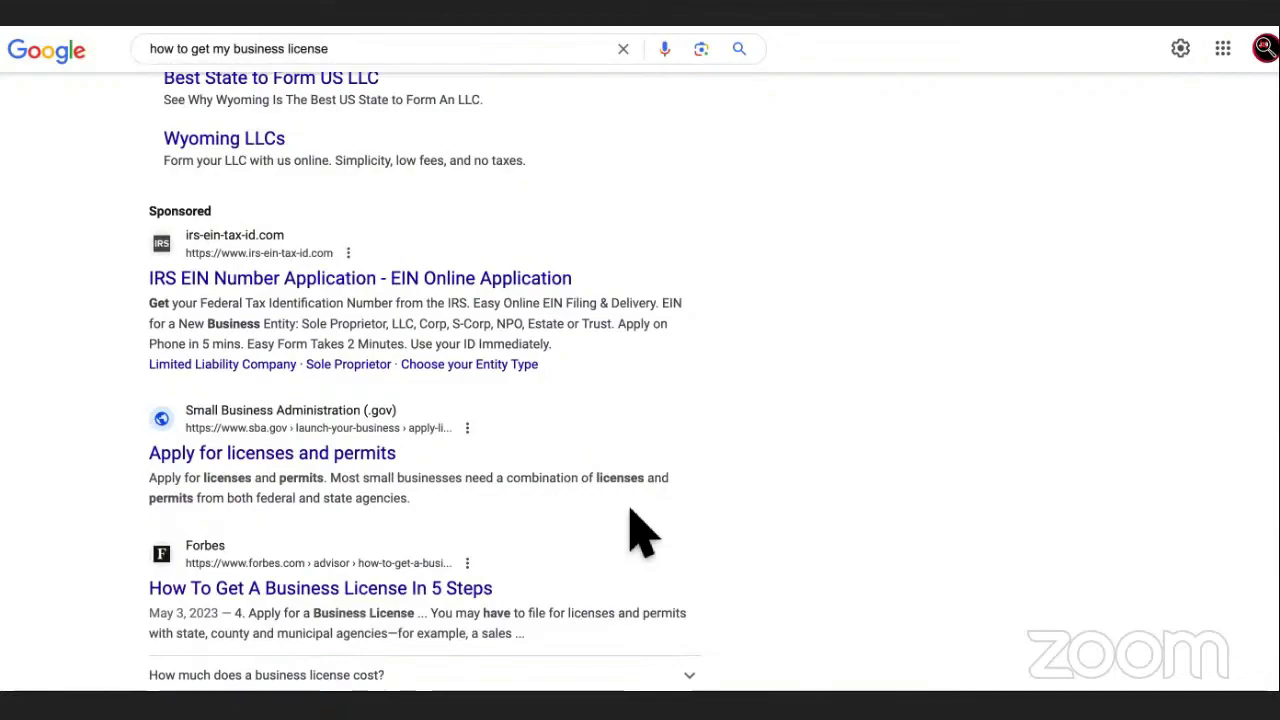
key(ctrl+Tab)
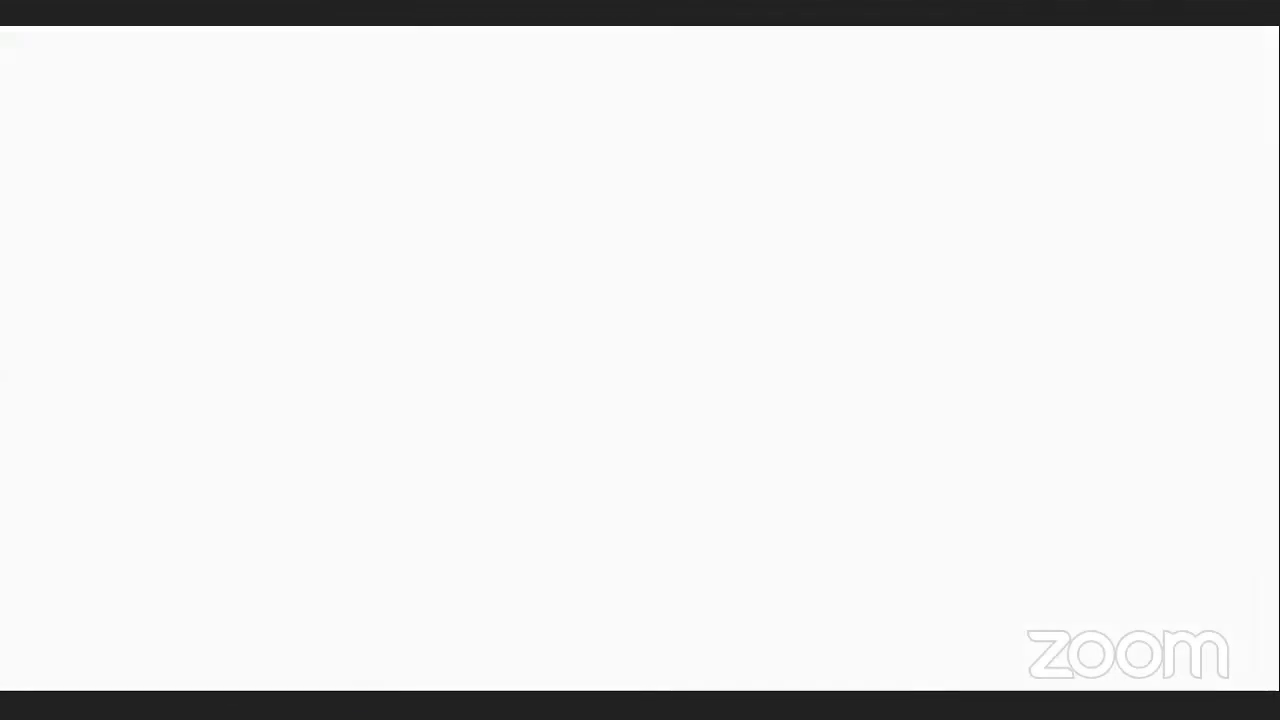
shift+click(398, 518)
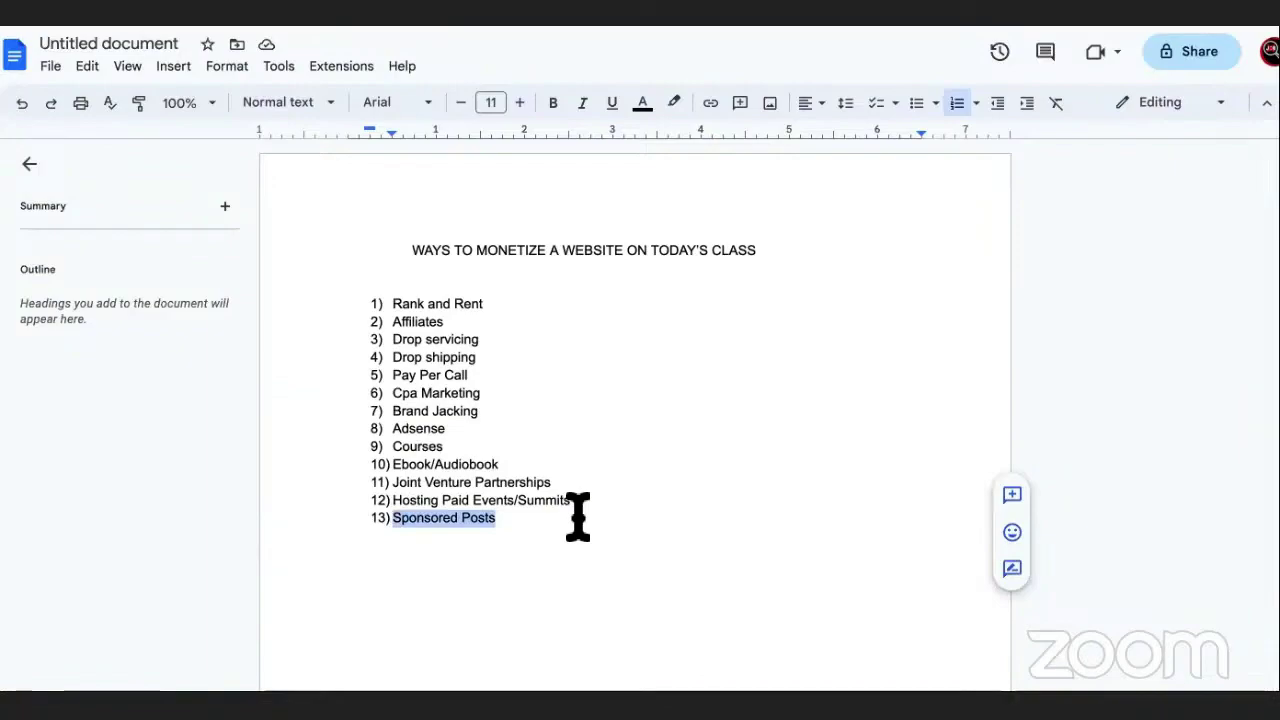
- Open the Forbes article "How To Get A Business License In 5 Steps" from the Google results and examine its featured partners
key(ctrl+Tab)
scroll(471, 417, down, 3)
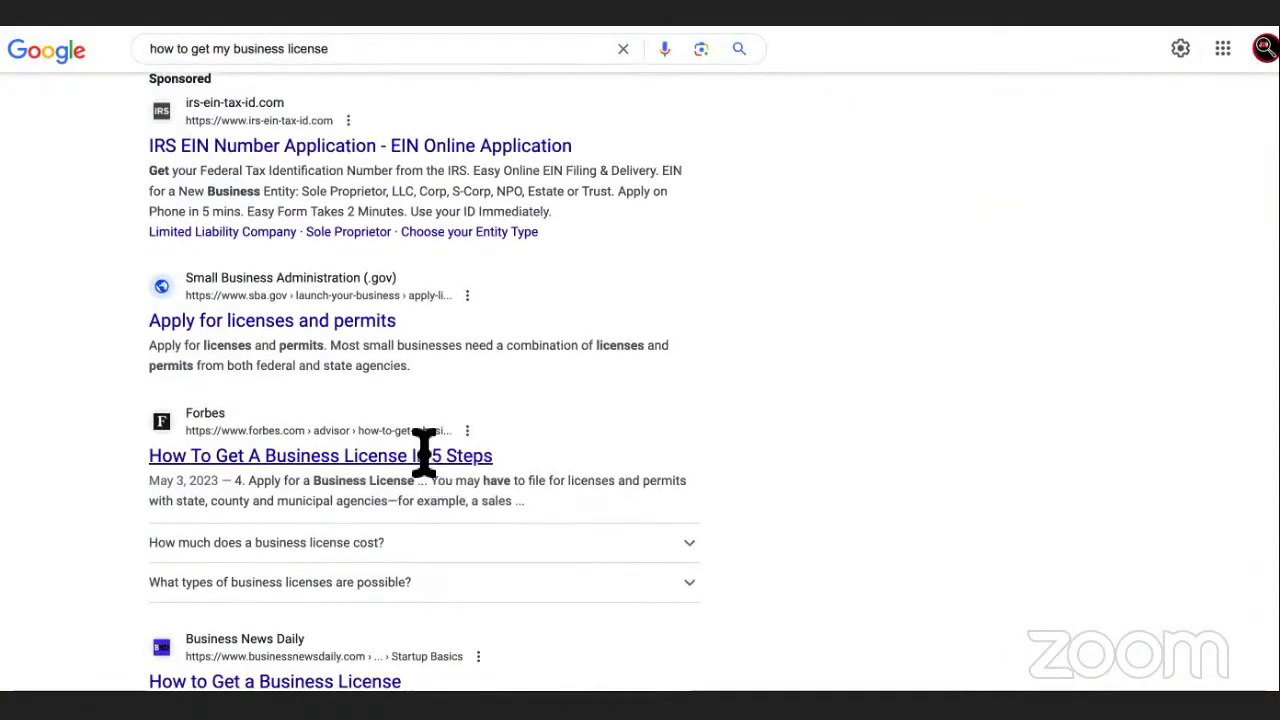
click(422, 449)
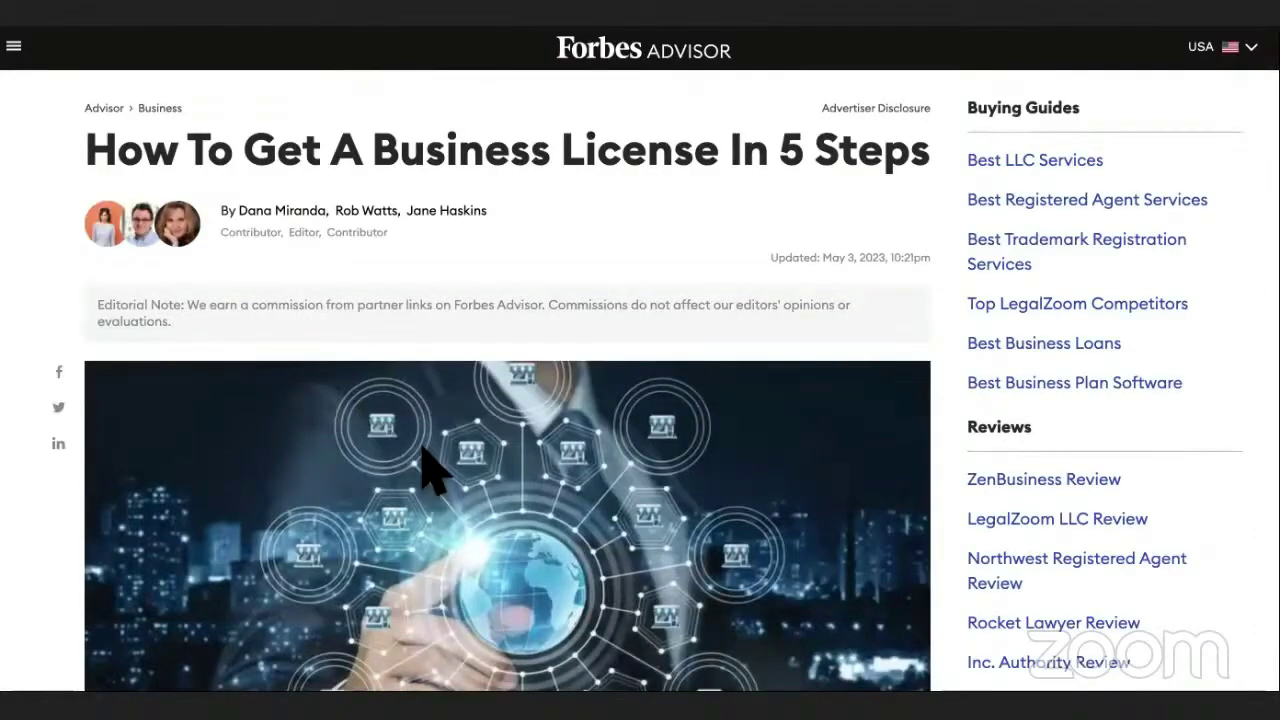
scroll(479, 233, down, 1)
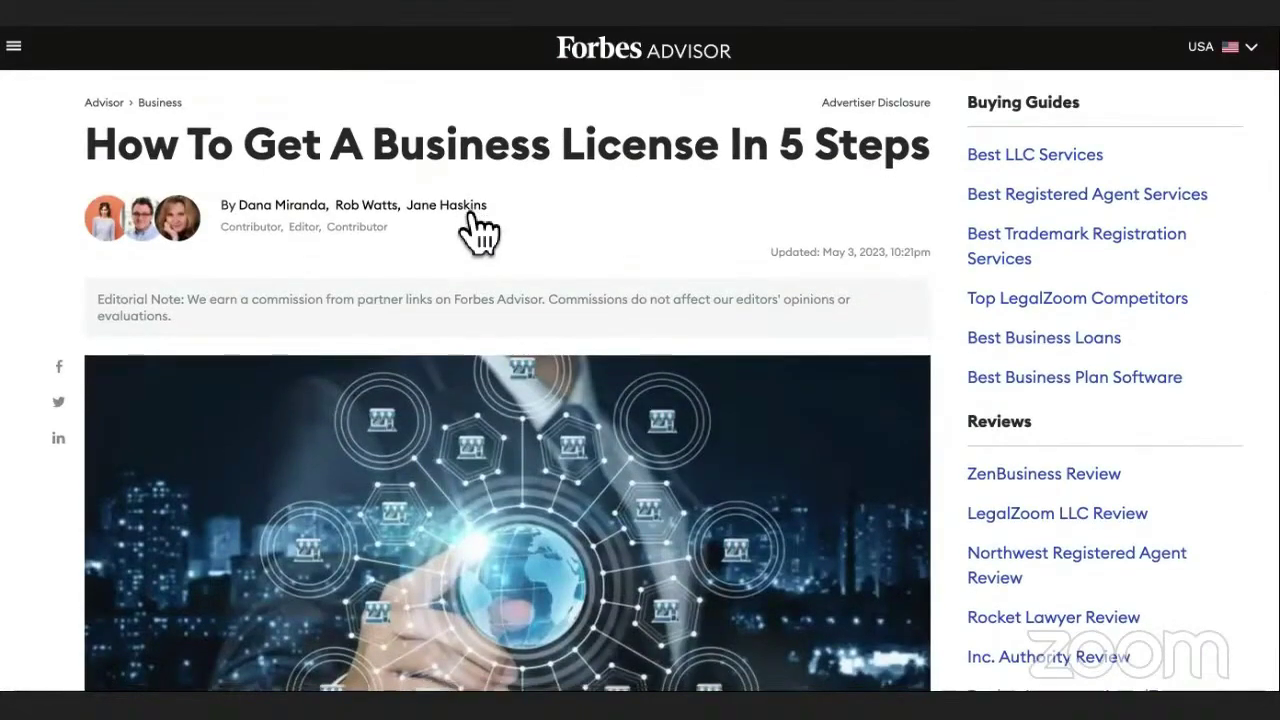
scroll(479, 233, down, 9)
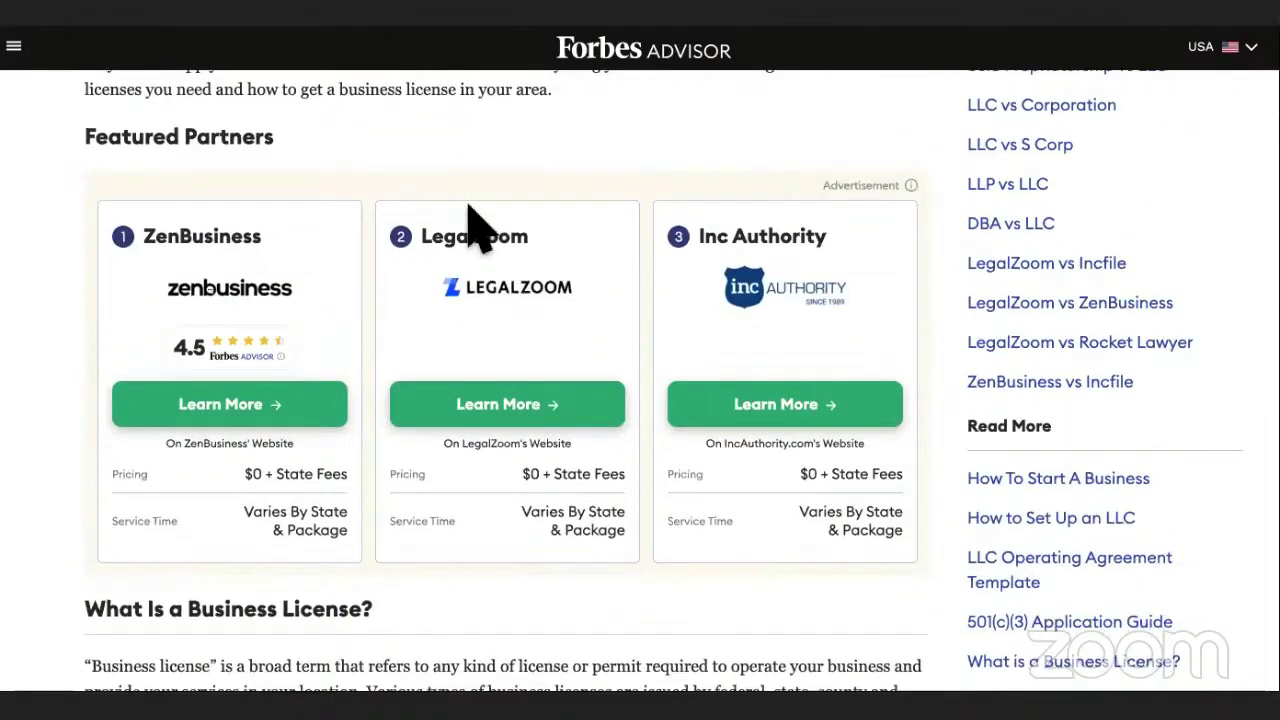
scroll(868, 202, down, 12)
scroll(868, 200, up, 2)
scroll(868, 200, up, 15)
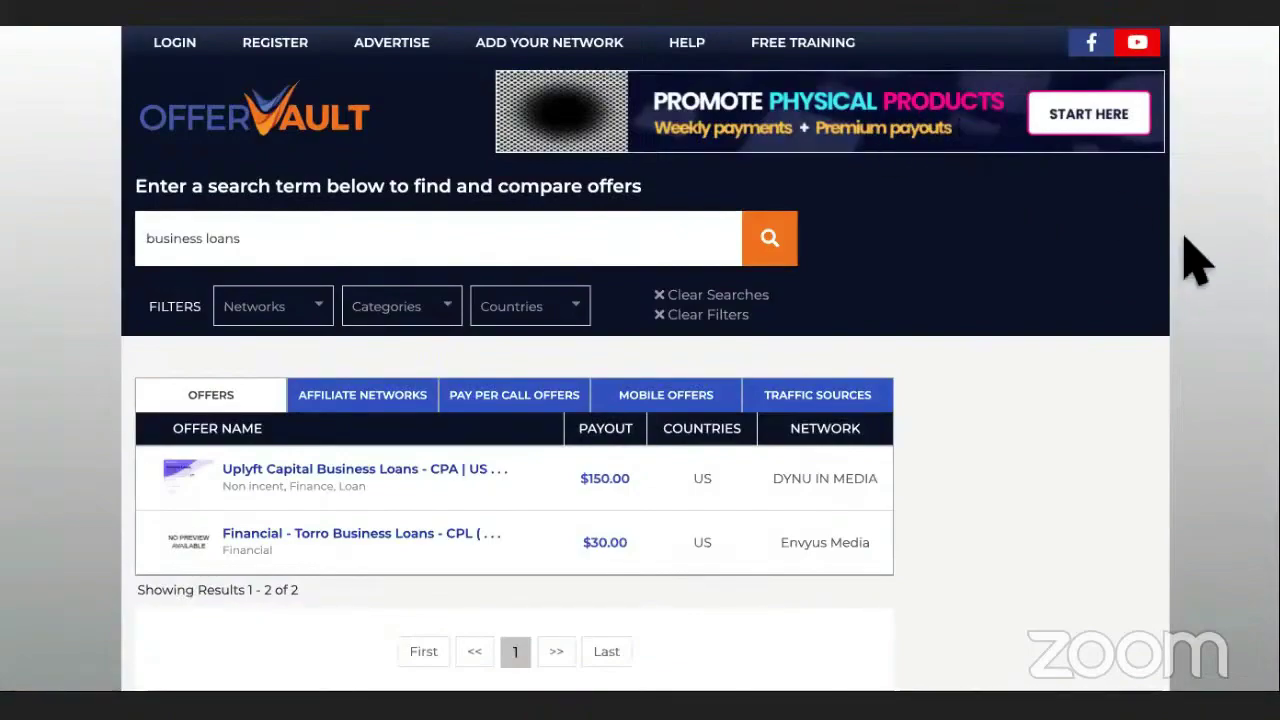
- Switch to OfferVault and look over the "business loans" offers and the page's banner ads
scroll(1100, 380, down, 5)
scroll(1100, 380, up, 1)
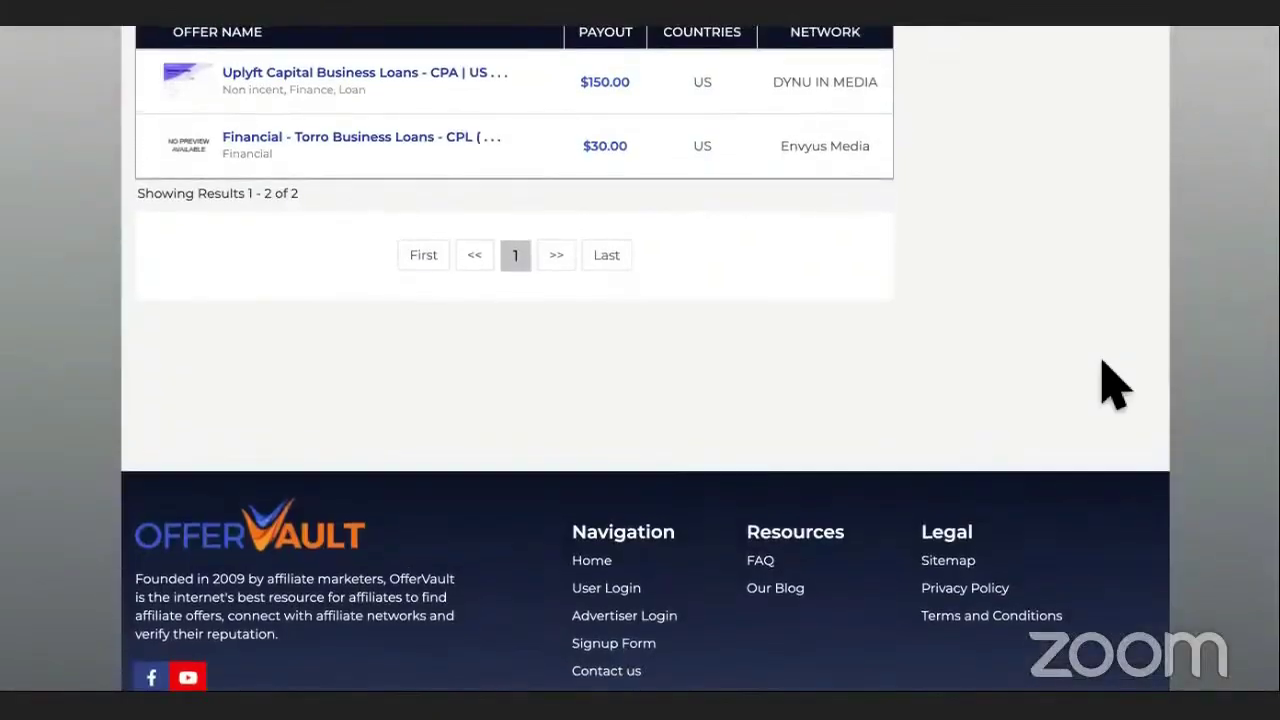
scroll(1100, 380, up, 5)
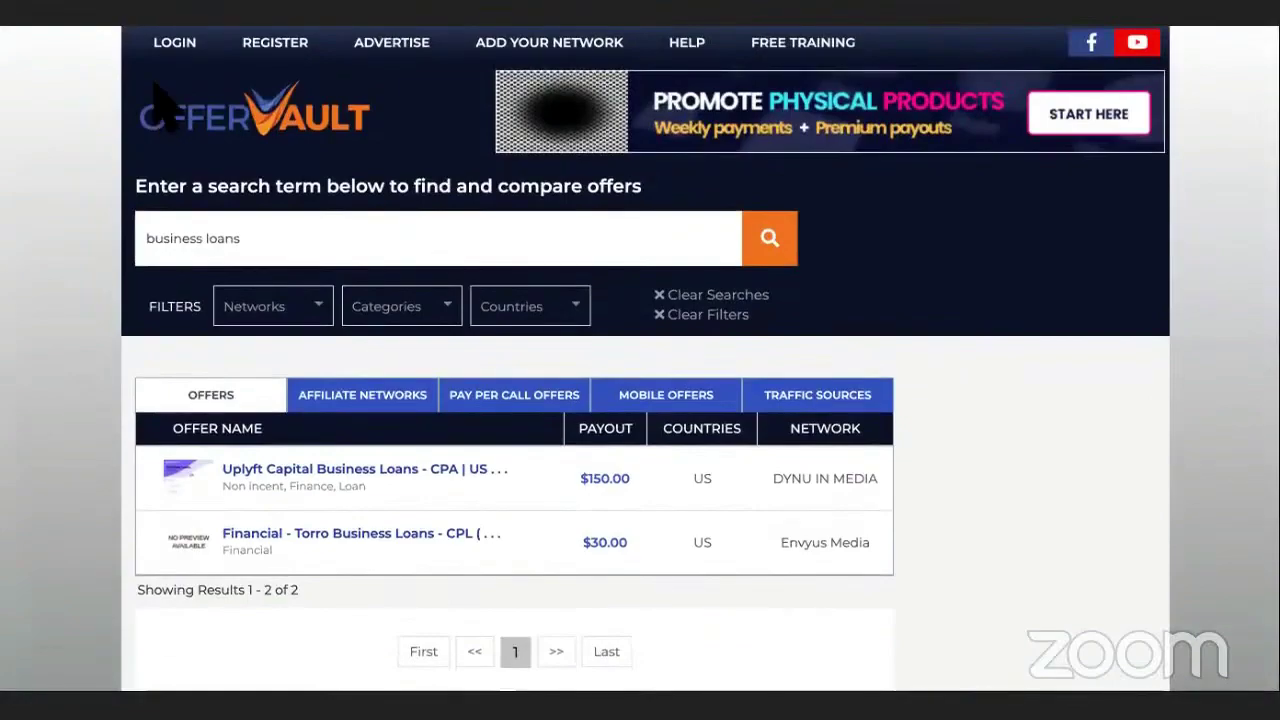
click(160, 100)
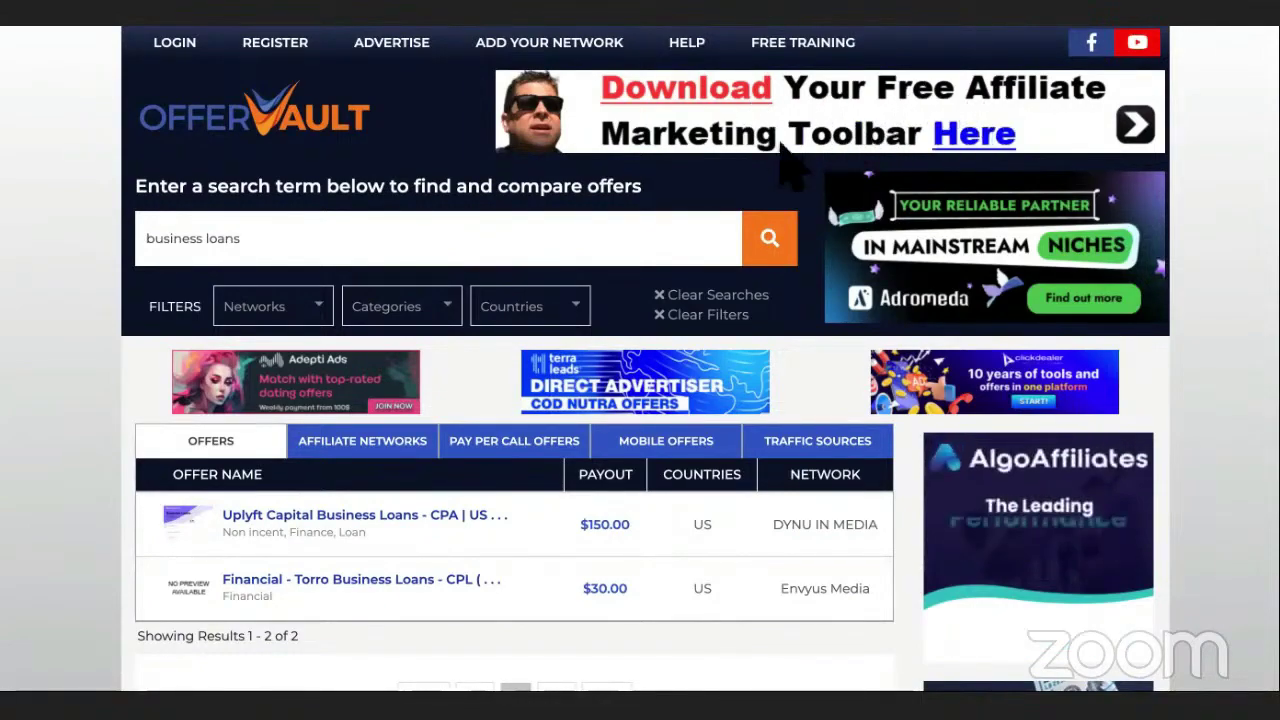
click(932, 110)
- Return to the monetization document and highlight "Sponsored Posts" in item 13 again
key(alt+Tab)
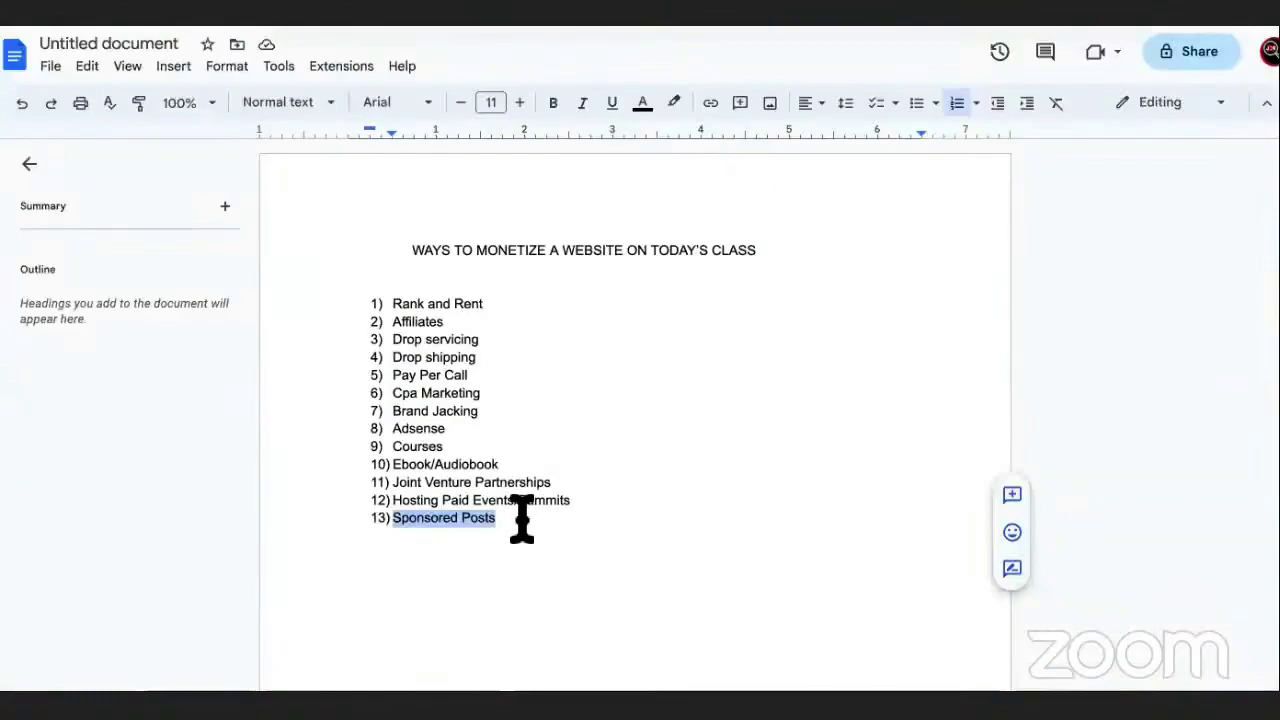
click(521, 518)
drag(498, 518, 391, 516)
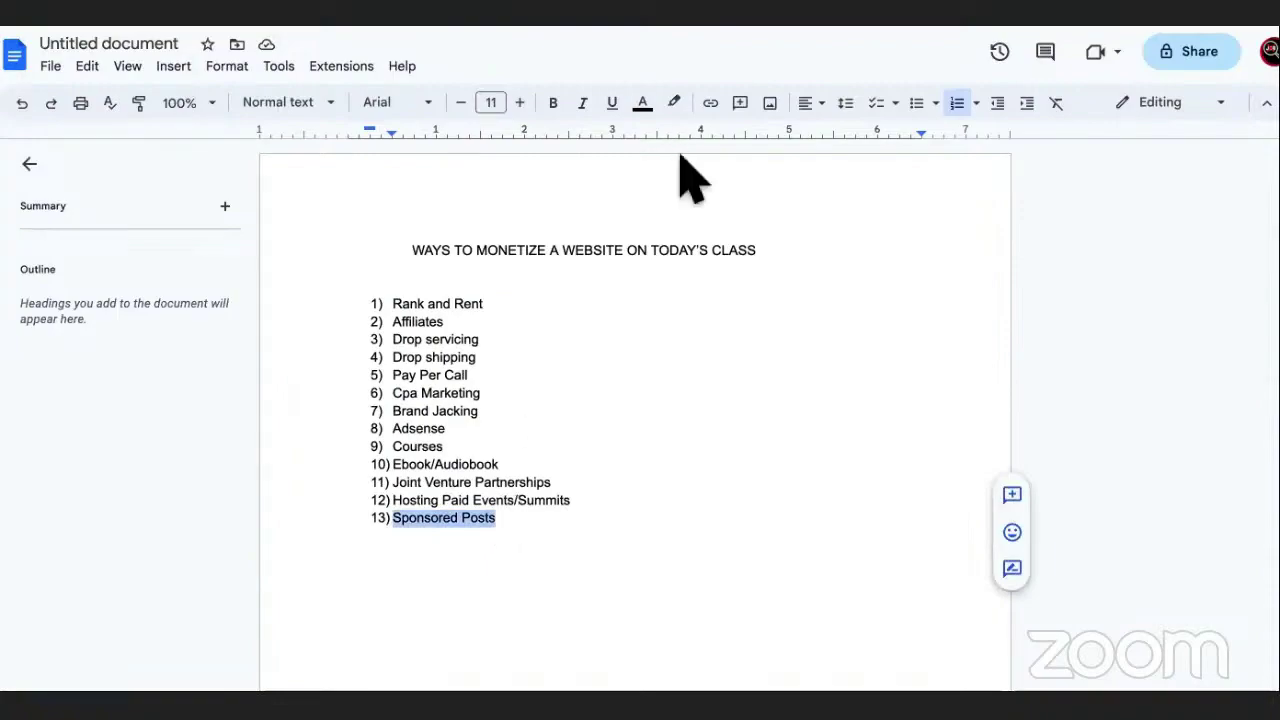
- Examine the ads down the OfferVault page, then open the FlirtyOffers adult dating ad and close its landing page
key(ctrl+Tab)
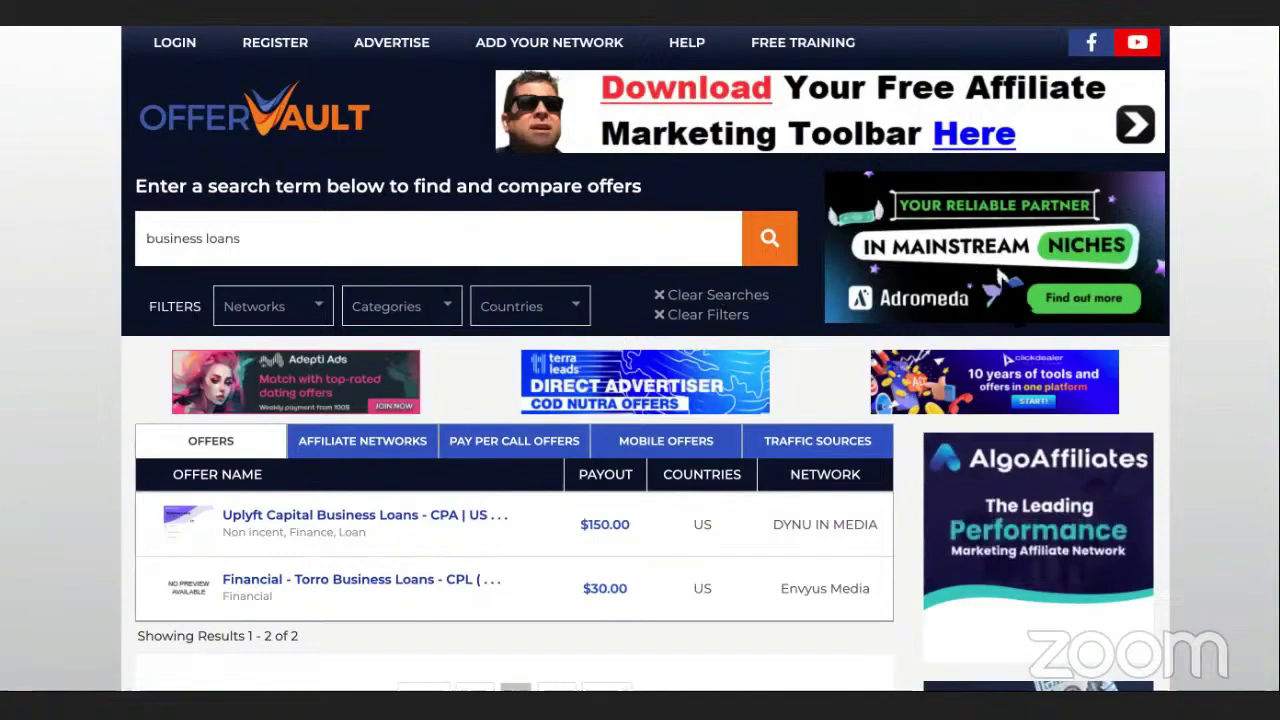
scroll(940, 412, down, 3)
scroll(941, 413, down, 3)
scroll(1043, 229, up, 1)
scroll(1068, 285, down, 1)
scroll(1070, 290, down, 12)
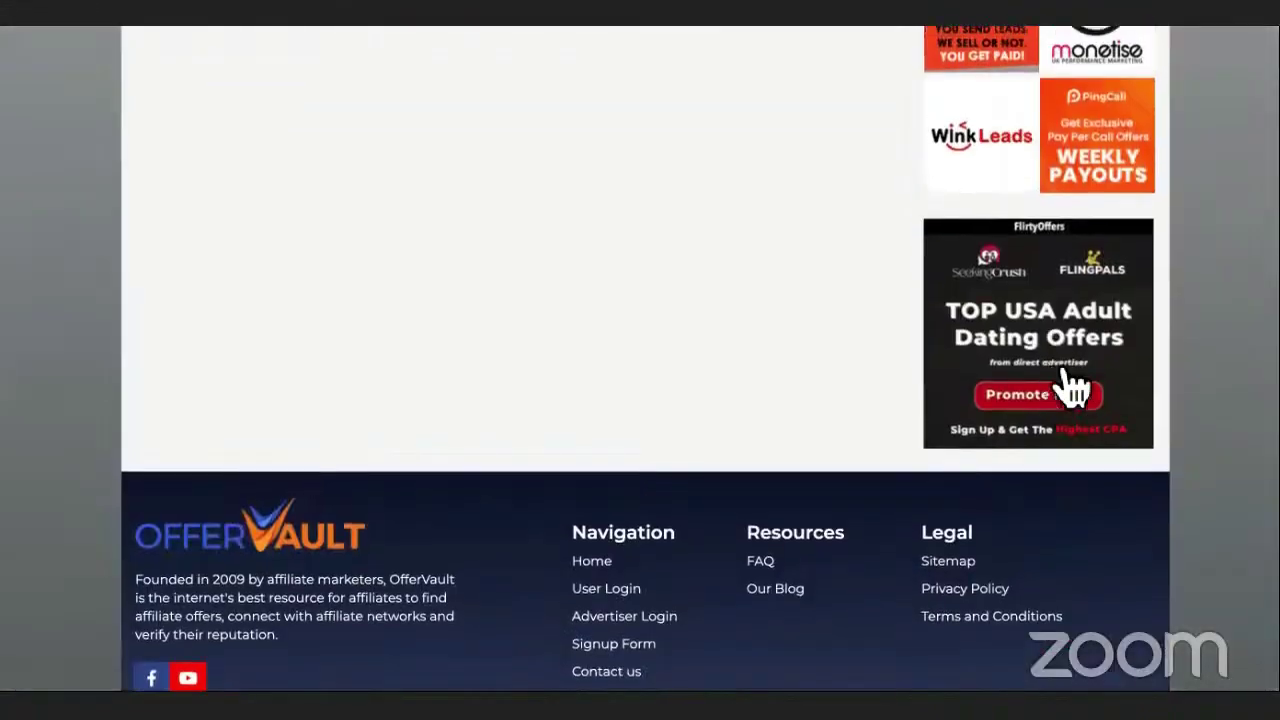
click(975, 352)
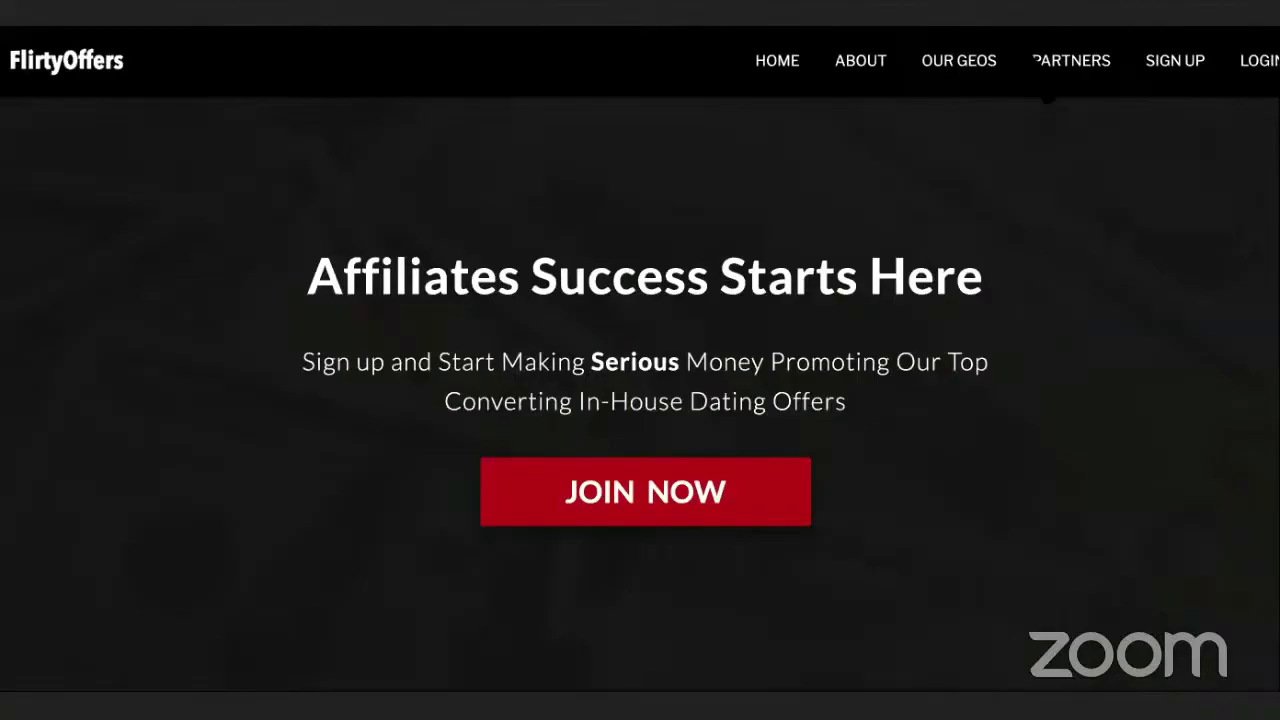
key(ctrl+w)
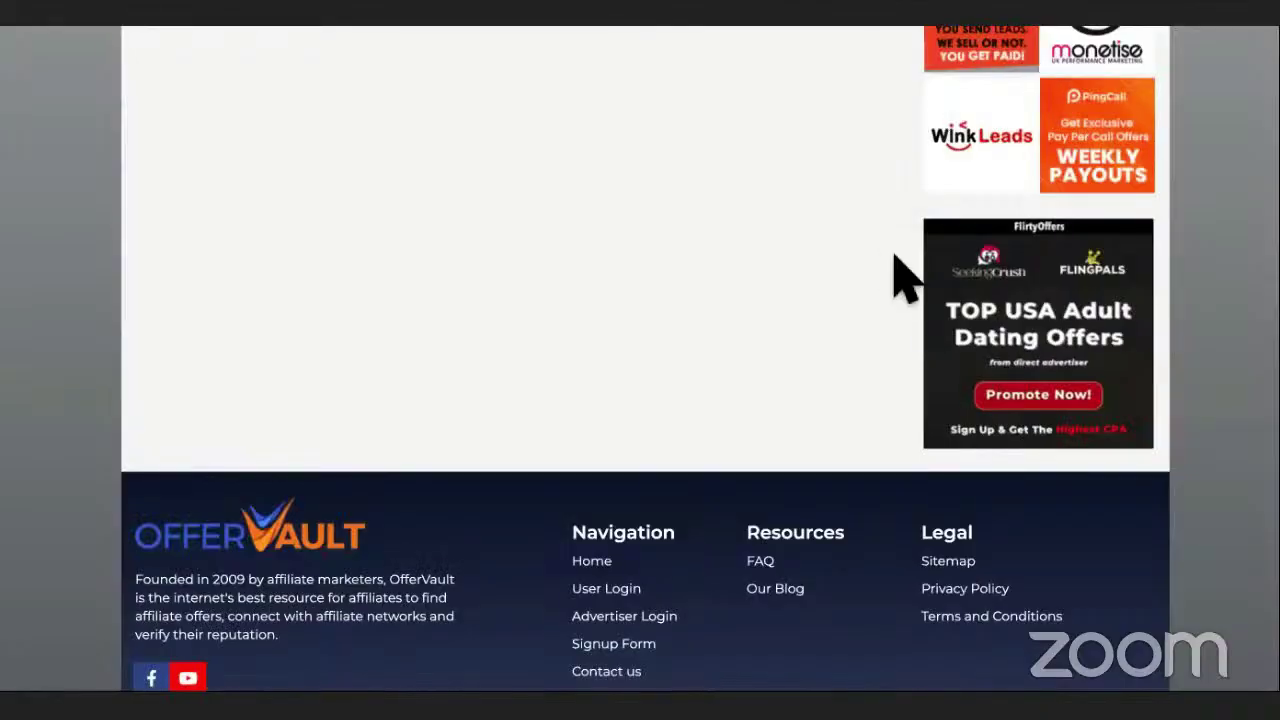
- Look over the remaining OfferVault ad placements, including the "Advertise Here Now!" slot
scroll(905, 275, up, 3)
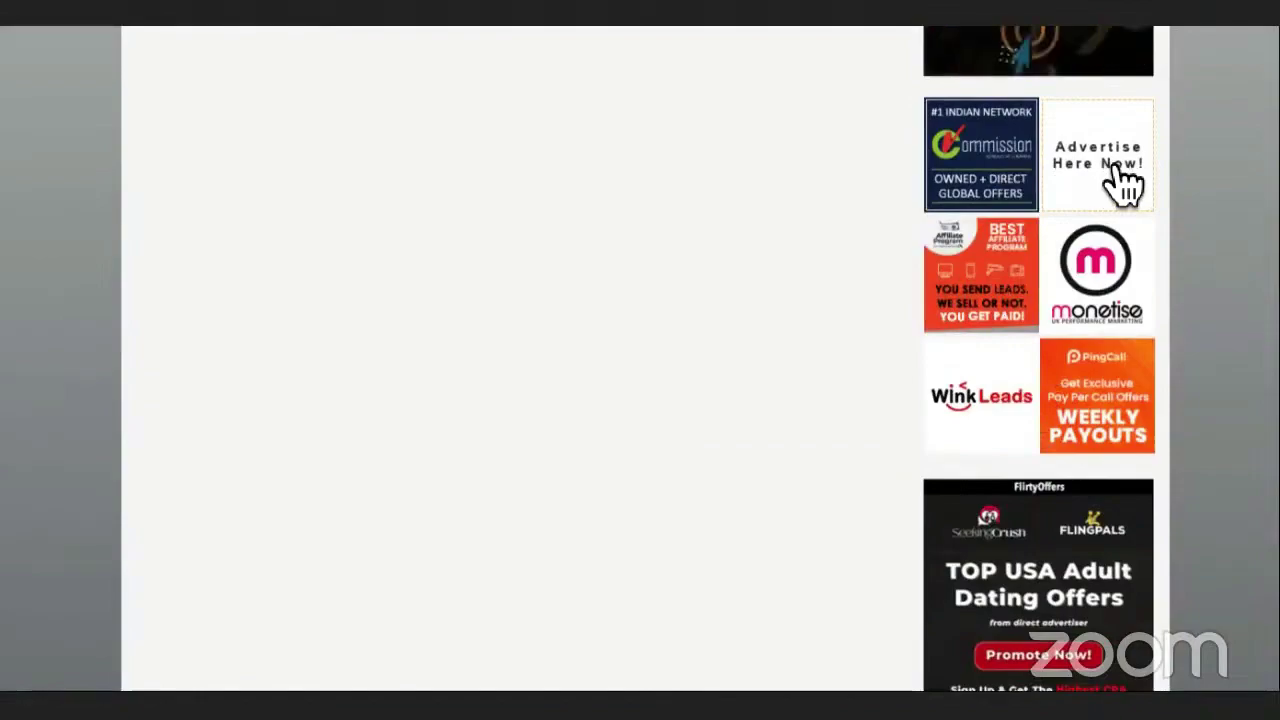
scroll(1122, 185, up, 1)
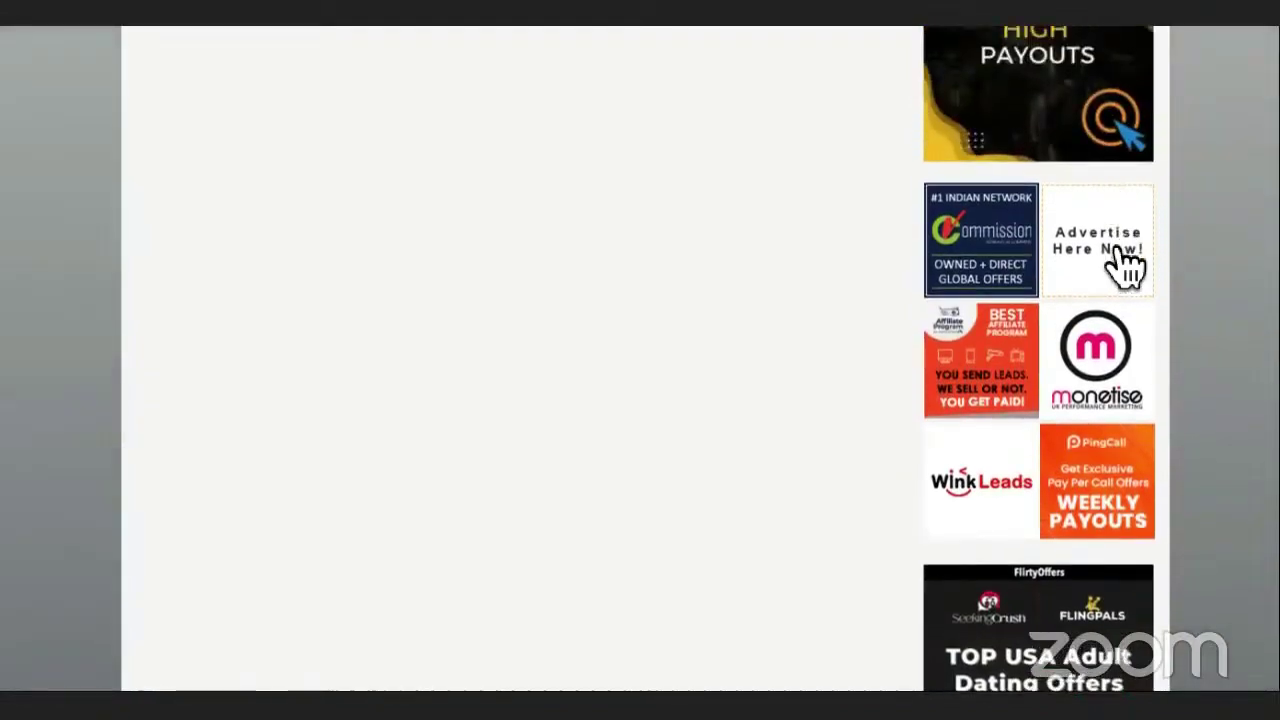
scroll(1122, 262, up, 10)
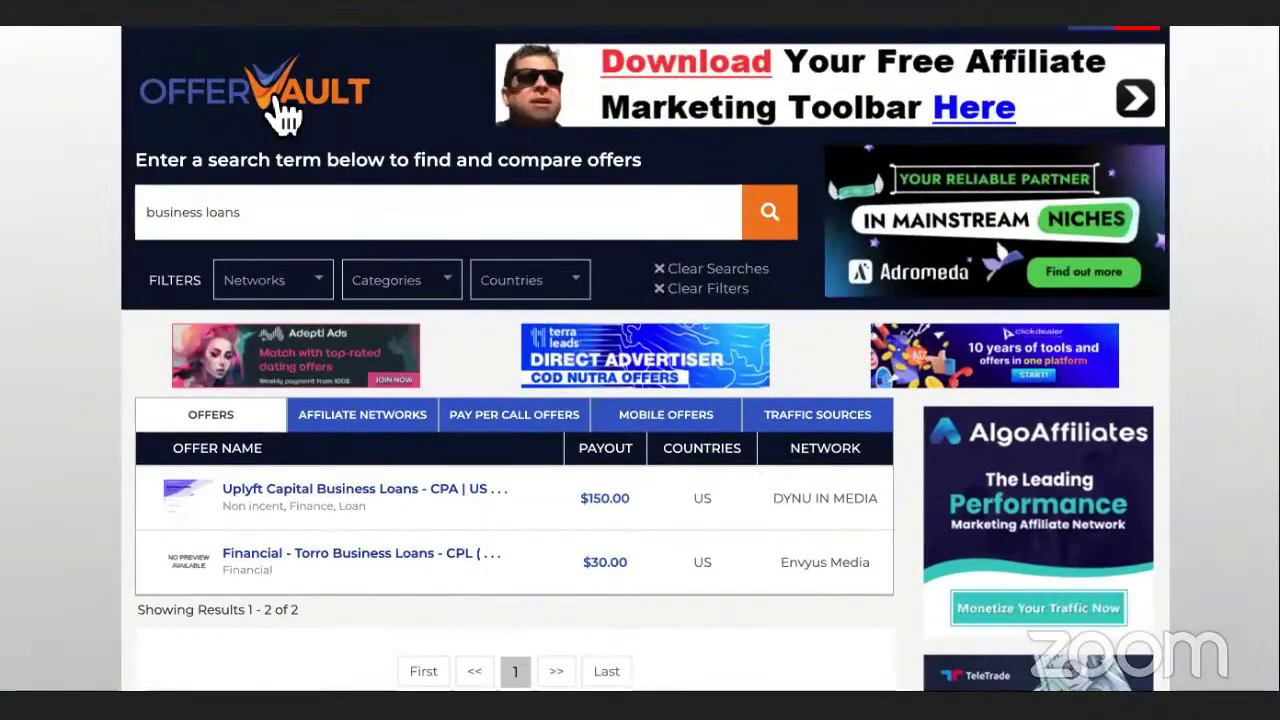
- Go to the OfferVault home page and browse its full offer list alongside the ads
click(280, 105)
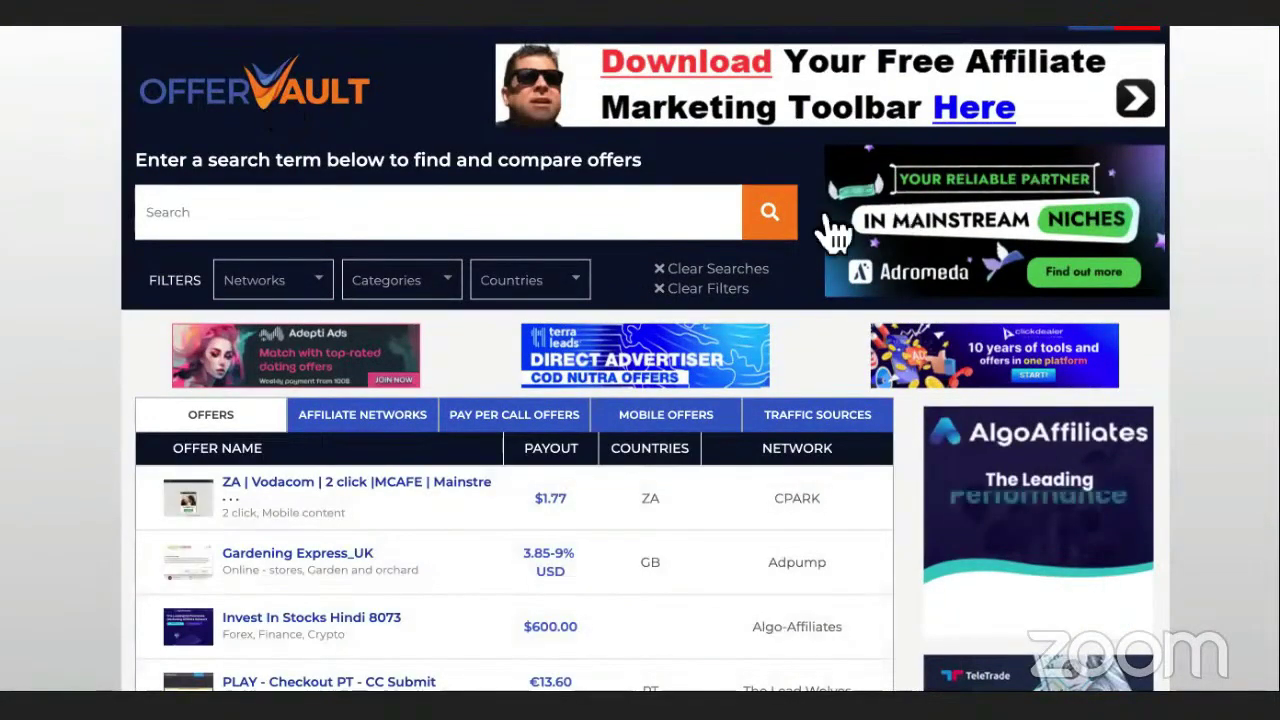
scroll(940, 228, down, 1)
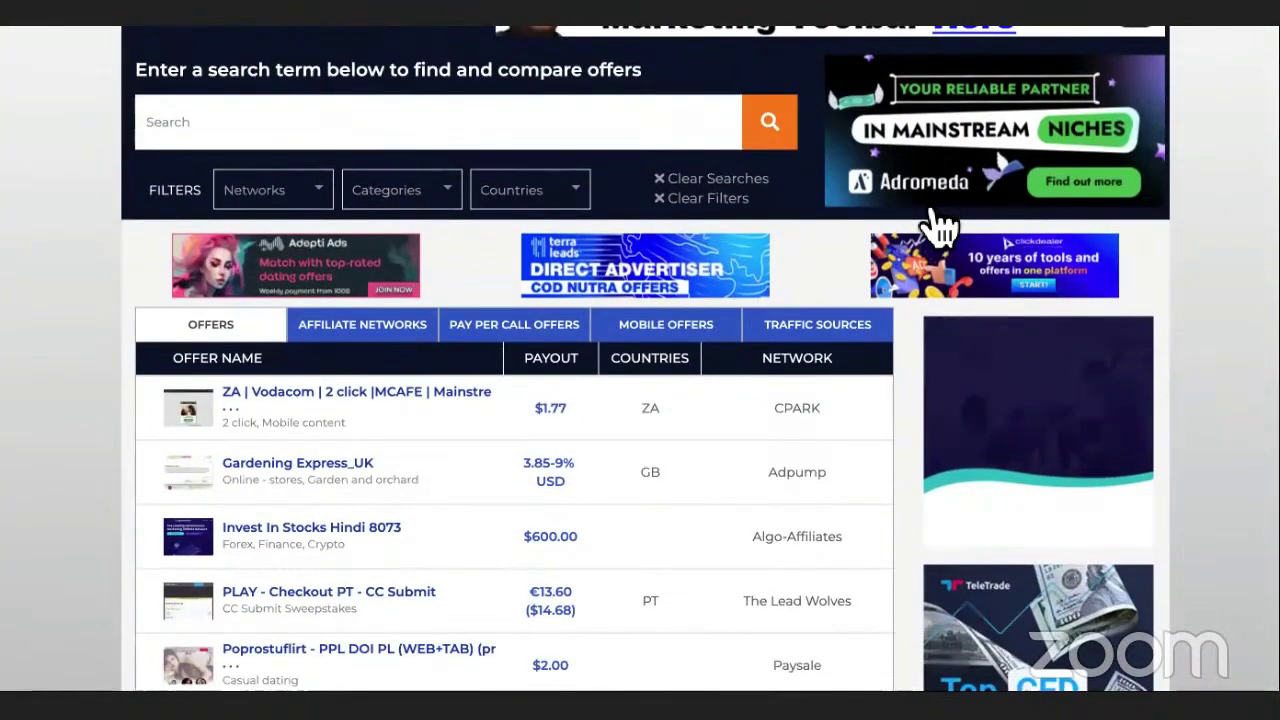
scroll(743, 364, down, 3)
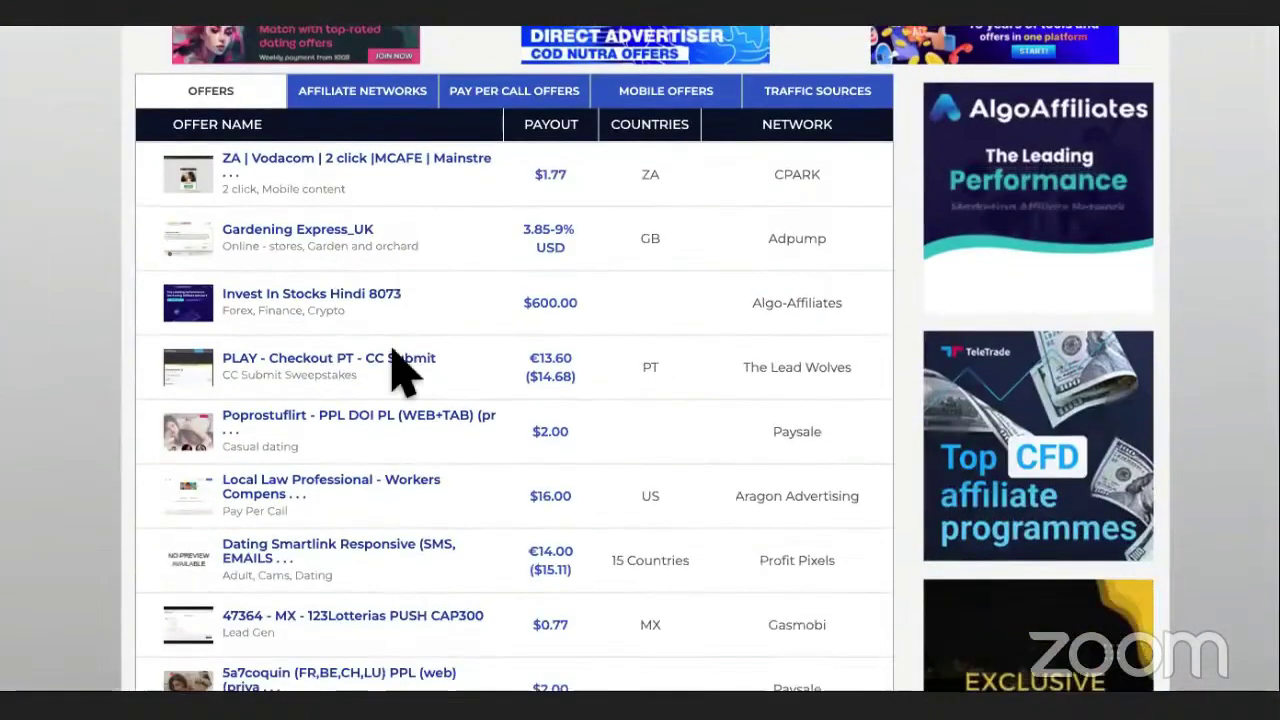
scroll(380, 309, up, 1)
scroll(383, 310, down, 3)
scroll(383, 310, down, 1)
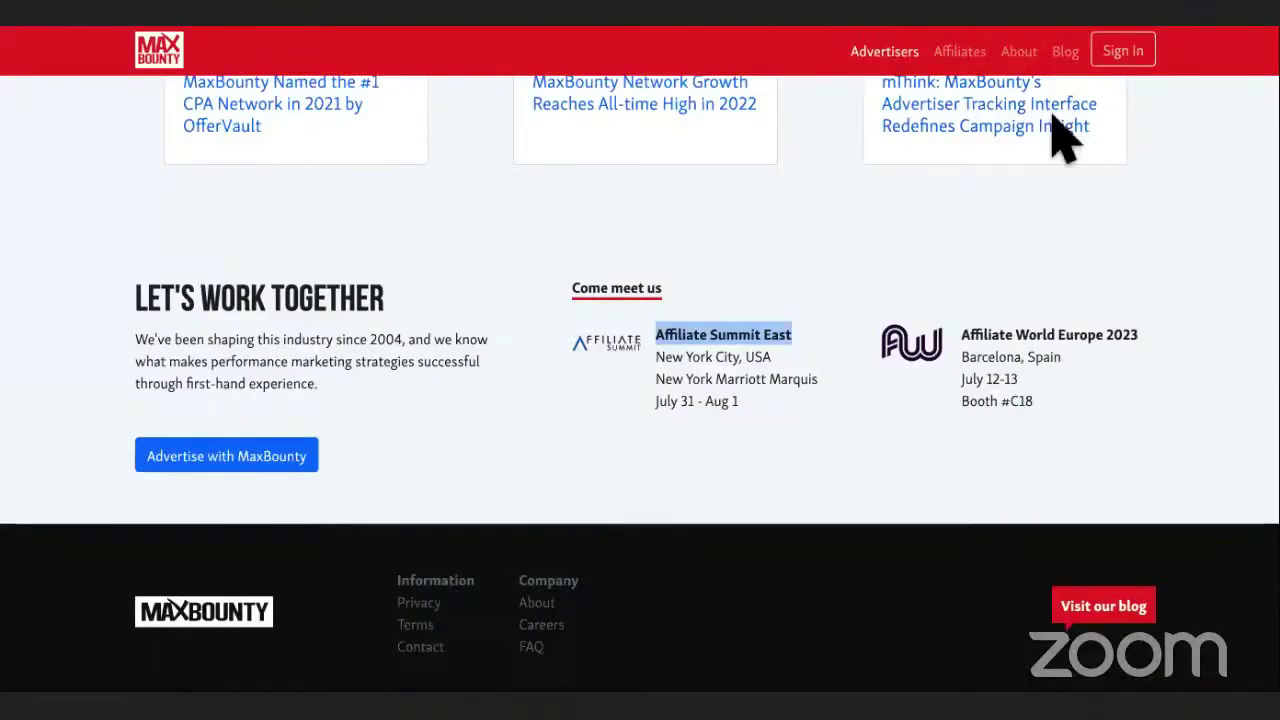
- Switch to the MaxBounty site and sign in to the affiliate dashboard
scroll(1063, 133, up, 7)
scroll(1063, 133, up, 15)
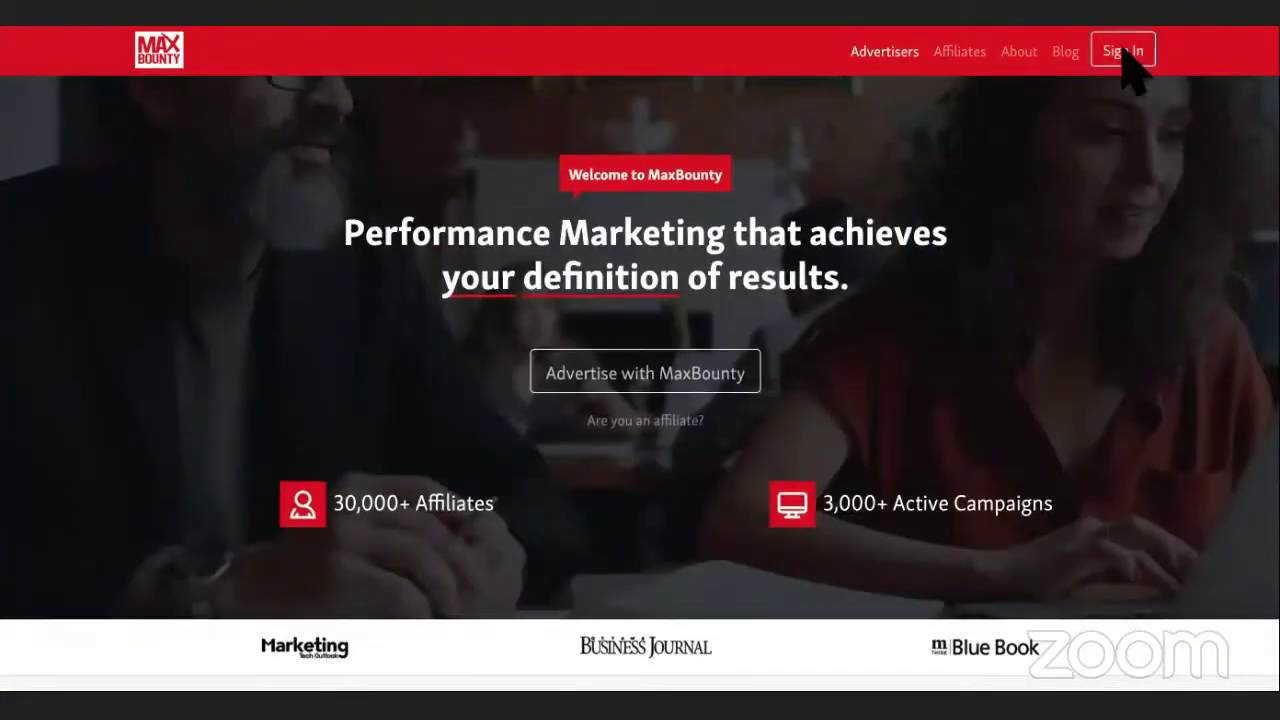
click(1120, 50)
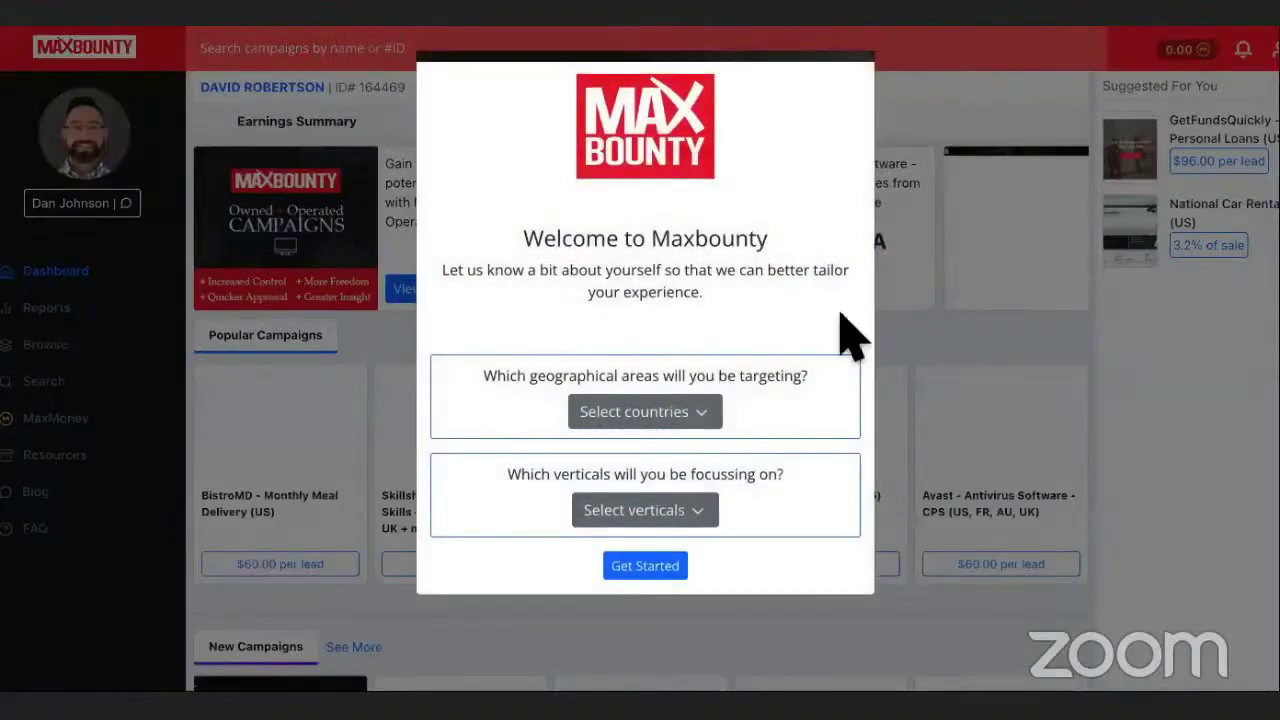
- Open MaxBounty's Affiliate Referral Program page and highlight the line about earning 5% of referred affiliates' revenue for 12 months
click(405, 345)
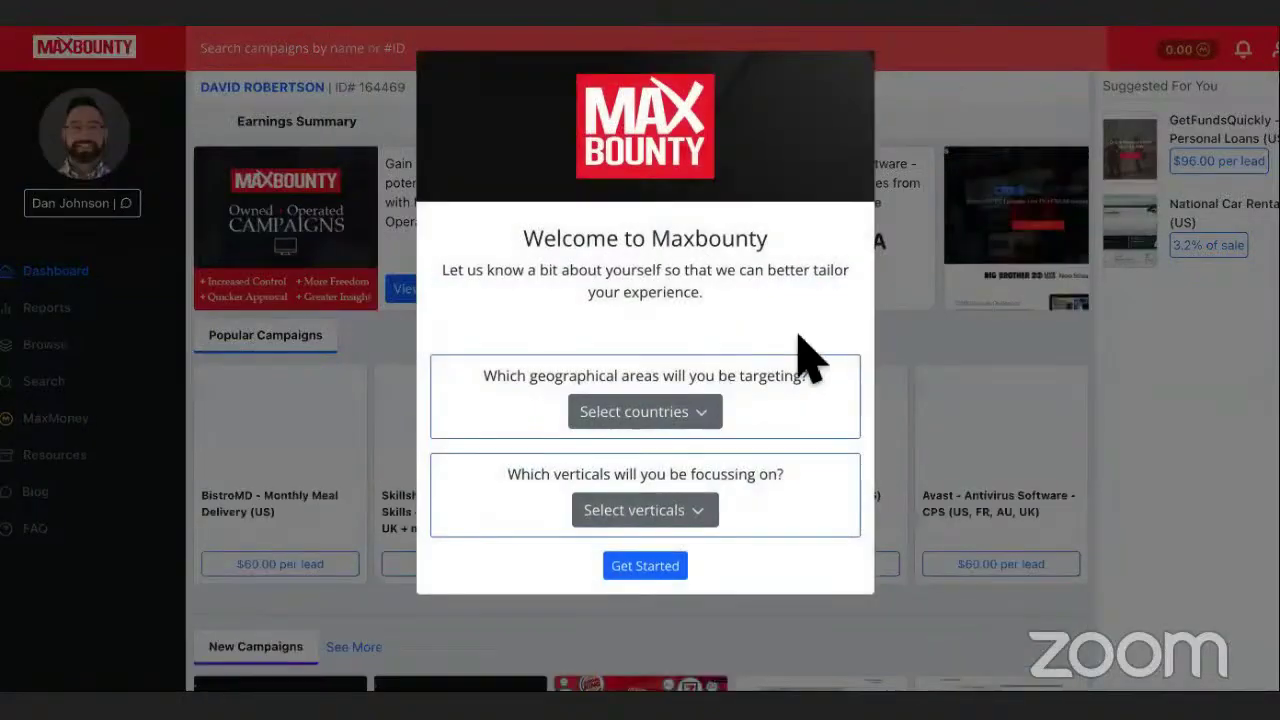
click(405, 345)
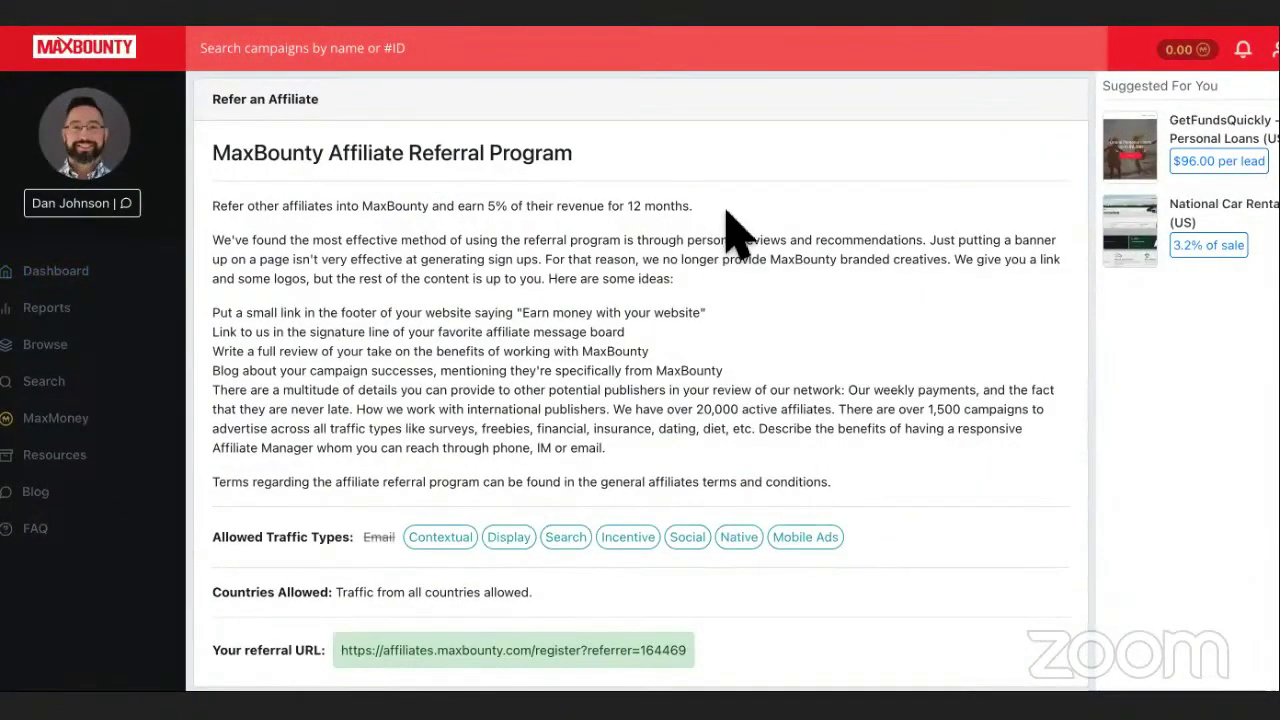
drag(693, 207, 223, 207)
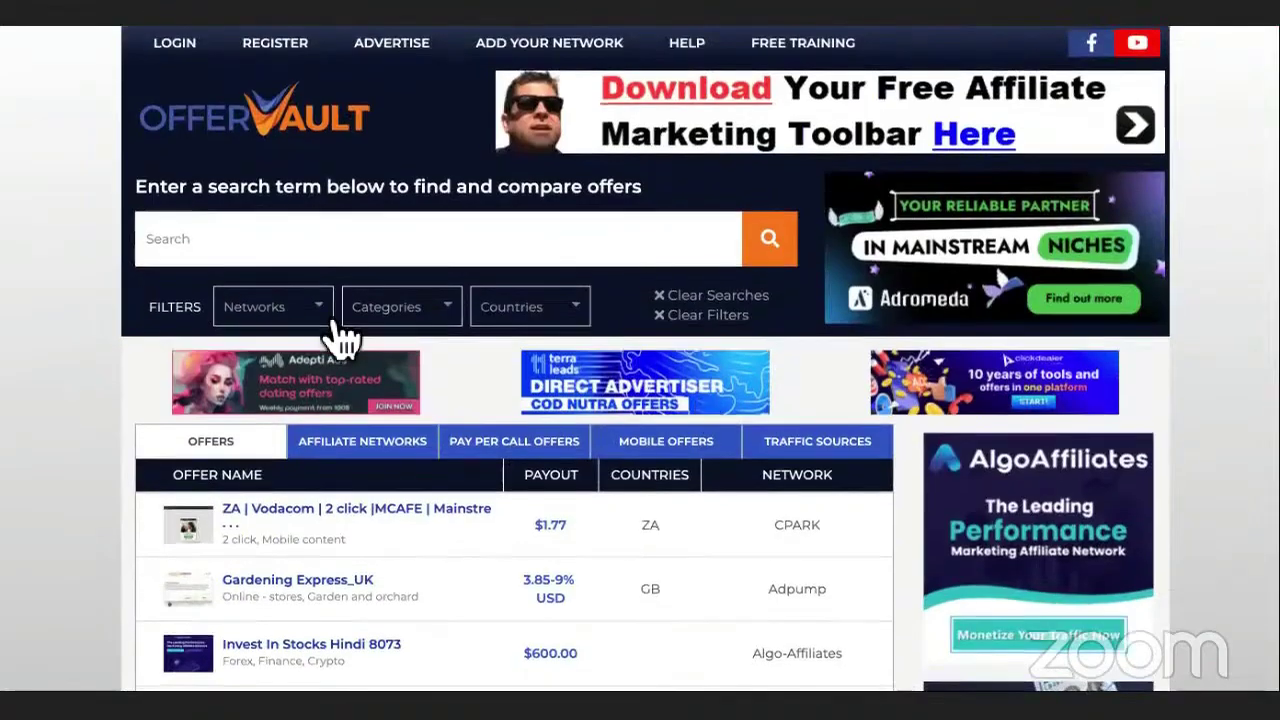
- Browse the affiliate networks available in OfferVault's Networks filter
click(312, 310)
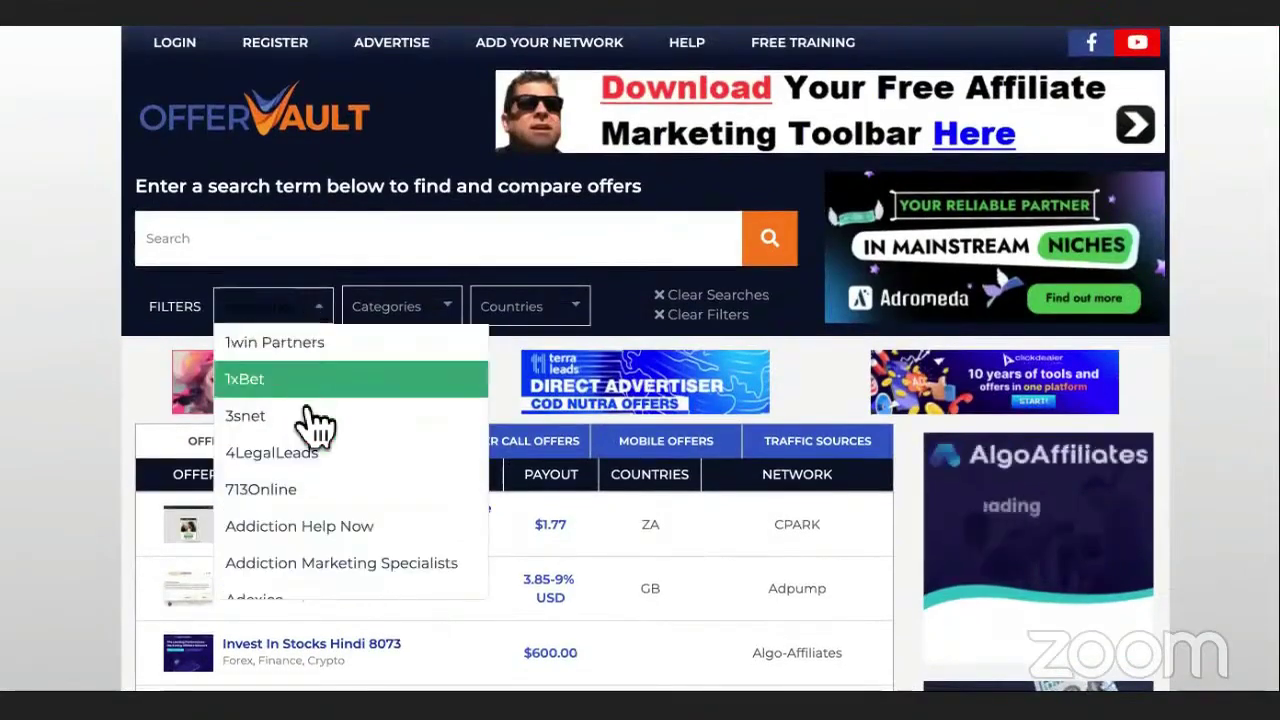
scroll(310, 423, down, 5)
scroll(310, 423, down, 15)
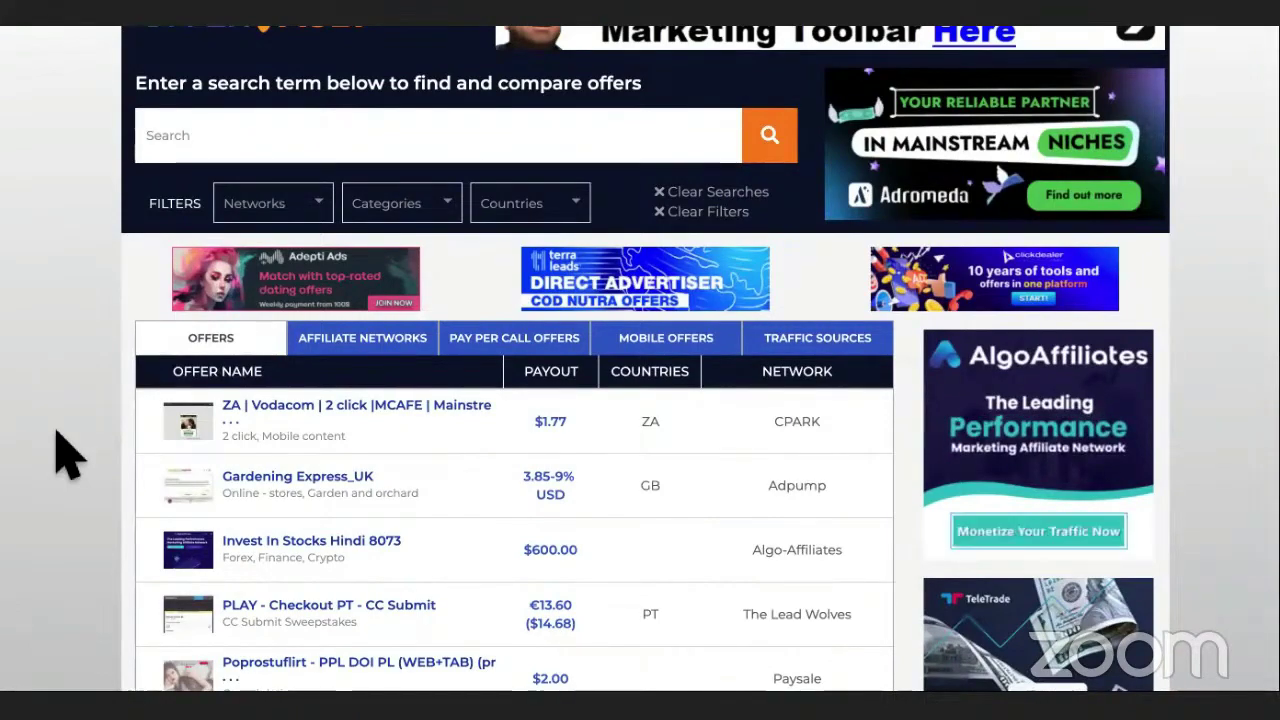
- Look through OfferVault's first page of offers and the ad placements around the list
scroll(62, 450, down, 3)
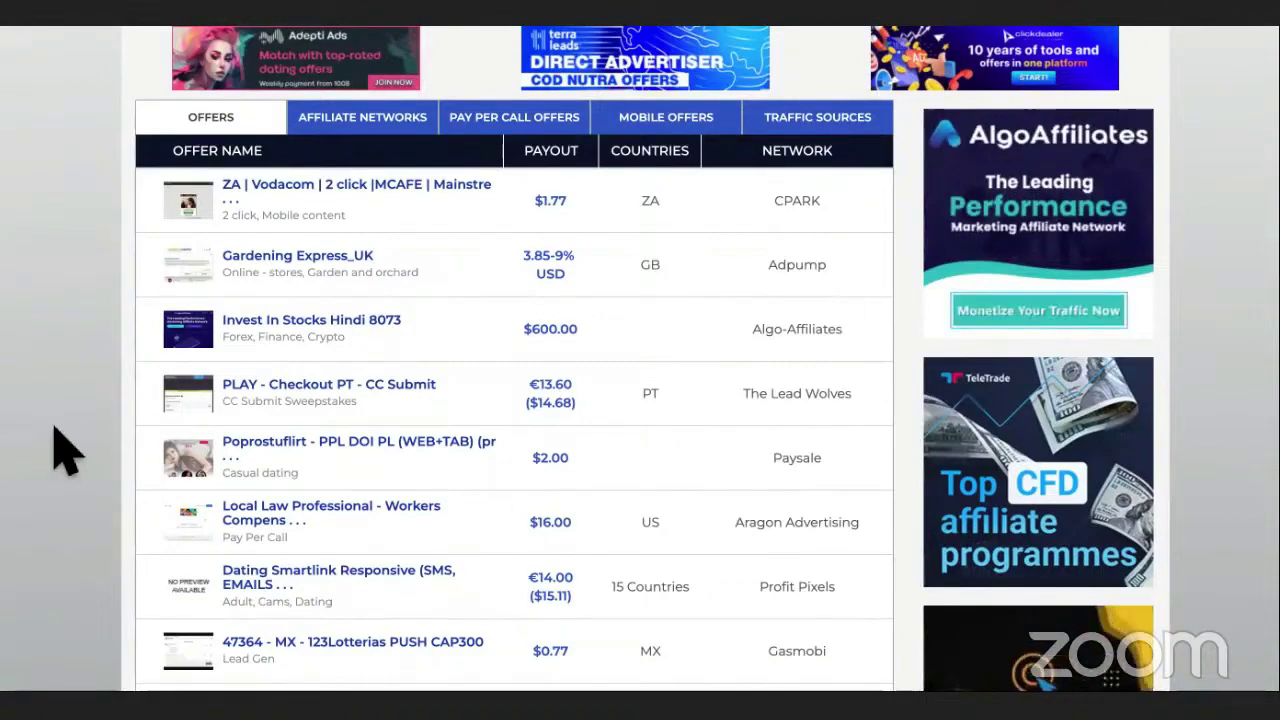
scroll(60, 448, up, 3)
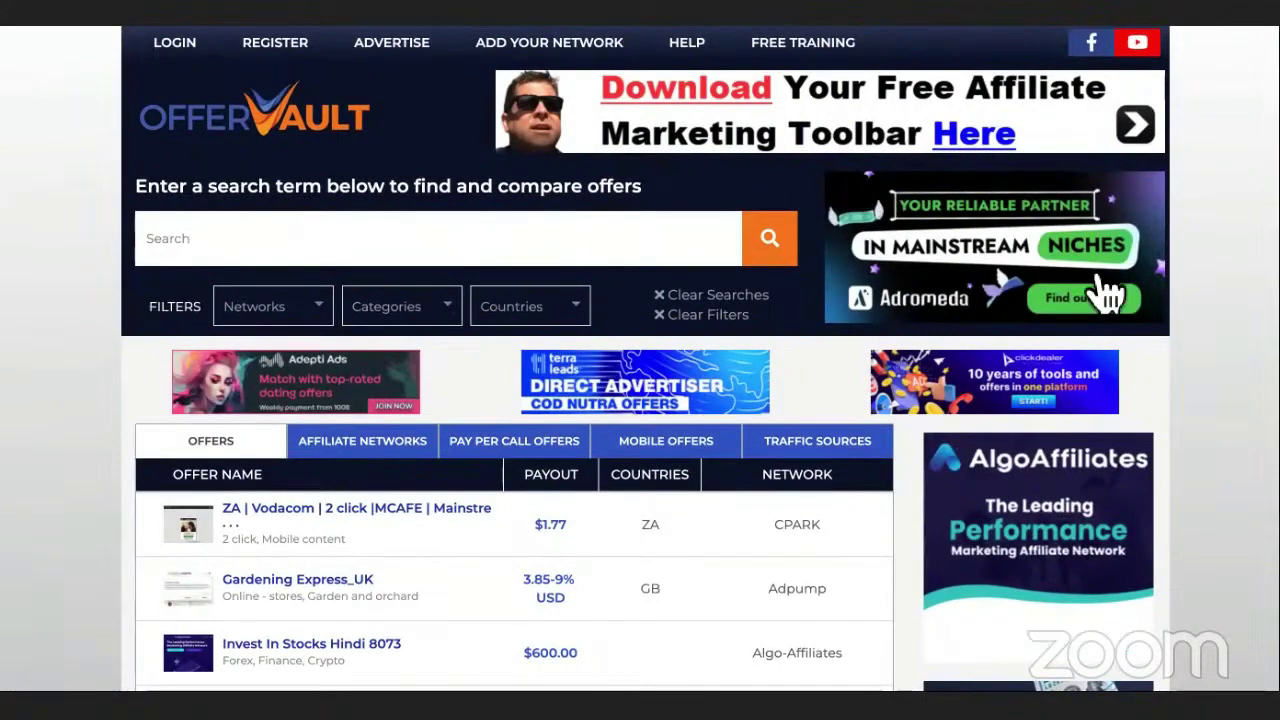
scroll(1020, 390, down, 15)
scroll(1034, 263, up, 14)
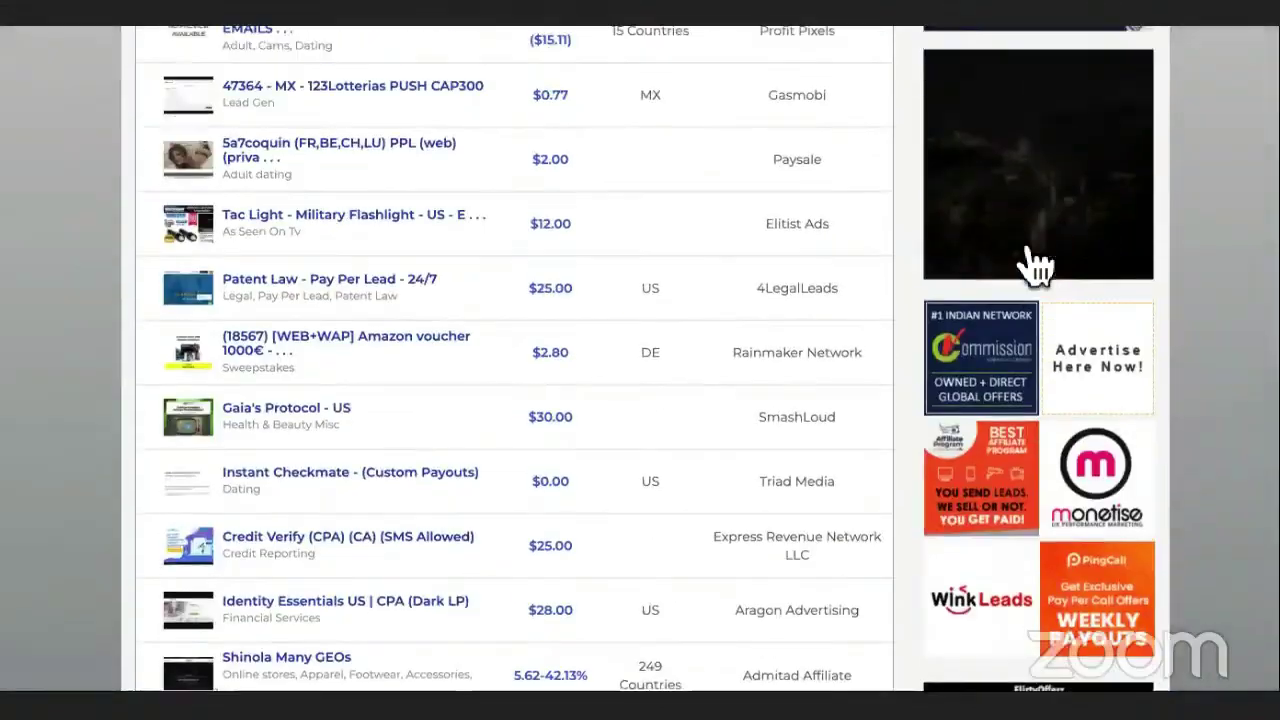
scroll(1036, 262, down, 15)
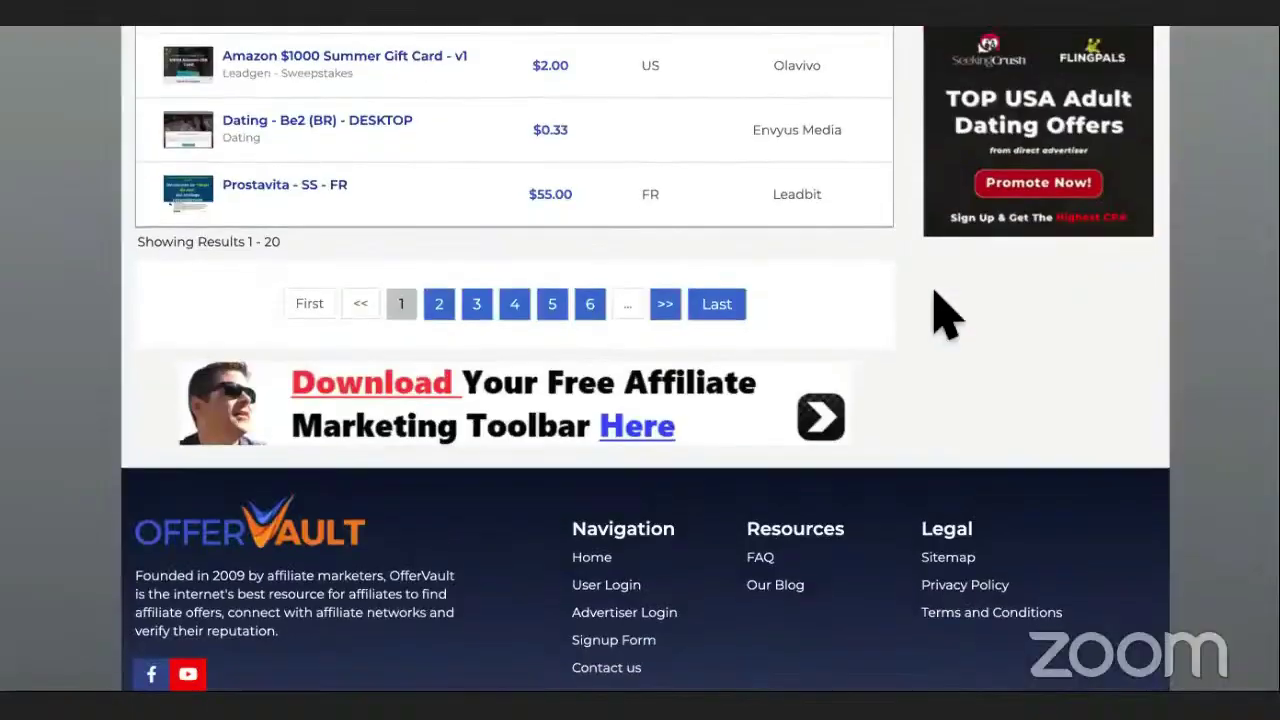
scroll(1025, 303, up, 15)
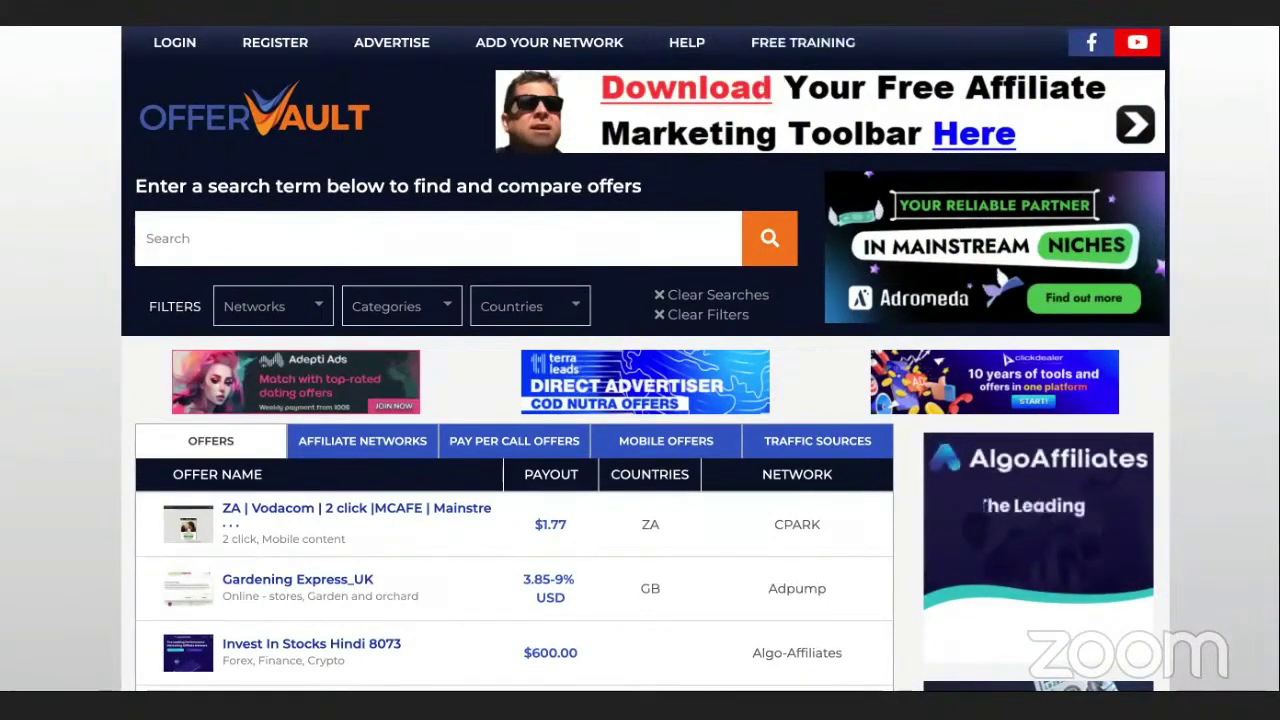
- Revisit the Forbes business license article and the Google results, then return to OfferVault and examine its sidebar ads
key(ctrl+Tab)
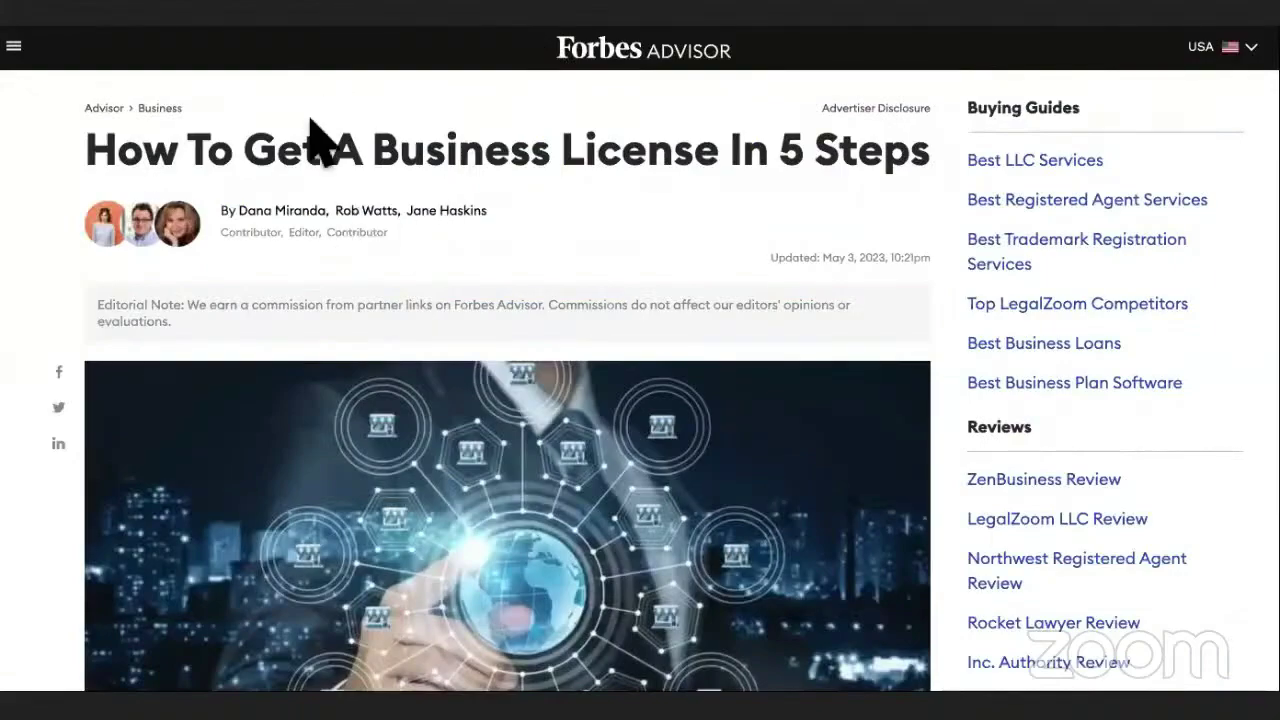
key(ctrl+Tab)
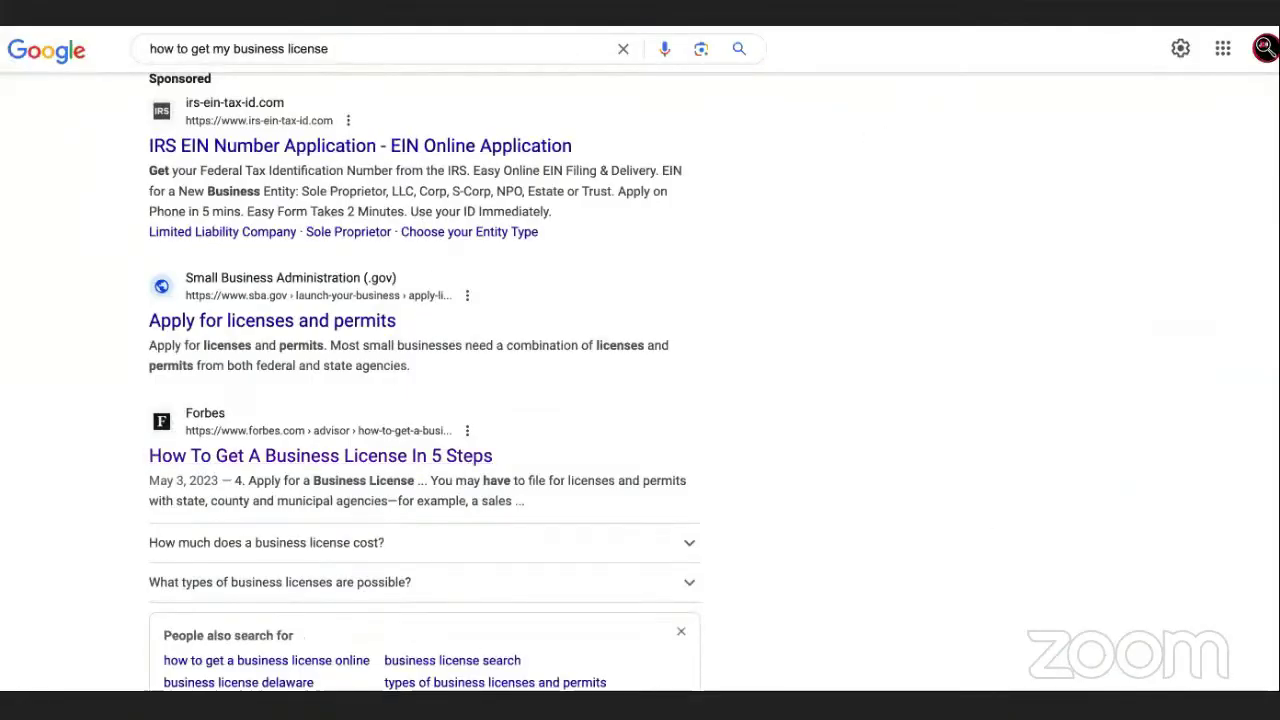
key(ctrl+Tab)
scroll(1040, 350, down, 20)
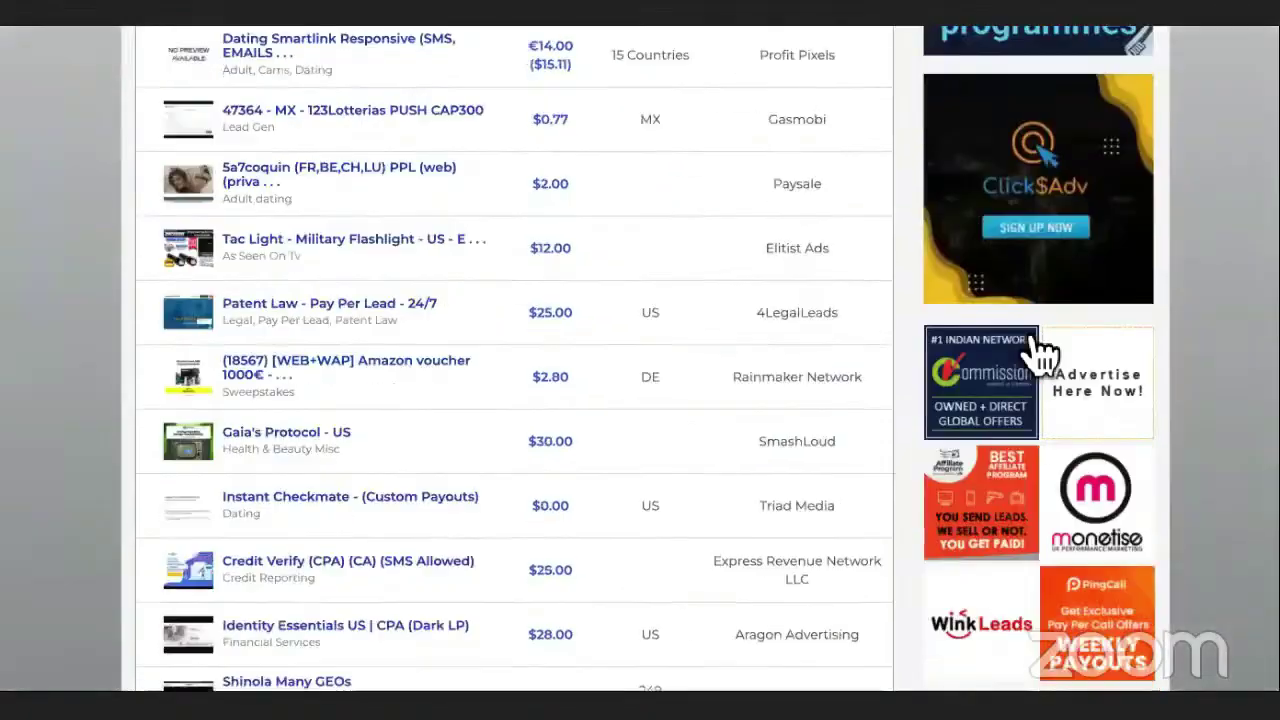
scroll(1040, 350, up, 10)
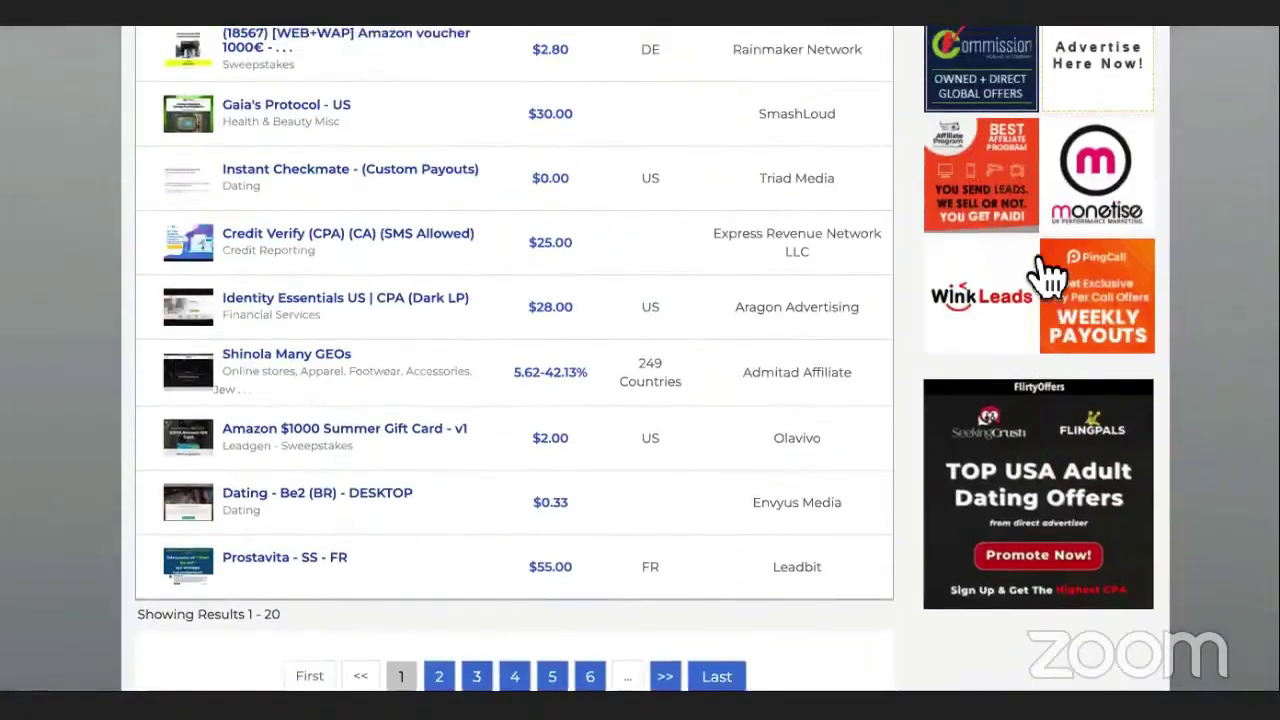
scroll(1045, 275, up, 5)
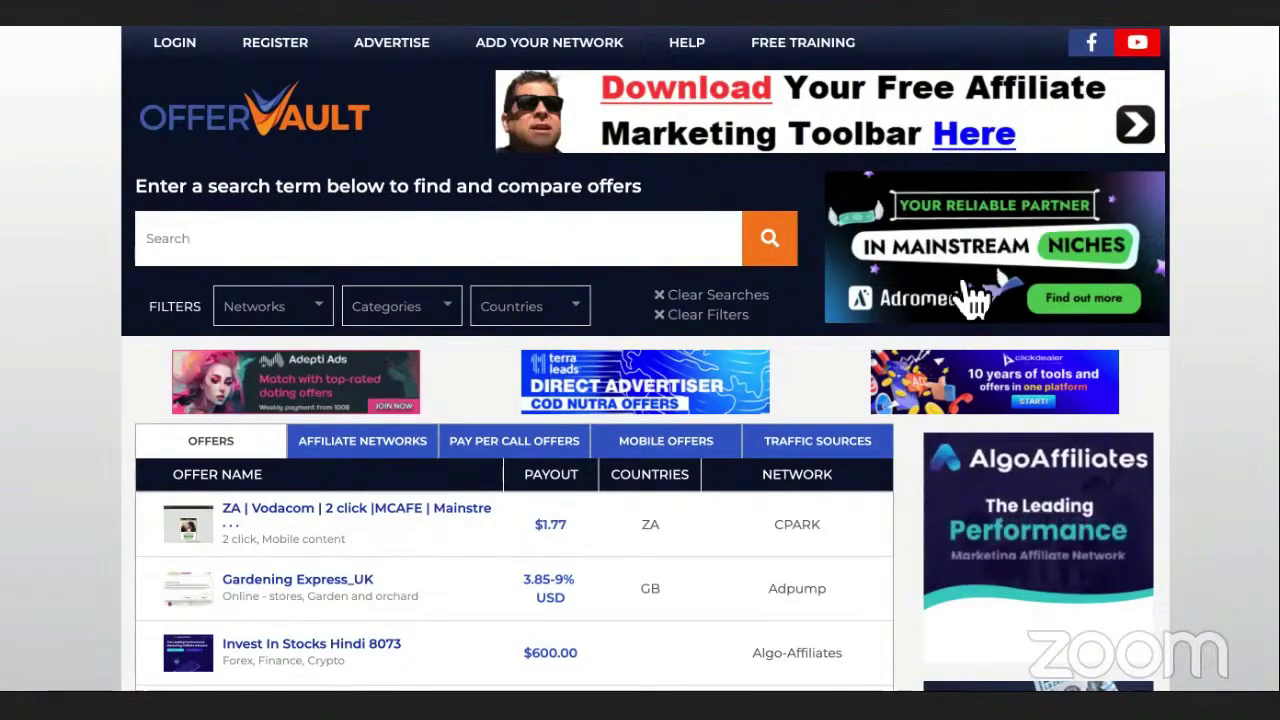
- Open OfferVault's free affiliate marketing toolbar banner, view its PDF report sign-up page, and return to the offer list
click(860, 130)
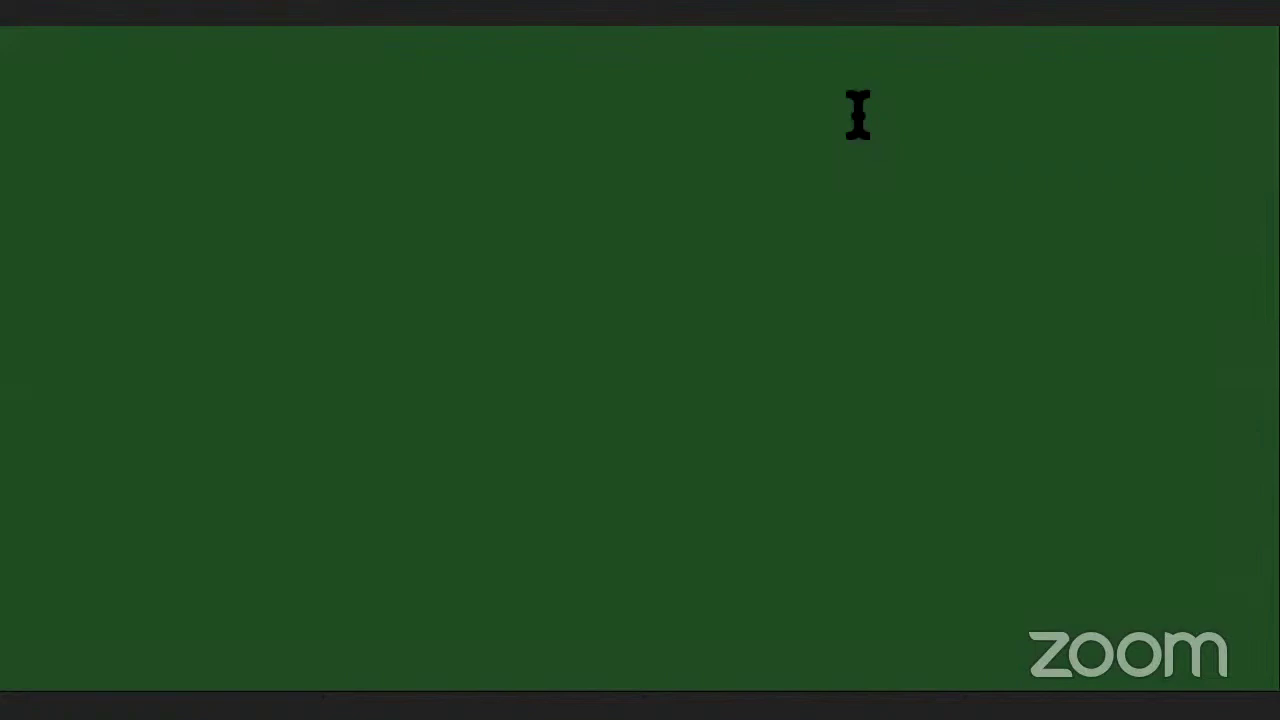
scroll(857, 186, down, 6)
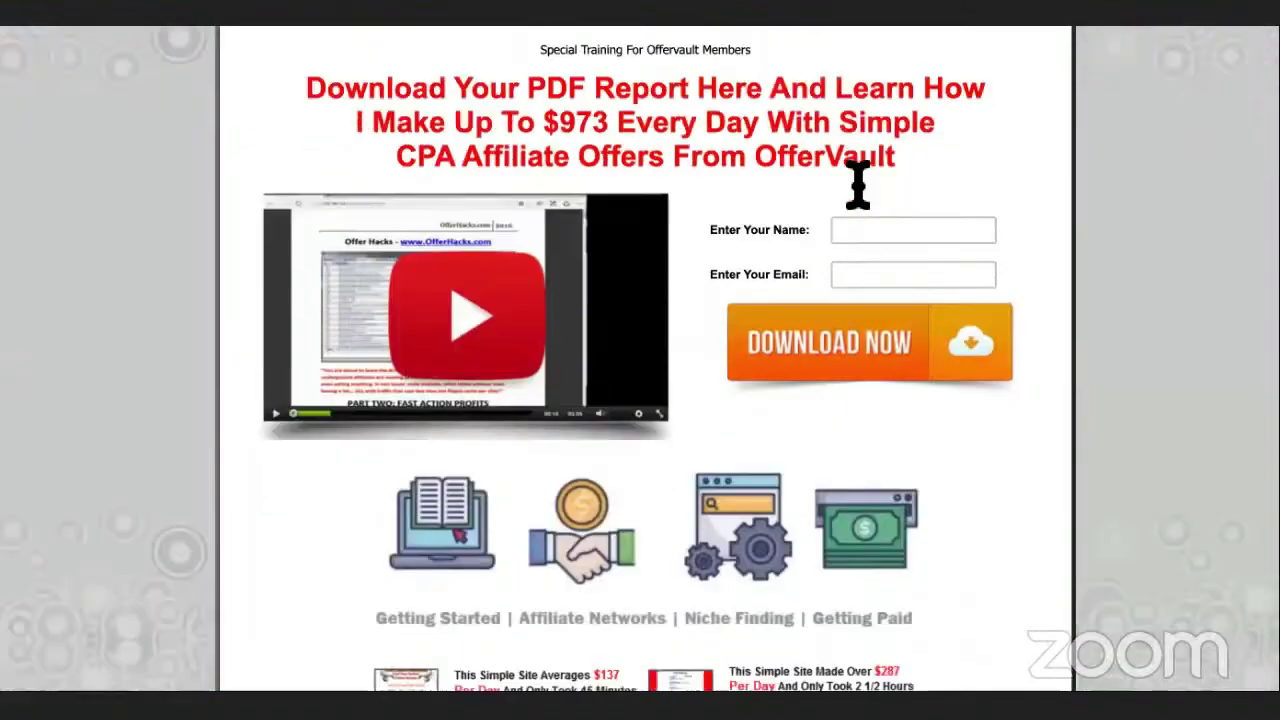
scroll(886, 334, up, 6)
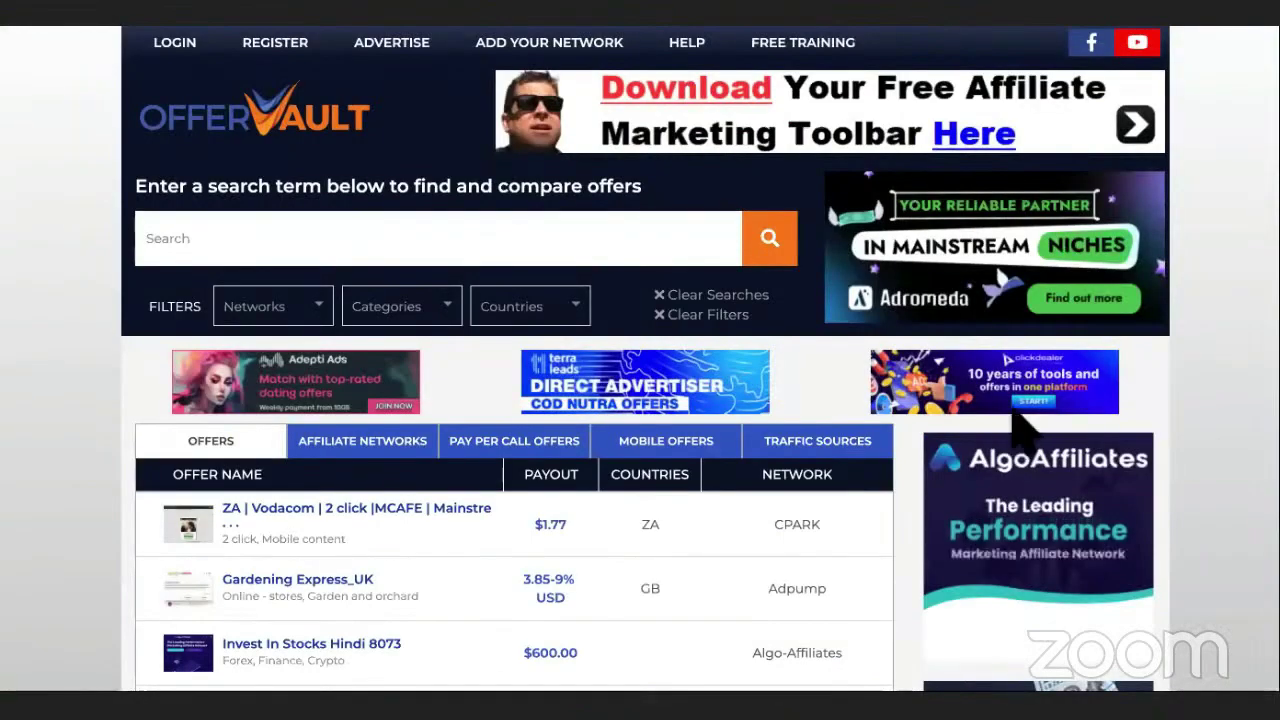
- Return to MaxBounty's Affiliate Referral Program page and highlight the parts about referring other affiliates and earning 5% of their revenue for 12 months
scroll(915, 430, down, 1)
scroll(915, 430, down, 4)
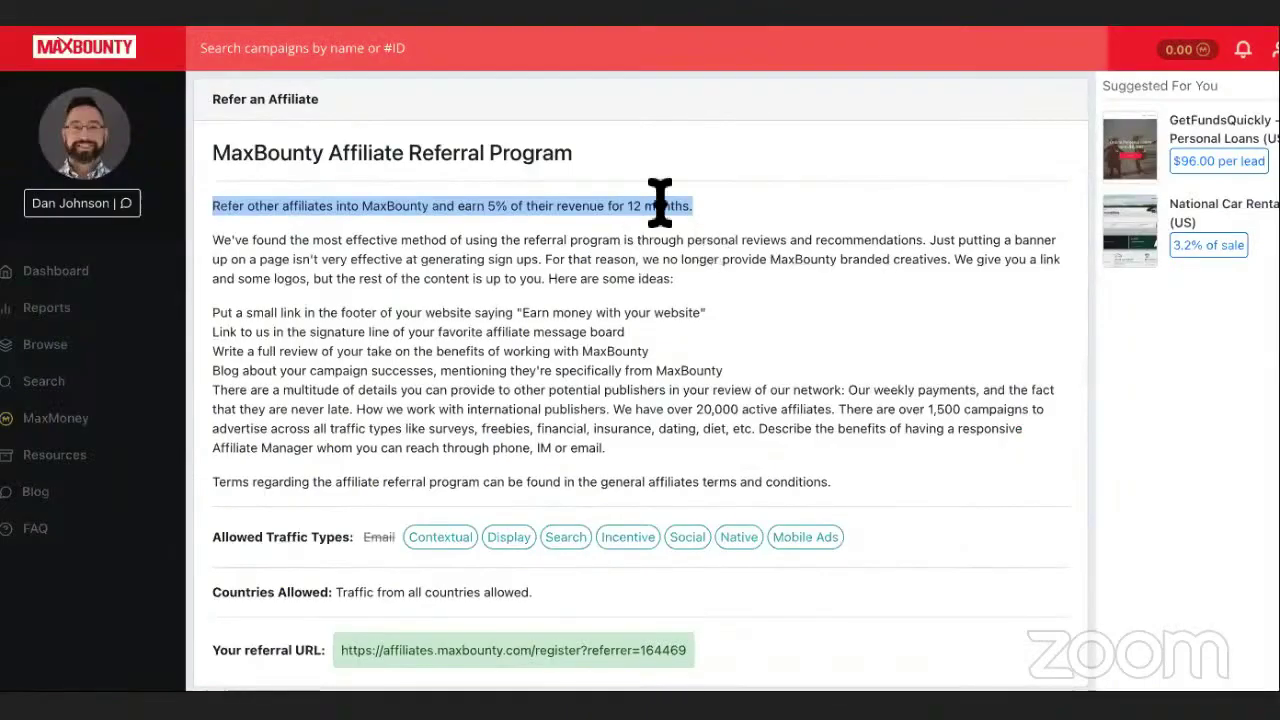
click(700, 193)
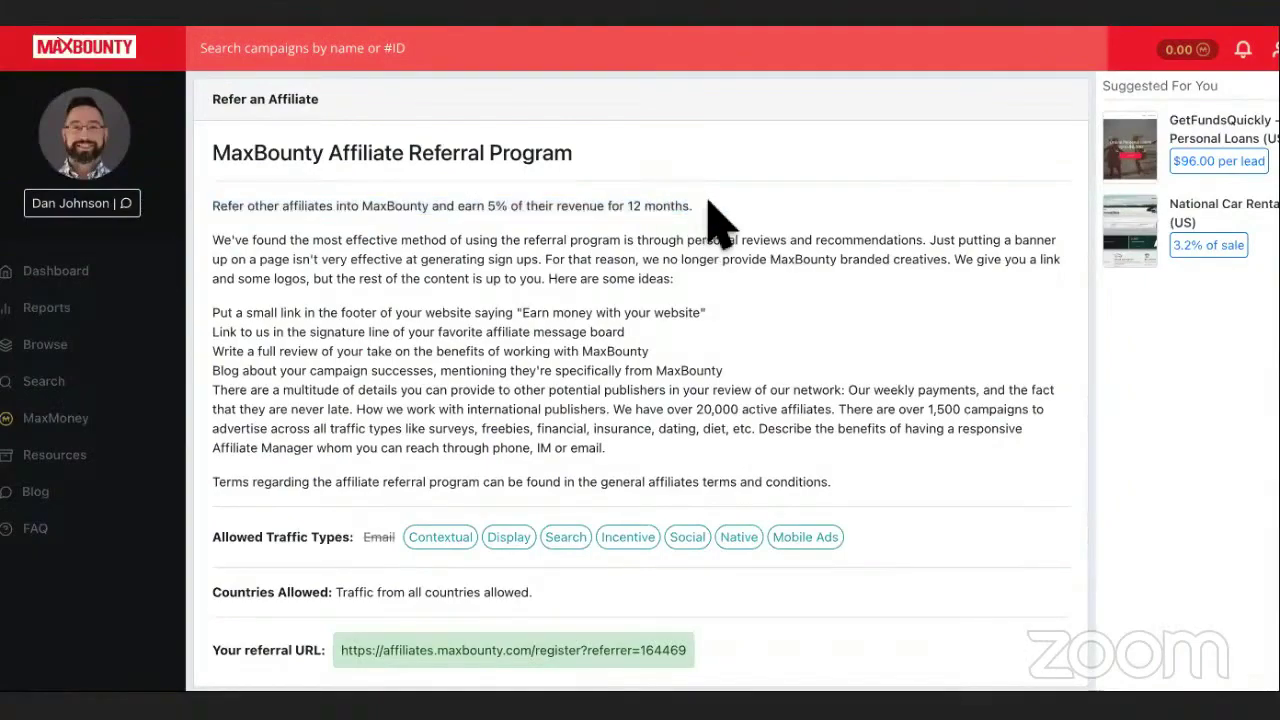
drag(693, 206, 463, 208)
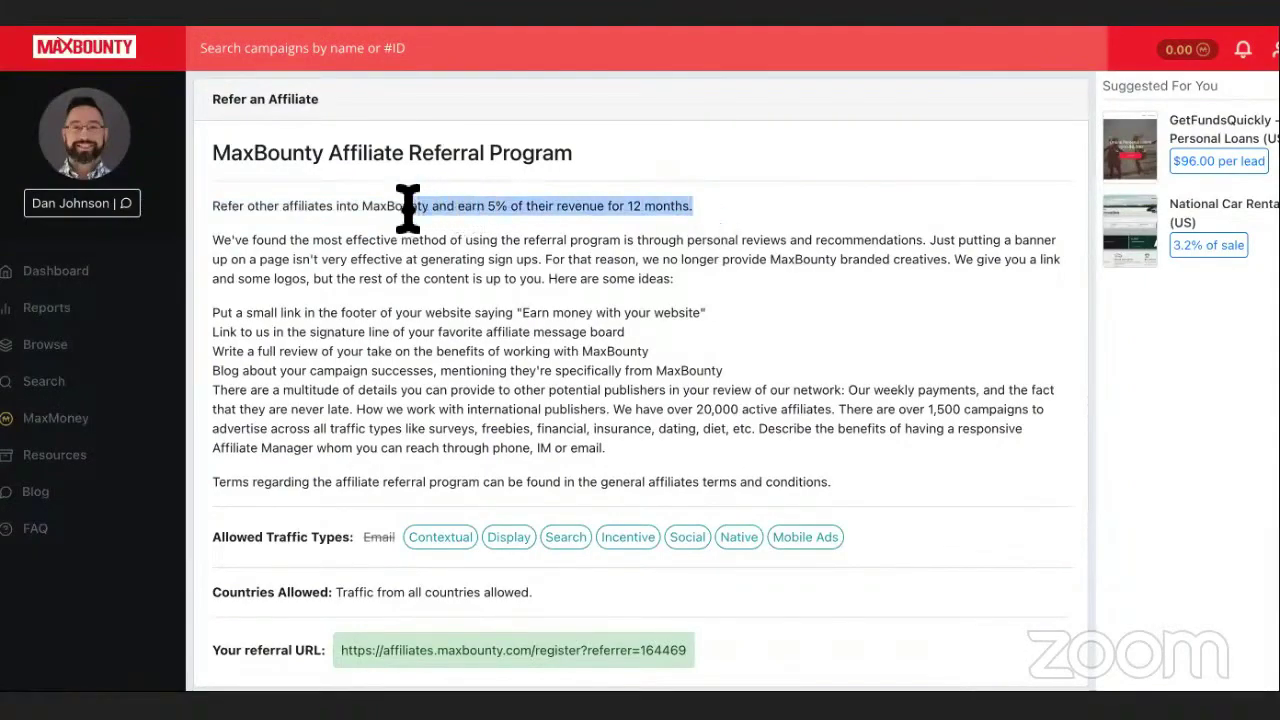
click(510, 200)
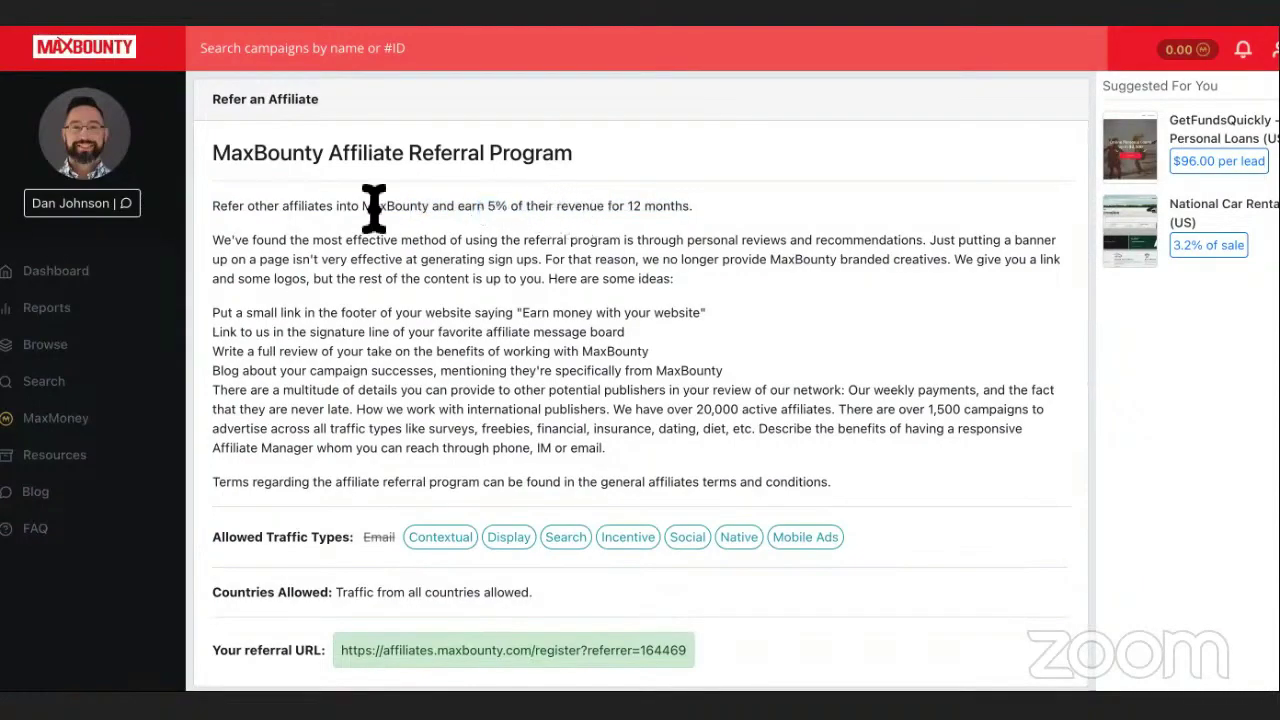
drag(219, 207, 337, 207)
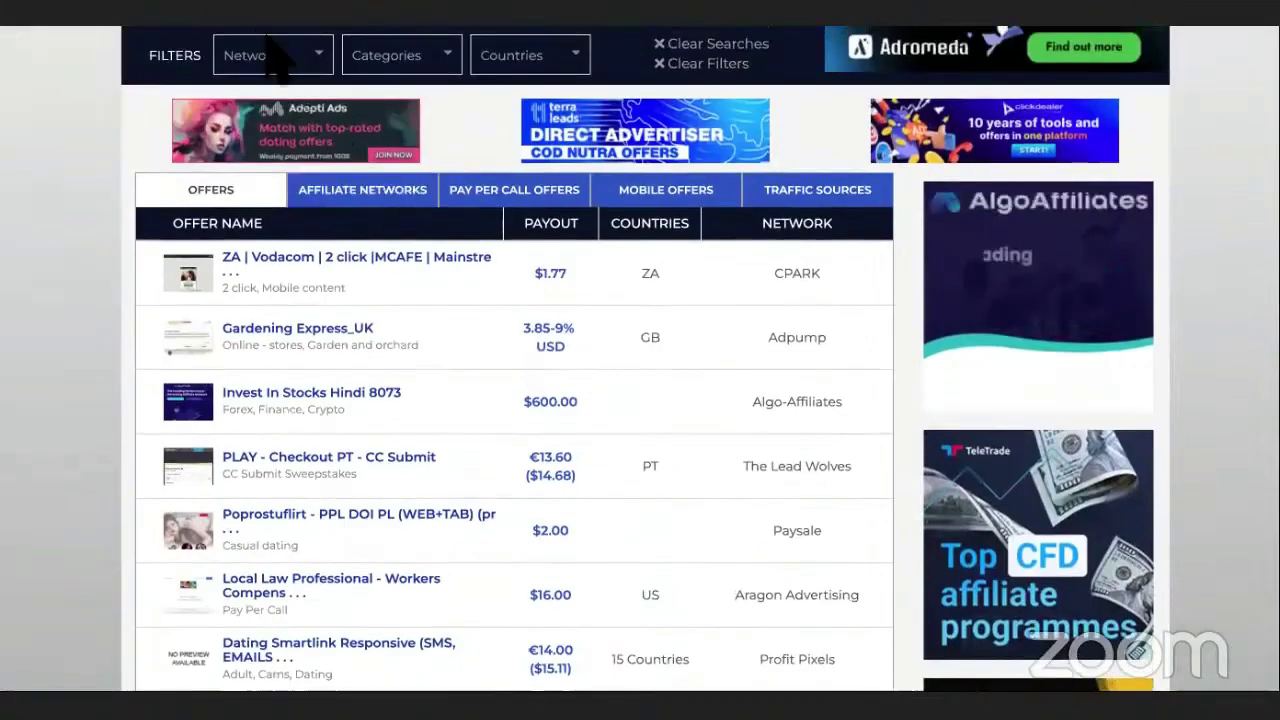
- Look through the full list of networks in OfferVault's Networks filter and close it without choosing one
click(276, 60)
scroll(316, 192, down, 2)
scroll(318, 195, down, 7)
scroll(314, 194, up, 10)
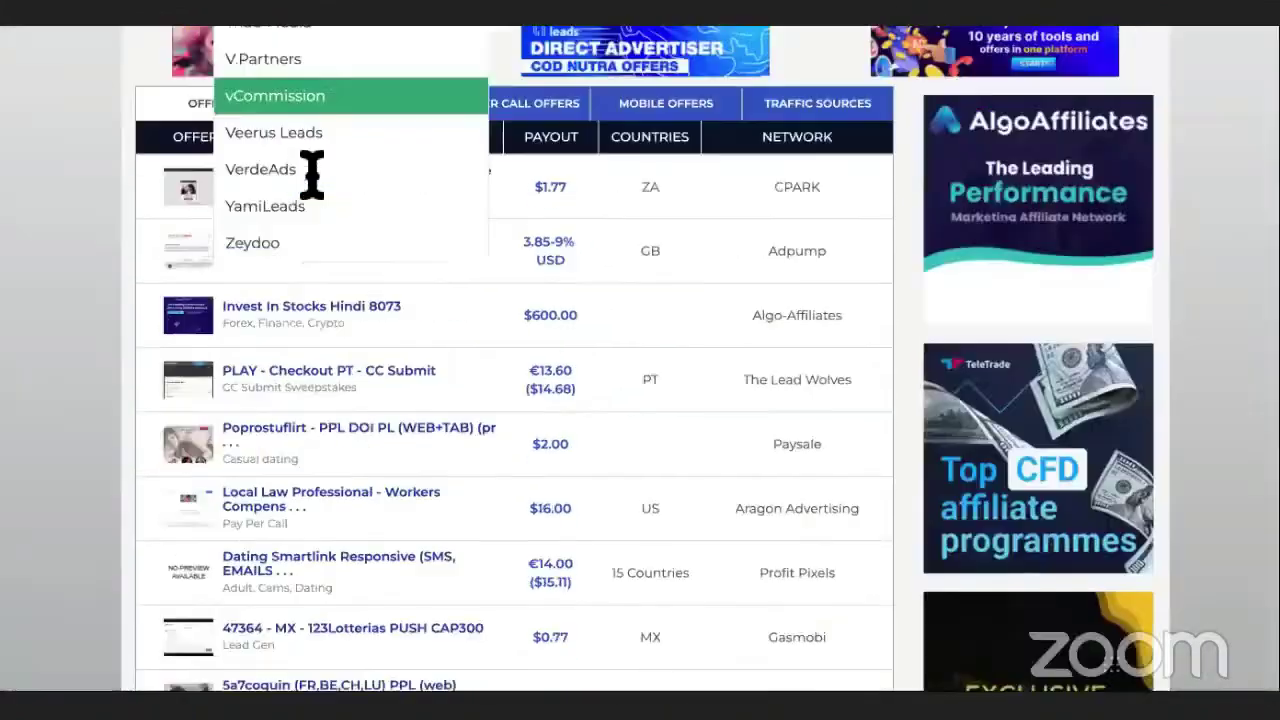
scroll(357, 400, up, 20)
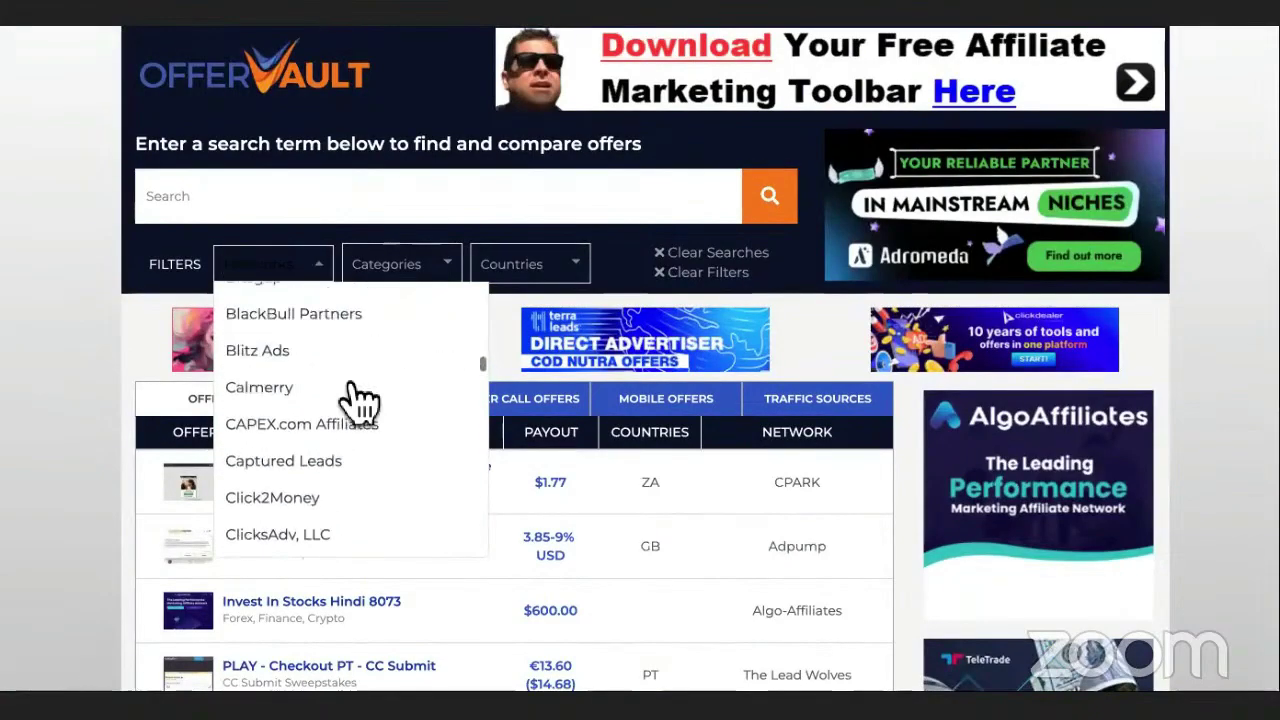
scroll(357, 400, up, 1)
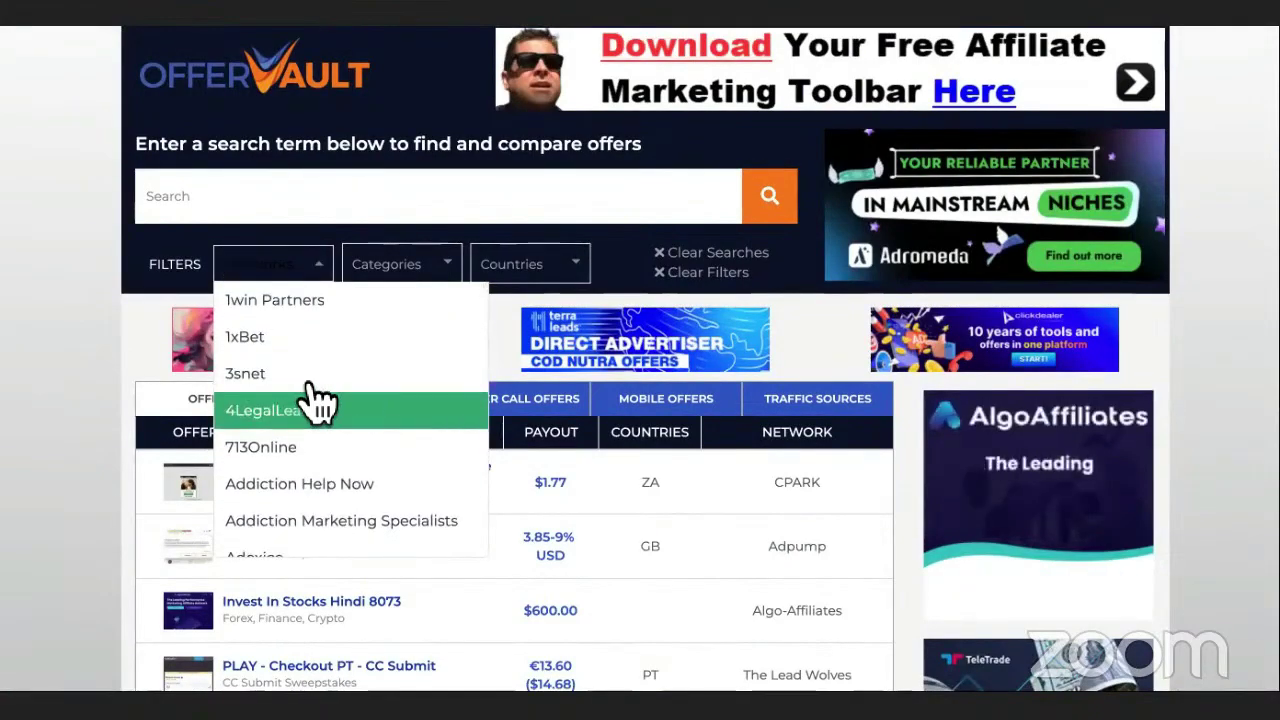
click(110, 375)
- Examine the individual offers in OfferVault's list and return to its header banner
scroll(105, 418, down, 5)
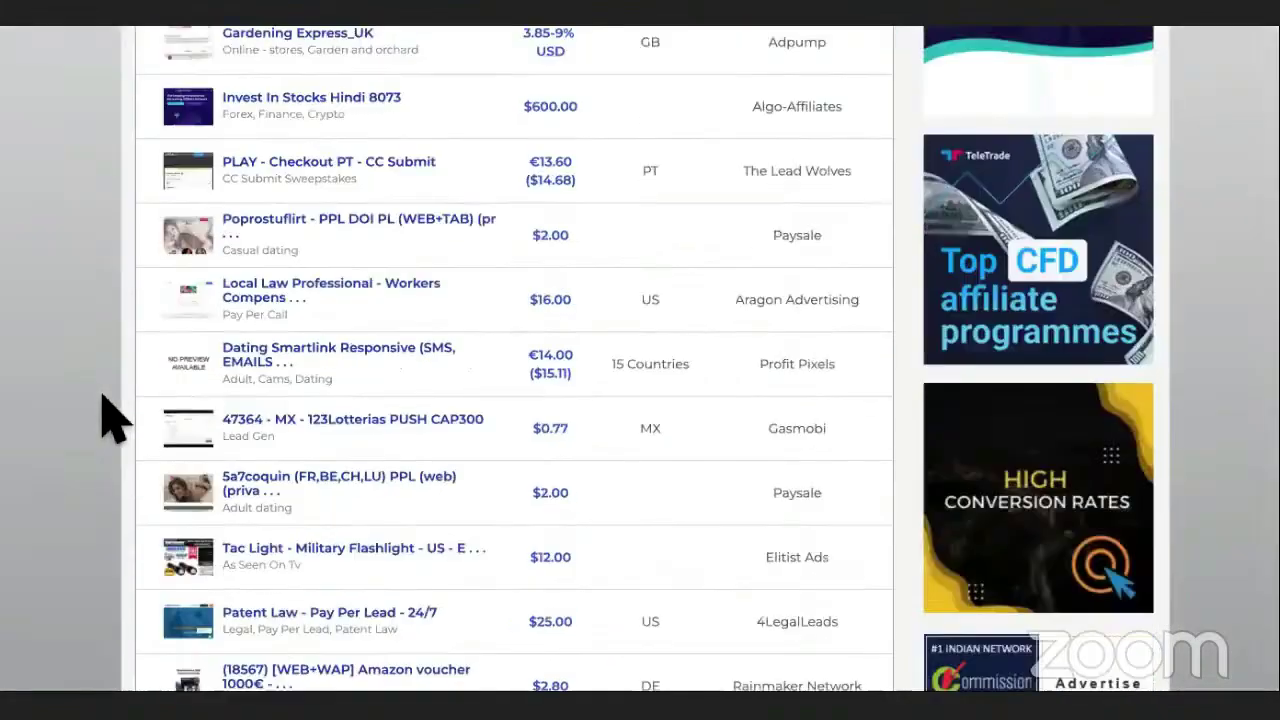
scroll(125, 370, up, 1)
scroll(343, 172, down, 7)
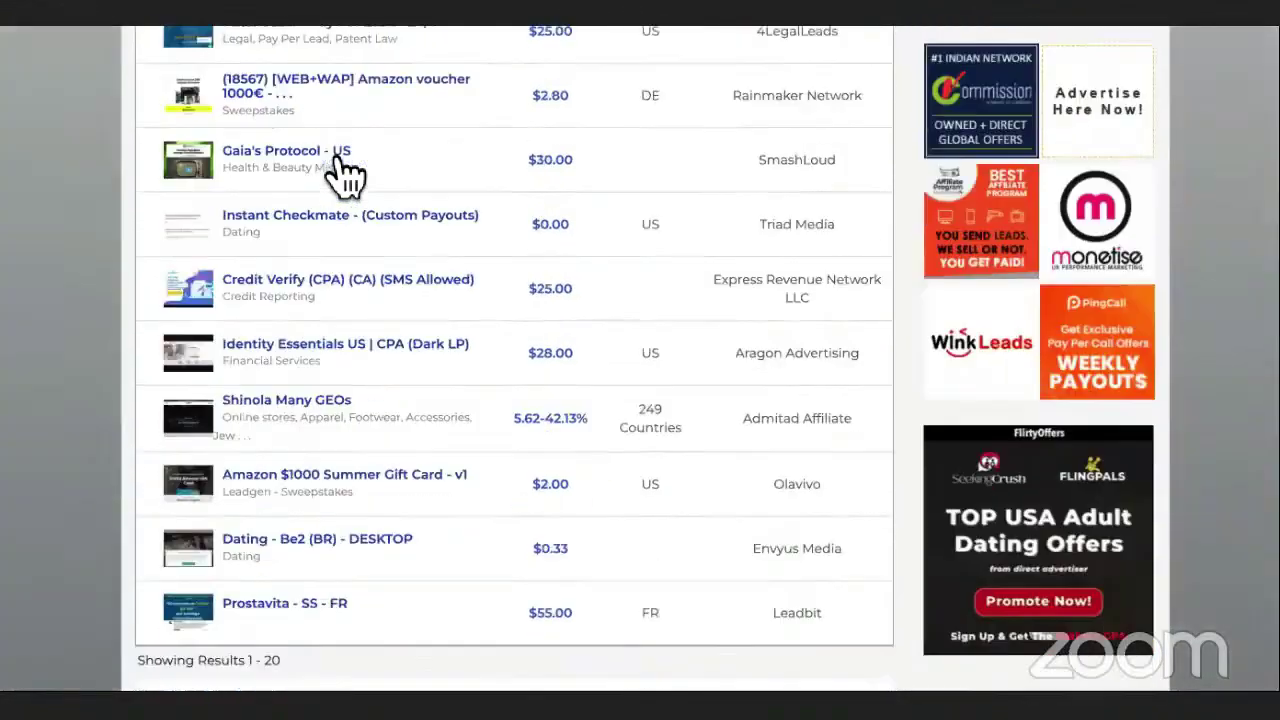
scroll(345, 175, up, 1)
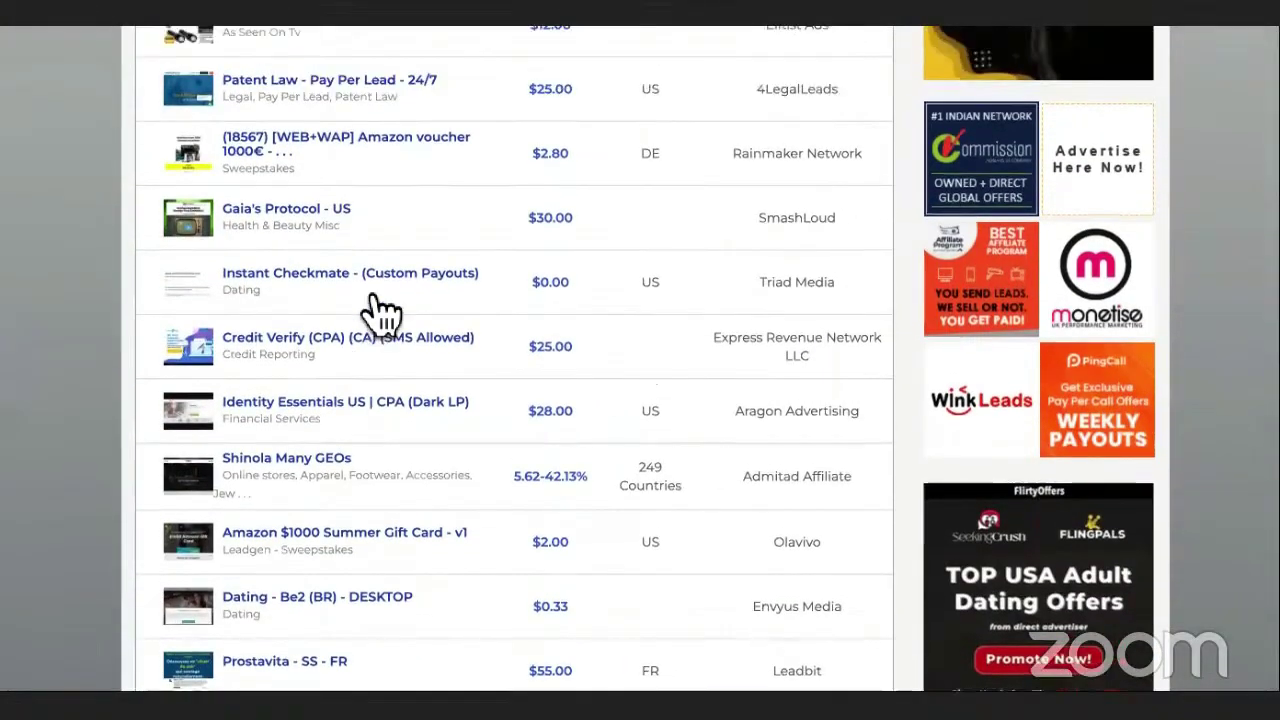
scroll(385, 280, up, 4)
scroll(390, 283, up, 3)
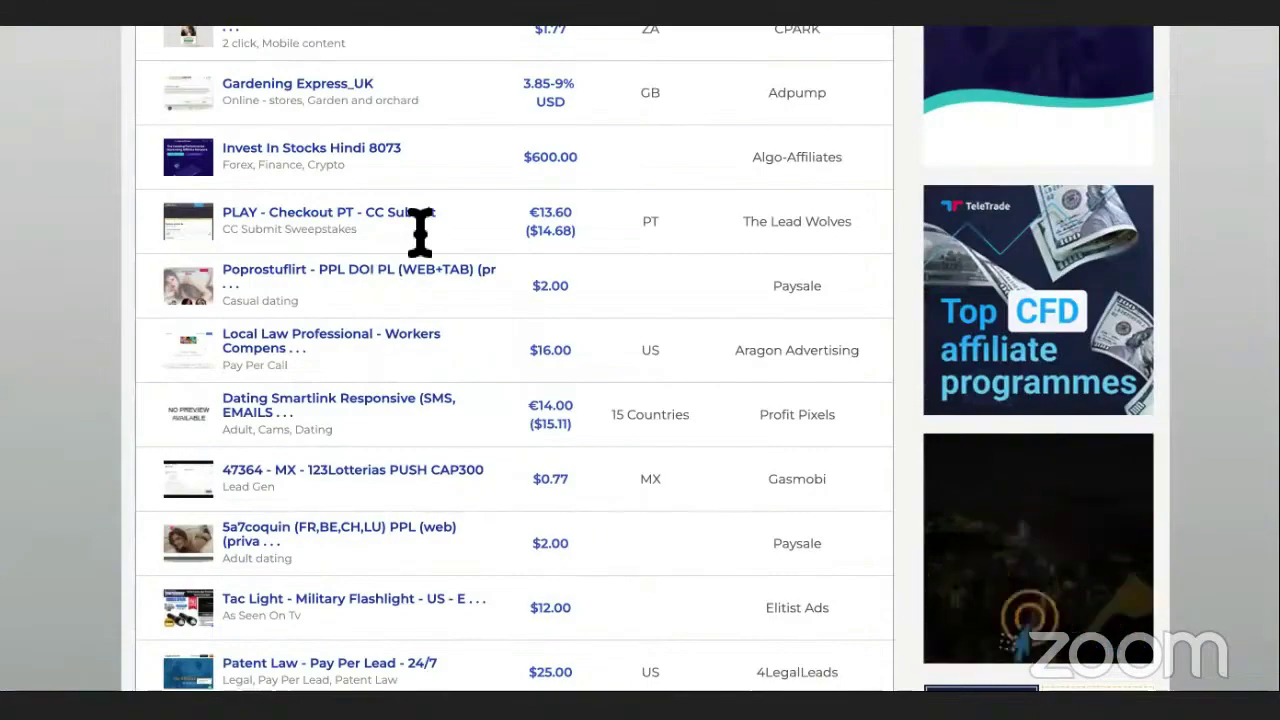
scroll(420, 230, up, 3)
scroll(420, 230, up, 2)
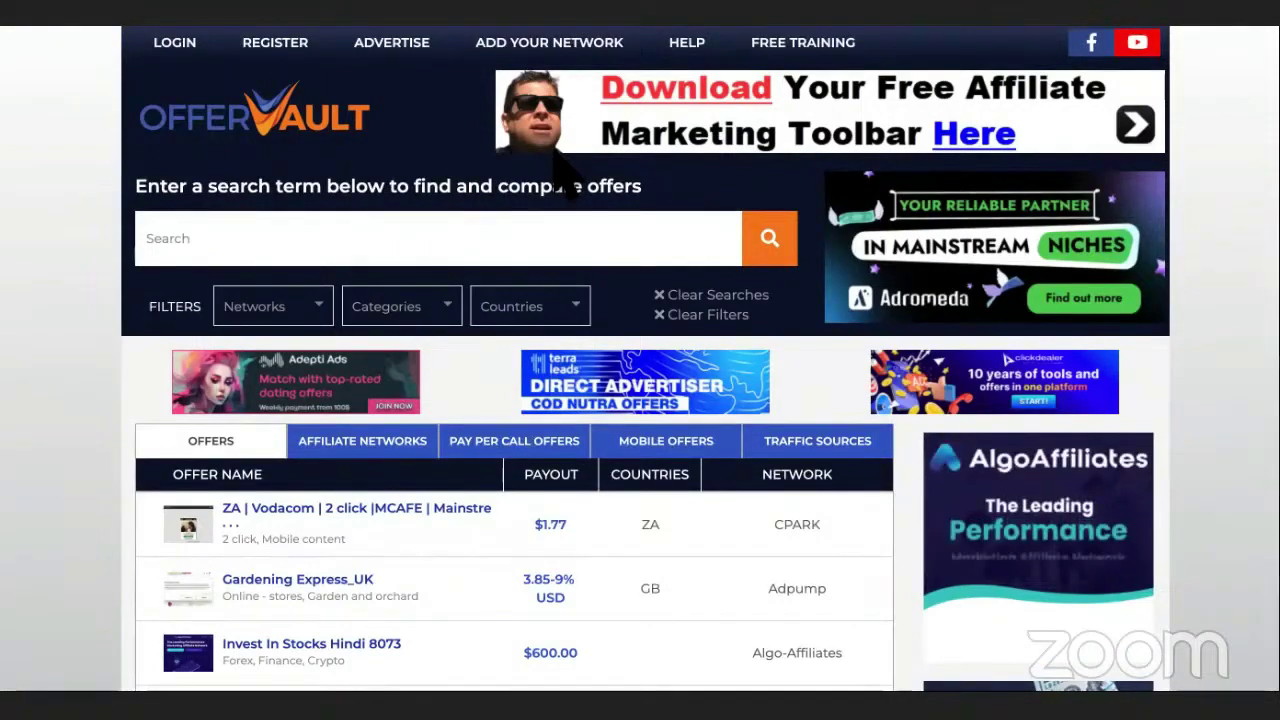
- Switch to the AntiJob Affiliate Army site and review its landing page
key(alt+Tab)
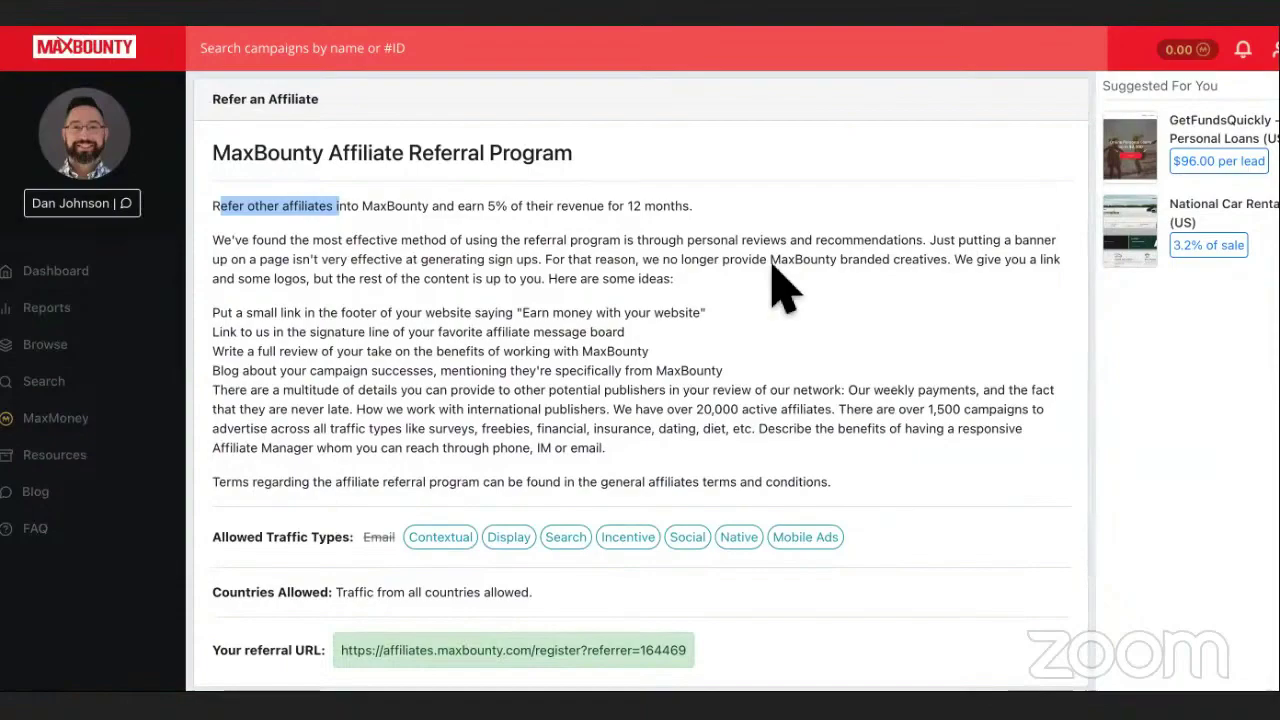
key(ctrl+Tab)
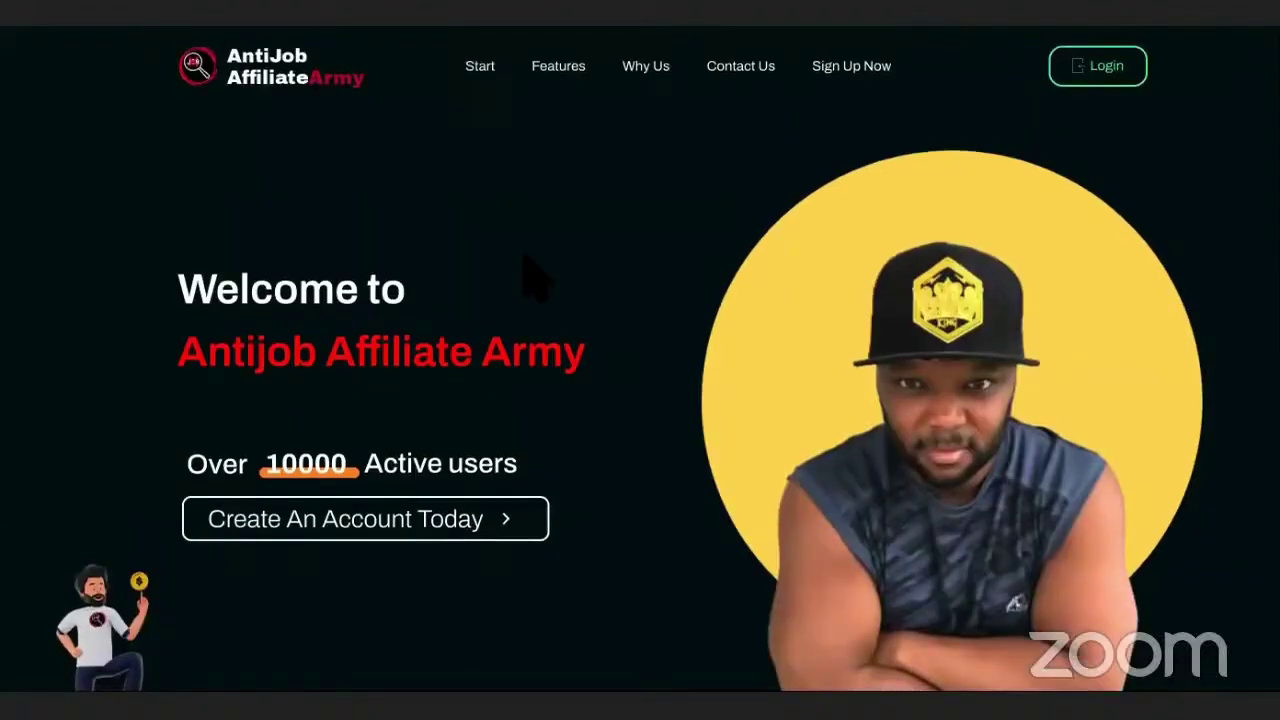
scroll(532, 275, down, 1)
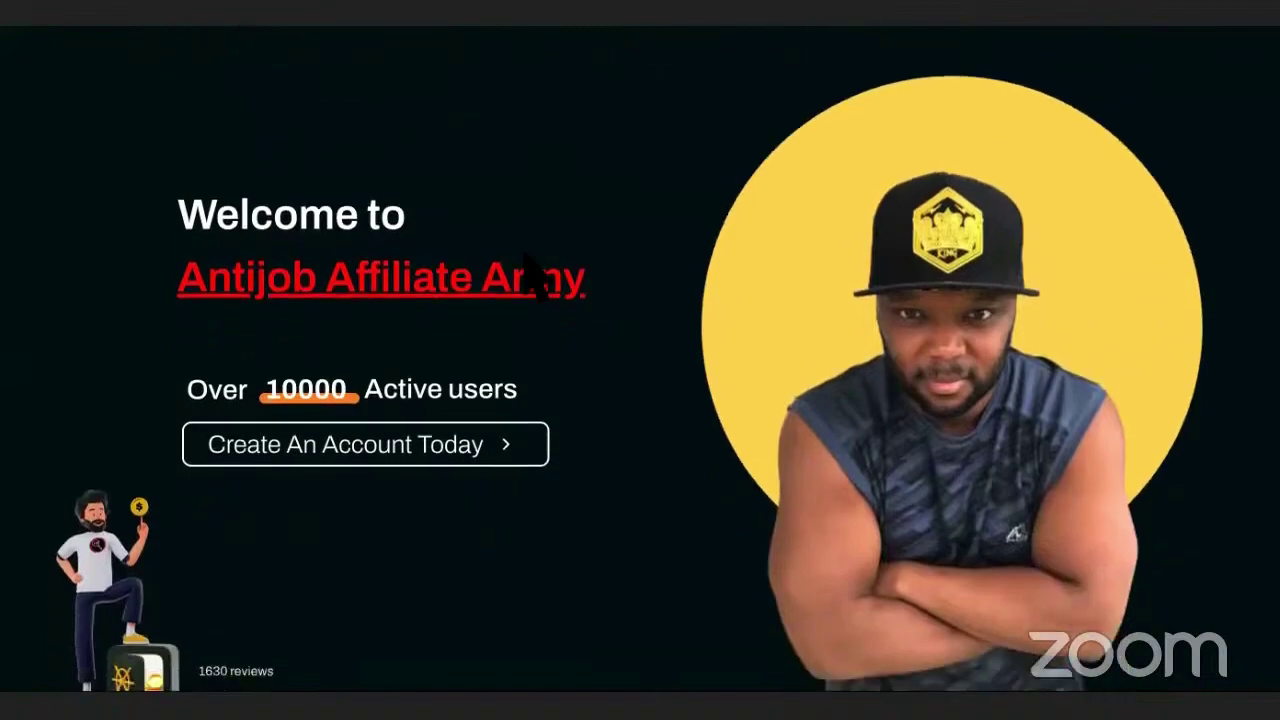
scroll(533, 278, down, 2)
scroll(530, 277, down, 1)
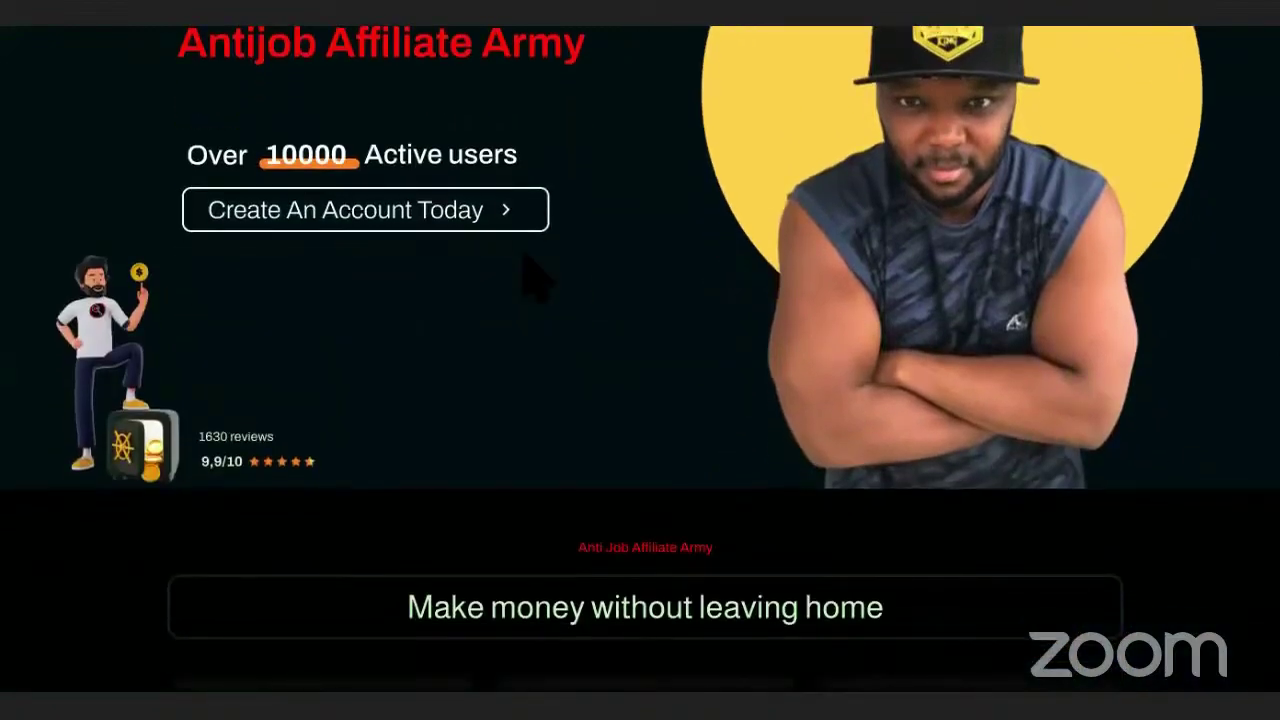
scroll(533, 277, down, 1)
scroll(528, 264, up, 3)
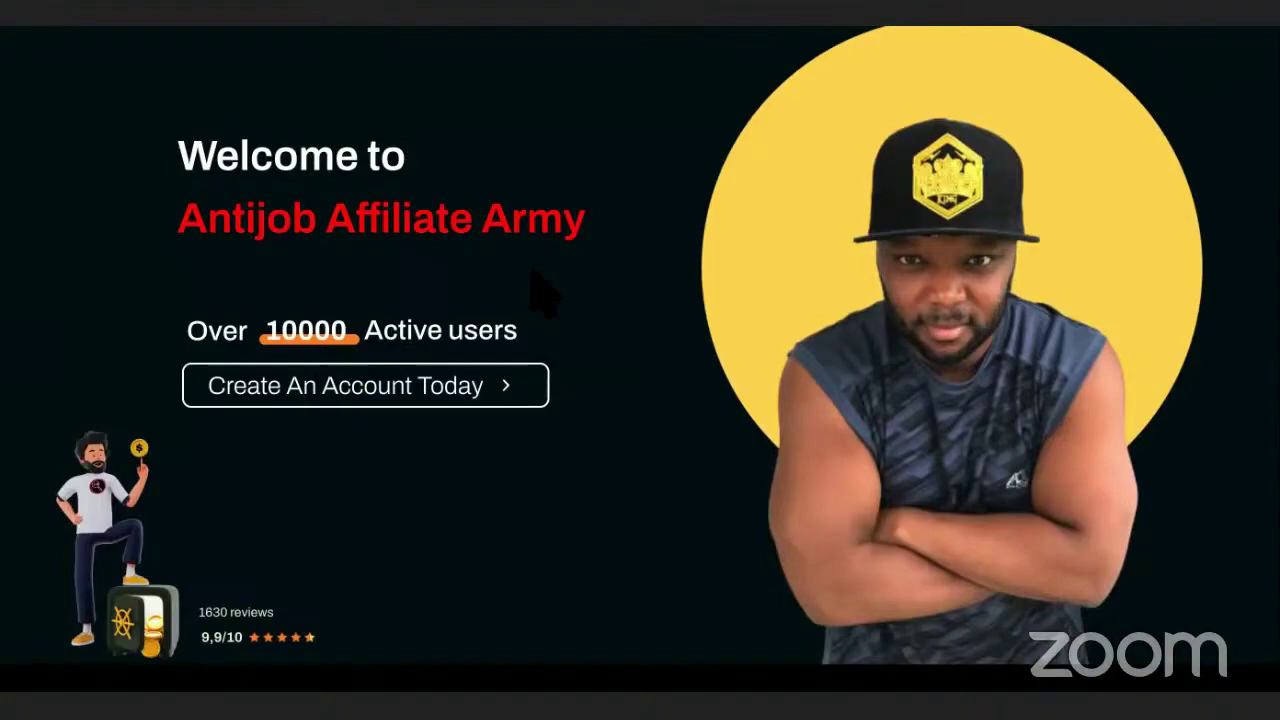
scroll(540, 290, up, 1)
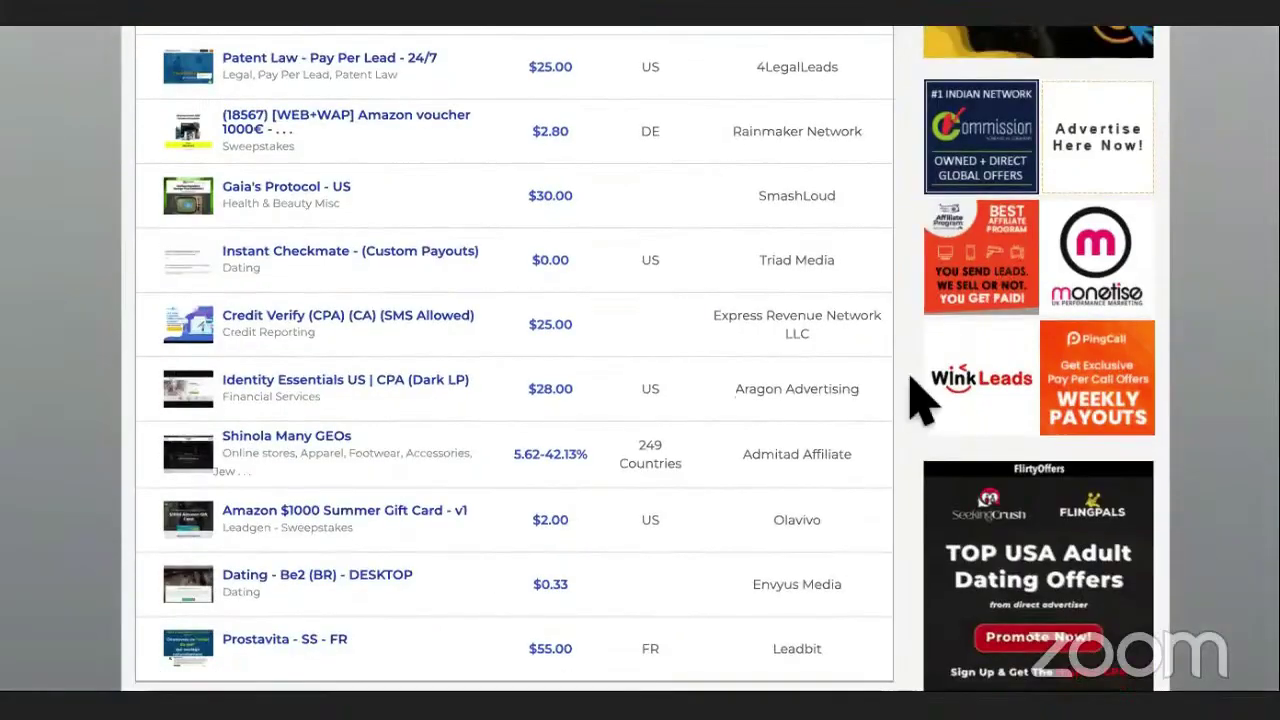
- Review the sidebar ad spaces and offer list on OfferVault again
scroll(929, 400, down, 3)
scroll(920, 400, up, 3)
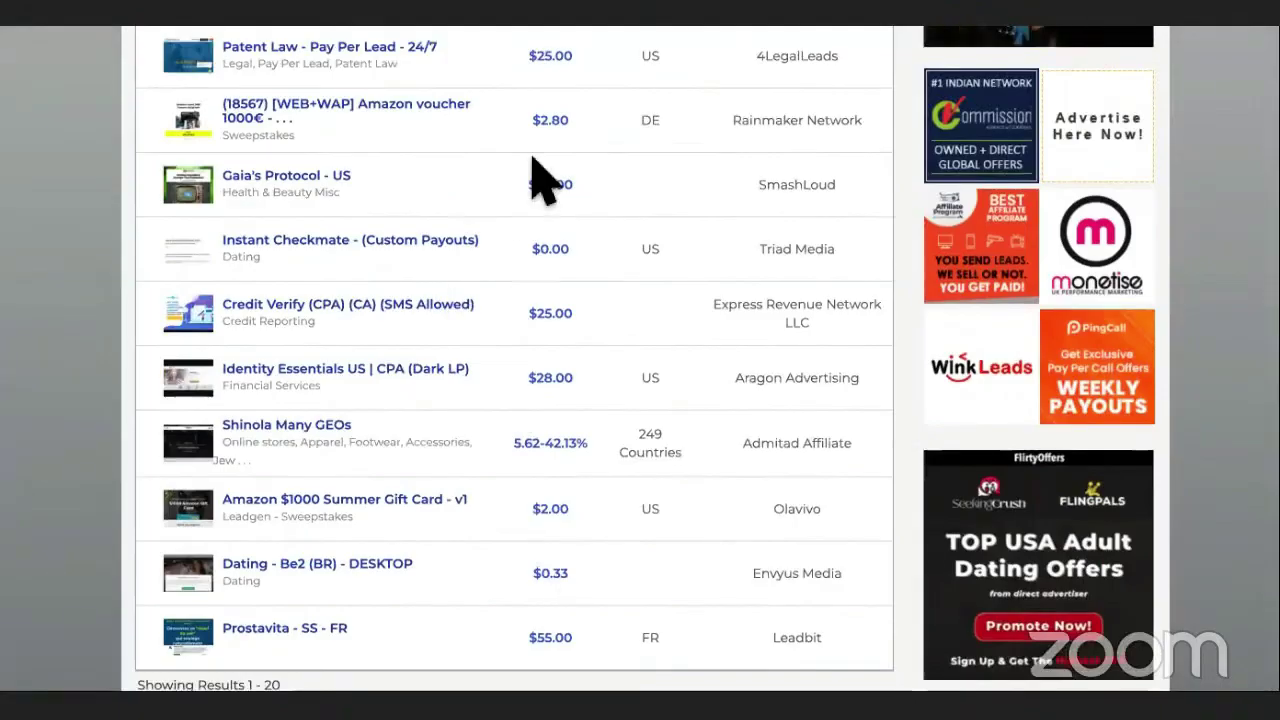
scroll(531, 185, up, 10)
scroll(545, 300, down, 5)
scroll(551, 330, up, 5)
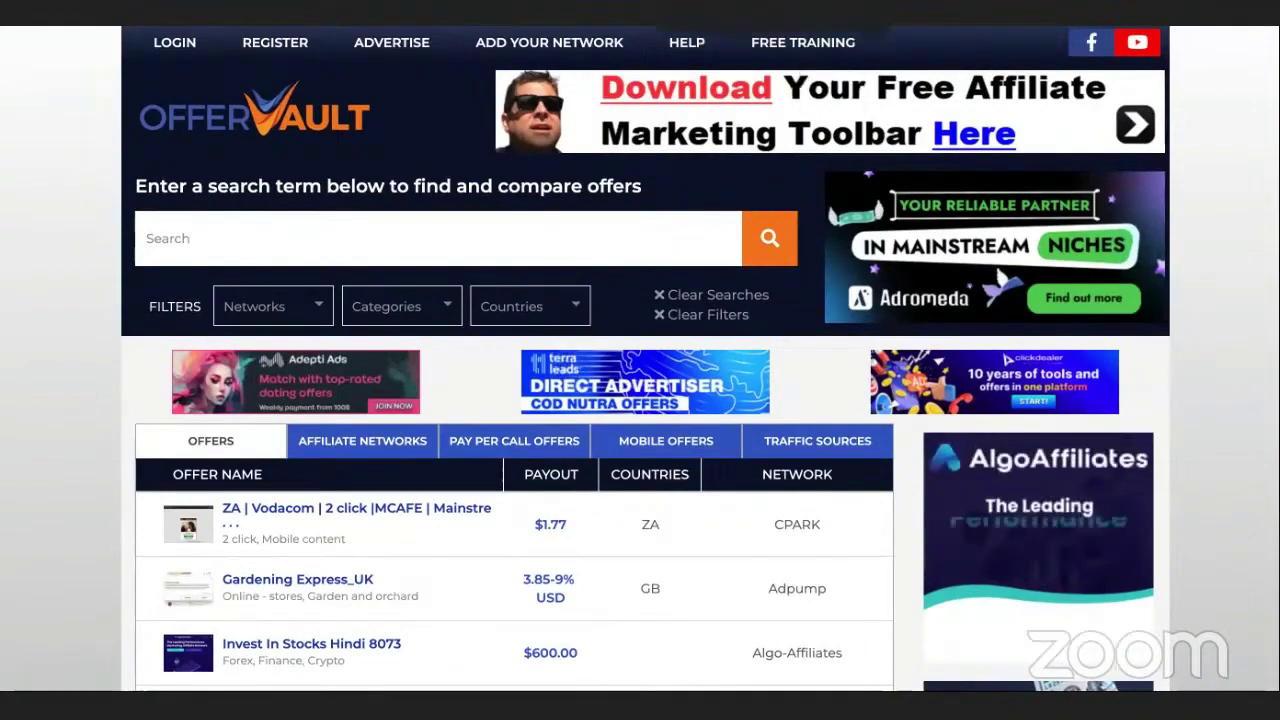
- Switch to the Google Ads Keyword Planner
key(alt+Tab)
click(1136, 124)
click(1160, 131)
click(785, 424)
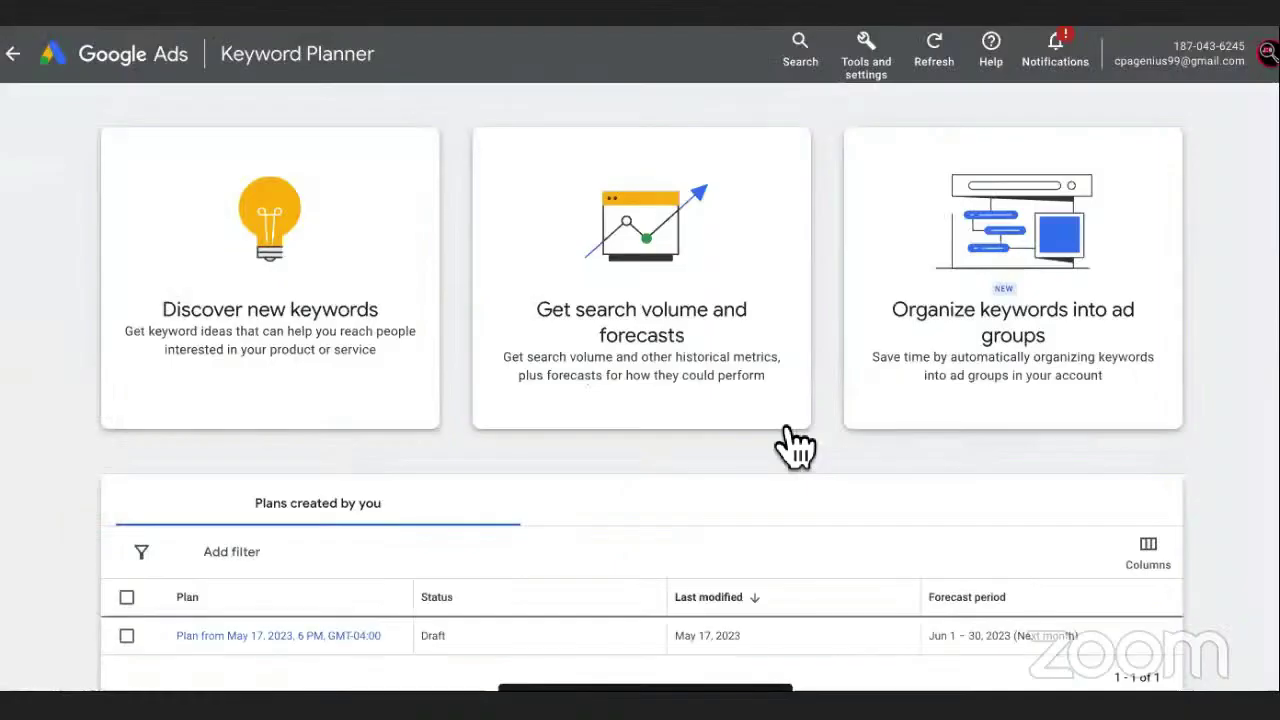
- Get the search volume and forecasts for the keyword "offervault" and check its average monthly searches
click(692, 275)
text(offer)
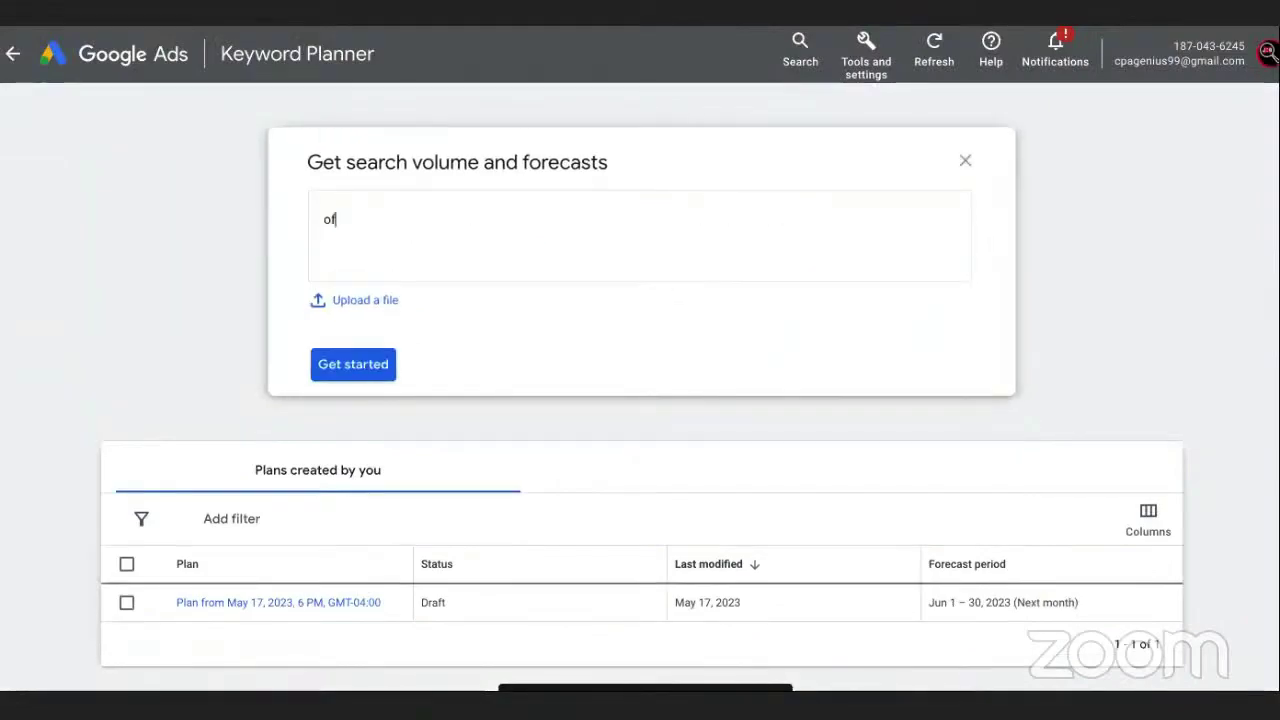
text(vault)
click(350, 364)
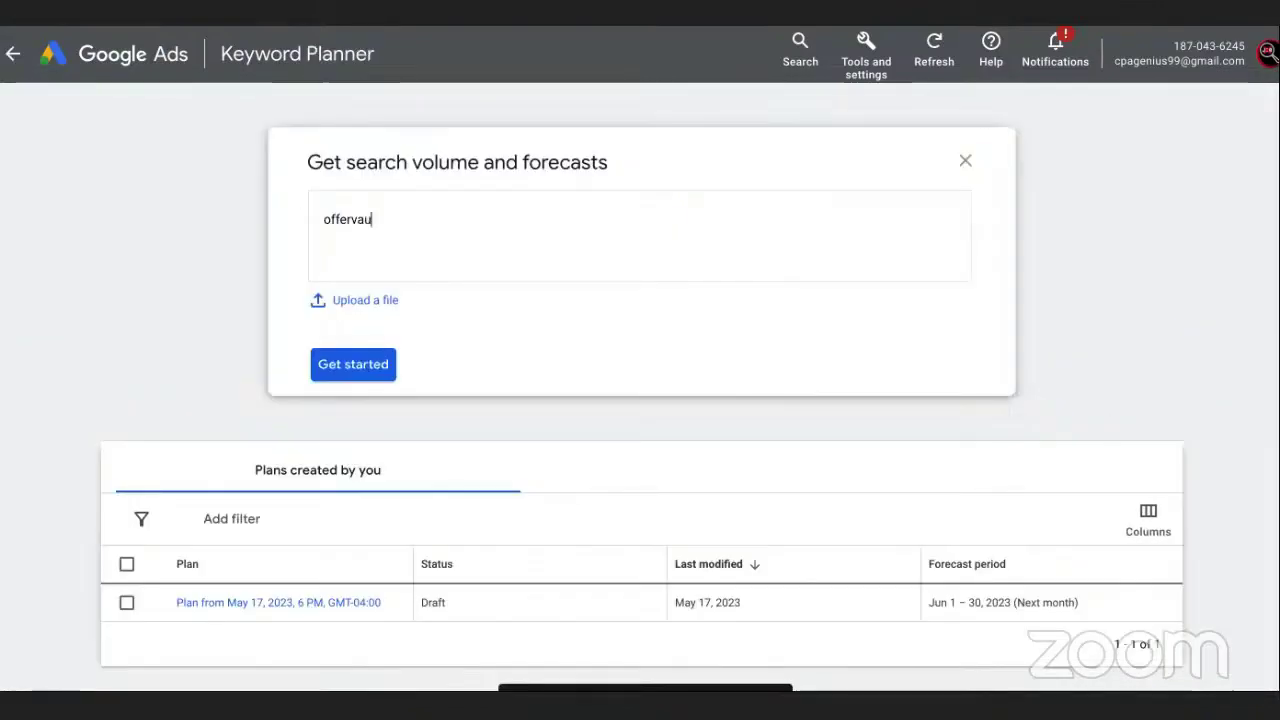
text(lt)
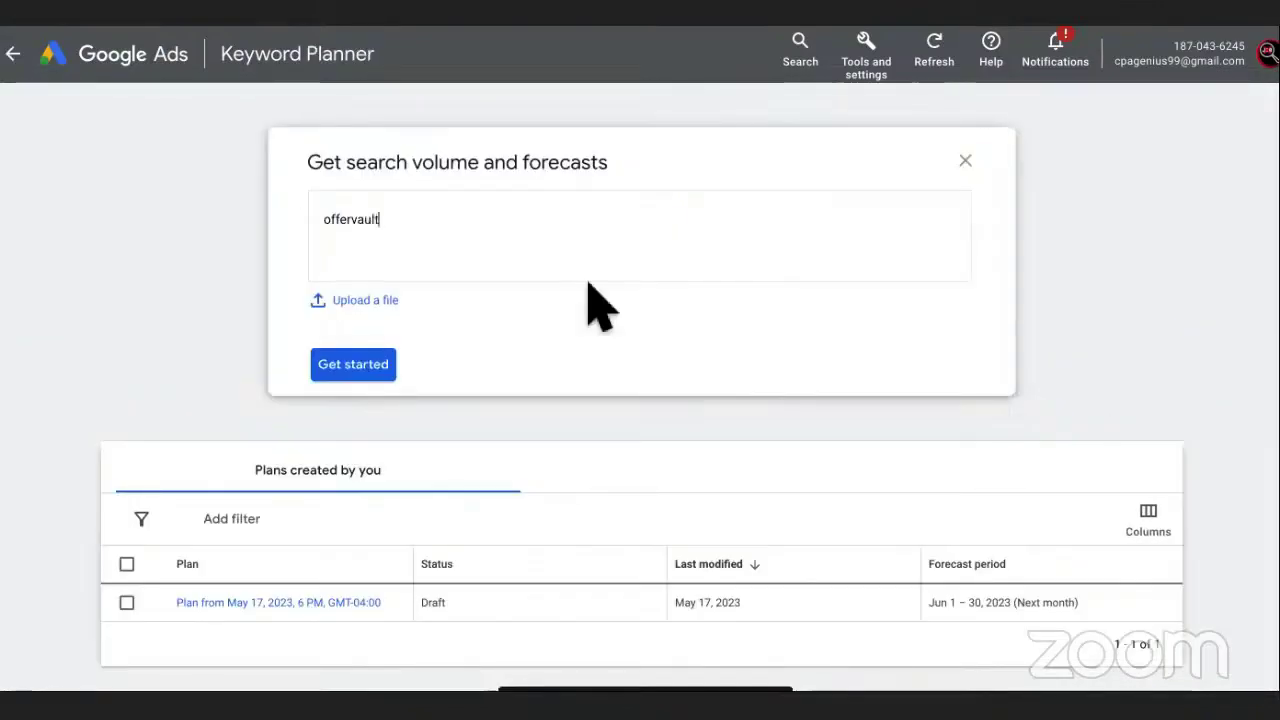
click(352, 365)
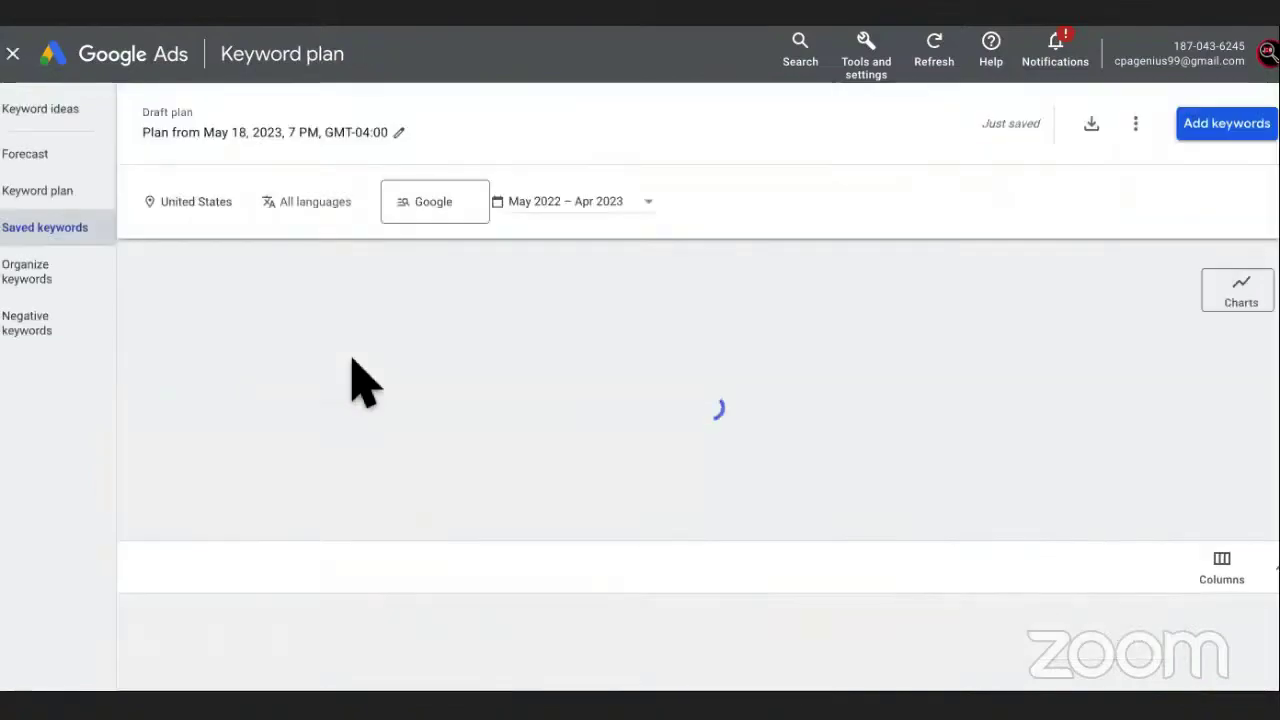
drag(314, 660, 362, 655)
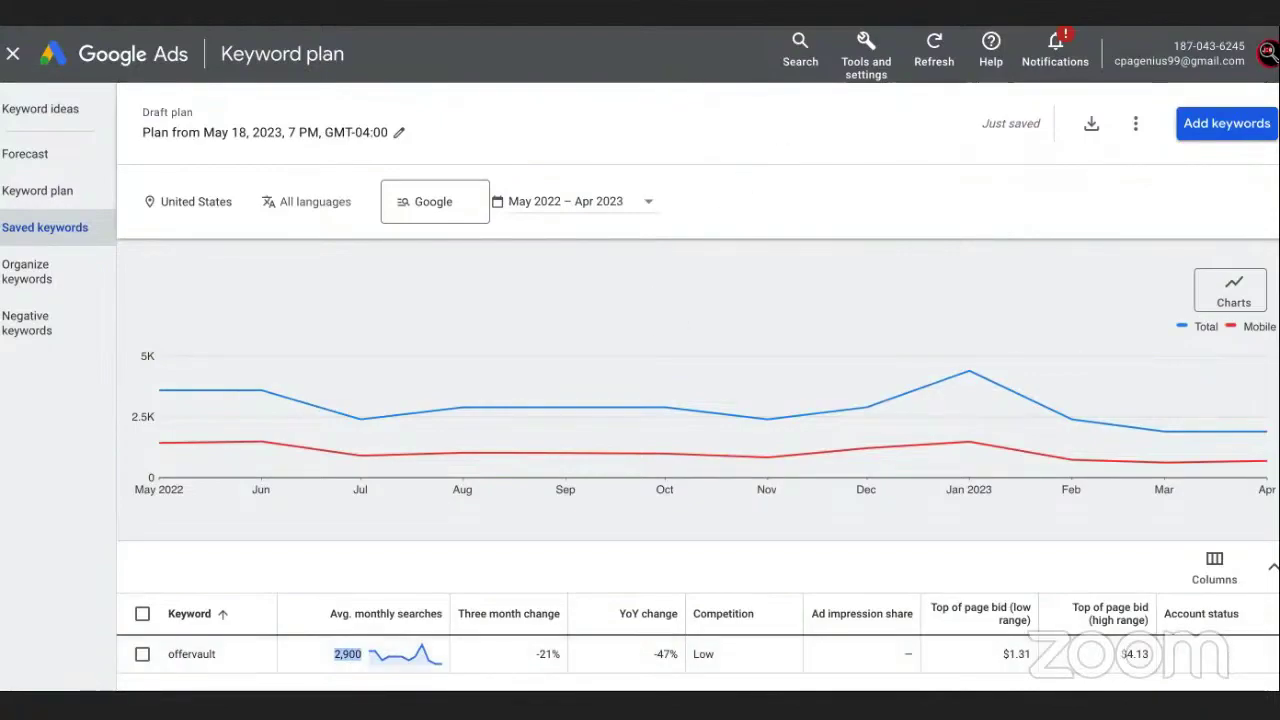
- Switch to the OfferVault site and review its header banners, sidebar ads and offer list
key(ctrl+Tab)
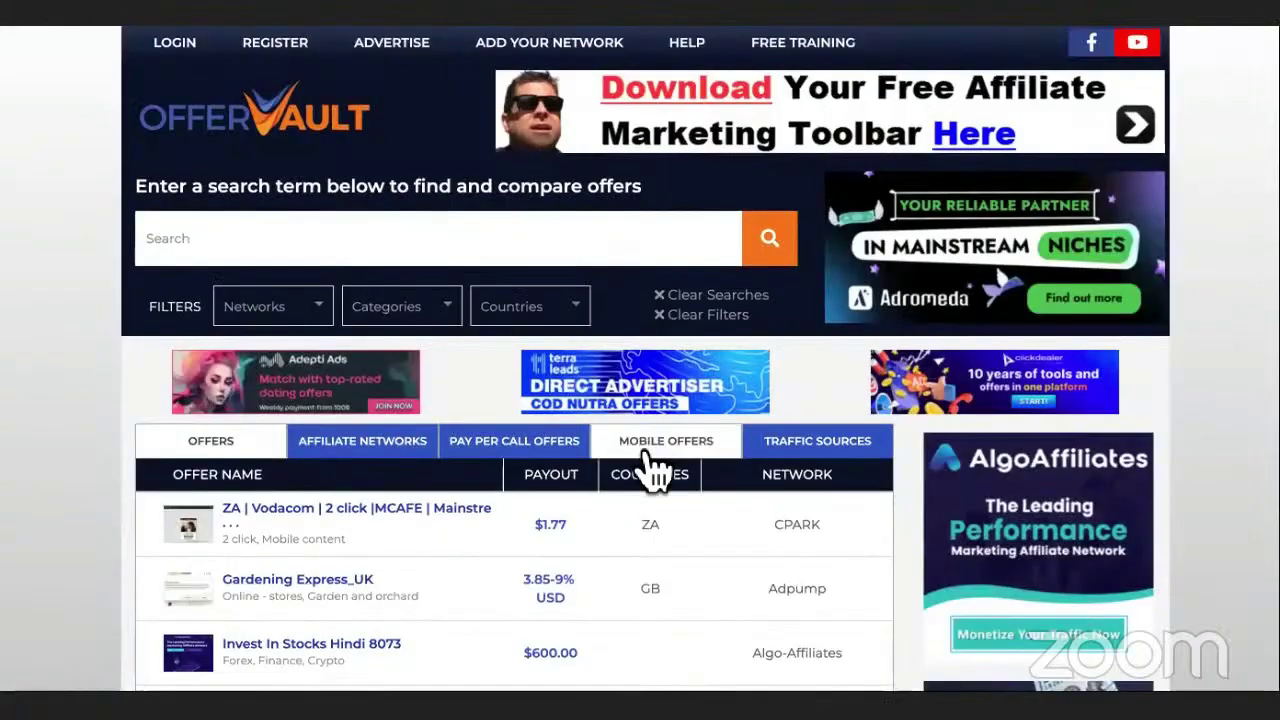
scroll(651, 471, down, 3)
scroll(651, 463, up, 4)
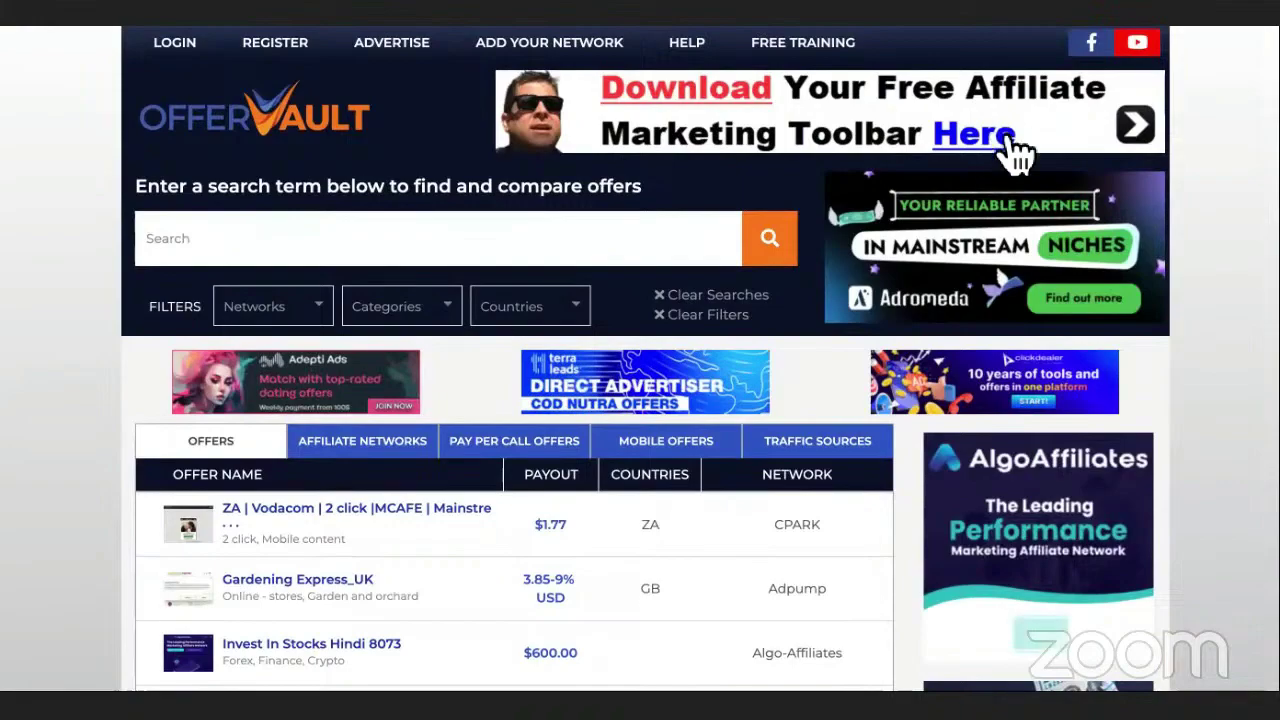
scroll(1030, 270, down, 2)
scroll(700, 400, down, 2)
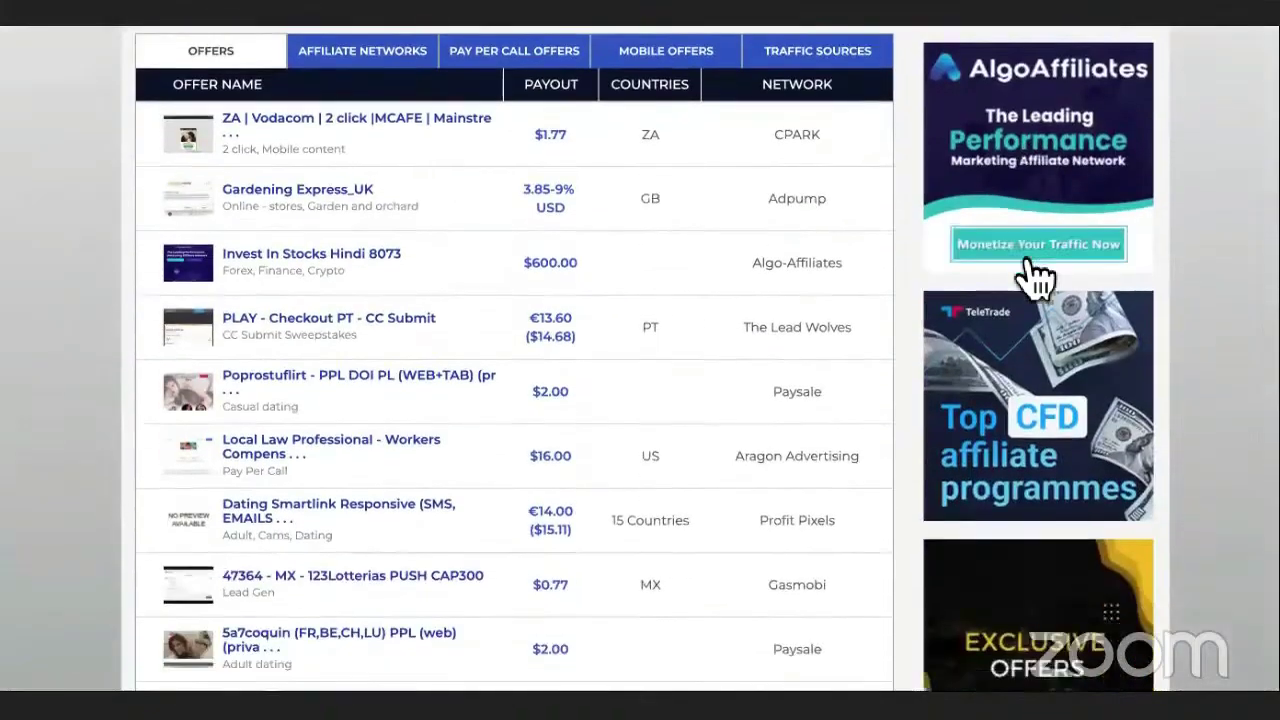
scroll(394, 491, up, 2)
scroll(405, 455, down, 2)
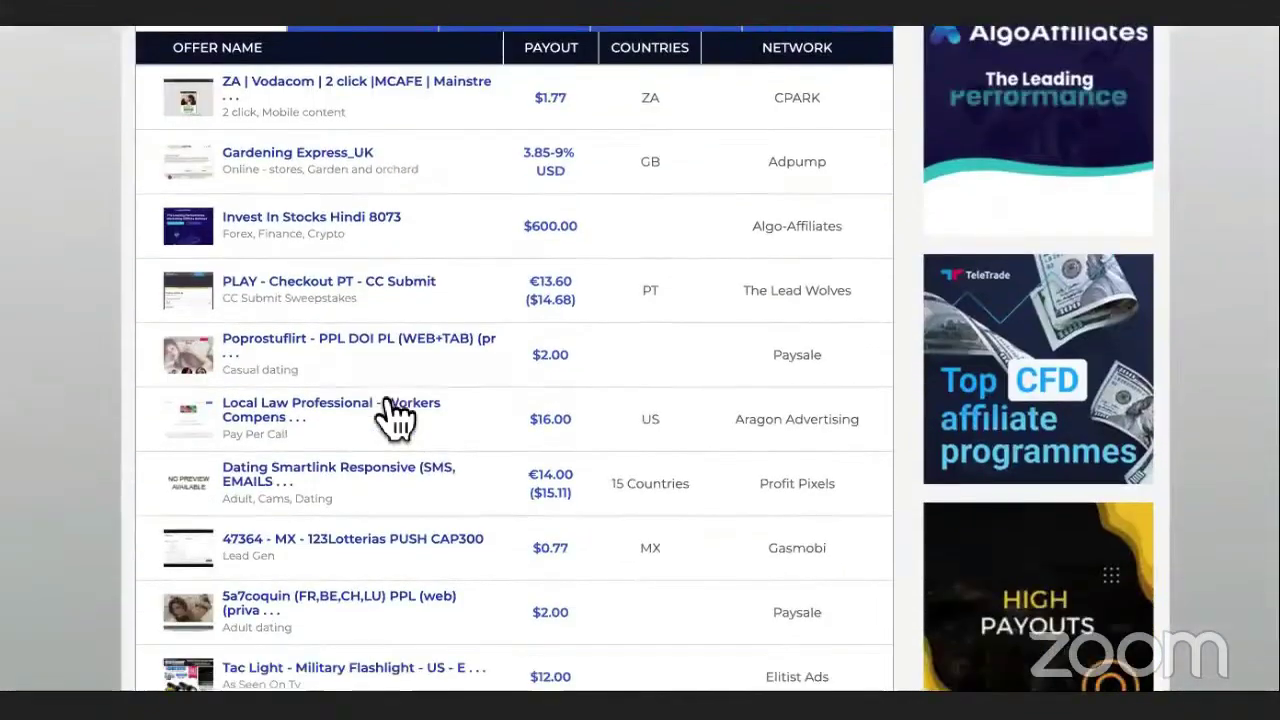
scroll(480, 450, down, 4)
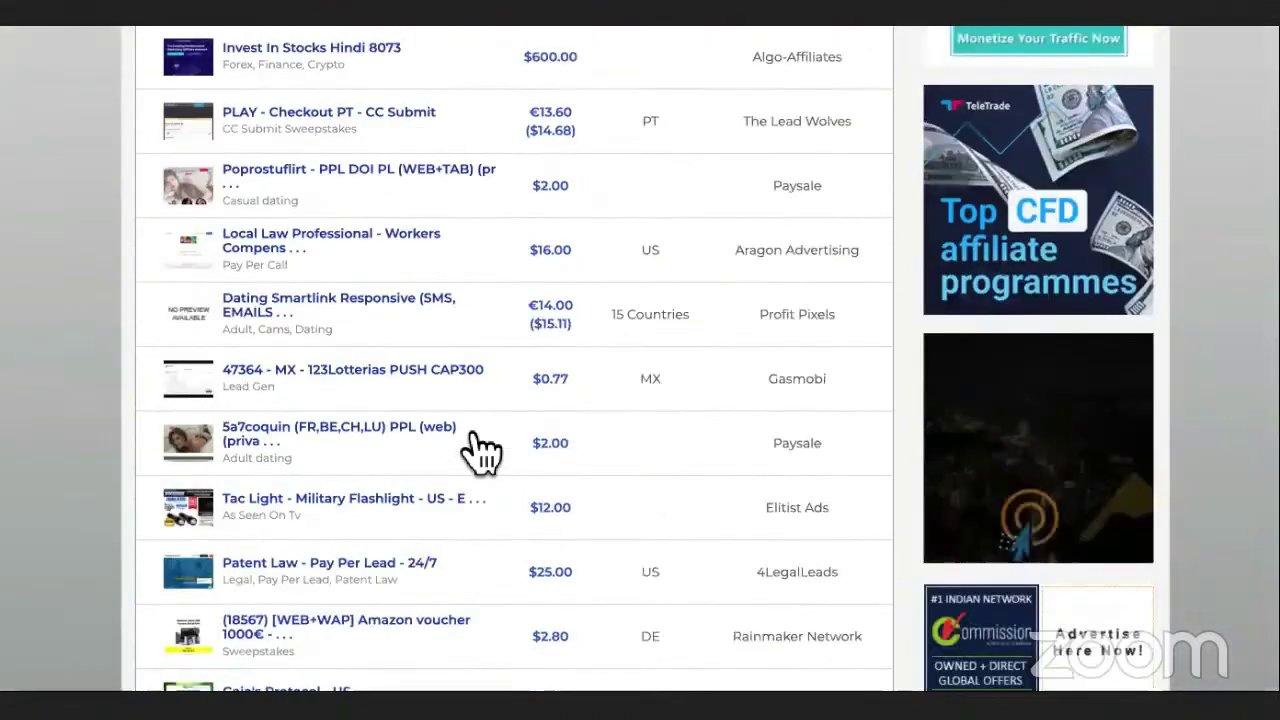
scroll(480, 452, up, 2)
- Switch to the AntiJob Affiliate Army site and look over its landing page
key(Home)
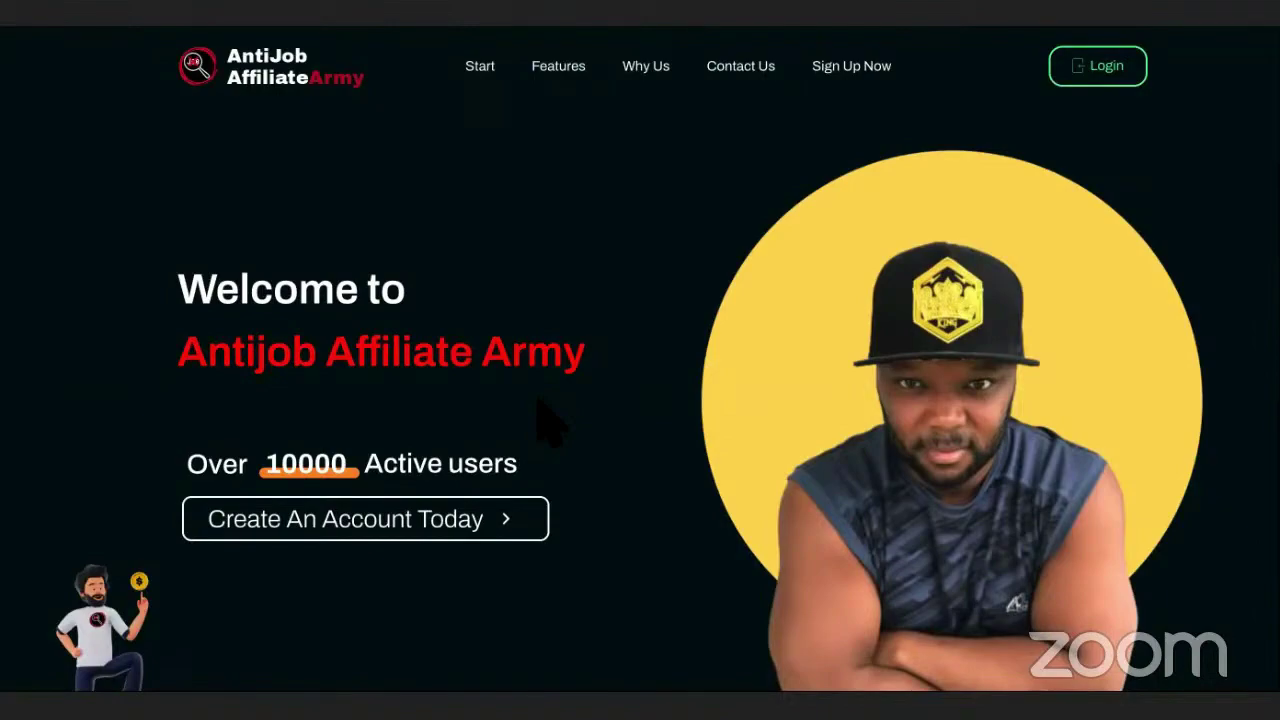
scroll(551, 423, down, 2)
scroll(545, 420, up, 2)
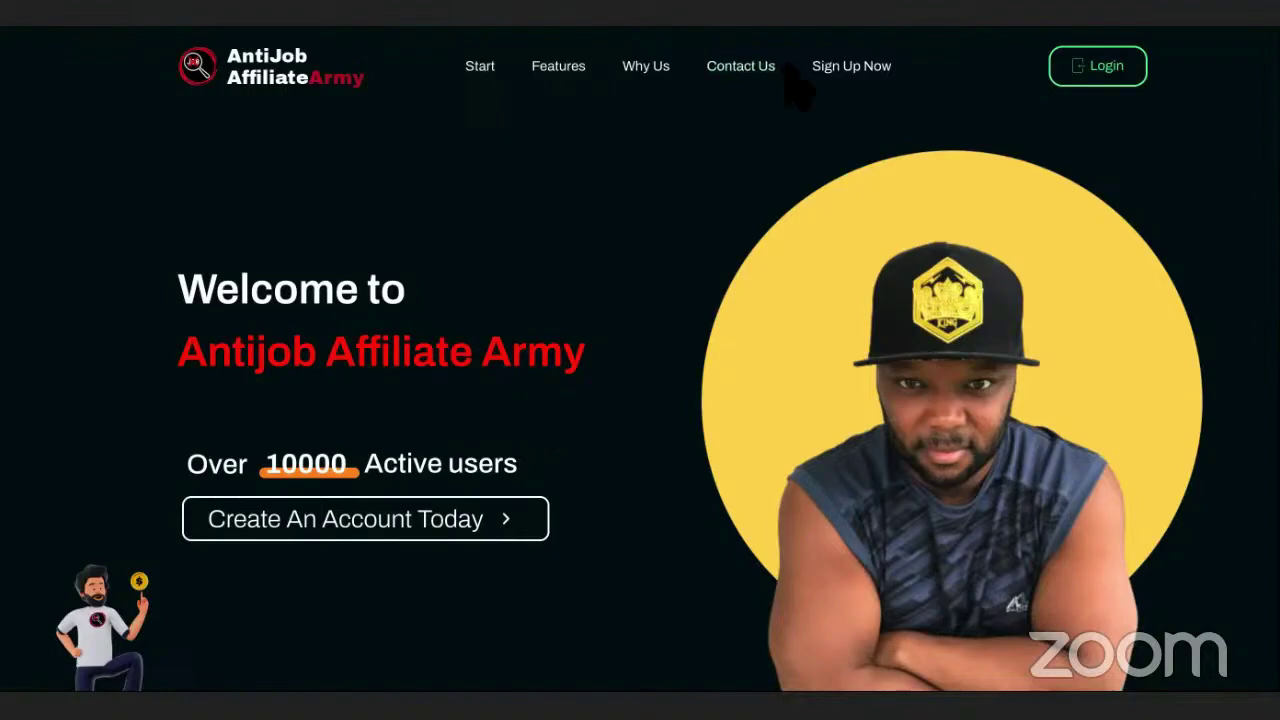
- Return to OfferVault and compare the ad placements beside the full offer list with those in the header
key(ctrl+Tab)
scroll(814, 380, down, 20)
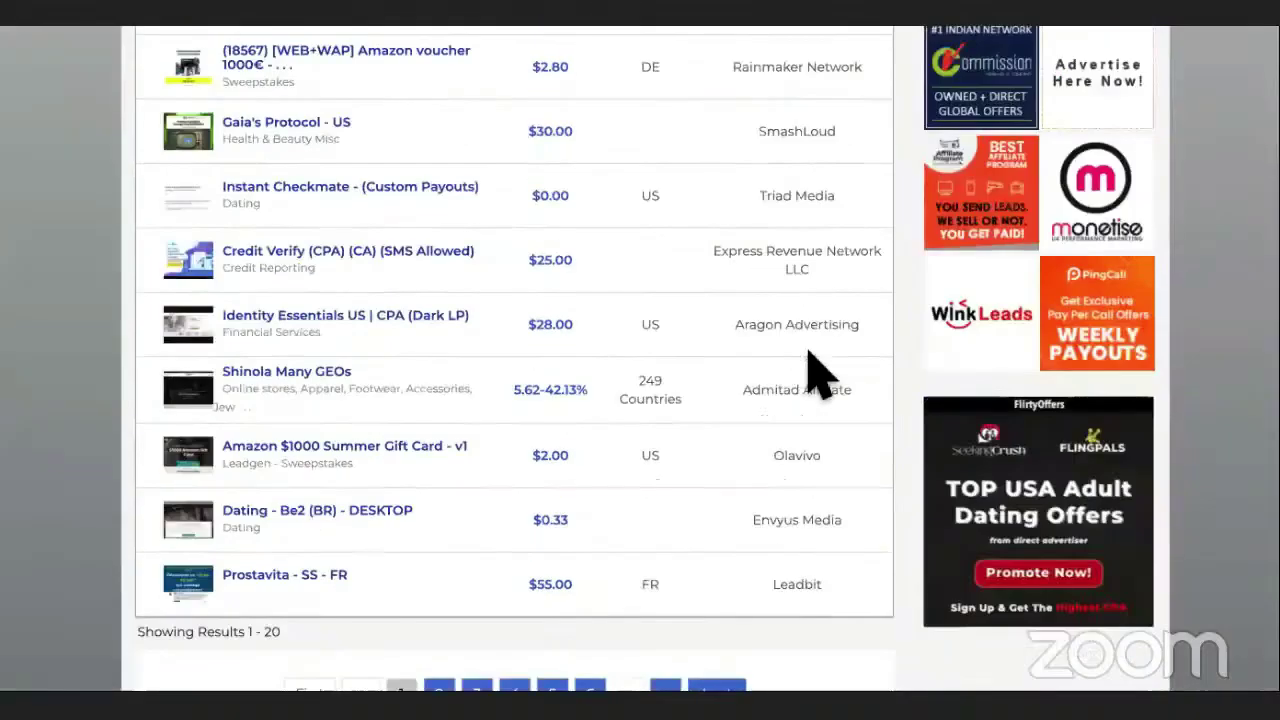
scroll(812, 425, up, 15)
scroll(810, 430, up, 5)
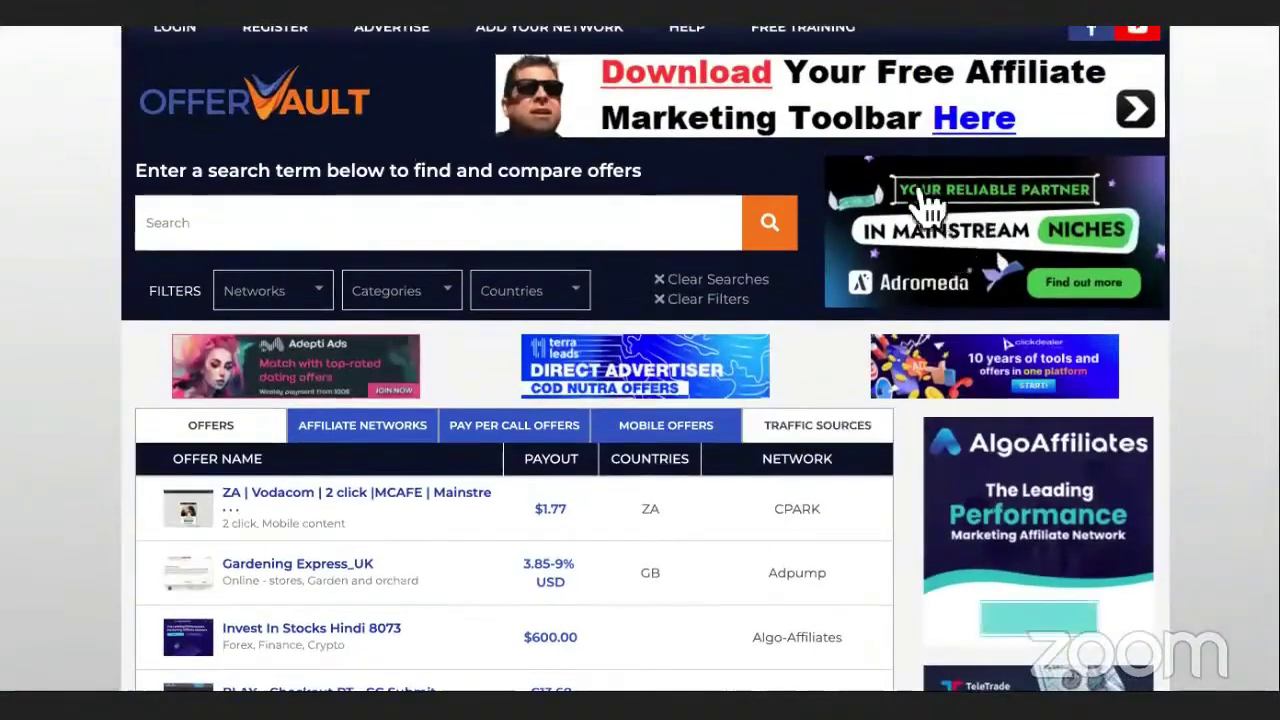
scroll(1066, 503, down, 10)
scroll(1066, 503, down, 5)
scroll(1063, 500, up, 15)
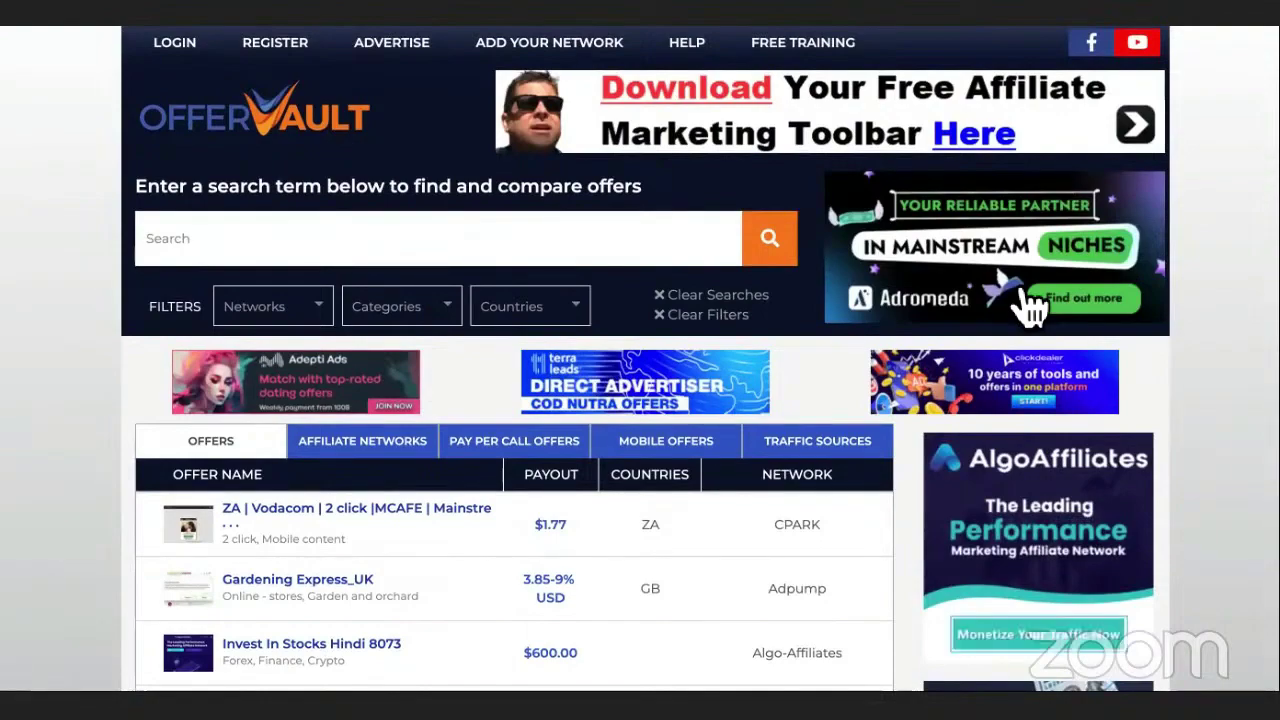
- Switch to the Google Docs document and review the listed monetization methods from Rank and Rent to Sponsored Posts, ending at empty item 14
key(ctrl+Tab)
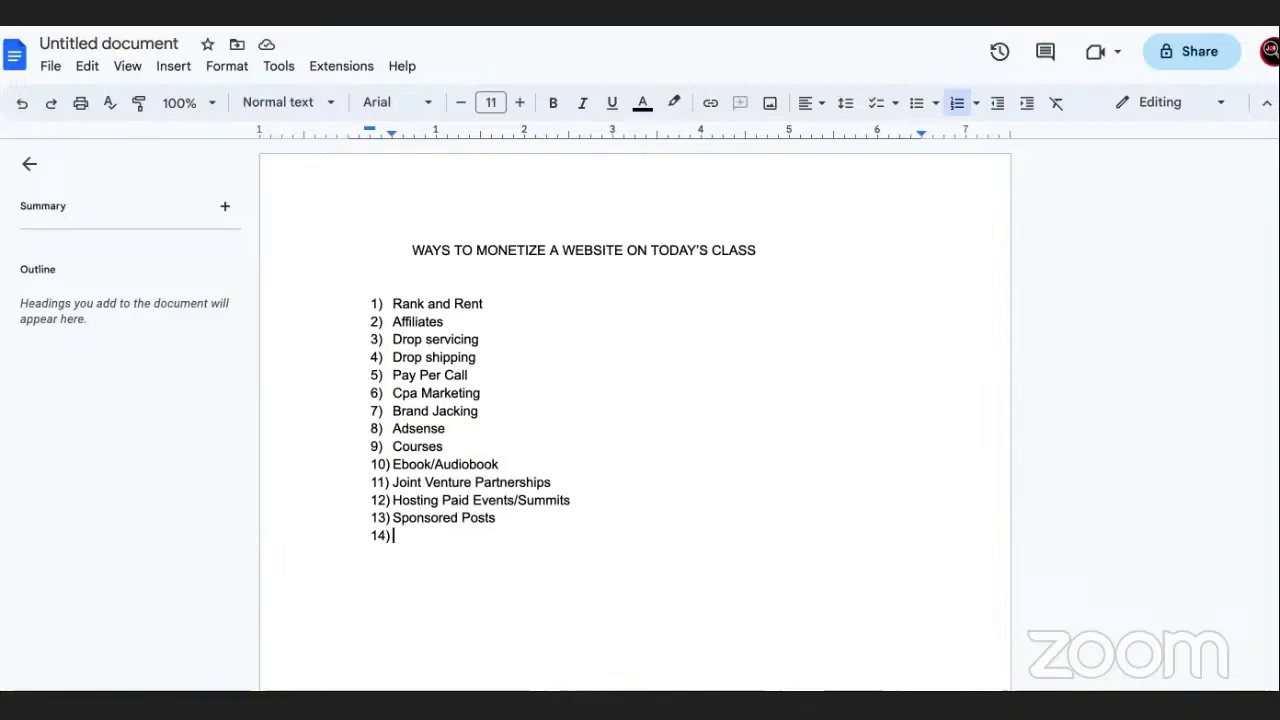
drag(382, 365, 392, 300)
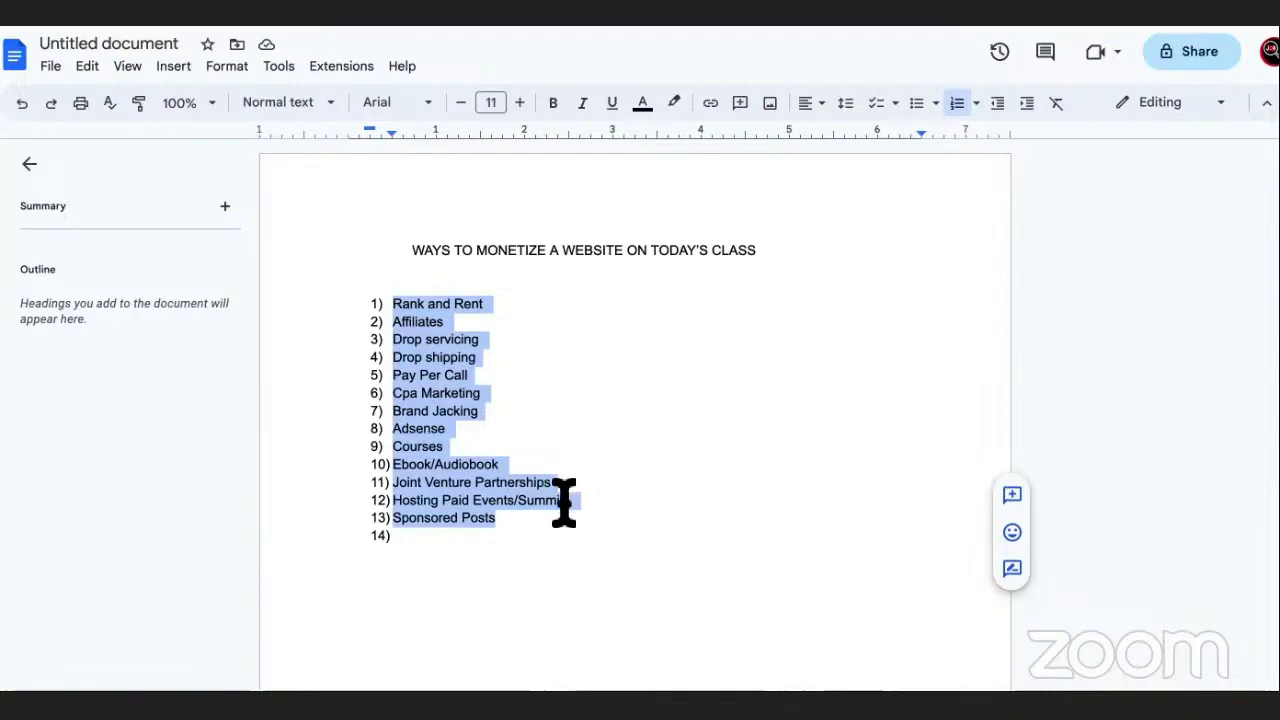
double_click(418, 428)
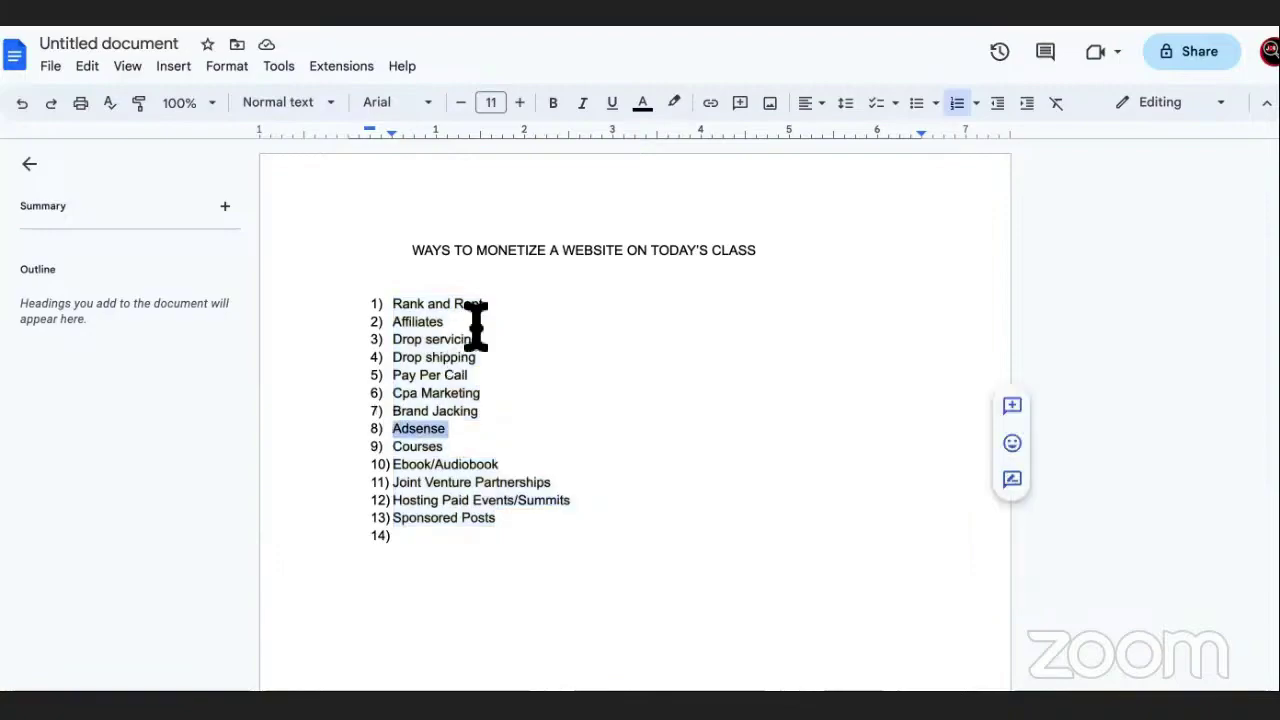
double_click(402, 321)
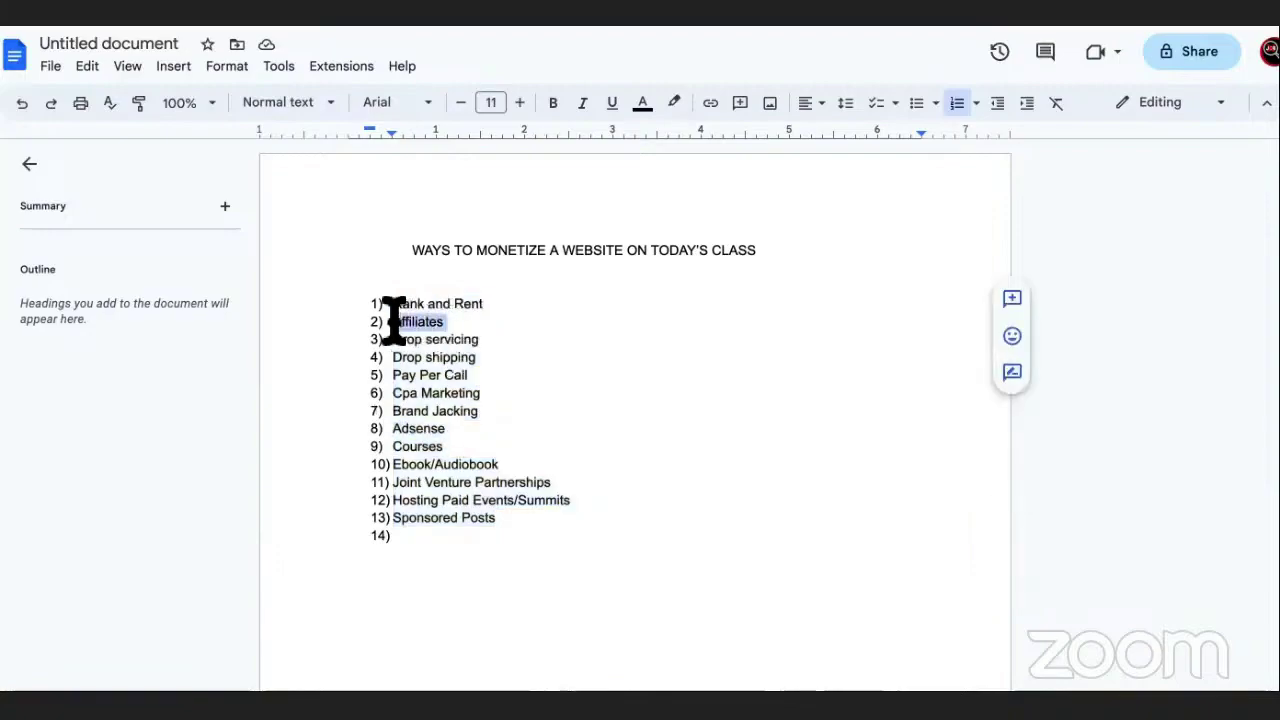
drag(490, 305, 404, 310)
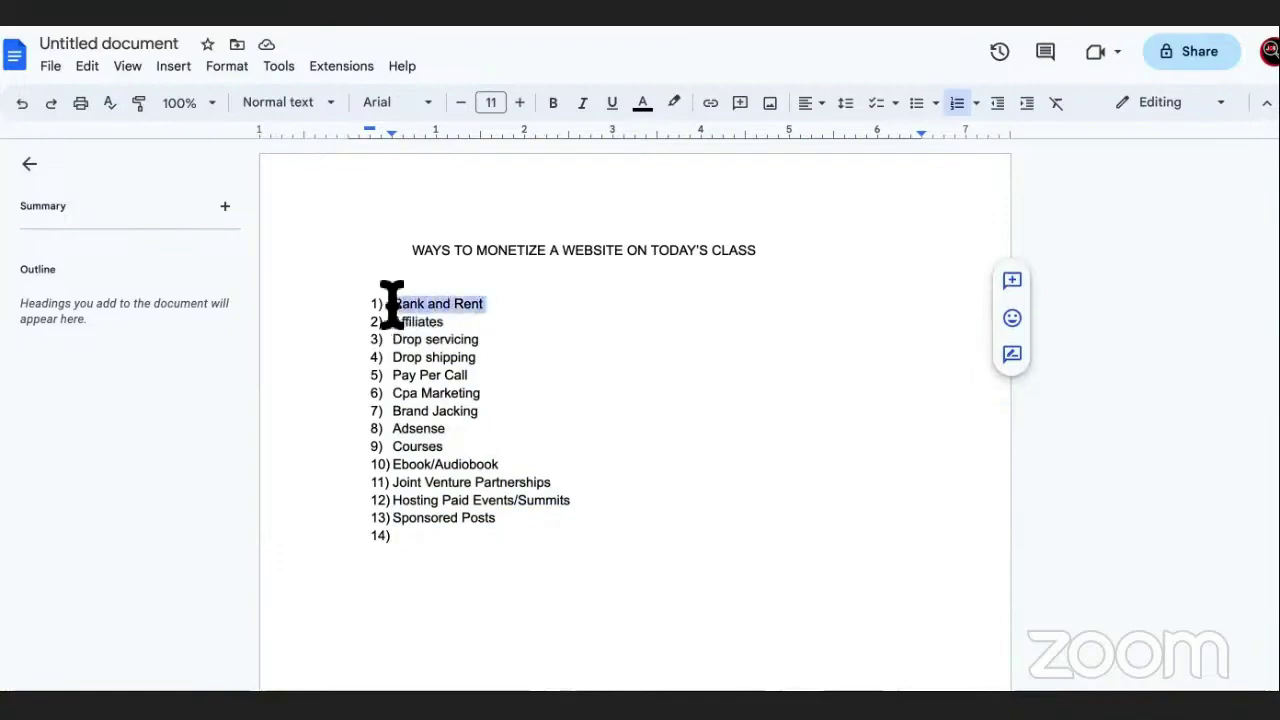
drag(496, 518, 392, 322)
click(442, 543)
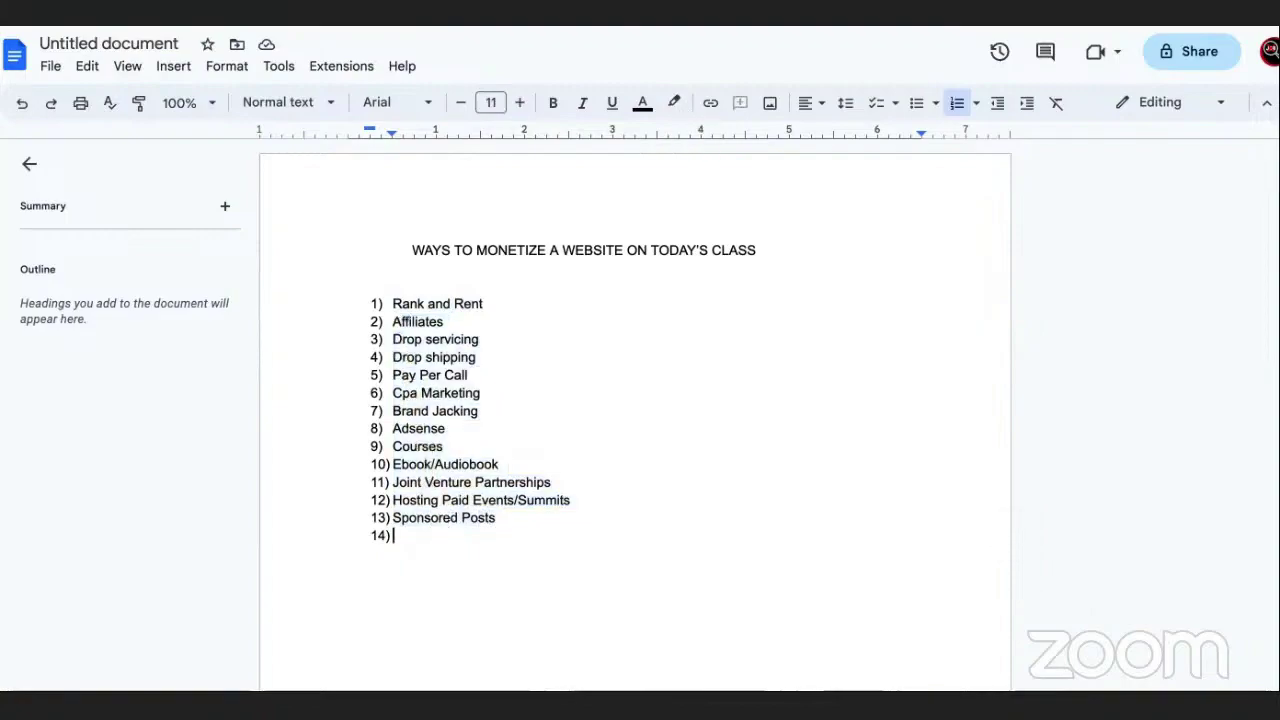
- Check the Google results for "how to get my business license", and return to the Keyword Planner to remove the offervault plan
key(ctrl+Tab)
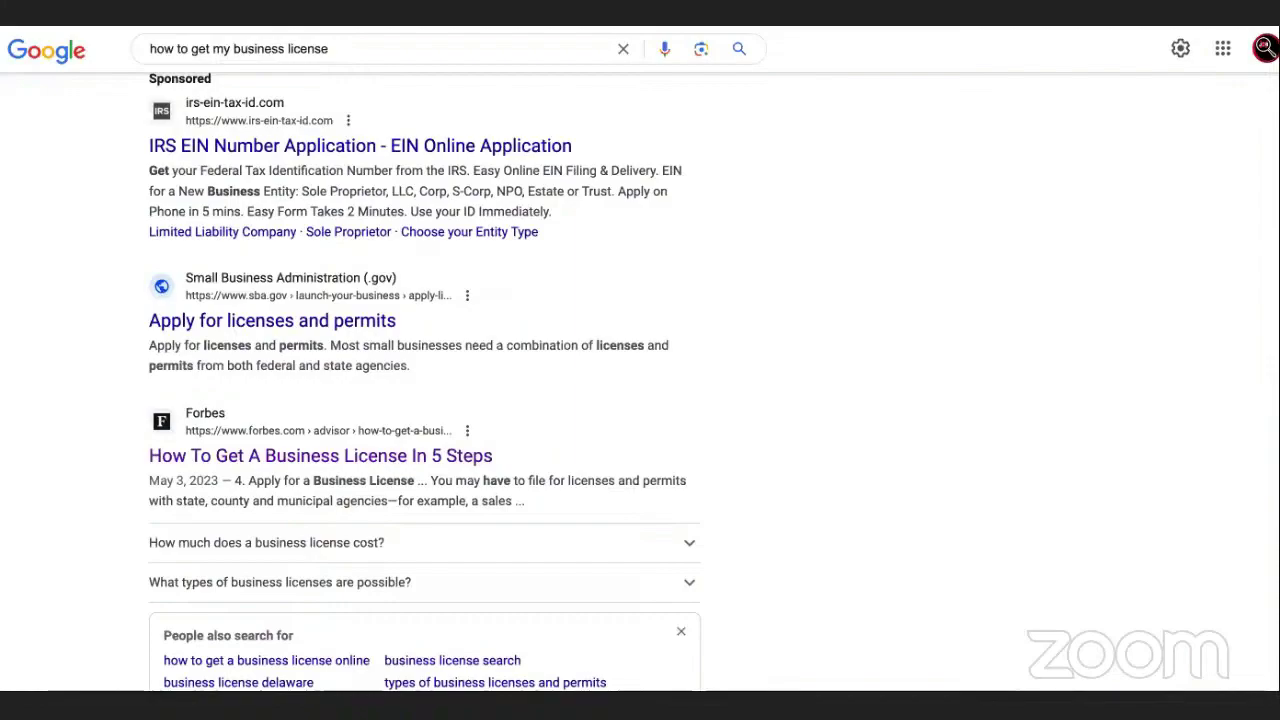
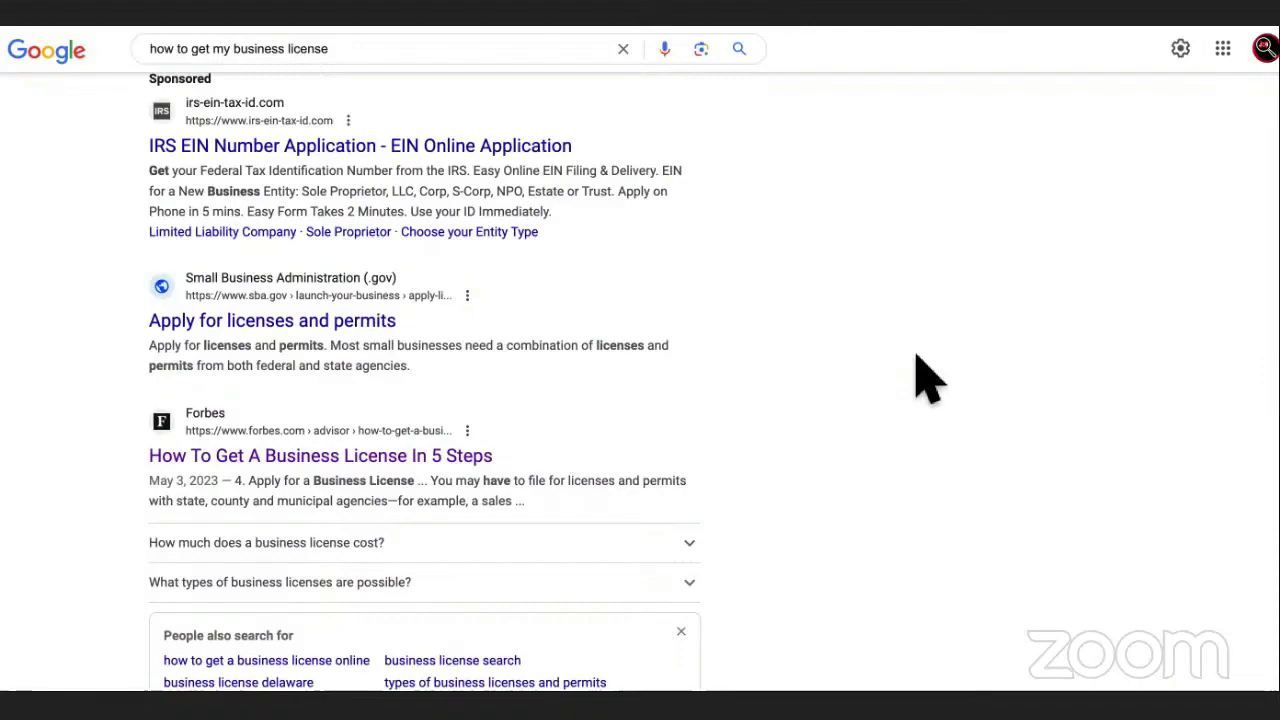
scroll(925, 378, up, 5)
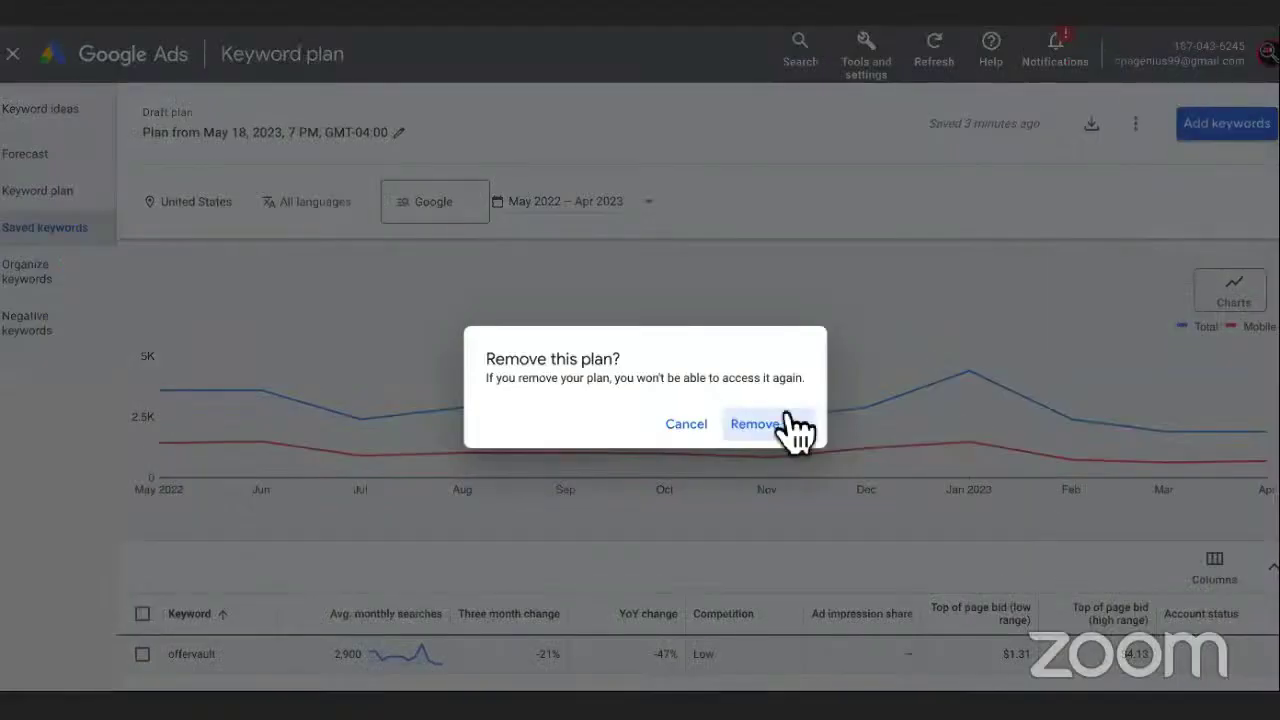
click(787, 428)
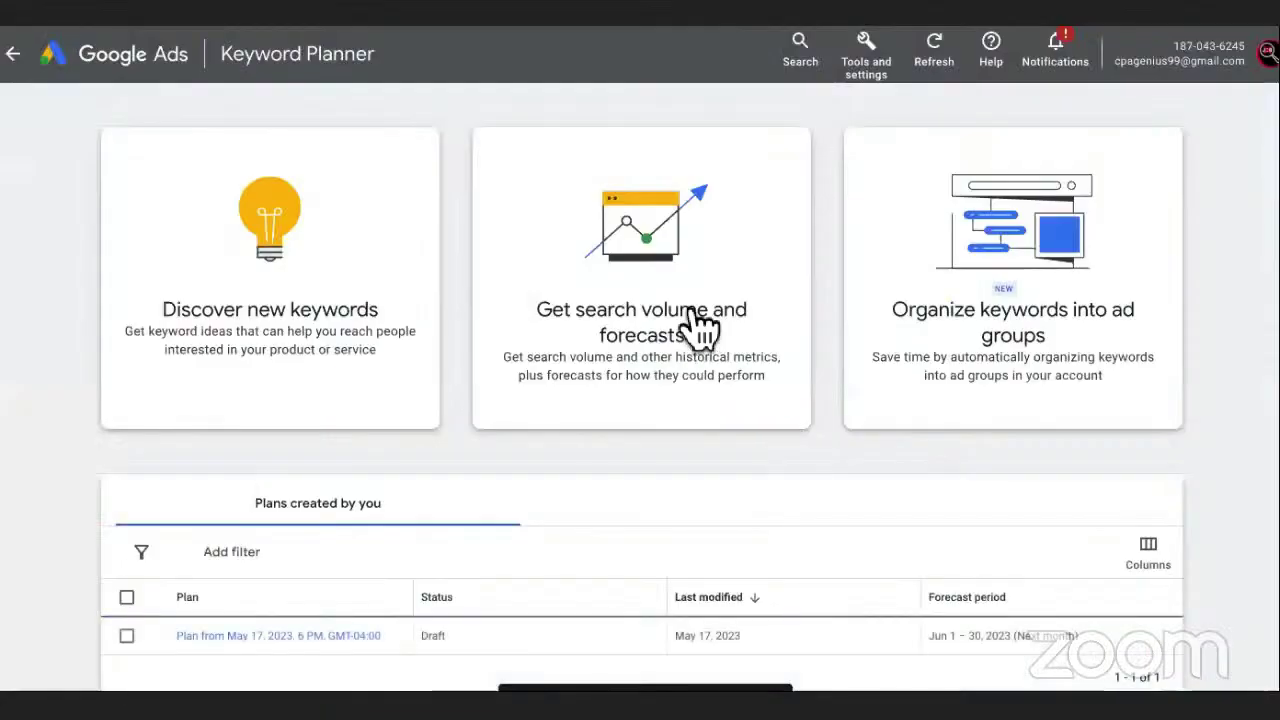
- Look up the search volume and monthly trend for the keyword "backlinks for sale", and remove its plan
click(694, 326)
text(backlinks for sale)
click(358, 368)
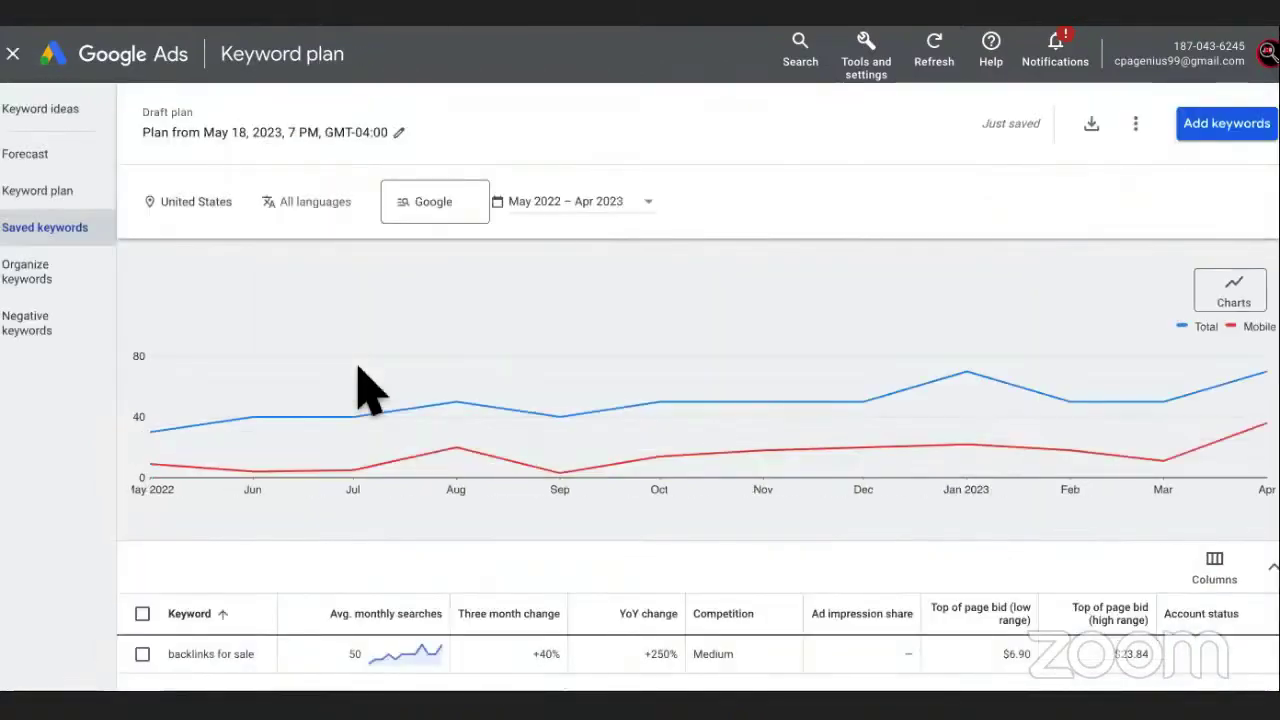
mouse_move(420, 648)
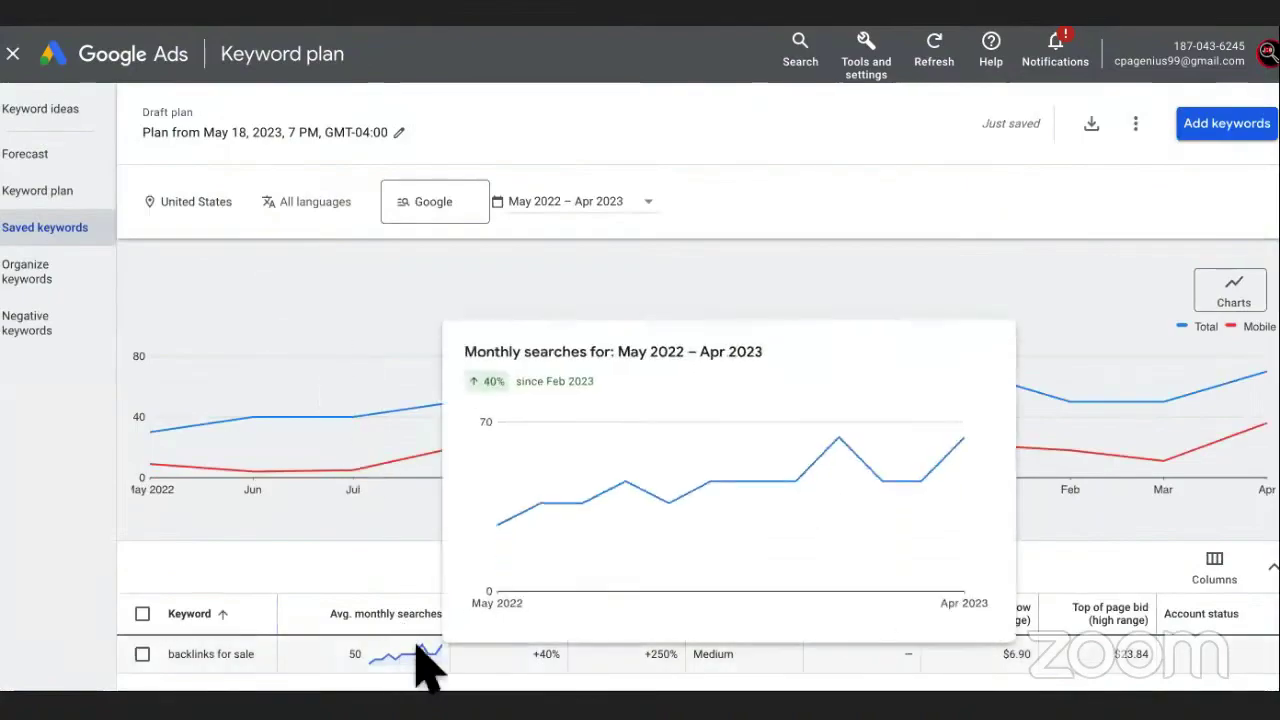
click(800, 443)
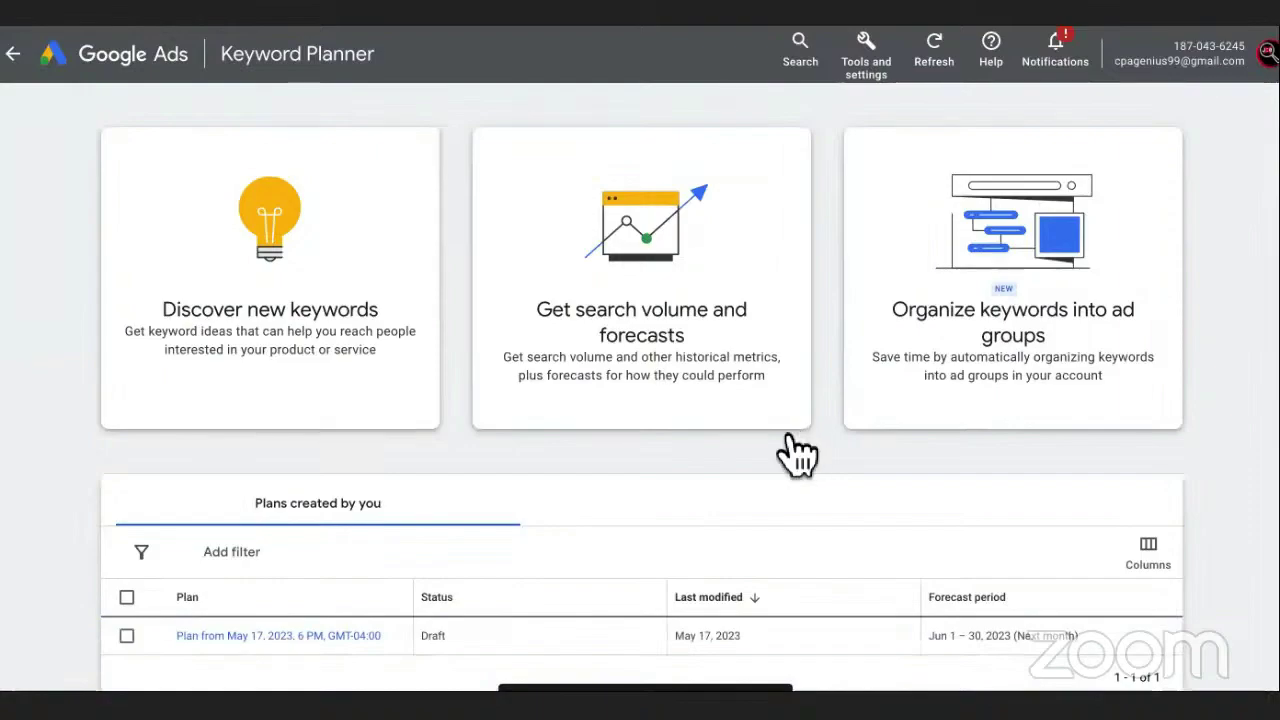
- Look up the average monthly searches for the keyword "pbns", and remove its plan
click(651, 303)
text(pbns)
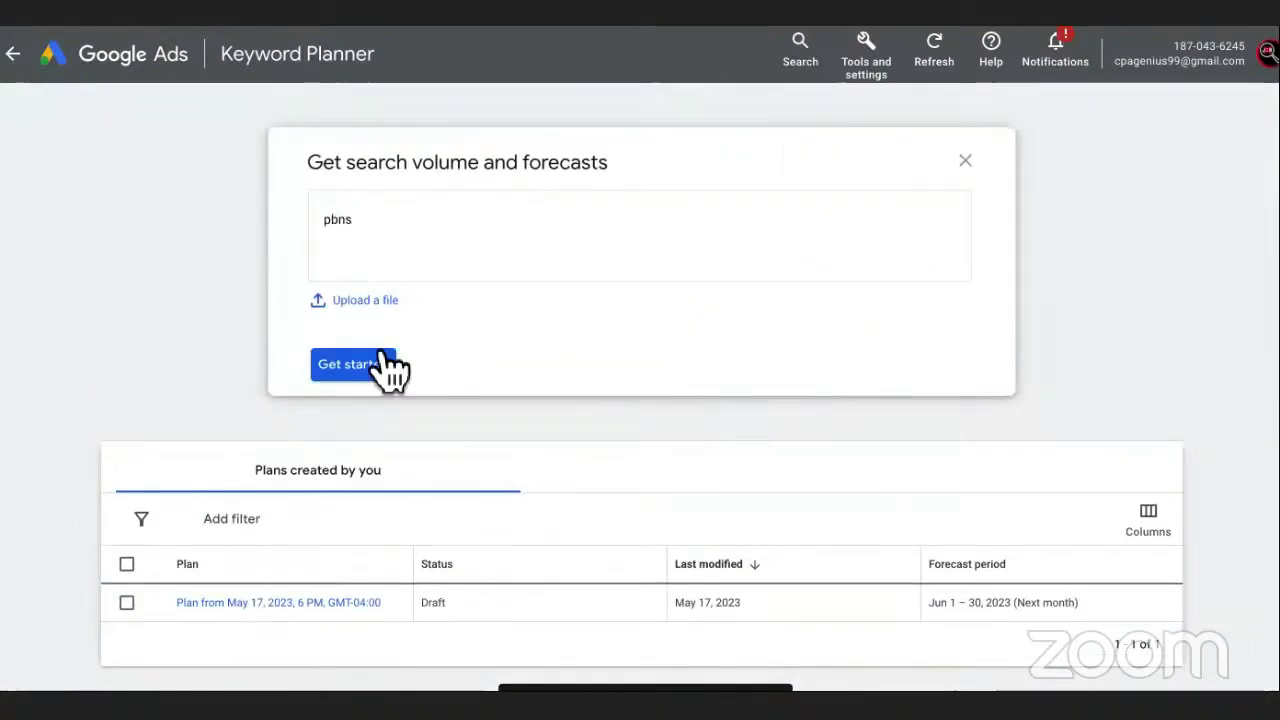
click(382, 362)
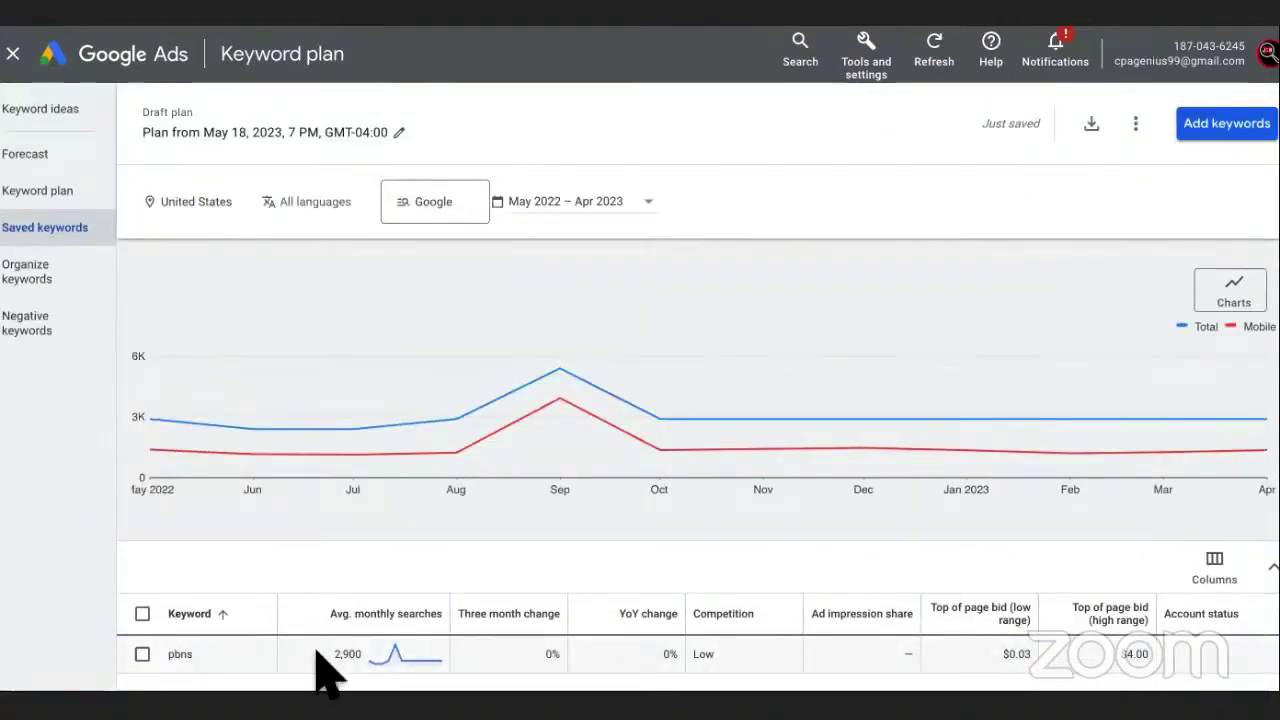
drag(316, 649, 368, 656)
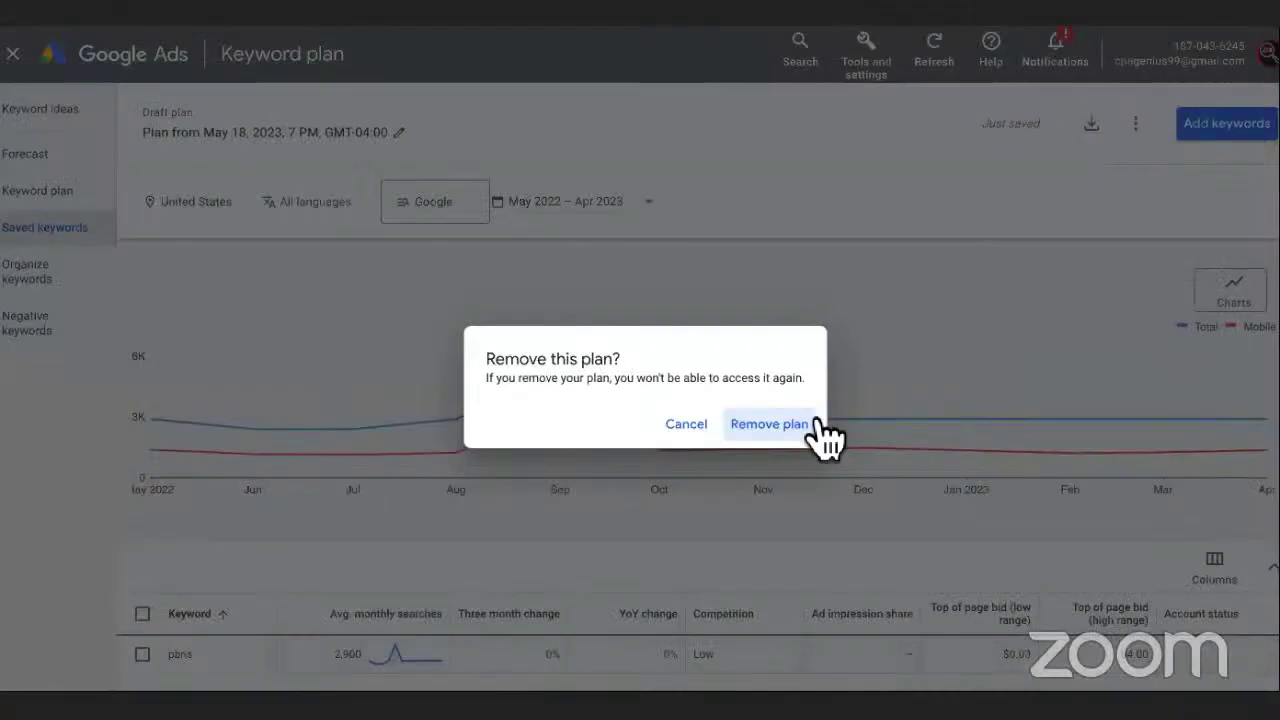
click(820, 434)
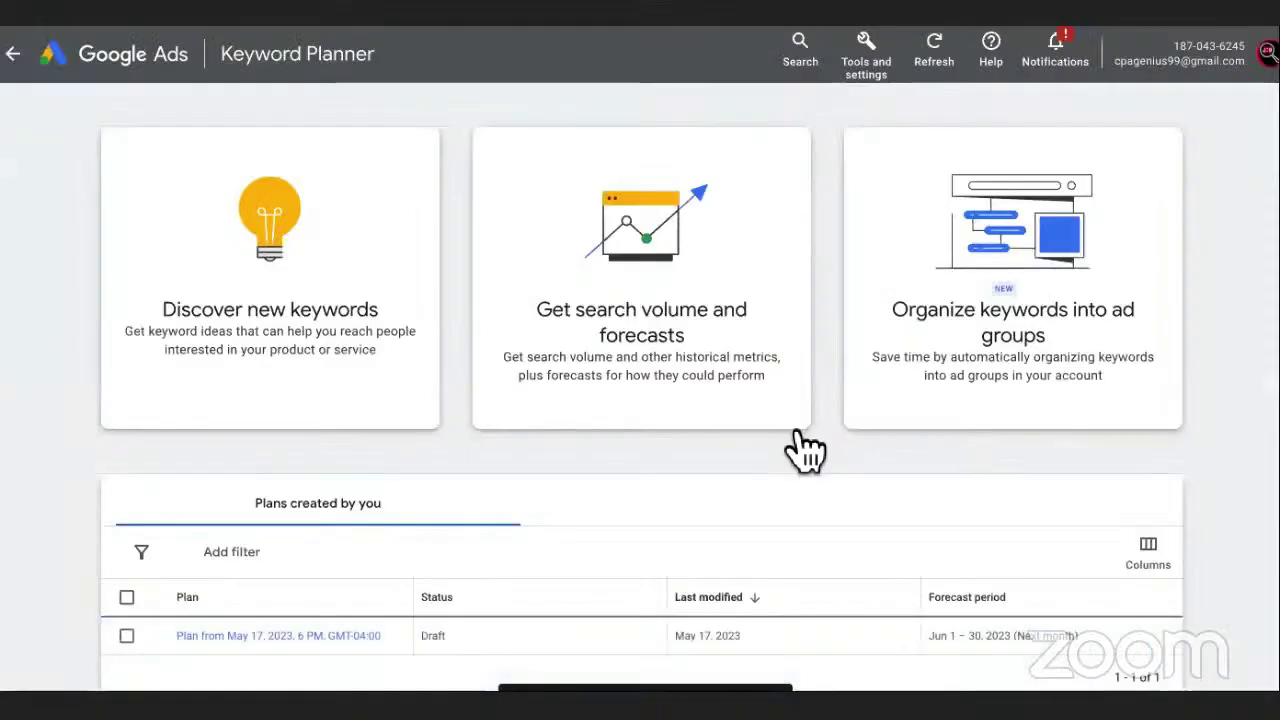
- Look up the search volume and monthly trend for the keyword "pbn links" in Keyword Planner
click(640, 252)
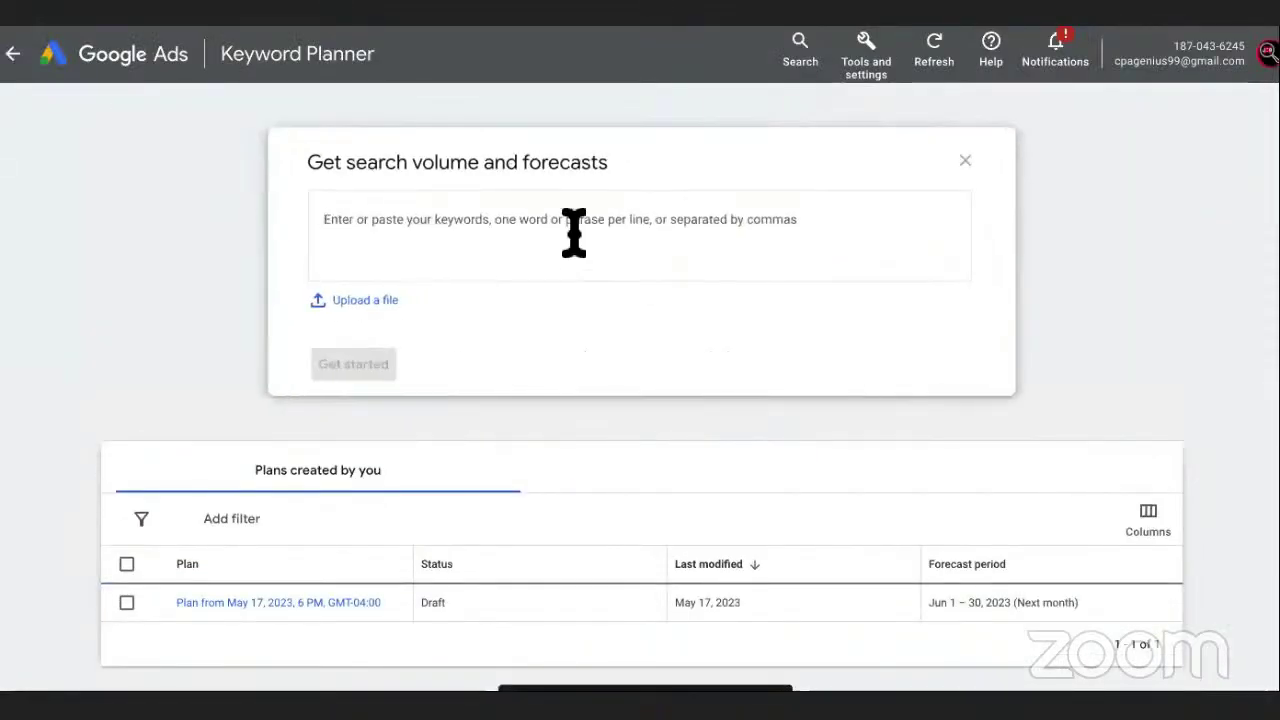
text(pbn)
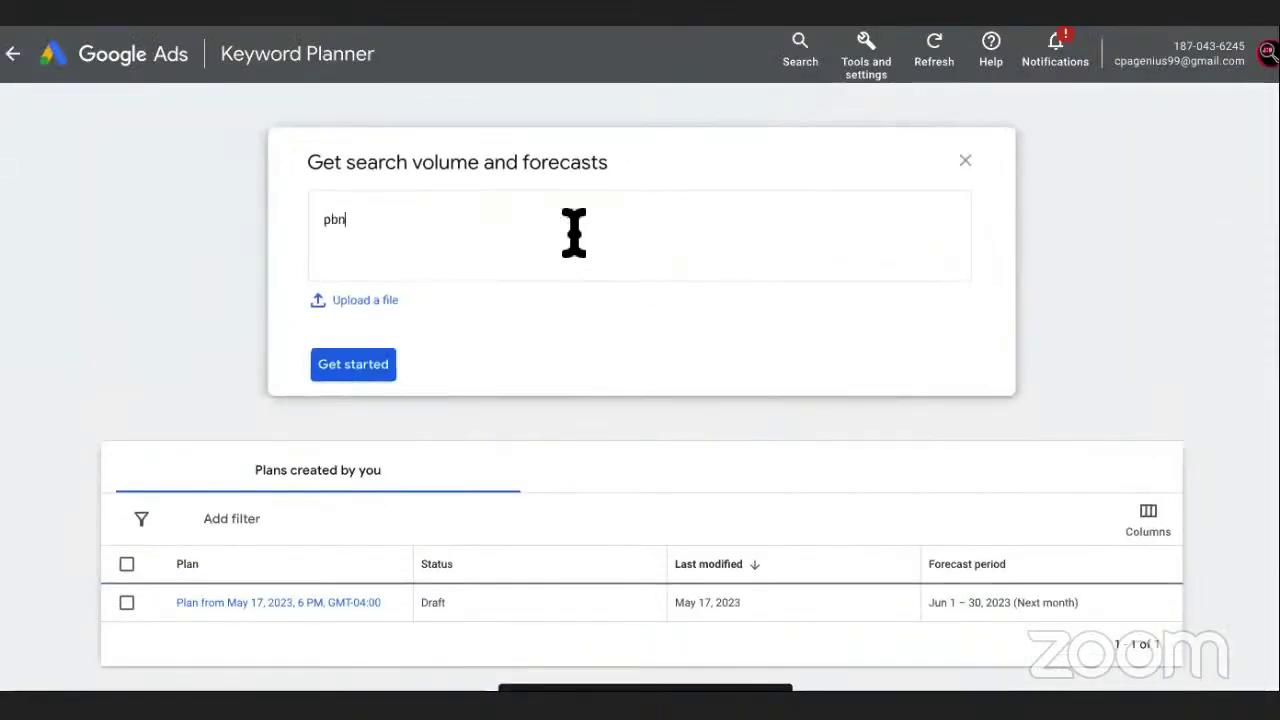
text( links)
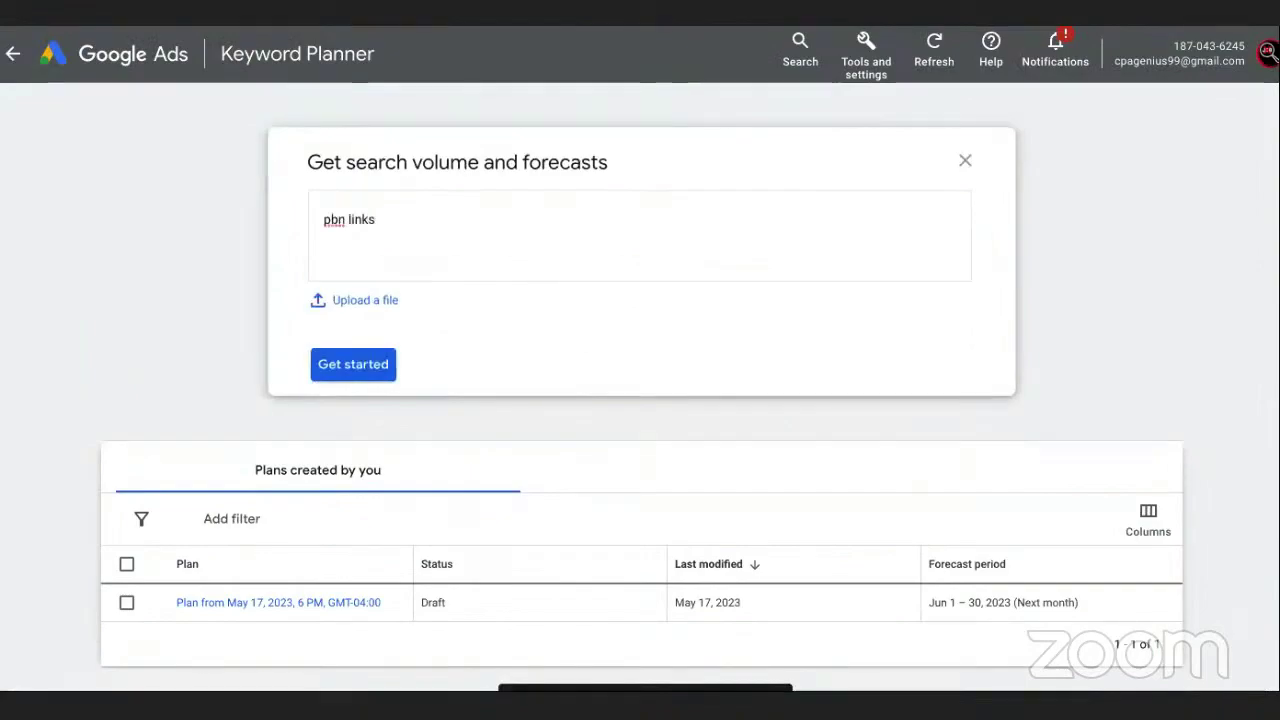
click(404, 364)
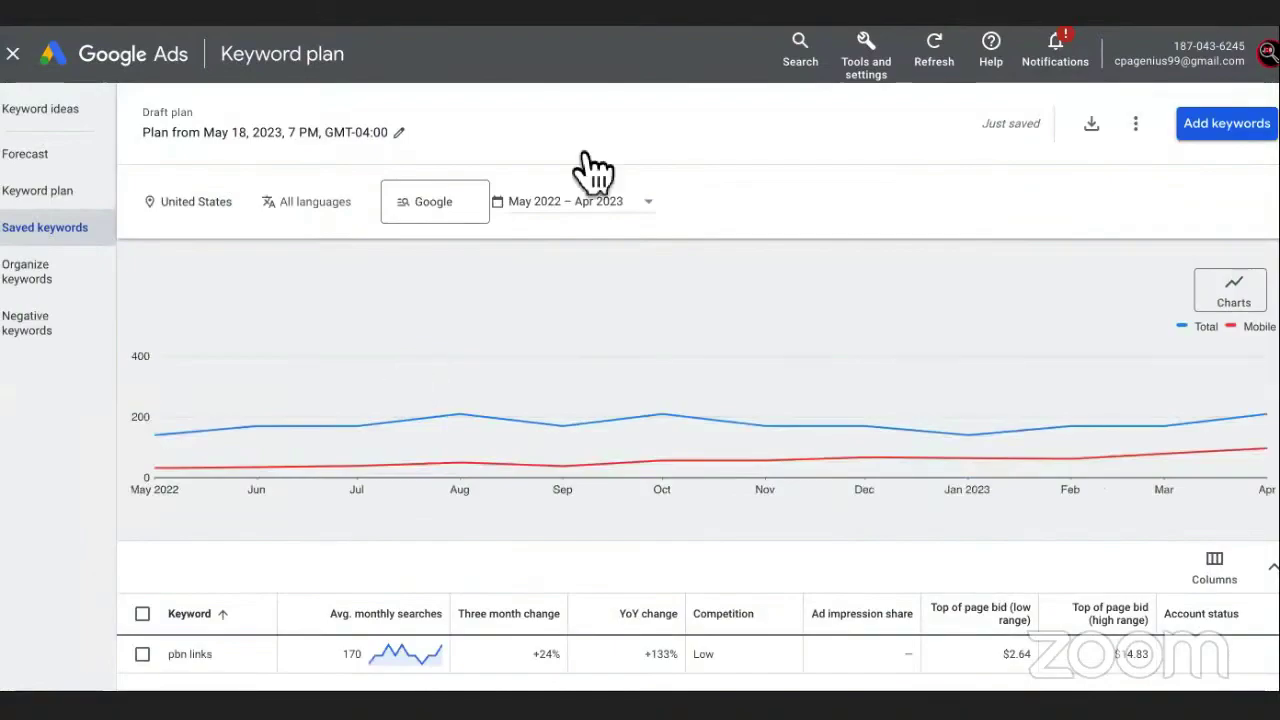
- Search Google for "pbn links" and look through the sponsored ads and organic results
key(ctrl+Tab)
click(447, 66)
key(ctrl+a)
key(BackSpace)
text(pn)
key(BackSpace)
text(bn lkin)
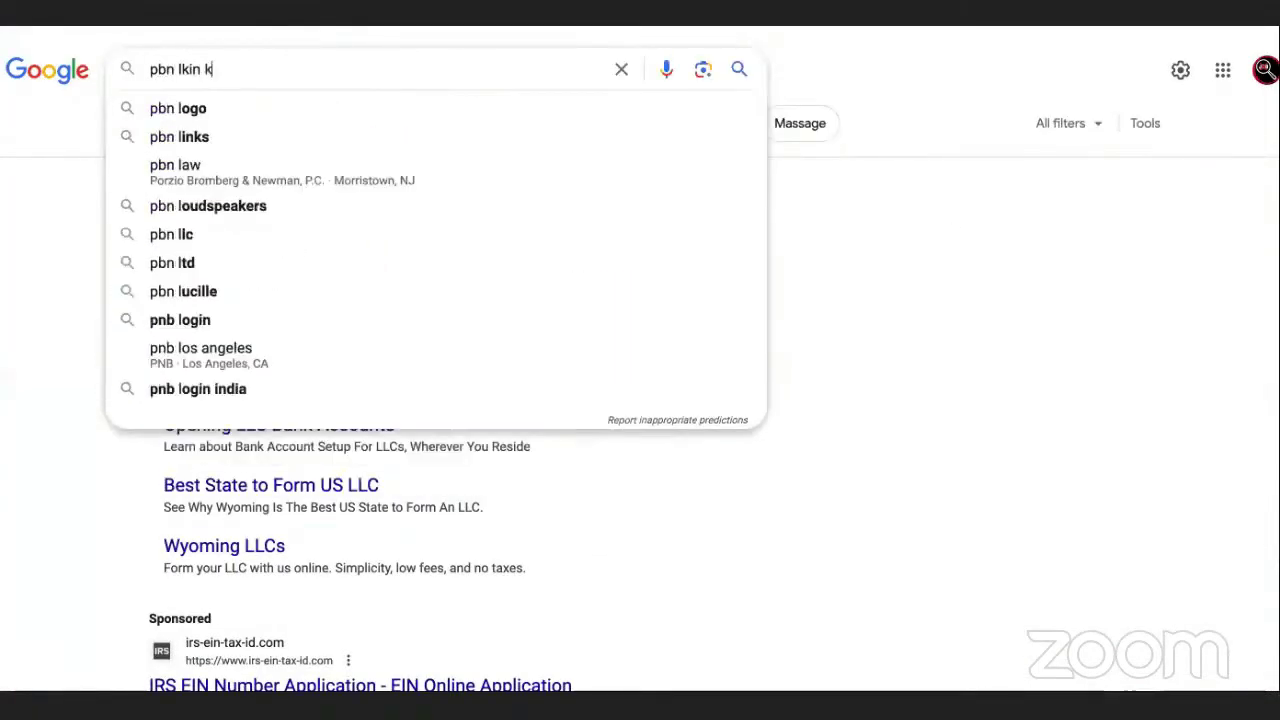
key(BackSpace)
key(BackSpace)
key(BackSpace)
key(BackSpace)
text(inks)
key(Return)
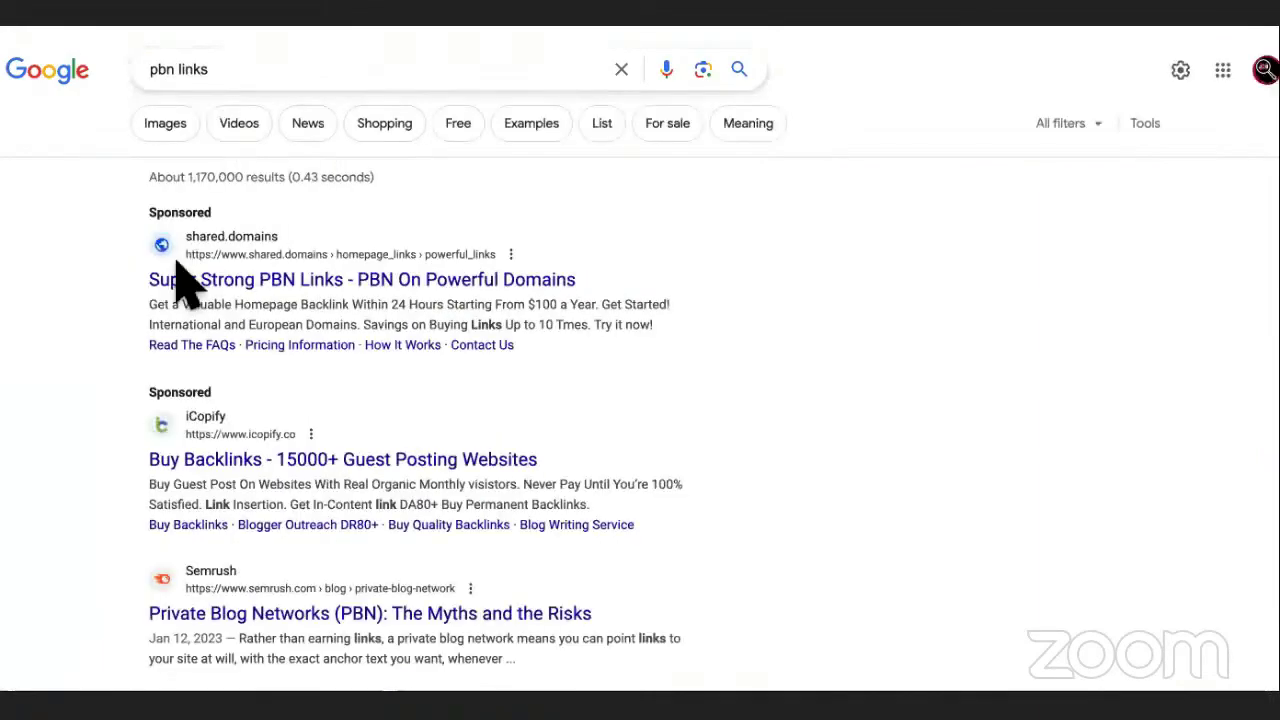
scroll(186, 286, down, 1)
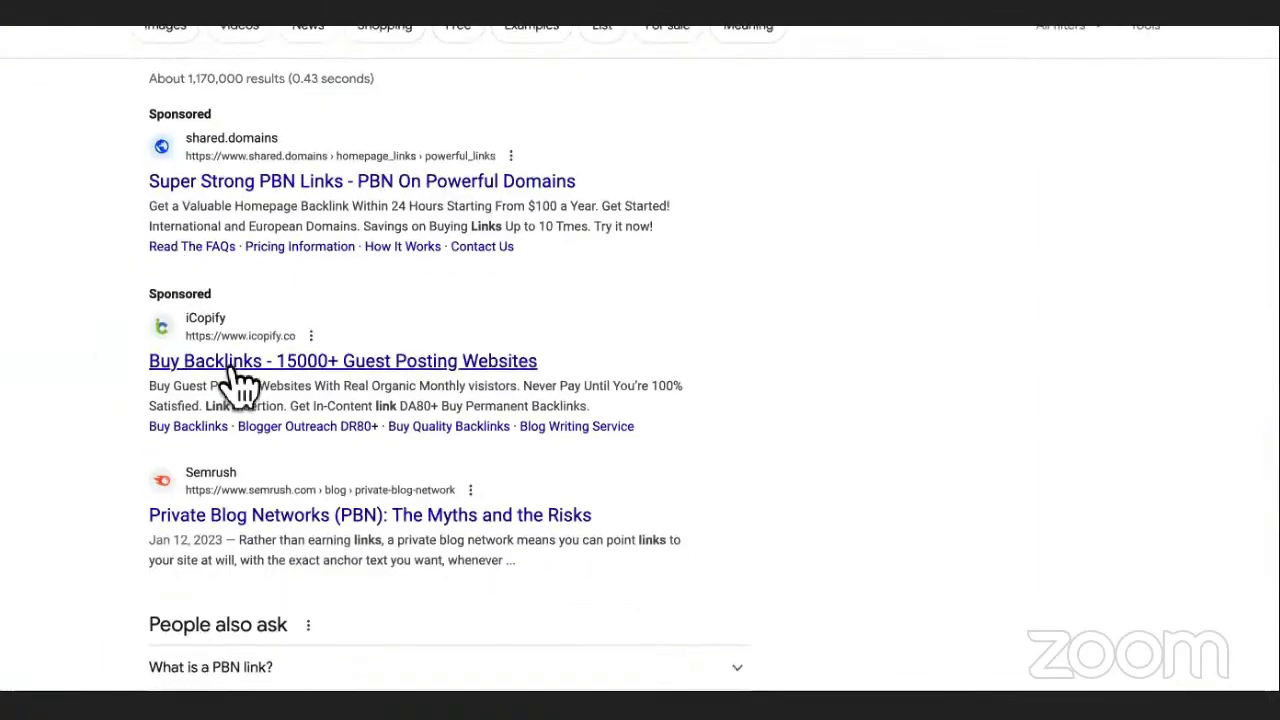
scroll(395, 270, down, 1)
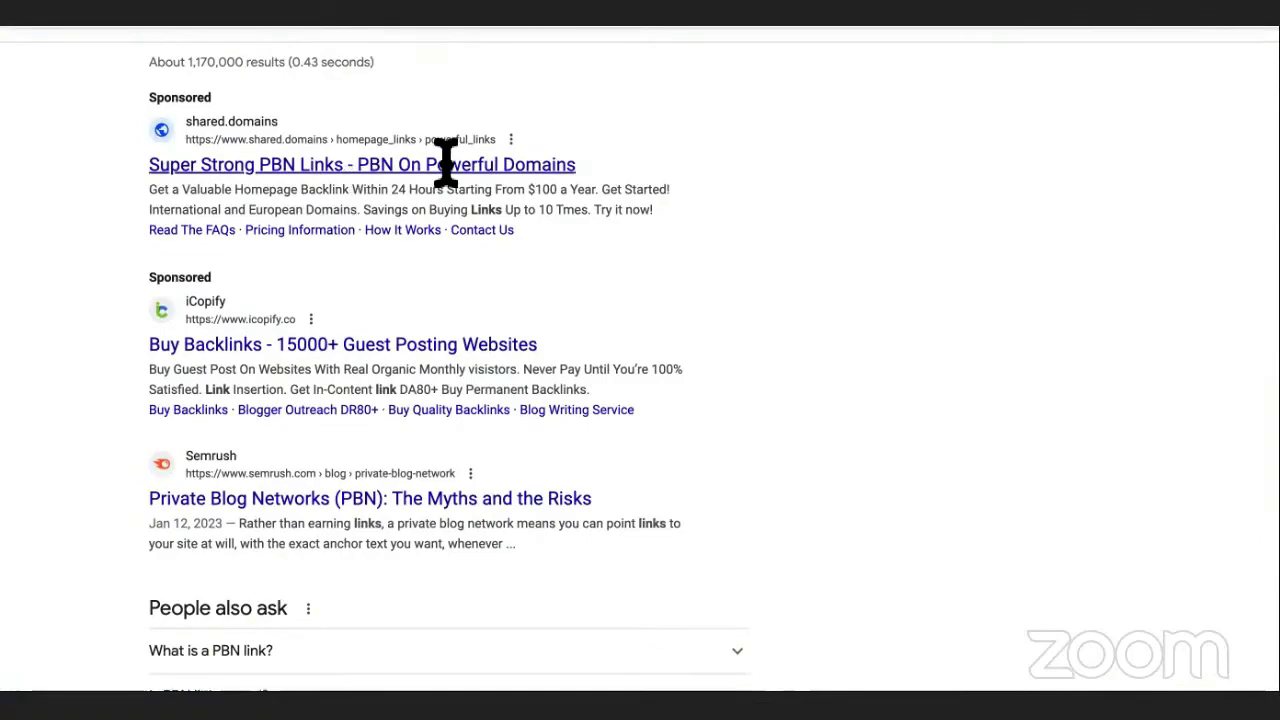
scroll(445, 163, down, 2)
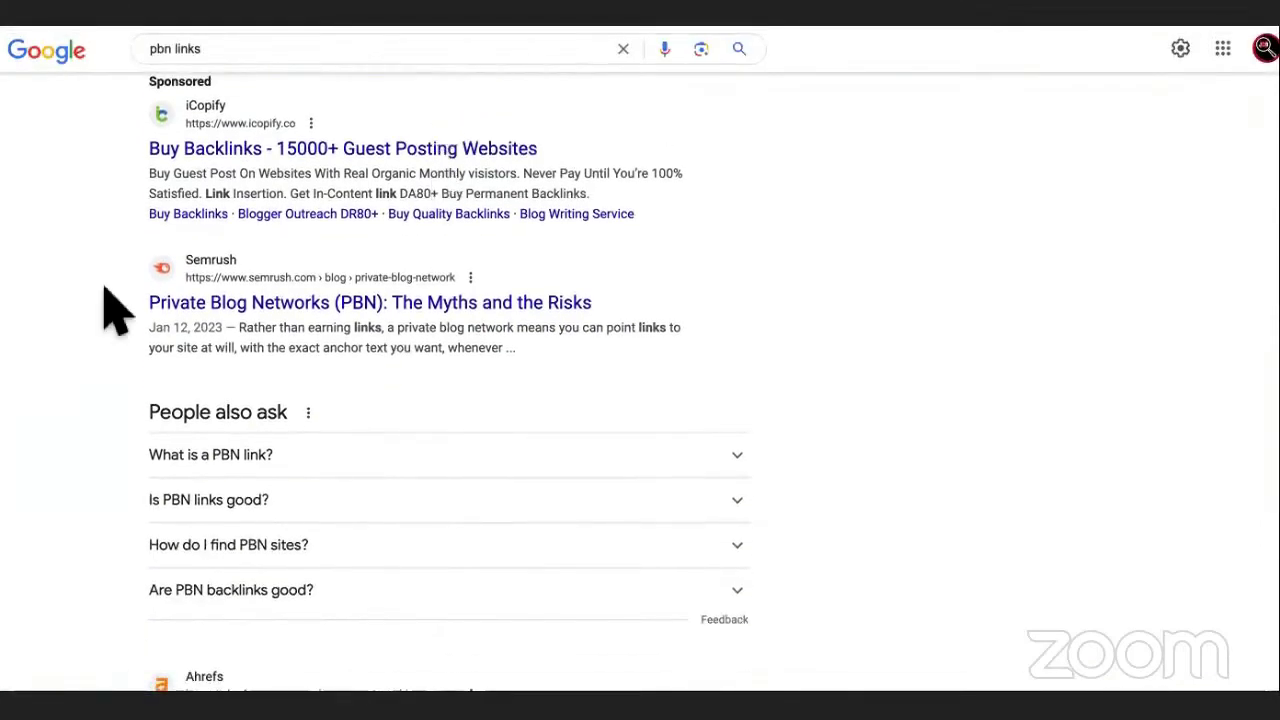
scroll(112, 310, down, 5)
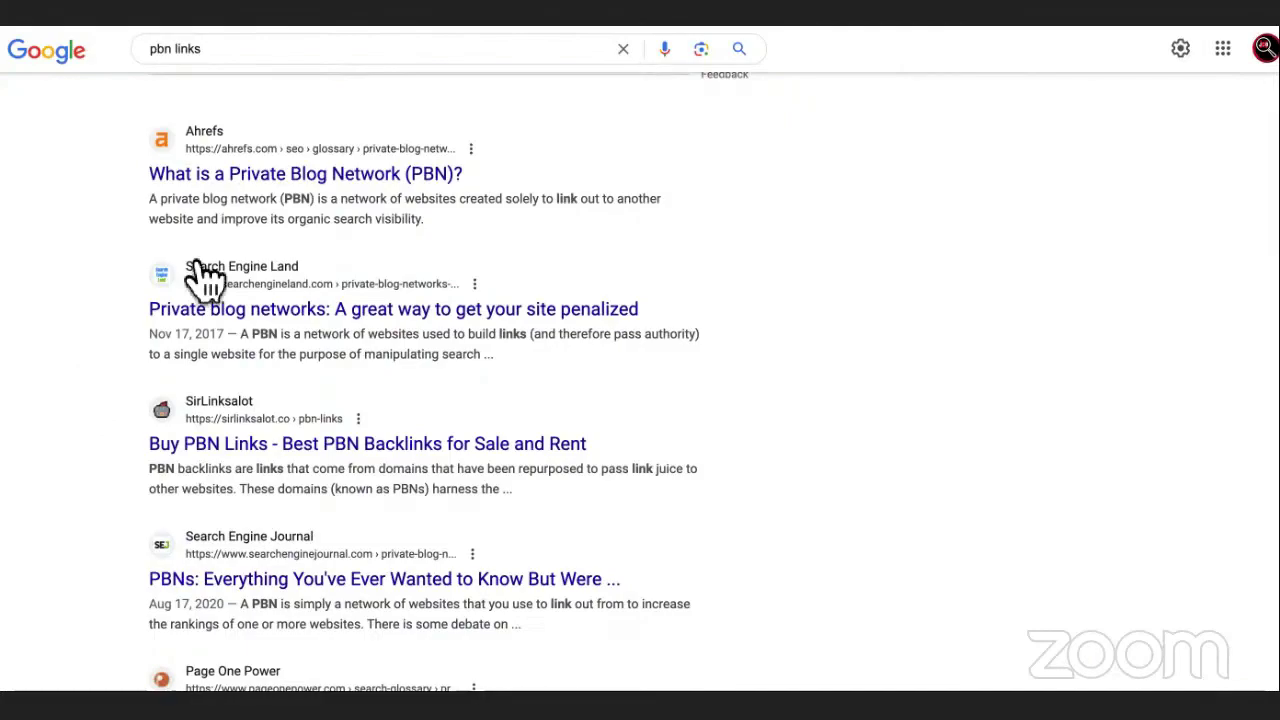
- Enter "Selling Backlinks" as item 14 of the monetization list in the Google Docs document, and return to the Google results
key(ctrl+Tab)
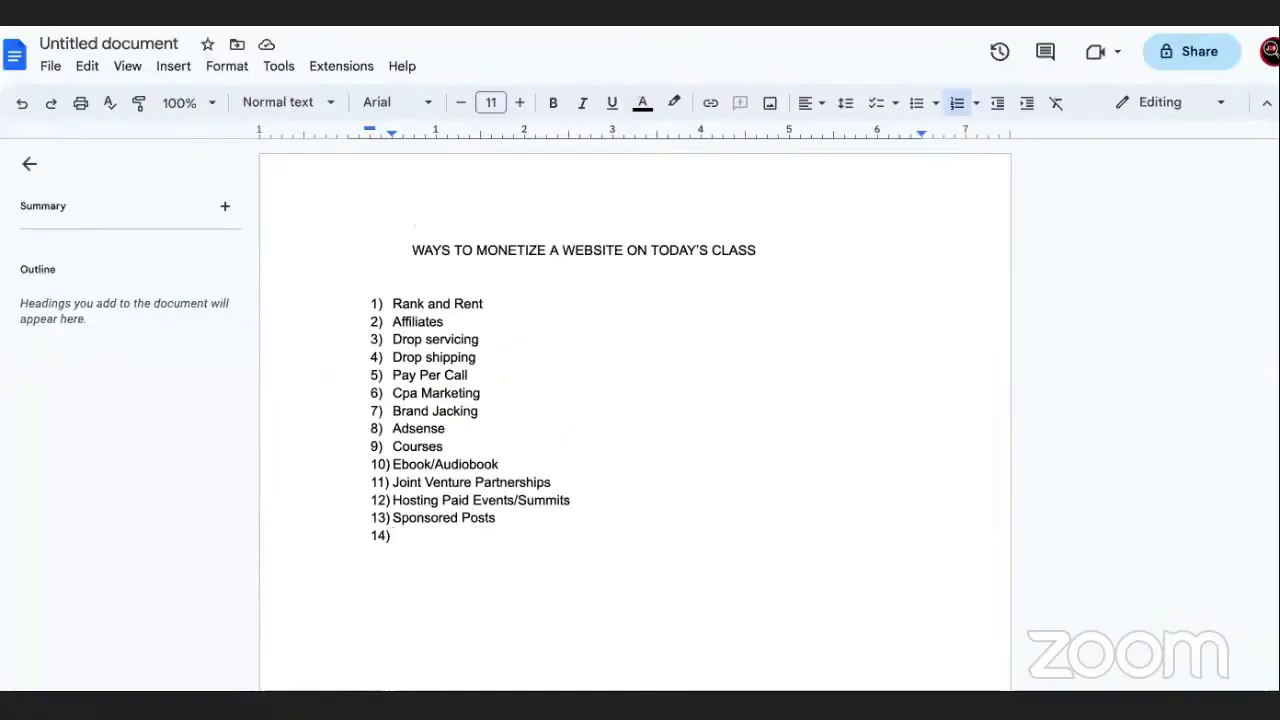
text(Selling Backlinks)
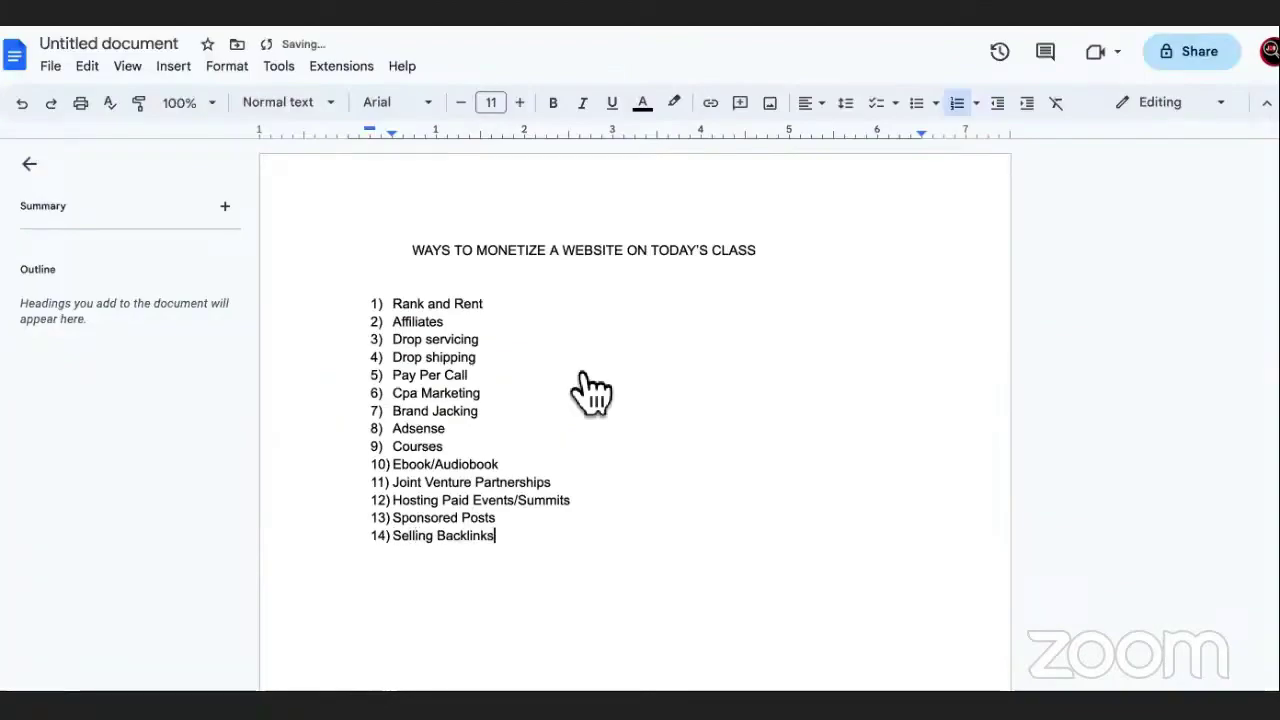
key(ctrl+shift+Tab)
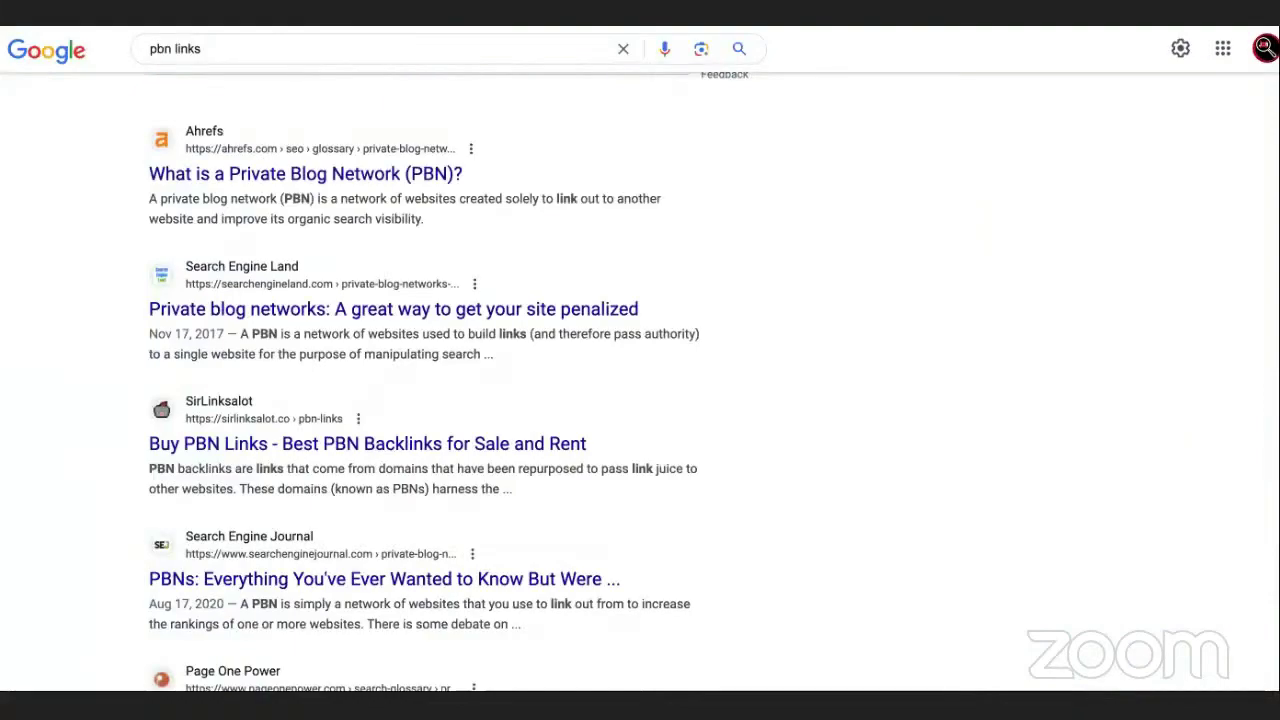
- Search Google for "plumbers in dc"
click(520, 43)
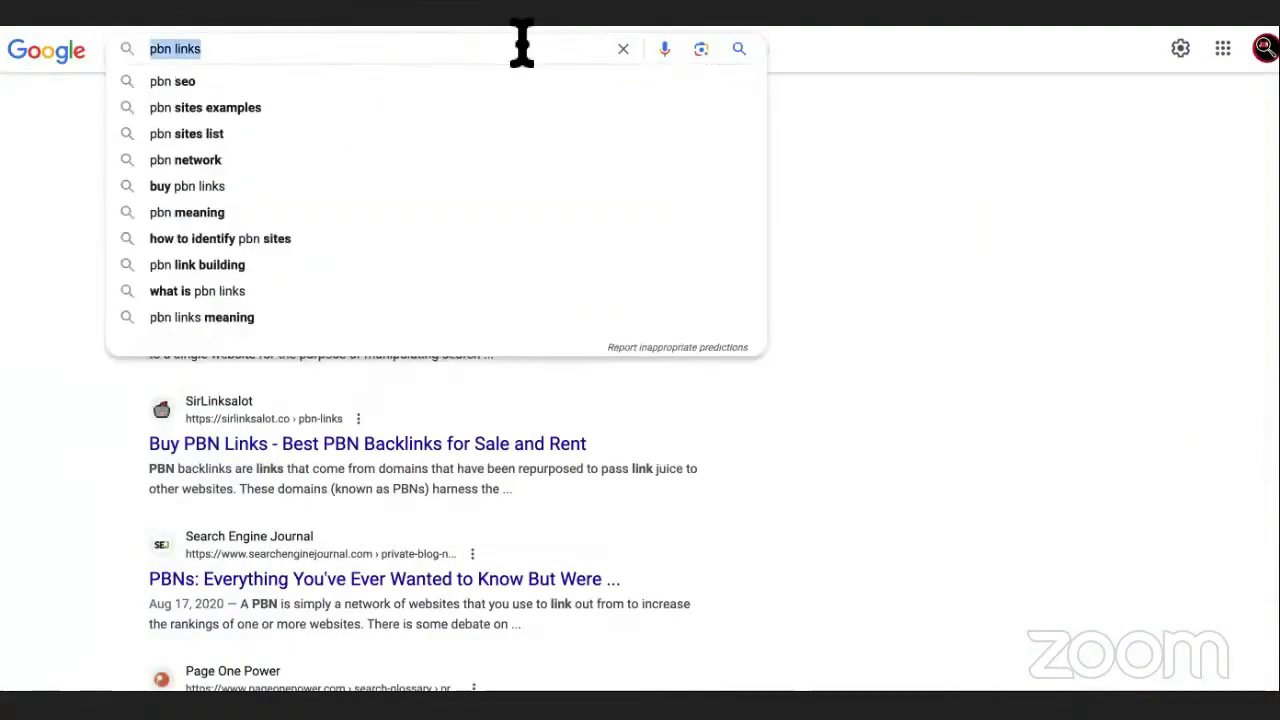
text(plub)
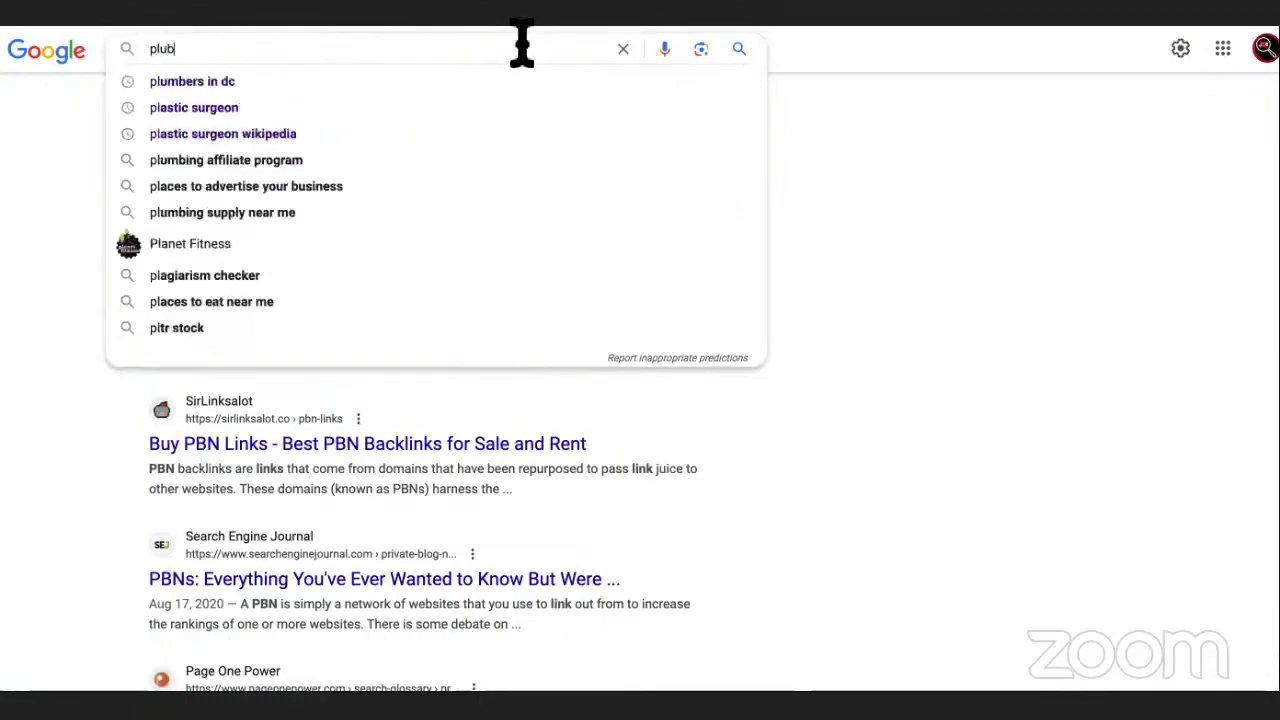
click(500, 80)
- Examine the "plumbers in dc" results, from the sponsored and local business listings down to the organic sites
scroll(500, 77, down, 2)
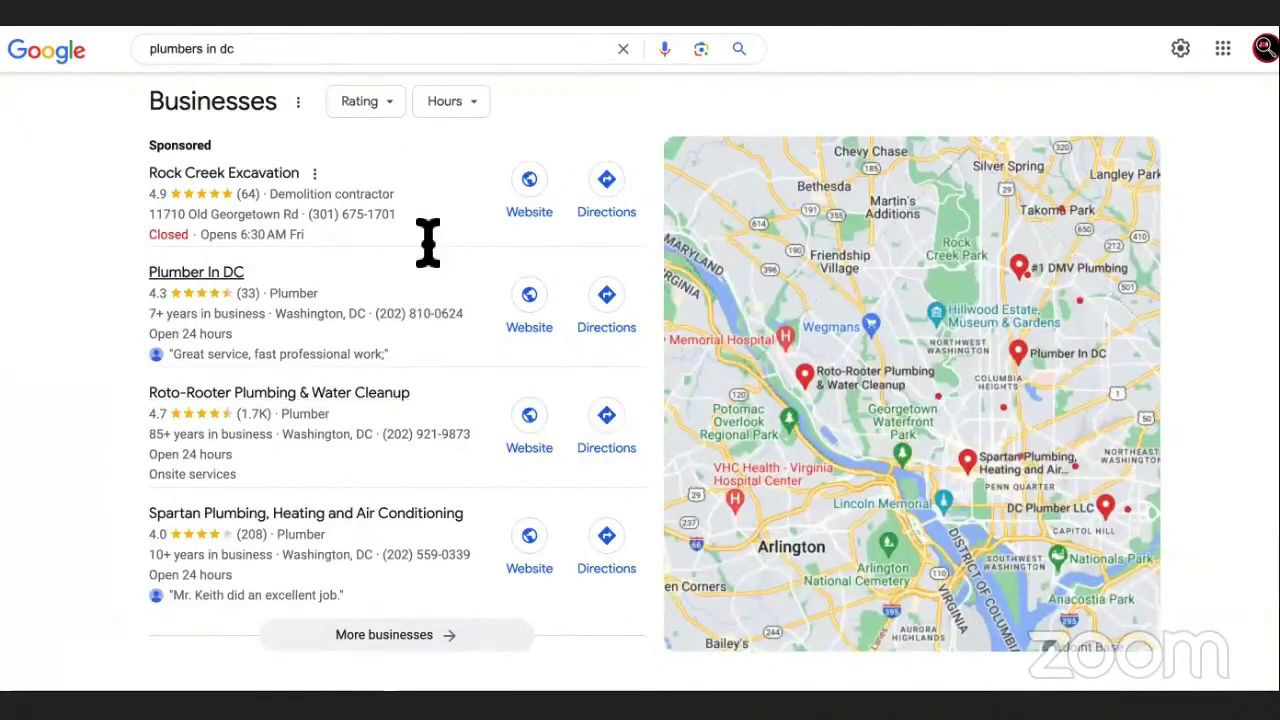
scroll(425, 280, down, 3)
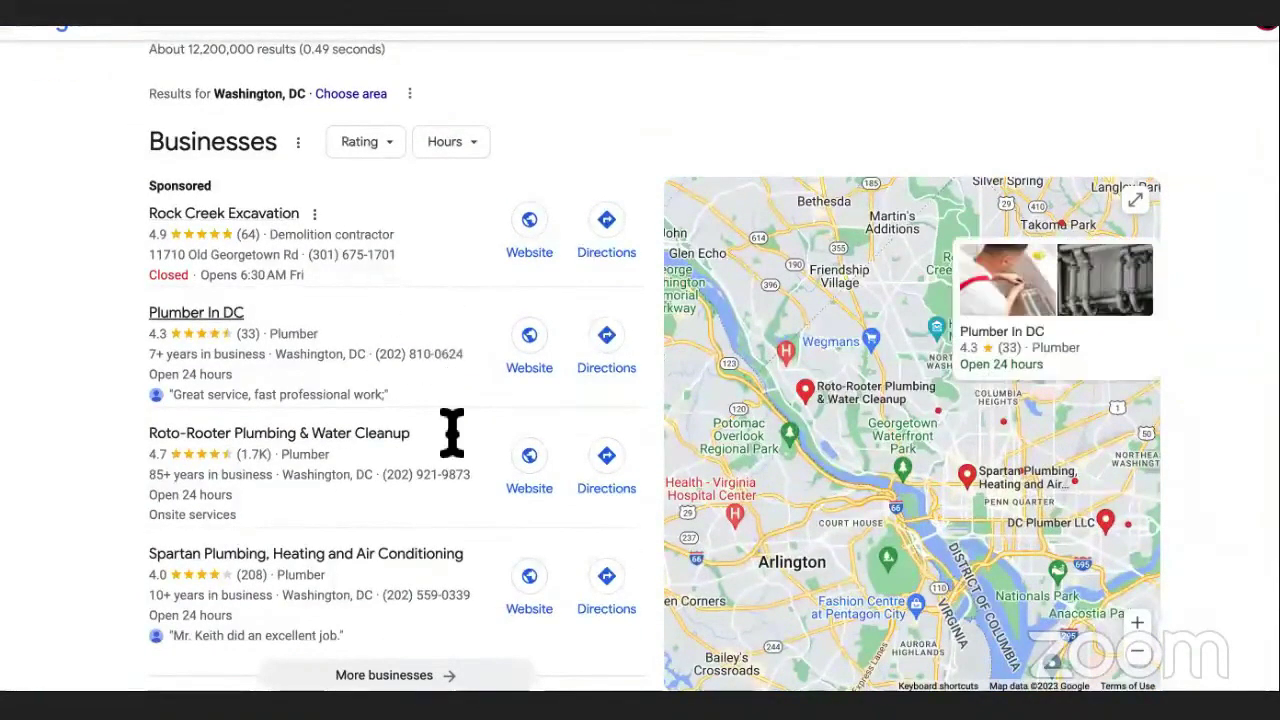
scroll(452, 432, up, 2)
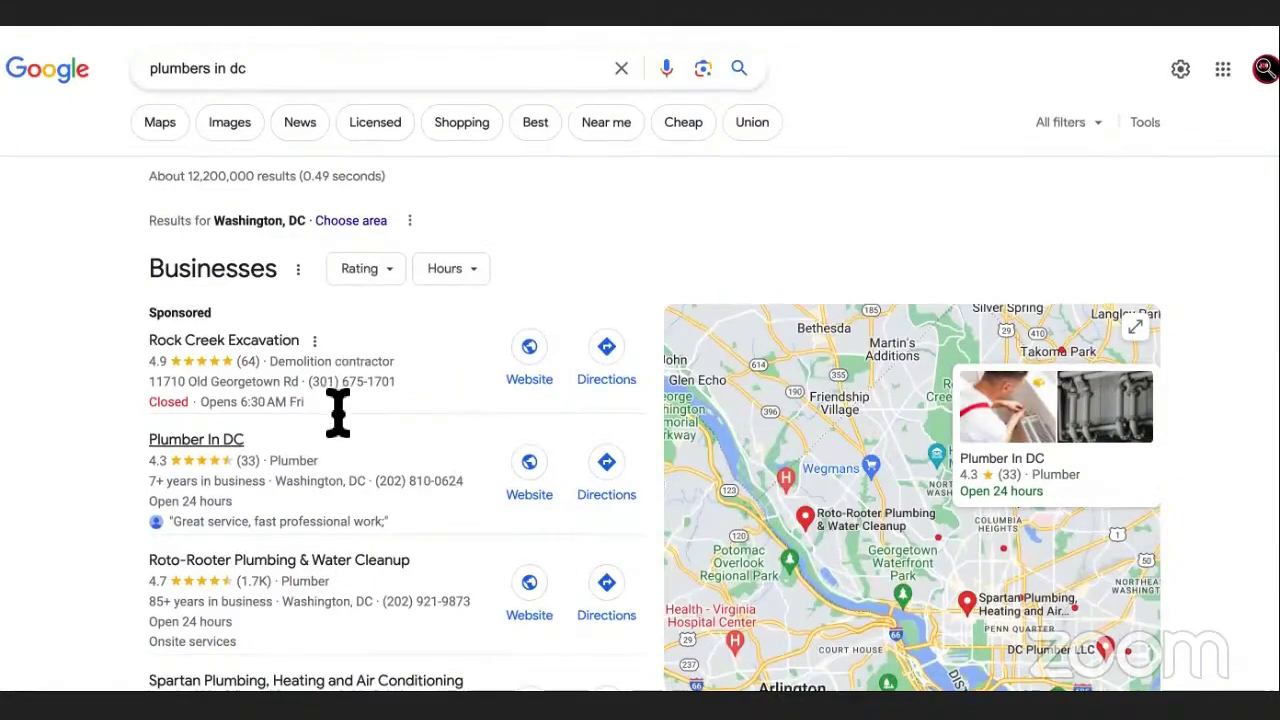
scroll(335, 420, down, 3)
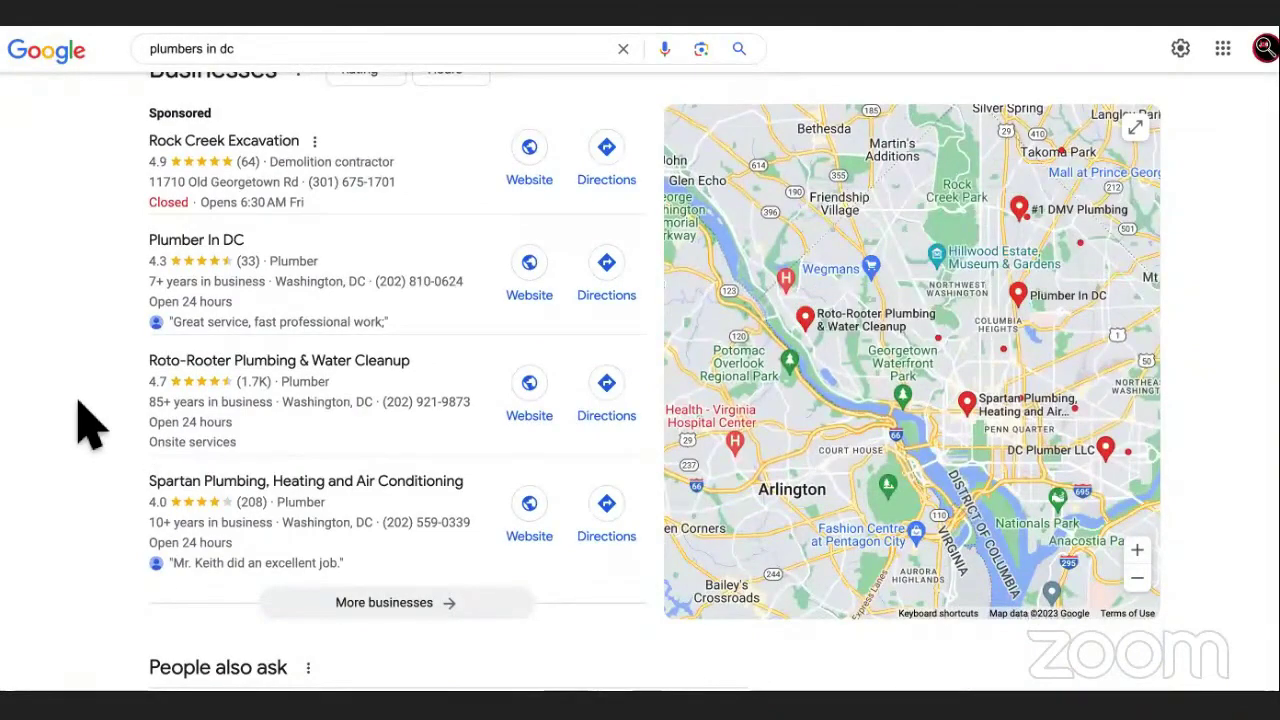
scroll(80, 423, down, 2)
scroll(80, 423, up, 2)
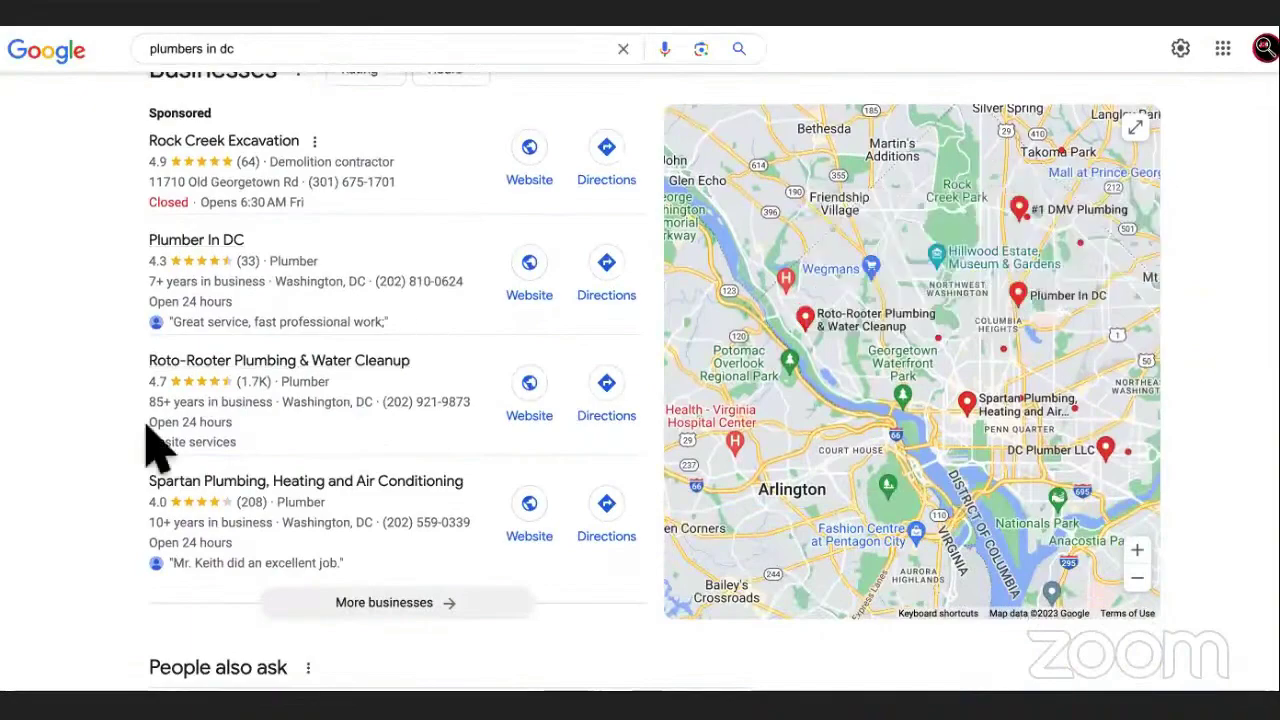
scroll(80, 423, down, 2)
scroll(86, 423, up, 2)
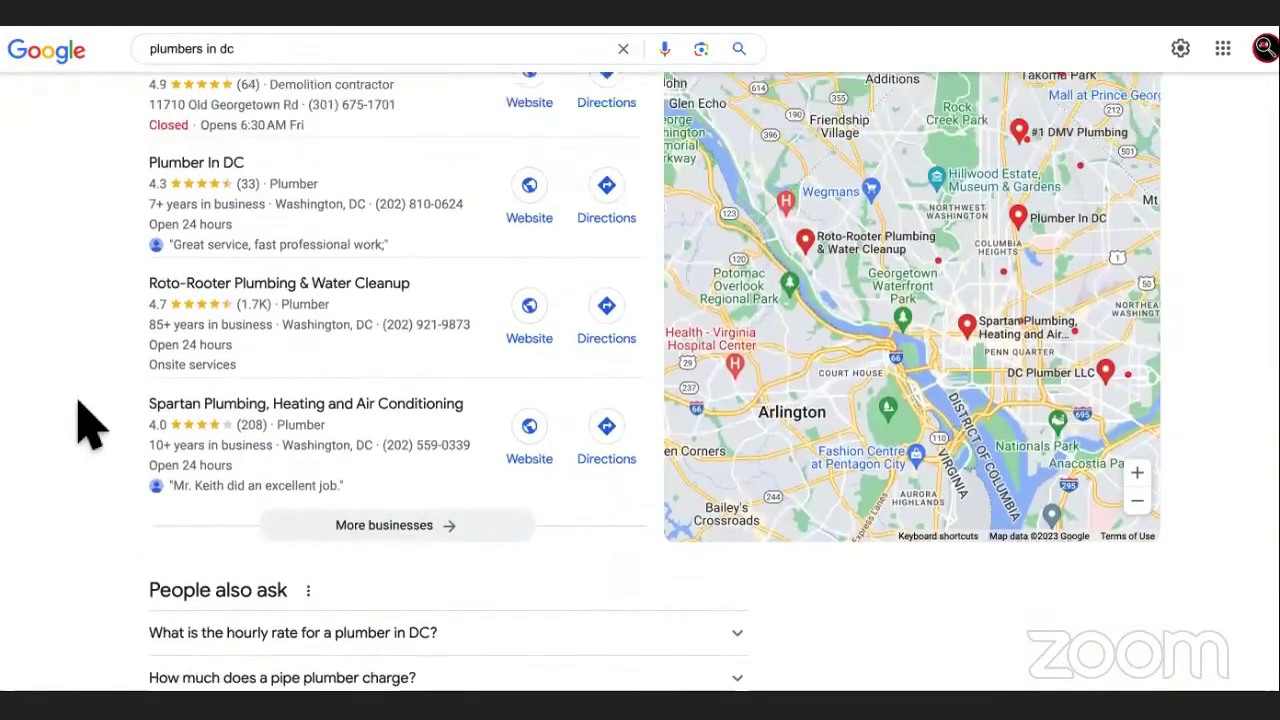
scroll(80, 423, down, 4)
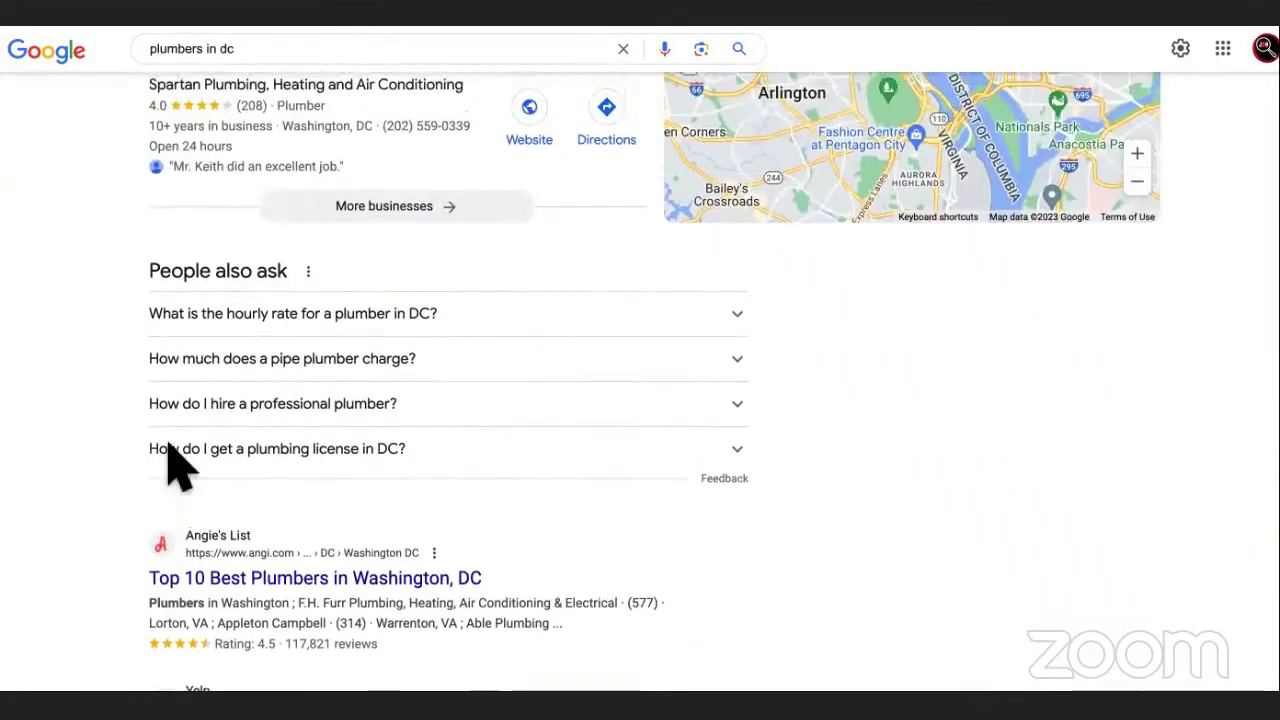
scroll(102, 362, down, 2)
scroll(102, 362, up, 3)
scroll(102, 362, up, 5)
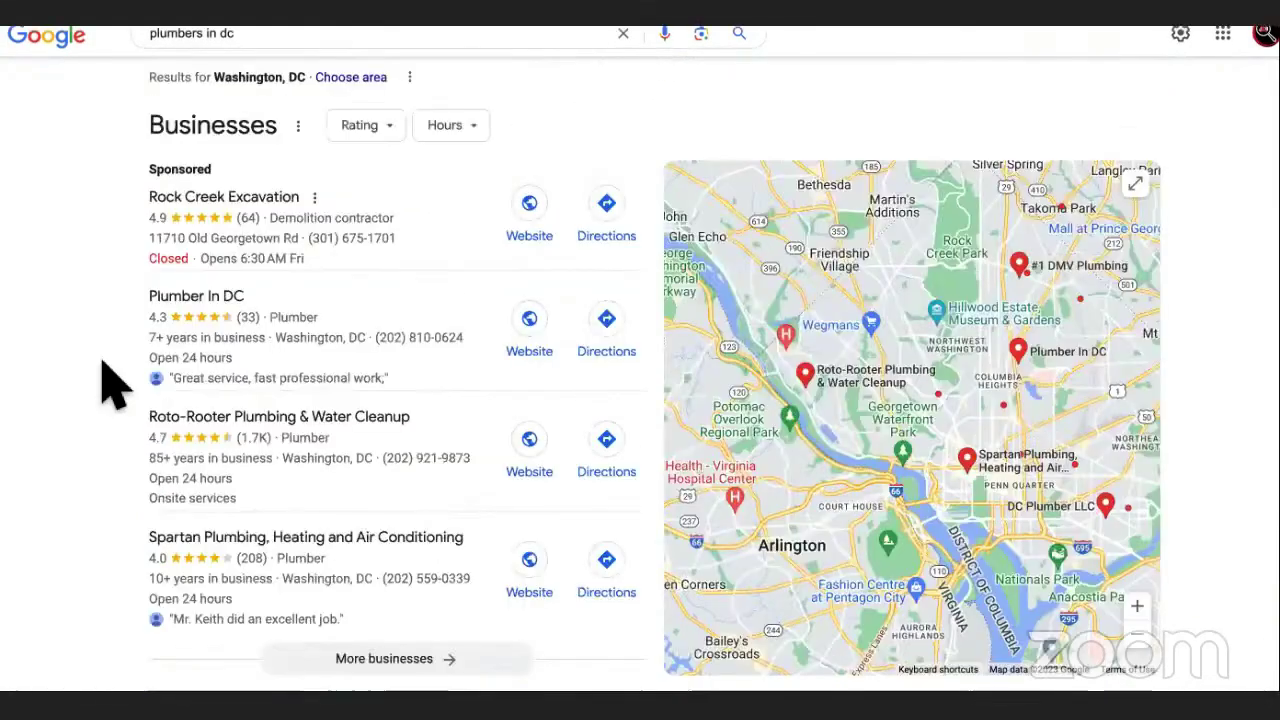
scroll(108, 383, up, 1)
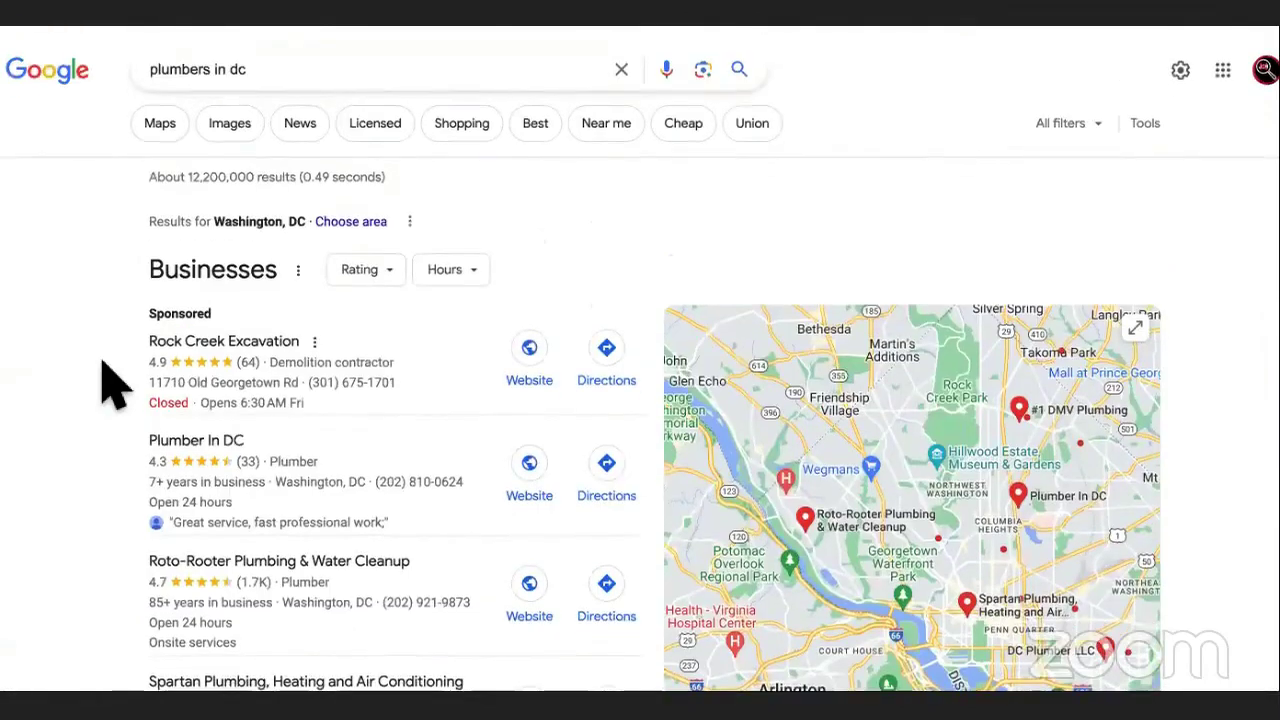
scroll(108, 383, down, 2)
scroll(108, 383, up, 2)
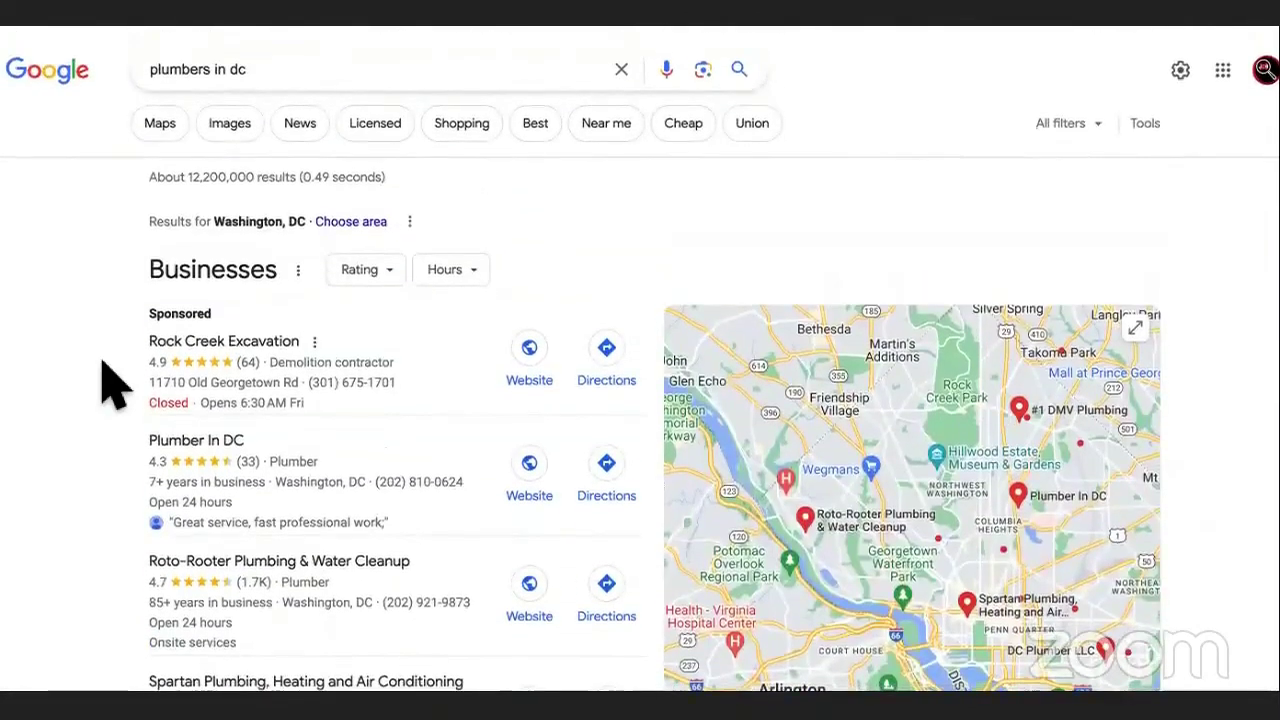
scroll(102, 362, down, 5)
scroll(198, 372, up, 5)
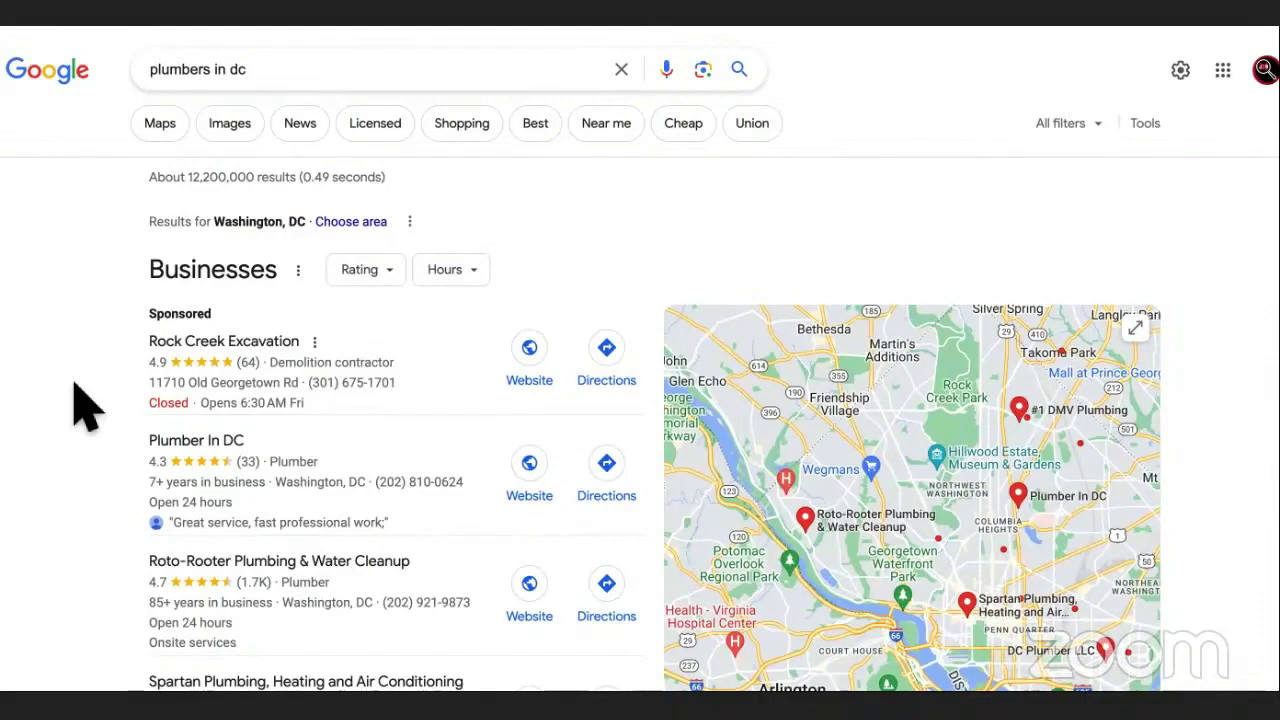
scroll(50, 465, down, 1)
scroll(50, 465, down, 9)
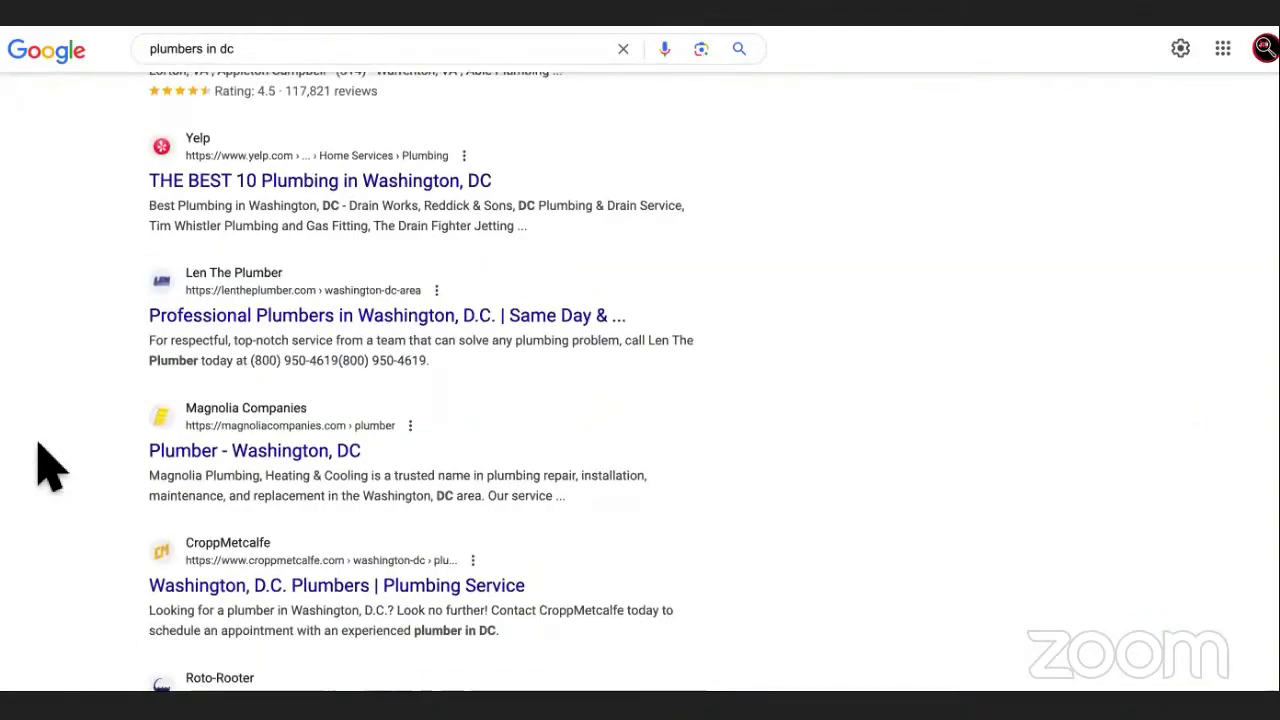
- Change the Google search to "plumbing list of materials" and check its results
scroll(43, 466, up, 10)
click(284, 80)
key(BackSpace)
key(BackSpace)
key(BackSpace)
key(BackSpace)
key(BackSpace)
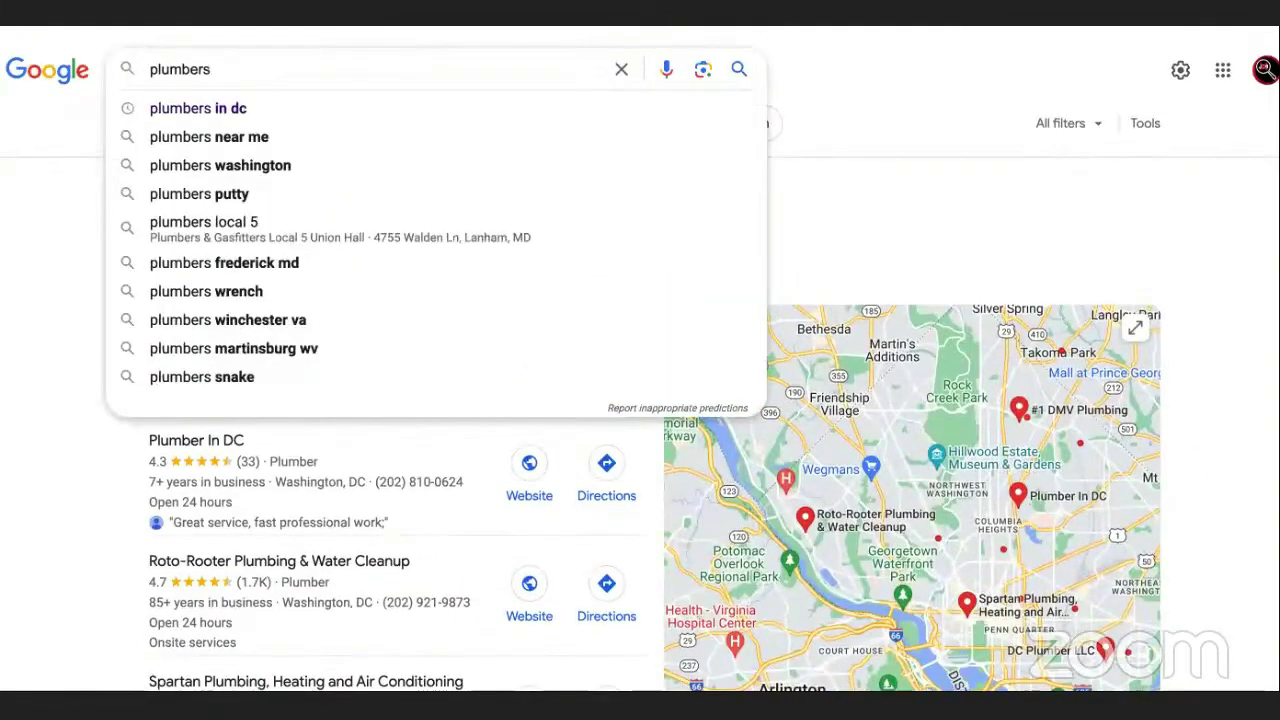
text(list of)
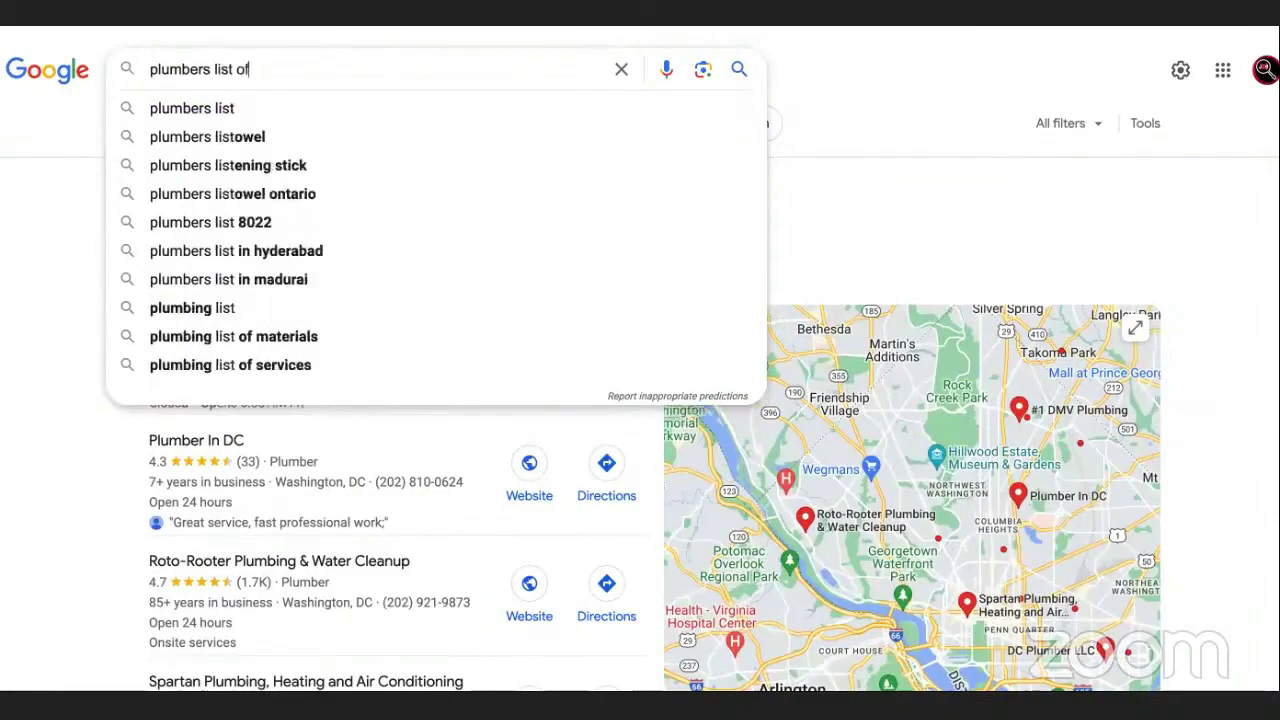
click(330, 109)
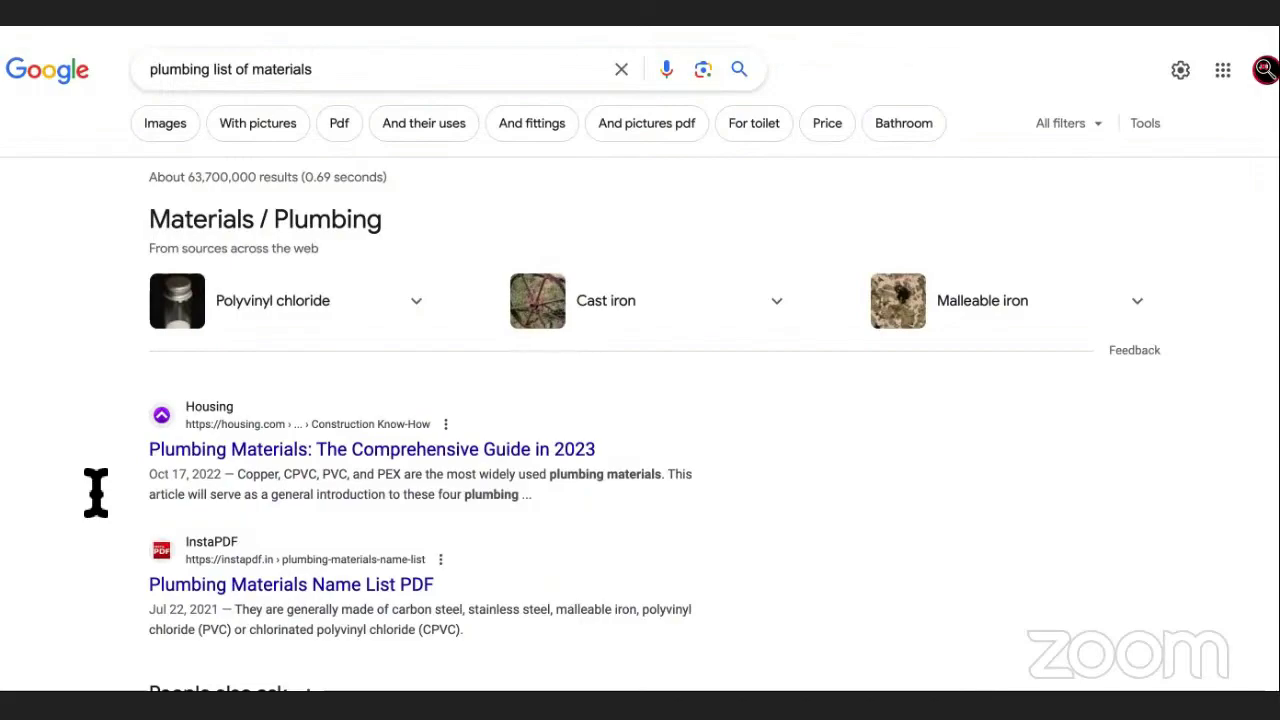
- Search Google for "plumbers in baltimore" and look through the sponsored plumbers, local business listings and organic results
click(333, 87)
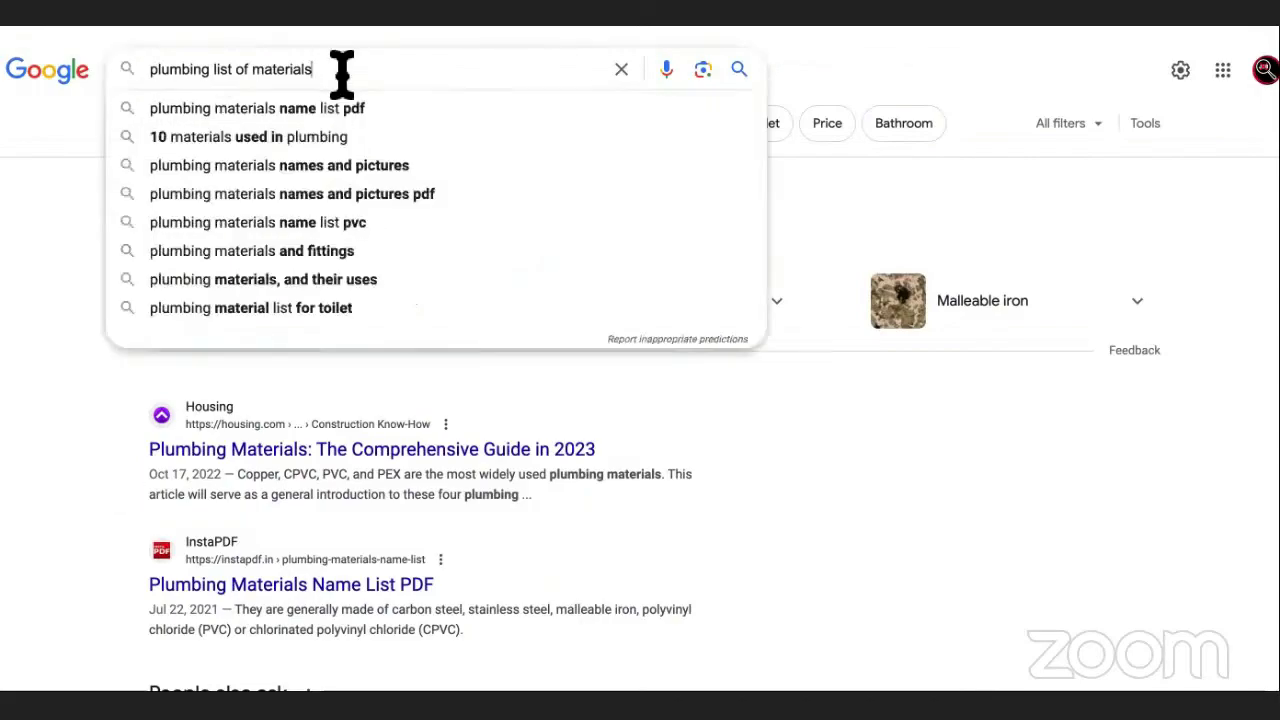
key(BackSpace)
key(BackSpace)
key(BackSpace)
key(BackSpace)
key(BackSpace)
key(BackSpace)
key(BackSpace)
key(BackSpace)
key(BackSpace)
key(BackSpace)
key(BackSpace)
key(BackSpace)
key(BackSpace)
key(BackSpace)
key(BackSpace)
key(BackSpace)
key(BackSpace)
key(BackSpace)
key(BackSpace)
key(BackSpace)
text(ers in)
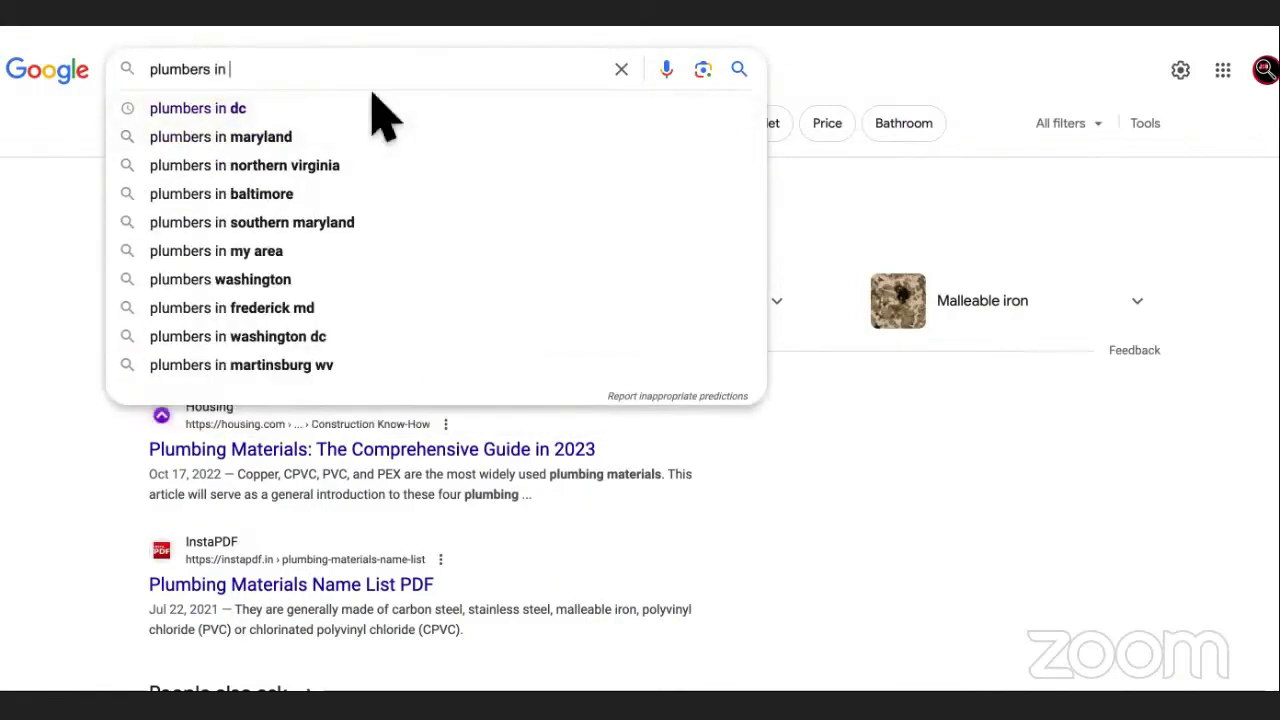
click(376, 196)
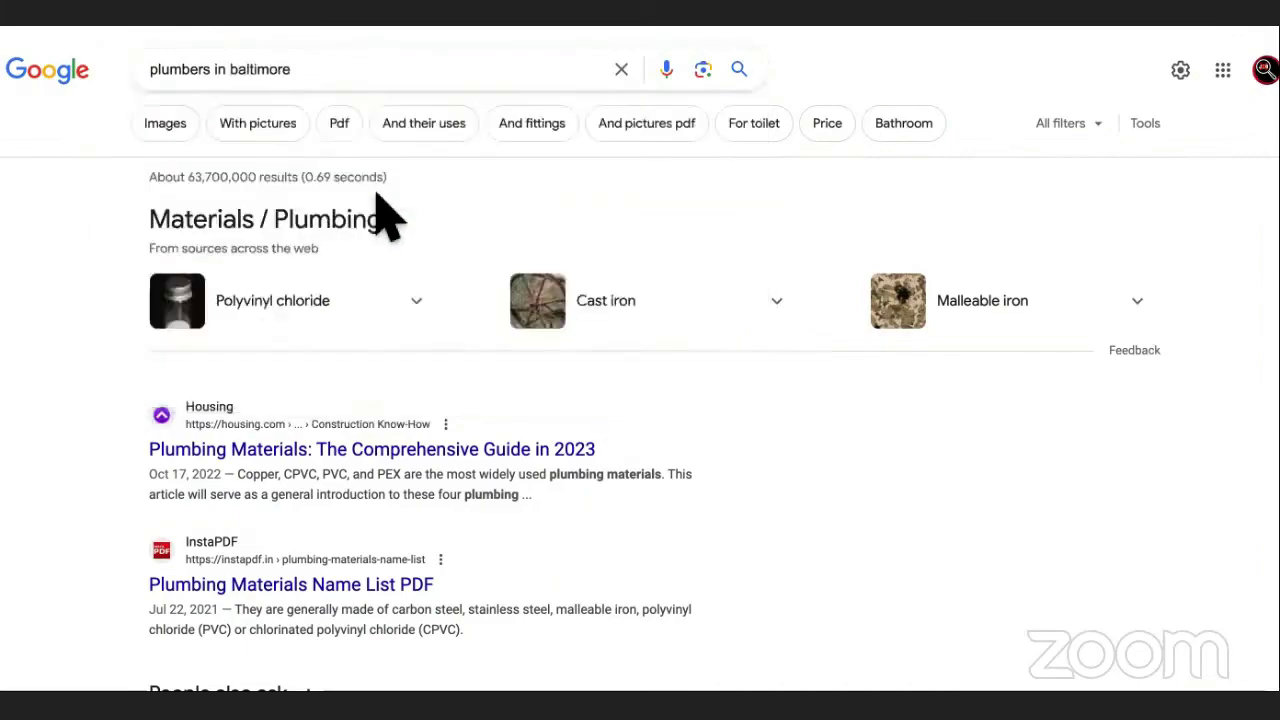
scroll(310, 242, down, 1)
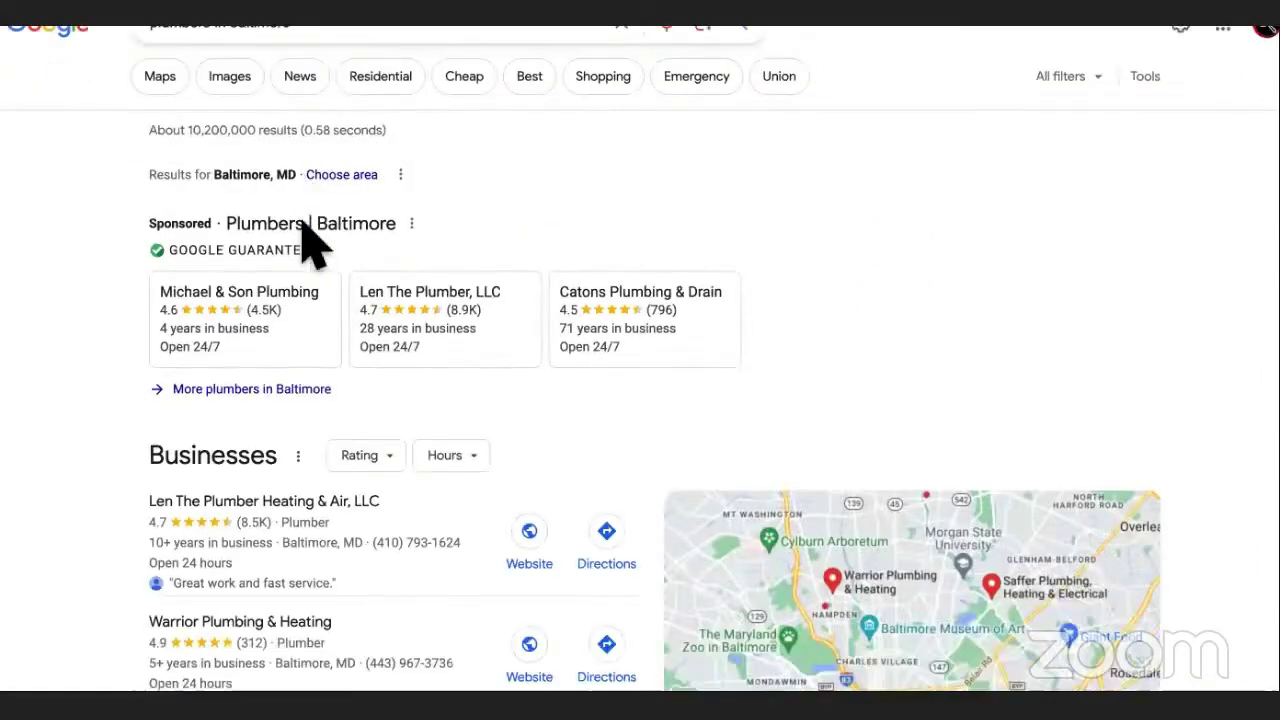
scroll(310, 242, down, 3)
scroll(310, 242, up, 3)
scroll(310, 242, down, 6)
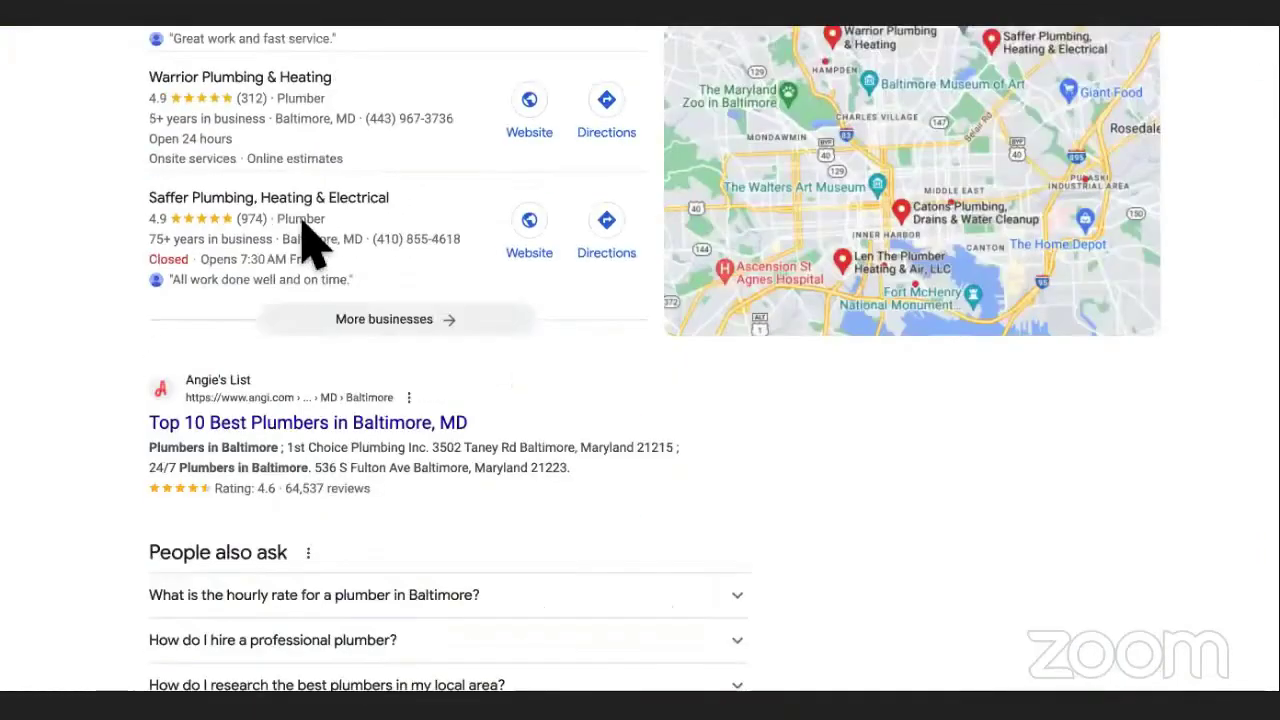
- Compare the sponsored plumbers, business listings and Angie's List result for Baltimore, and highlight "Backlinks" in the document's monetization list
scroll(109, 309, down, 1)
scroll(109, 312, up, 2)
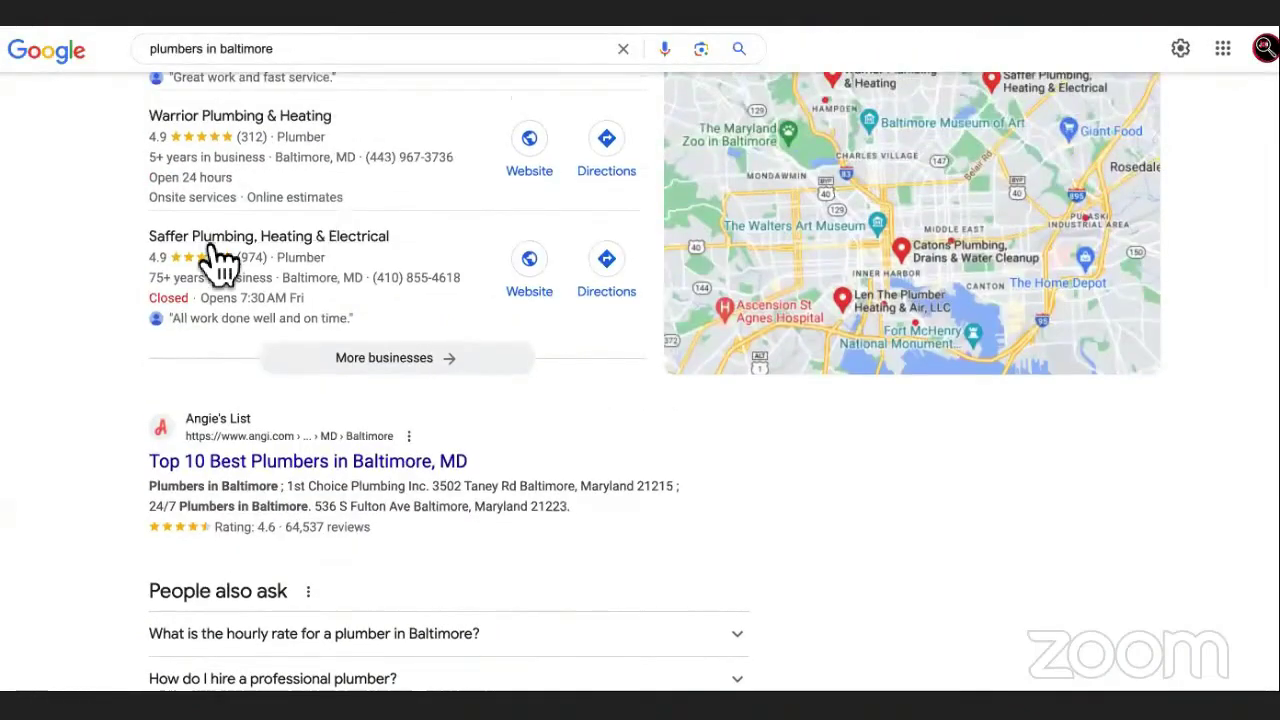
scroll(214, 266, up, 3)
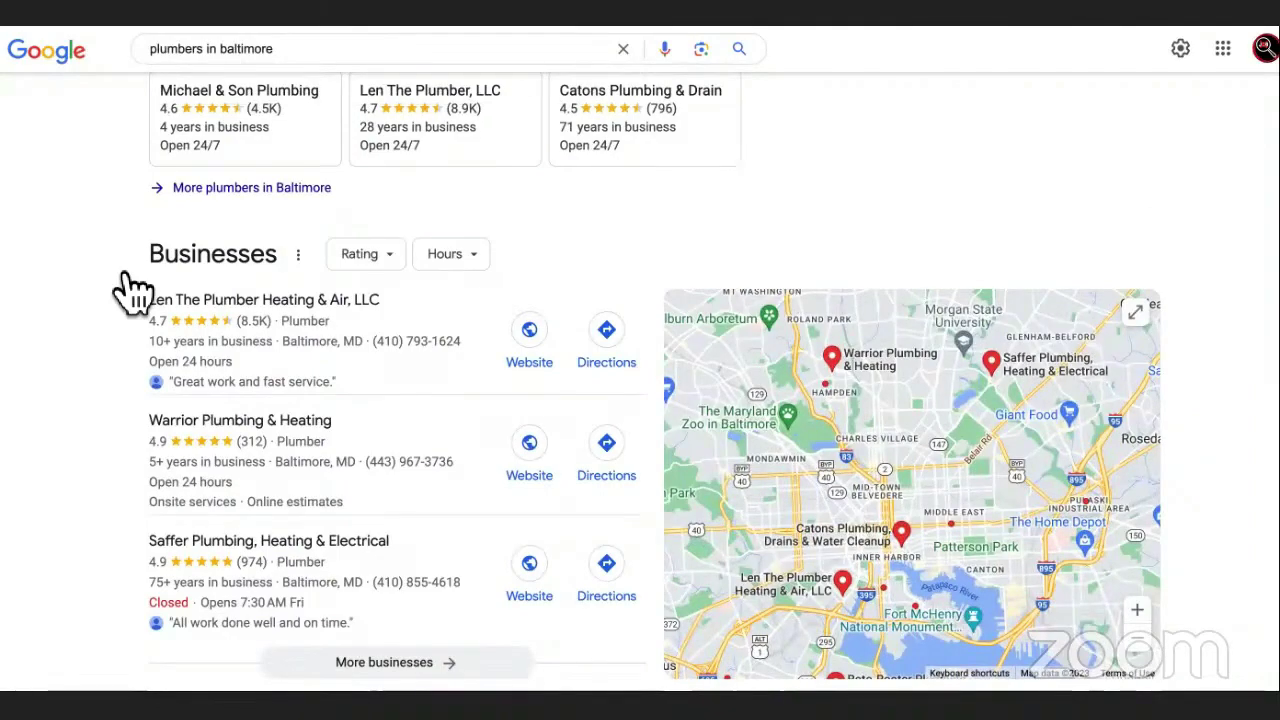
scroll(133, 290, down, 2)
scroll(133, 290, up, 5)
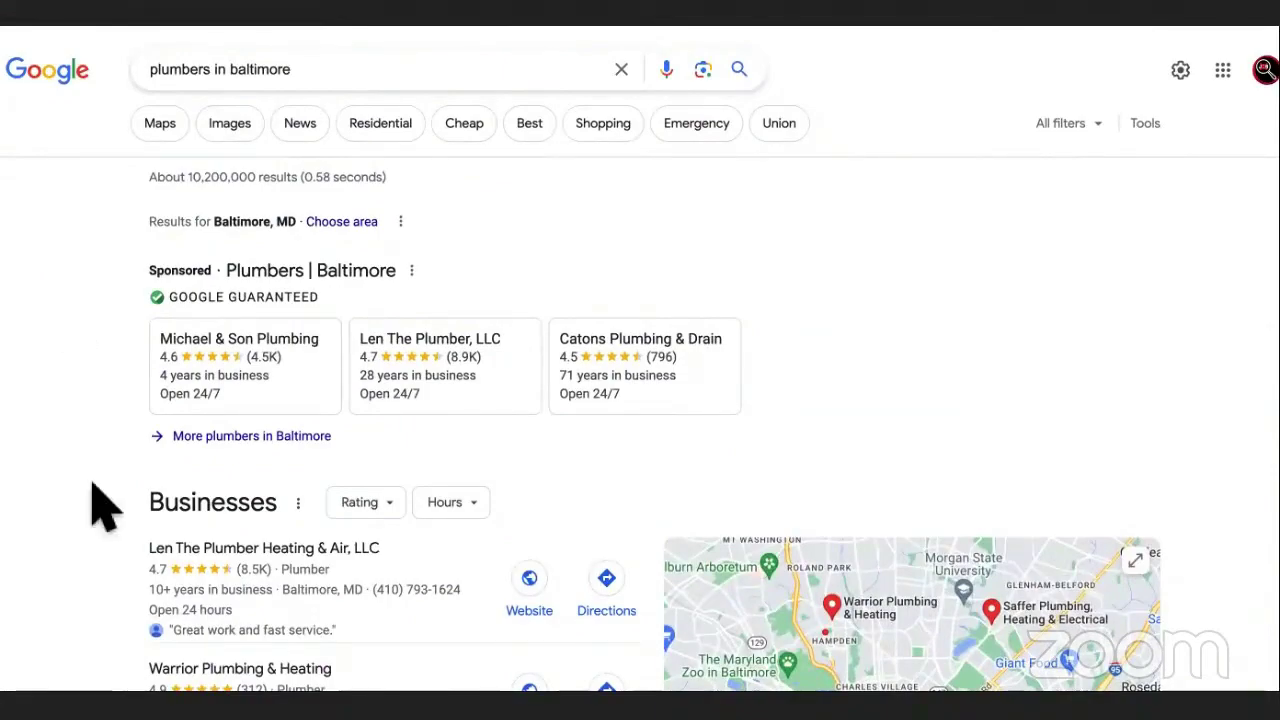
scroll(92, 485, down, 1)
scroll(100, 505, down, 3)
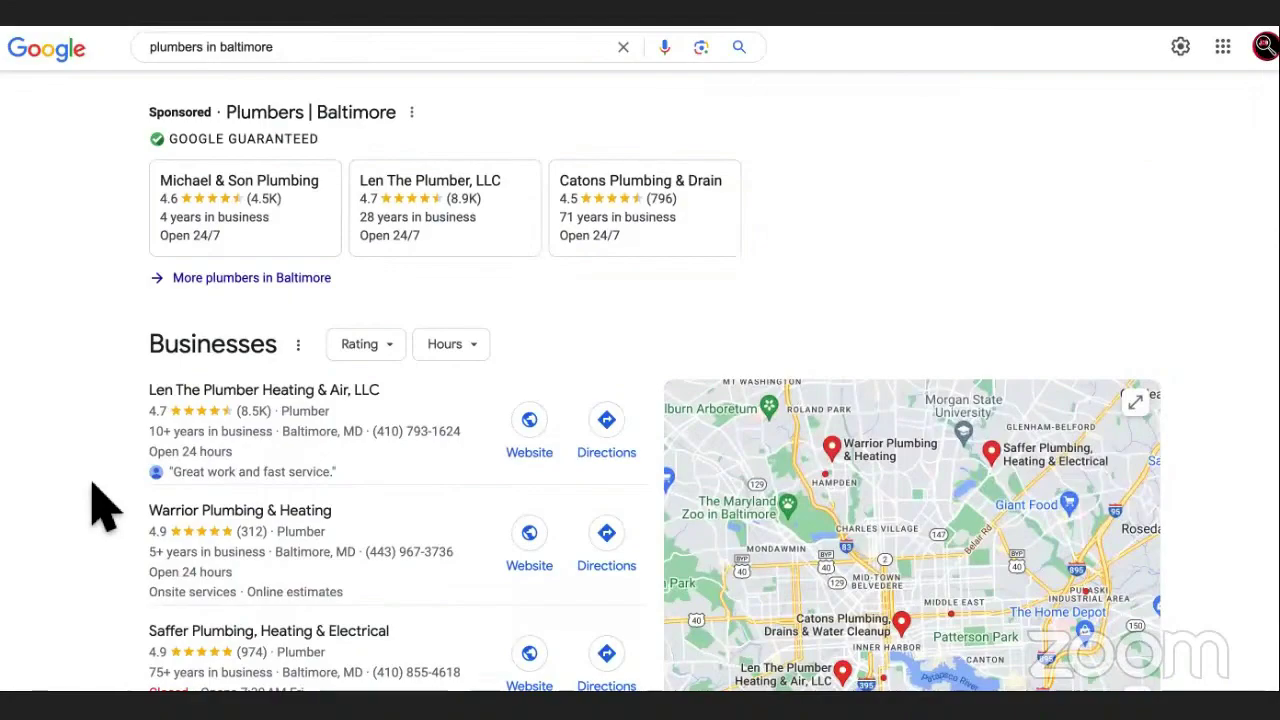
scroll(640, 380, down, 3)
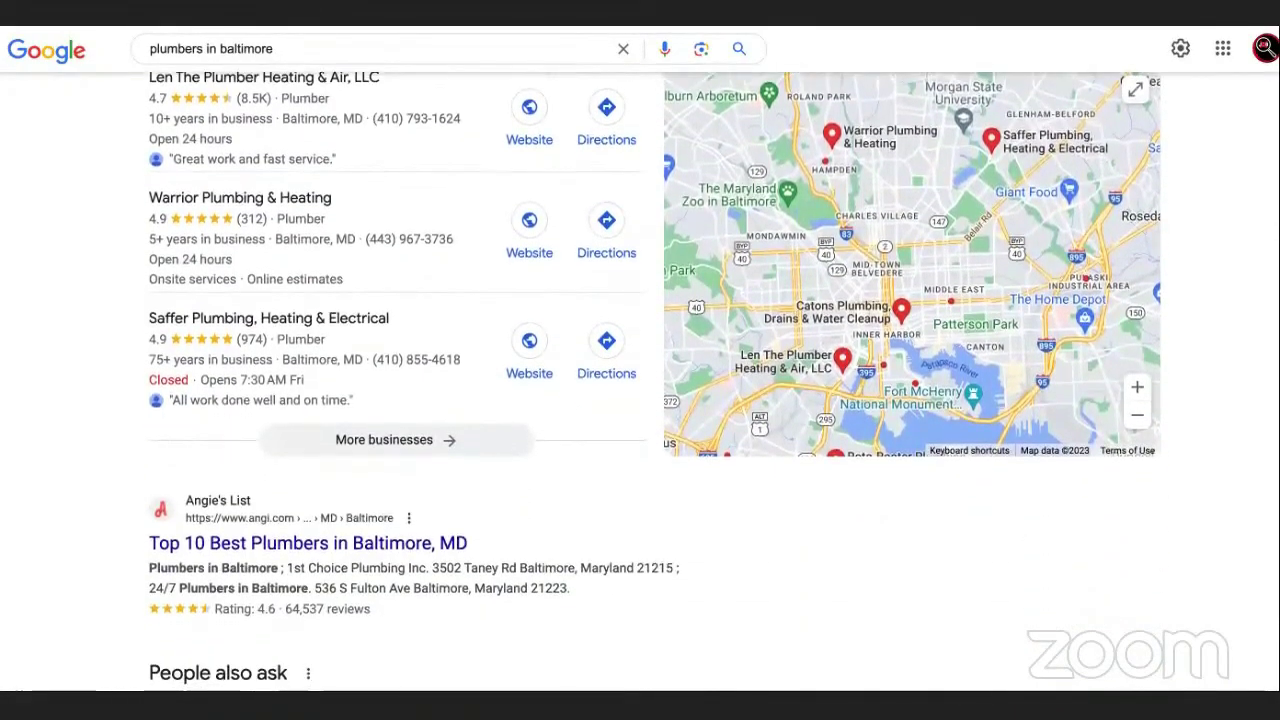
key(ctrl+Tab)
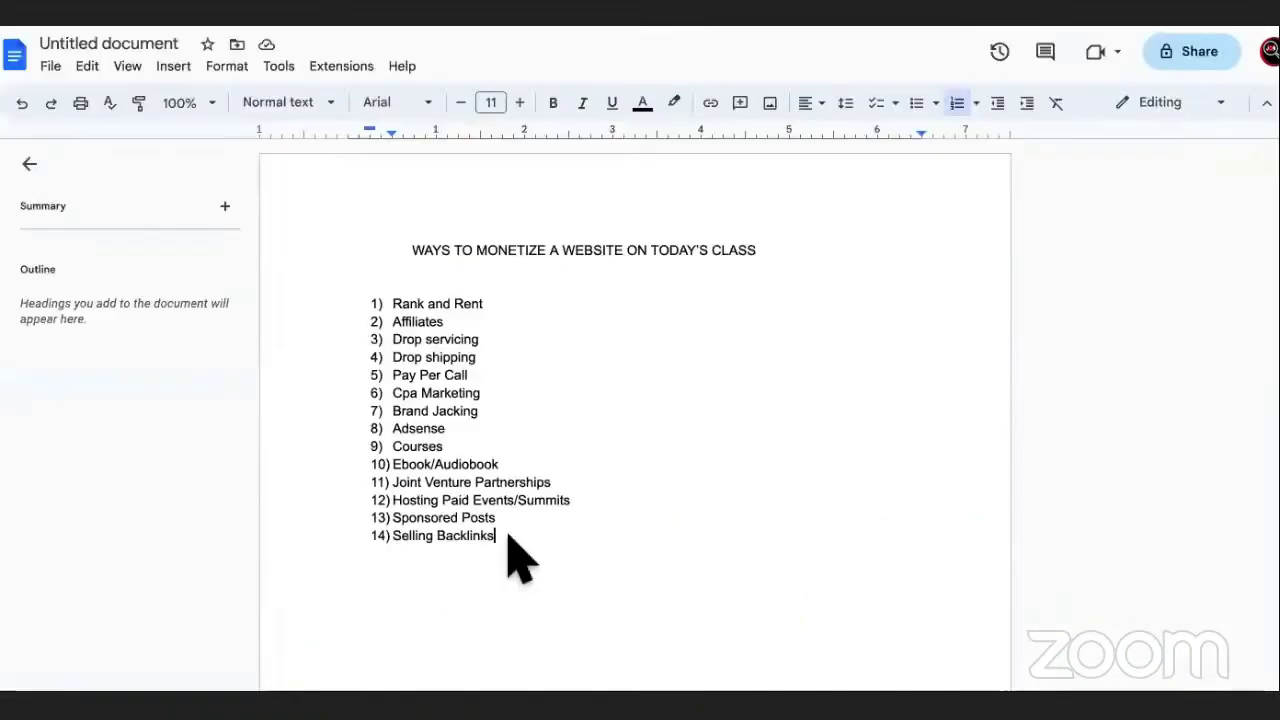
double_click(438, 535)
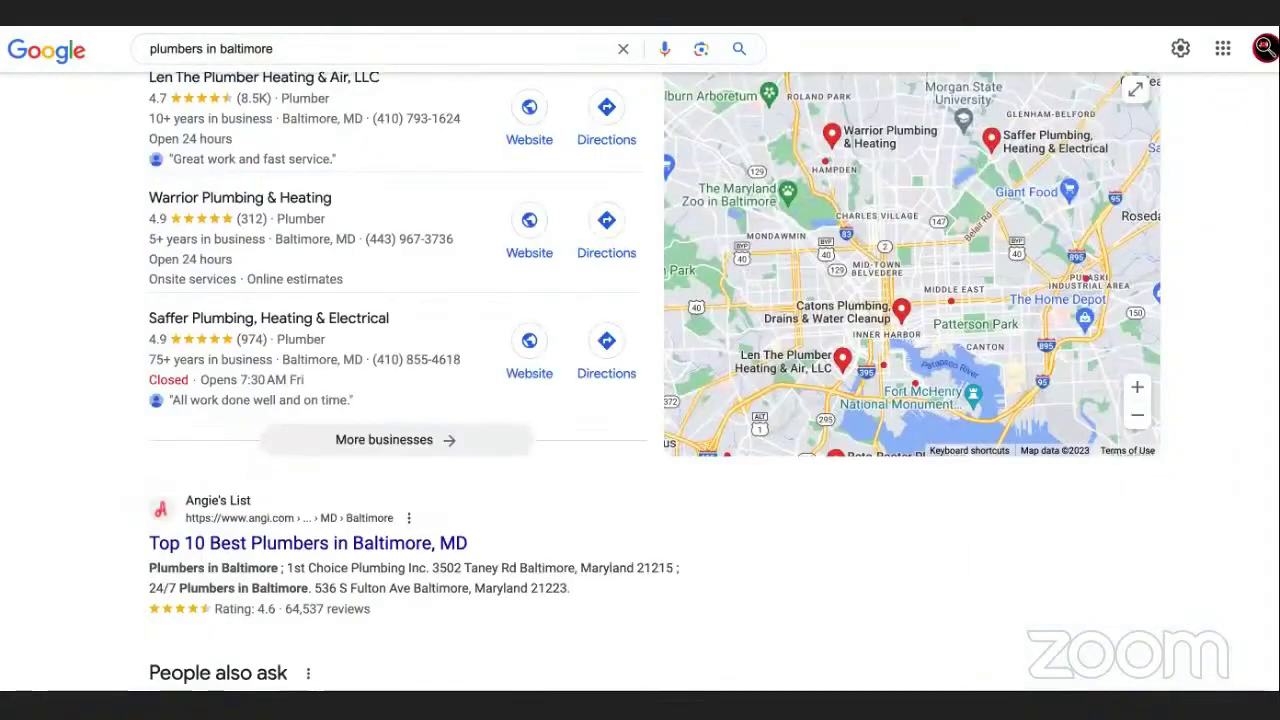
- Replace the city in the Google query to read "plumbers in atlanta" and check the search suggestions
click(406, 46)
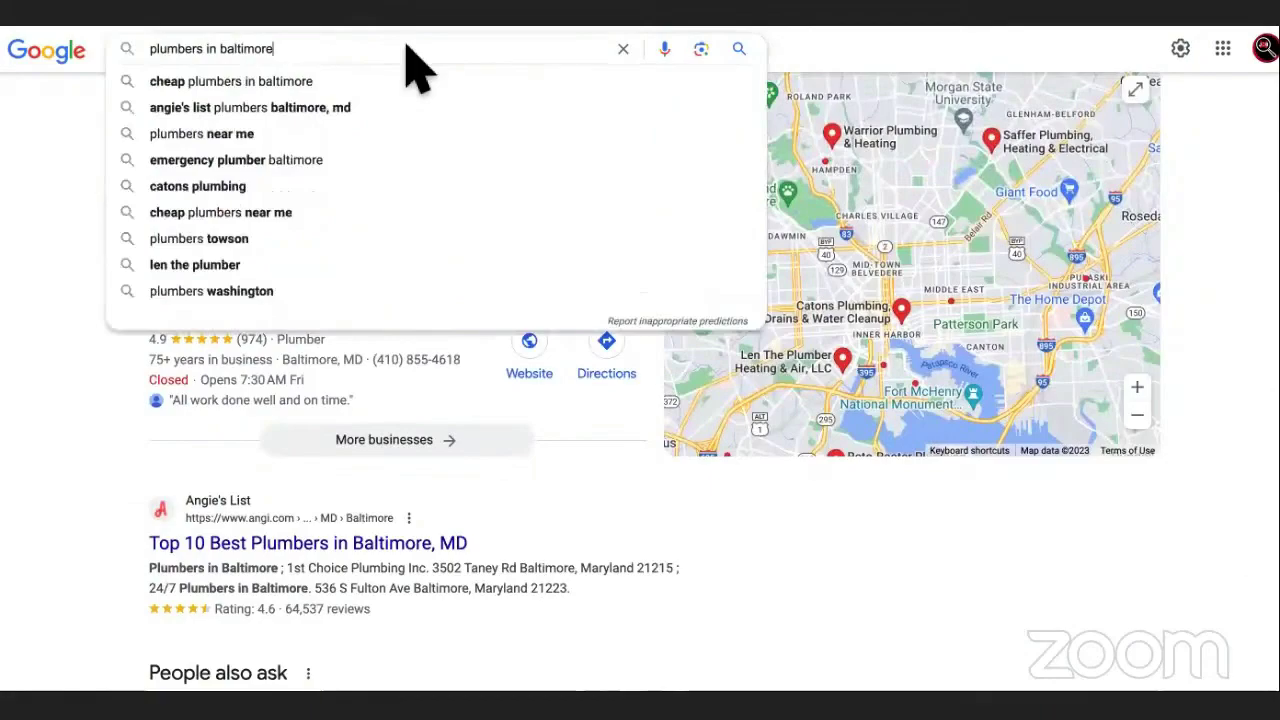
key(BackSpace)
key(BackSpace)
key(BackSpace)
key(BackSpace)
key(BackSpace)
key(BackSpace)
key(BackSpace)
key(BackSpace)
key(BackSpace)
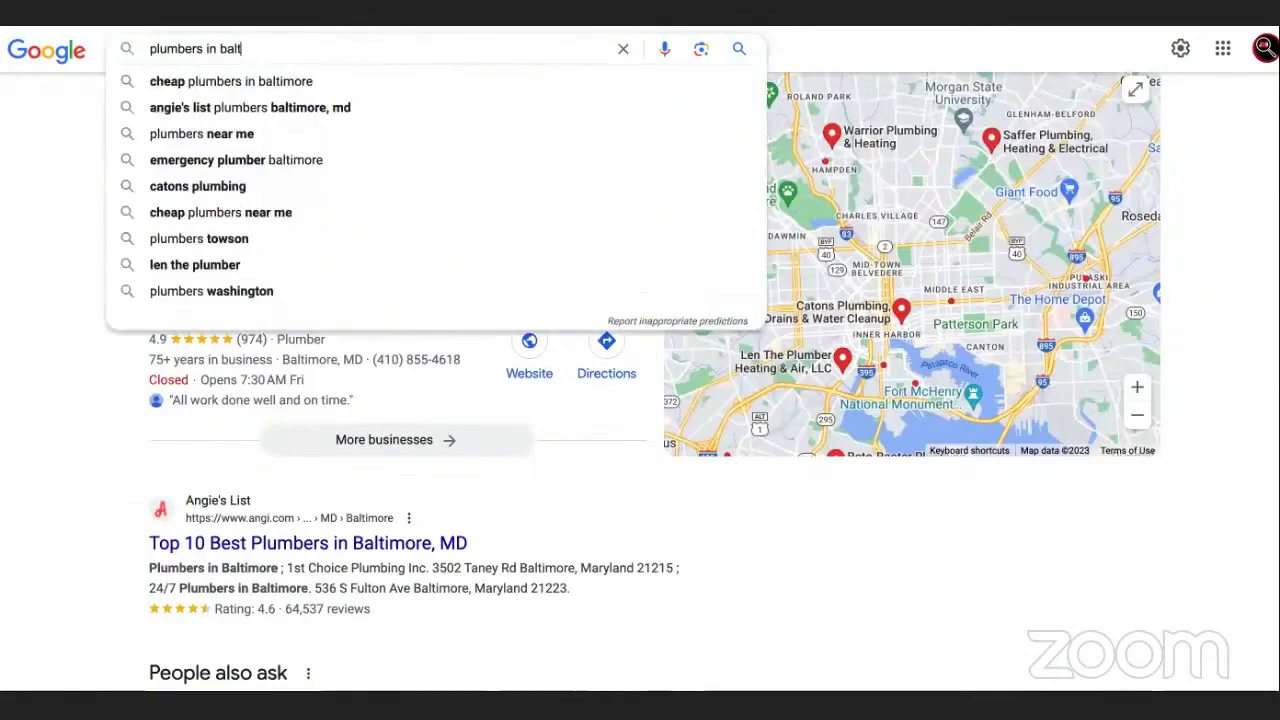
text(atlanta)
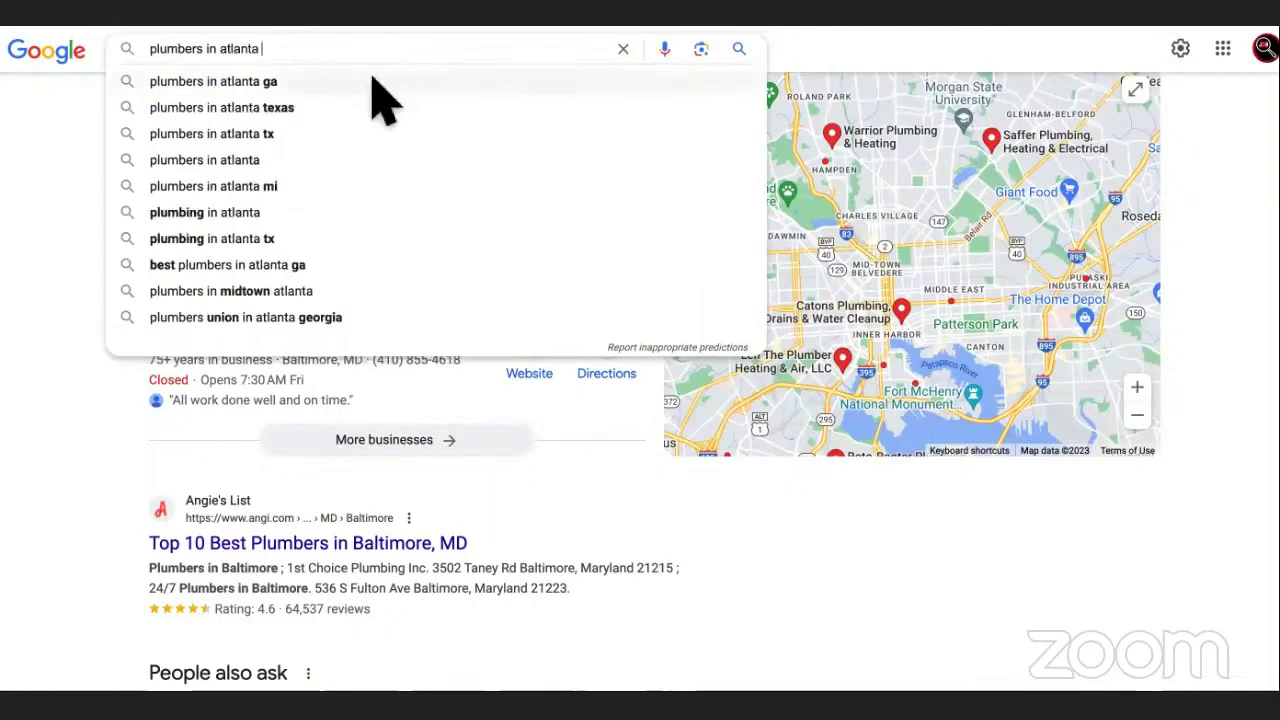
- Check the Google suggestions for plumbers in cities starting with "aus" and with "alb"
key(BackSpace)
key(BackSpace)
key(BackSpace)
key(BackSpace)
key(BackSpace)
key(BackSpace)
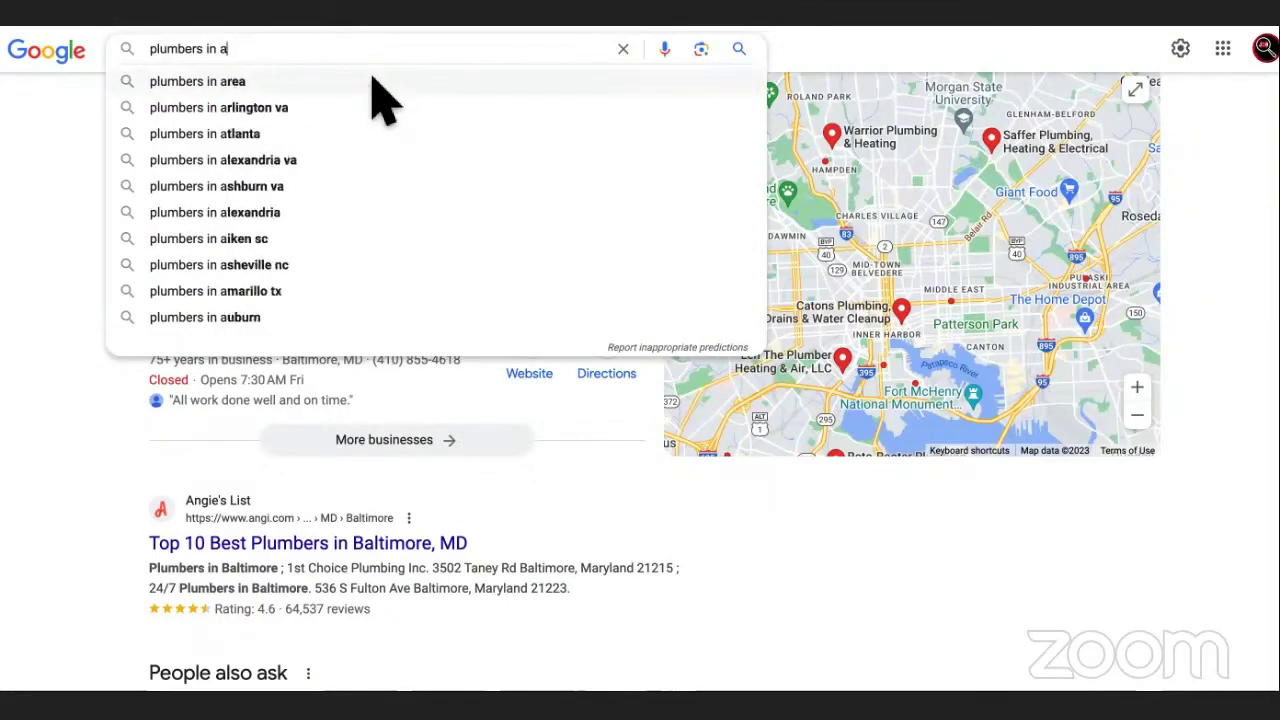
text(us)
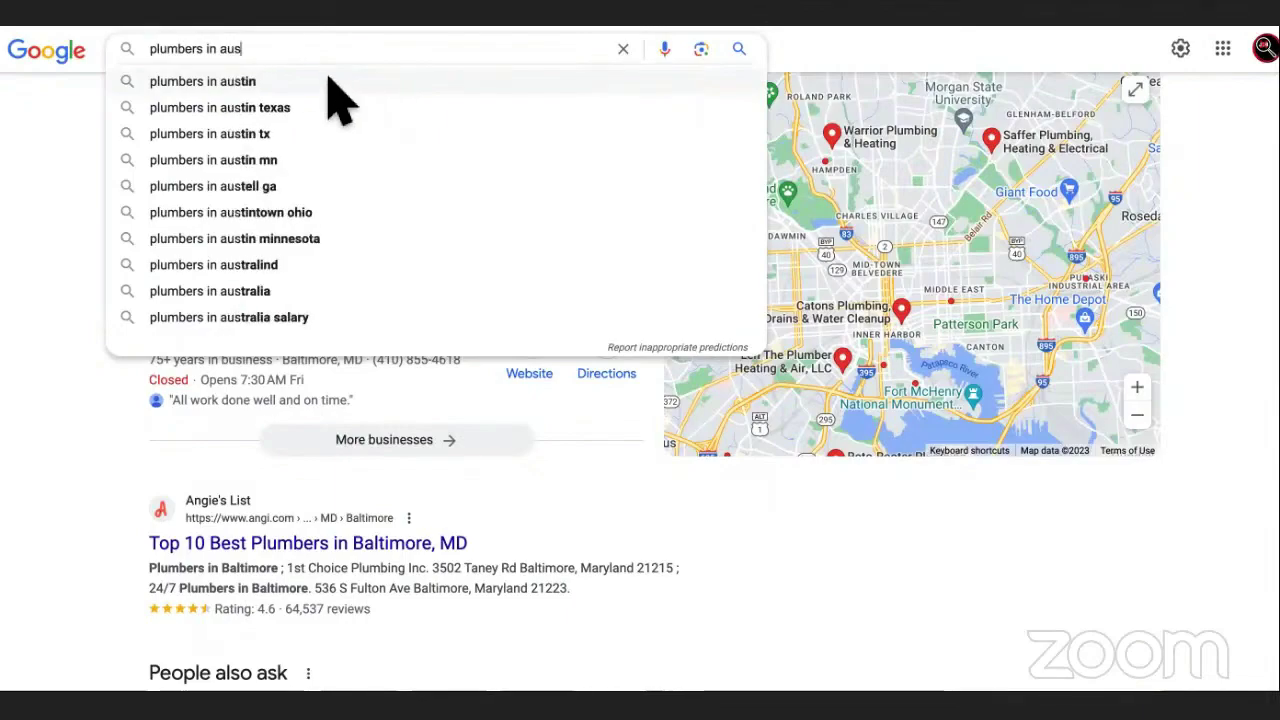
key(BackSpace)
key(BackSpace)
key(BackSpace)
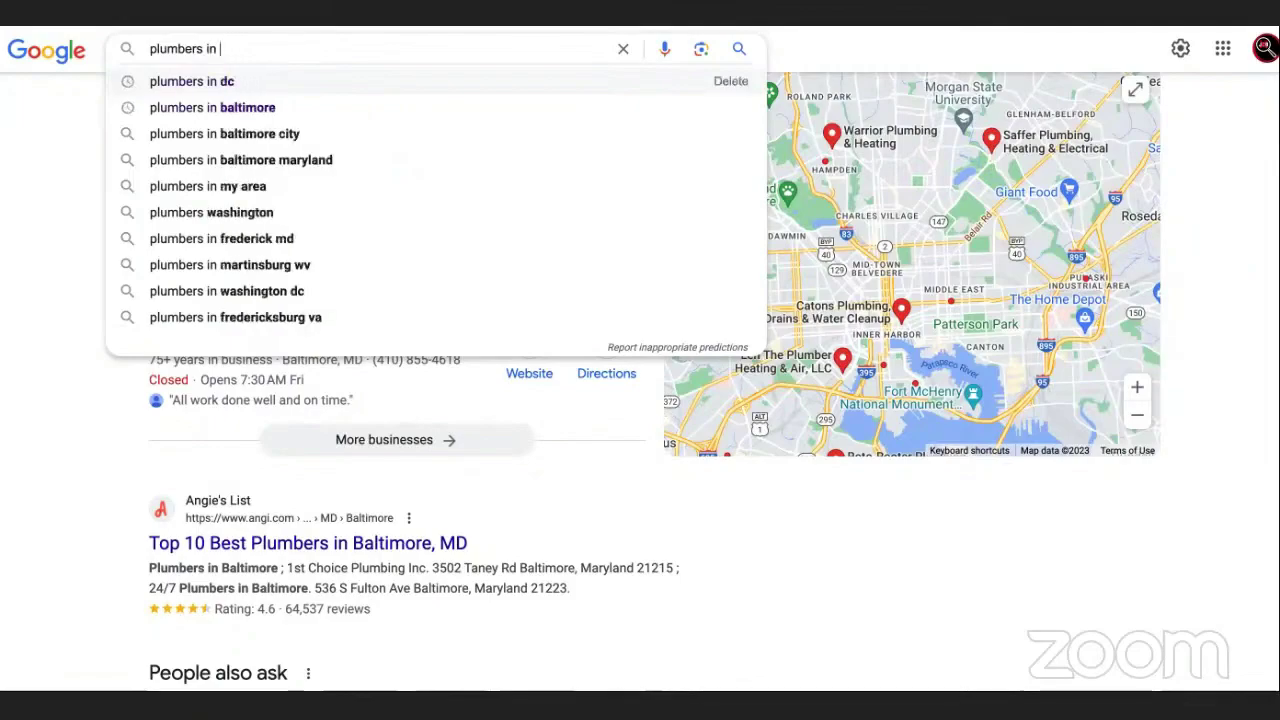
text(alb)
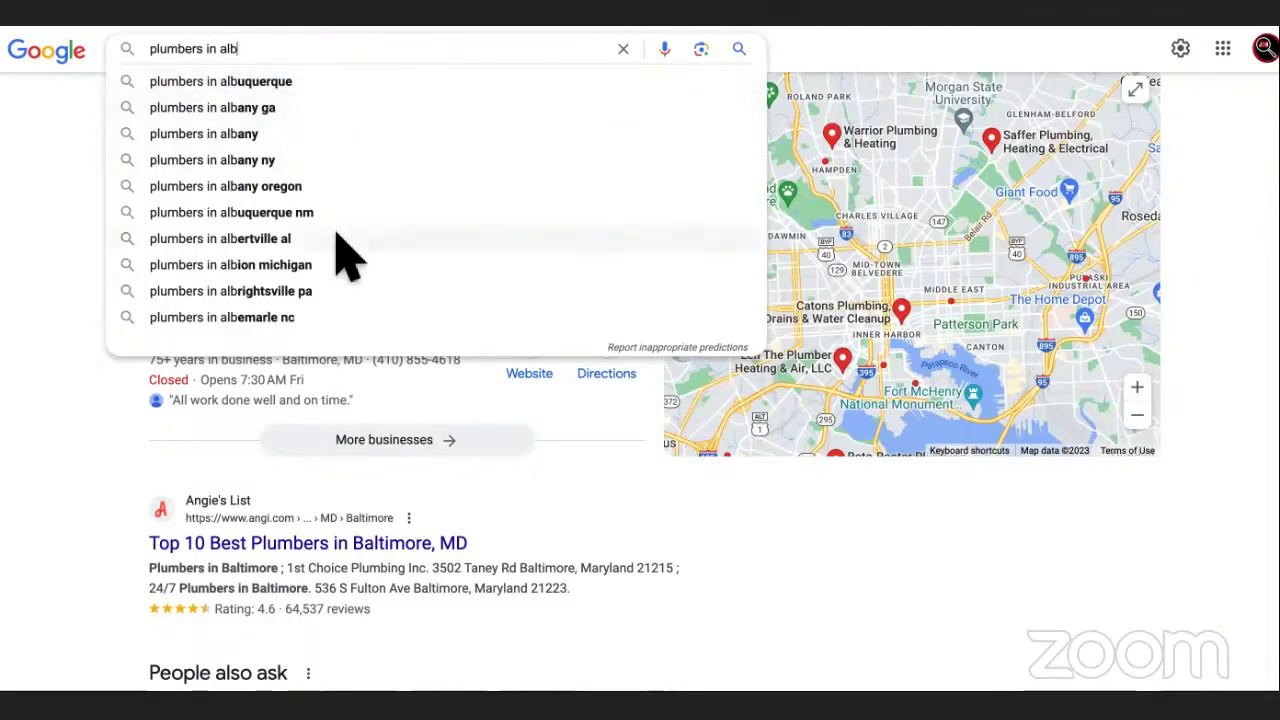
- Check the plumber suggestions for cities starting with "b", shorten the query to "plumbers in" and close the suggestions
key(BackSpace)
key(BackSpace)
key(BackSpace)
text(b)
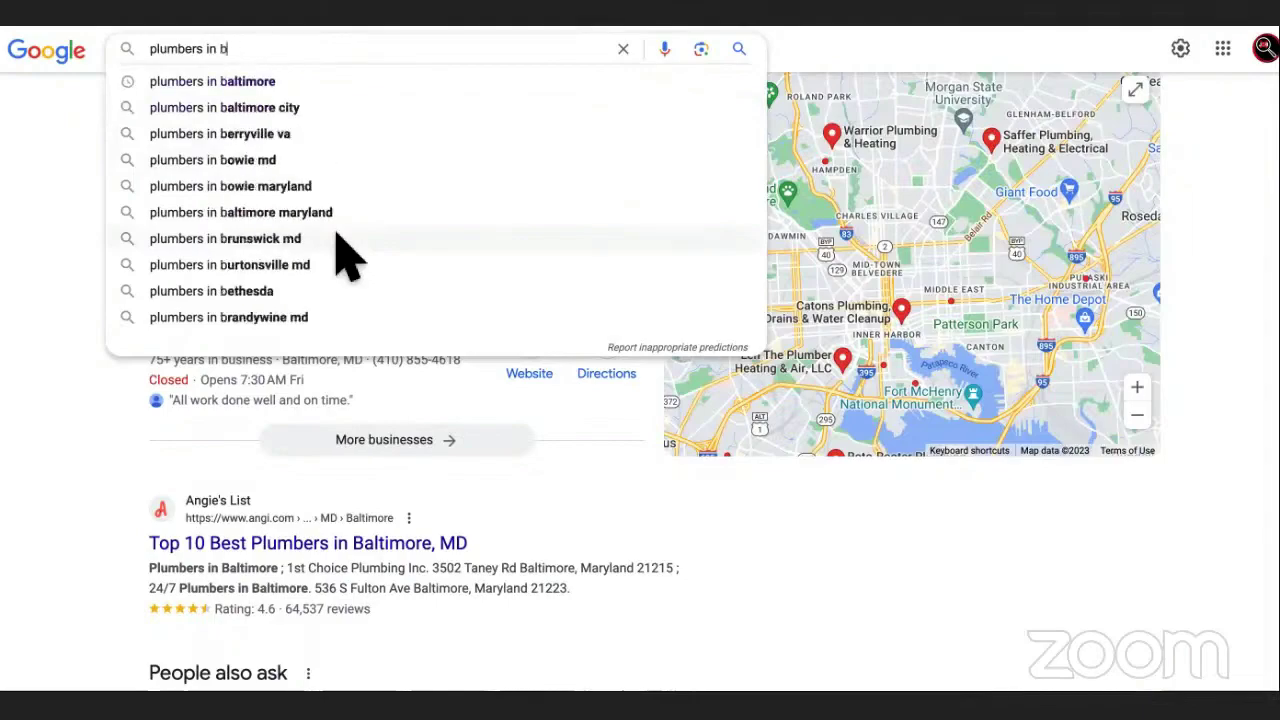
text(a)
key(BackSpace)
key(BackSpace)
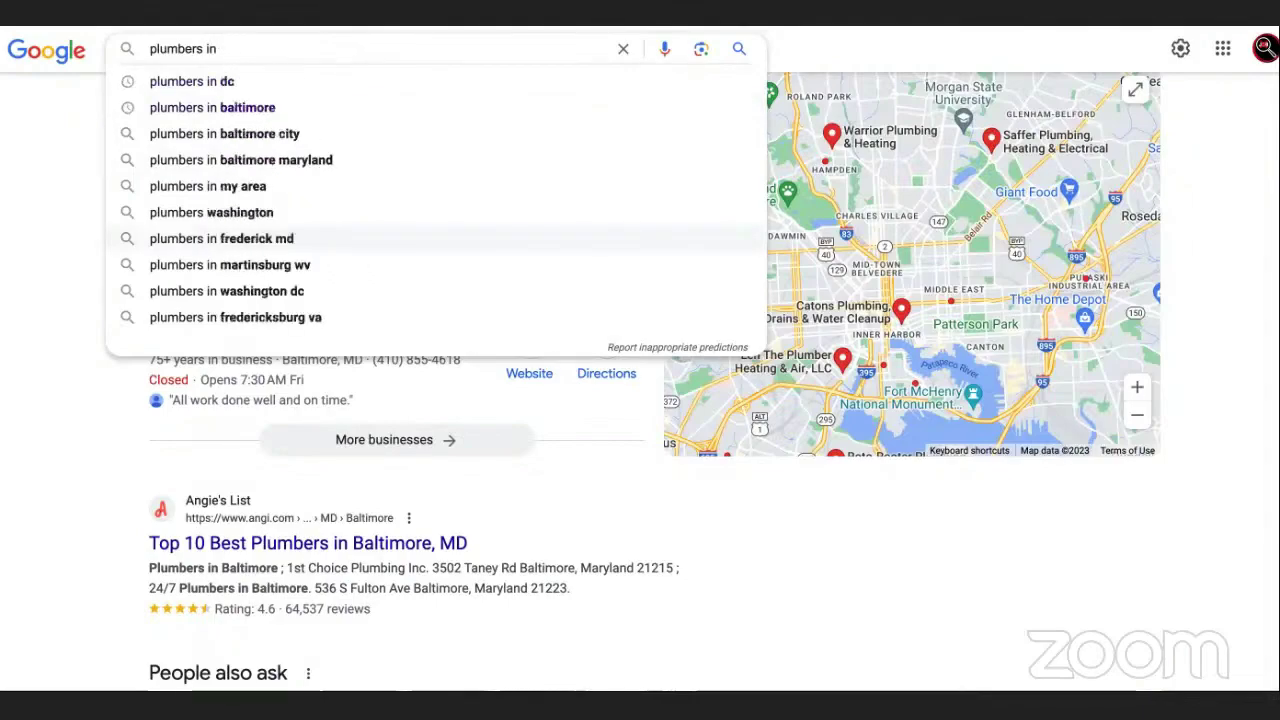
text(bo)
key(BackSpace)
key(BackSpace)
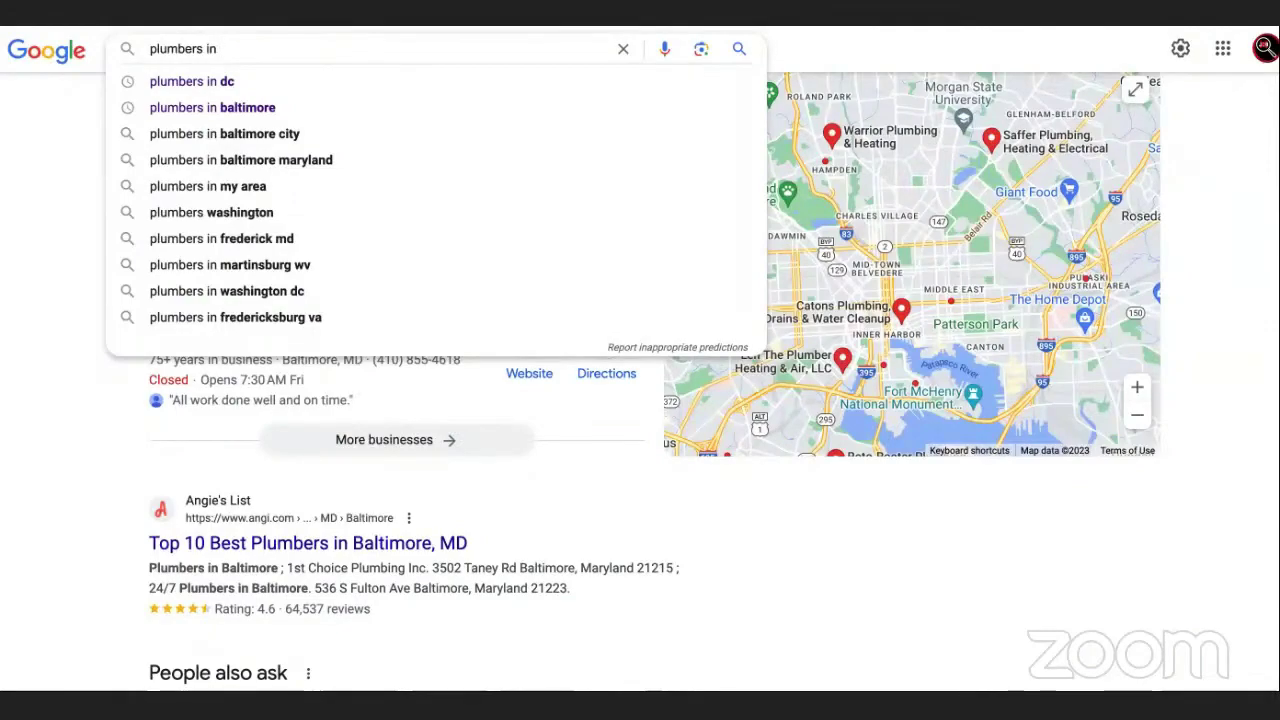
key(Escape)
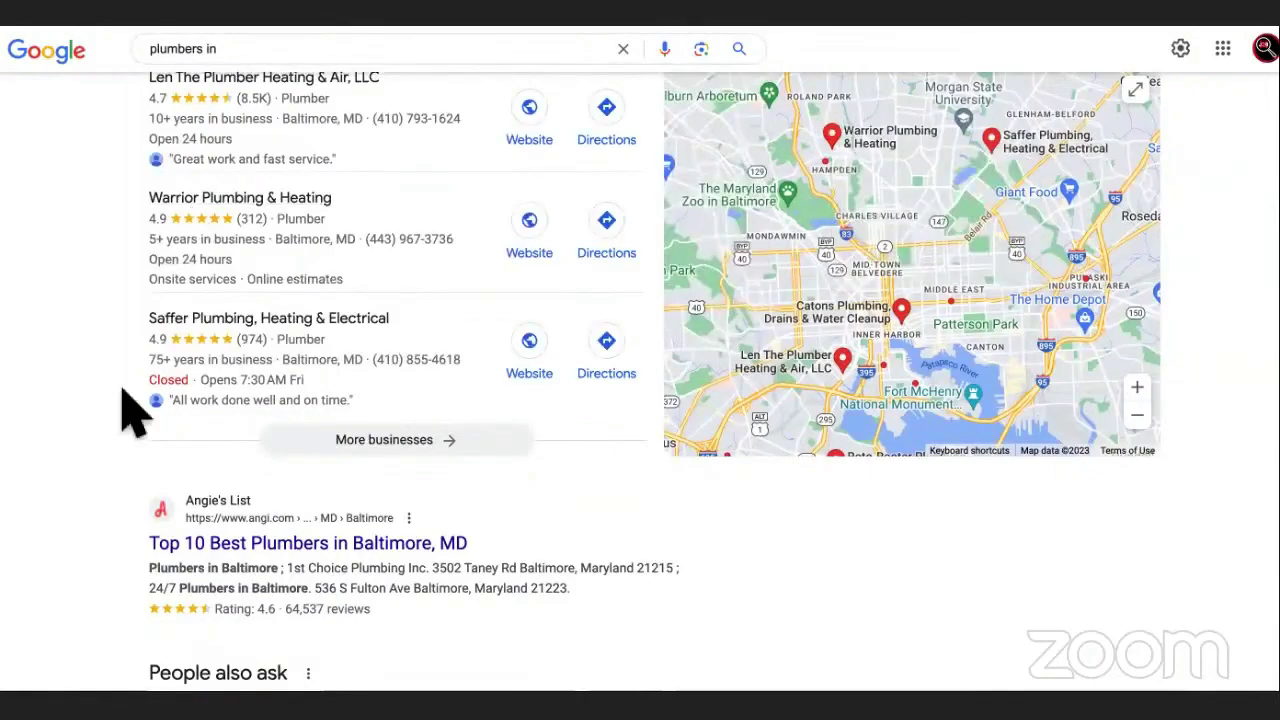
- Review the sponsored and local Baltimore plumbers again, and check the search suggestions for "plumbers in lo"
scroll(122, 408, up, 4)
scroll(122, 408, down, 1)
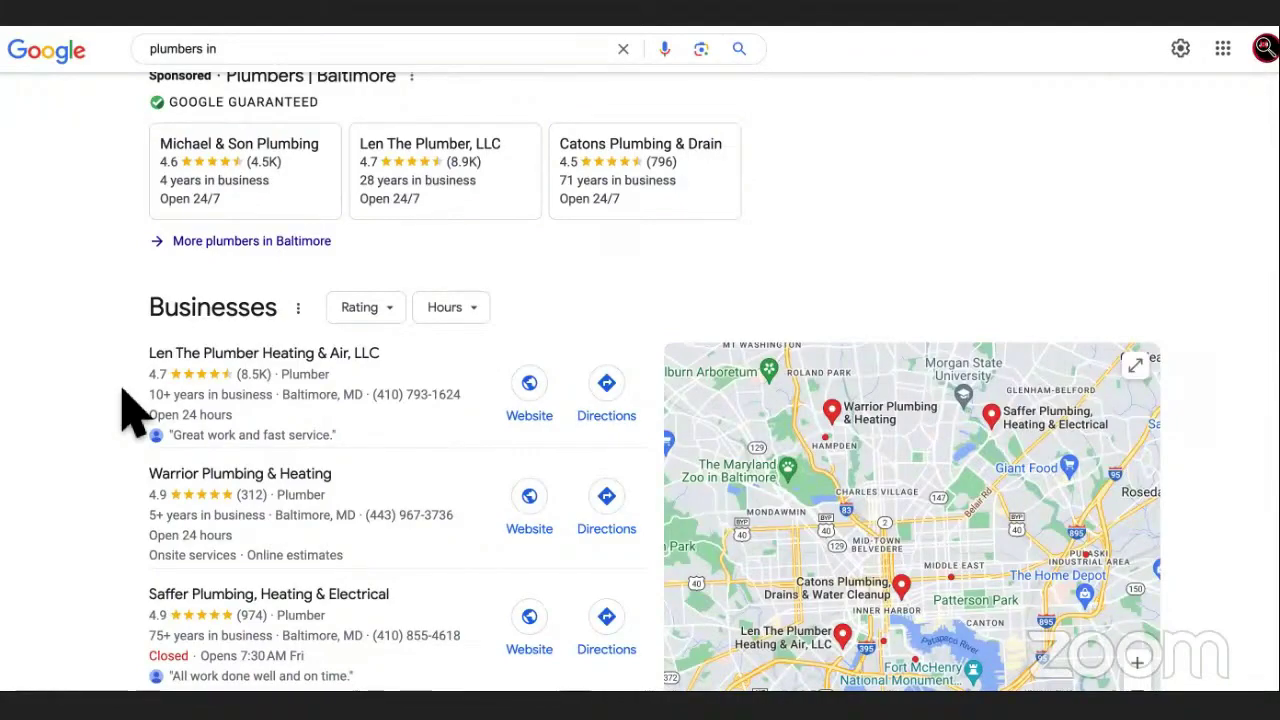
scroll(106, 386, up, 2)
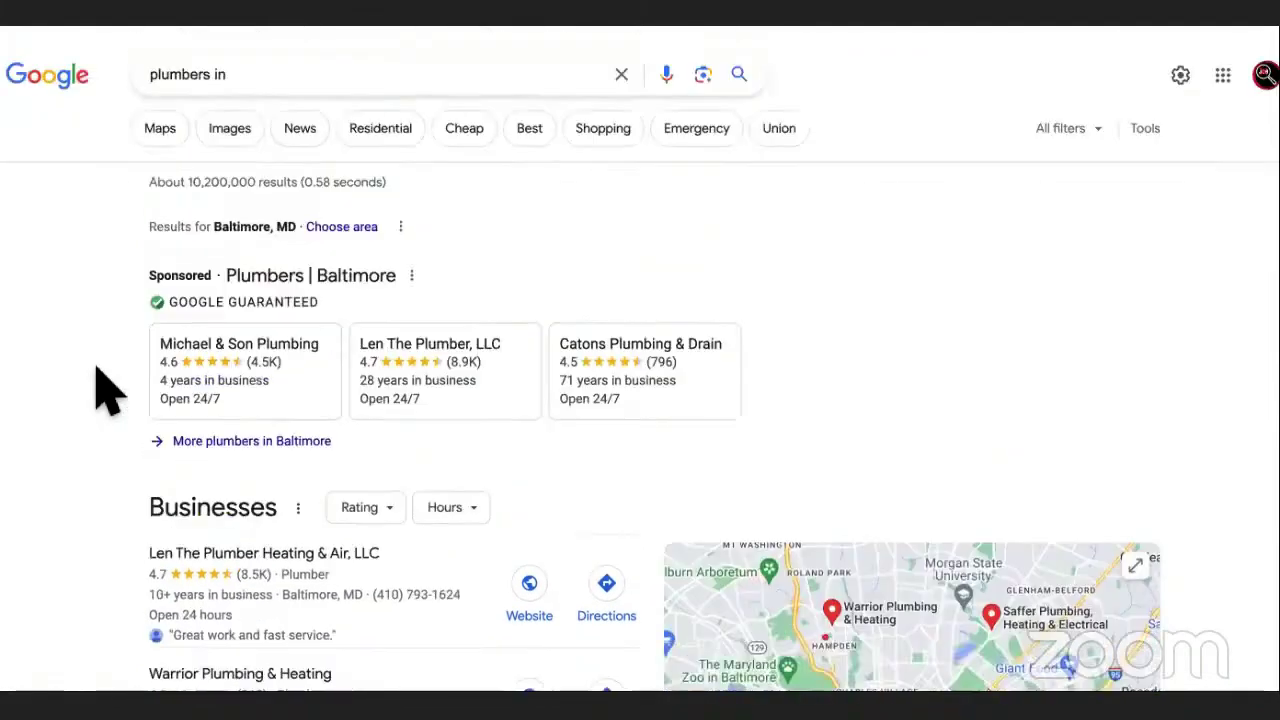
click(321, 76)
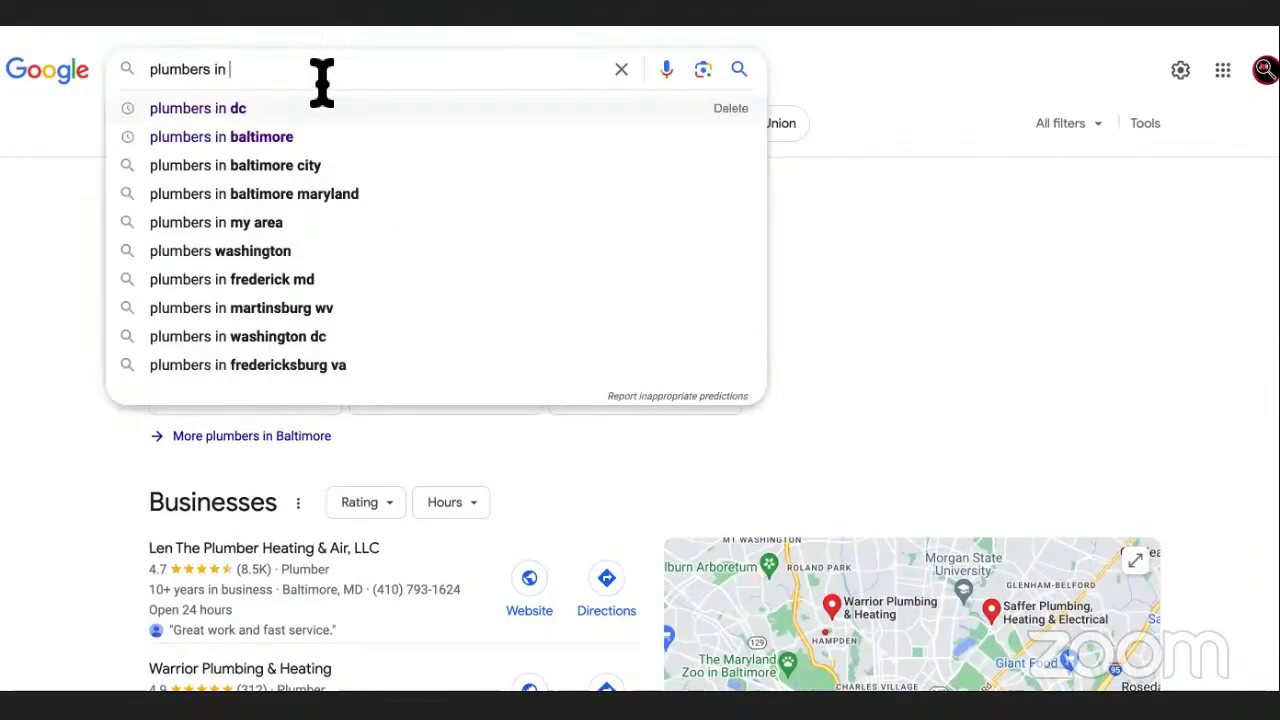
text(lo)
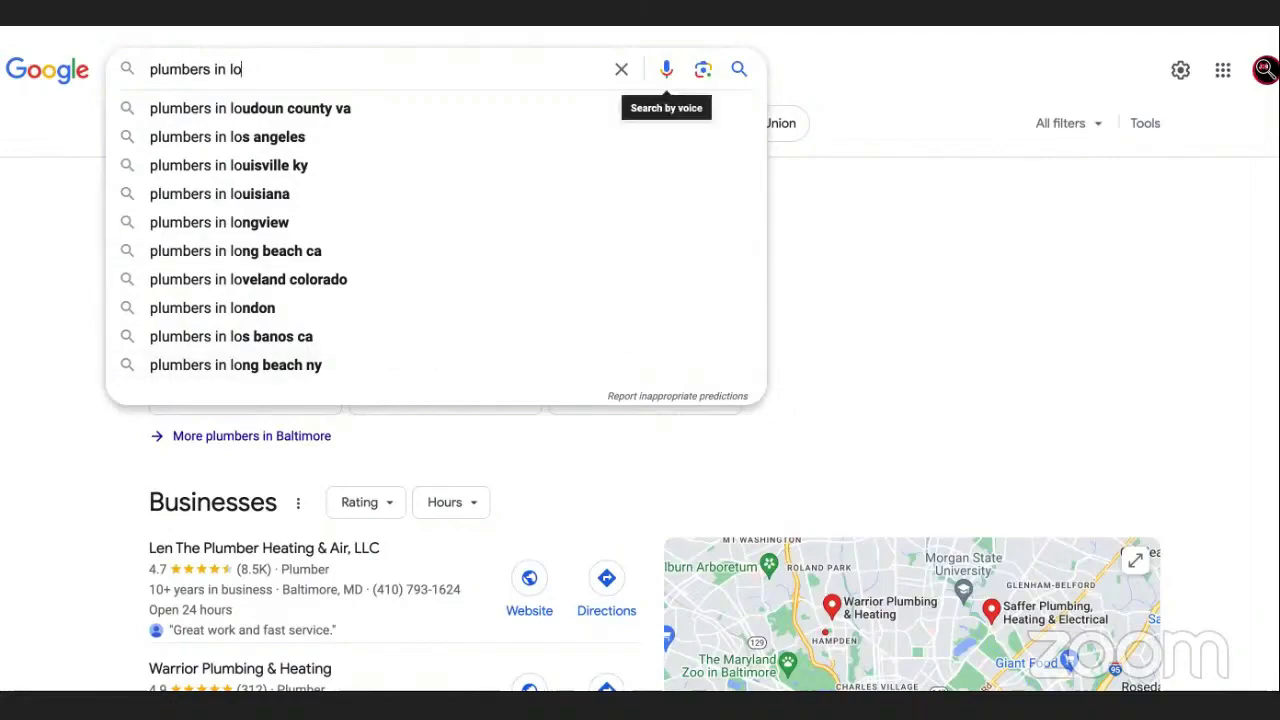
- Return to the monetization document and highlight the Rank and Rent entry at the start of the list
click(666, 69)
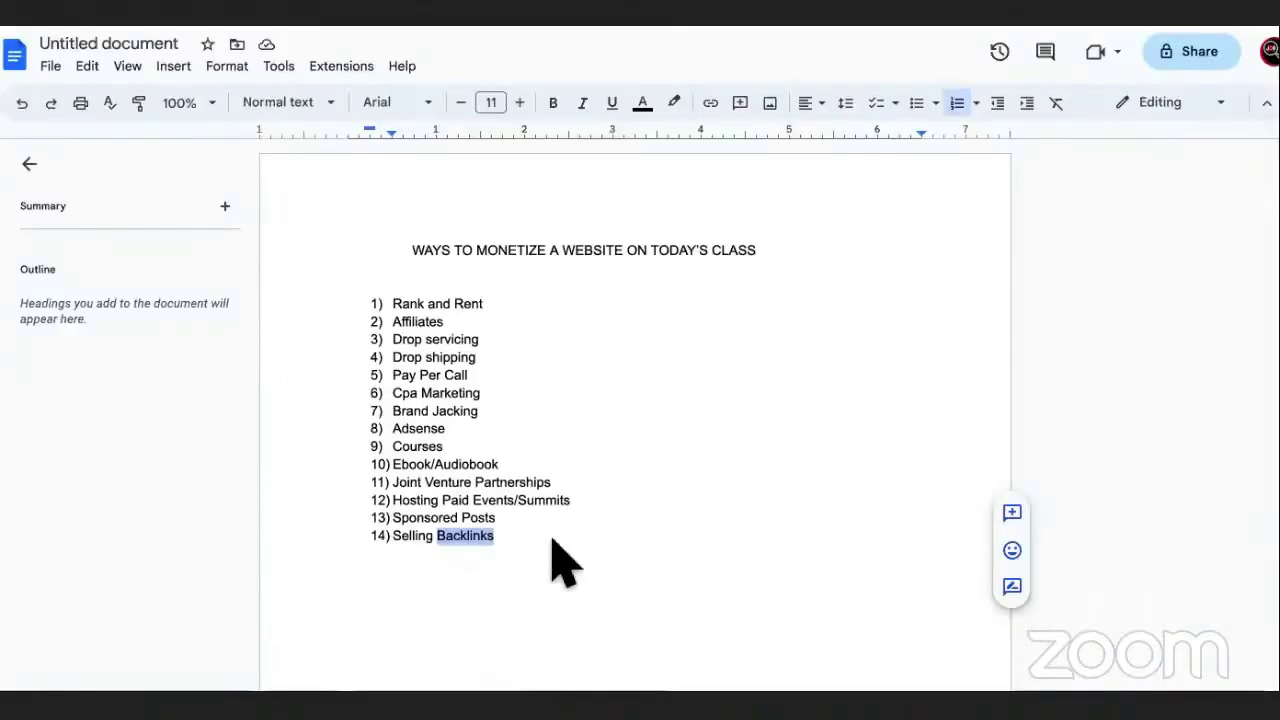
click(551, 549)
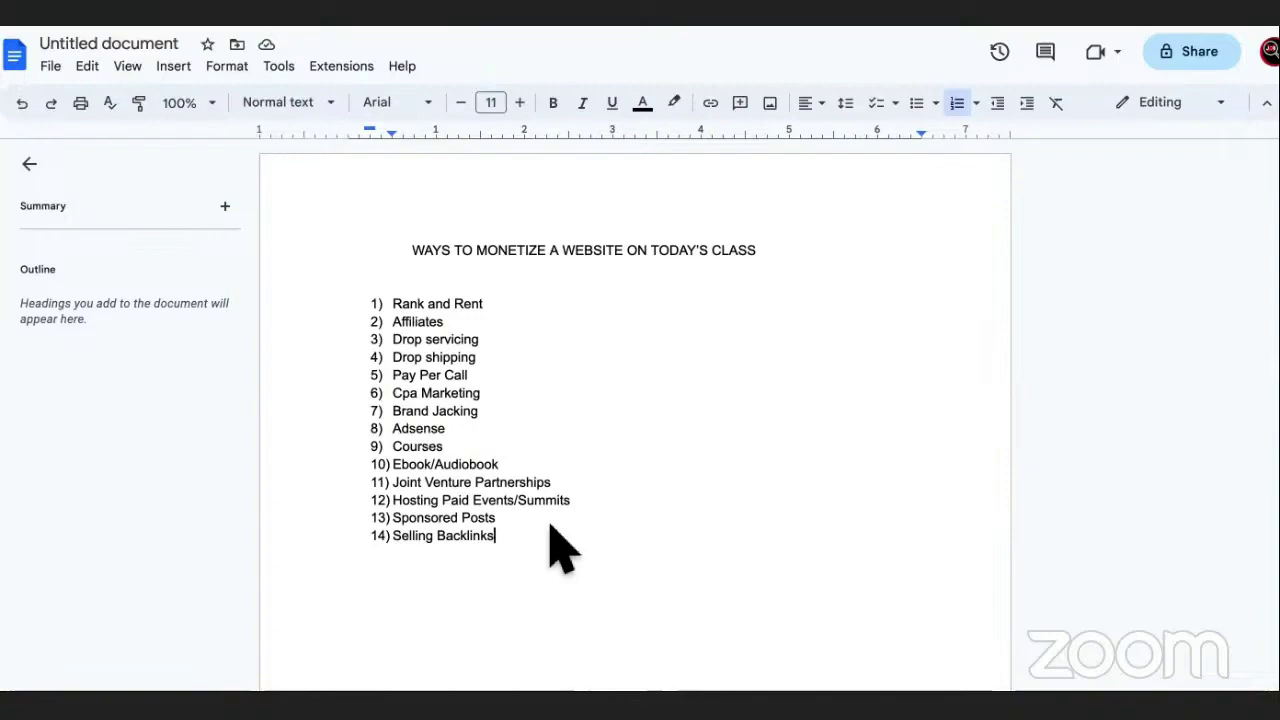
shift+click(392, 304)
click(507, 298)
key(Down)
click(498, 294)
drag(497, 294, 392, 296)
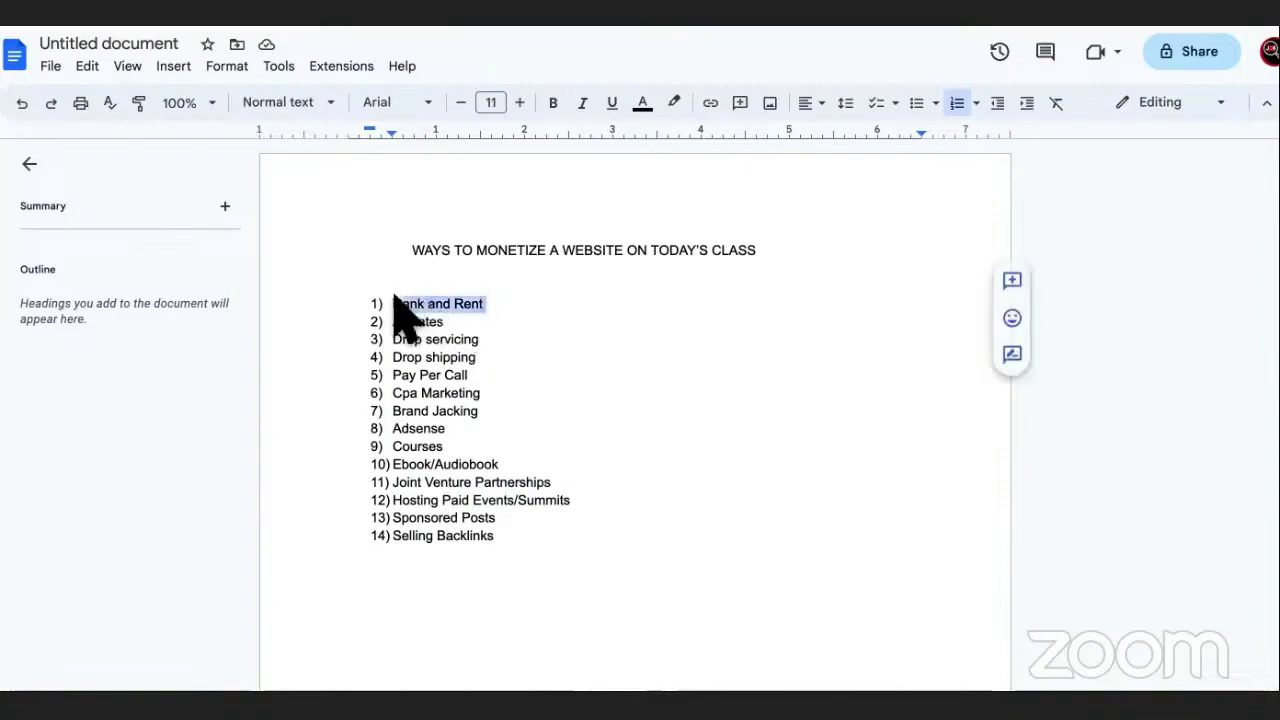
click(478, 312)
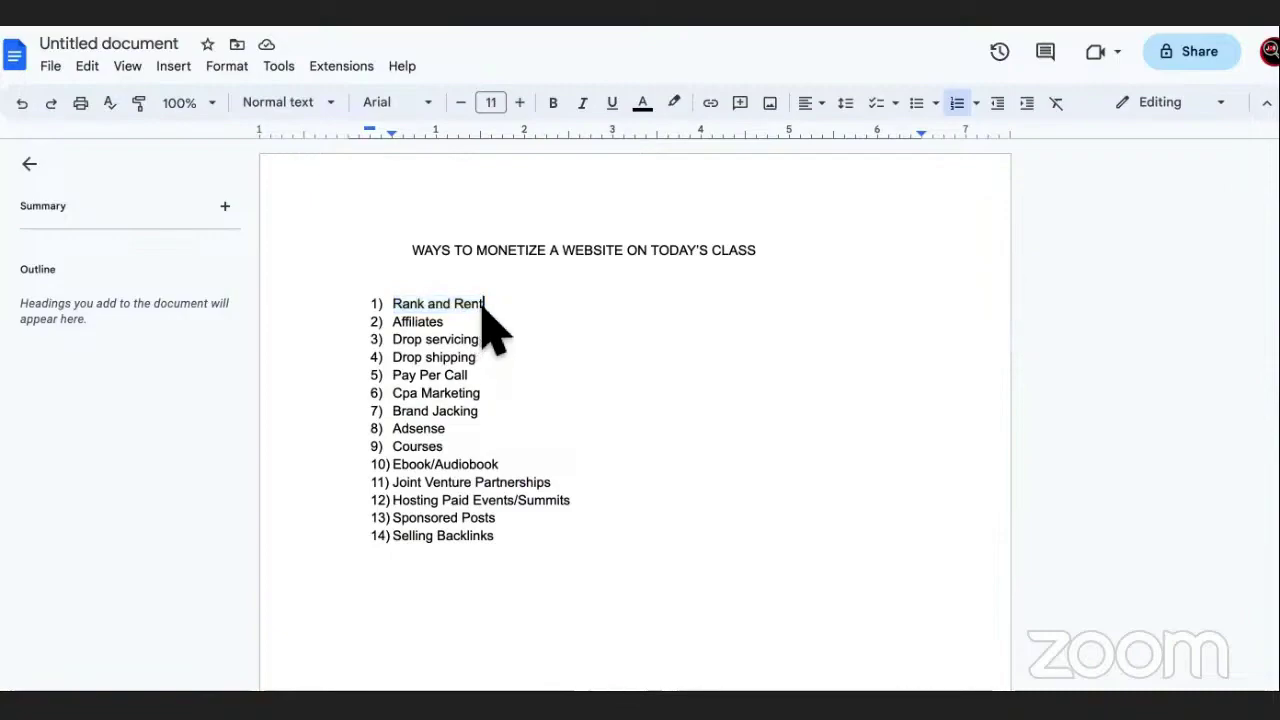
- Highlight the Affiliates entry and the Drop servicing entry in the monetization list
drag(468, 324, 390, 323)
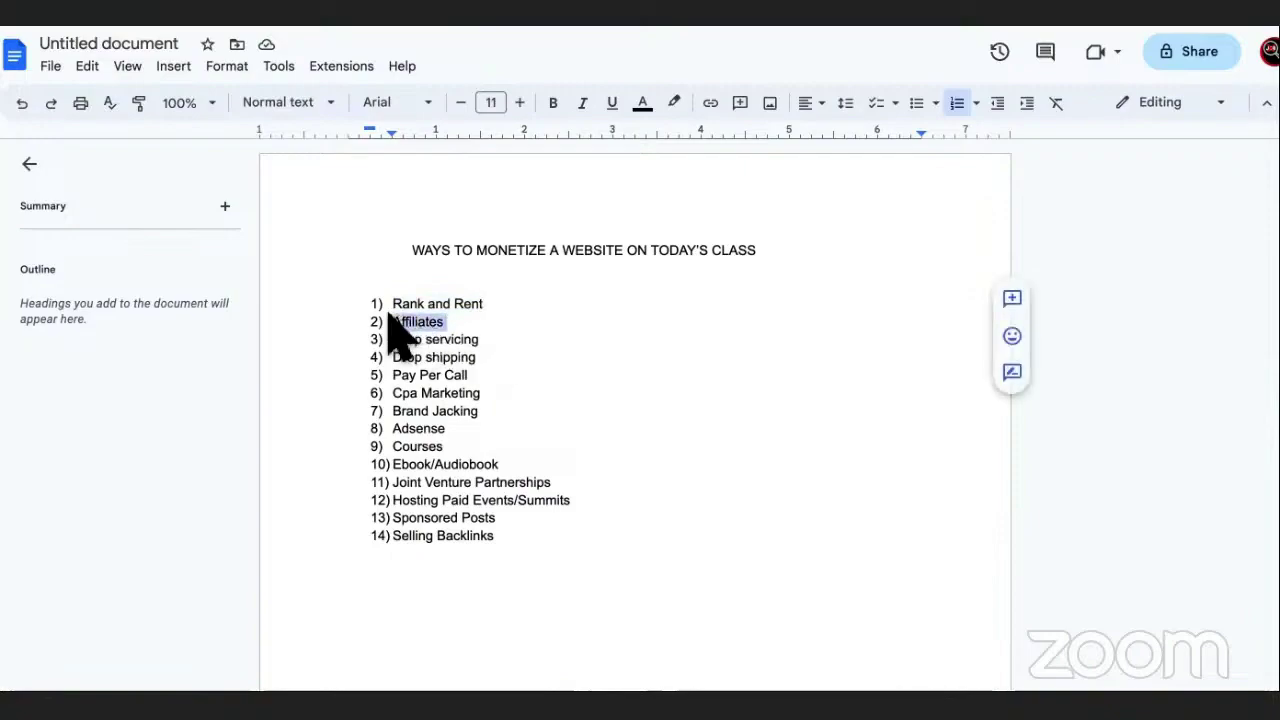
click(448, 322)
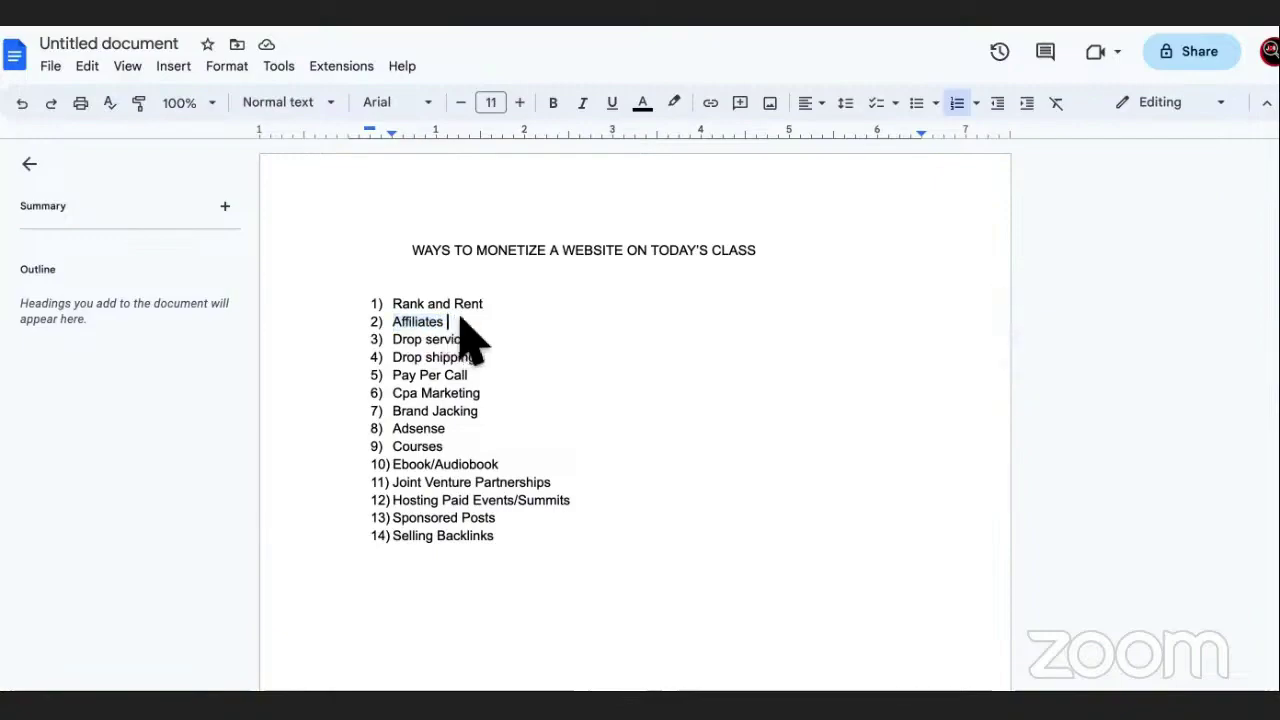
drag(485, 304, 400, 316)
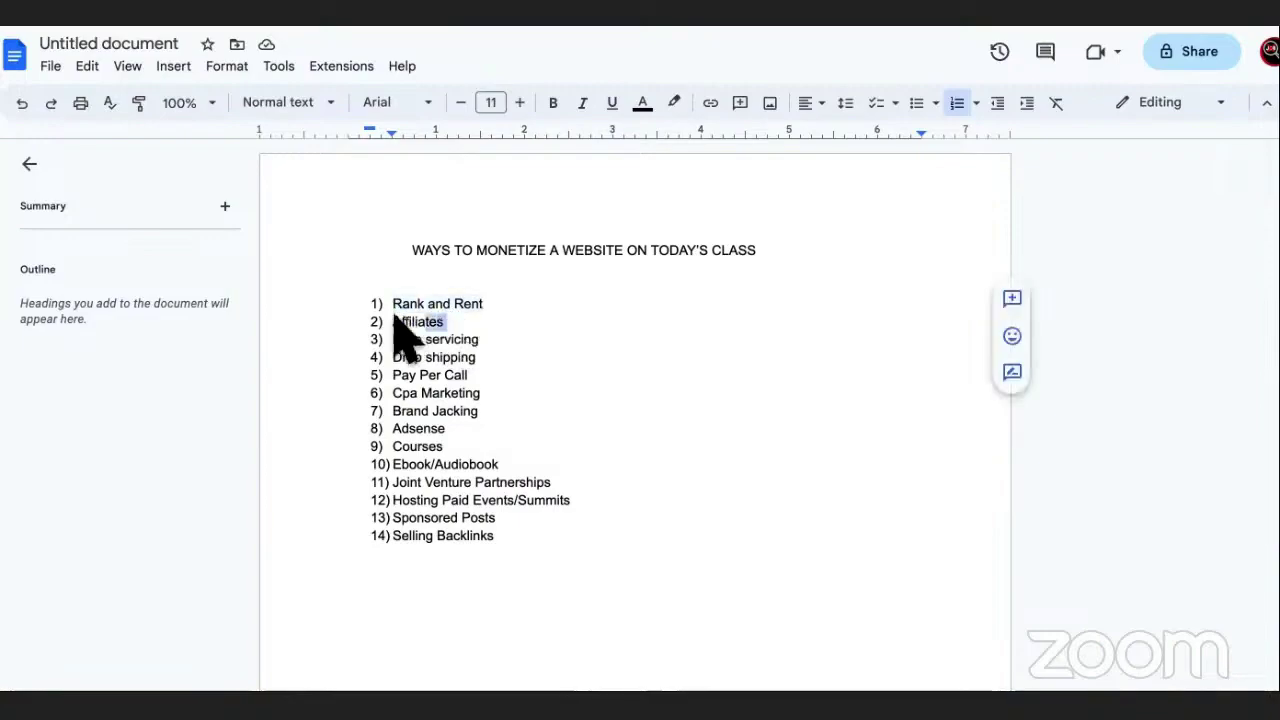
drag(482, 340, 392, 336)
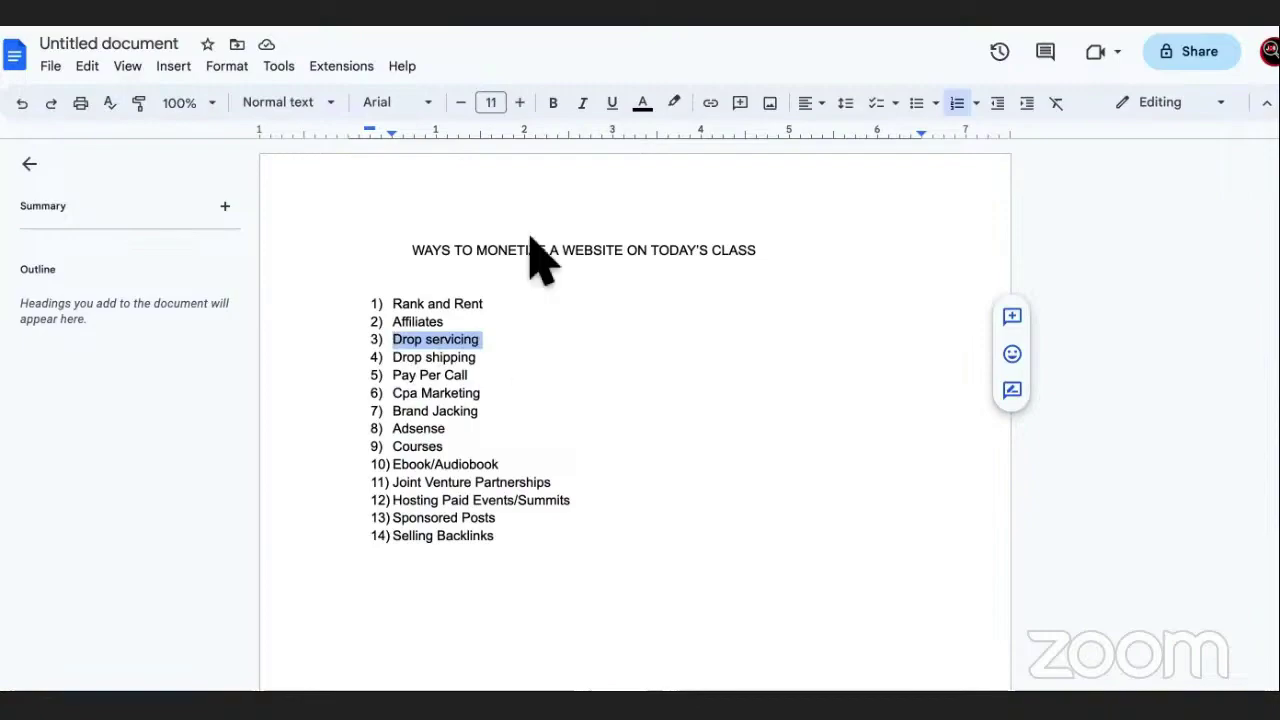
- Search Google for "kayak" and open the KAYAK flights, hotels and rental cars website
key(ctrl+Tab)
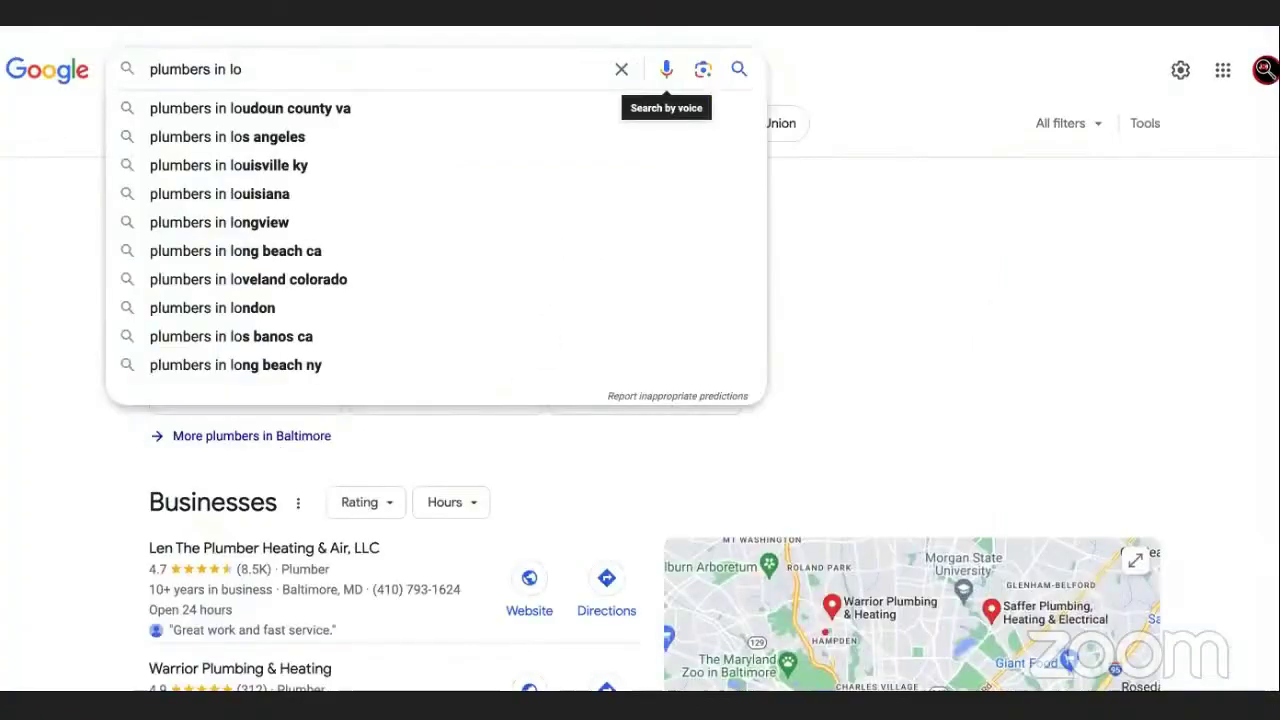
triple_click(475, 60)
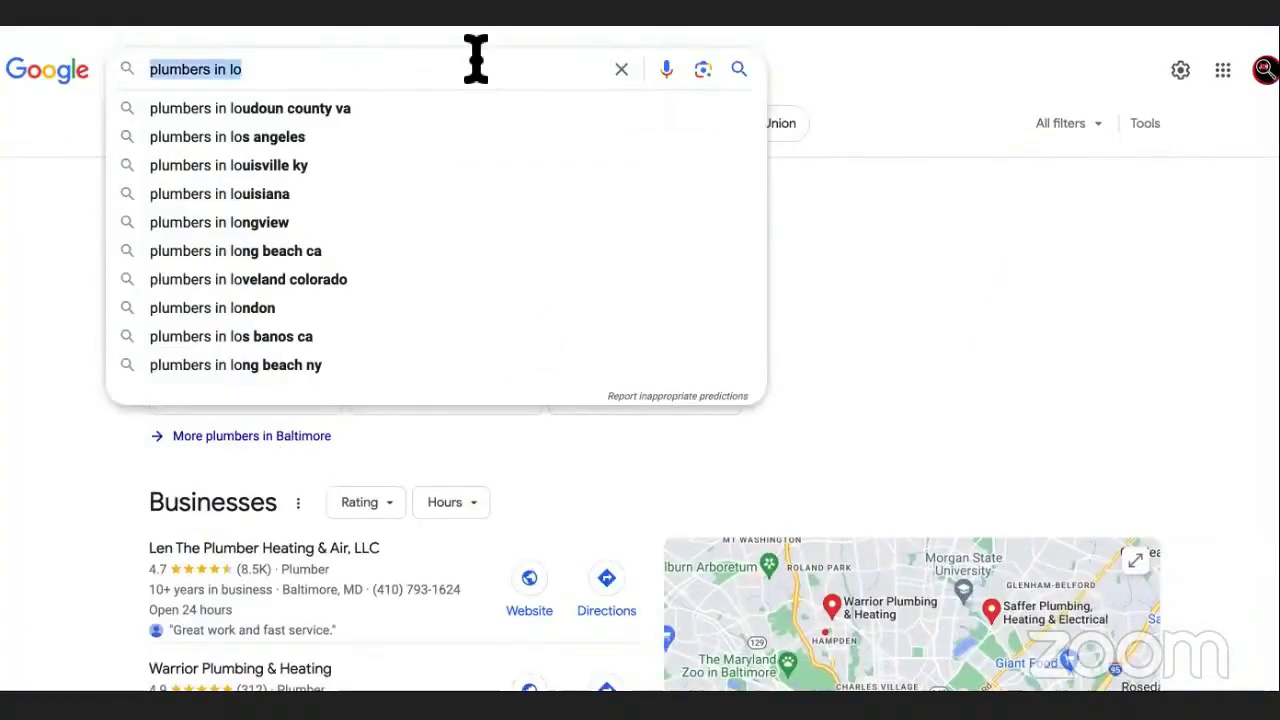
text(kayak)
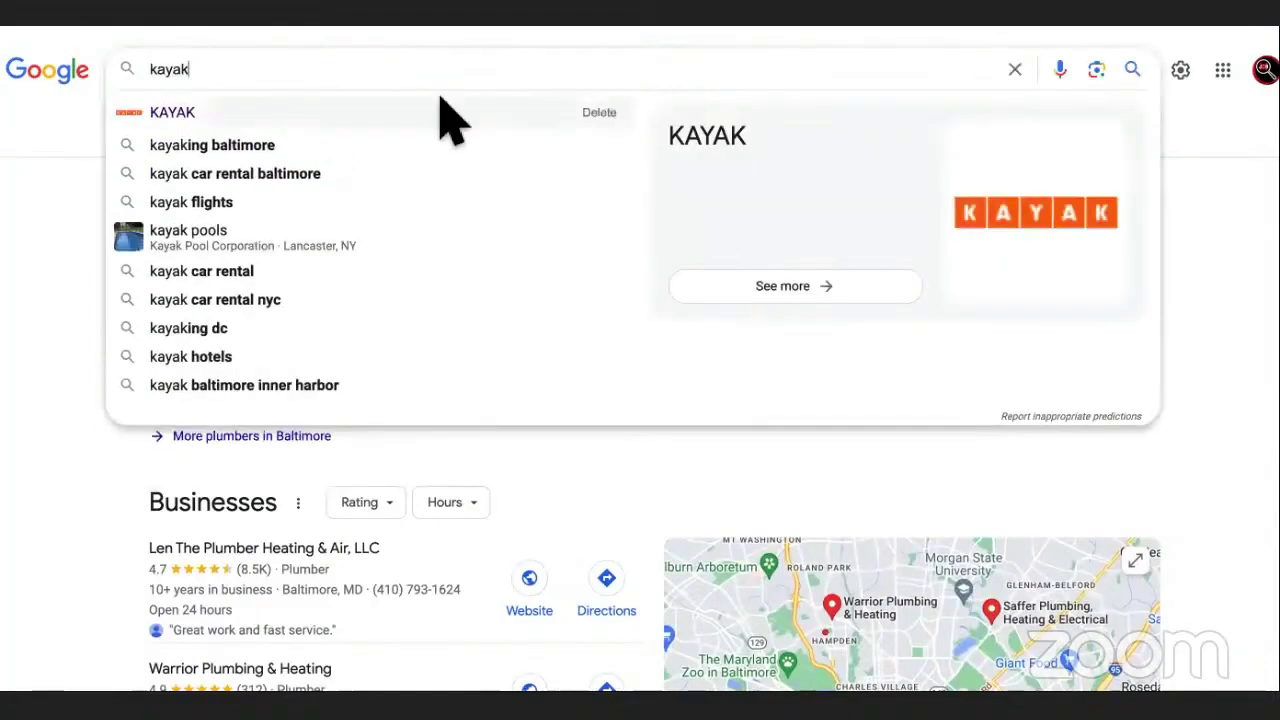
click(443, 112)
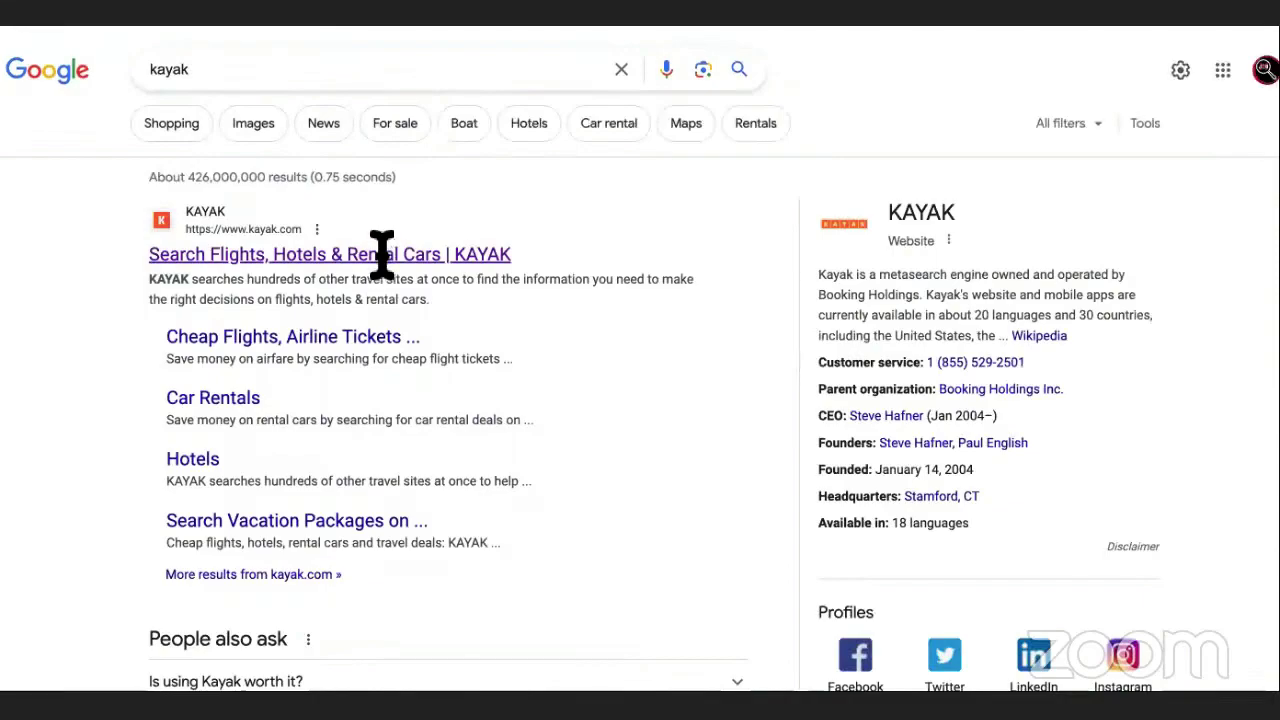
click(382, 254)
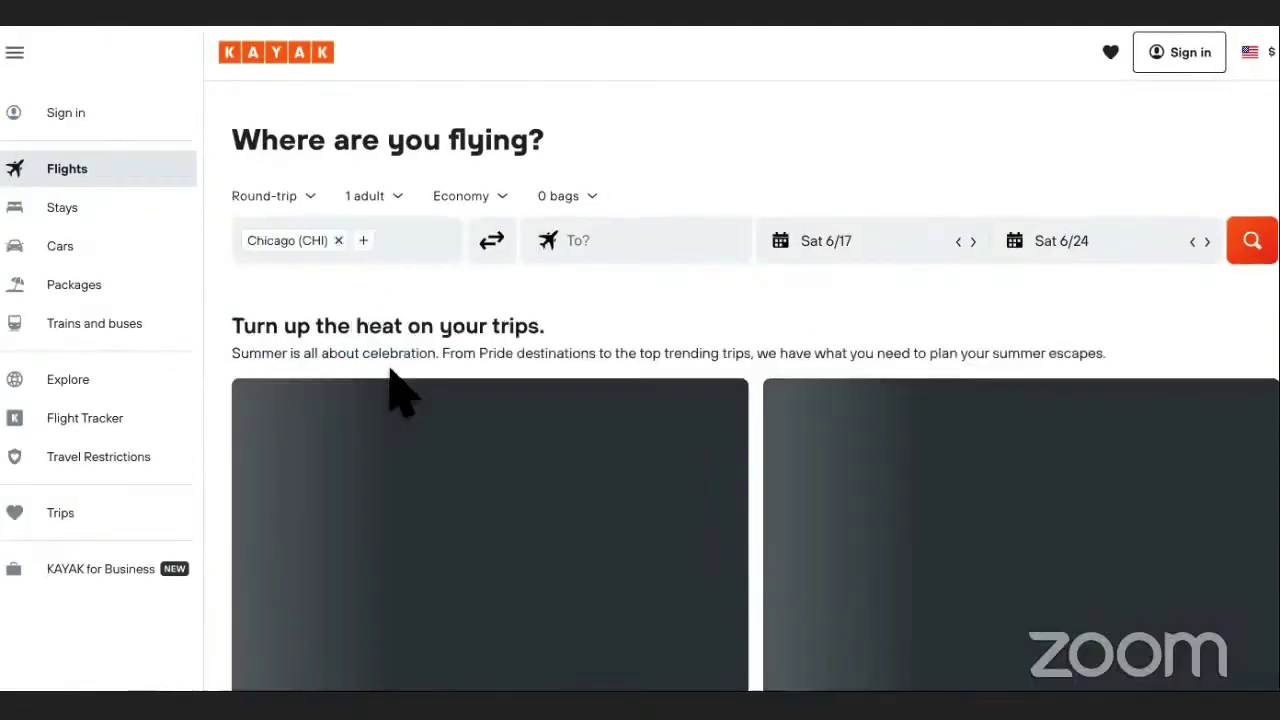
- Look over the KAYAK homepage, return to the Google results and search for "priceline"
scroll(449, 343, down, 5)
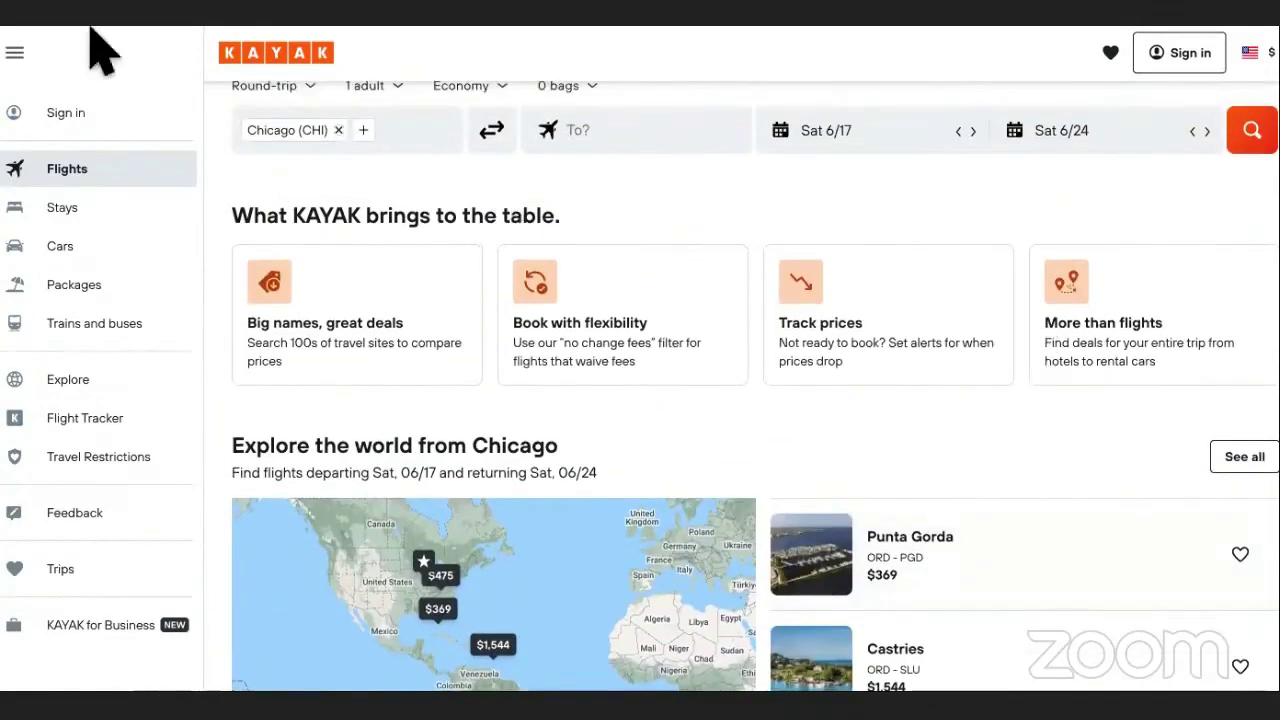
key(alt+Left)
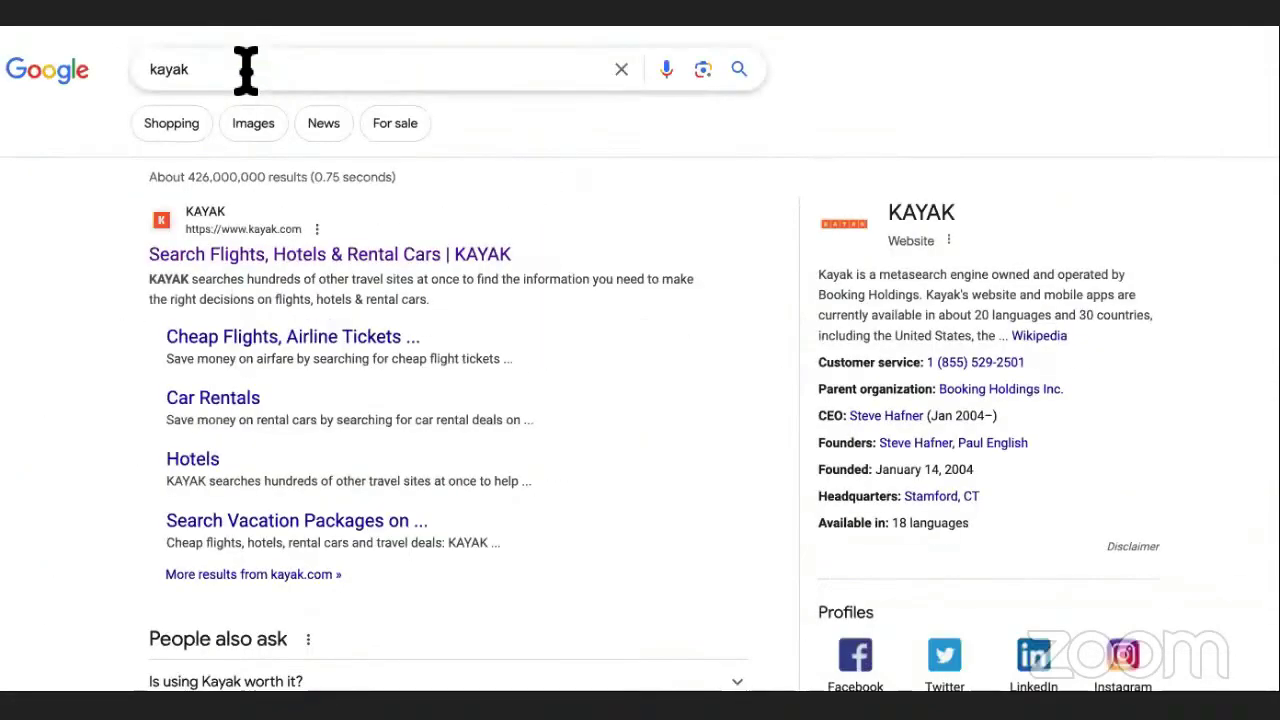
double_click(246, 69)
text(pric)
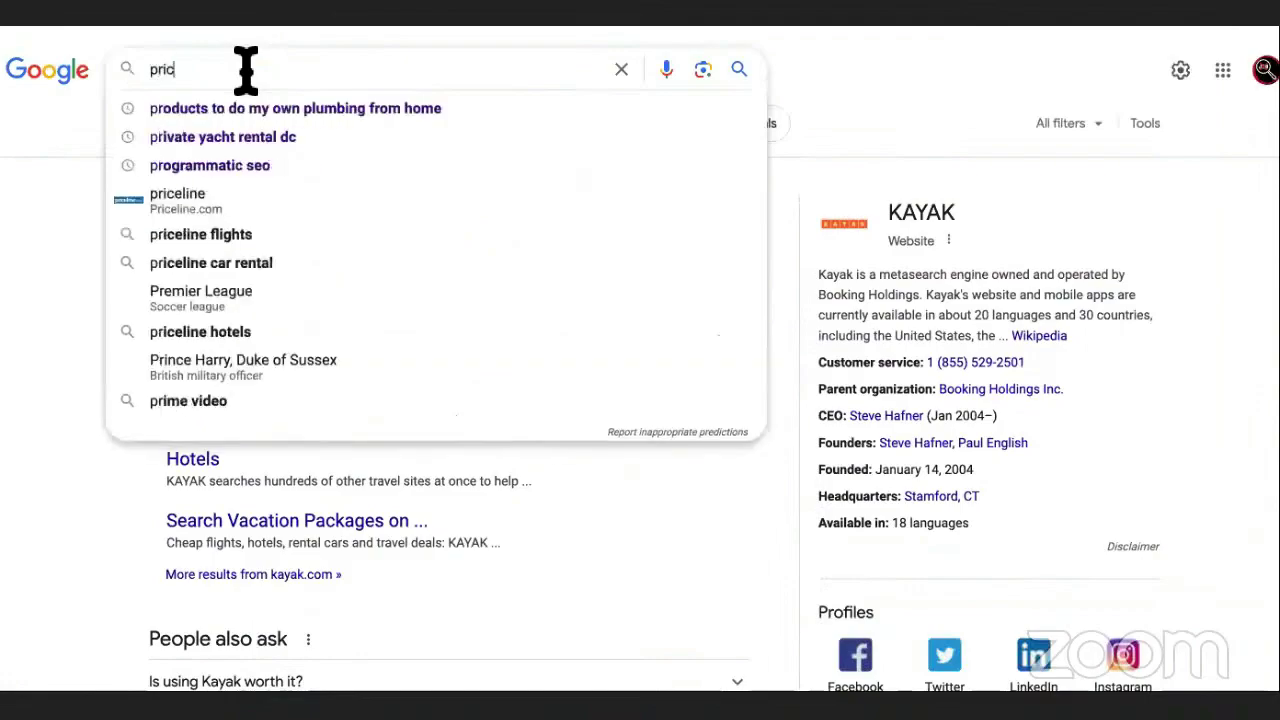
text(elin)
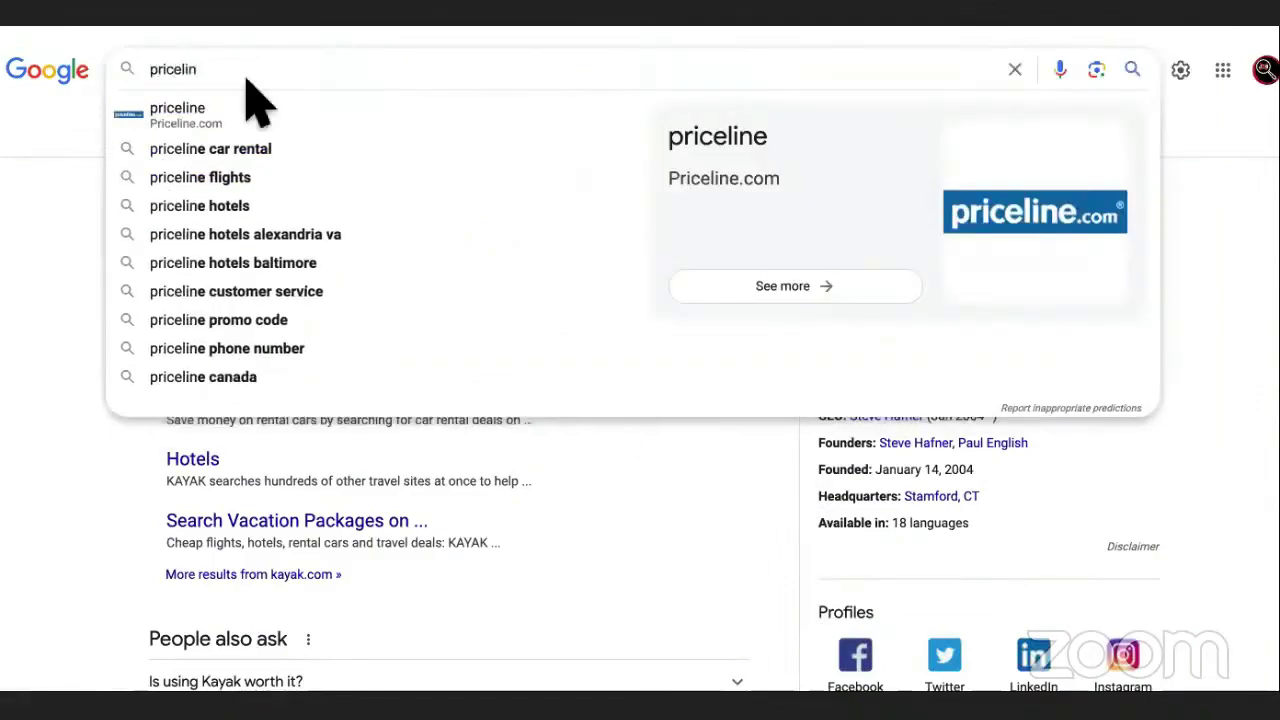
click(262, 128)
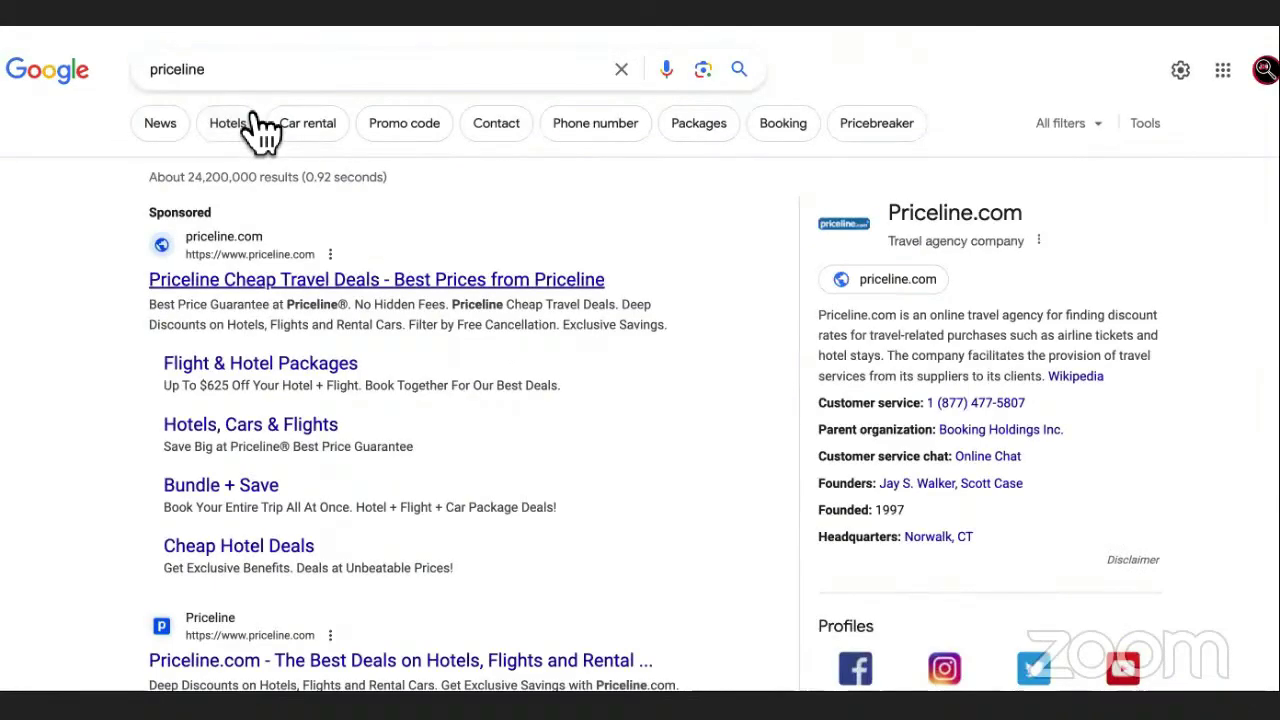
- Open the non-sponsored Priceline.com result, review its homepage and go back to the Google results
scroll(257, 130, down, 3)
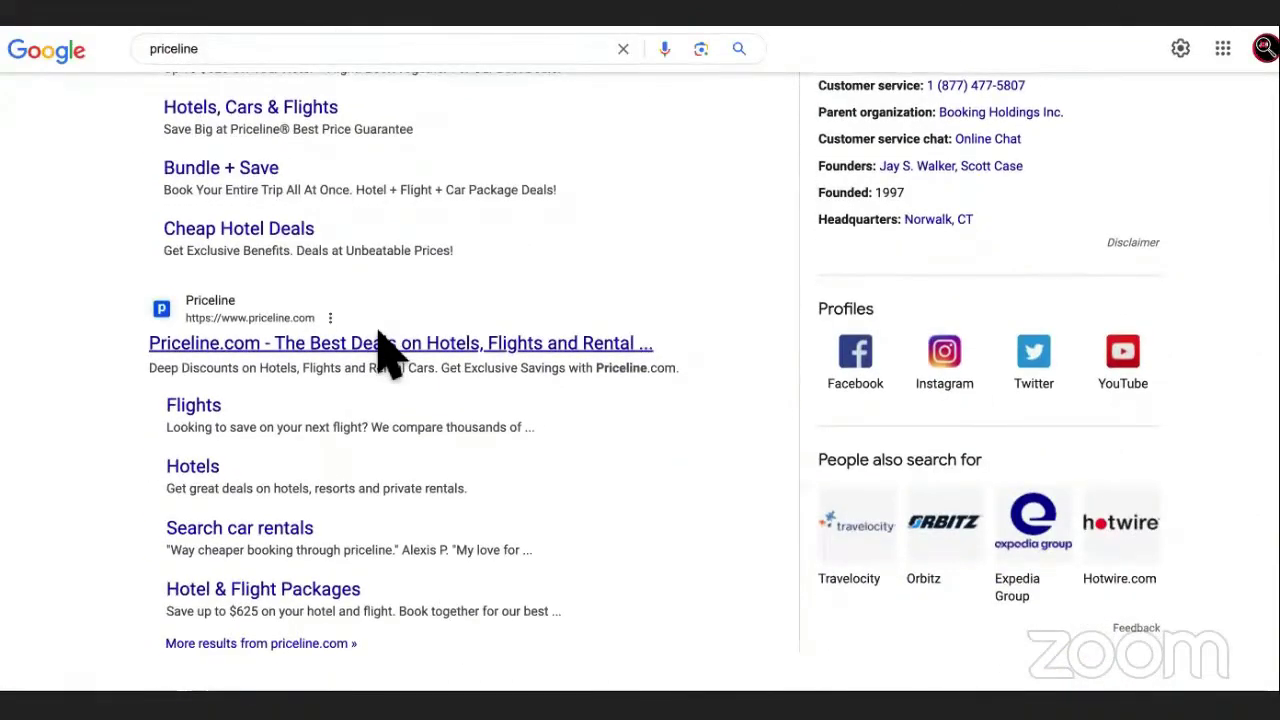
click(380, 342)
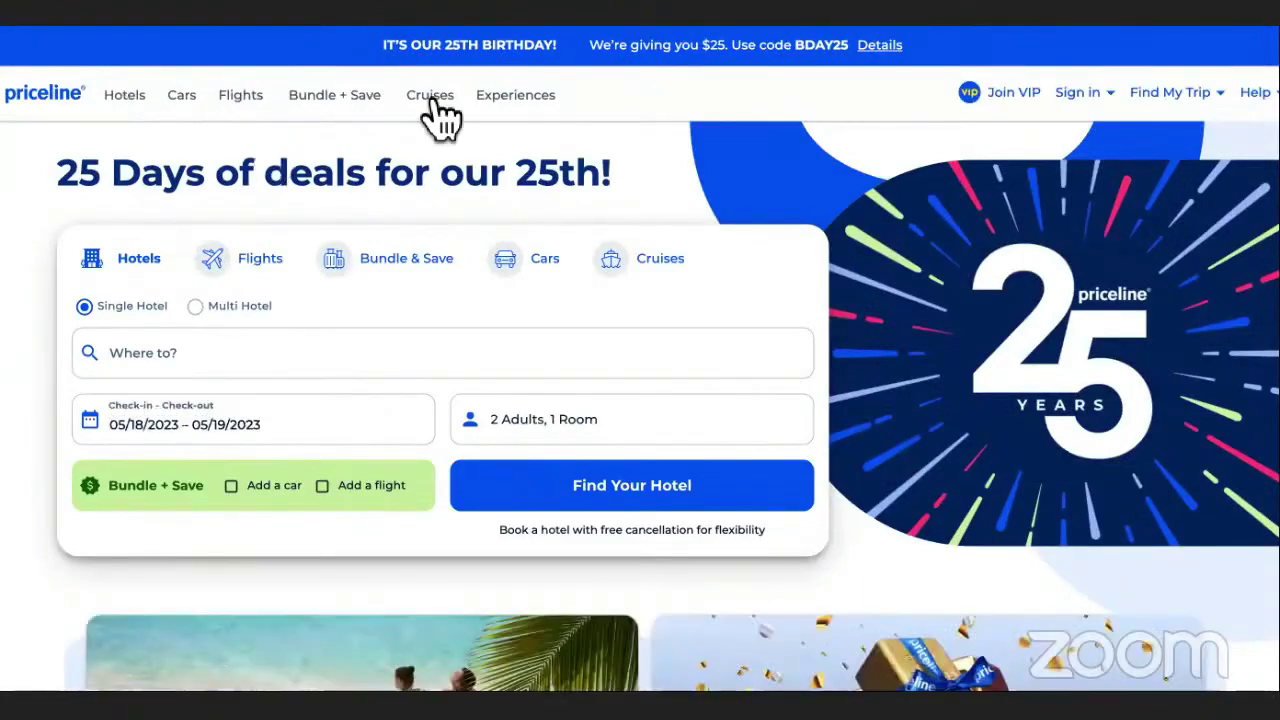
scroll(443, 114, down, 7)
scroll(443, 114, up, 6)
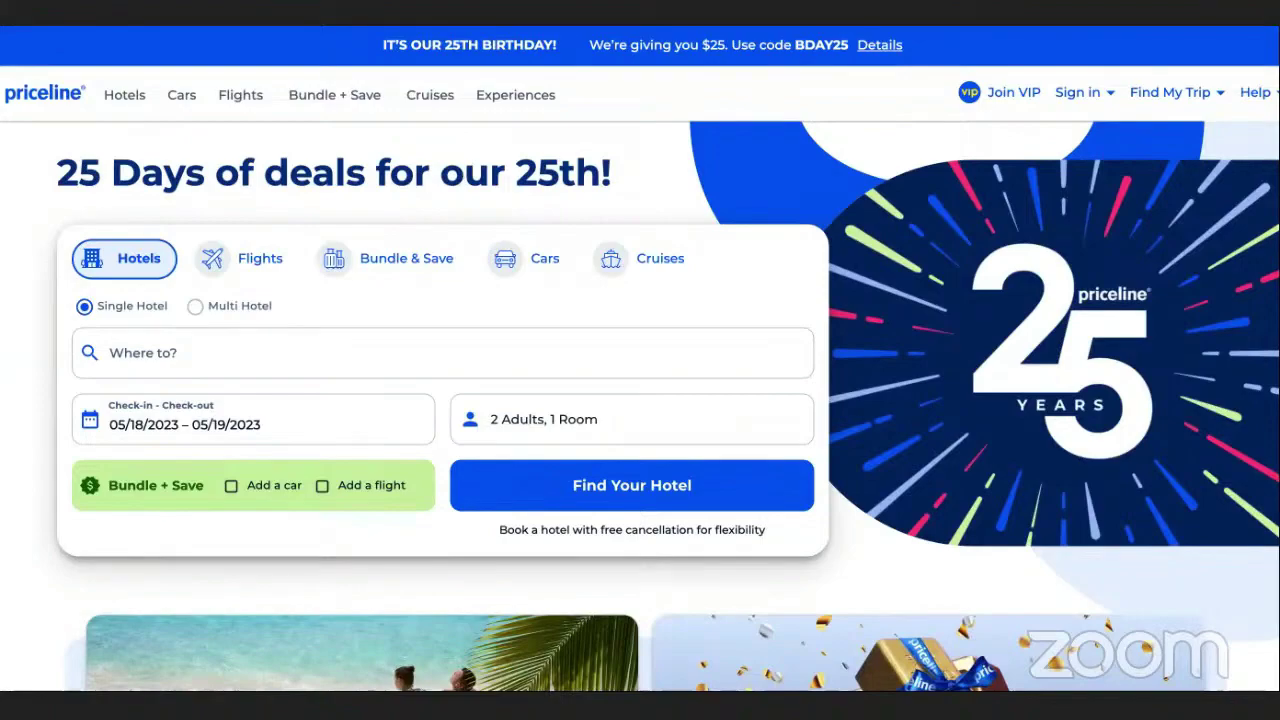
key(alt+Left)
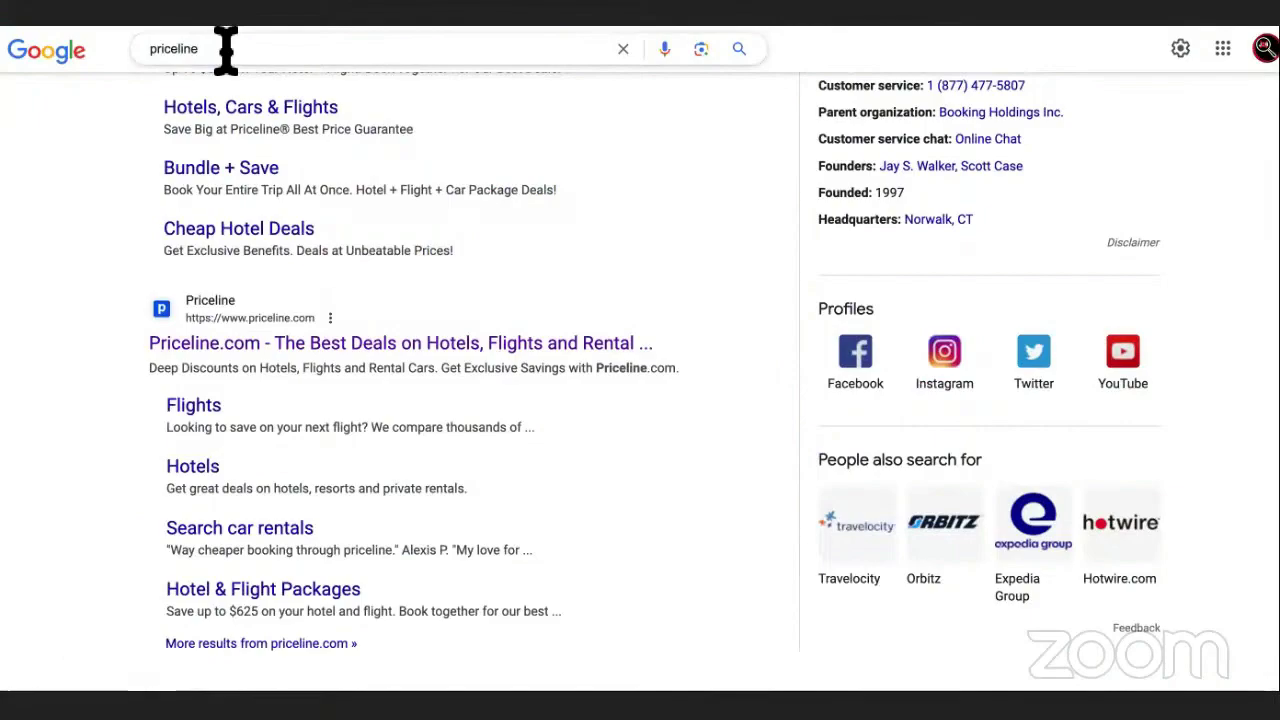
click(226, 48)
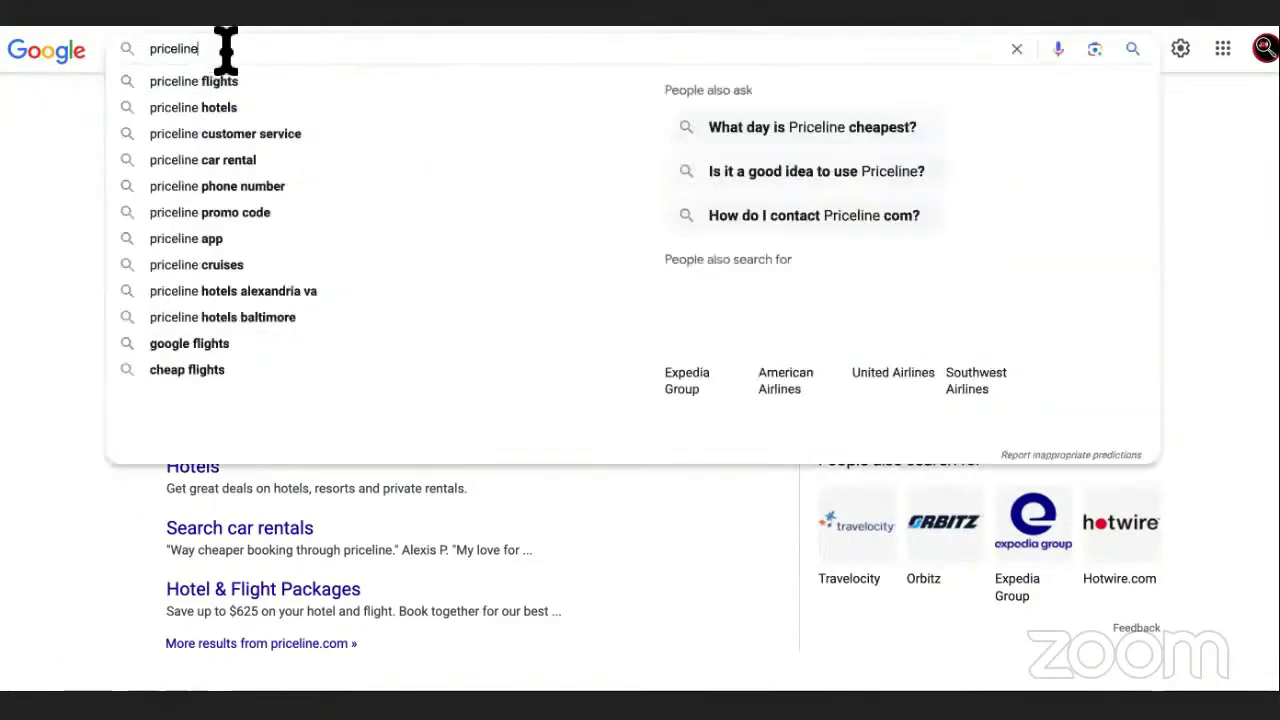
double_click(224, 46)
text(airbnb)
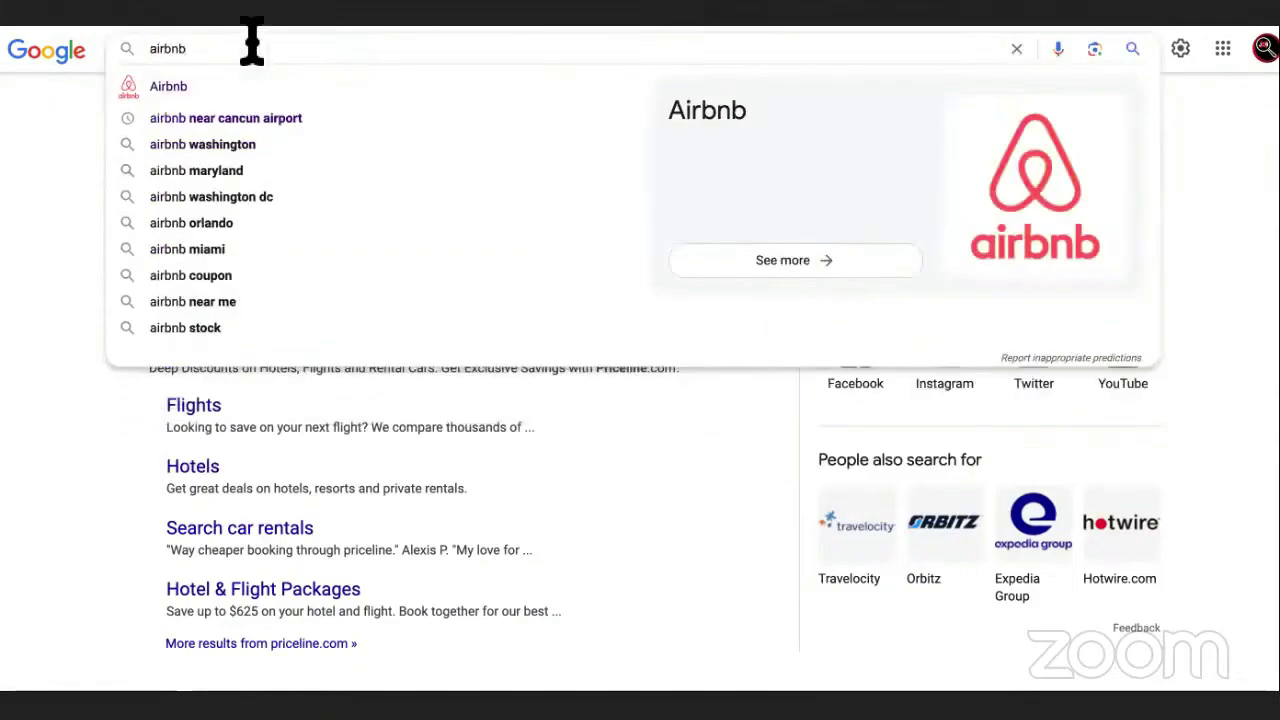
key(BackSpace)
key(BackSpace)
key(BackSpace)
key(BackSpace)
key(BackSpace)
key(BackSpace)
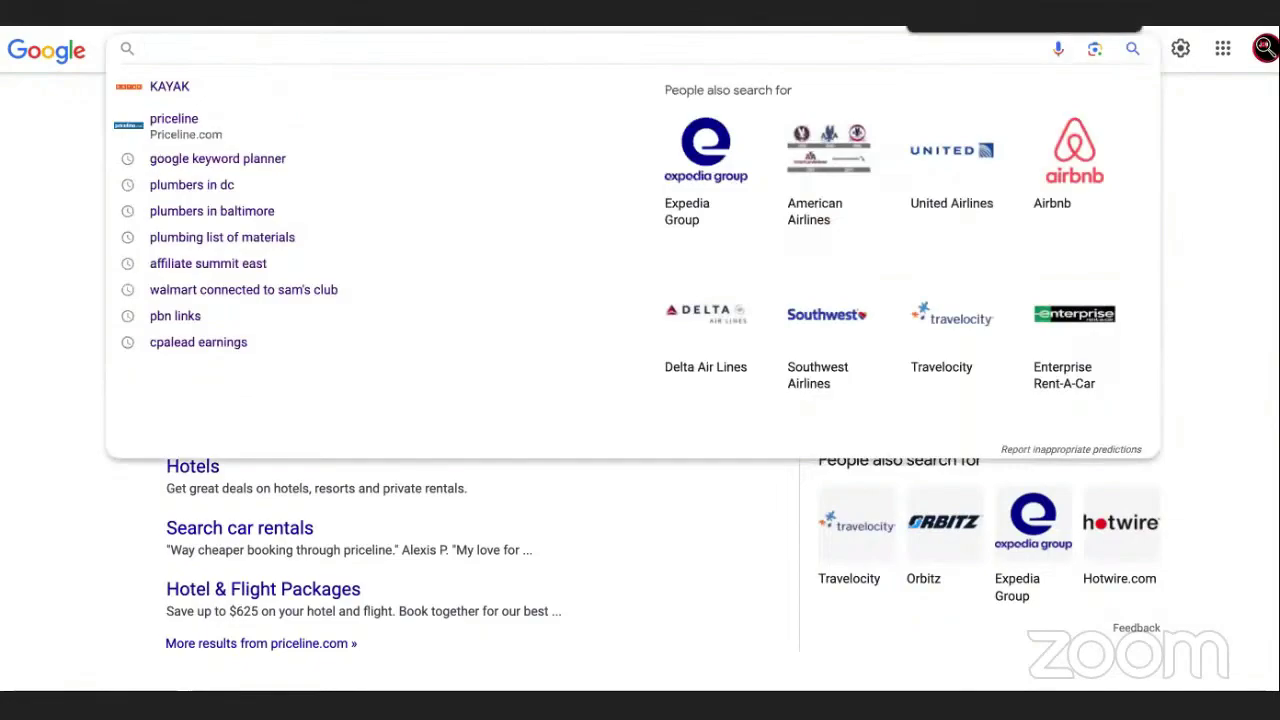
- Return to the monetization document and highlight the Drop shipping entry and the Pay Per Call entry
key(alt+Tab)
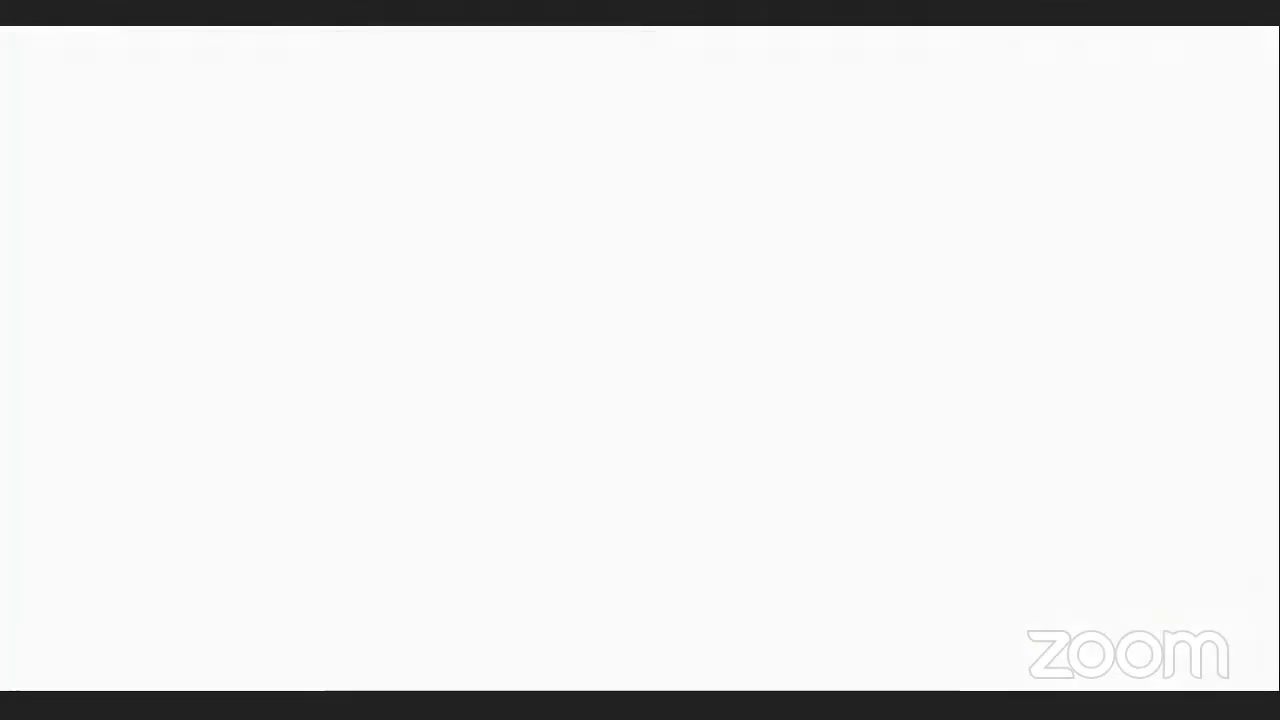
click(534, 357)
drag(490, 357, 392, 362)
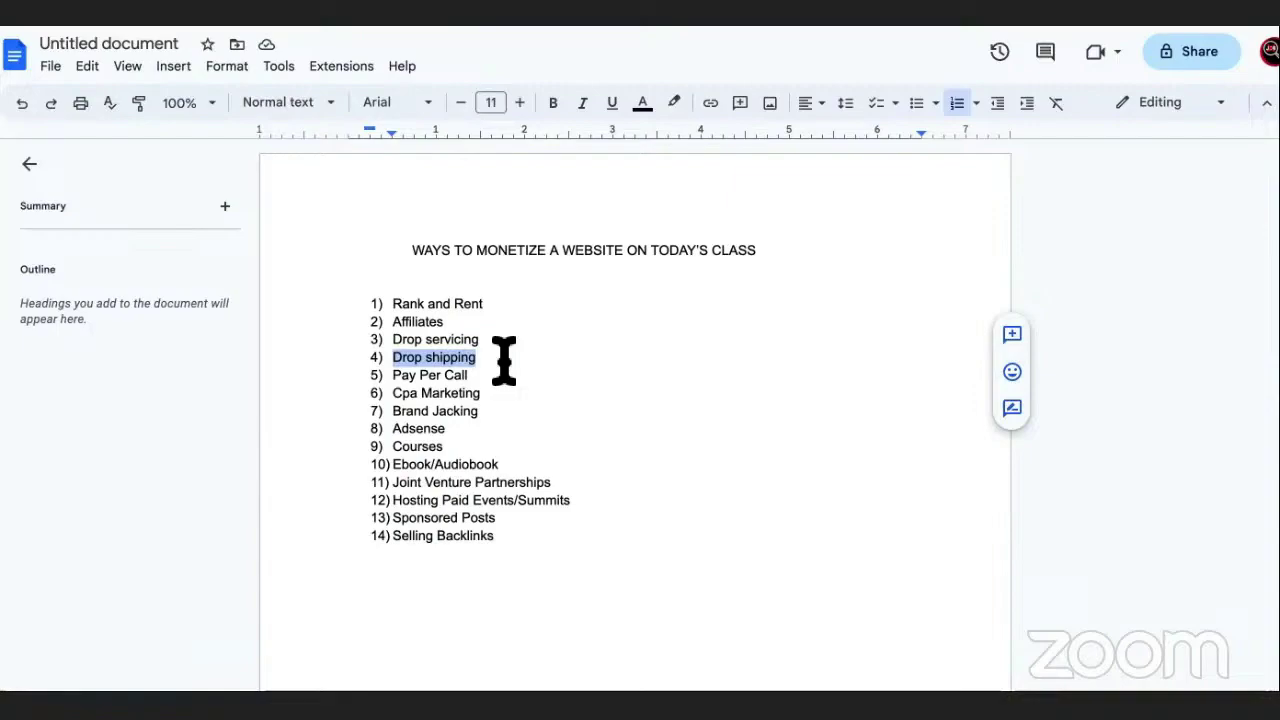
click(494, 363)
click(492, 376)
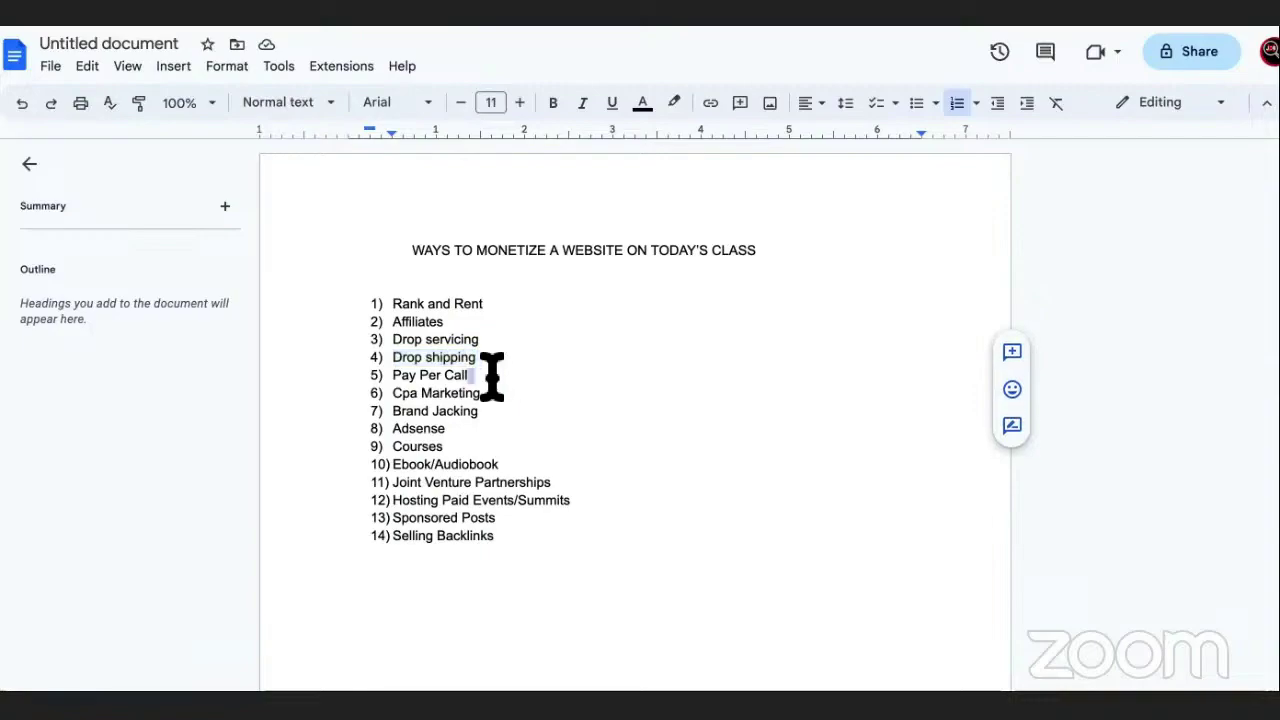
drag(482, 375, 391, 366)
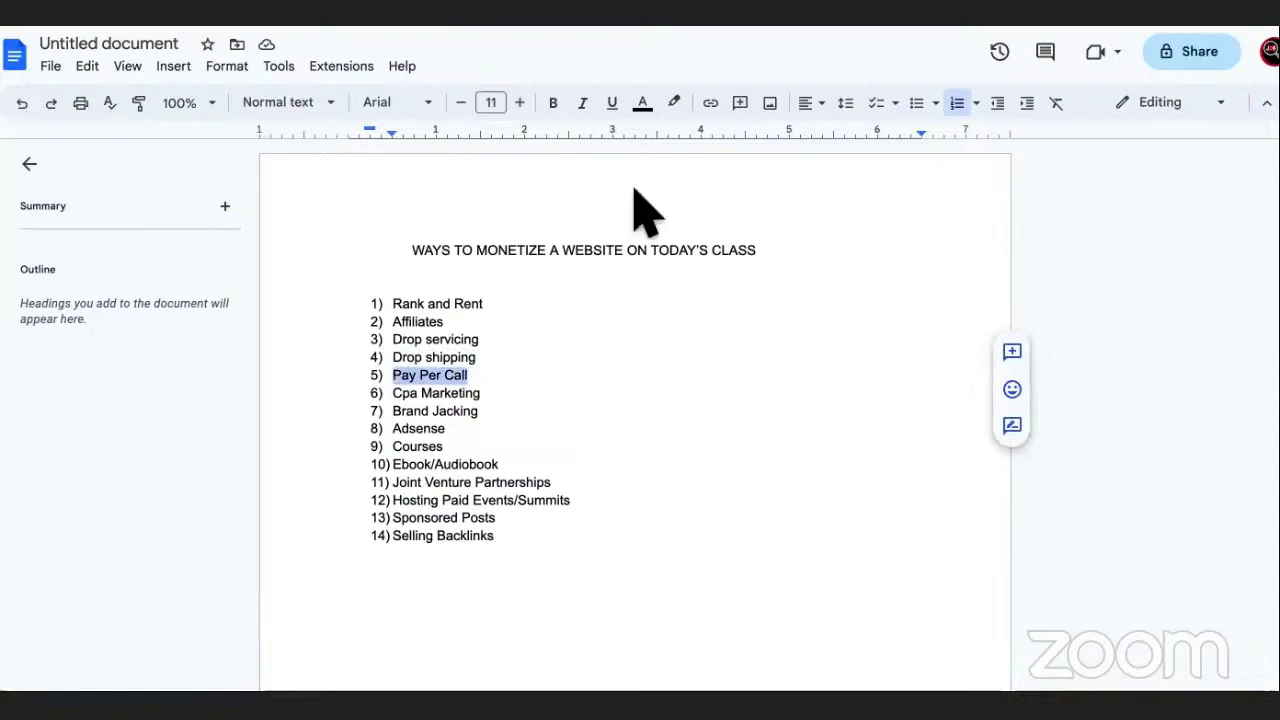
- Review the affiliate offer listings with their payouts and the Antijob Affiliate Army page, and return to the monetization document
key(ctrl+Tab)
scroll(580, 480, down, 15)
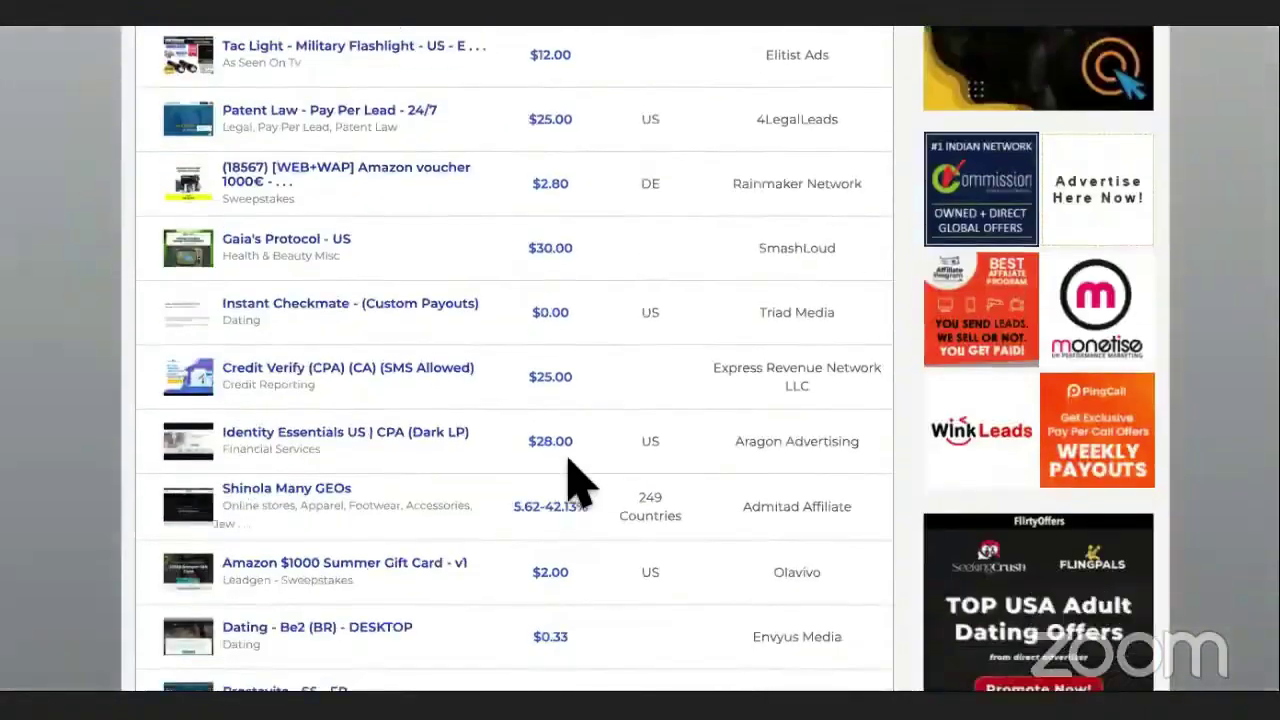
scroll(575, 484, down, 5)
scroll(566, 486, up, 15)
click(560, 394)
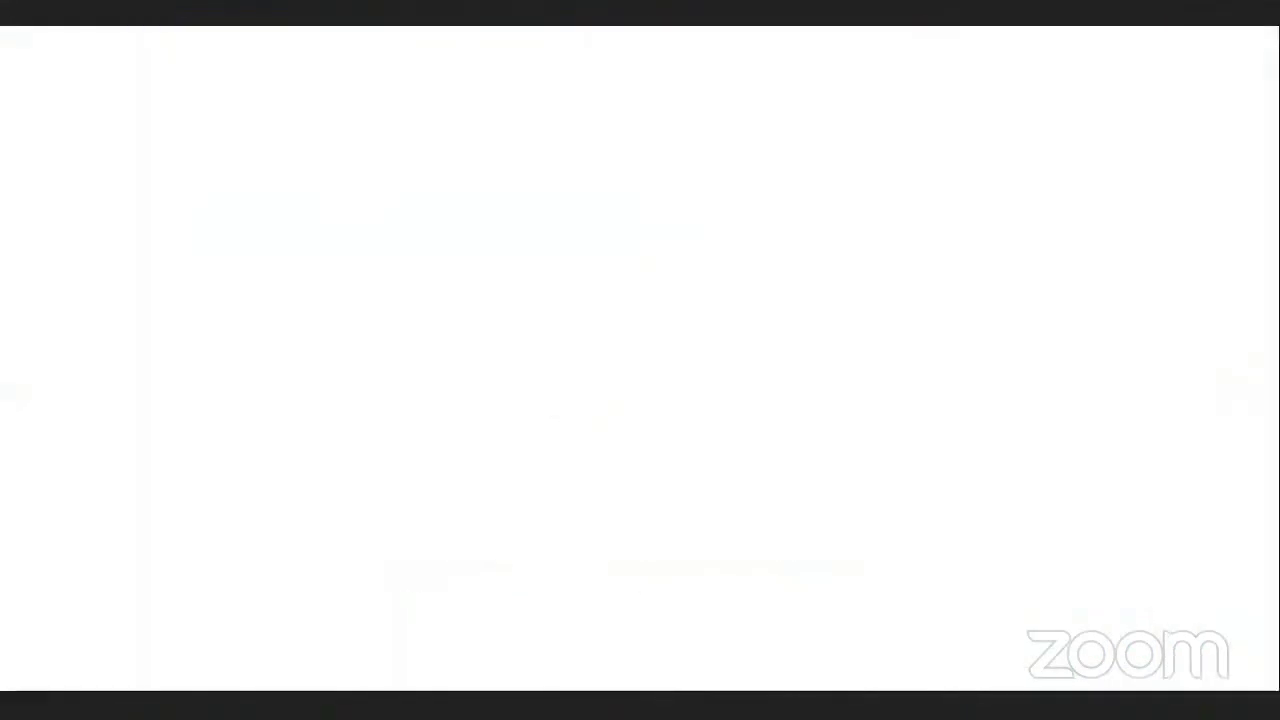
scroll(560, 394, down, 15)
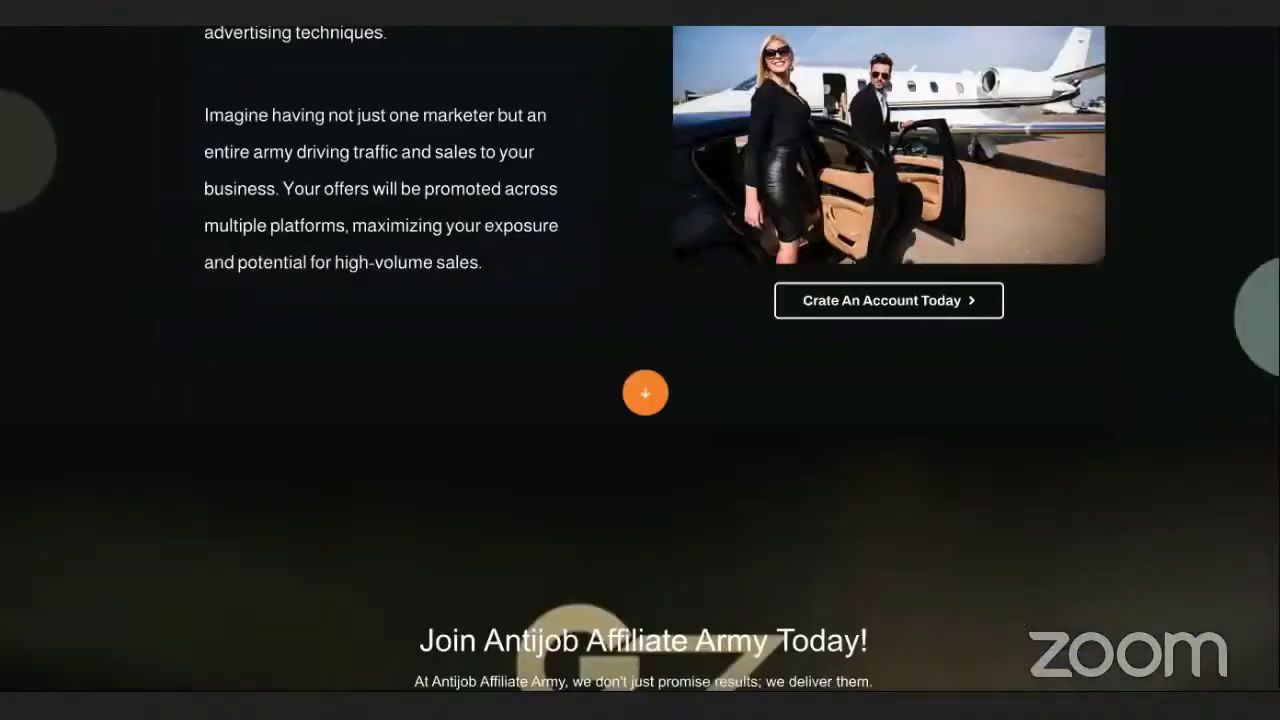
scroll(480, 334, down, 5)
scroll(486, 351, up, 15)
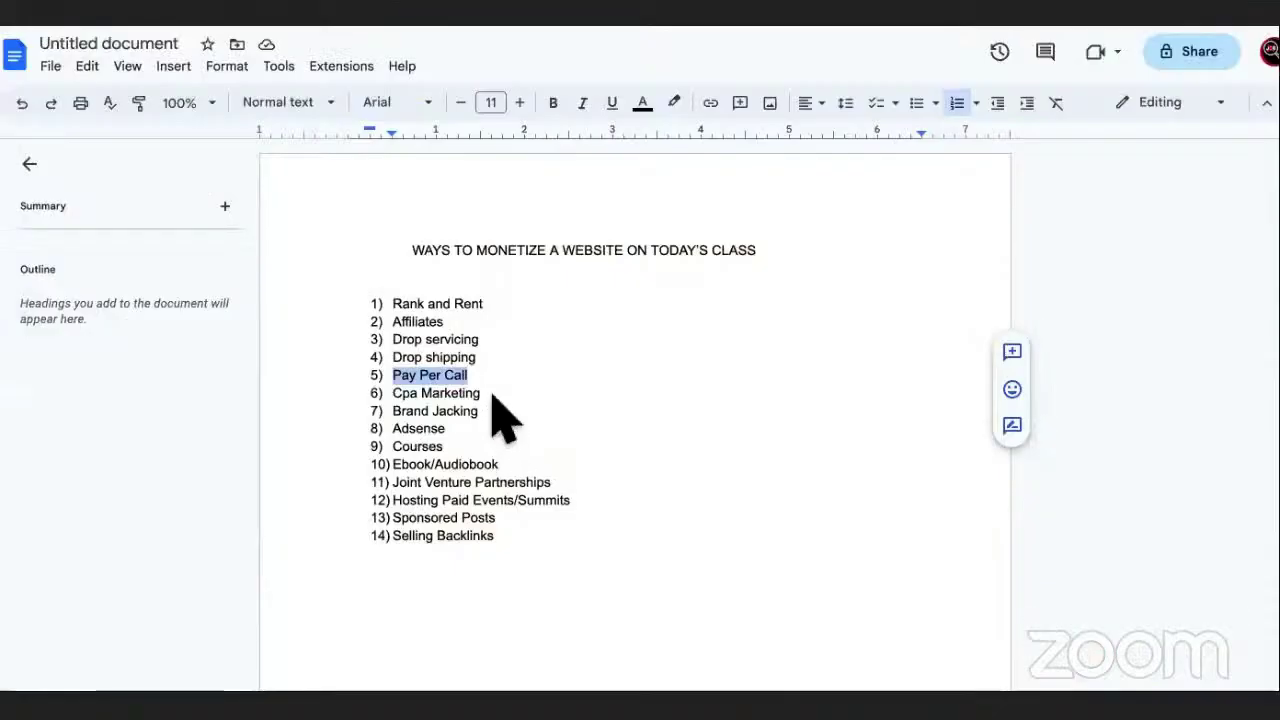
- Highlight the Cpa Marketing entry and view the MaxBounty Affiliate Referral Program page as an example
click(491, 398)
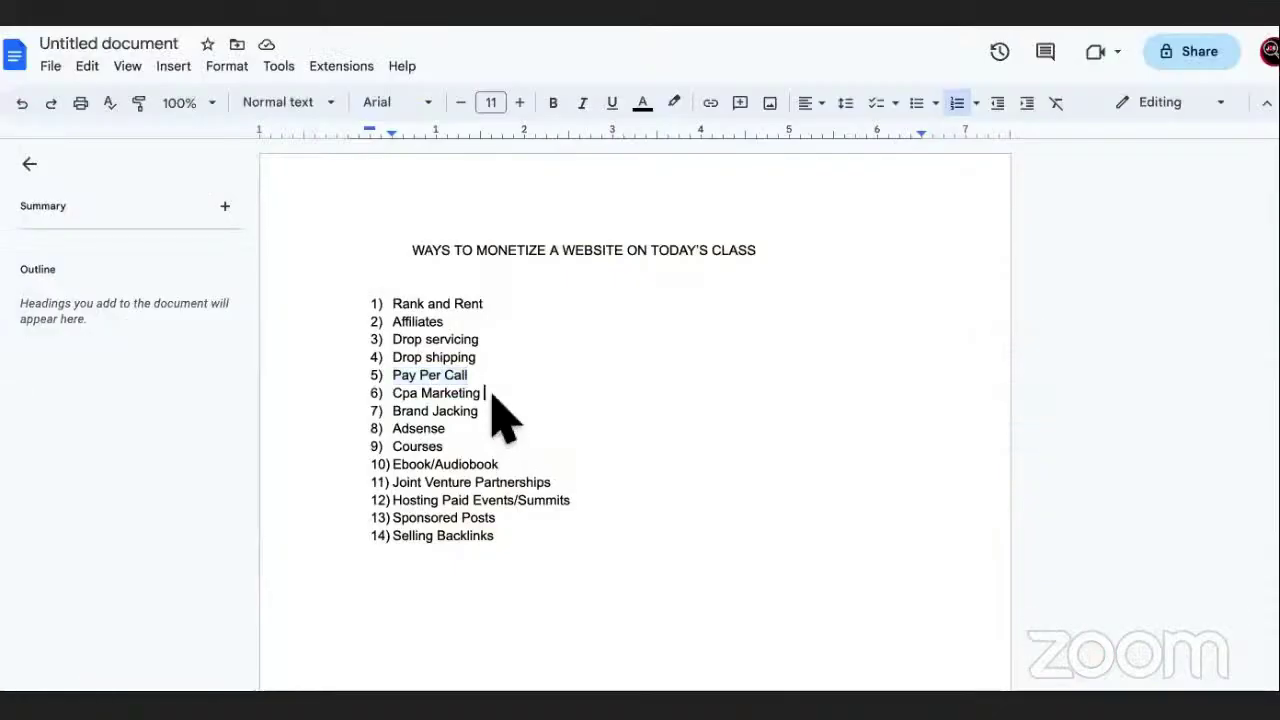
drag(491, 395, 392, 400)
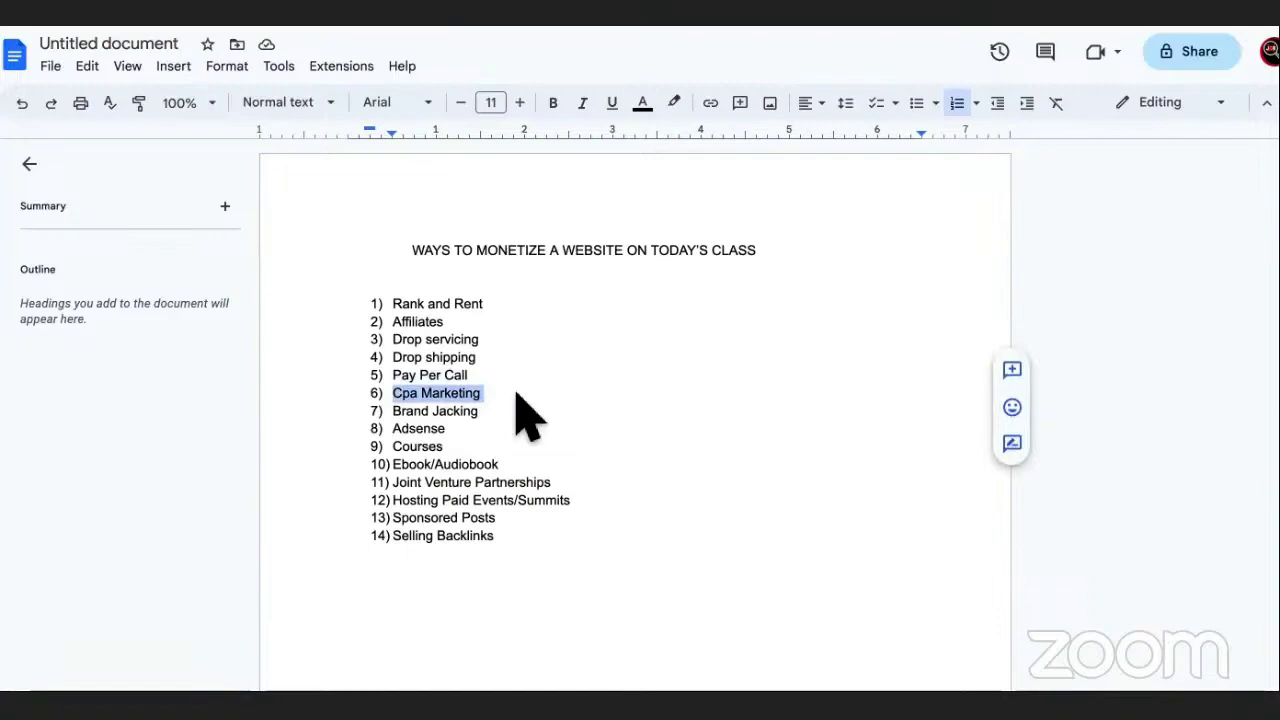
key(ctrl+Tab)
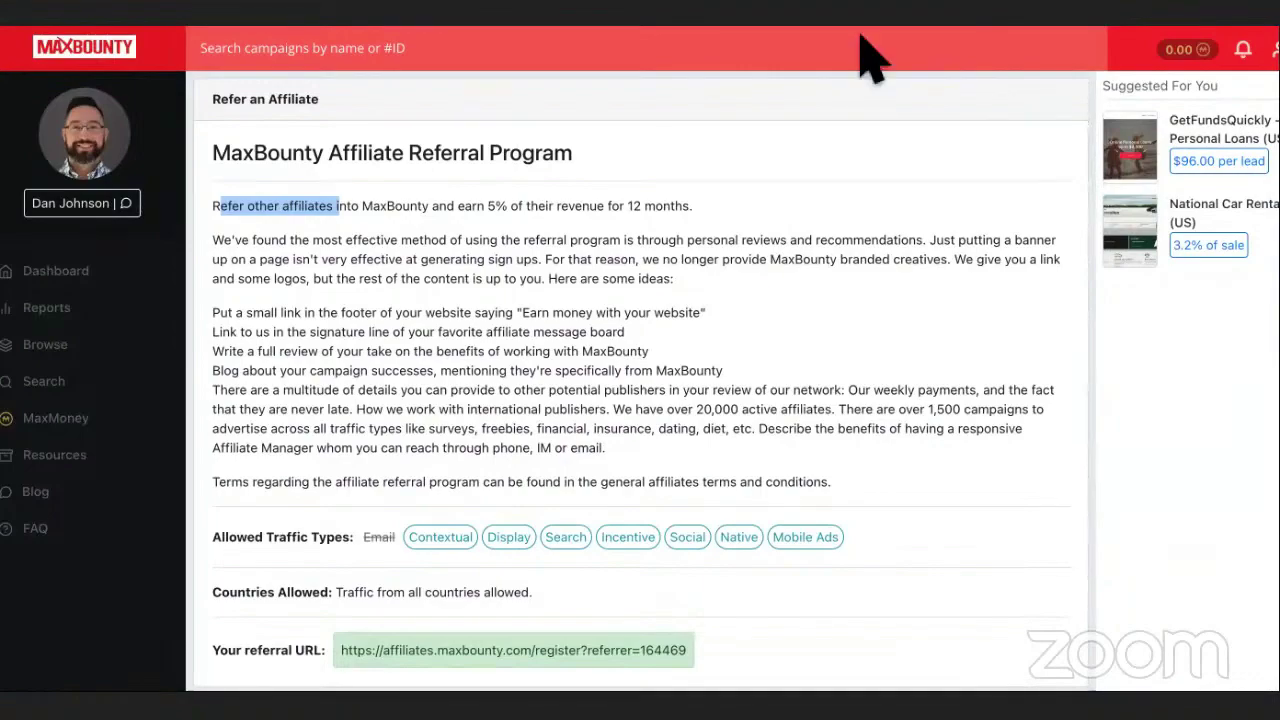
key(ctrl+Tab)
- Highlight the Brand Jacking entry and the Adsense entry in the monetization list
click(503, 420)
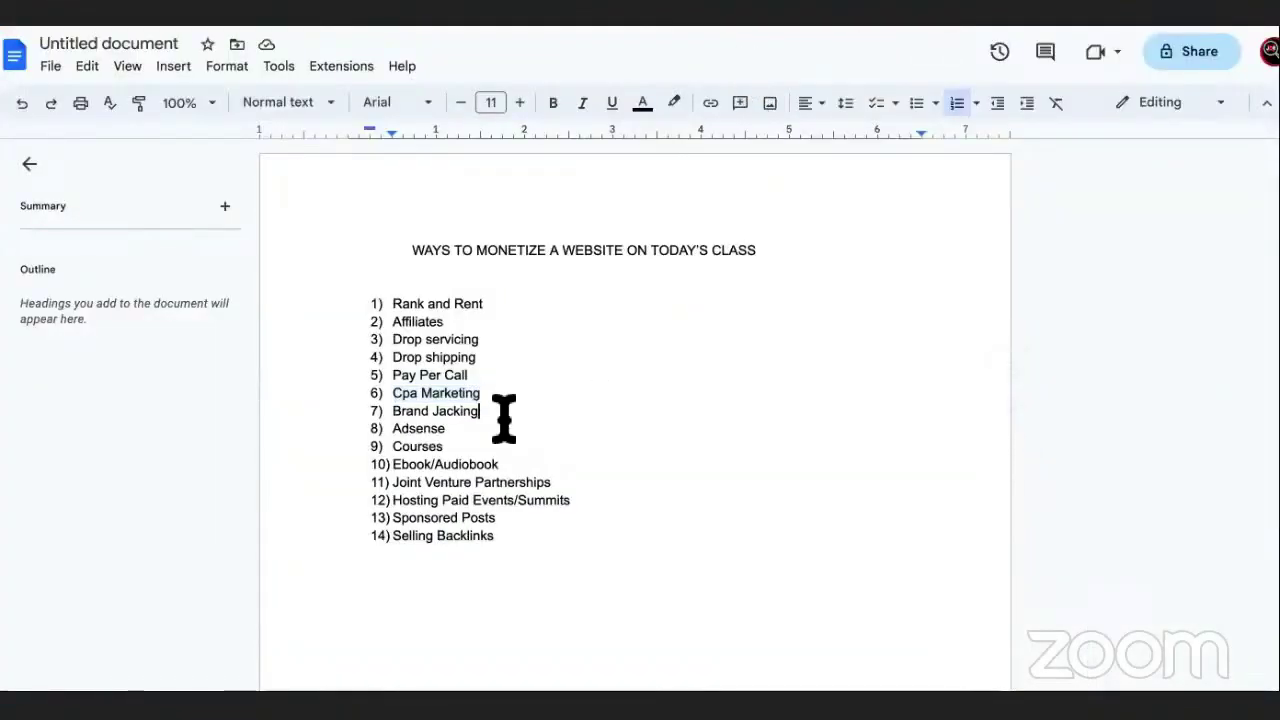
drag(503, 420, 477, 411)
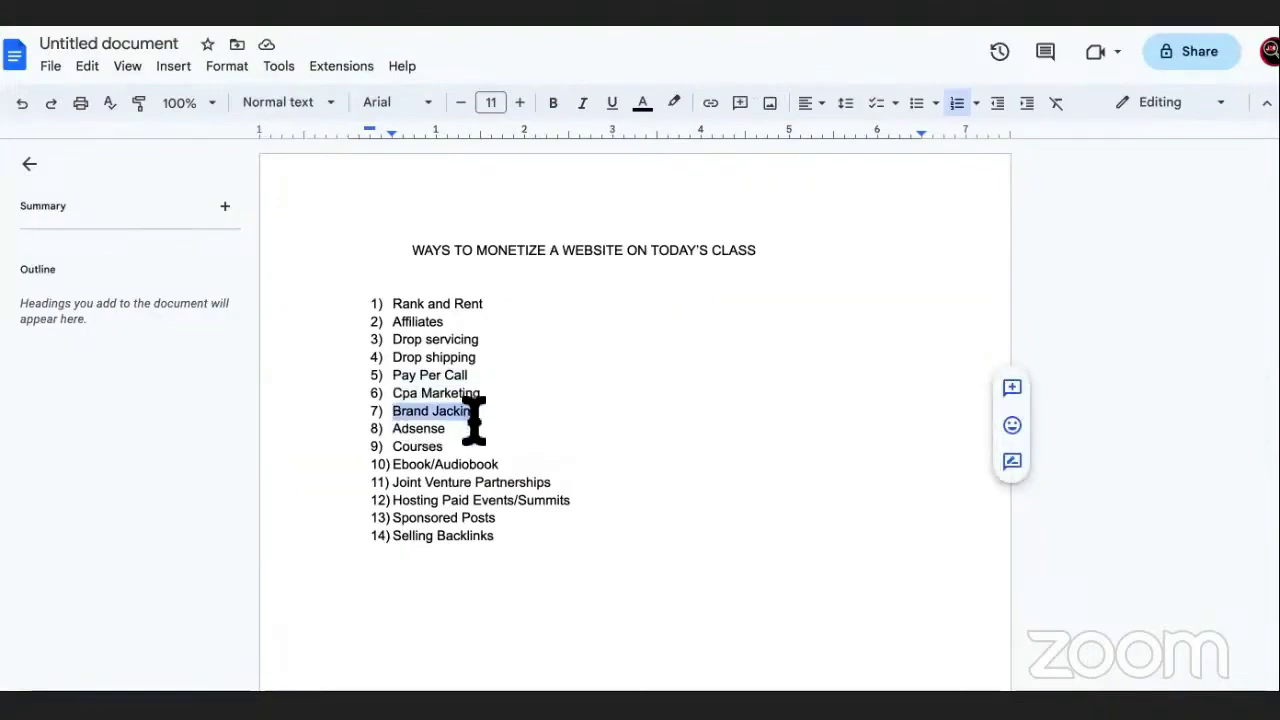
click(466, 428)
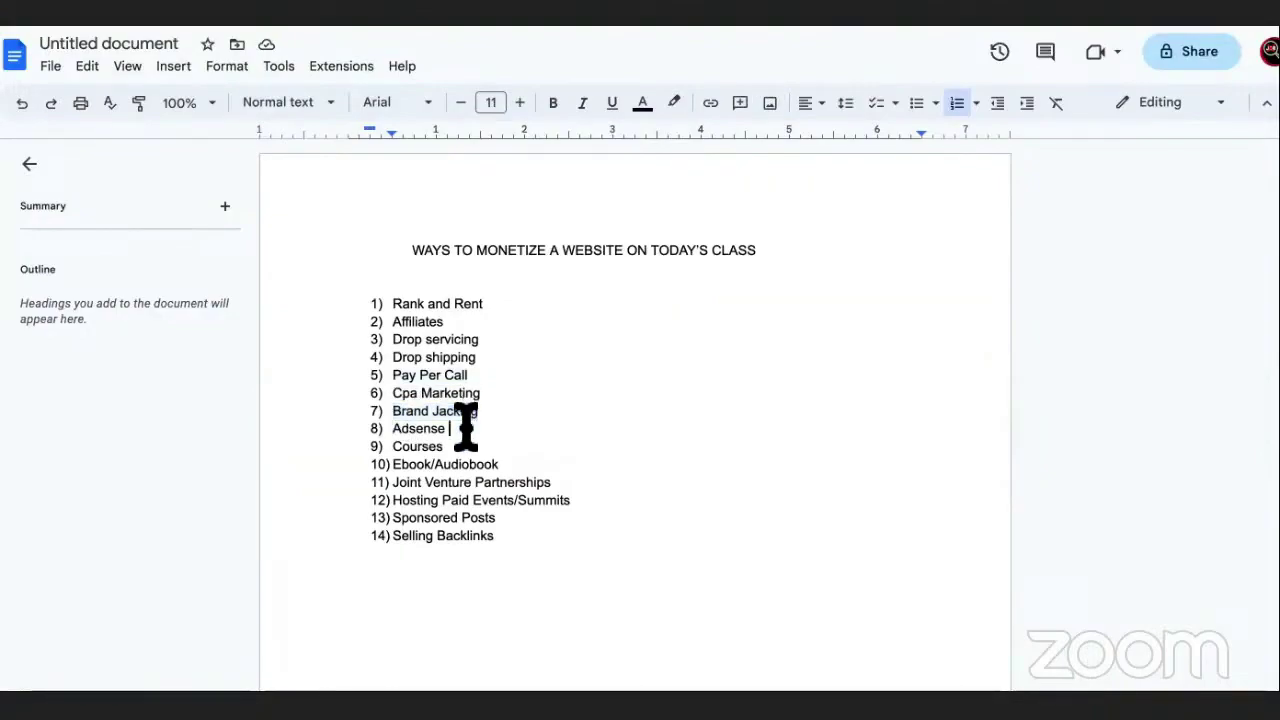
drag(466, 428, 395, 428)
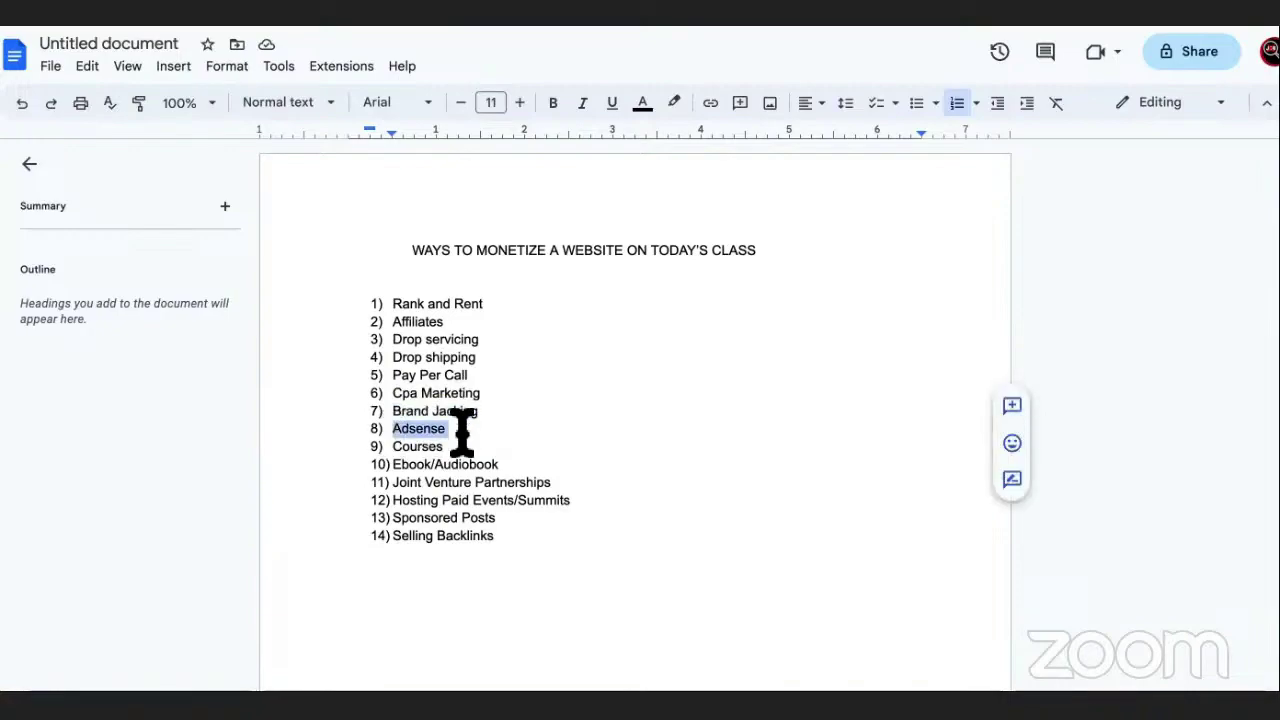
- Recap the list by highlighting Rank and Rent, Drop servicing, Drop shipping, Pay Per Call, Cpa Marketing and Adsense in turn
click(491, 307)
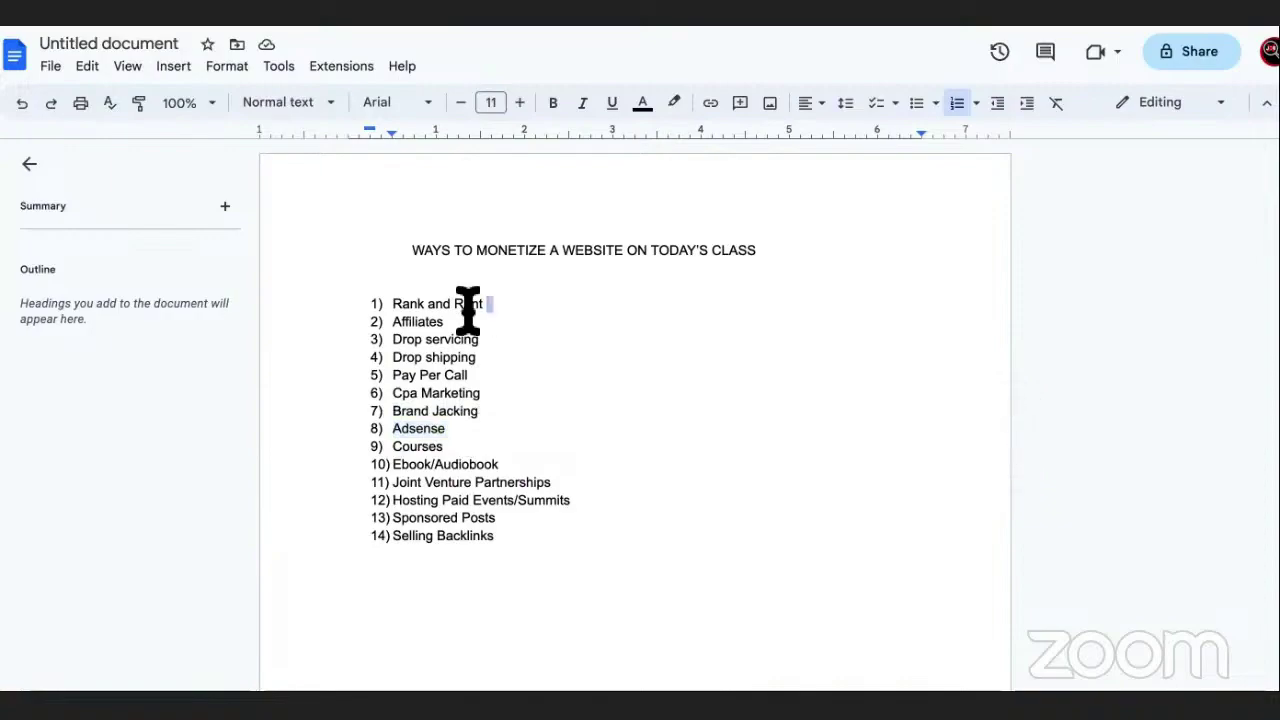
drag(485, 305, 400, 306)
click(449, 312)
drag(481, 340, 398, 340)
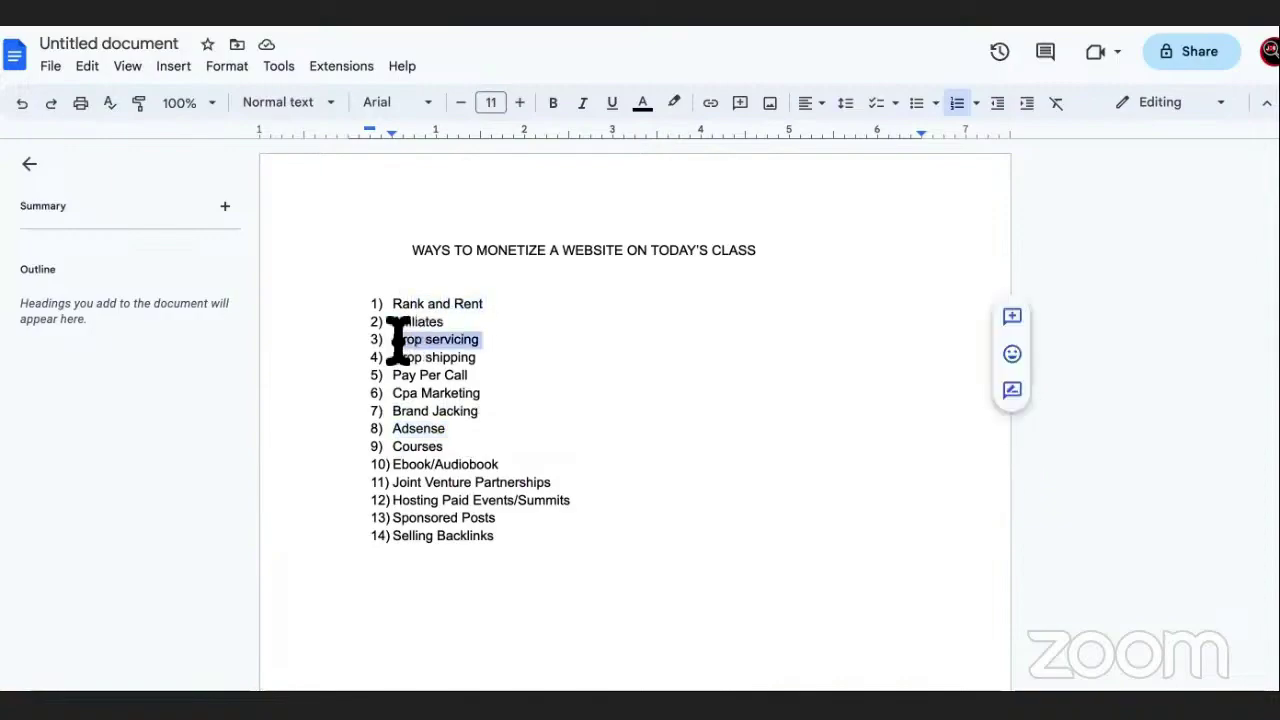
drag(480, 353, 398, 357)
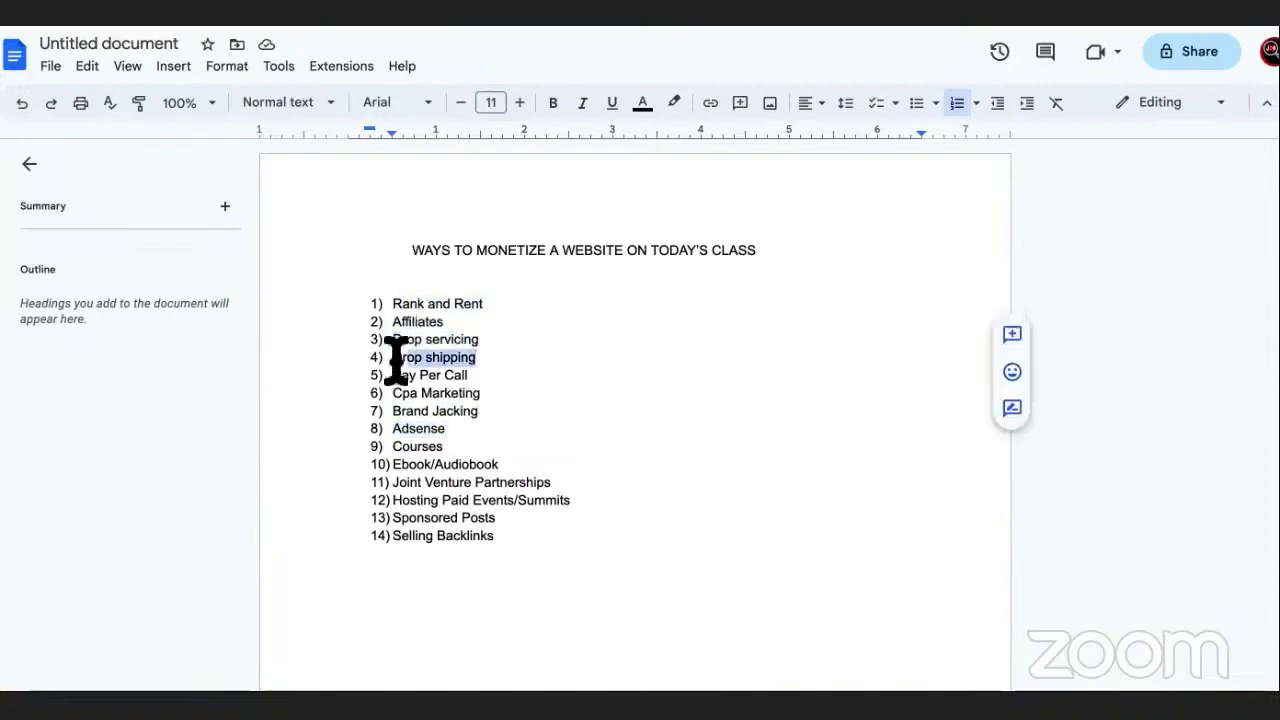
drag(470, 375, 390, 378)
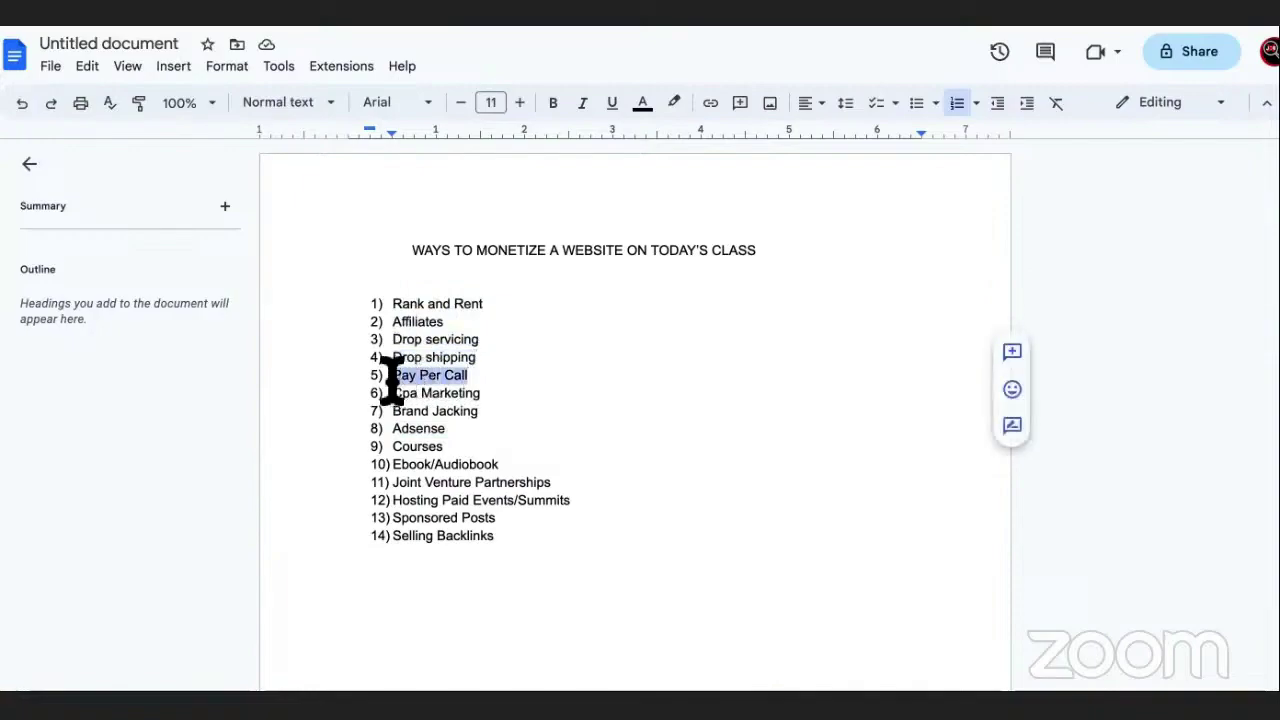
drag(484, 393, 399, 392)
drag(457, 428, 391, 431)
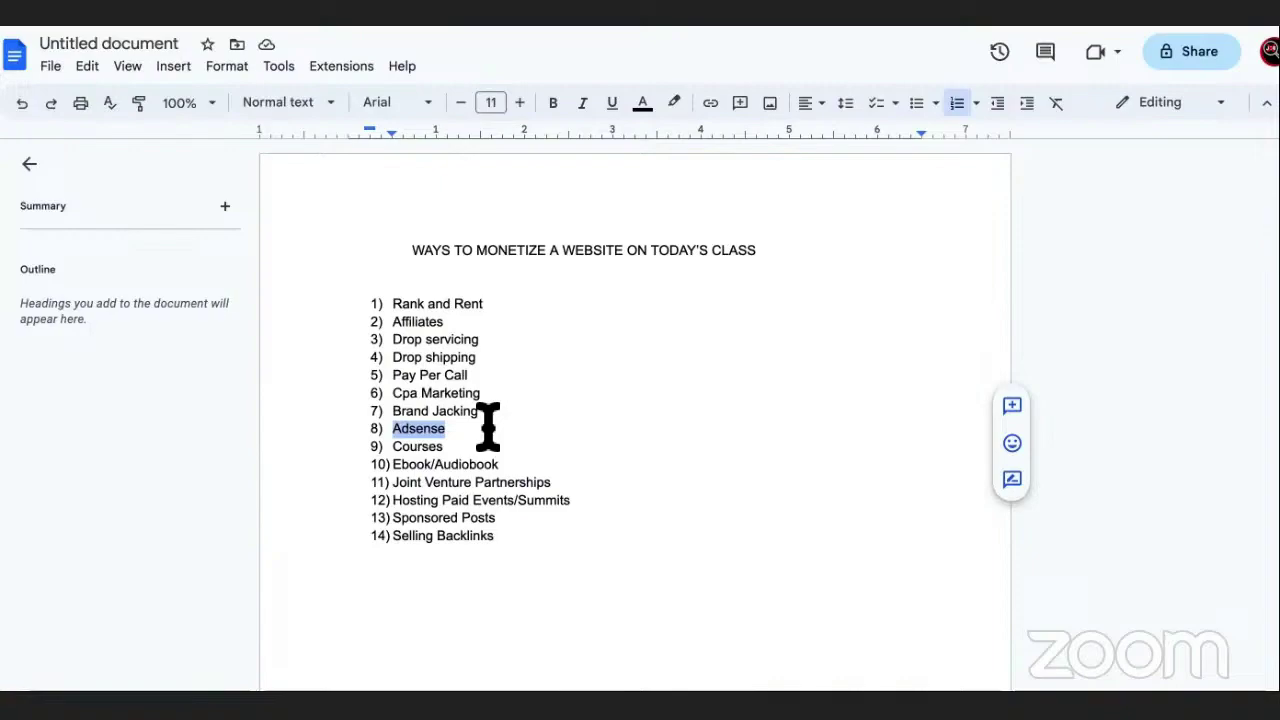
- Highlight the Courses entry and the Ebook/Audiobook entry individually, and select both together
drag(466, 446, 396, 446)
drag(520, 466, 388, 463)
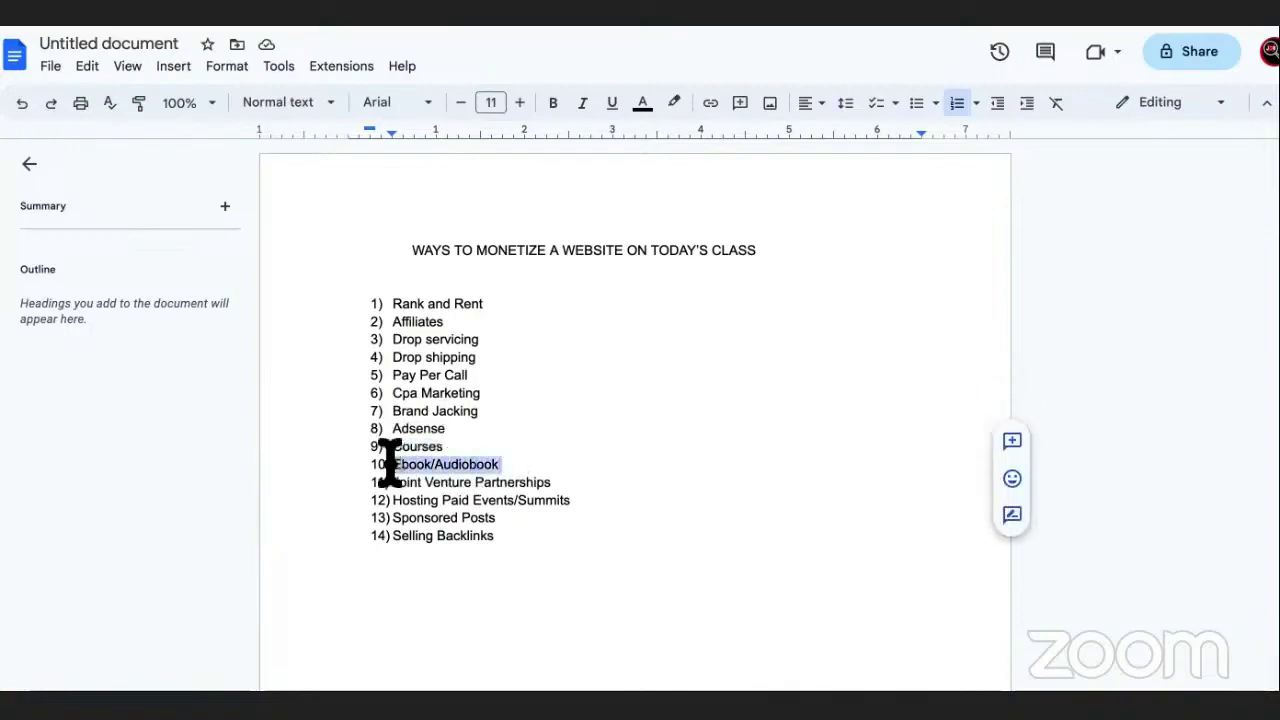
click(526, 460)
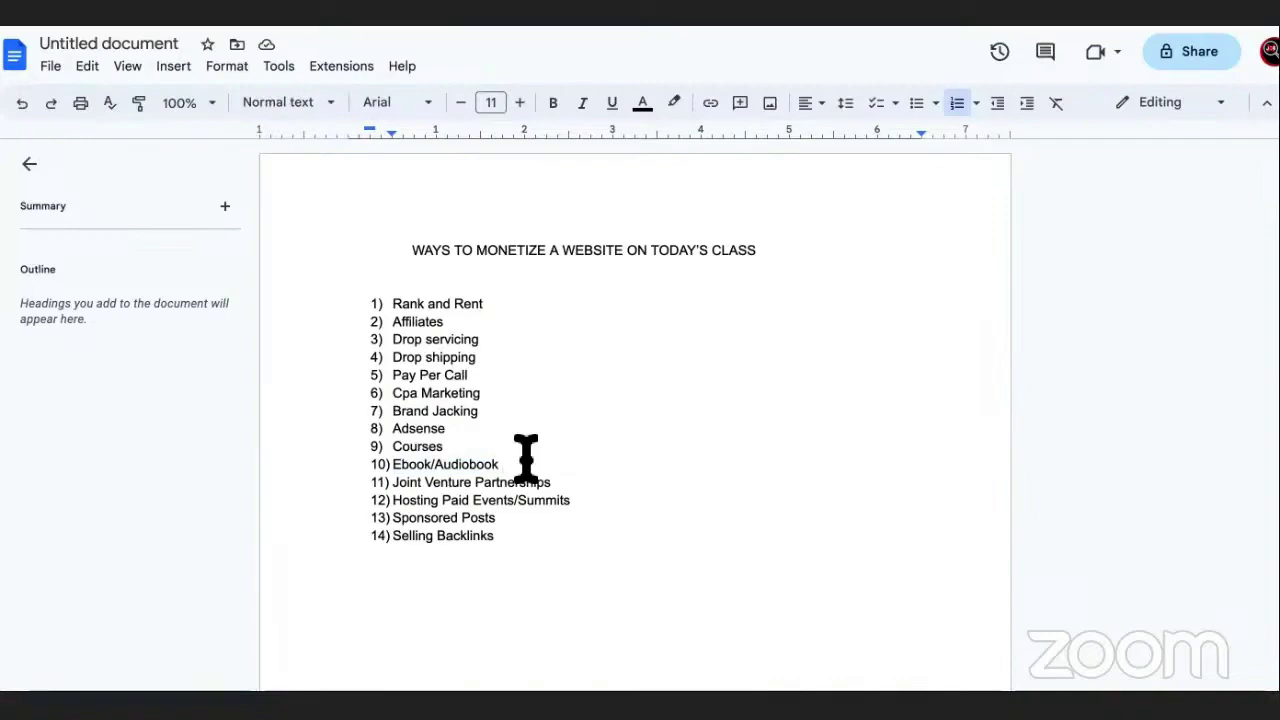
drag(526, 460, 392, 440)
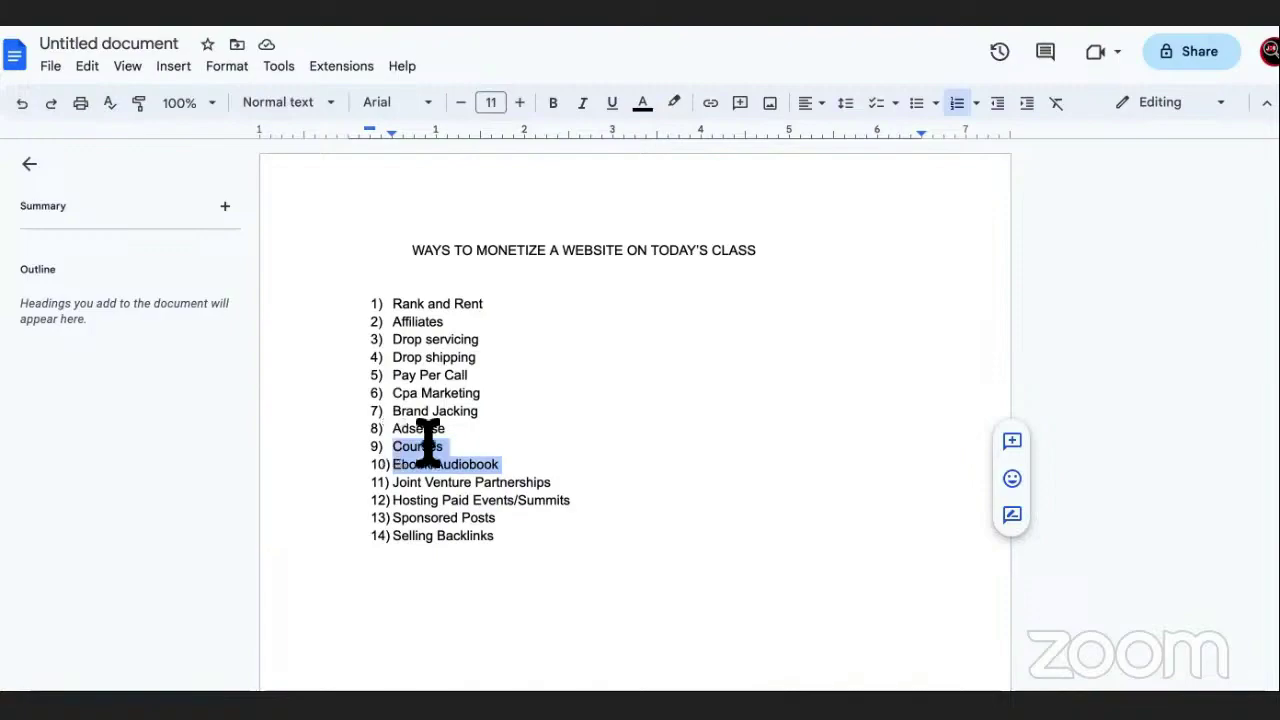
- Highlight the Joint Venture Partnerships entry in the monetization list
click(543, 457)
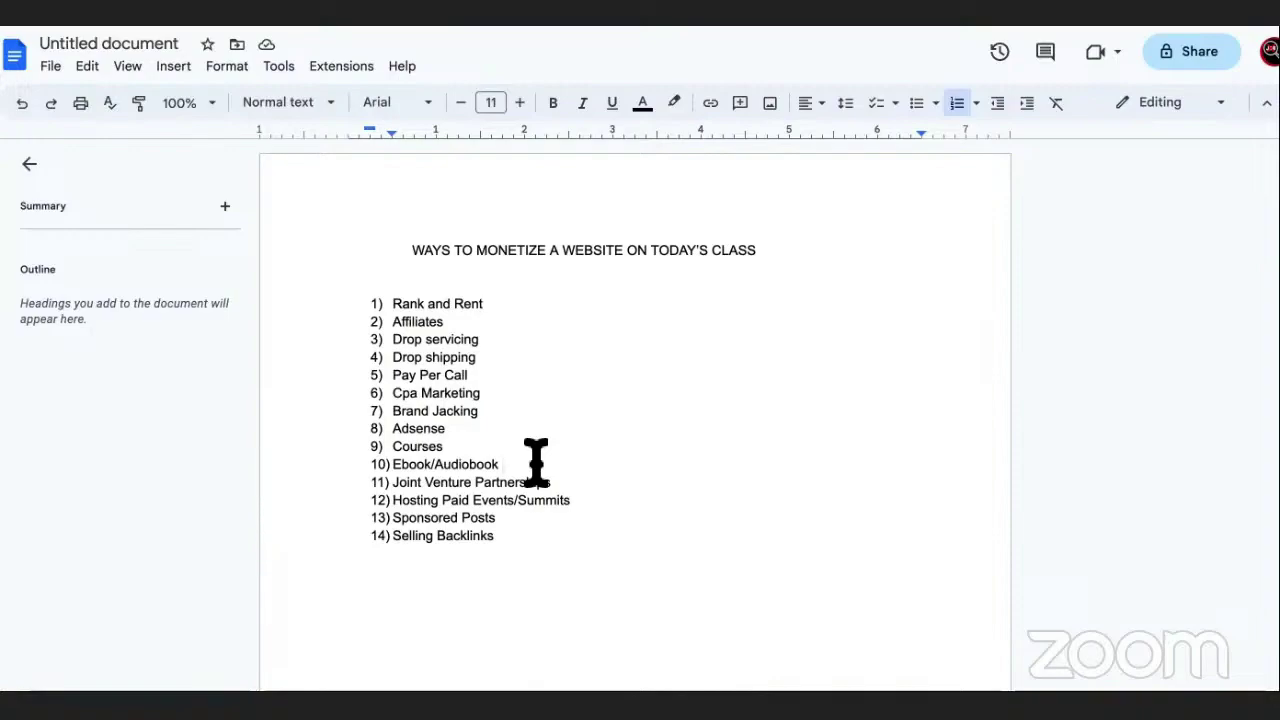
drag(551, 482, 393, 482)
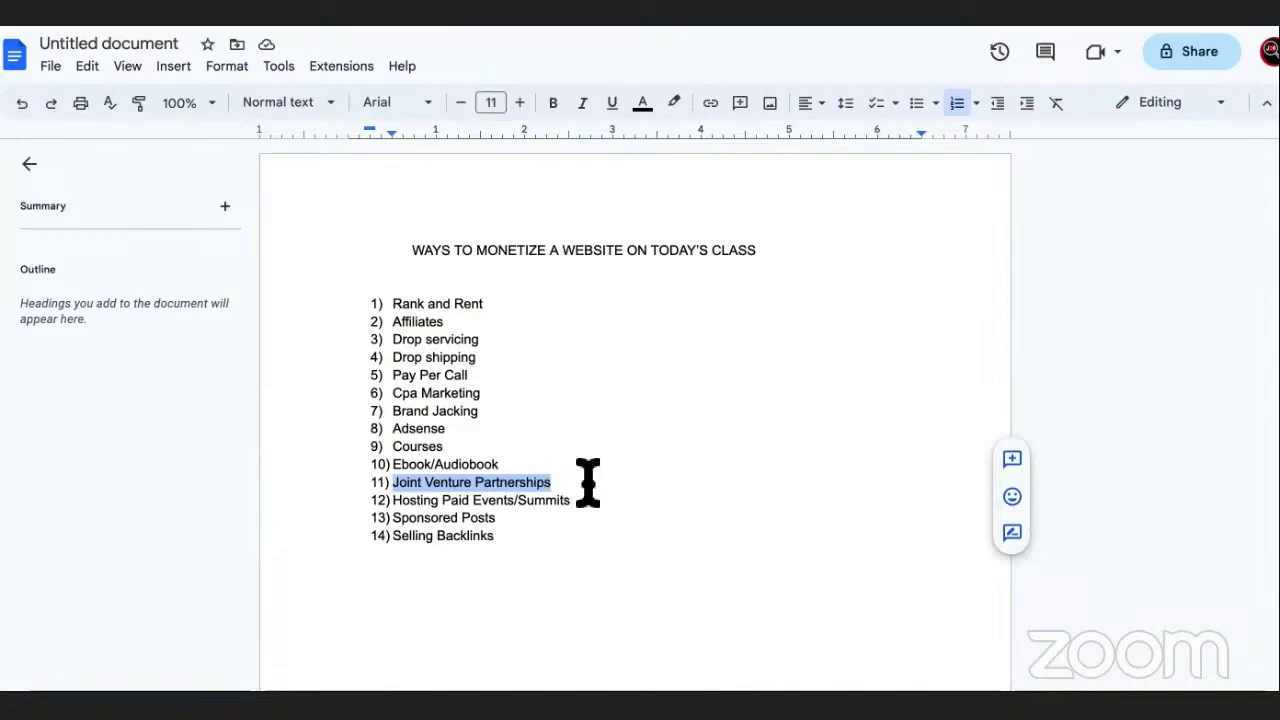
- Make the document title WAYS TO MONETIZE A WEBSITE ON TODAY'S CLASS bold and underlined
drag(757, 251, 408, 251)
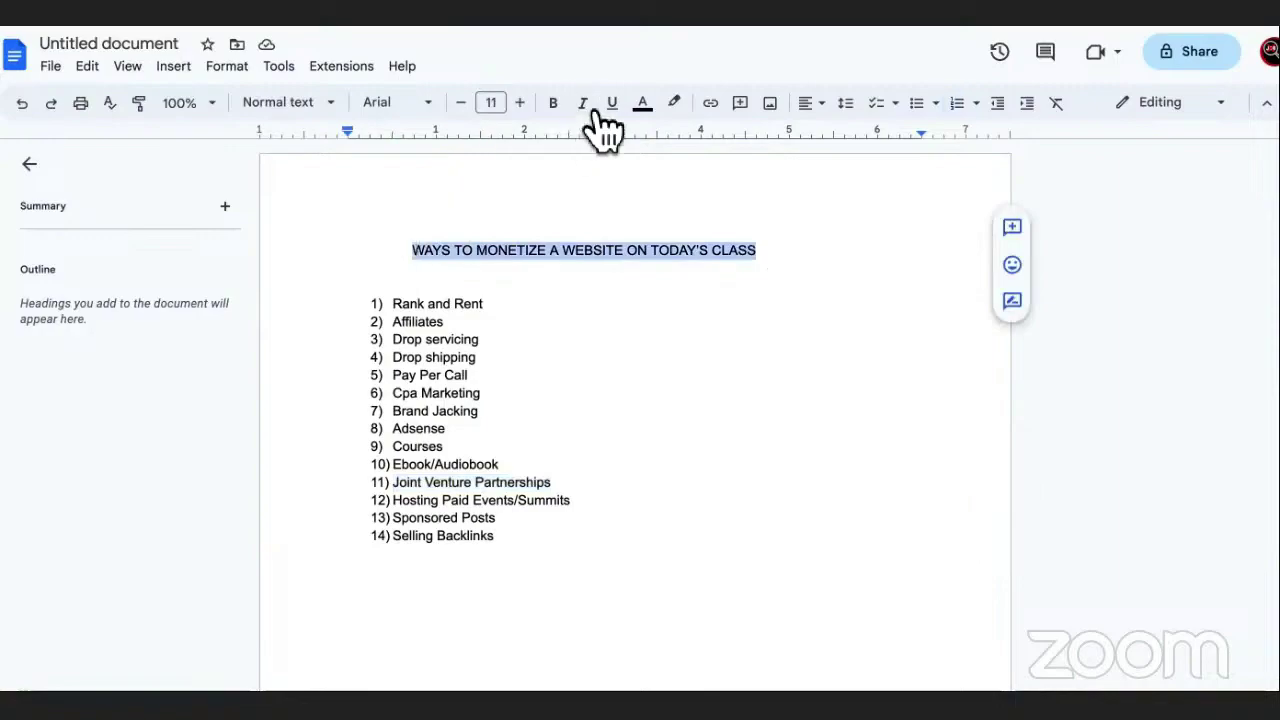
click(555, 106)
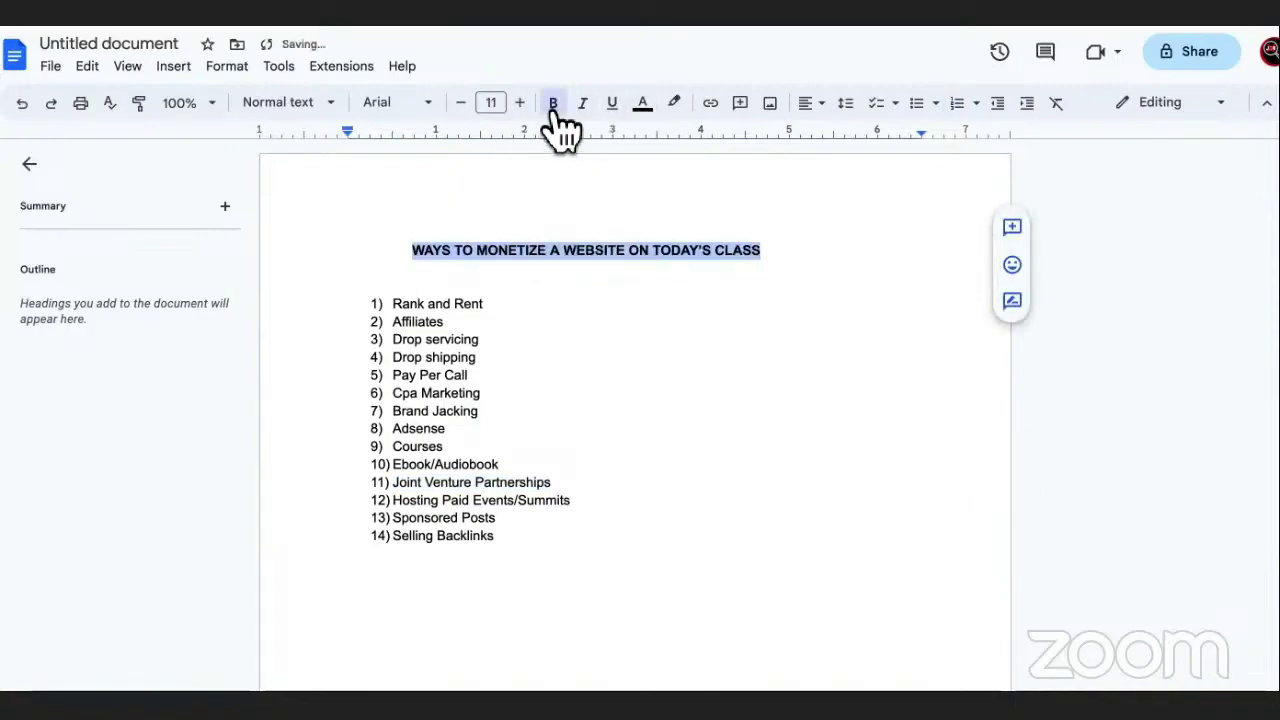
click(610, 103)
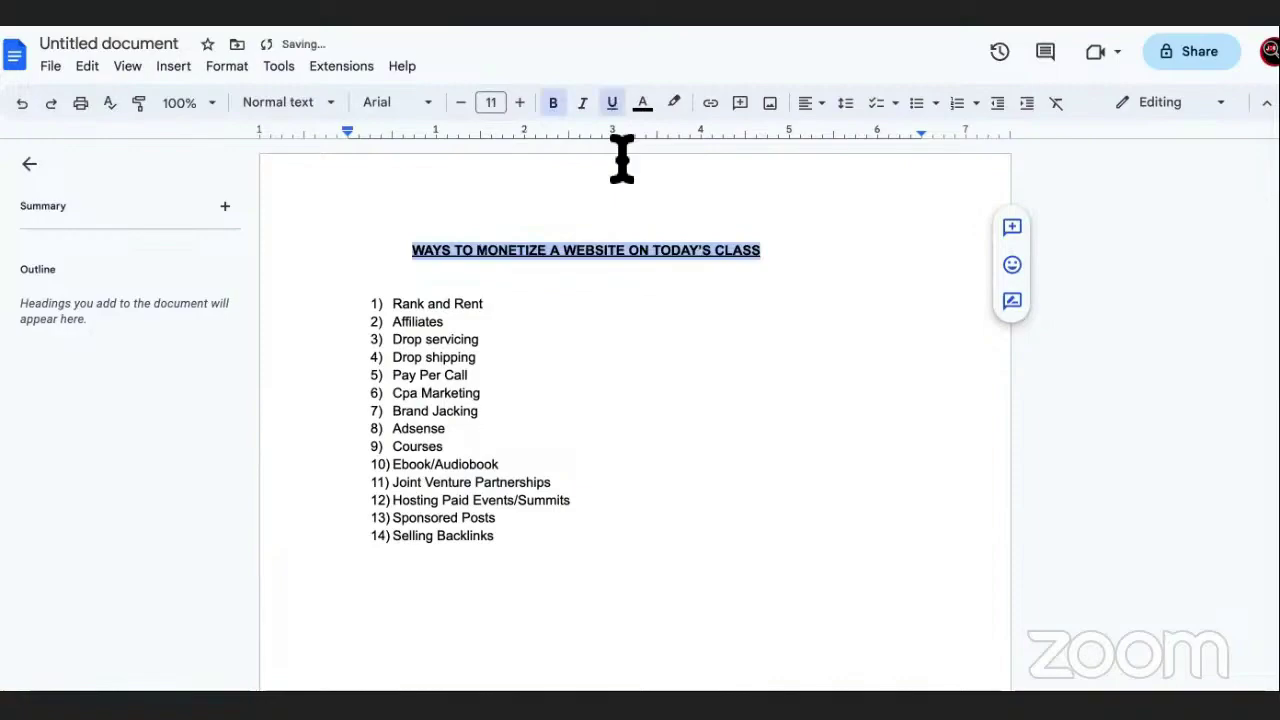
click(622, 160)
click(566, 540)
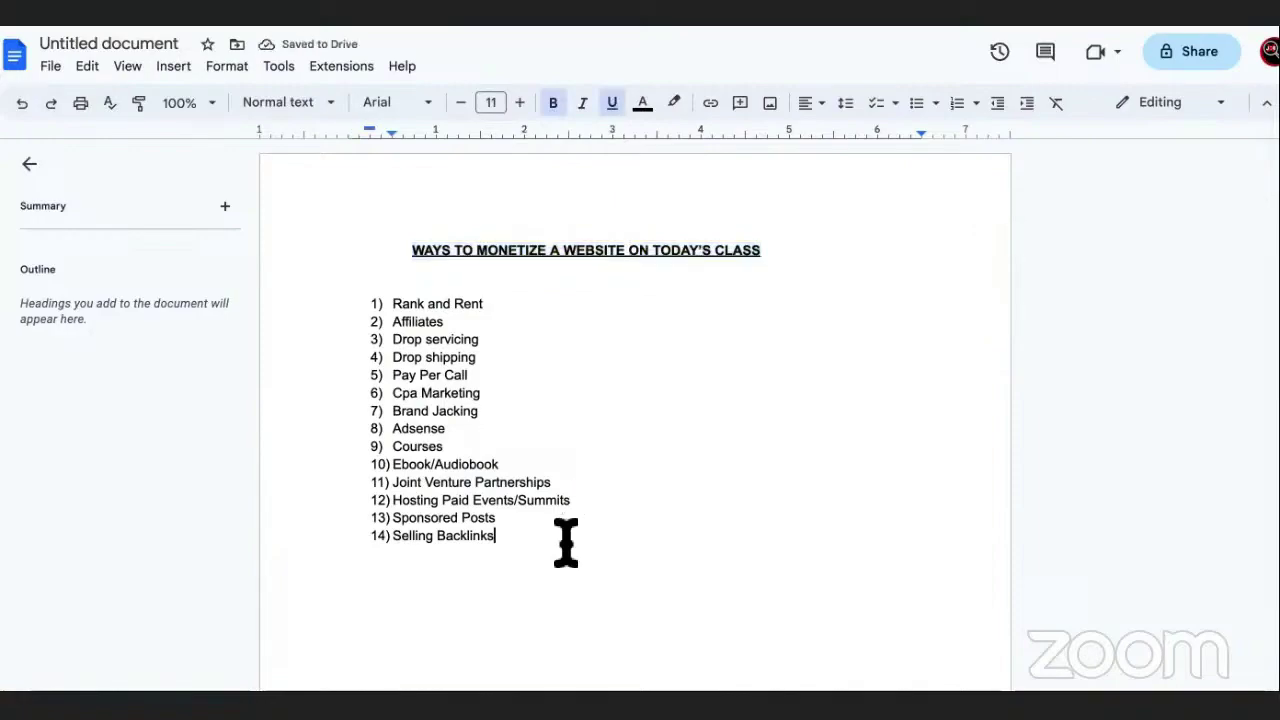
- Highlight the Hosting Paid Events/Summits entry, and look over the business listings in the plumbers in dc Google results
drag(576, 500, 392, 503)
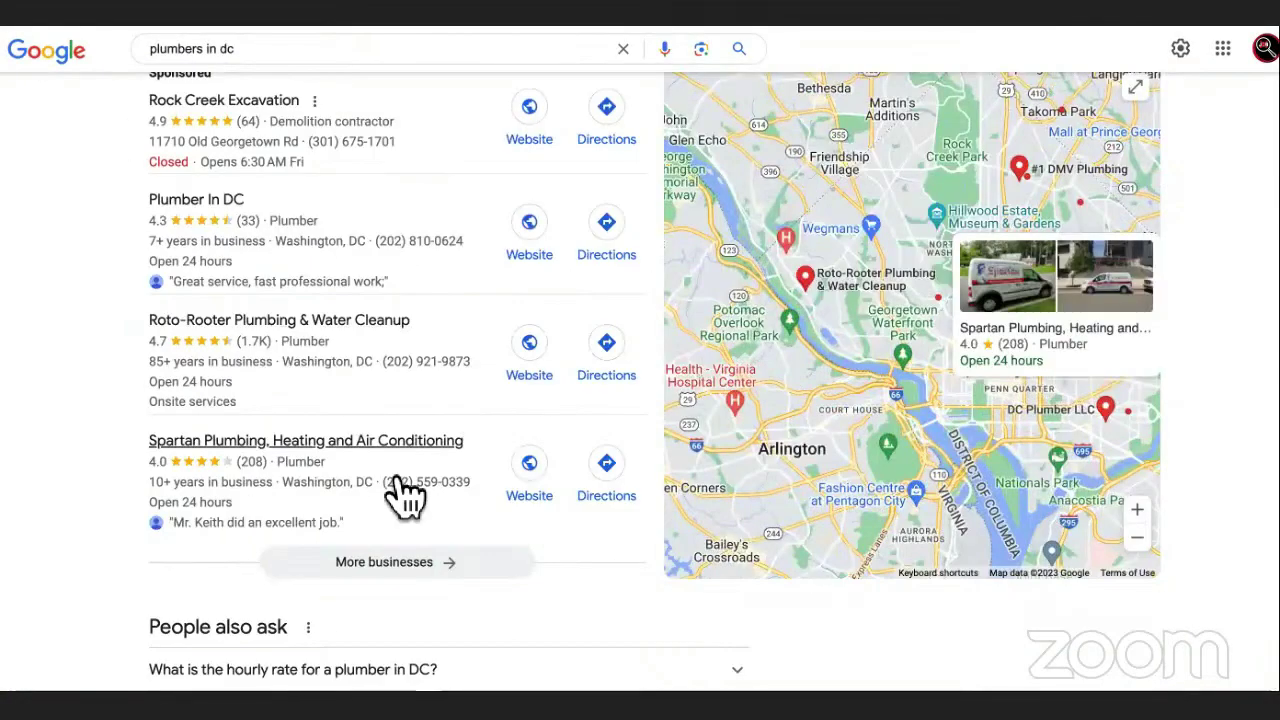
scroll(391, 500, down, 4)
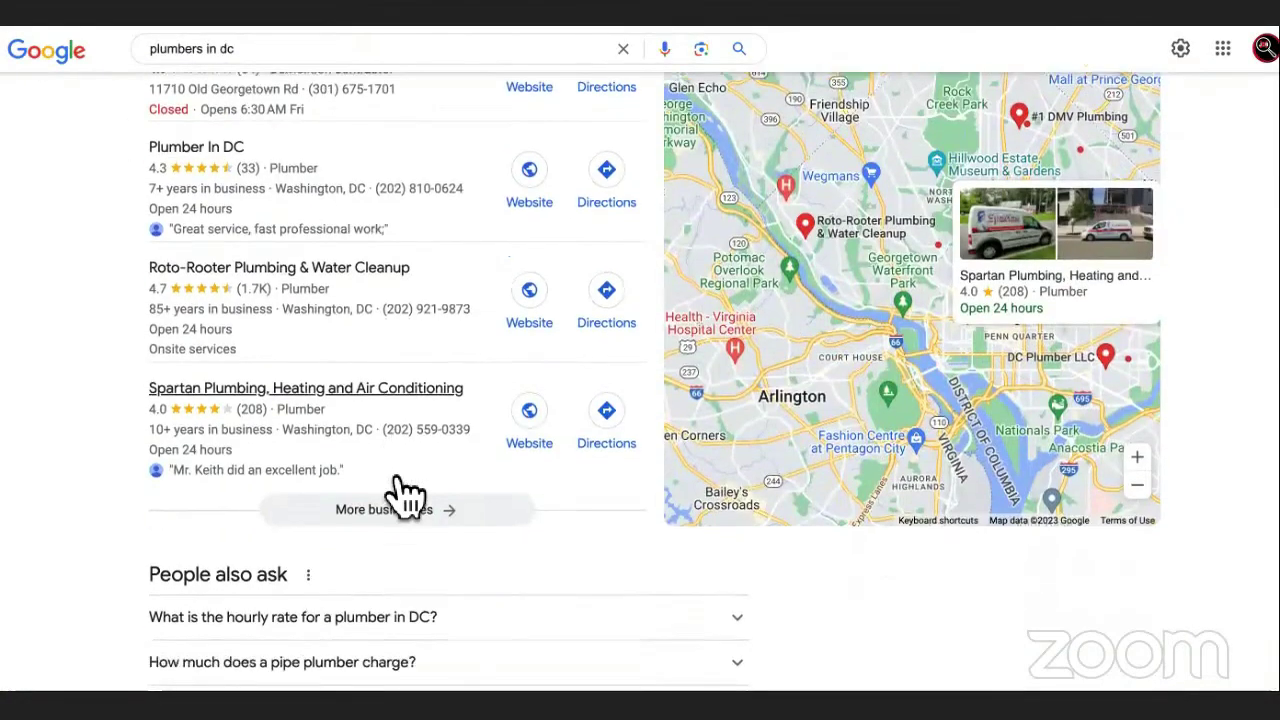
scroll(398, 515, up, 3)
scroll(400, 490, up, 2)
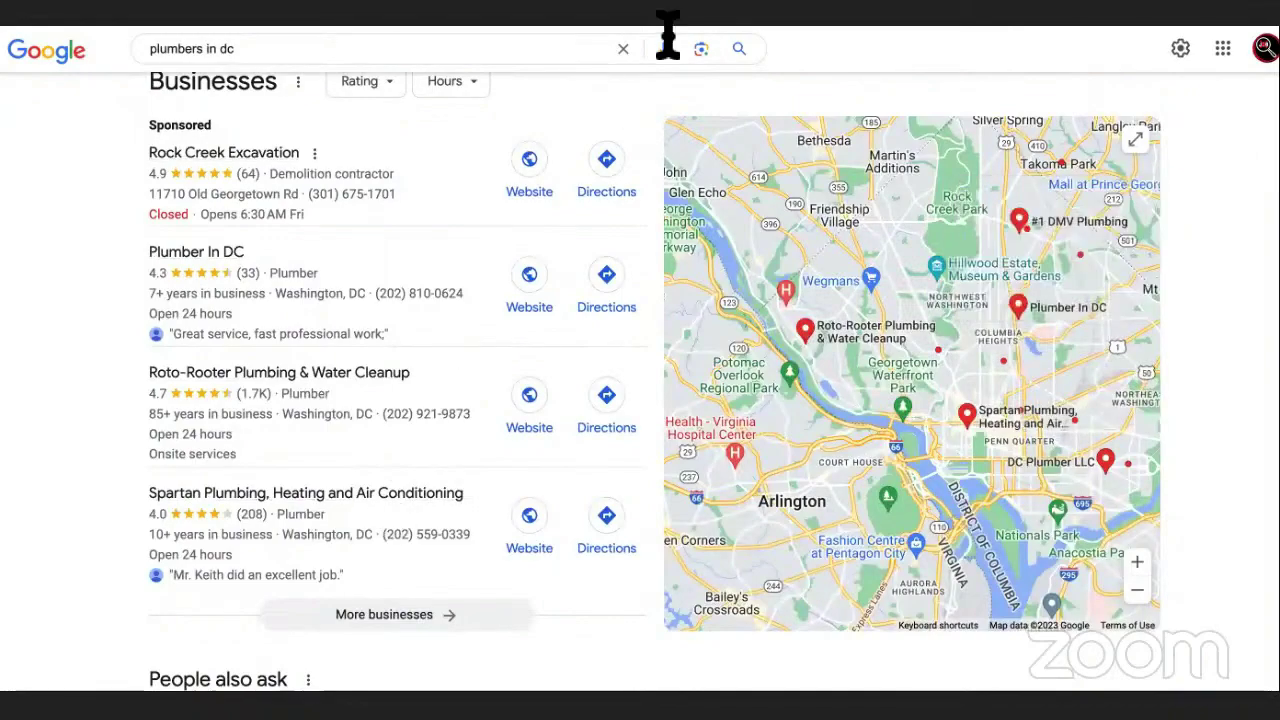
key(alt+Tab)
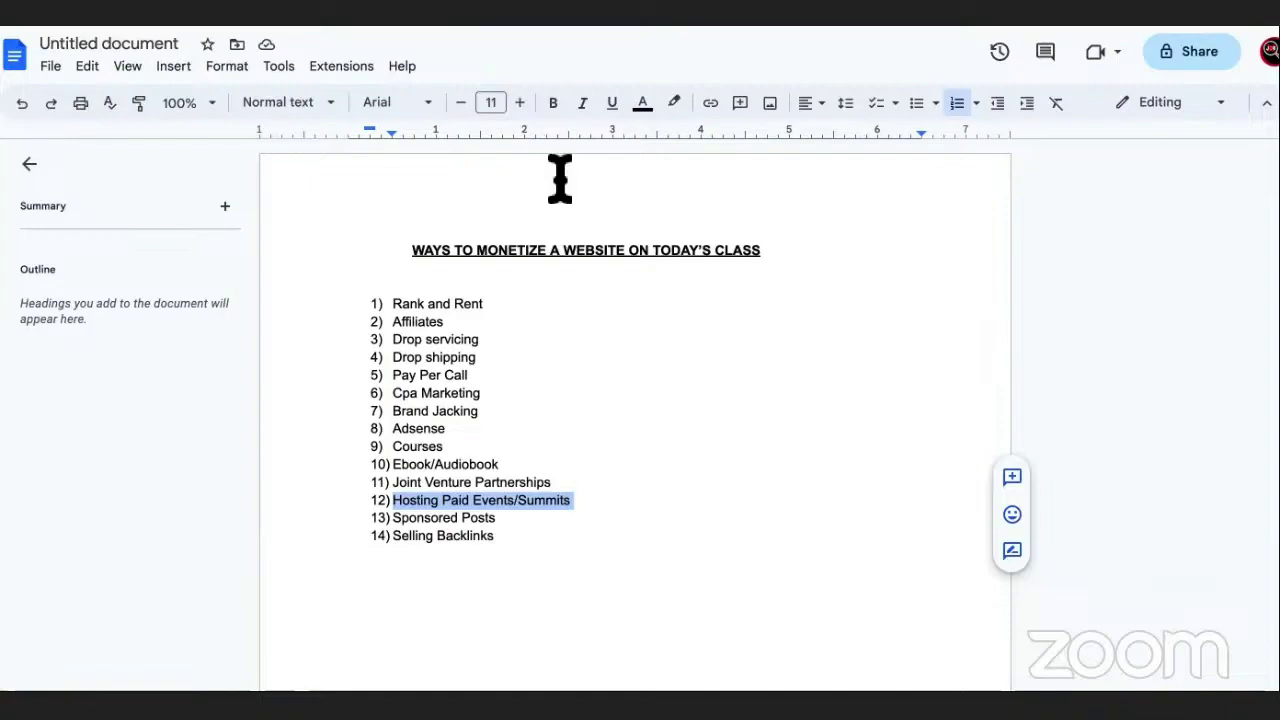
- Show the Antijob Affiliate Army home page as an example
key(ctrl+Tab)
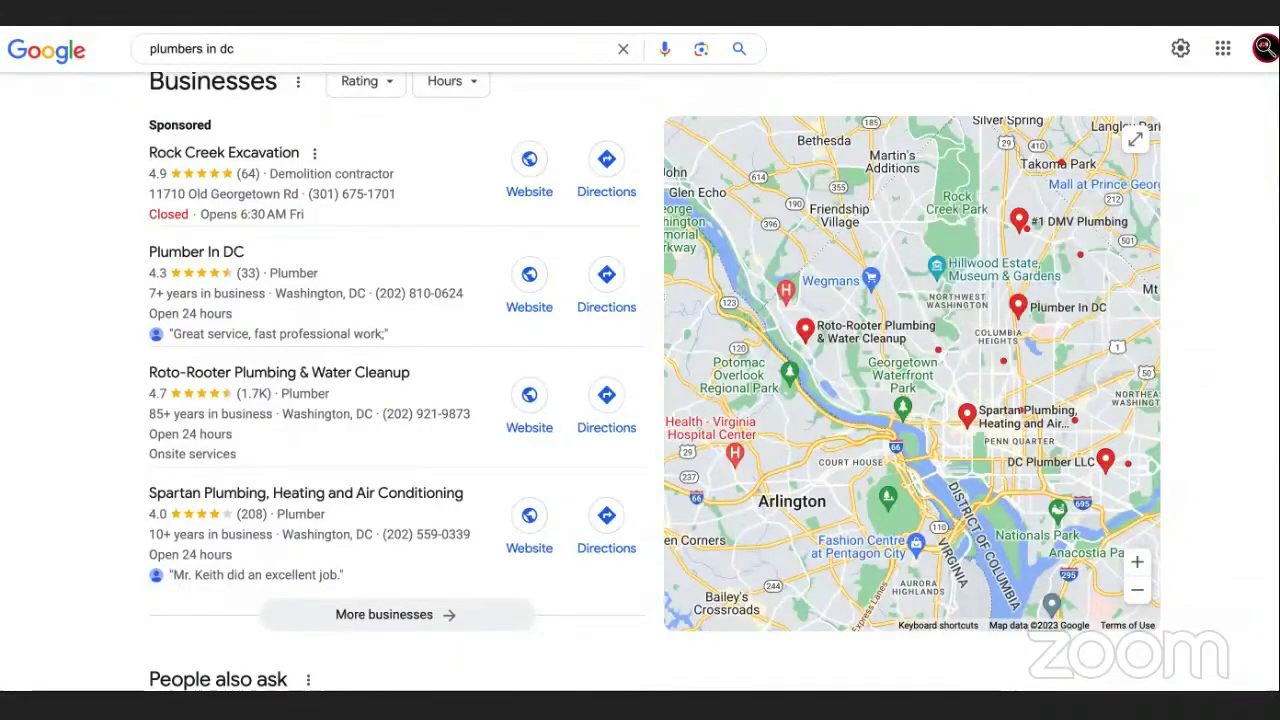
key(ctrl+Tab)
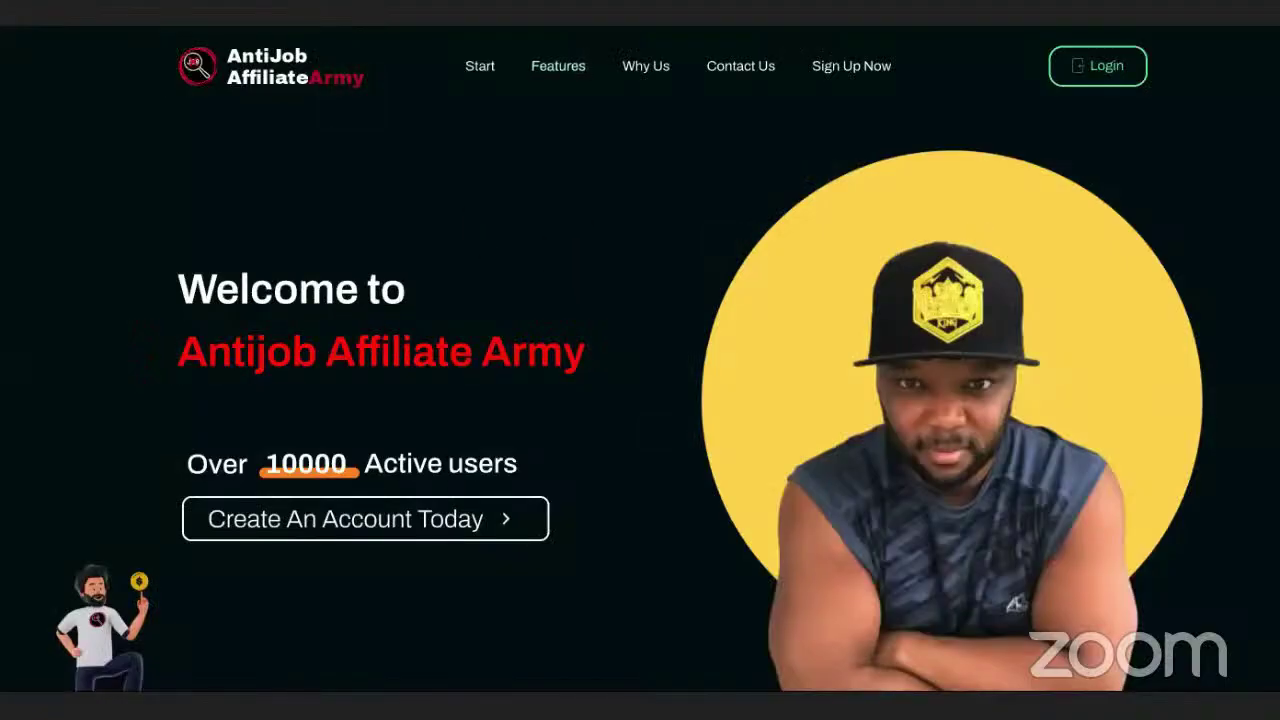
- Add Mastermind as entry 15 of the monetization list, and return to the plumbers in dc results
key(ctrl+Tab)
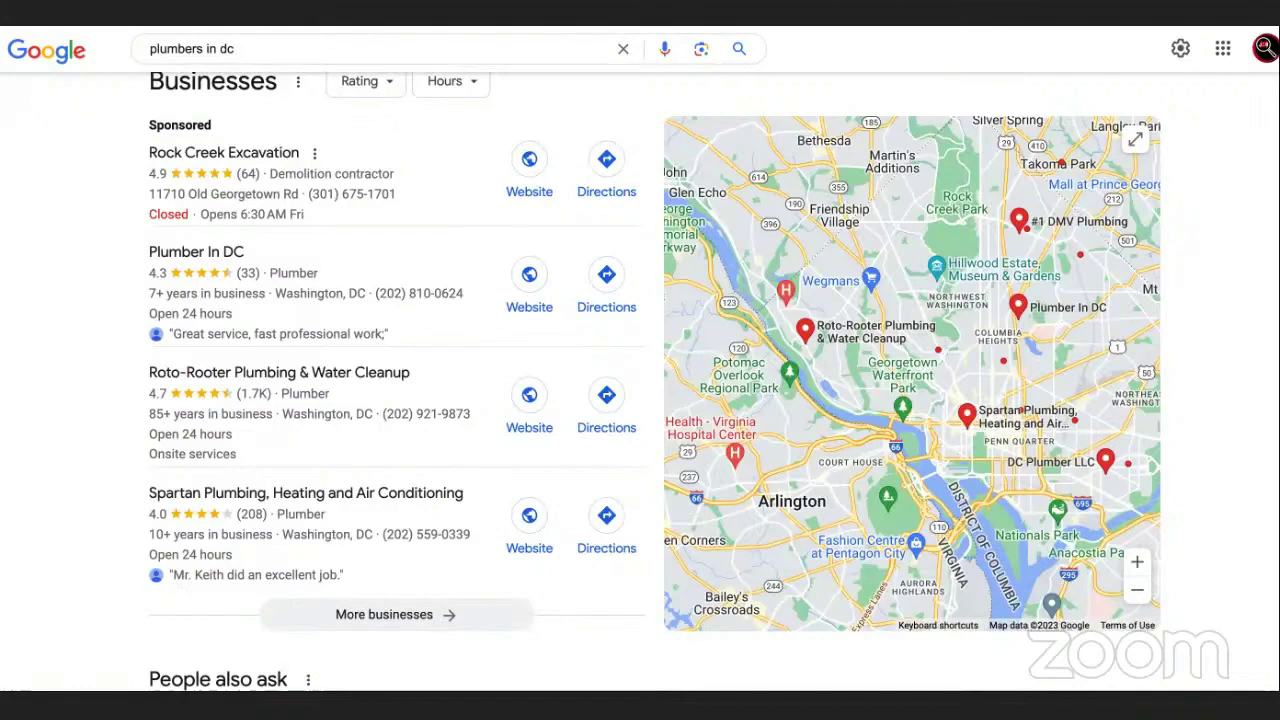
key(ctrl+Tab)
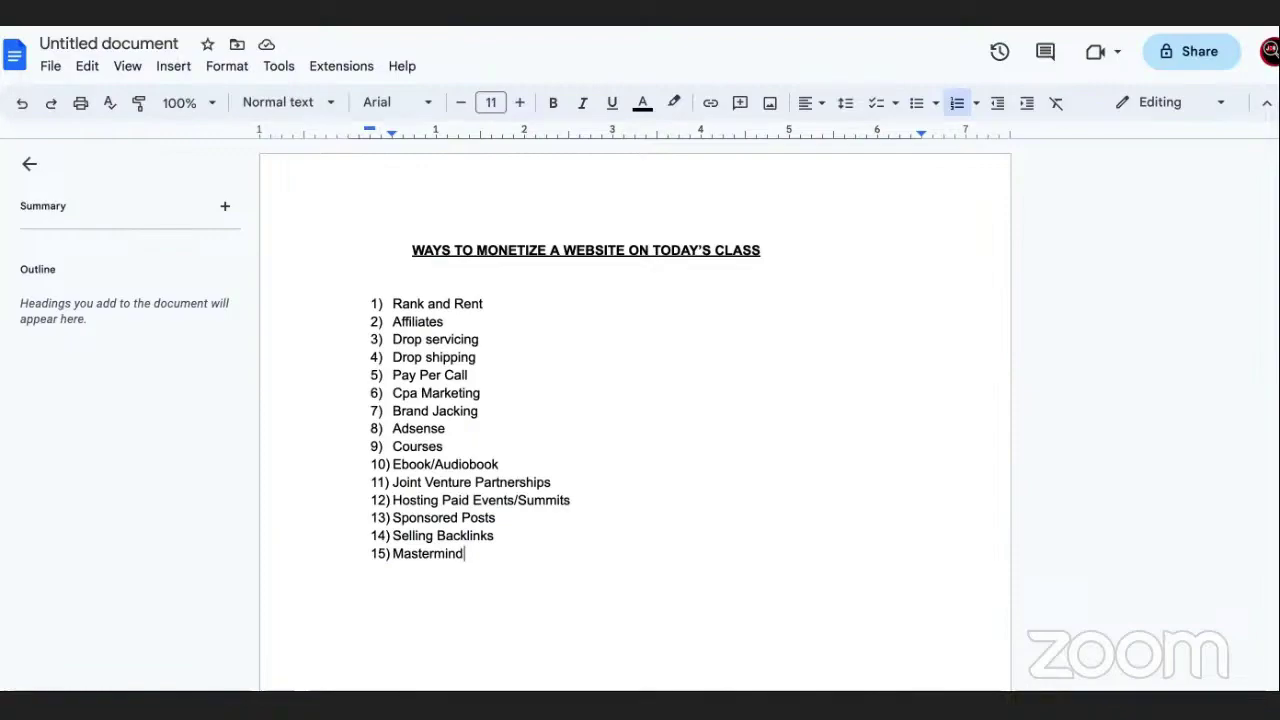
key(alt+Tab)
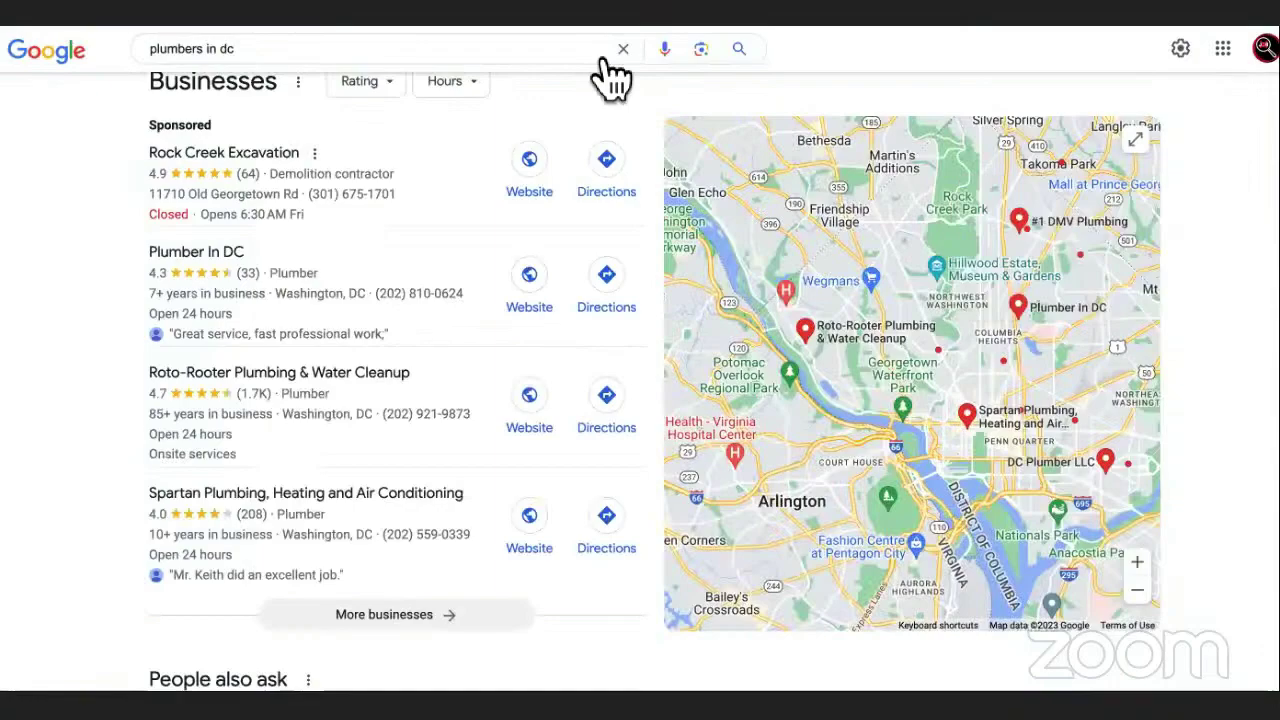
- Look through the Antijob Affiliate Army landing page, including its For Affiliates section, and return to the Google results
scroll(612, 75, up, 2)
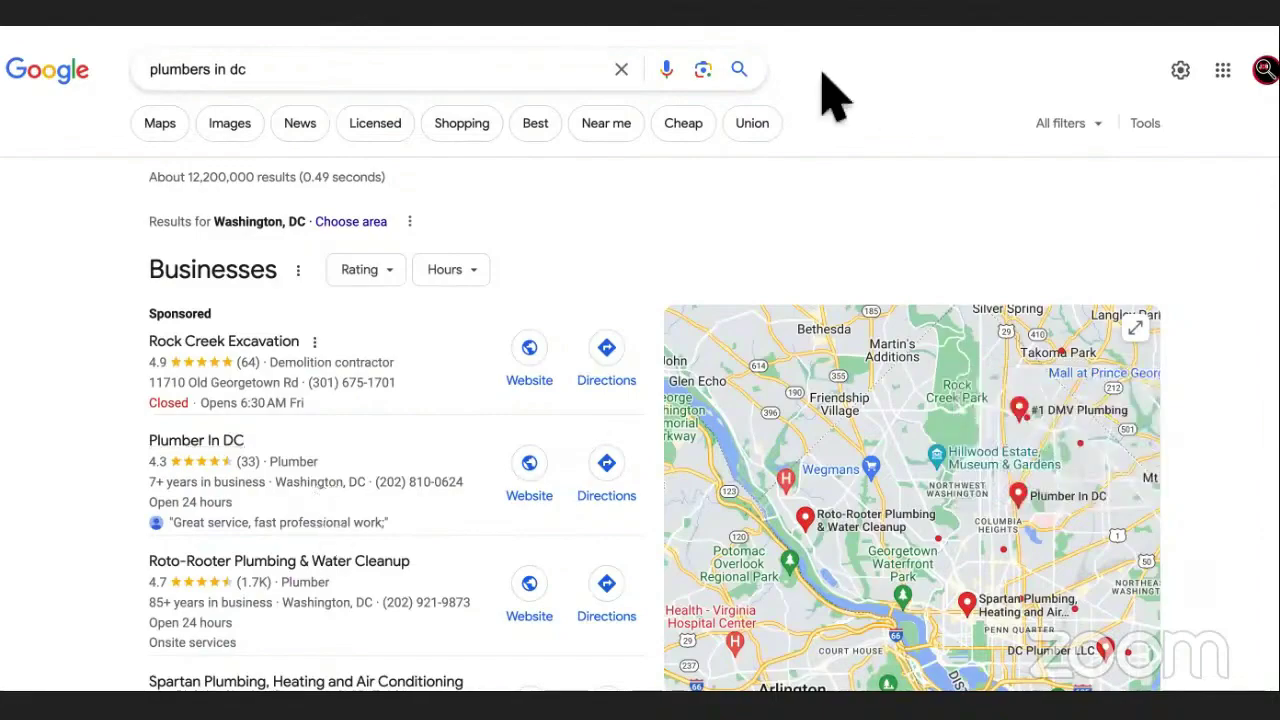
key(ctrl+Tab)
scroll(520, 322, down, 20)
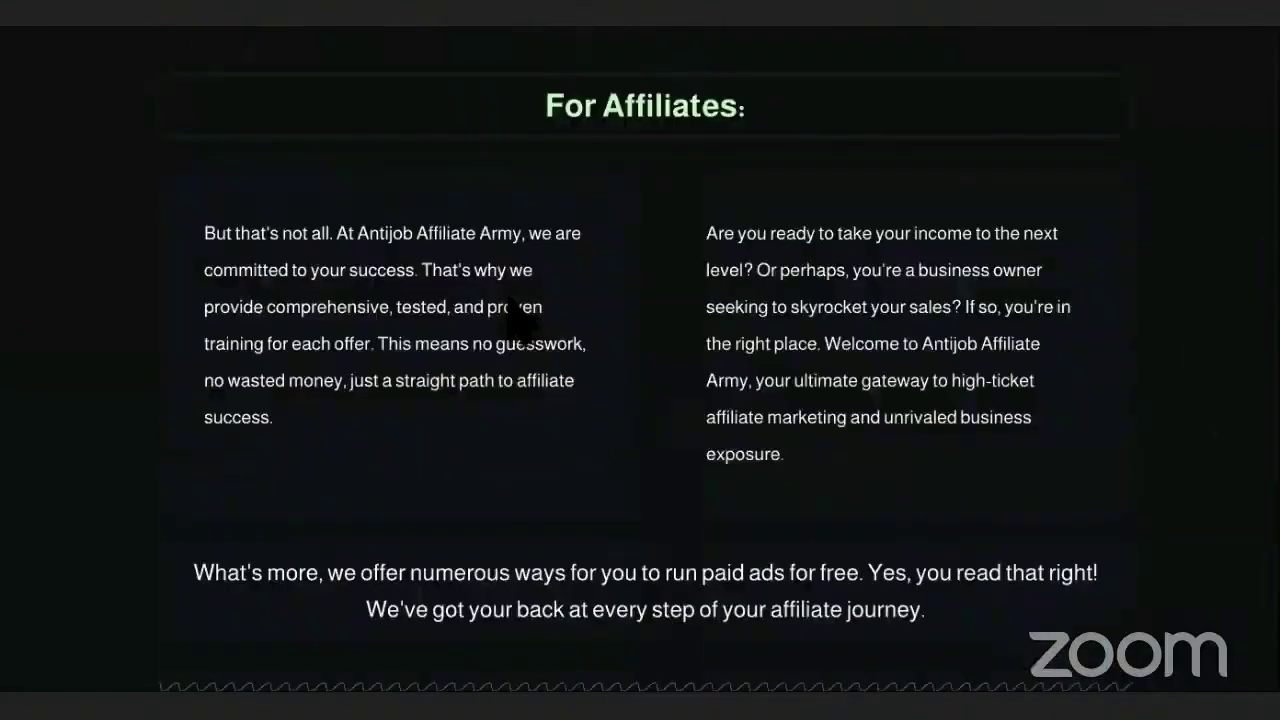
scroll(520, 322, up, 20)
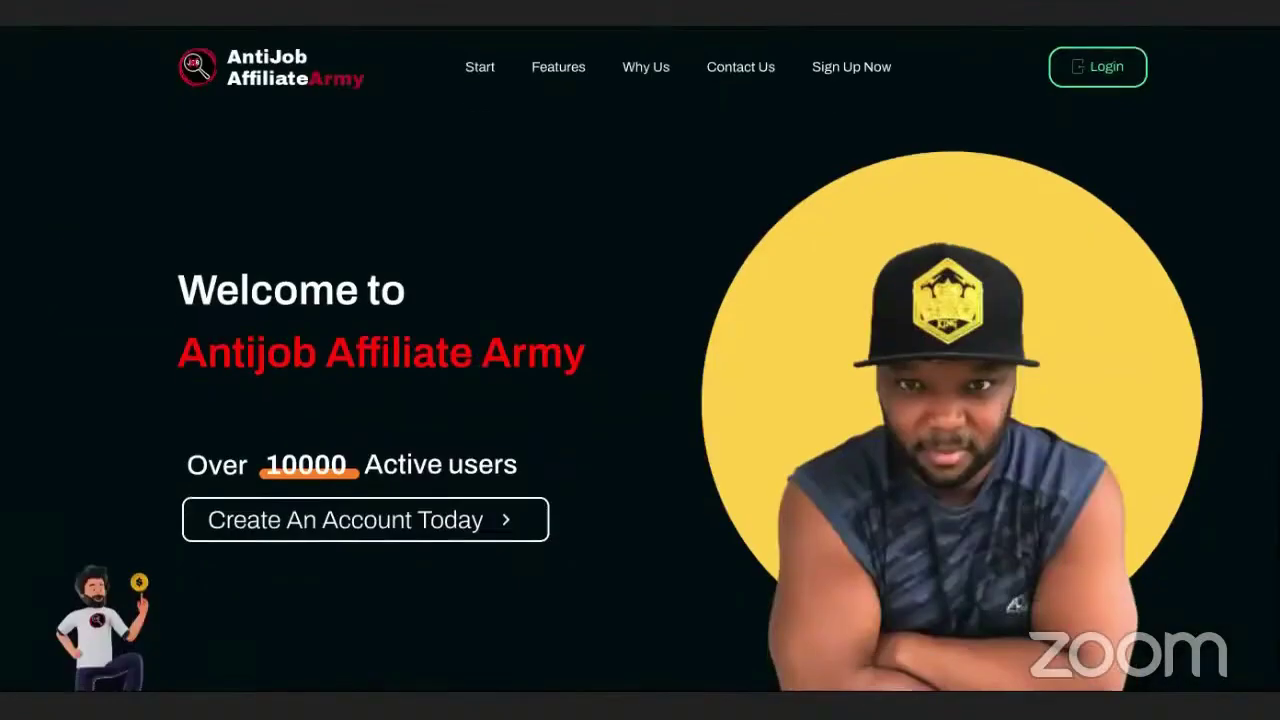
key(ctrl+Tab)
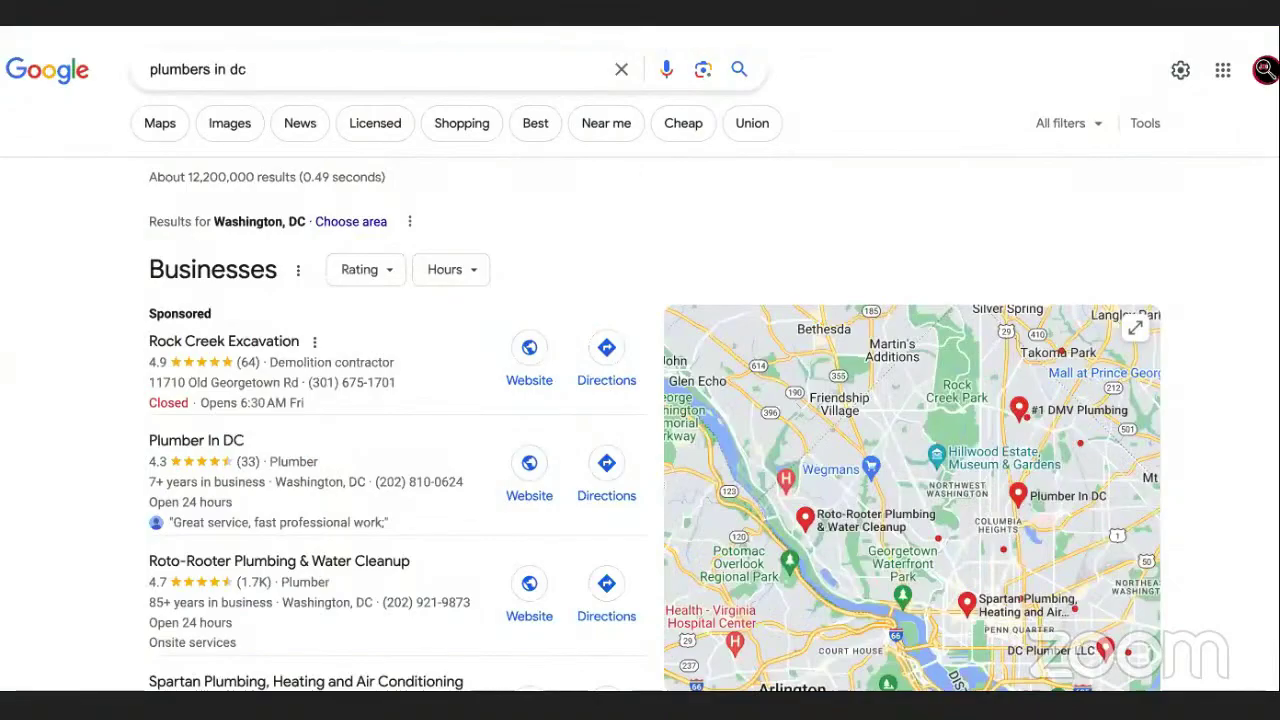
- View the MaxBounty Affiliate Referral Program page, and return to the monetization list document
key(ctrl+Tab)
key(ctrl+Tab)
key(ctrl+Tab)
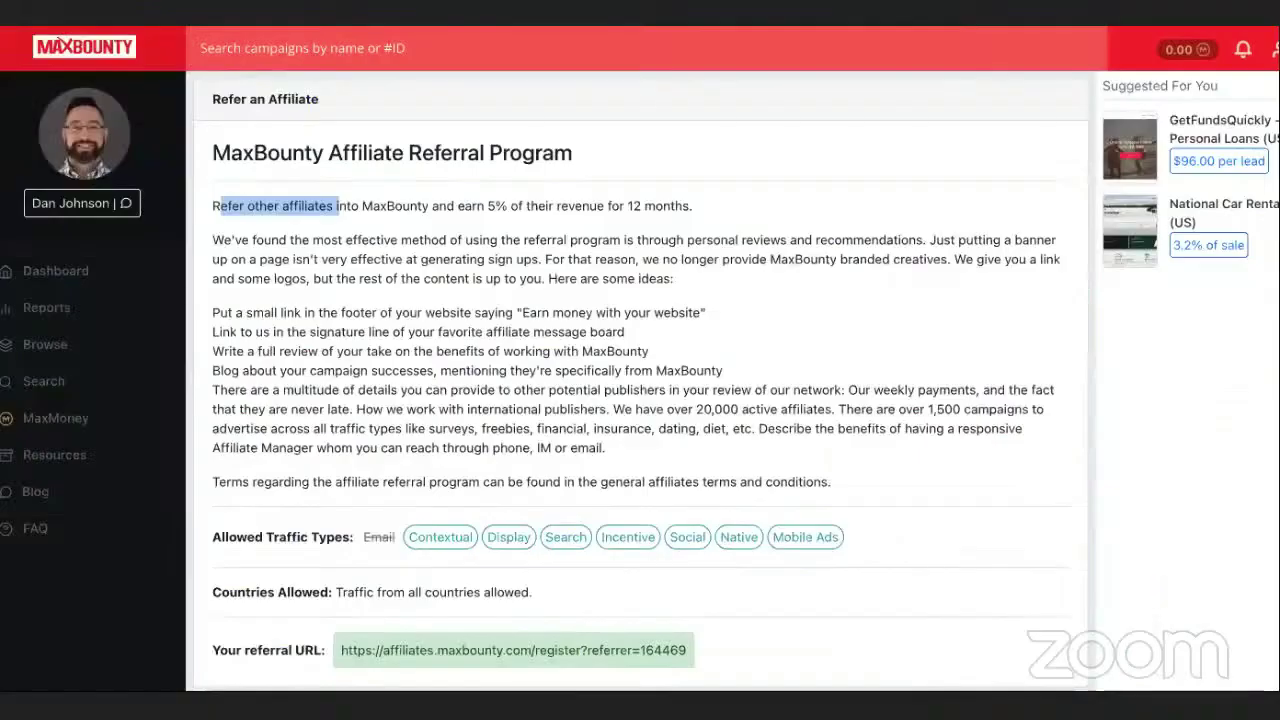
key(ctrl+Tab)
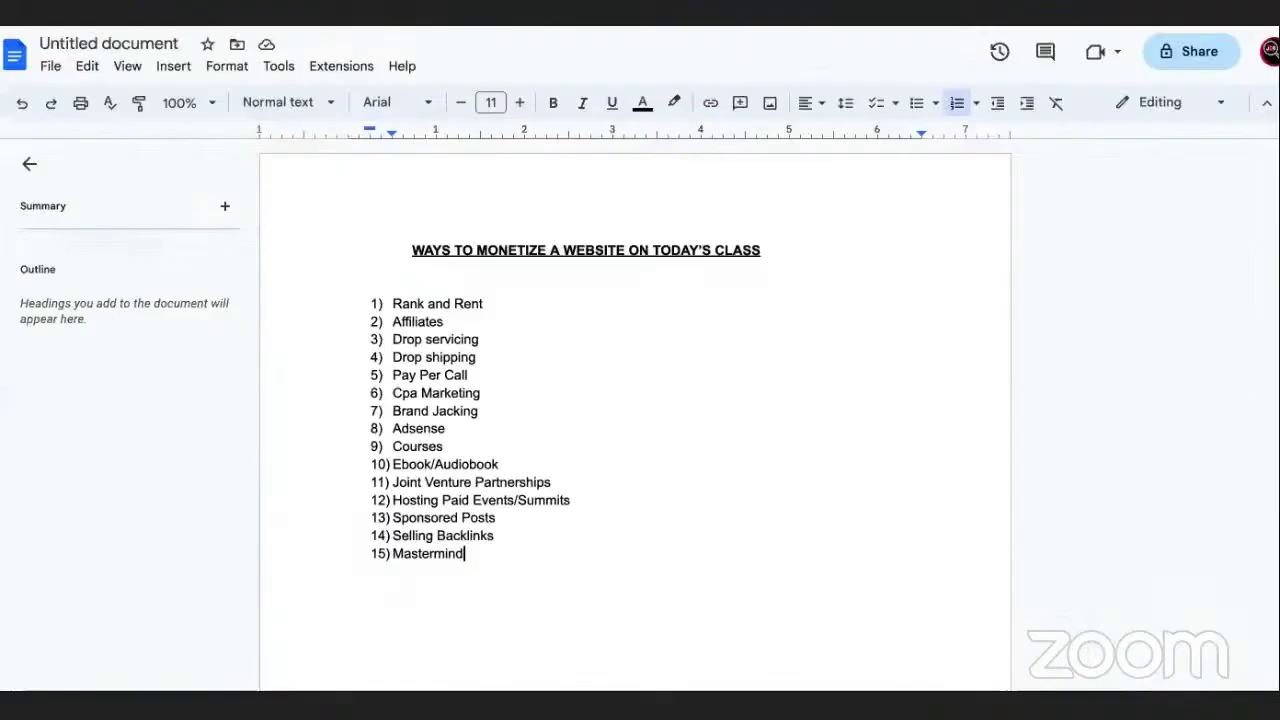
- Switch to the Notes app, highlight the title MONEY HIGHWAY SITES FOR HEAVY ADSENSE, and read through that note's site ideas
key(ctrl+Tab)
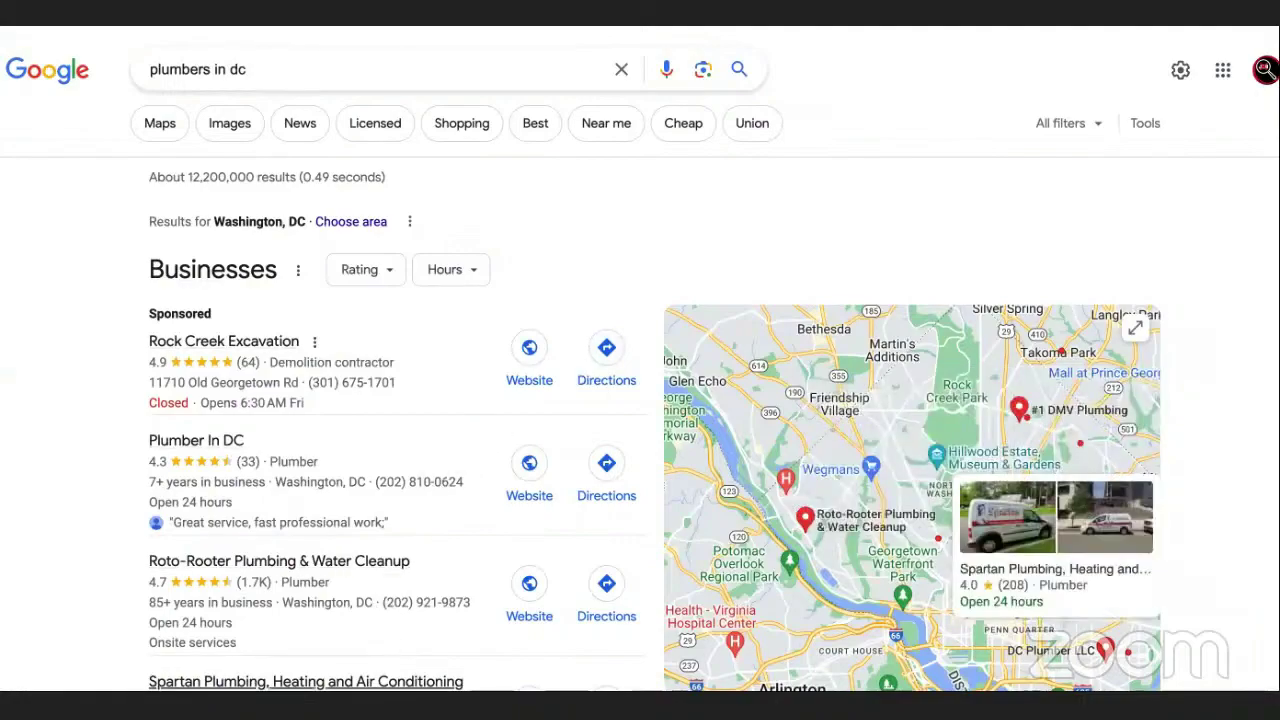
click(505, 700)
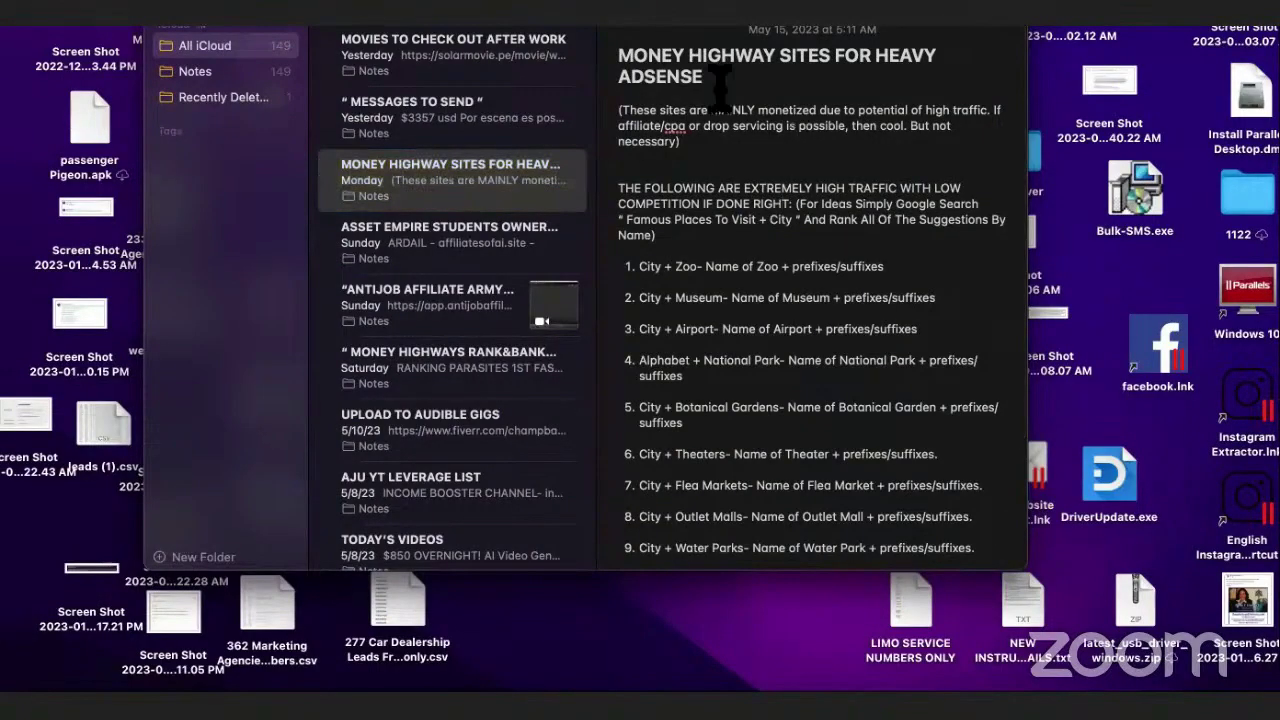
drag(719, 88, 620, 48)
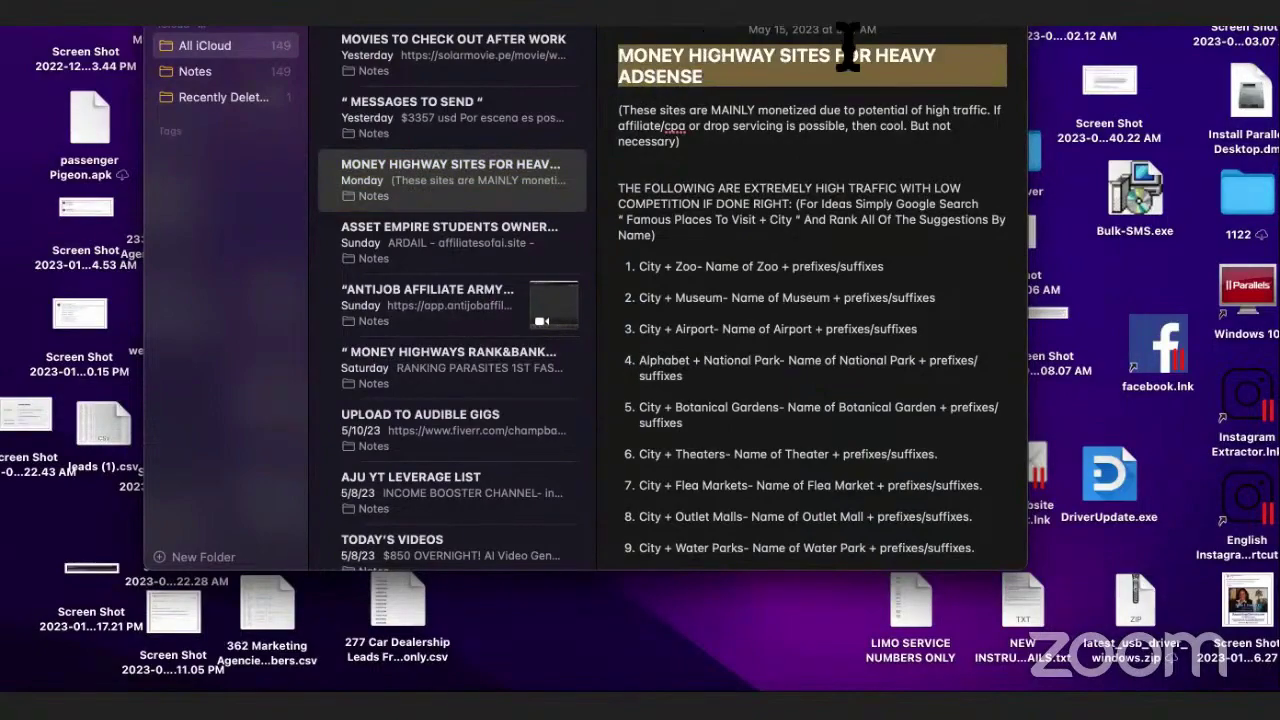
click(850, 165)
scroll(848, 162, down, 3)
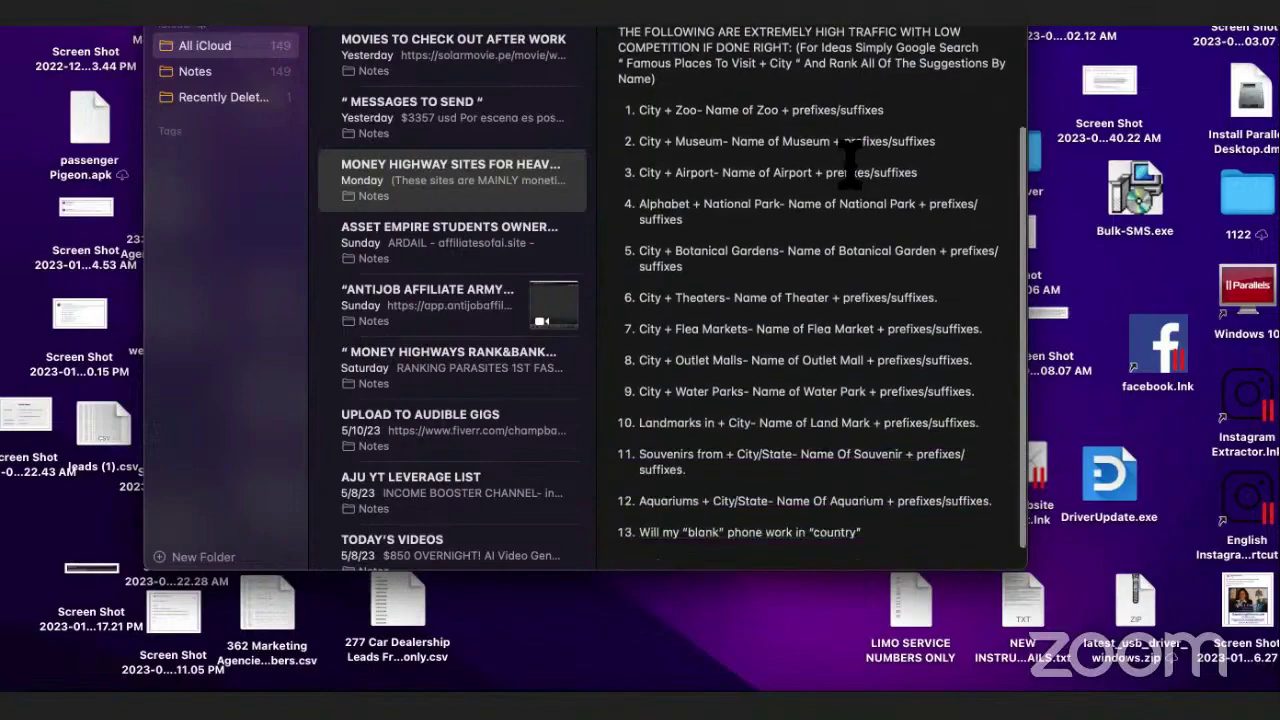
scroll(848, 160, down, 1)
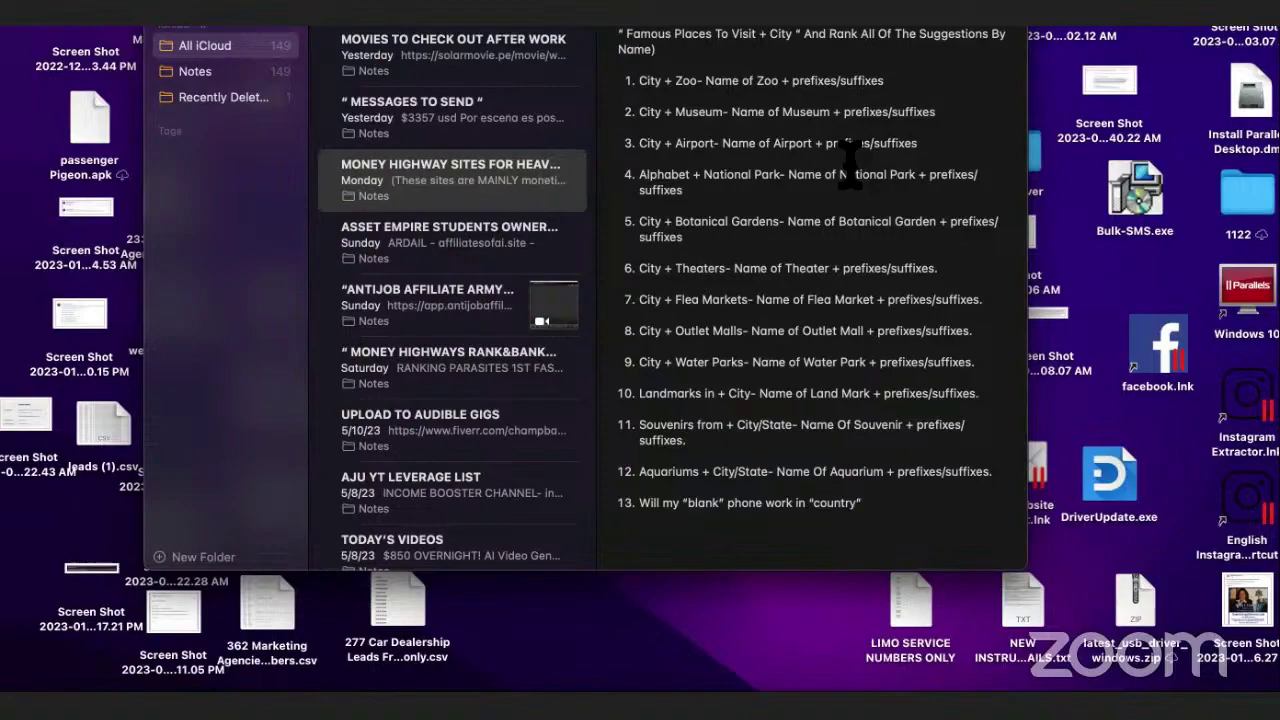
scroll(848, 160, up, 2)
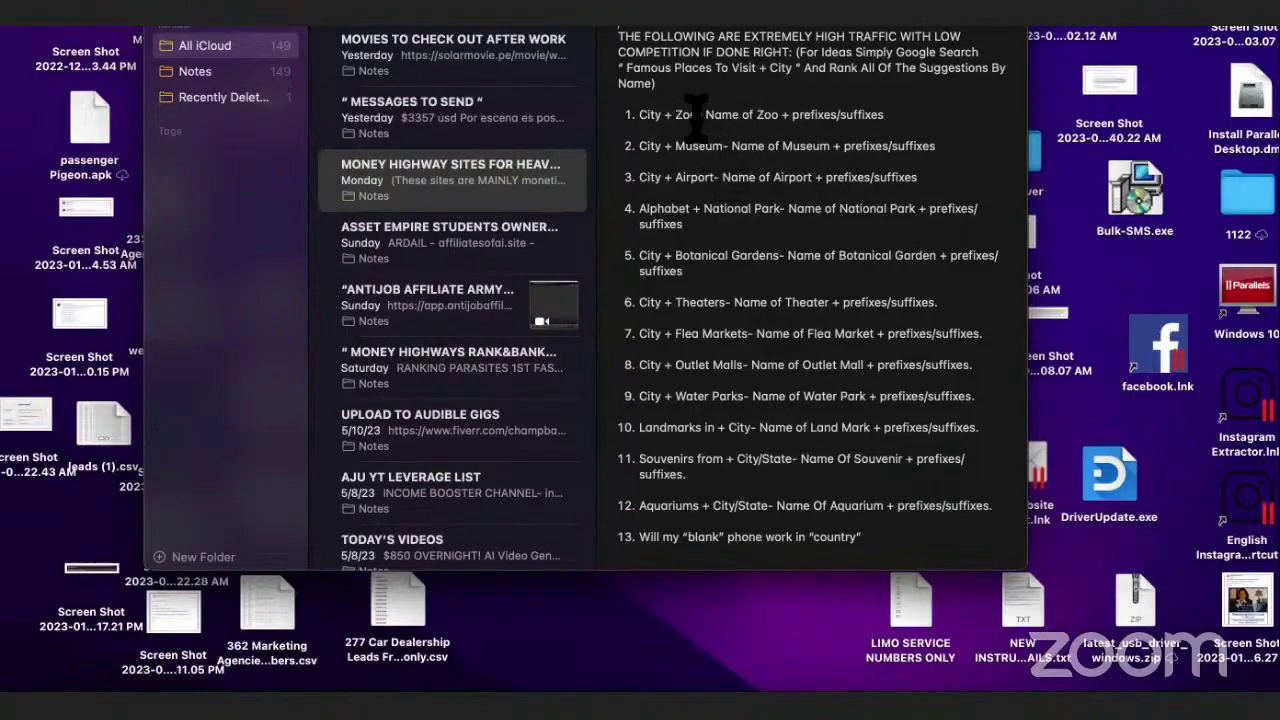
- Switch to Google Chrome, search Google for st louis zoo, and check that keyword's average monthly searches in the Google Ads keyword plan
click(707, 705)
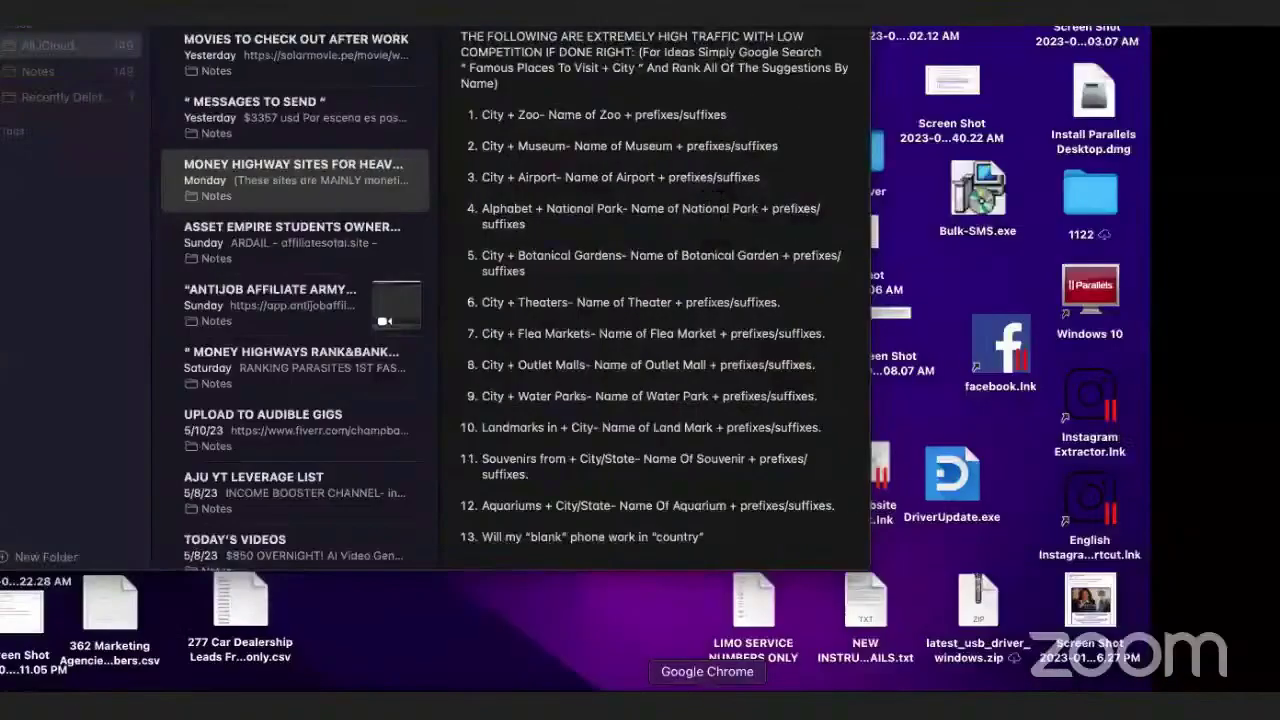
text(City + Zoo)
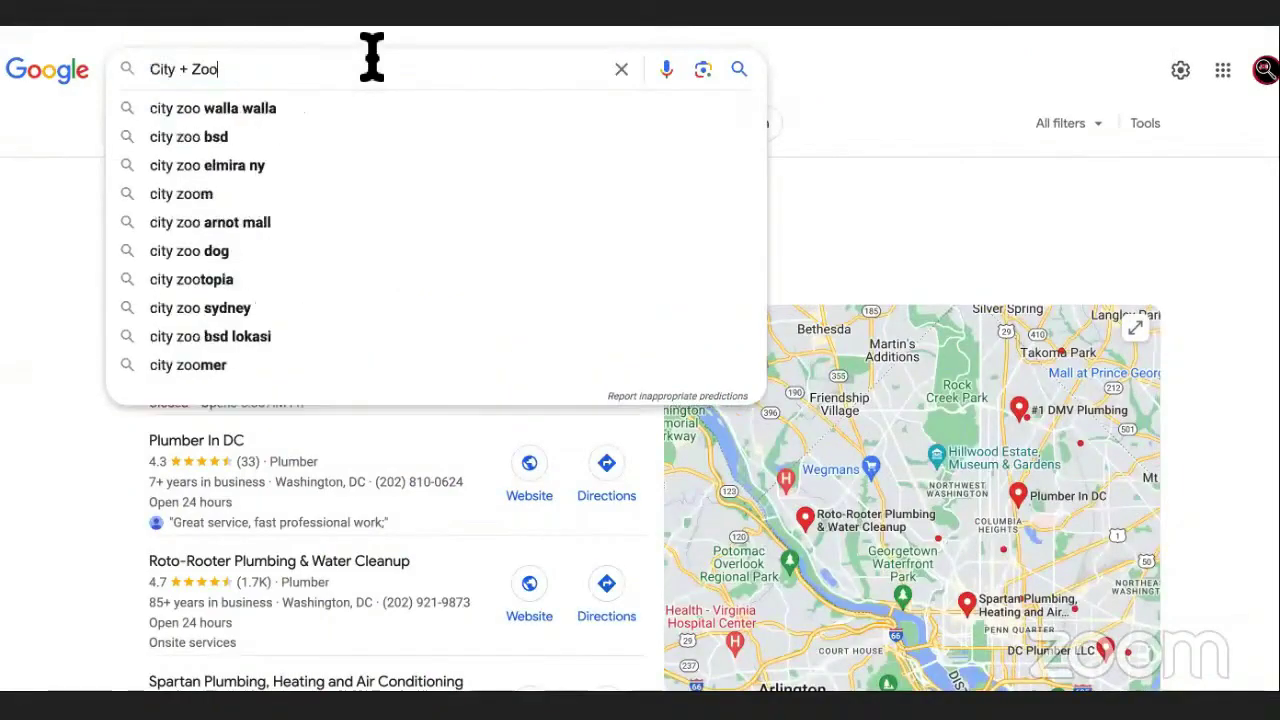
drag(184, 58, 117, 50)
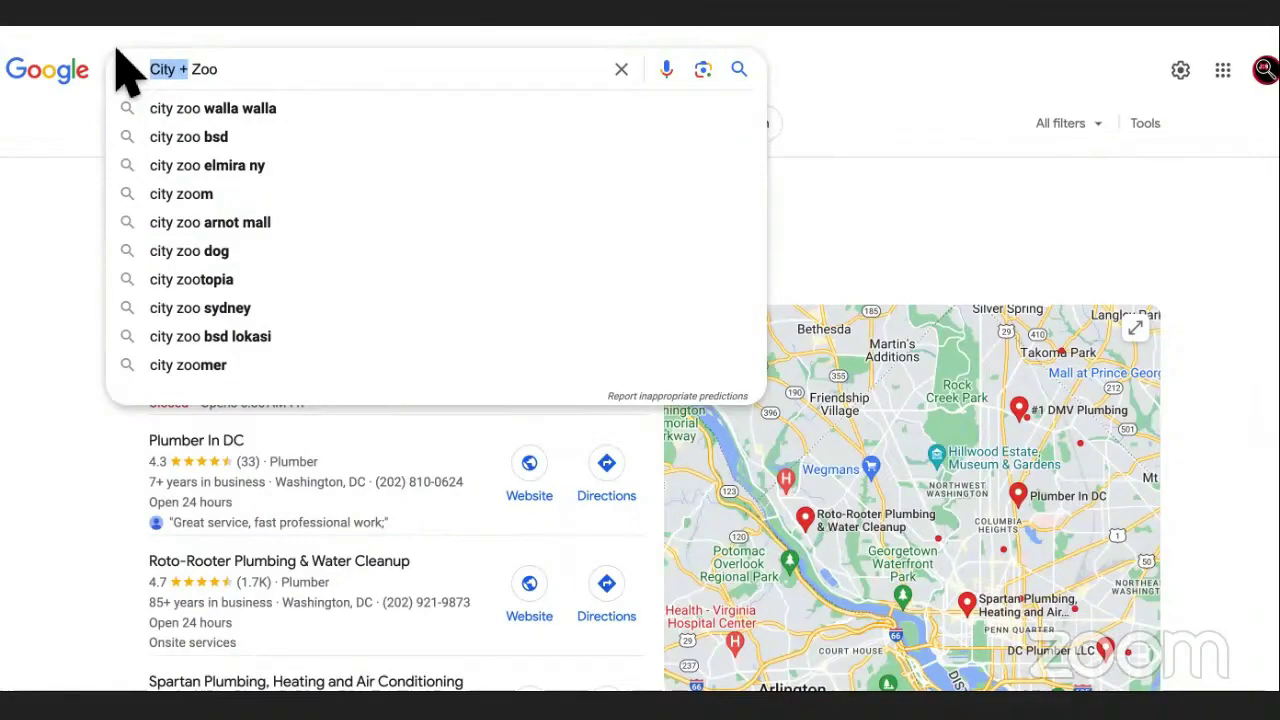
text(st.loui)
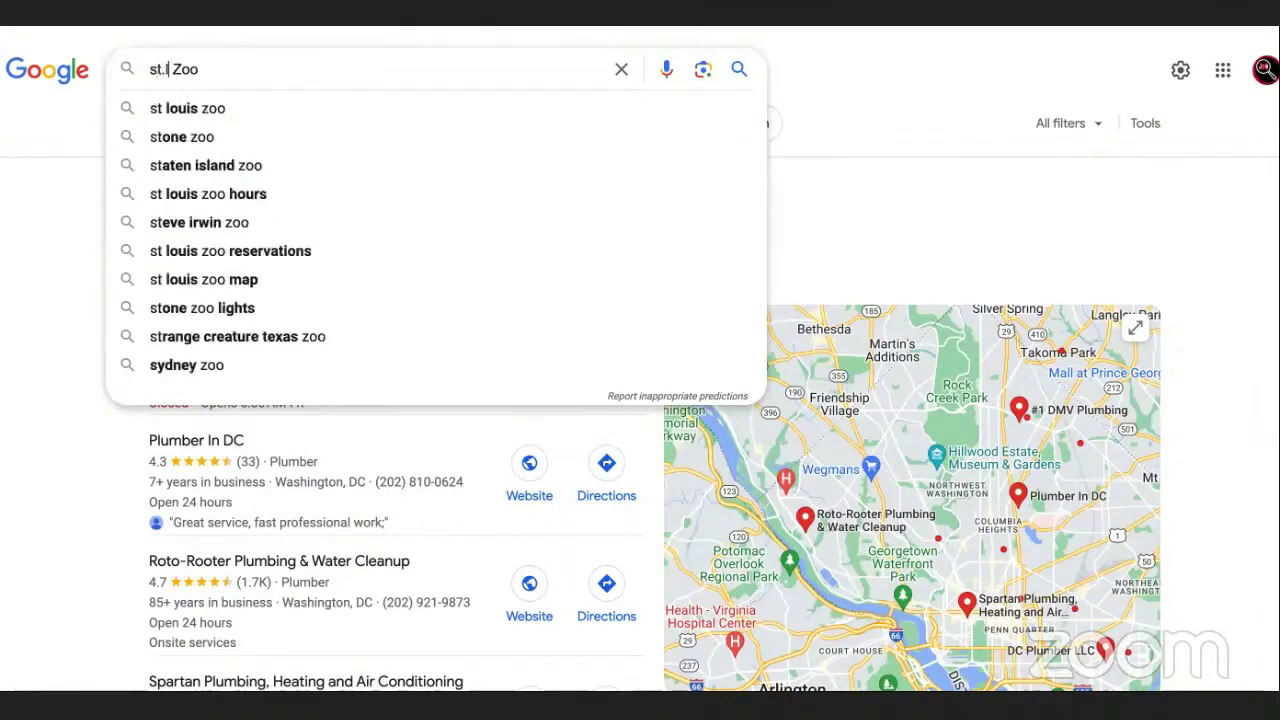
click(257, 104)
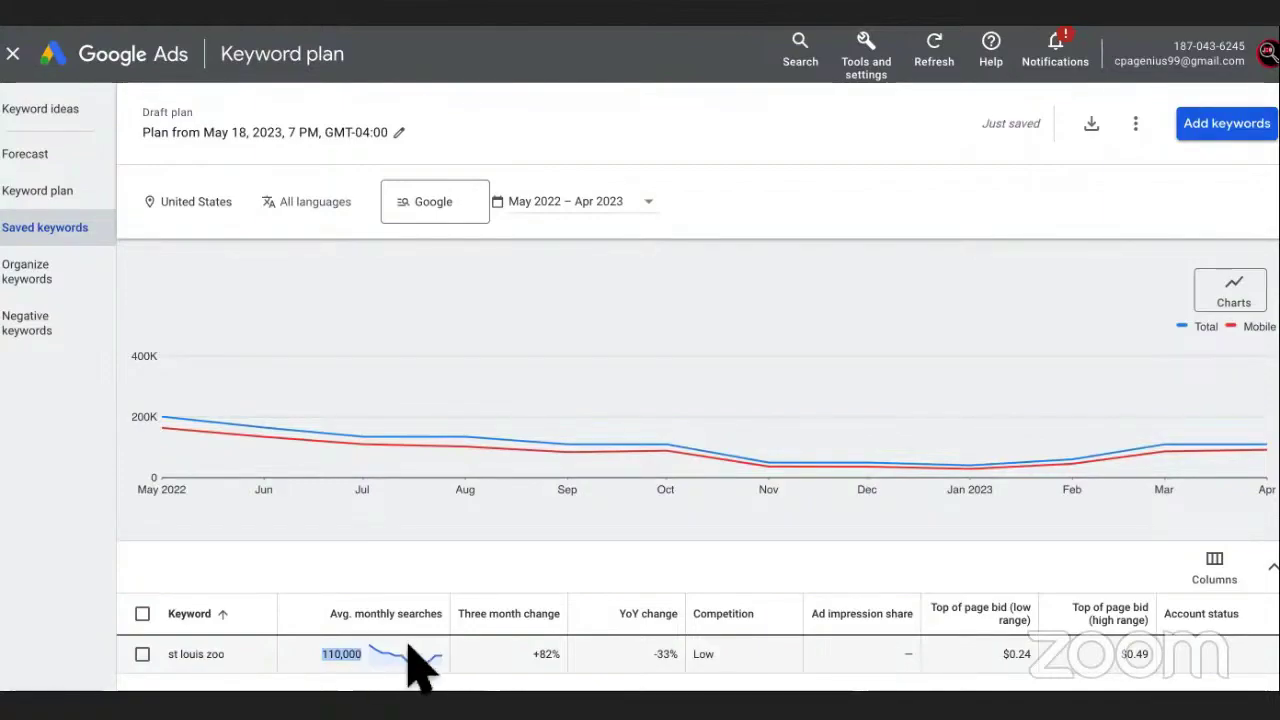
mouse_move(408, 645)
- Highlight the Adsense, Ebook/Audiobook and Cpa Marketing entries in the document list, and return to the st louis zoo Google search
key(ctrl+Tab)
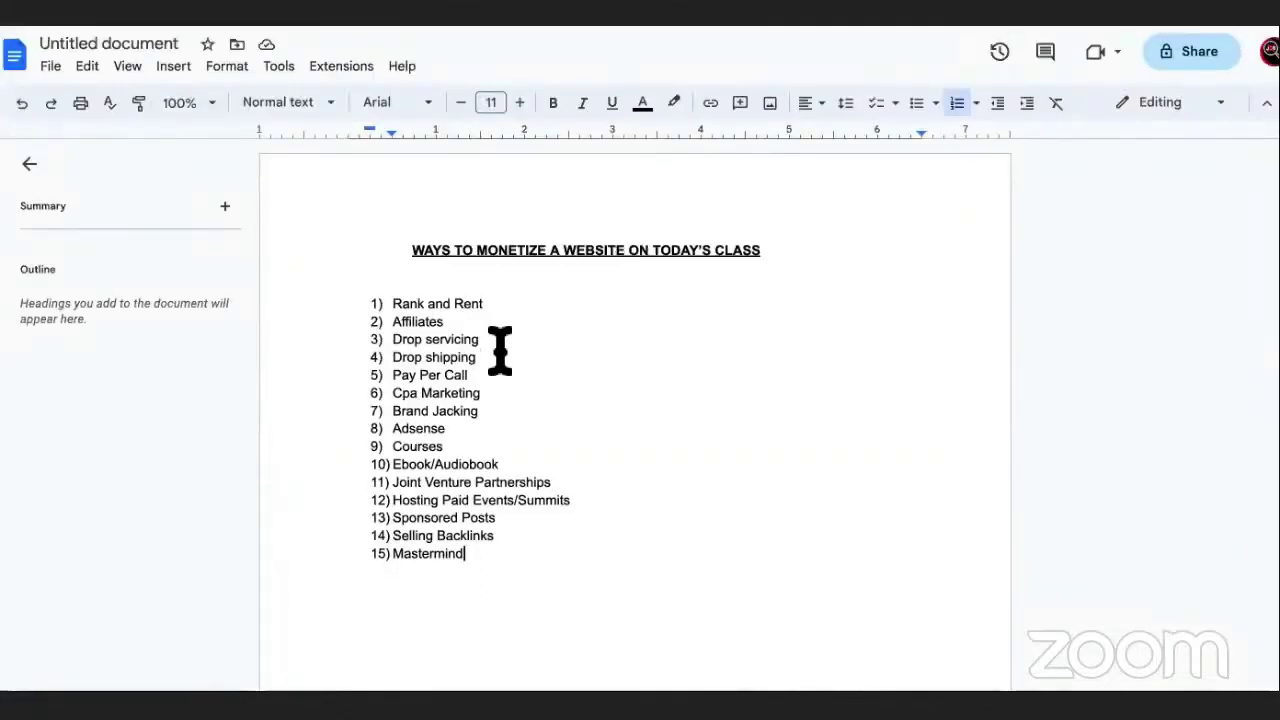
click(468, 430)
drag(468, 430, 394, 428)
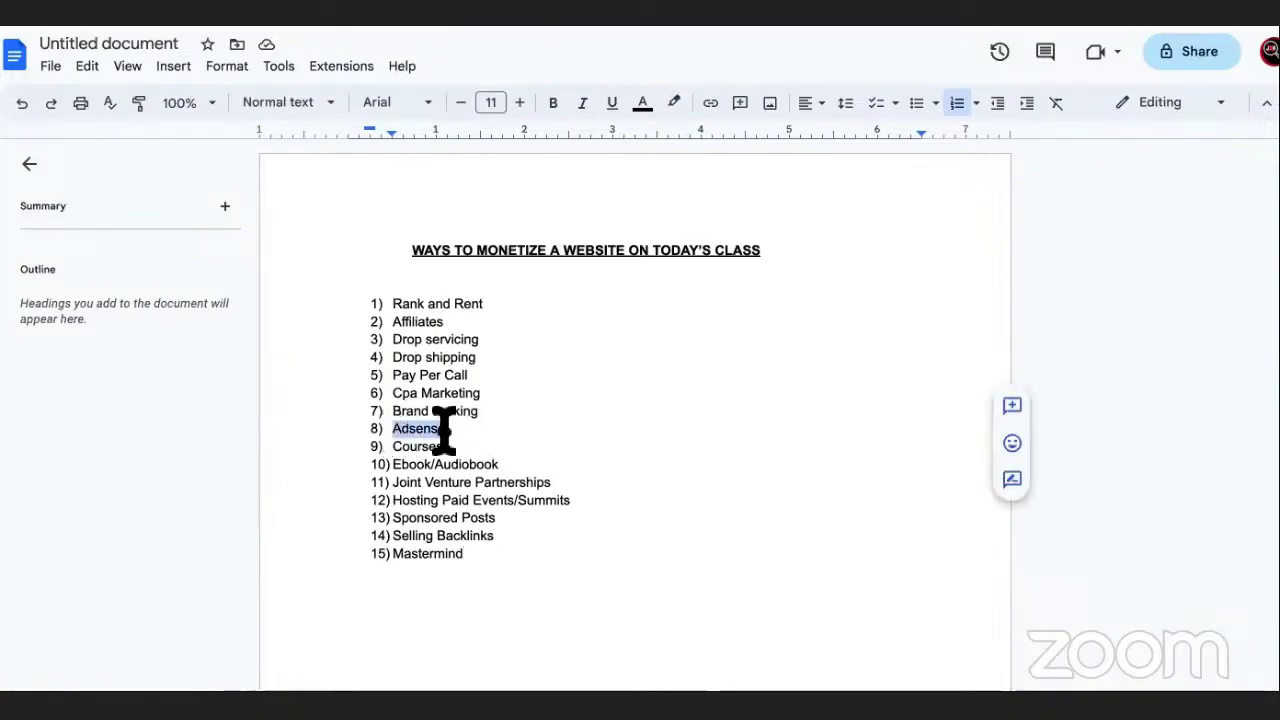
drag(508, 466, 390, 464)
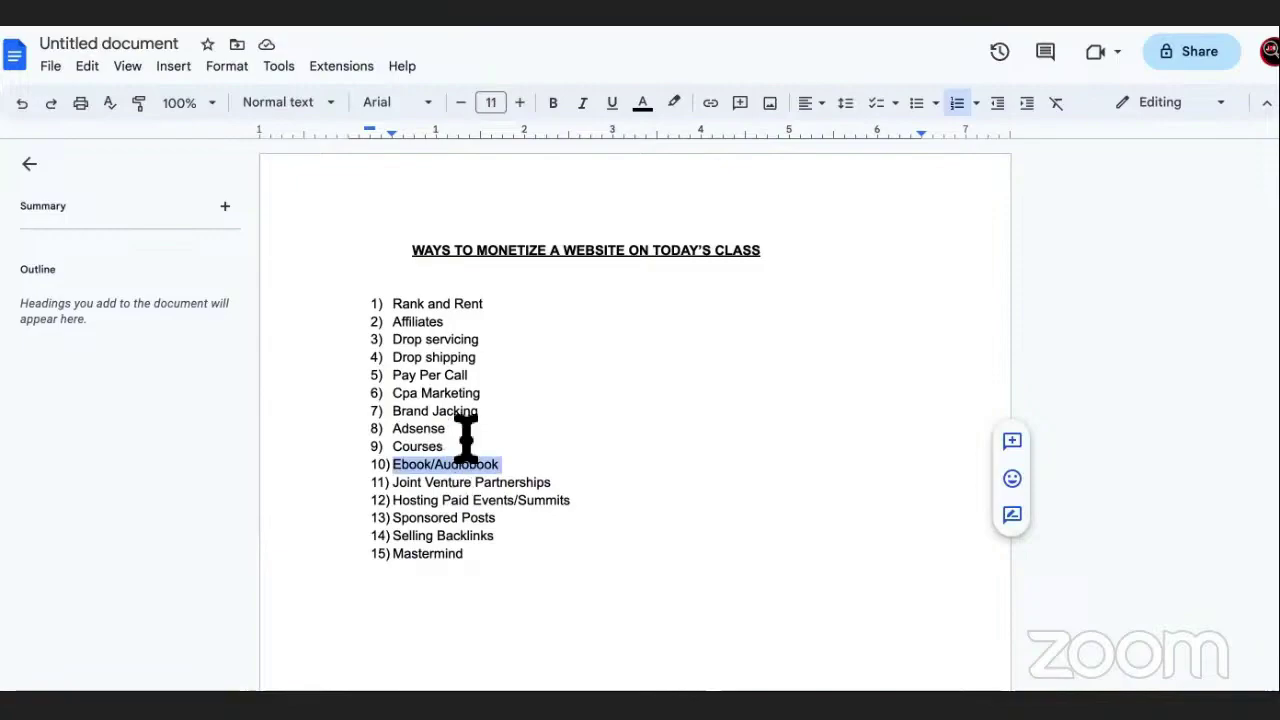
drag(480, 393, 392, 393)
key(alt+Tab)
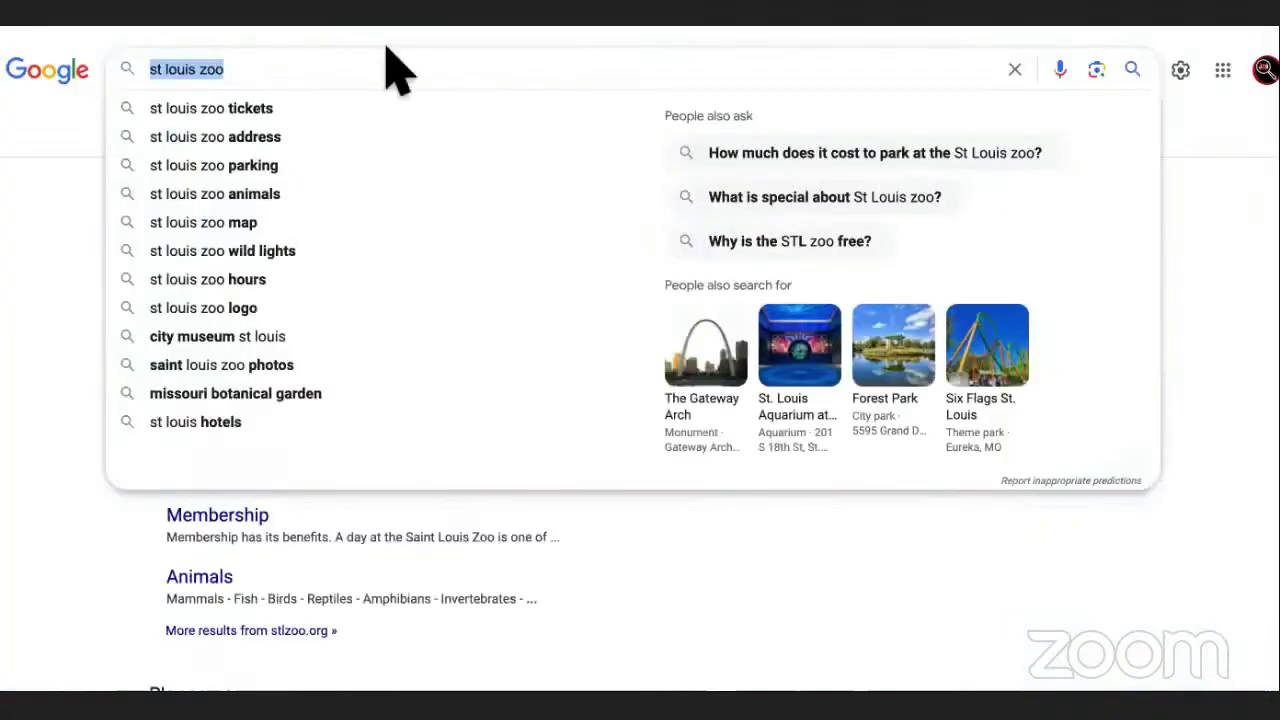